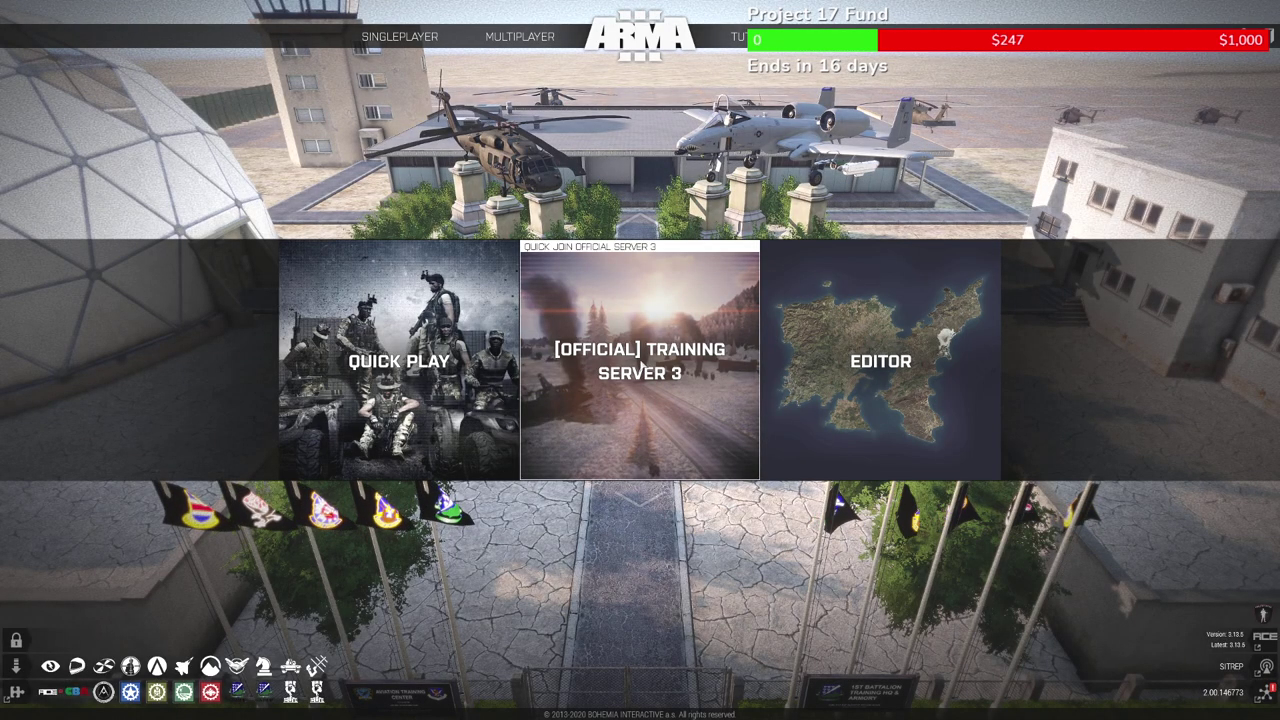
Open the scenario editor on the Tembelan Island map
click(849, 380)
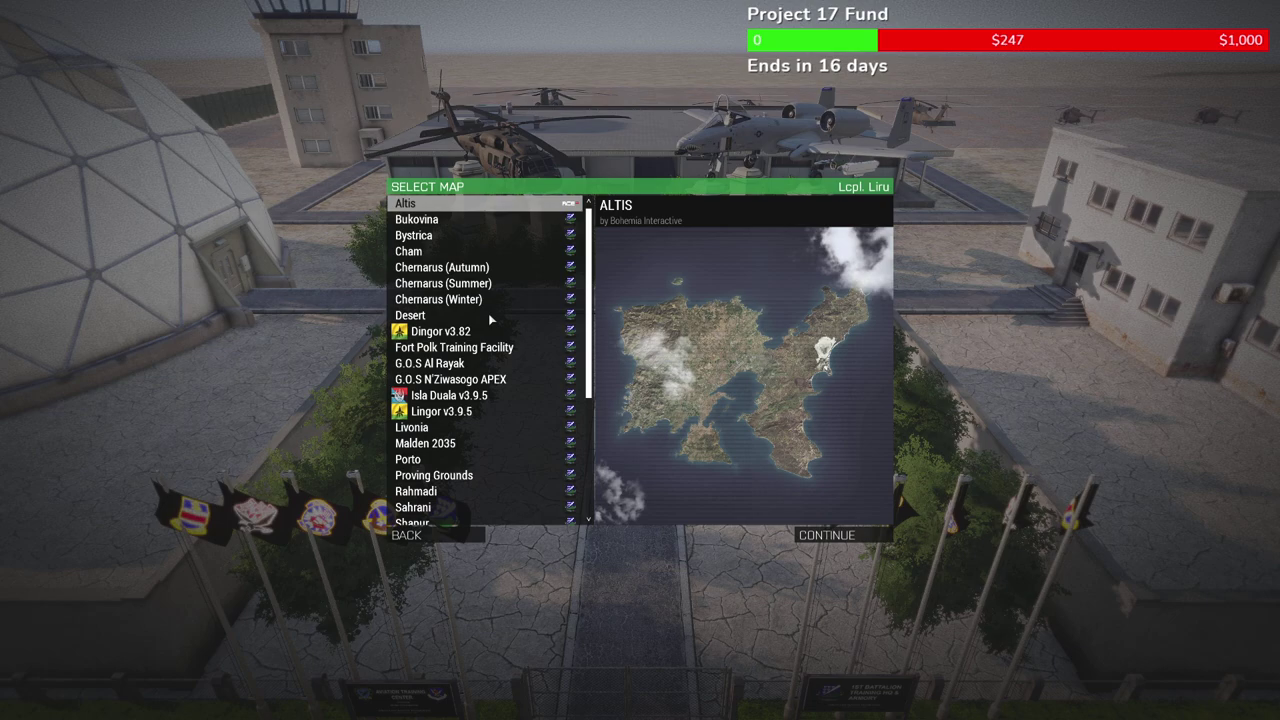
click(488, 315)
click(496, 283)
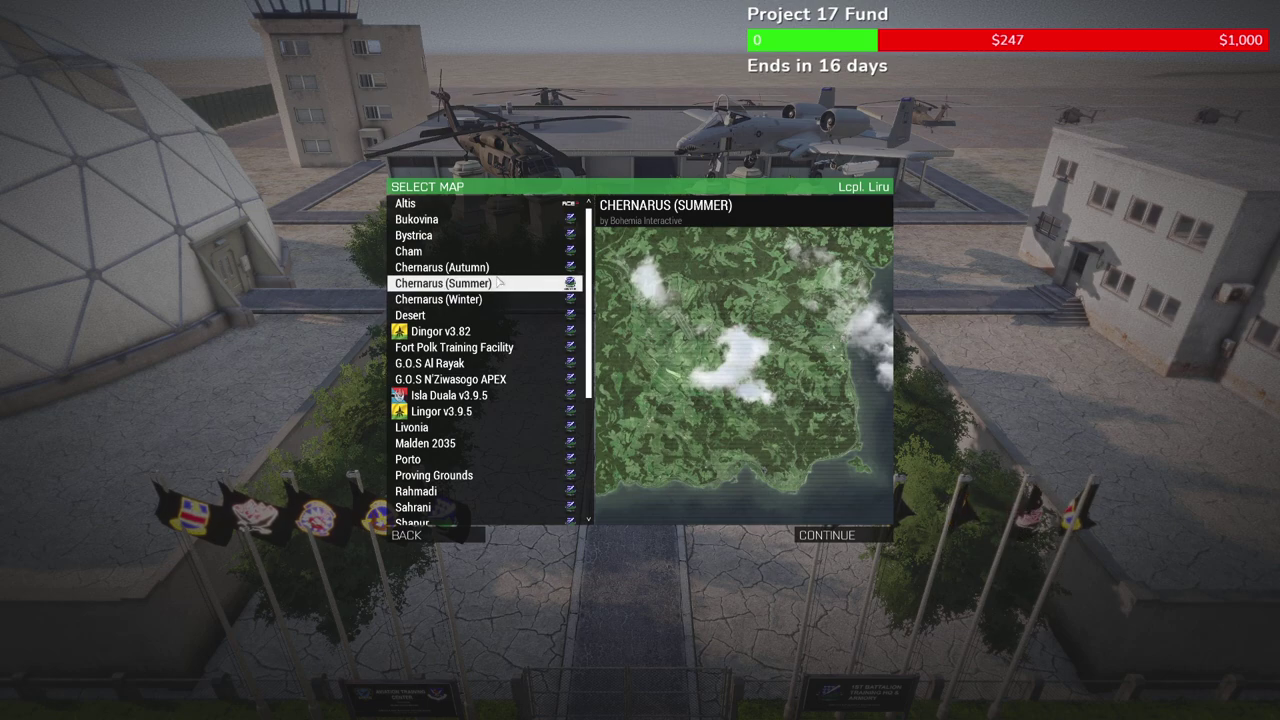
click(470, 314)
click(473, 283)
click(453, 265)
click(448, 251)
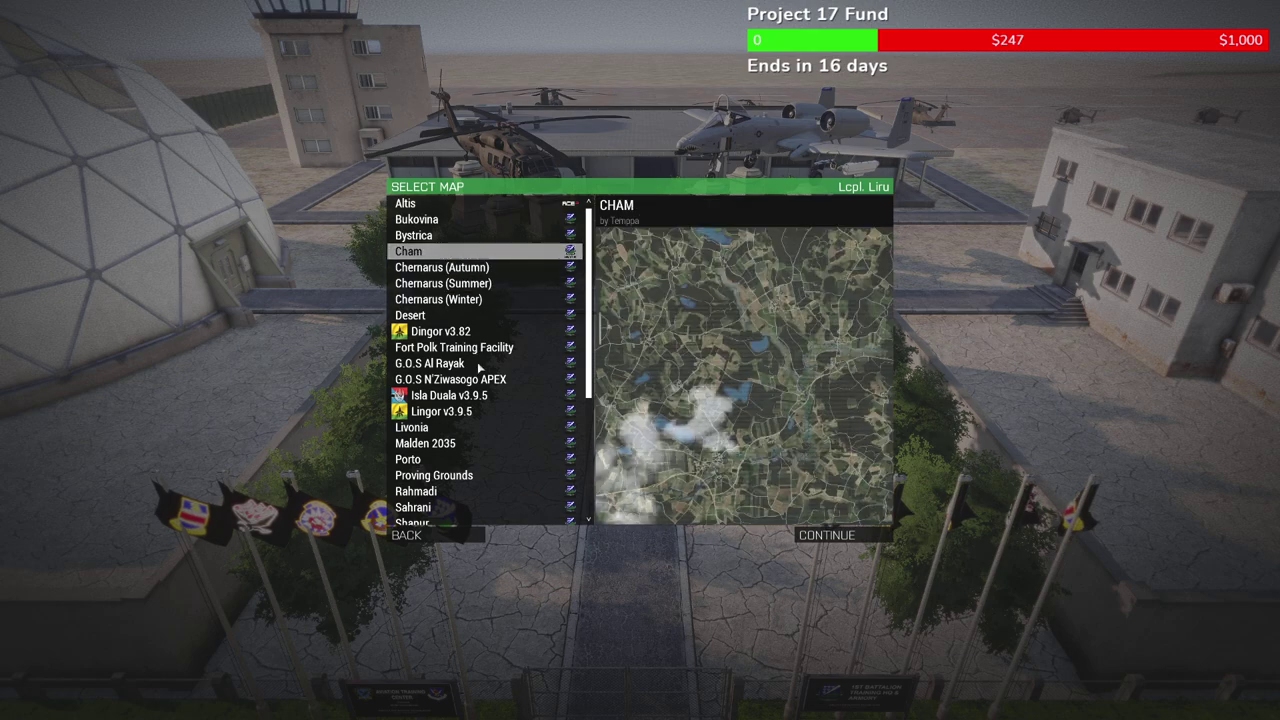
scroll(475, 395, down, 4)
click(475, 395)
click(468, 427)
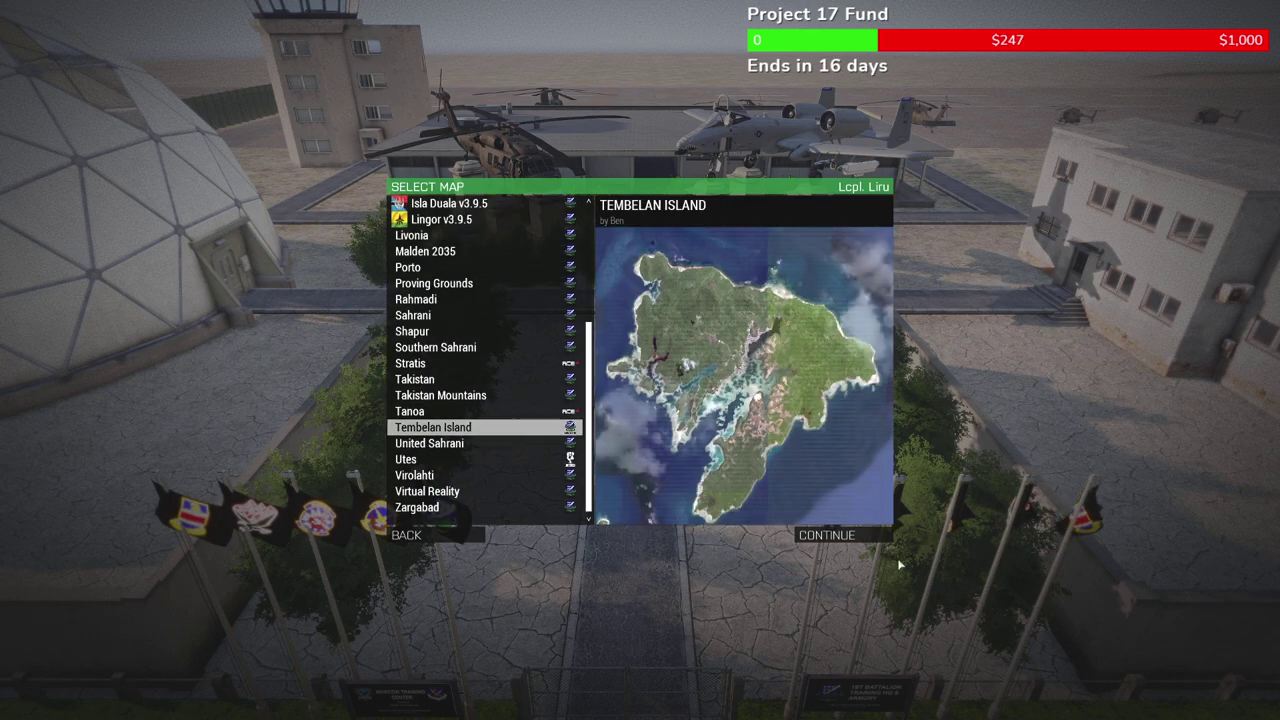
click(857, 540)
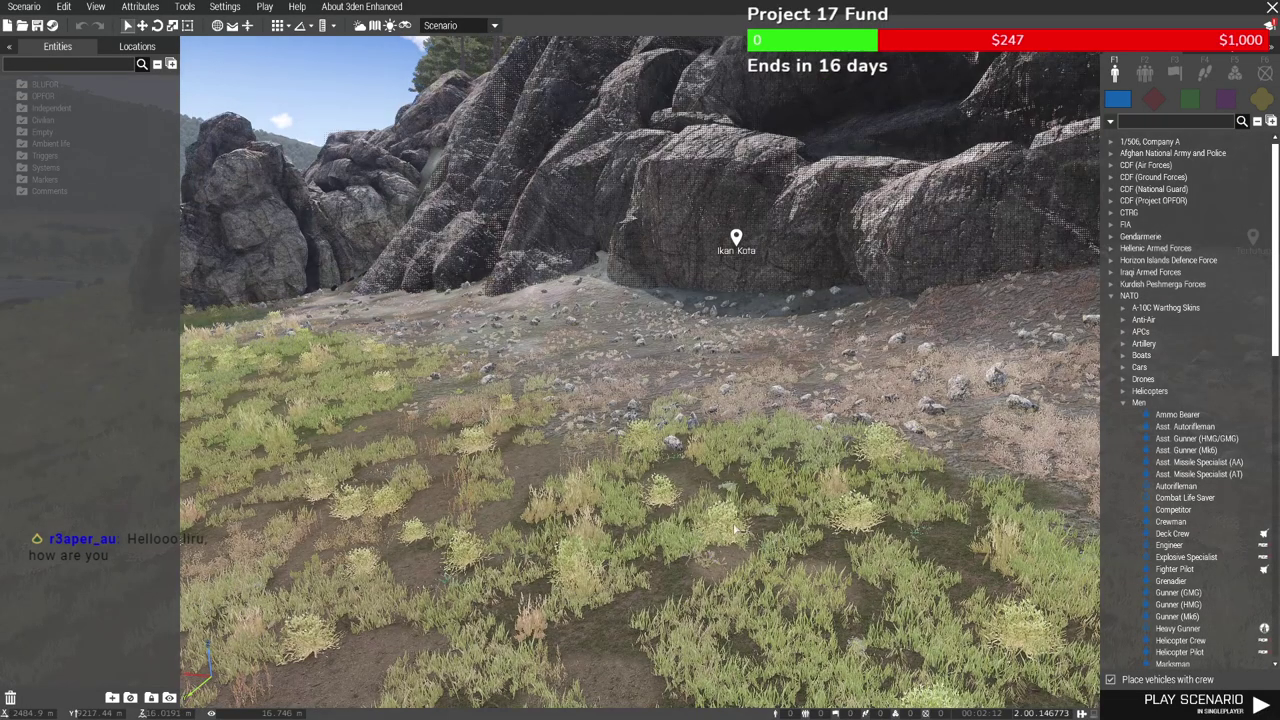
Sort the saved missions by modification date and open the 506_Secret5 scenario on Tembelan Island
click(24, 6)
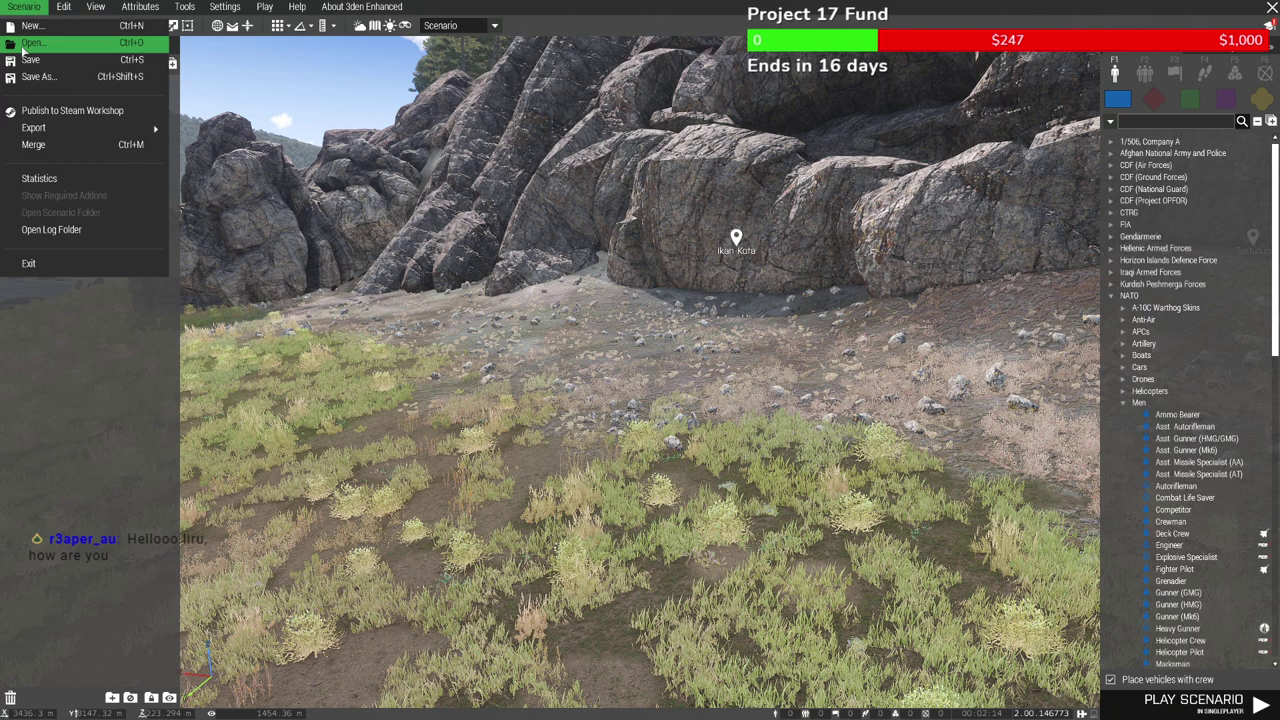
click(24, 45)
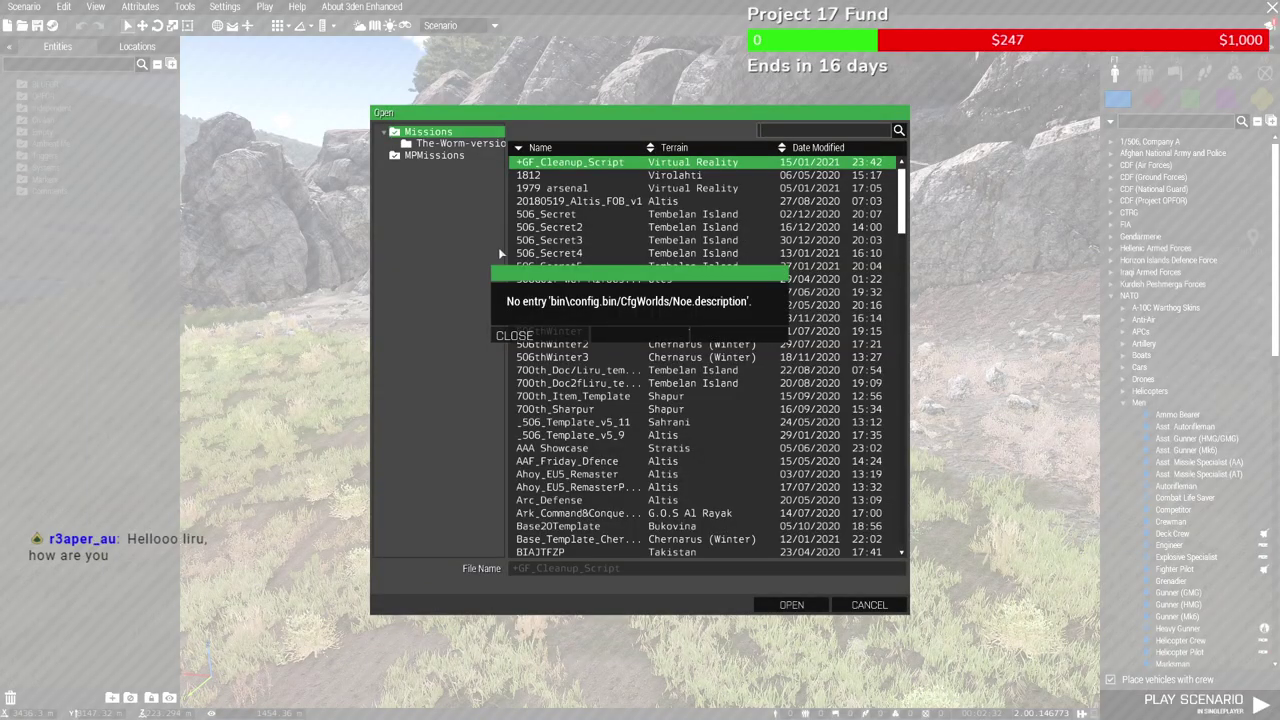
click(512, 335)
click(814, 147)
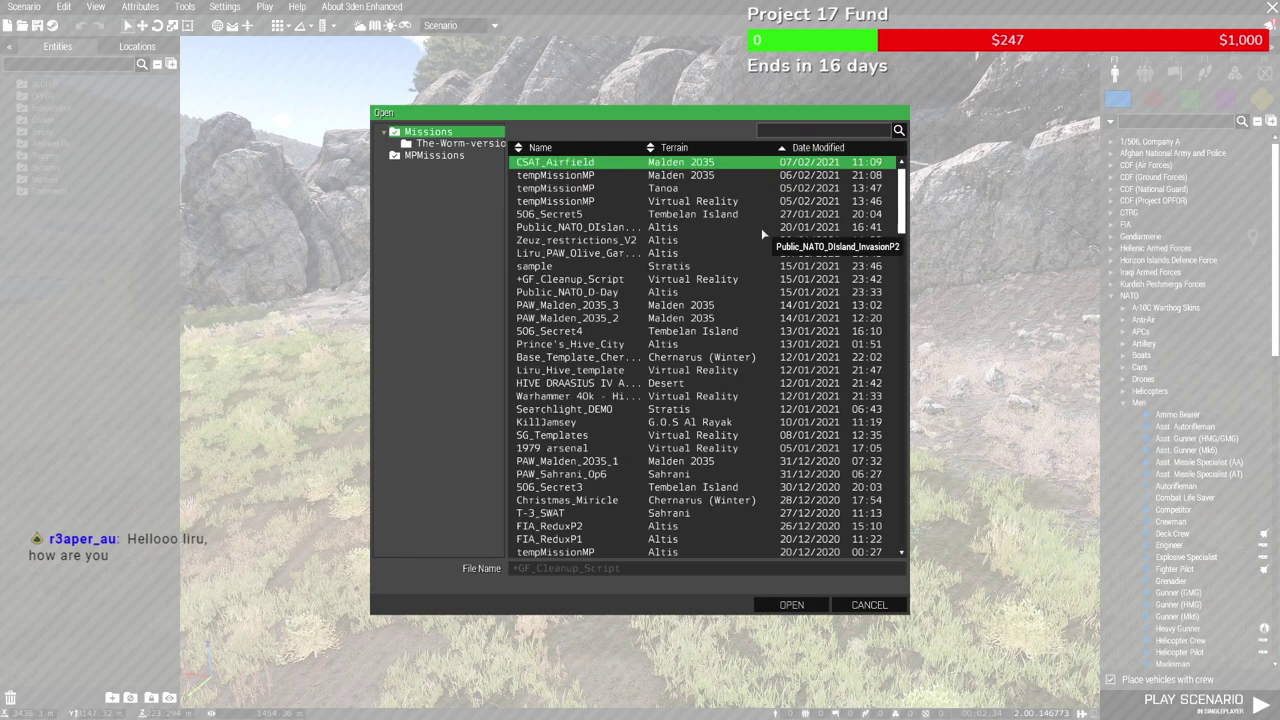
click(815, 228)
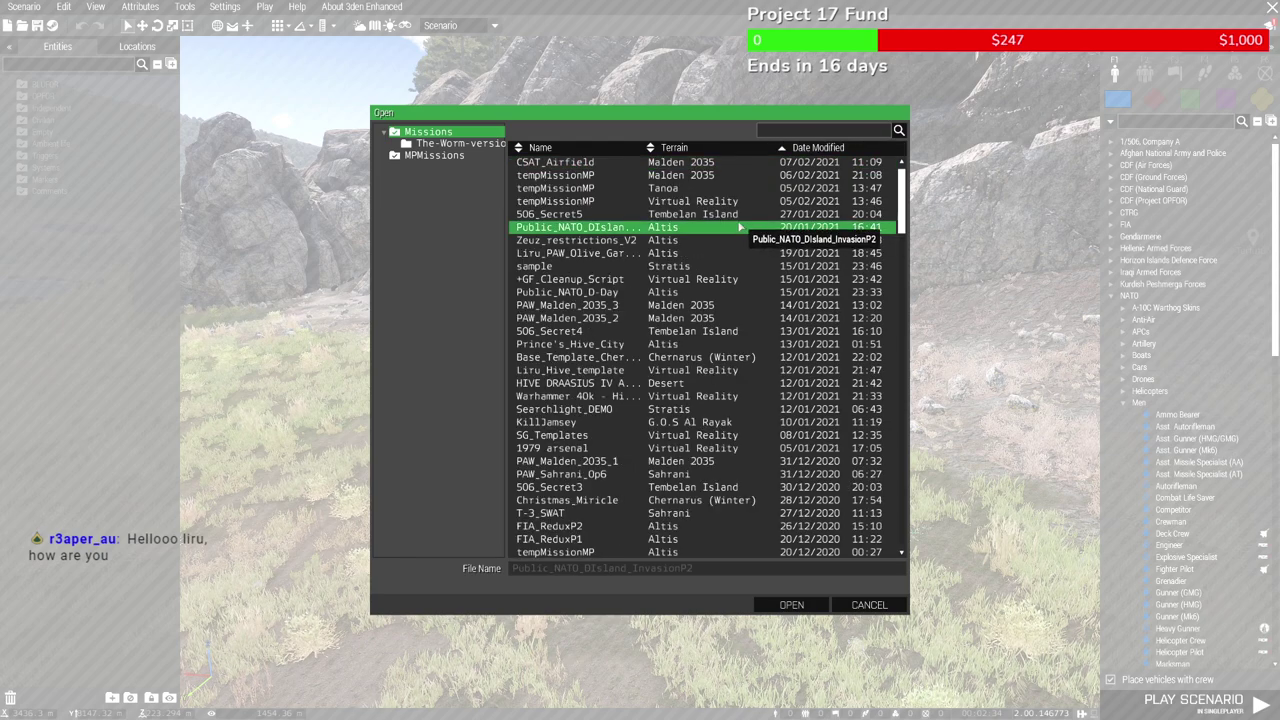
click(620, 177)
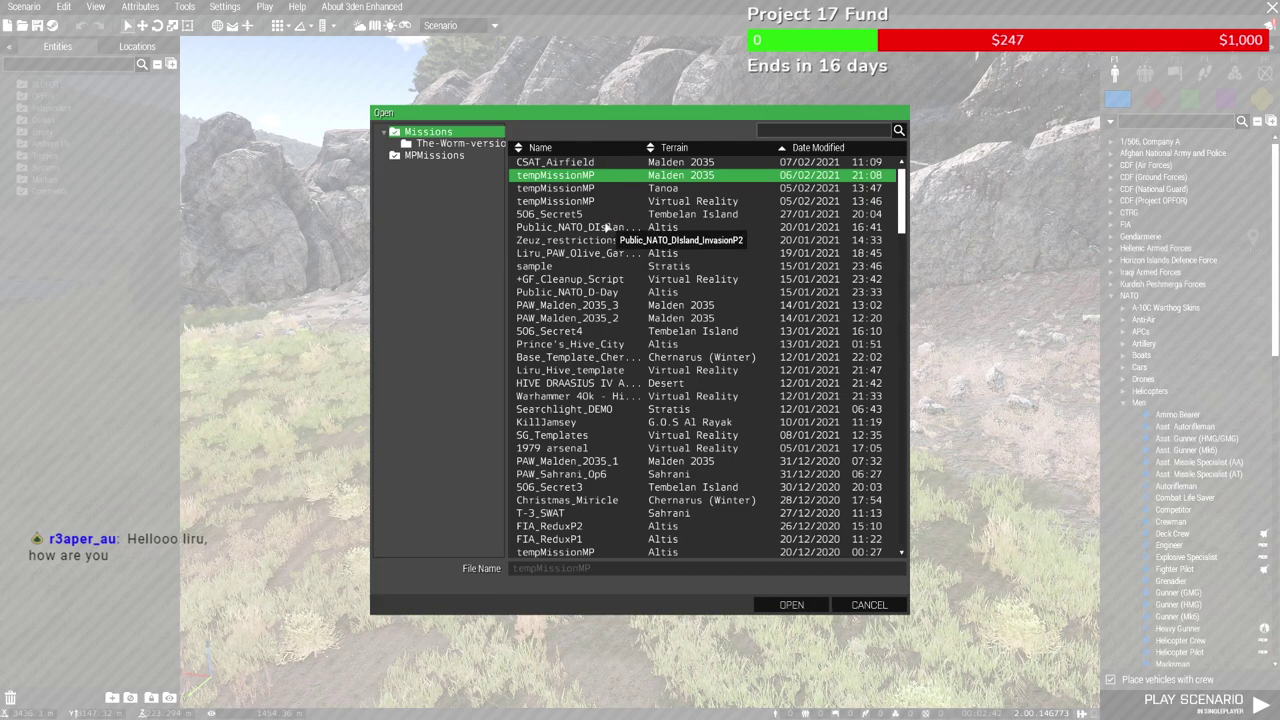
click(616, 214)
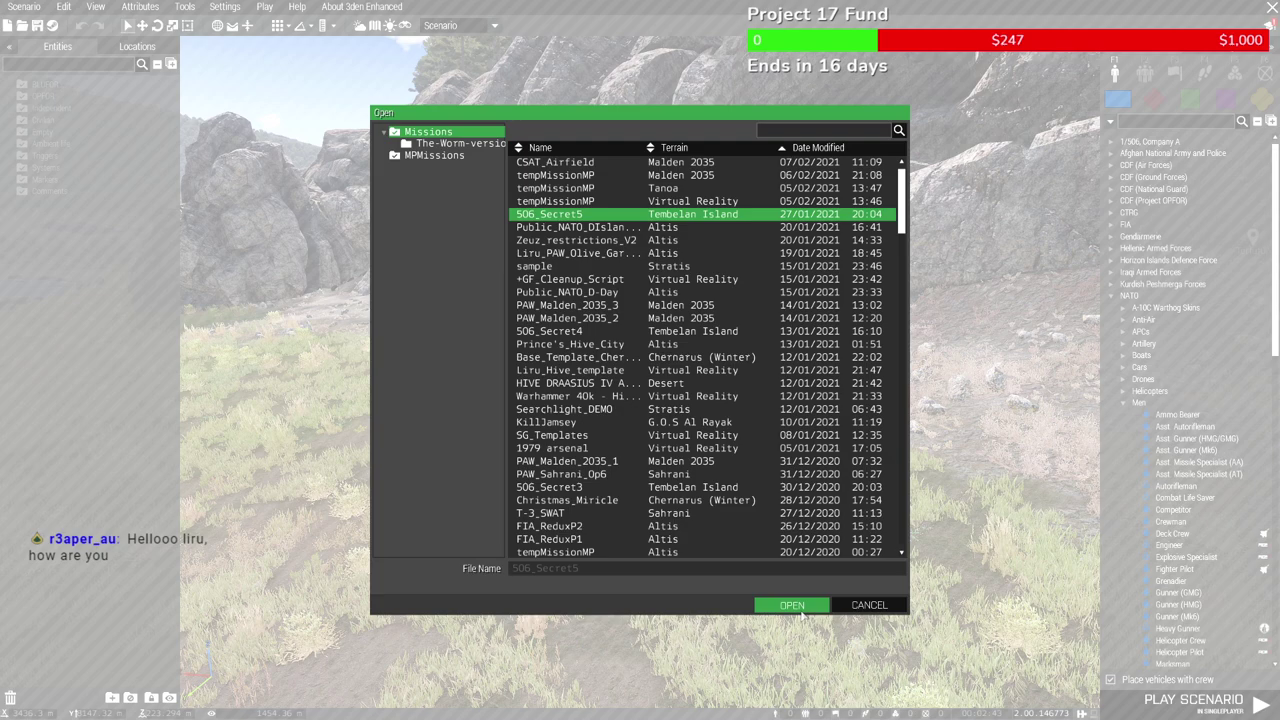
click(800, 610)
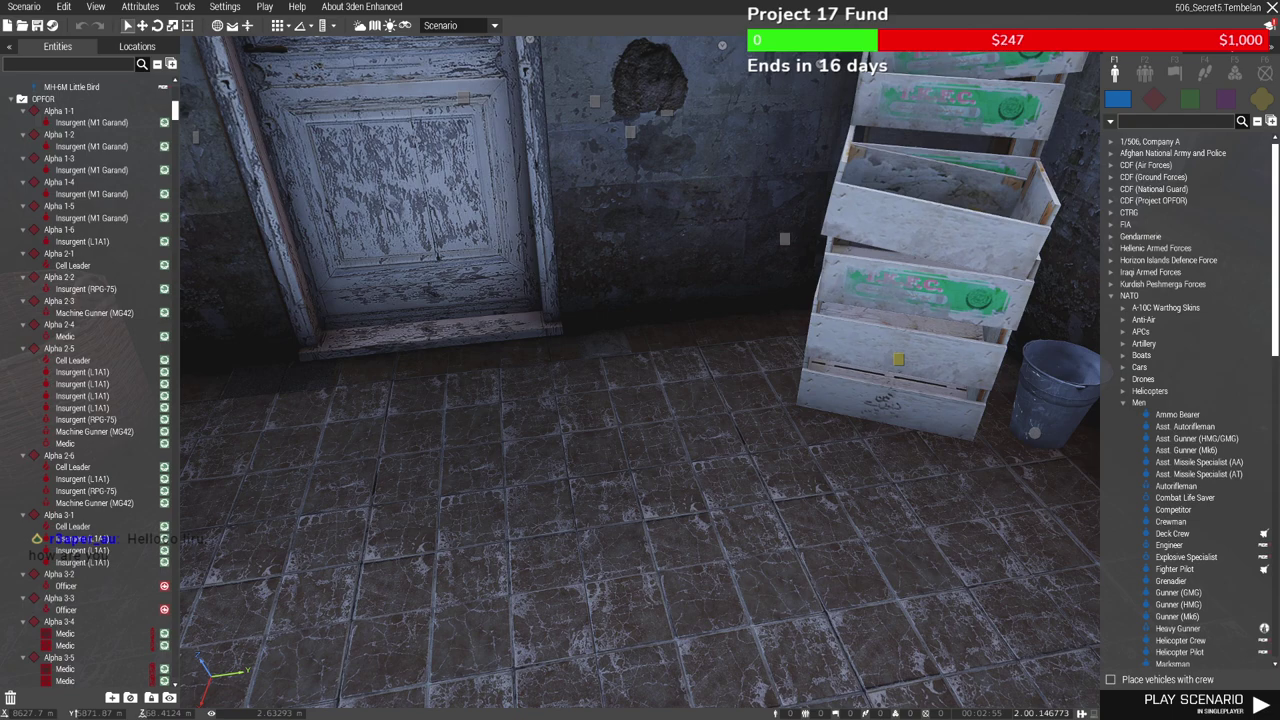
click(24, 7)
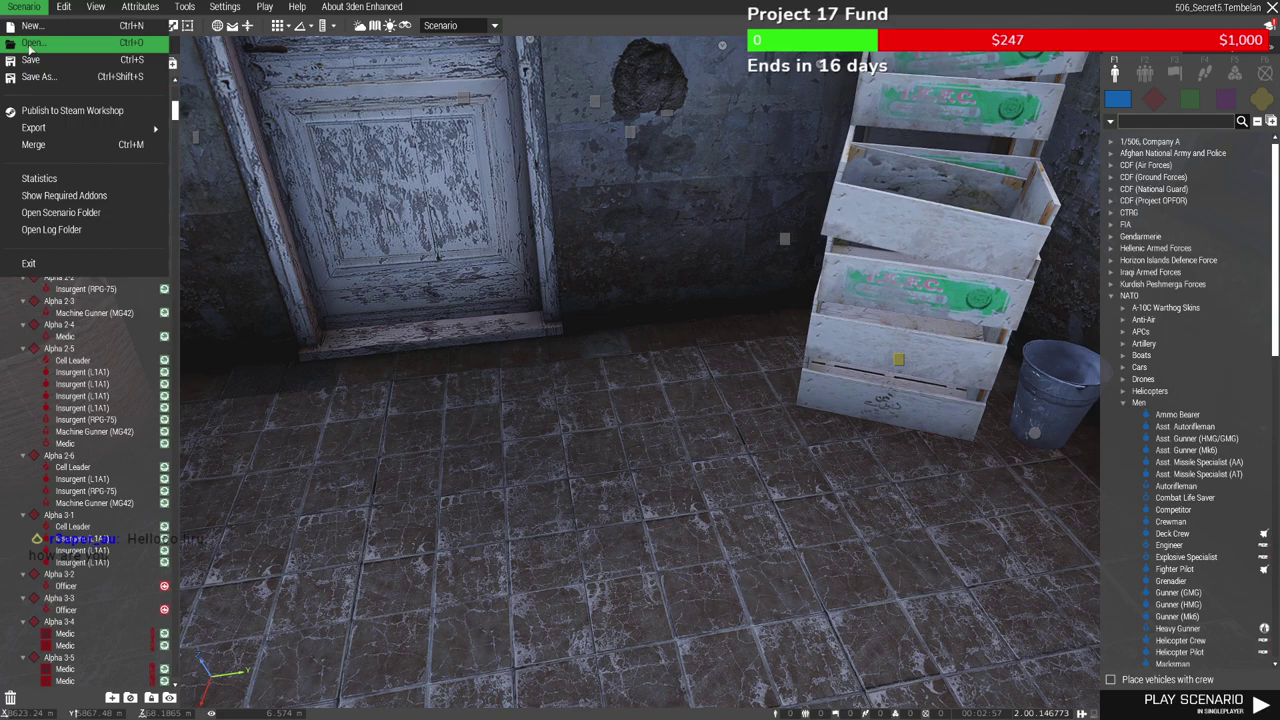
click(30, 44)
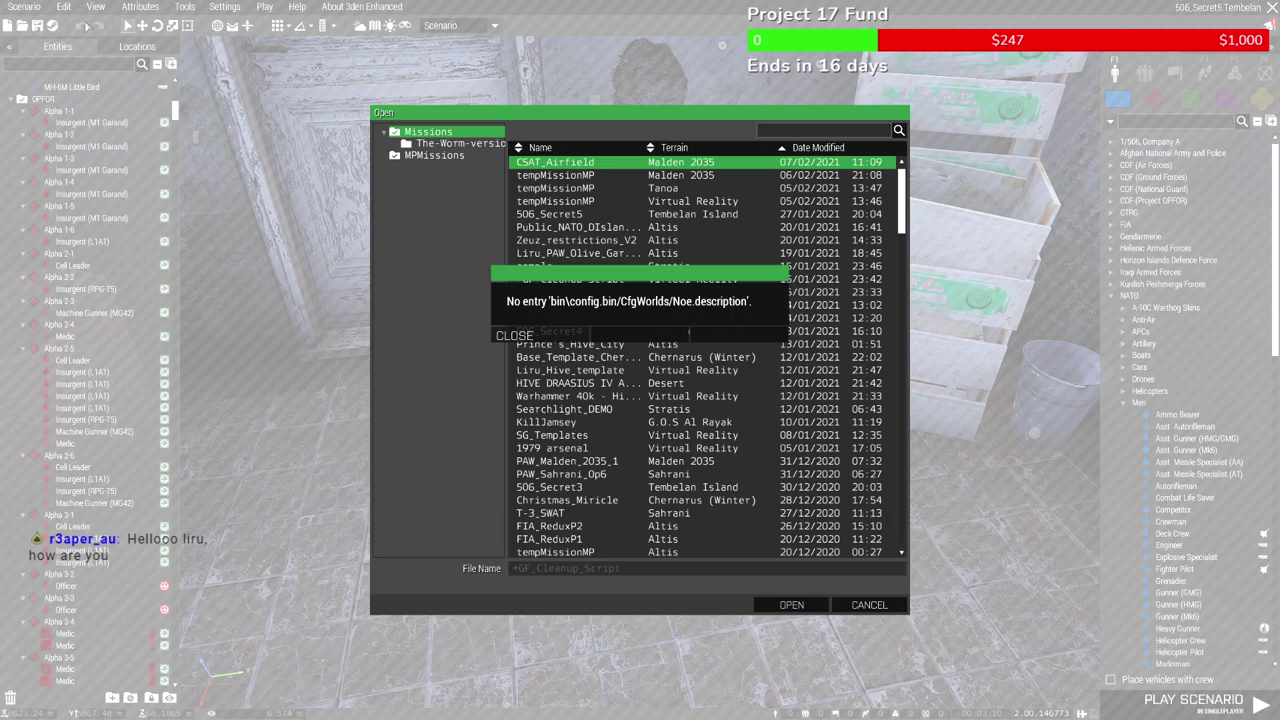
click(556, 214)
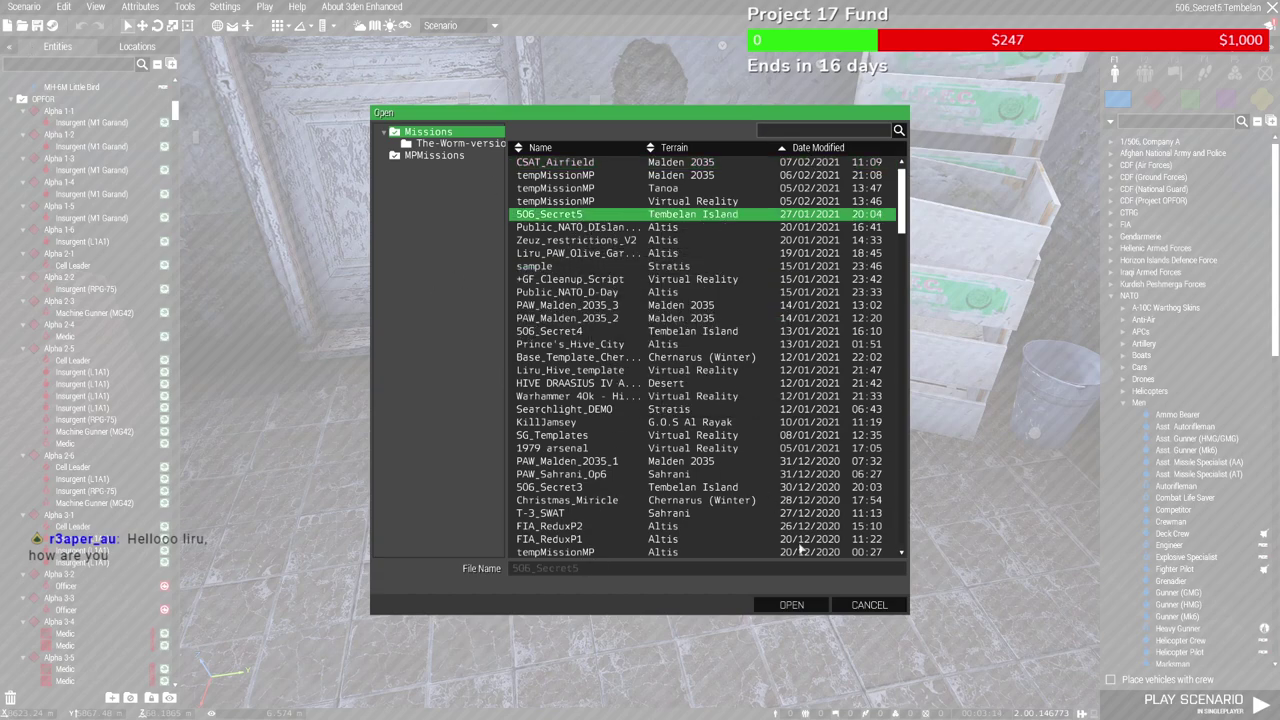
key(Escape)
Save the current scenario and save a copy of it under the name 506_Secret6
click(24, 6)
click(46, 62)
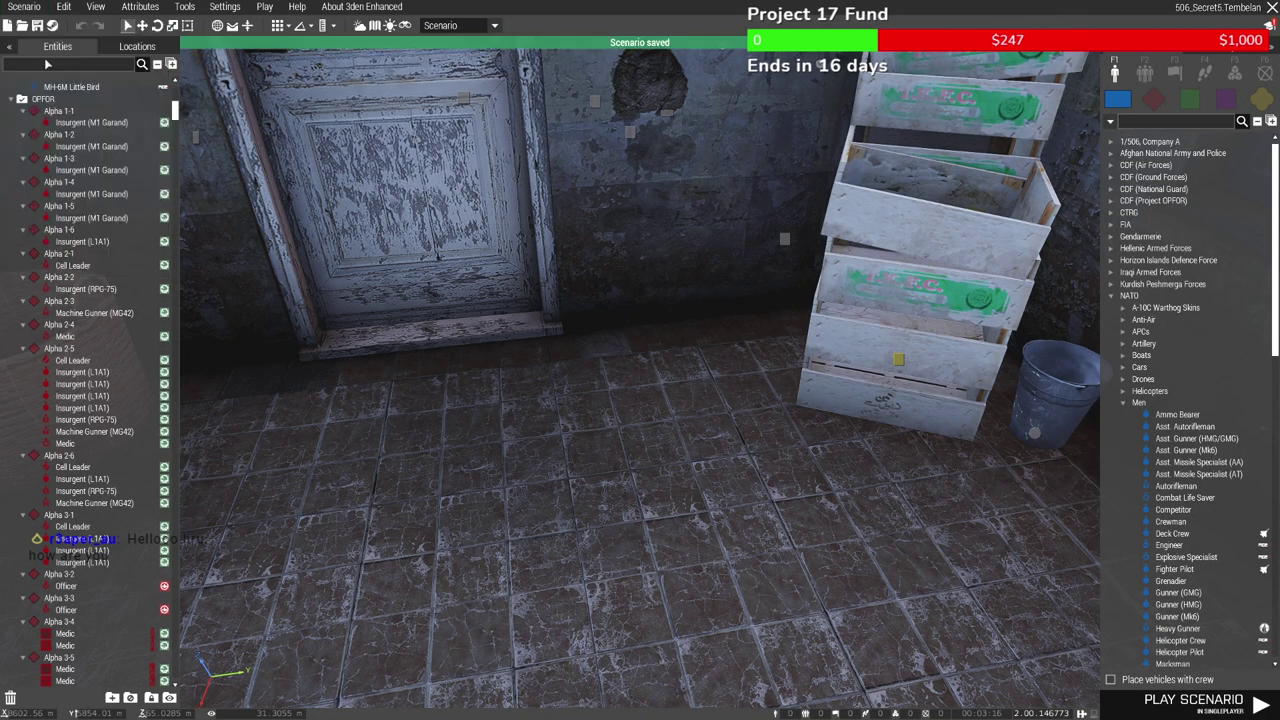
click(24, 6)
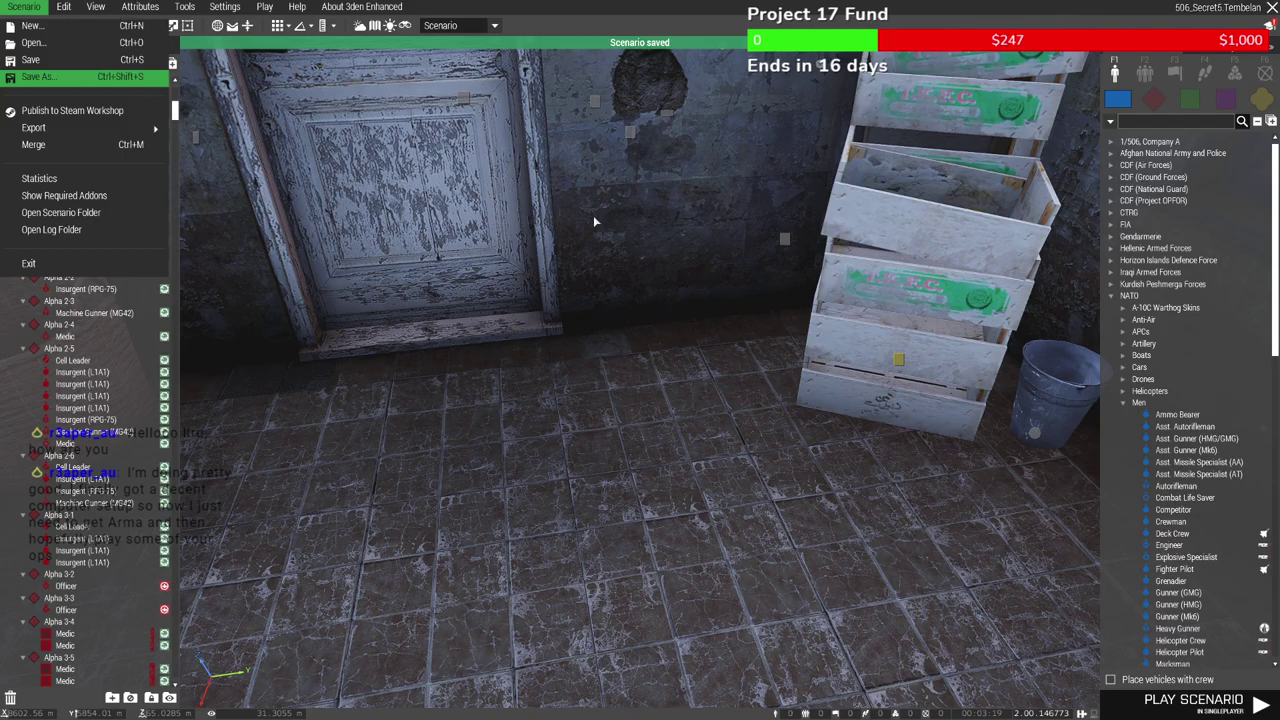
key(Return)
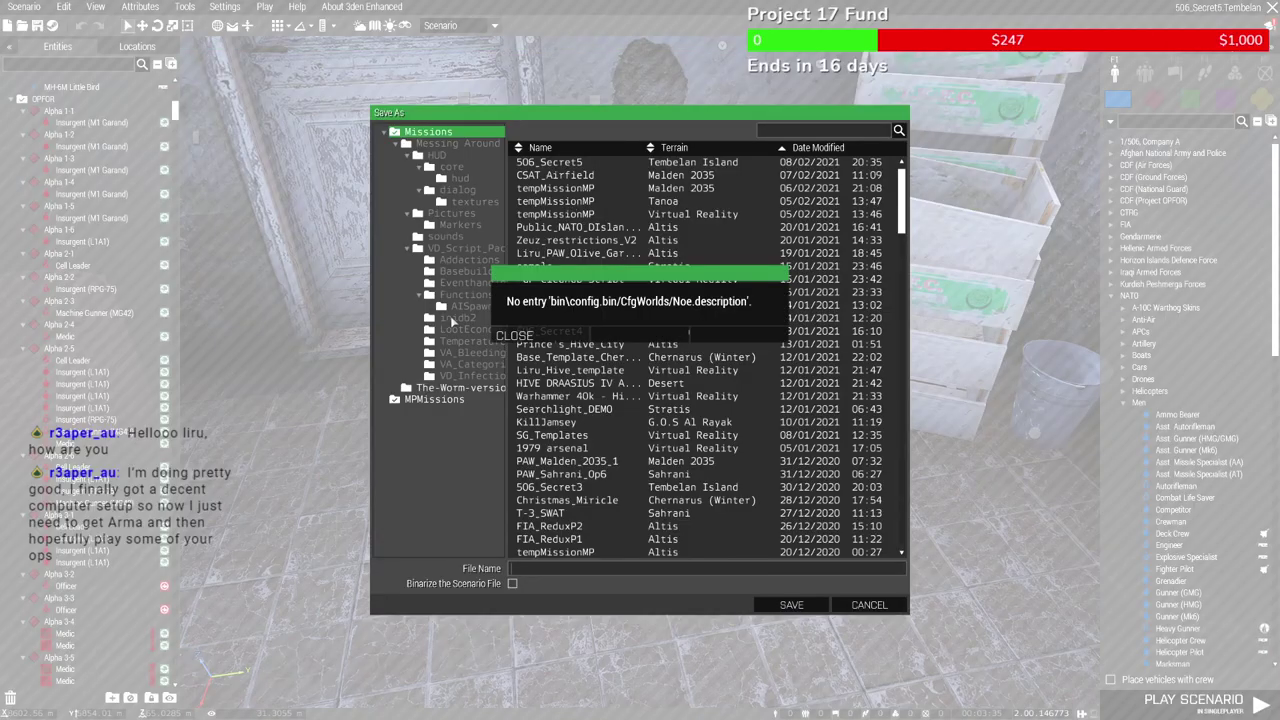
click(530, 338)
click(585, 162)
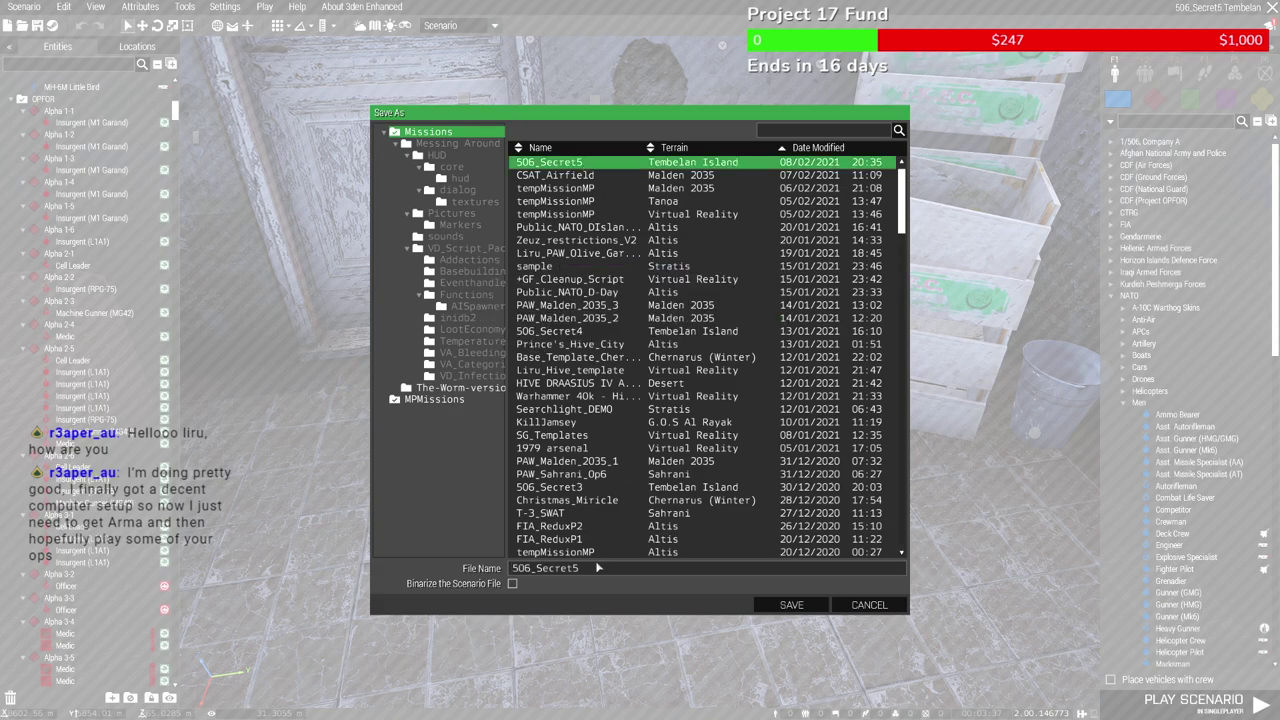
click(590, 570)
text(6)
click(788, 605)
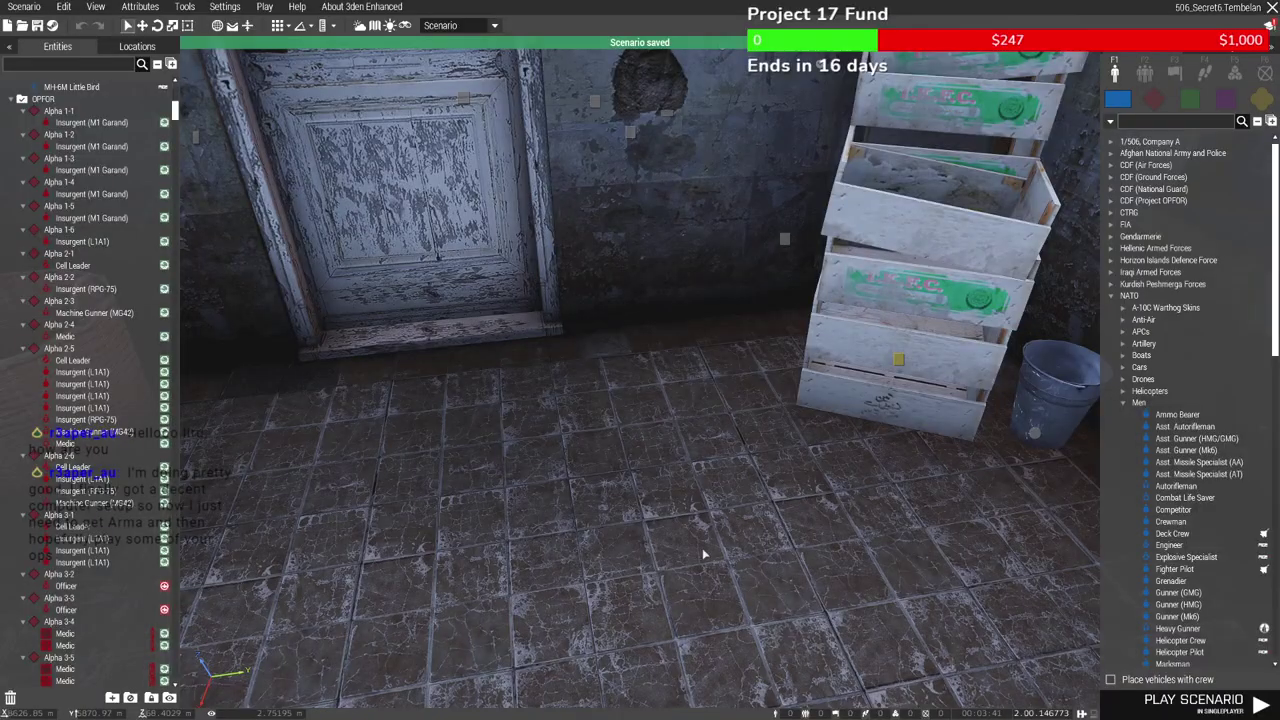
Switch to the map and examine the unit groups and links around Bukit Communication Base
key(m)
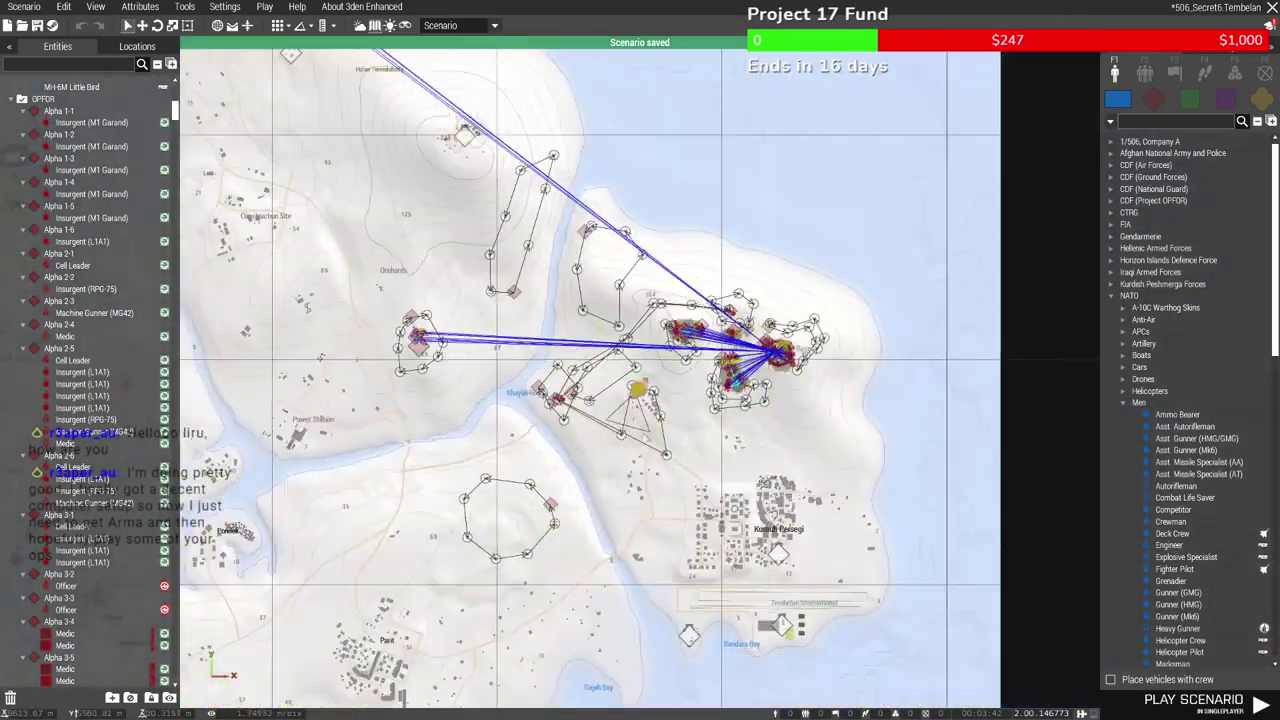
scroll(650, 436, down, 2)
right_drag(471, 322, 689, 229)
scroll(684, 180, down, 4)
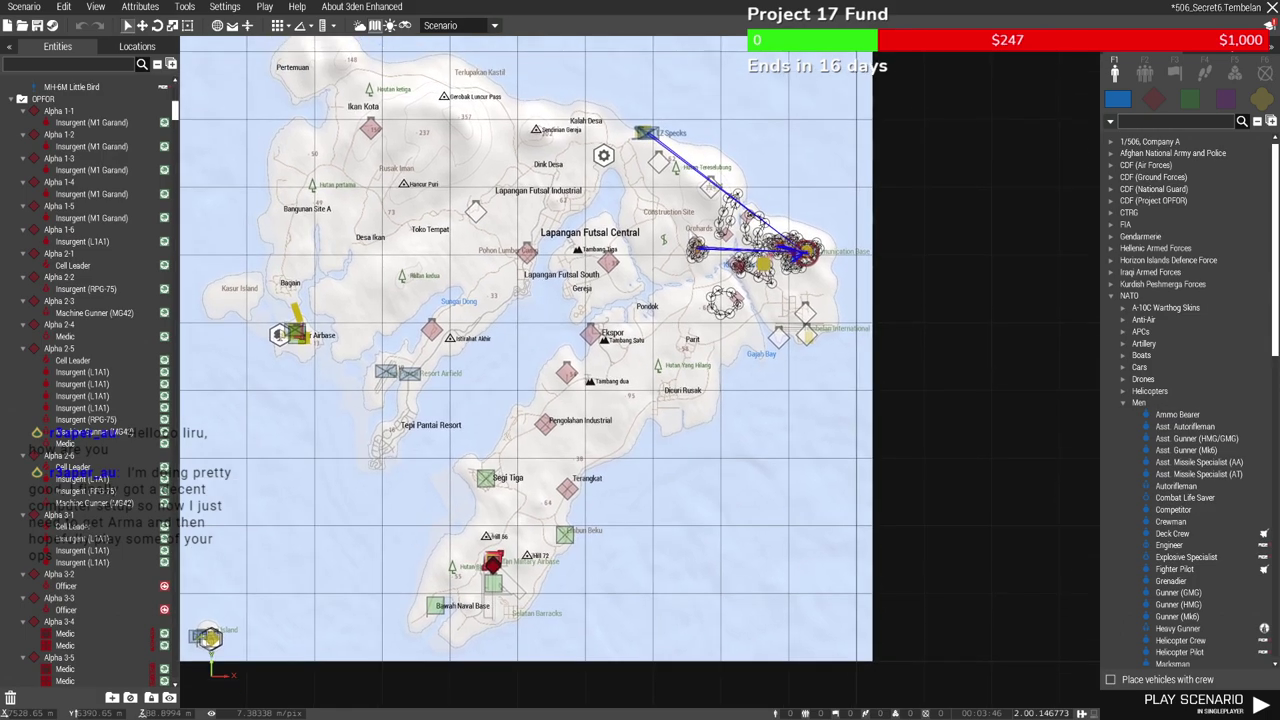
scroll(745, 220, up, 2)
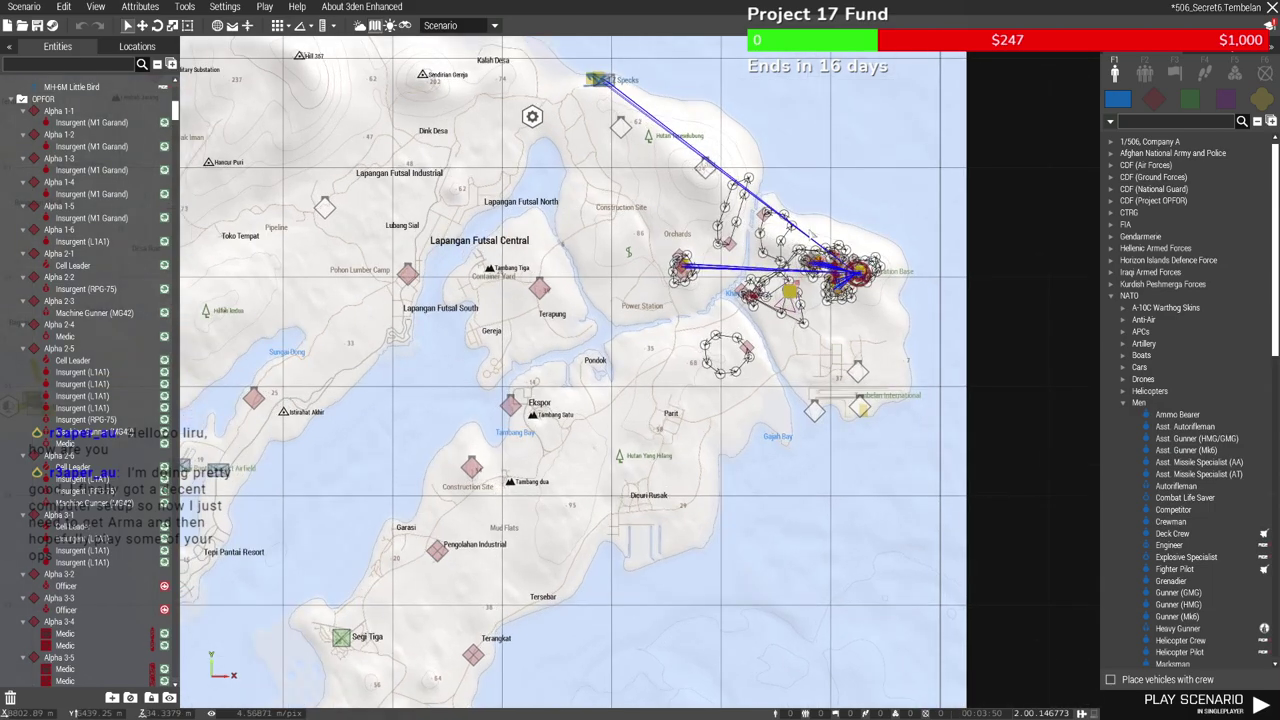
drag(620, 202, 968, 368)
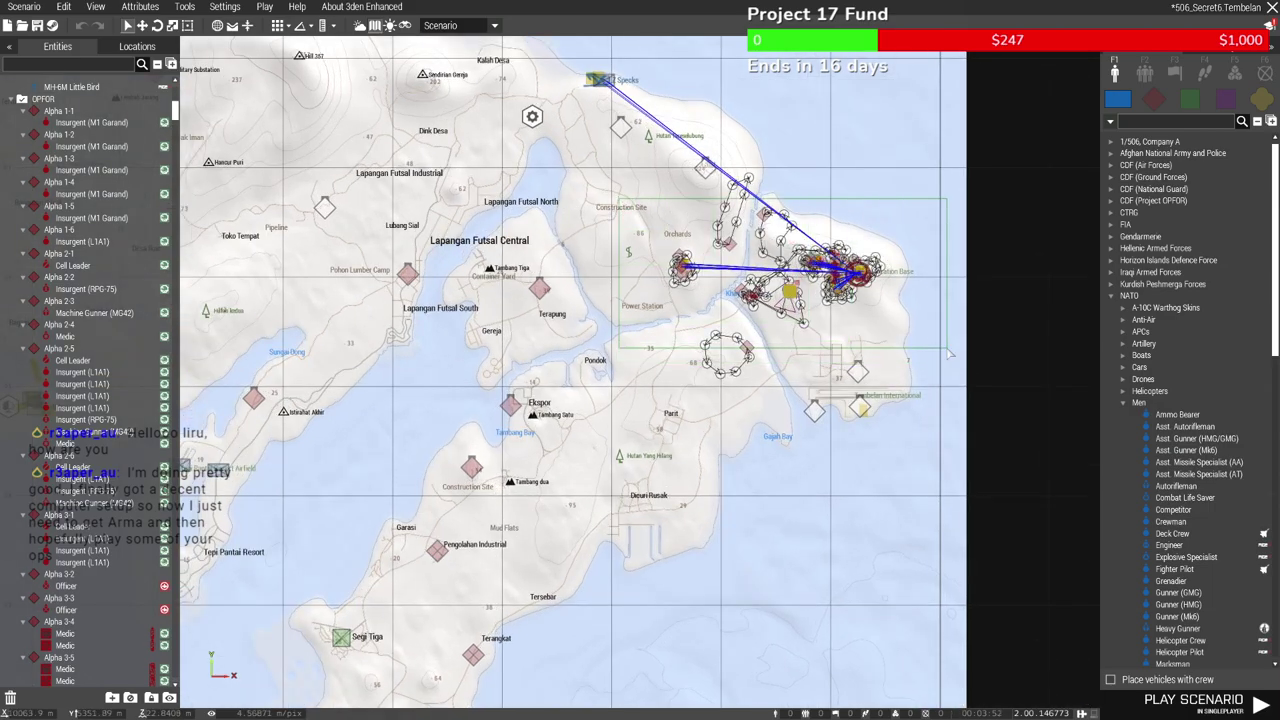
scroll(858, 268, up, 10)
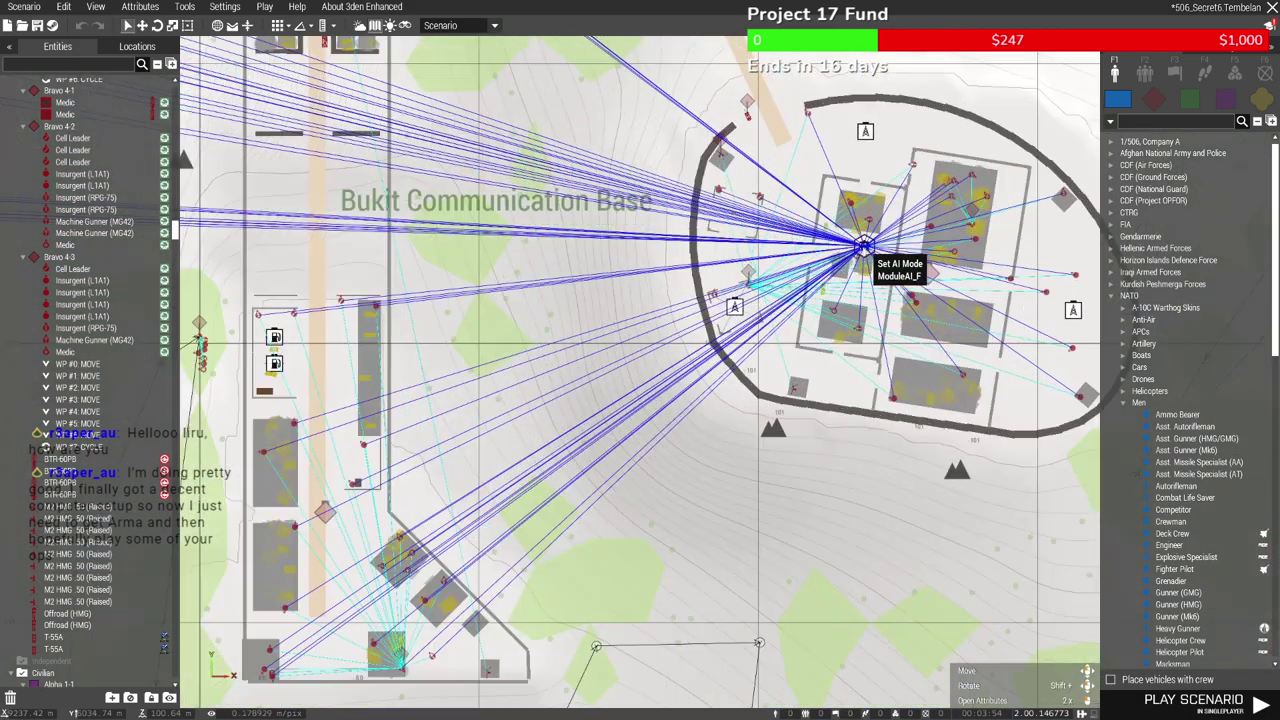
scroll(862, 246, down, 10)
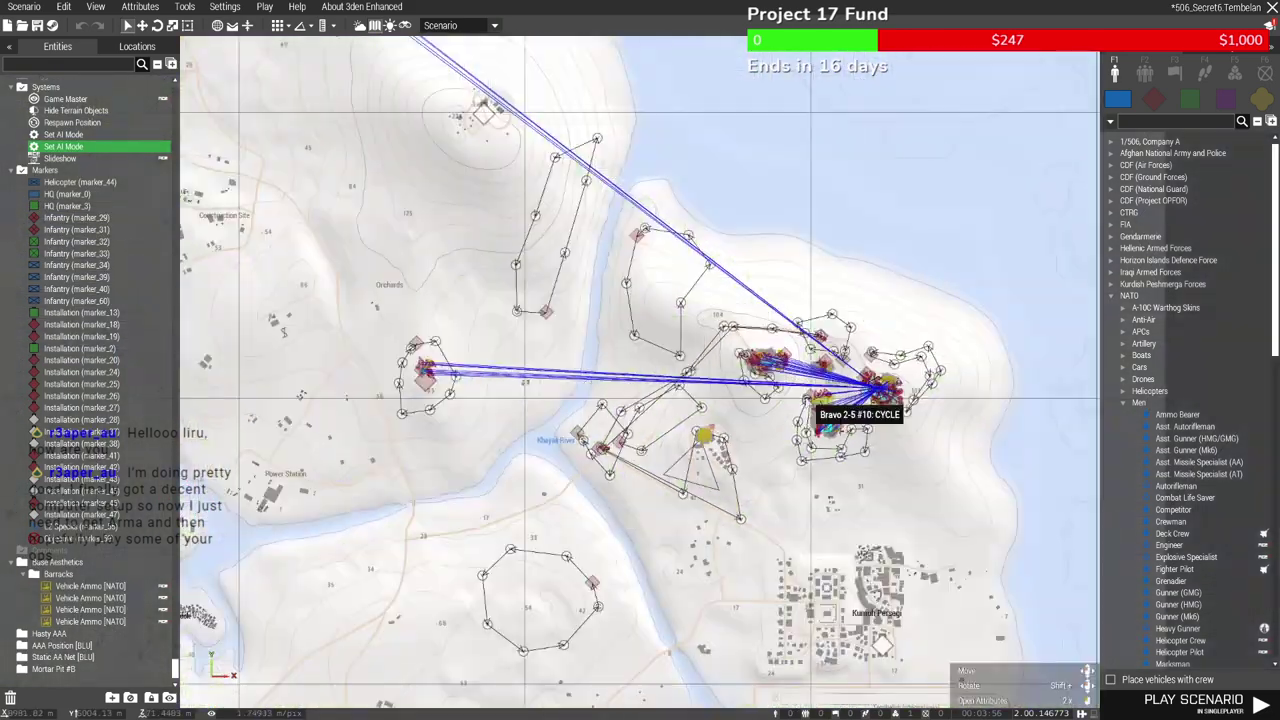
scroll(885, 395, down, 6)
scroll(608, 229, up, 5)
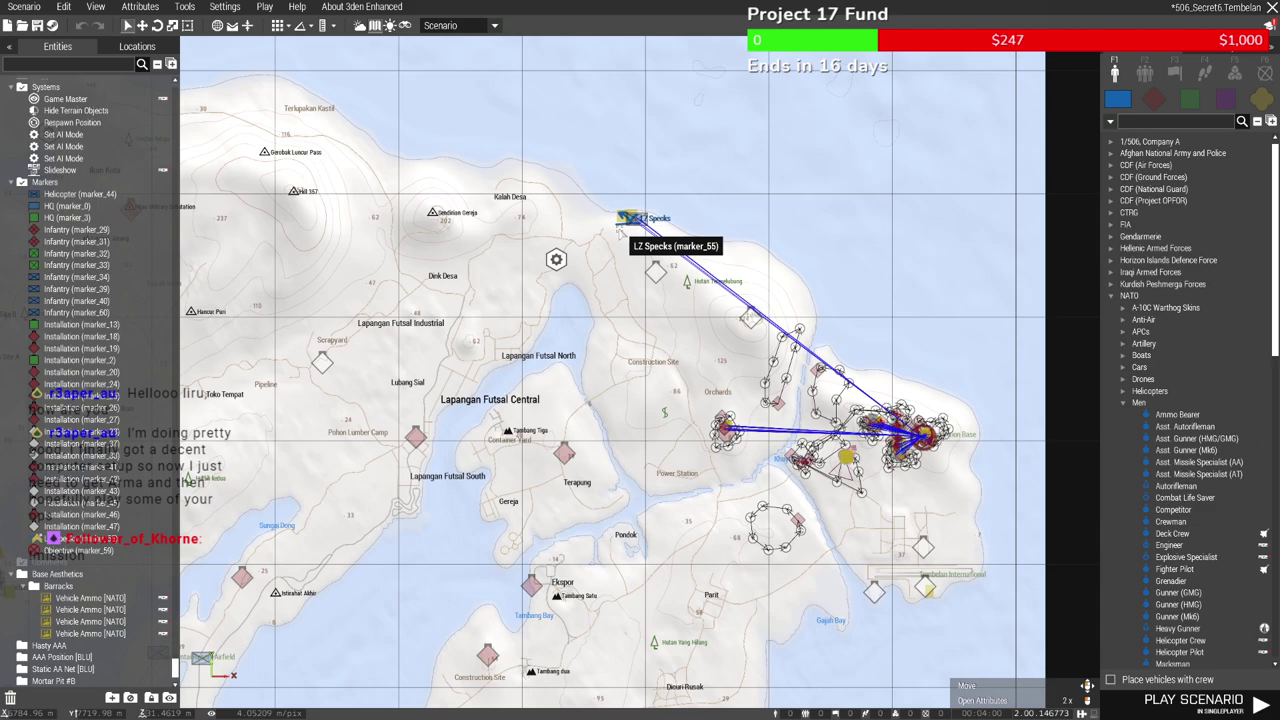
Move the LZ Specks marker west to Sendirian Gereja and delete the entities left around its former location
drag(629, 218, 429, 208)
drag(594, 203, 682, 238)
key(Delete)
right_drag(667, 262, 614, 218)
drag(550, 143, 618, 208)
key(Delete)
Delete the enemy groups from the Orchards to Bukit Communication Base, plus the circular patrol group north-east of Parit
drag(607, 303, 912, 432)
key(Delete)
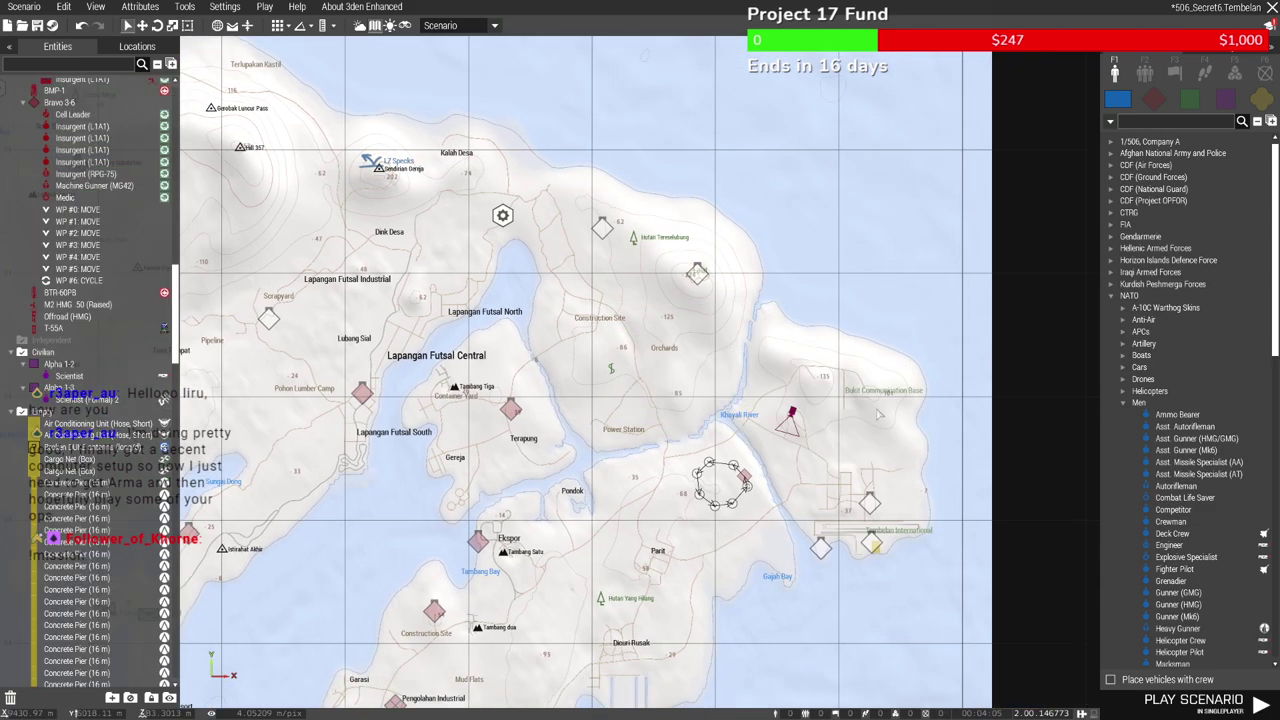
click(745, 479)
key(Delete)
Paste copies of the white Tembelan International installation marker onto Bukit Communication Base, the compound just west, and the hilltop site farther west
right_drag(765, 495, 745, 457)
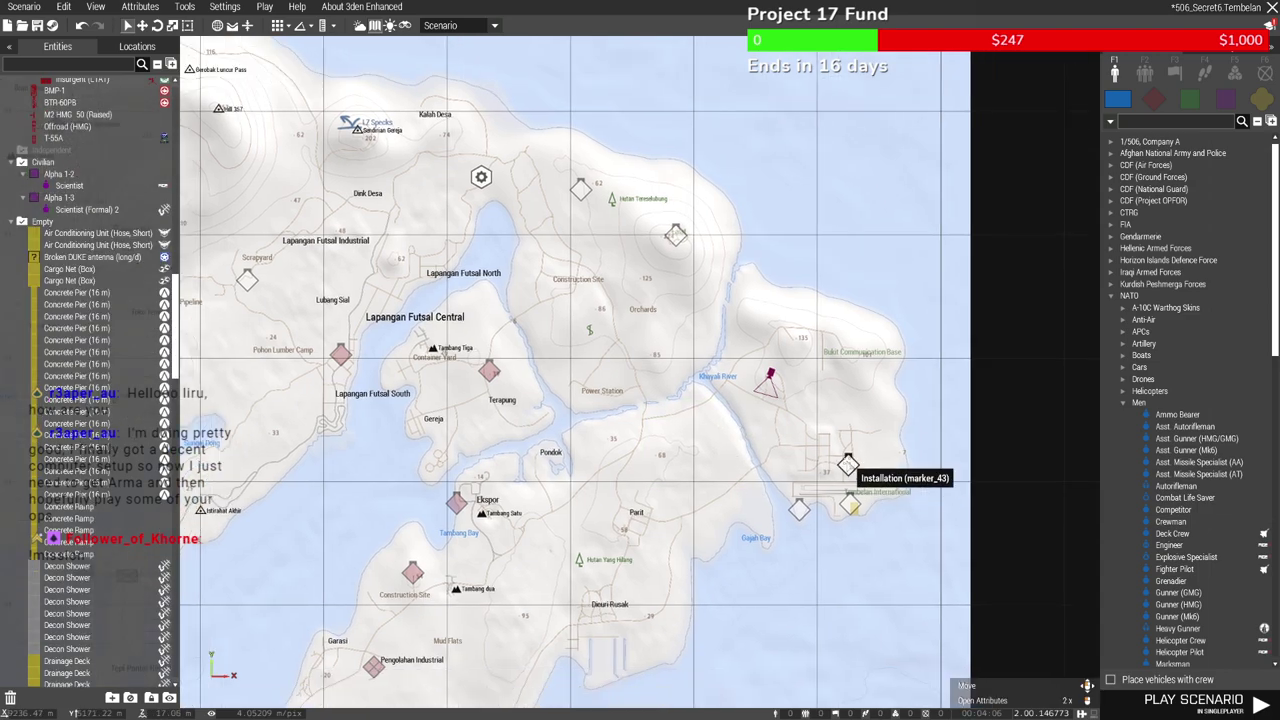
click(850, 467)
scroll(848, 365, up, 2)
scroll(847, 366, up, 1)
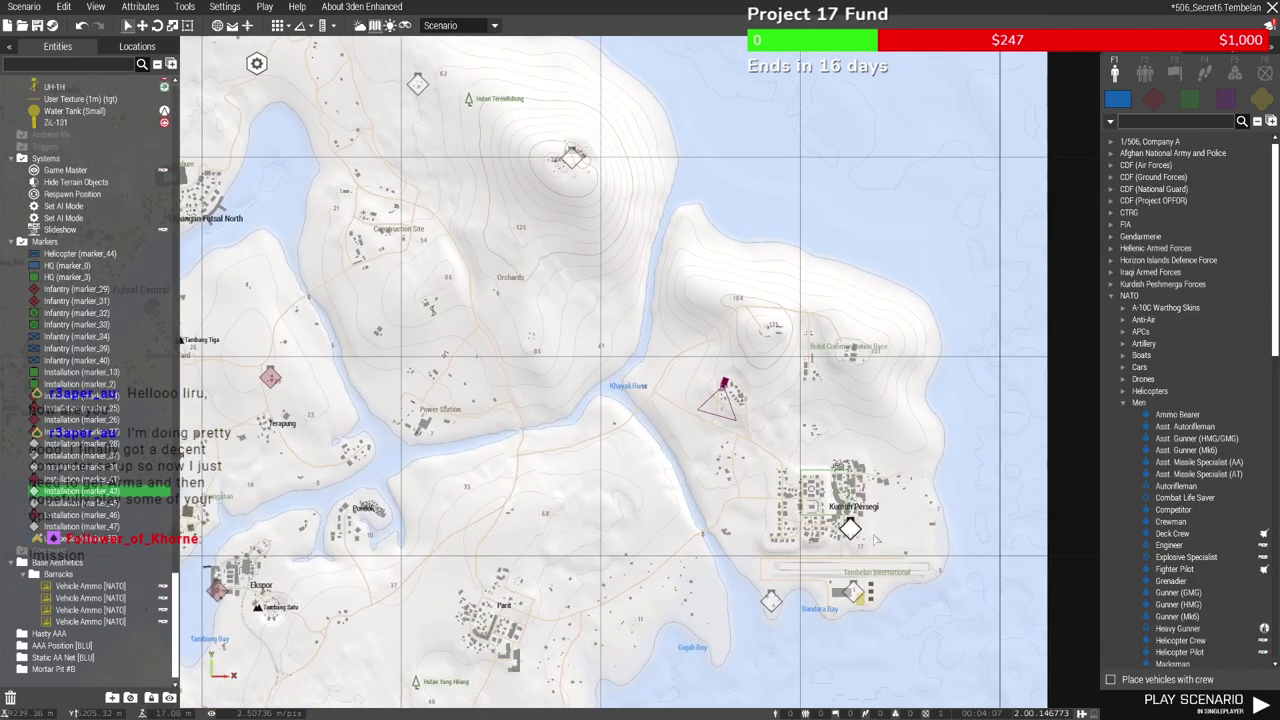
click(858, 601)
scroll(858, 601, up, 4)
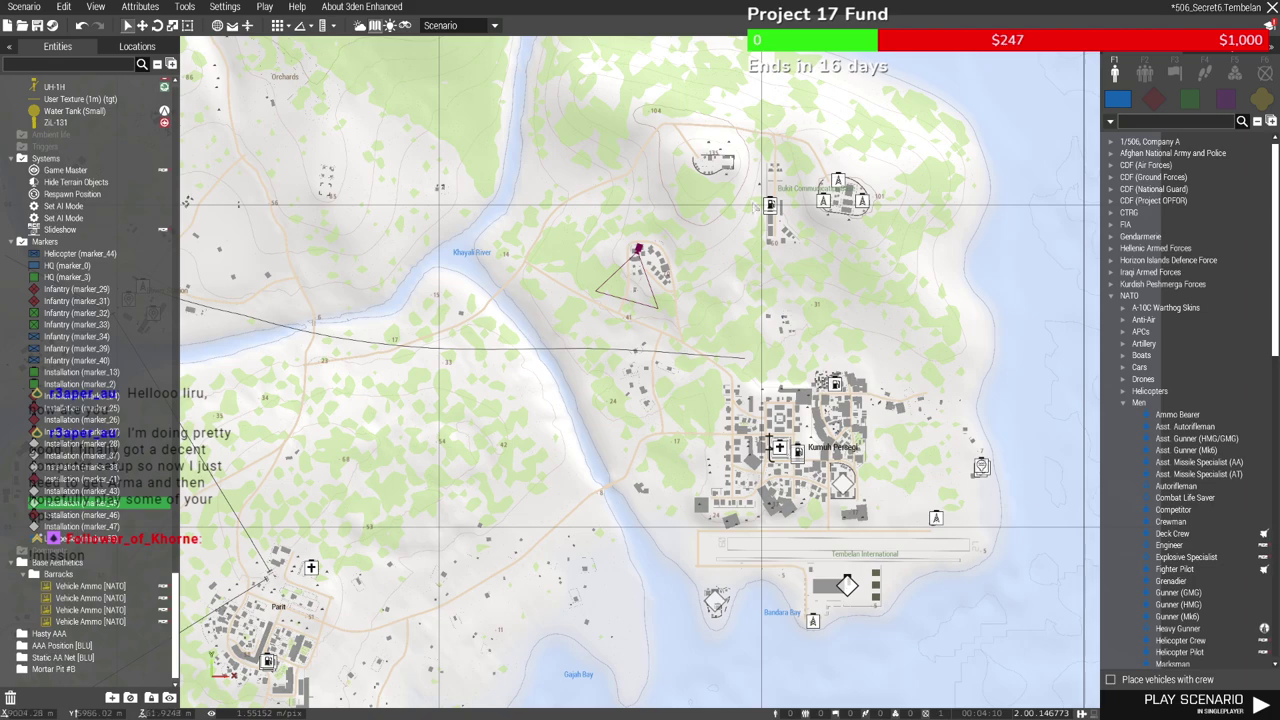
key(ctrl+v)
key(ctrl+v)
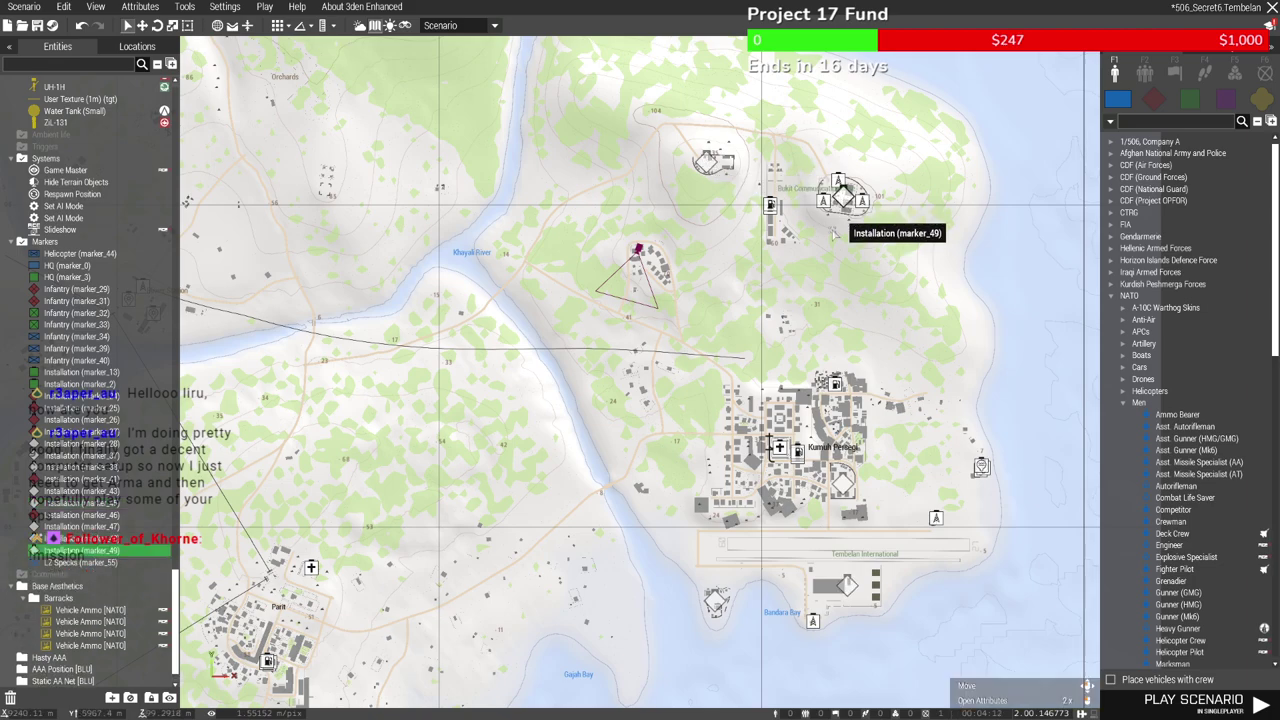
key(ctrl+v)
Delete the red infantry markers at Terangkat and Pengolahan Industrial
right_drag(653, 341, 852, 294)
scroll(852, 294, down, 3)
scroll(852, 297, down, 5)
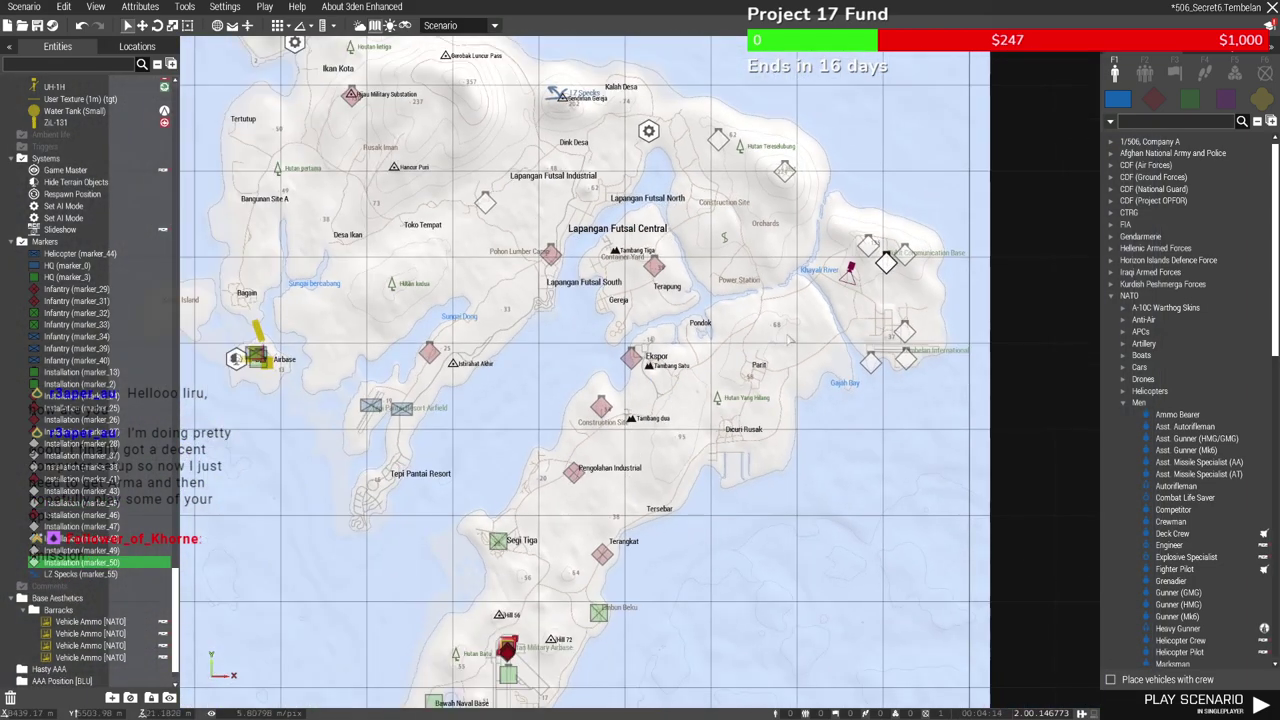
right_drag(632, 511, 721, 413)
scroll(668, 515, up, 3)
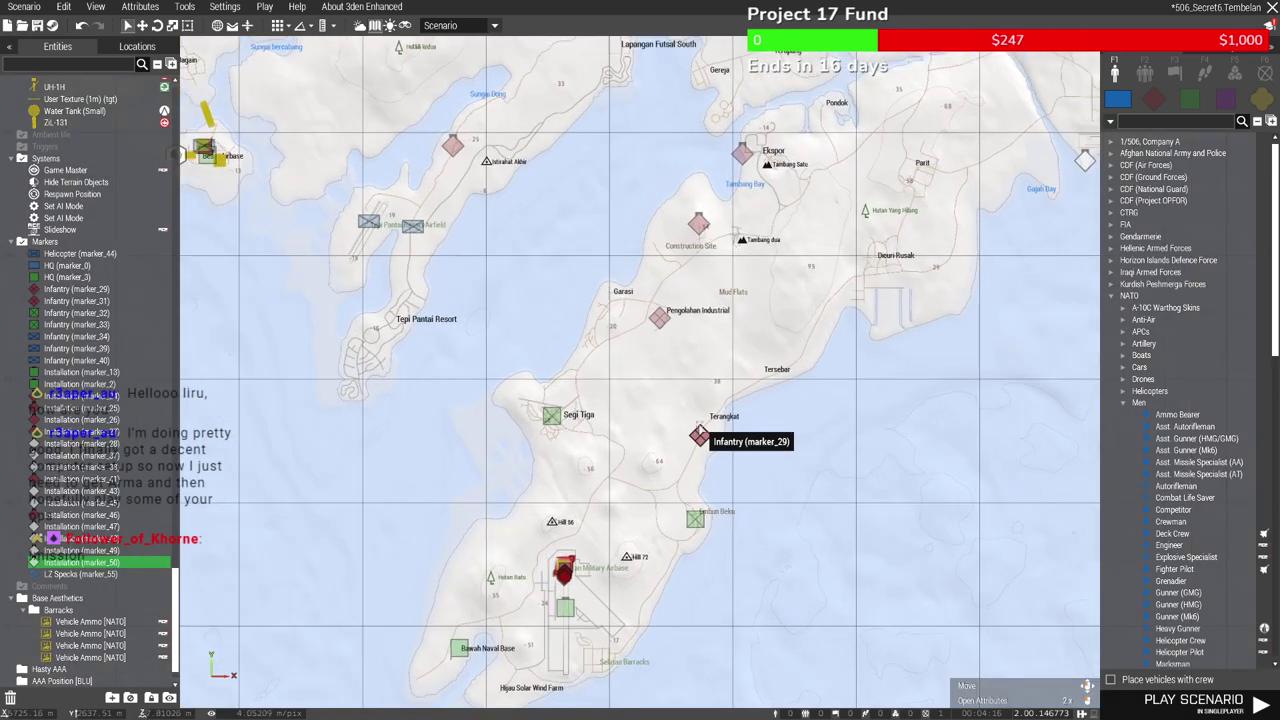
click(699, 436)
key(Delete)
click(658, 319)
key(Delete)
Copy the green infantry marker at Segi Tiga and paste it at Pengolahan Industrial and Tersebar
click(555, 418)
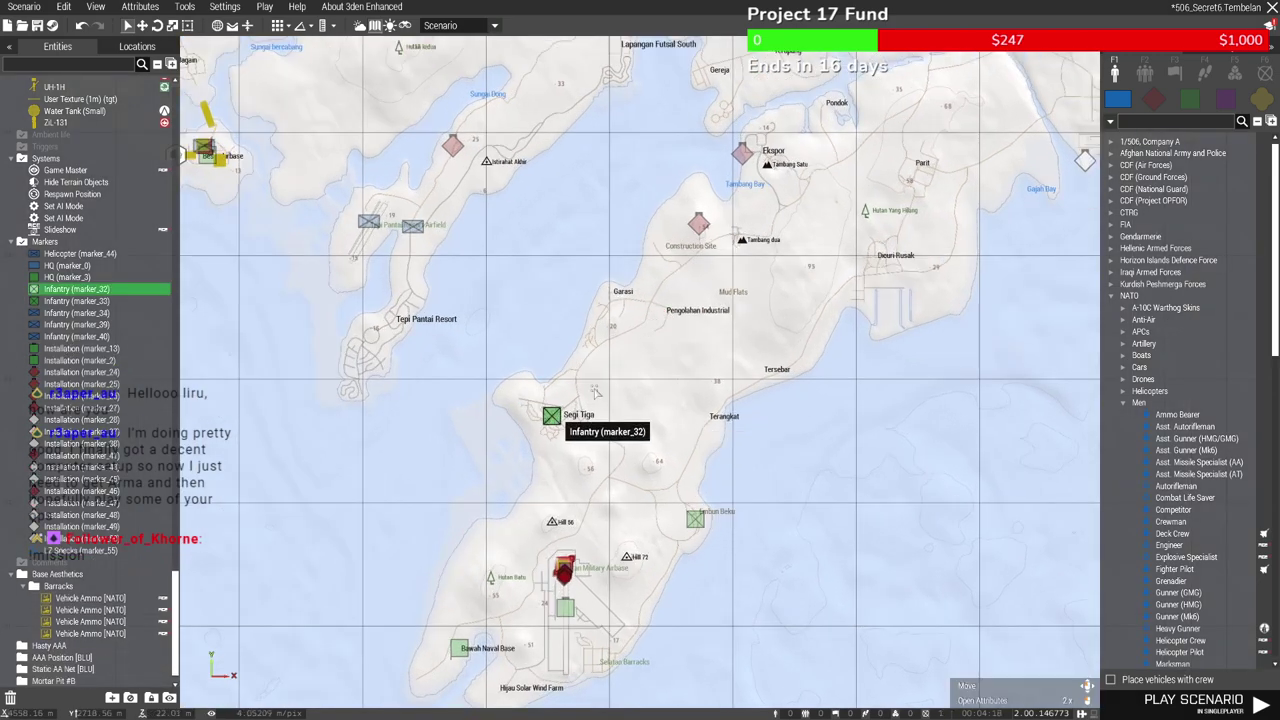
key(ctrl+c)
key(ctrl+v)
right_drag(735, 311, 701, 377)
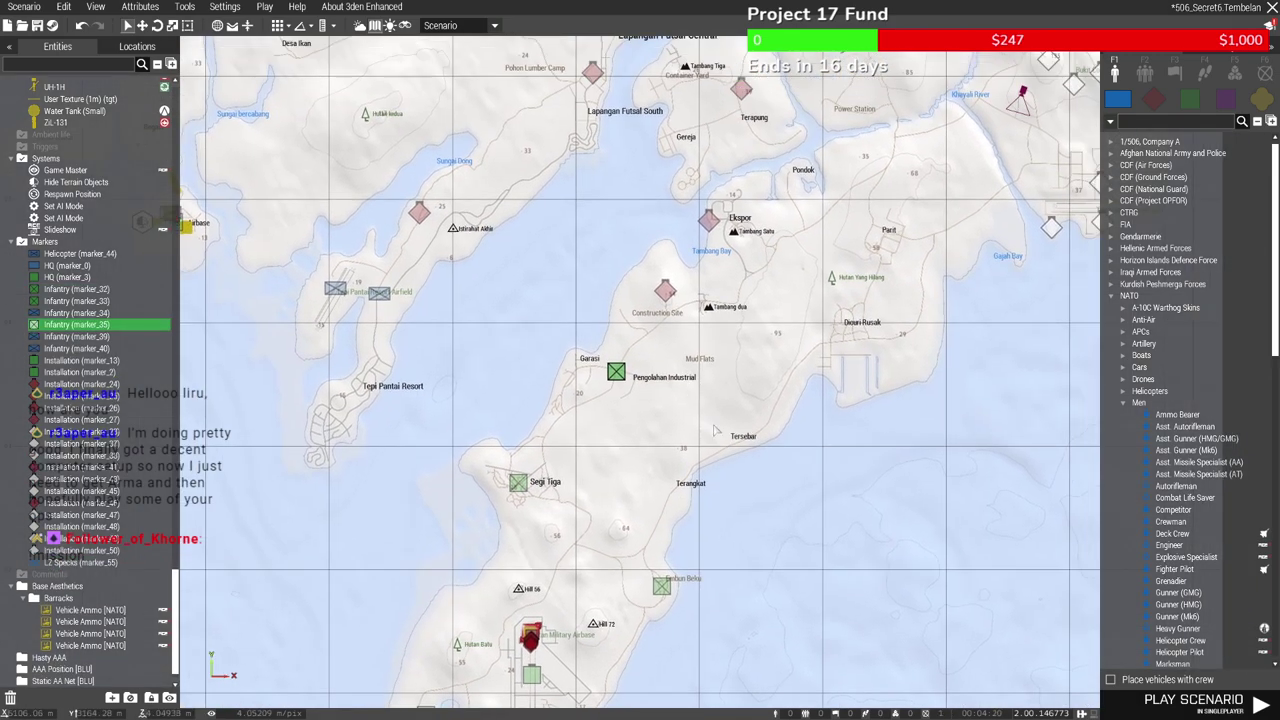
key(ctrl+v)
right_drag(623, 548, 667, 471)
Replace the red installation markers at Construction Site and Ekspor with copies of the green one, and paste a green infantry marker onto Parit
click(577, 599)
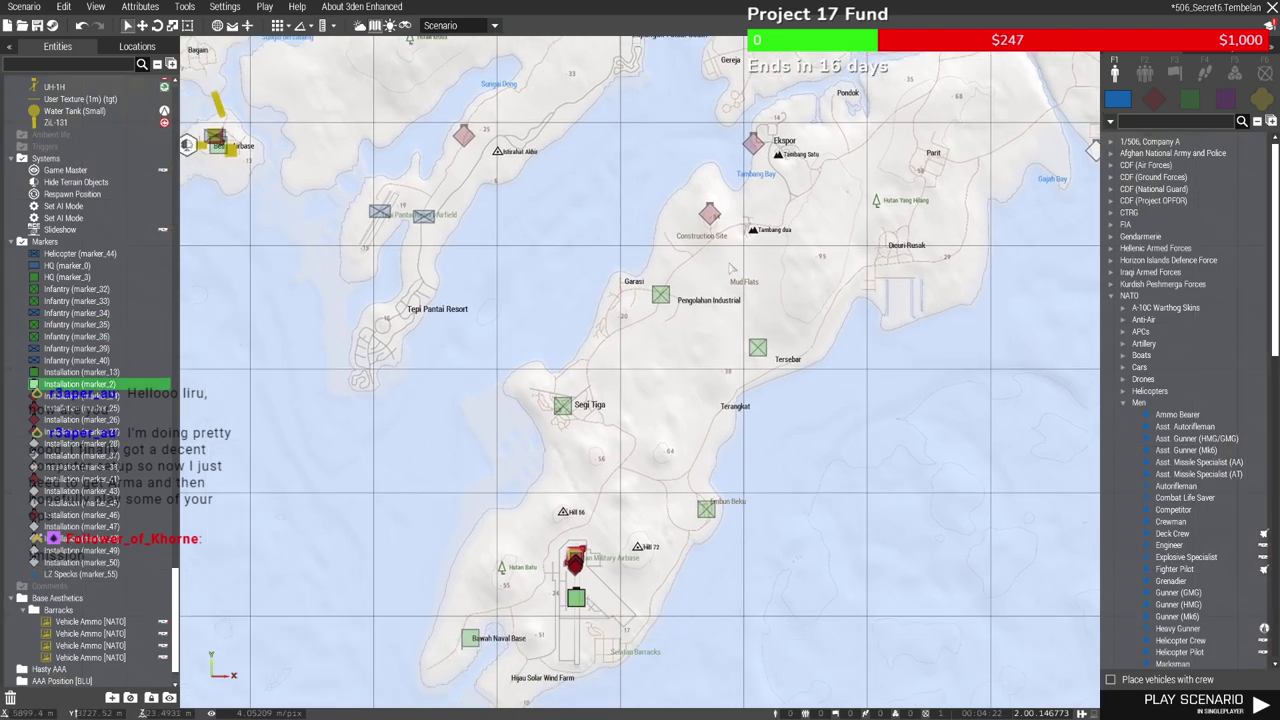
click(709, 214)
key(Delete)
key(ctrl+v)
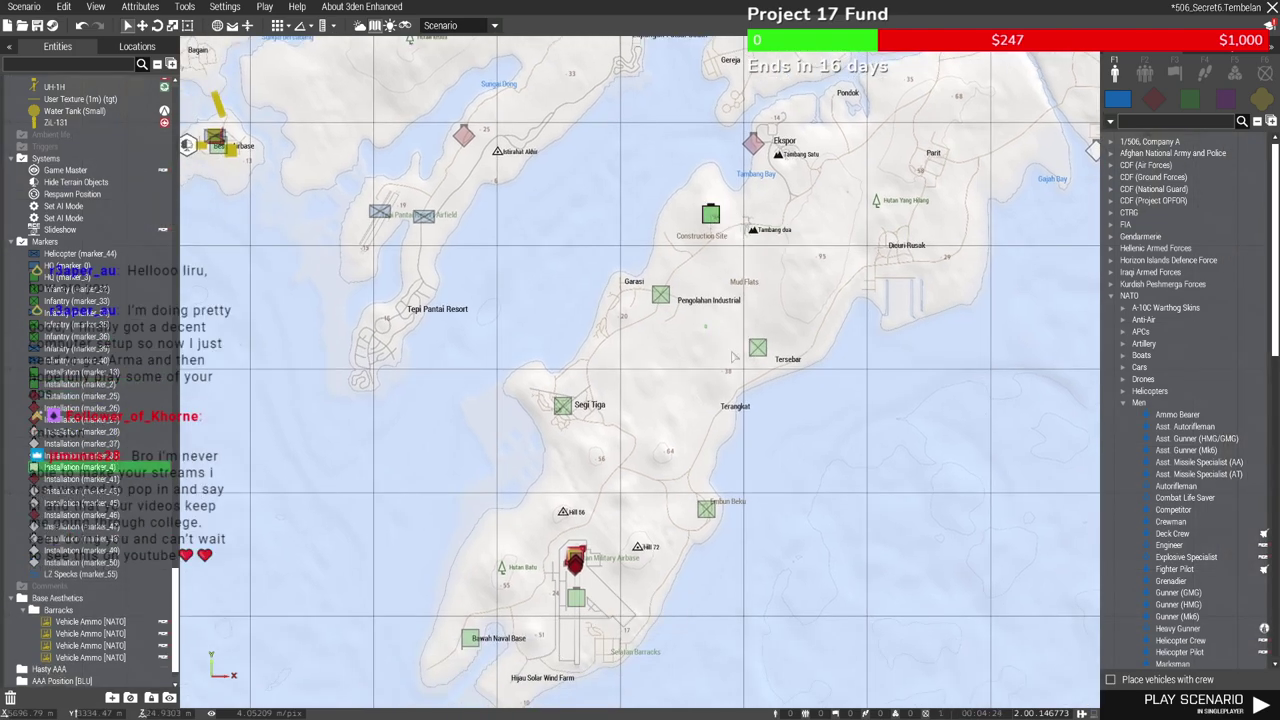
right_drag(756, 348, 744, 478)
click(680, 371)
key(Delete)
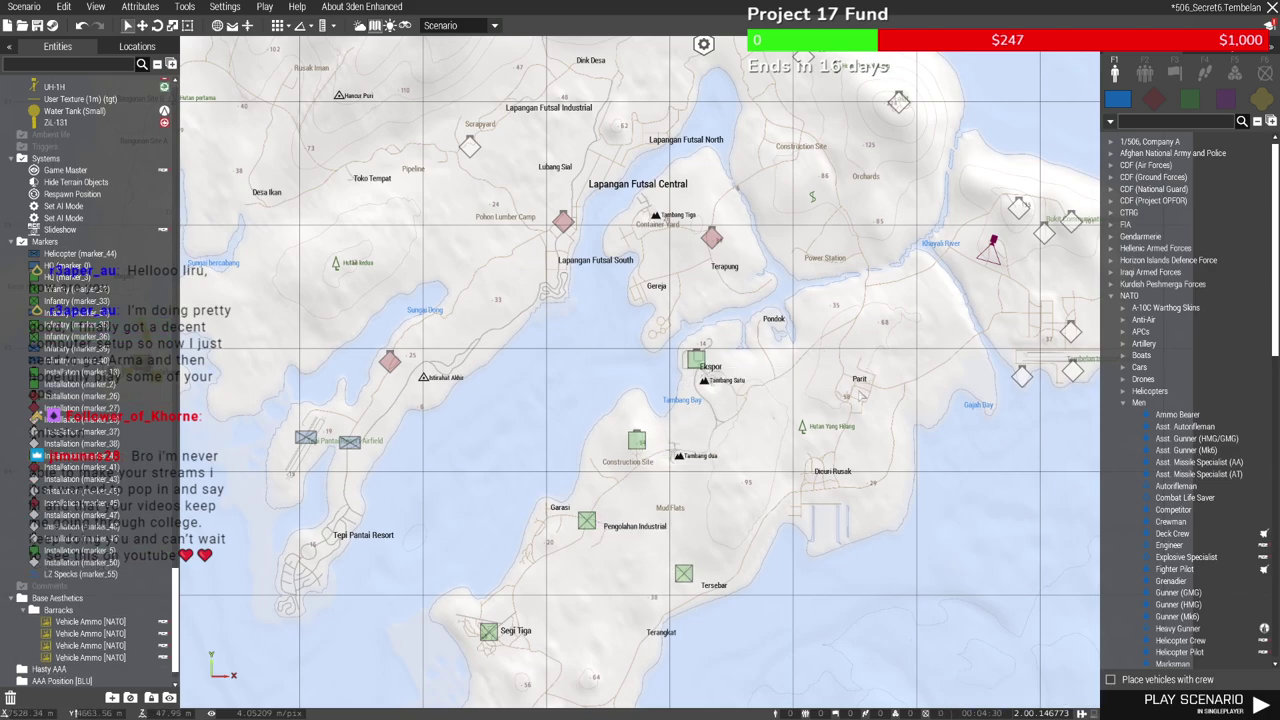
key(ctrl+v)
right_drag(892, 429, 758, 482)
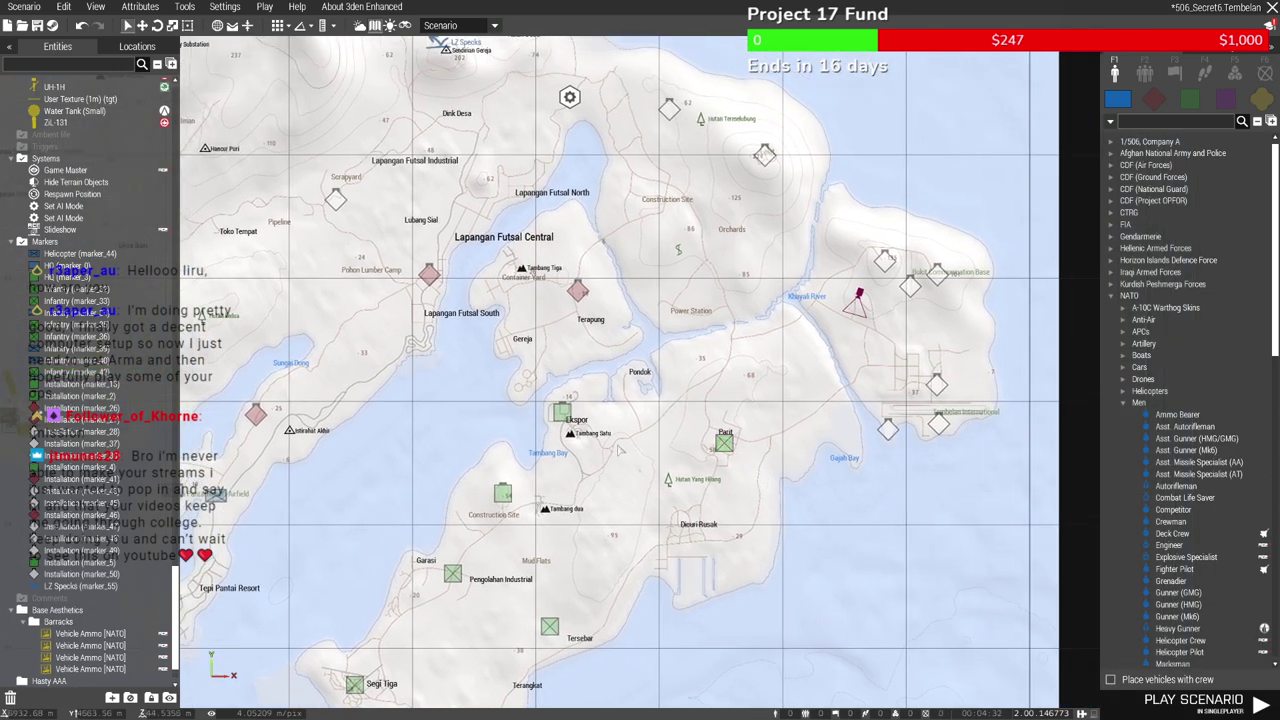
scroll(768, 484, down, 3)
scroll(628, 410, up, 3)
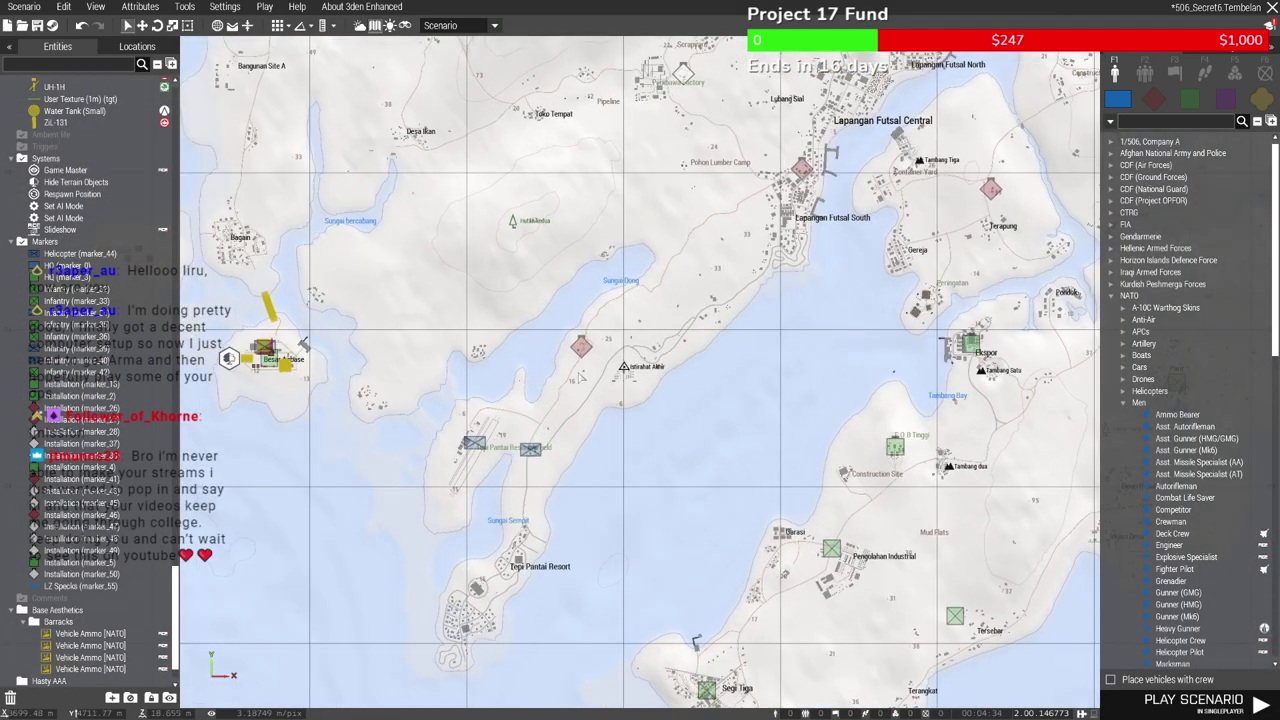
right_drag(587, 378, 629, 410)
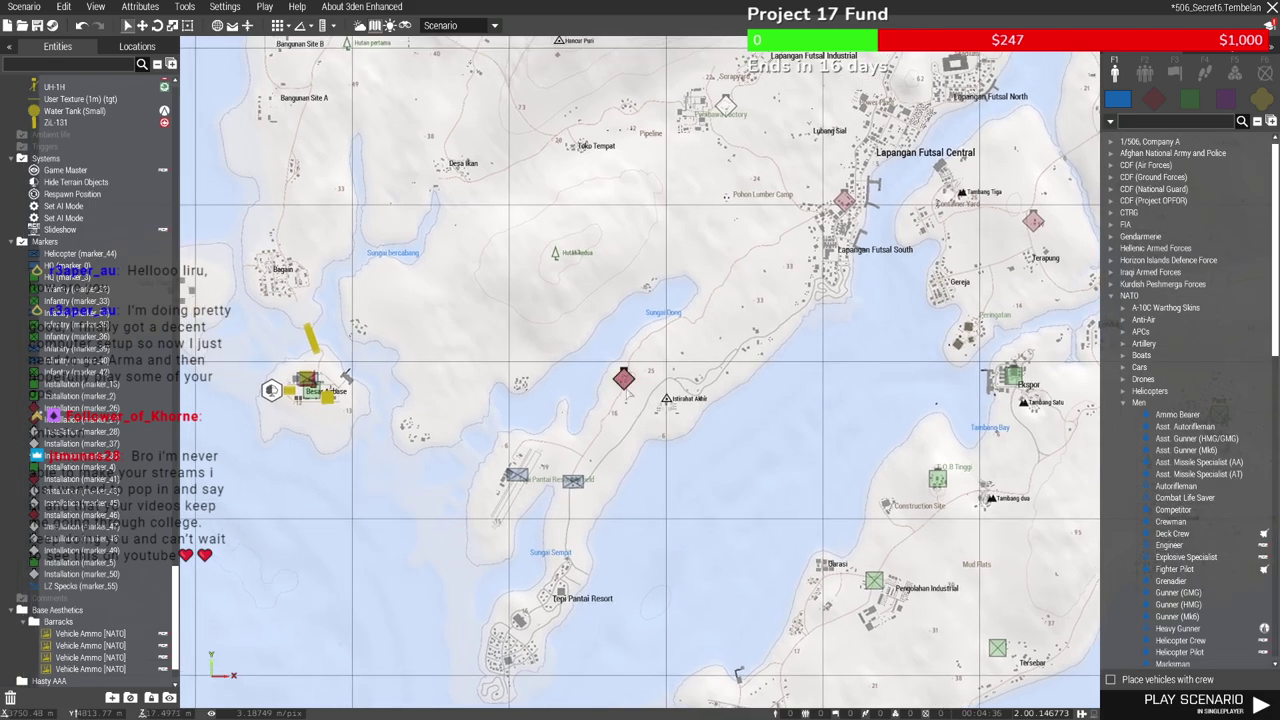
click(628, 380)
key(Delete)
click(937, 478)
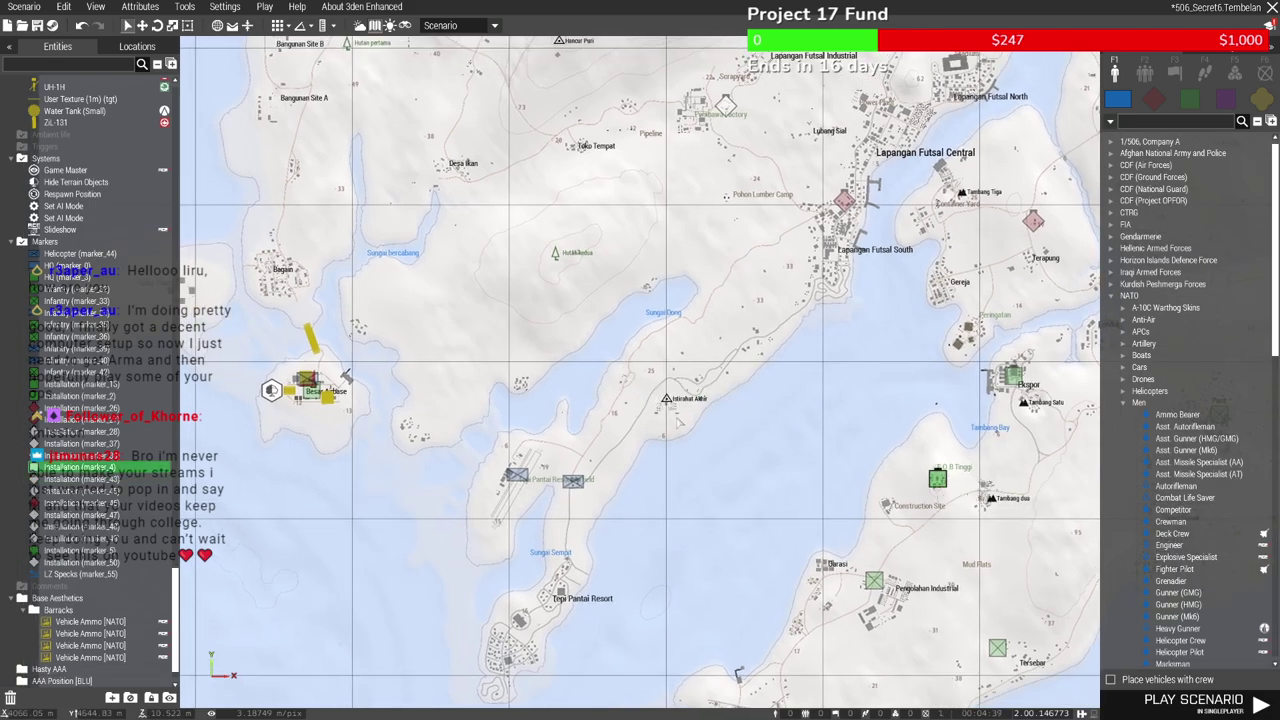
scroll(620, 388, down, 3)
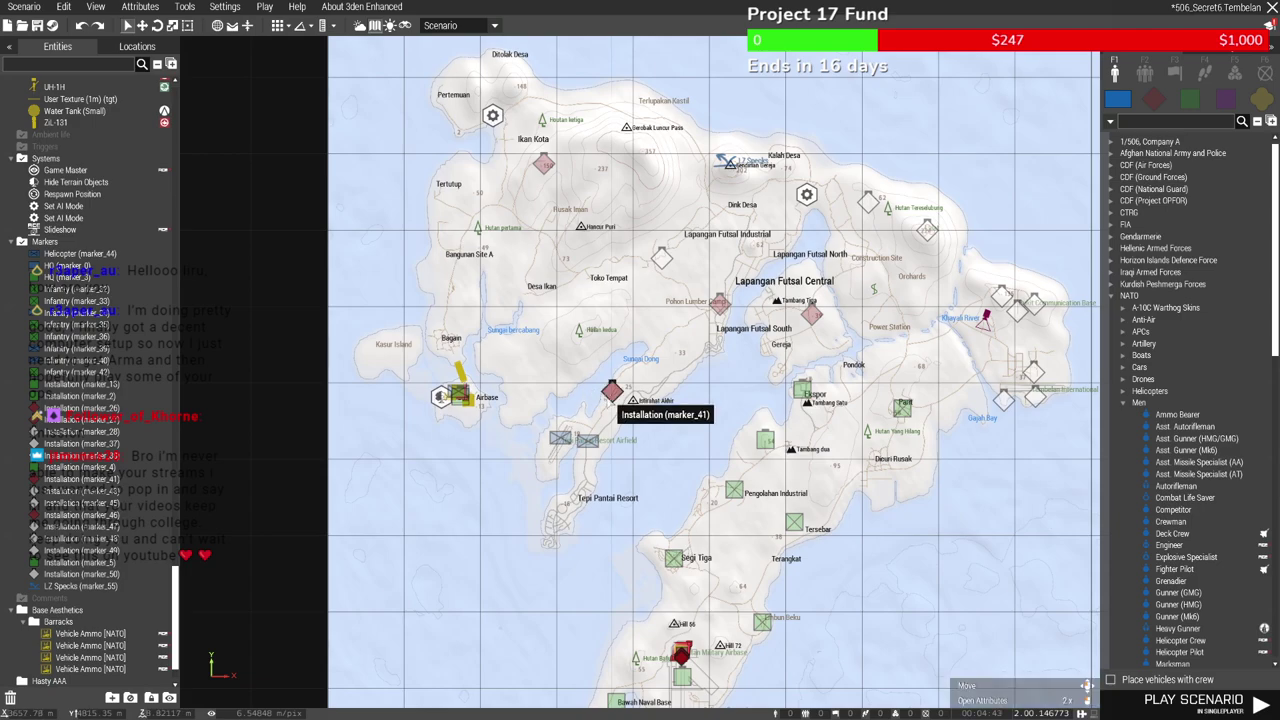
Change the colour of the red installation marker just west of Istirahat Akhir in its attributes
double_click(612, 392)
click(618, 297)
click(624, 452)
click(732, 605)
Examine Cahaya Bay, Ikan Kota and the military substation to its south-east, both on the map and in 3D
scroll(592, 224, up, 5)
scroll(686, 267, up, 2)
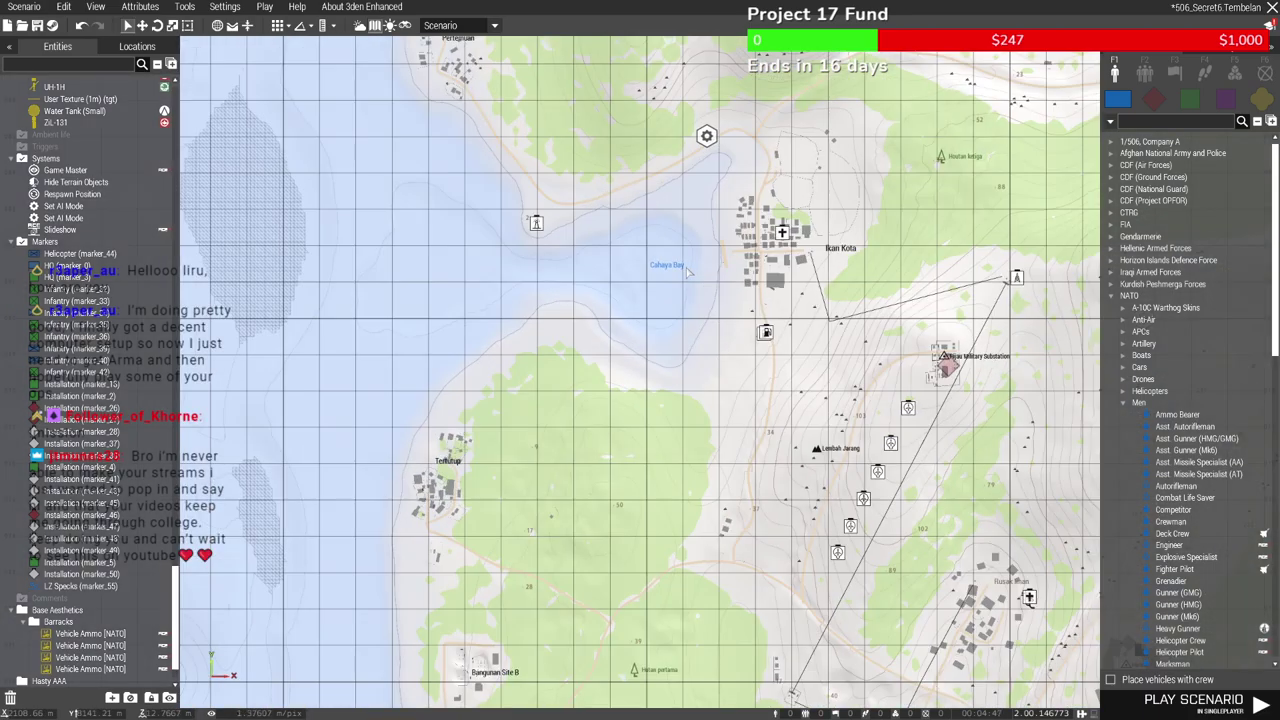
right_drag(687, 267, 575, 349)
right_drag(679, 407, 633, 556)
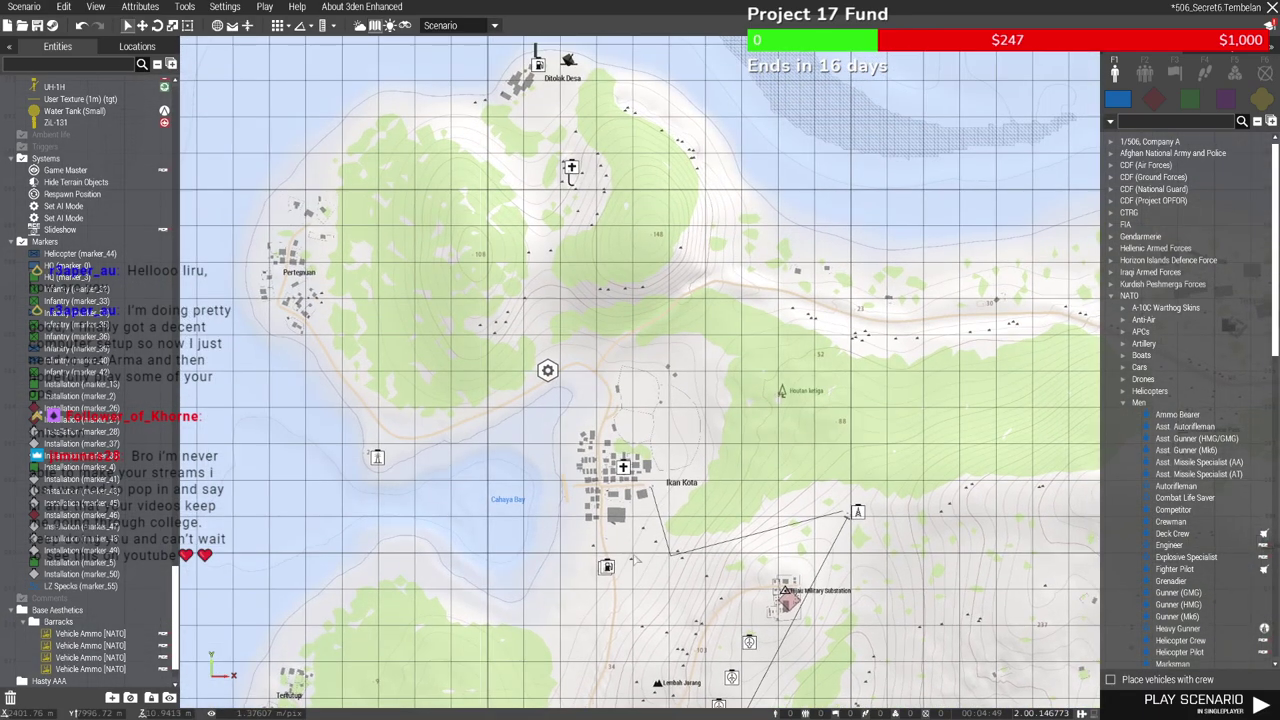
right_drag(633, 556, 611, 291)
key(s)
key(m)
key(w)
right_drag(741, 499, 756, 476)
key(m)
Move the Set AI Mode module from the north shore of Cahaya Bay to just south-west of the military substation
scroll(732, 436, down, 5)
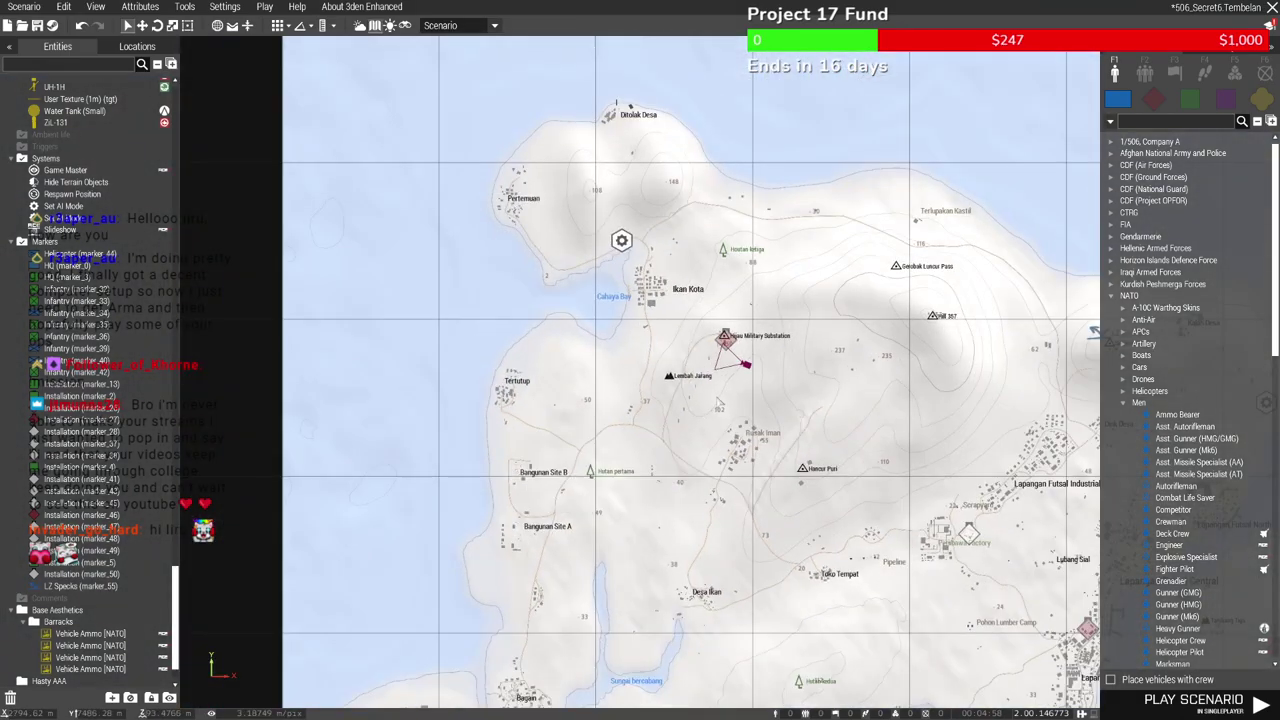
scroll(641, 252, up, 3)
right_drag(651, 281, 625, 271)
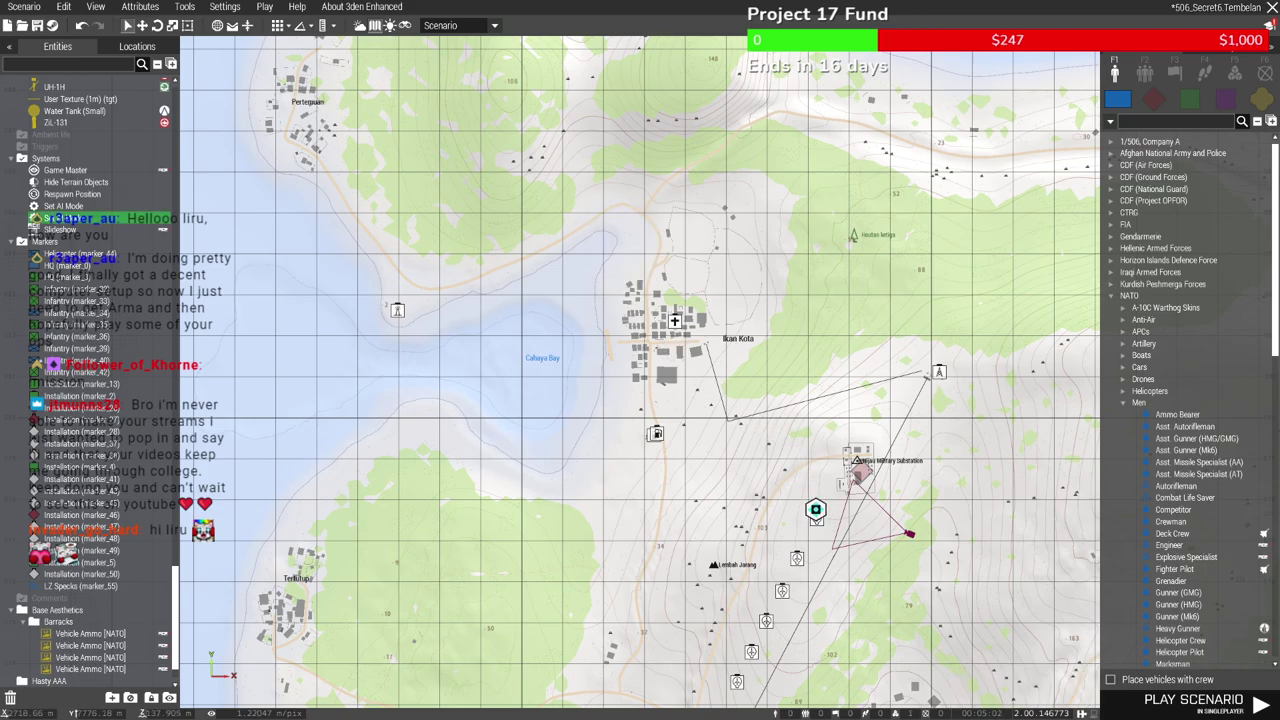
scroll(695, 428, down, 2)
Examine the terrain from the military substation to the coastal village of Pertemuan in 3D and on the map
key(m)
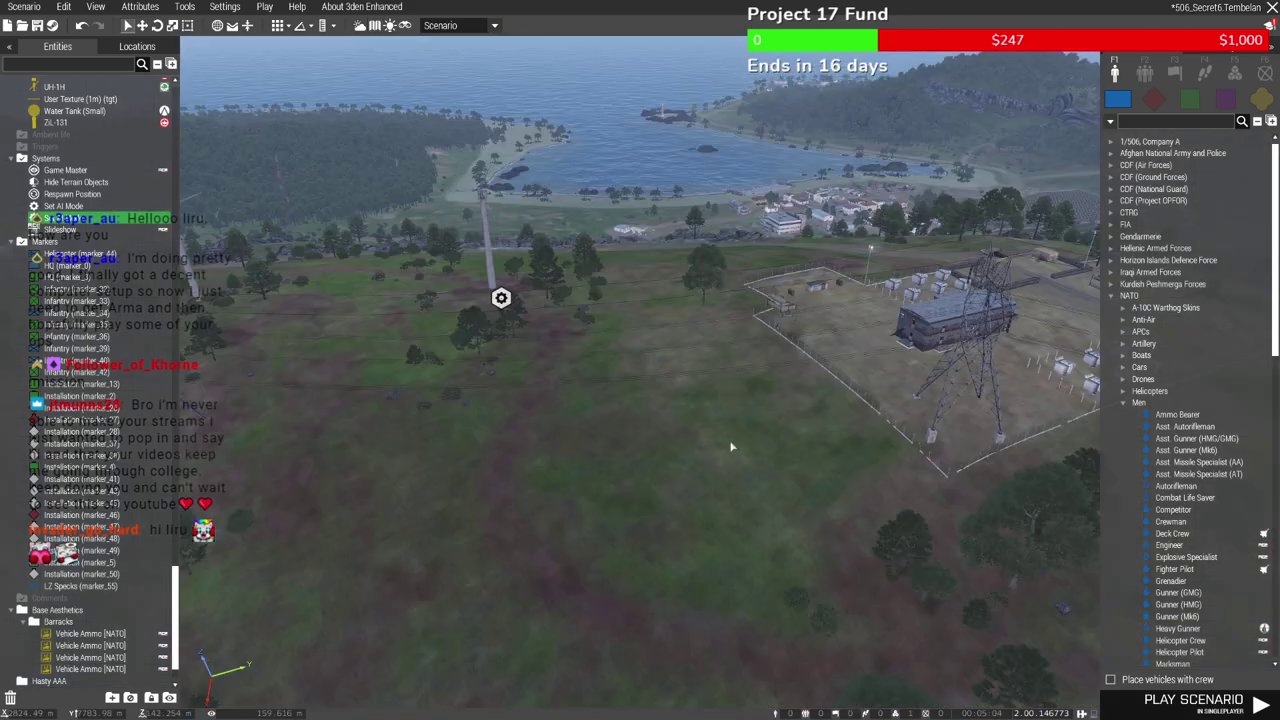
key(w)
right_drag(731, 447, 710, 497)
key(w)
key(w)
key(w)
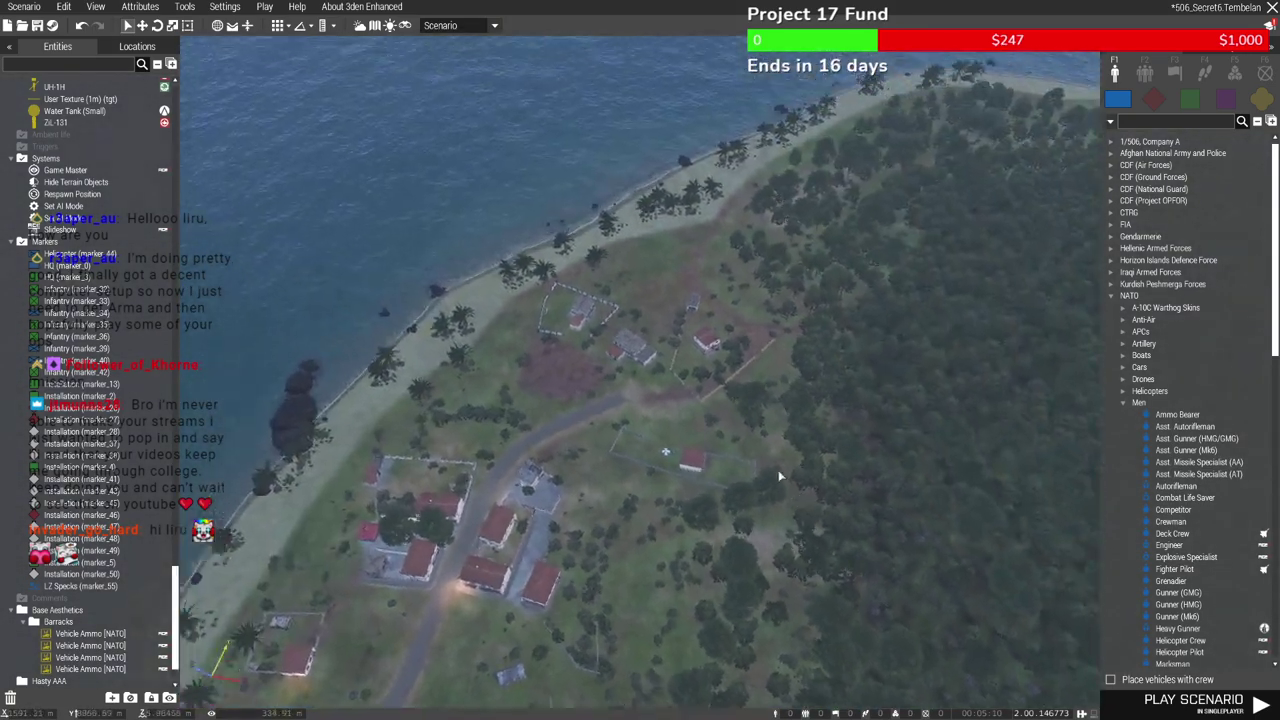
right_drag(781, 477, 840, 455)
key(m)
scroll(724, 337, down, 2)
scroll(612, 316, up, 3)
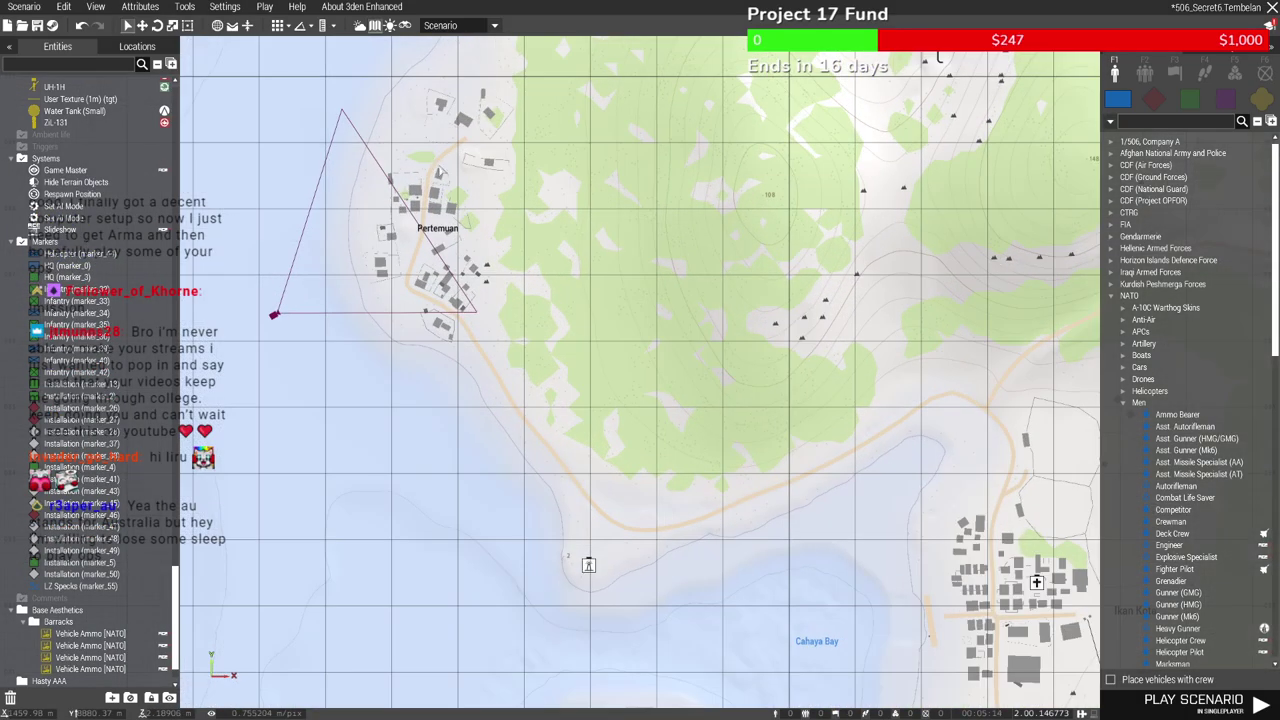
Inspect the ruined buildings at Ditolak Desa on the north coast and their surroundings in 3D
scroll(472, 359, down, 1)
right_drag(457, 181, 484, 393)
scroll(765, 190, up, 4)
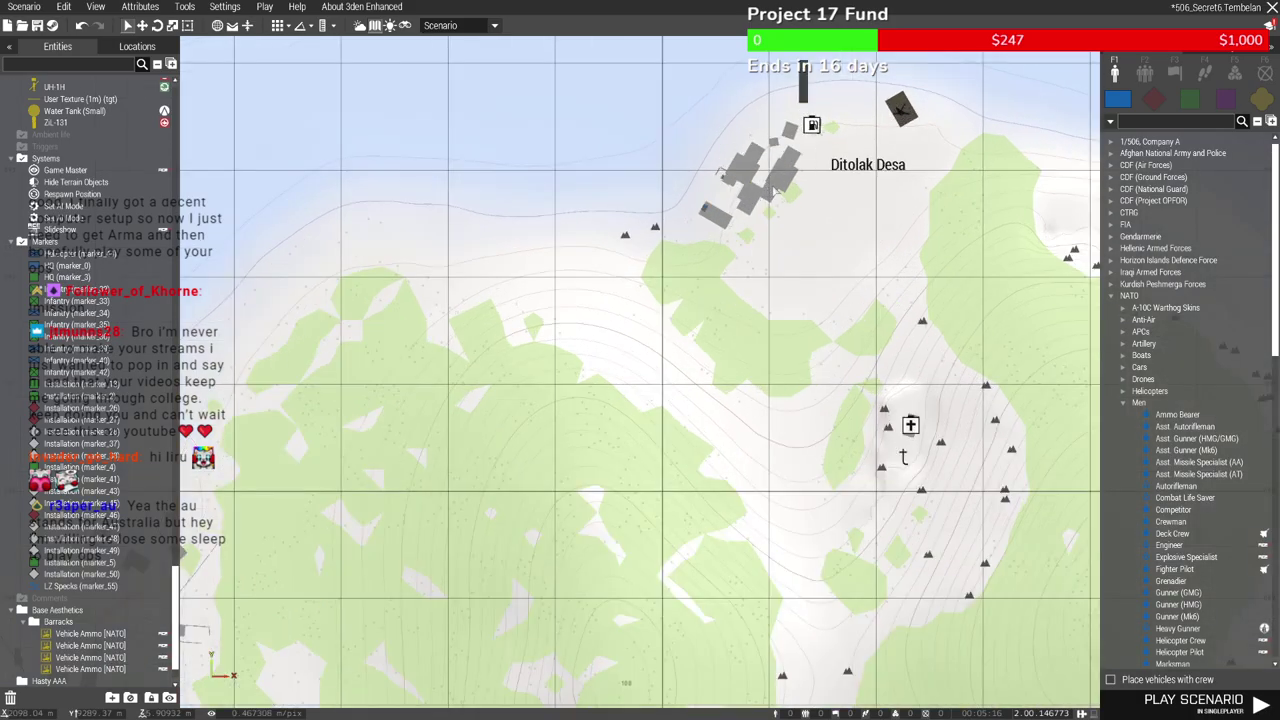
key(m)
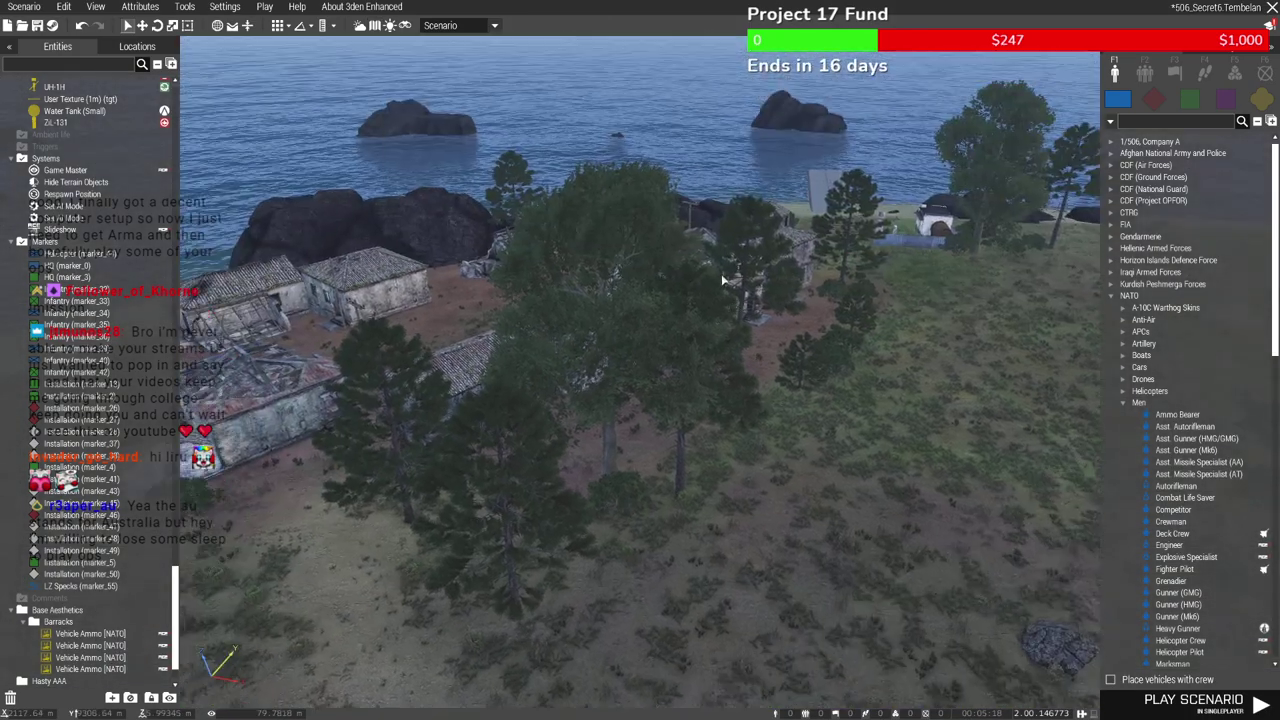
key(w)
right_drag(728, 393, 642, 357)
key(s)
key(w)
key(w)
key(m)
Examine the map southward from Ditolak Desa to the open ground just south of Desa Ikan
scroll(686, 349, down, 5)
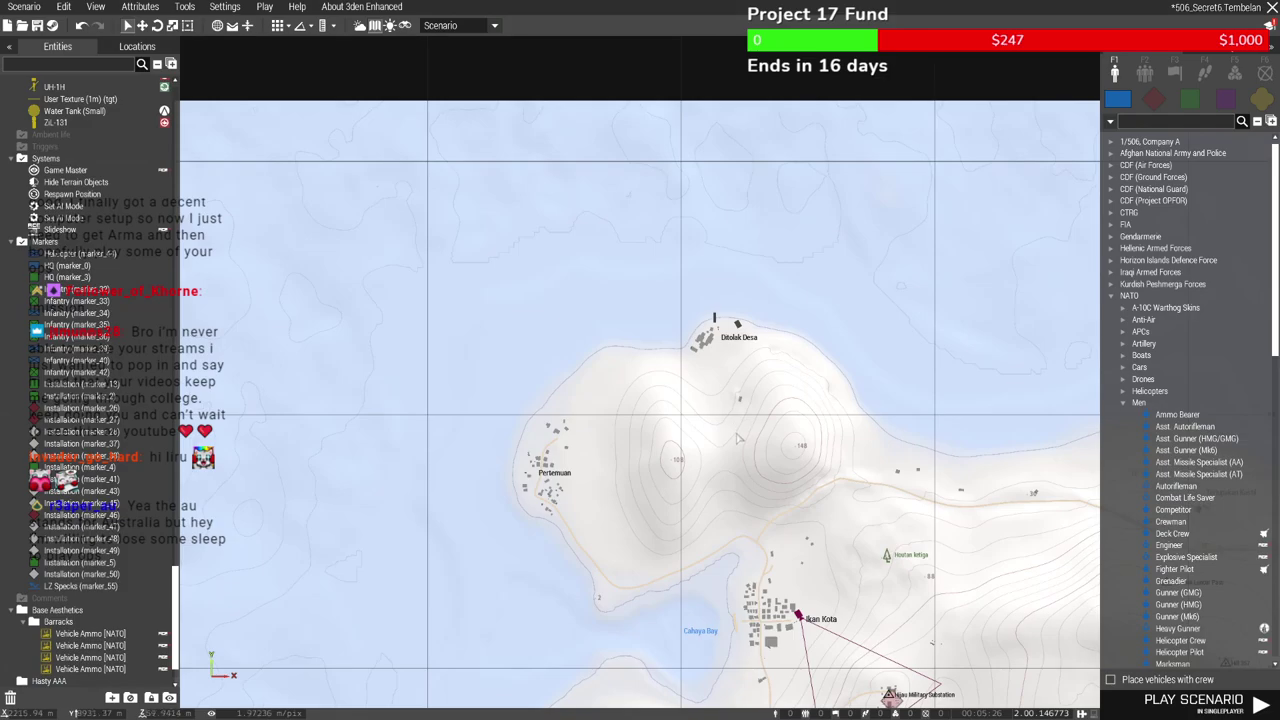
scroll(738, 490, up, 5)
right_drag(738, 490, 665, 256)
scroll(668, 264, down, 2)
scroll(662, 362, up, 6)
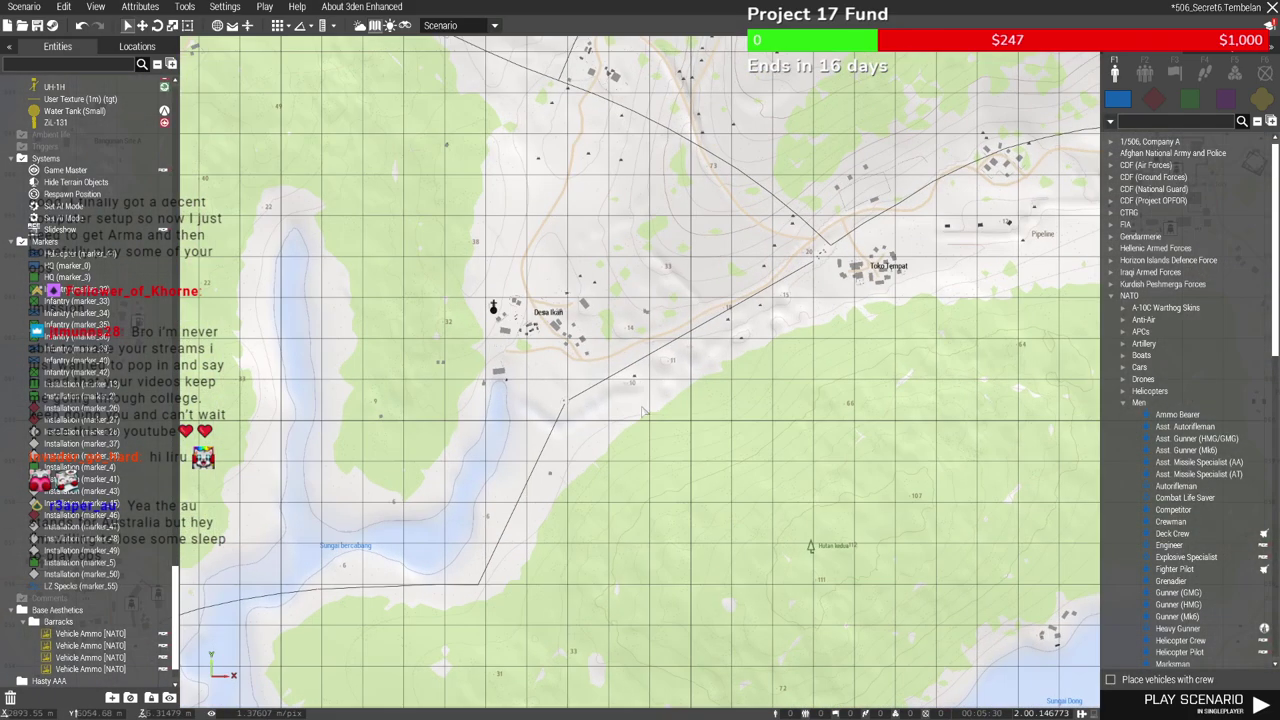
key(m)
key(m)
Save the current scenario and bring up the list of saved missions
click(18, 8)
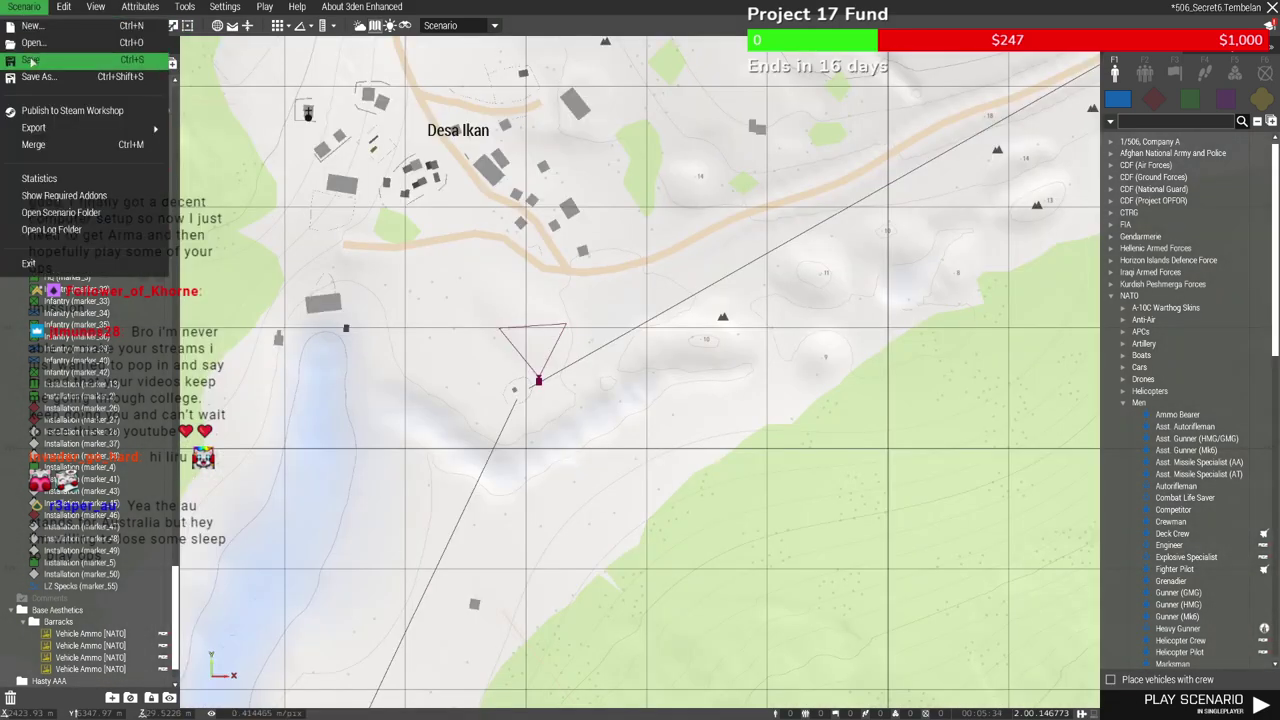
click(30, 59)
click(22, 7)
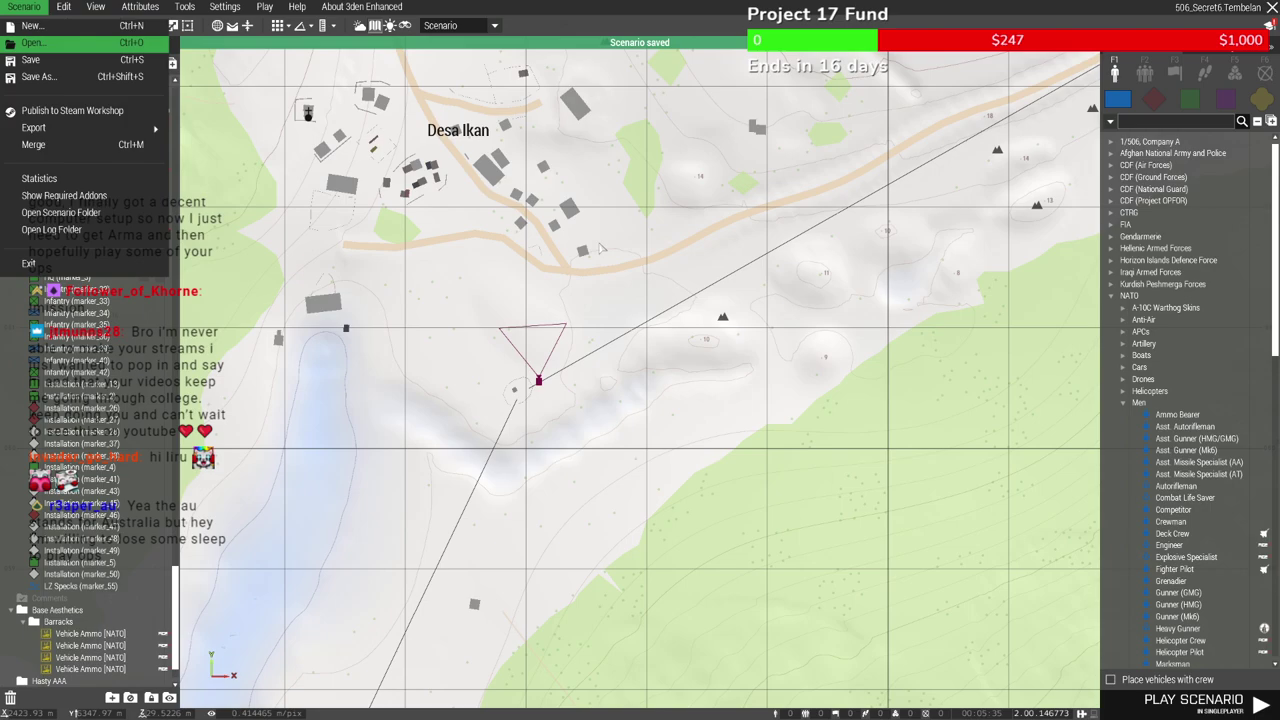
key(Return)
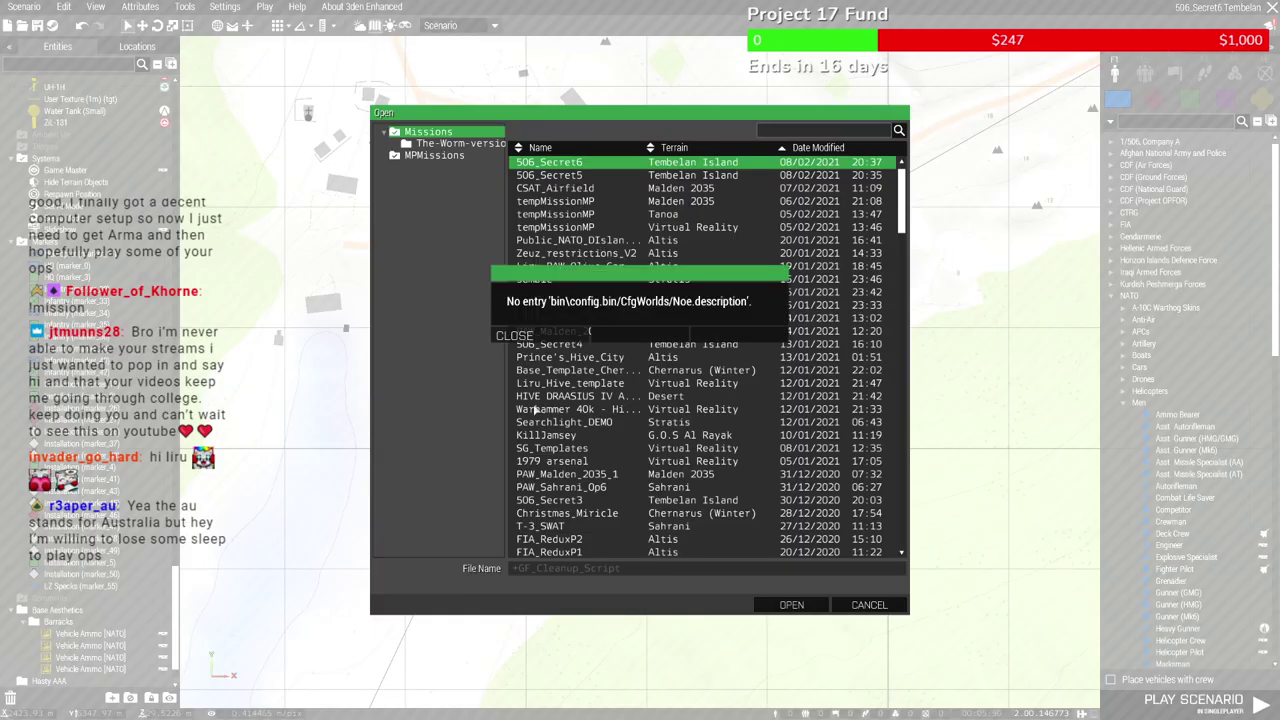
click(514, 335)
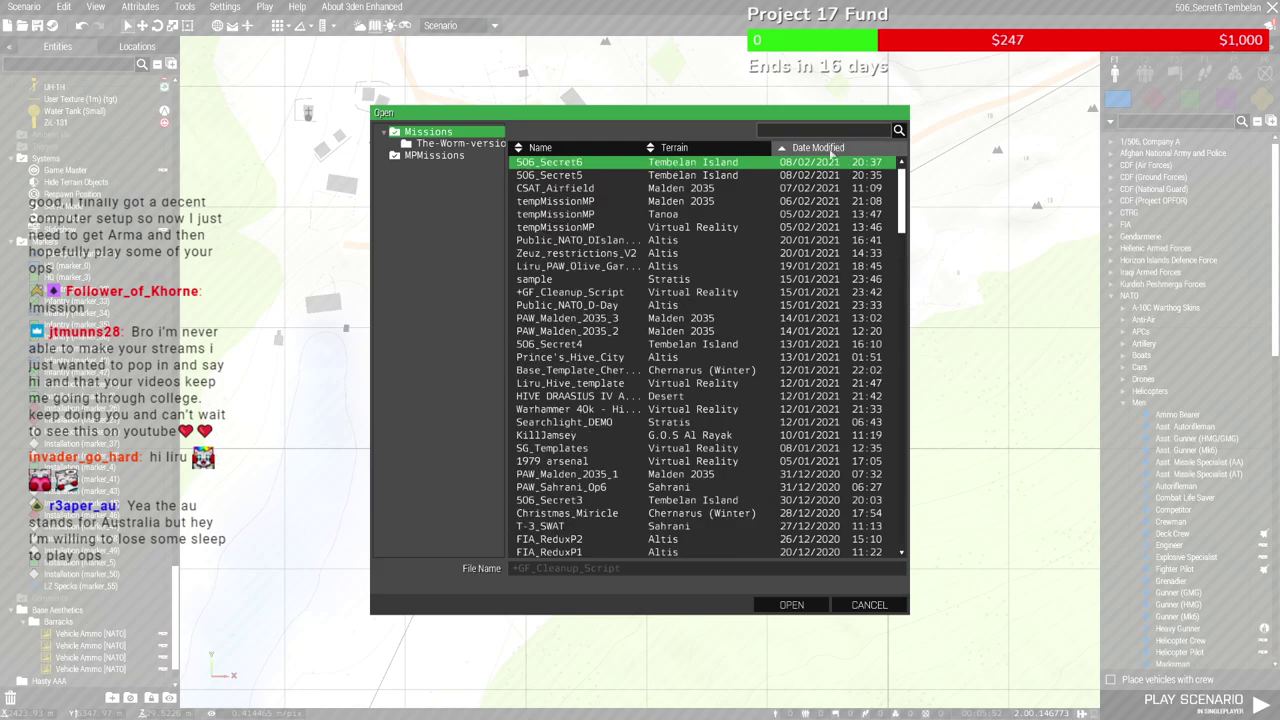
Sort the saved missions by name and open 506_Secret2 on Tembelan Island
click(618, 177)
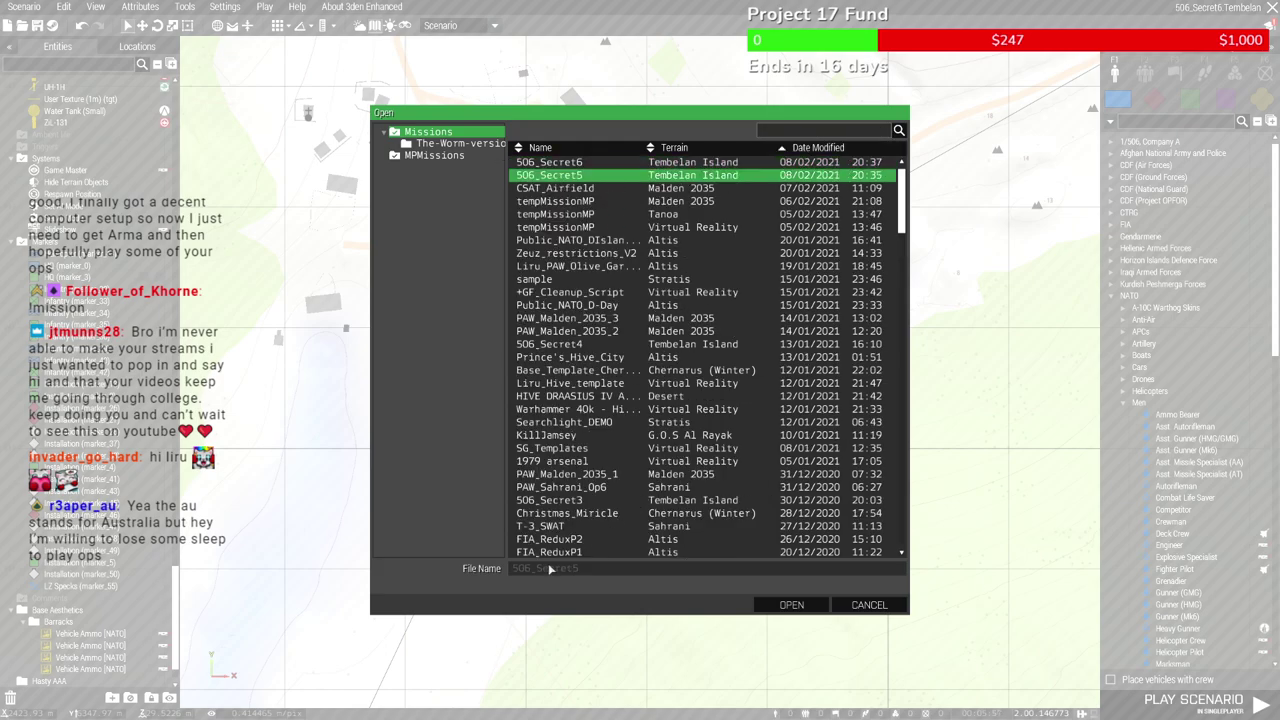
scroll(760, 240, down, 5)
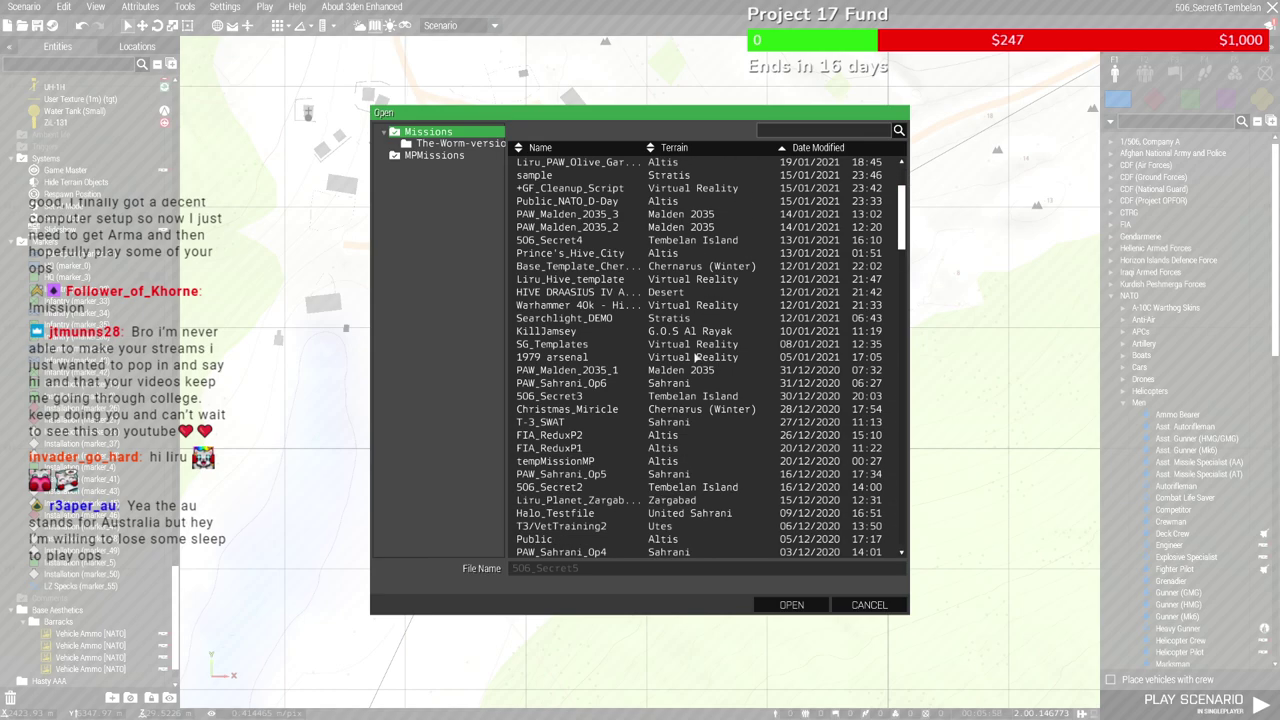
scroll(686, 291, up, 5)
click(540, 147)
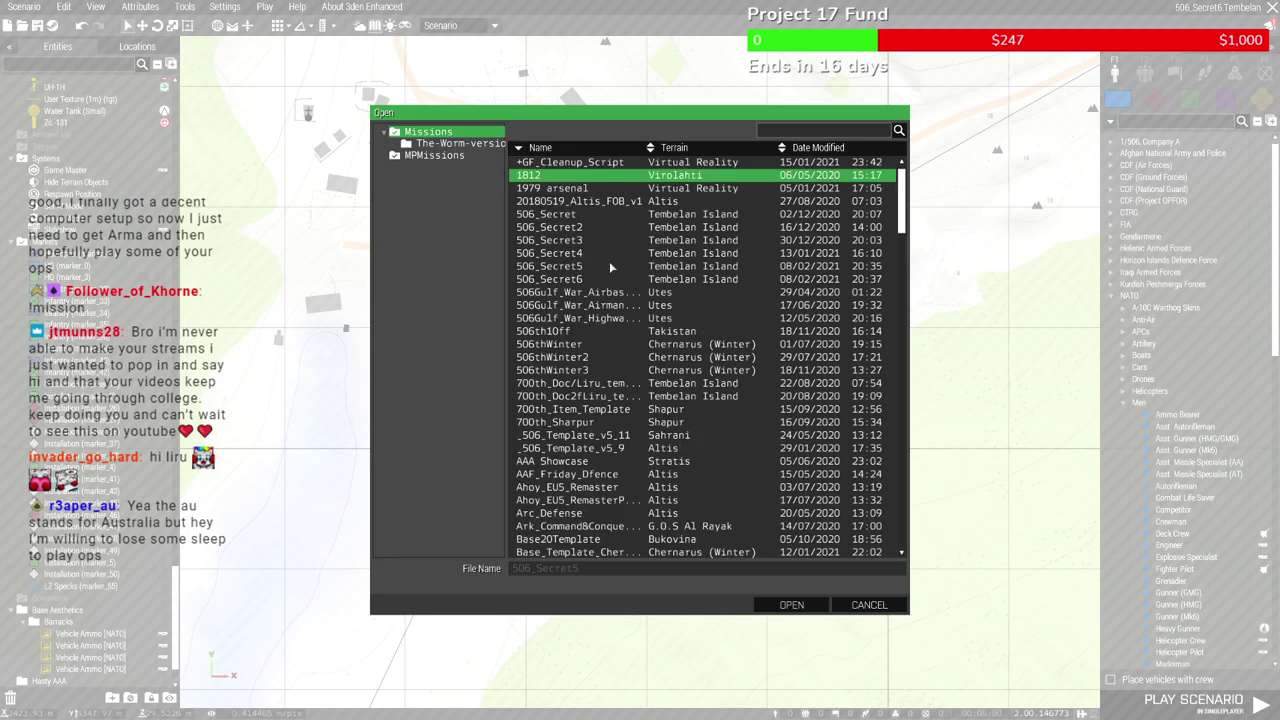
scroll(700, 270, down, 6)
scroll(762, 269, up, 6)
click(566, 228)
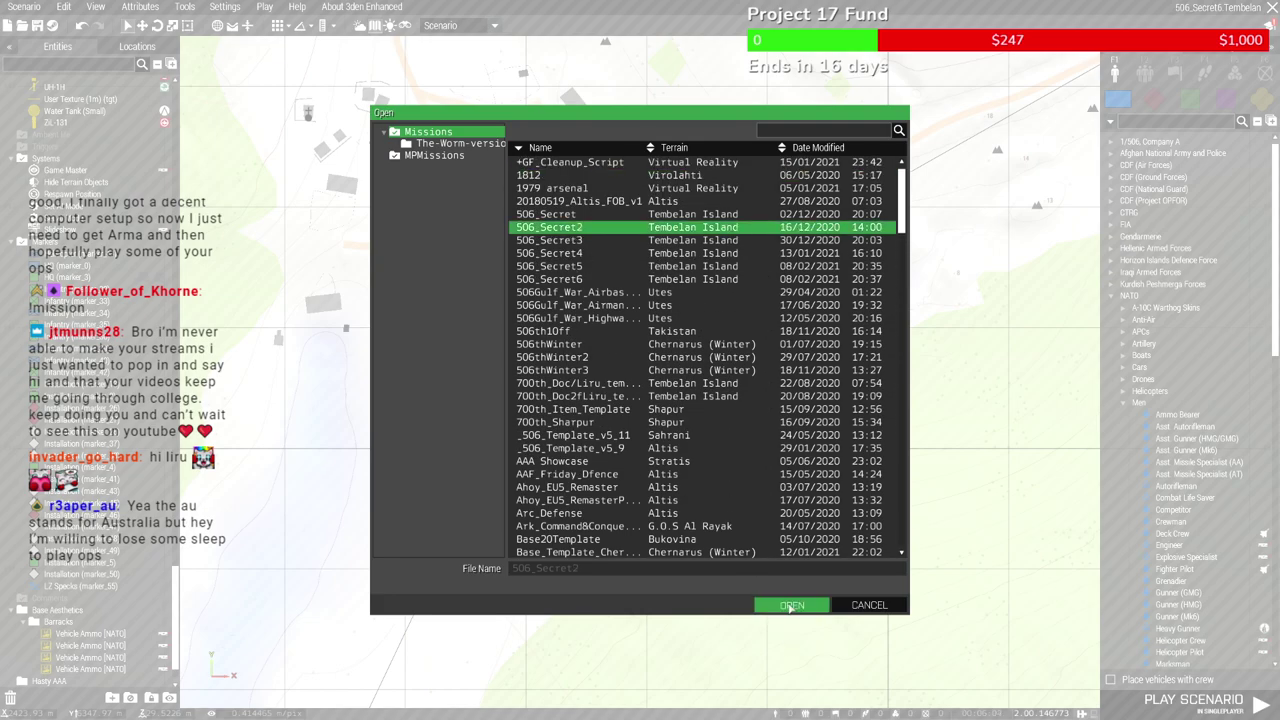
click(792, 606)
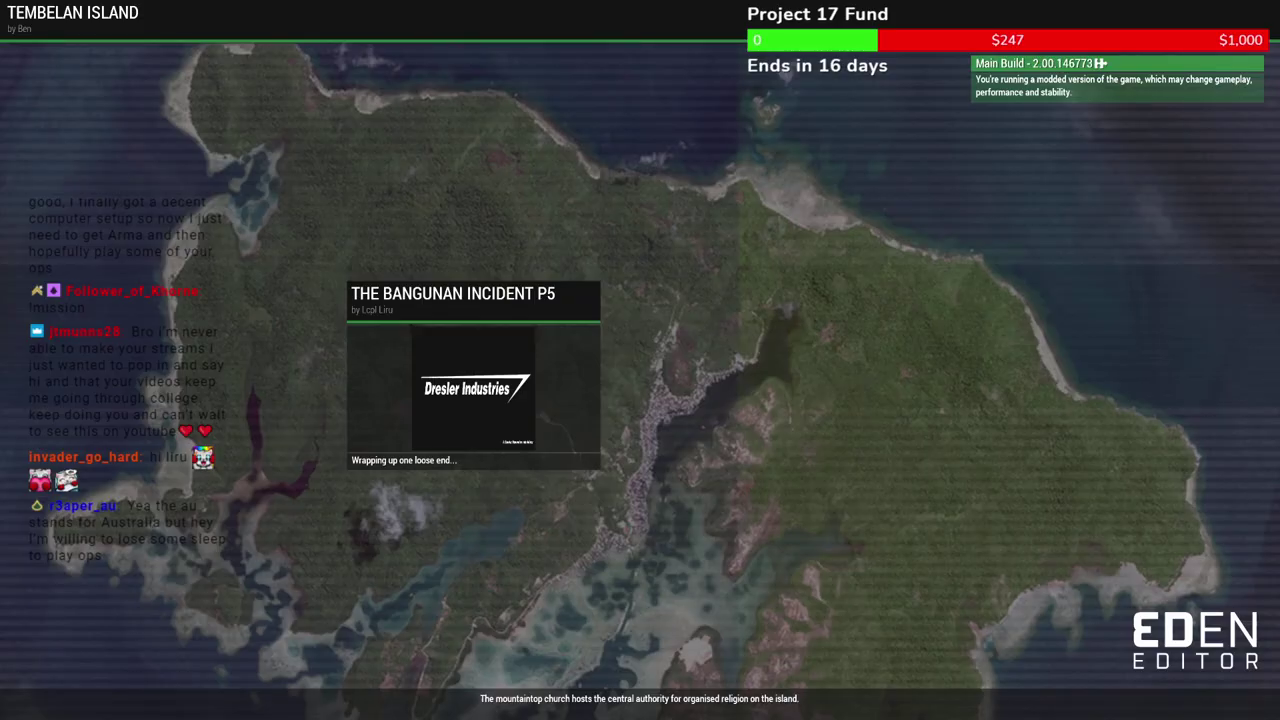
Locate LZ Muppet south of Desa Ikan and select the civilian groups and objects placed around it
scroll(450, 491, down, 2)
right_drag(440, 688, 723, 451)
right_drag(253, 477, 571, 356)
scroll(571, 356, up, 5)
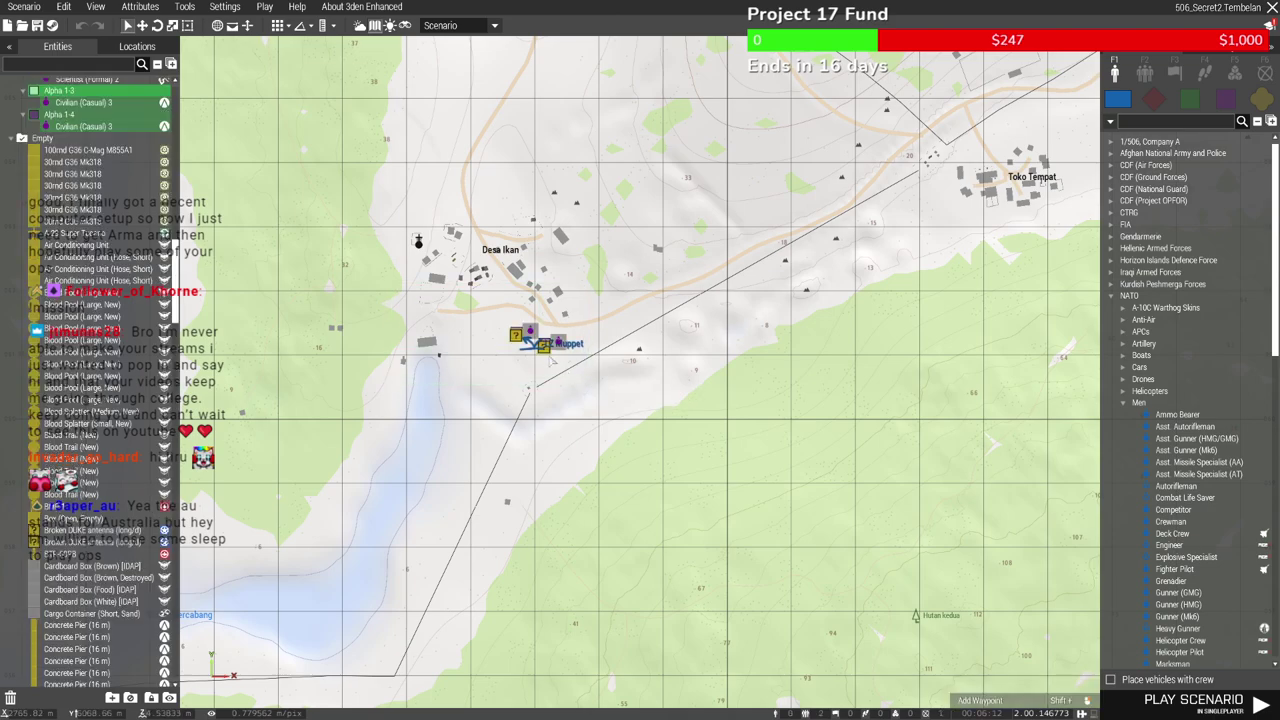
scroll(545, 350, up, 5)
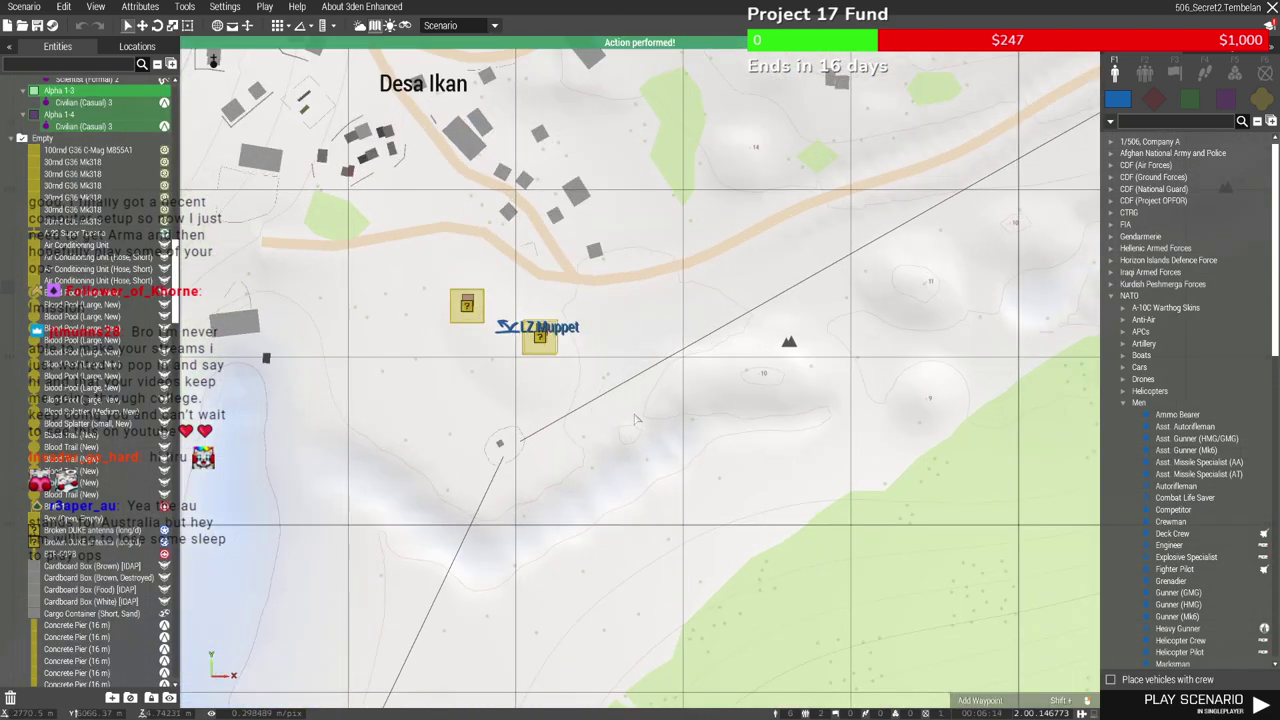
Sort the saved missions by date modified and open 506_Secret6 on Tembelan Island
click(22, 6)
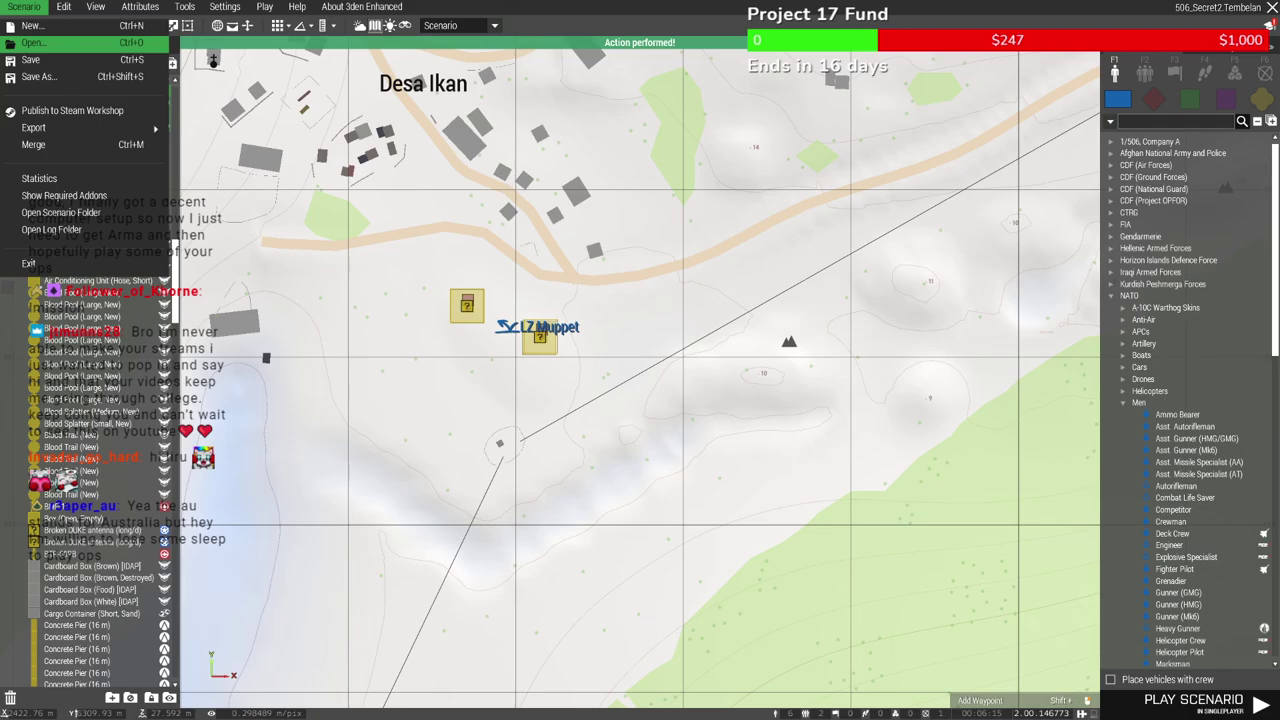
click(33, 42)
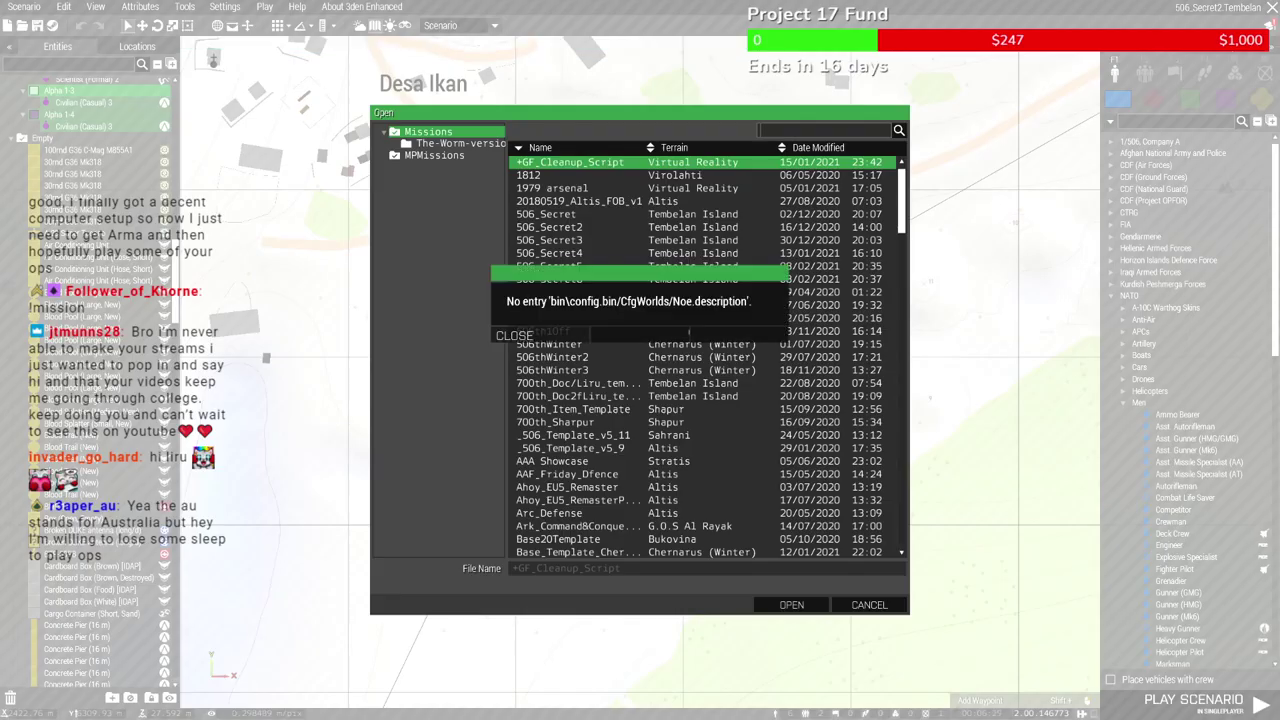
click(522, 342)
click(818, 147)
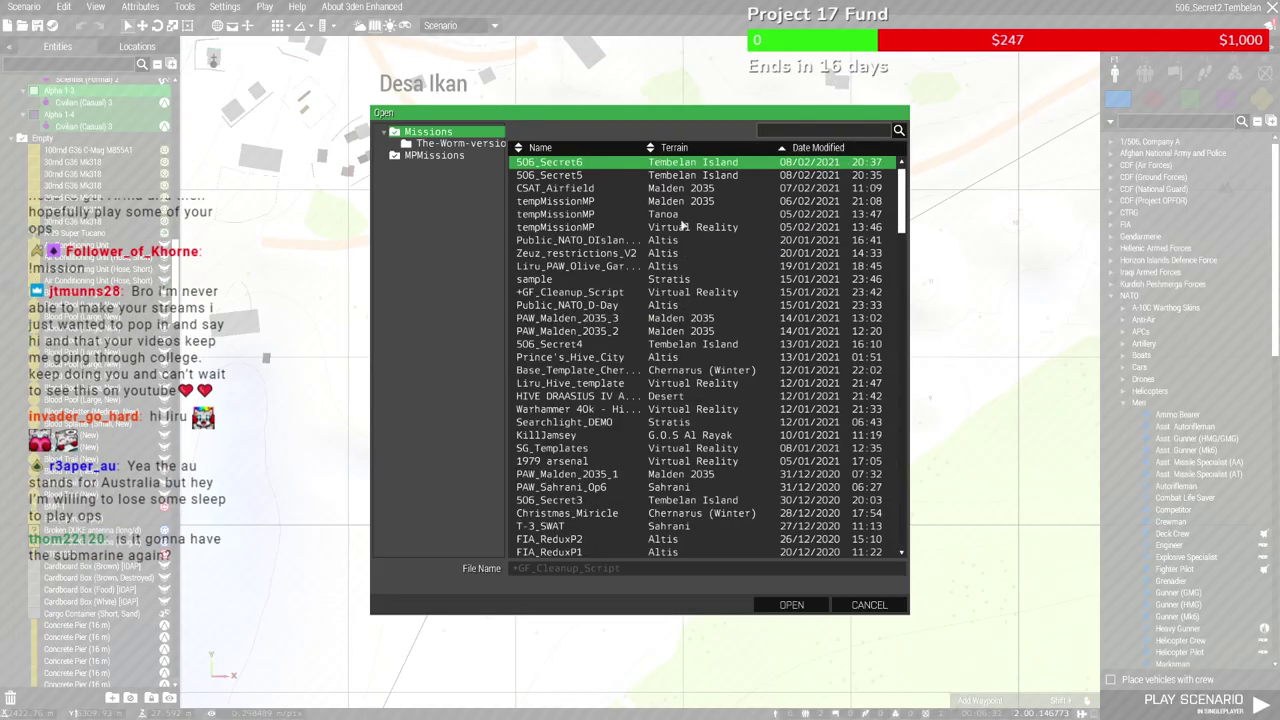
click(595, 187)
click(589, 176)
click(601, 164)
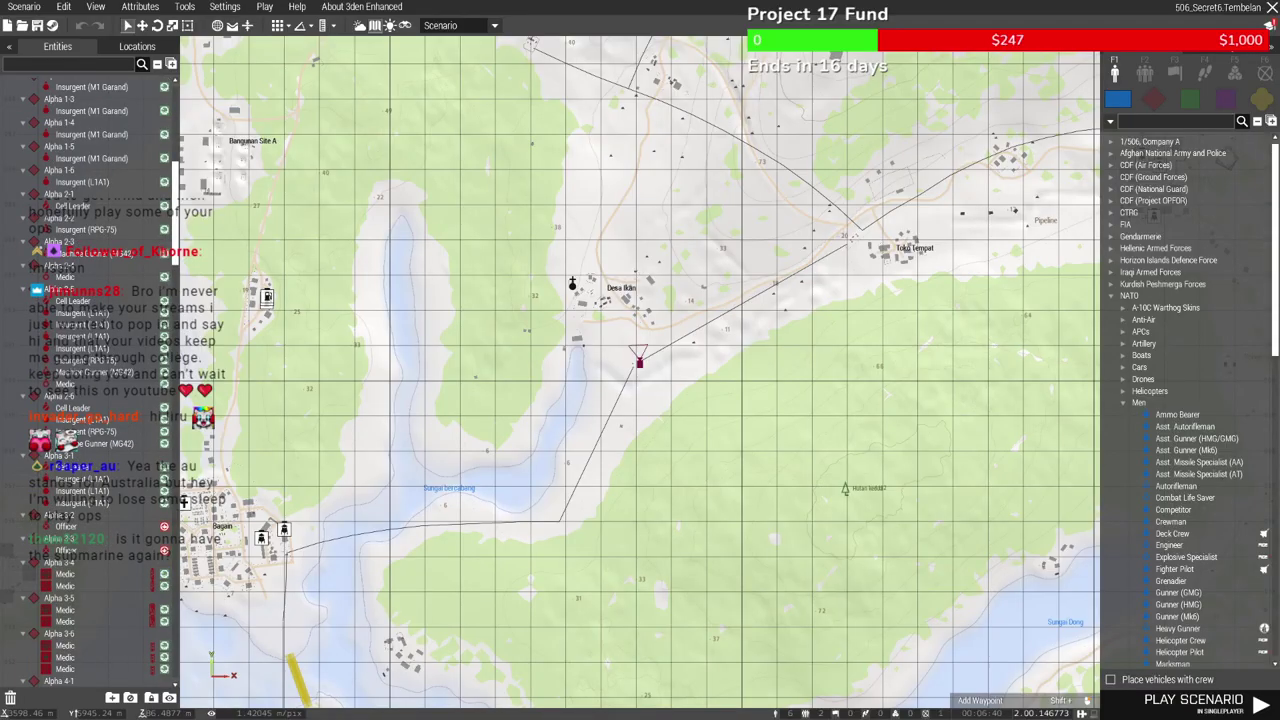
Paste the copied LZ Muppet groups and objects south of Desa Ikan, and delete the LZ Specks marker near Kalah Desa
scroll(817, 366, down, 5)
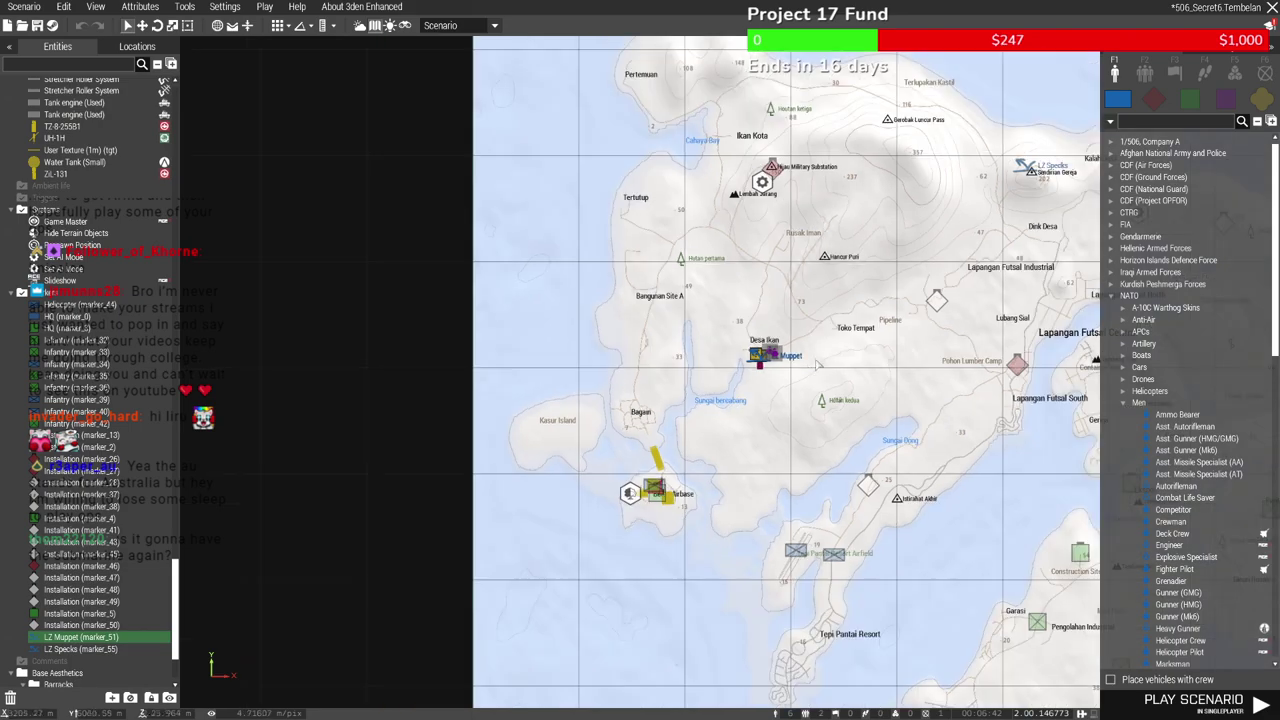
right_drag(817, 365, 757, 446)
scroll(757, 446, down, 2)
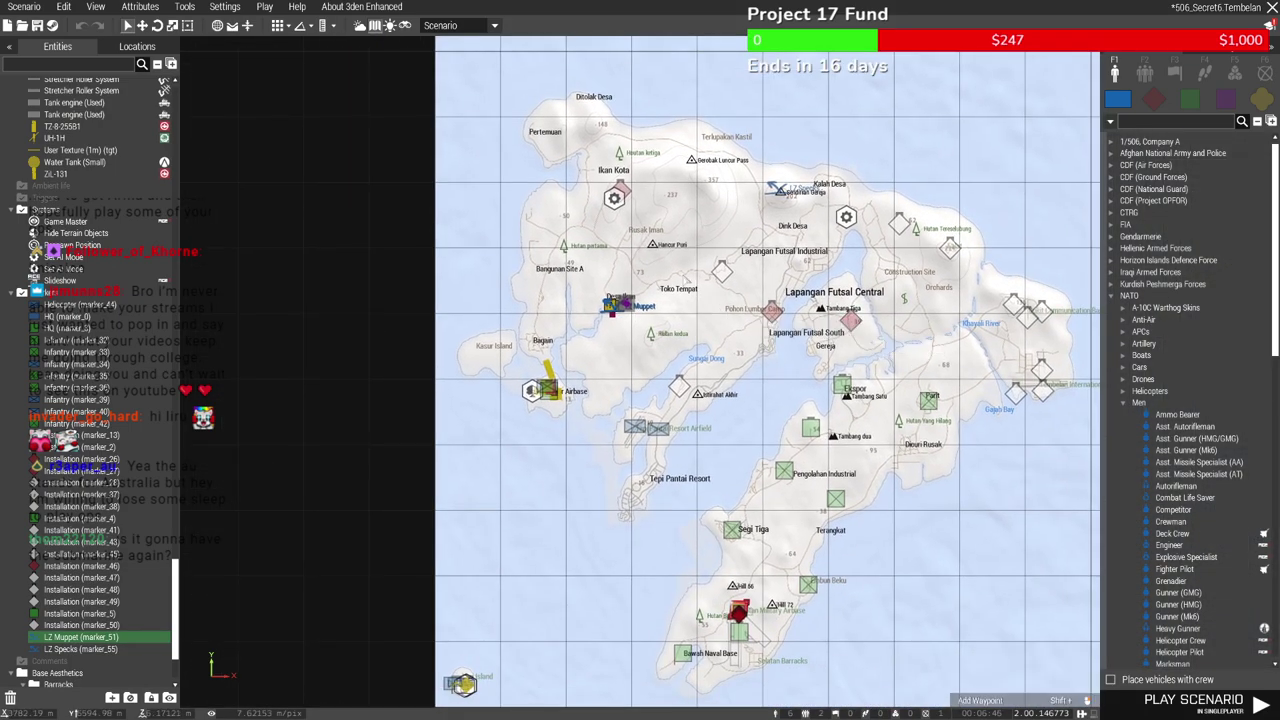
scroll(731, 193, up, 2)
drag(767, 113, 815, 187)
key(Delete)
Locate the civilians beside the parked trucks on the southern military airbase and select the Scientist in the white suit
right_drag(806, 226, 697, 176)
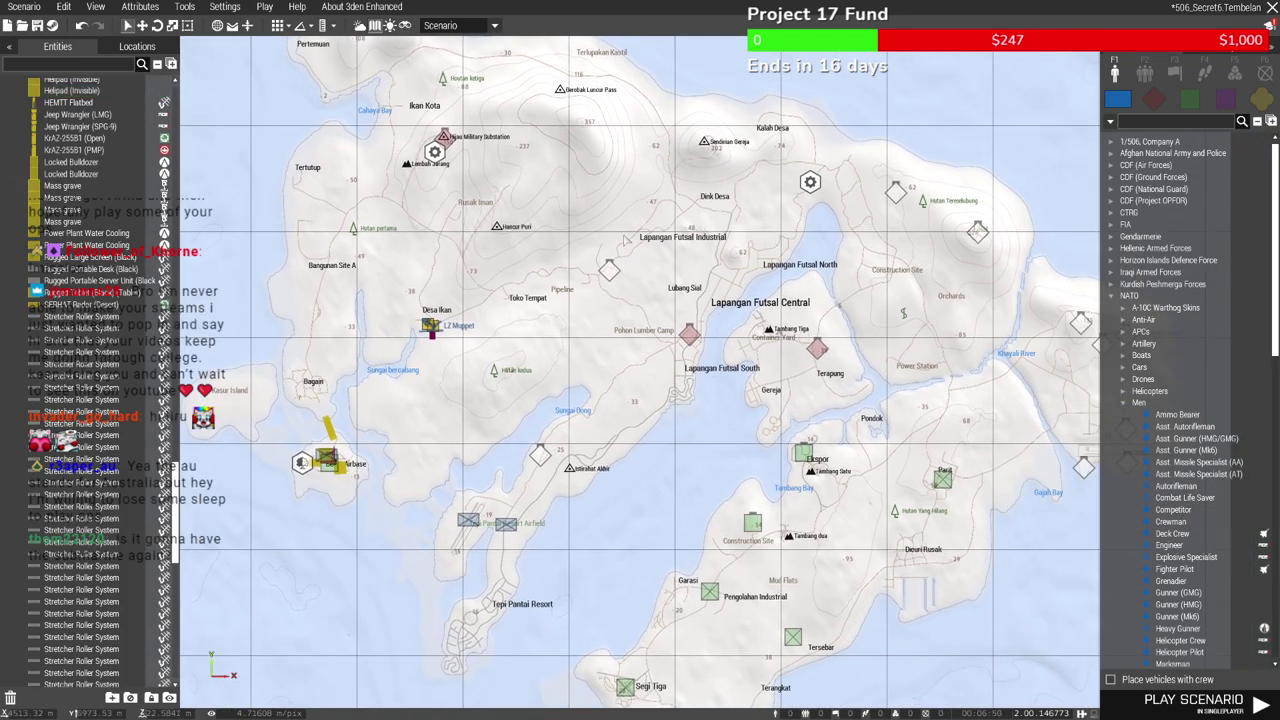
right_drag(627, 232, 240, 180)
right_drag(280, 640, 470, 370)
scroll(430, 520, up, 2)
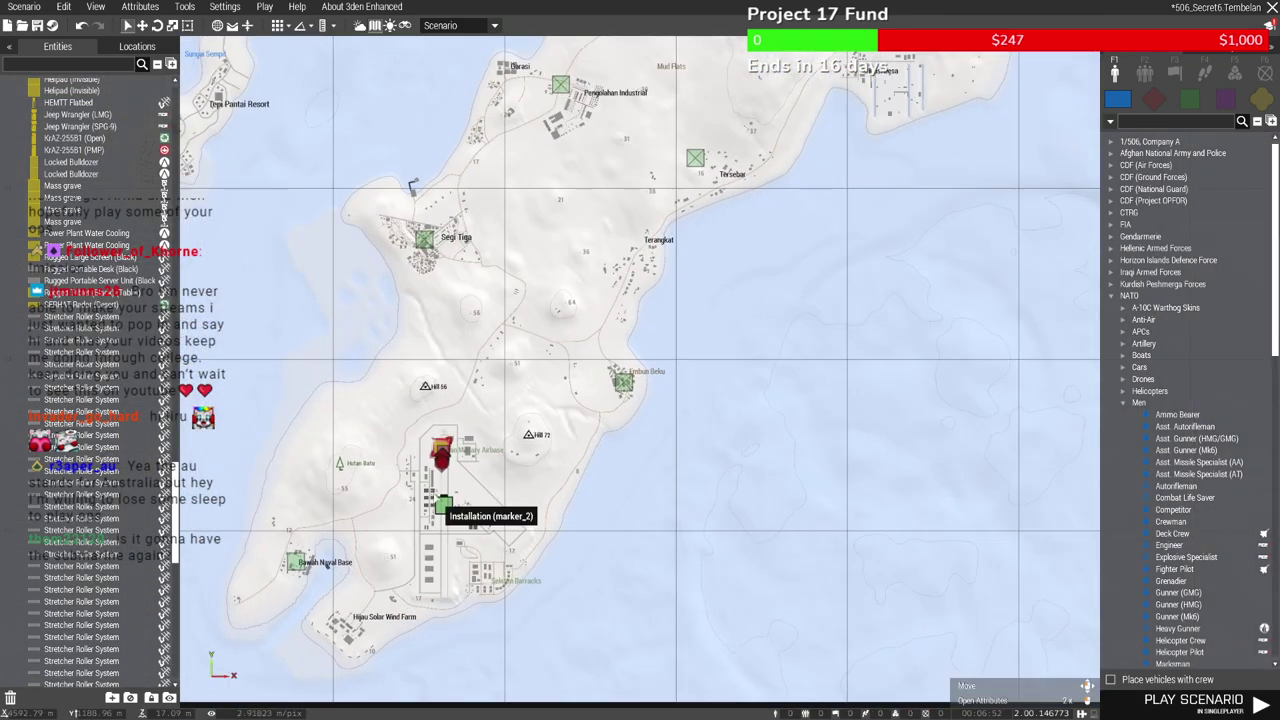
key(m)
right_drag(563, 500, 590, 480)
key(w)
right_drag(806, 480, 382, 436)
key(d)
drag(519, 541, 522, 545)
key(s)
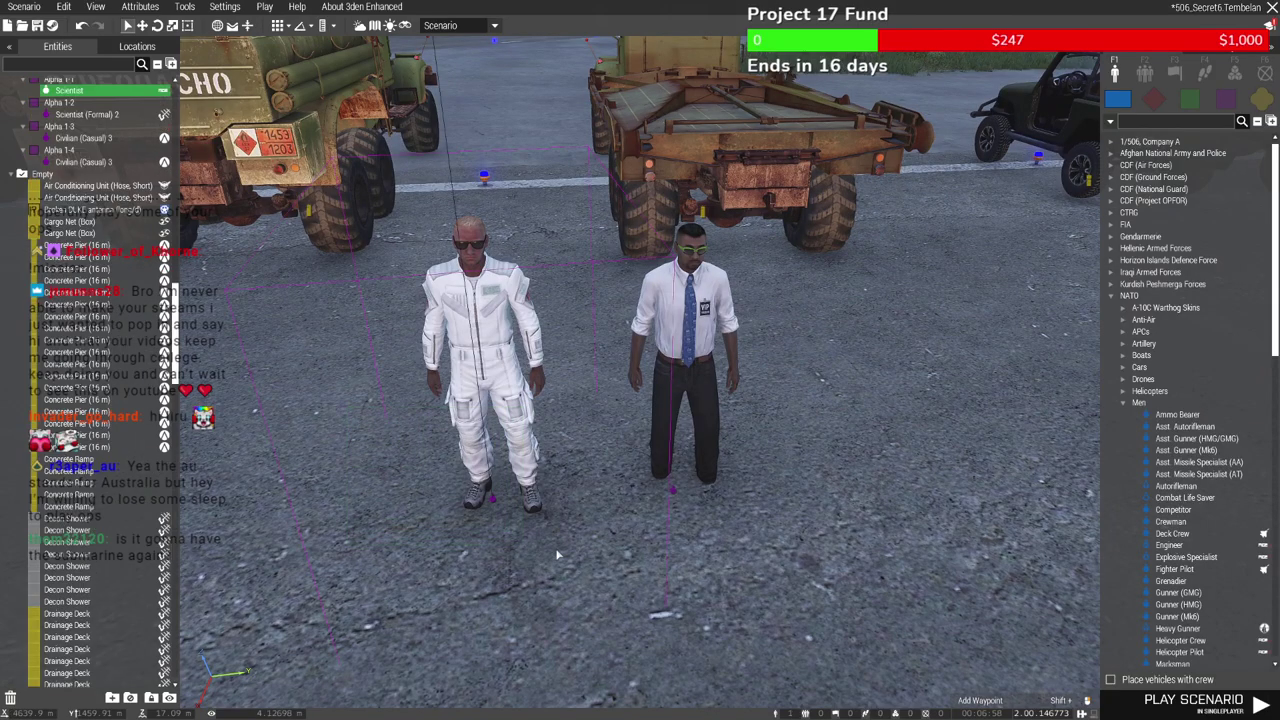
Move the Scientist from the southern airbase to the ruined coastal village of Ditolak Desa on the north shore
right_drag(556, 548, 634, 582)
key(w)
key(w)
drag(634, 582, 646, 447)
key(w)
drag(647, 573, 675, 528)
key(w)
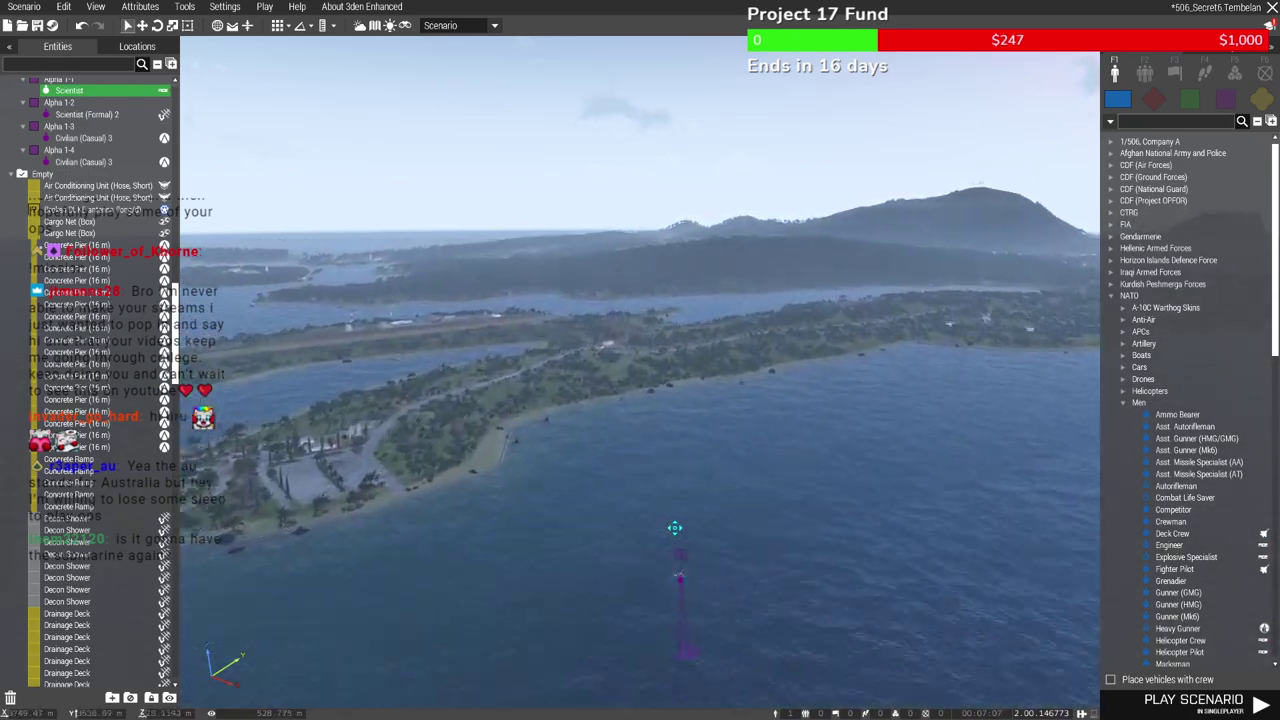
key(w)
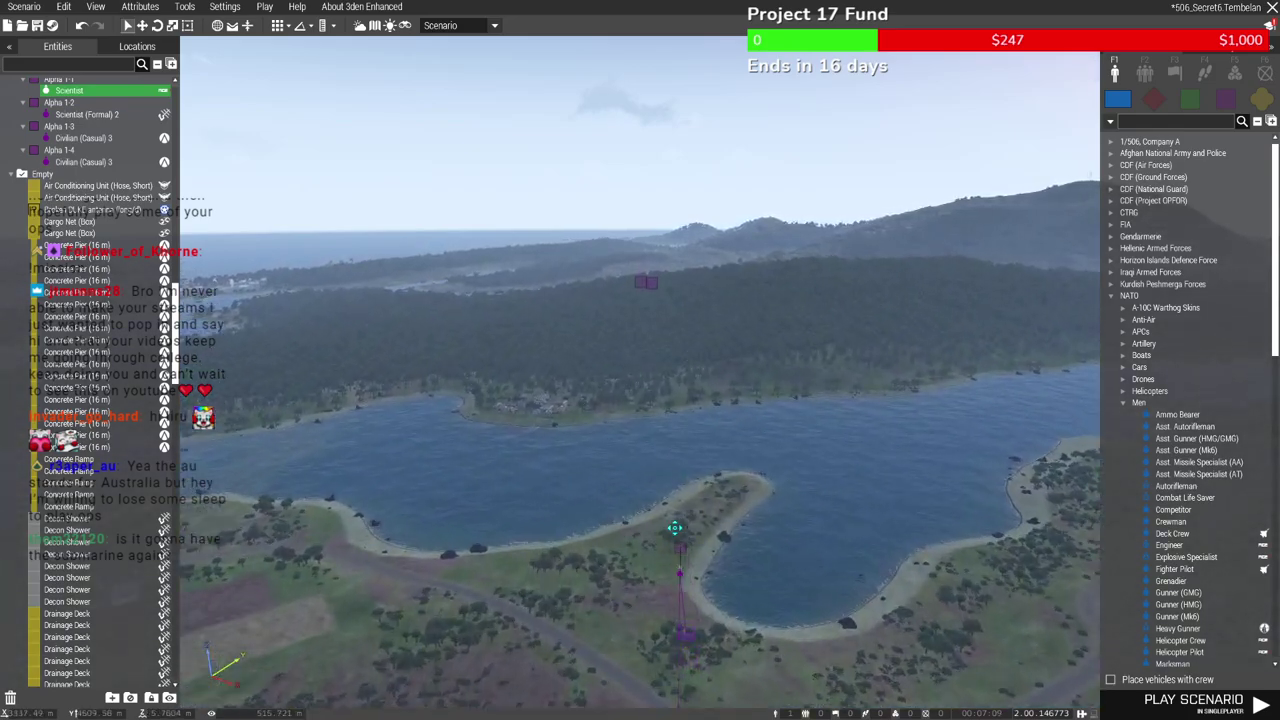
key(w)
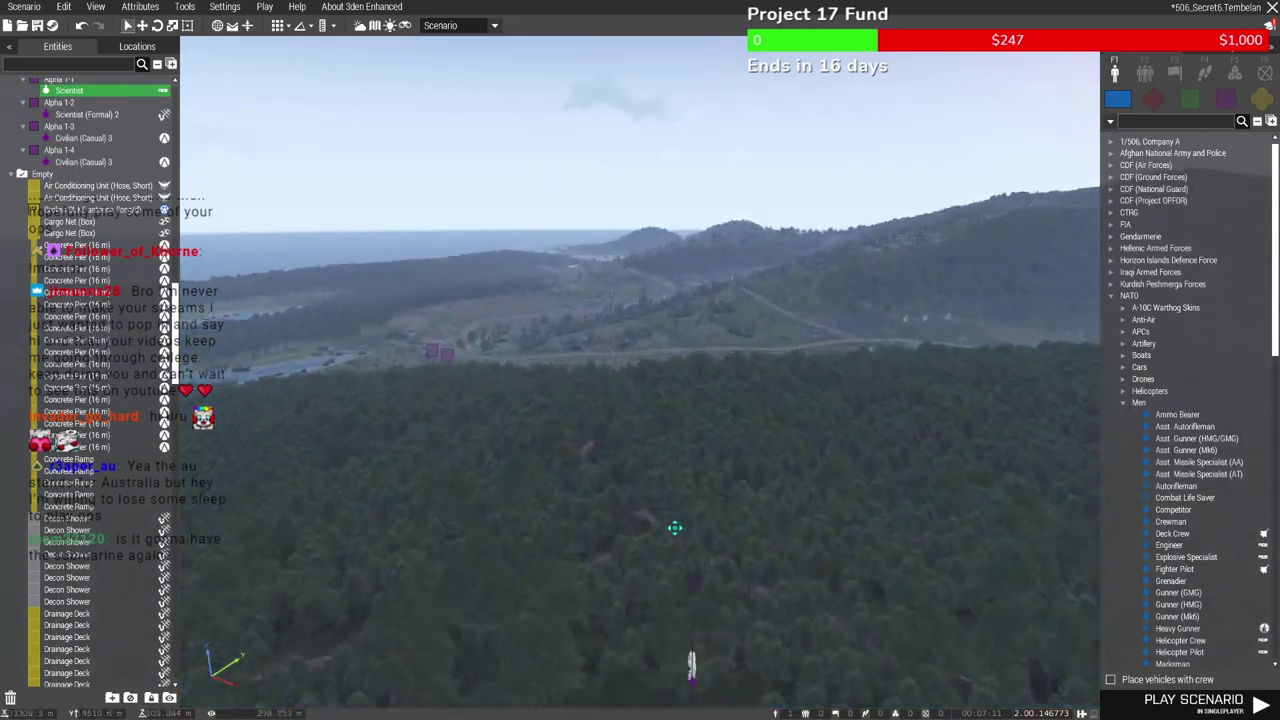
drag(709, 453, 658, 429)
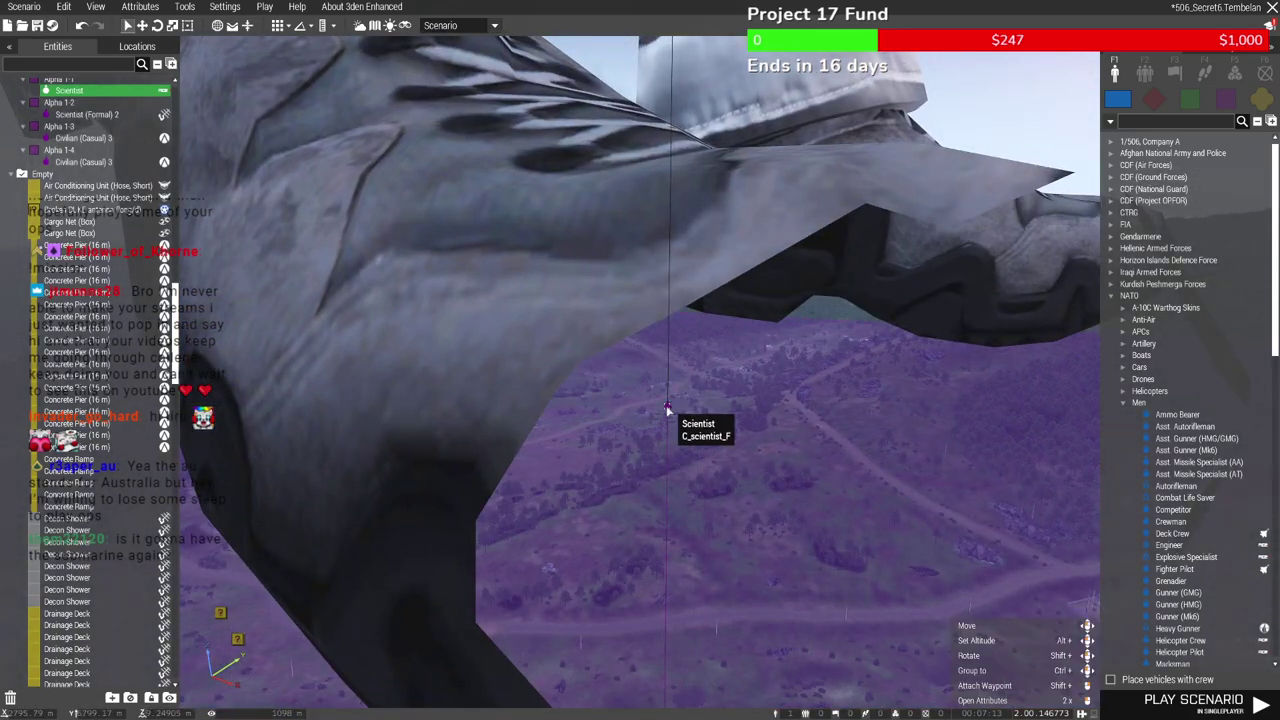
scroll(666, 410, down, 3)
scroll(651, 443, down, 5)
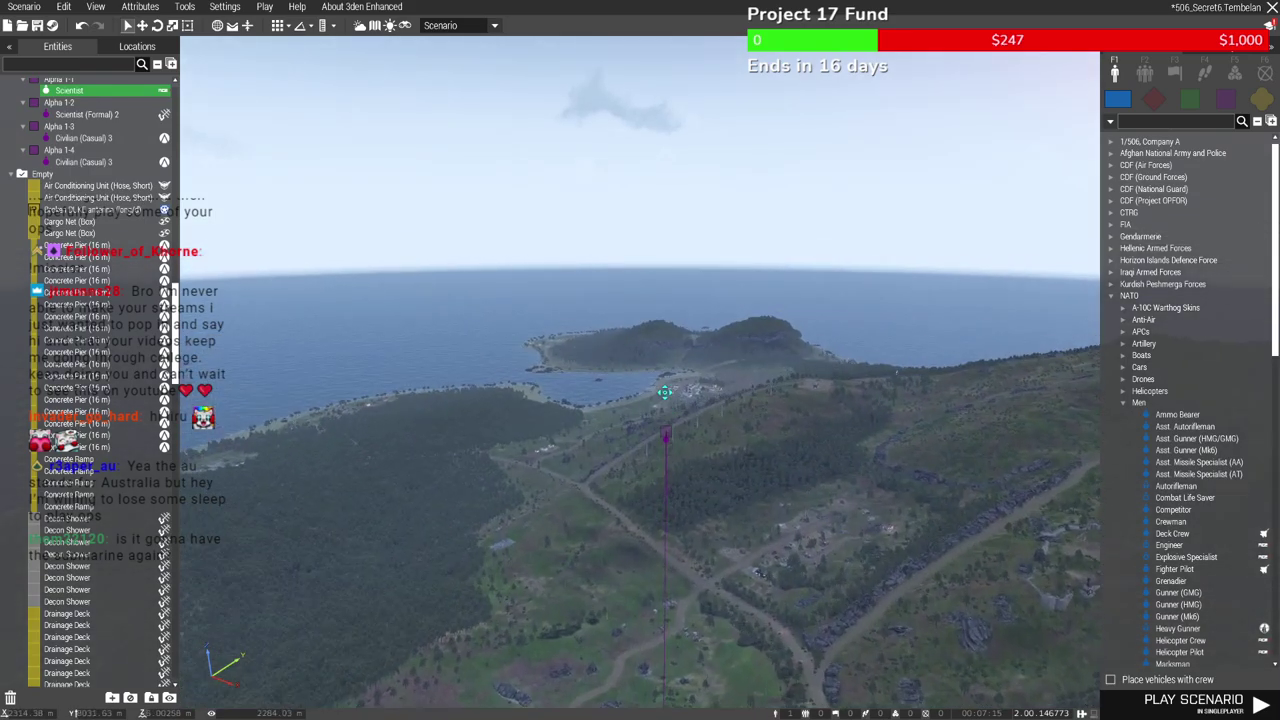
scroll(725, 408, down, 5)
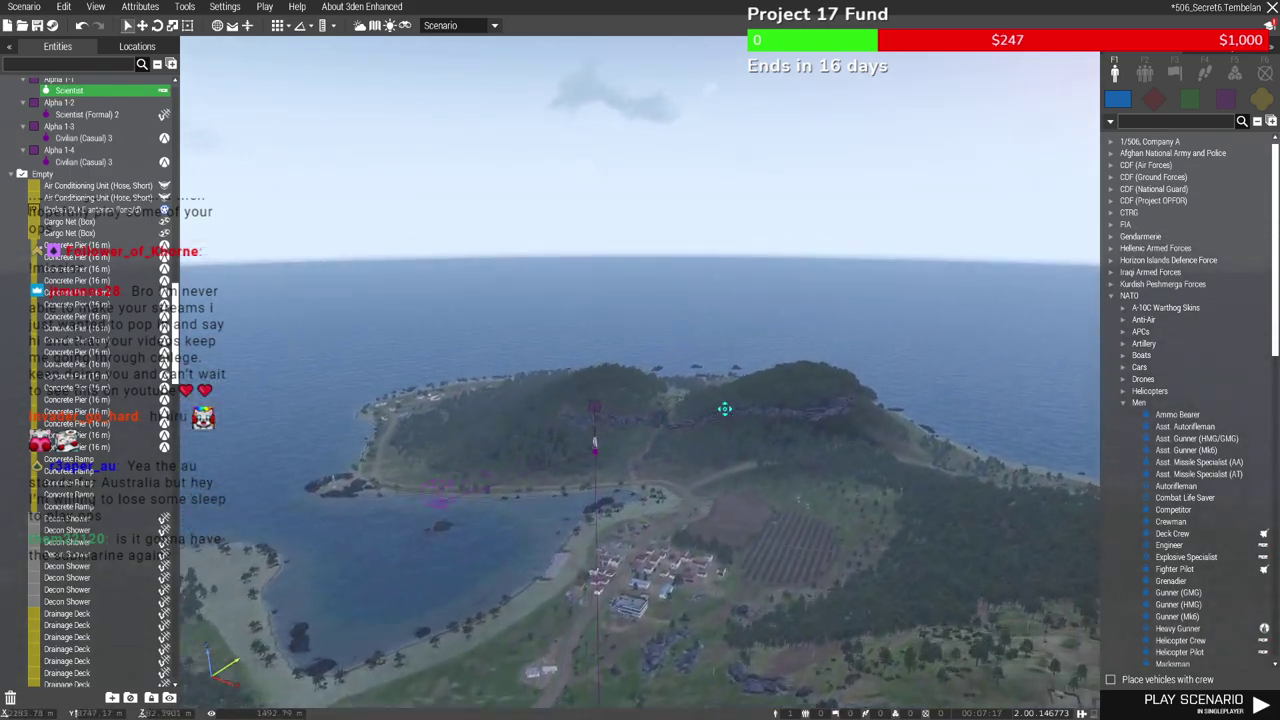
scroll(729, 426, down, 5)
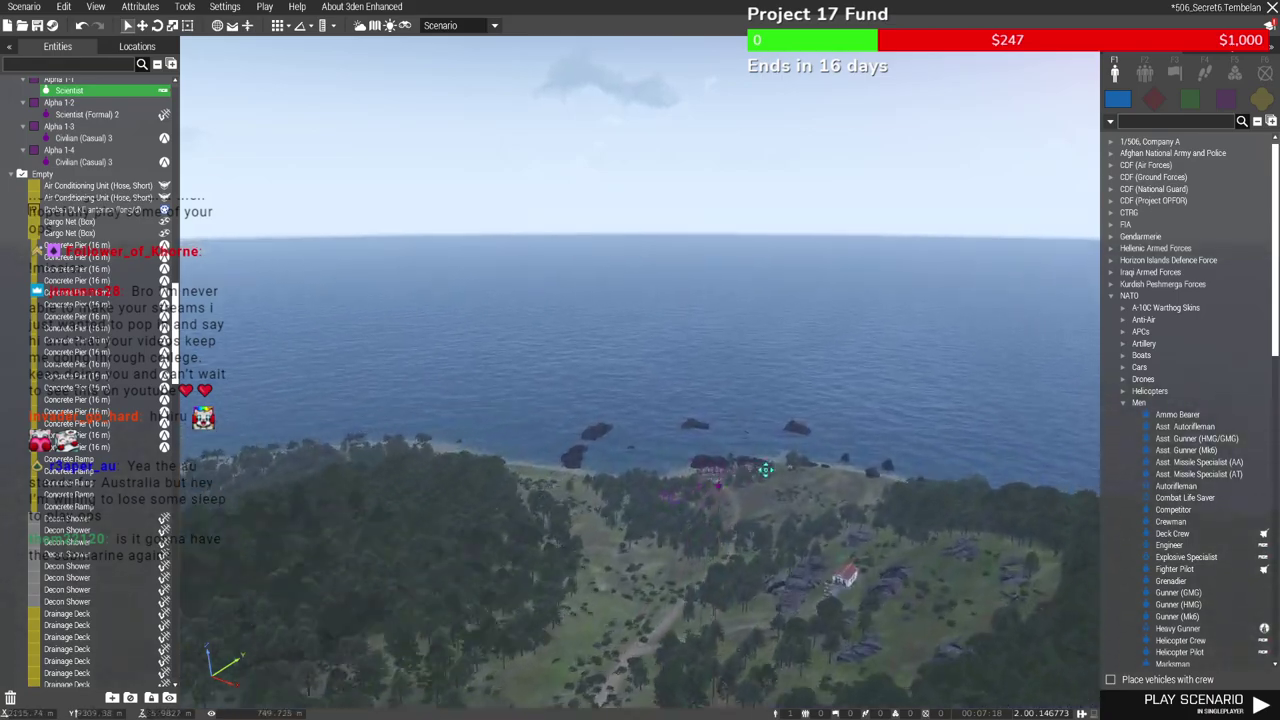
scroll(777, 531, down, 5)
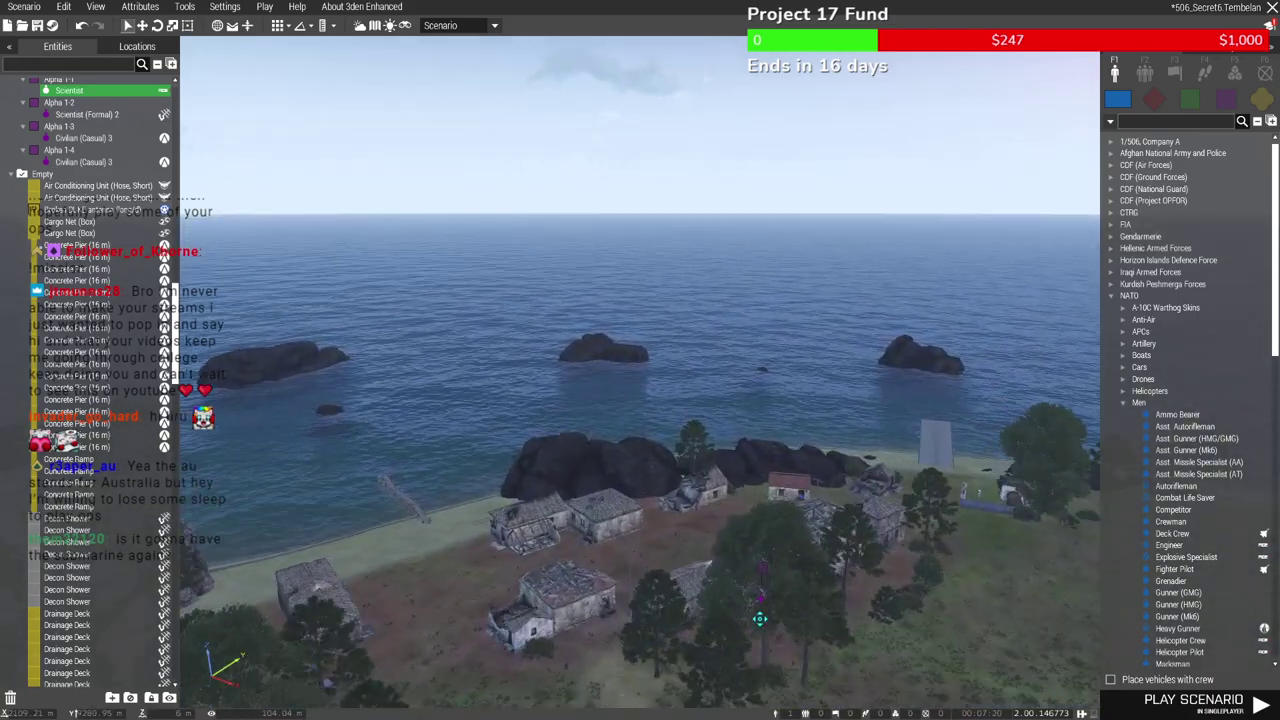
Return to the southern military airbase and open the loadout of Scientist (Formal) 2 for editing
key(m)
scroll(590, 490, up, 6)
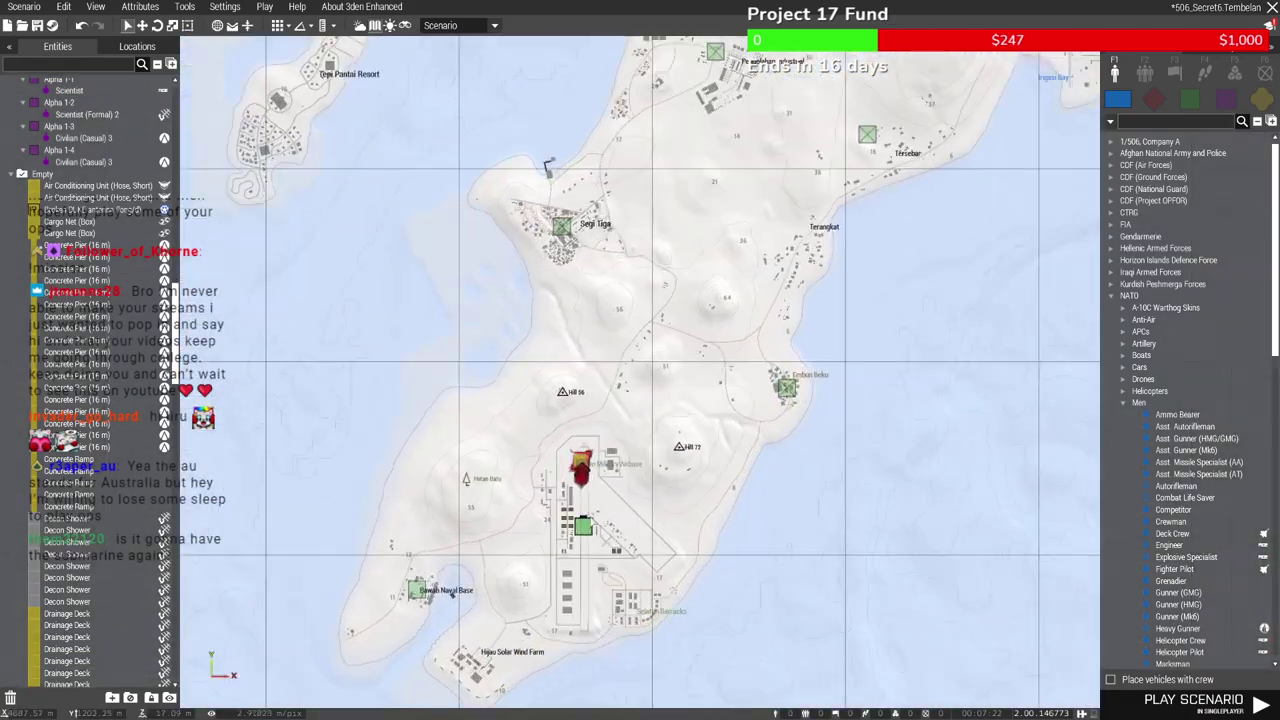
middle_click(592, 474)
key(m)
right_drag(593, 475, 760, 315)
key(w)
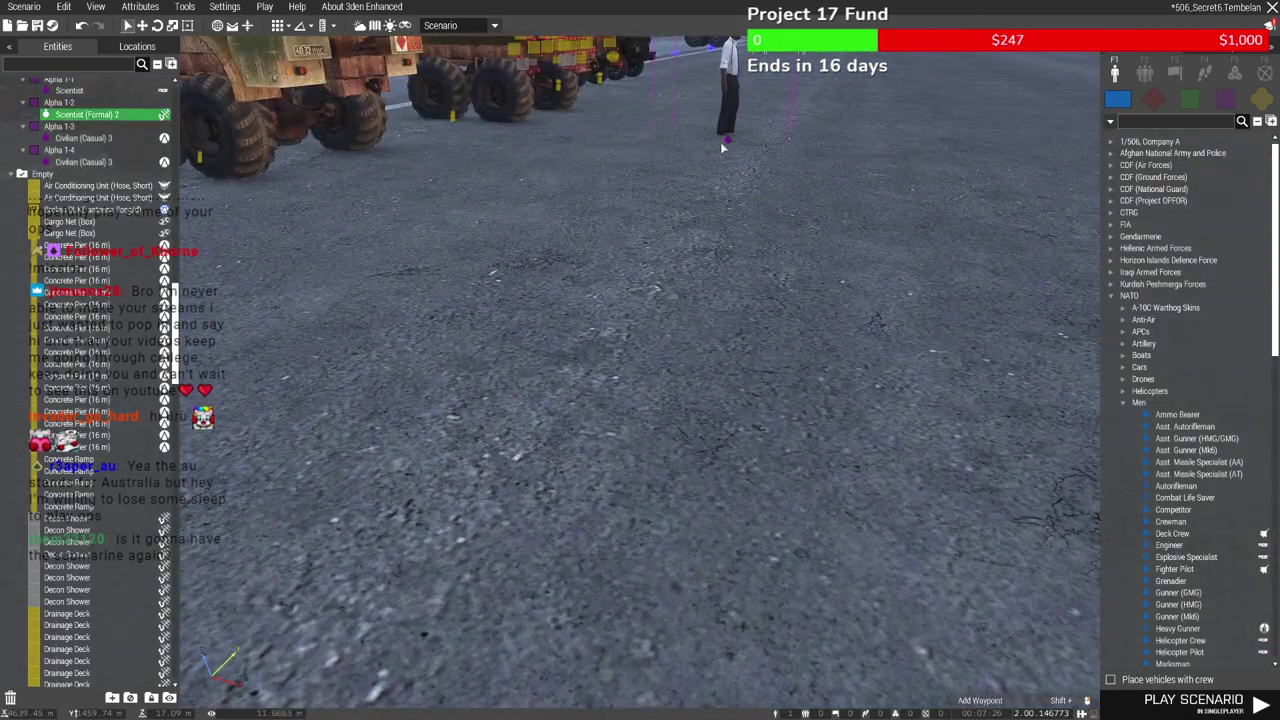
key(q)
scroll(750, 526, up, 4)
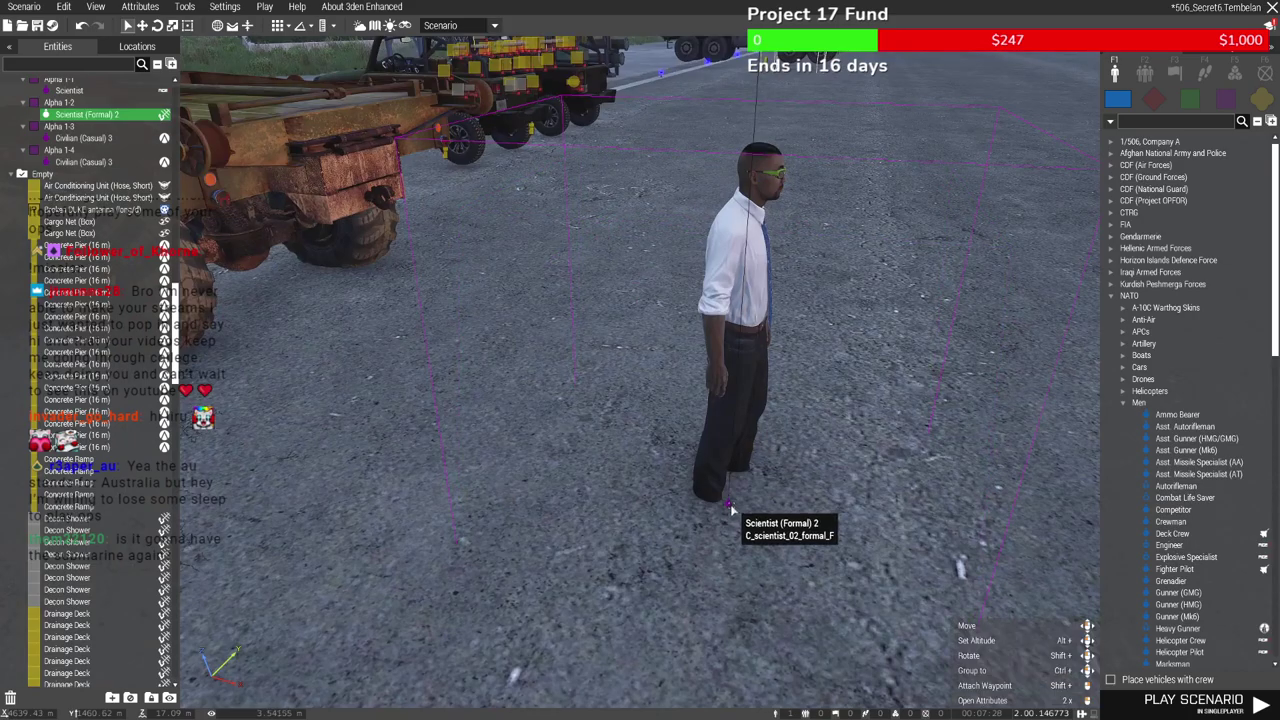
right_click(730, 498)
mouse_move(790, 618)
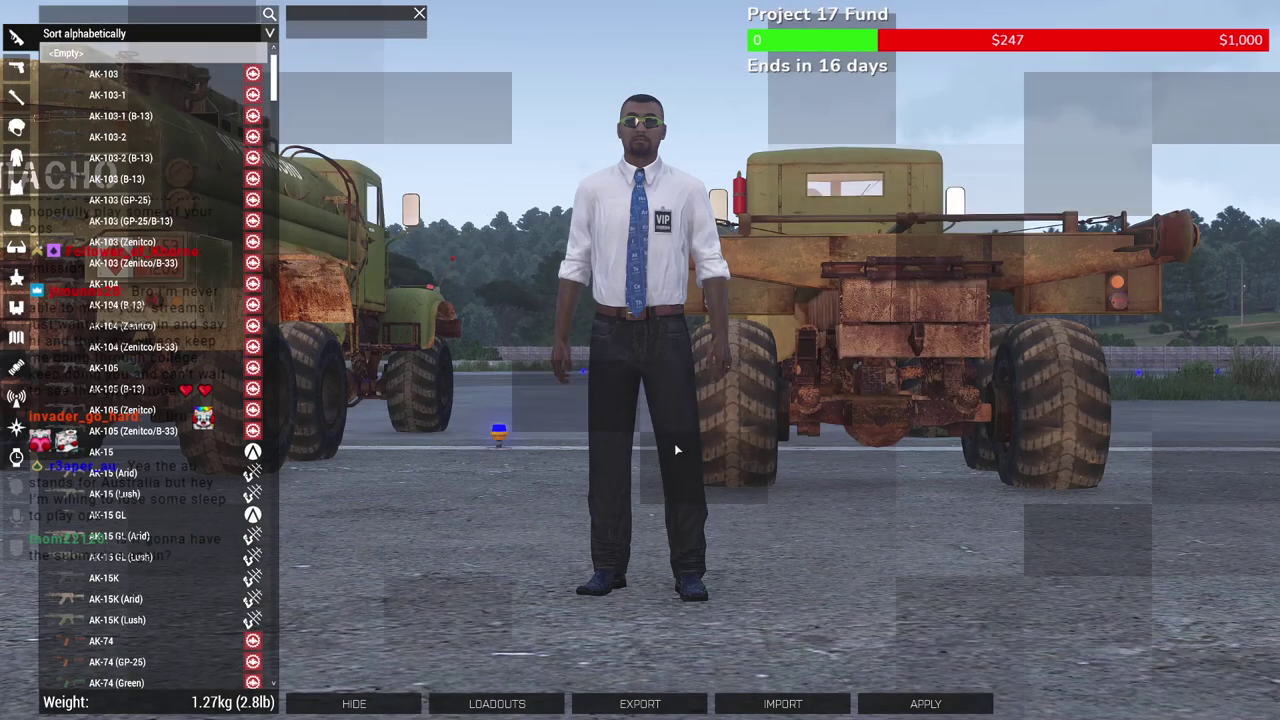
Sort the uniforms by mod, dress Scientist (Formal) 2 in Officer Fatigues (Green Hex) [CSAT] and apply the loadout
right_drag(675, 444, 642, 481)
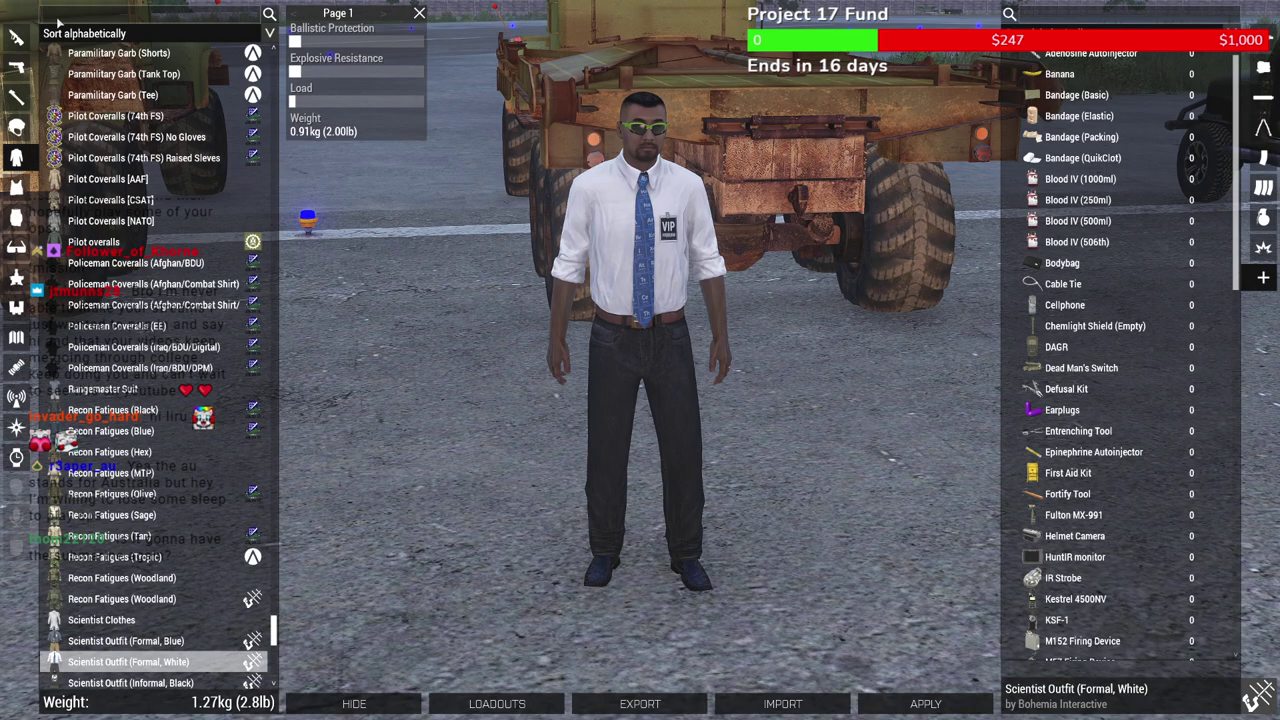
key(Return)
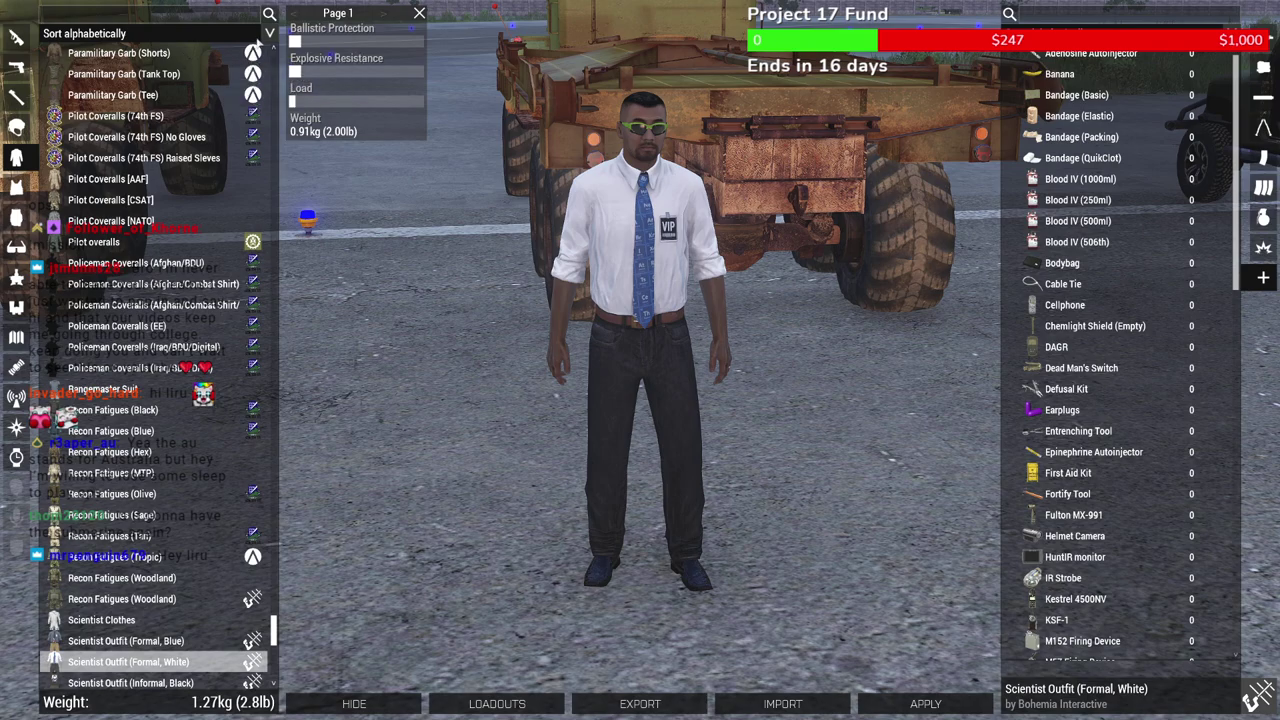
click(252, 34)
click(222, 68)
drag(275, 645, 281, 119)
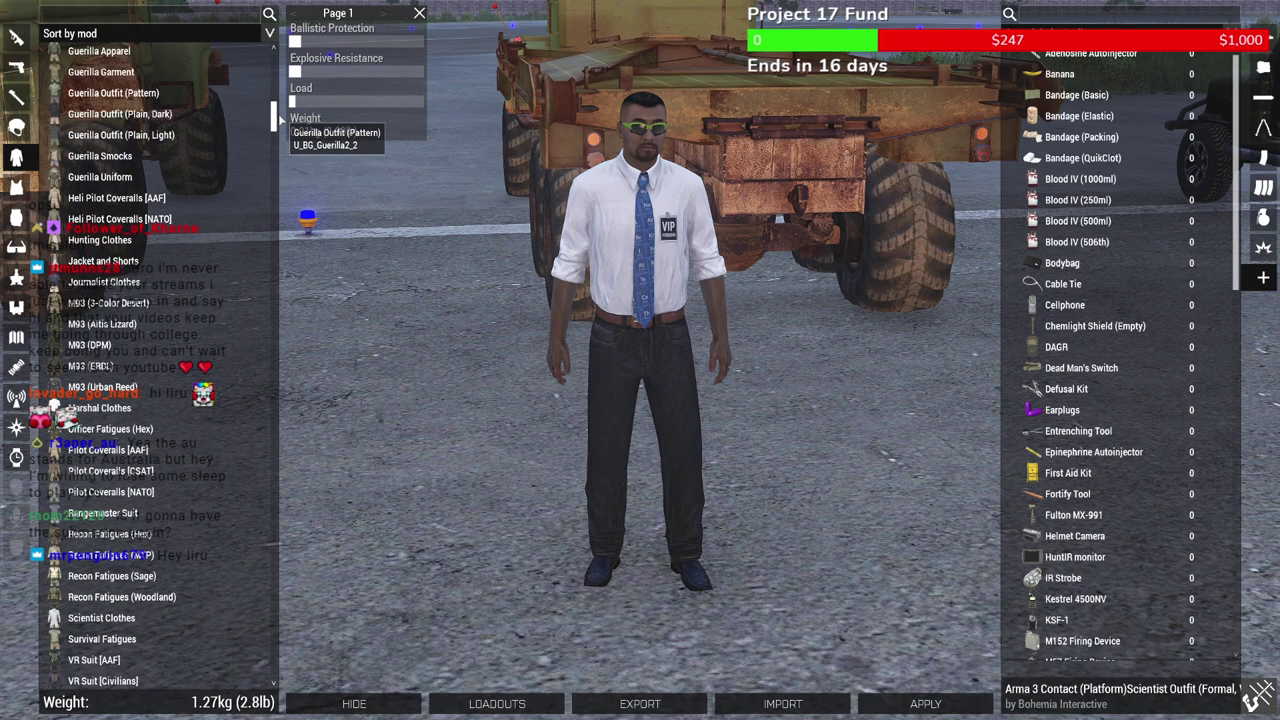
right_drag(322, 210, 394, 344)
scroll(187, 400, down, 1)
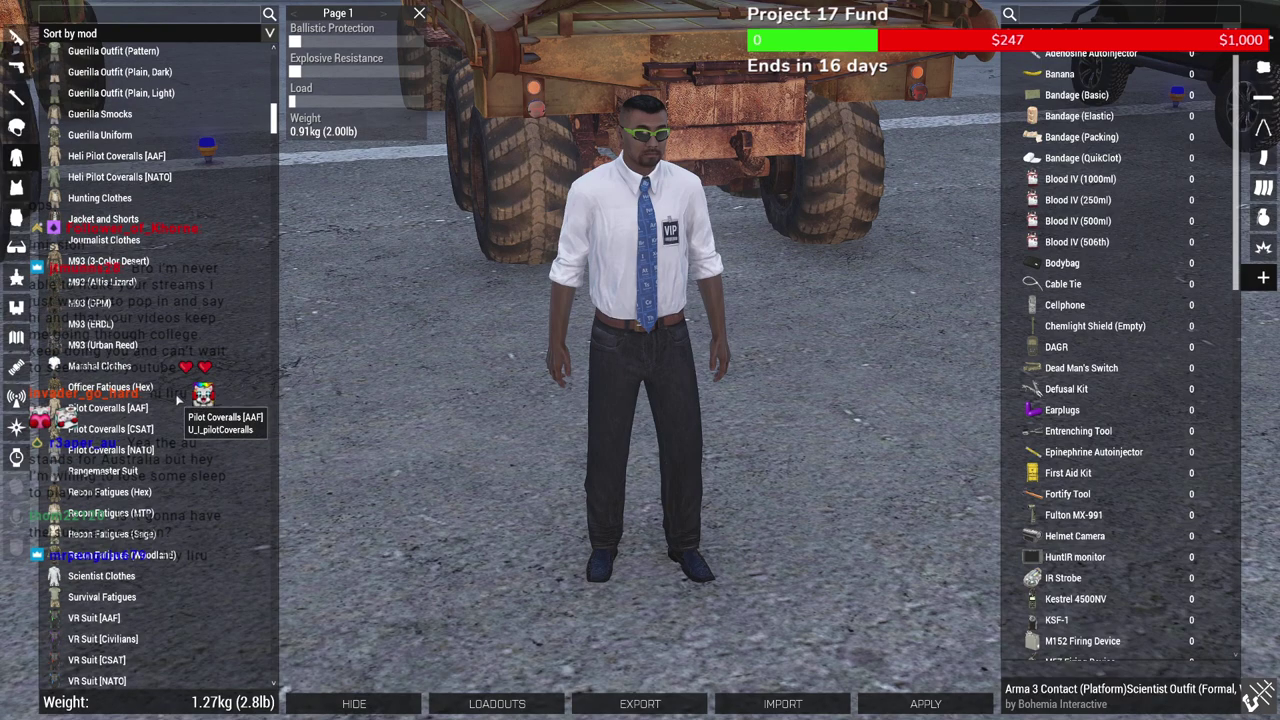
scroll(203, 545, down, 5)
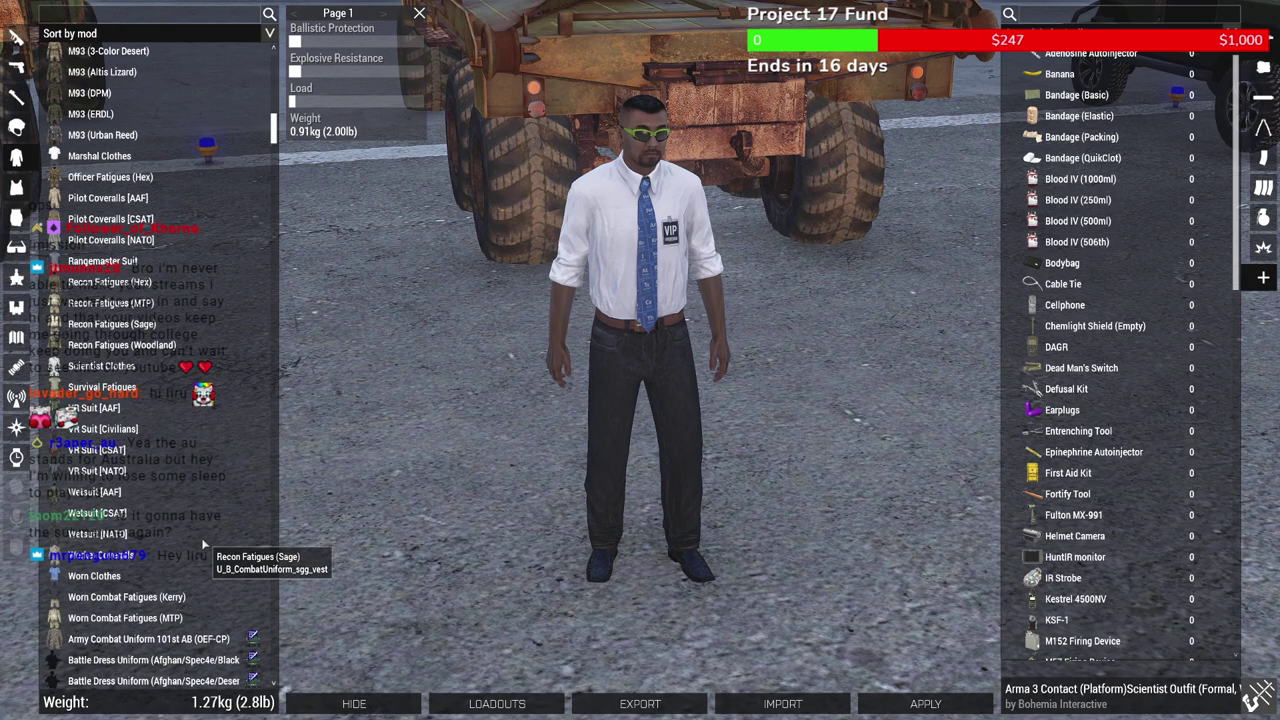
scroll(203, 545, up, 15)
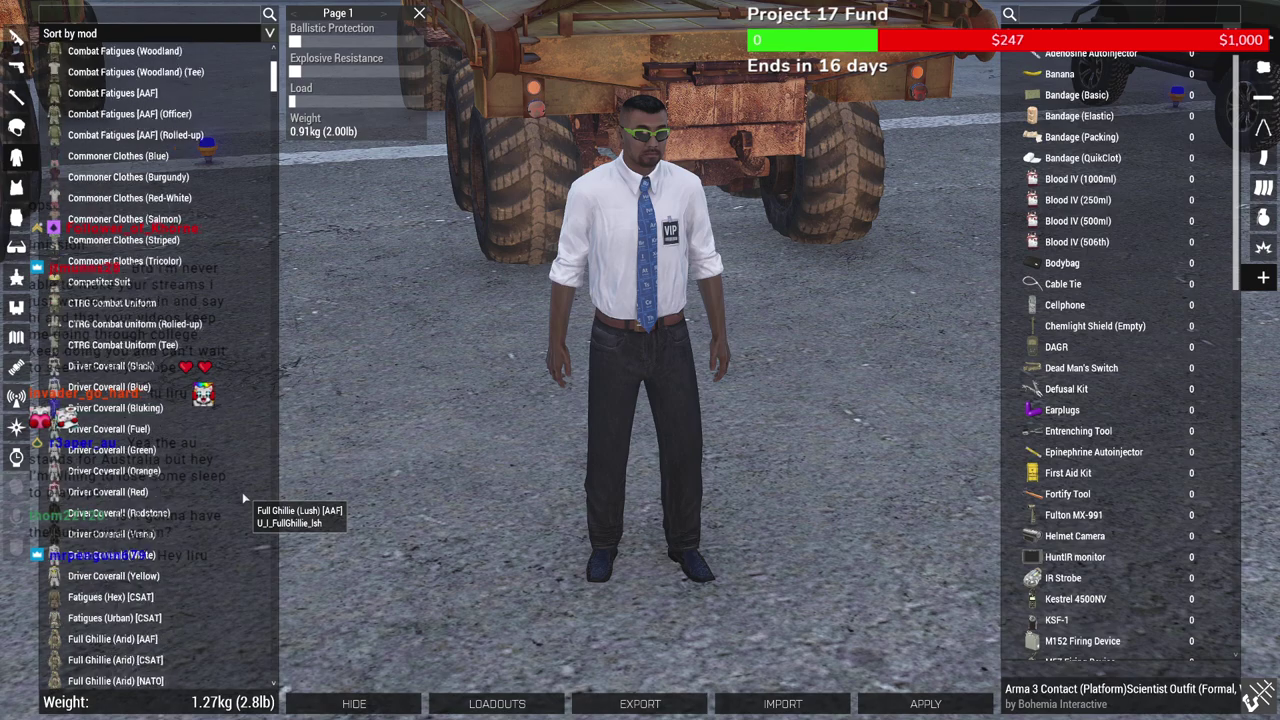
scroll(243, 497, up, 3)
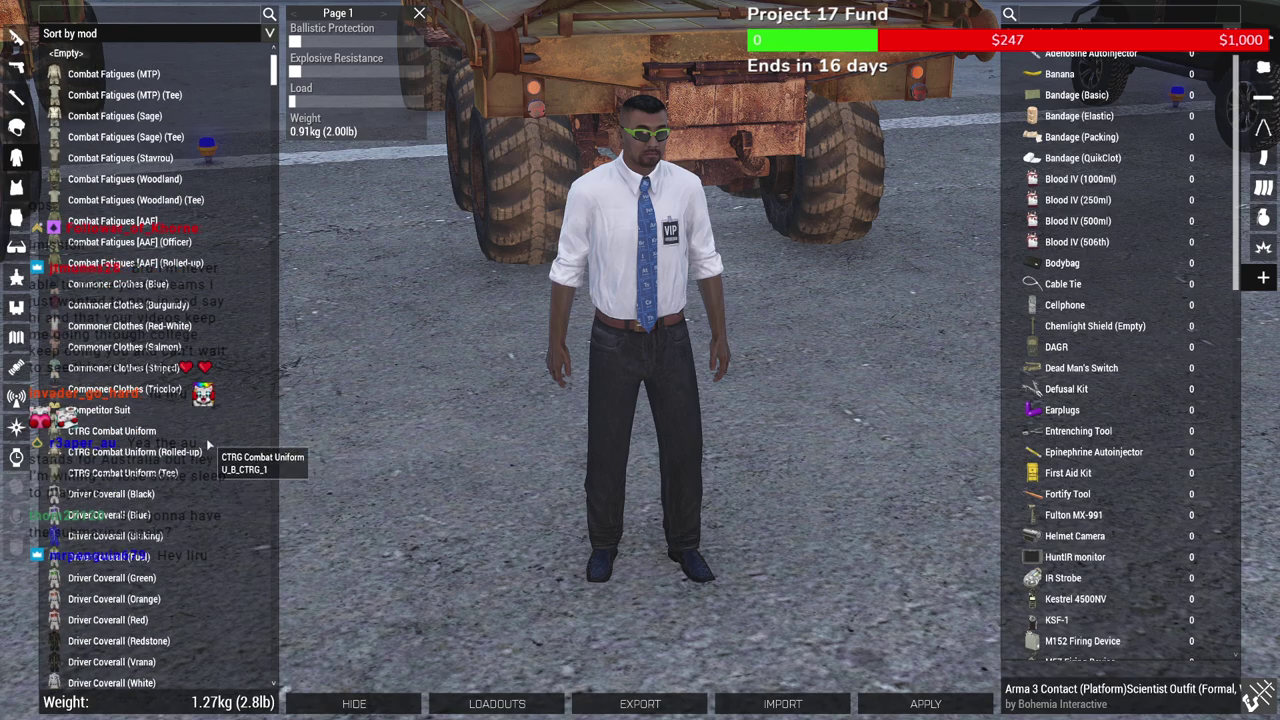
scroll(206, 438, down, 15)
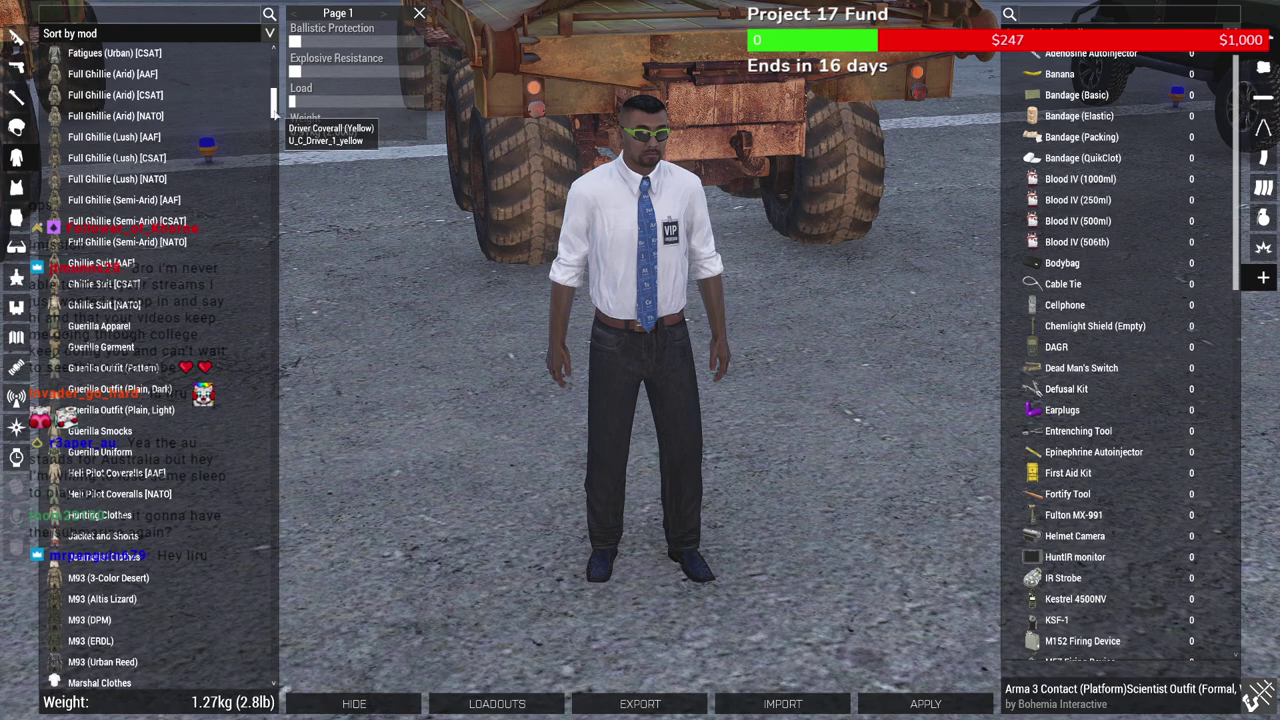
drag(274, 116, 272, 630)
scroll(272, 628, up, 5)
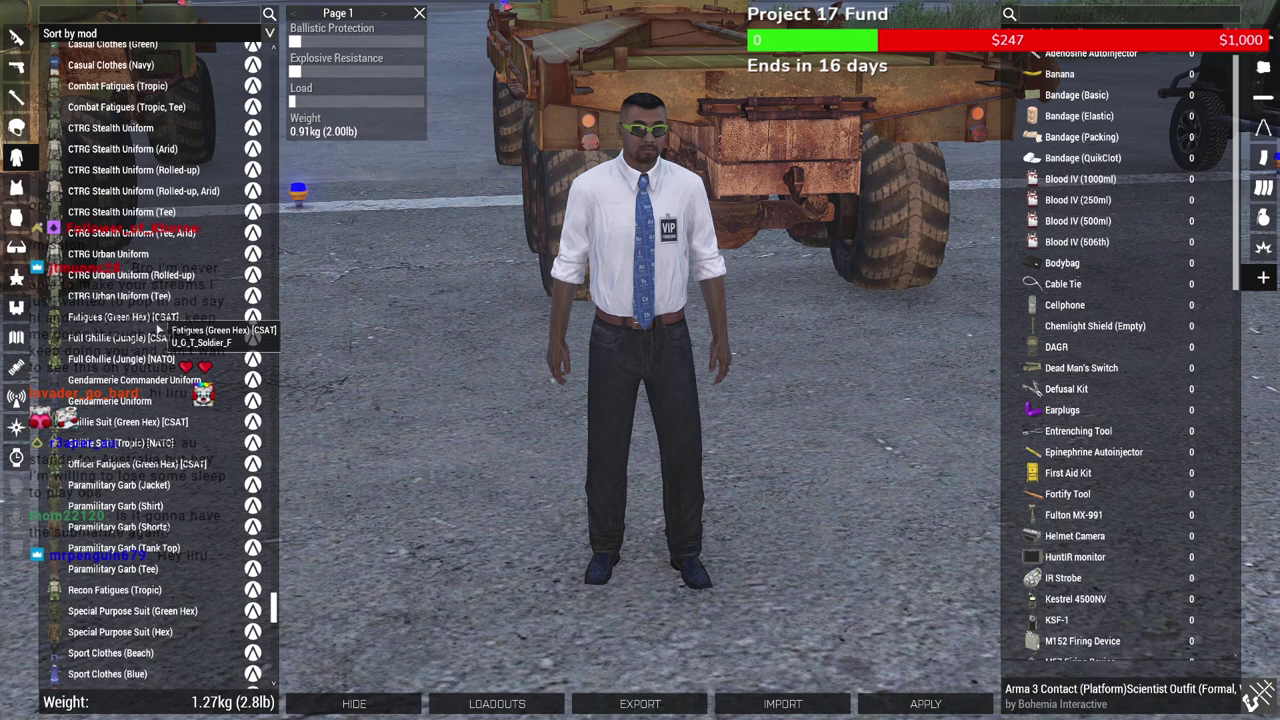
click(132, 464)
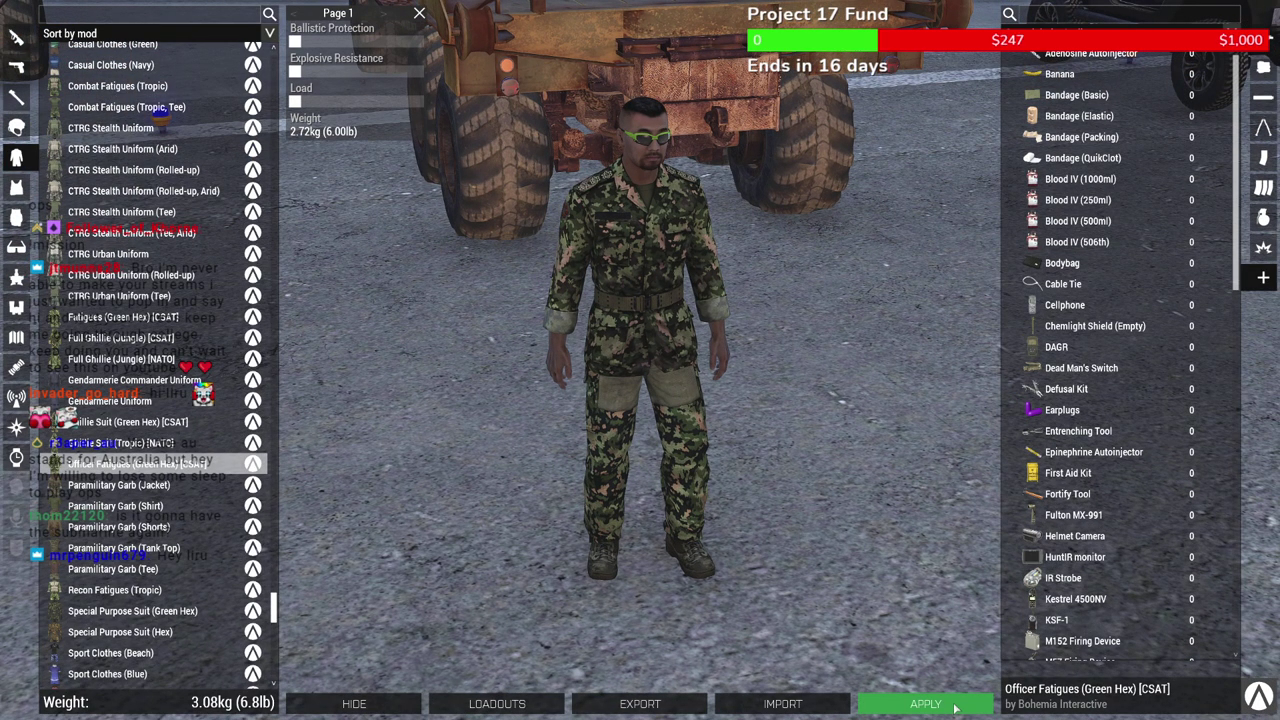
click(926, 704)
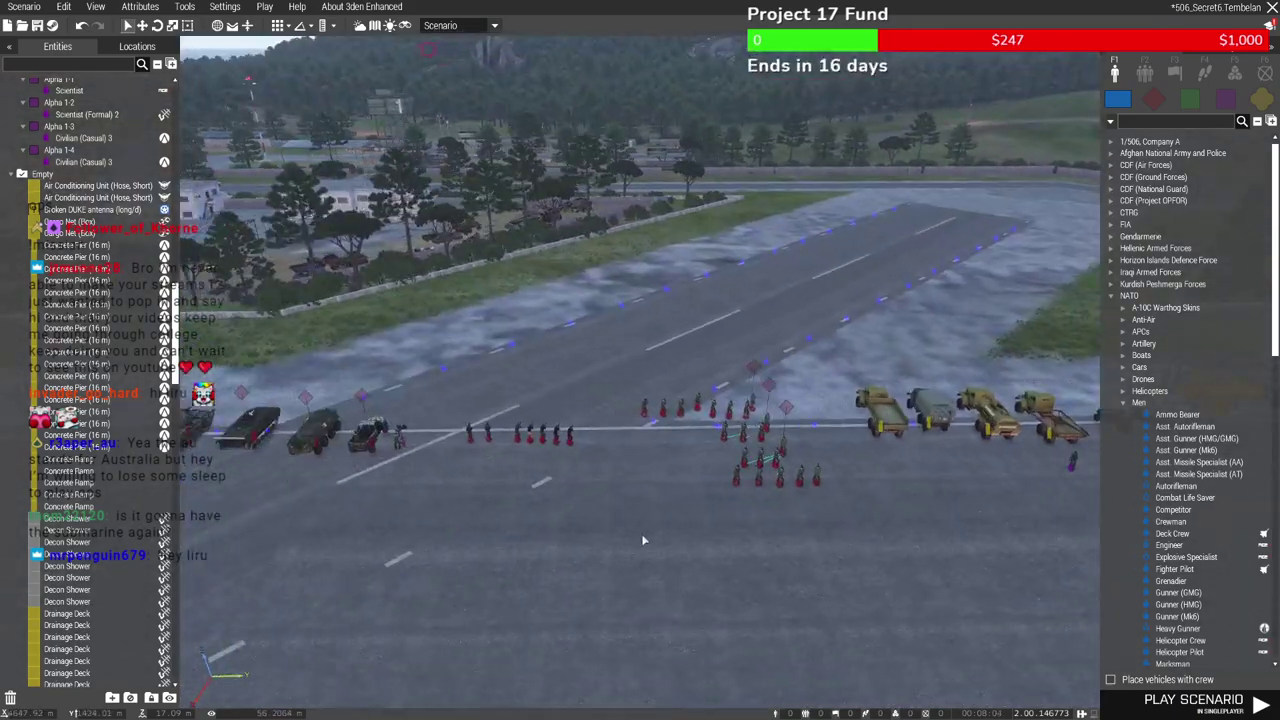
Find the OPFOR Officer of CSAT (Pacific) and place one beside Scientist (Formal) 2 behind the parked trucks
key(w)
right_drag(672, 549, 782, 492)
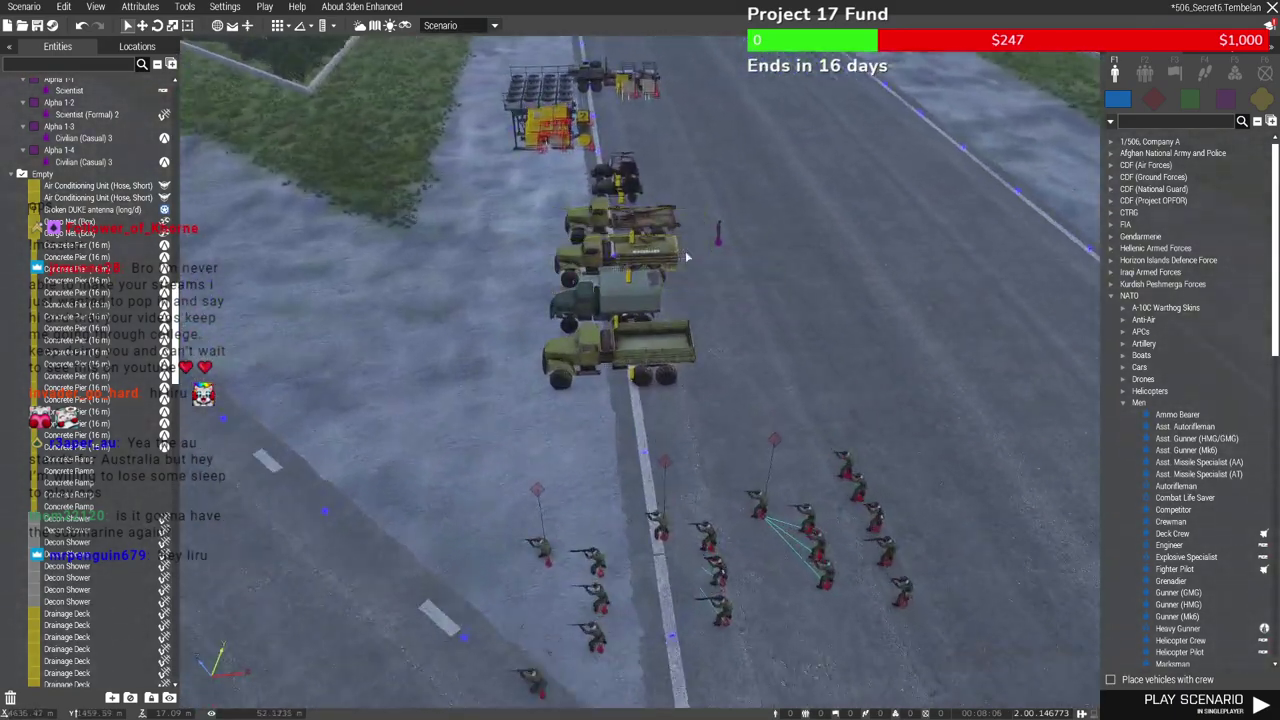
right_drag(688, 258, 791, 260)
key(a)
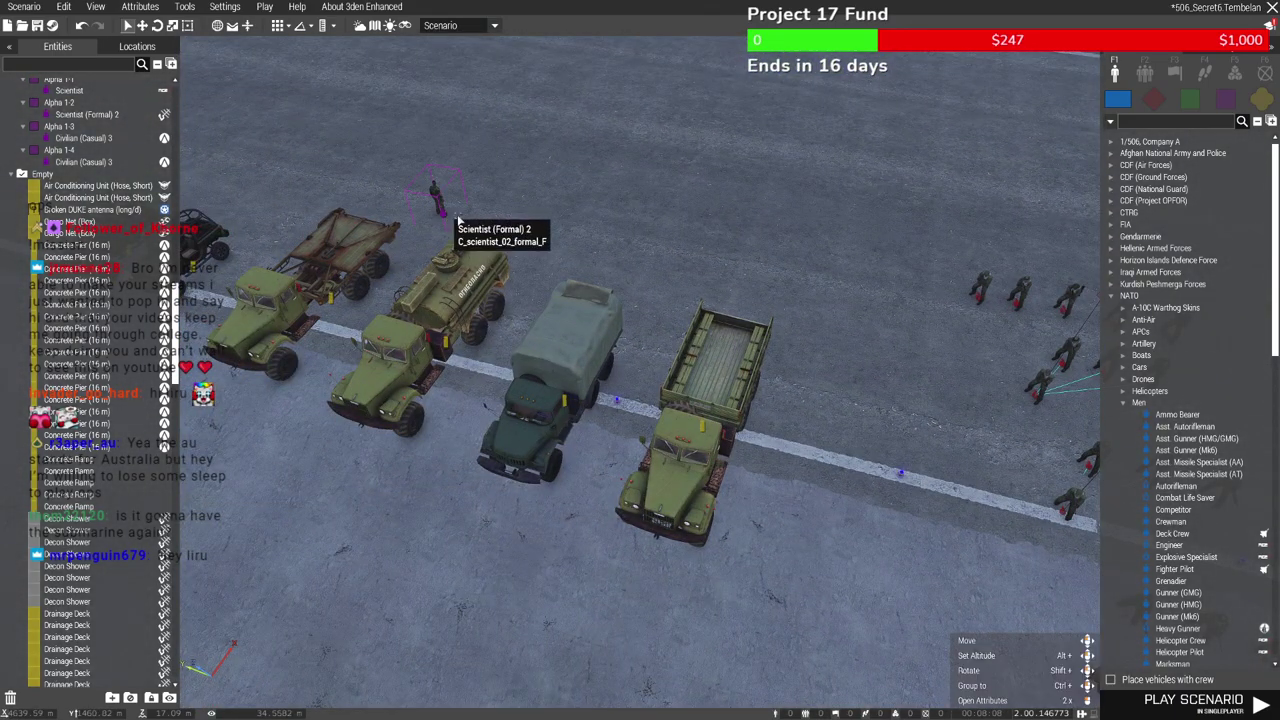
click(468, 222)
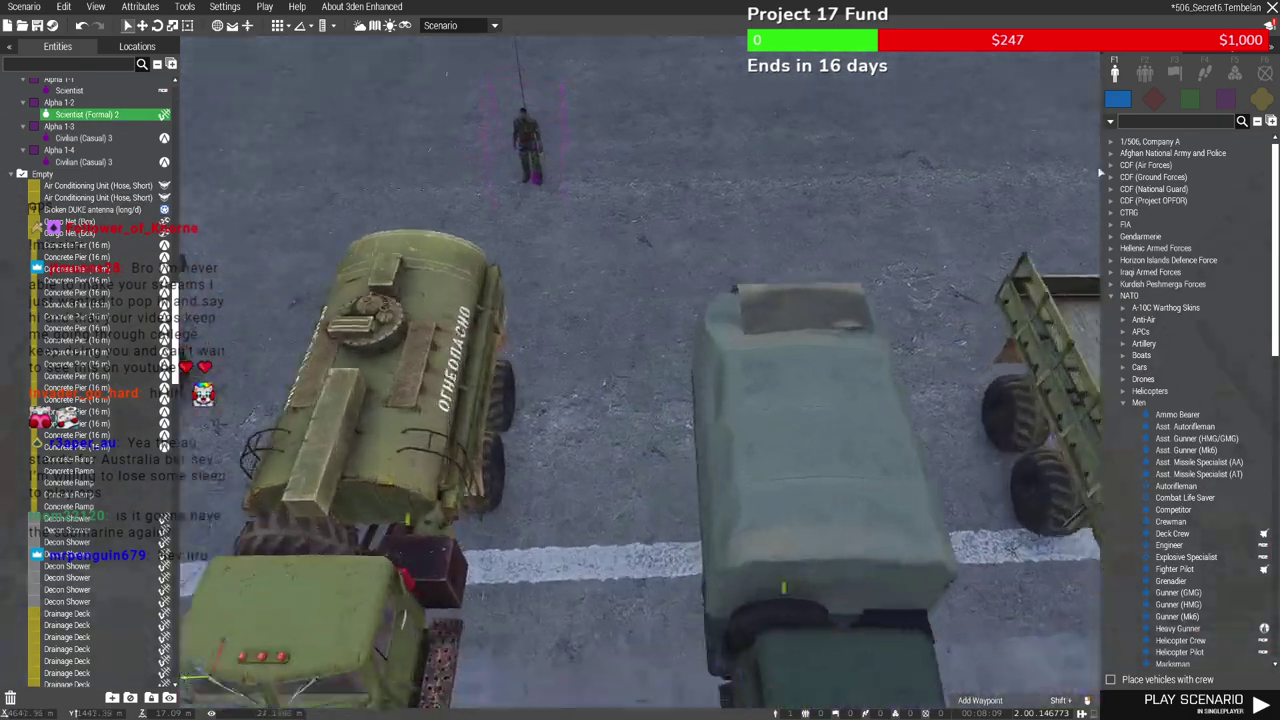
click(1160, 108)
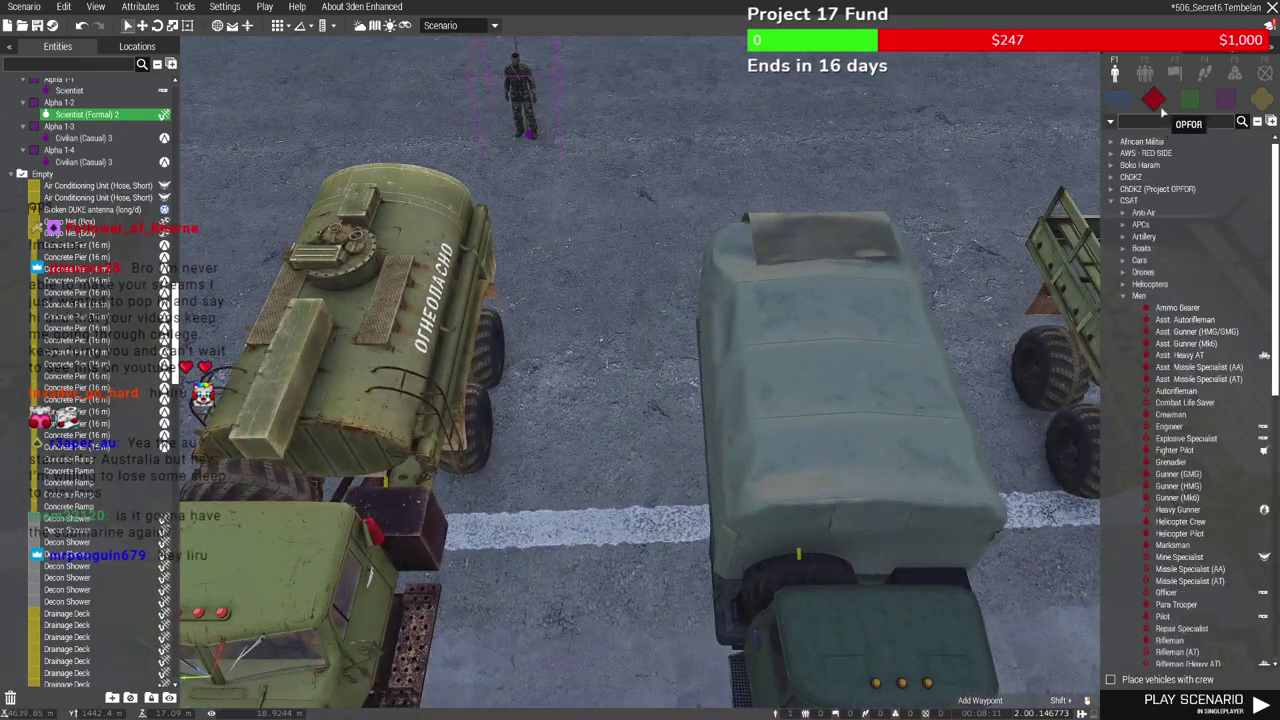
text(officer)
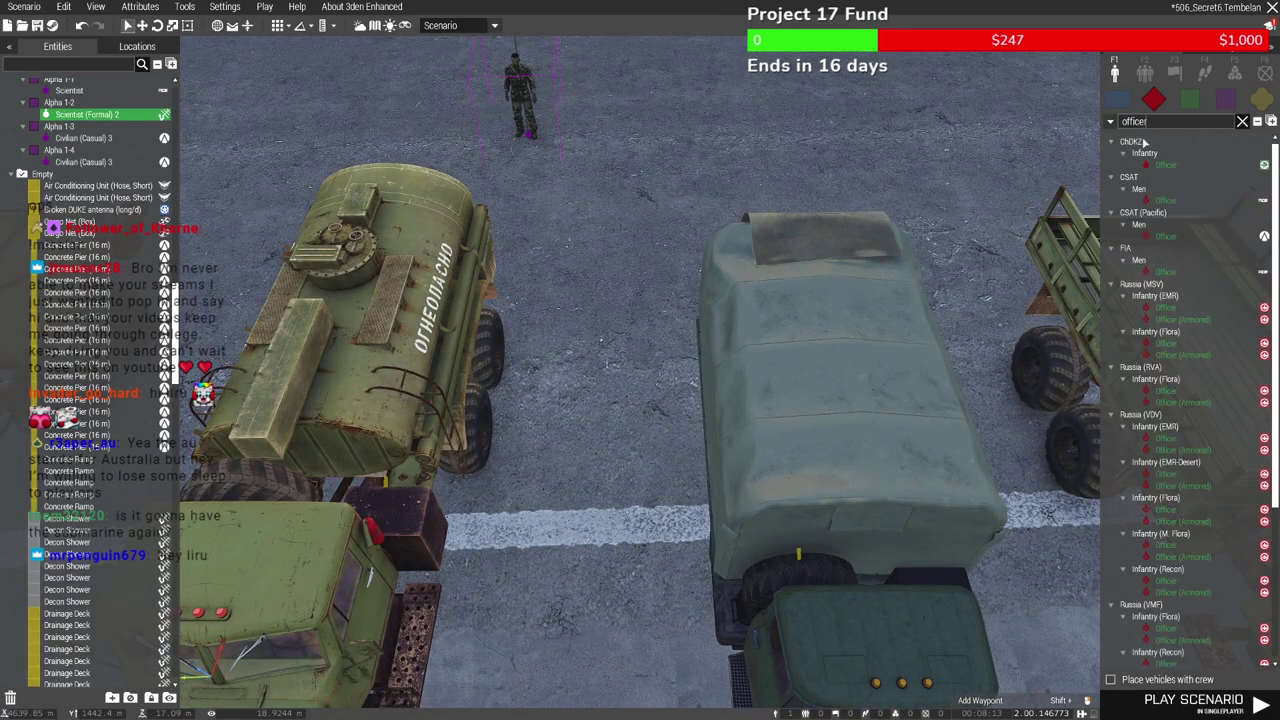
click(1173, 237)
key(w)
click(572, 396)
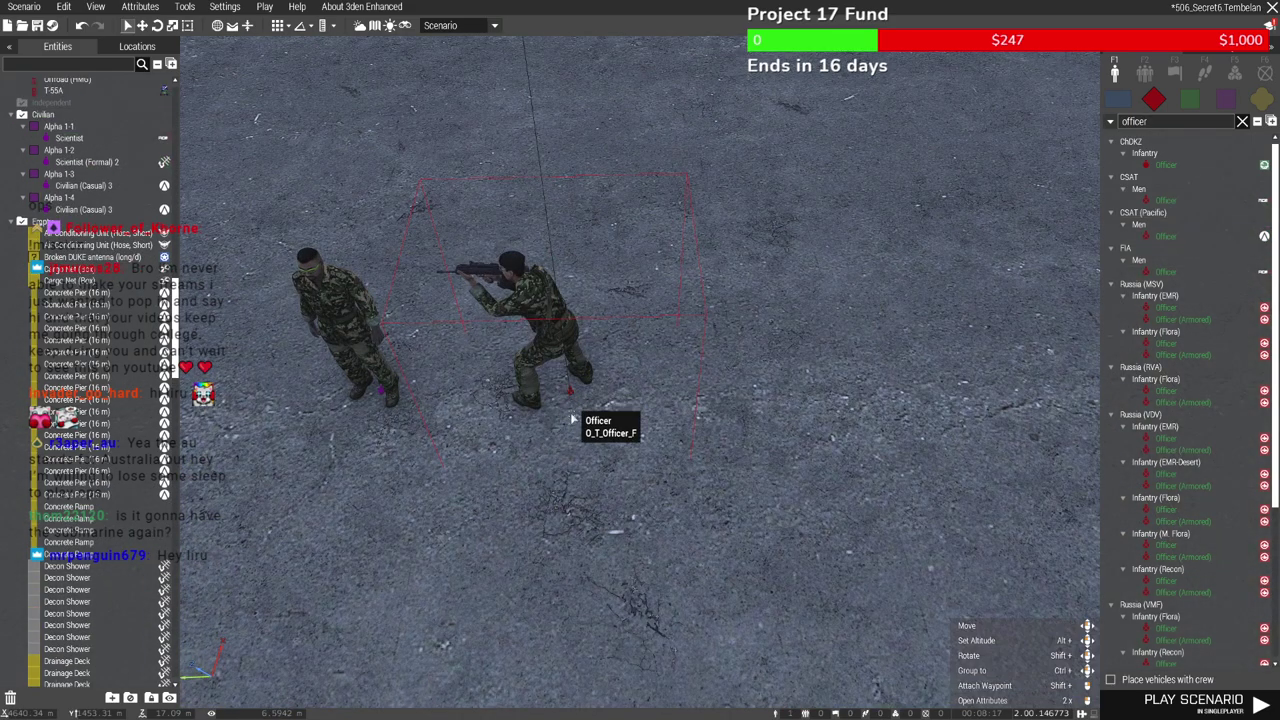
Turn the new Officer to face the same direction as Scientist (Formal) 2
right_click(383, 393)
click(637, 357)
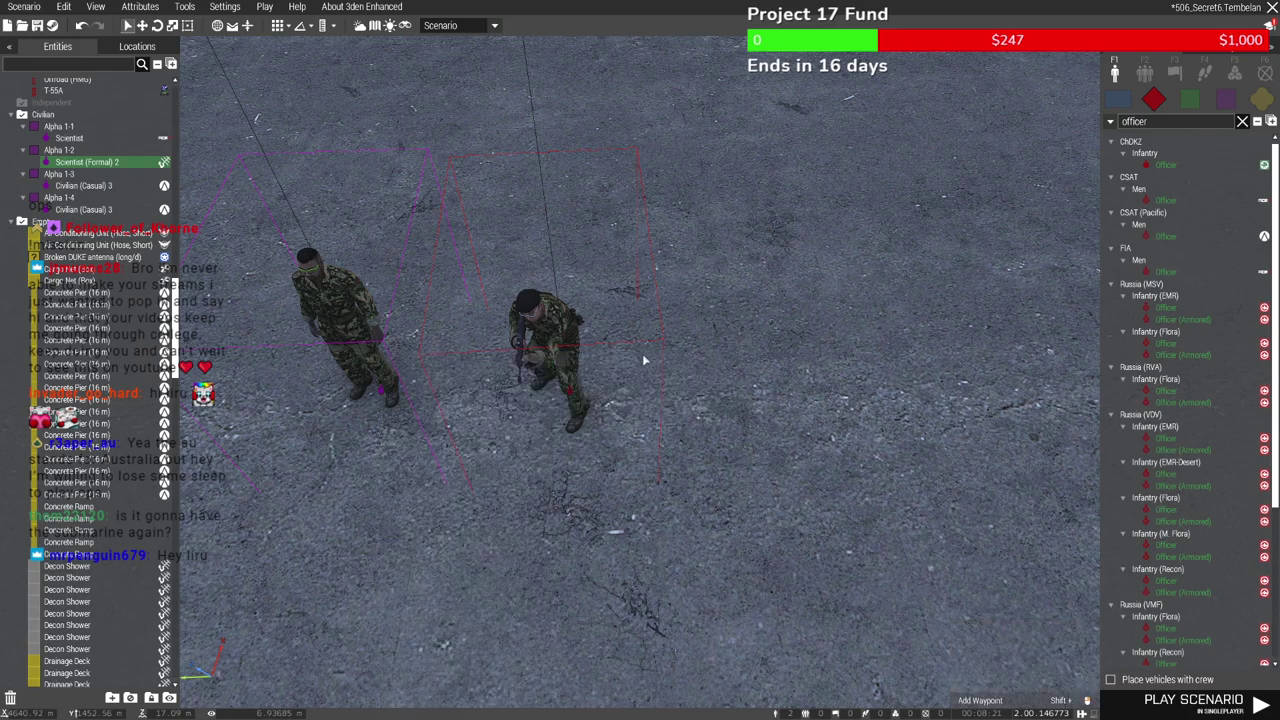
right_drag(637, 357, 367, 452)
click(367, 452)
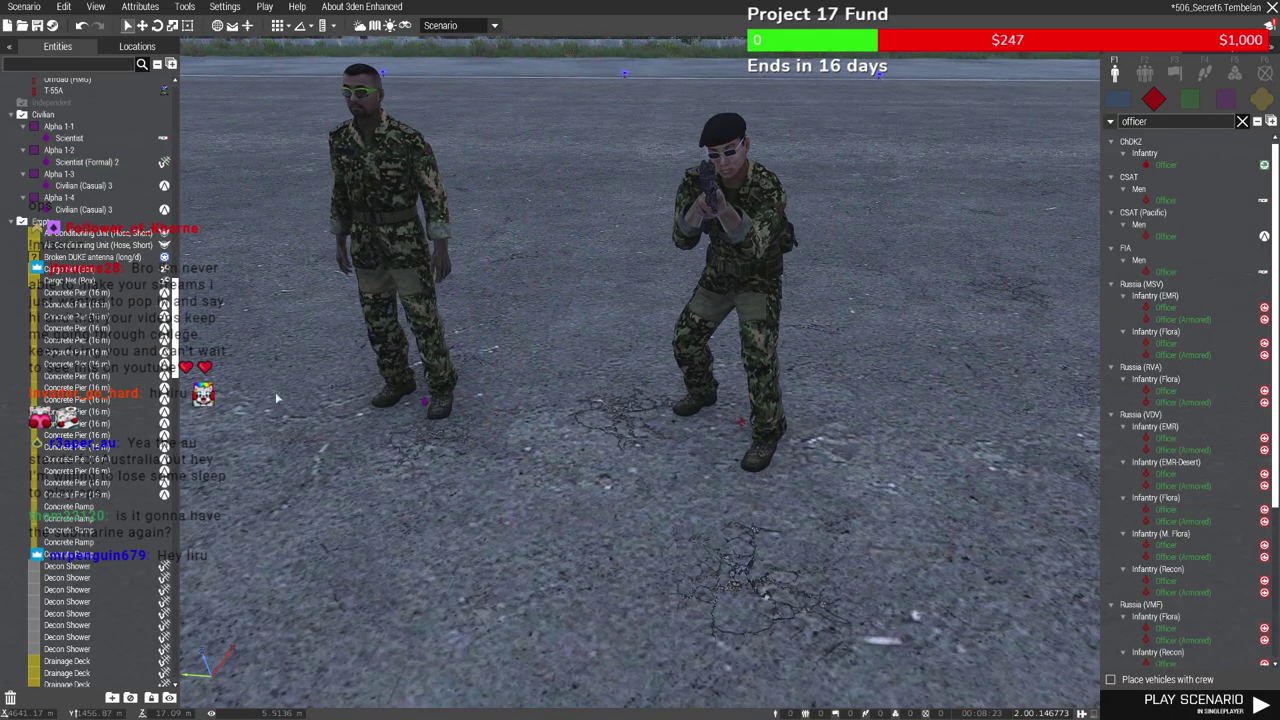
Open the attributes of Scientist (Formal) 2, examine the face and voice in its identity settings, and close them
right_click(428, 404)
right_click(428, 410)
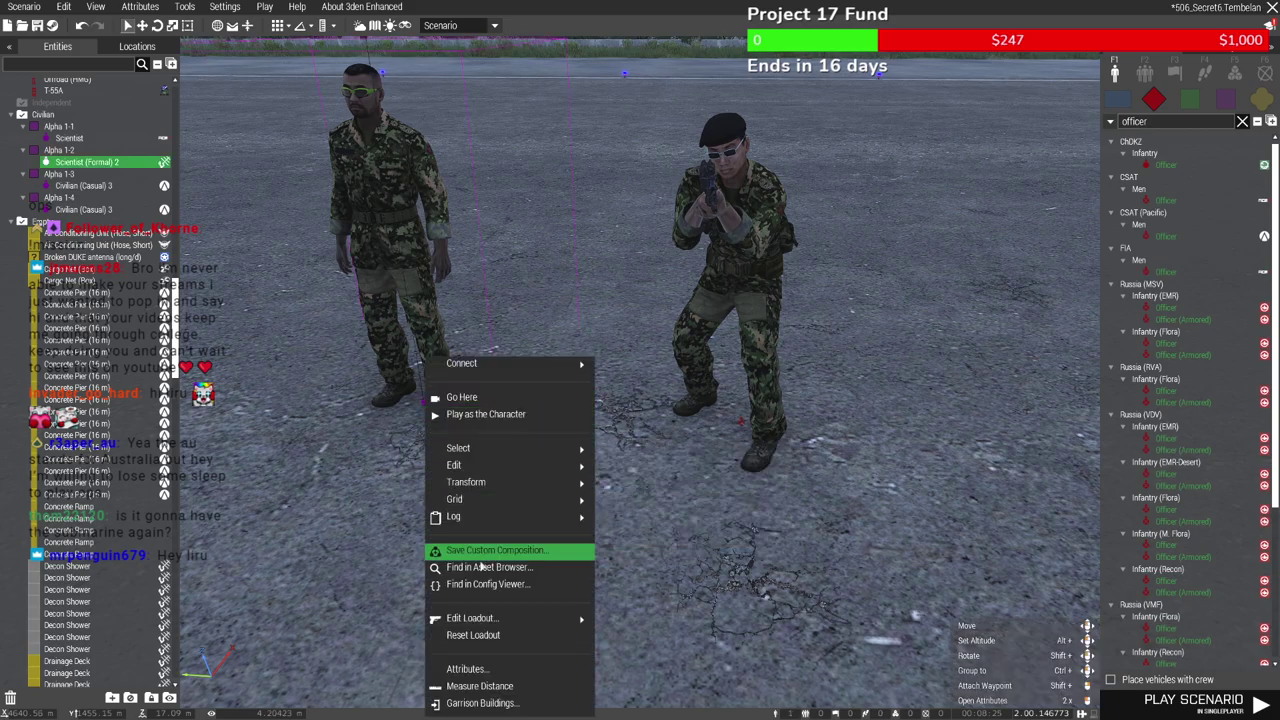
click(476, 668)
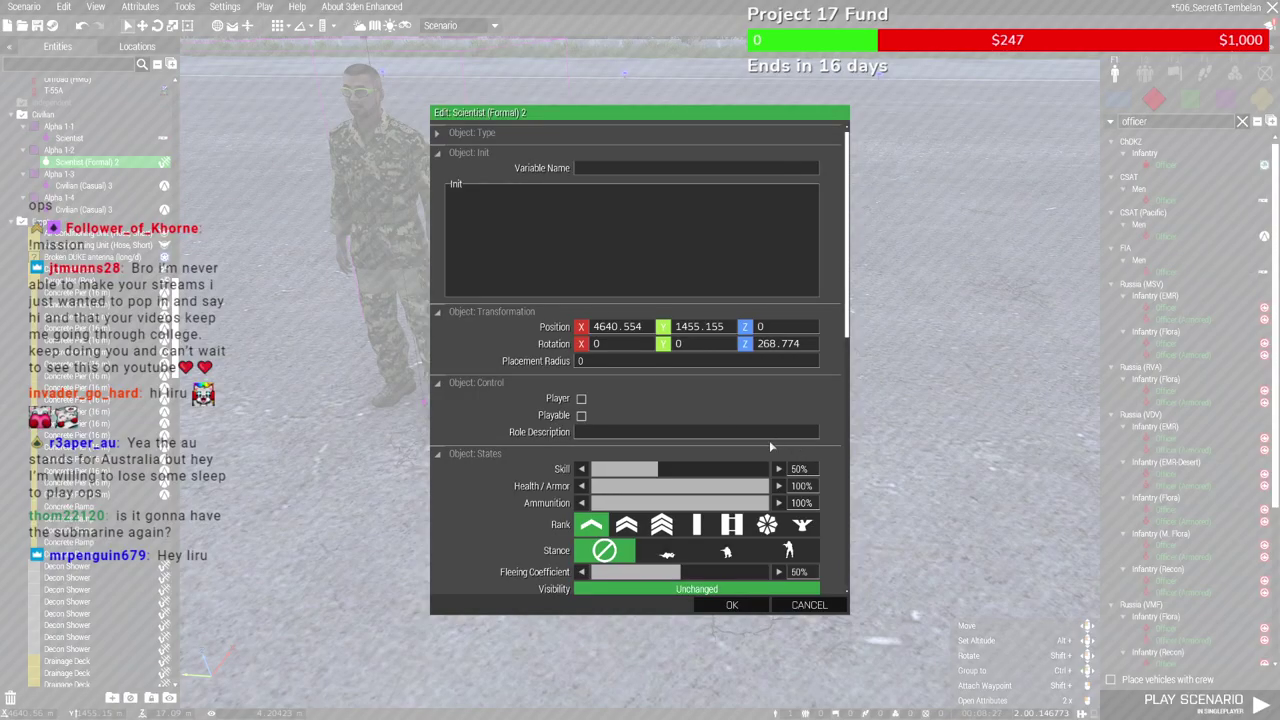
scroll(840, 422, down, 5)
scroll(840, 422, down, 4)
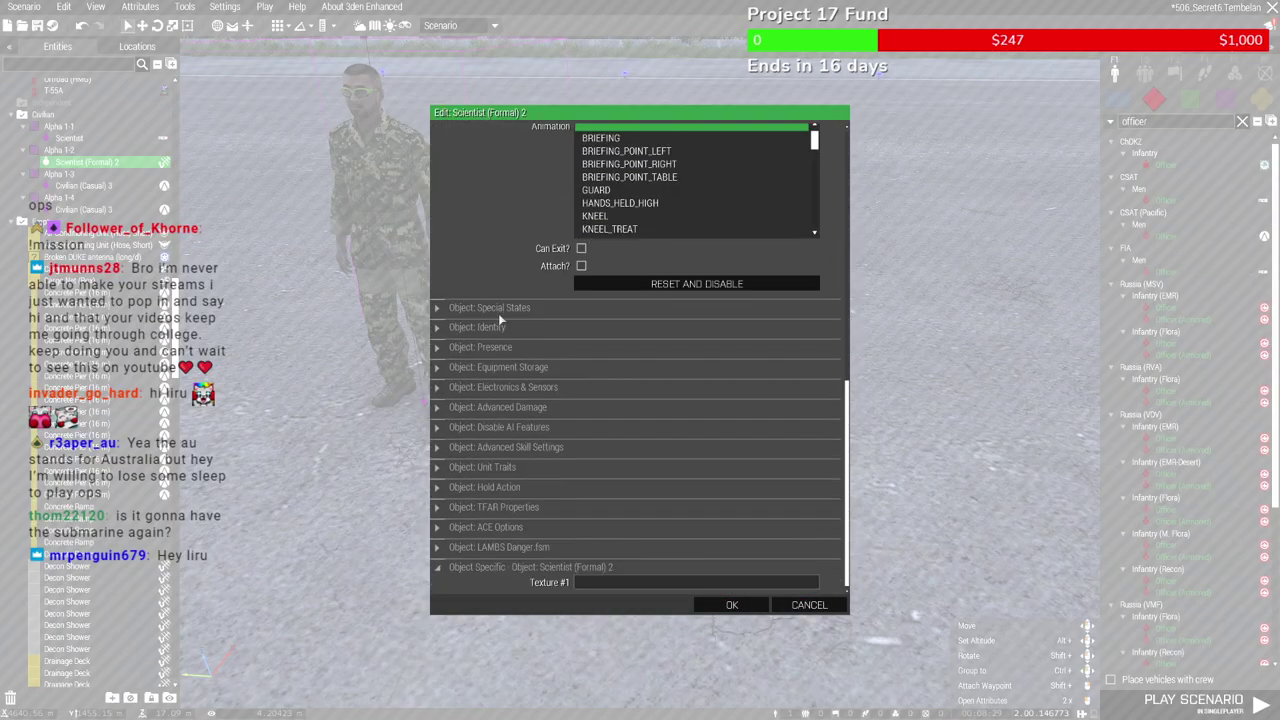
click(490, 308)
click(498, 309)
click(491, 327)
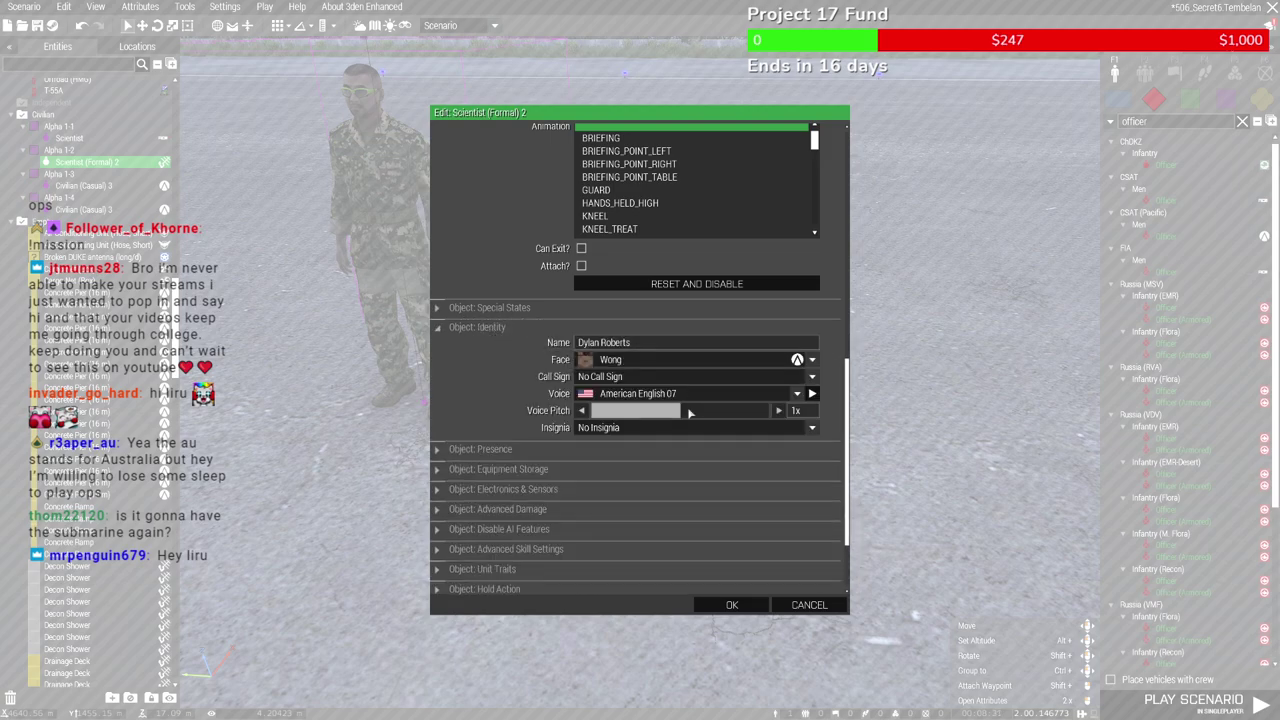
click(730, 605)
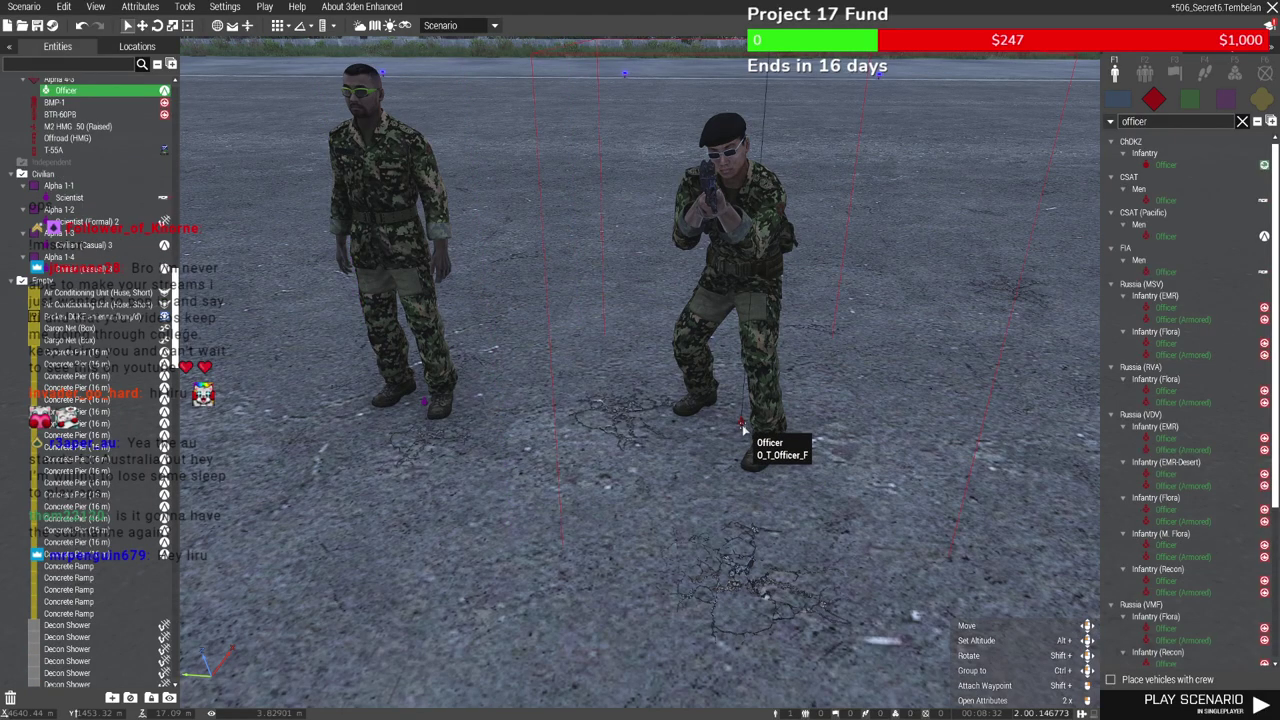
Set the new Officer's face to Wong in its identity attributes and delete Scientist (Formal) 2
right_click(745, 430)
click(785, 669)
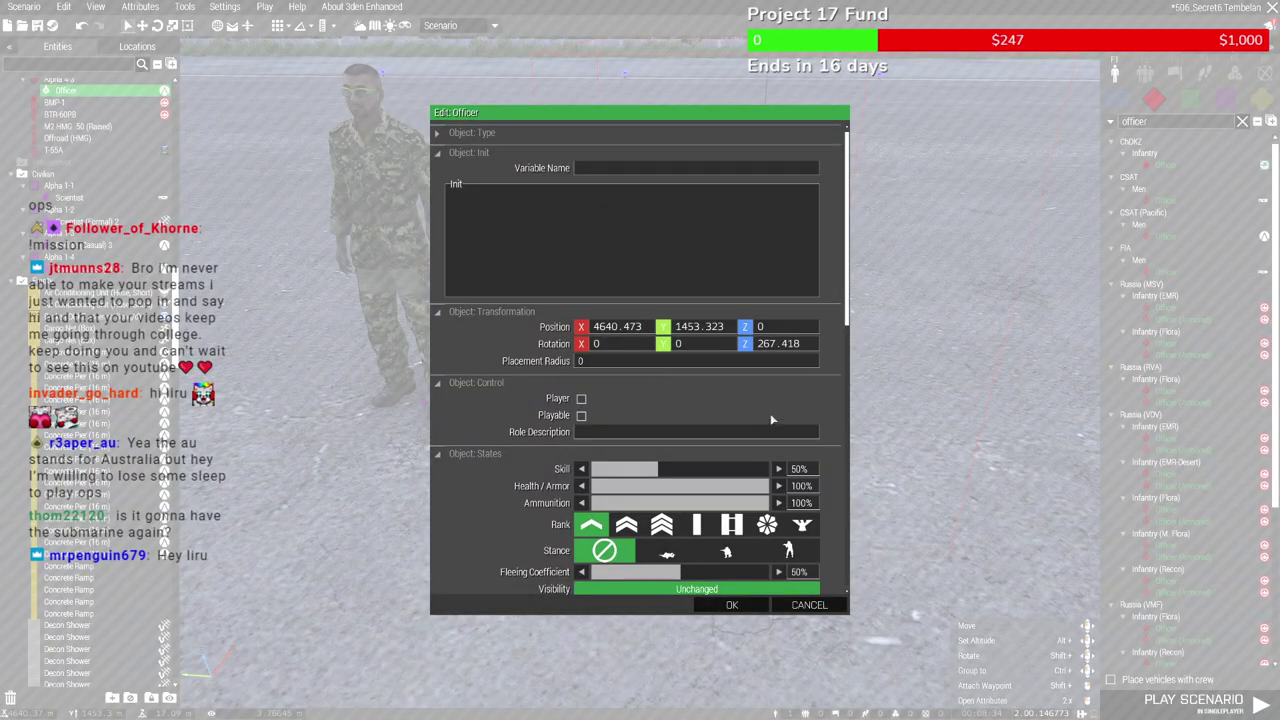
scroll(777, 415, down, 5)
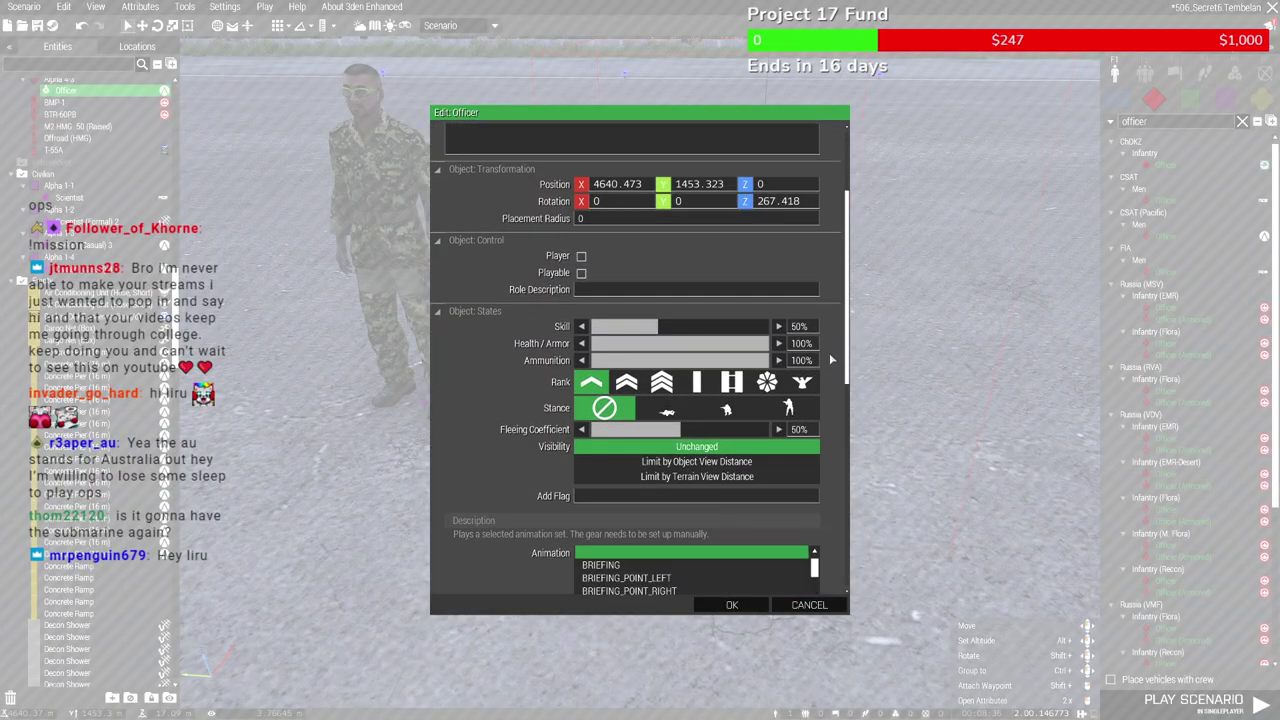
scroll(831, 358, down, 7)
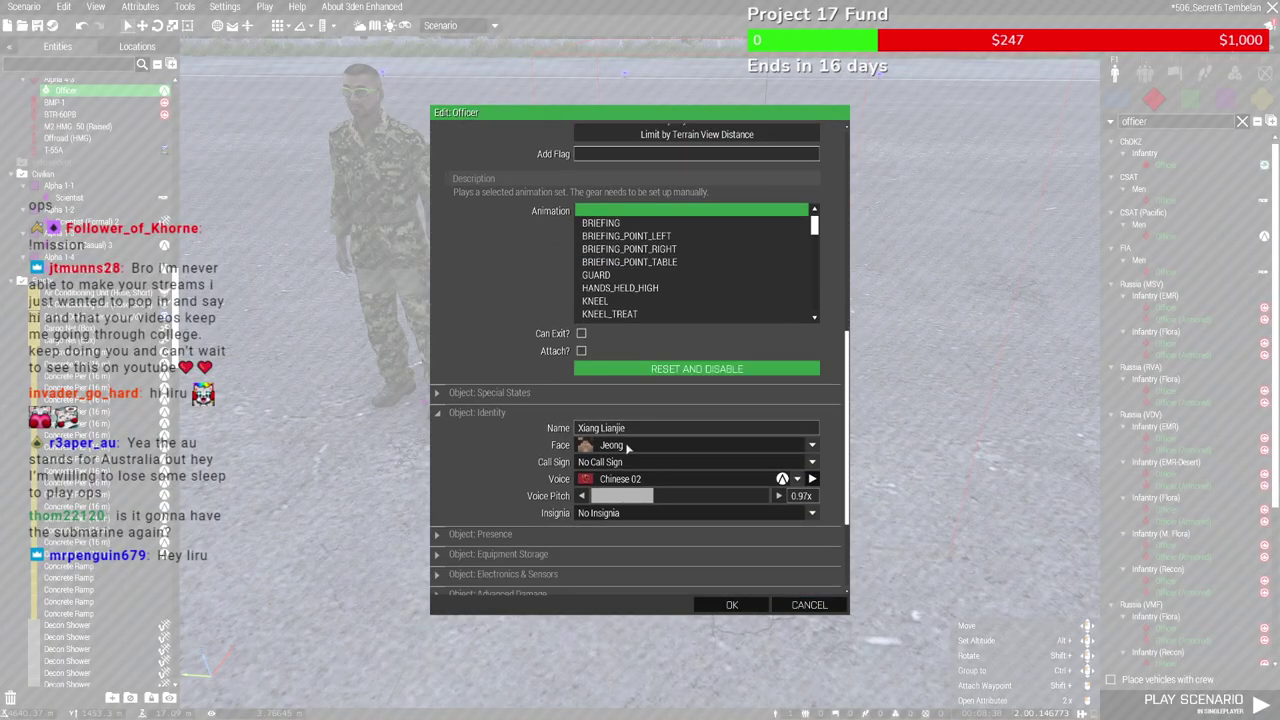
click(628, 448)
scroll(668, 501, down, 5)
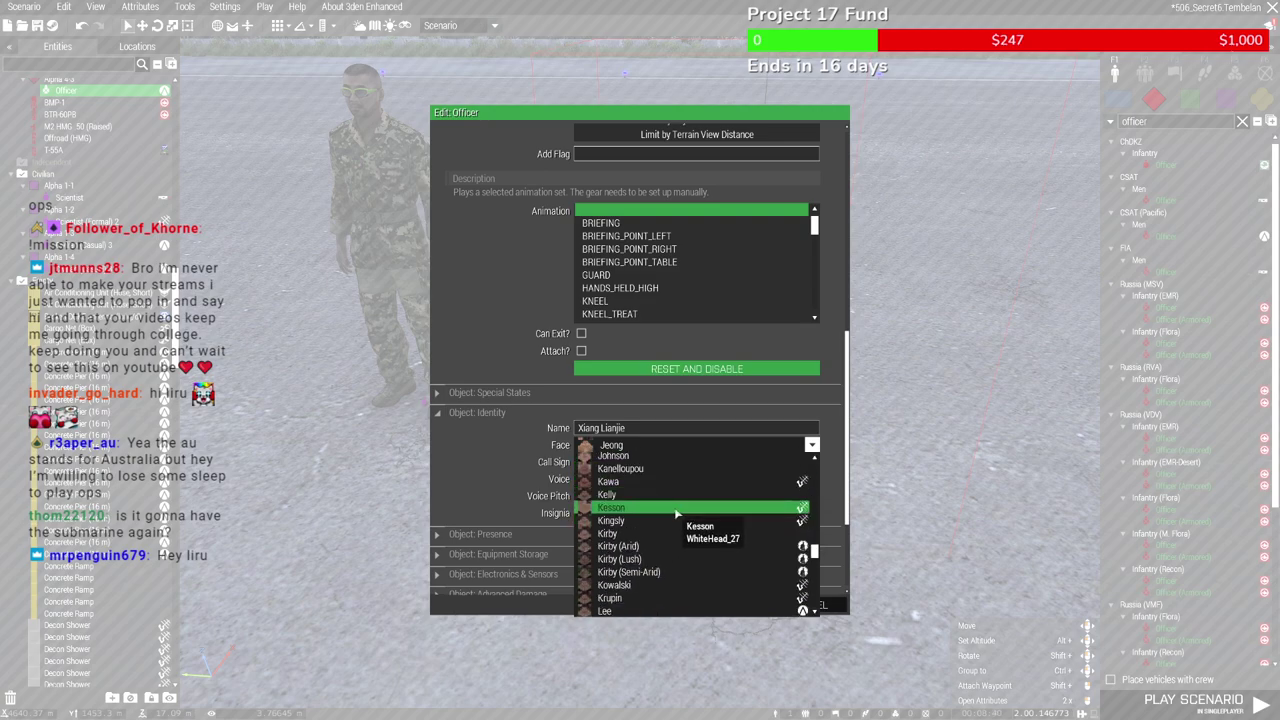
scroll(675, 507, down, 6)
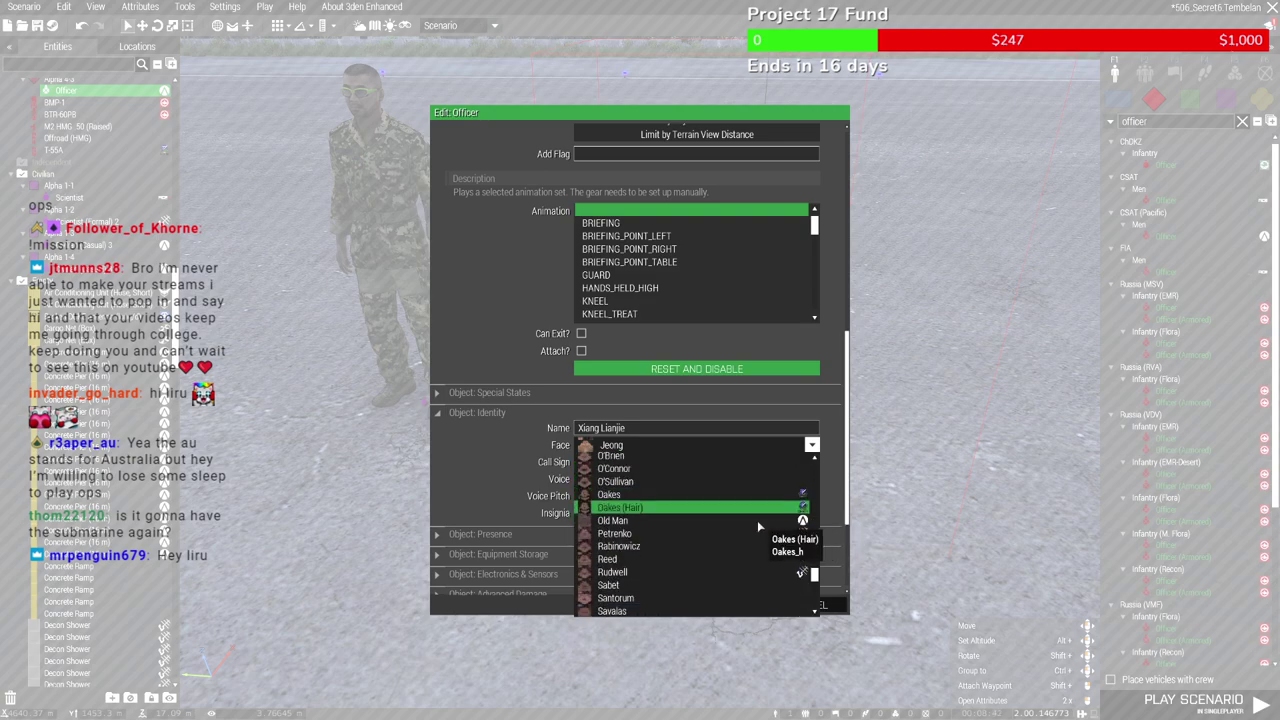
scroll(757, 520, down, 7)
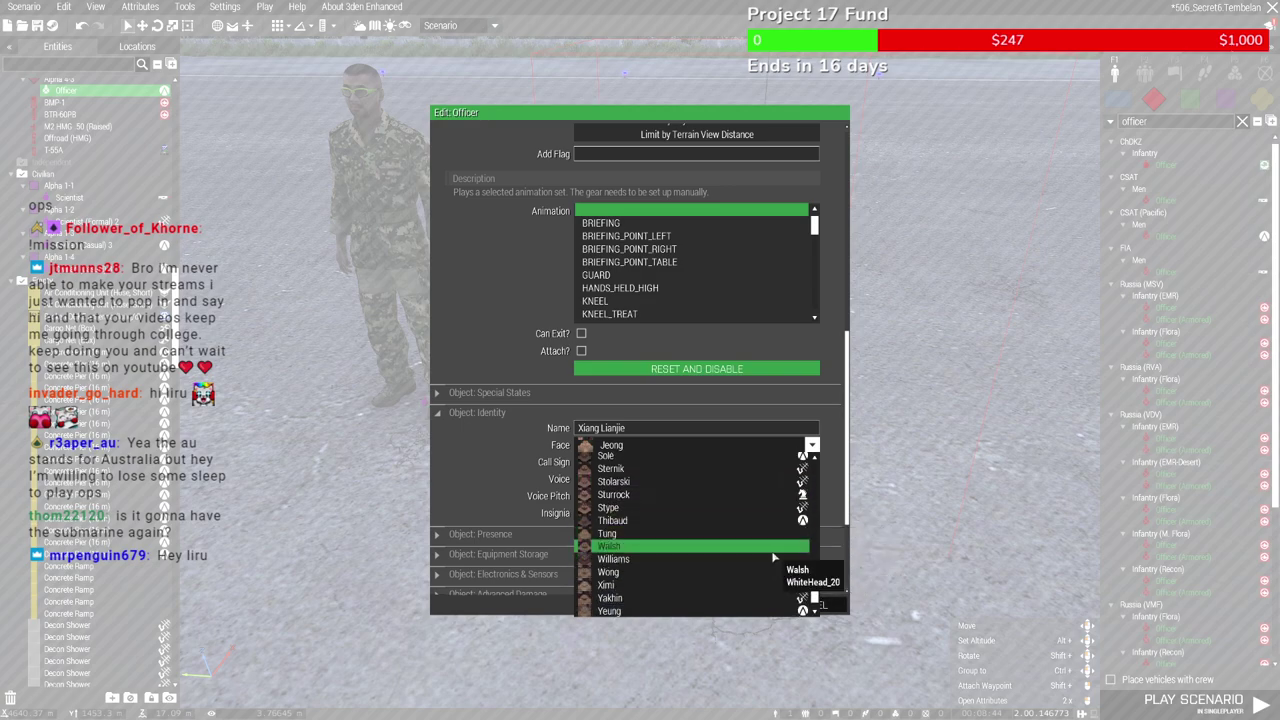
click(766, 572)
click(749, 606)
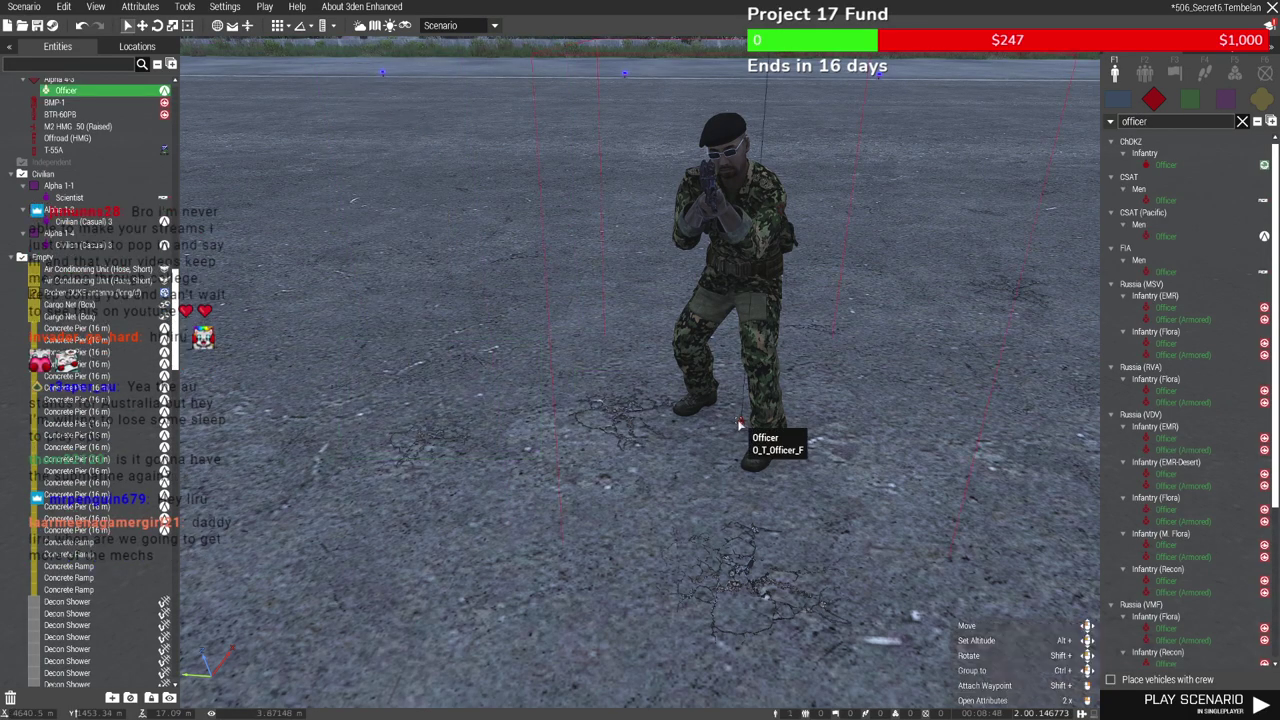
Open the Officer's loadout for editing and remove the Square Shades by setting facewear to Empty
right_click(740, 420)
mouse_move(850, 619)
click(945, 618)
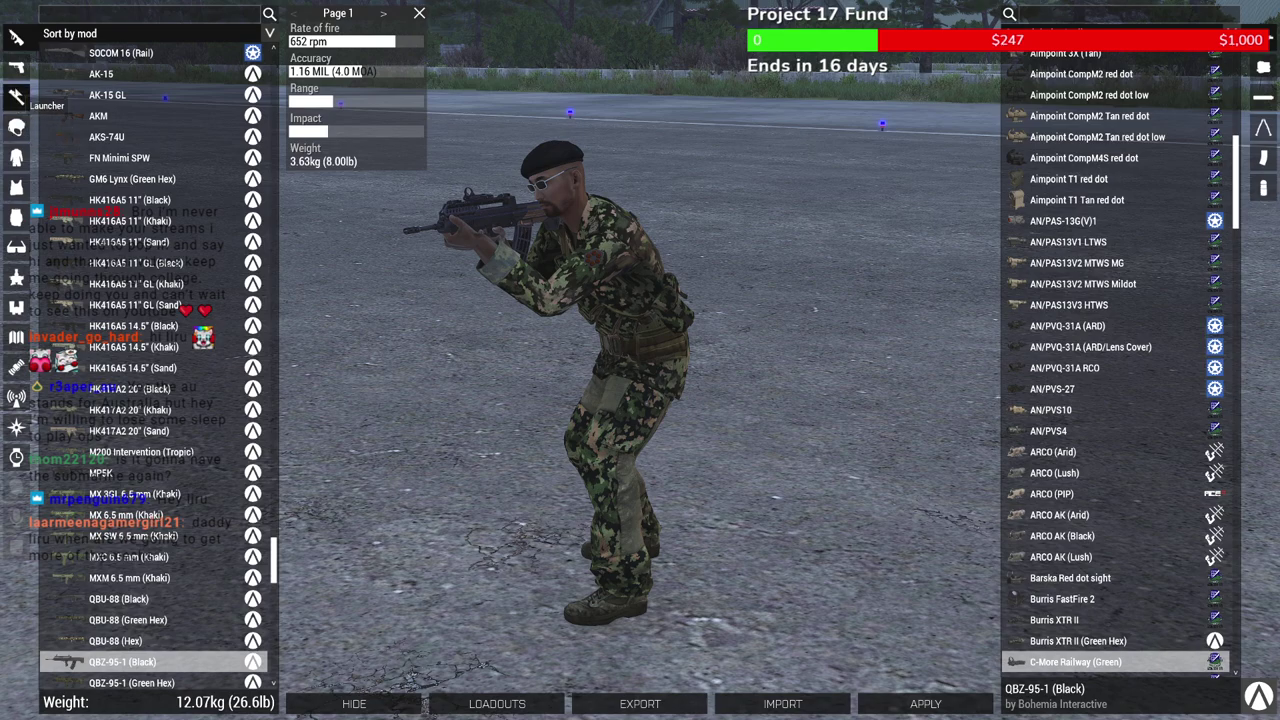
click(16, 247)
scroll(270, 205, up, 2)
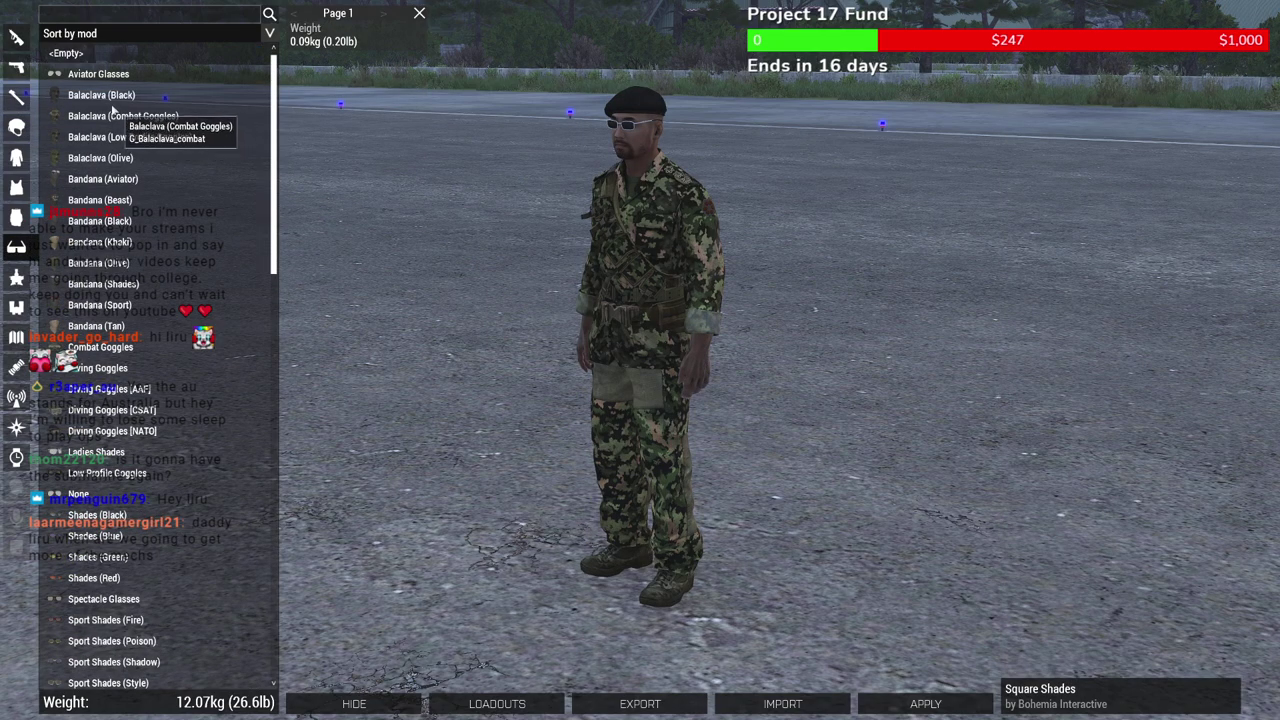
click(100, 53)
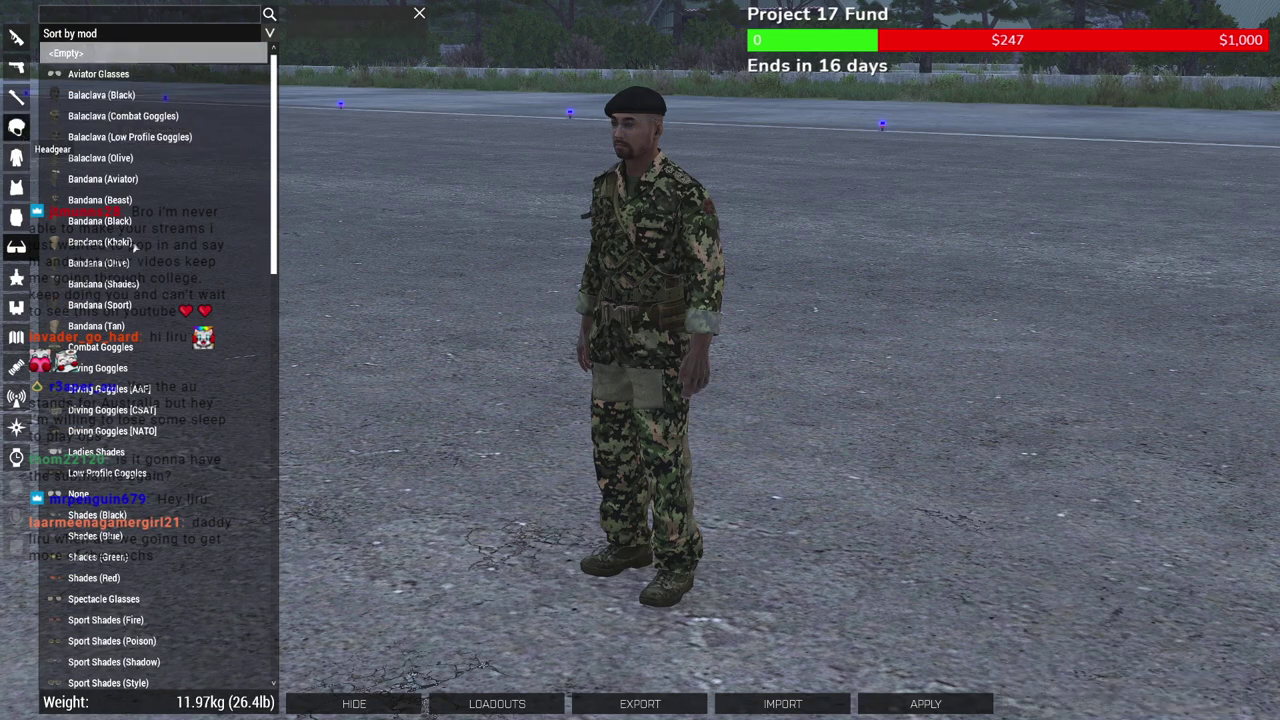
Search the headgear for "beret", give the Officer the Beret (Red) [CSAT] and apply the loadout
click(71, 17)
text(beret)
key(Return)
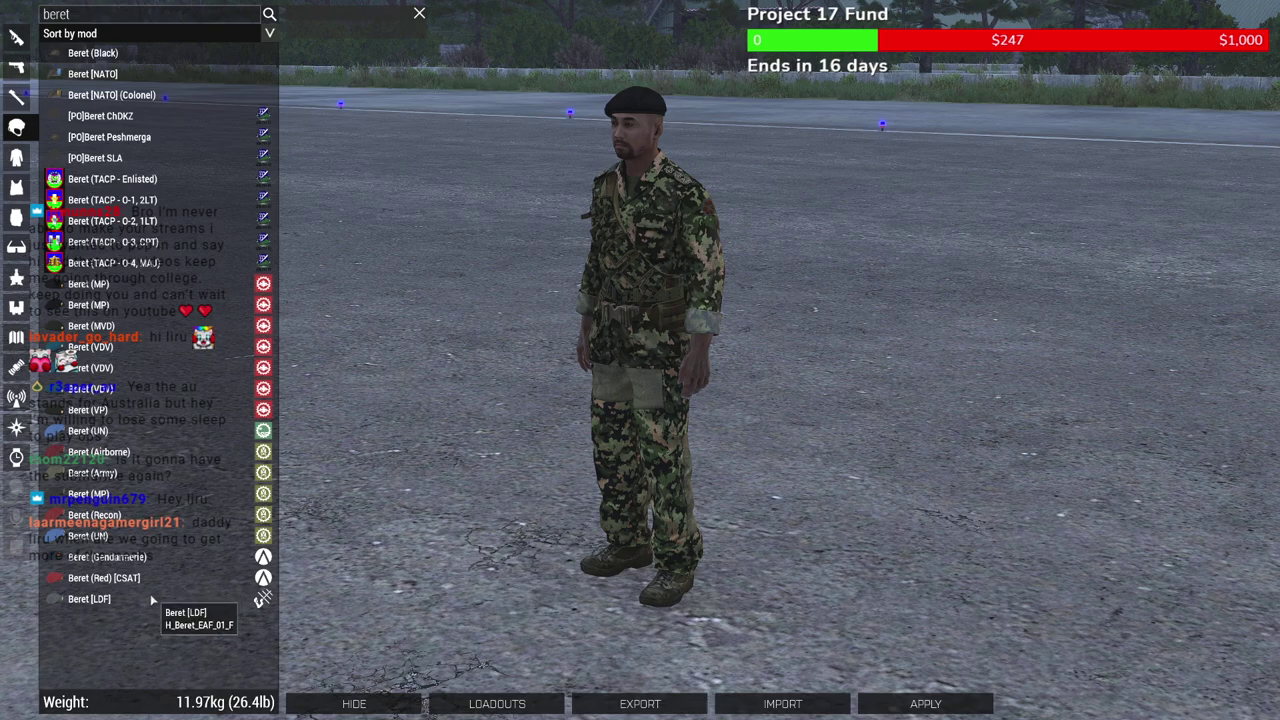
right_drag(482, 450, 547, 390)
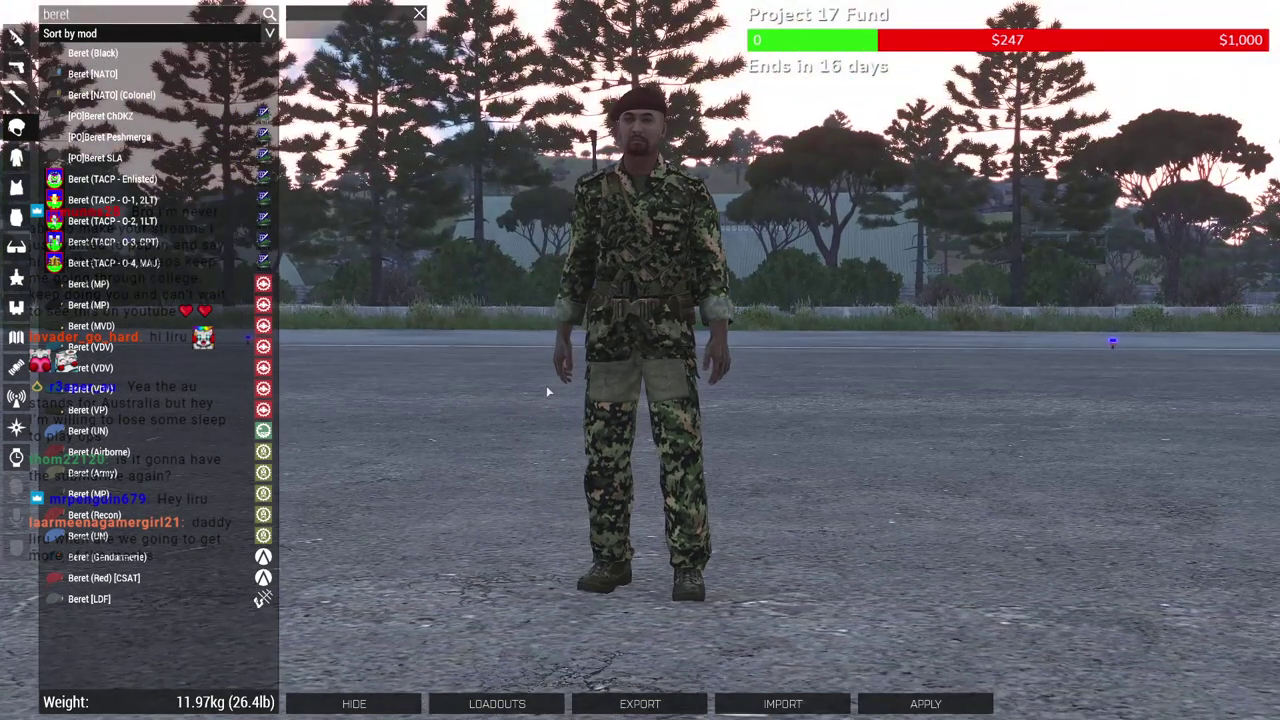
drag(547, 391, 481, 423)
drag(441, 352, 451, 379)
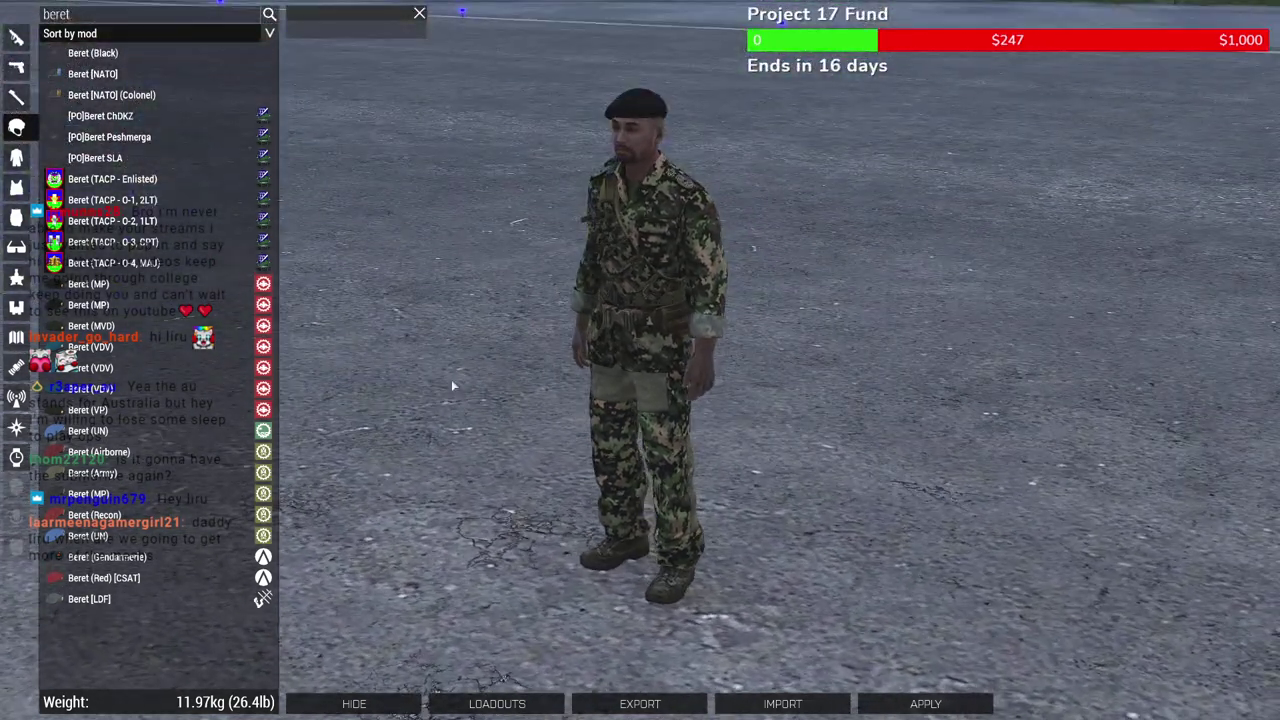
click(165, 577)
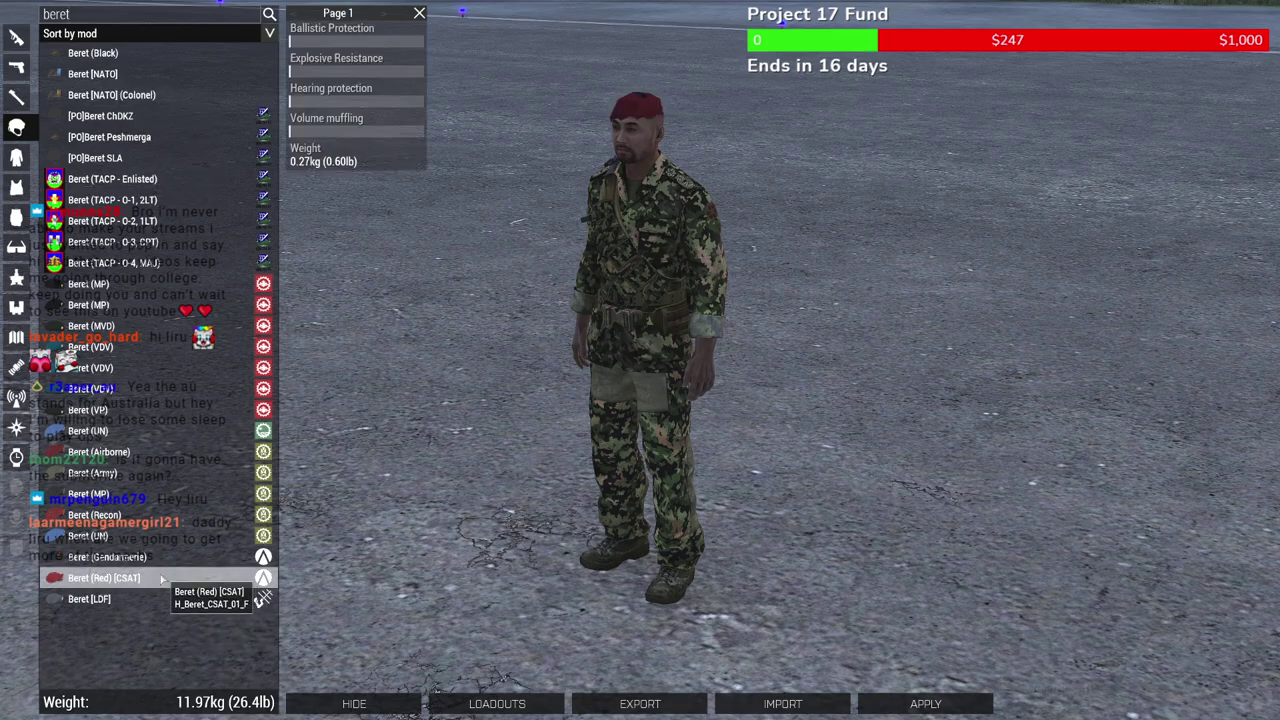
click(925, 703)
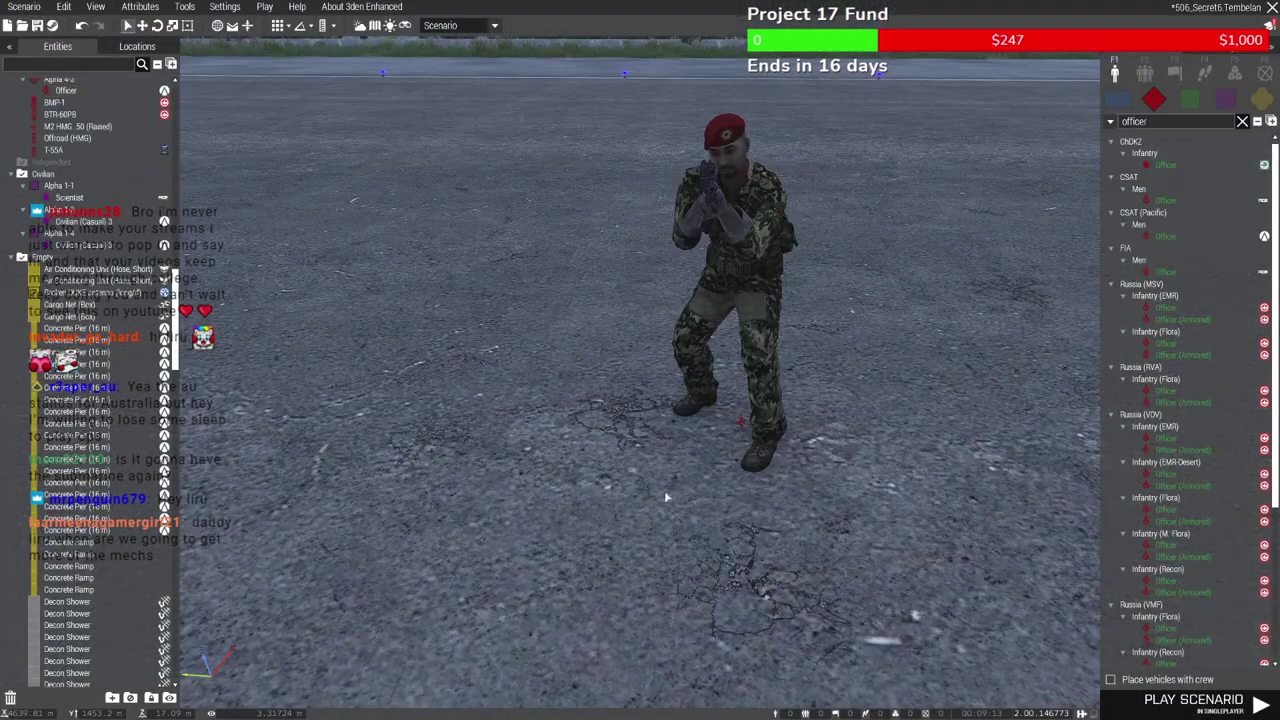
Clear the "officer" filter from the OPFOR assets and collapse the CSAT faction
right_drag(638, 490, 602, 487)
key(s)
key(a)
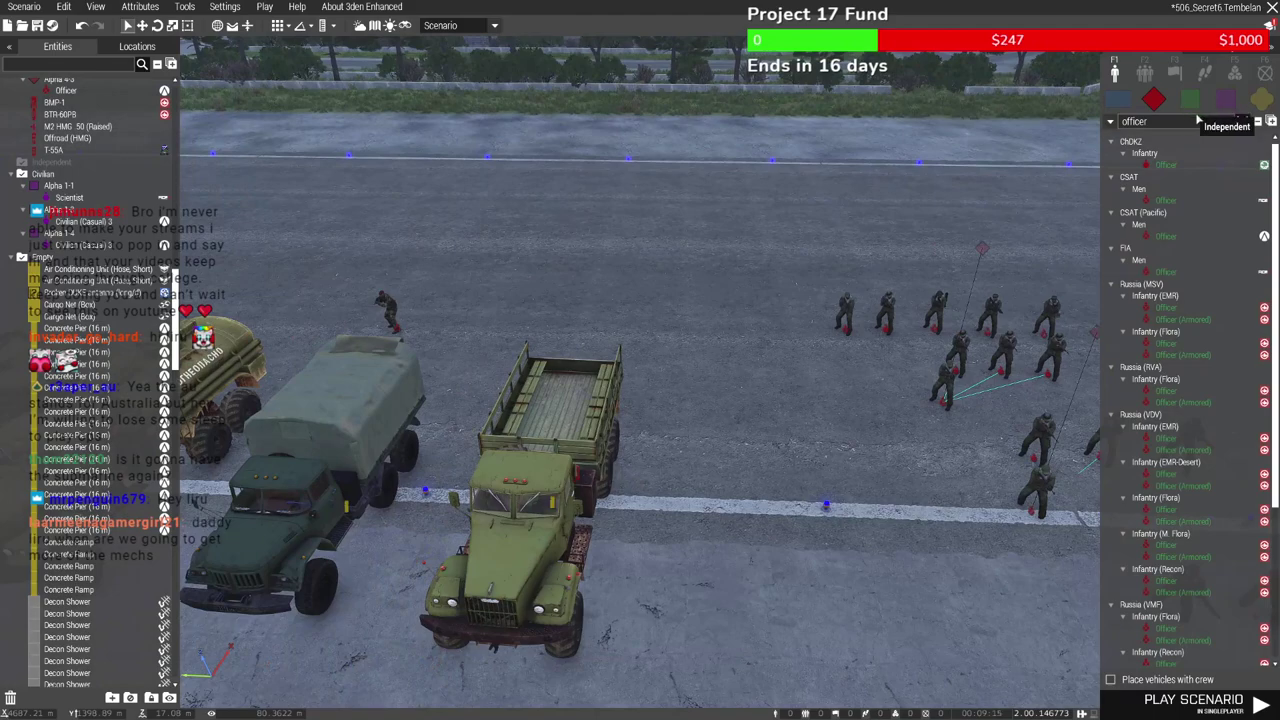
click(1243, 124)
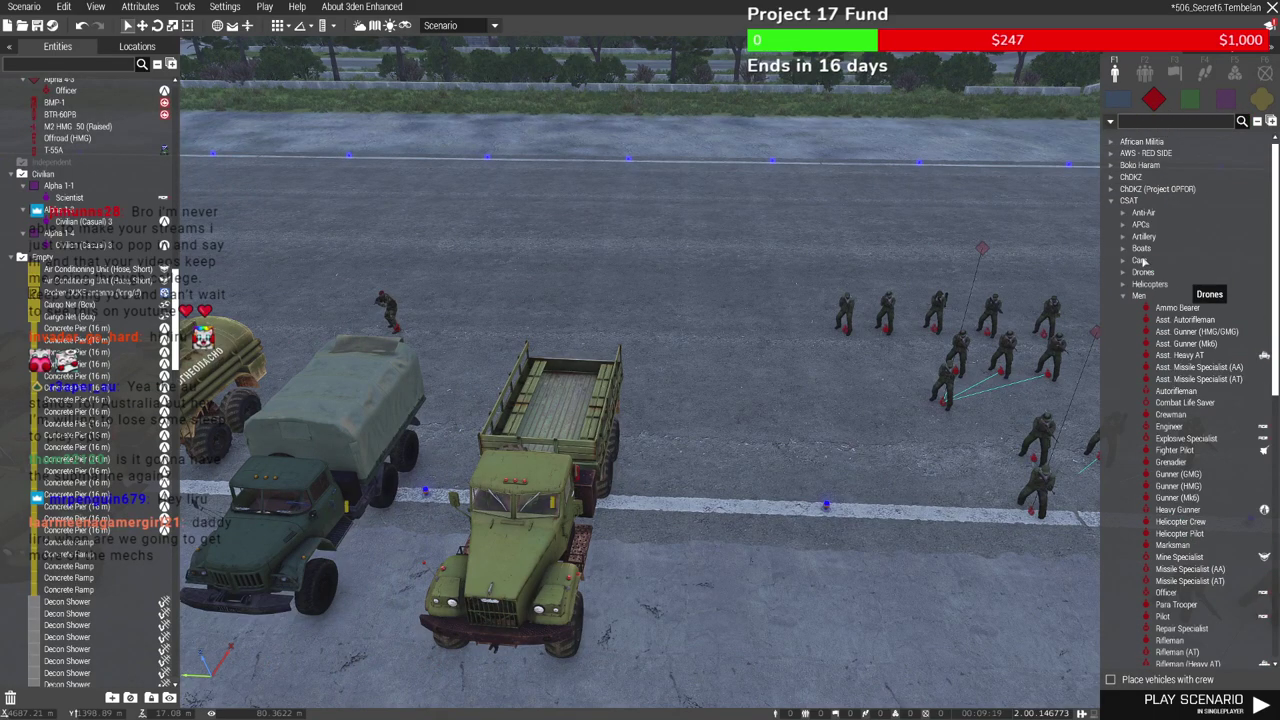
key(w)
key(a)
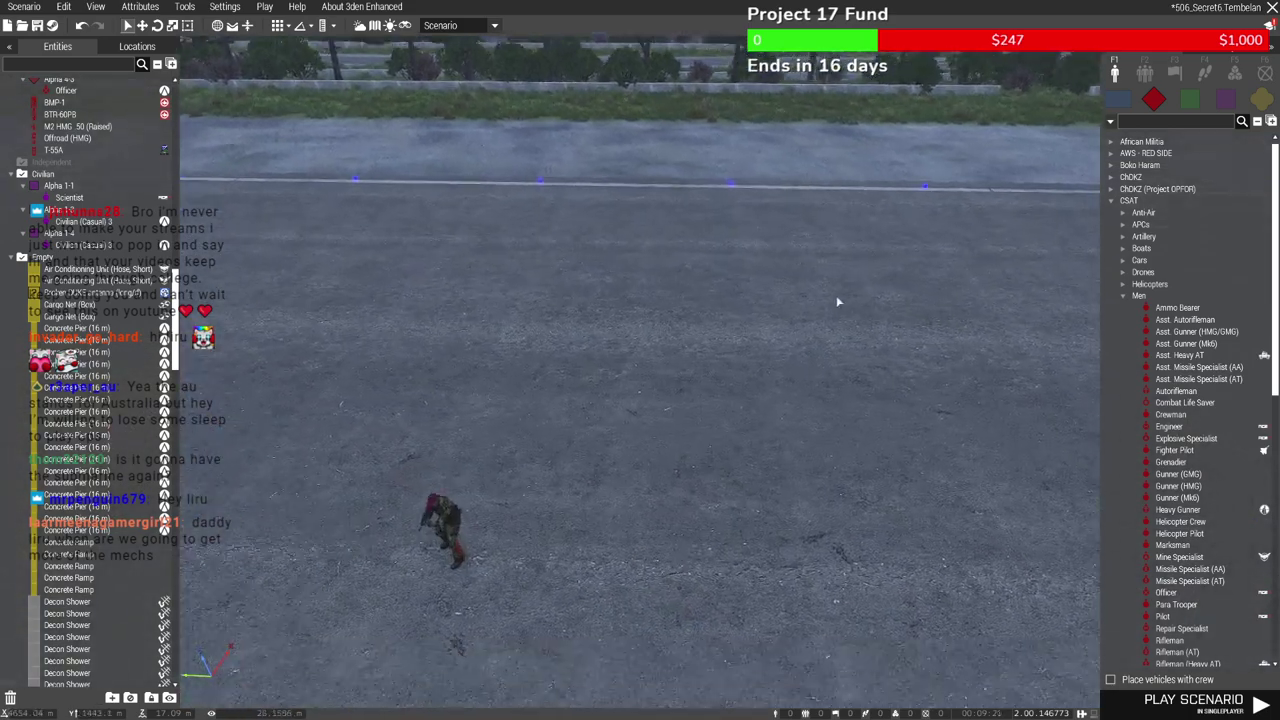
scroll(815, 315, up, 3)
key(w)
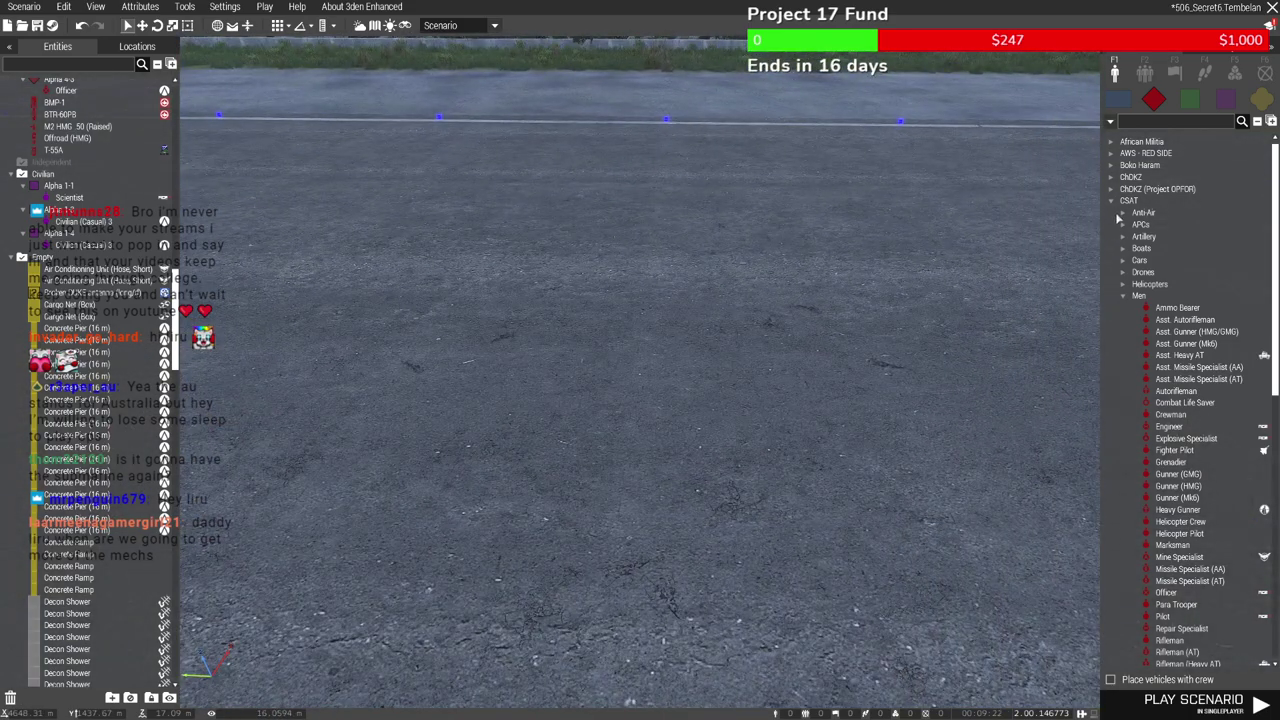
click(1111, 203)
key(s)
key(a)
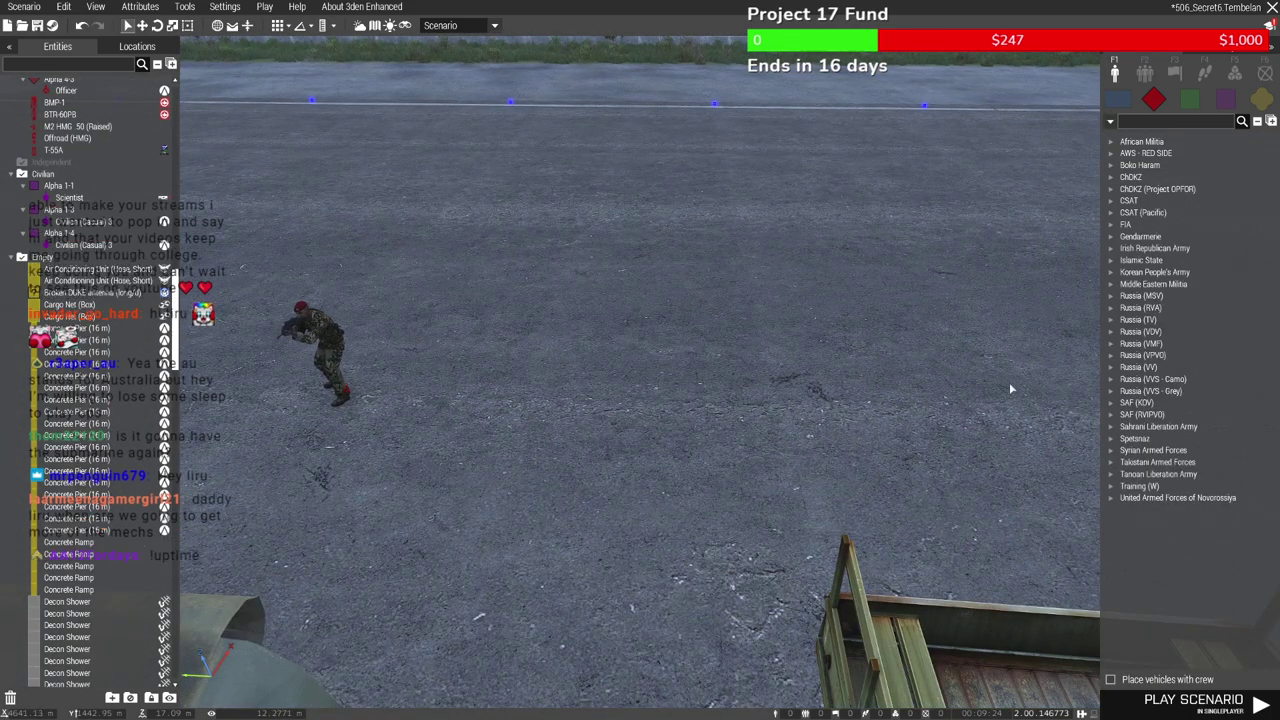
Copy the masked VDV Officer standing on the runway and place the copy beside the red-bereted Officer
key(w)
right_drag(948, 366, 877, 386)
key(d)
key(d)
right_drag(760, 440, 785, 453)
click(529, 291)
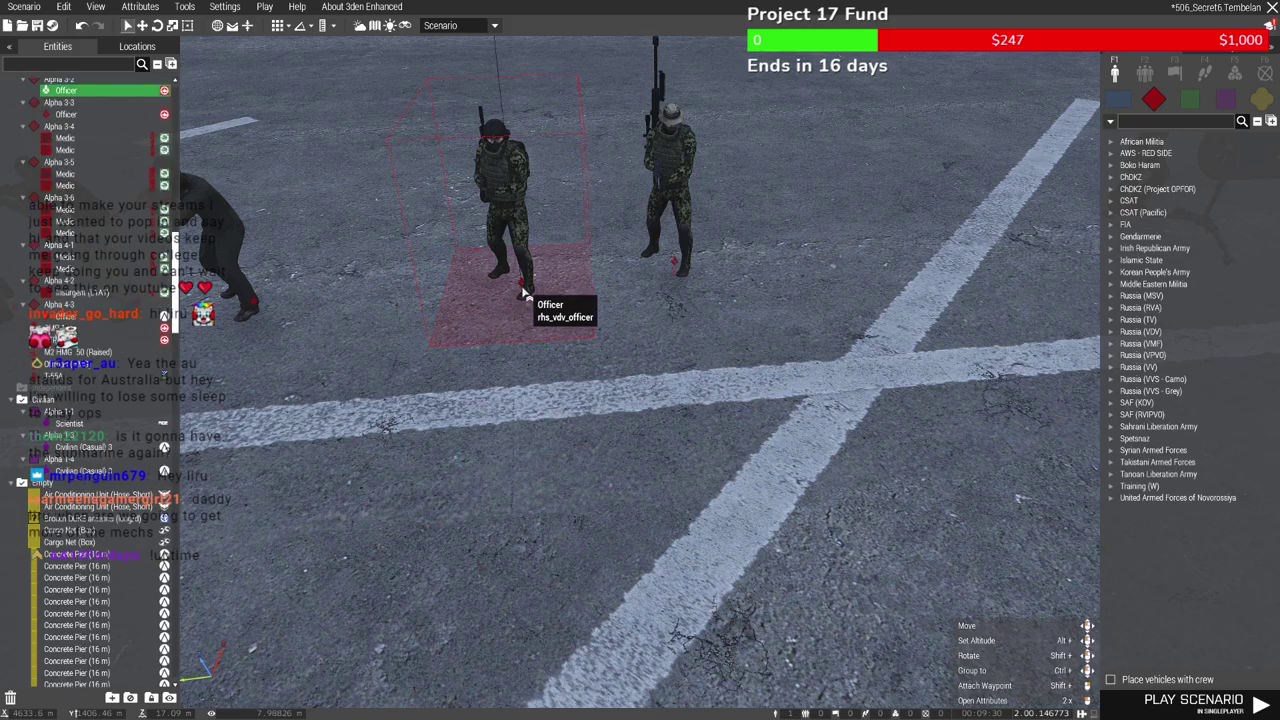
key(w)
right_drag(604, 374, 526, 369)
key(ctrl+v)
drag(643, 305, 672, 322)
scroll(672, 321, up, 3)
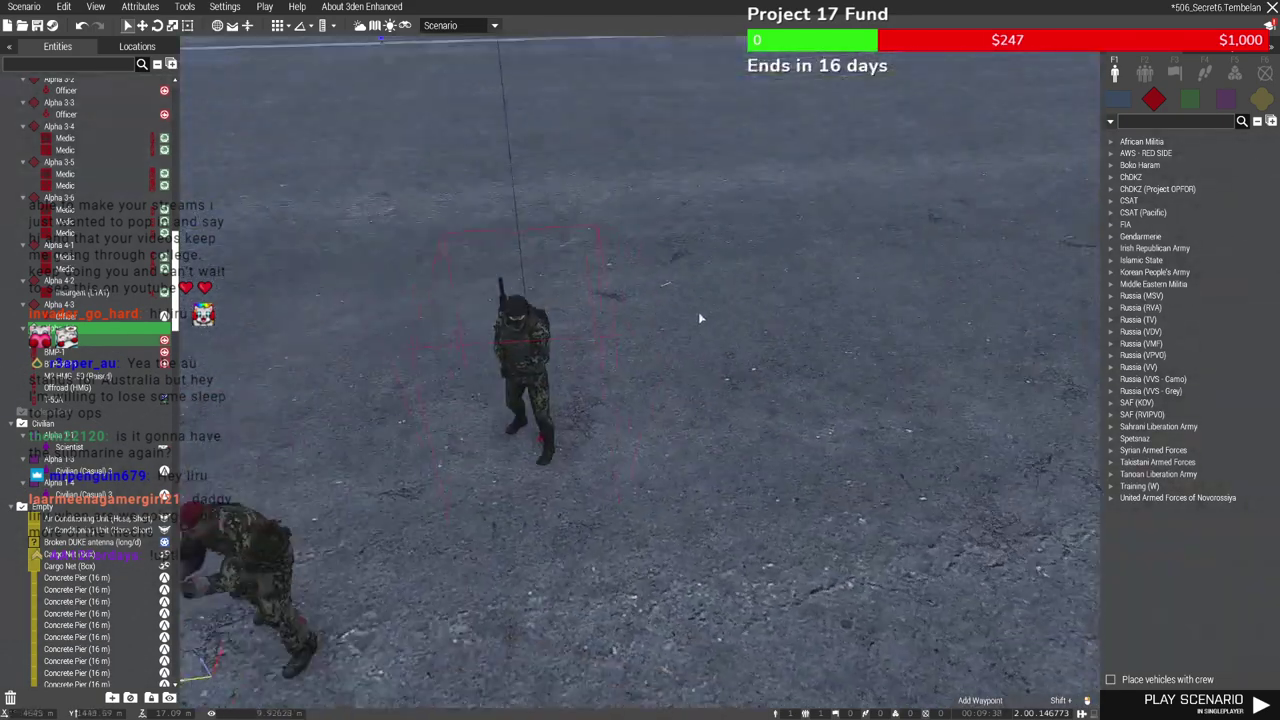
Move the copied masked Officer farther back on the runway and filter the OPFOR assets by "viper"
scroll(732, 305, down, 2)
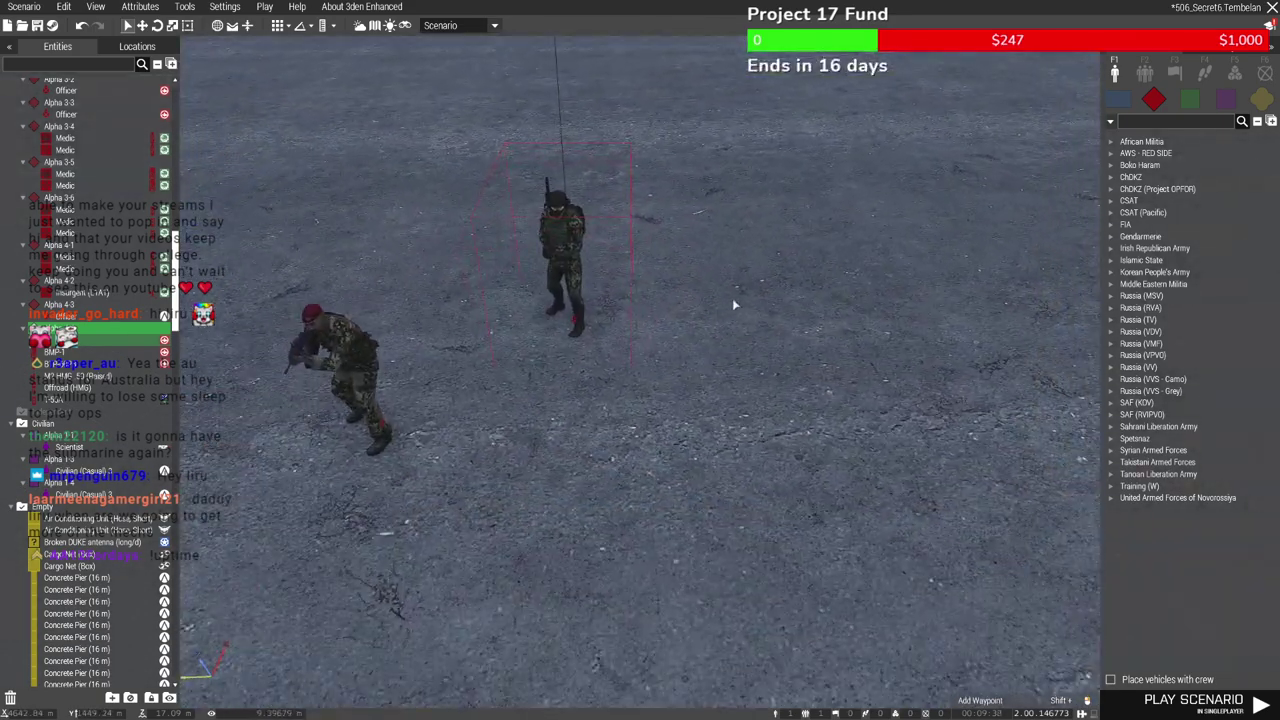
drag(572, 322, 682, 300)
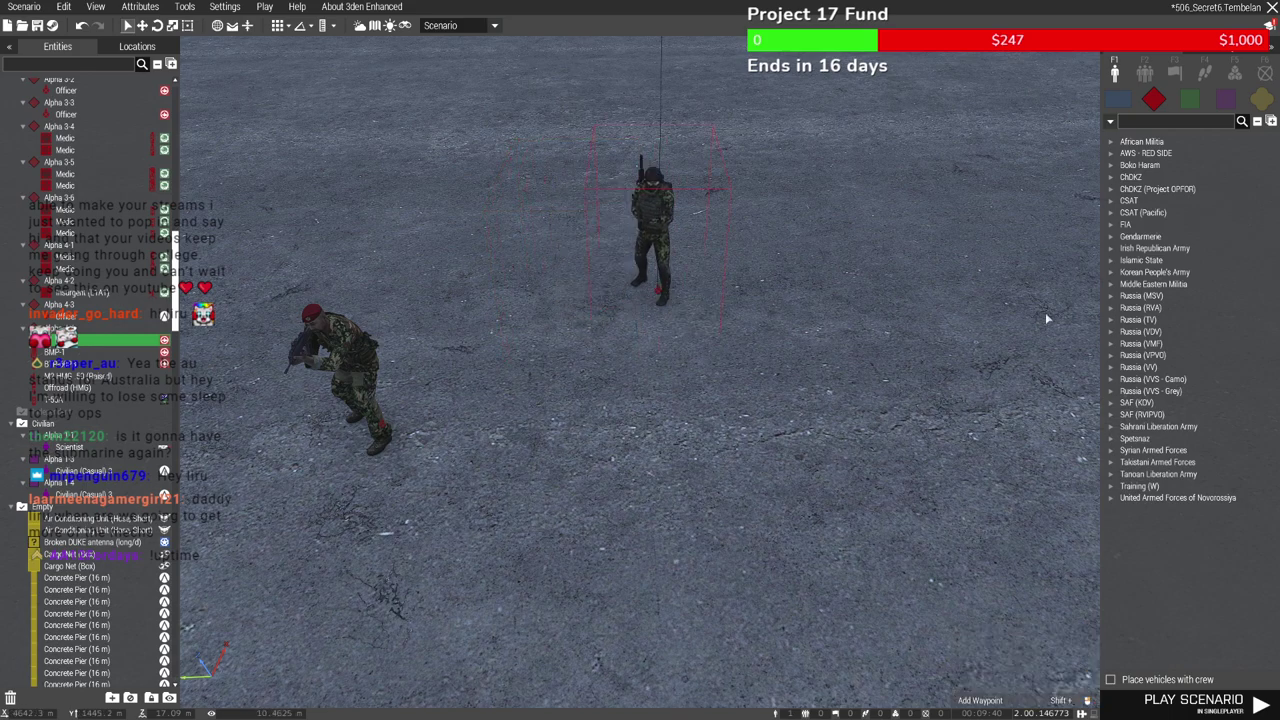
text(v)
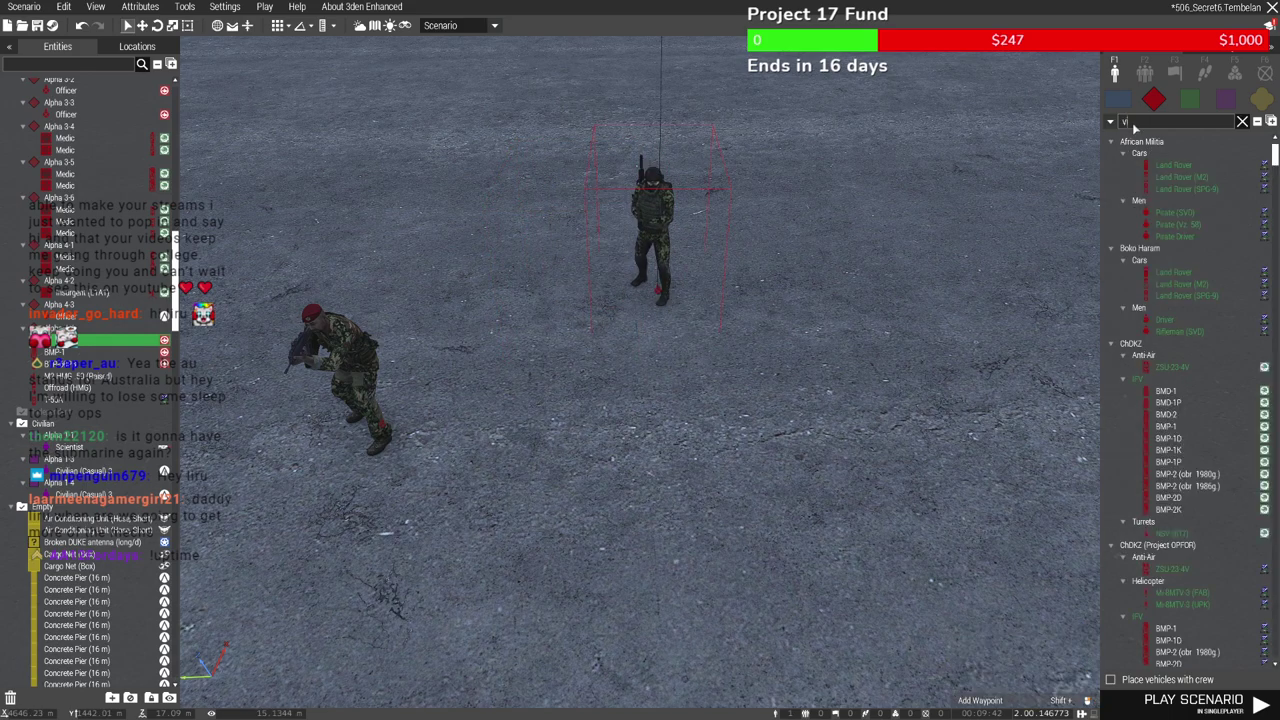
text(iper)
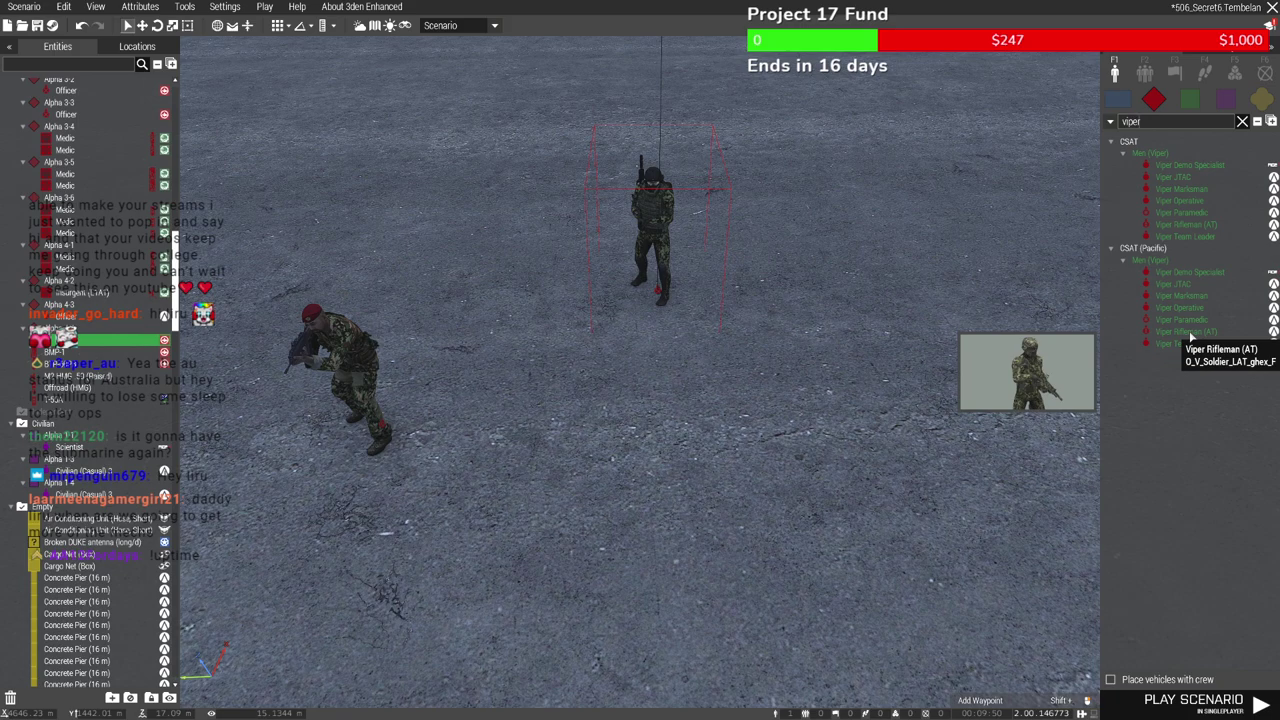
Open the copied masked Officer's loadout and check which vest he wears
right_click(657, 289)
mouse_move(811, 555)
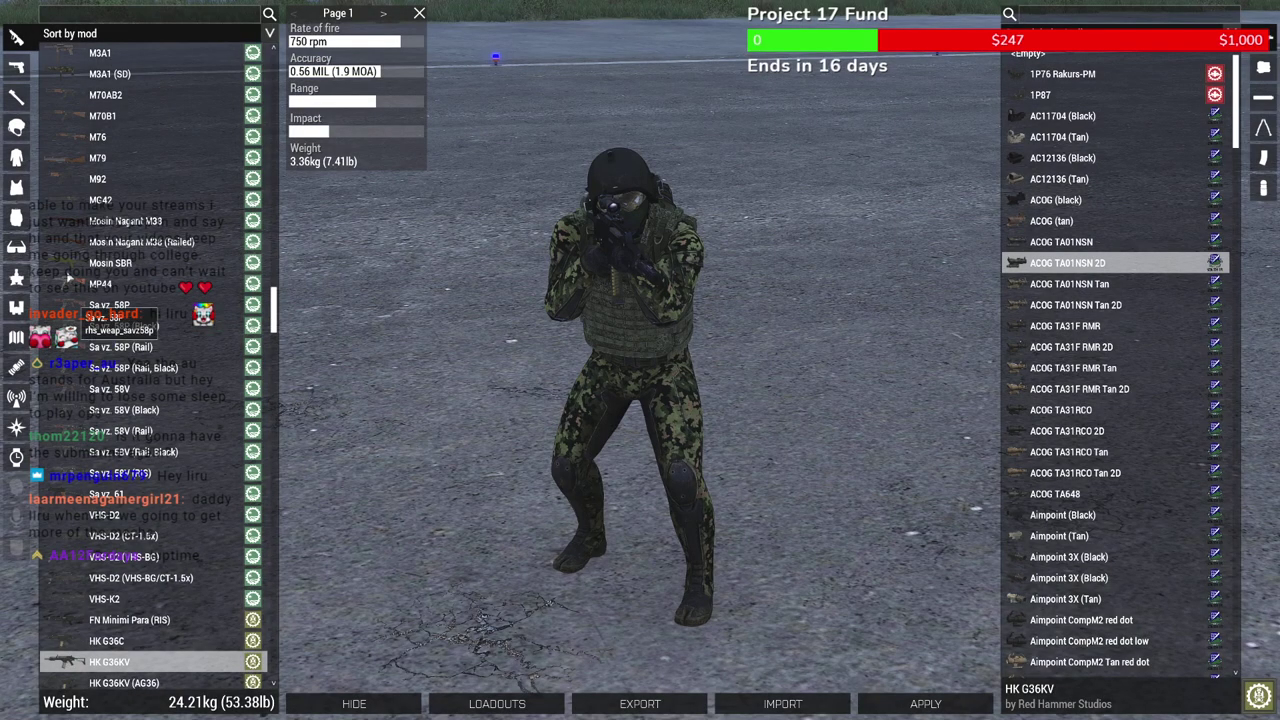
click(16, 158)
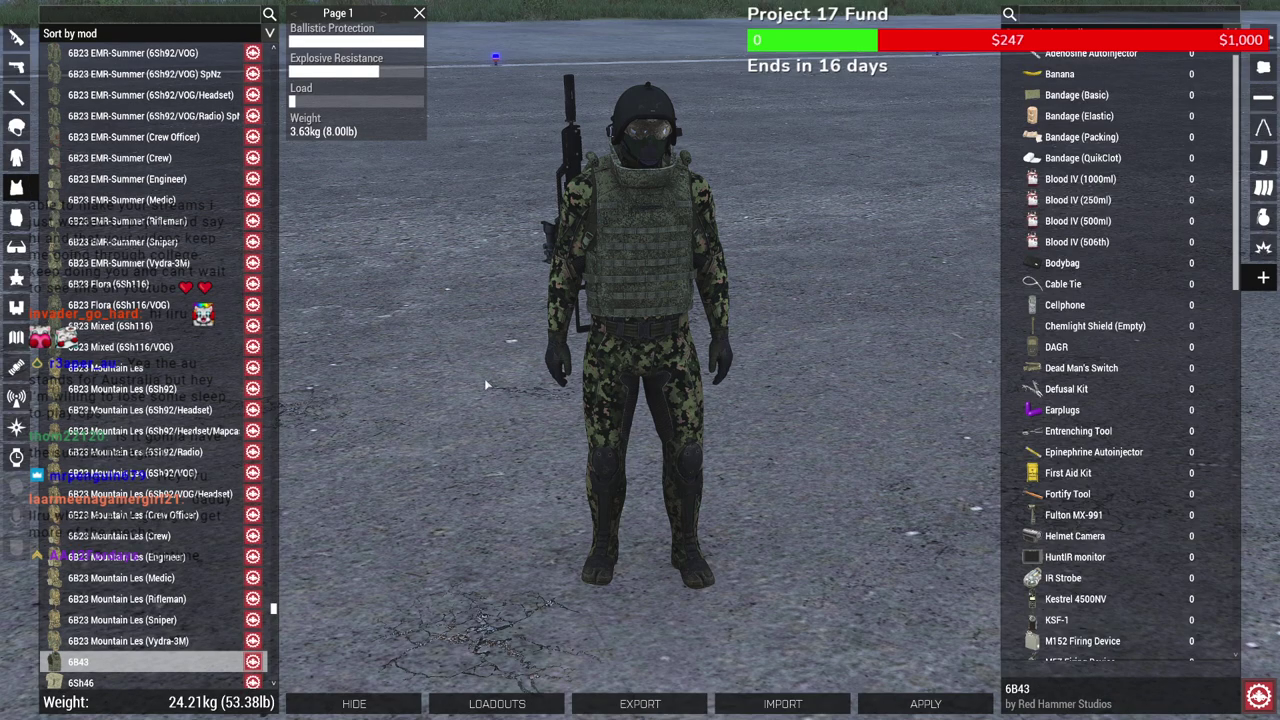
mouse_move(486, 384)
right_down()
mouse_move(539, 382)
mouse_move(482, 402)
right_up()
key(Escape)
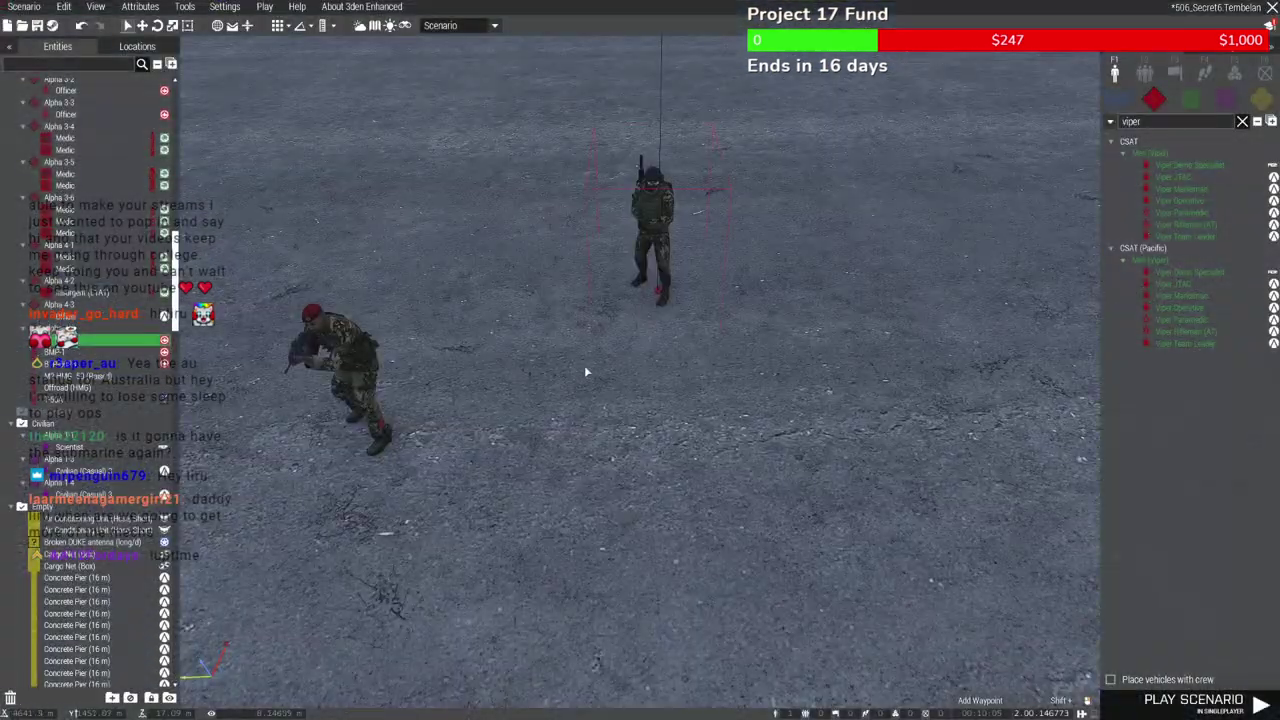
Delete the masked Officer copy and place a CSAT (Pacific) Viper Operative beside the red-bereted Officer
key(Delete)
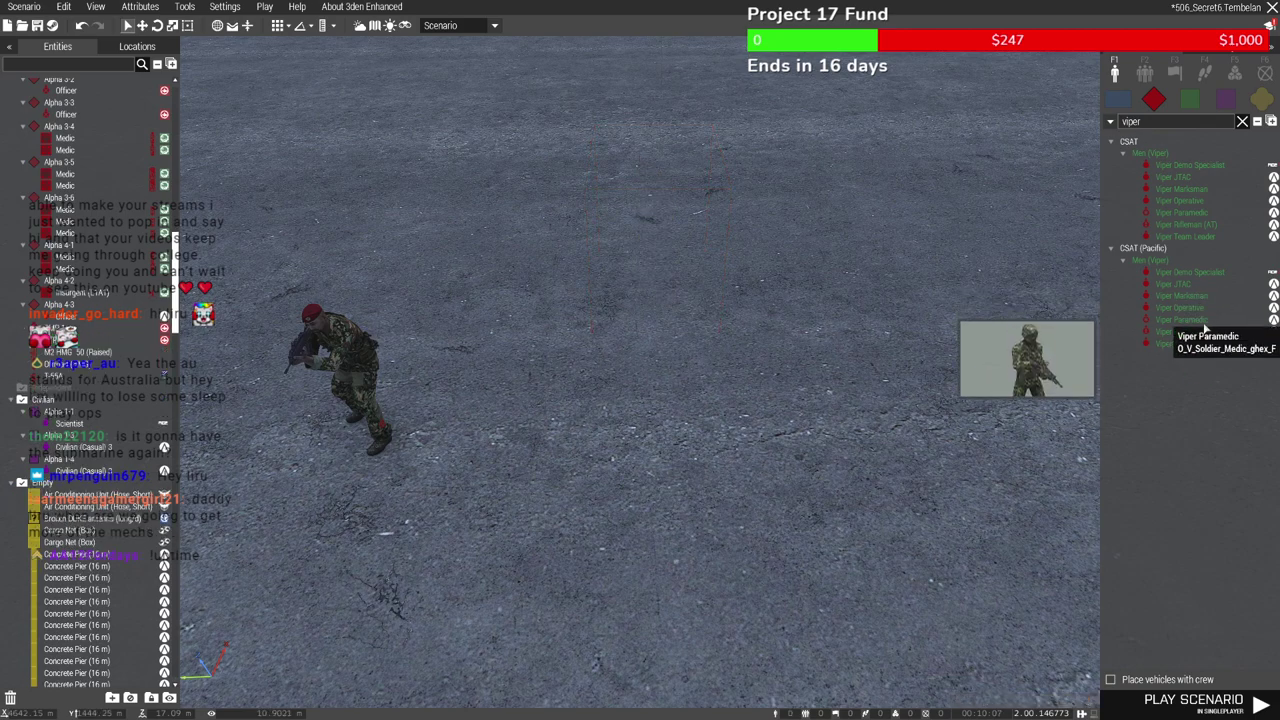
click(1201, 318)
click(622, 293)
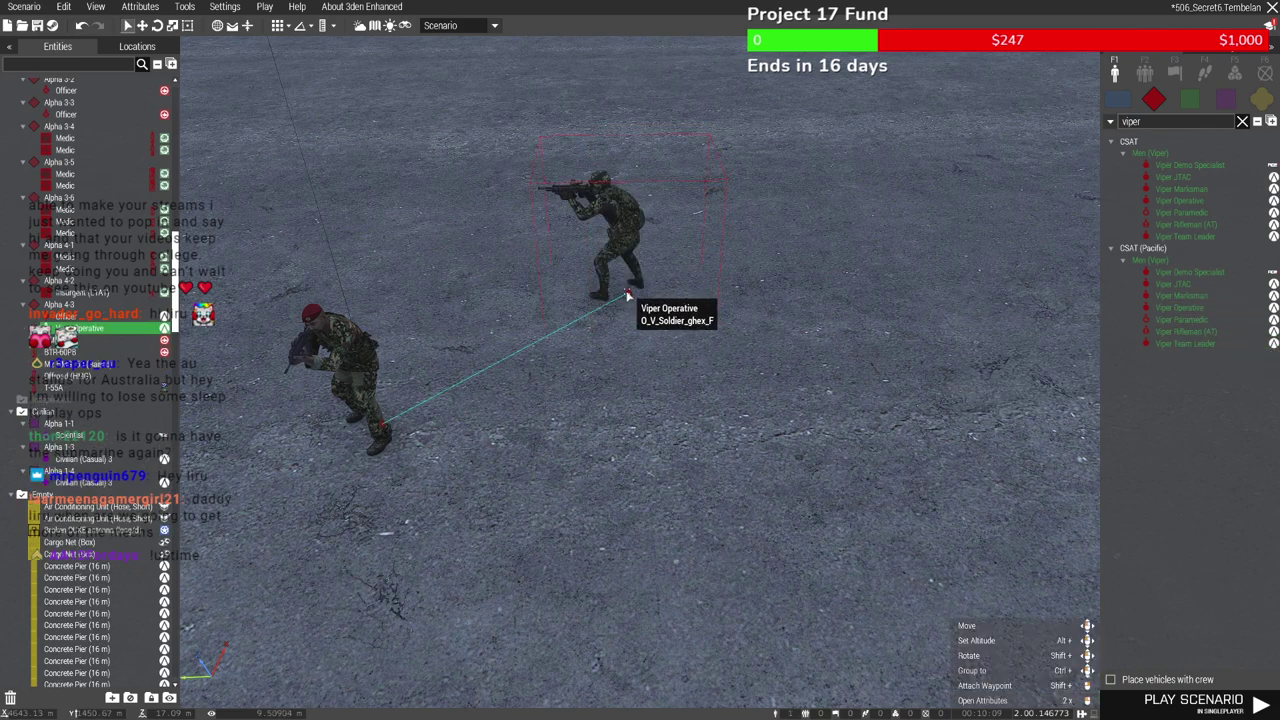
Open the Viper Operative's loadout in ACE Arsenal, search the vests for "6B43" and equip the 6B43
right_click(629, 291)
mouse_move(698, 553)
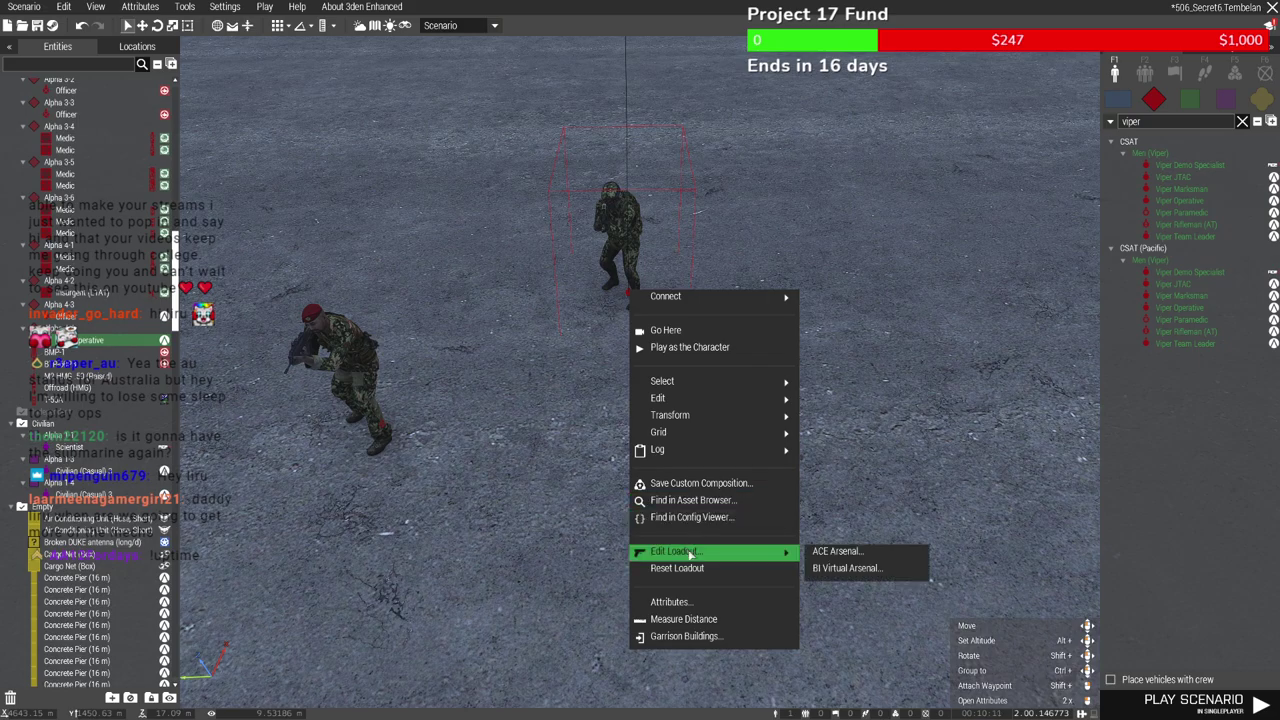
click(838, 551)
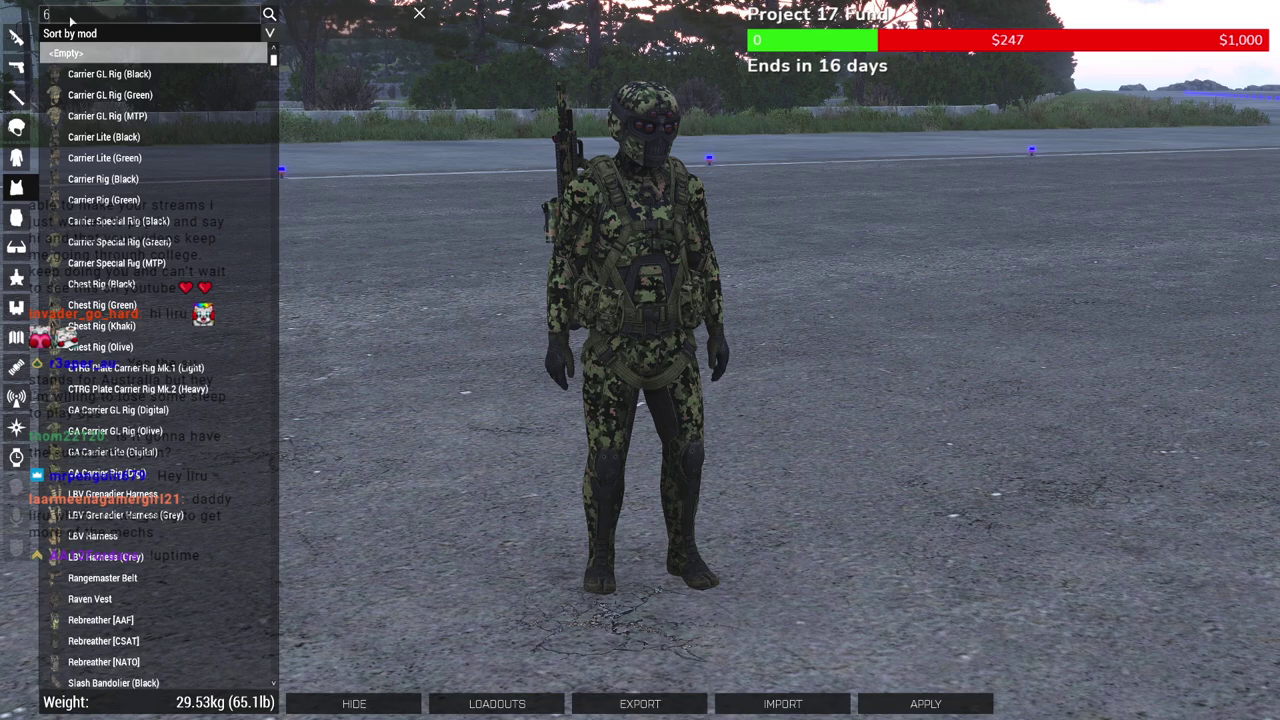
key(Return)
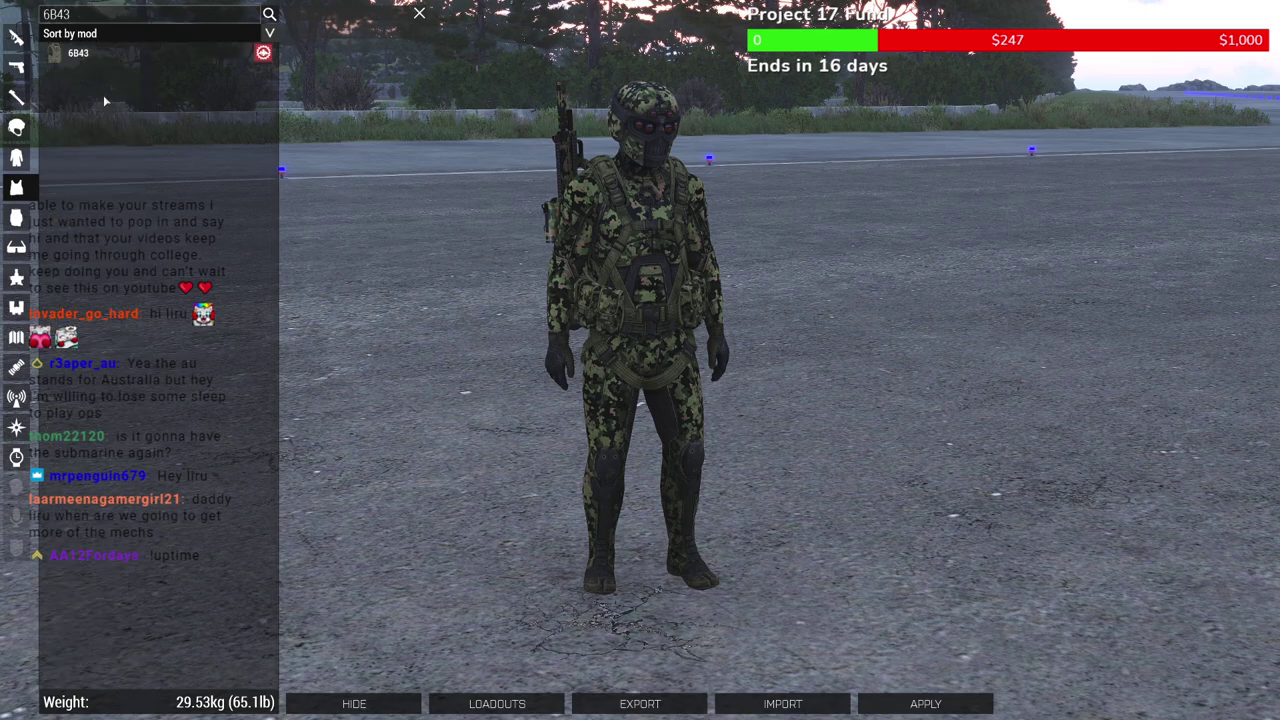
click(90, 58)
drag(660, 487, 660, 302)
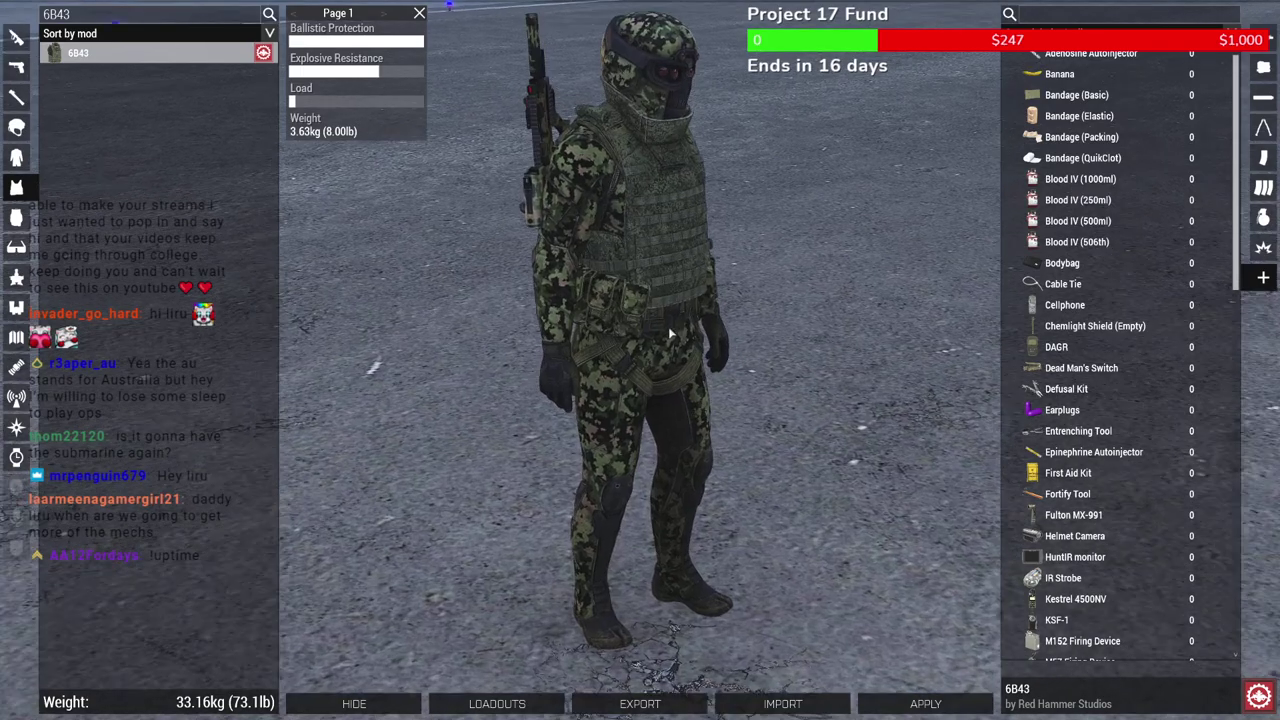
drag(675, 345, 670, 307)
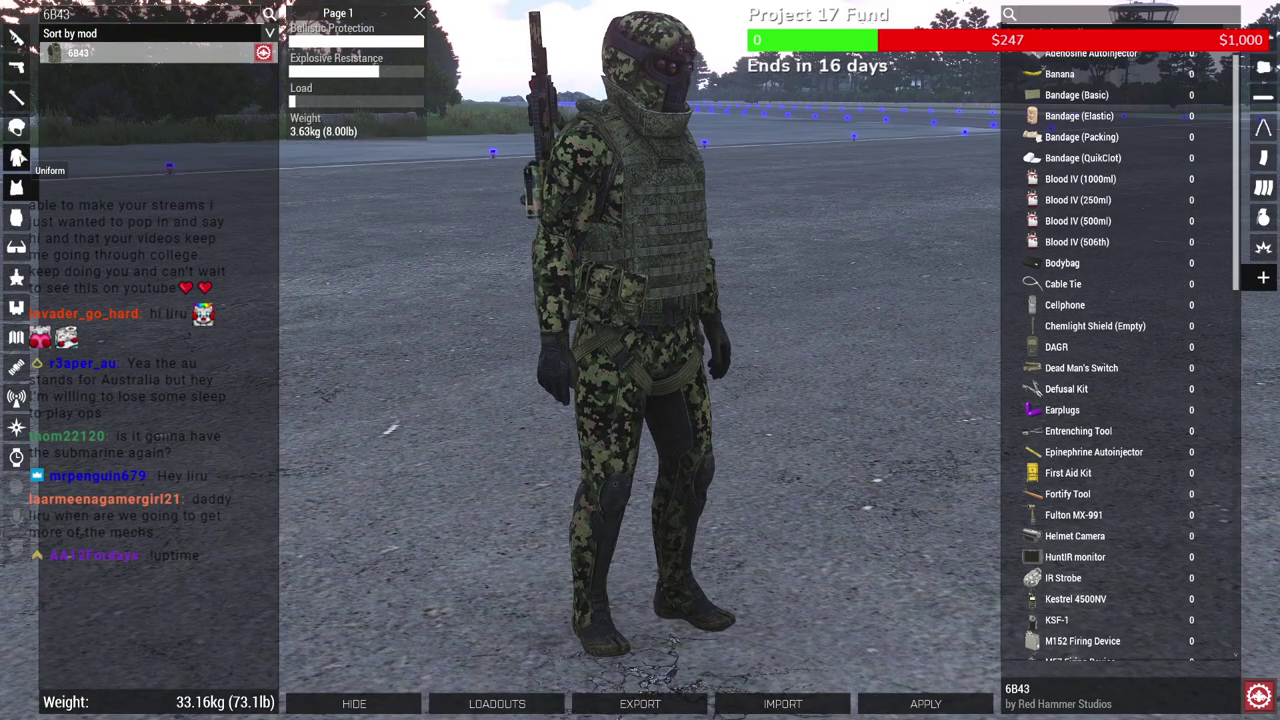
Review the Viper Operative's uniform, leave the arsenal and move him level with the red-bereted Officer
click(17, 157)
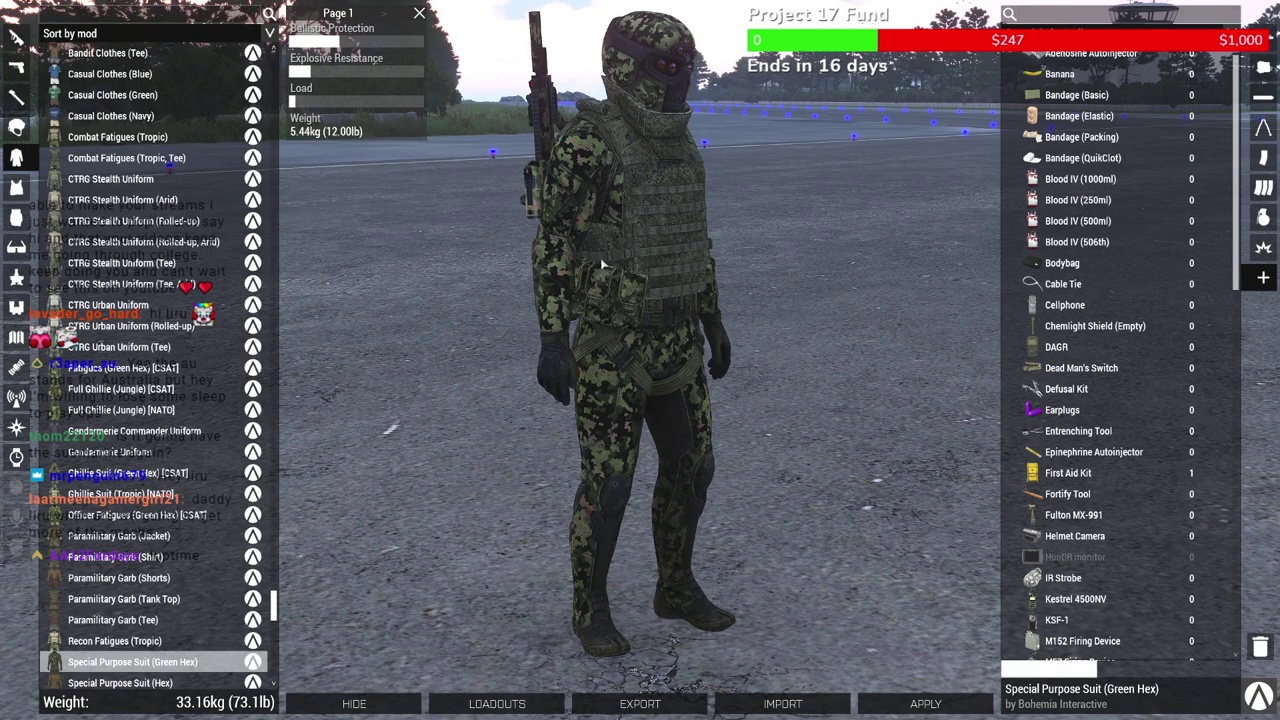
right_drag(430, 235, 686, 319)
drag(686, 318, 797, 351)
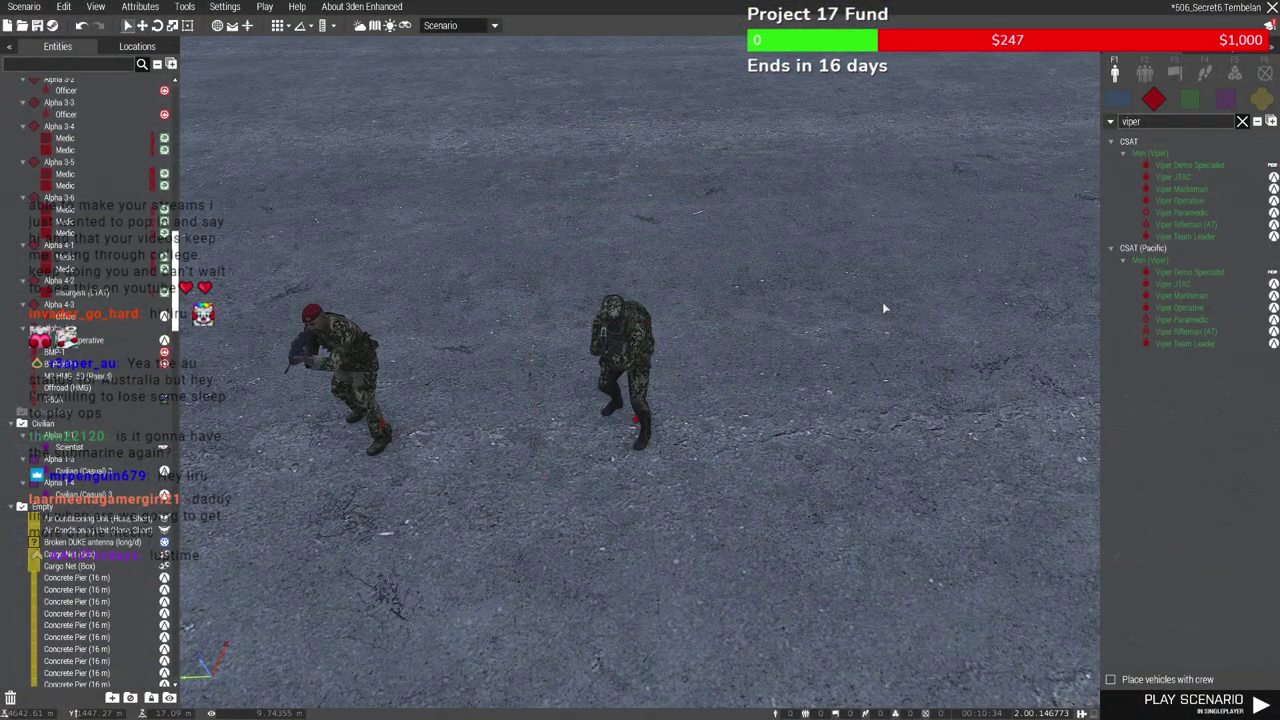
Clear the "viper" asset filter and survey the OPFOR troops on the runway and the island's coast, settlements and roads
key(d)
right_drag(829, 323, 538, 380)
key(d)
key(s)
key(w)
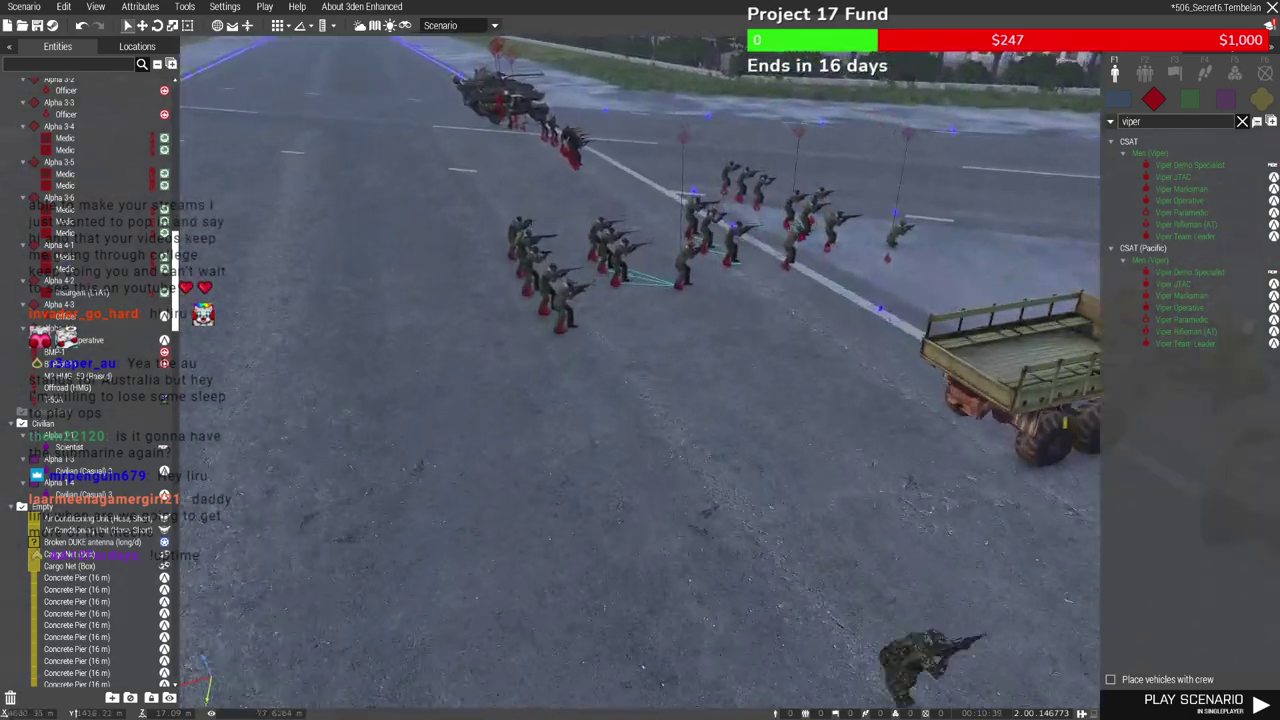
right_drag(829, 438, 1025, 425)
key(shift+w)
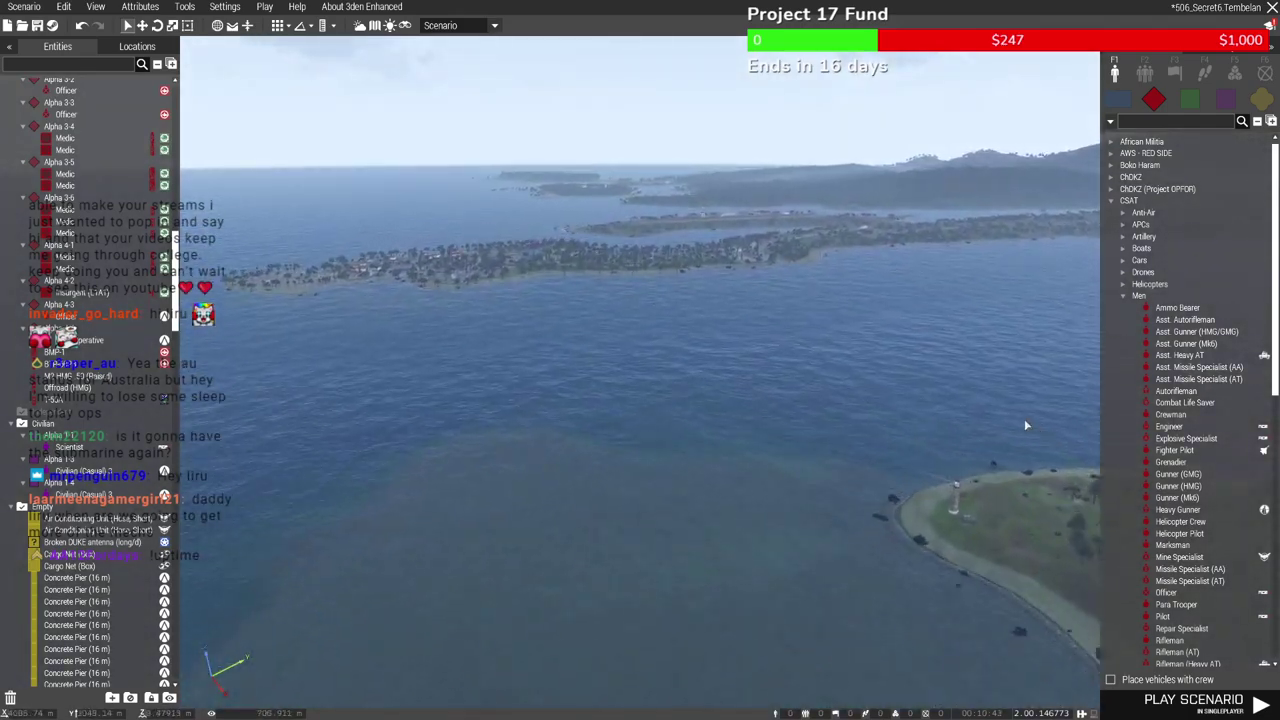
key(w)
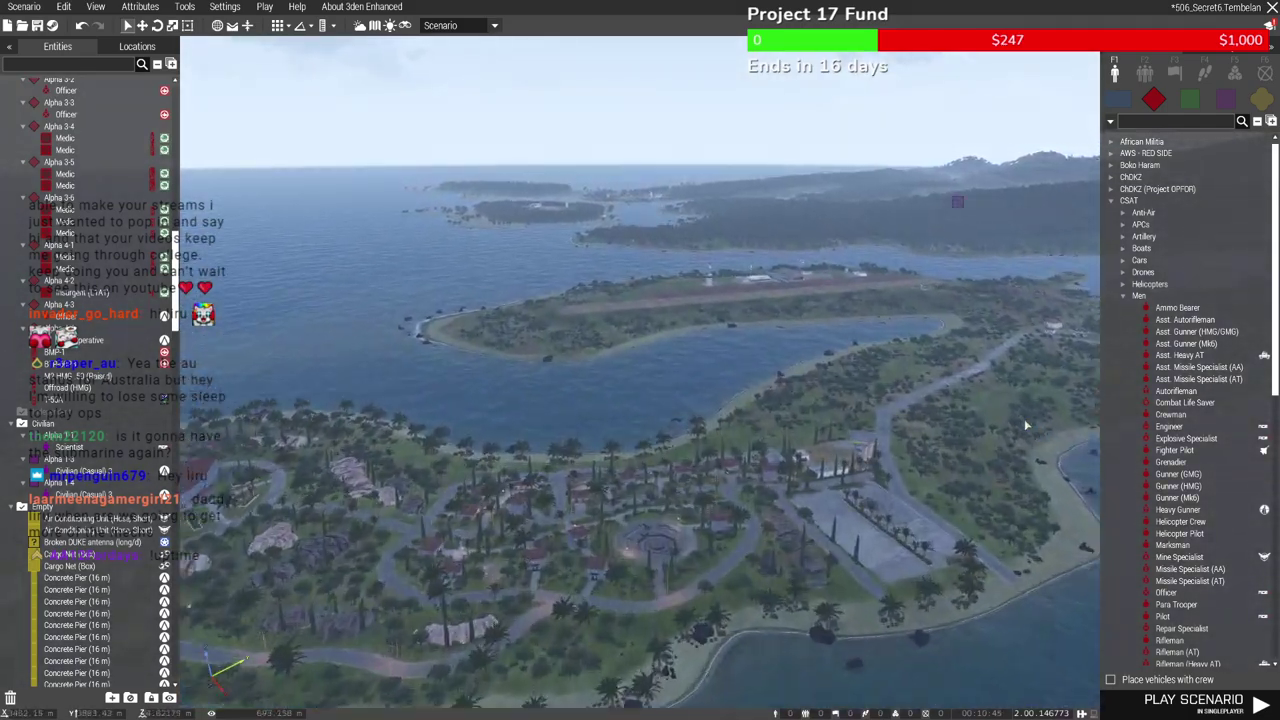
key(w)
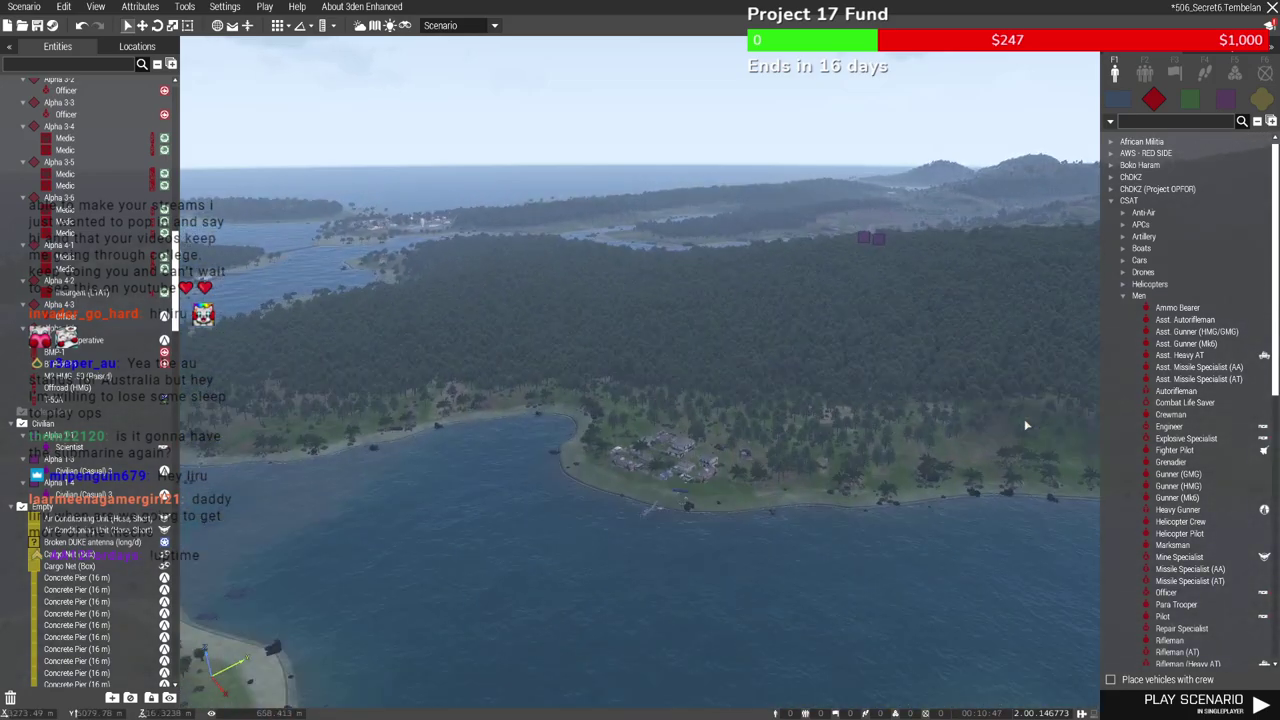
key(w)
key(w)
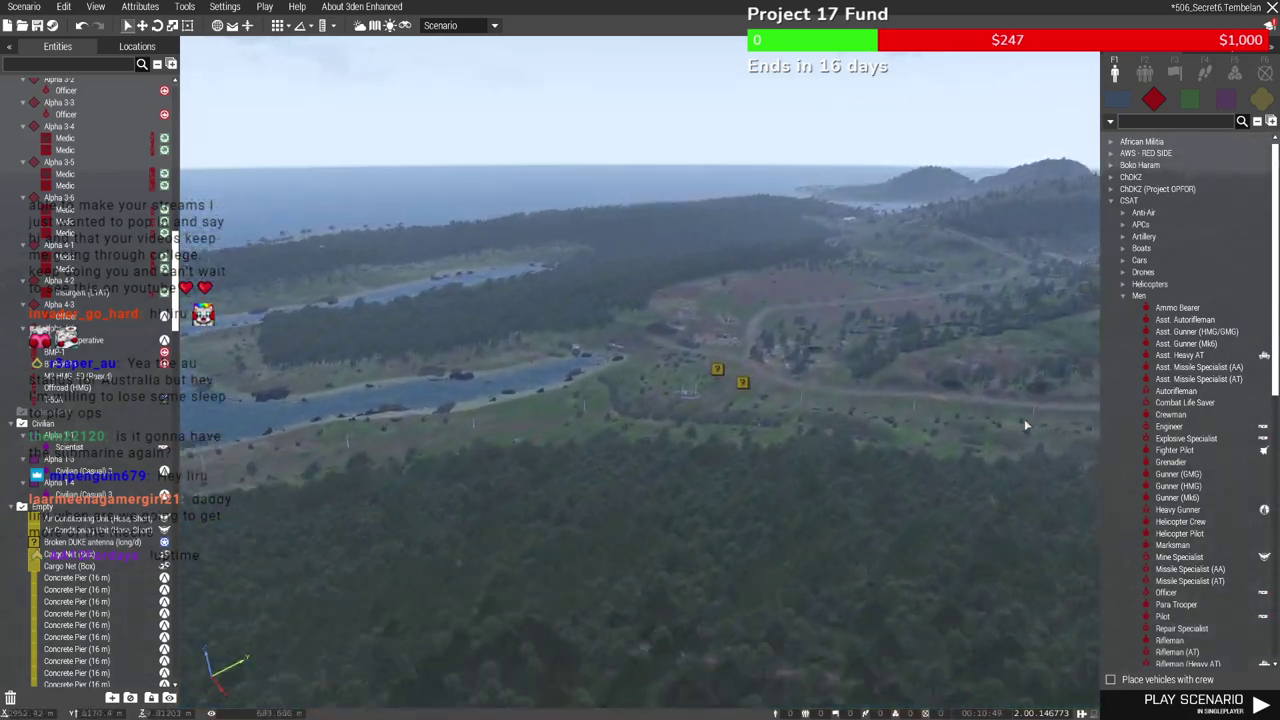
key(w)
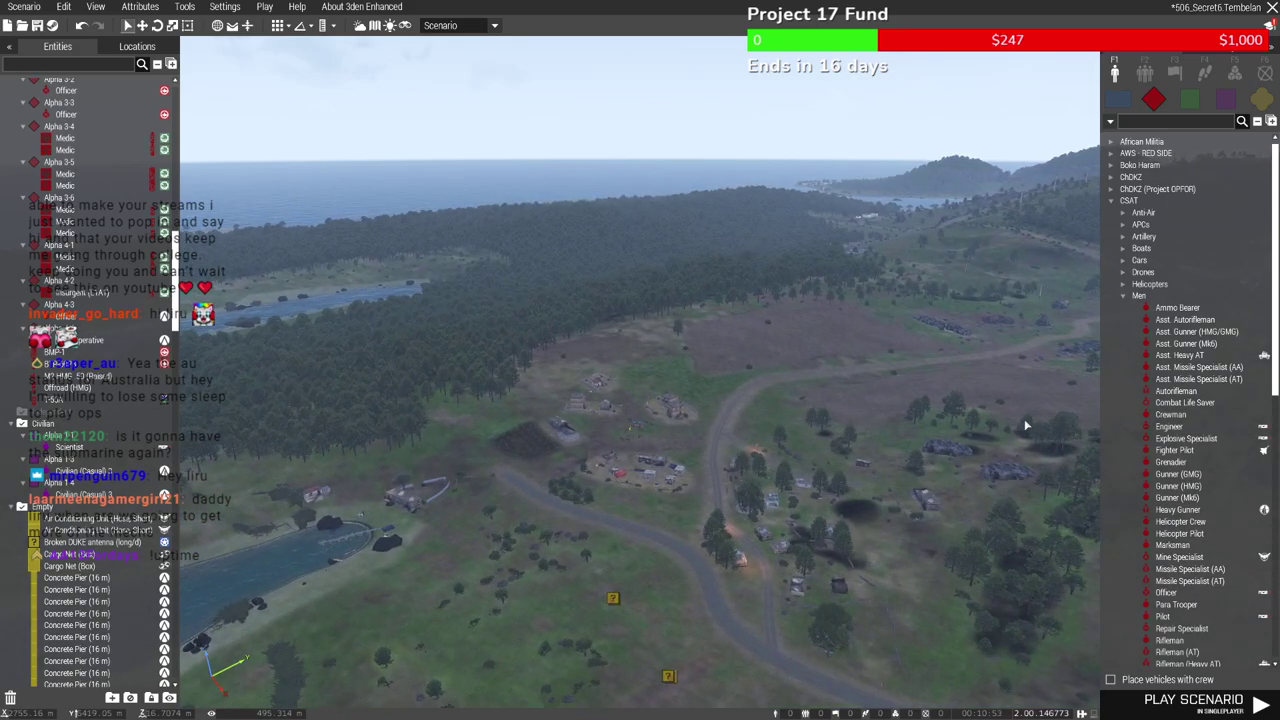
key(s)
key(d)
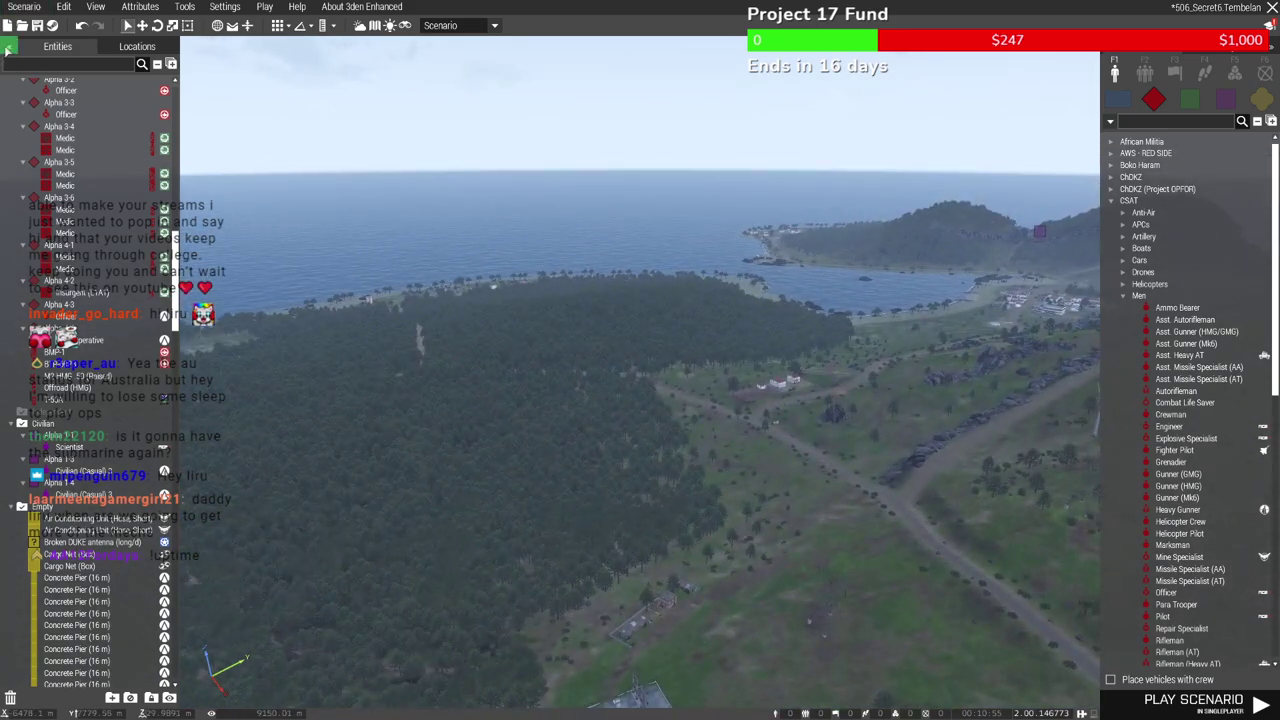
Hide the entity list and look over the fenced military substation on the hilltop
click(9, 46)
right_drag(220, 170, 406, 289)
key(w)
key(w)
key(d)
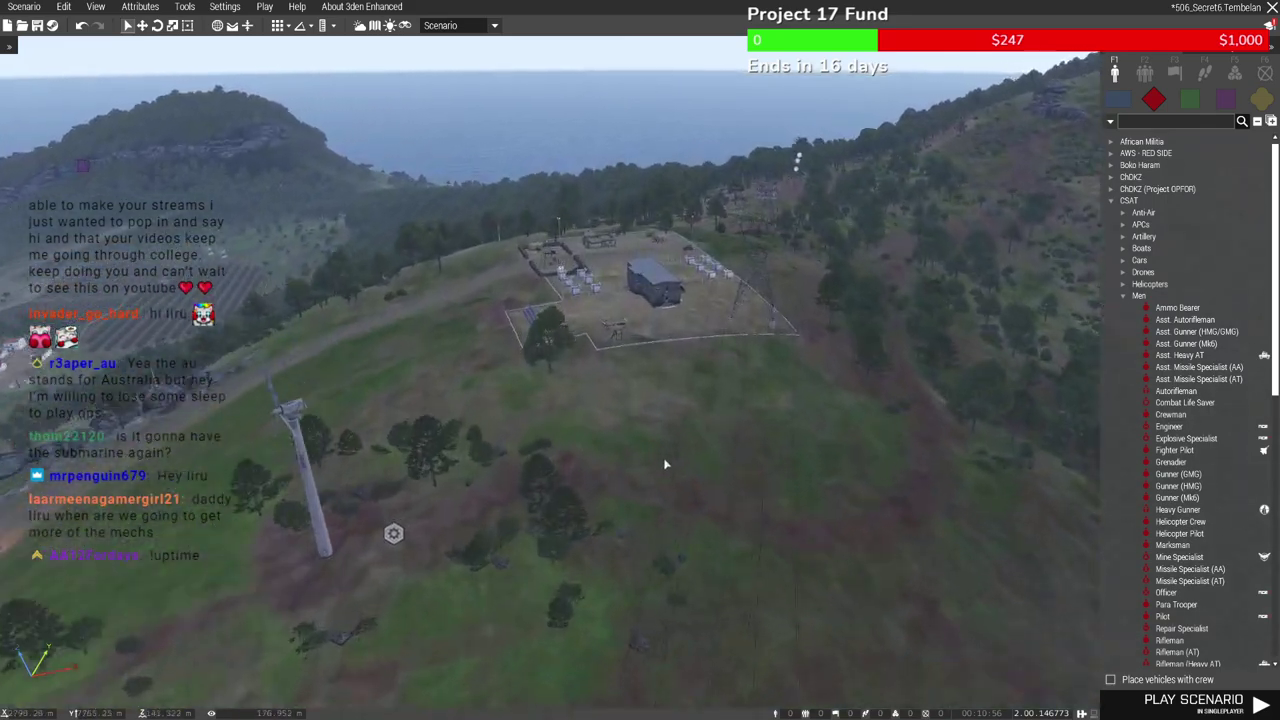
Go to the base on the small southwestern island and inspect the briefing room with its Slideshow module
key(m)
scroll(632, 469, down, 5)
scroll(810, 382, up, 5)
key(m)
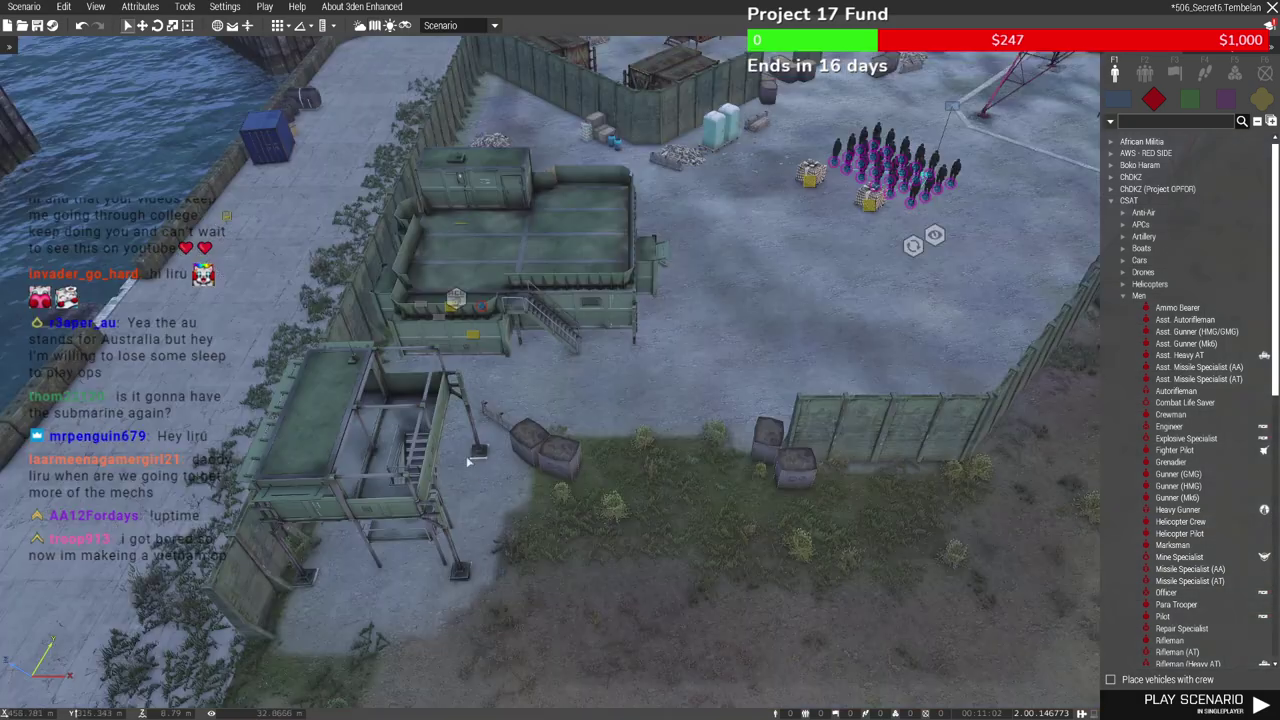
scroll(551, 437, up, 5)
right_drag(551, 437, 602, 427)
key(s)
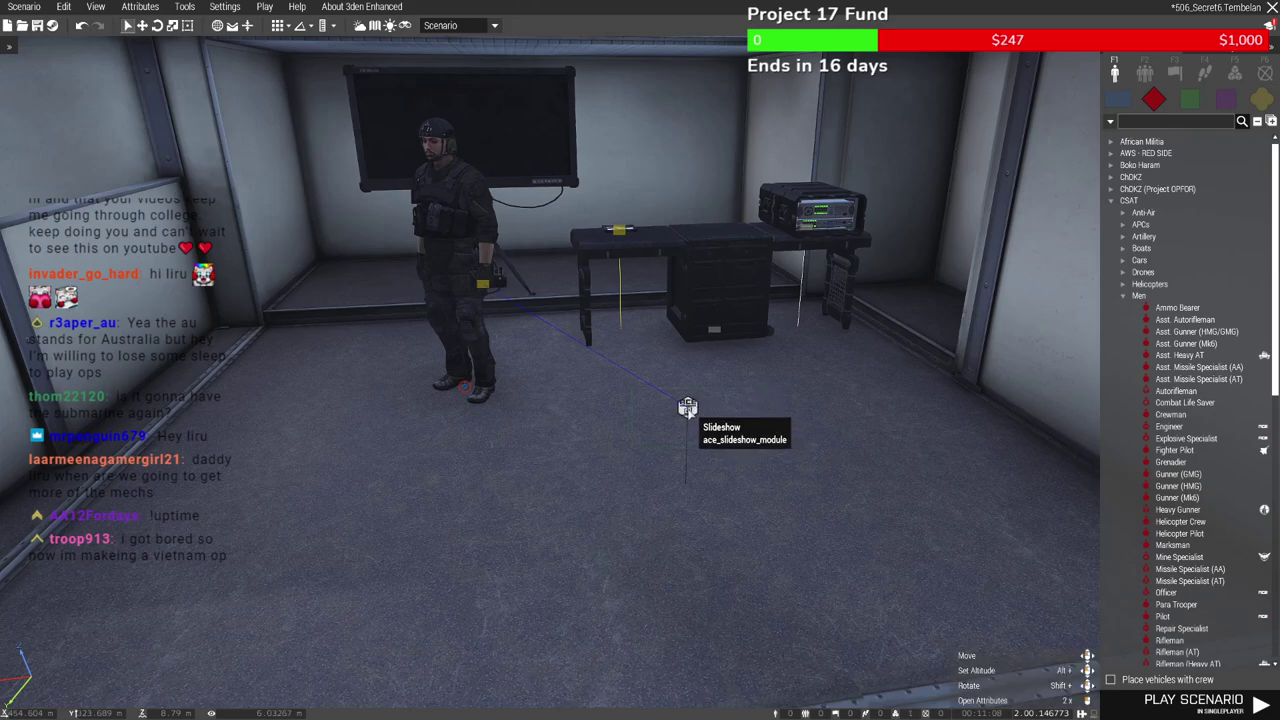
scroll(654, 391, down, 2)
right_drag(654, 391, 516, 411)
key(w)
key(m)
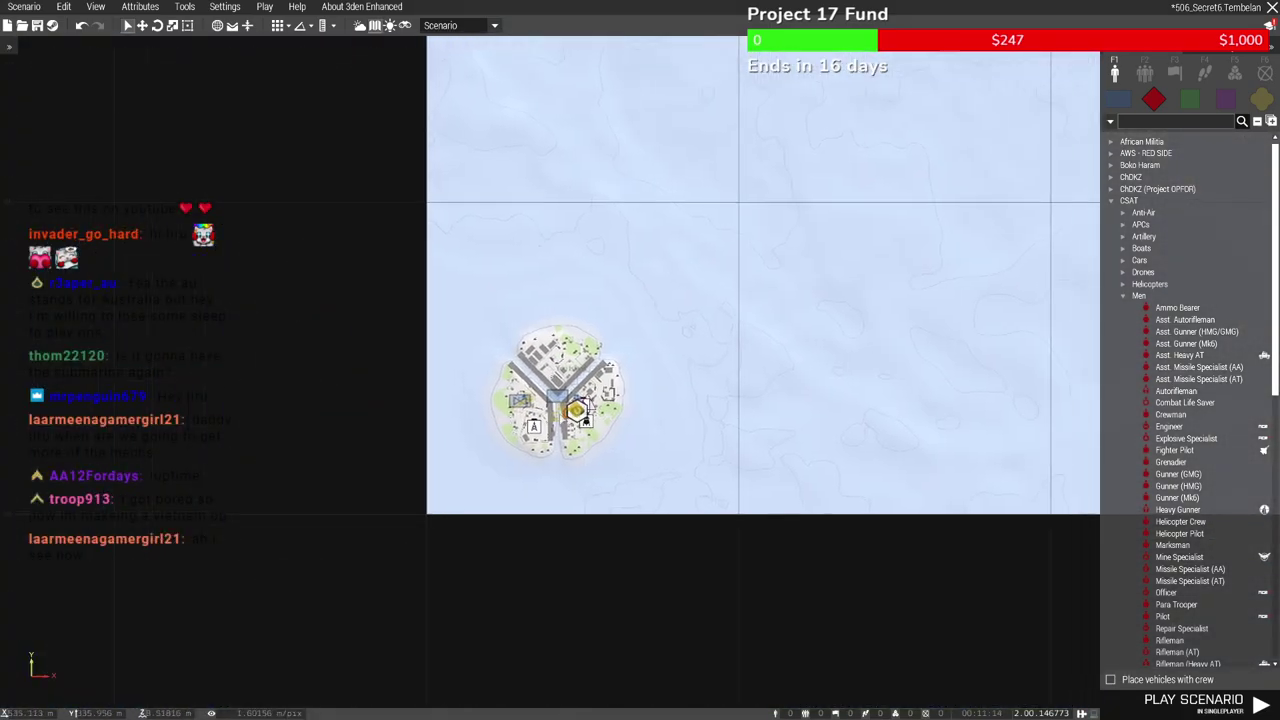
Return to the OPFOR vehicles lined up on the military airbase runway and copy the T-55A tank
right_drag(848, 310, 762, 391)
scroll(760, 390, up, 4)
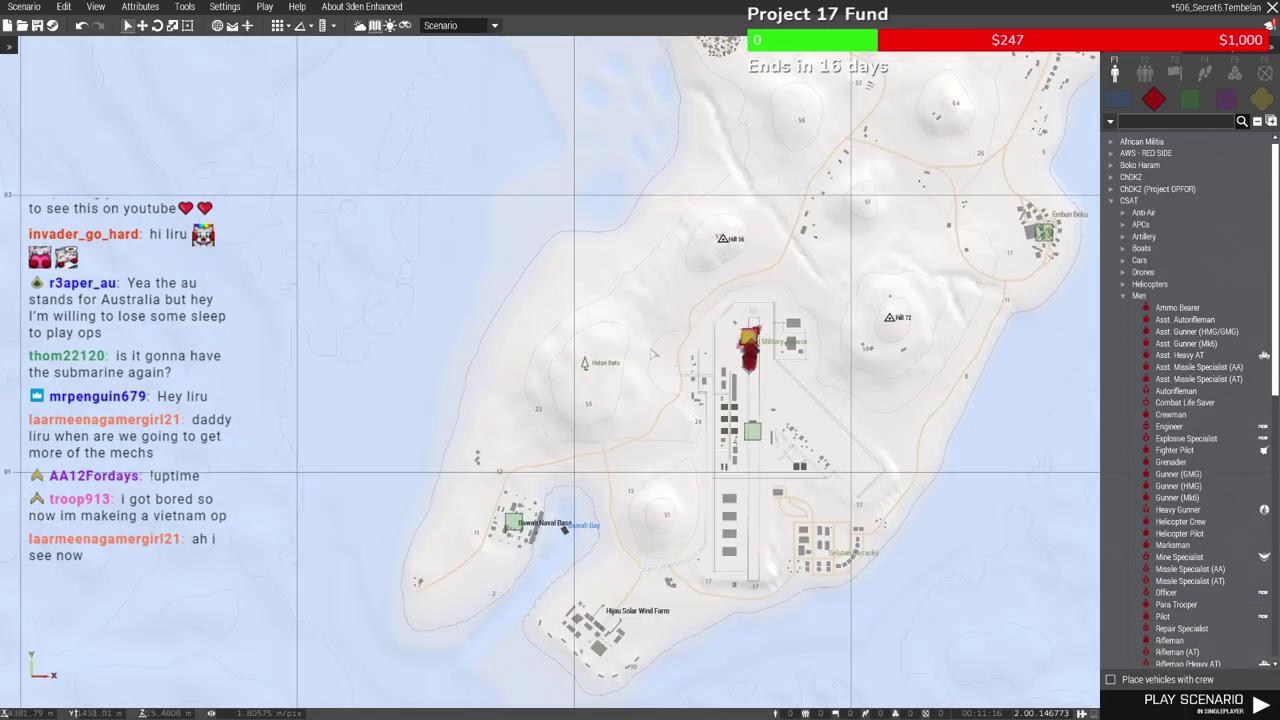
scroll(655, 358, down, 3)
right_drag(655, 358, 774, 483)
scroll(774, 483, down, 1)
right_drag(608, 367, 615, 508)
scroll(716, 301, down, 4)
right_drag(822, 577, 750, 517)
scroll(750, 517, up, 7)
scroll(743, 563, up, 3)
key(m)
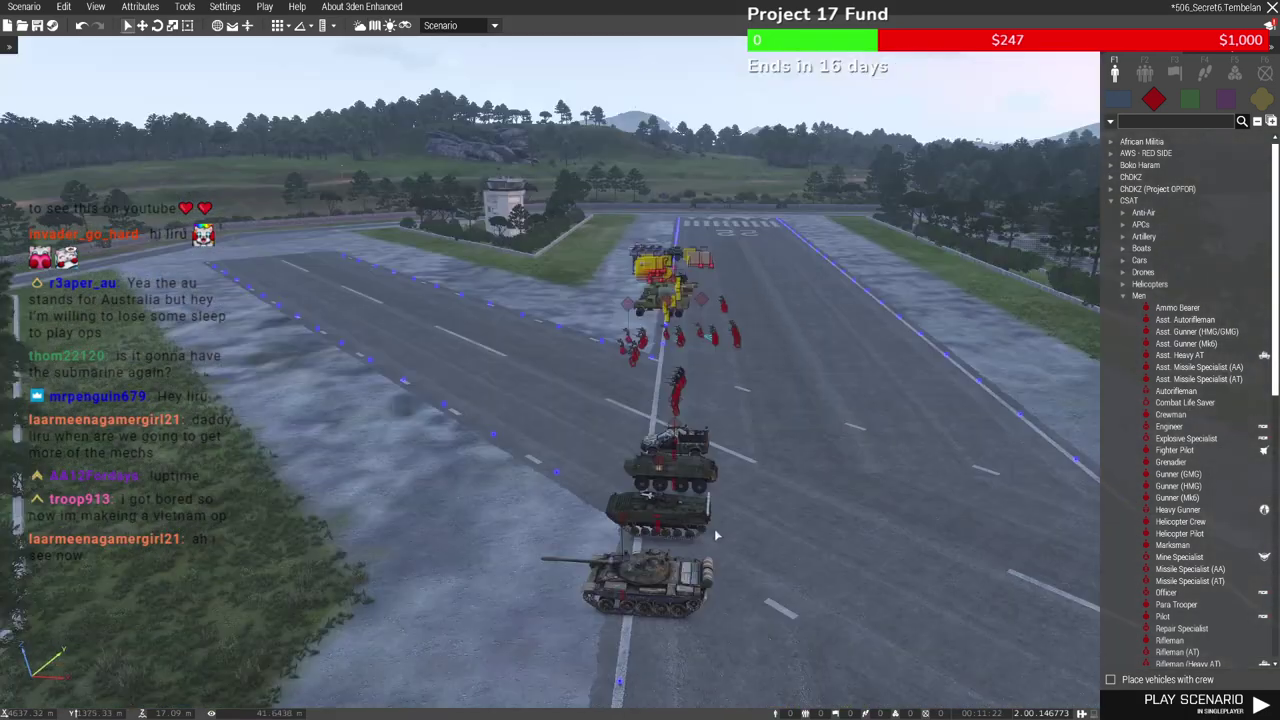
right_drag(743, 563, 748, 571)
key(w)
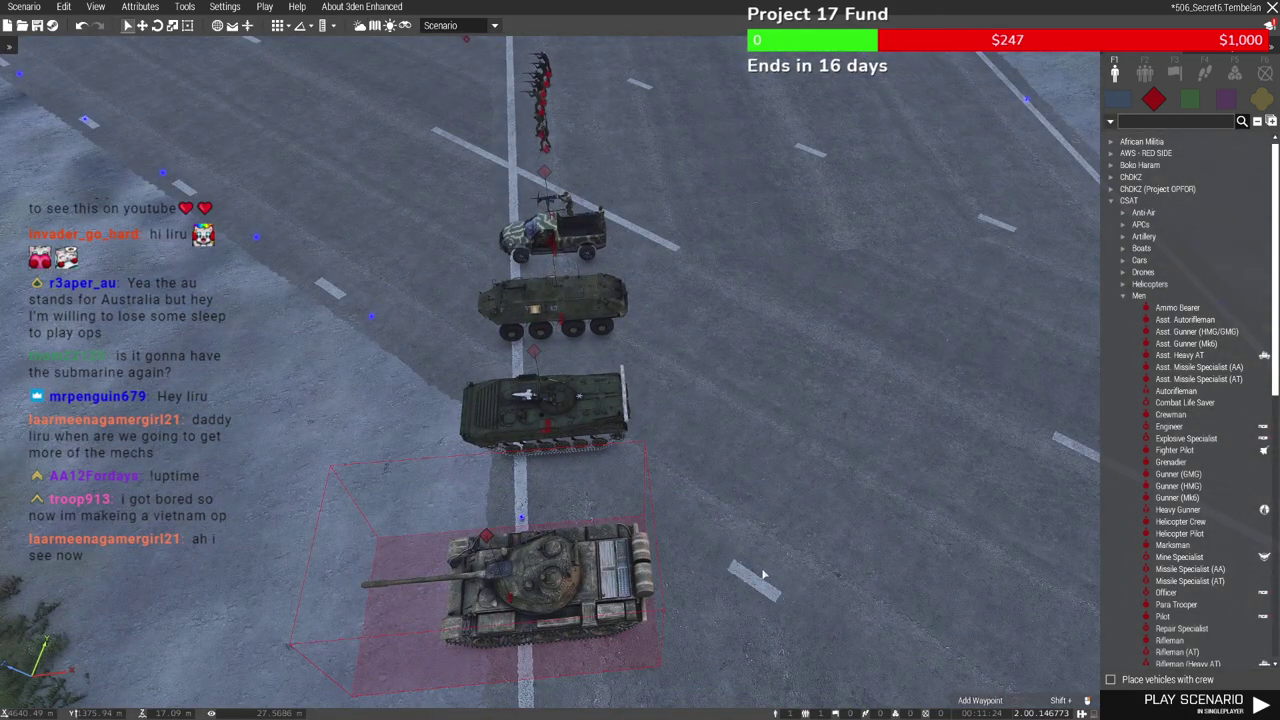
Place a copy of the T-55A on the dirt road inside the hilltop military substation, facing the gap in the barriers
key(m)
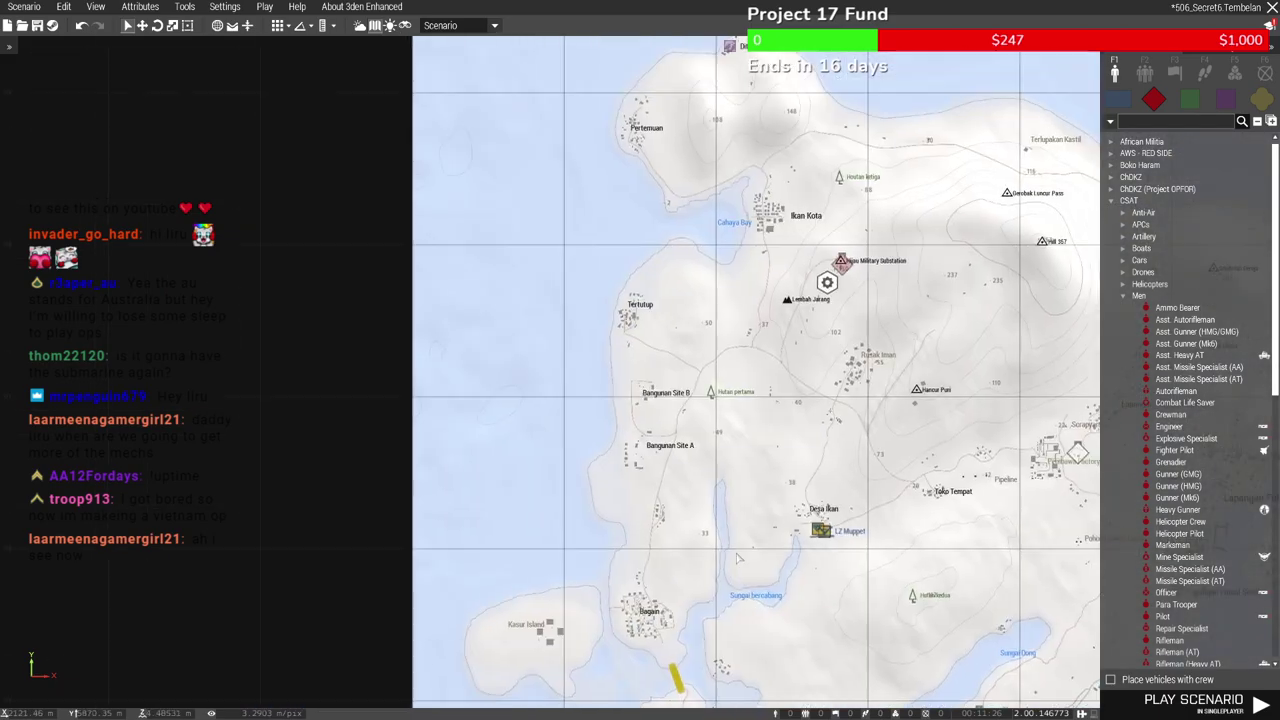
key(m)
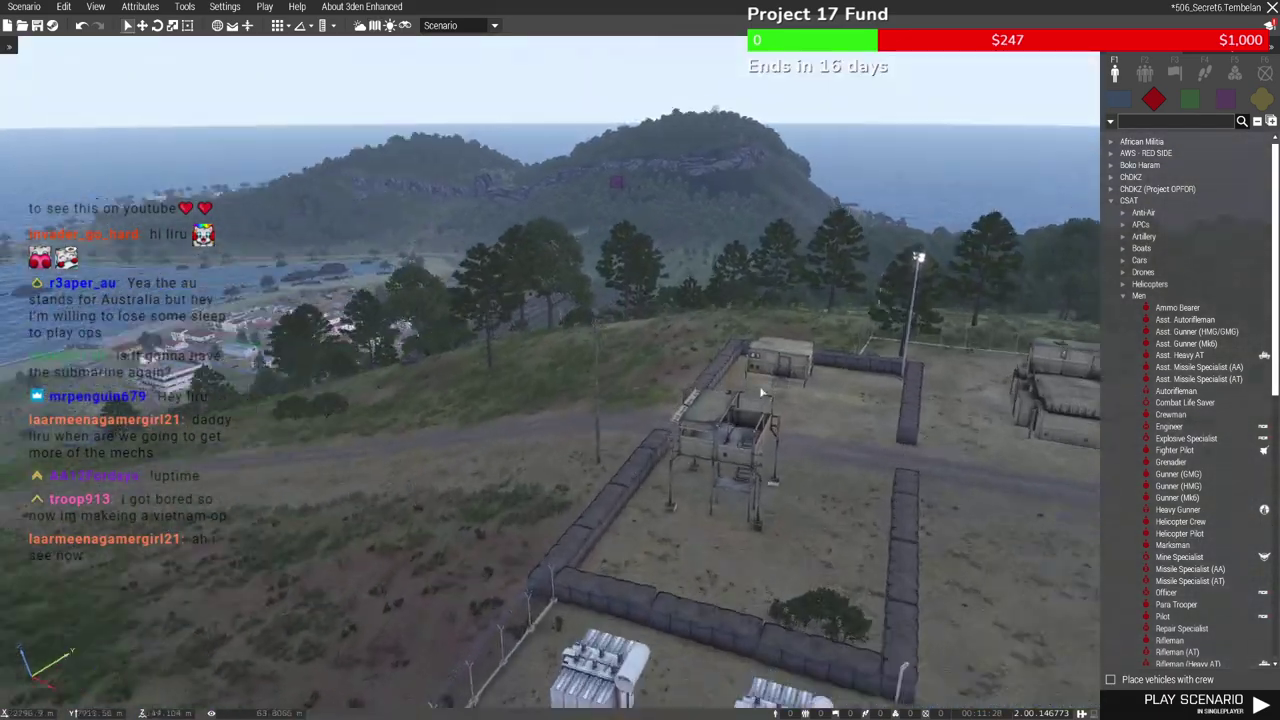
key(w)
right_drag(757, 391, 658, 578)
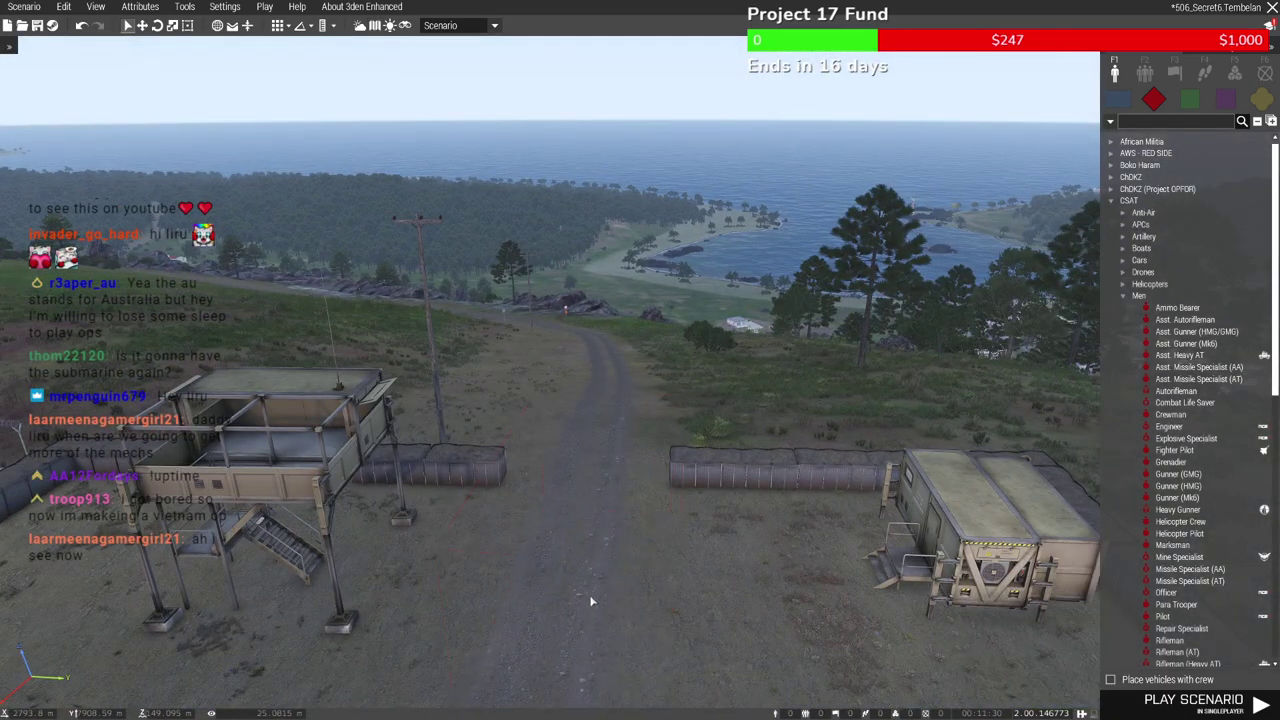
key(s)
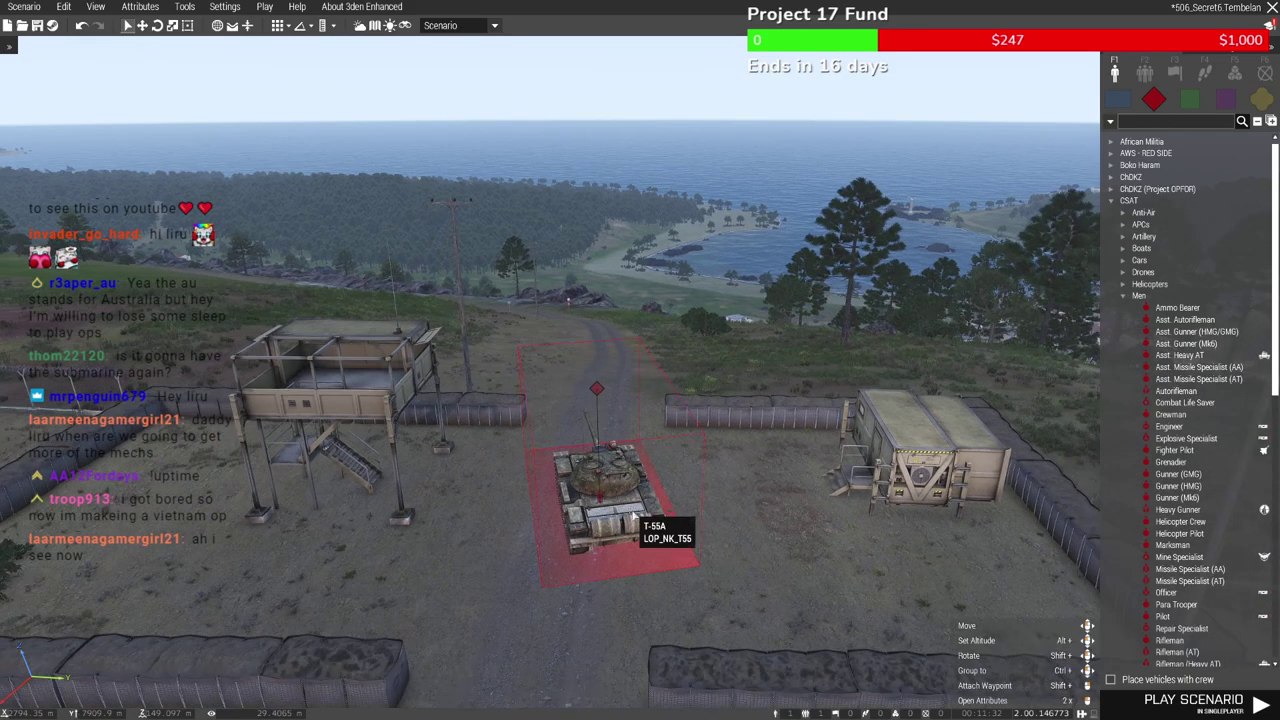
key(m)
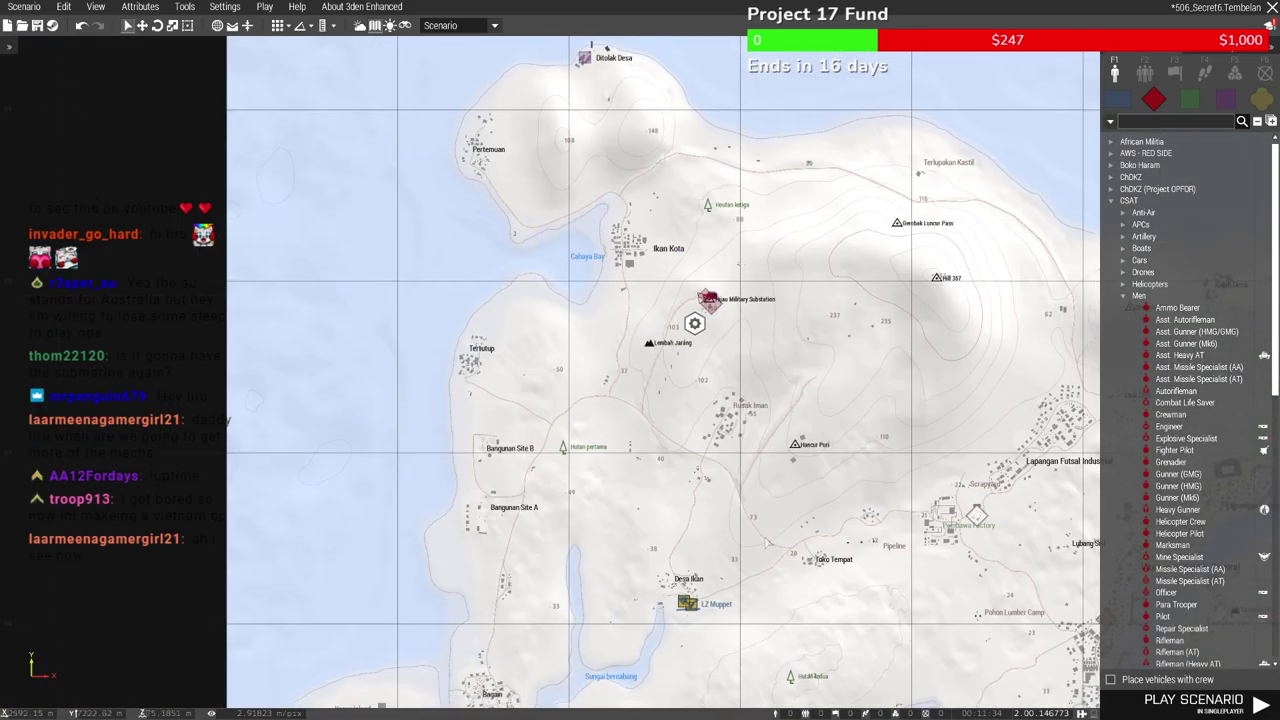
Copy the BMP-1 from the airbase runway and place it beside the small fenced building near the shore at Ditolak Desa
key(m)
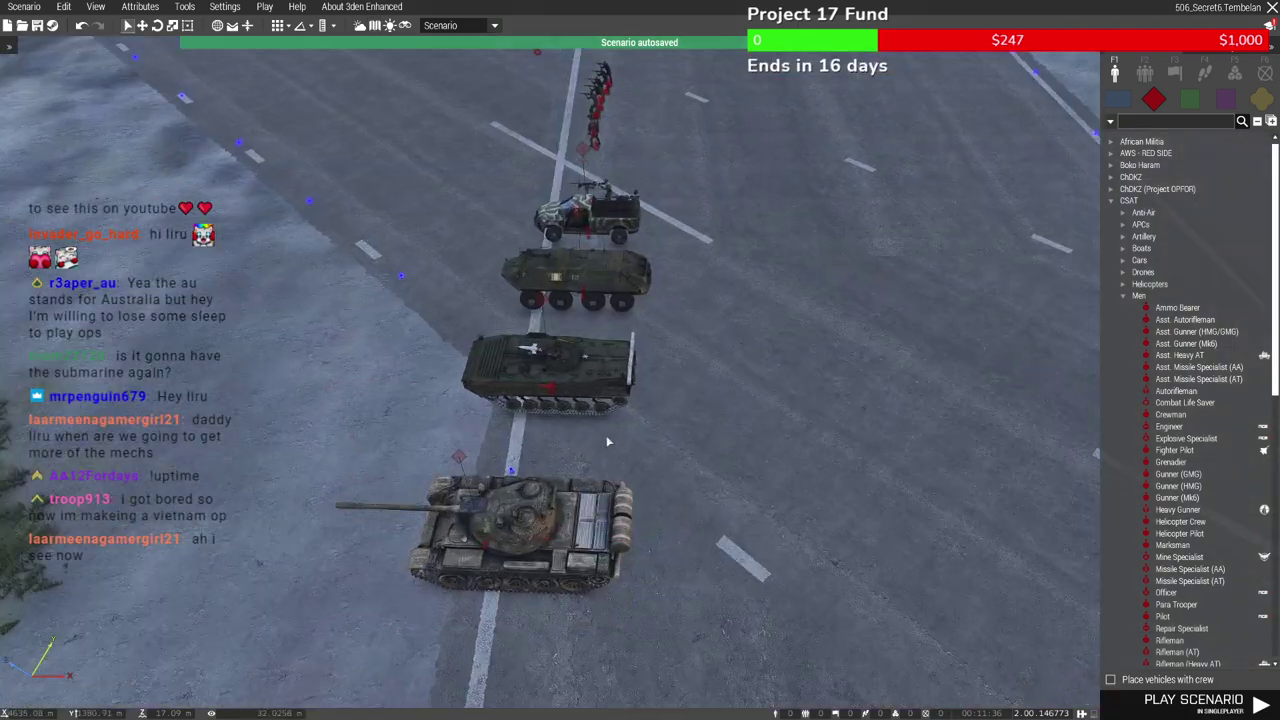
right_drag(607, 441, 520, 466)
key(d)
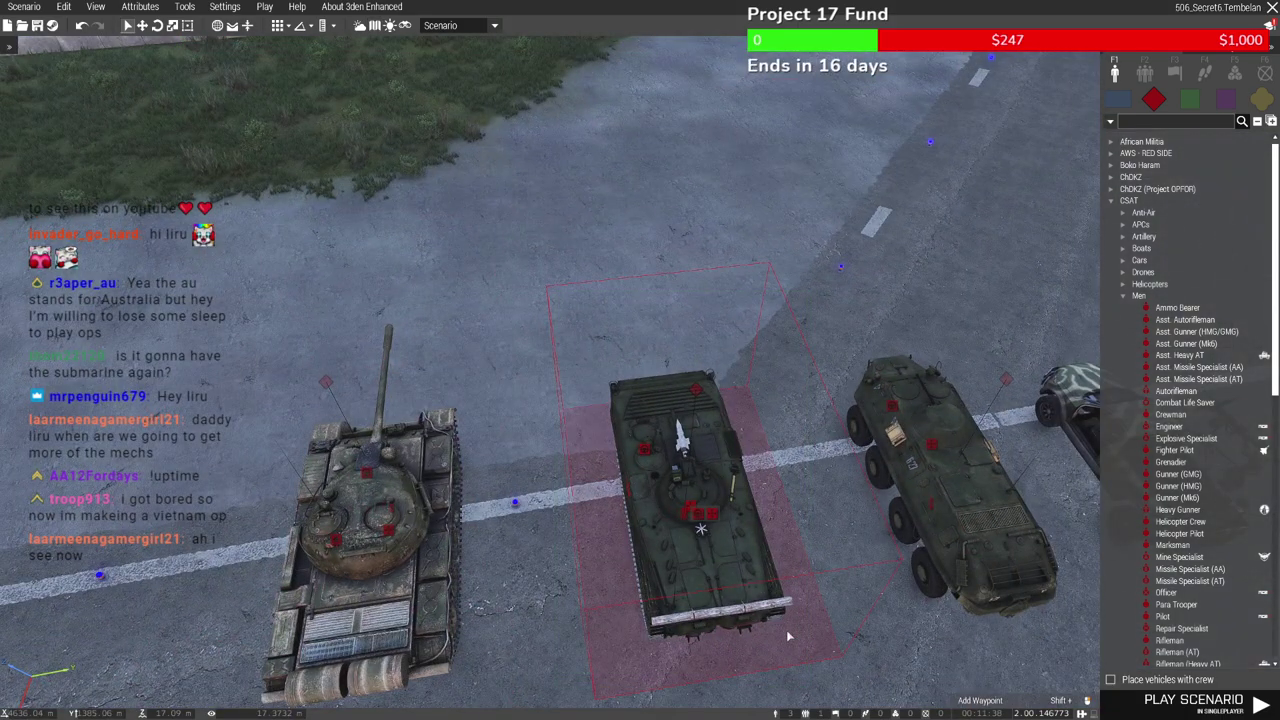
key(m)
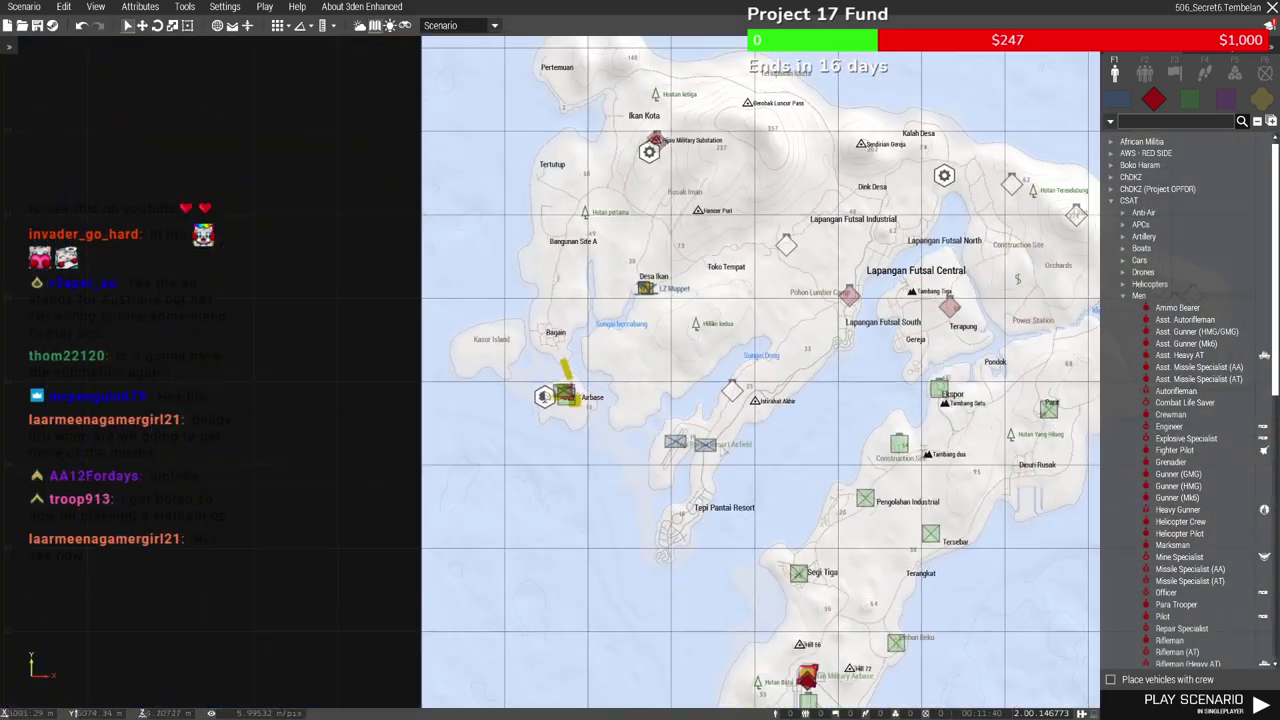
key(m)
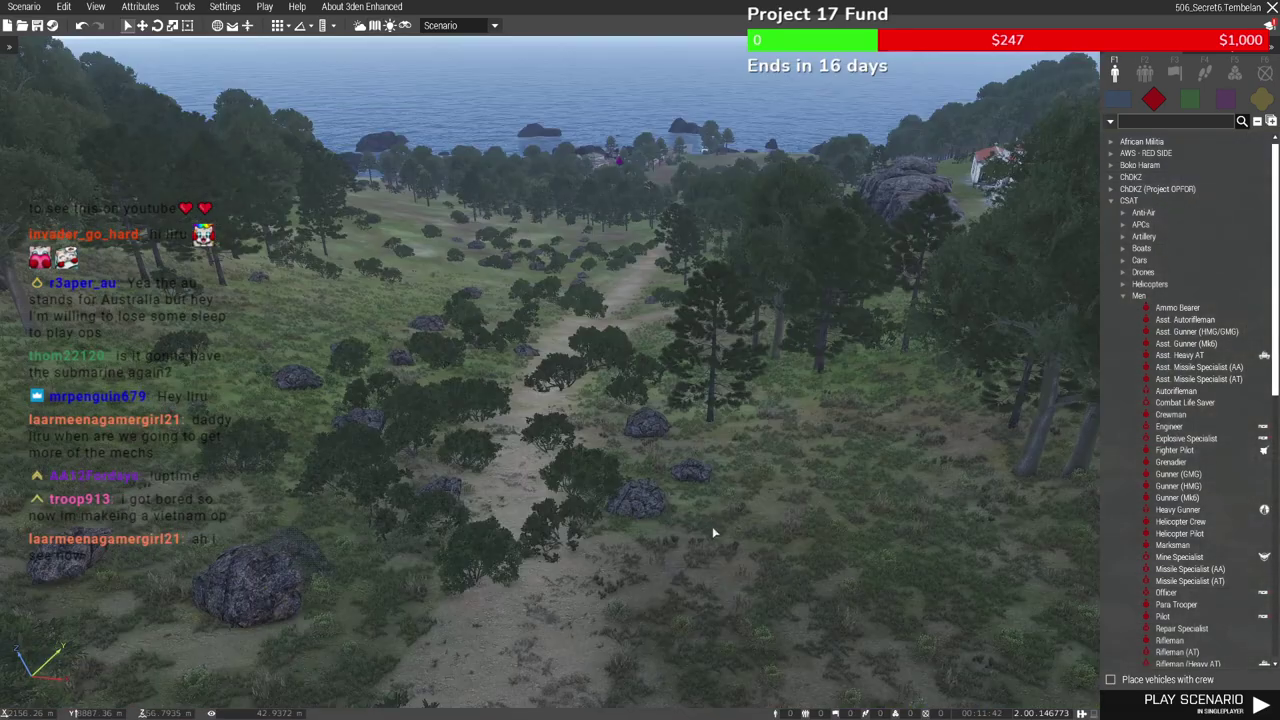
key(w)
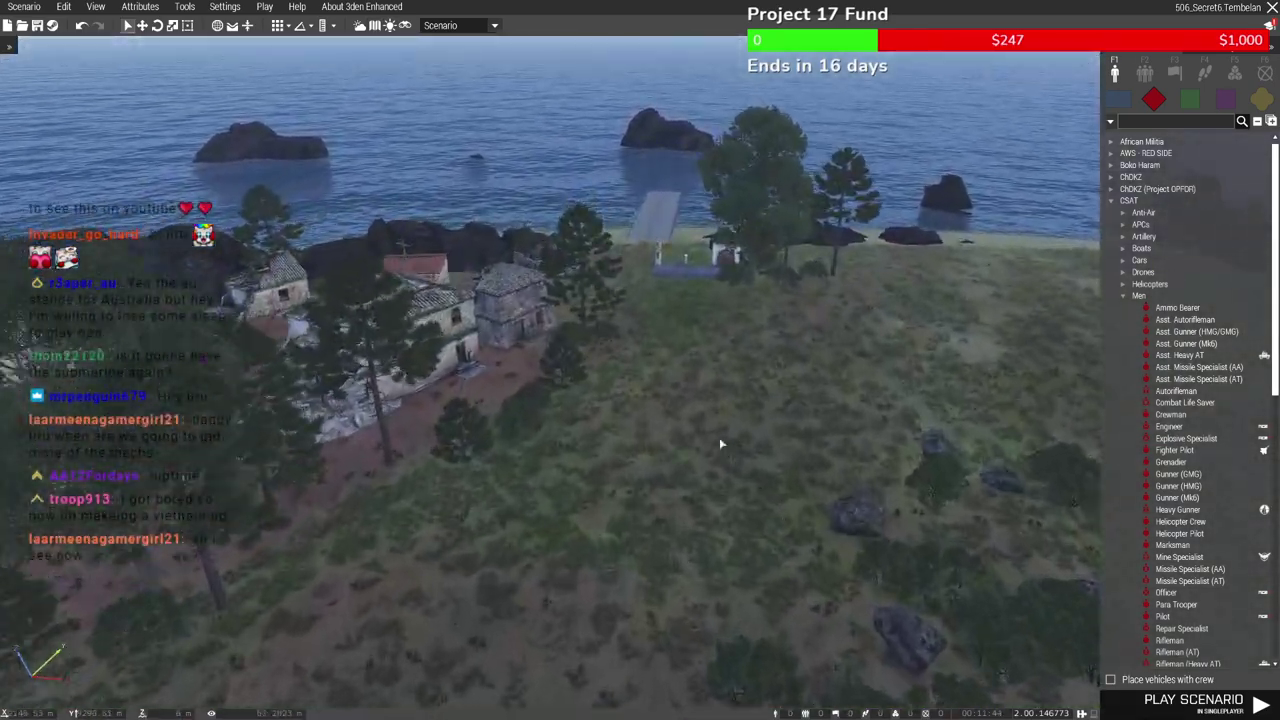
scroll(717, 443, up, 5)
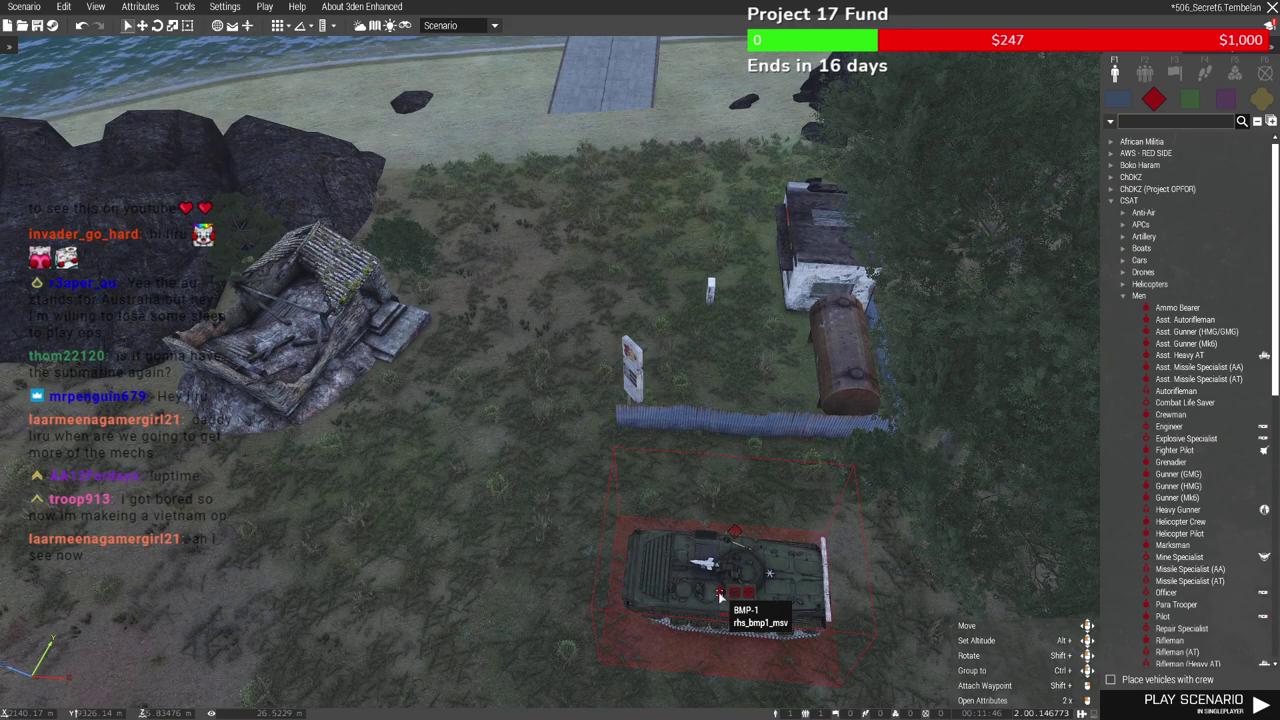
Return to the military airbase runway and copy the camouflaged armed pickup from the vehicle line-up
key(m)
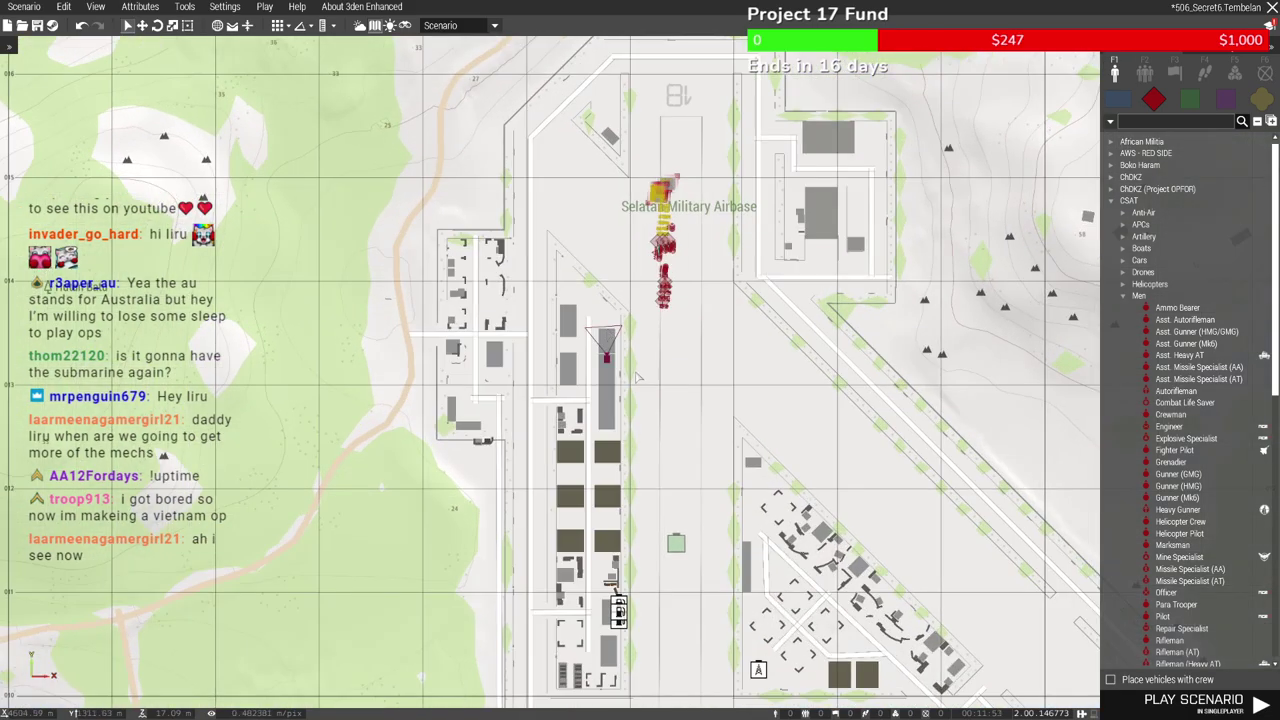
key(m)
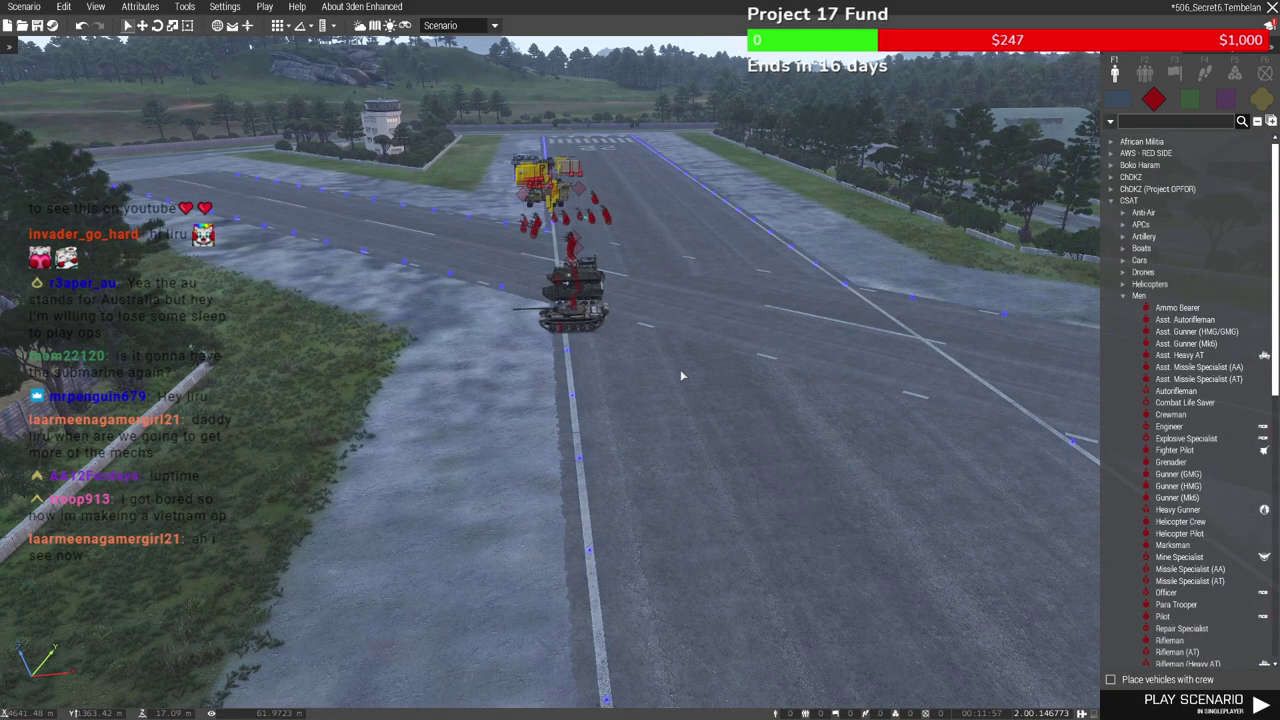
key(w)
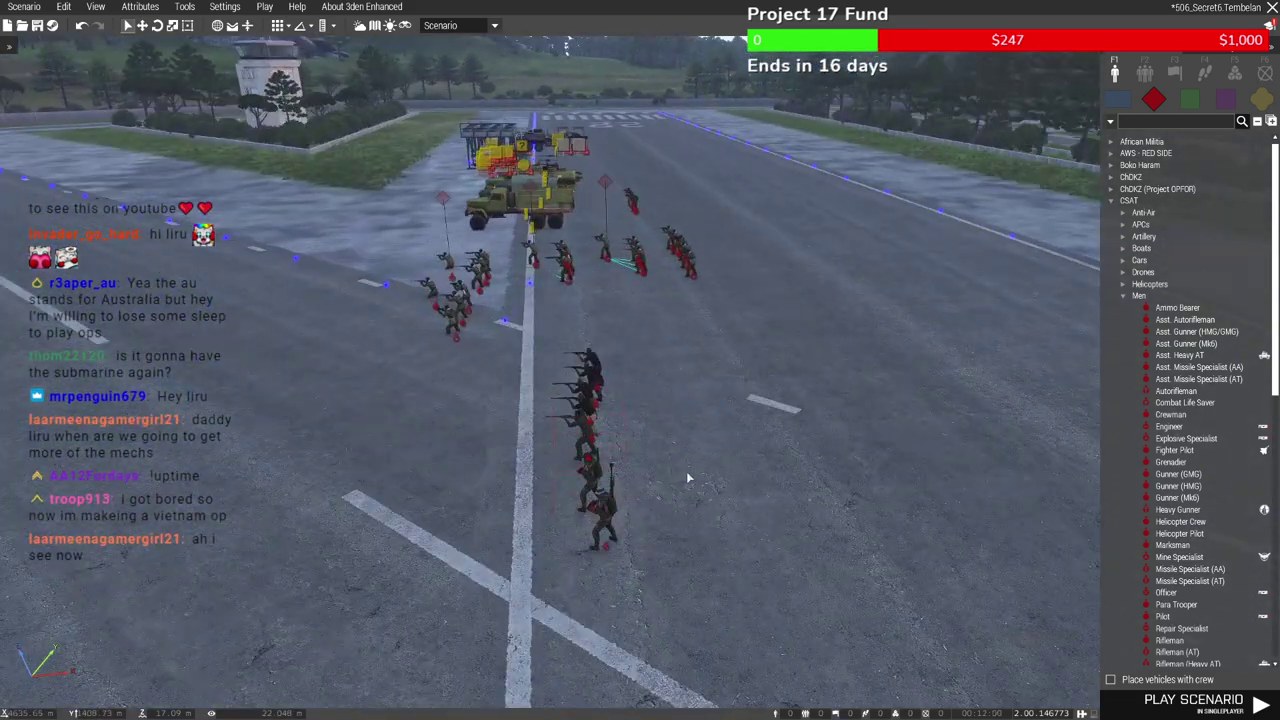
key(a)
right_drag(688, 478, 601, 476)
Place the armed pickup in Ikan Kota, at the roadside next to the blue house by the junction
key(m)
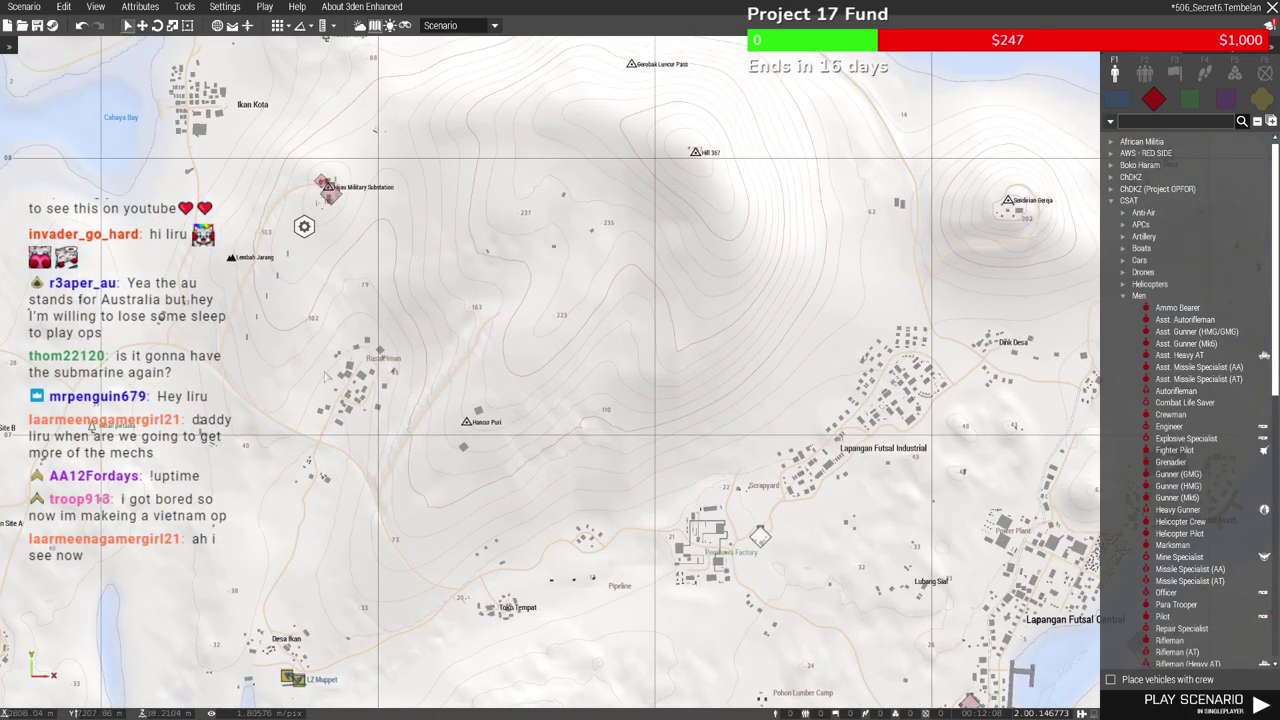
right_drag(325, 377, 608, 522)
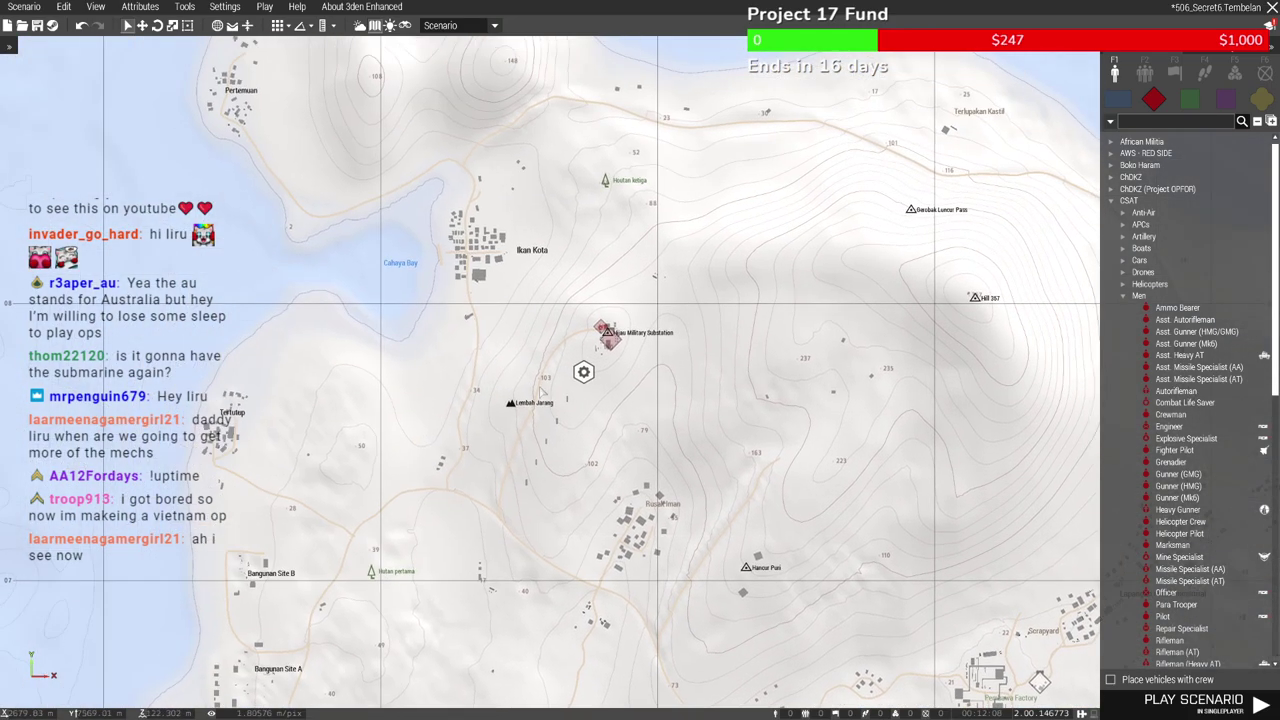
scroll(475, 215, up, 2)
right_drag(456, 184, 652, 516)
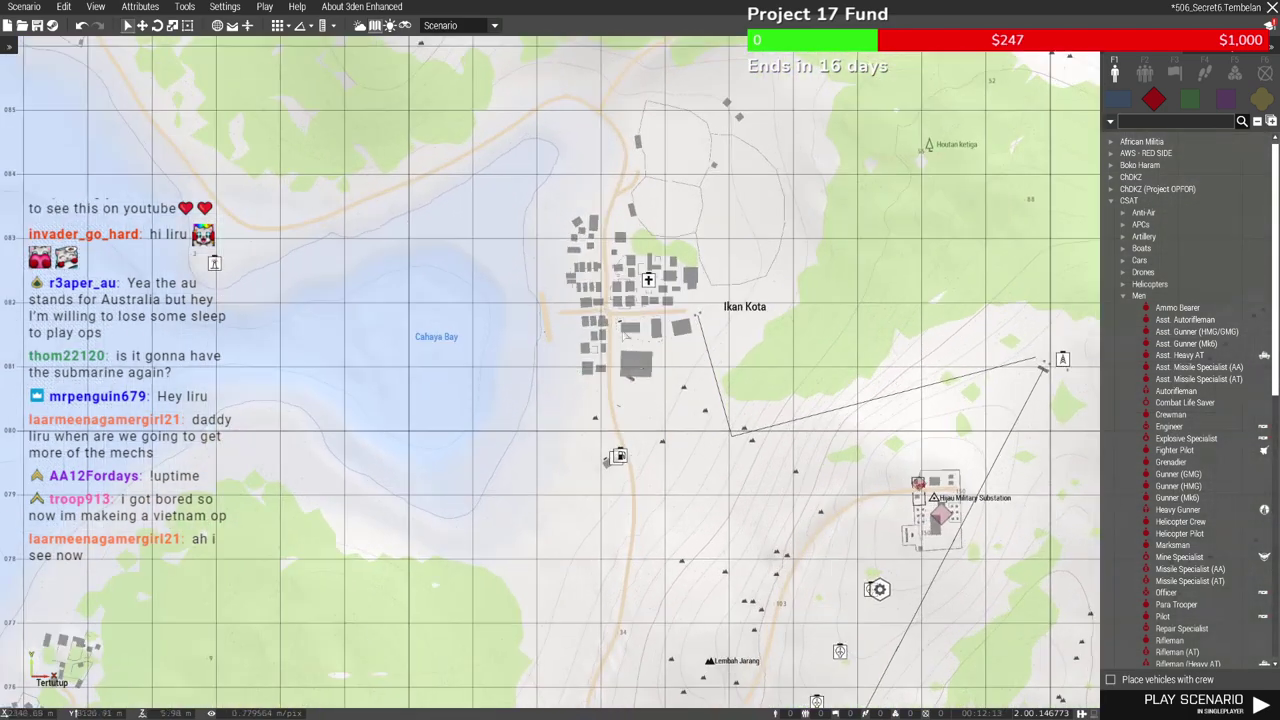
scroll(622, 325, up, 2)
middle_click(602, 328)
key(m)
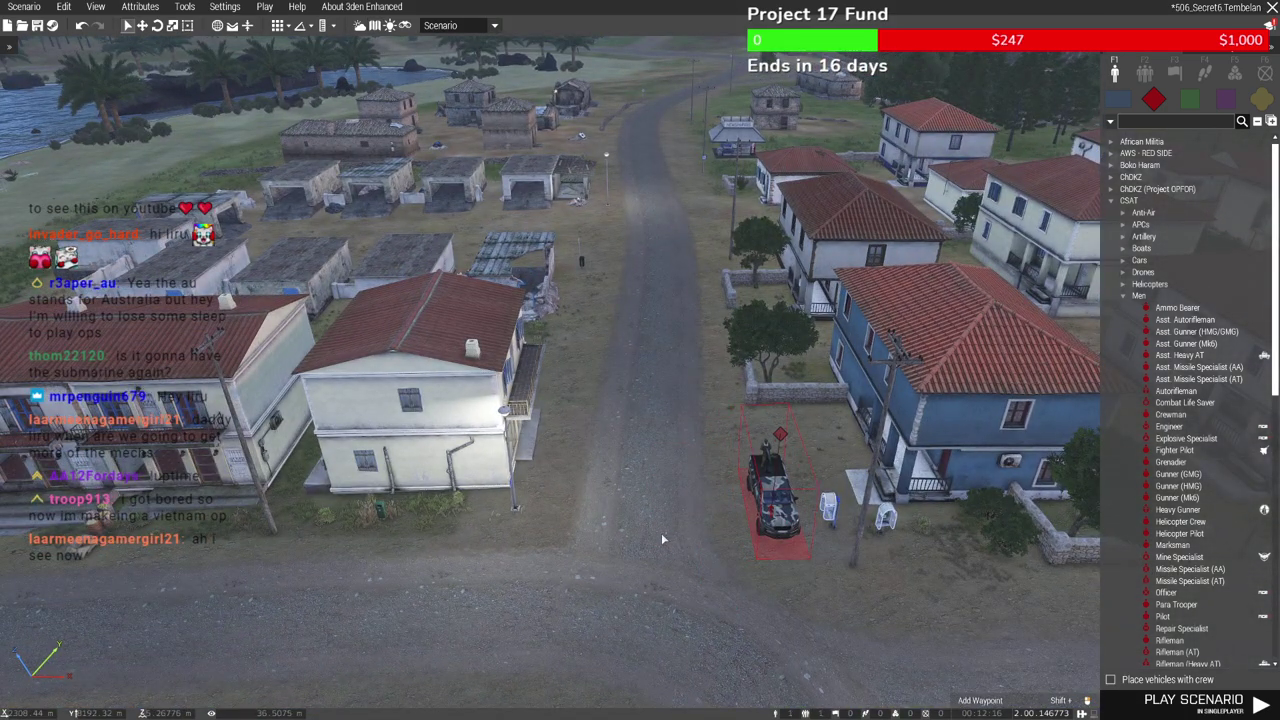
Return to the airbase runway and look over the OPFOR infantry groups and the parked supply trucks
key(m)
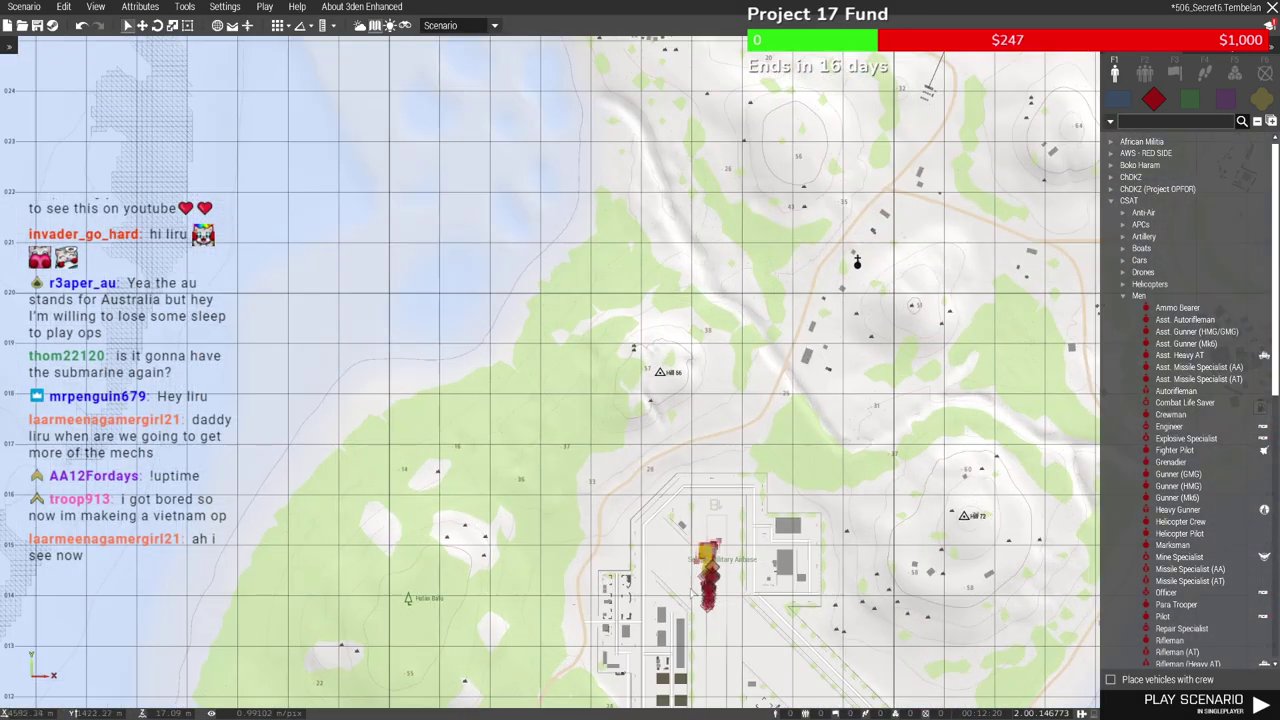
key(m)
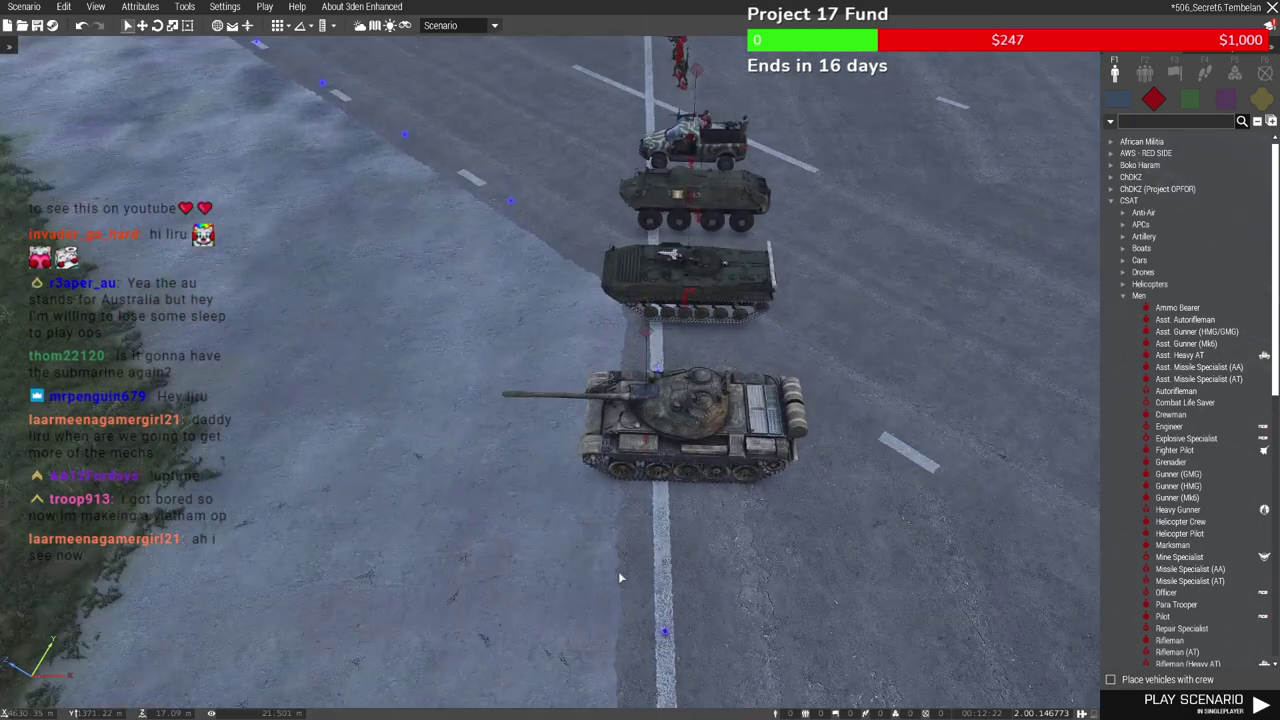
key(w)
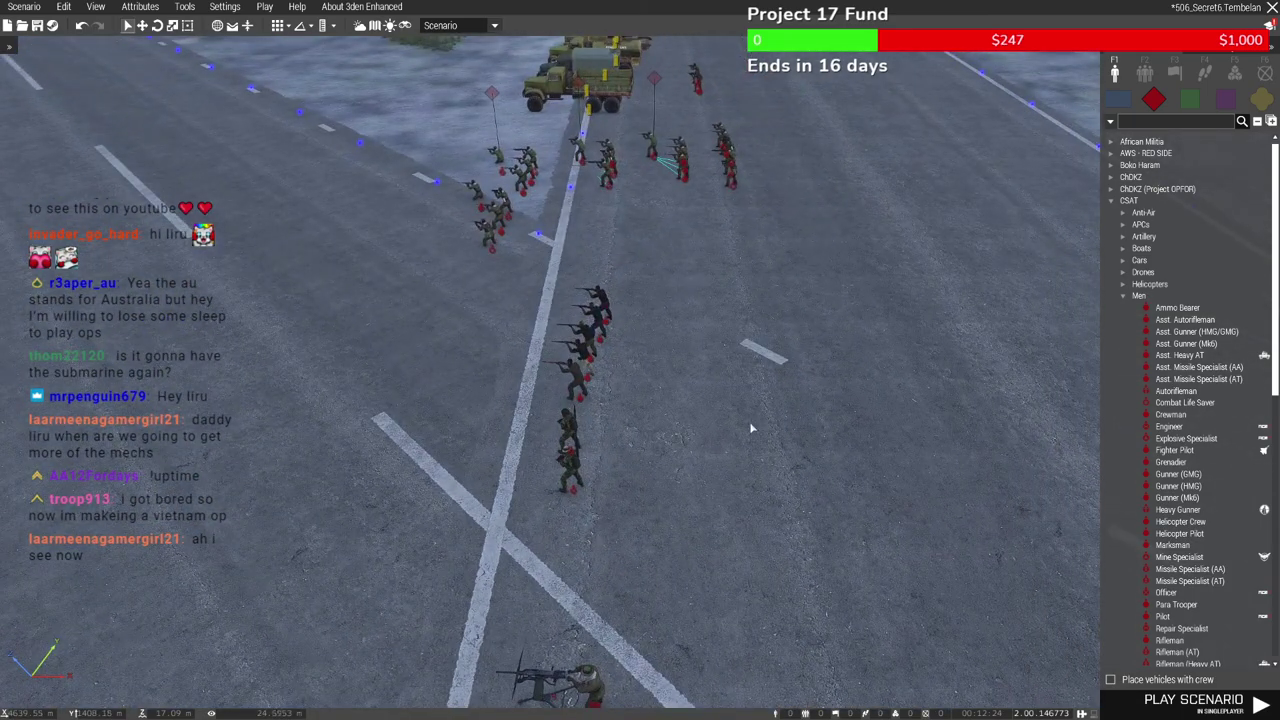
key(w)
key(w)
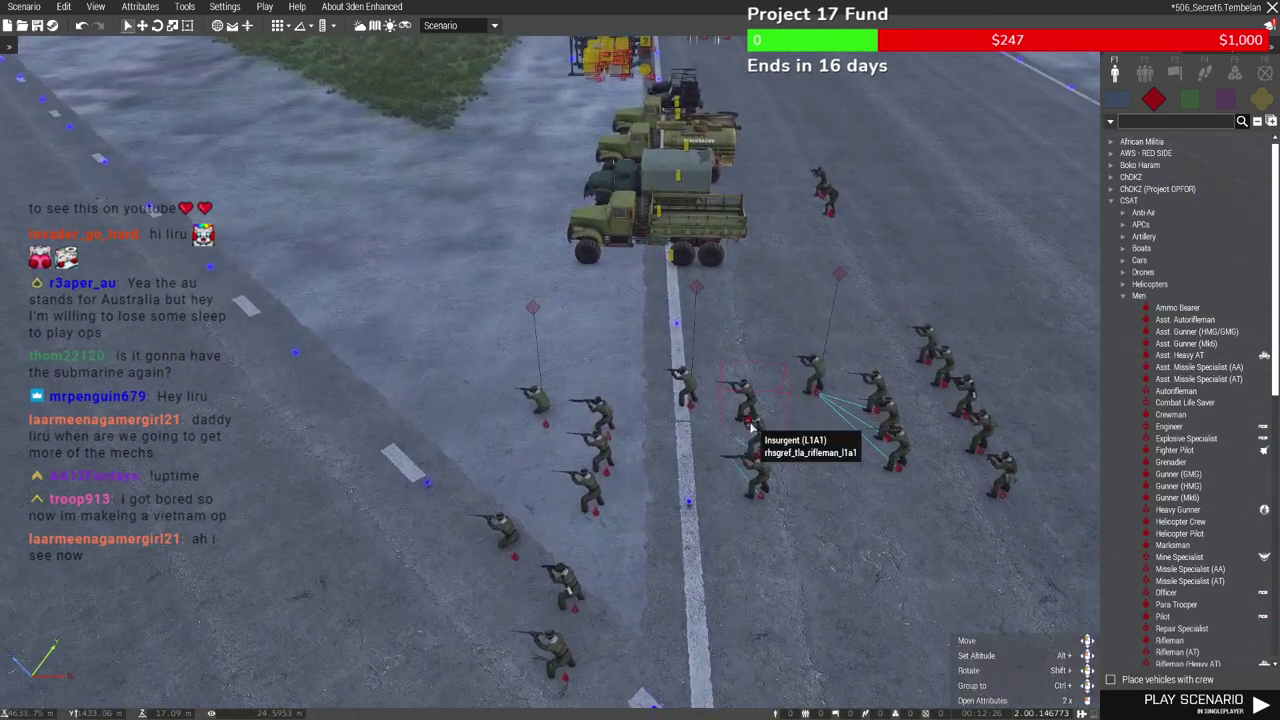
key(s)
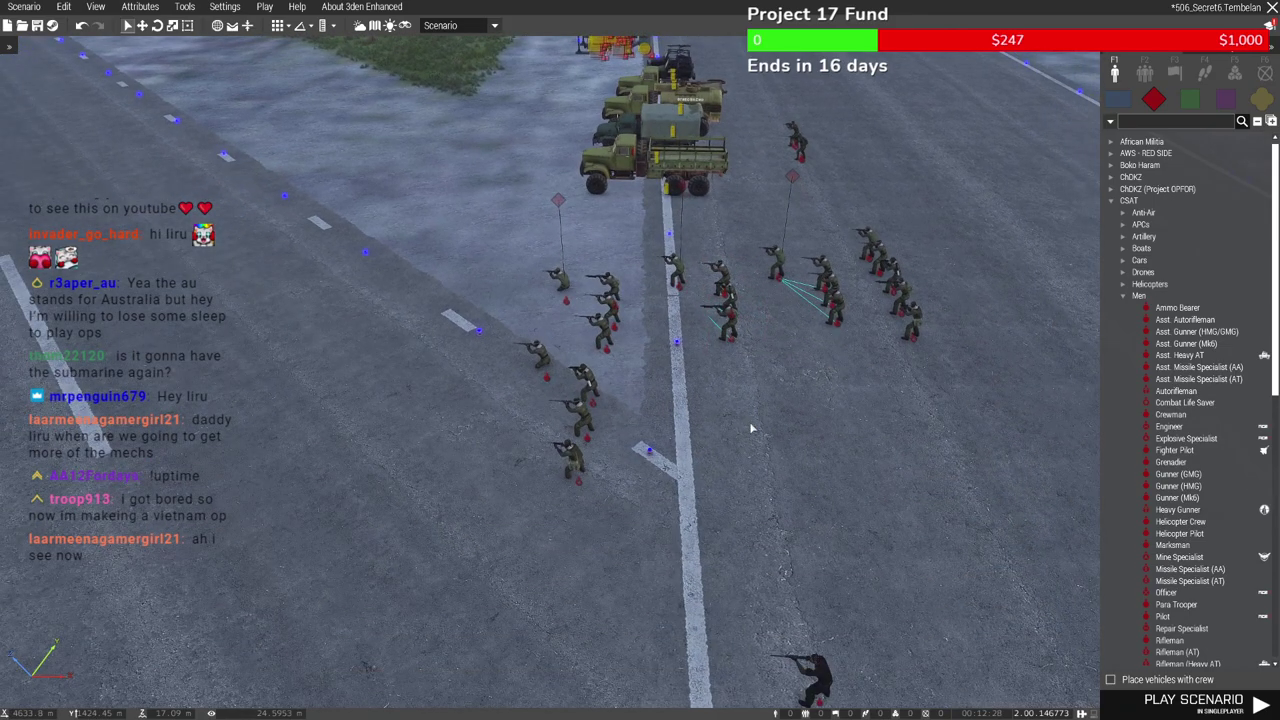
key(w)
key(d)
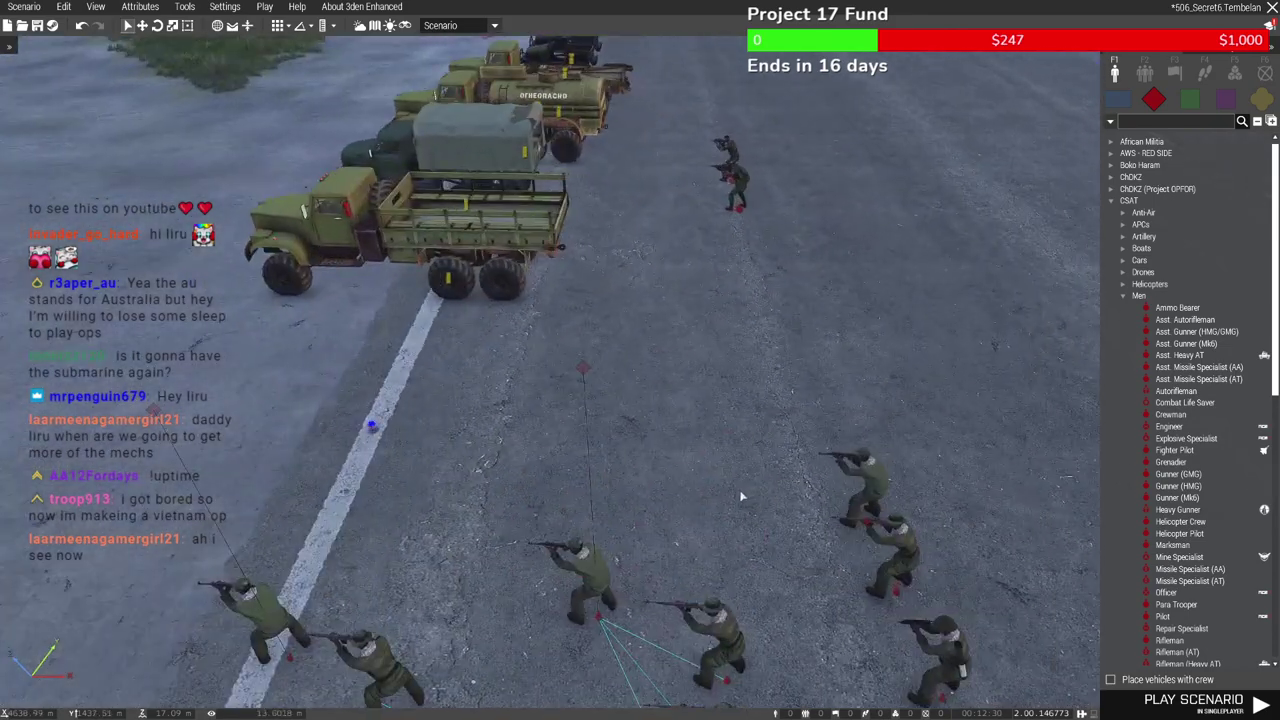
key(s)
right_drag(733, 453, 655, 430)
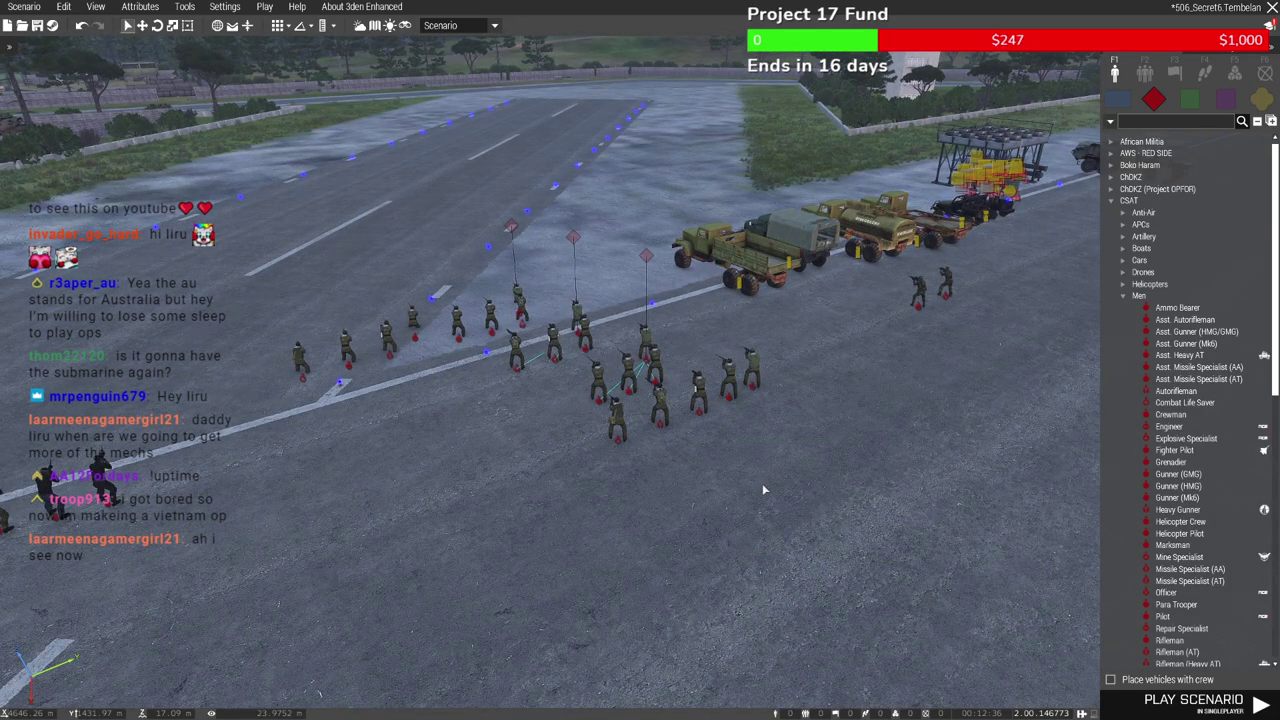
Examine the armoured vehicles on the runway from behind and compare them with the infantry groups nearby
key(w)
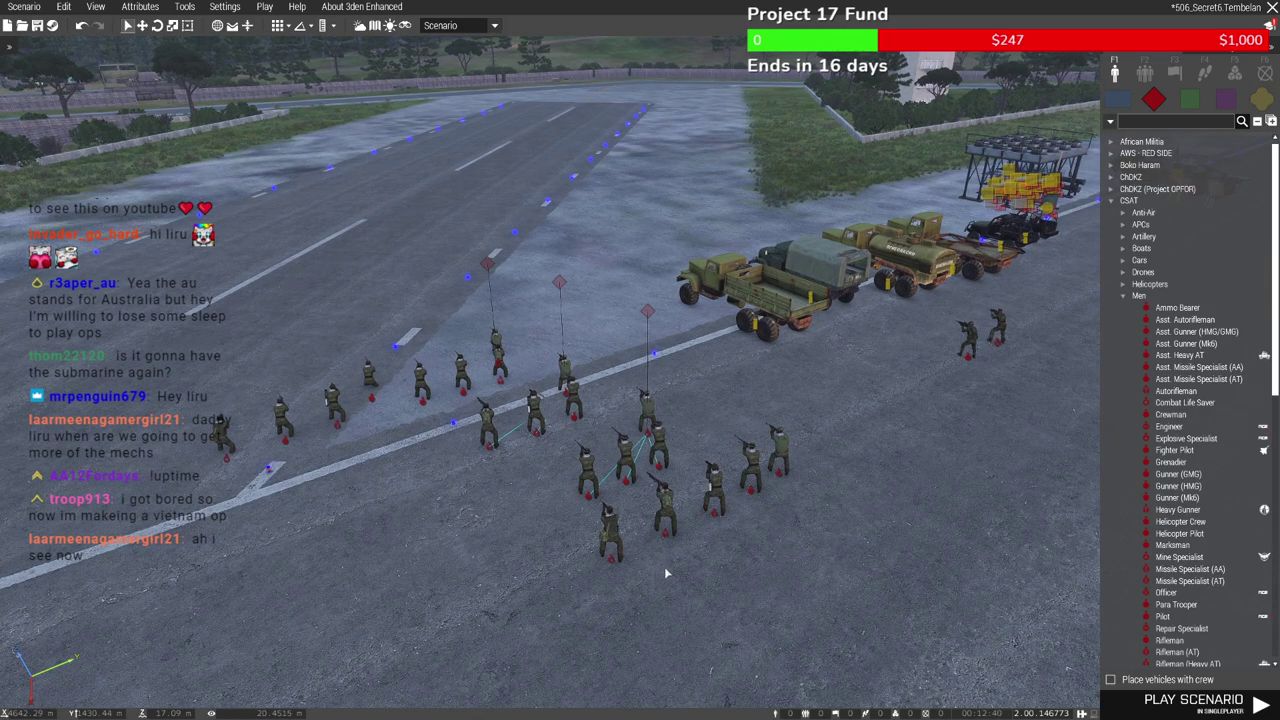
right_drag(667, 572, 532, 565)
key(w)
key(a)
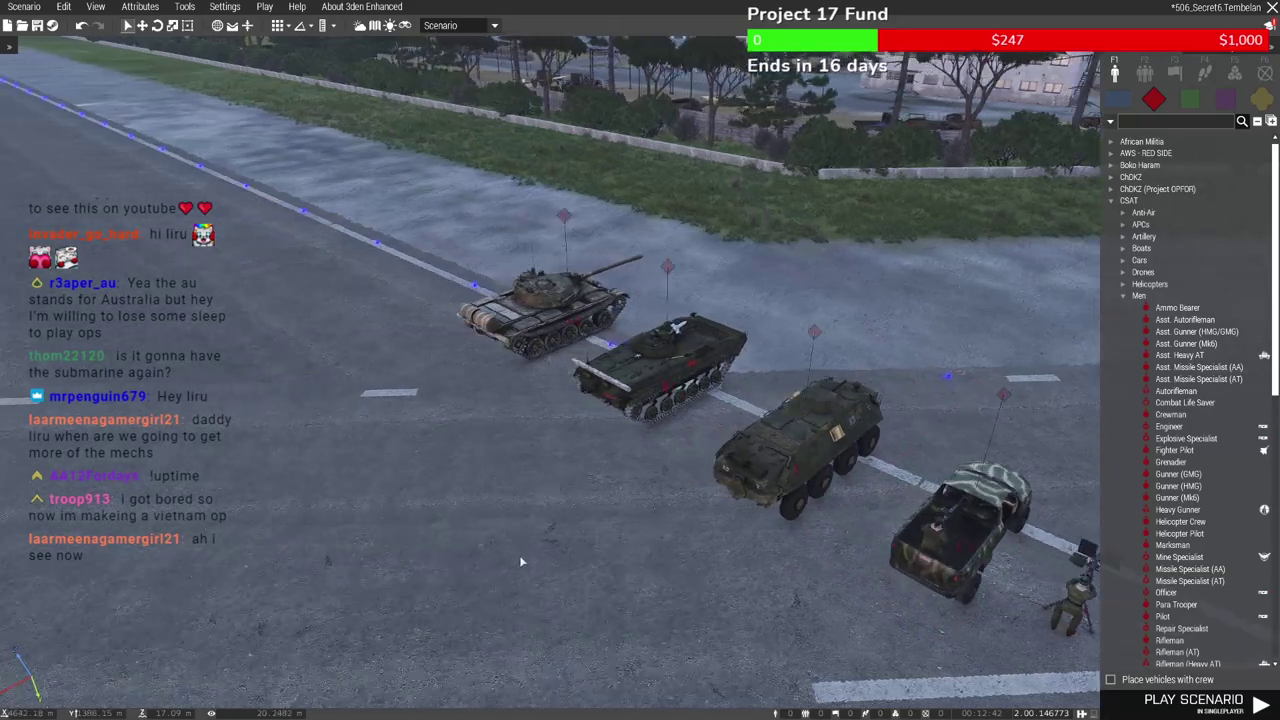
key(w)
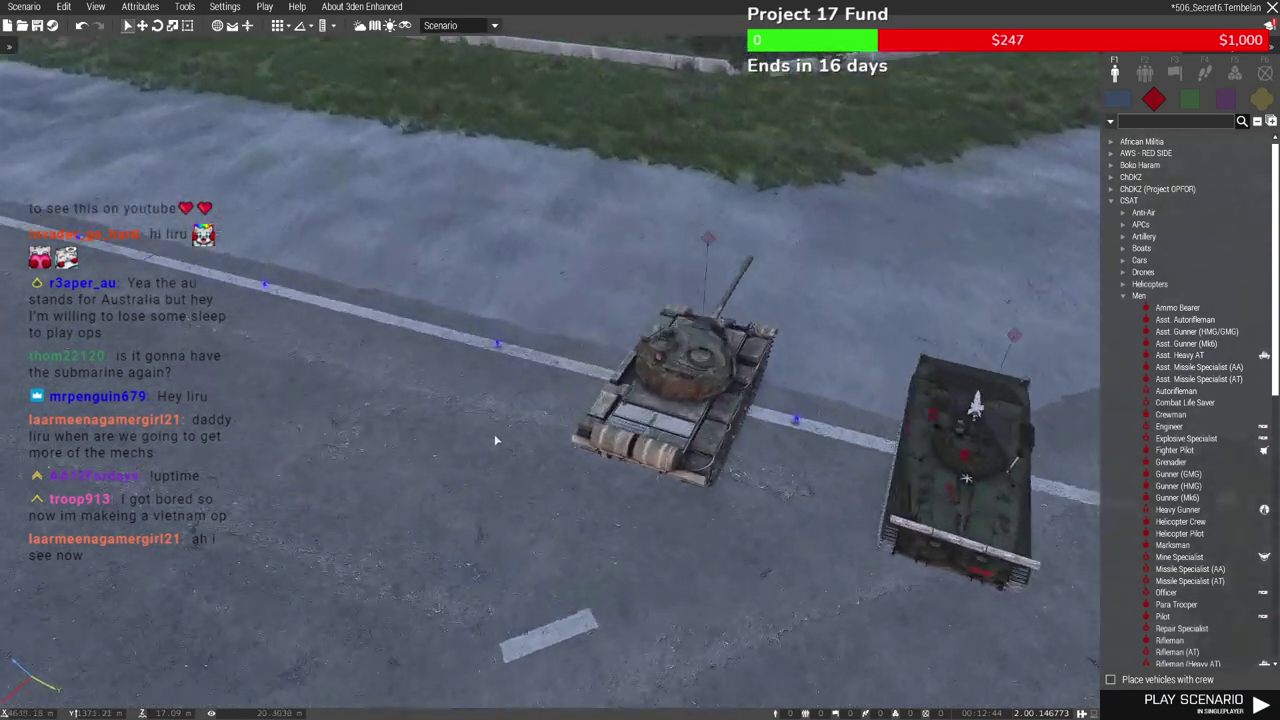
right_drag(476, 453, 434, 483)
key(d)
key(w)
key(s)
key(a)
key(w)
key(s)
key(w)
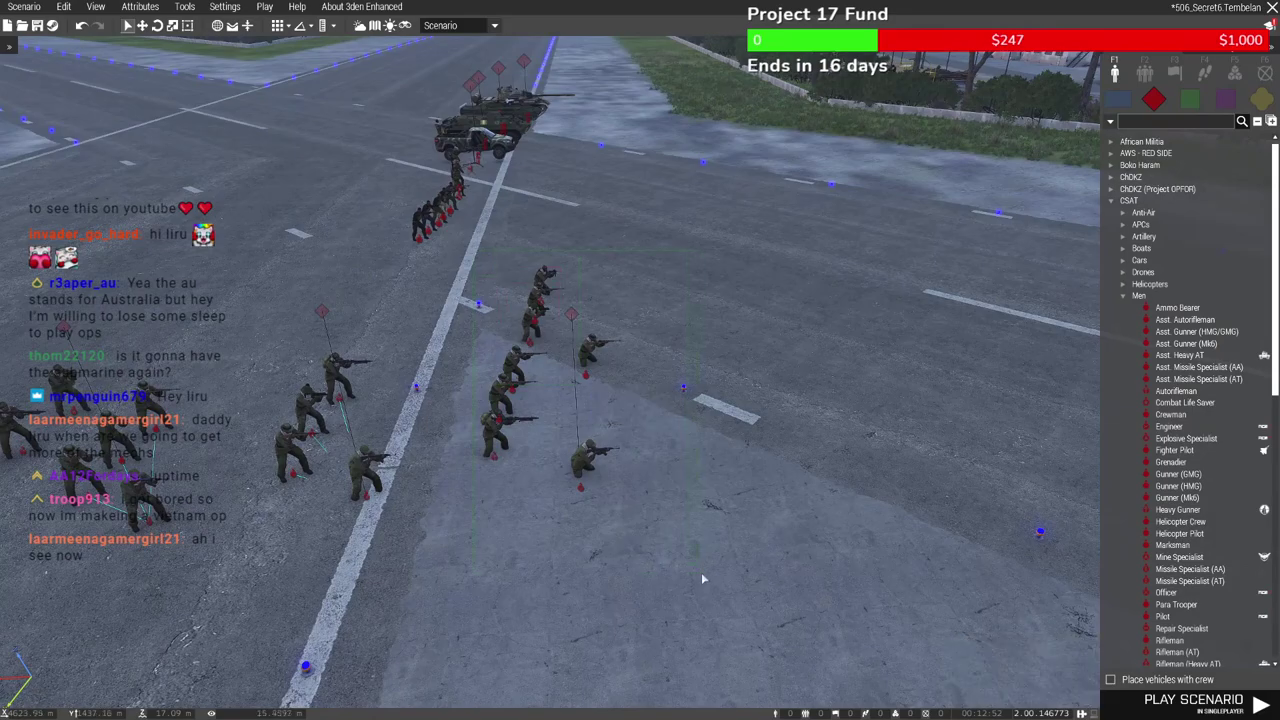
Inspect the BTR-60PB, BMP-1 and T-55A on the runway from the front at close range
click(703, 489)
key(a)
key(w)
right_drag(709, 491, 594, 528)
right_drag(724, 611, 786, 583)
key(w)
key(d)
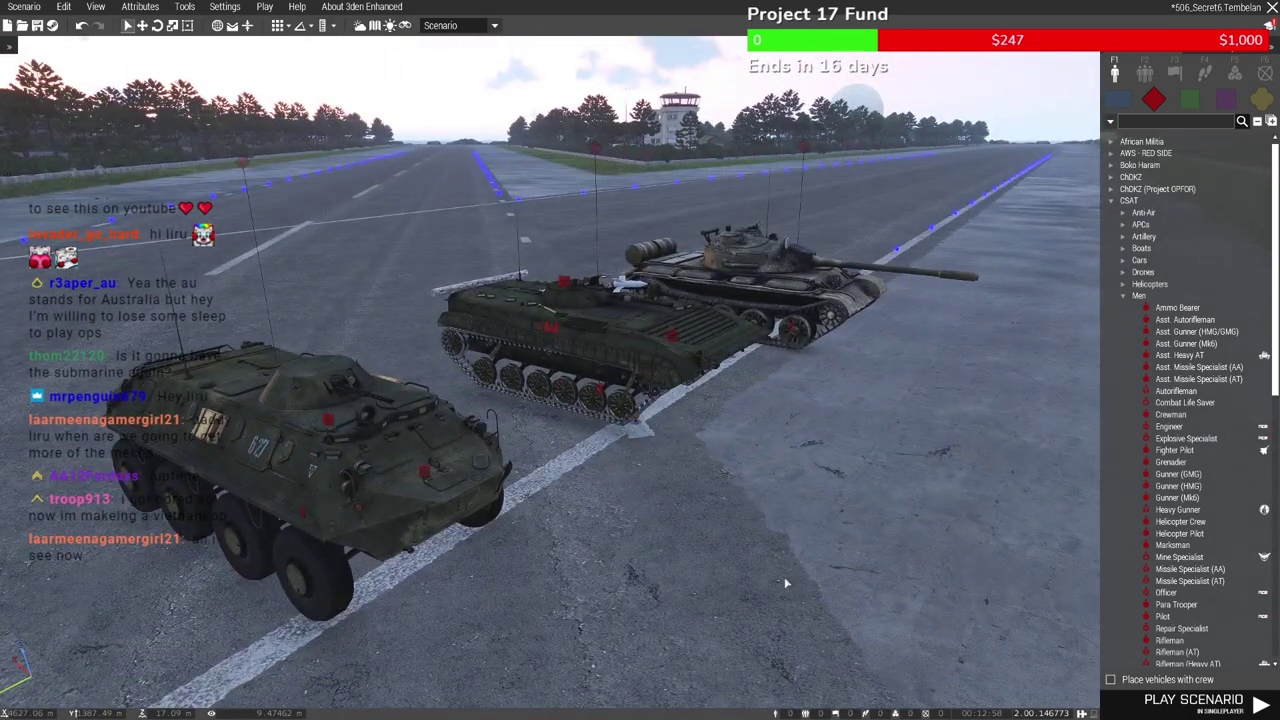
key(d)
key(w)
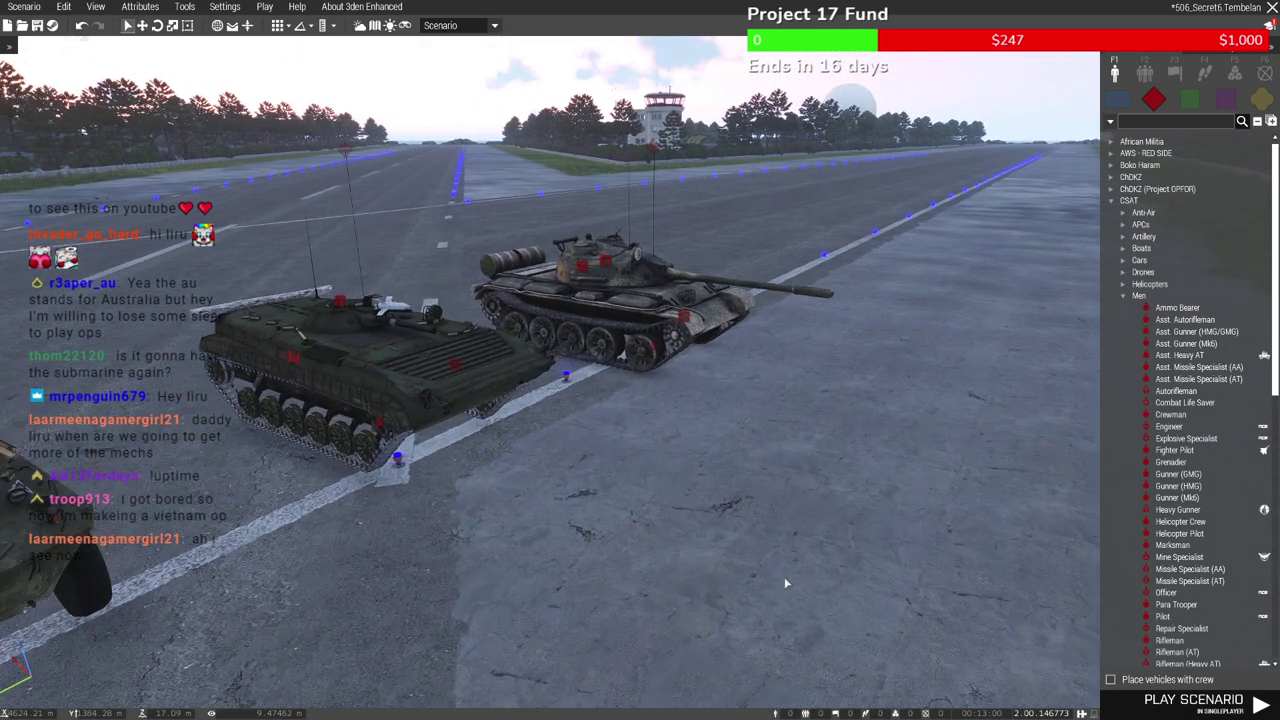
key(d)
right_drag(824, 569, 743, 579)
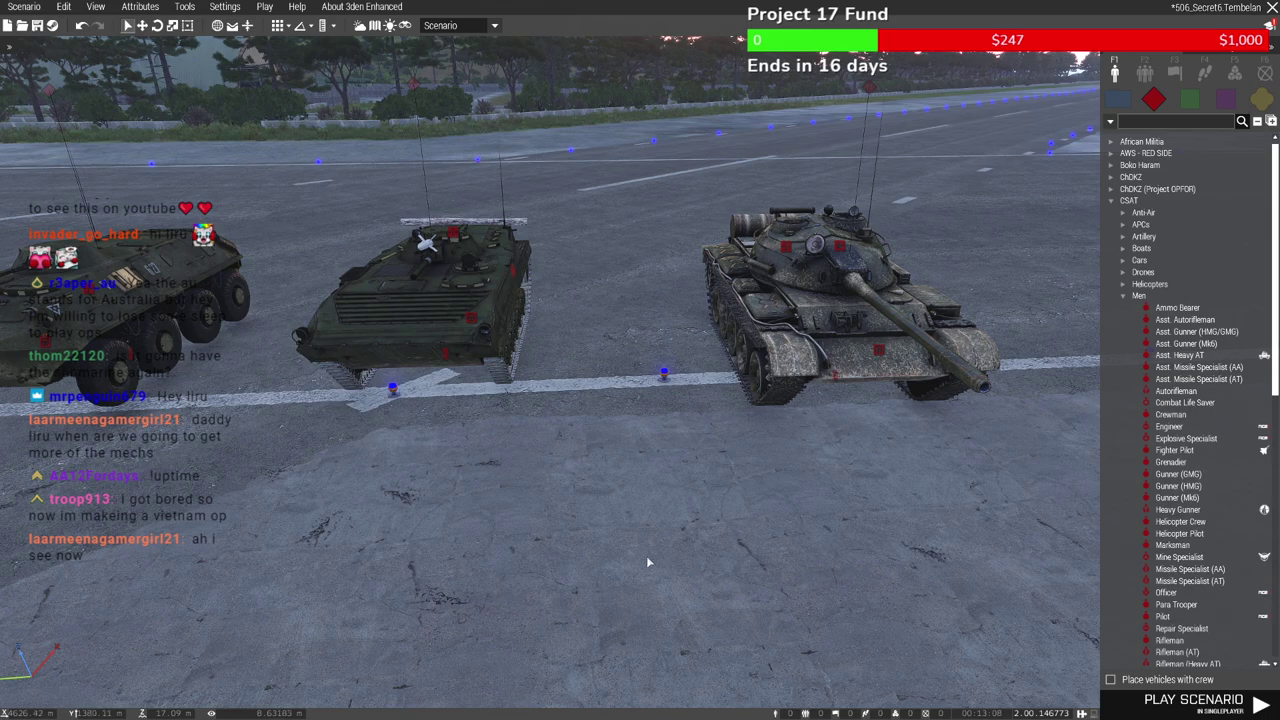
Inspect the armed pickup, the raised M2 HMG .50 and the row of standing and crouching soldiers beside them
key(a)
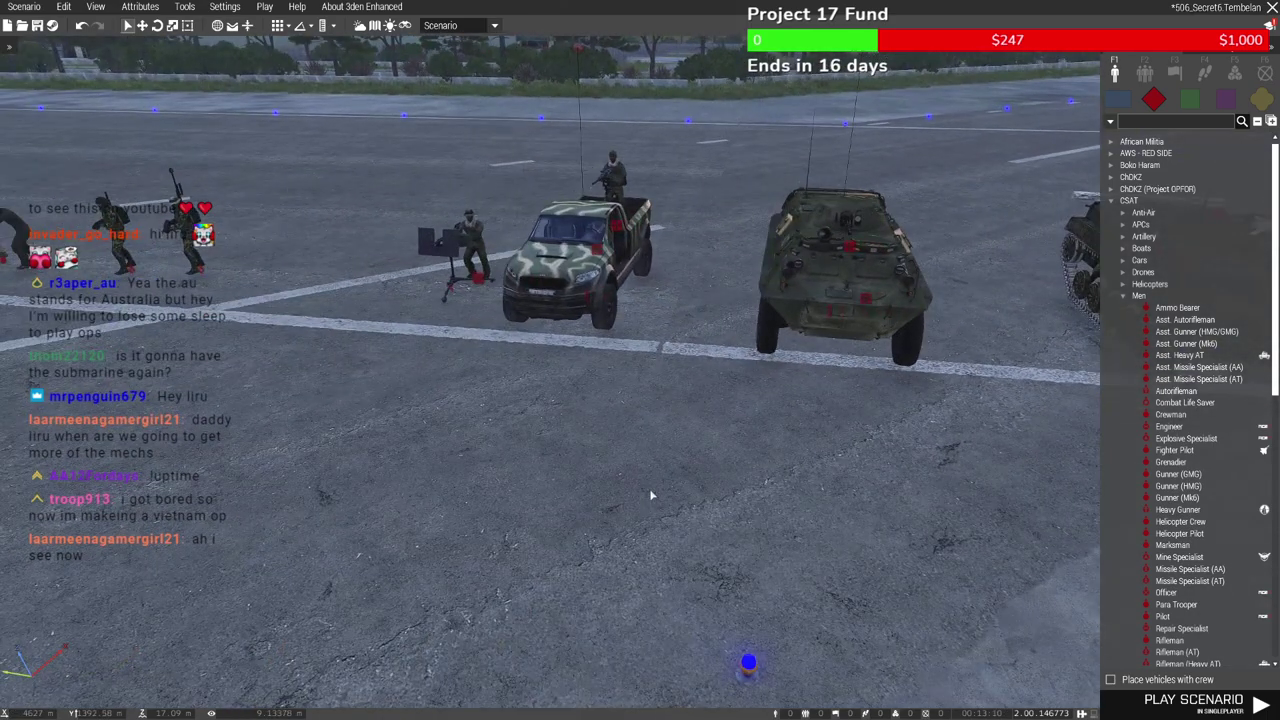
key(q)
right_drag(651, 494, 661, 508)
key(w)
scroll(661, 508, down, 2)
drag(638, 222, 796, 514)
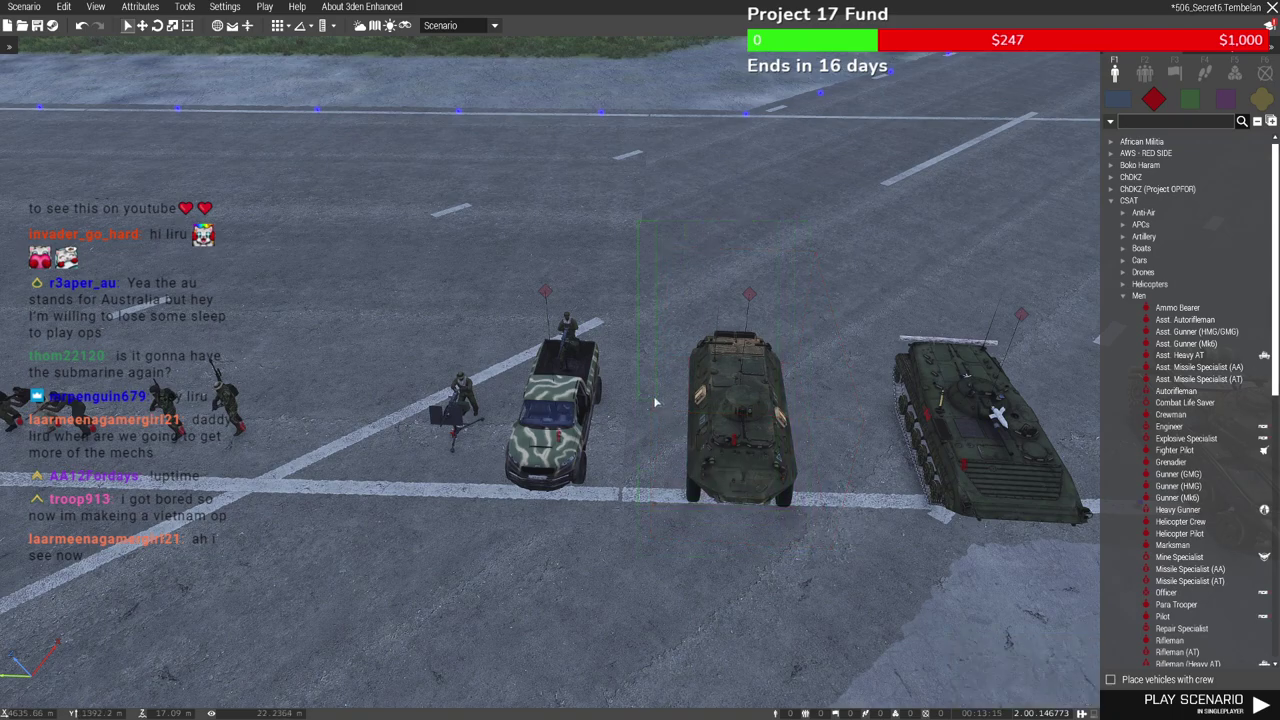
key(a)
key(s)
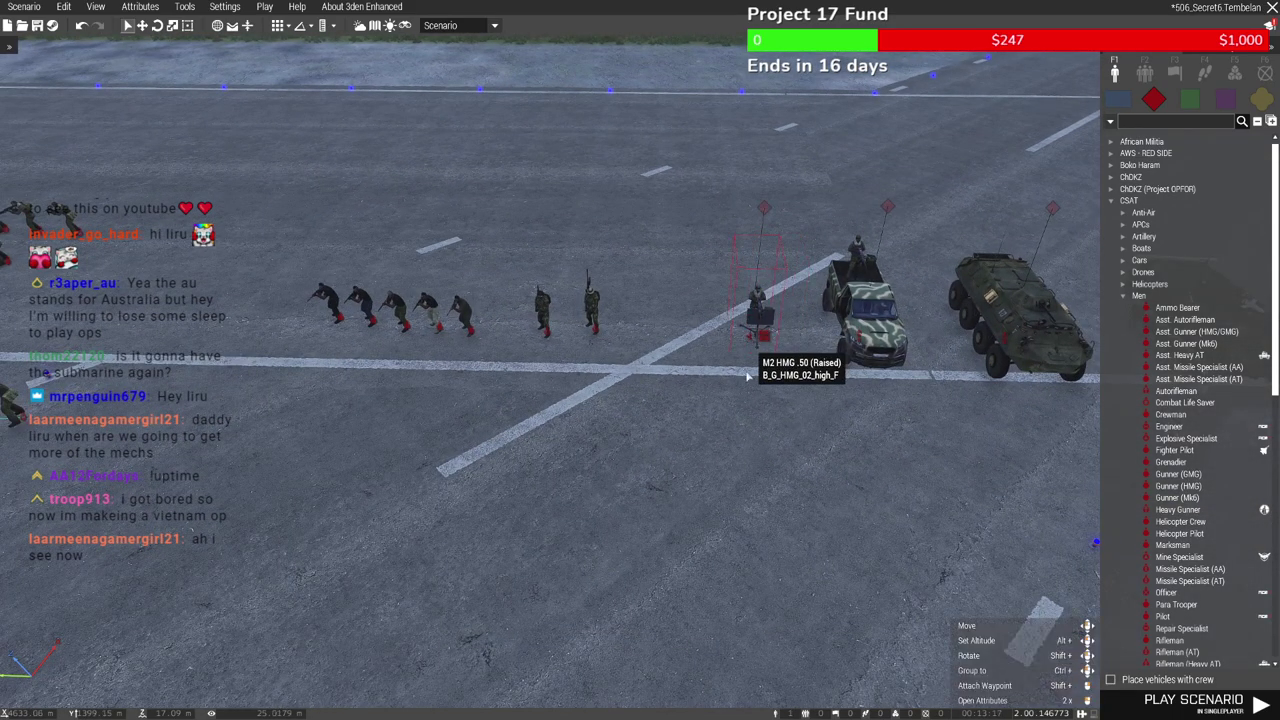
click(741, 400)
scroll(652, 360, up, 2)
key(a)
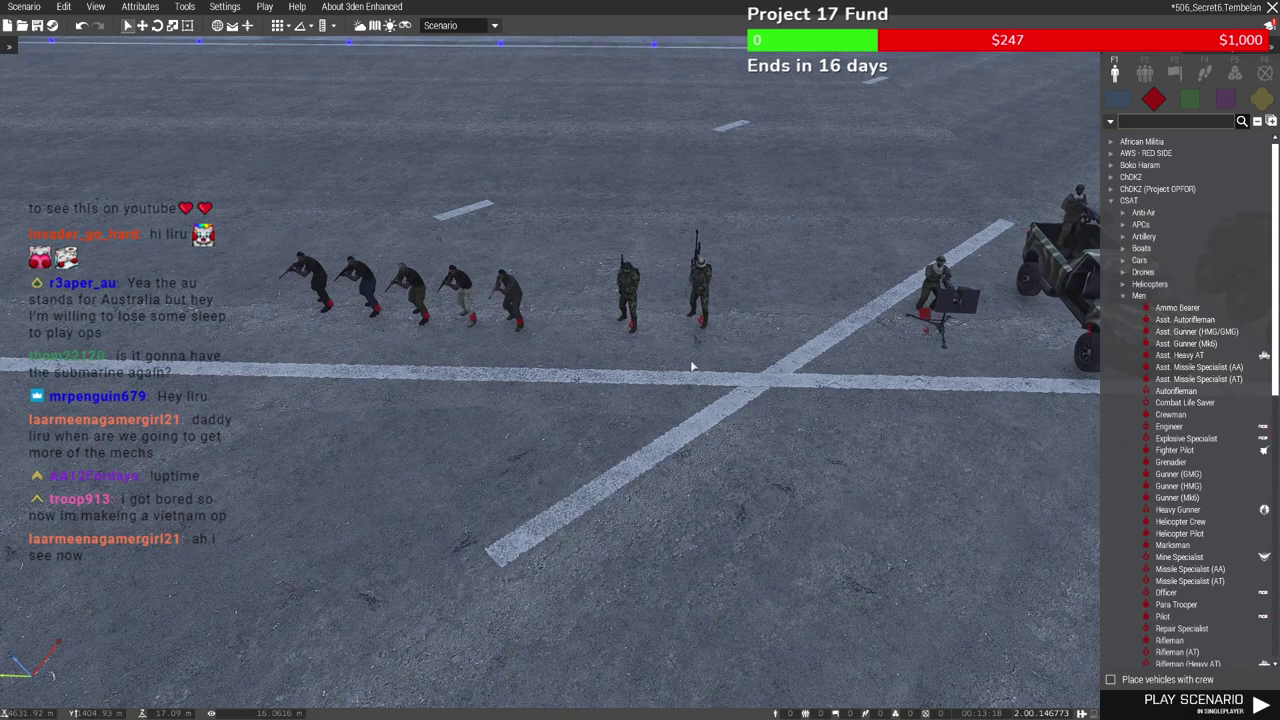
scroll(691, 366, up, 2)
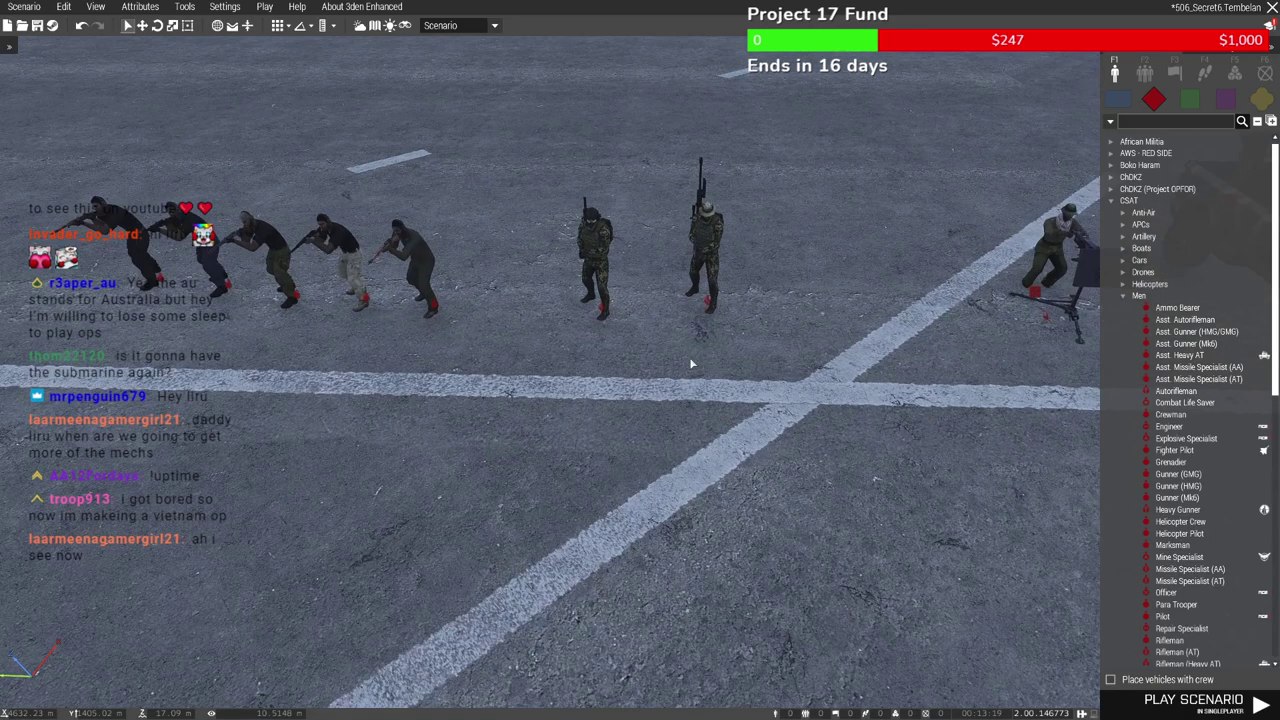
mouse_move(692, 366)
right_down()
mouse_move(633, 368)
mouse_move(689, 371)
right_up()
key(a)
Copy the BTR-60PB from the runway and place it on the village street between the houses in Pertemuan
key(d)
key(d)
scroll(692, 370, down, 3)
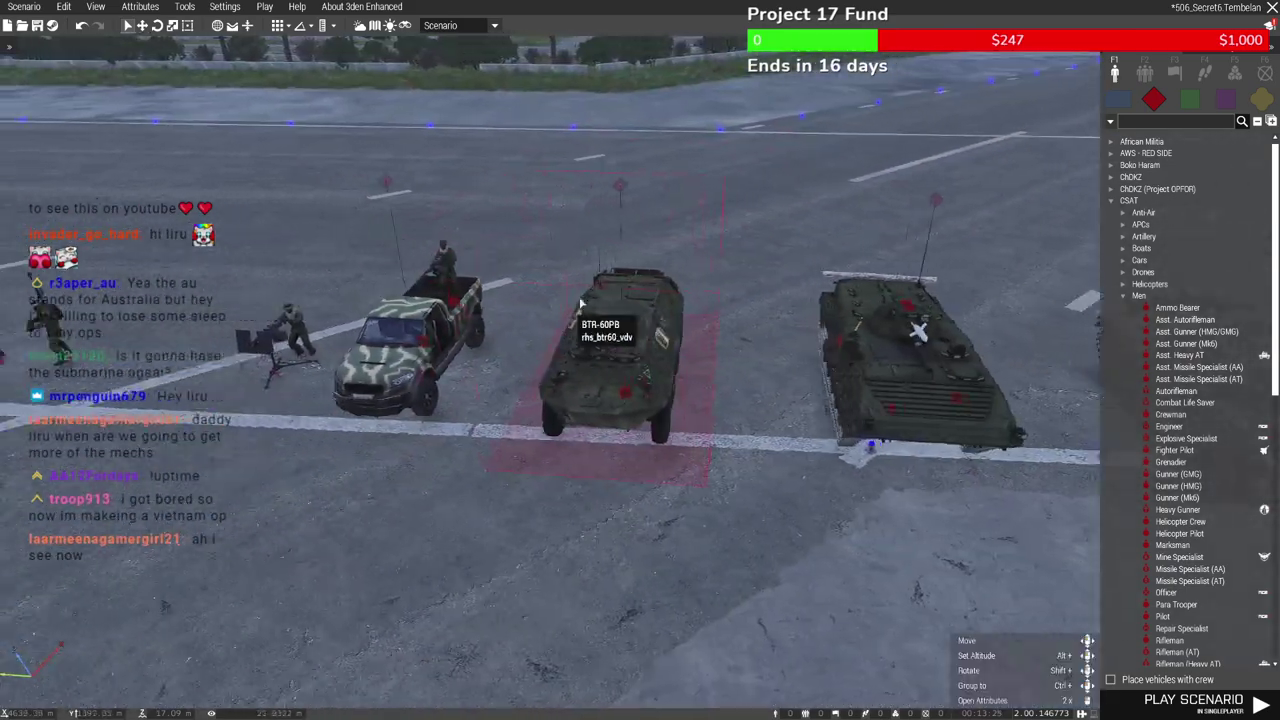
key(m)
scroll(731, 157, down, 10)
right_drag(731, 157, 720, 260)
right_drag(600, 233, 868, 695)
scroll(755, 344, up, 10)
key(m)
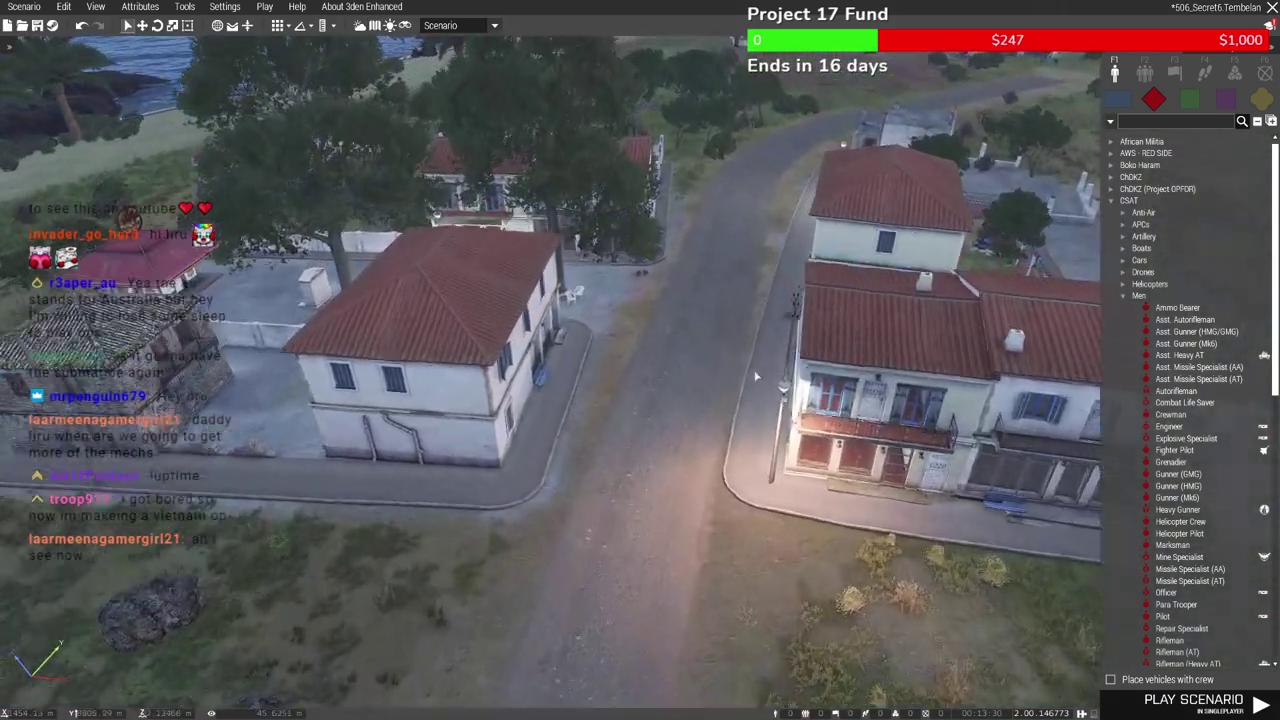
key(s)
key(a)
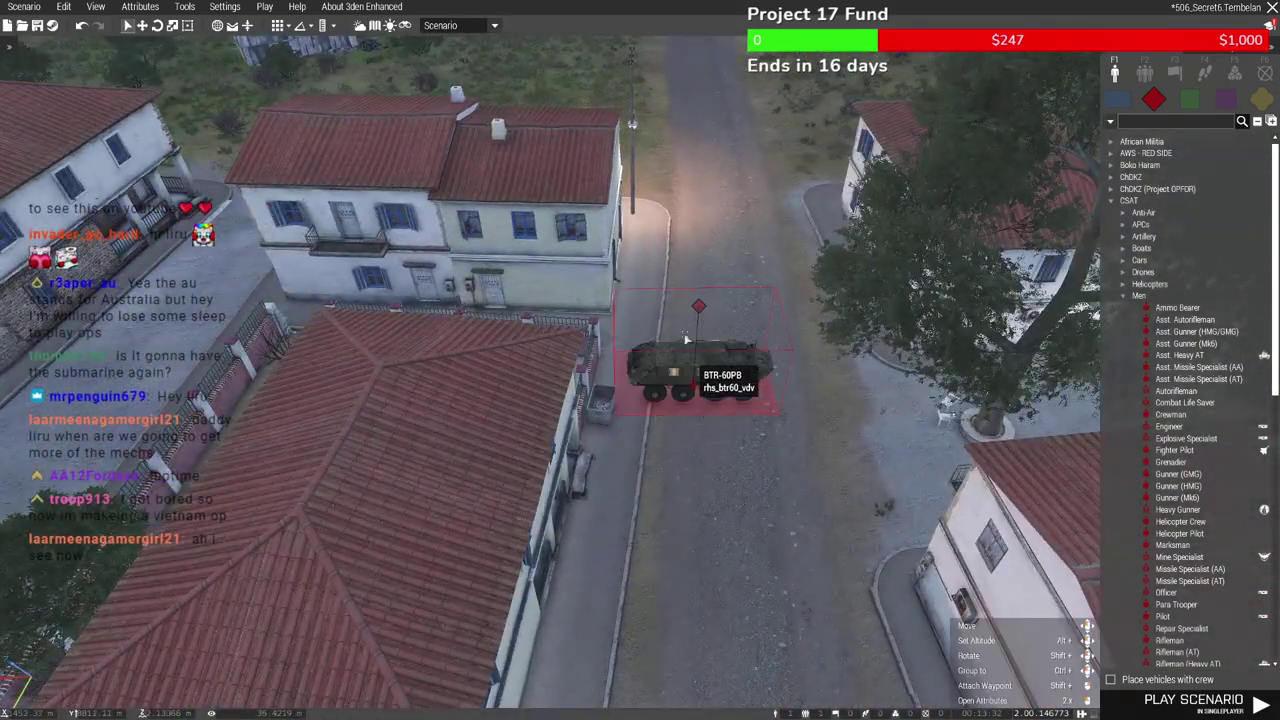
Place an Objective marker from the Standard Military set at the Hijau Military Substation on the map
key(w)
right_drag(698, 389, 650, 375)
right_drag(546, 414, 596, 400)
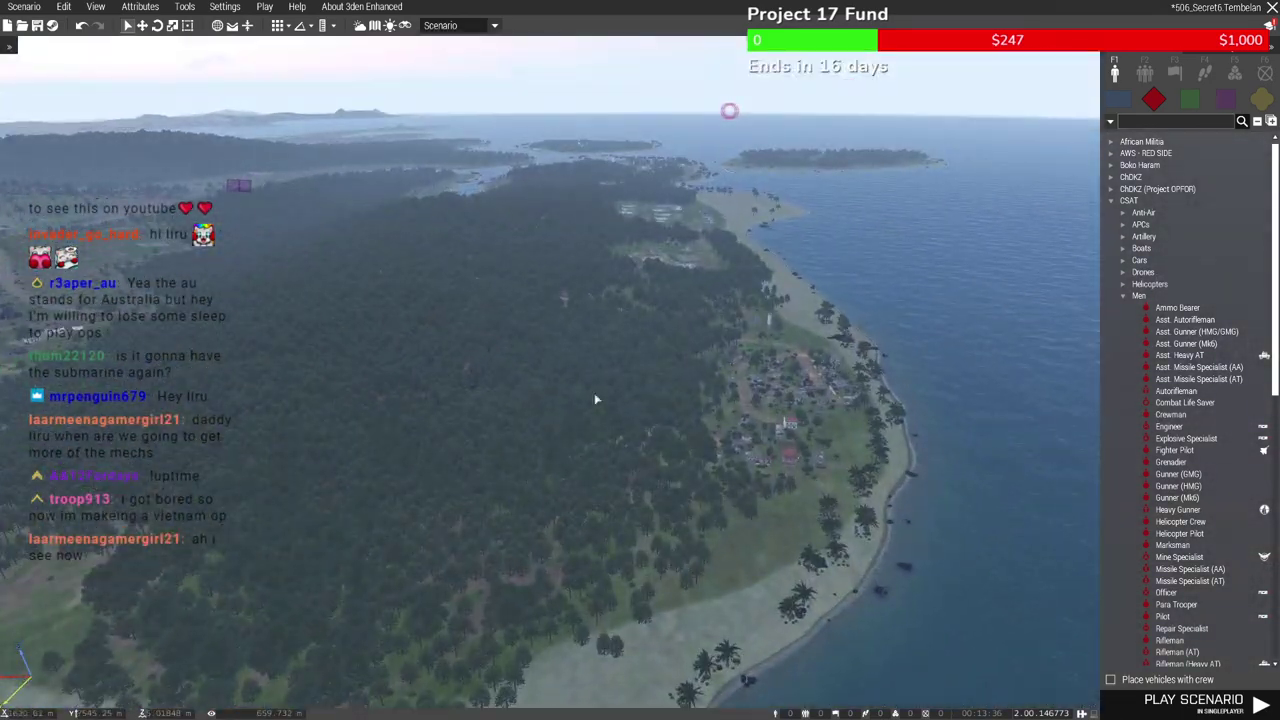
key(m)
scroll(667, 411, up, 2)
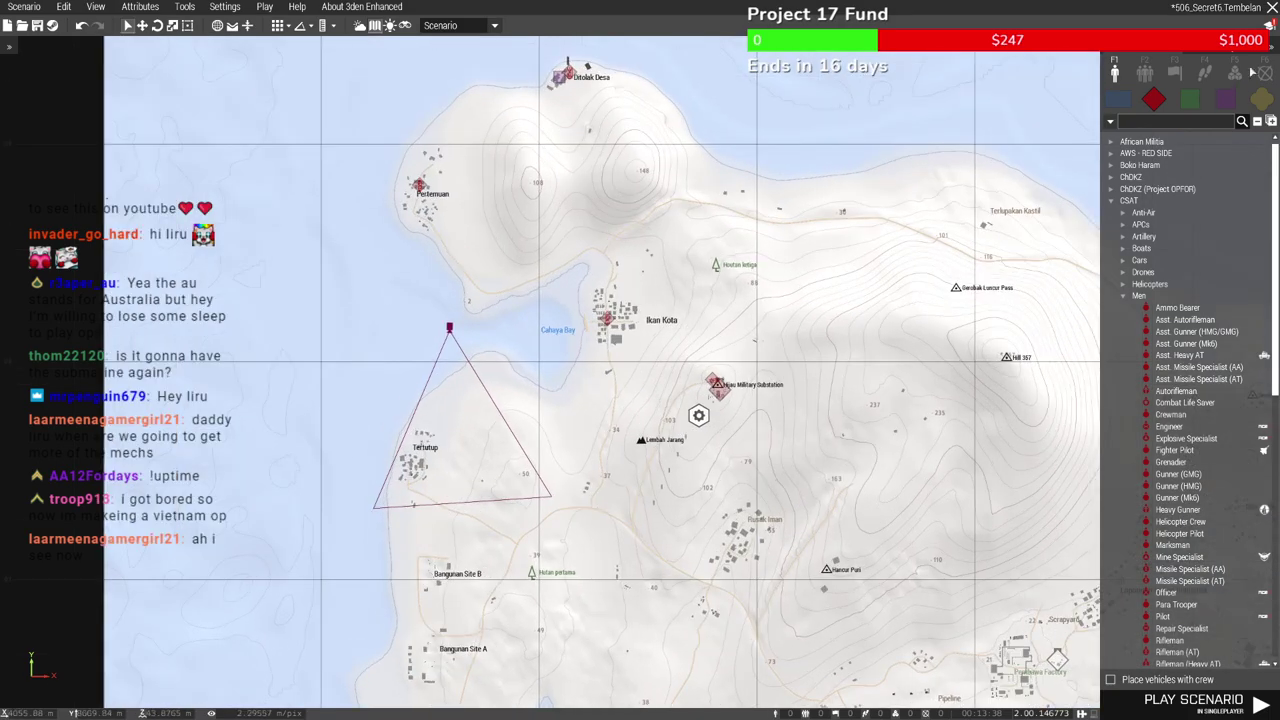
right_drag(1098, 392, 1094, 294)
click(1150, 380)
scroll(697, 301, up, 5)
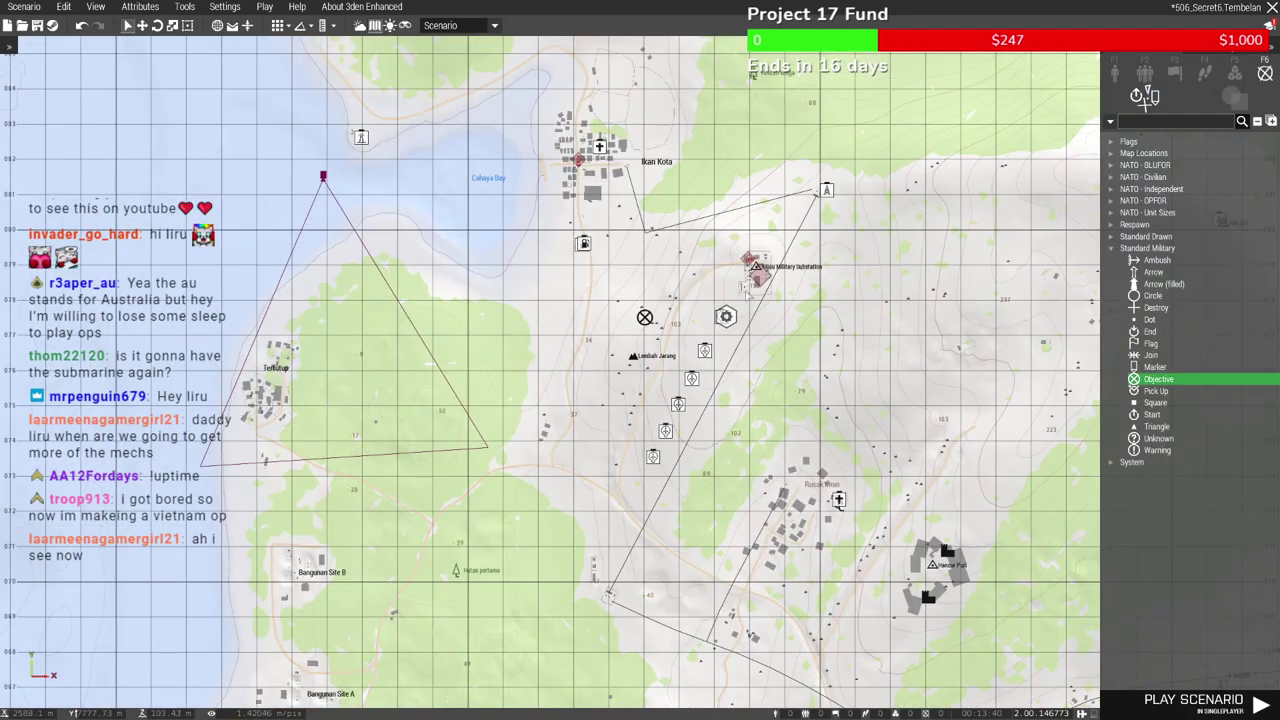
double_click(664, 311)
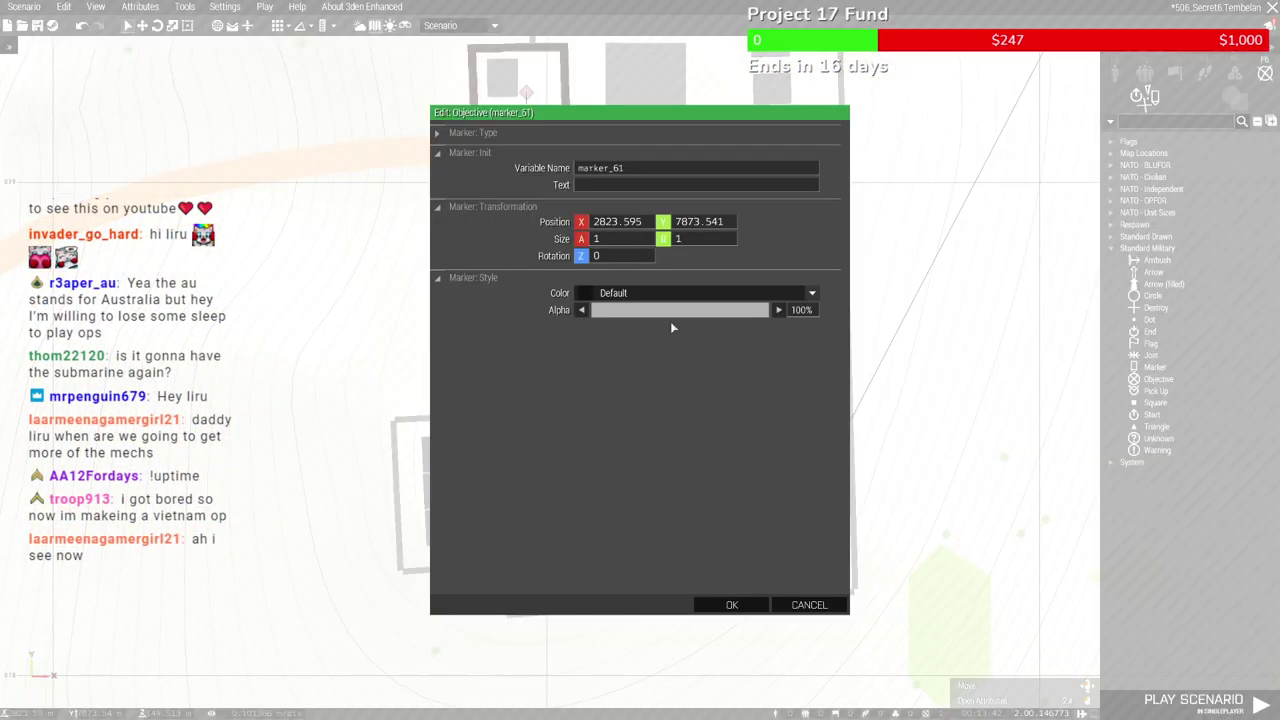
Set the new objective marker's colour to OPFOR
click(667, 293)
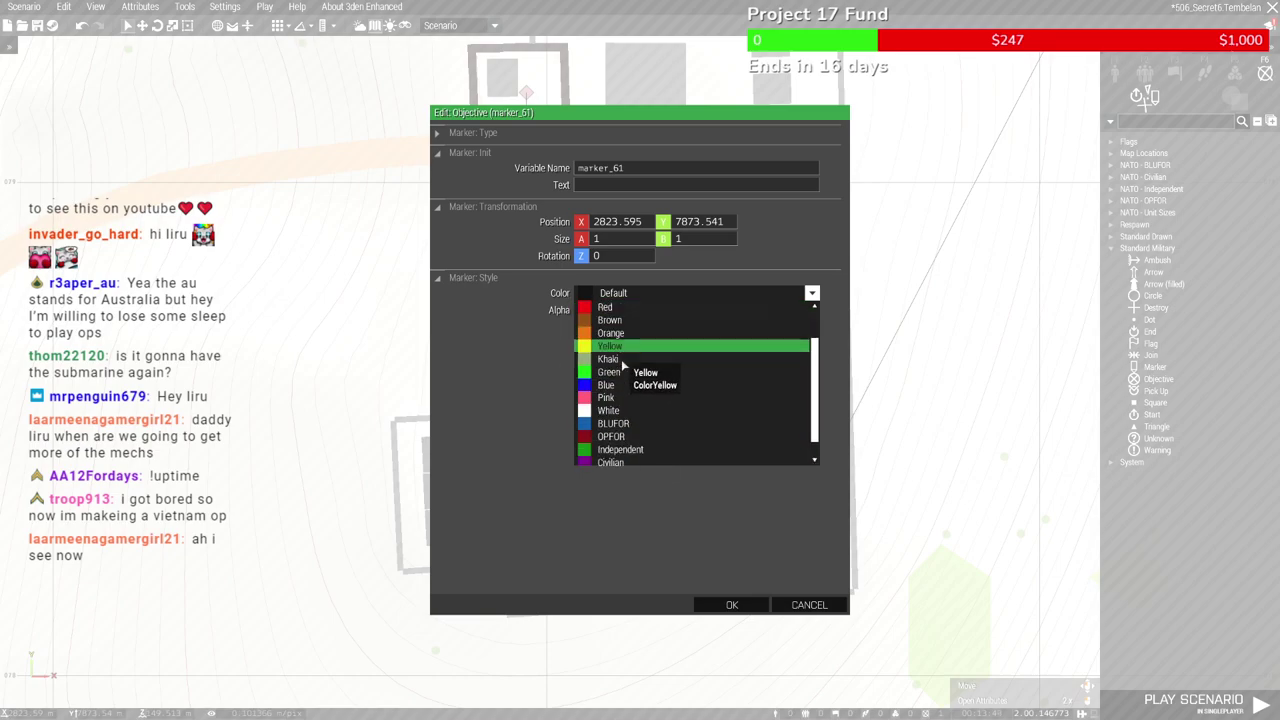
click(642, 440)
click(731, 605)
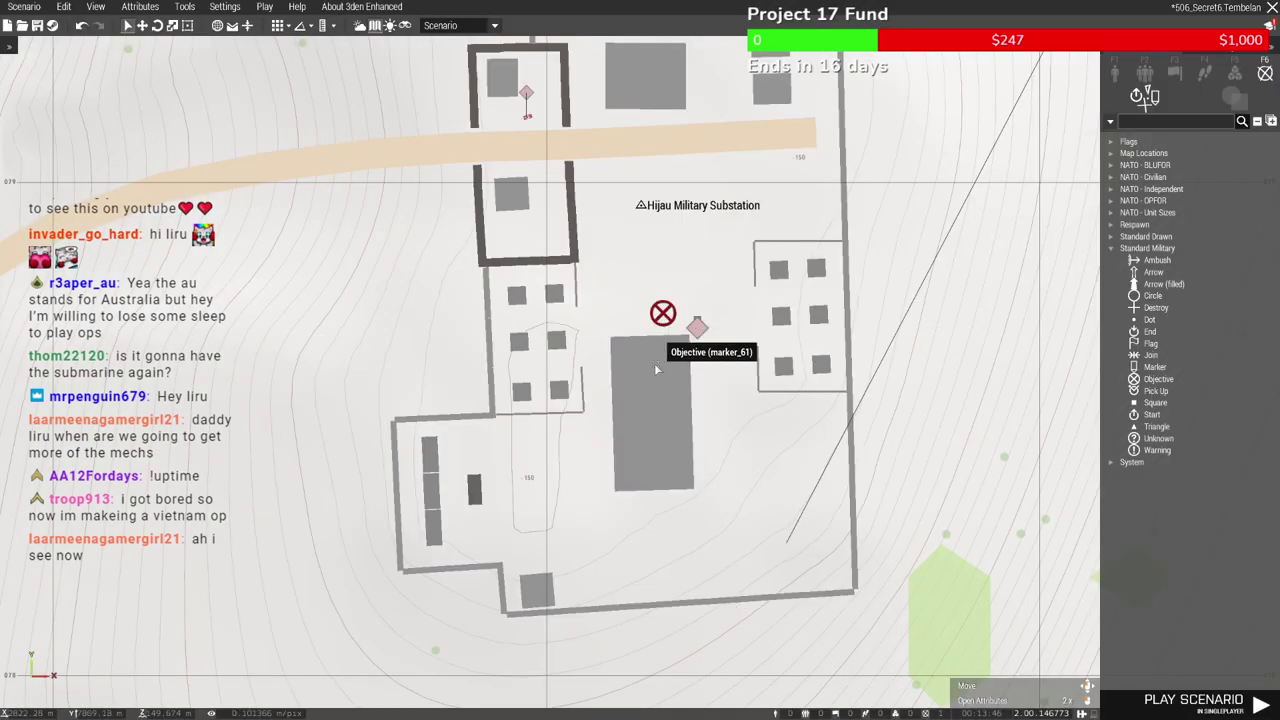
Inspect the substation's main building in 3D and review the map from LZ Muppet up to Ikan Kota
scroll(658, 430, up, 3)
middle_click(658, 430)
key(m)
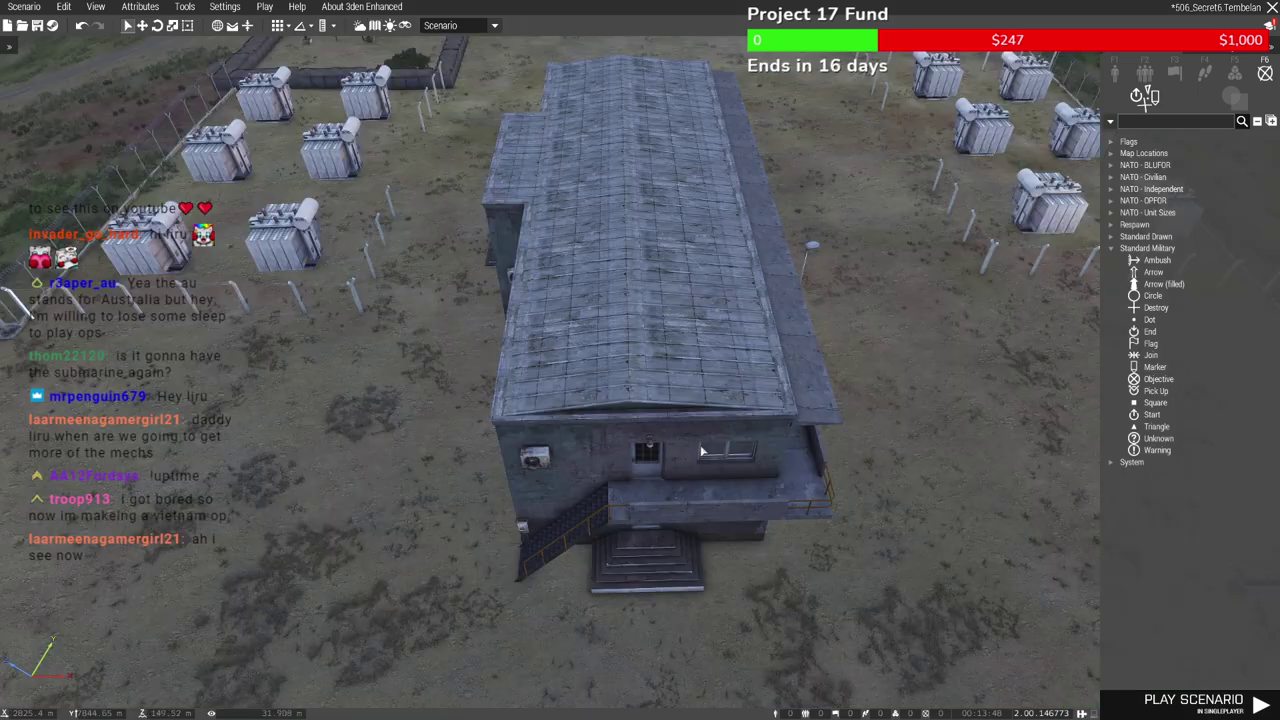
right_drag(700, 449, 549, 412)
key(m)
scroll(551, 410, down, 10)
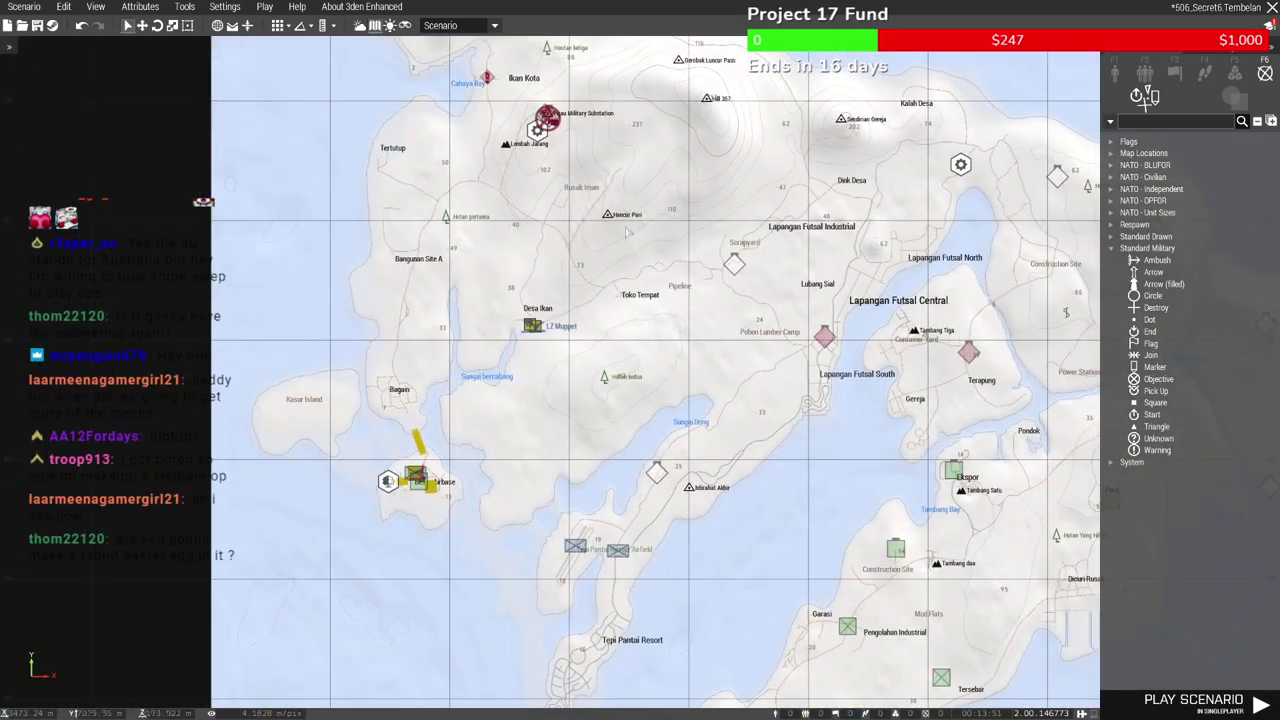
right_drag(623, 299, 628, 309)
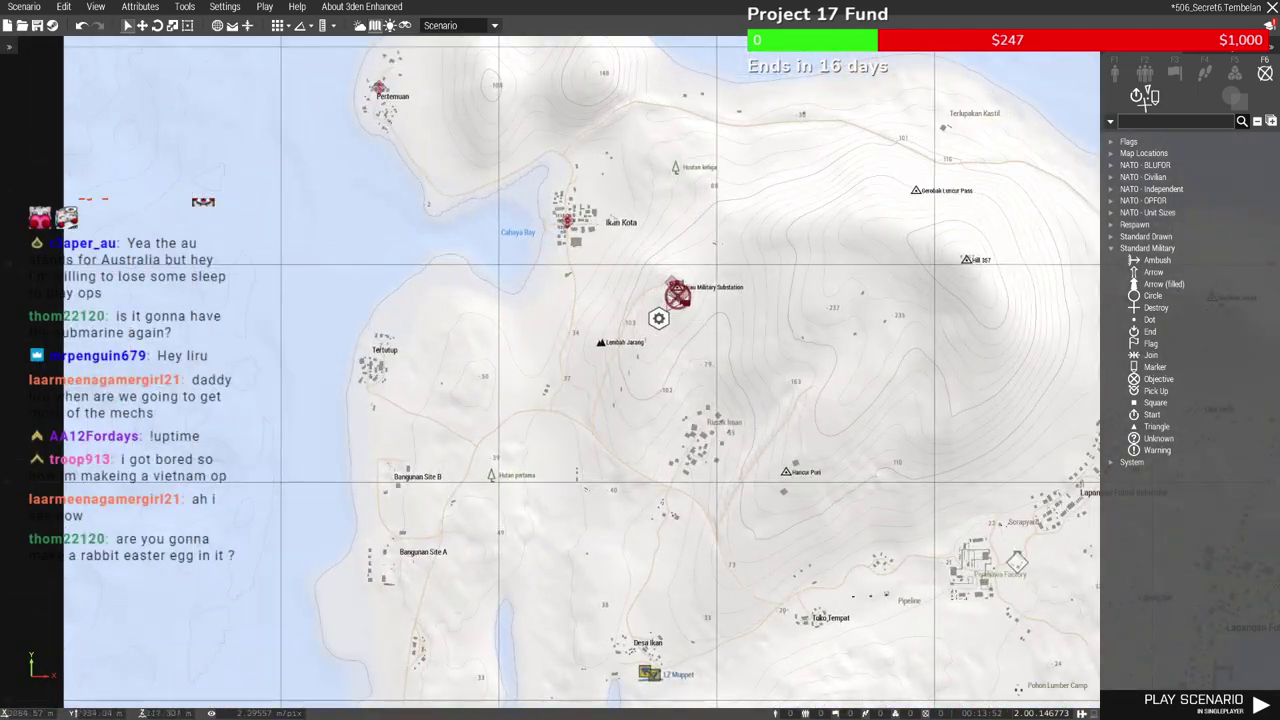
right_drag(572, 236, 652, 526)
scroll(650, 528, up, 5)
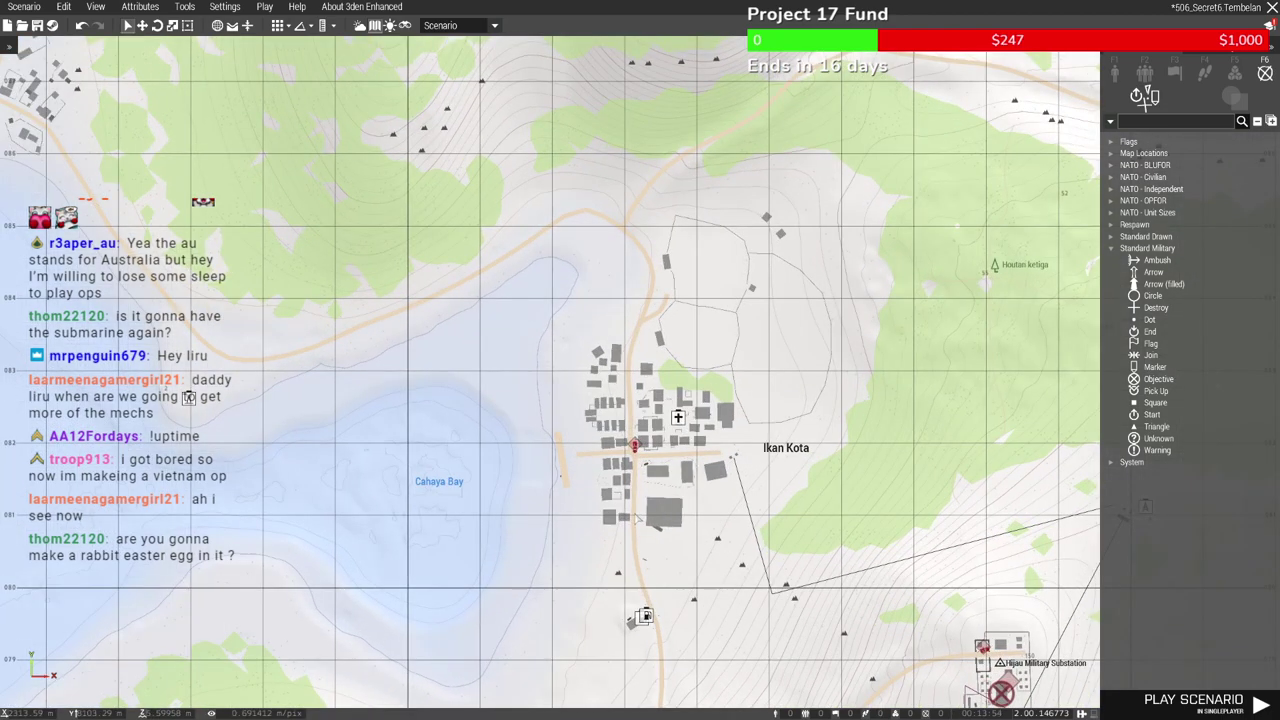
Save the 506_Secret6 scenario
click(24, 6)
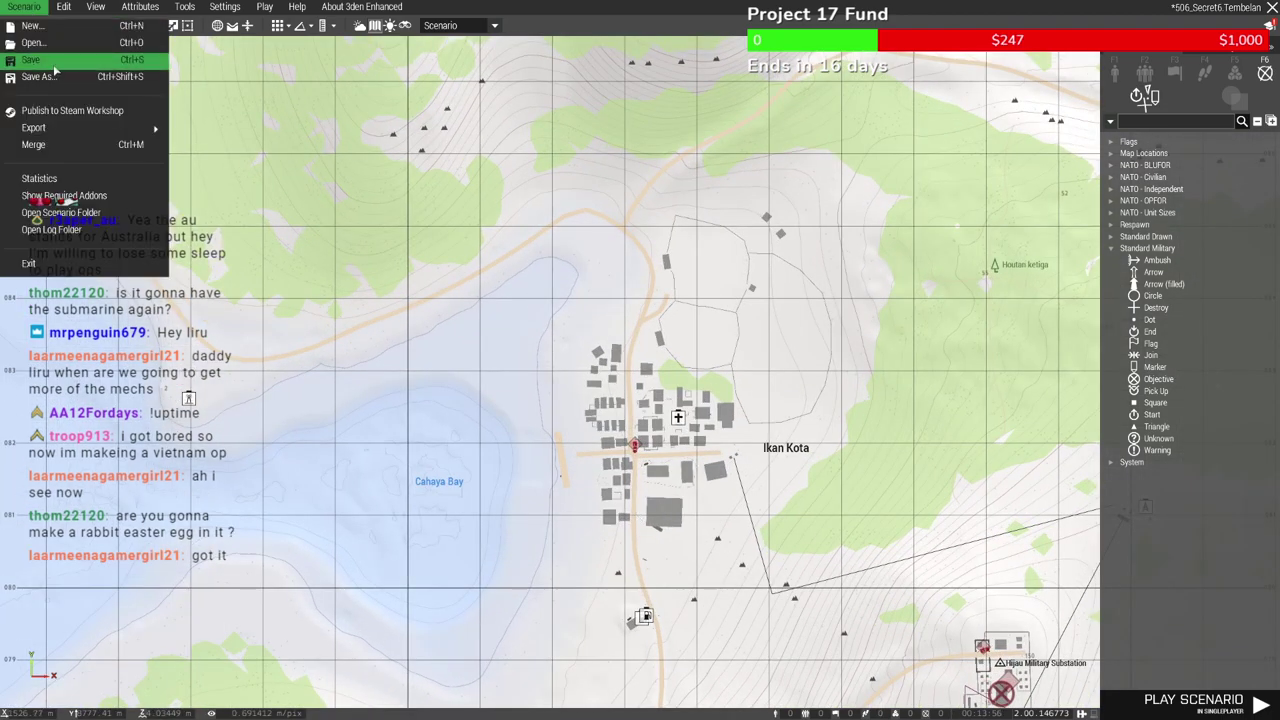
click(31, 60)
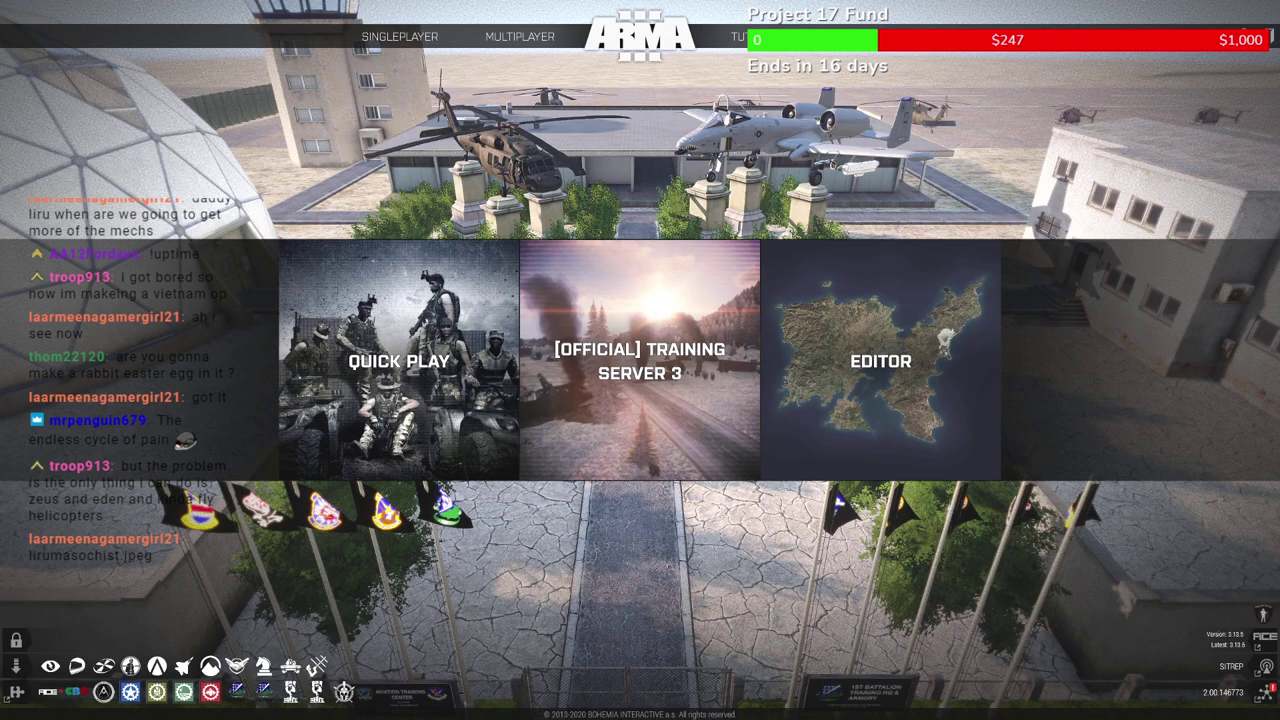
Start the scenario editor on the Tembelan Island map
click(900, 362)
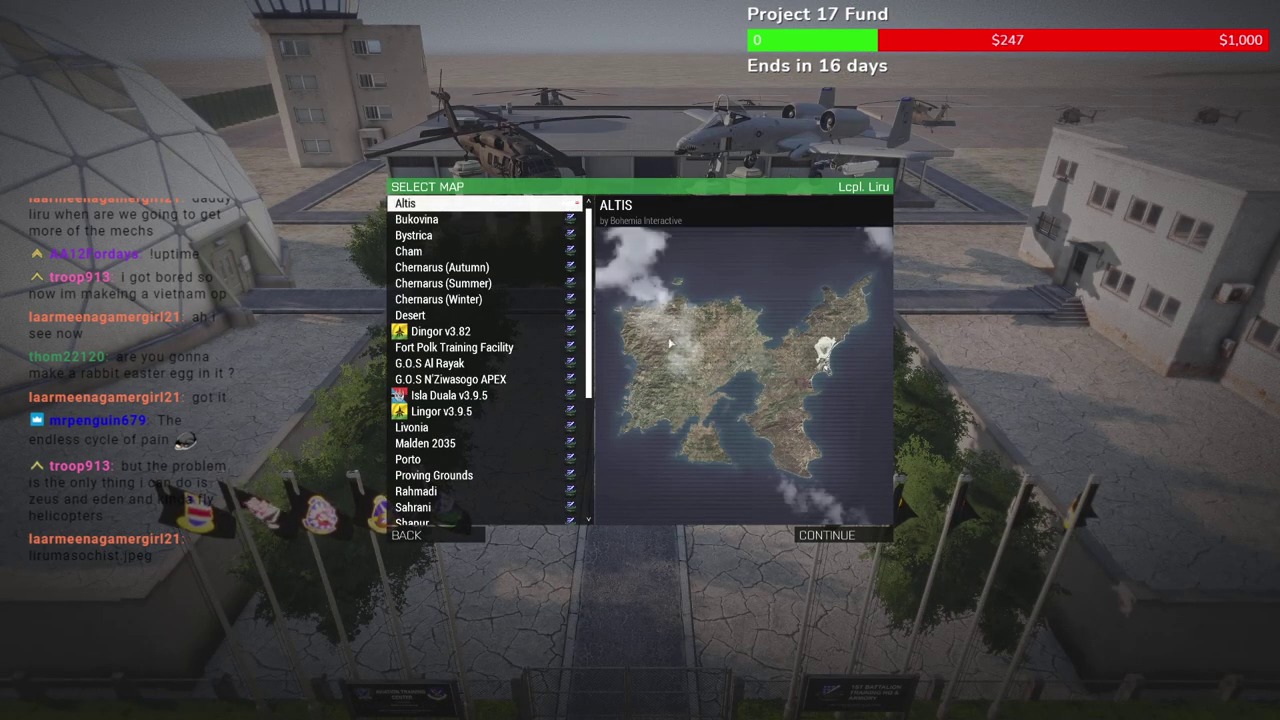
scroll(531, 338, down, 4)
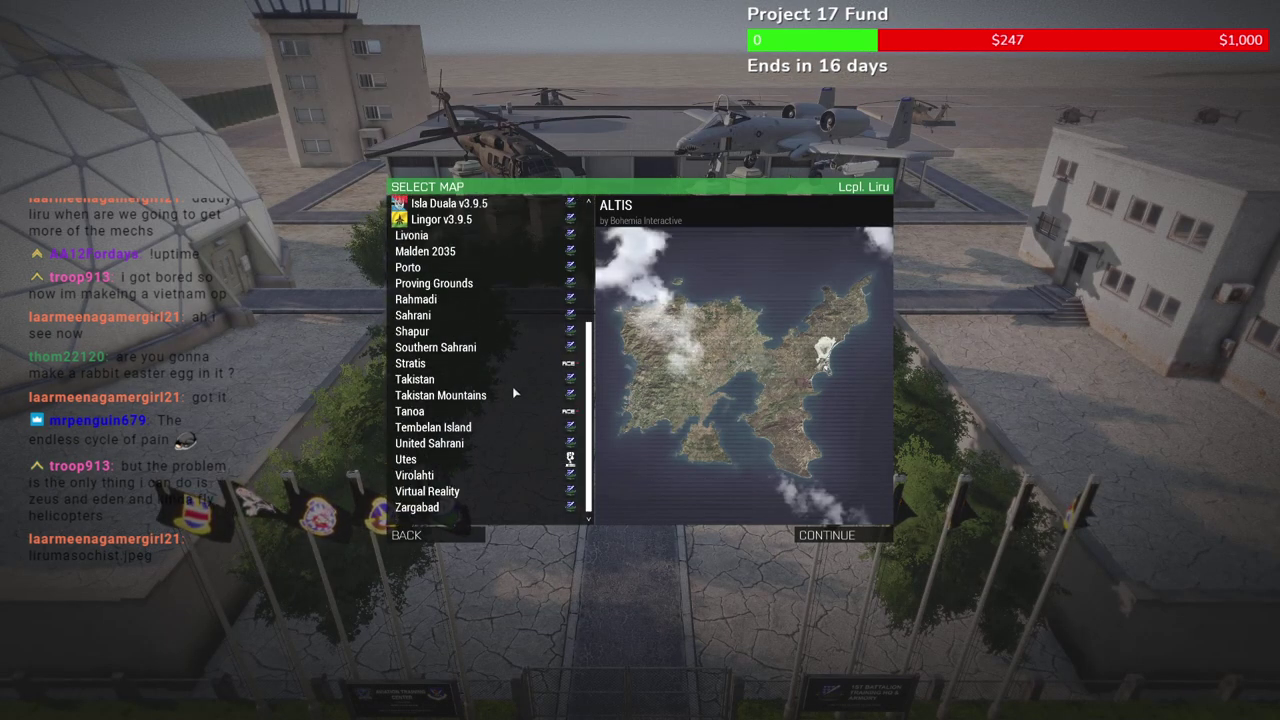
scroll(512, 395, up, 4)
scroll(511, 397, down, 2)
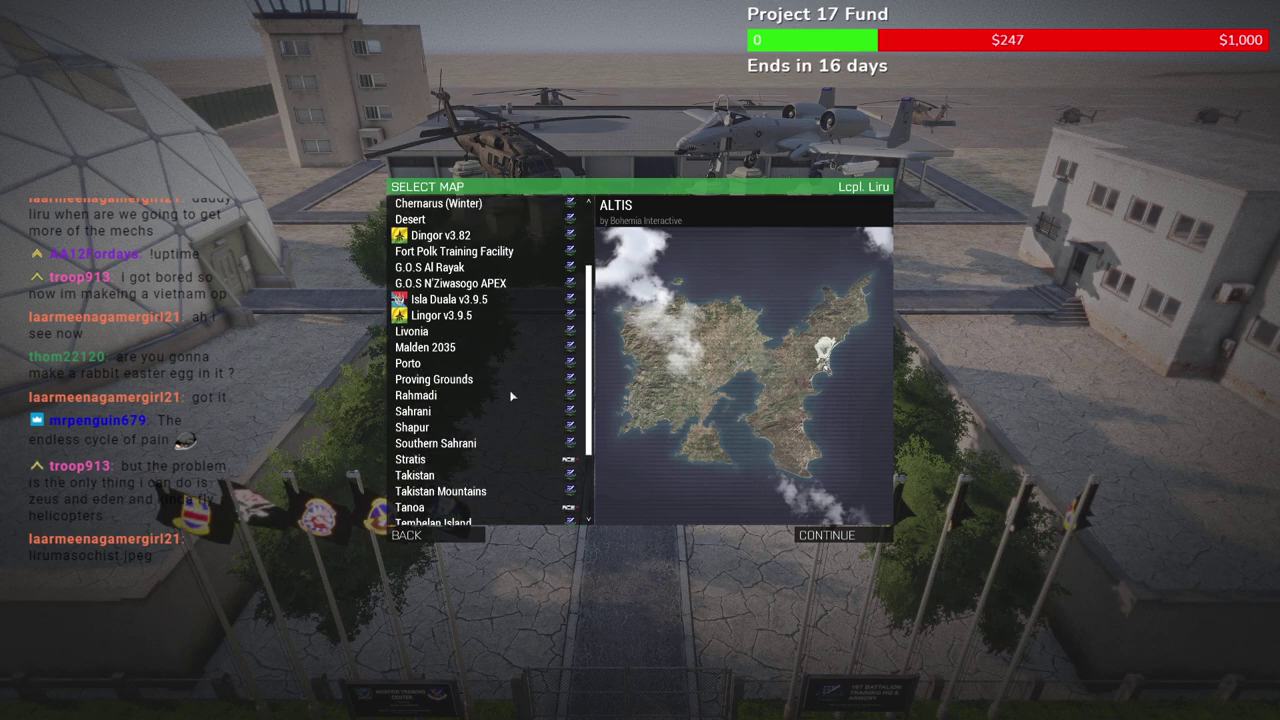
scroll(505, 405, down, 3)
click(450, 446)
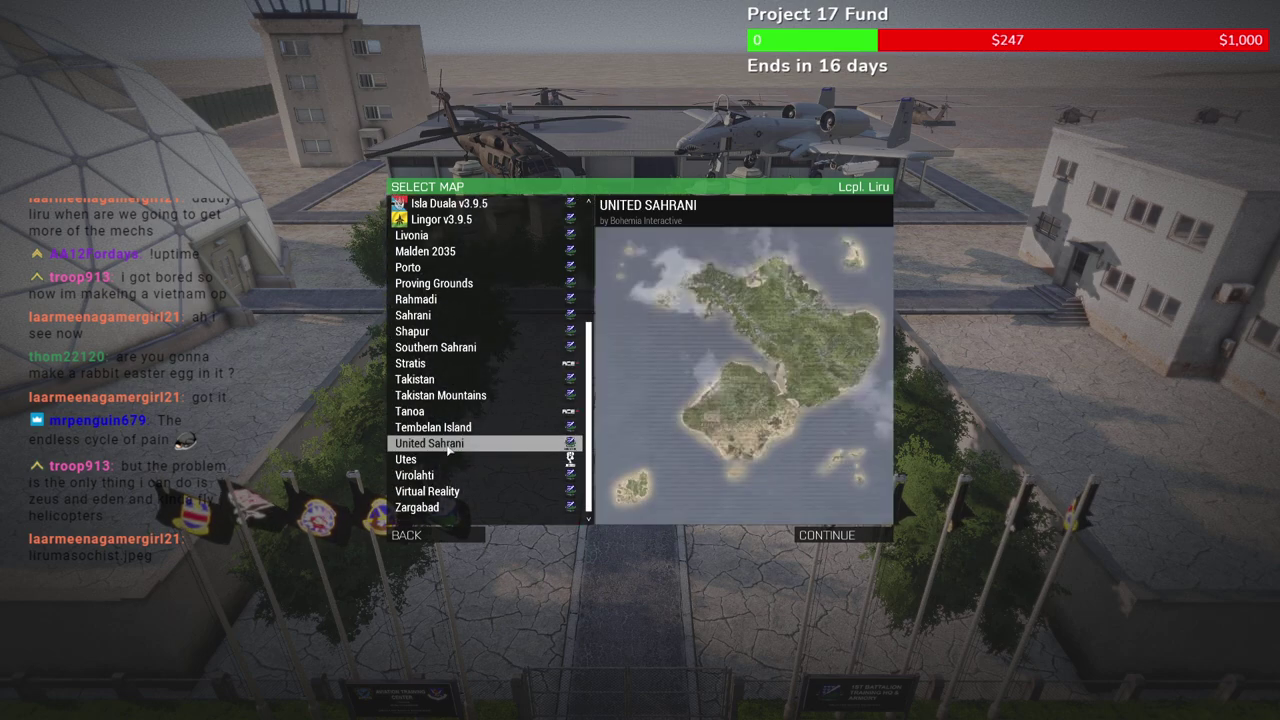
click(448, 428)
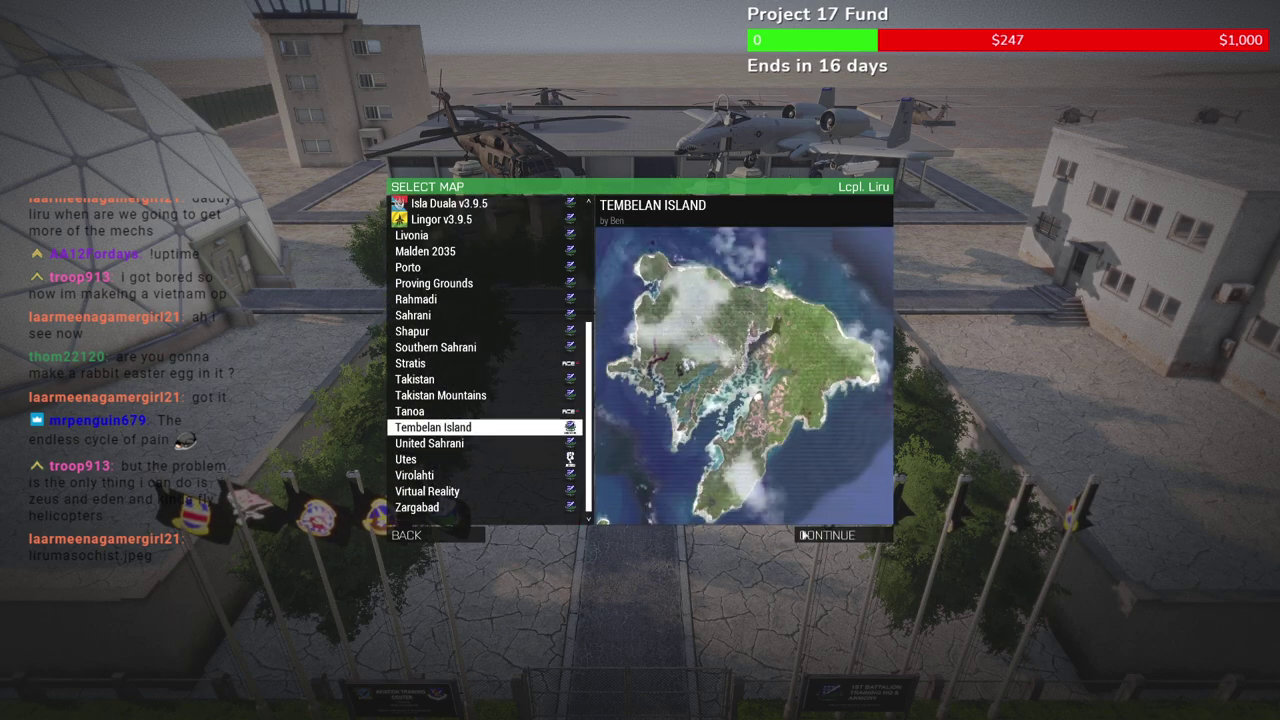
click(802, 535)
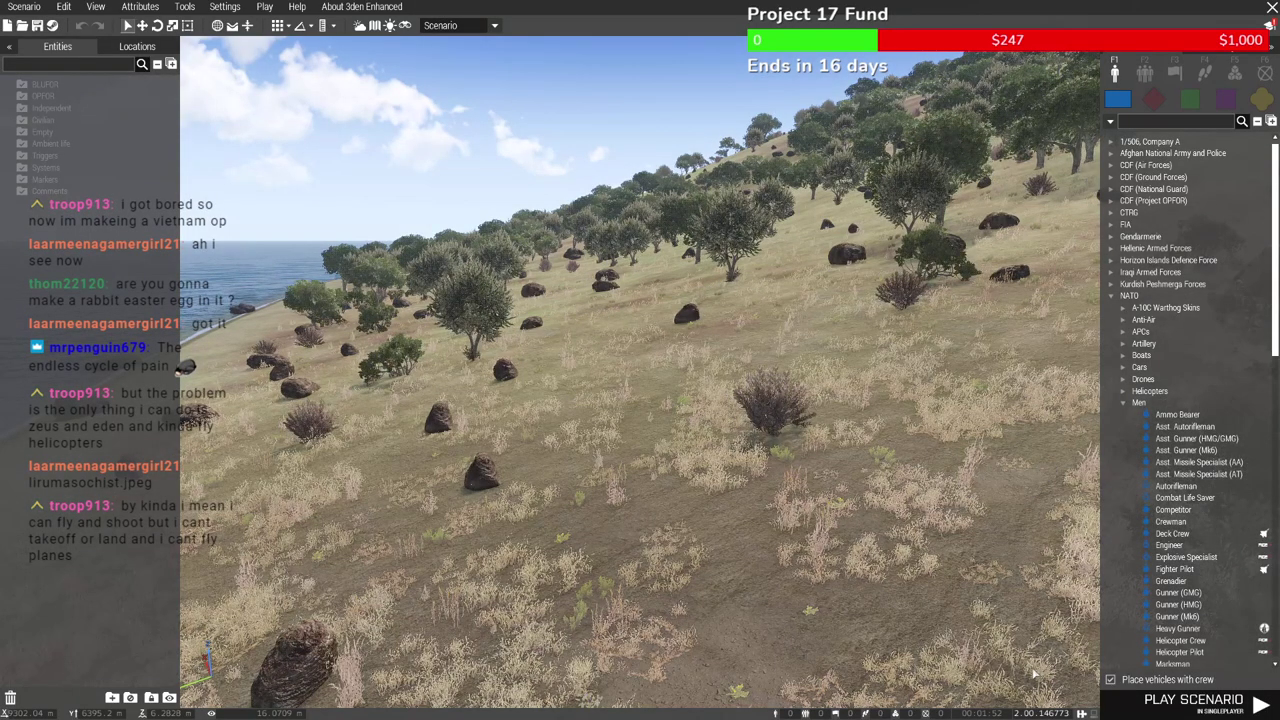
Sort the saved missions by newest modification date and open 506_Secret6
right_drag(1005, 543, 677, 478)
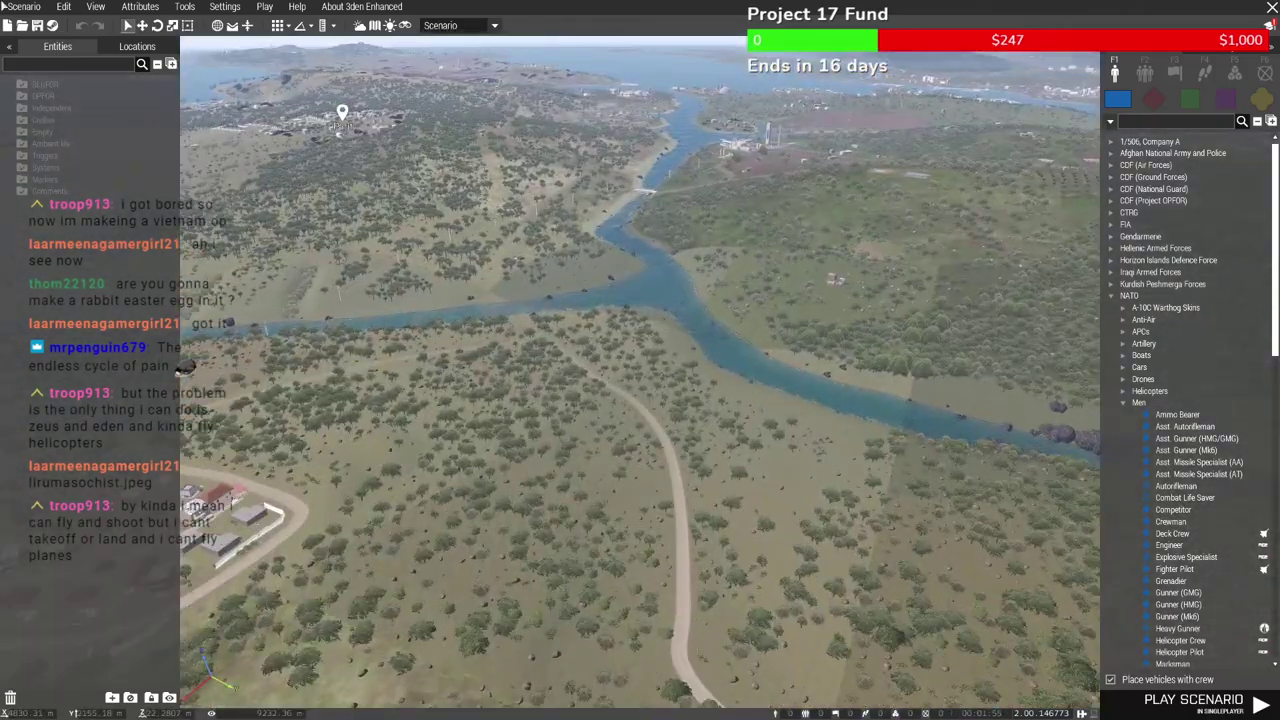
click(24, 6)
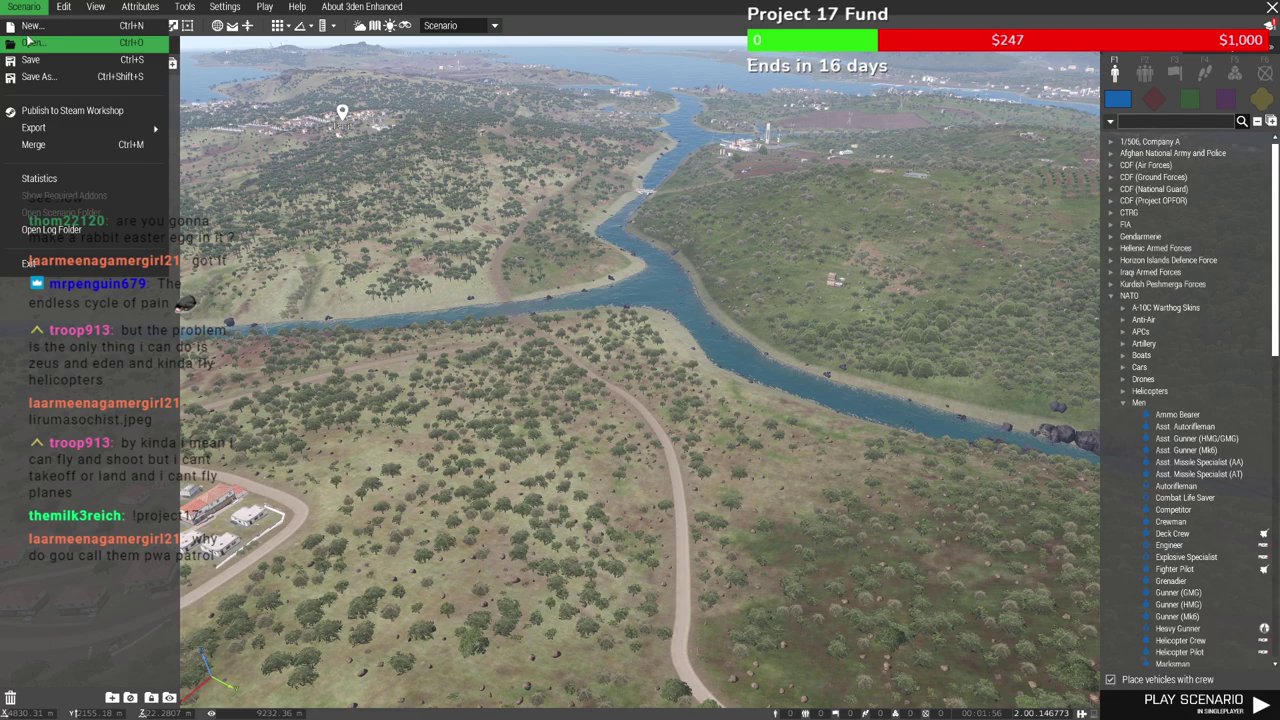
click(32, 42)
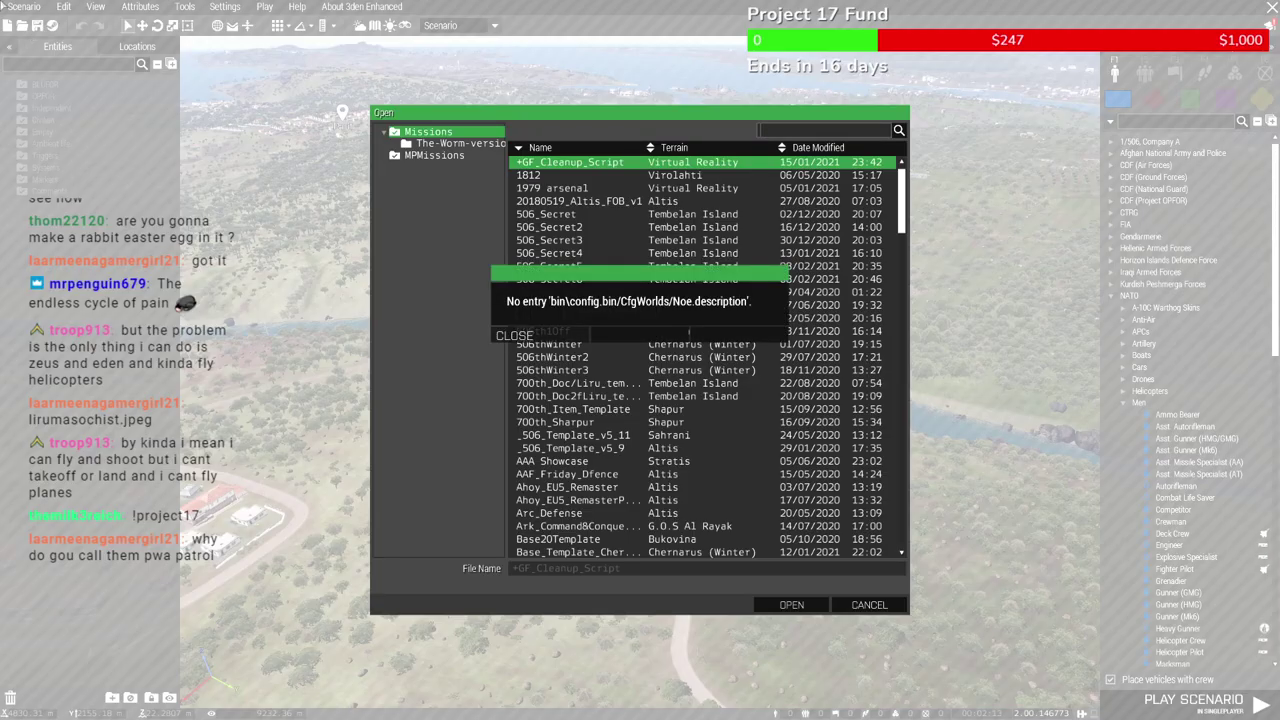
click(512, 337)
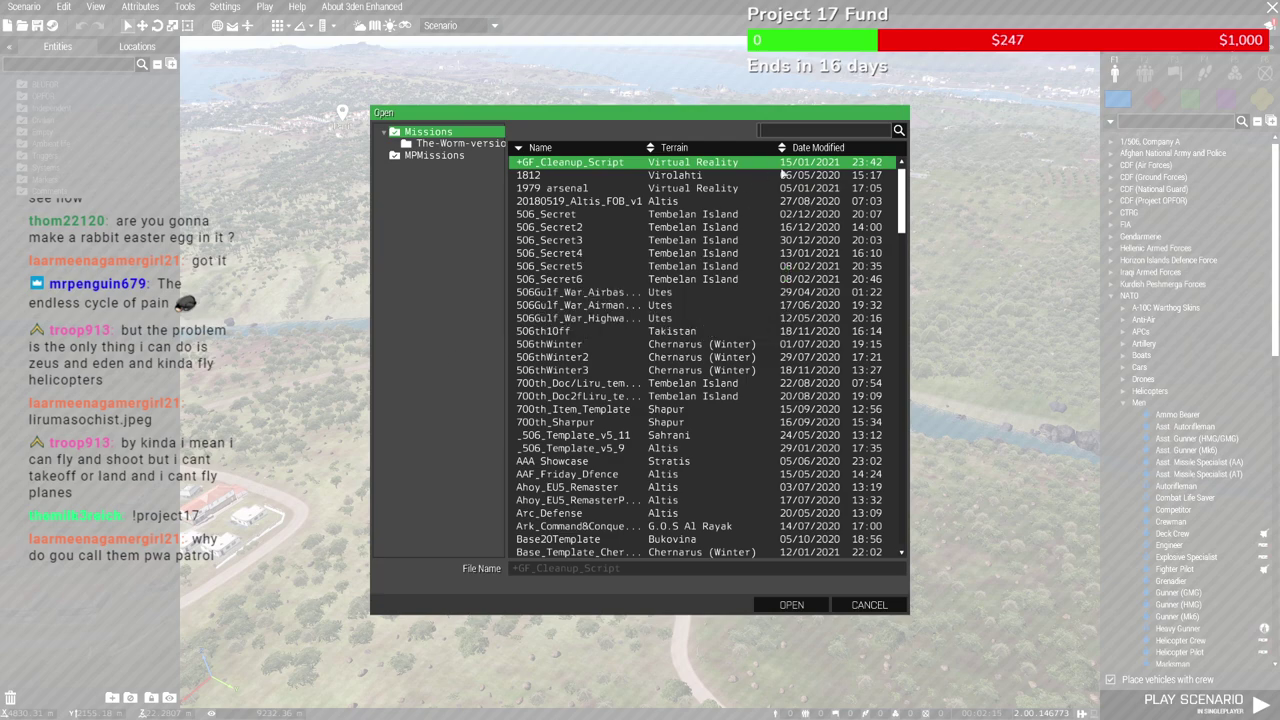
click(818, 147)
click(818, 147)
click(632, 214)
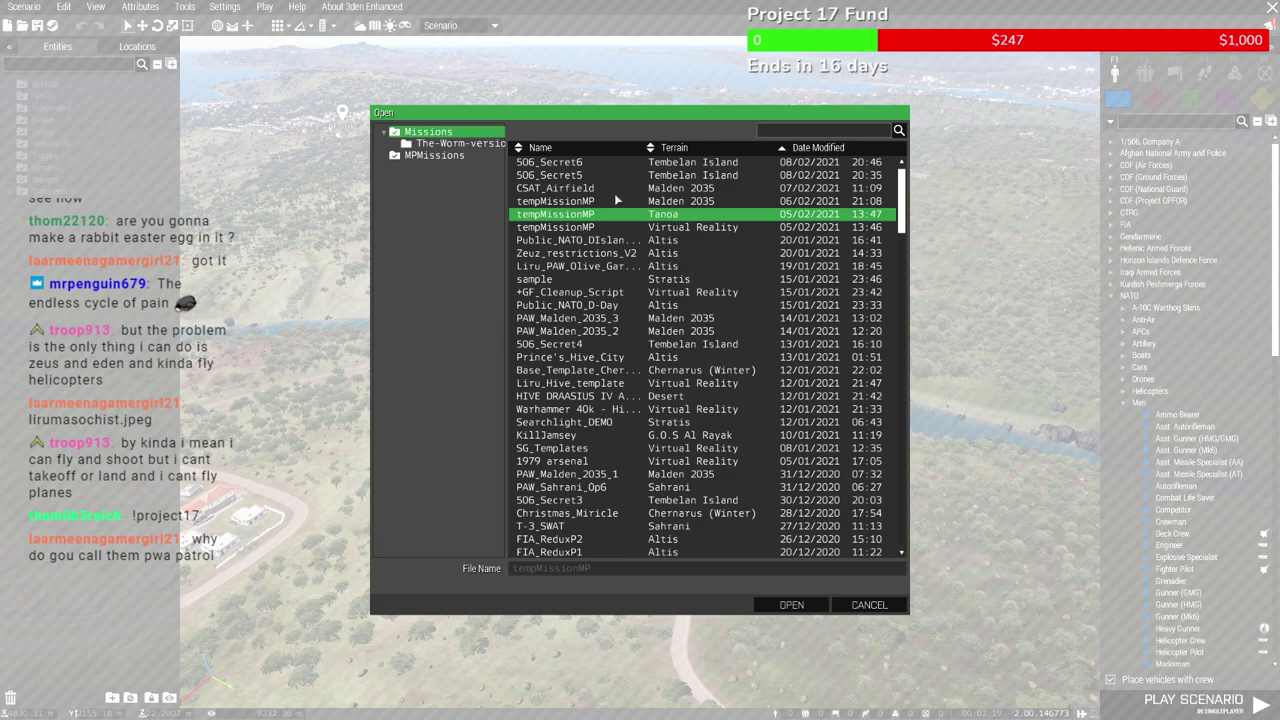
click(580, 175)
click(575, 163)
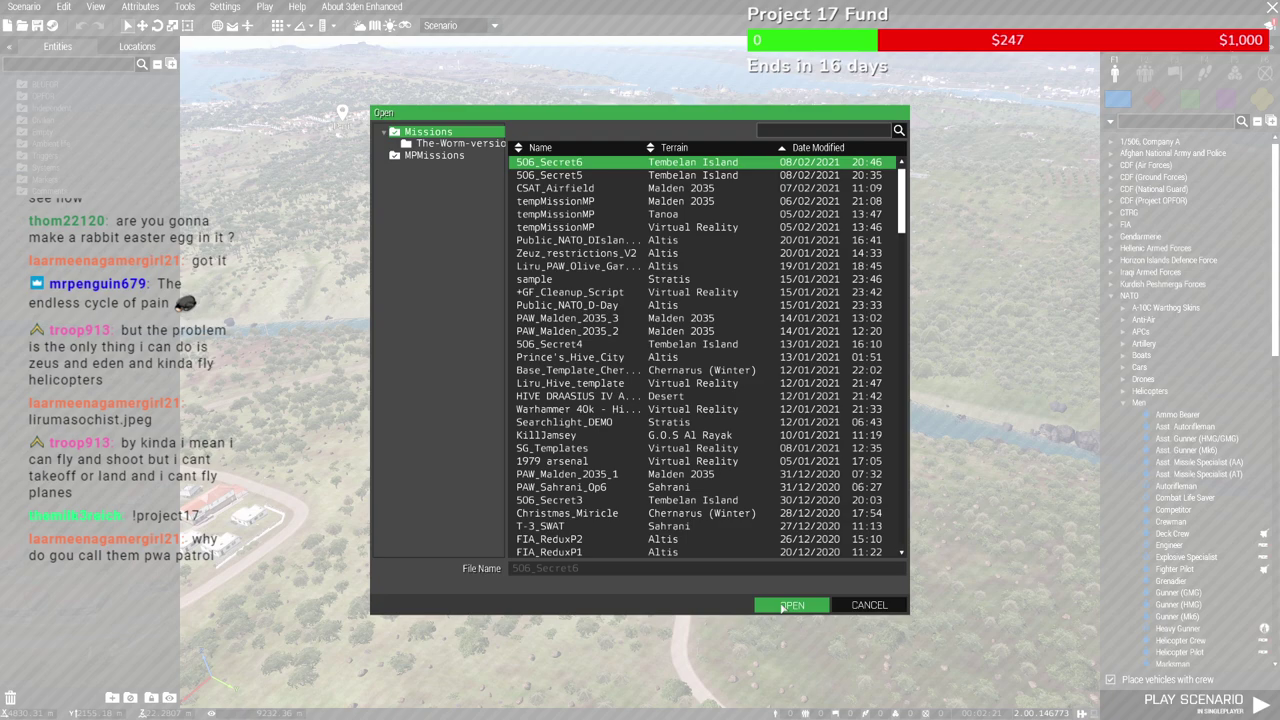
click(785, 605)
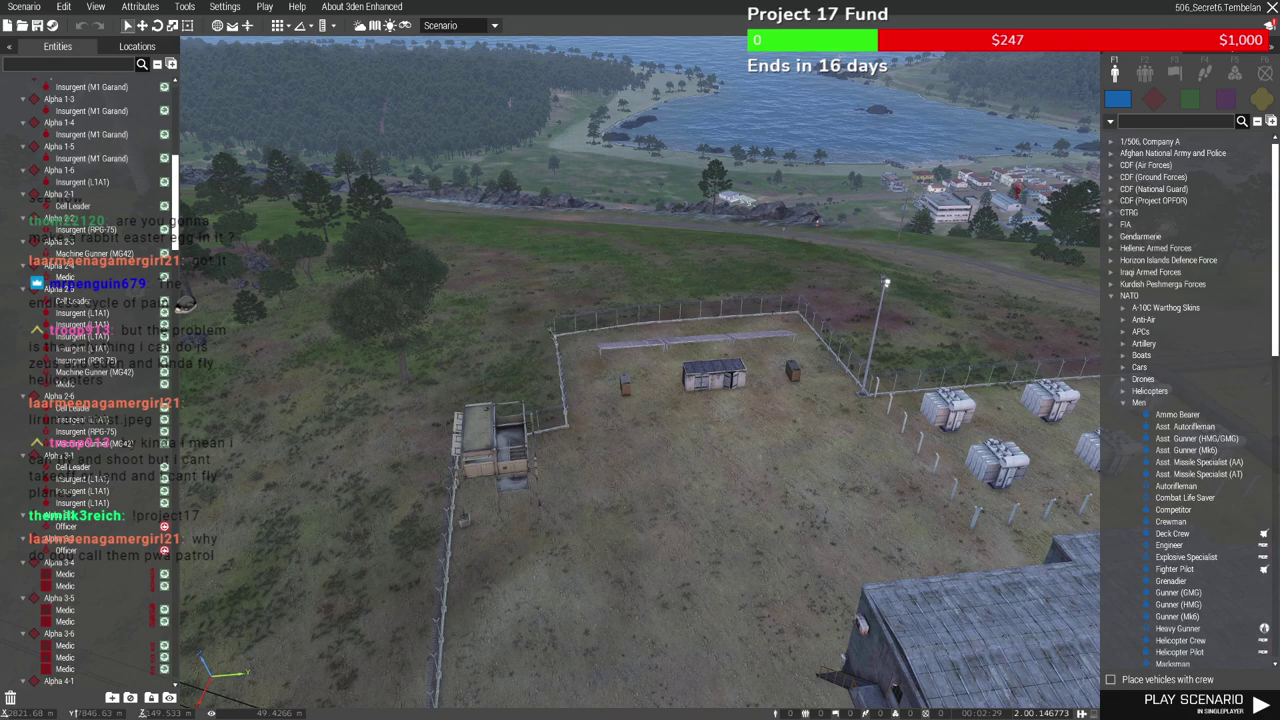
Examine the Hijau Military Substation compound, its main building and the fenced yard around it
key(w)
right_drag(848, 512, 656, 459)
key(d)
key(s)
key(d)
drag(548, 257, 775, 626)
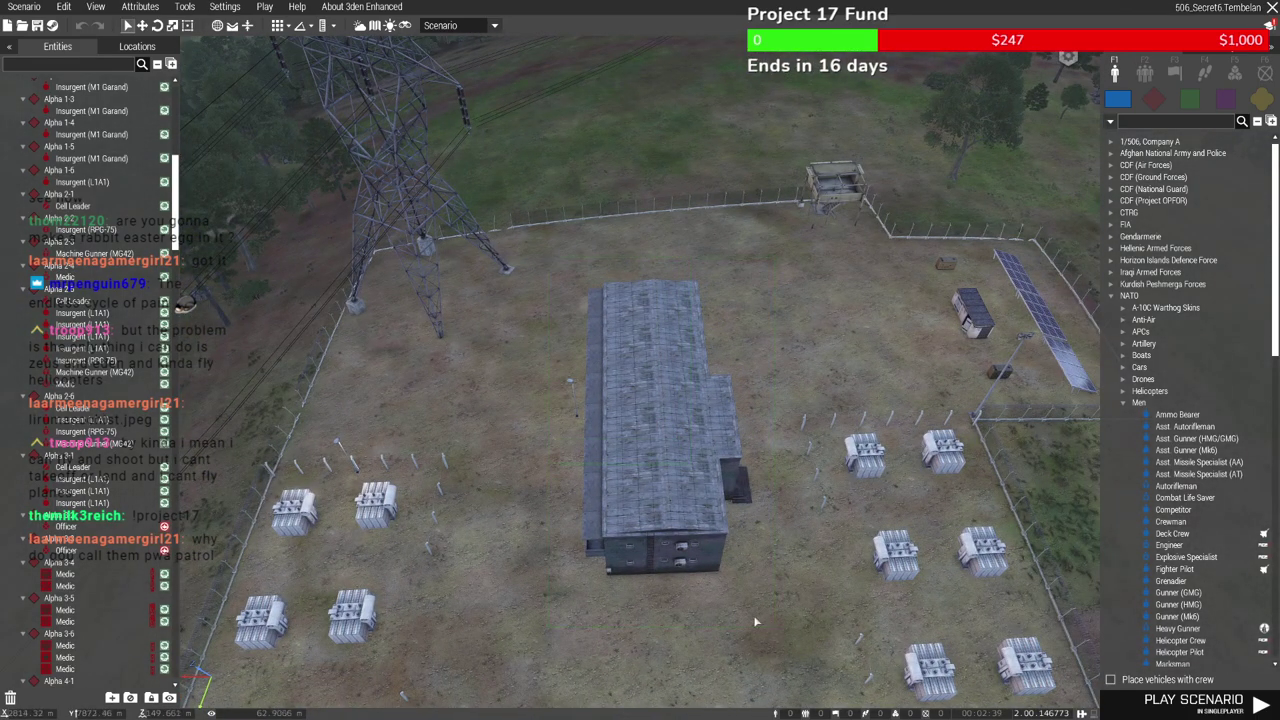
key(s)
key(w)
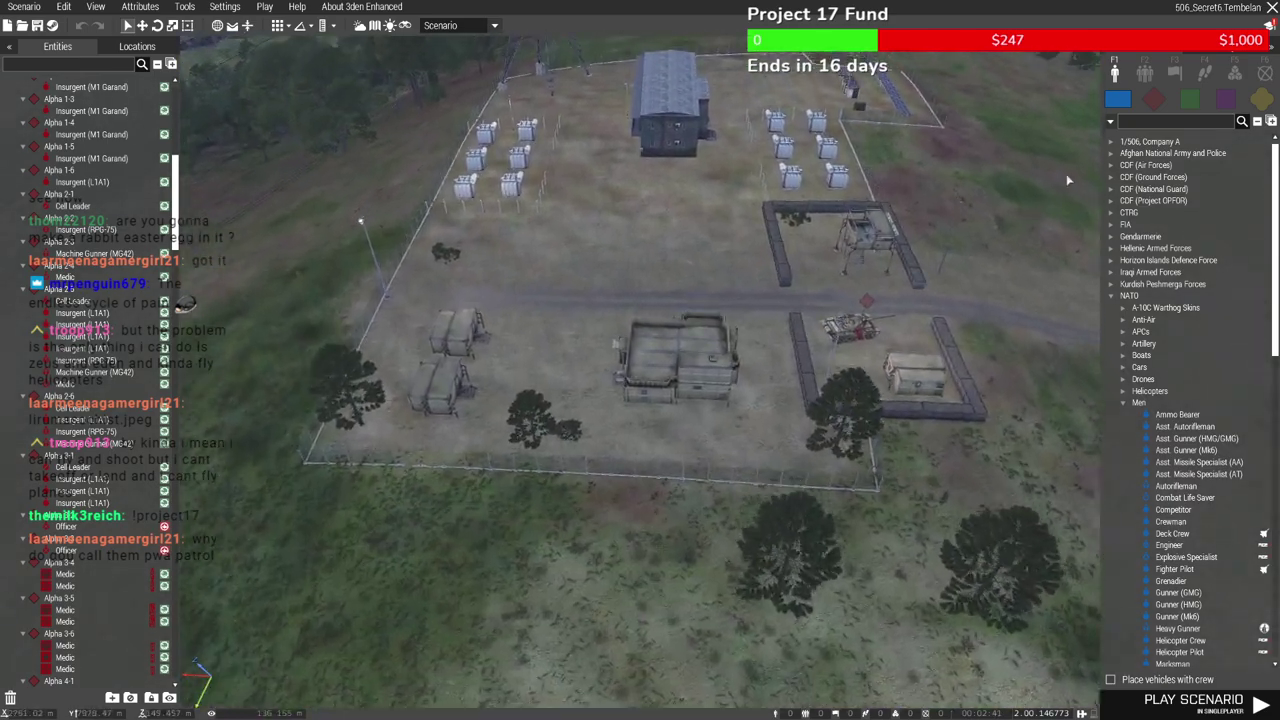
Find the ZEI modules and apply Interior Fill to the substation's main building
key(F5)
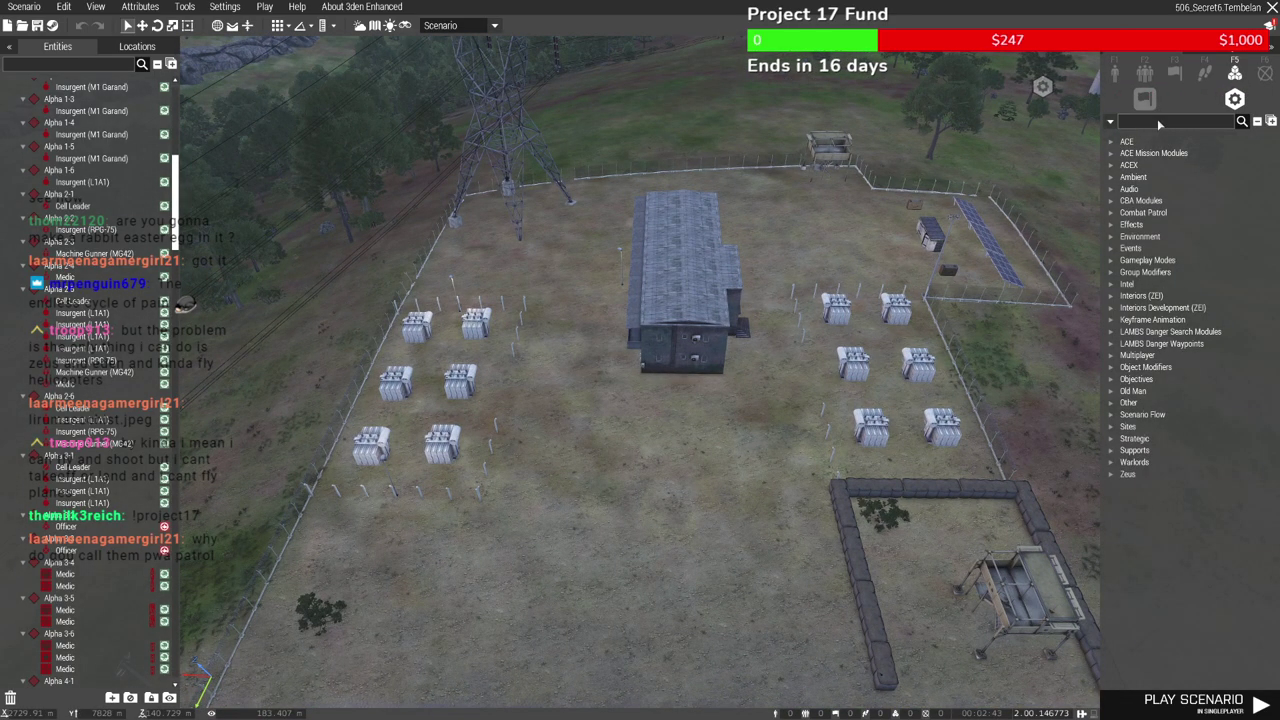
click(1158, 121)
text(ZEI)
click(1160, 166)
key(w)
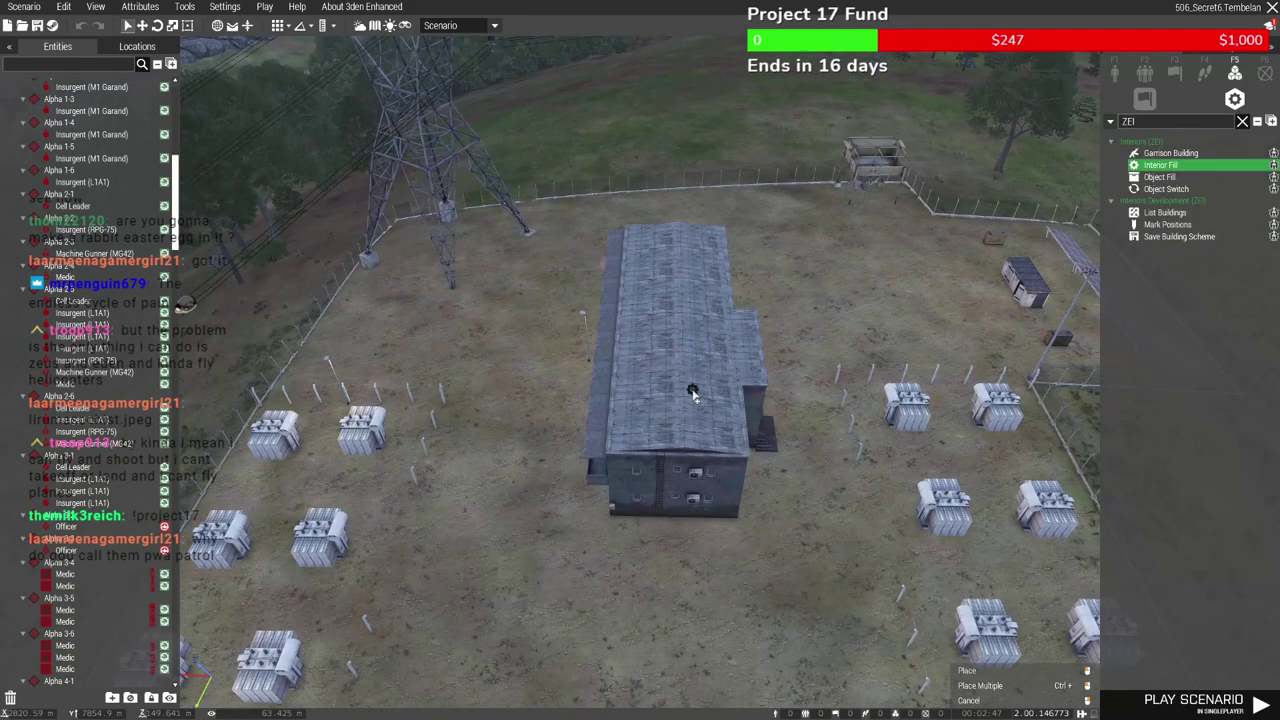
click(692, 391)
click(494, 399)
click(488, 398)
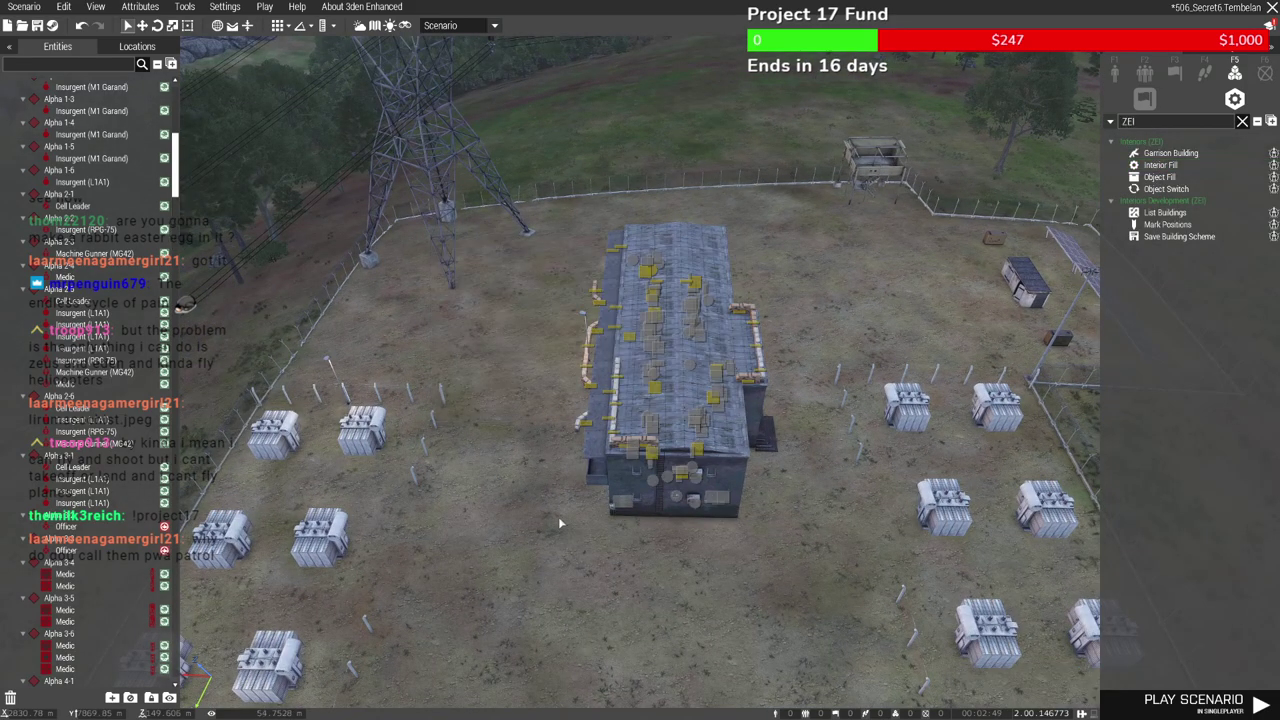
Inspect the generated sandbag walls and furnishings around the outside of the main building at close range
key(w)
right_drag(560, 476, 625, 491)
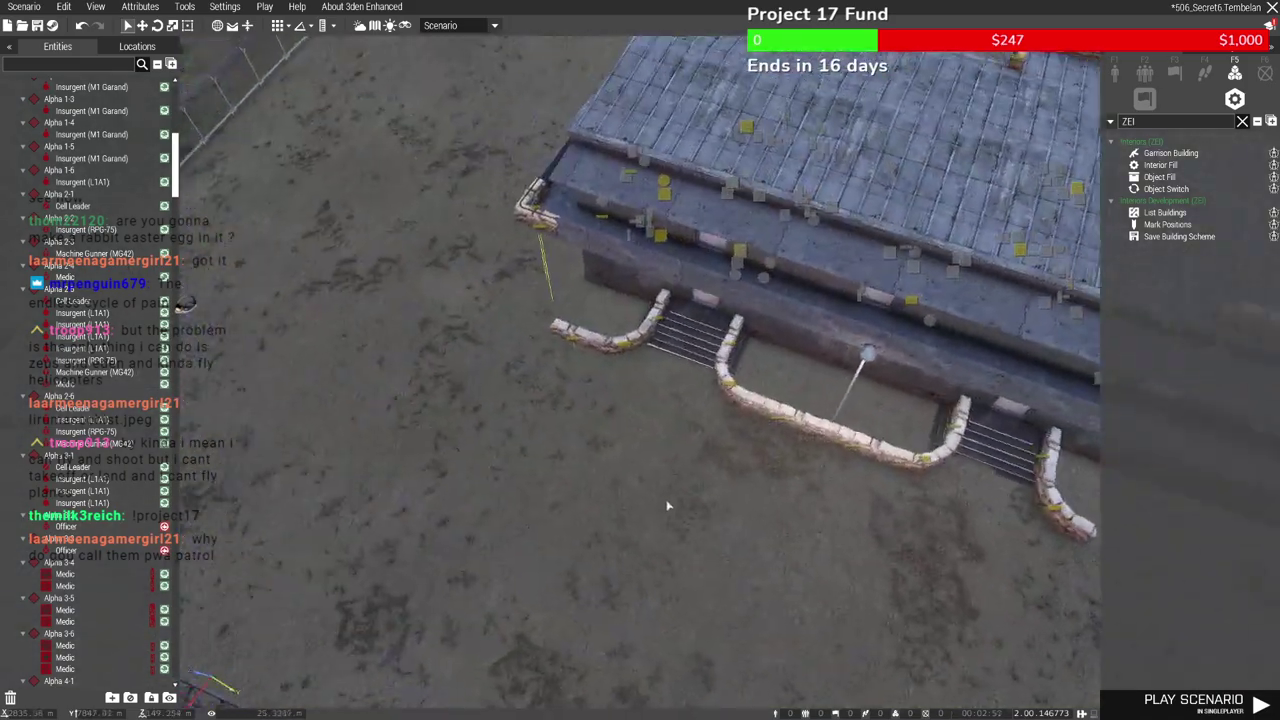
right_drag(605, 506, 634, 495)
key(w)
right_drag(617, 420, 758, 192)
key(a)
key(q)
key(a)
key(q)
Lower the raised sandbag walls beside the building's entrance steps to ground level
key(s)
key(z)
key(d)
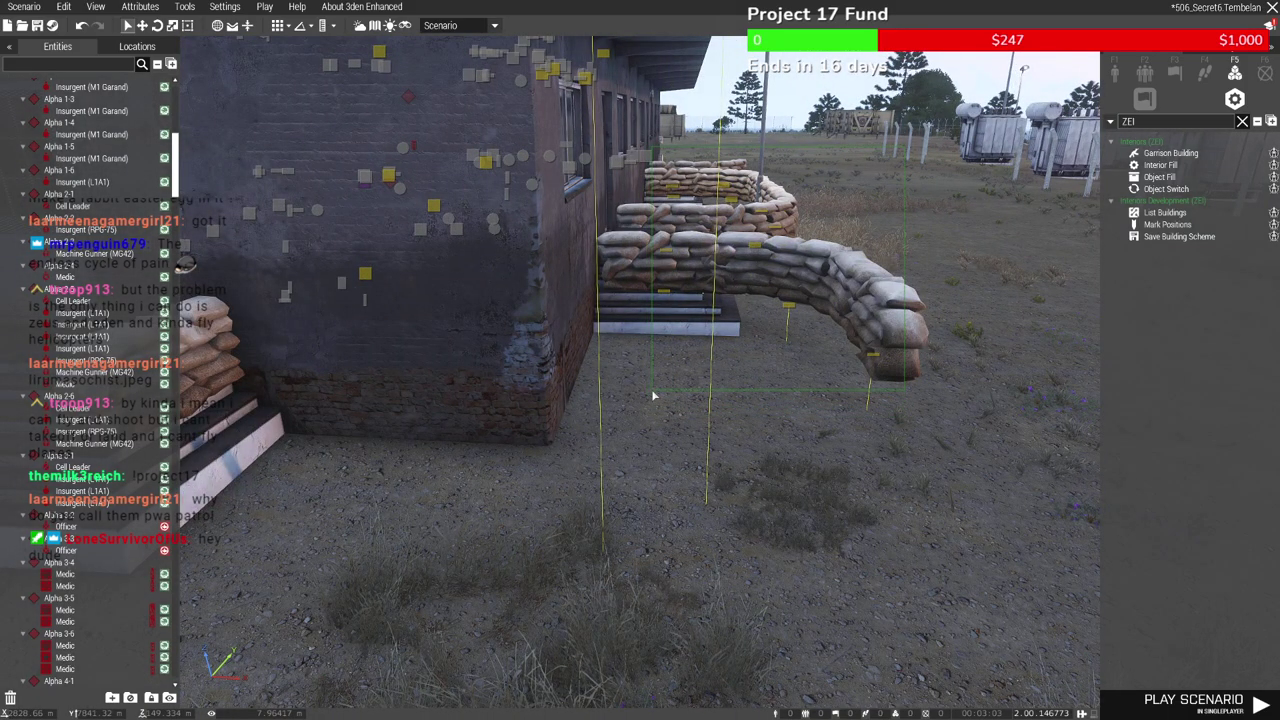
drag(653, 396, 769, 412)
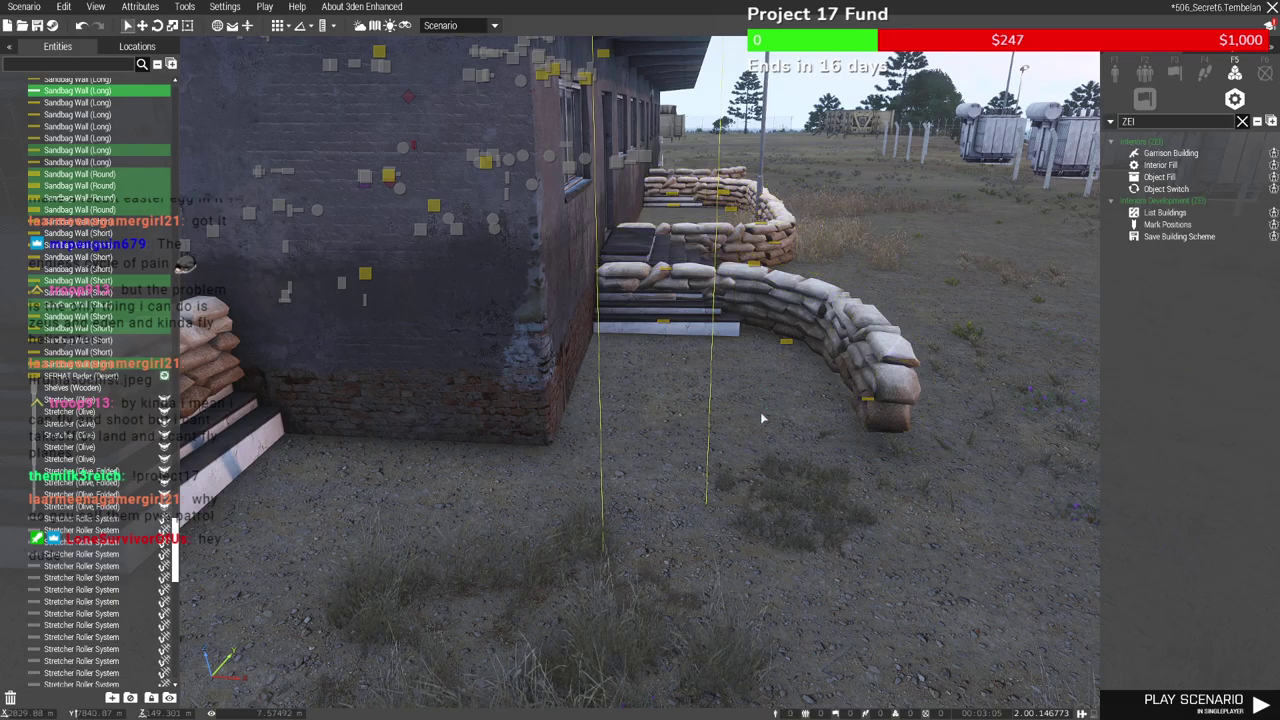
click(762, 419)
Try to rotate the curved group of sandbag walls on one side of the entrance steps, and undo the change
right_drag(762, 419, 486, 363)
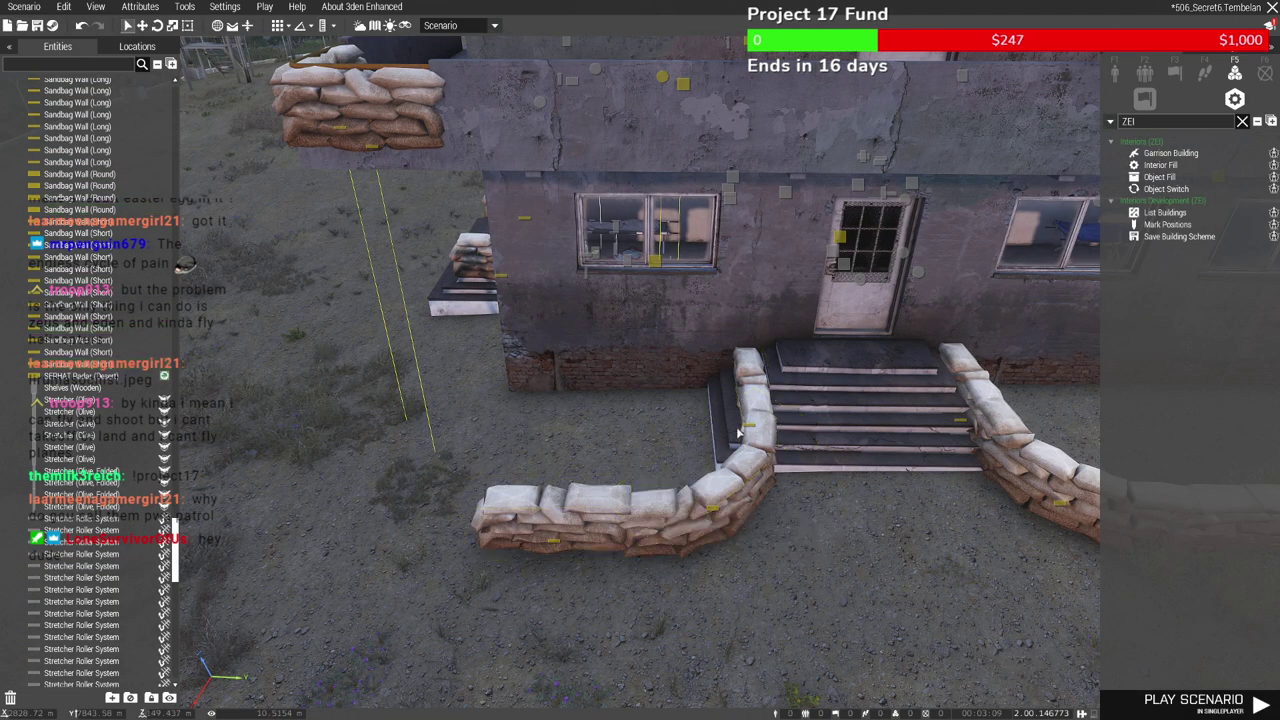
shift+drag(748, 524, 471, 477)
key(ctrl+z)
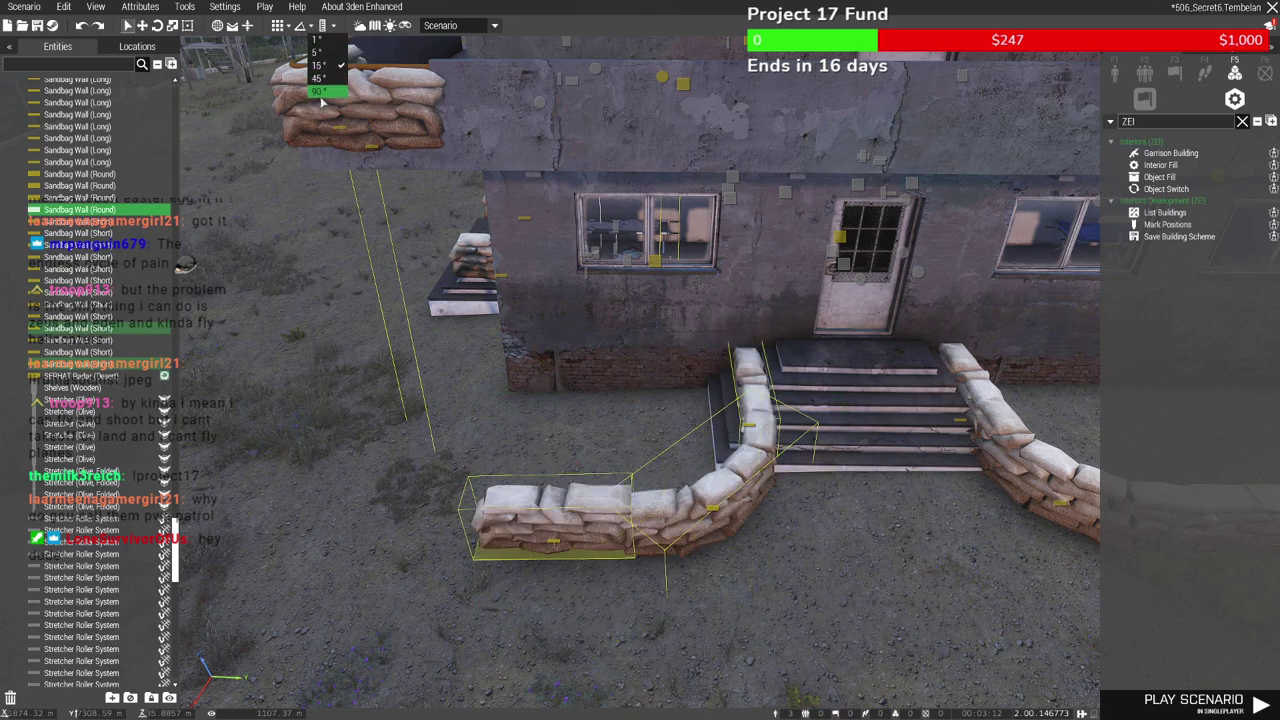
Rotate the curved sandbag group in 90° increments and move it into place along one side of the entrance steps
shift+drag(703, 488, 519, 462)
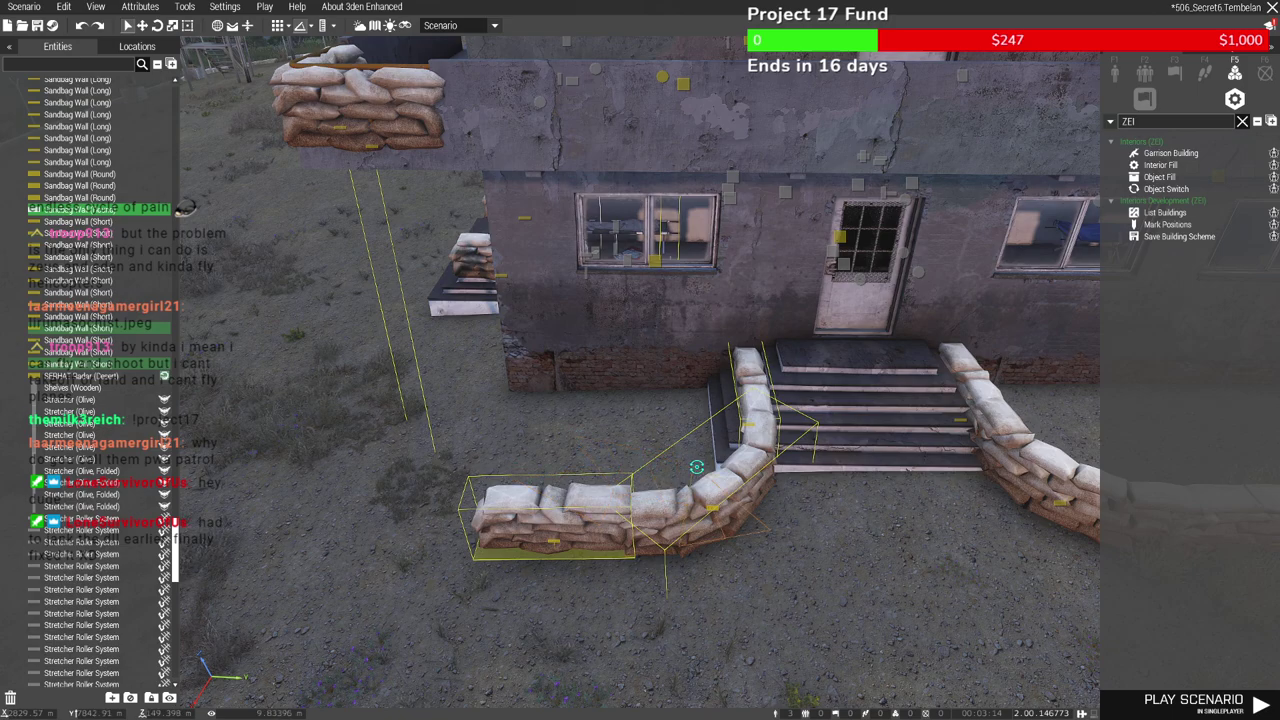
shift+drag(697, 467, 770, 526)
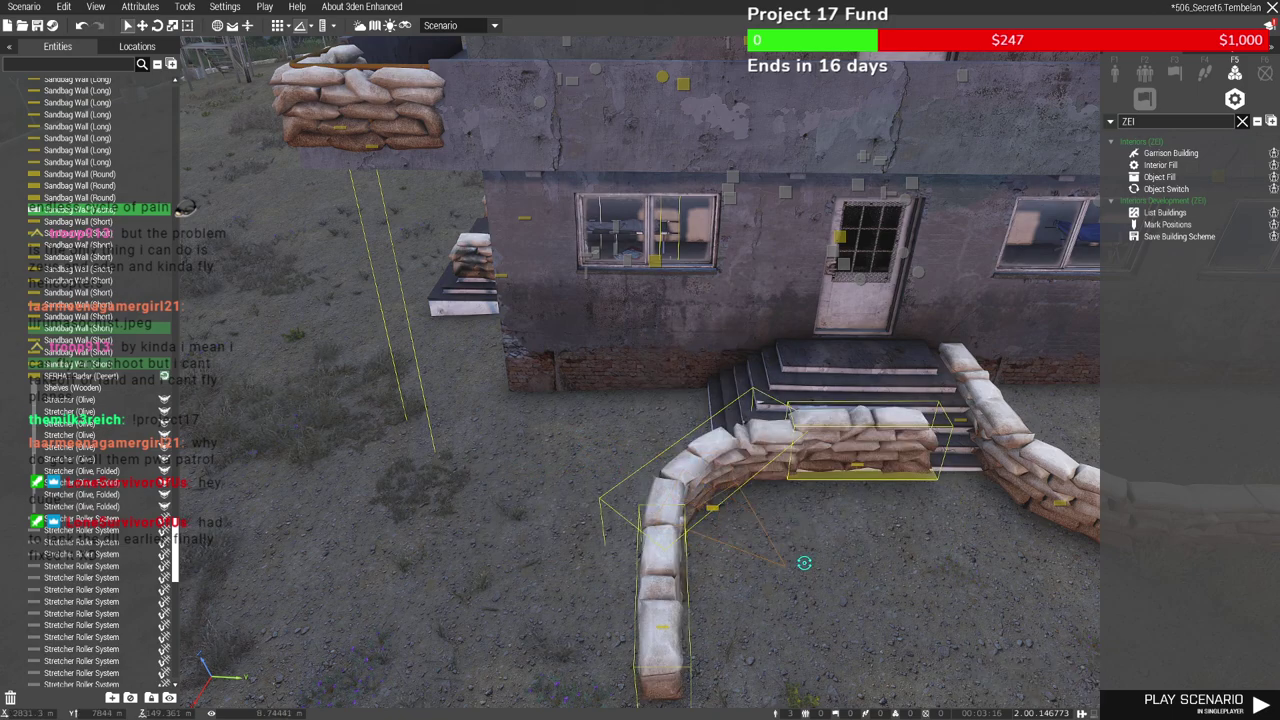
shift+drag(840, 463, 789, 408)
drag(663, 423, 502, 415)
click(460, 453)
Move the sandbag wall on the other side of the entrance steps slightly outward to the stair edge
key(d)
right_drag(460, 453, 617, 460)
key(a)
key(d)
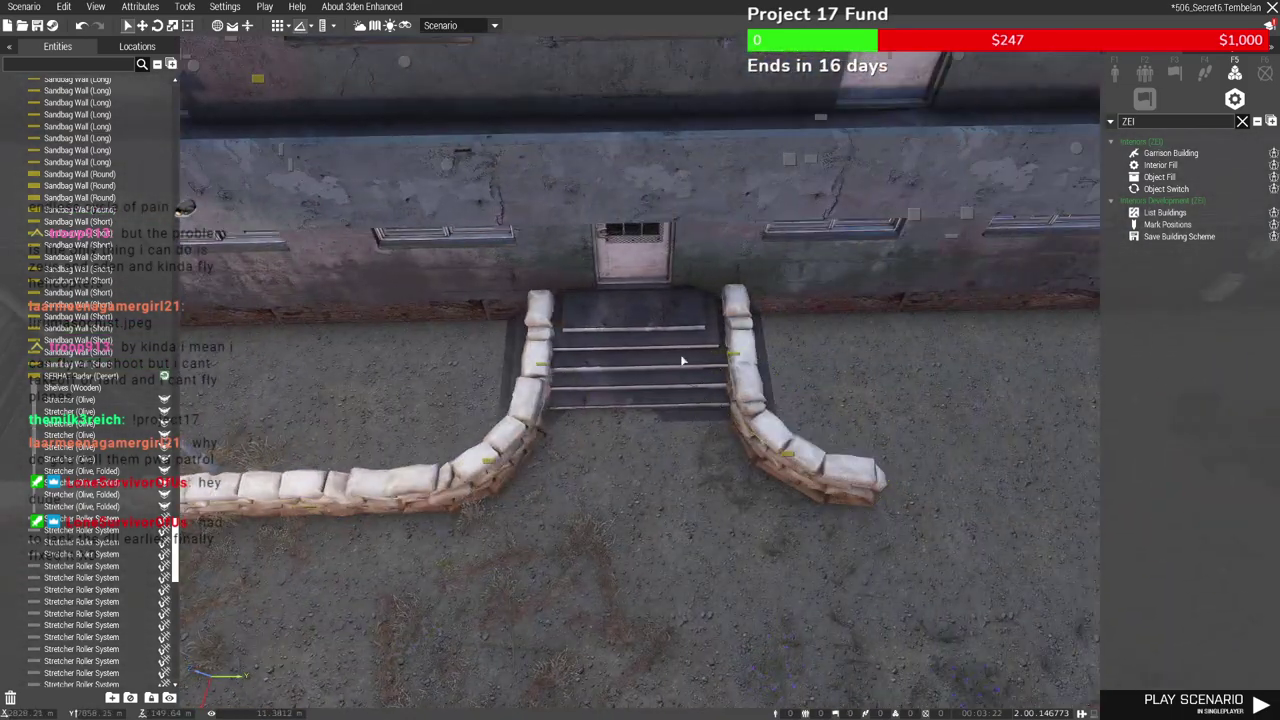
drag(740, 360, 773, 363)
click(900, 402)
Apply Interior Fill to the container-style military building with the Military object type and the Nearest radius
key(d)
right_drag(903, 403, 666, 445)
key(w)
key(s)
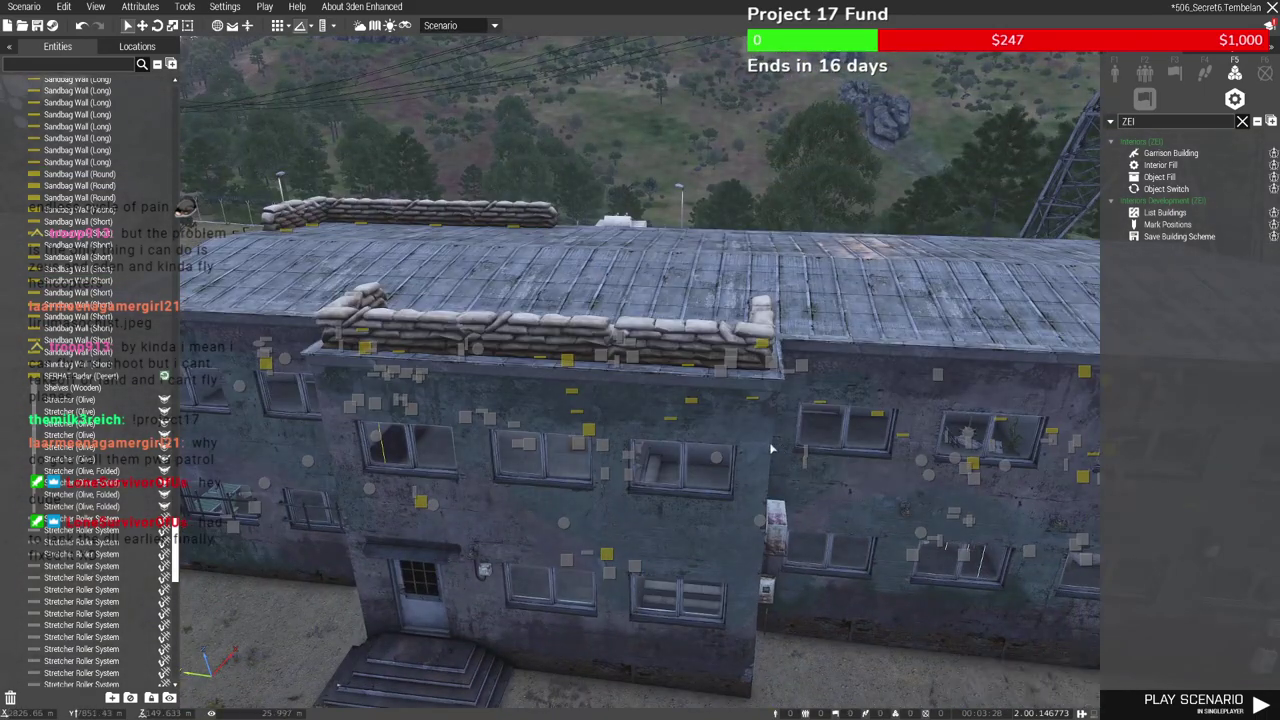
key(w)
right_drag(769, 446, 783, 420)
key(w)
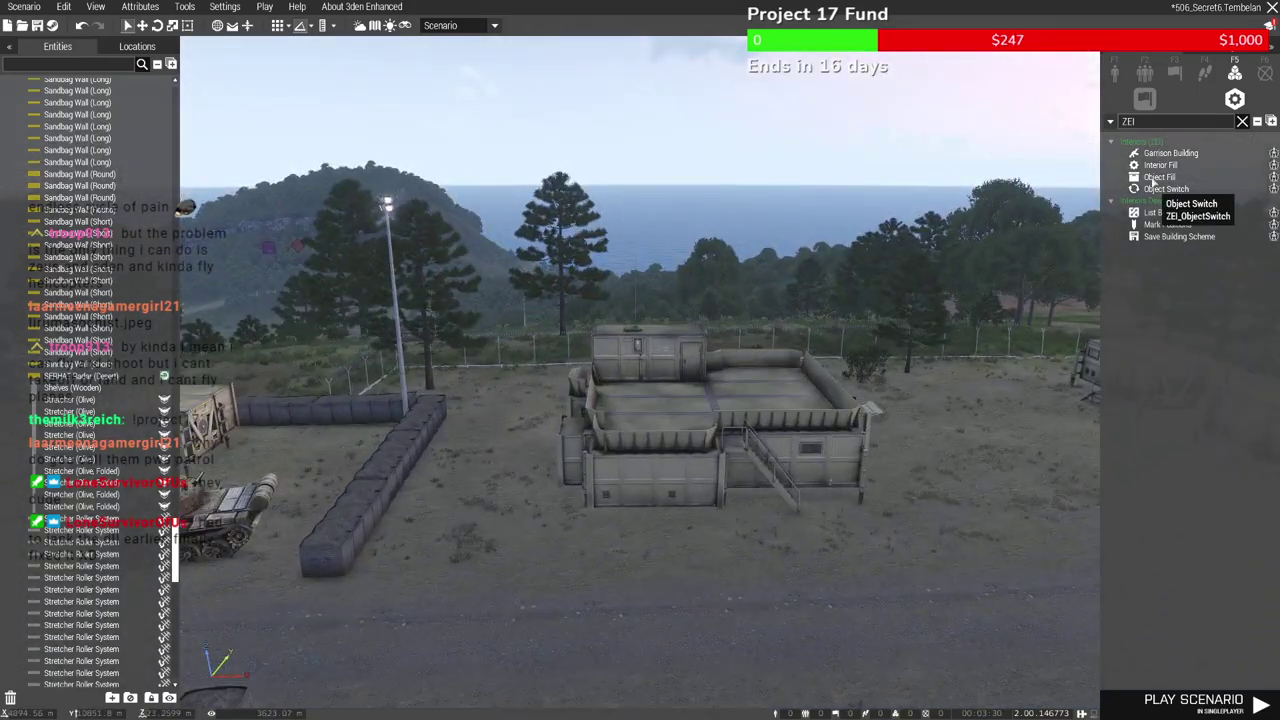
right_drag(775, 222, 735, 286)
key(w)
click(735, 286)
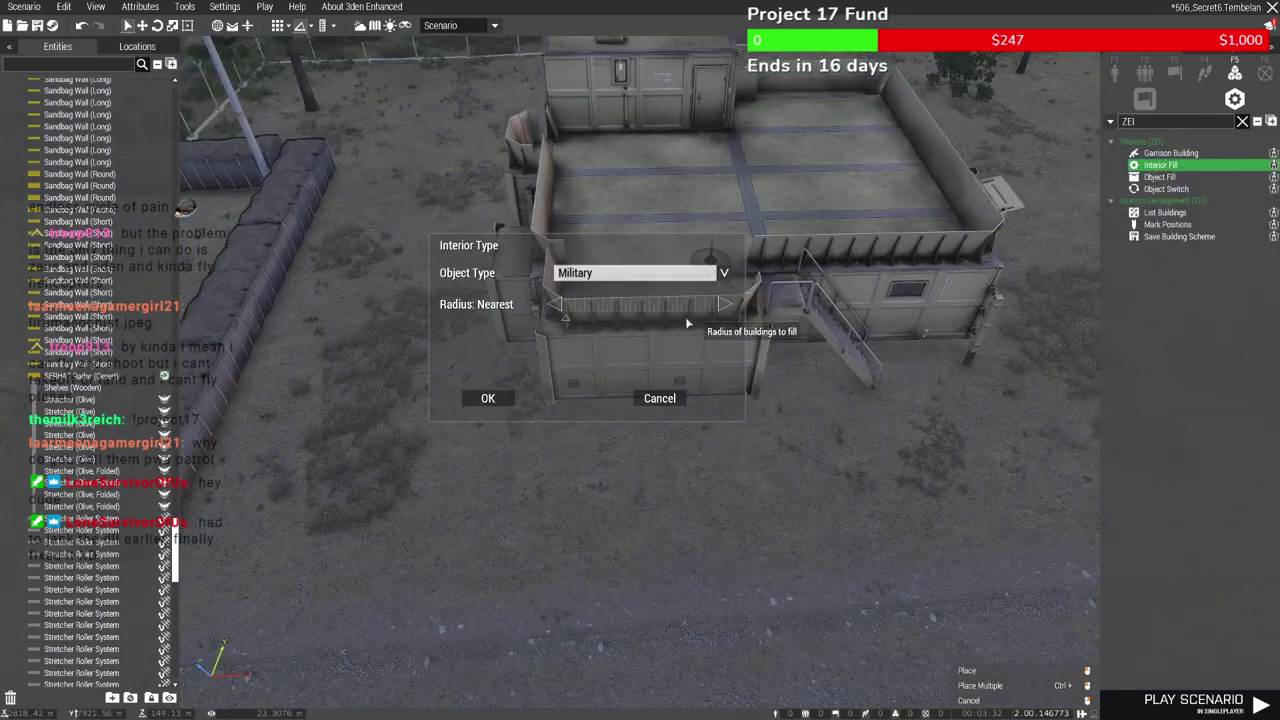
click(481, 399)
Delete one of the generated props from the container building's rooftop
key(w)
right_drag(483, 431, 611, 408)
right_click(611, 408)
key(w)
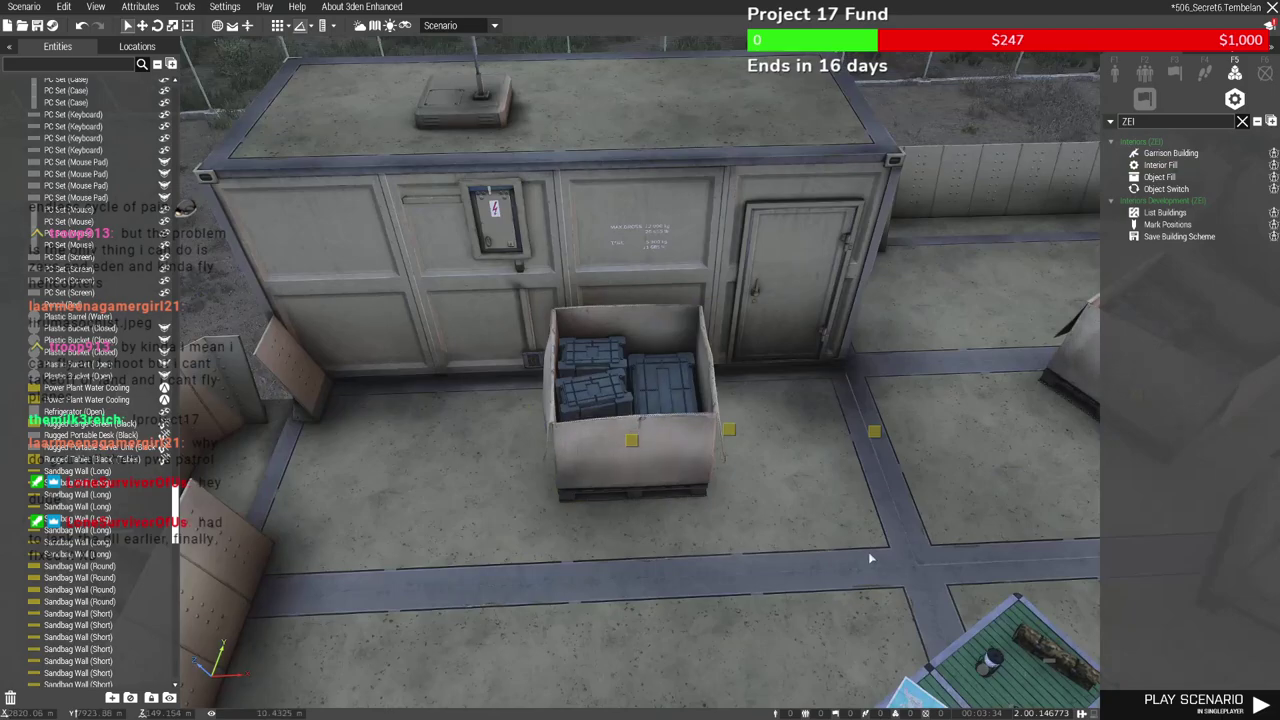
right_drag(870, 558, 650, 450)
click(815, 403)
key(Delete)
Place a Photos 4 prop inside the building, rotated and positioned at the near corner of the green camping table
key(w)
key(w)
key(w)
key(s)
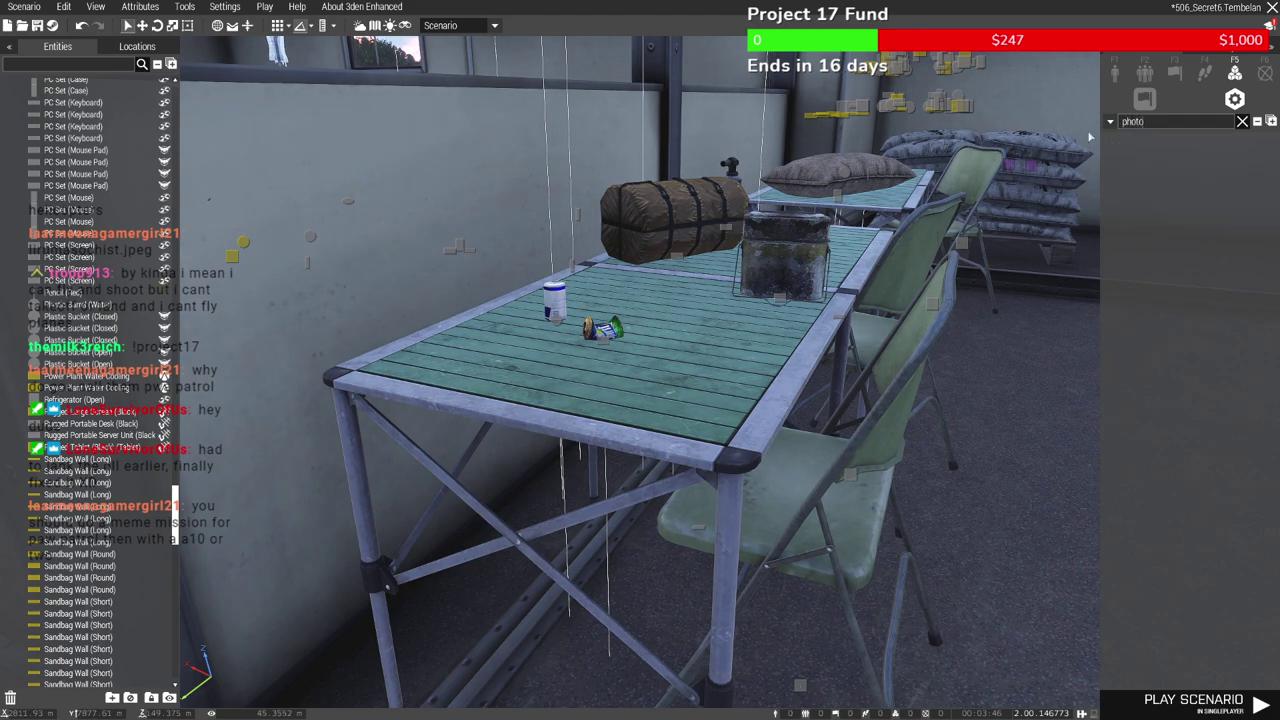
click(1114, 74)
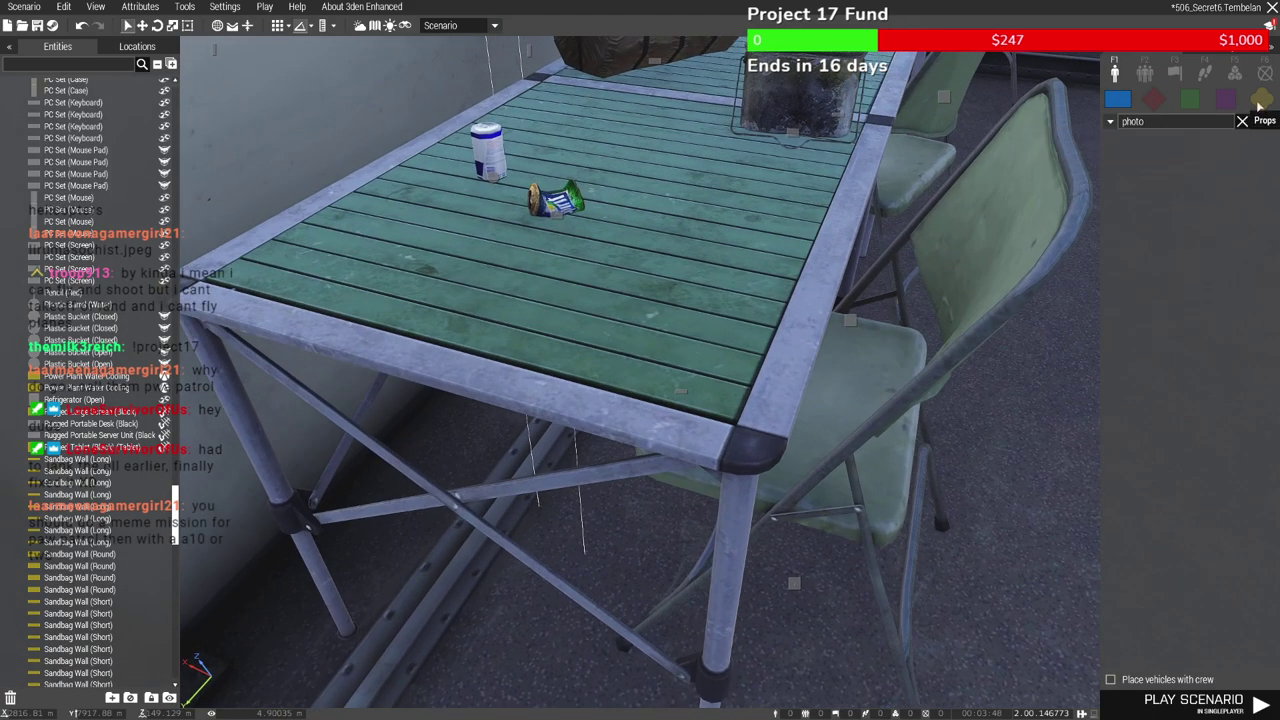
drag(1170, 272, 713, 350)
shift+drag(680, 303, 775, 210)
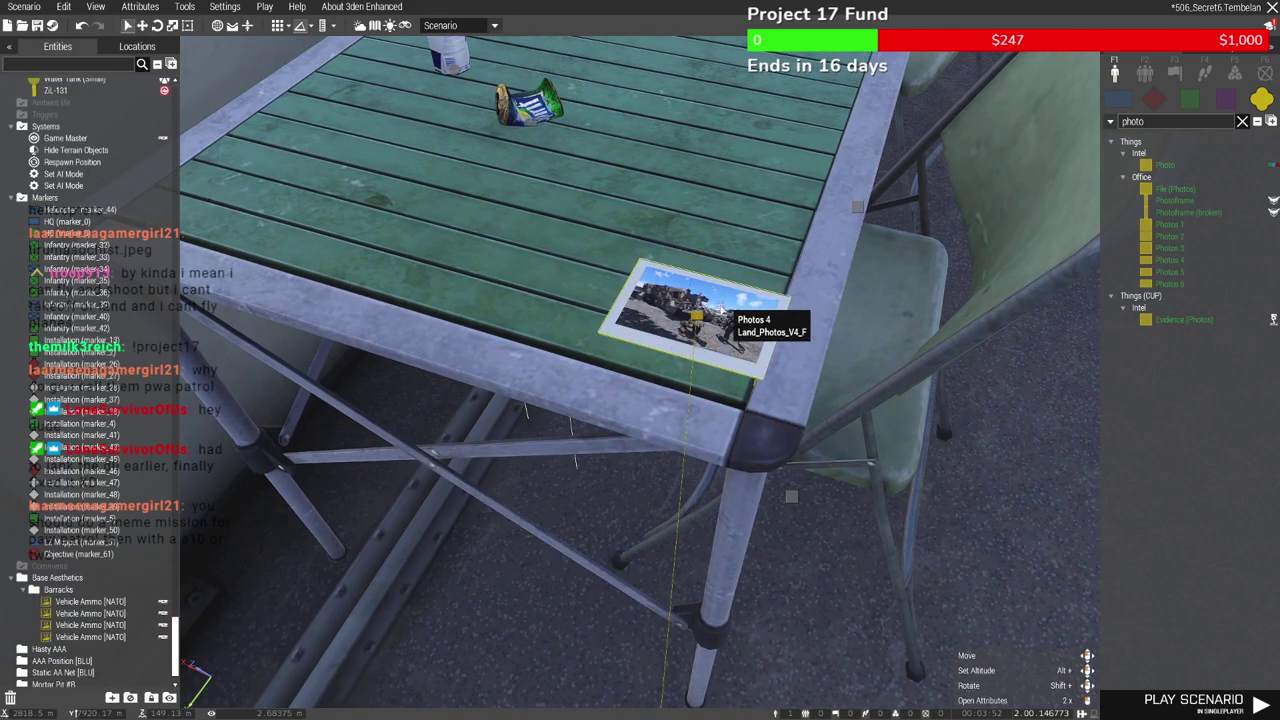
drag(699, 317, 675, 341)
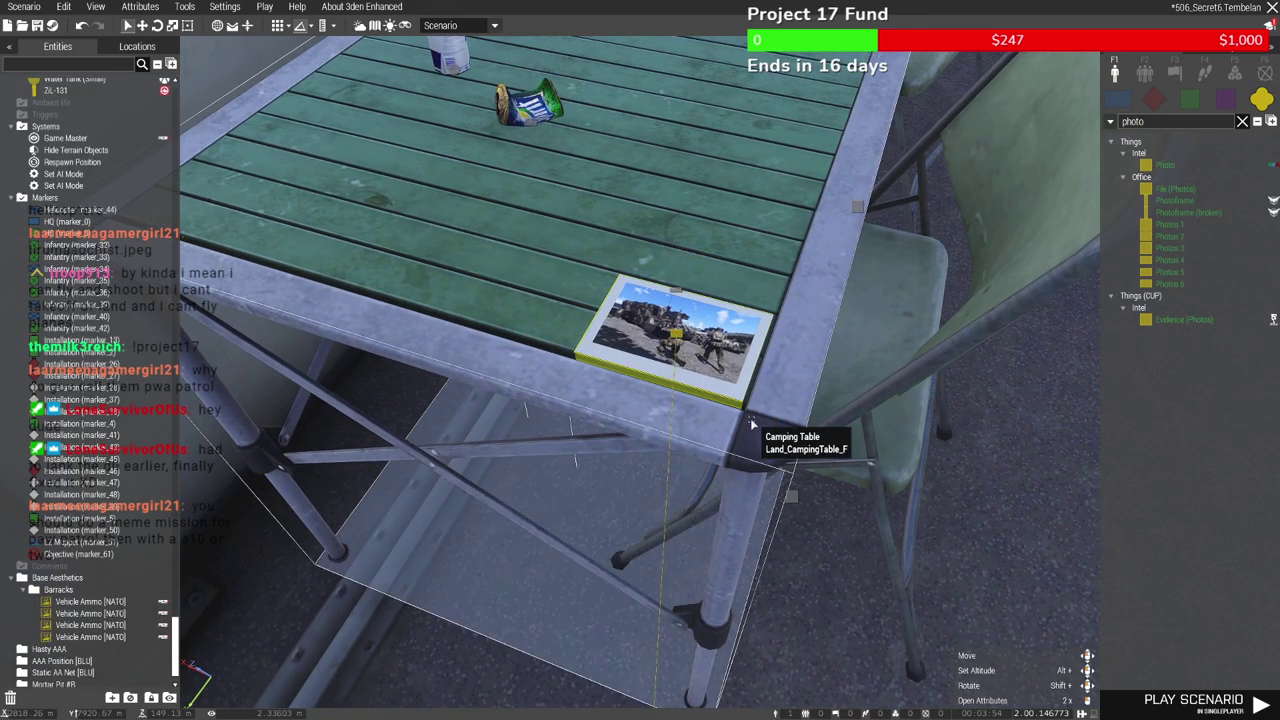
Delete three open boxes from the container building's rooftop
right_drag(749, 423, 832, 500)
key(w)
key(s)
scroll(830, 494, up, 3)
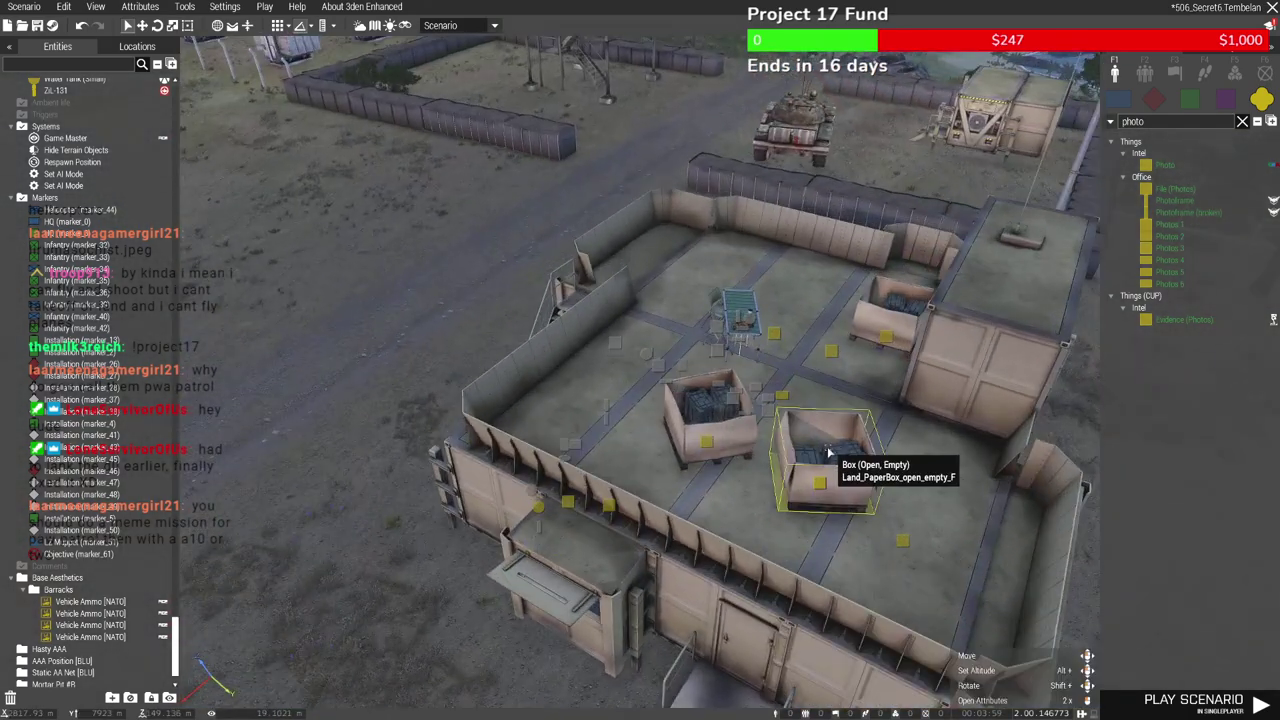
click(830, 483)
key(Delete)
click(874, 340)
key(Delete)
click(698, 446)
key(Delete)
Inspect the balcony and the furnished rooms inside the substation's main building
right_drag(698, 446, 572, 409)
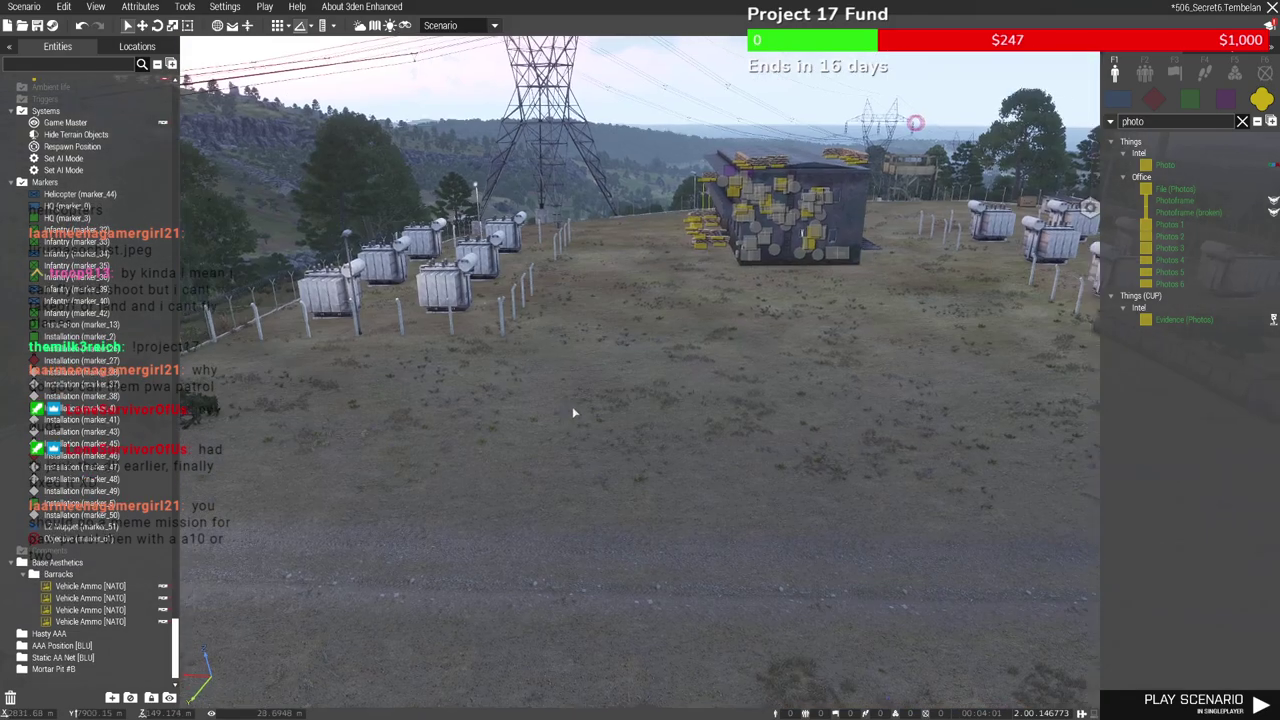
key(w)
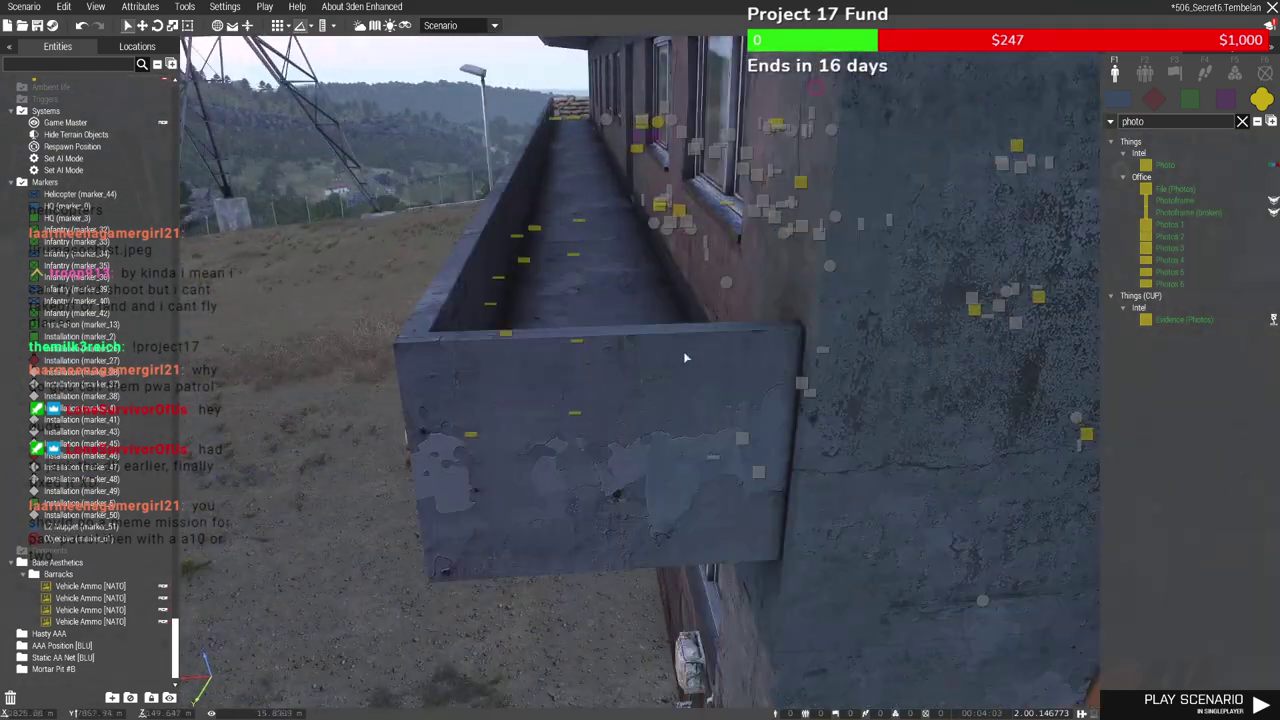
key(w)
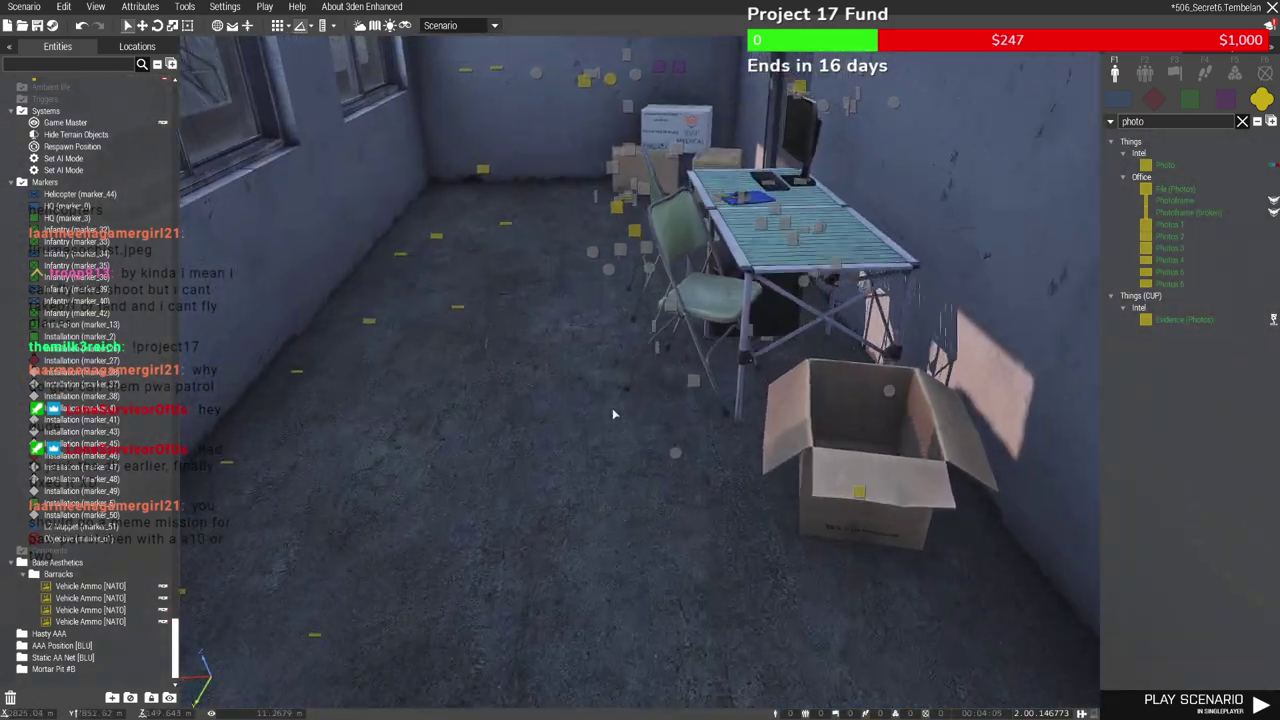
key(w)
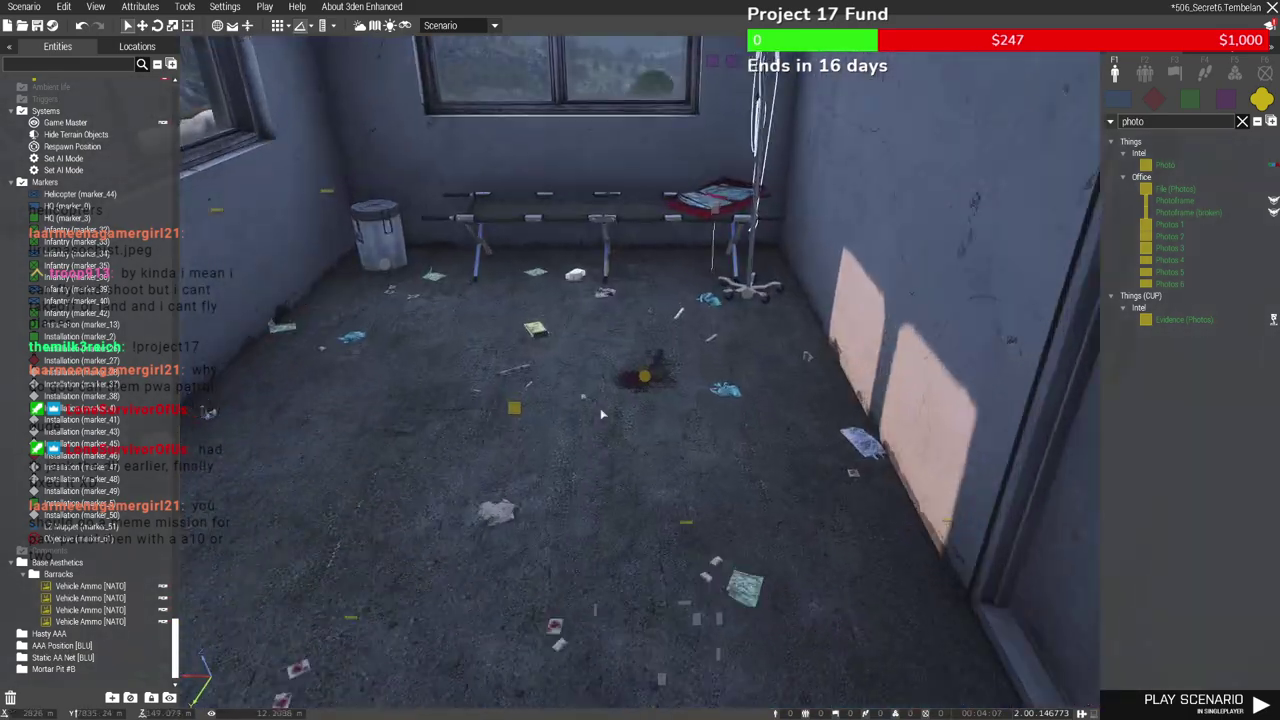
right_drag(602, 414, 557, 543)
key(w)
key(w)
key(w)
key(w)
key(w)
key(w)
key(w)
key(w)
key(s)
key(w)
right_drag(786, 521, 667, 473)
key(w)
key(w)
key(w)
key(w)
key(w)
Hide the editor interface and examine the Photos 4 prop on the camping table at close range
key(BackSpace)
right_drag(667, 413, 720, 445)
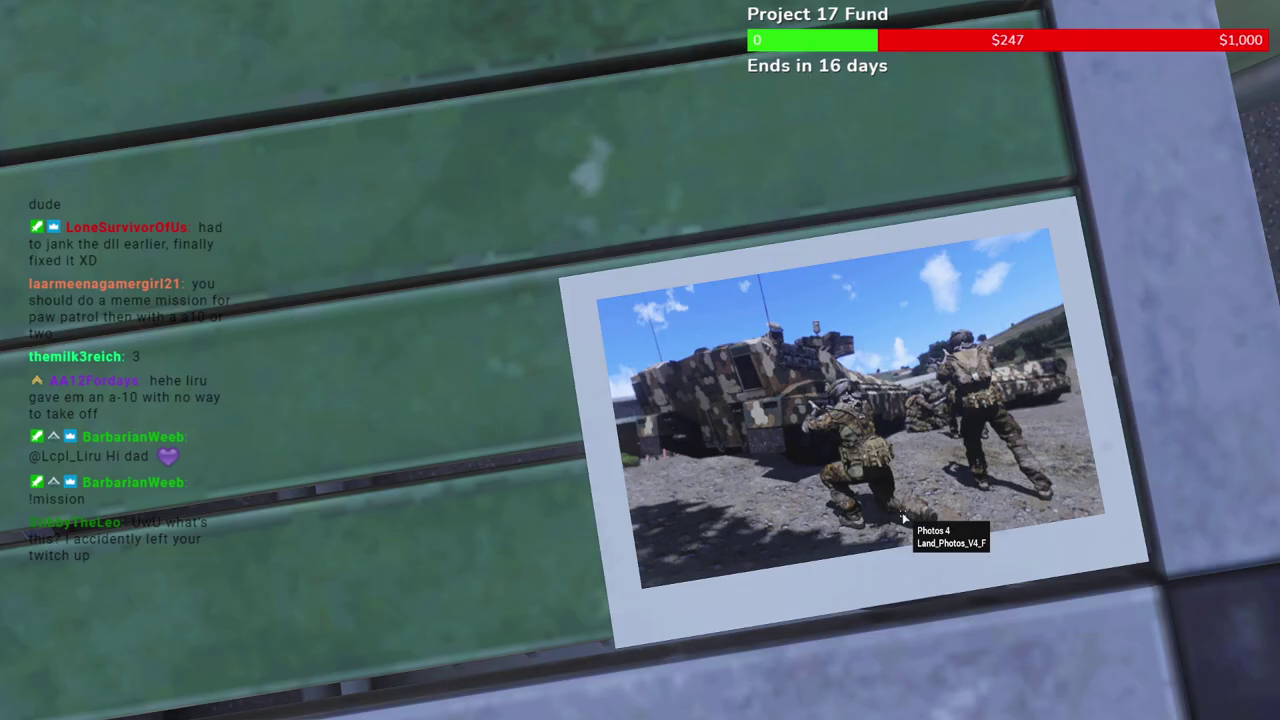
right_drag(902, 517, 741, 410)
key(w)
key(w)
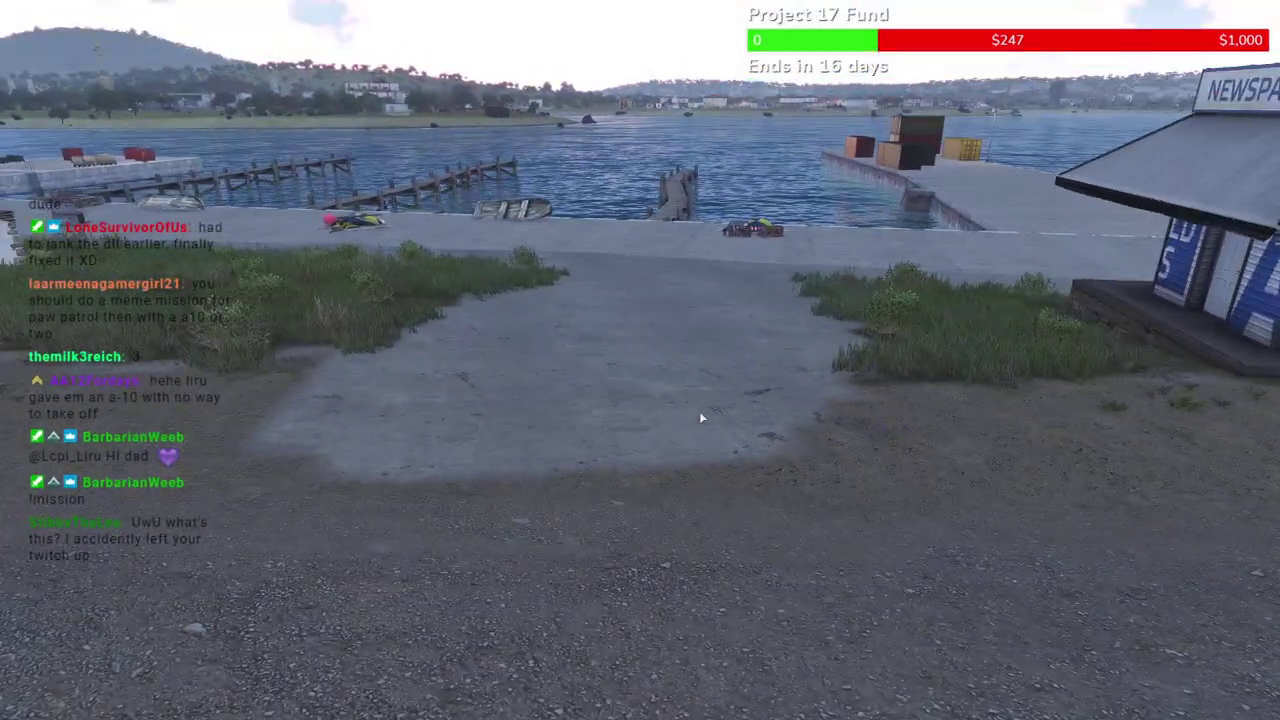
Restore the editor interface at the waterfront concrete pad and search the OPFOR assets for BTR
mouse_move(701, 418)
right_down()
mouse_move(711, 423)
mouse_move(693, 409)
right_up()
key(BackSpace)
key(w)
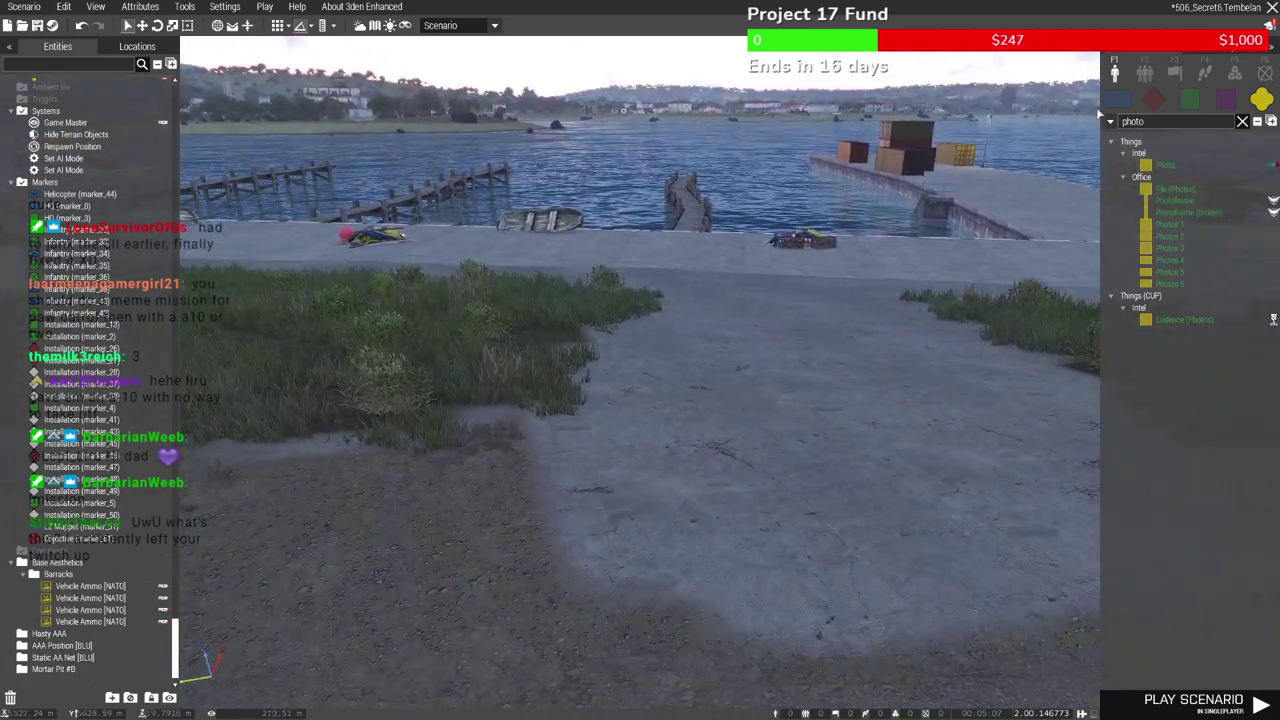
click(1153, 99)
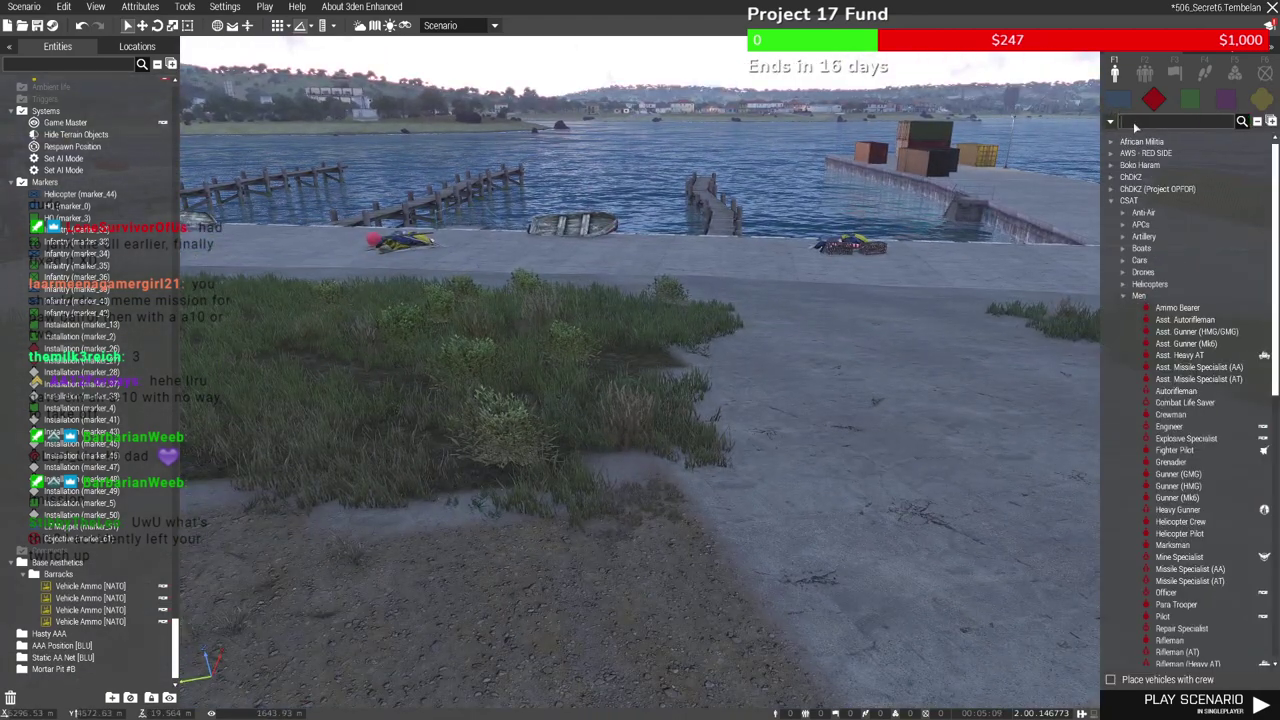
click(1133, 121)
text(BTR)
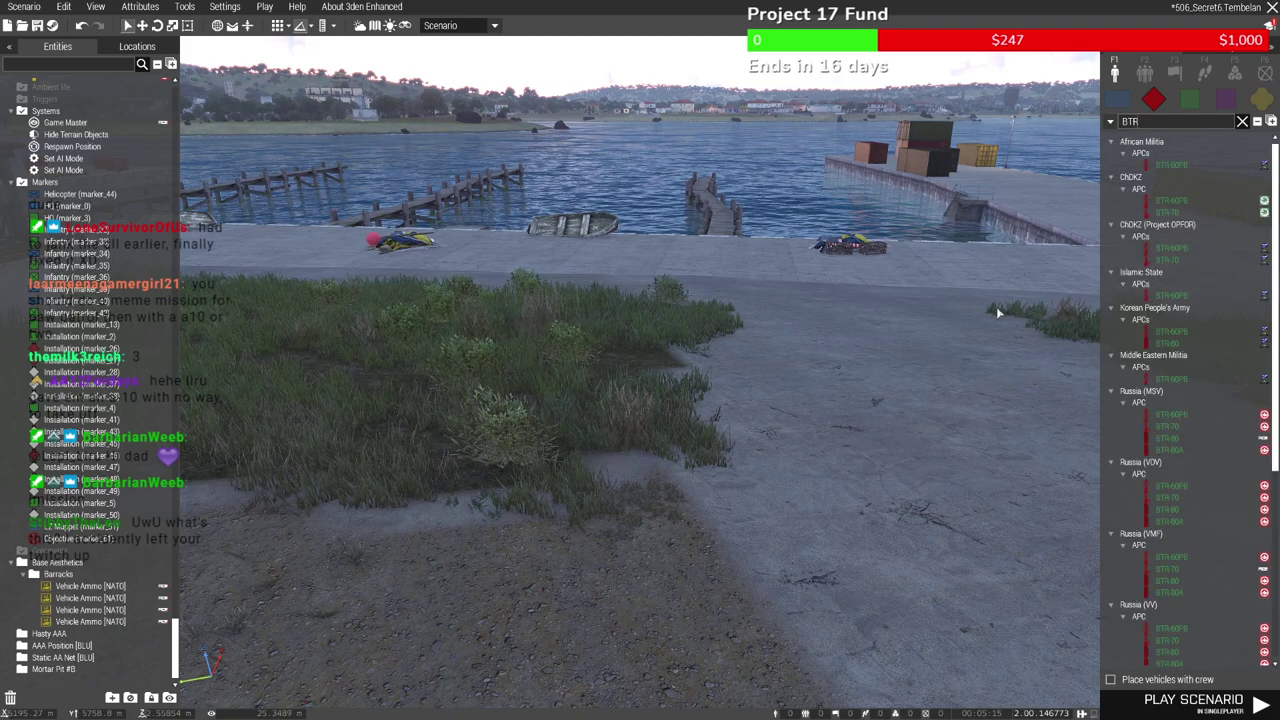
right_drag(998, 313, 1004, 425)
scroll(1180, 434, down, 9)
scroll(1216, 376, up, 8)
scroll(1215, 365, up, 2)
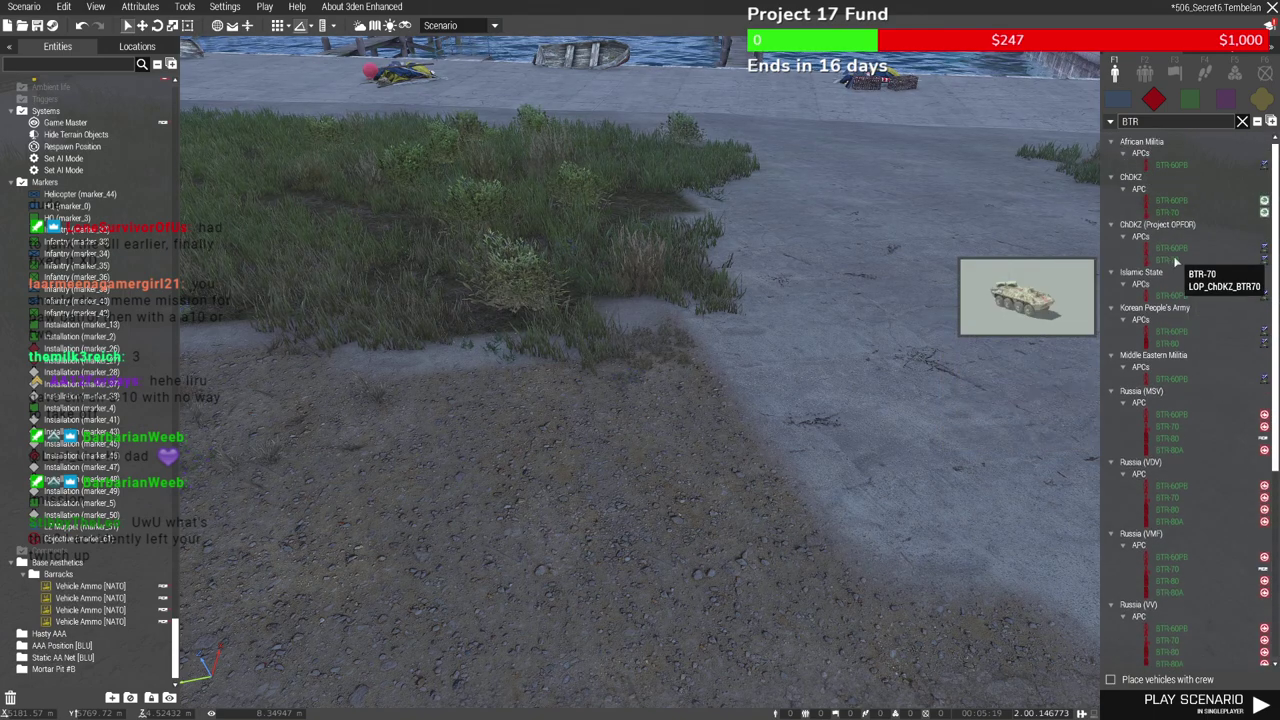
Place a CSAT (Pacific) BM-2T Stalker on the waterfront concrete pad, rotate it and move it toward the kiosk side
drag(1104, 138, 1015, 135)
key(BackSpace)
click(1110, 201)
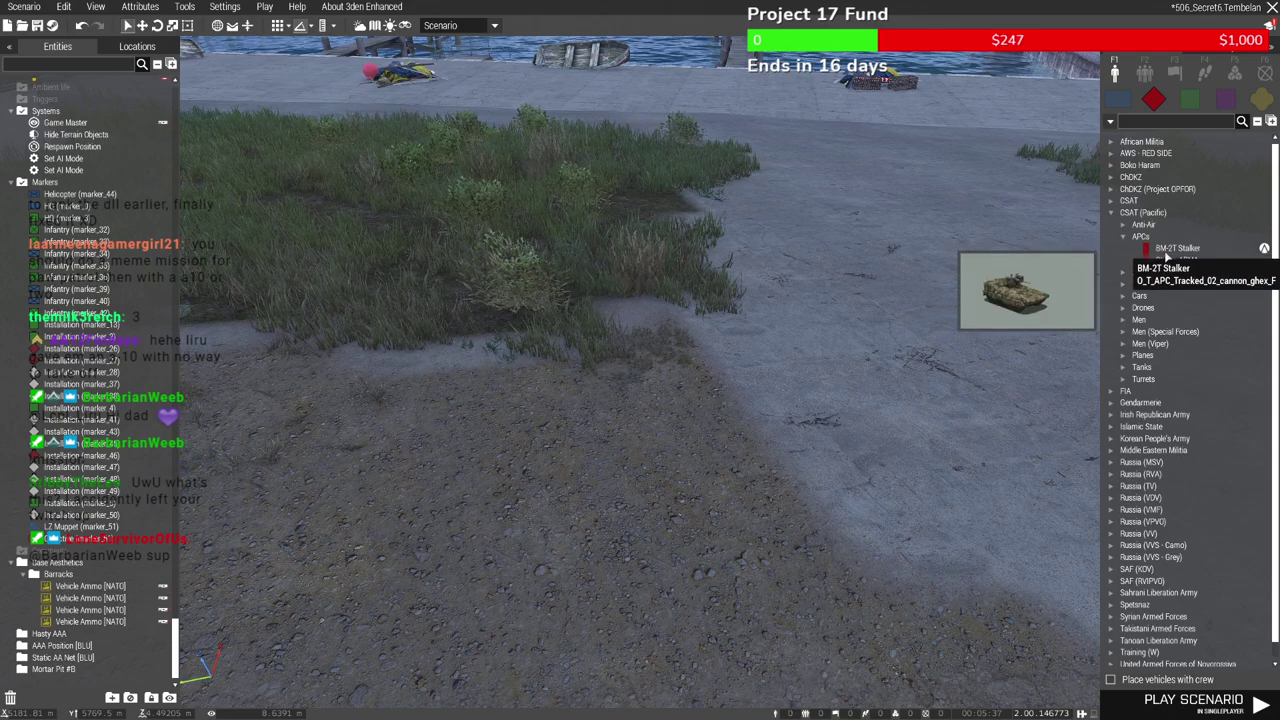
click(1175, 252)
key(d)
scroll(790, 375, down, 3)
click(712, 396)
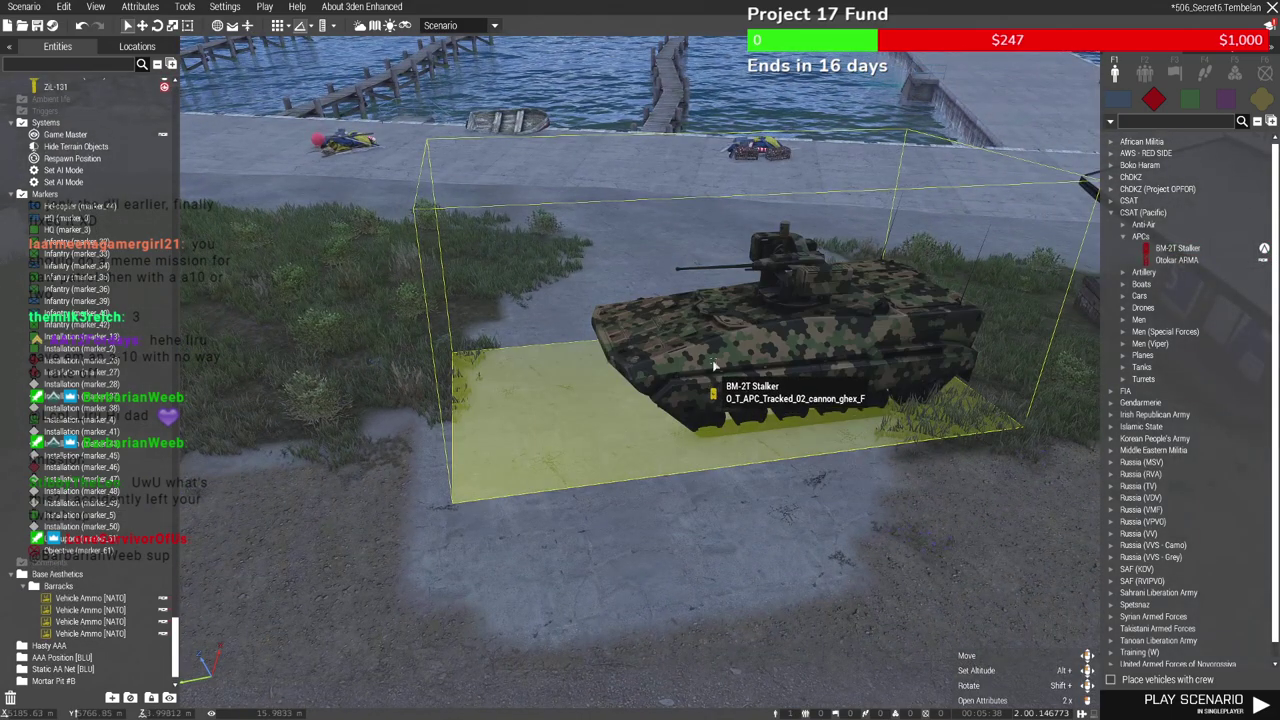
shift+drag(715, 360, 522, 311)
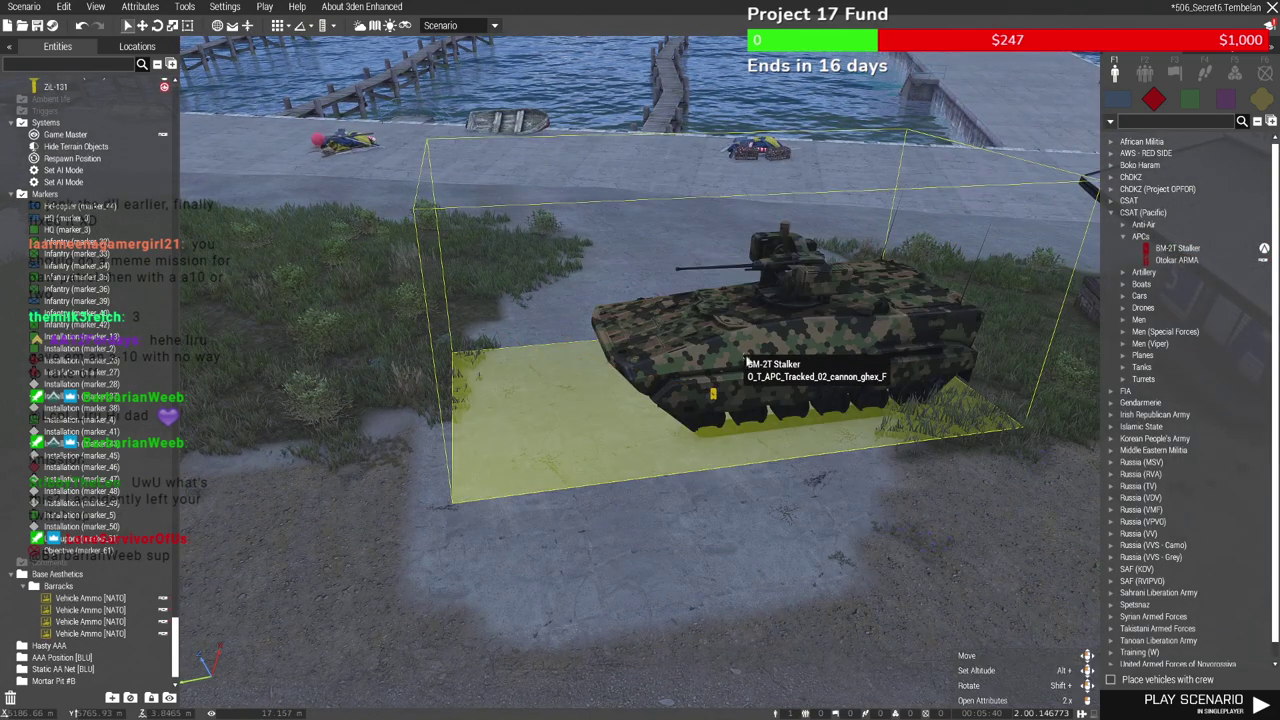
shift+drag(750, 362, 470, 283)
drag(820, 417, 888, 320)
click(590, 442)
key(a)
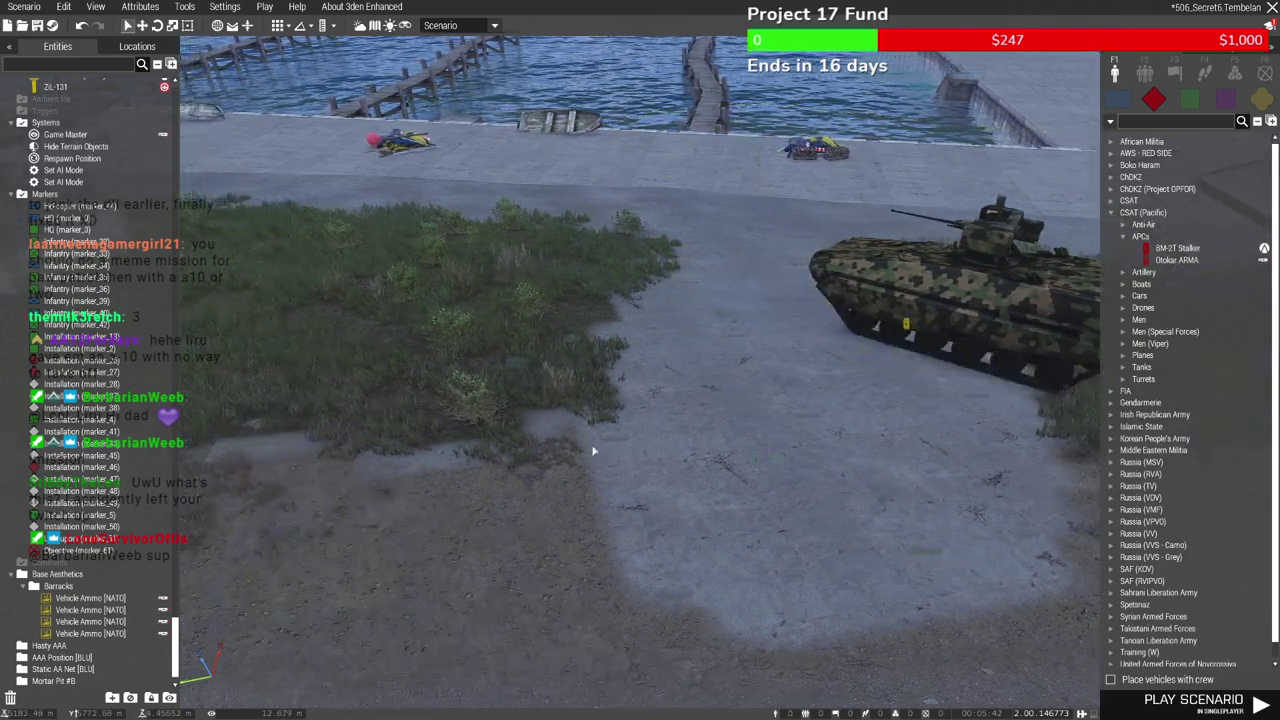
Paste a second BM-2T Stalker beside the first, rotate it to face the road and move it onto the pad's edge
key(ctrl+v)
shift+drag(597, 410, 634, 585)
key(s)
drag(640, 385, 757, 402)
click(928, 412)
key(z)
right_drag(928, 412, 1003, 404)
key(w)
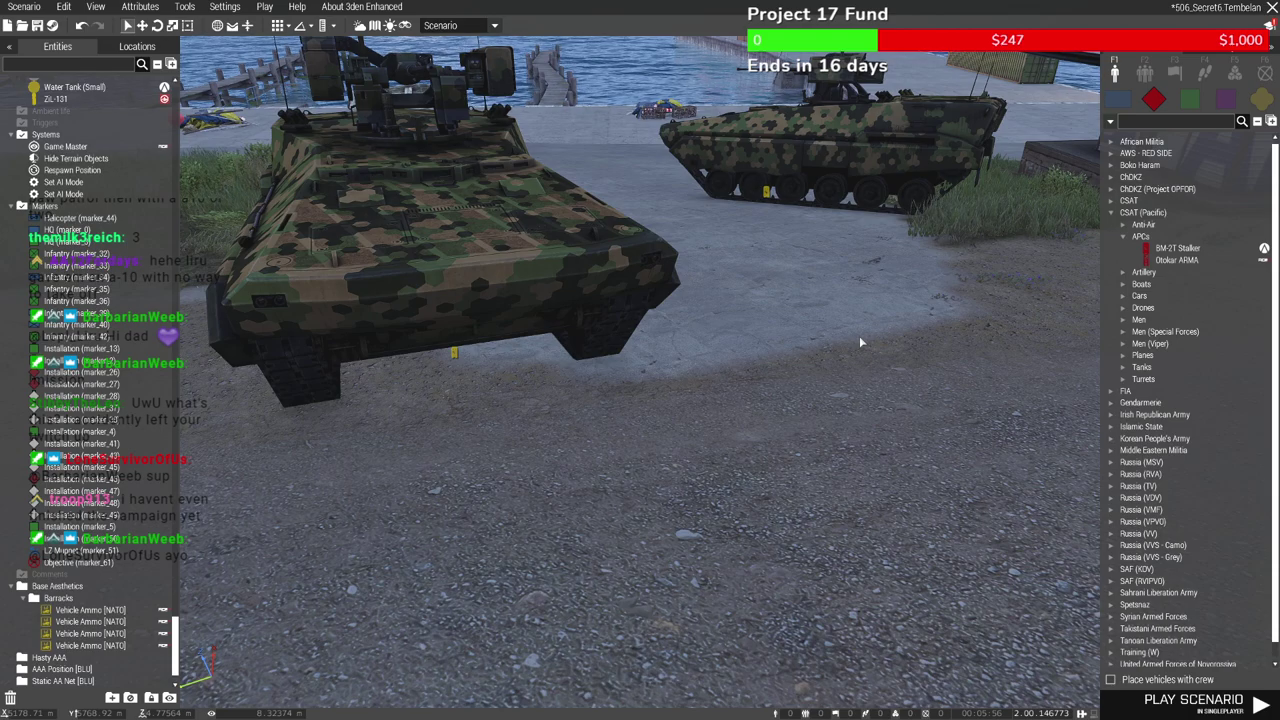
Place a CSAT (Pacific) Y-32 Xi'an (Infantry Transport) on the waterfront concrete pad and rotate it
scroll(860, 342, down, 5)
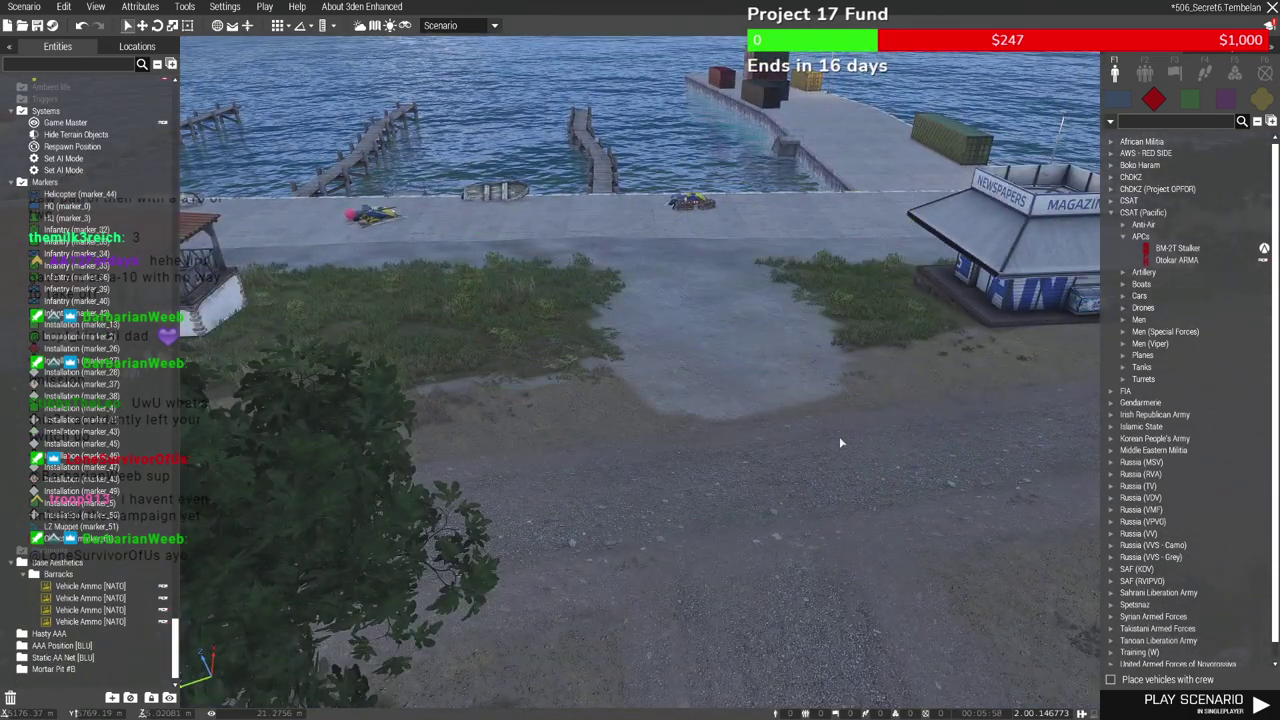
key(w)
key(d)
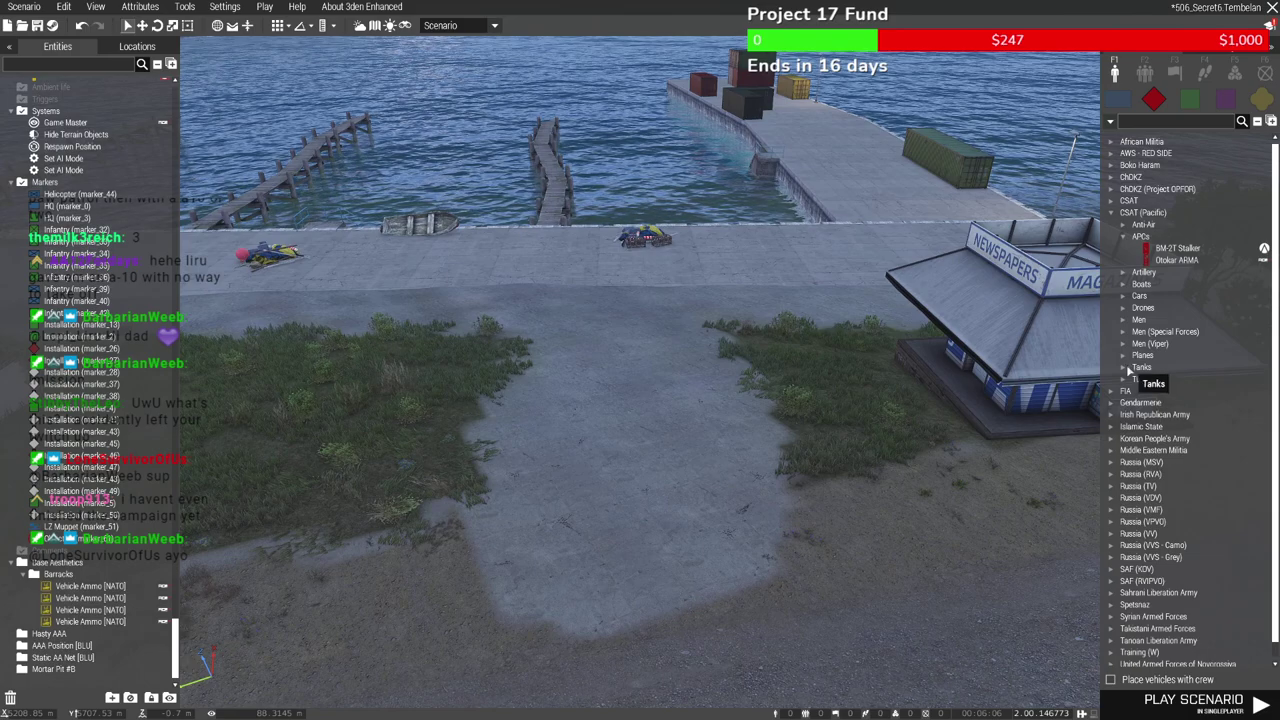
click(1153, 369)
click(615, 400)
shift+drag(615, 400, 428, 340)
click(693, 481)
scroll(693, 481, up, 3)
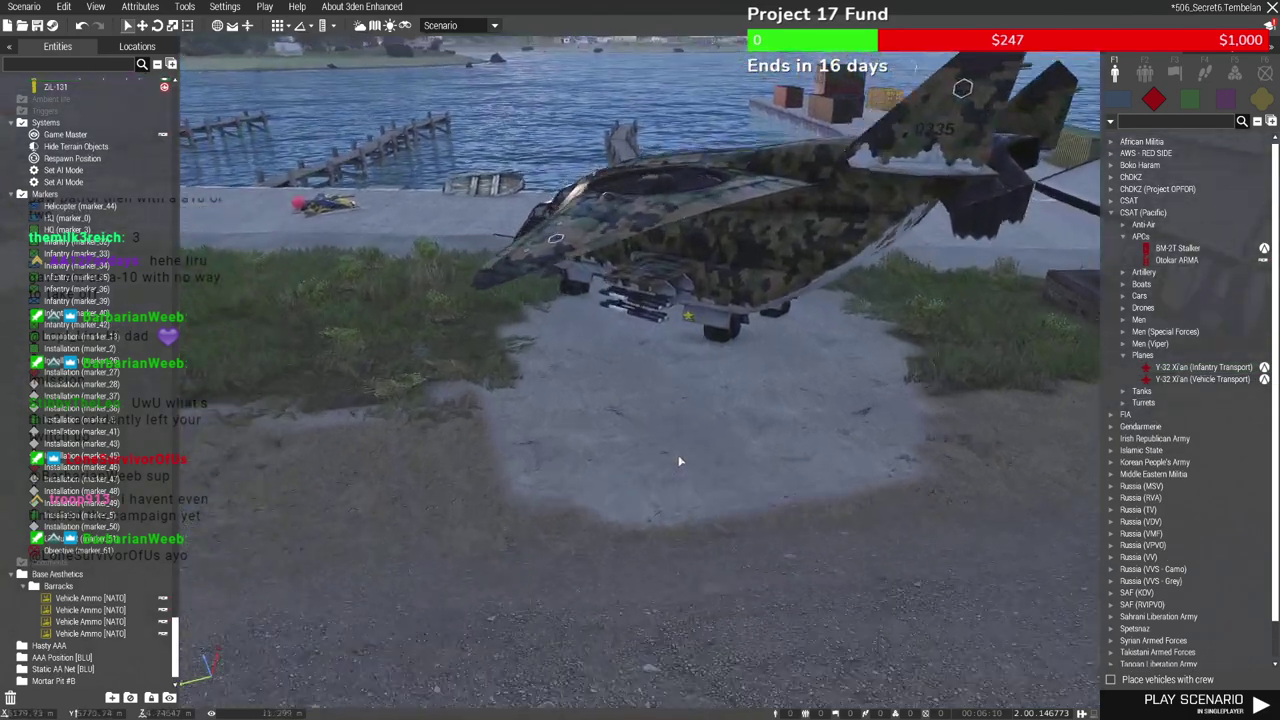
Place a CSAT (Pacific) Viper JTAC near the Xi'an's nose, facing the grass, and move it closer to the aircraft
key(z)
key(w)
click(1123, 237)
key(w)
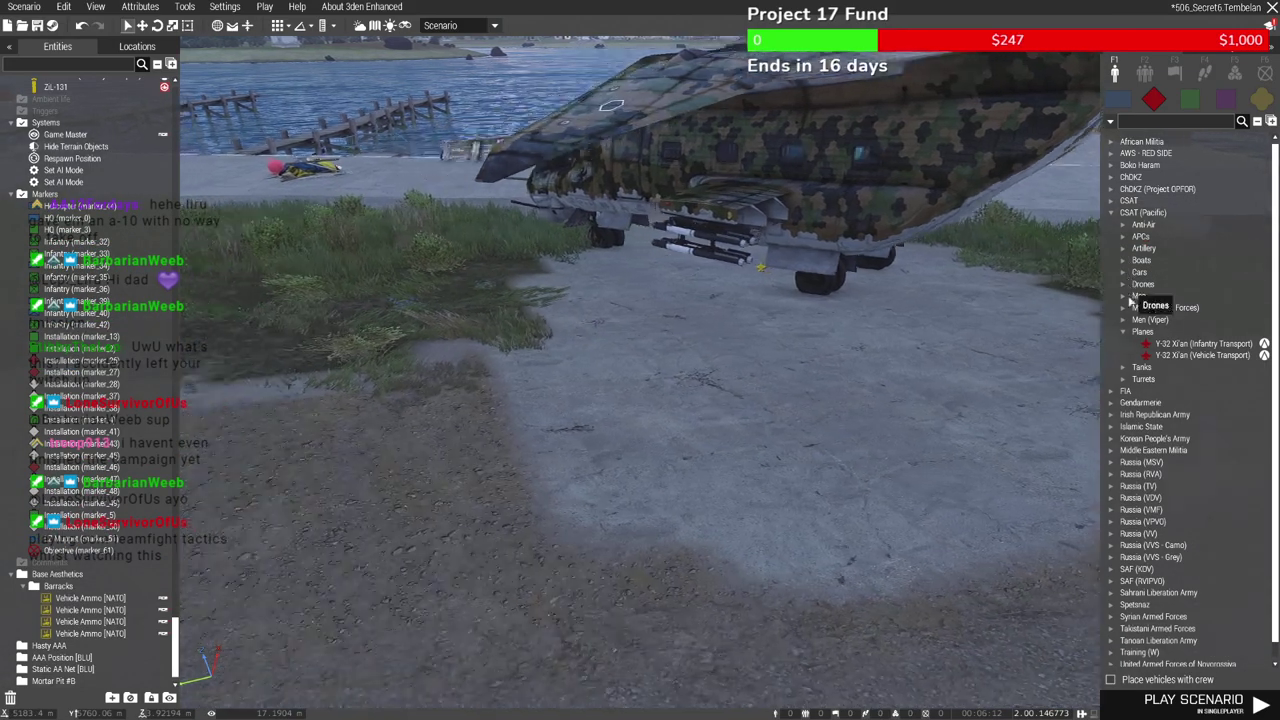
click(1123, 332)
click(1123, 320)
click(480, 392)
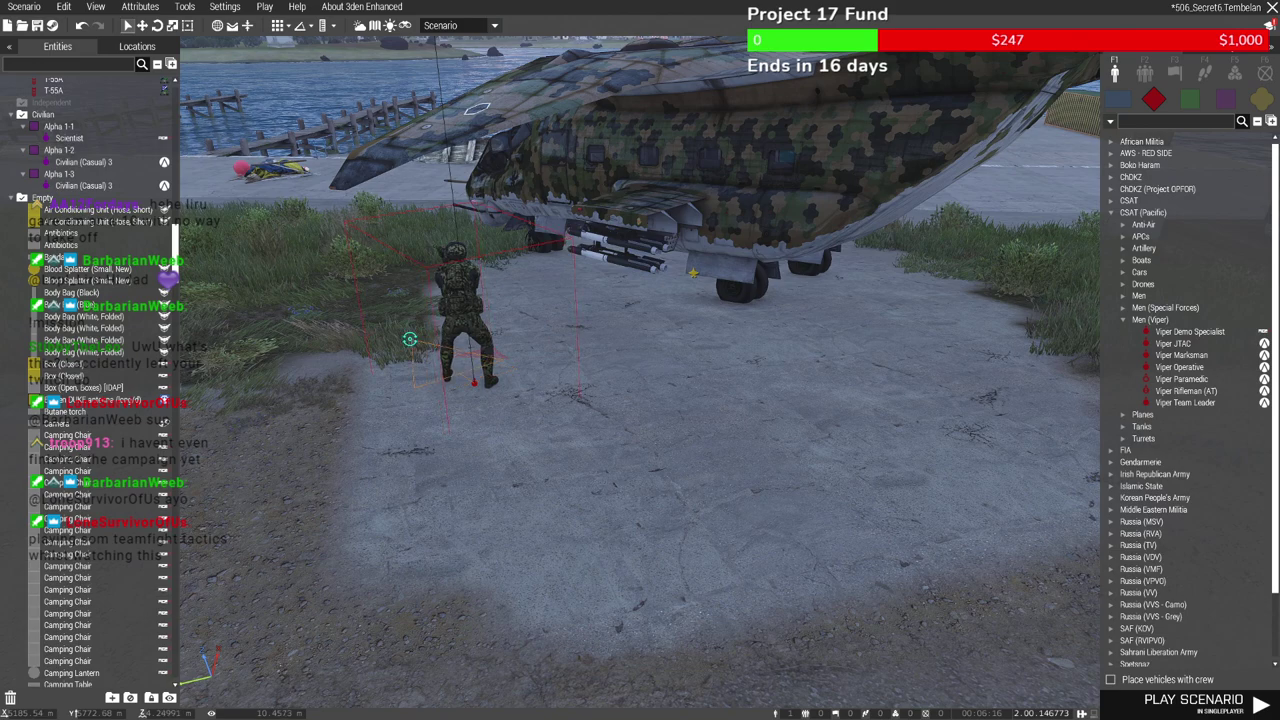
drag(472, 384, 520, 343)
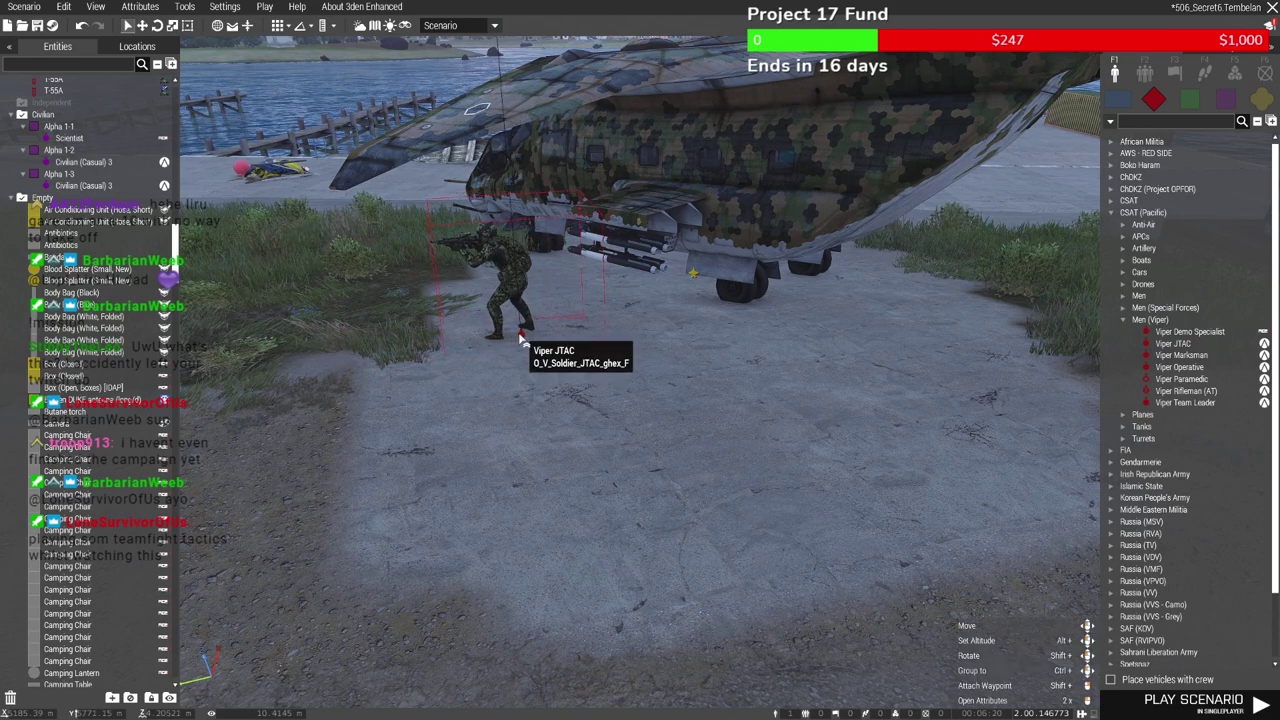
Place a second Viper JTAC beside the first and set its stance to crouching
click(448, 371)
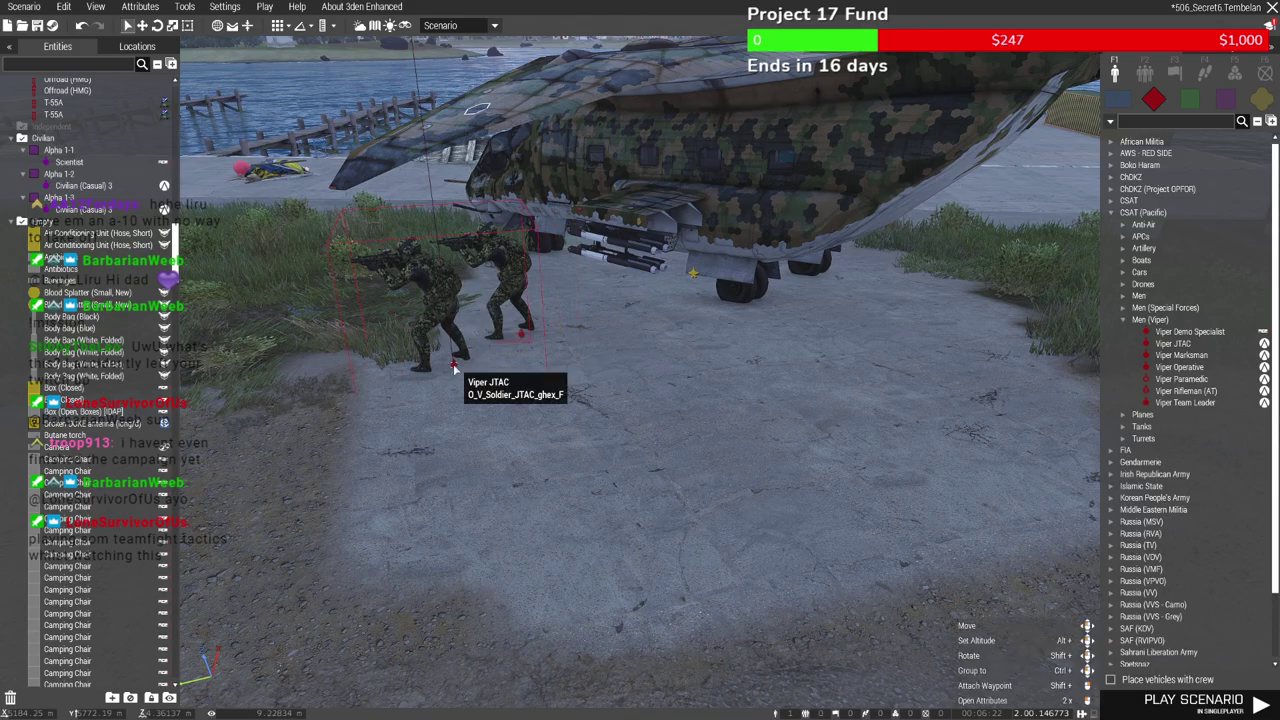
double_click(453, 367)
click(730, 548)
click(742, 608)
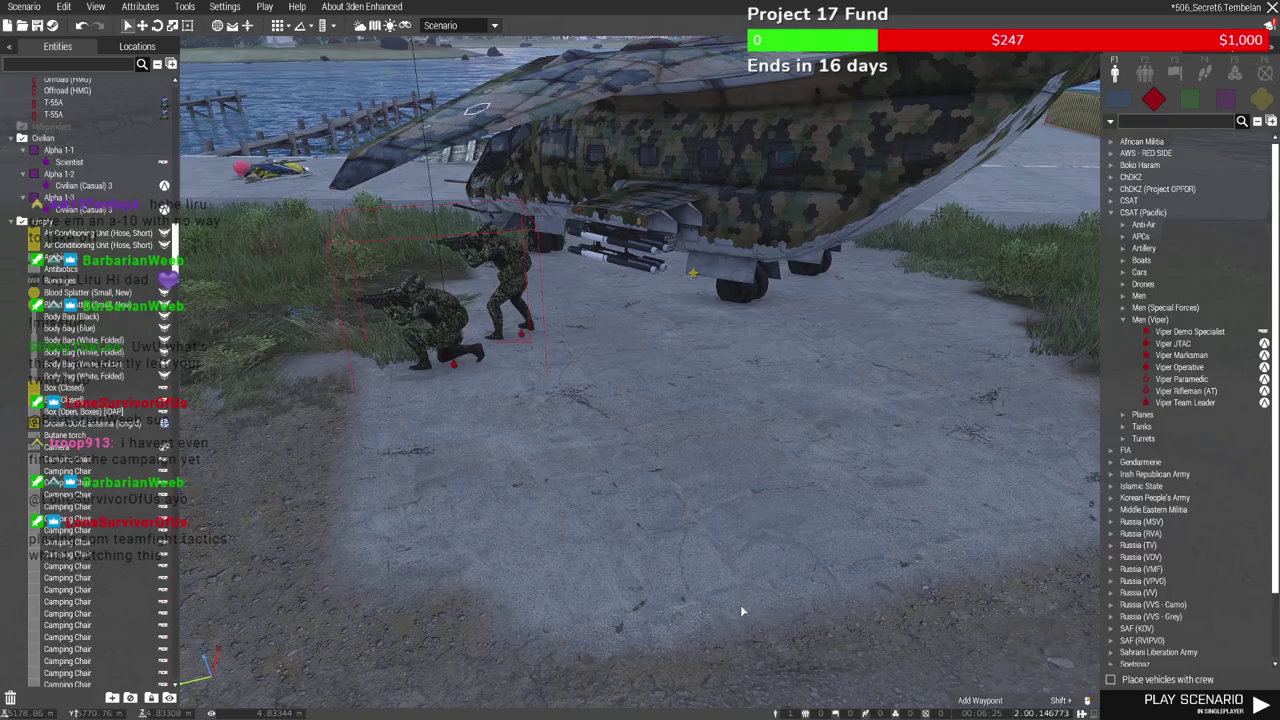
Move the crouching Viper JTAC onto the grass edge, then paste a third soldier on the pad and rotate it toward the aircraft
drag(449, 360, 443, 326)
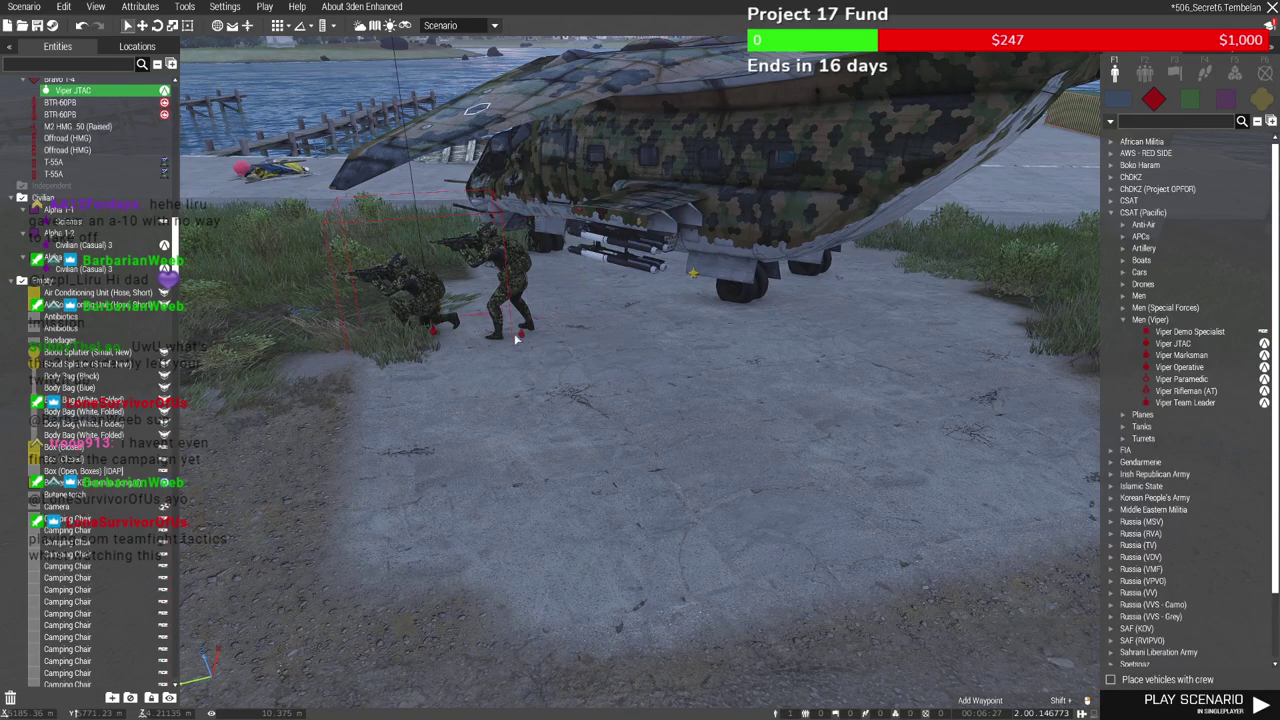
key(ctrl+v)
shift+drag(632, 441, 530, 342)
Hide the interface and frame the three soldiers and the parked Xi'an from low behind for the intel picture
key(BackSpace)
scroll(644, 543, up, 3)
key(a)
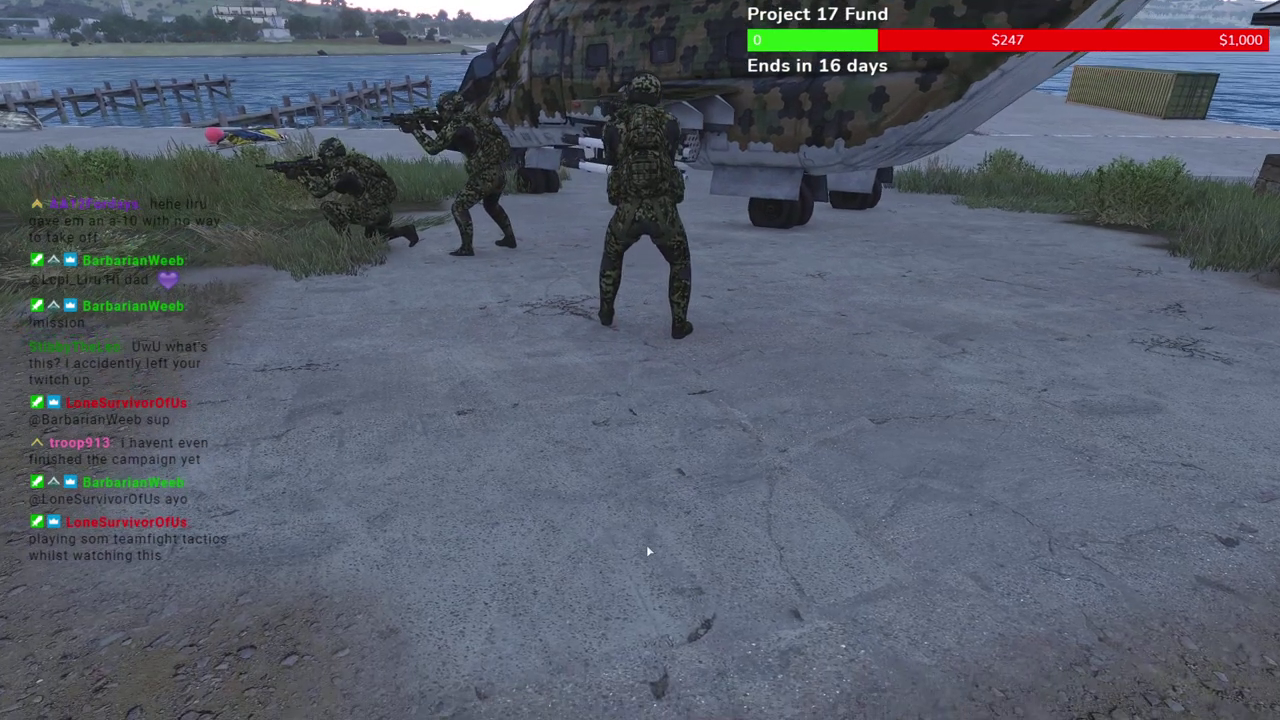
right_drag(648, 551, 657, 516)
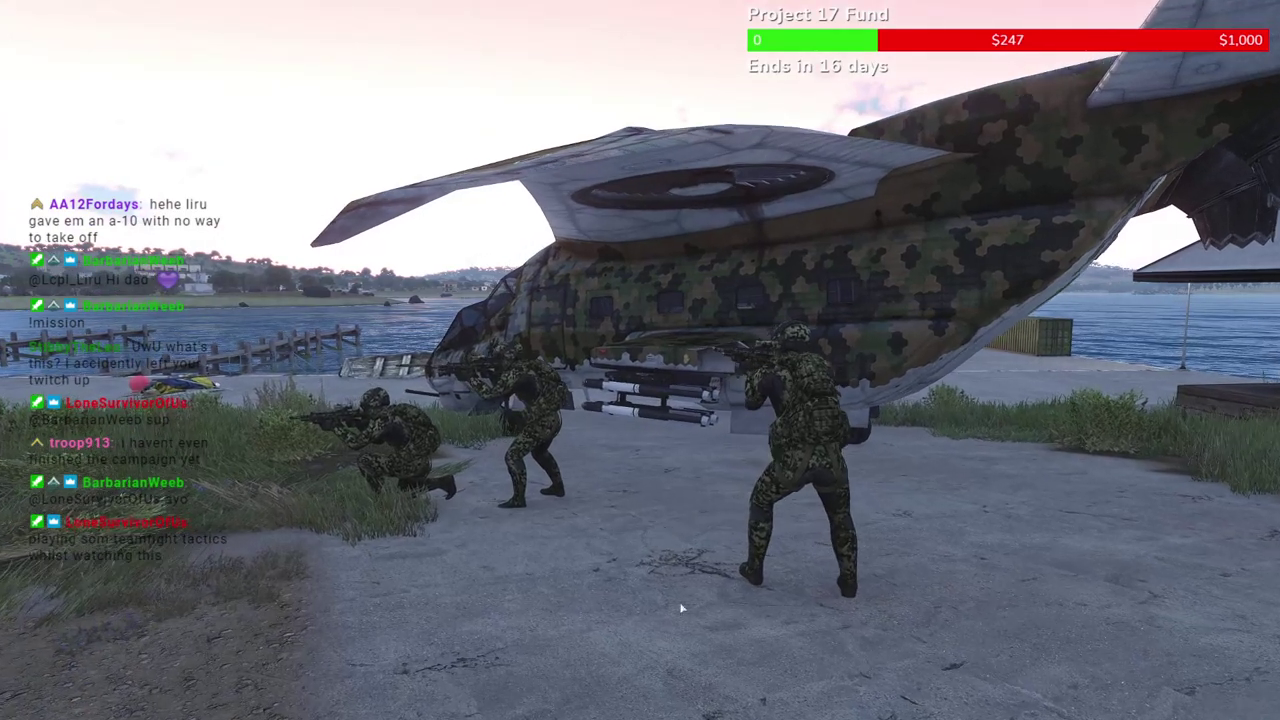
mouse_move(728, 631)
right_down()
mouse_move(700, 625)
mouse_move(713, 630)
right_up()
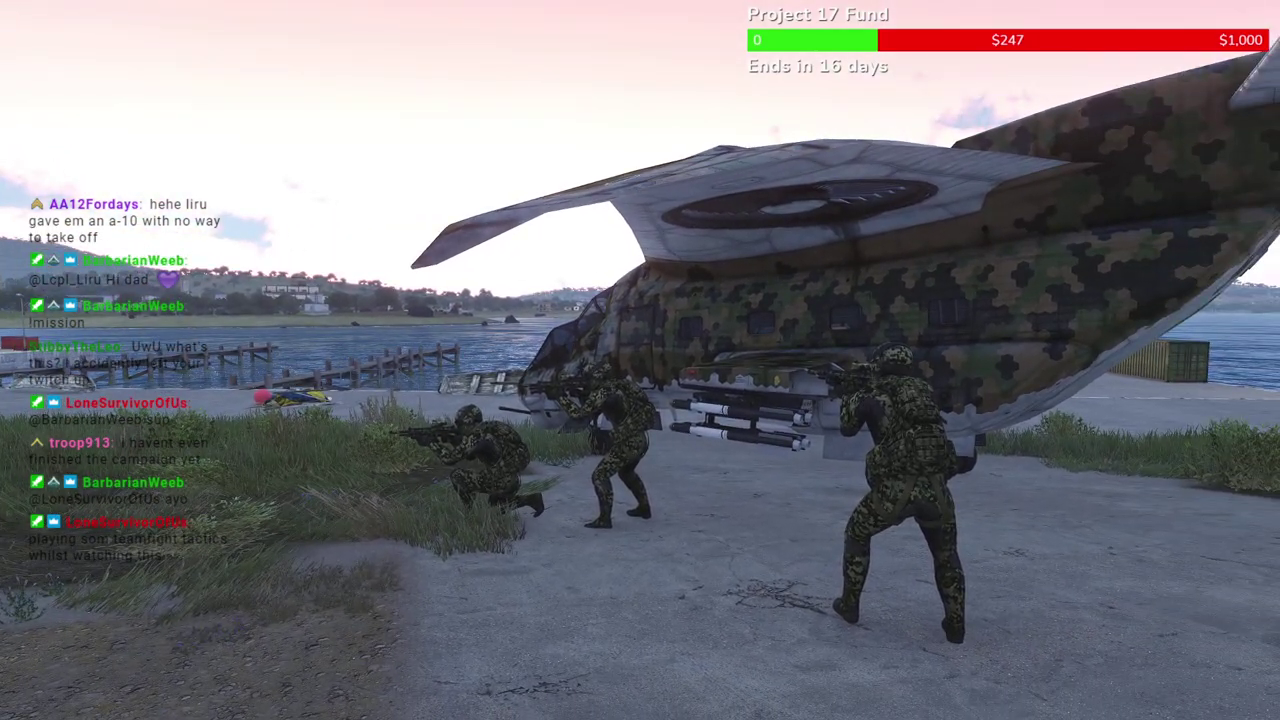
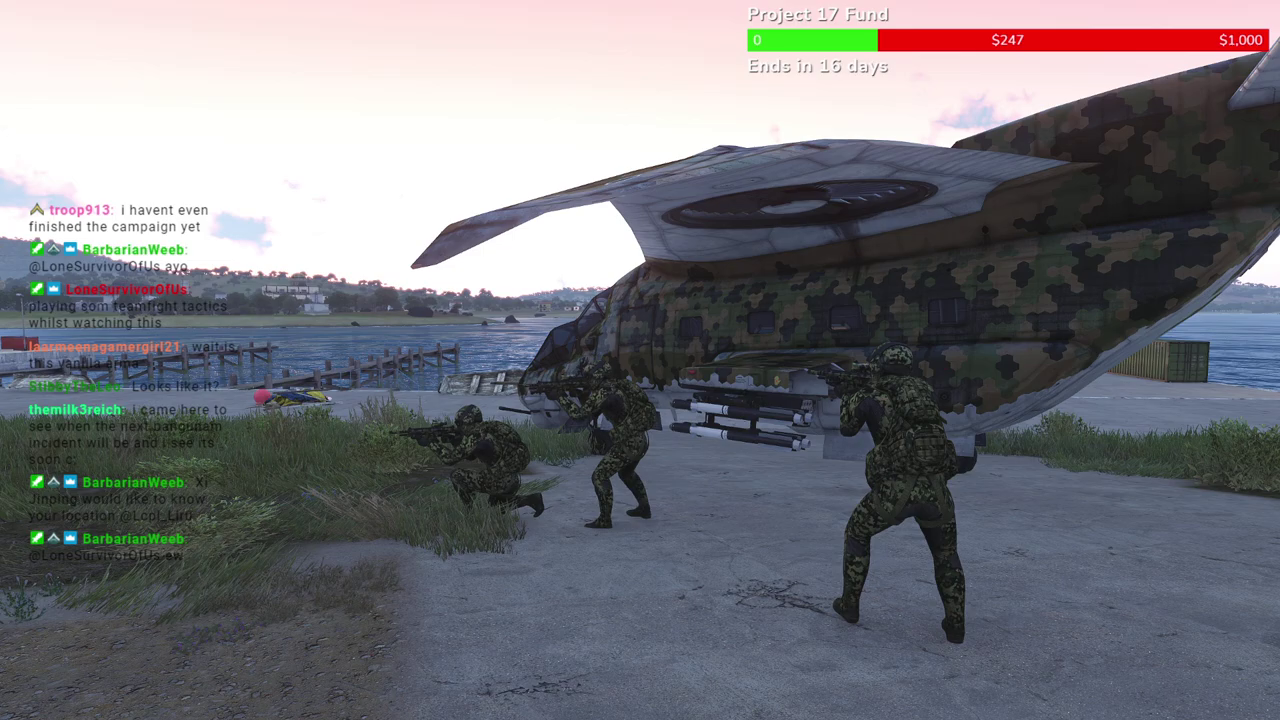
scroll(802, 528, down, 5)
mouse_move(798, 476)
right_down()
mouse_move(802, 528)
mouse_move(798, 498)
right_up()
Restore the interface and delete the staged aircraft and soldiers from the waterfront pad
key(BackSpace)
scroll(798, 498, down, 5)
drag(660, 309, 931, 510)
key(Delete)
Return to the substation and set the texture of the Photos 4 object on the green table to P.jpg
key(m)
scroll(697, 428, down, 2)
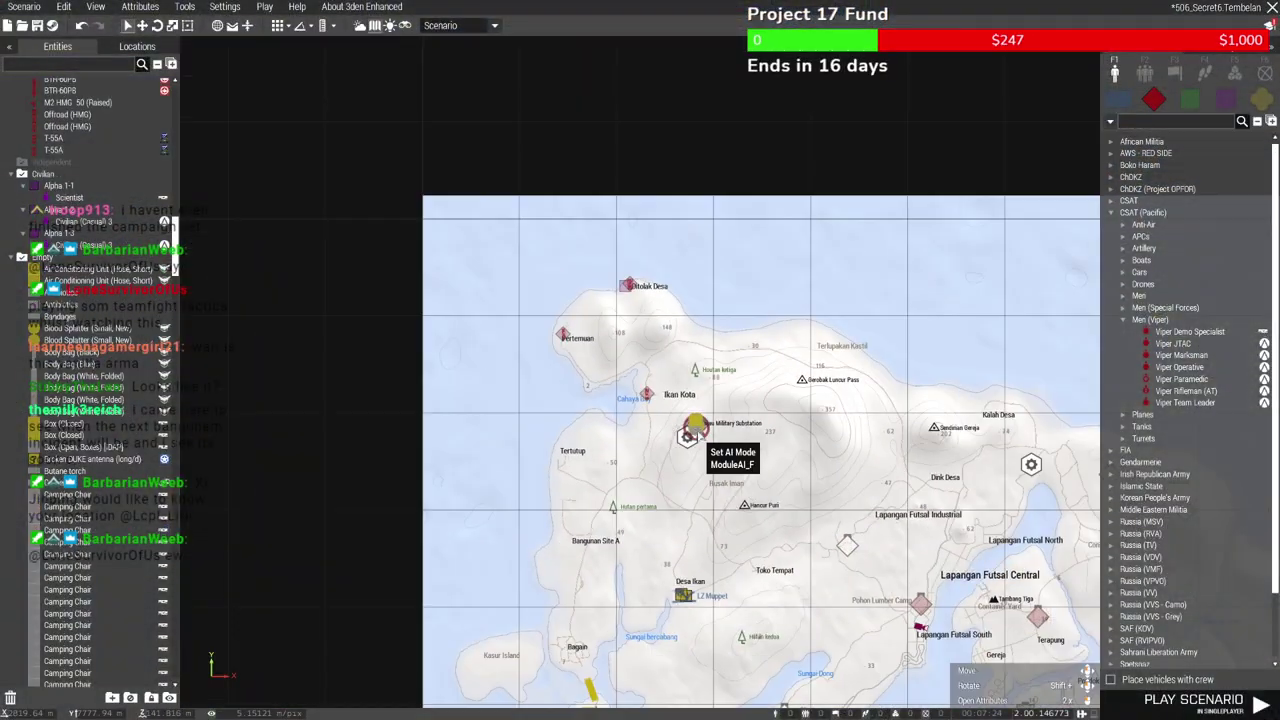
scroll(697, 424, up, 10)
key(m)
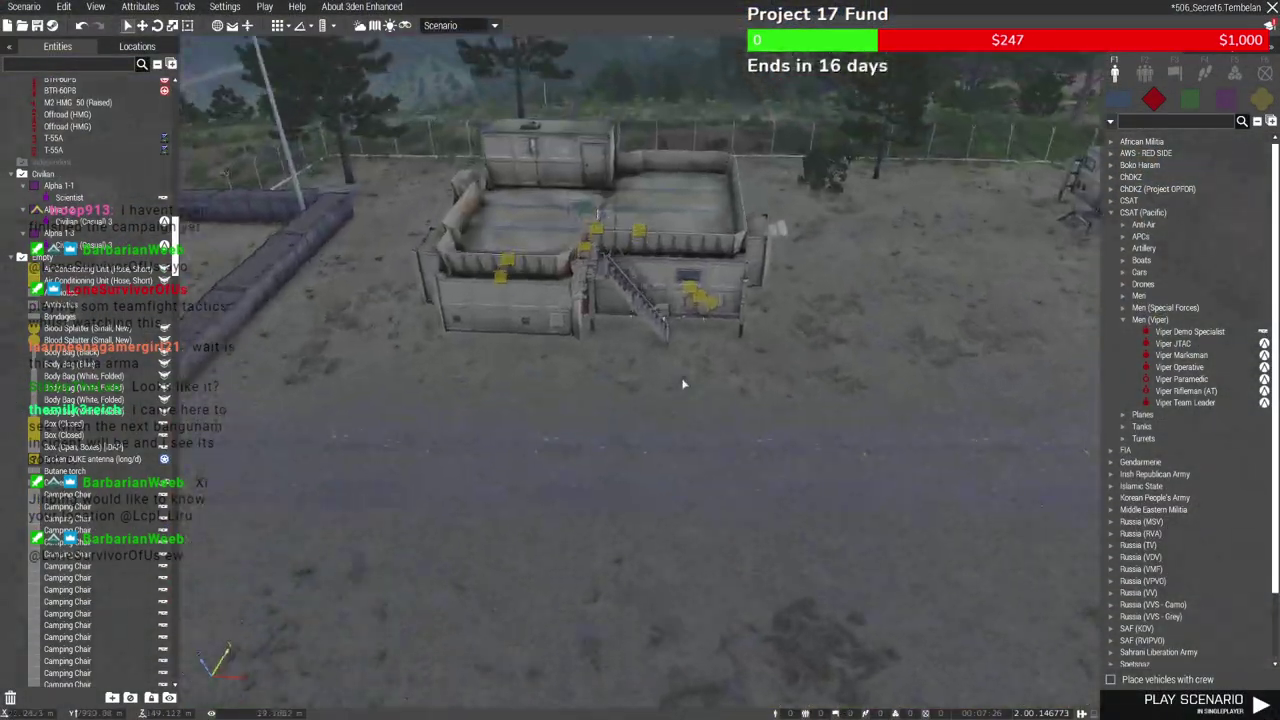
scroll(684, 384, up, 5)
right_drag(671, 397, 388, 409)
double_click(815, 505)
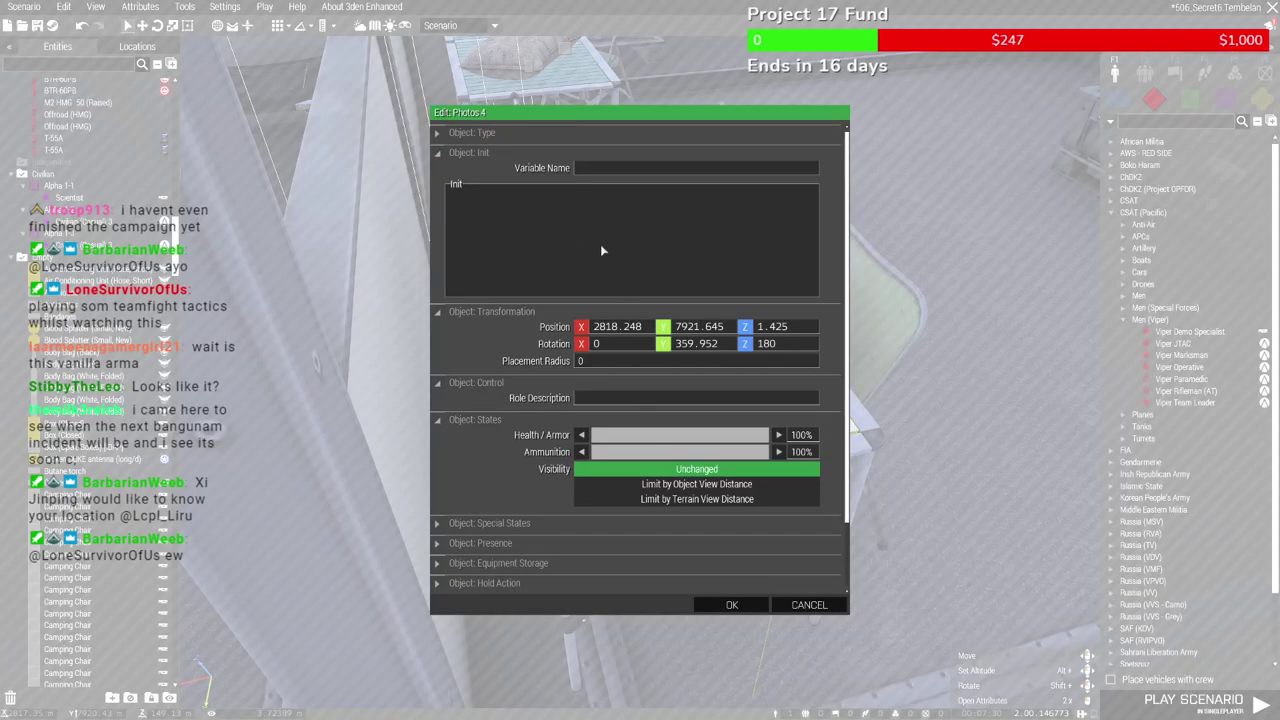
scroll(555, 507, down, 2)
drag(810, 583, 406, 591)
text(P.jpg)
key(Return)
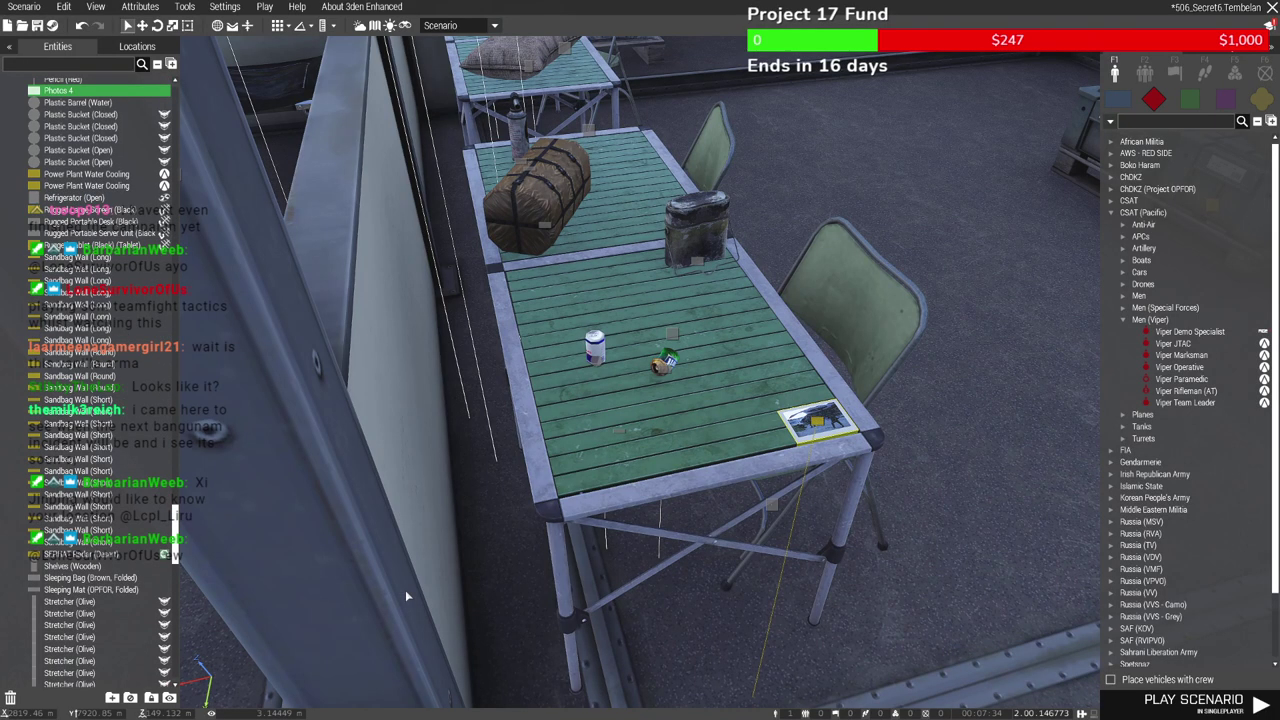
Move the intel photo inward from the green table's corner and rotate it
scroll(890, 410, up, 5)
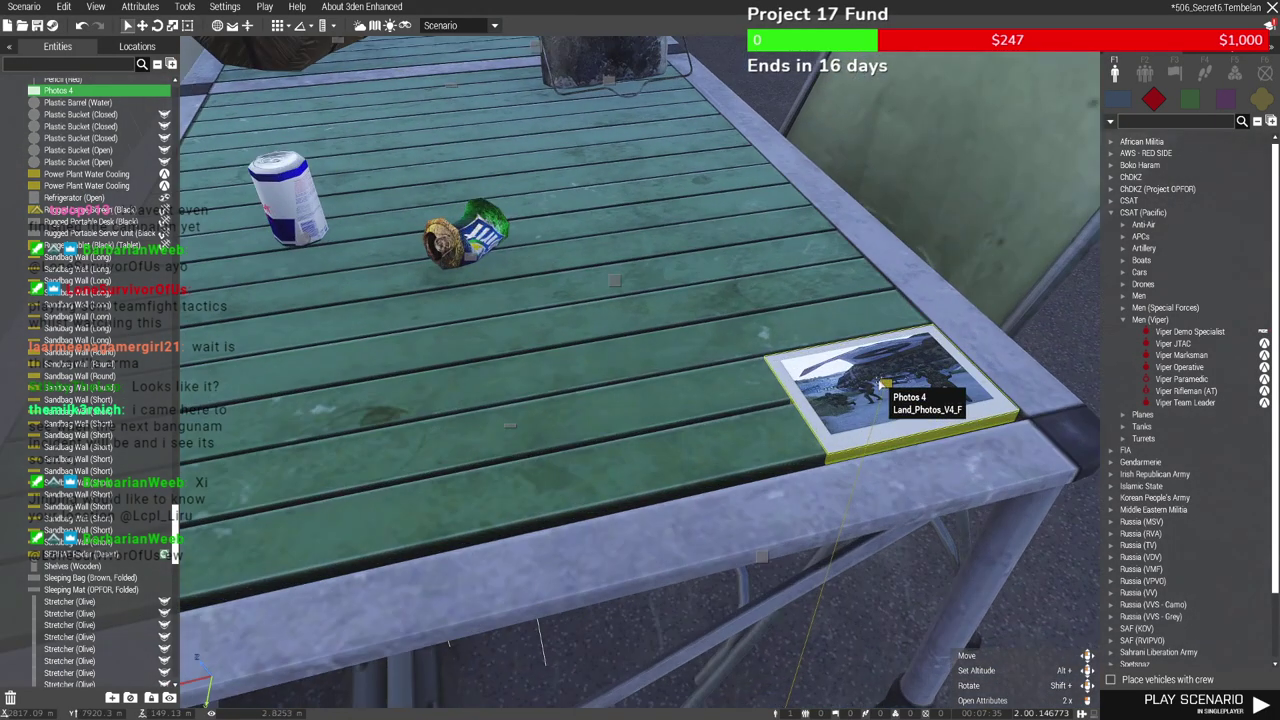
drag(882, 384, 669, 335)
shift+drag(669, 335, 520, 323)
Inspect the intel photo on the table with the interface hidden, then restore the interface and clear the selection
key(BackSpace)
key(d)
right_drag(931, 334, 708, 440)
key(w)
key(s)
key(BackSpace)
key(w)
click(624, 460)
Survey the substation compound and surrounding hills from the air, checking the Alpha 1-1 group marker on the distant headland
key(w)
right_drag(624, 460, 664, 288)
key(w)
key(q)
key(w)
key(w)
right_drag(824, 329, 663, 233)
key(w)
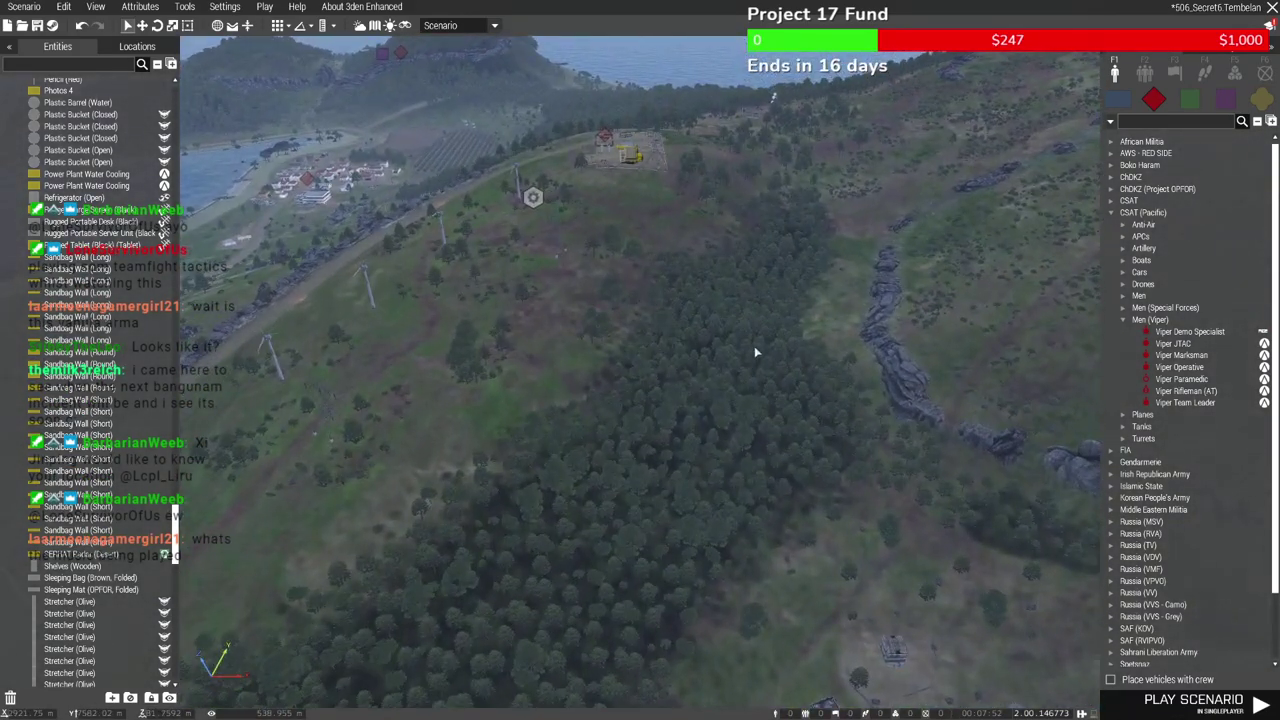
key(w)
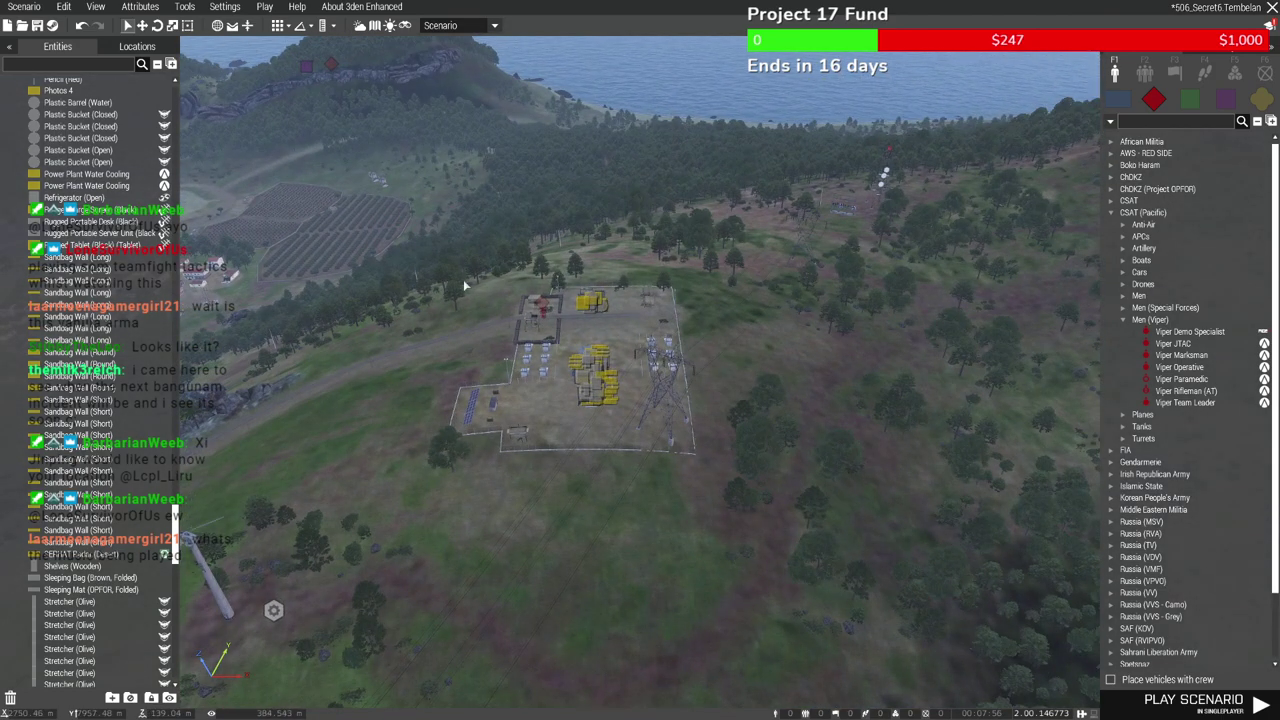
drag(804, 530, 803, 529)
right_drag(428, 400, 449, 257)
click(463, 155)
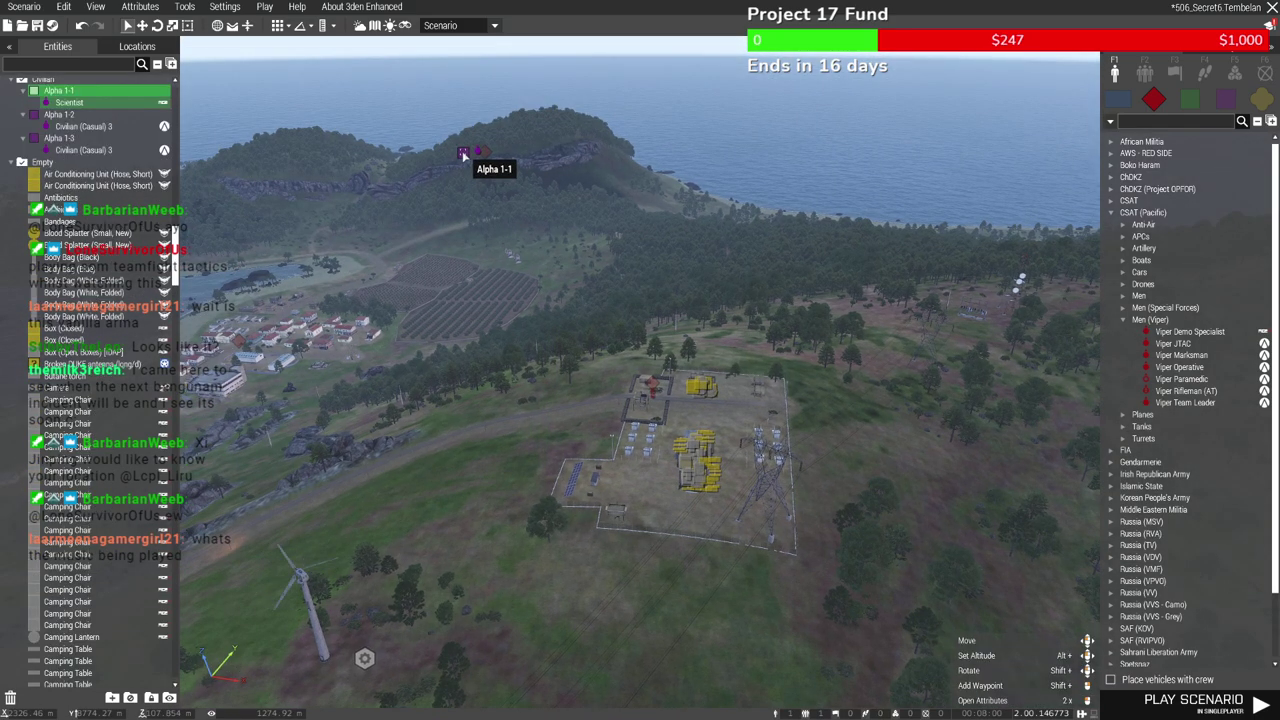
click(483, 271)
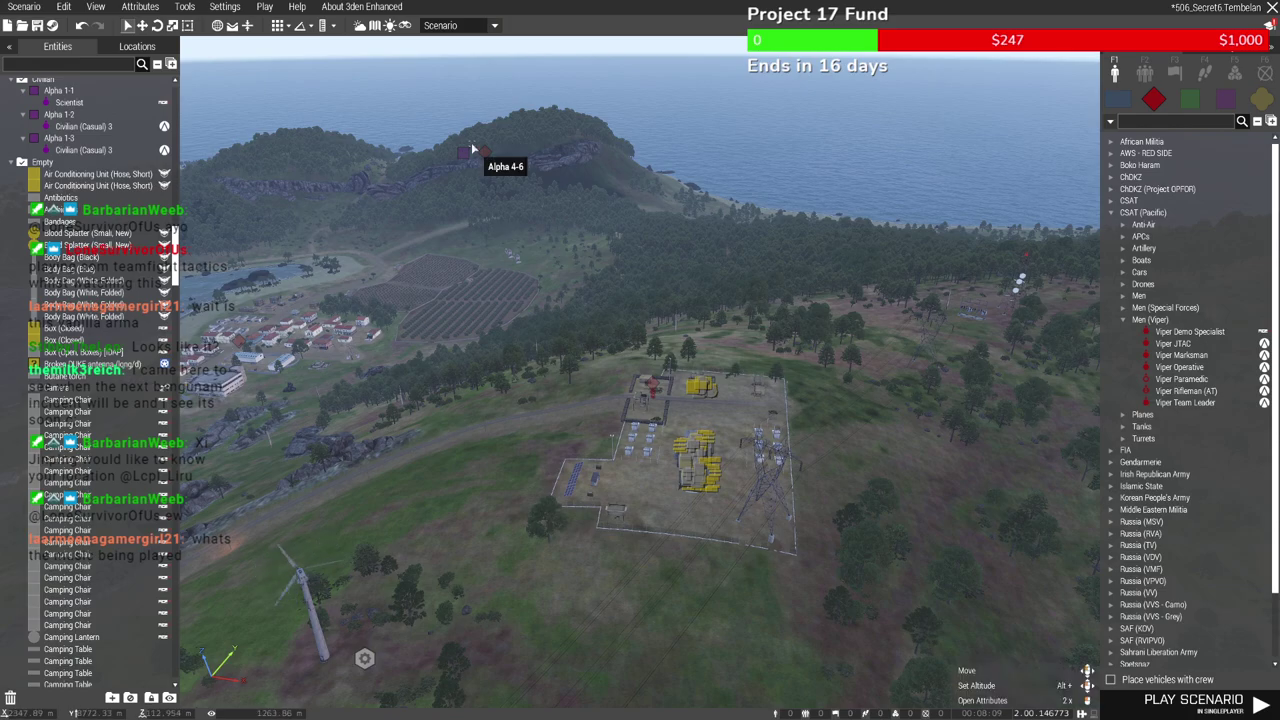
Locate Ditolak Desa on the map and examine the civilian standing among its ruined houses
key(m)
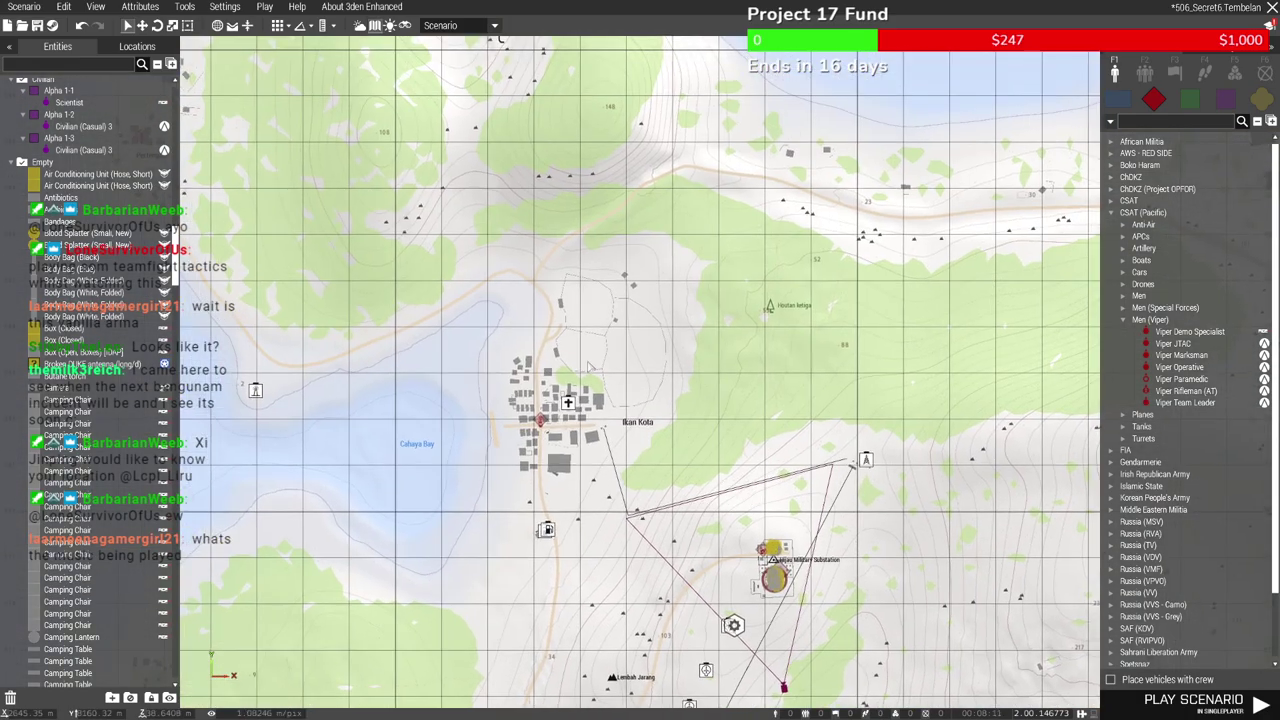
scroll(632, 300, up, 5)
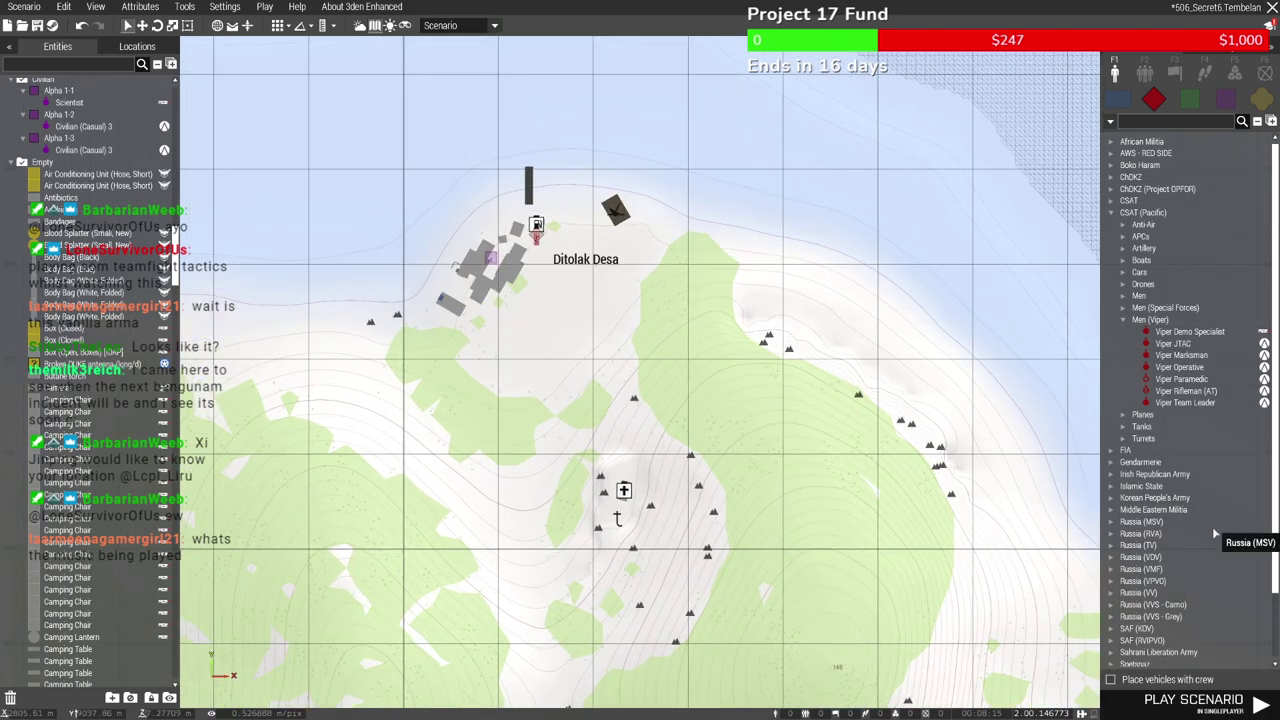
right_drag(562, 261, 635, 402)
scroll(635, 402, up, 4)
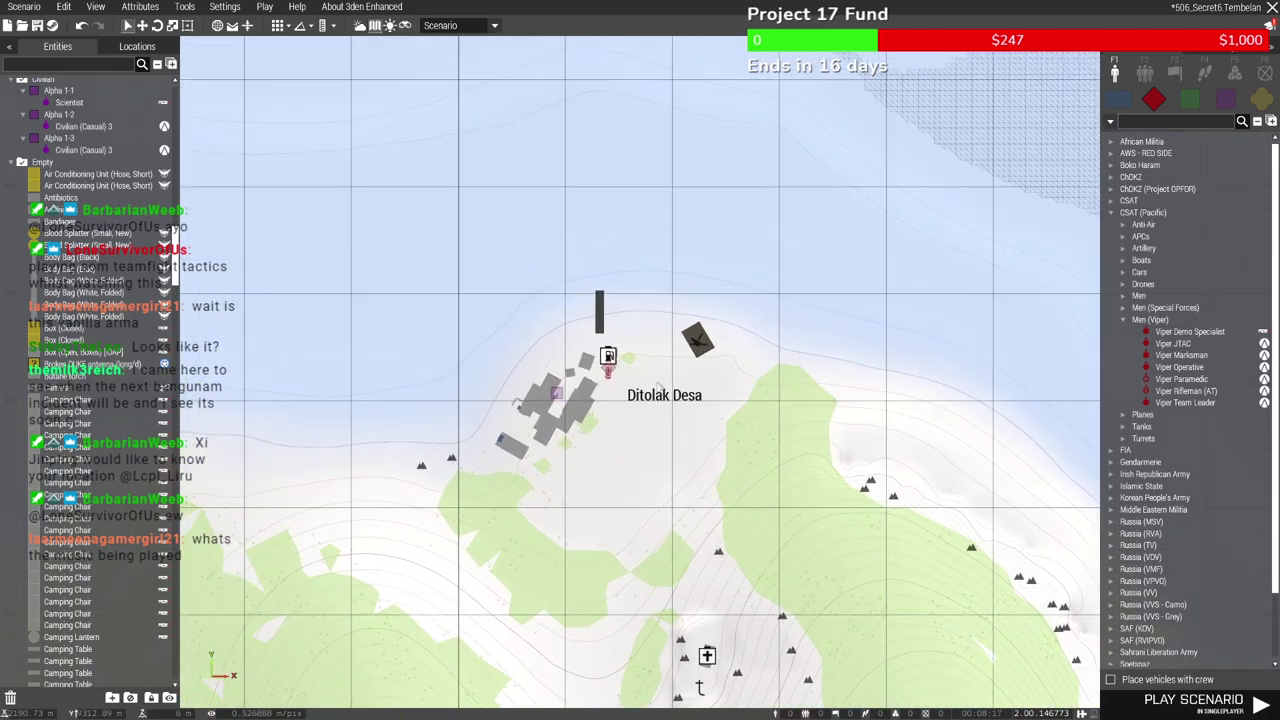
key(m)
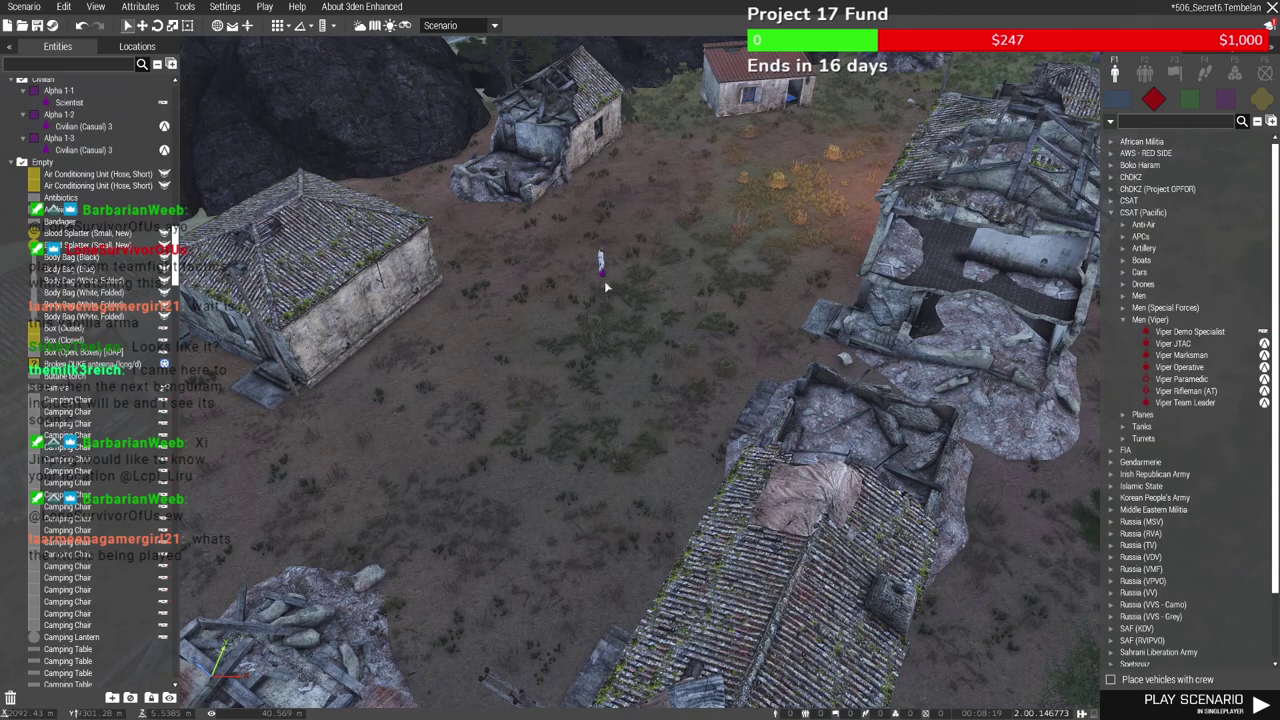
key(m)
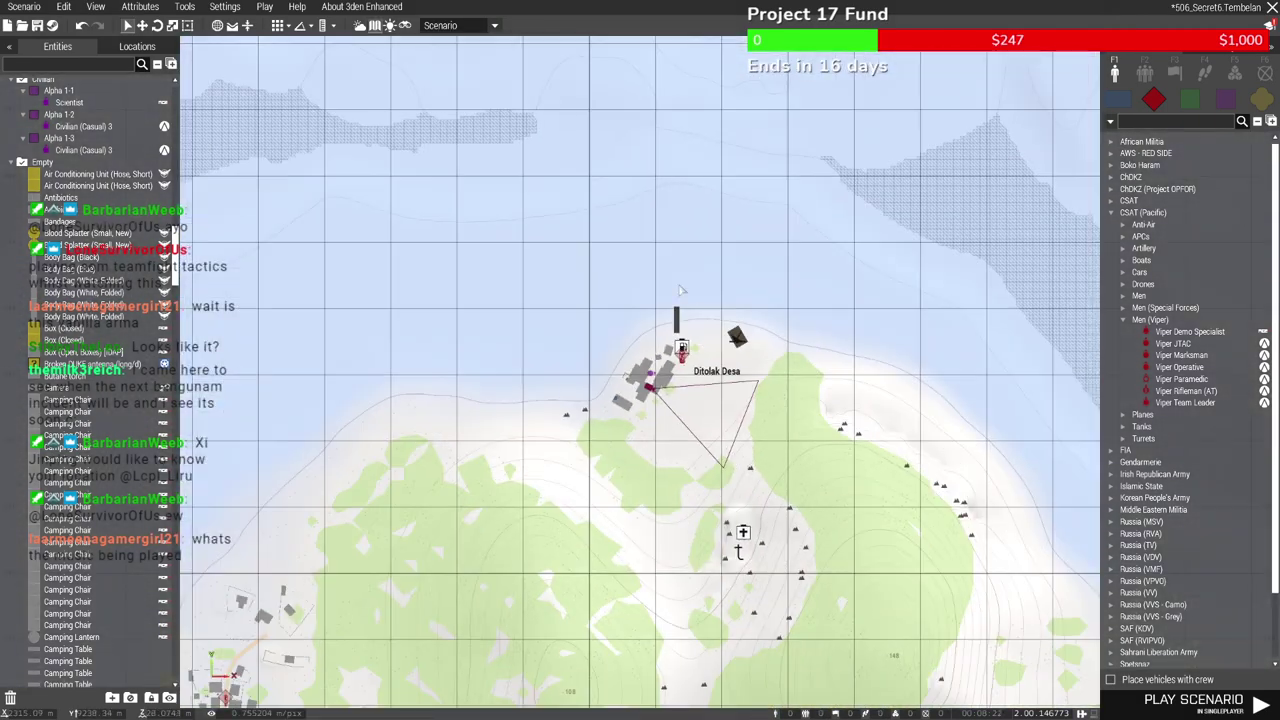
Locate the Selatan Military Airbase on the map and bring the view to its runway units
scroll(680, 290, down, 6)
right_drag(680, 290, 518, 120)
scroll(600, 500, down, 3)
right_drag(600, 500, 415, 64)
right_drag(556, 564, 552, 262)
scroll(552, 262, up, 2)
scroll(577, 381, up, 6)
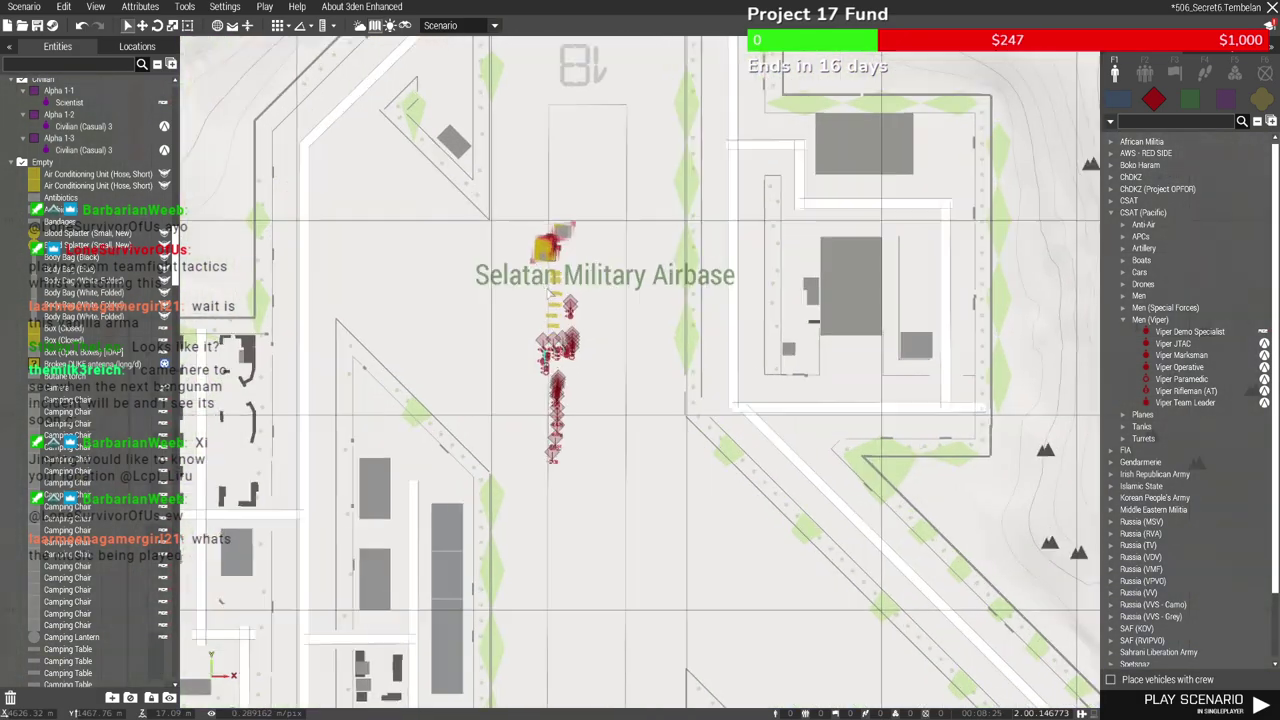
key(m)
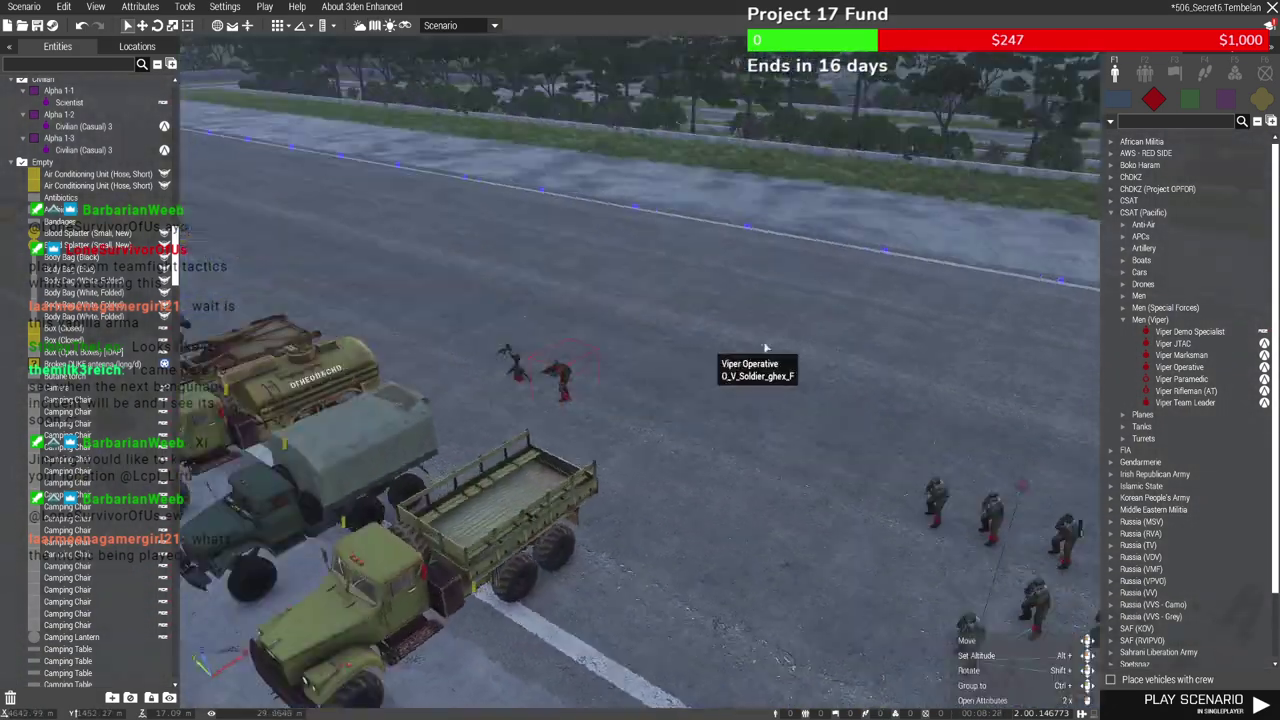
Examine the red-beret officer and the Viper Operative standing on the runway near the trucks
right_drag(765, 347, 750, 378)
key(w)
click(680, 300)
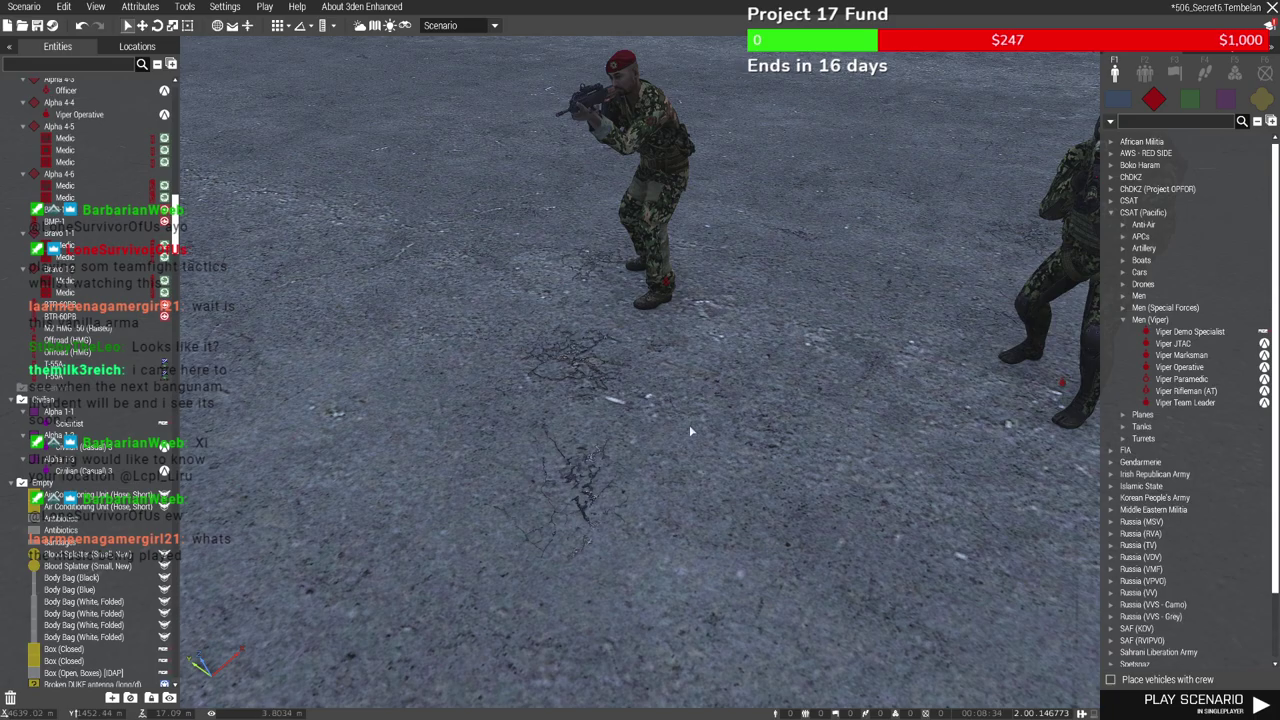
key(w)
right_drag(689, 432, 686, 414)
key(a)
right_drag(806, 534, 514, 514)
key(q)
key(s)
key(w)
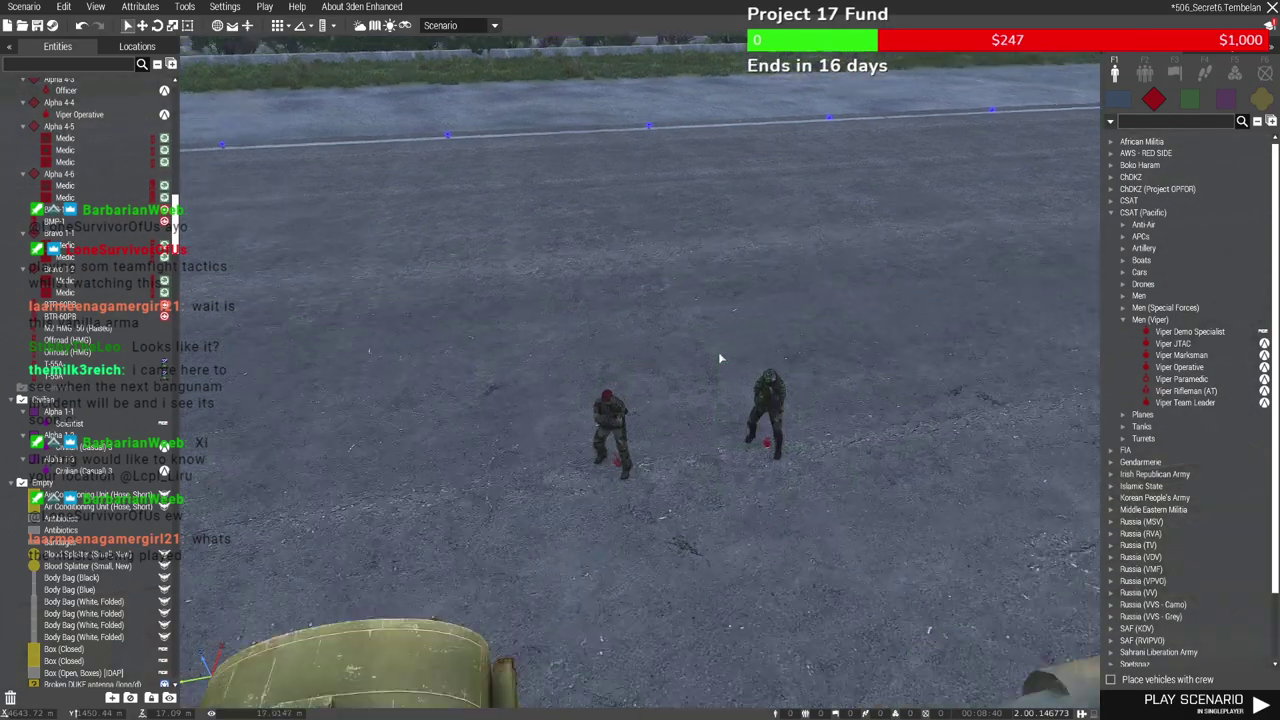
Review the unit markers across the whole island map, including those around Lapangan Futsal South
key(m)
scroll(567, 303, down, 10)
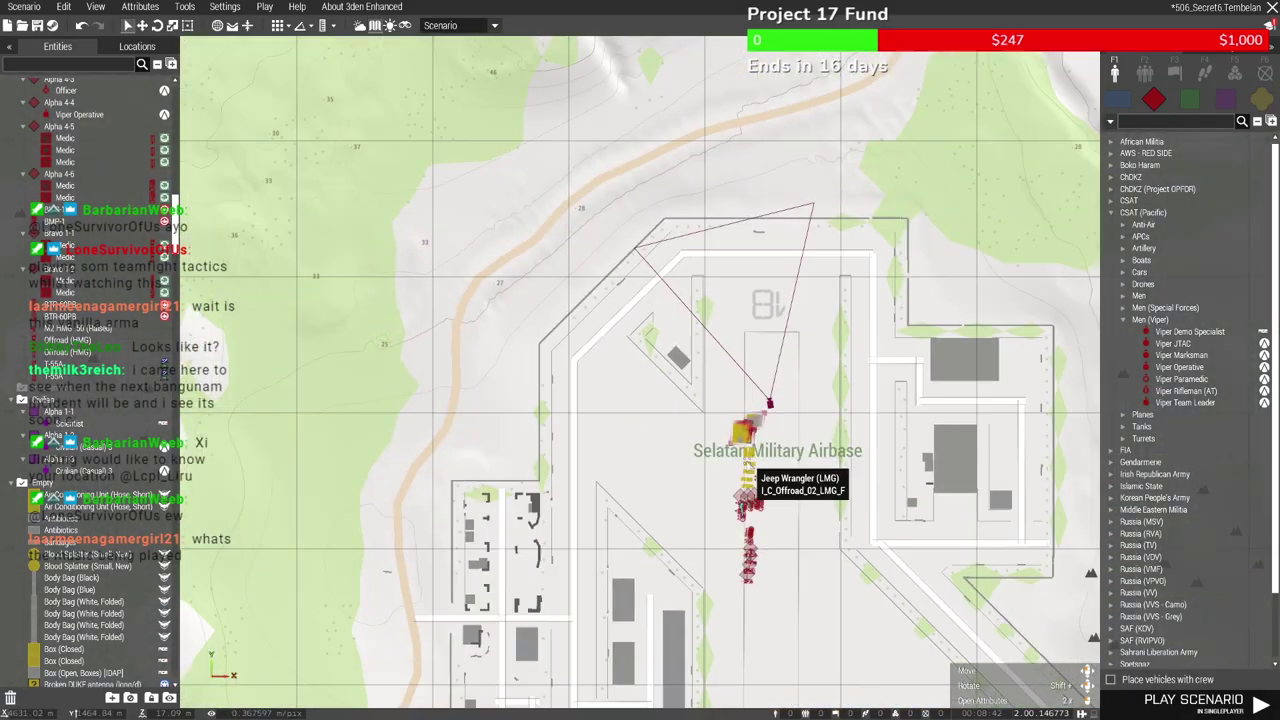
right_drag(692, 344, 789, 521)
scroll(780, 510, down, 5)
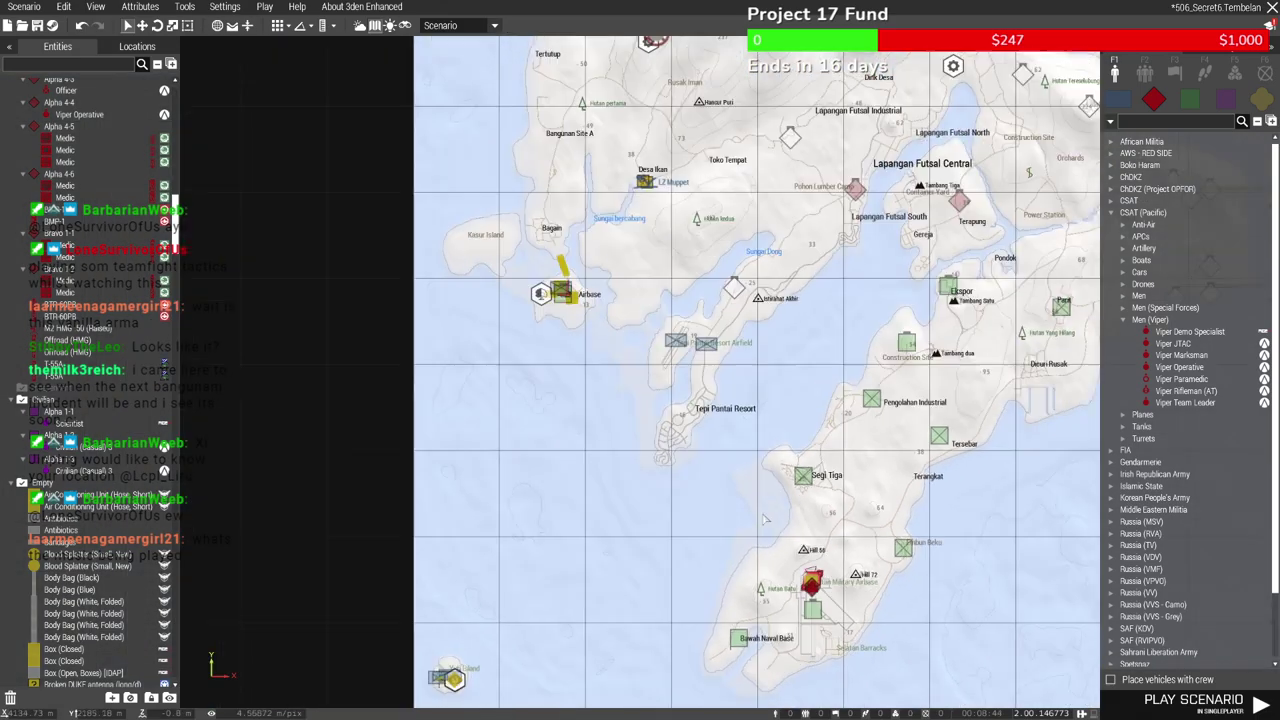
right_drag(658, 252, 640, 338)
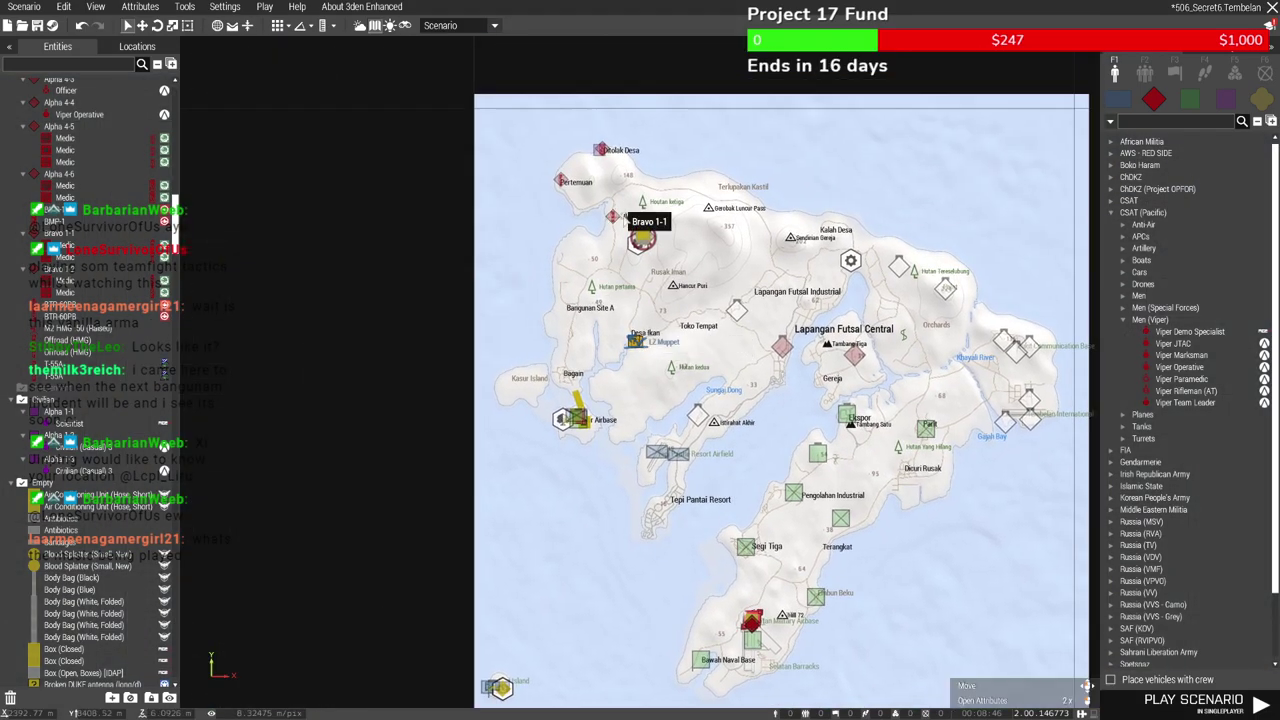
scroll(788, 339, up, 5)
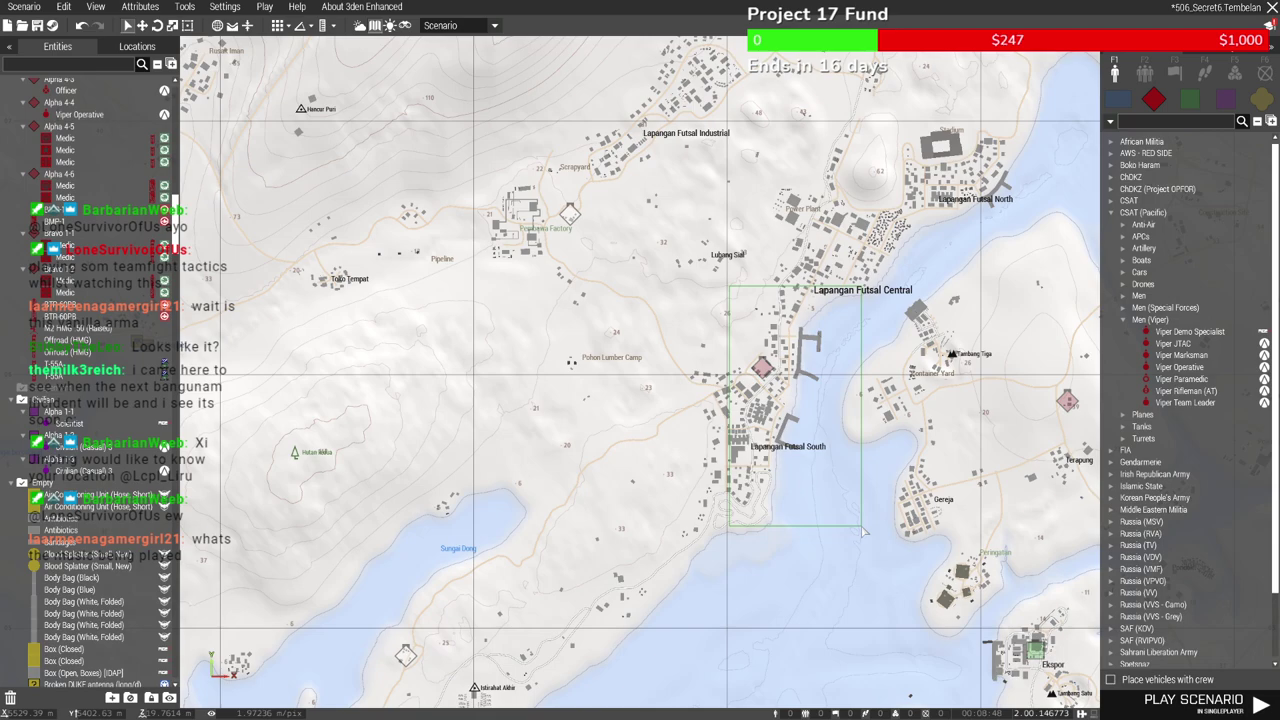
drag(862, 527, 652, 372)
scroll(726, 376, down, 5)
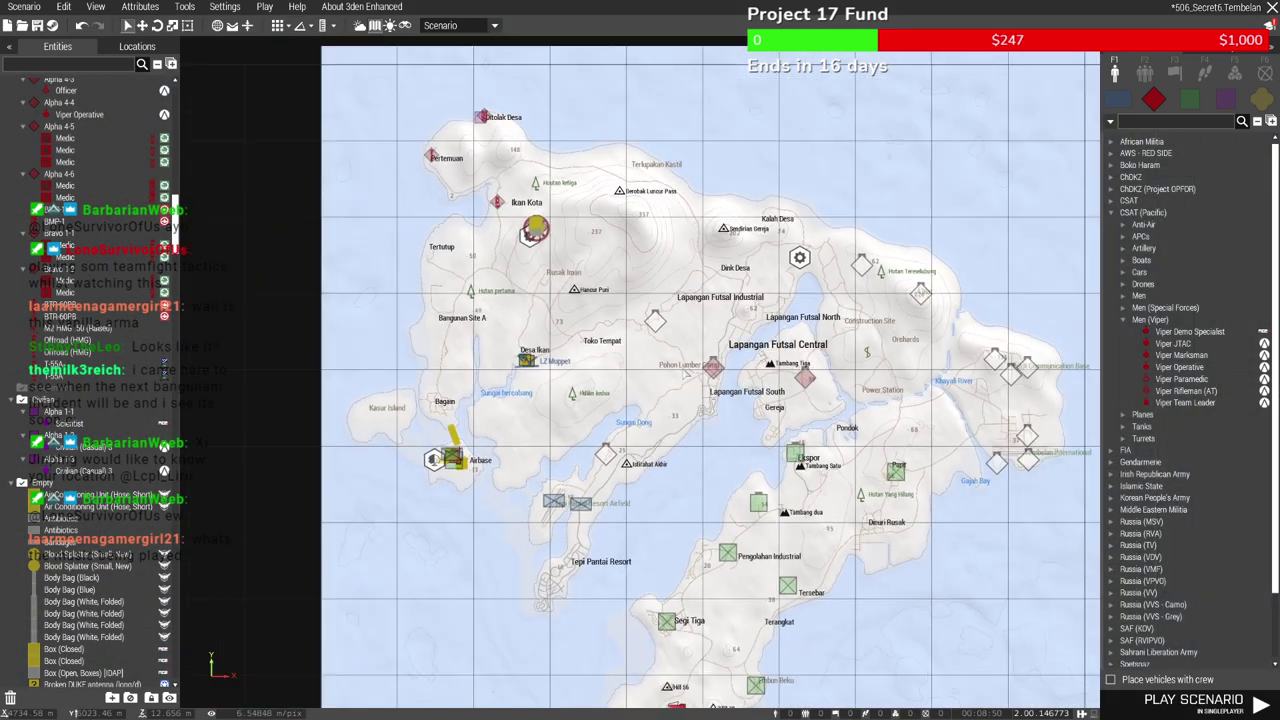
right_drag(752, 358, 590, 453)
scroll(590, 453, down, 2)
Look over the beachside fuel station, pier and parked vehicle at Ditolak Desa
key(m)
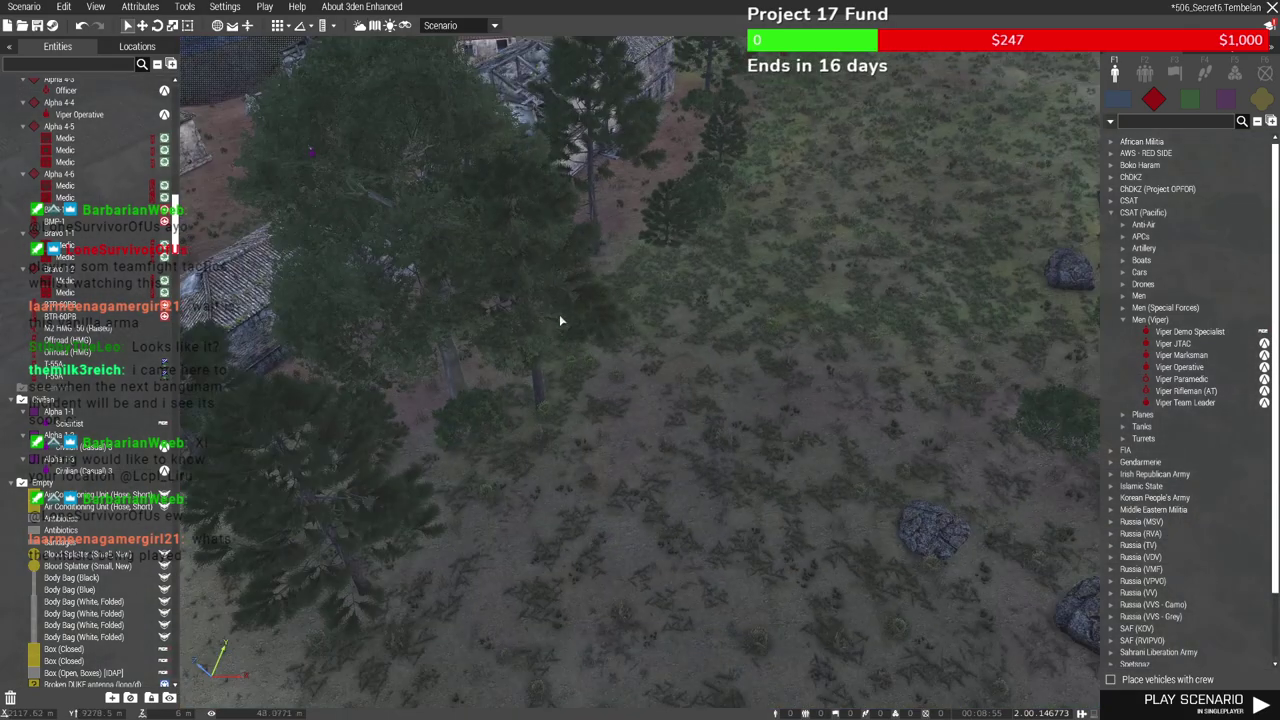
right_drag(560, 321, 604, 297)
key(w)
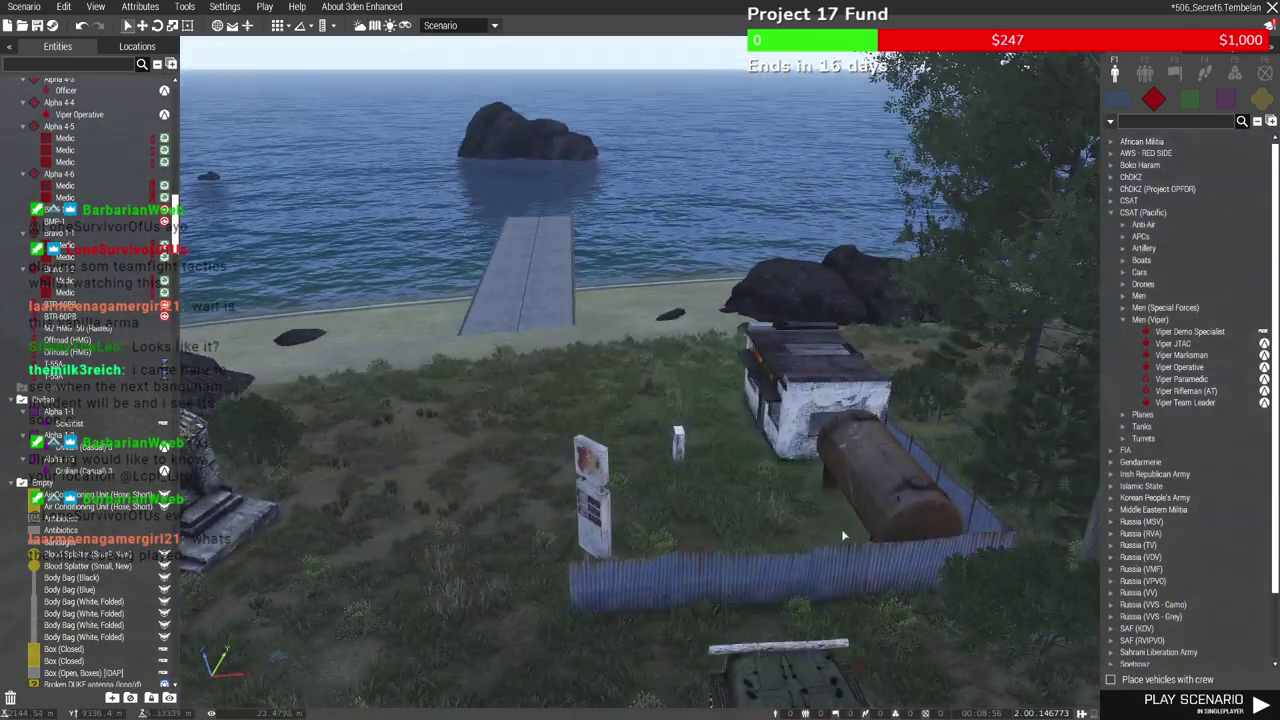
right_drag(837, 529, 778, 442)
key(w)
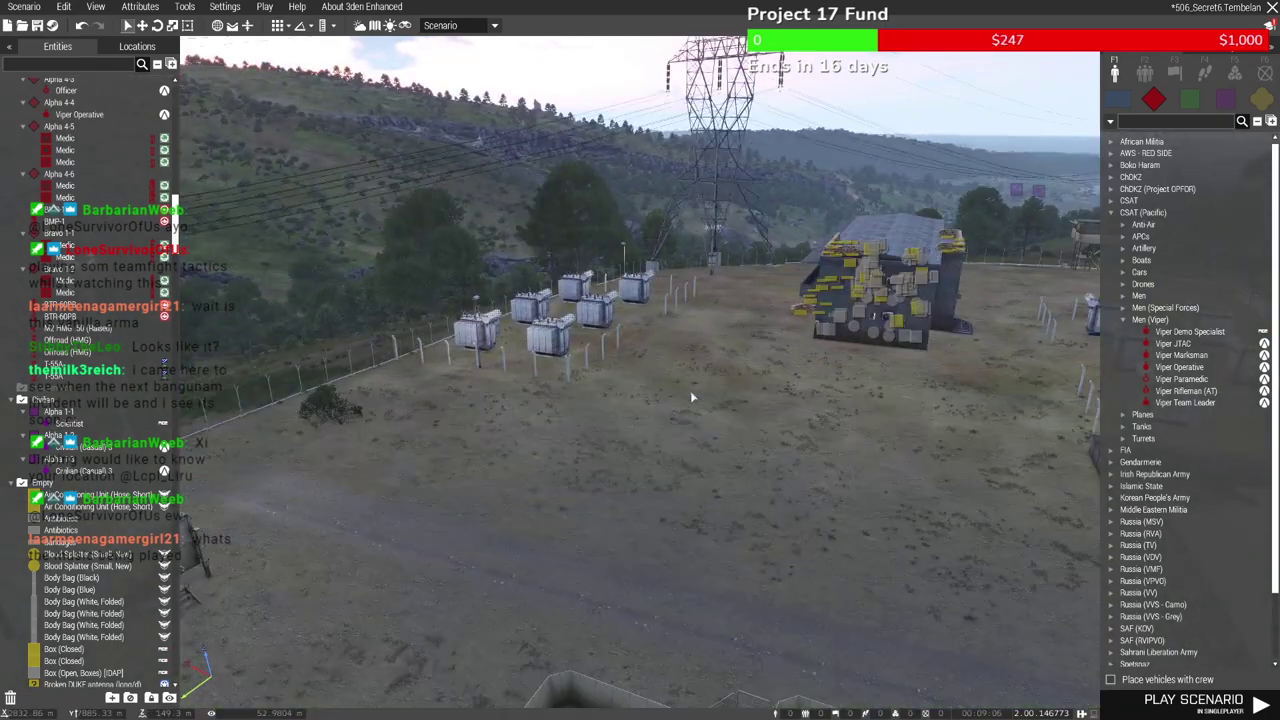
Inspect the substation yard and the sandbag walls around the main building's entrances
right_drag(686, 379, 808, 433)
key(w)
key(w)
key(w)
key(w)
key(a)
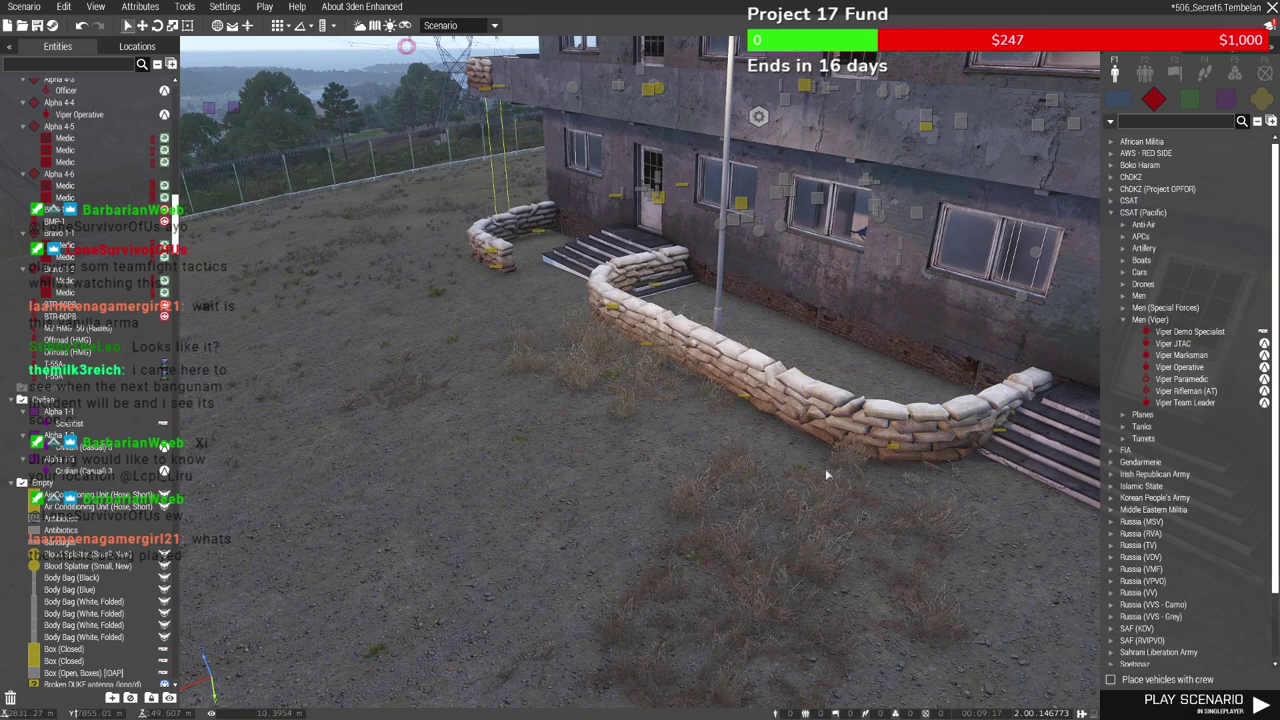
key(w)
key(a)
Inspect the main building's furnished interior around the staircase and green tables
right_drag(594, 337, 775, 385)
key(w)
key(a)
drag(812, 335, 886, 402)
key(a)
drag(709, 327, 638, 360)
key(a)
click(489, 424)
key(w)
right_drag(489, 424, 803, 286)
key(w)
key(w)
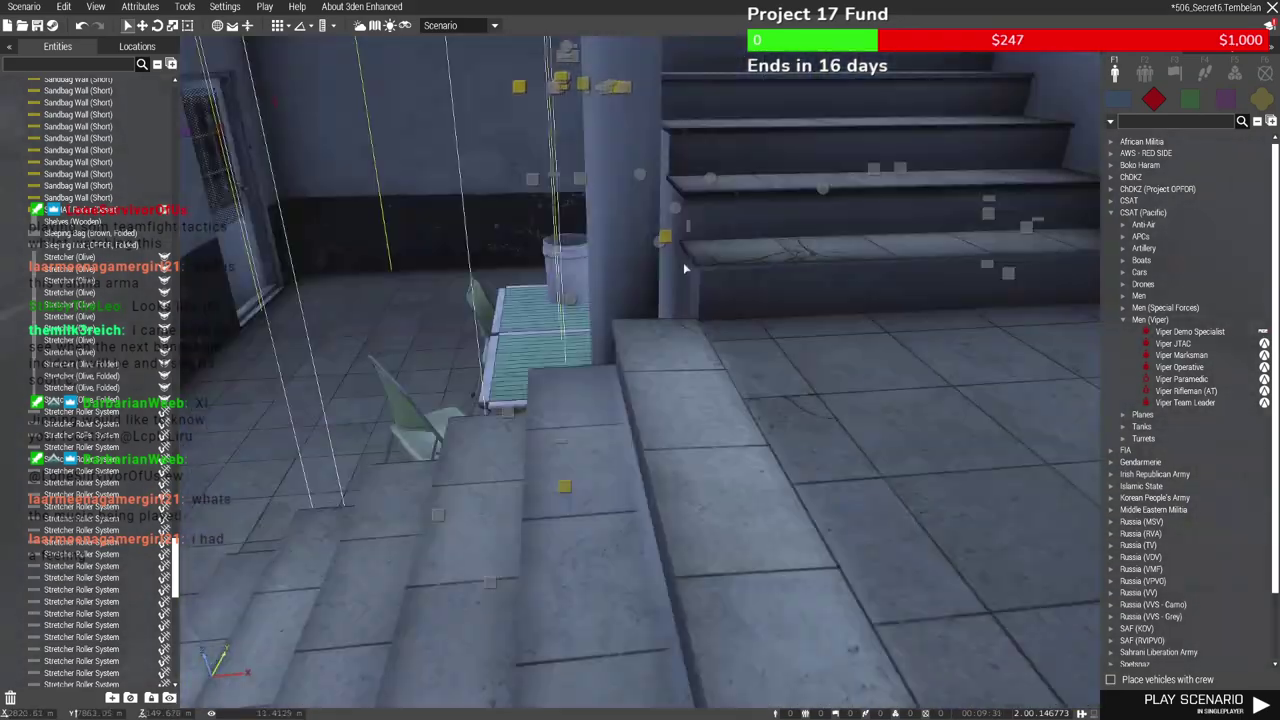
Delete an object in the room with the olive stretcher by the door
right_drag(685, 268, 1040, 306)
key(w)
right_drag(715, 313, 835, 315)
key(w)
key(w)
key(d)
key(Delete)
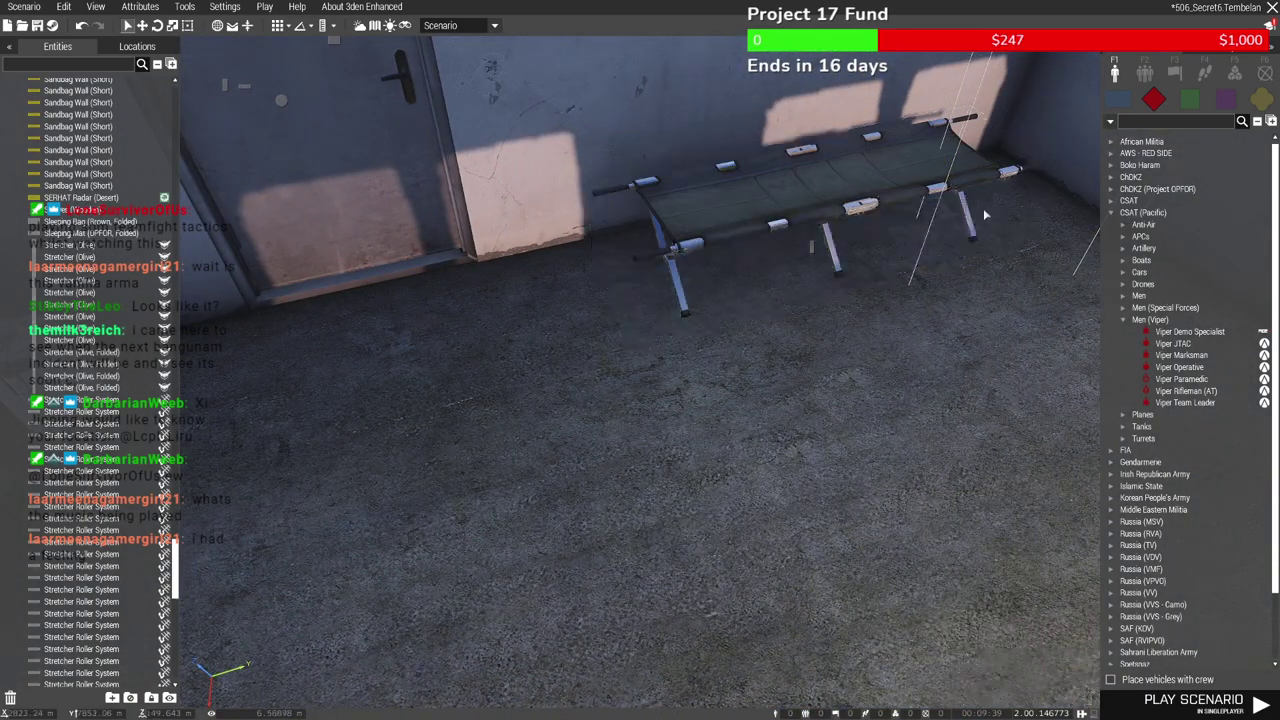
Find the blood props and place a Blood Pool (Medium, Old) on the floor beside the stretcher, rotated near the wall
click(1261, 99)
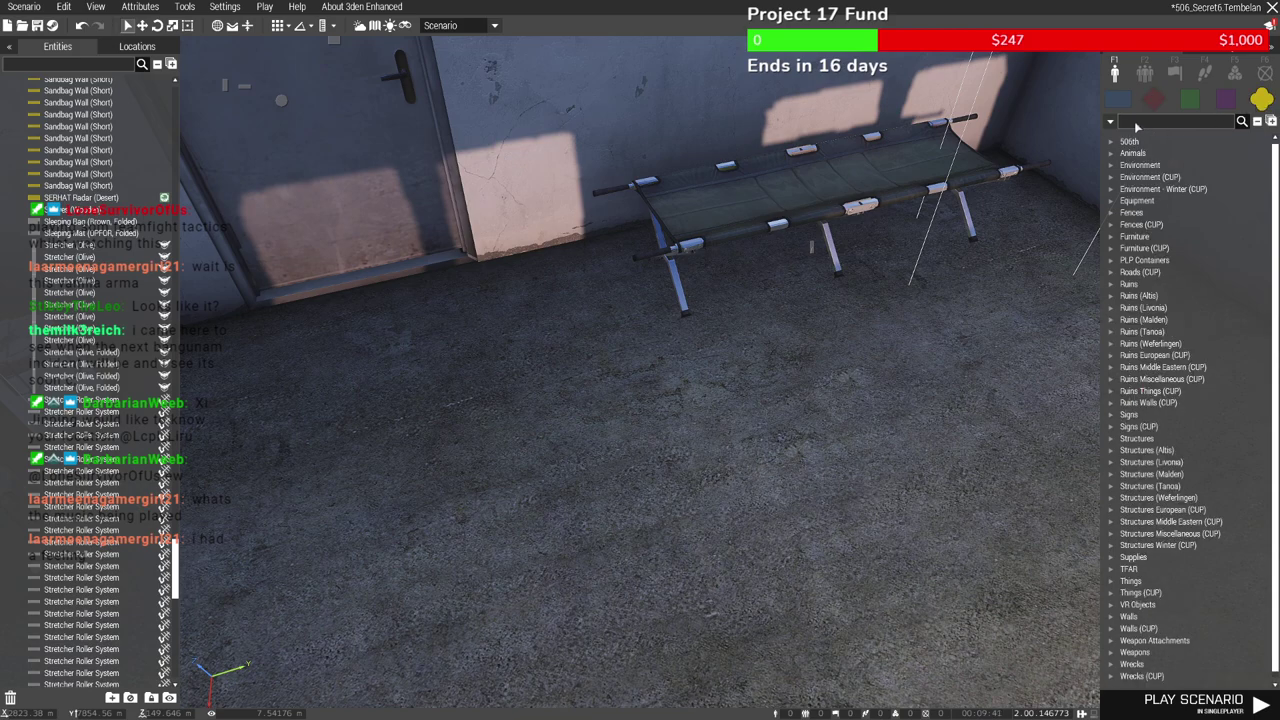
text(blood)
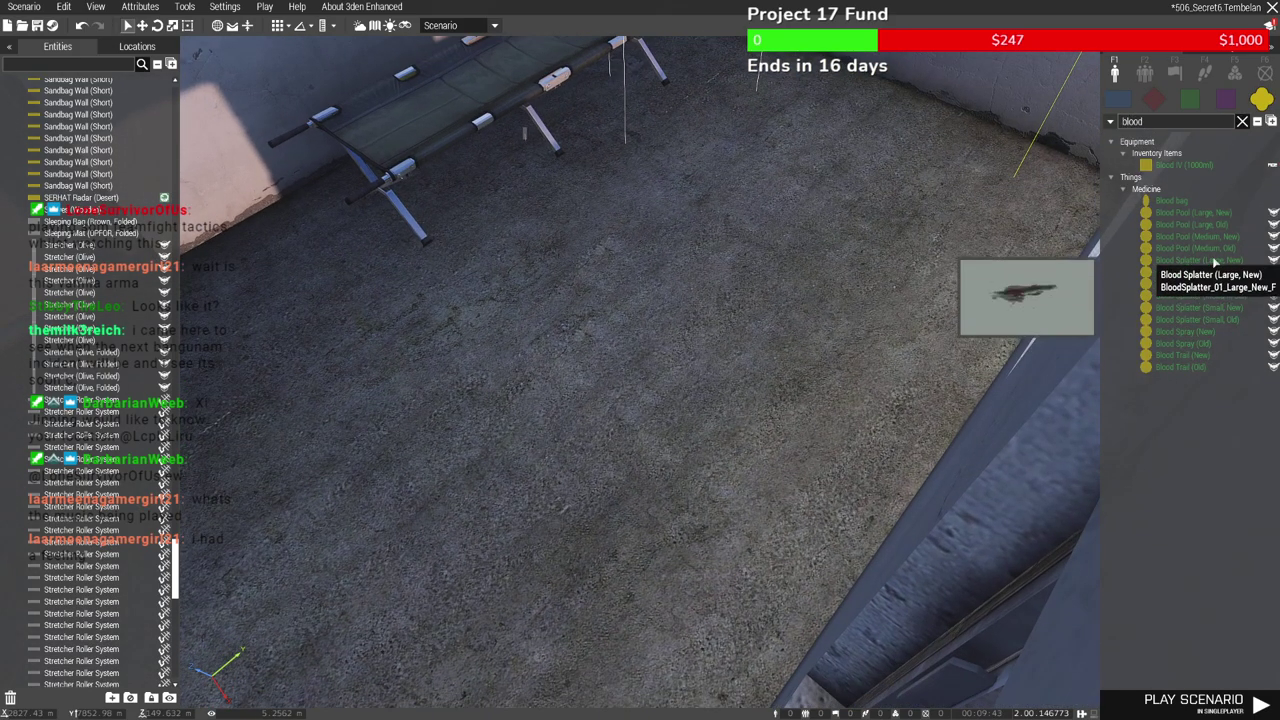
click(1200, 271)
click(777, 263)
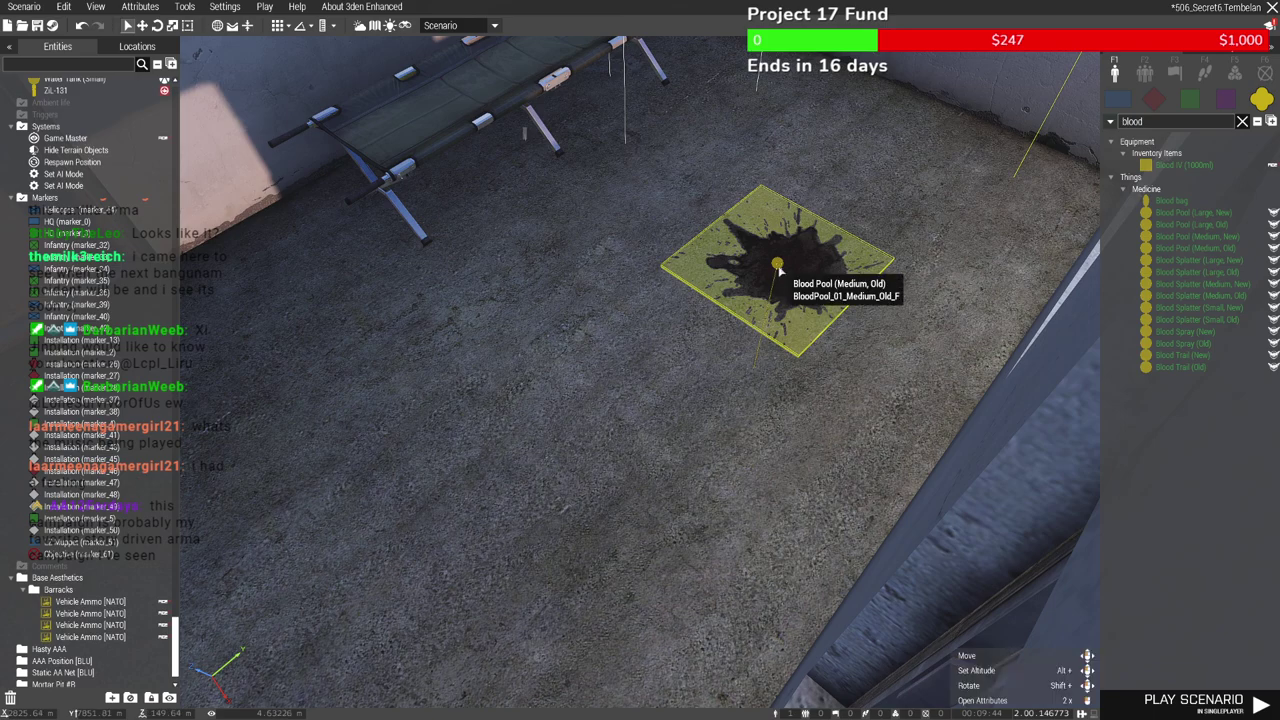
drag(778, 266, 777, 153)
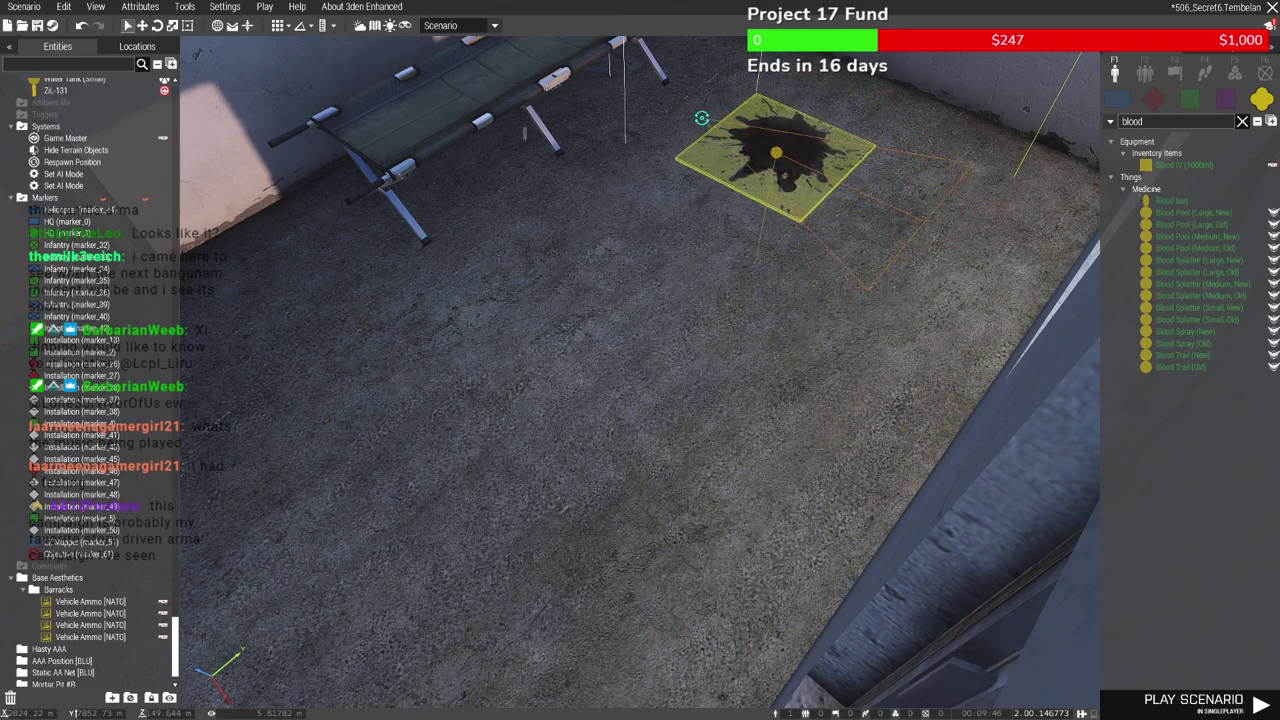
click(673, 229)
Search the props for "leaflet" and place a Leaflet (Old) on the blood pool
right_drag(673, 229, 771, 229)
drag(1157, 124, 1017, 142)
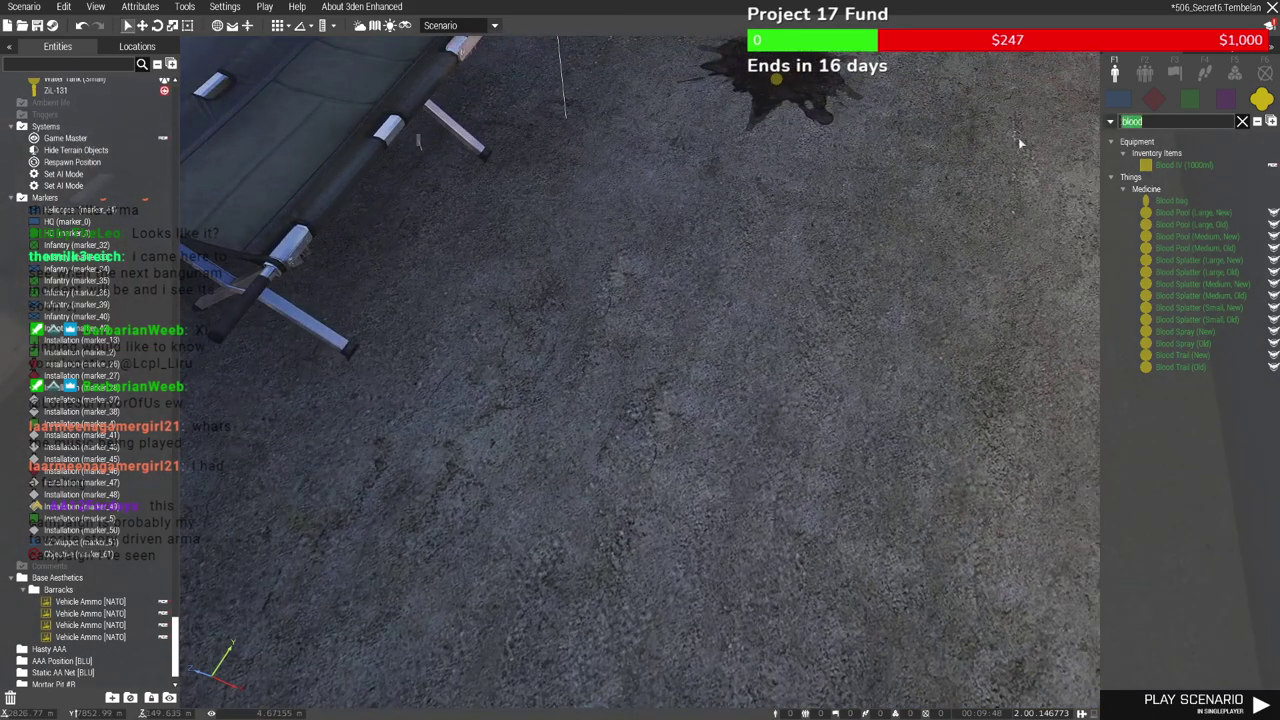
text(not)
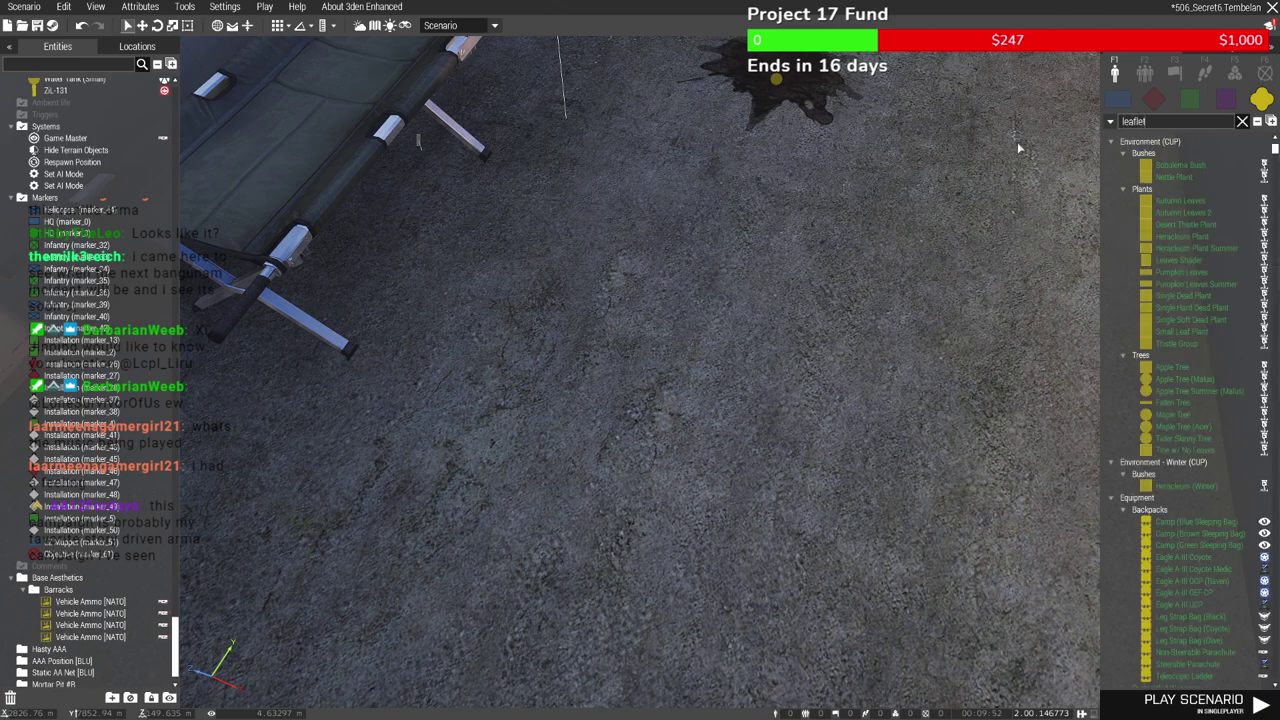
drag(1192, 194, 848, 298)
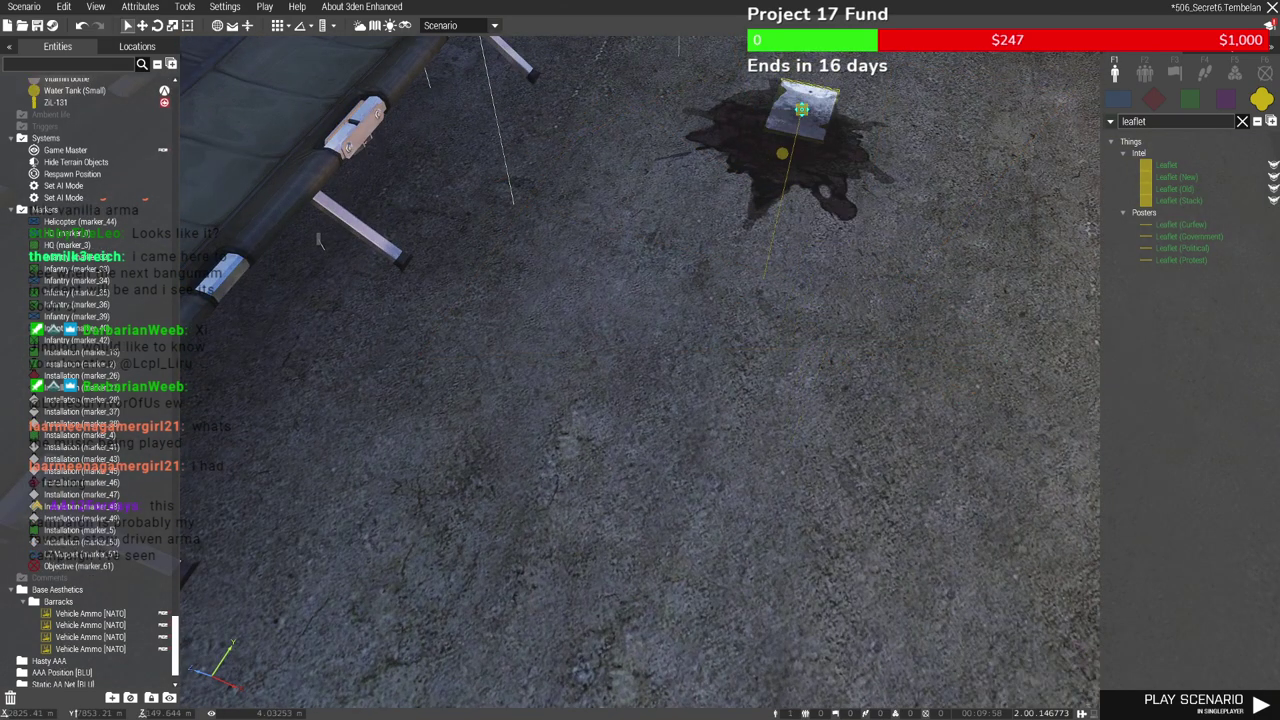
key(w)
right_drag(803, 254, 865, 297)
click(944, 331)
Lower the blood pool and the old leaflet so that both sit closer to the floor
key(s)
key(w)
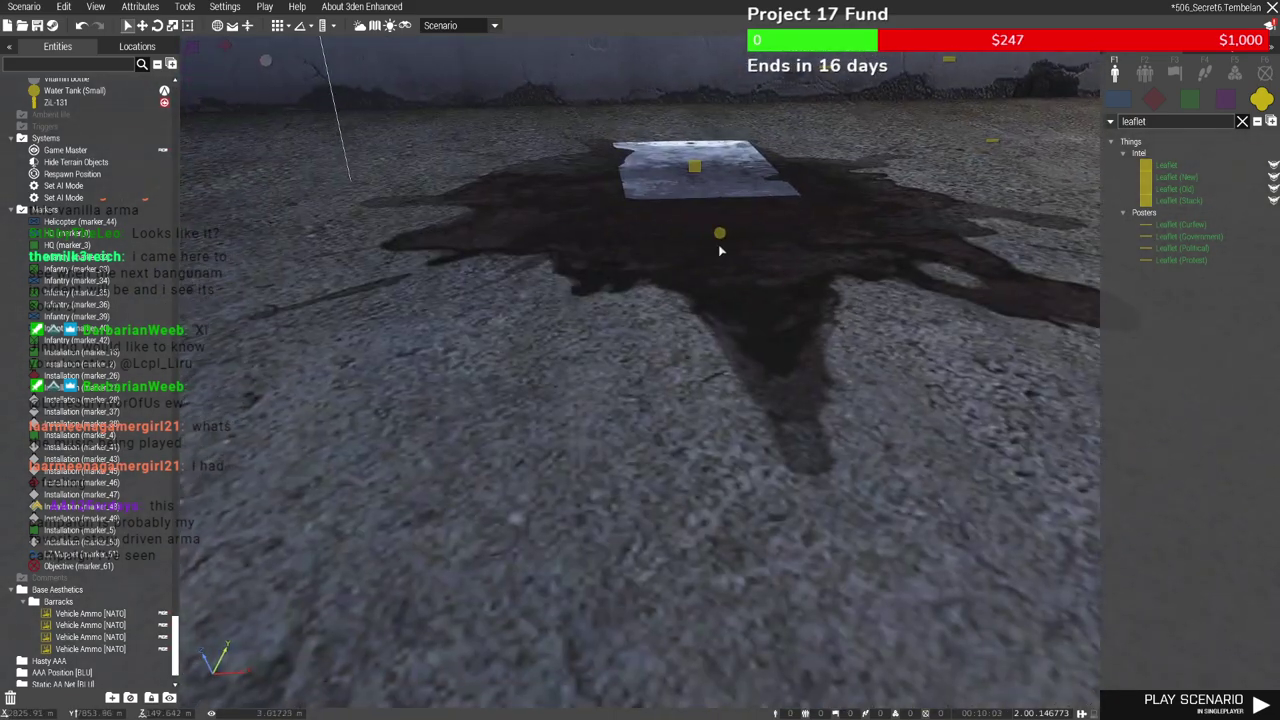
click(687, 260)
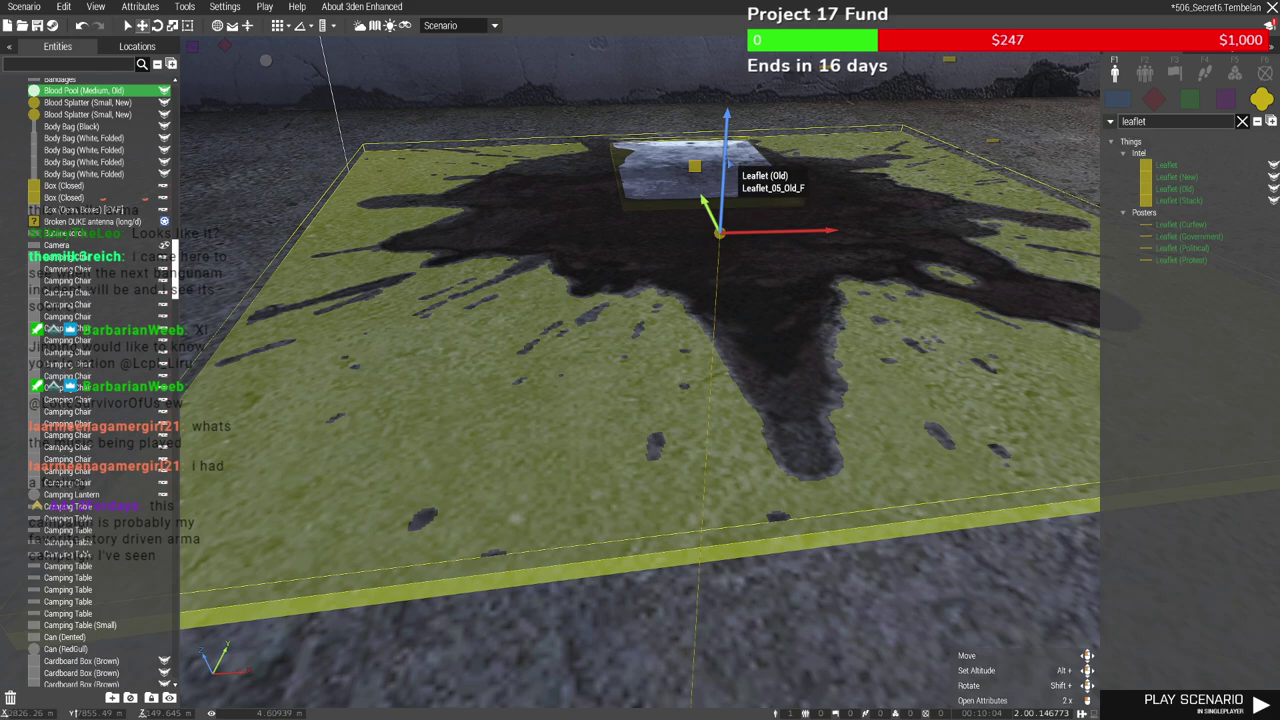
drag(720, 166, 713, 245)
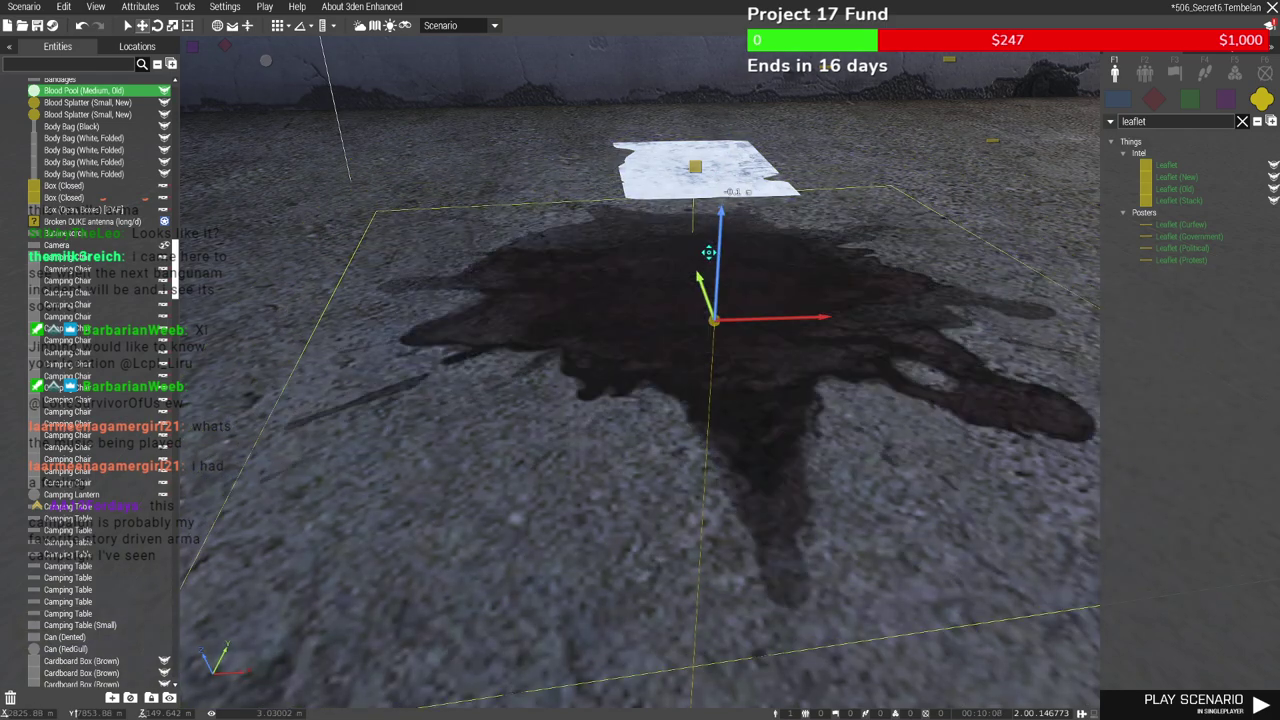
click(709, 209)
drag(697, 128, 692, 200)
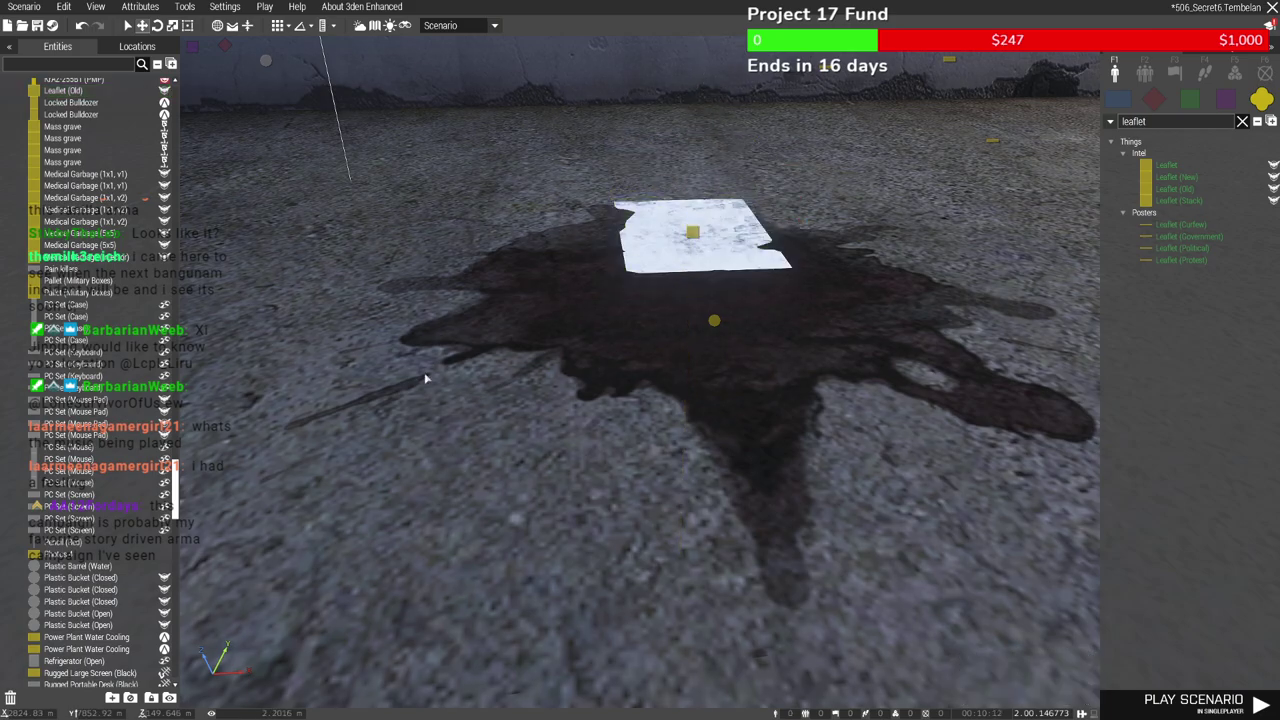
Survey the tank position, coastal village, wind turbine ridge and substation compound from the air with the entity list hidden
right_drag(431, 368, 352, 275)
key(w)
key(s)
key(w)
key(d)
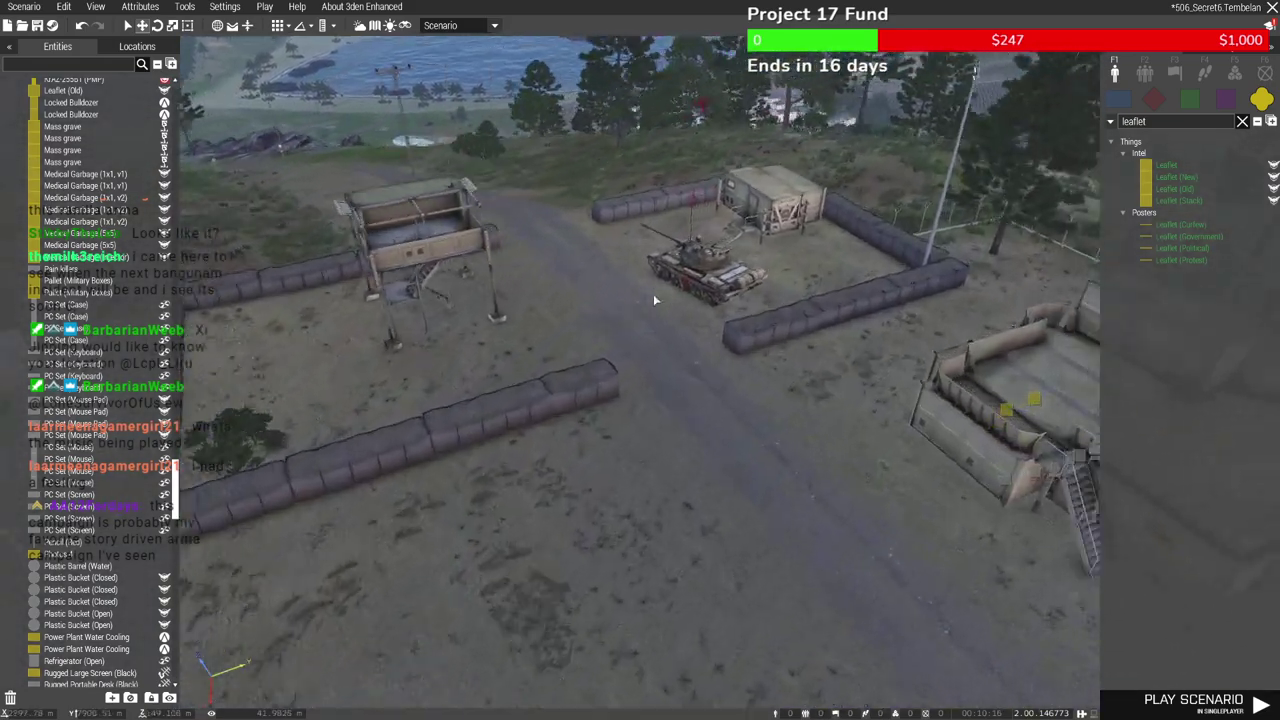
key(w)
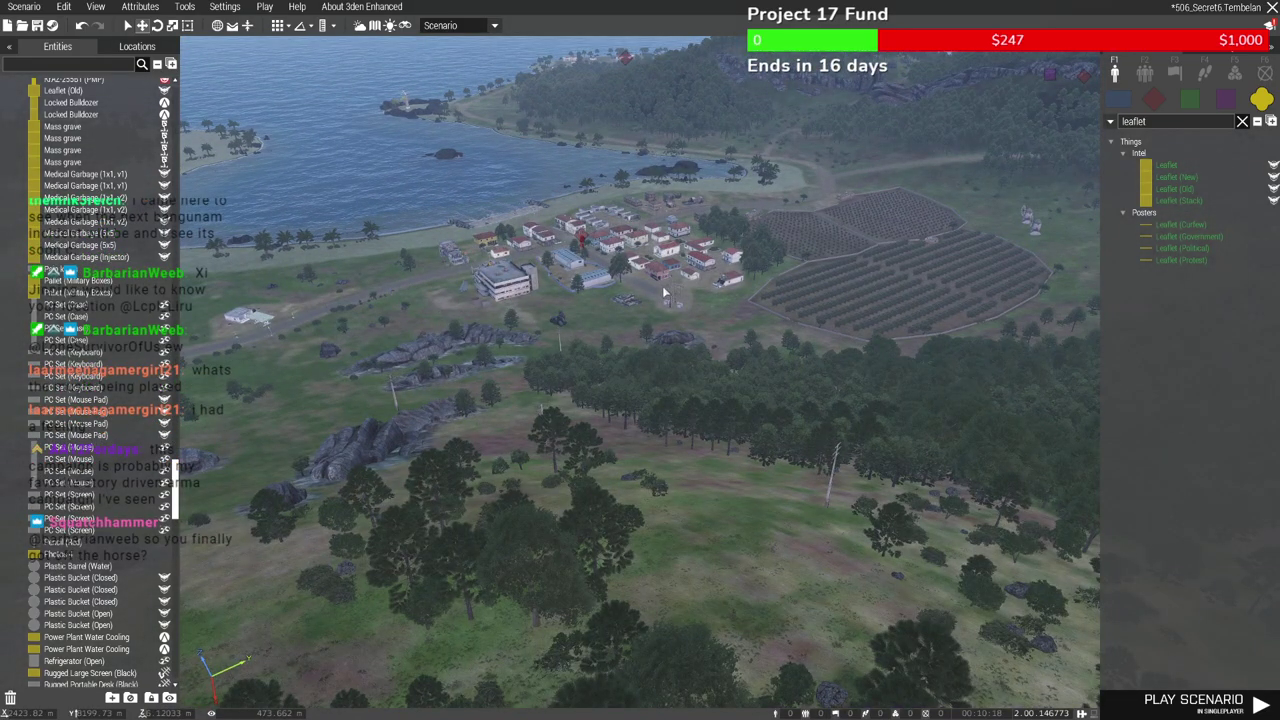
right_drag(672, 292, 430, 285)
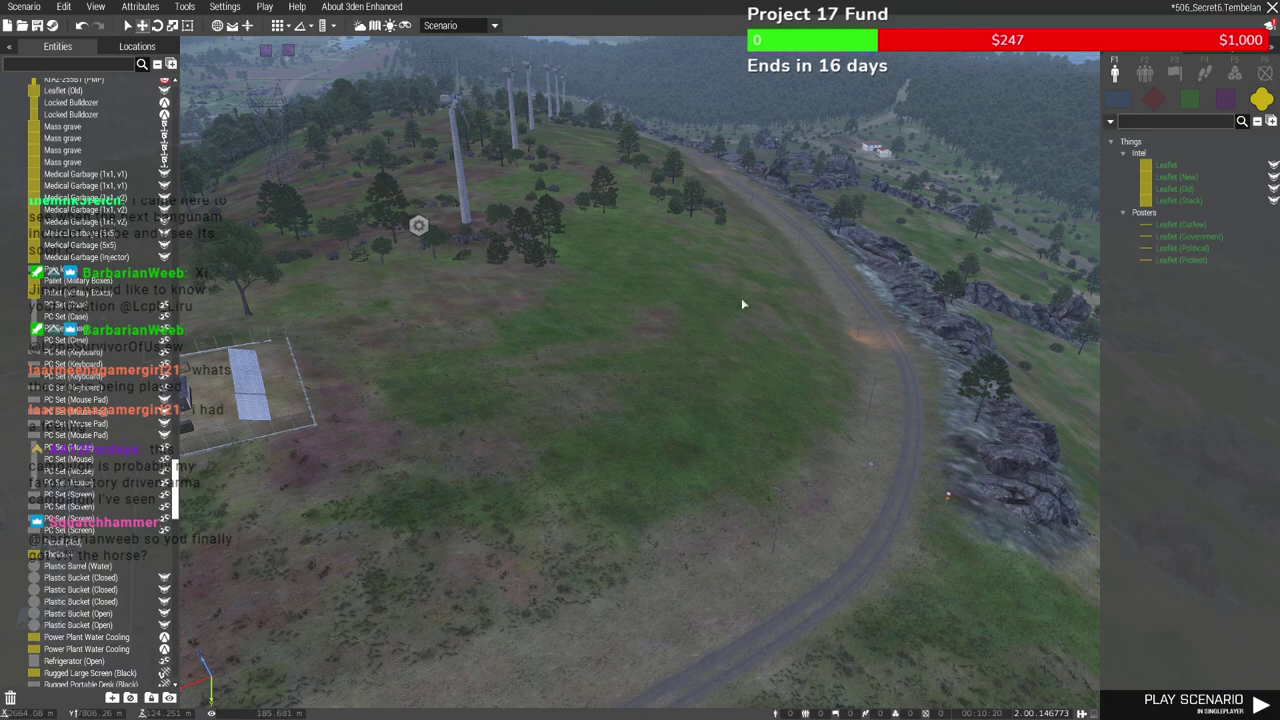
click(13, 50)
right_drag(393, 289, 313, 274)
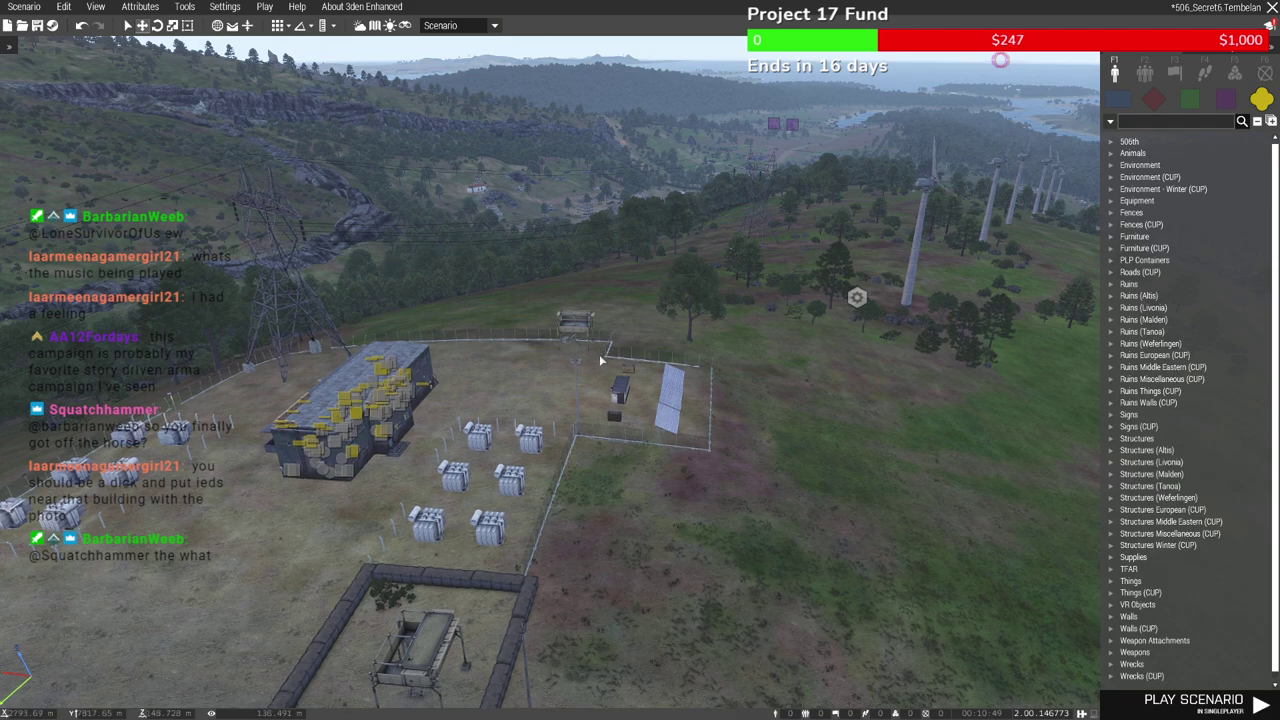
Copy the open KrAZ-255B1 truck from the vehicle lineup on the runway at Selatan Military Airbase
scroll(603, 360, up, 2)
key(m)
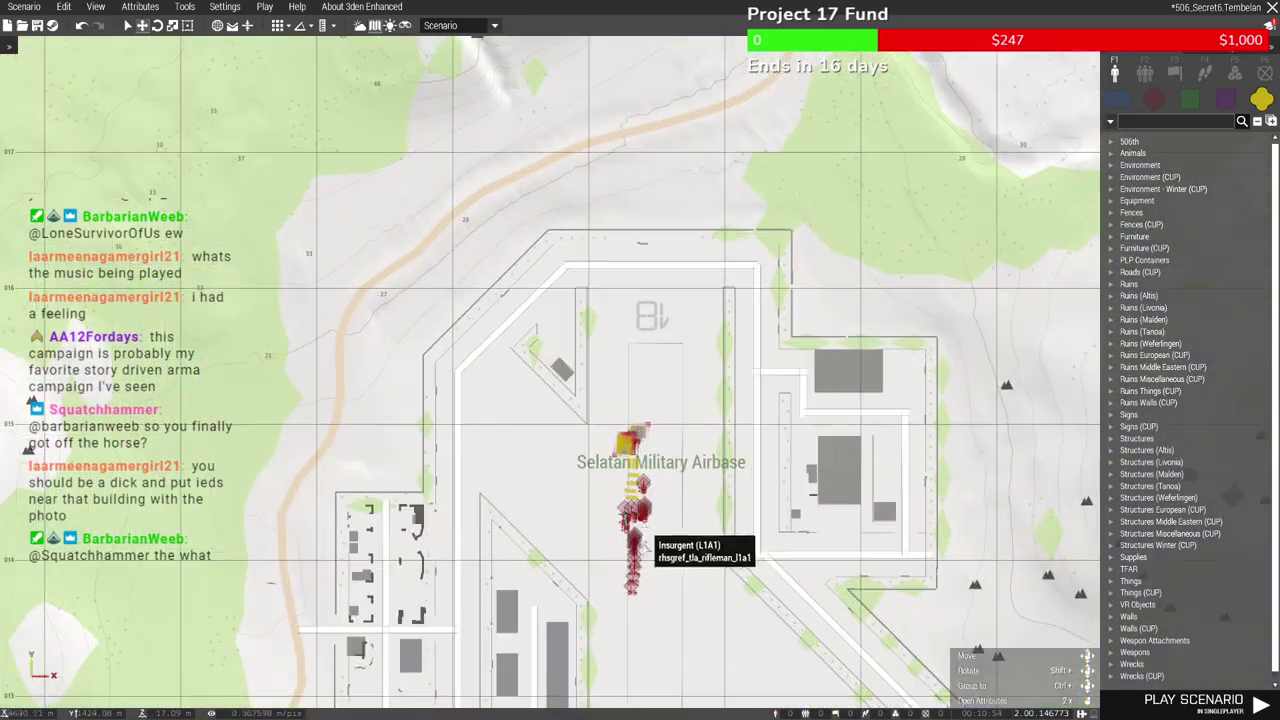
scroll(648, 547, up, 3)
right_drag(651, 563, 637, 275)
key(m)
right_drag(637, 438, 562, 407)
key(w)
key(w)
key(a)
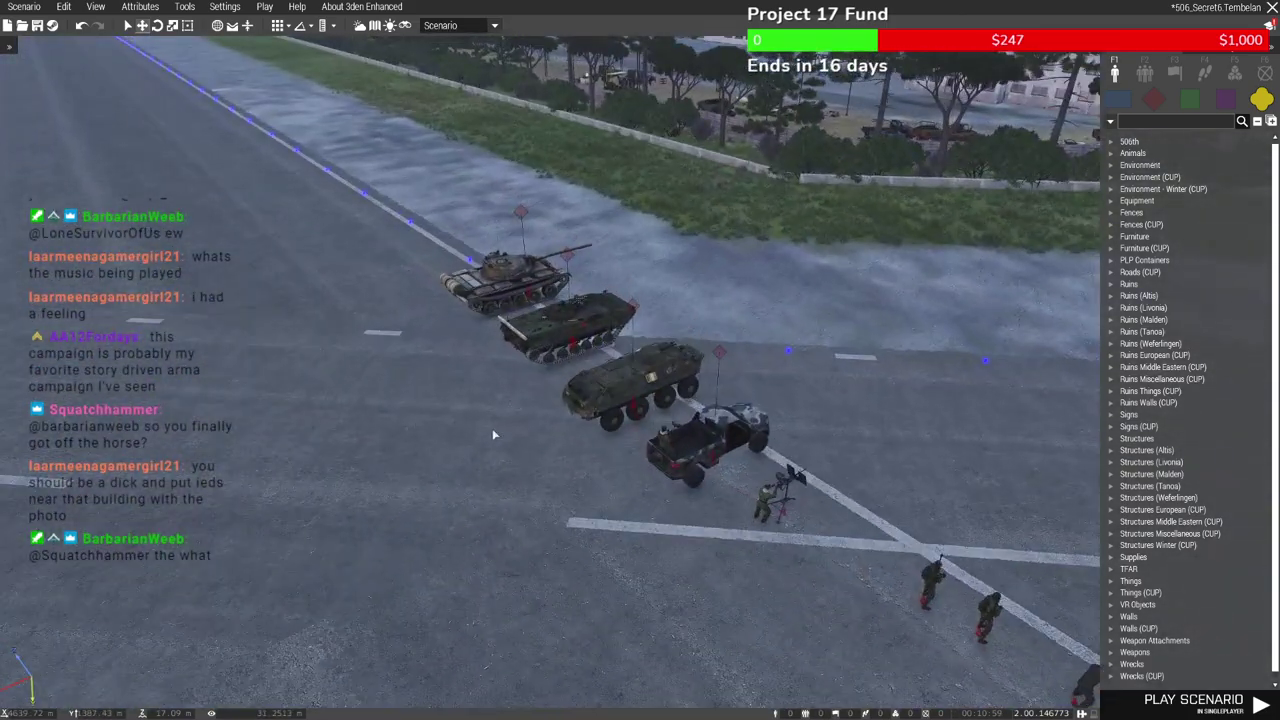
key(w)
right_drag(492, 432, 675, 427)
key(w)
key(w)
key(d)
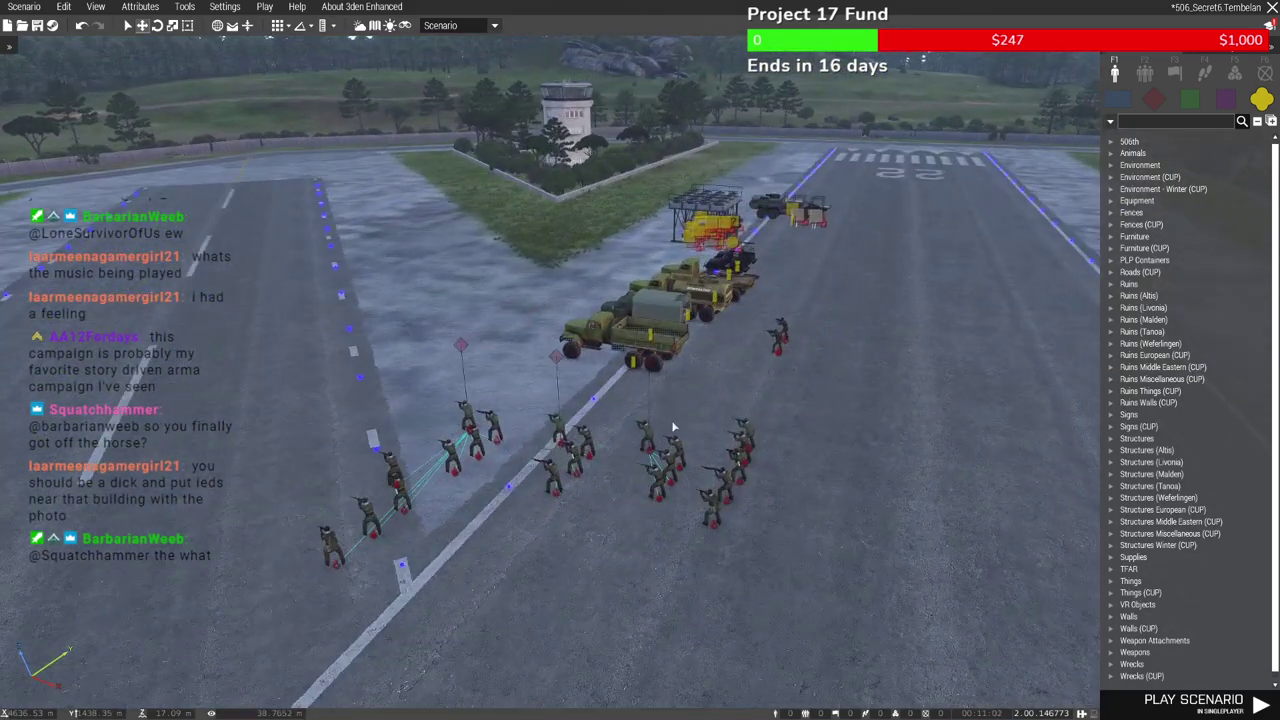
right_drag(640, 423, 568, 401)
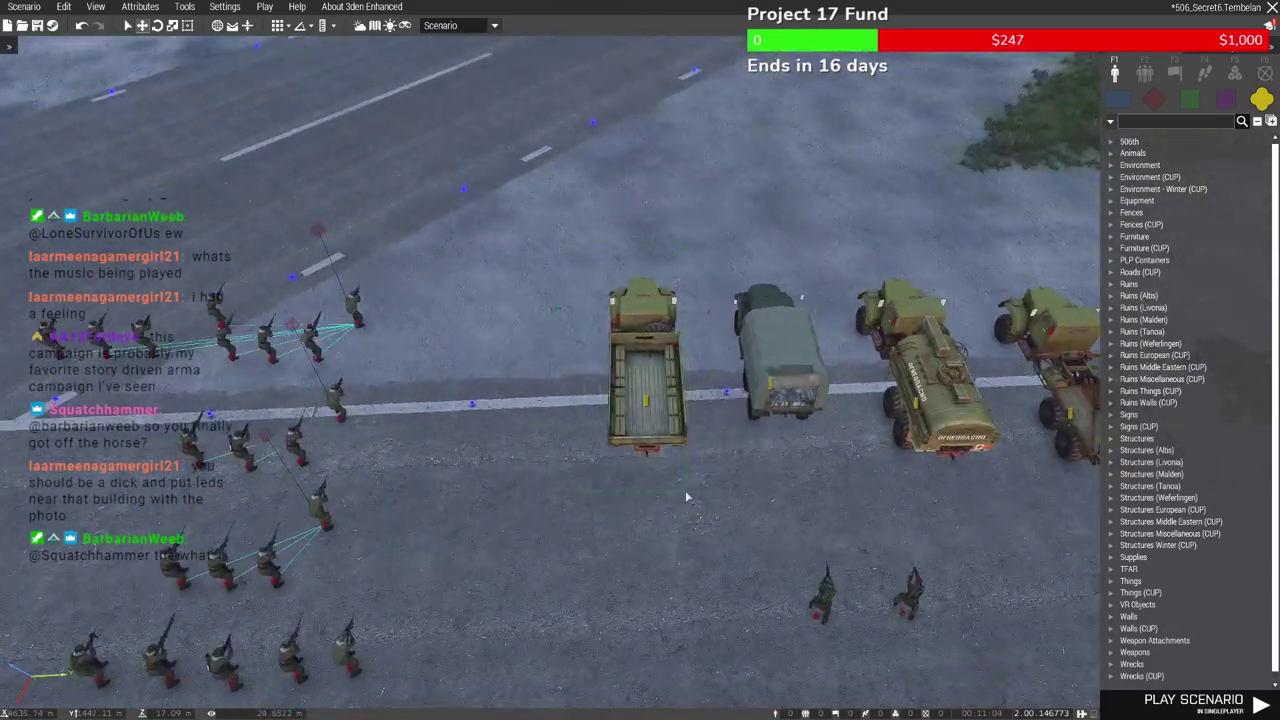
Place two open KrAZ-255B1 trucks side by side between the bunker and the containers at the military substation, facing the road
key(m)
scroll(680, 430, down, 12)
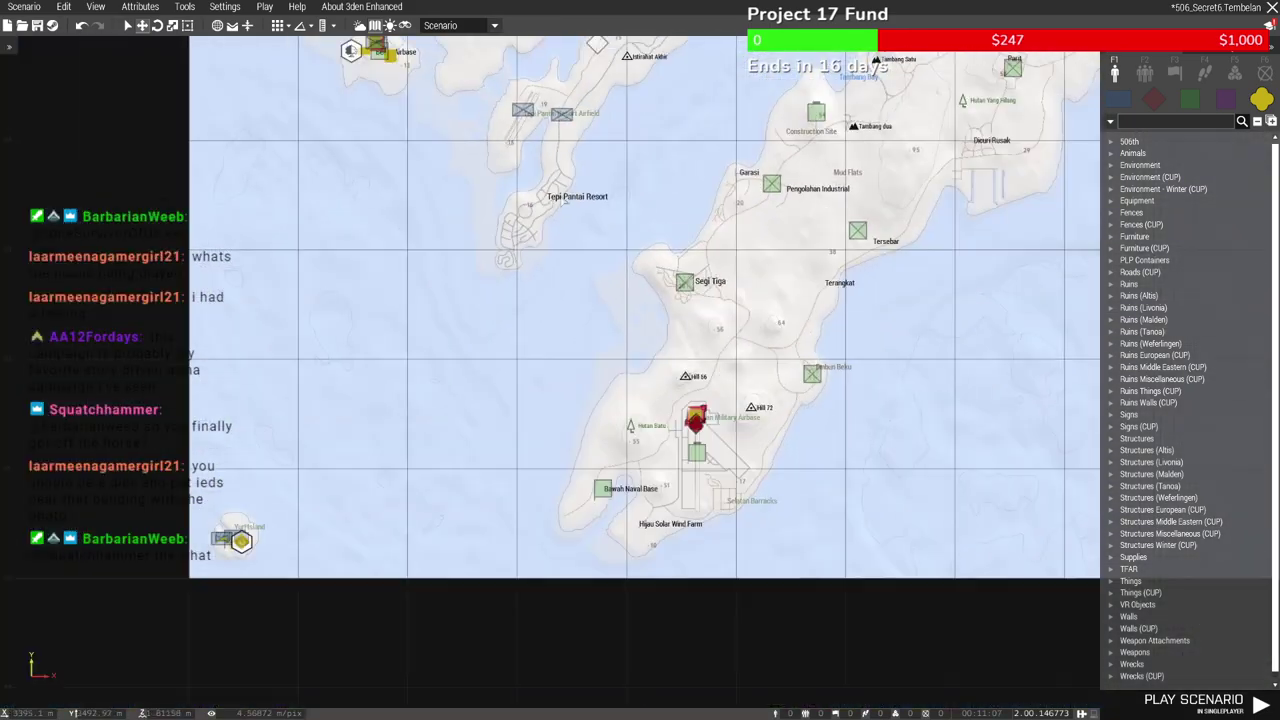
right_drag(564, 200, 684, 549)
scroll(606, 100, up, 3)
right_drag(625, 48, 644, 255)
scroll(641, 275, up, 10)
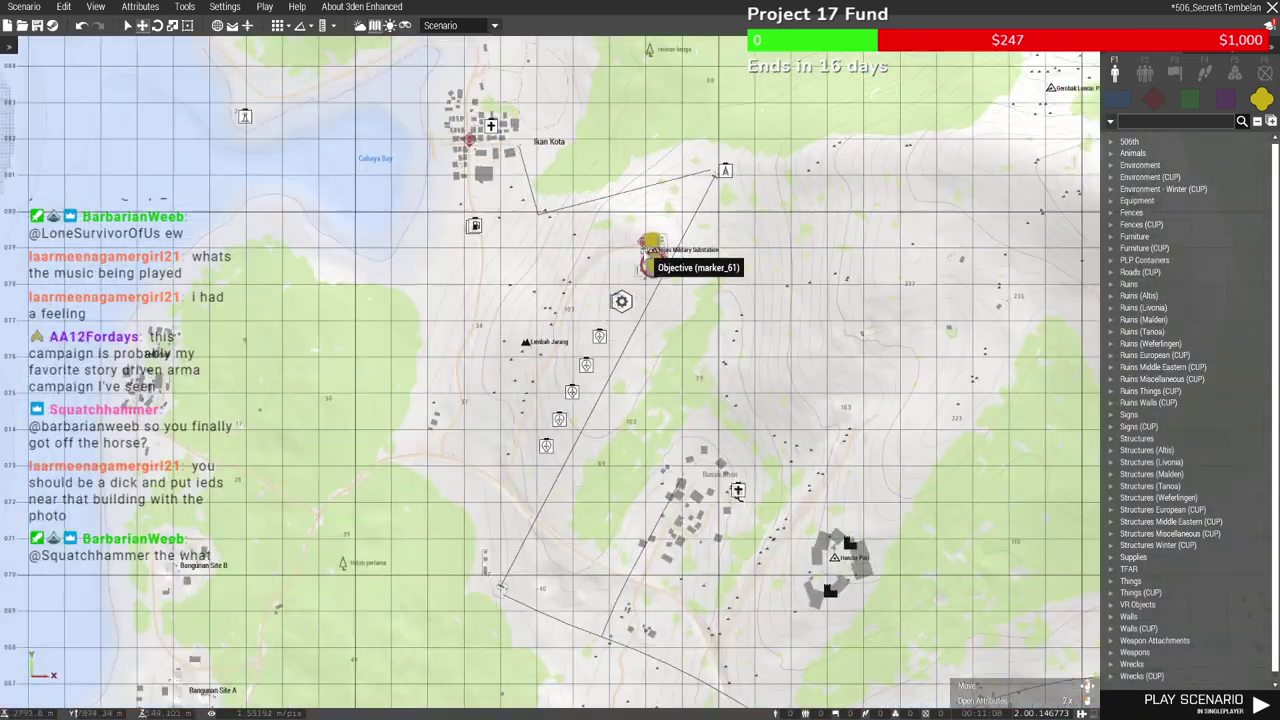
key(m)
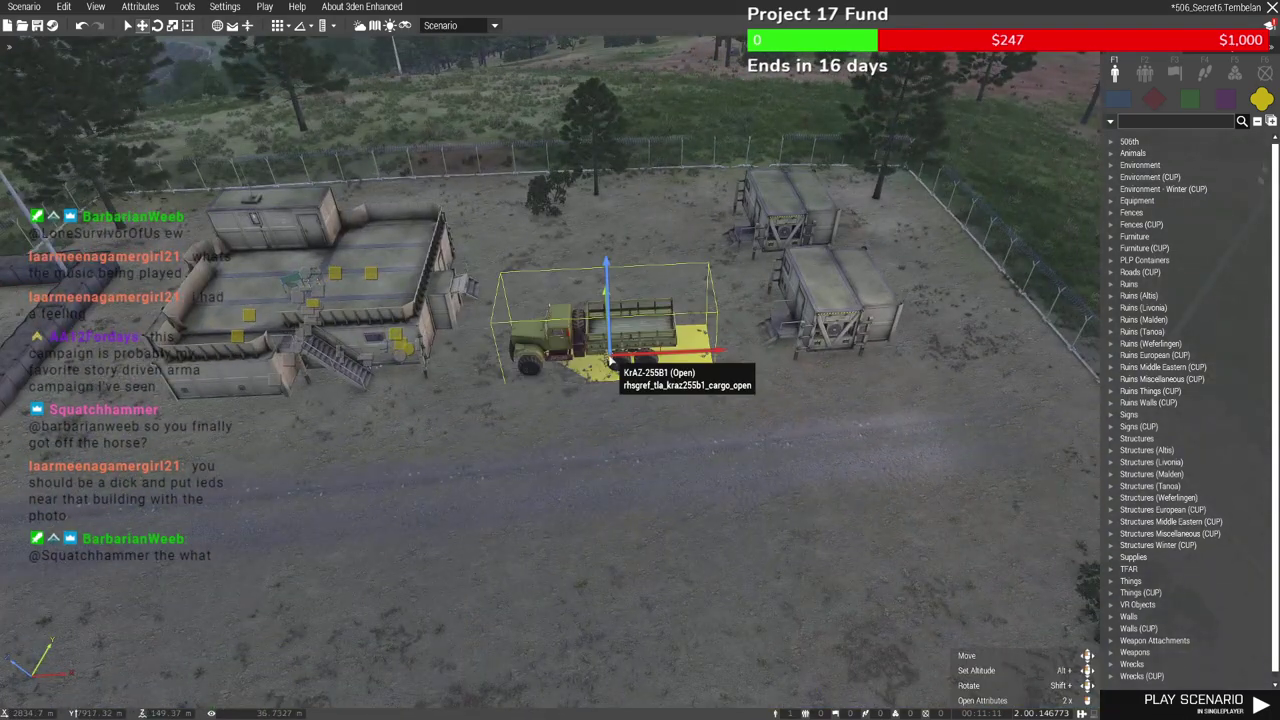
shift+drag(610, 360, 620, 468)
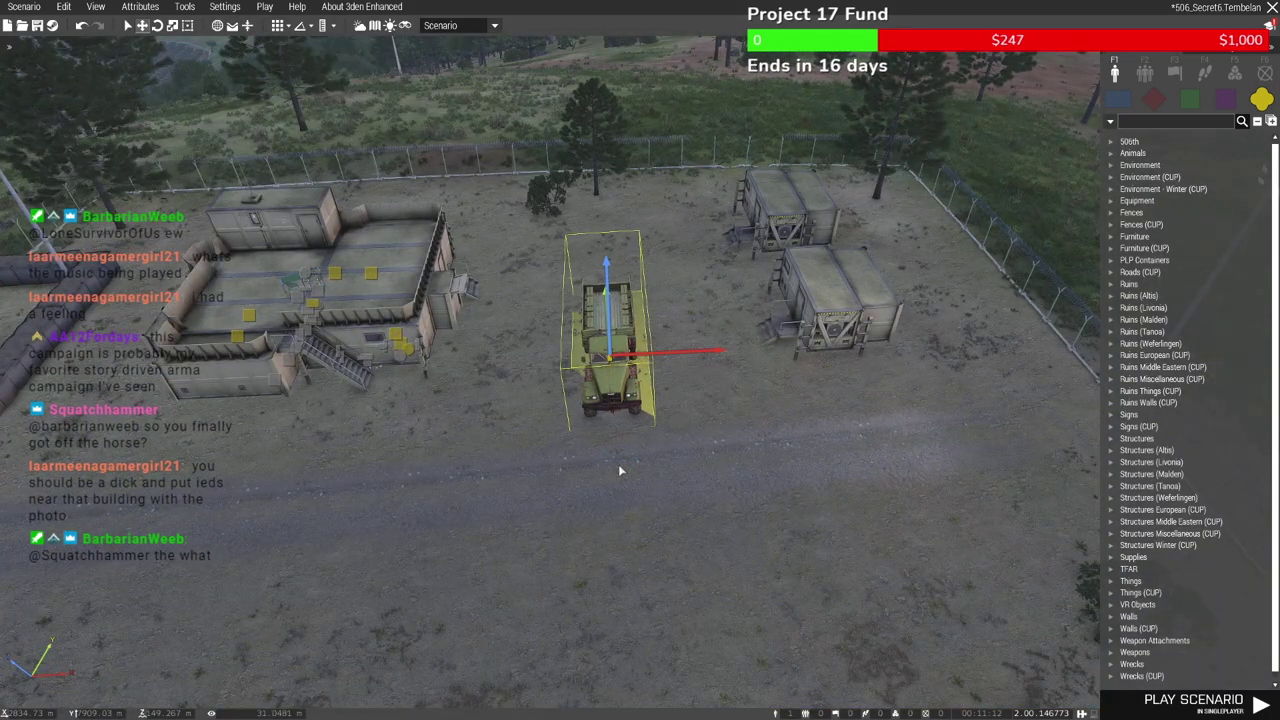
drag(588, 380, 544, 370)
key(ctrl+v)
drag(770, 388, 673, 356)
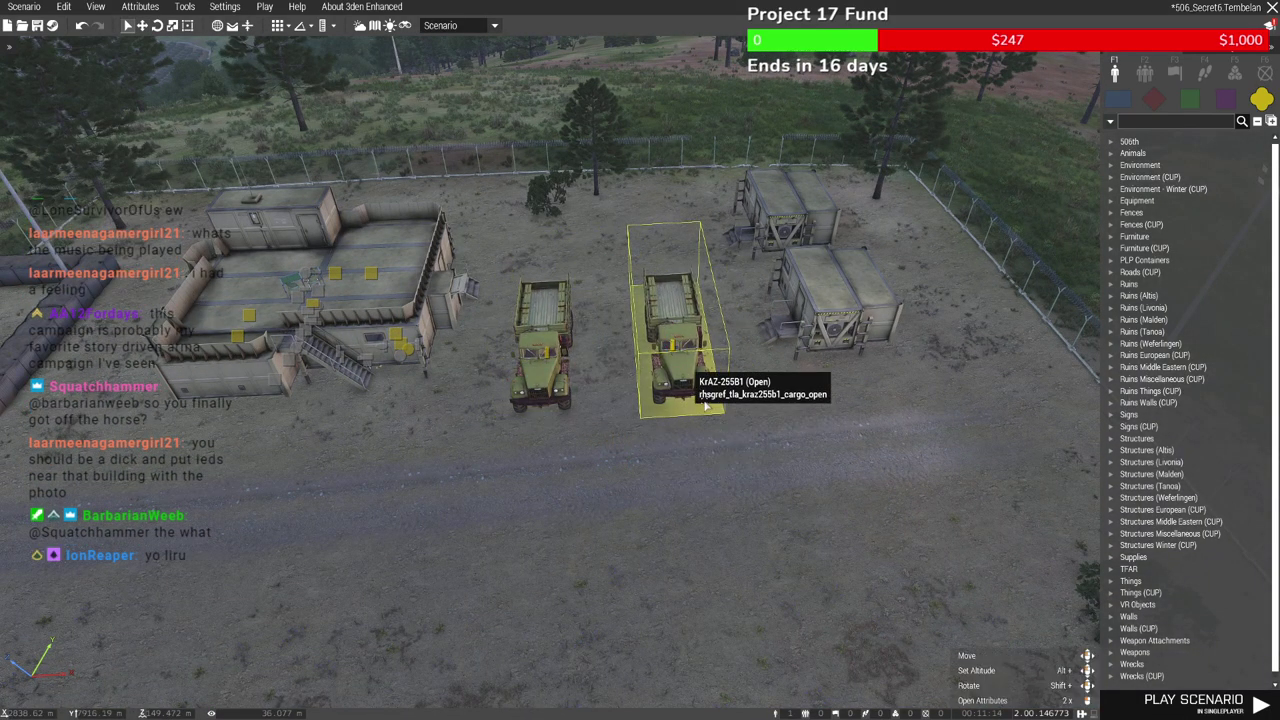
key(m)
scroll(614, 532, down, 5)
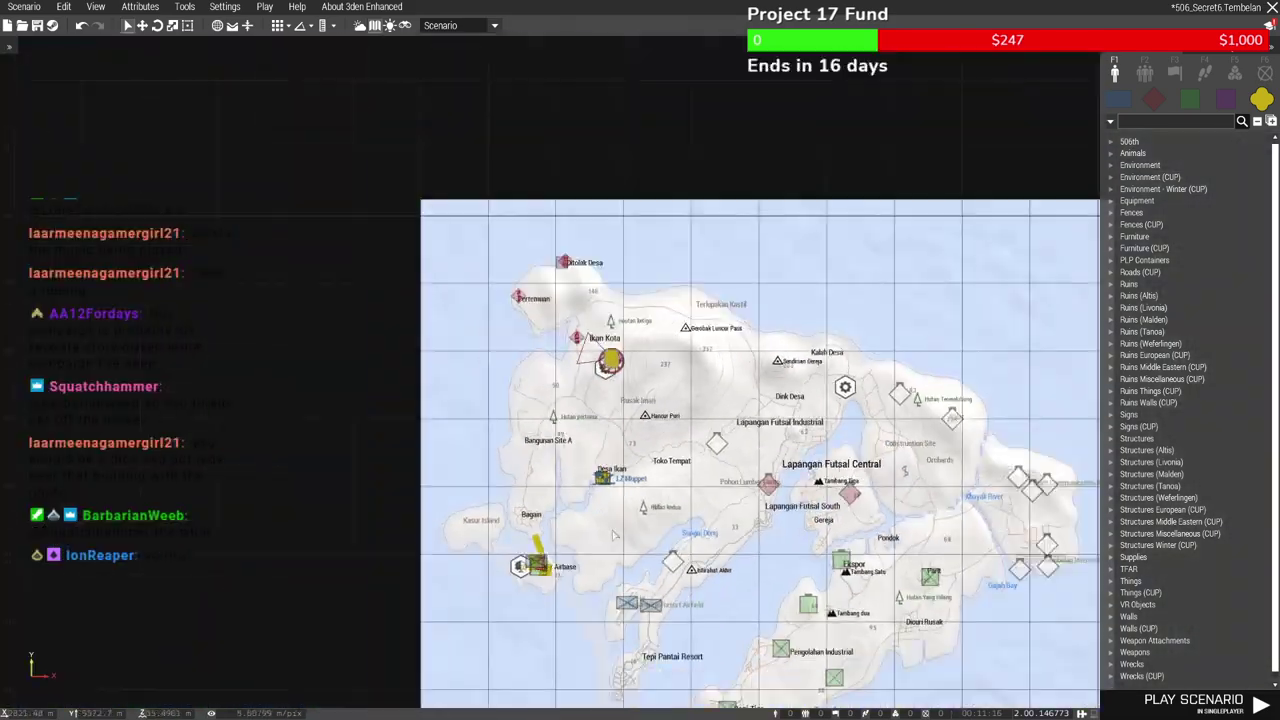
scroll(614, 532, up, 2)
right_drag(614, 532, 656, 158)
scroll(656, 158, down, 2)
scroll(543, 556, up, 5)
scroll(404, 512, up, 4)
key(m)
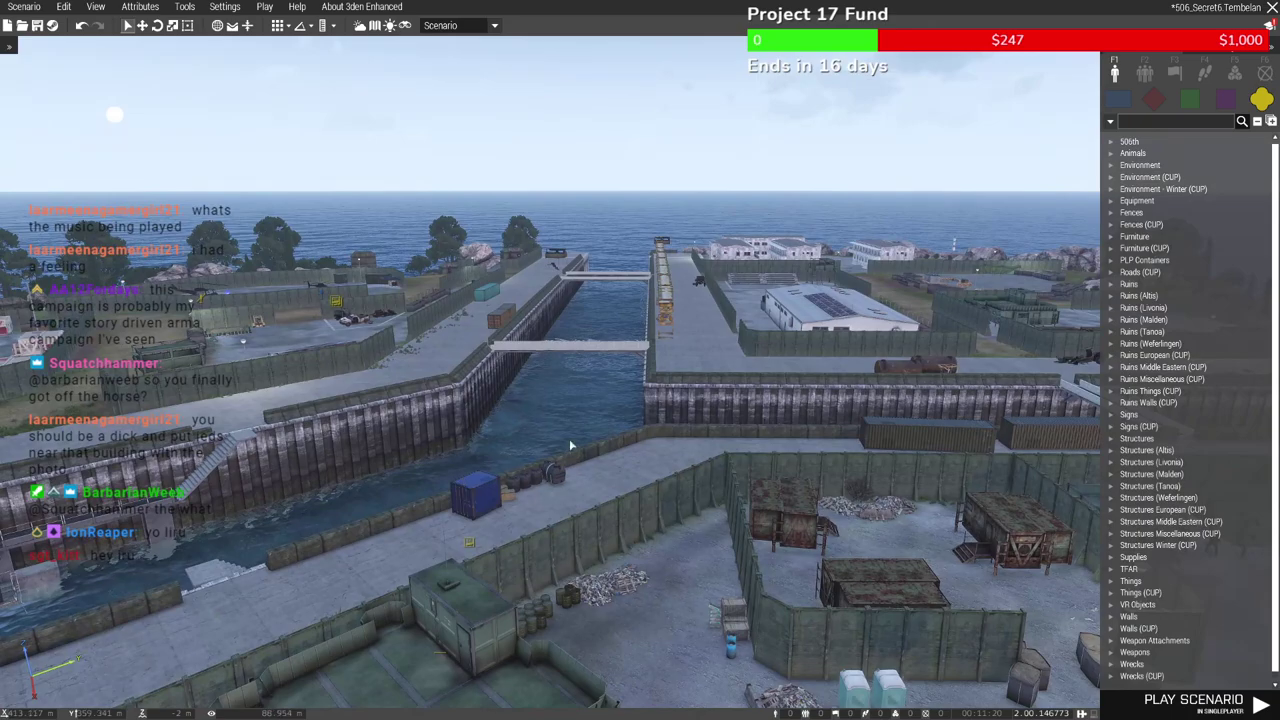
Copy the manned tripod machine gun beside the camouflaged pickup in the lineup at Selatan Military Airbase
key(m)
scroll(600, 430, down, 6)
scroll(951, 245, up, 3)
middle_click(955, 225)
key(m)
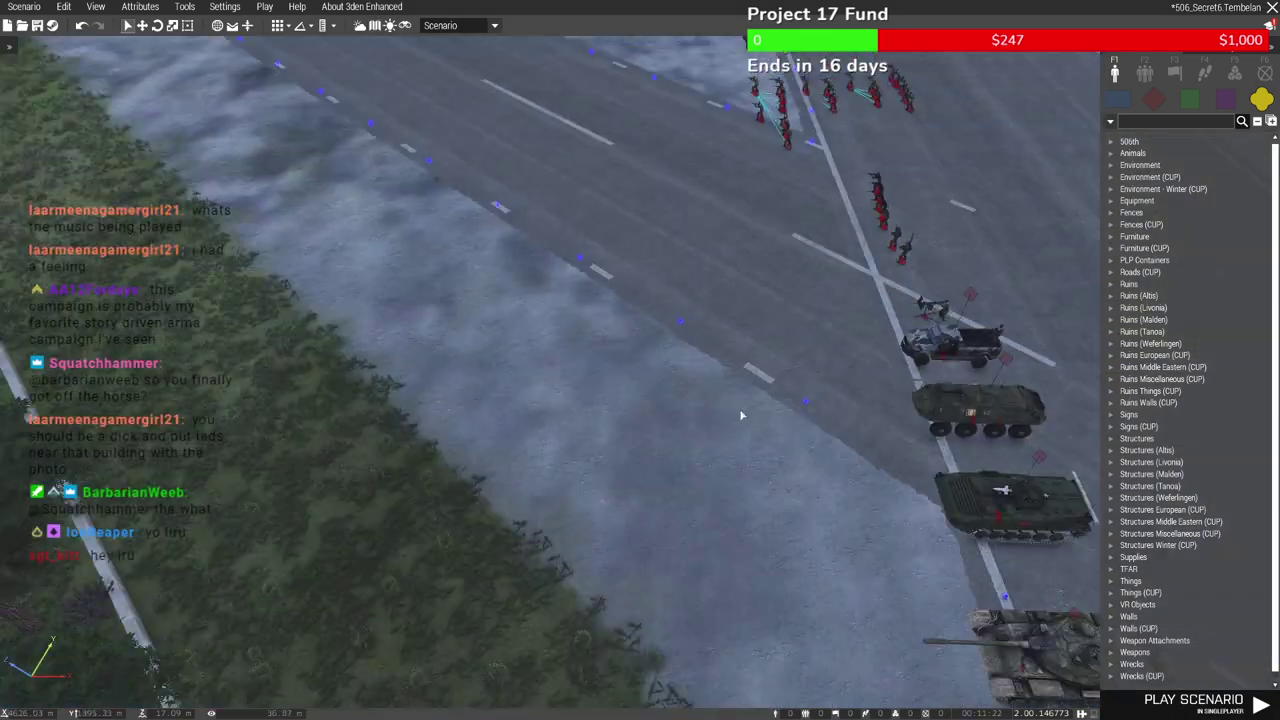
scroll(708, 432, down, 4)
scroll(705, 434, up, 5)
key(w)
right_drag(602, 458, 916, 313)
key(d)
scroll(713, 311, up, 3)
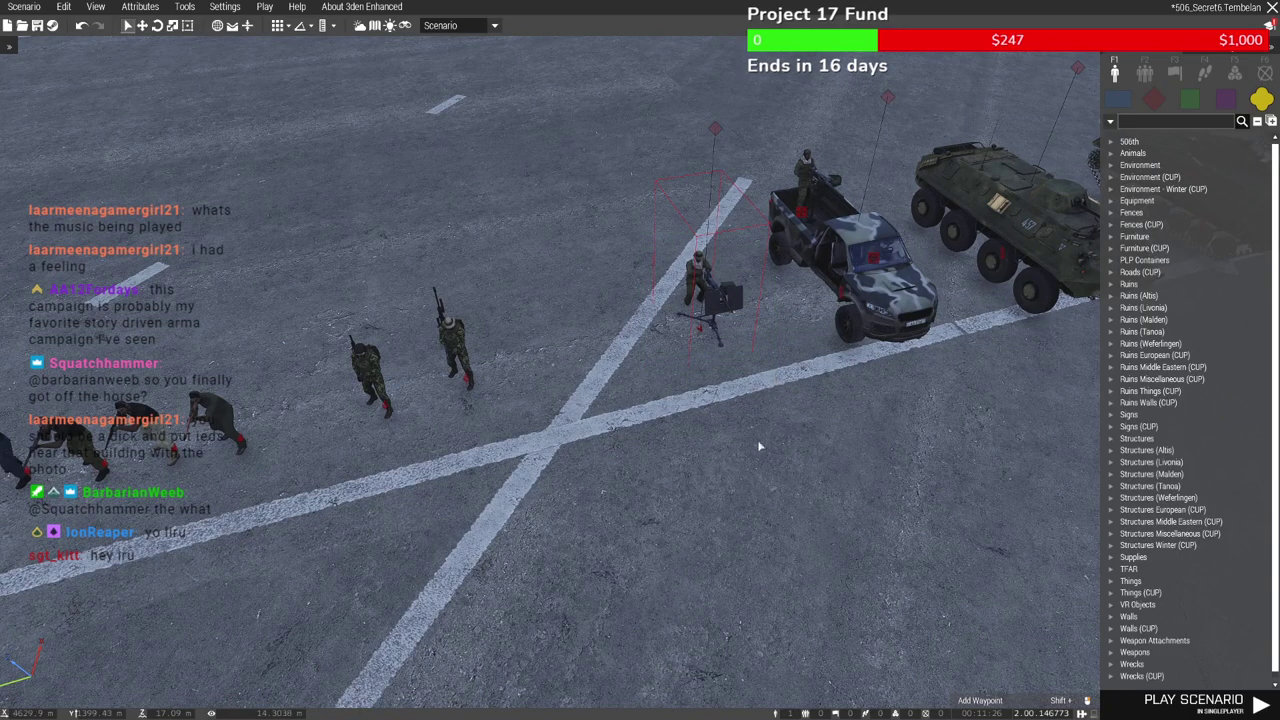
Place the tripod machine gun in the substation's watchtower near the solar panels, aim it outward, and delete its crew
key(m)
right_drag(761, 562, 838, 676)
scroll(838, 676, down, 6)
scroll(716, 302, up, 4)
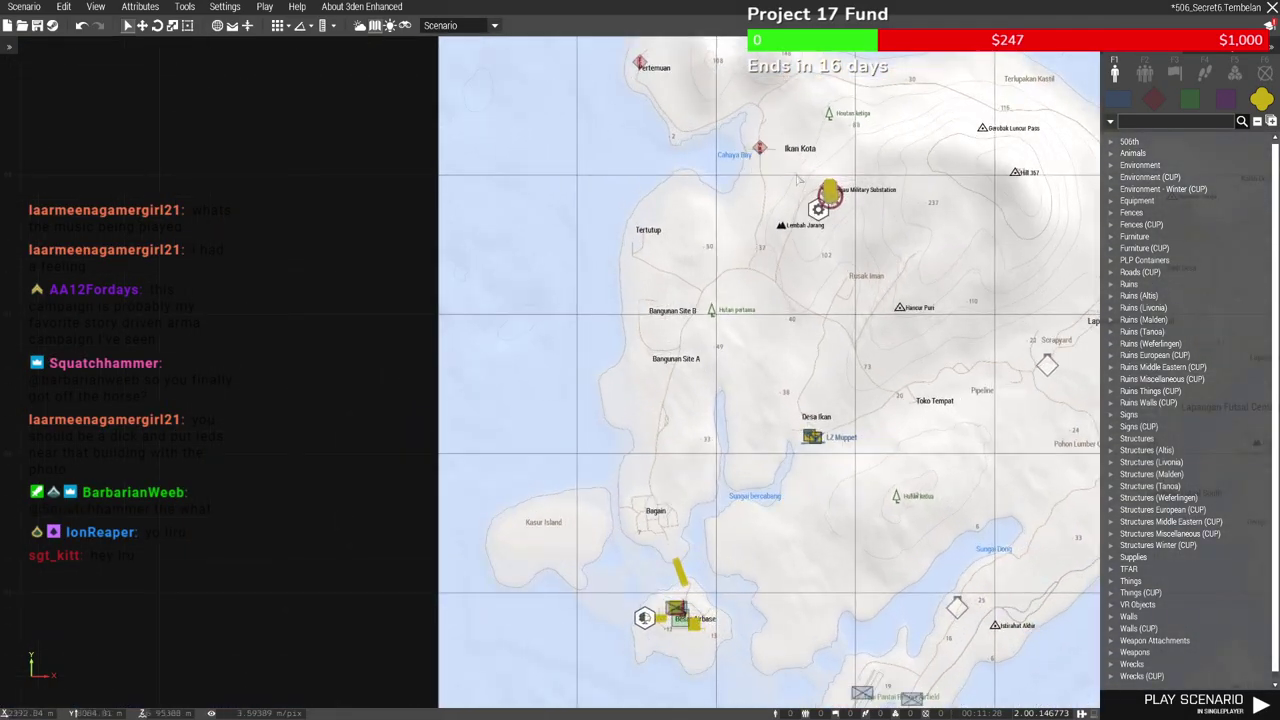
scroll(714, 425, up, 5)
key(m)
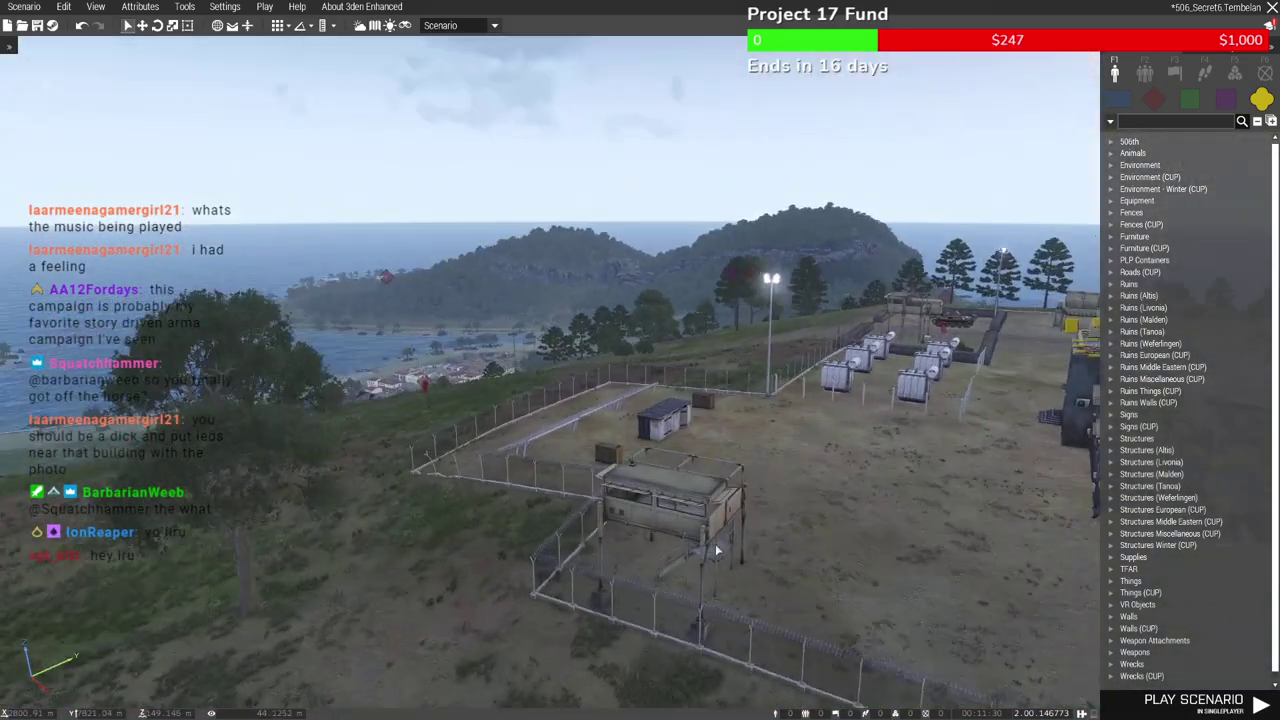
key(w)
right_drag(710, 551, 457, 536)
key(s)
key(z)
key(w)
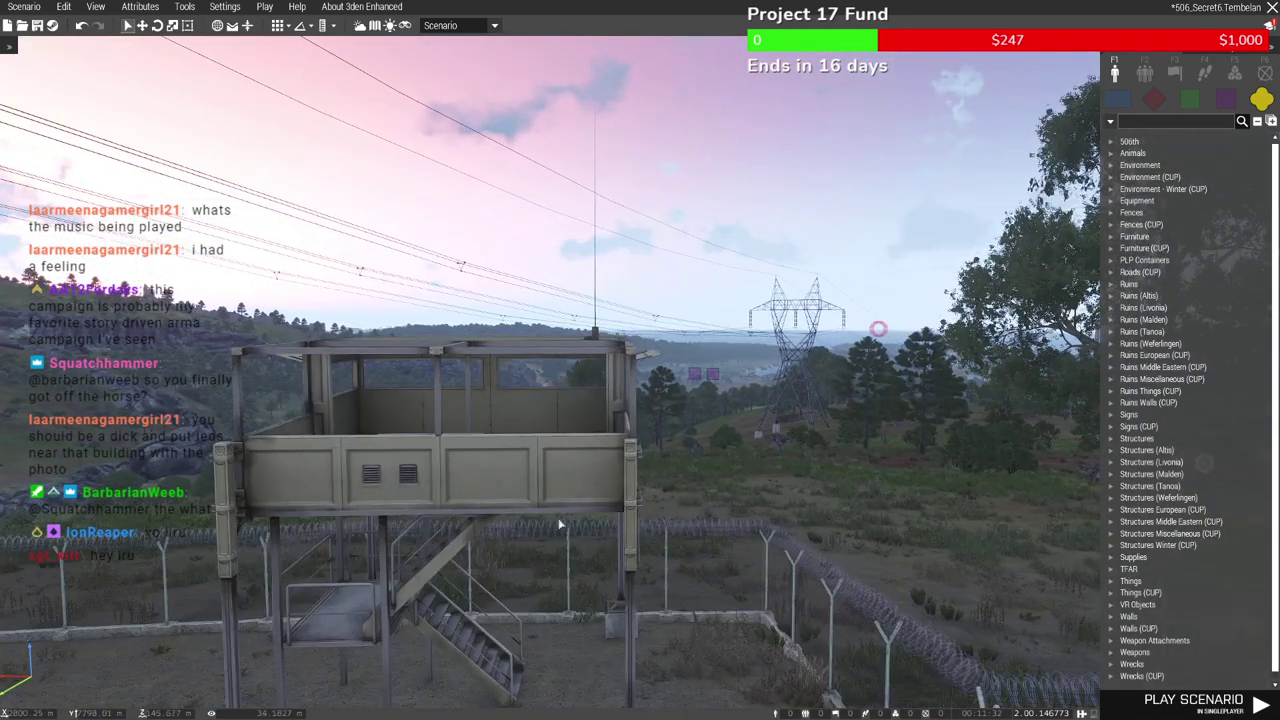
scroll(566, 520, up, 5)
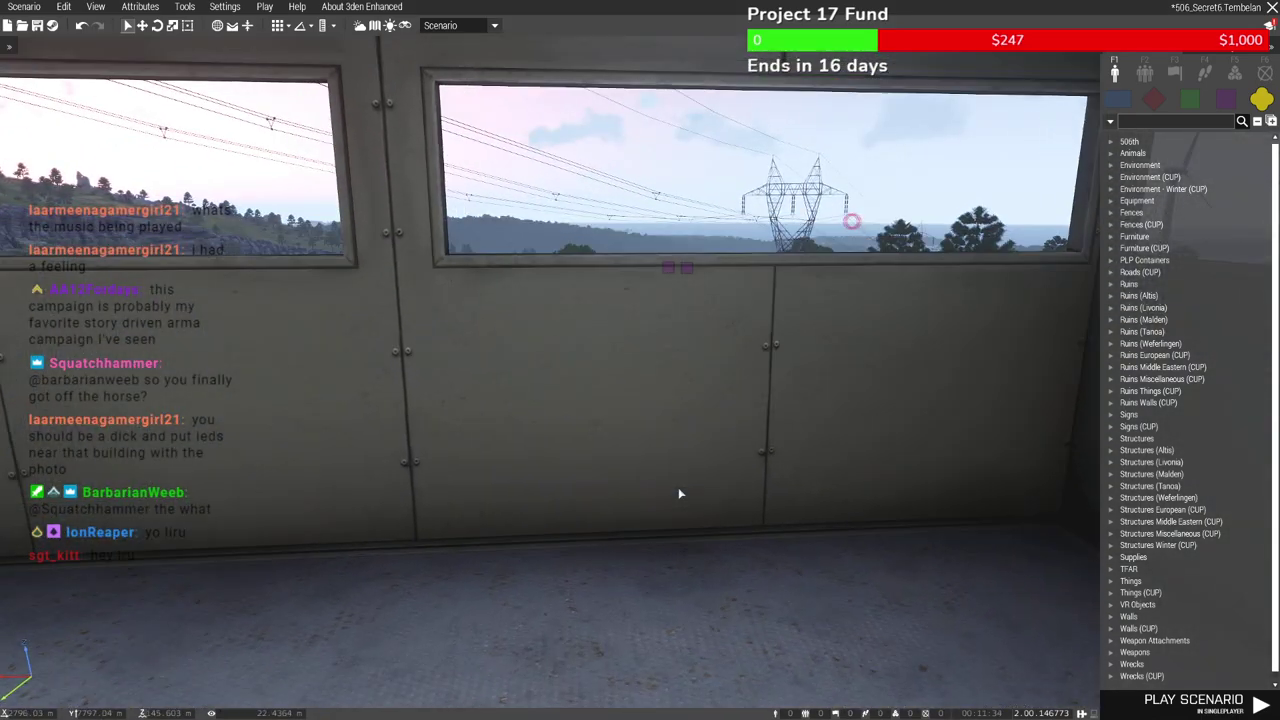
key(w)
right_drag(678, 490, 238, 551)
key(w)
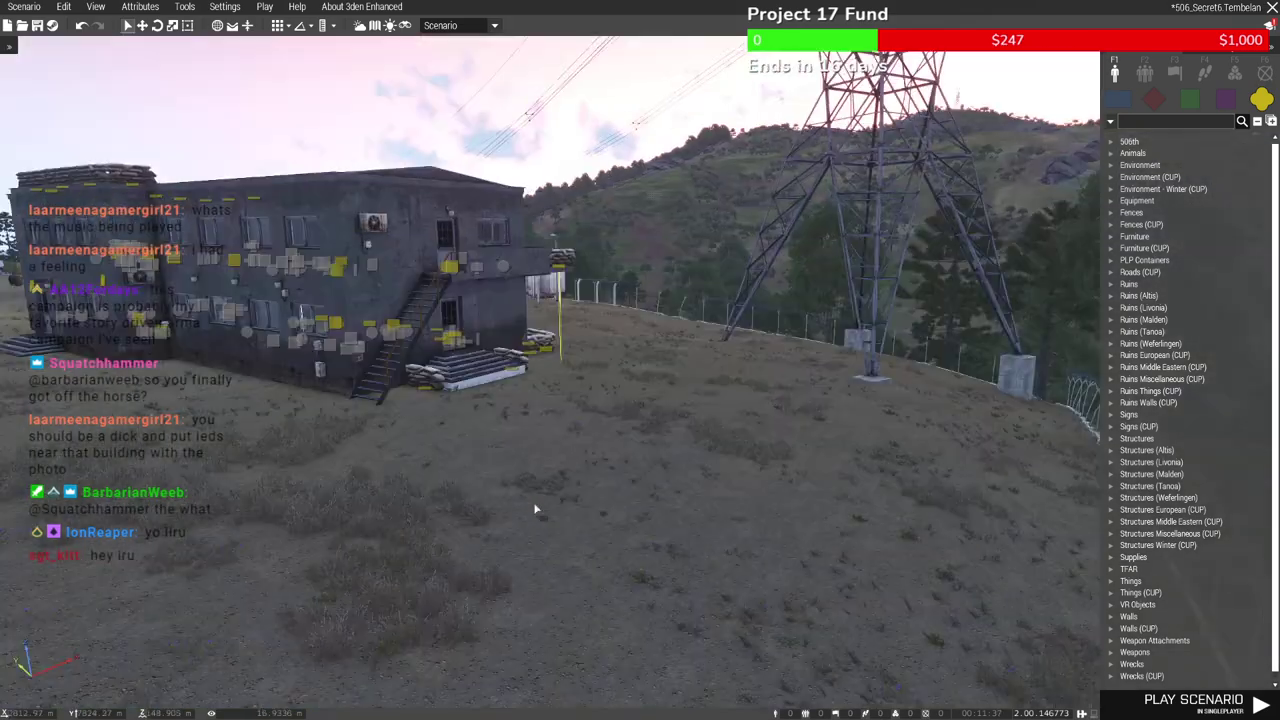
key(w)
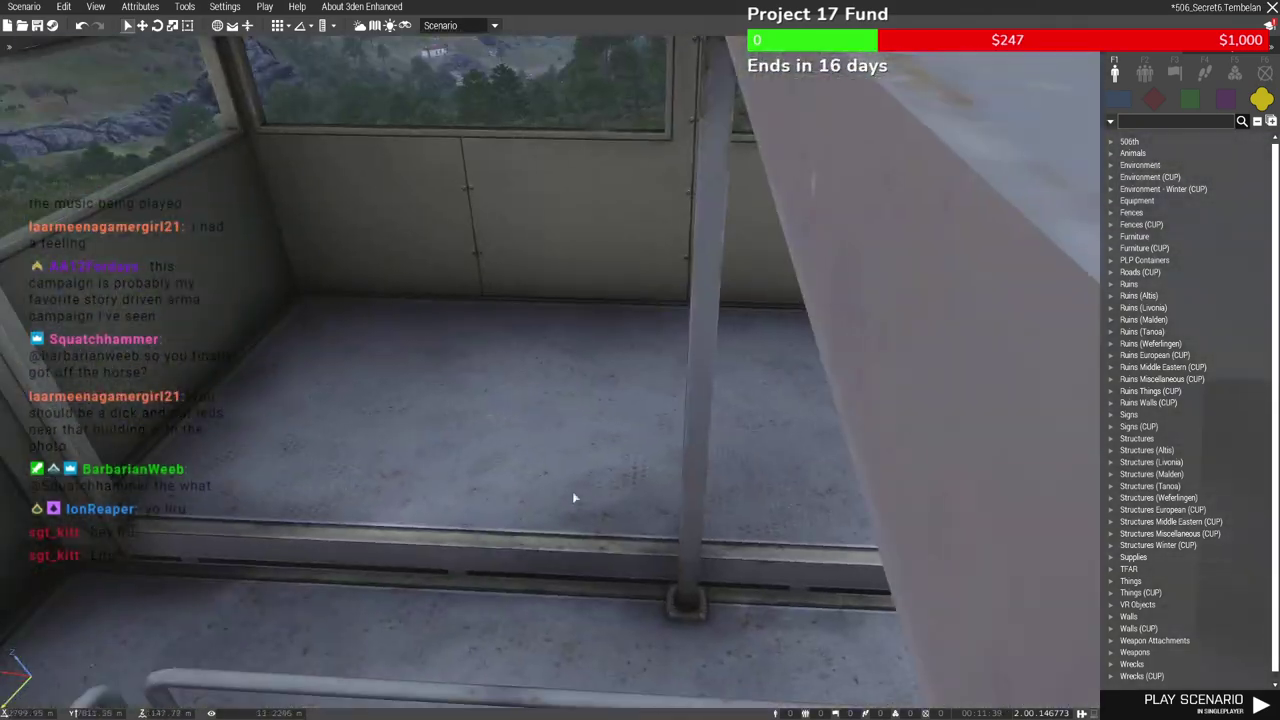
key(ctrl+v)
shift+drag(534, 446, 564, 326)
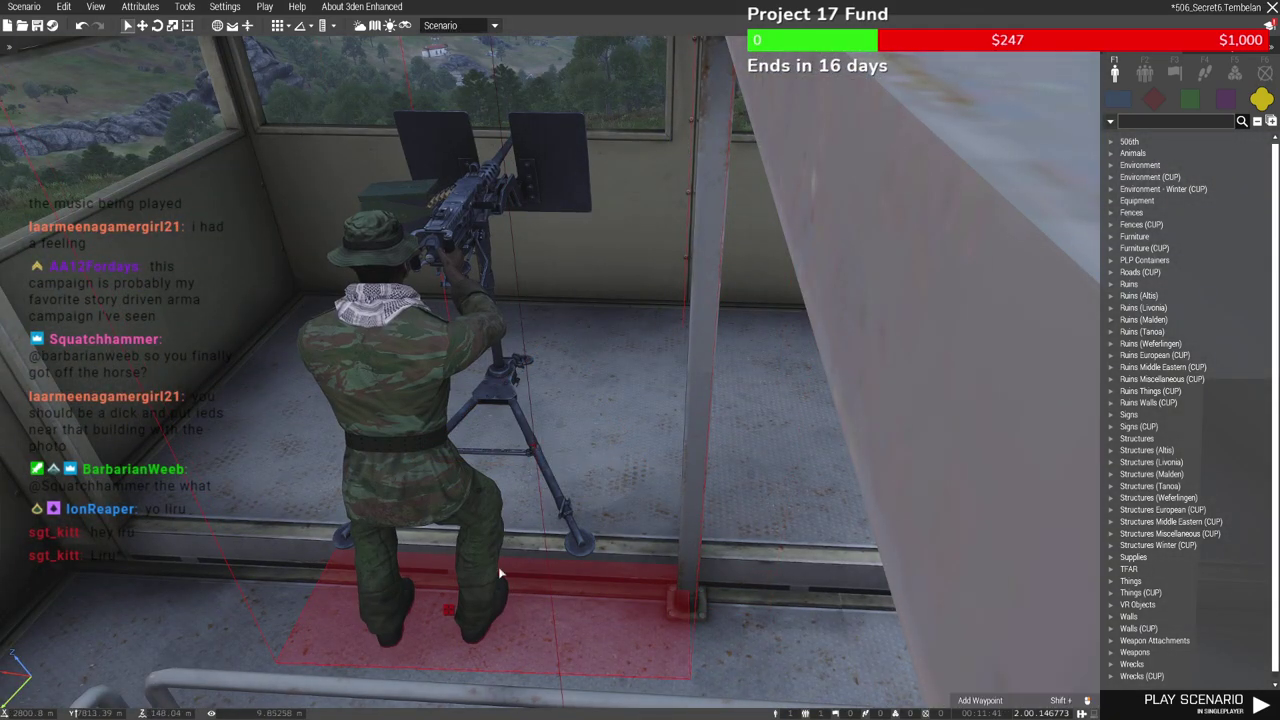
key(ctrl+Delete)
Place another manned tripod machine gun in the watchtower inside the barrier enclosure near the tank, aimed out of the window
key(w)
right_drag(402, 588, 507, 545)
key(w)
key(ctrl+v)
shift+drag(505, 541, 554, 414)
drag(505, 545, 509, 506)
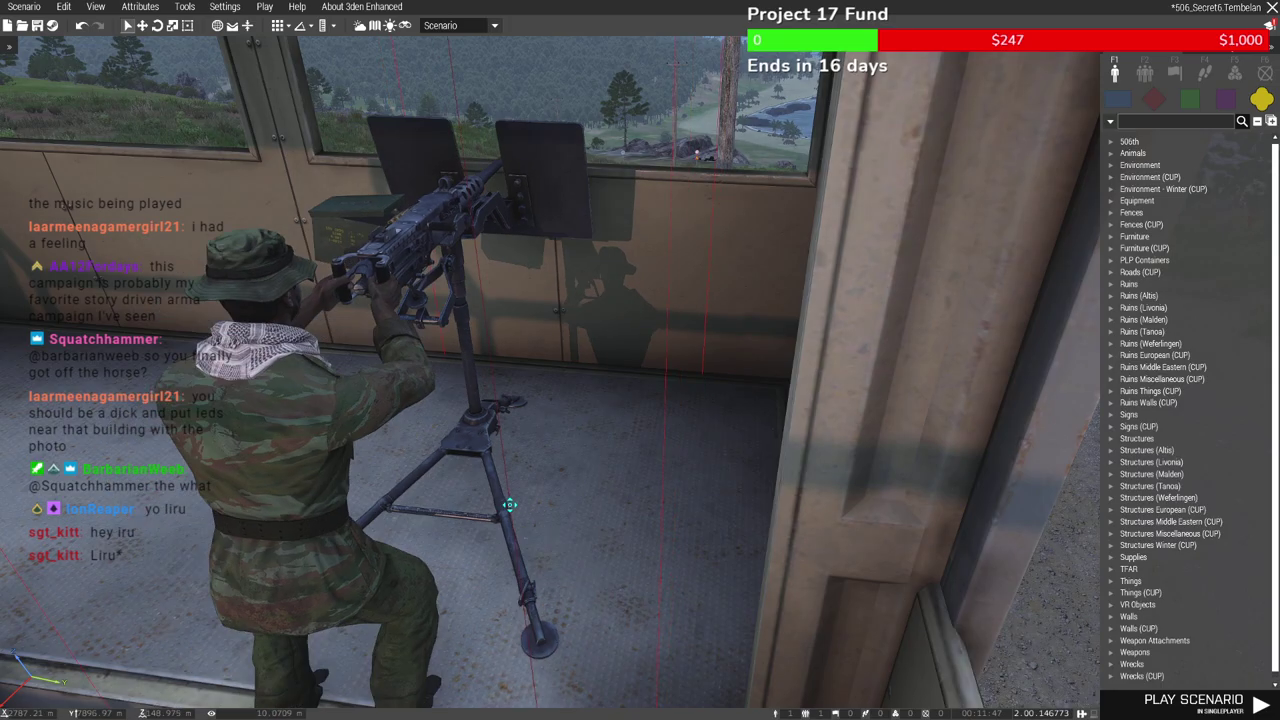
Examine the ruined coastal village and the interior of its intact red-roofed house
right_drag(509, 506, 568, 422)
key(w)
key(w)
key(w)
key(w)
key(w)
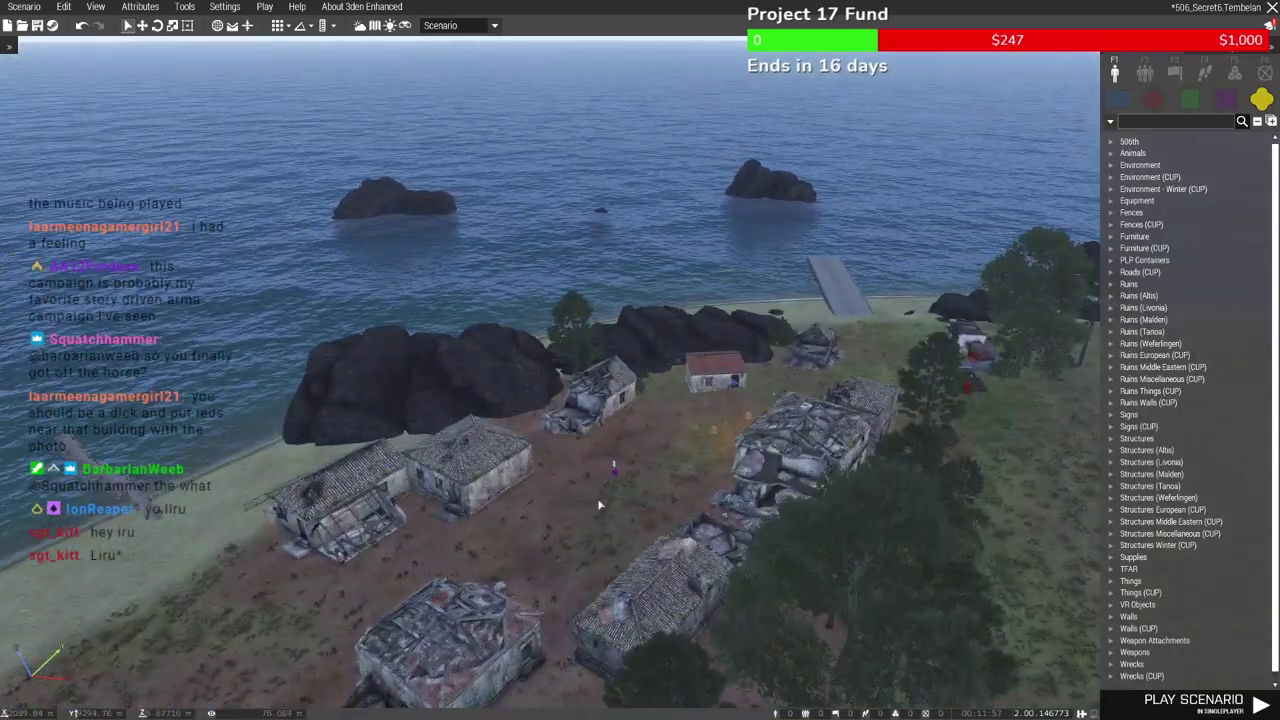
key(w)
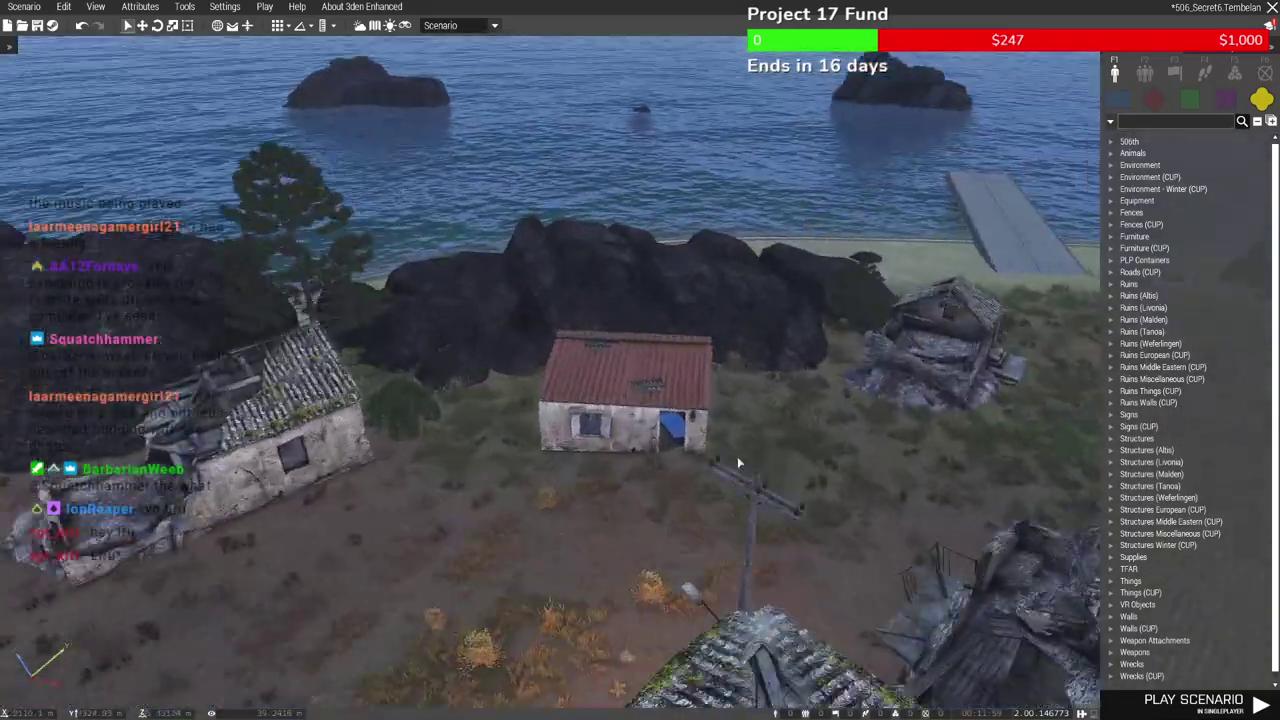
key(w)
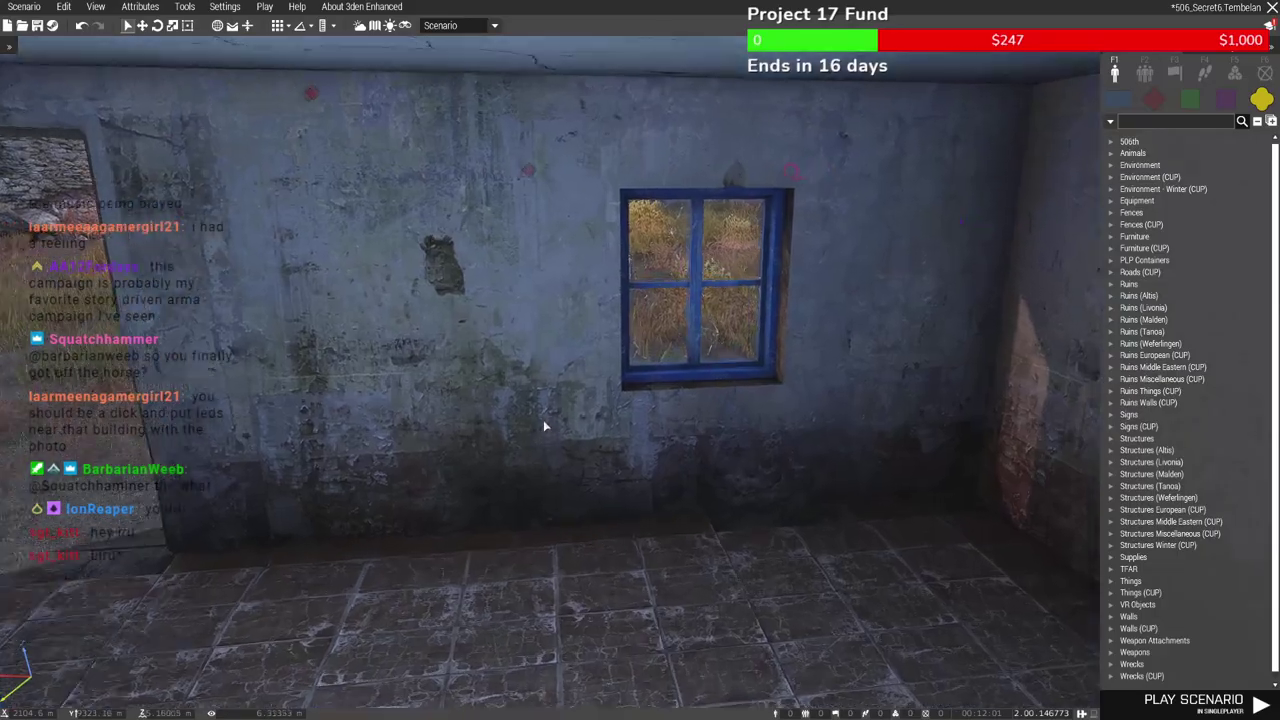
key(w)
right_drag(545, 426, 582, 455)
Review the layout of the military substation, including the trucks, tank, watchtowers and main building
key(w)
key(w)
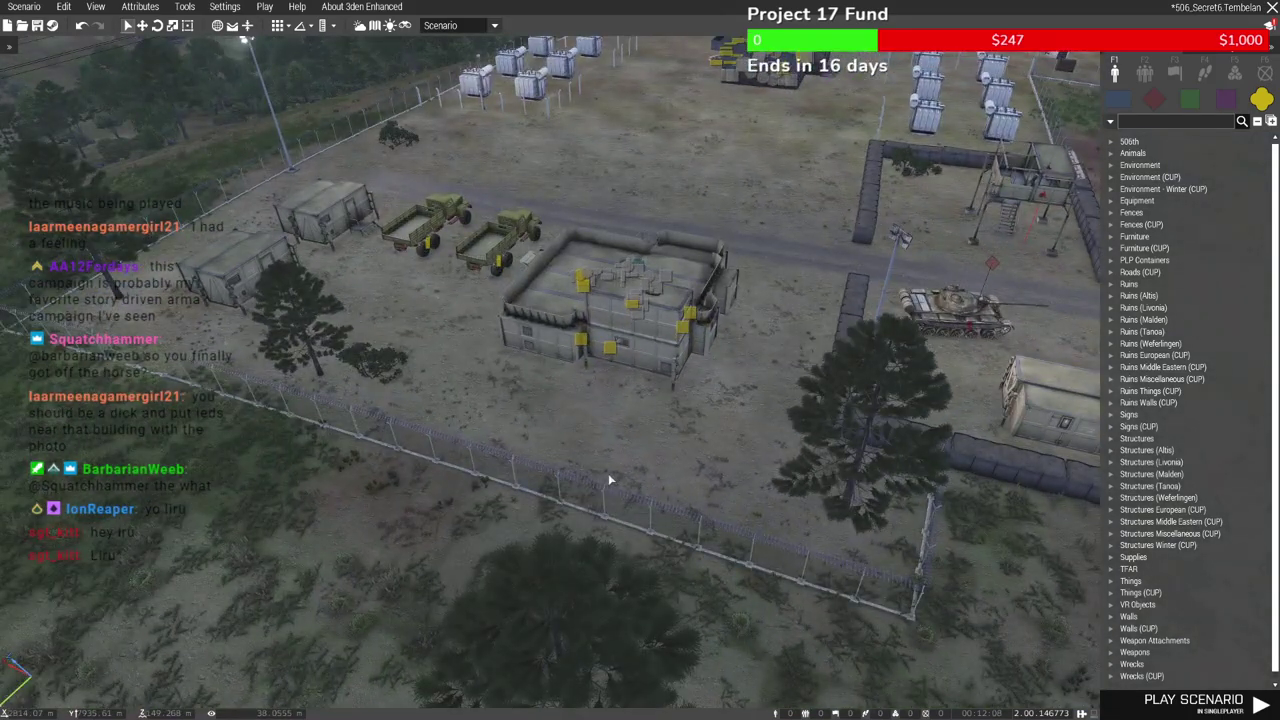
right_drag(597, 471, 613, 445)
key(w)
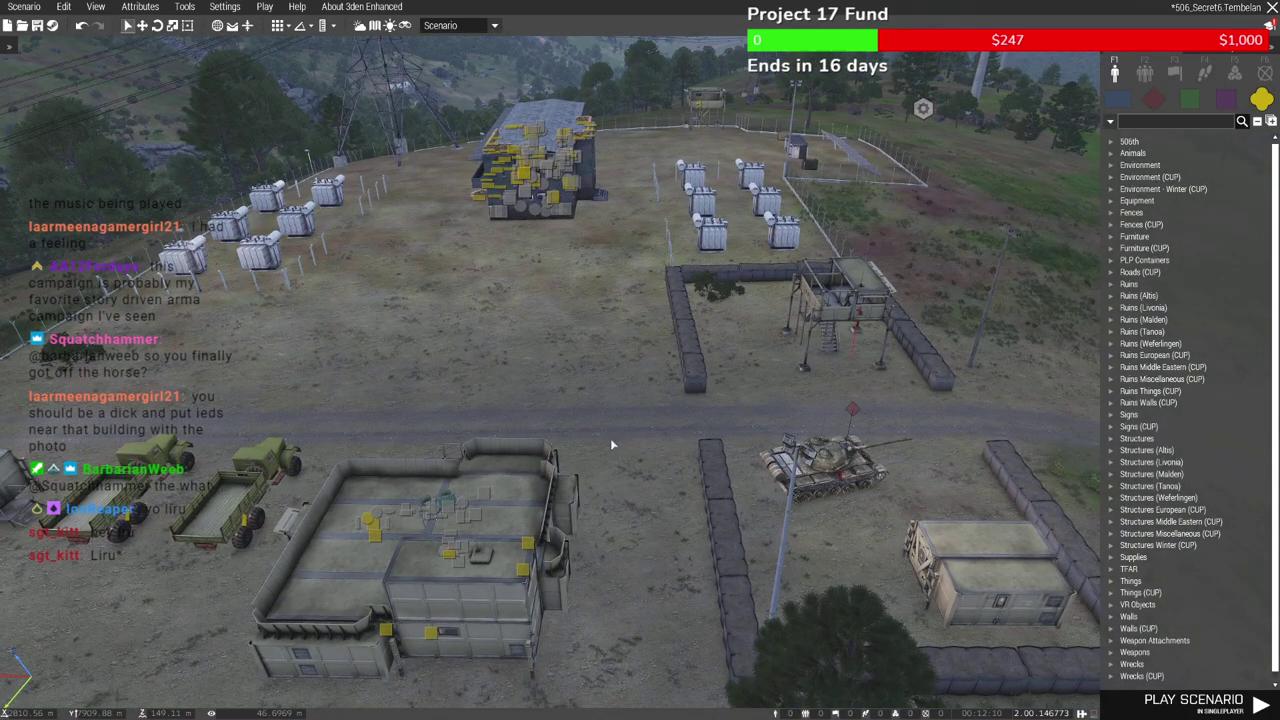
key(w)
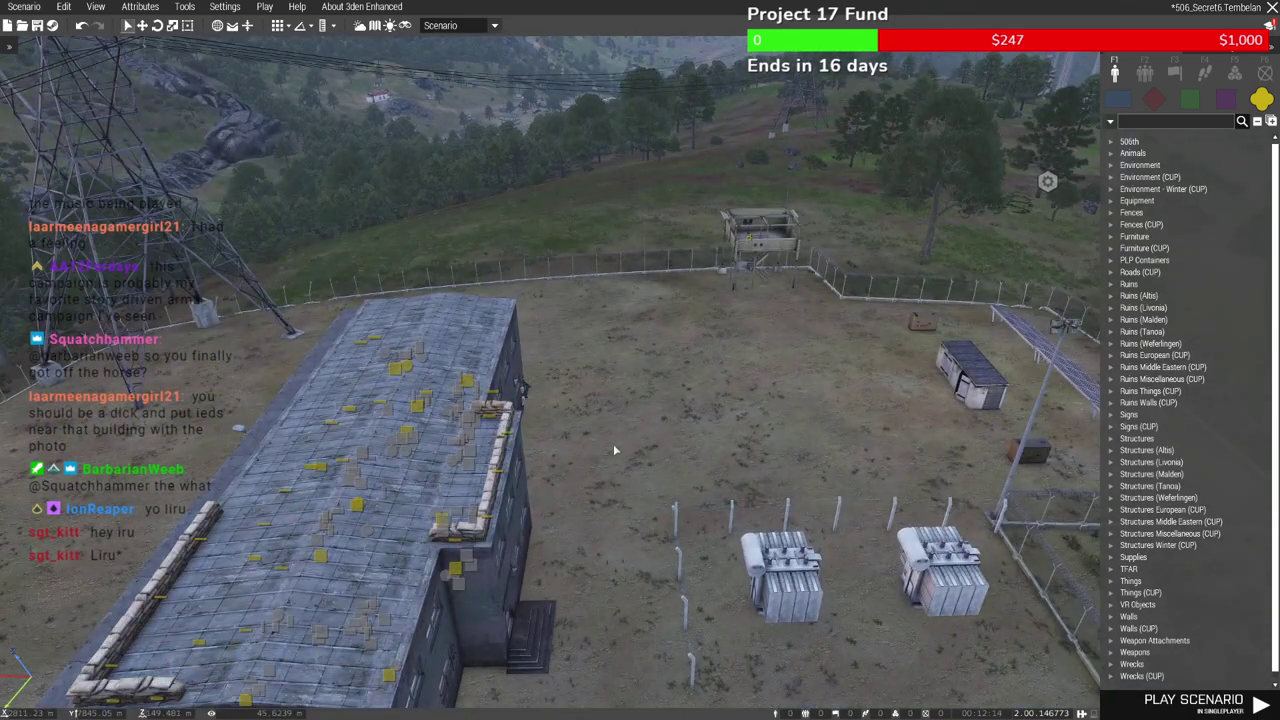
Position the scientist inside the red-roofed house at Ditolak Desa and rotate him to about 137 degrees, facing into the room
key(m)
scroll(609, 424, down, 3)
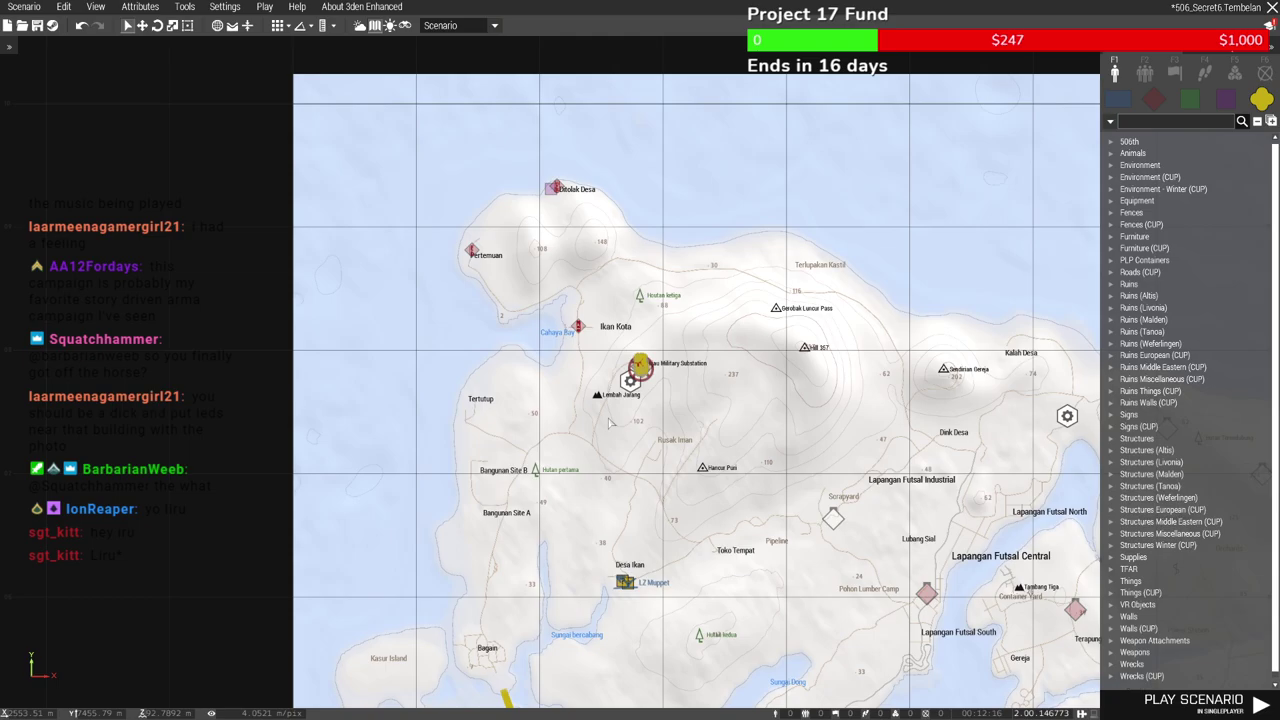
right_drag(609, 424, 575, 304)
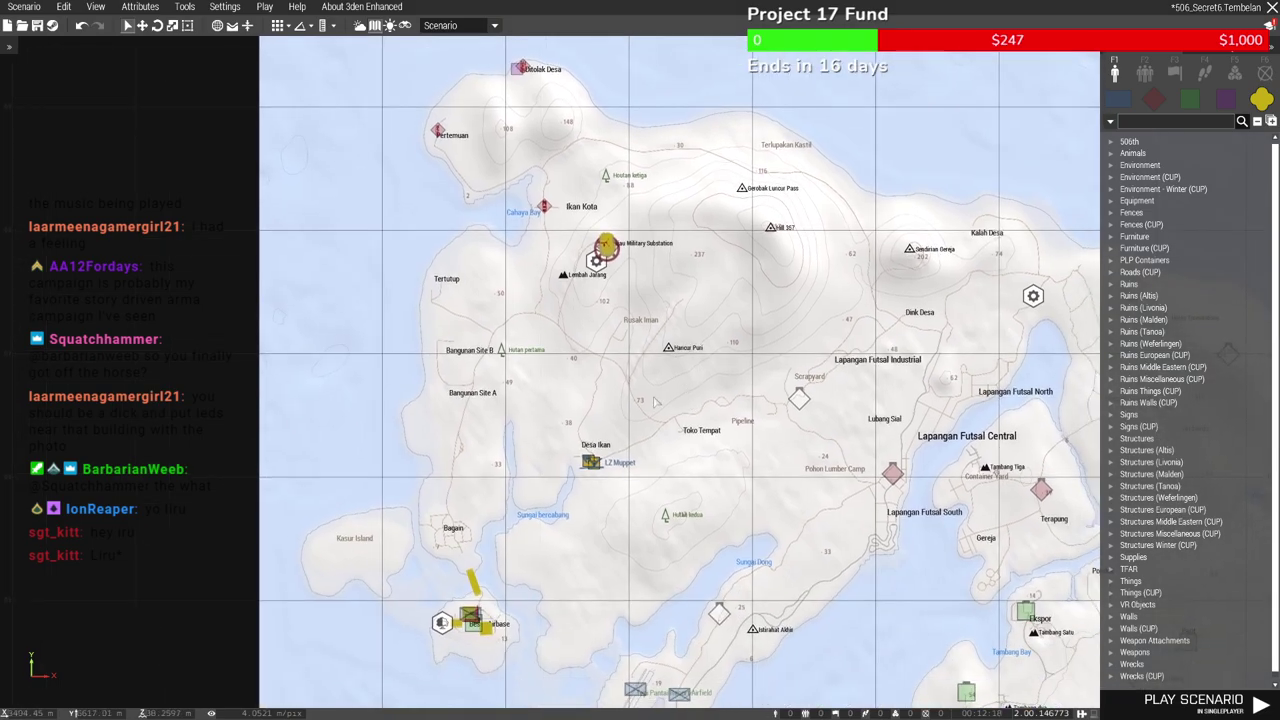
scroll(652, 400, up, 6)
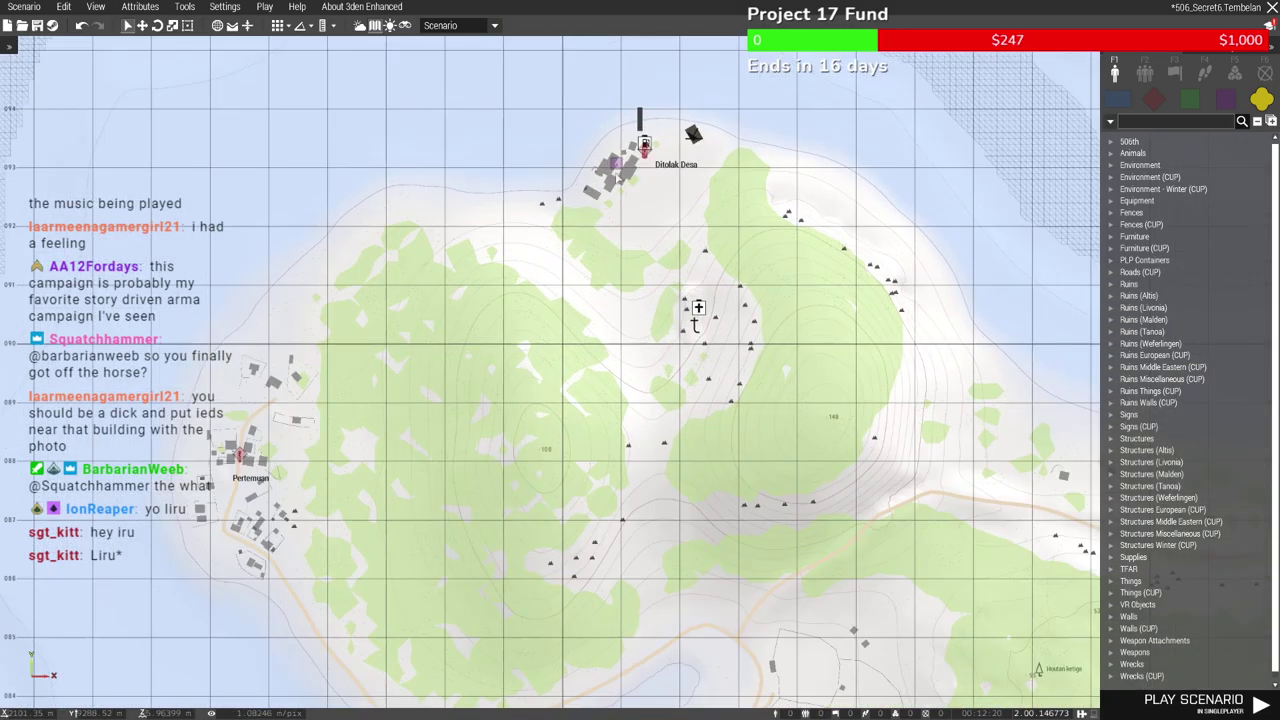
key(m)
key(w)
right_drag(669, 316, 477, 523)
key(d)
key(d)
key(w)
drag(435, 501, 541, 495)
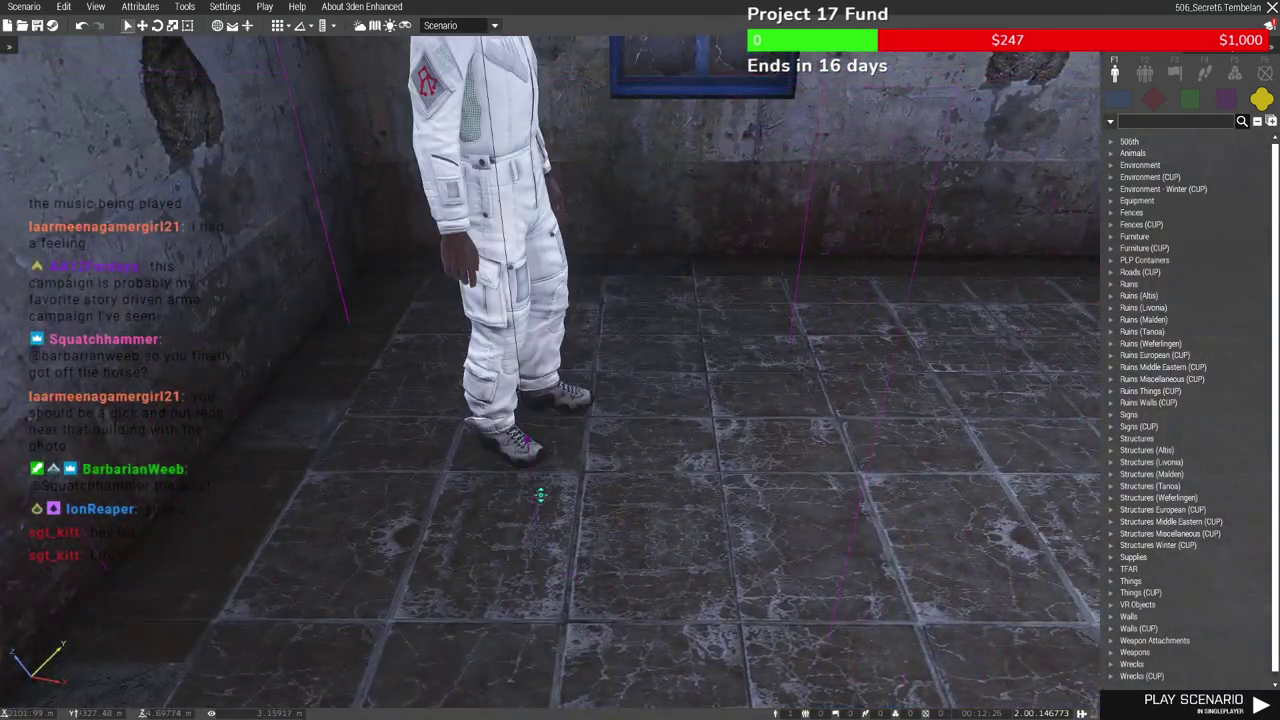
shift+drag(530, 450, 573, 487)
double_click(527, 443)
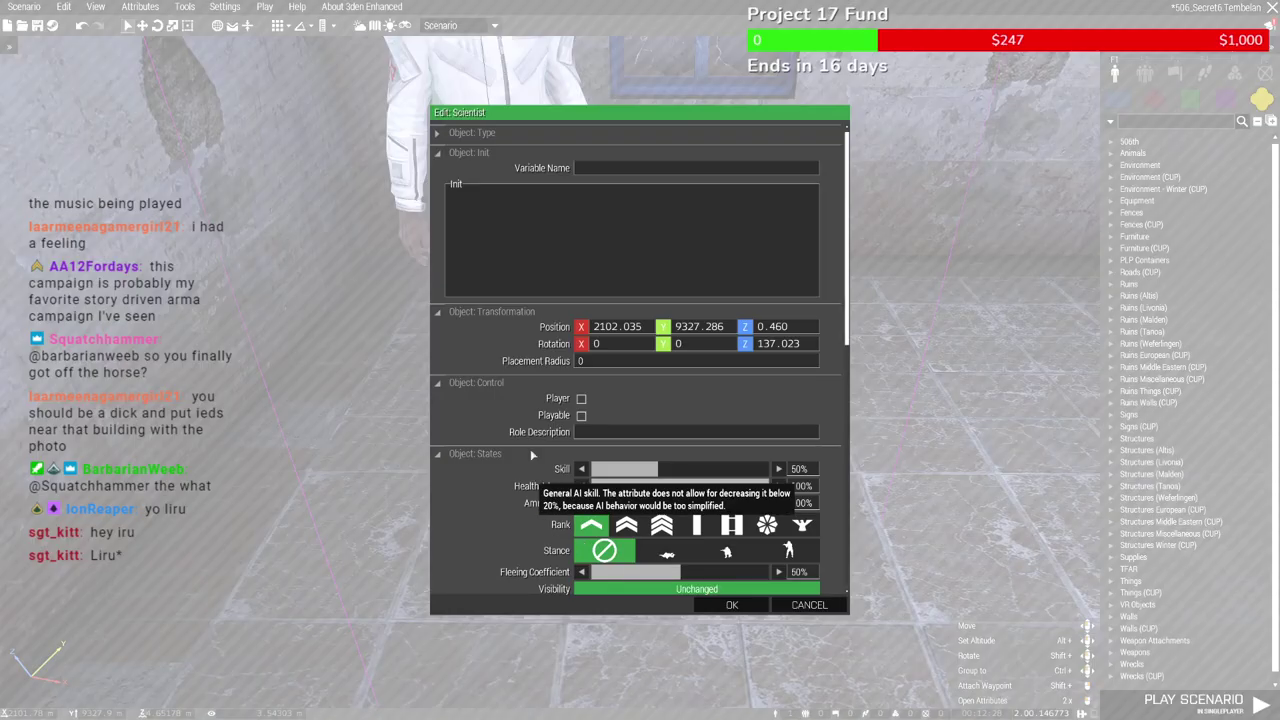
click(748, 606)
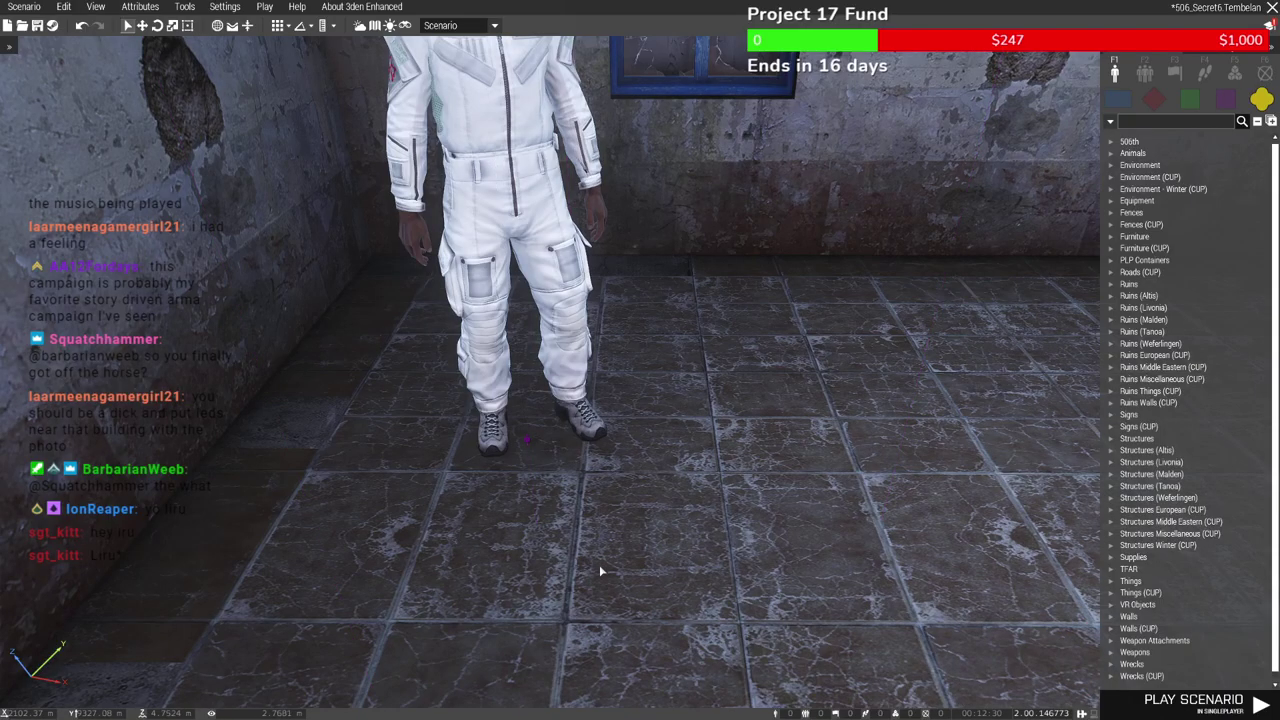
Place a Blood Pool (Large, New) on the tiled floor beneath the scientist's feet
key(a)
right_drag(605, 530, 617, 516)
key(d)
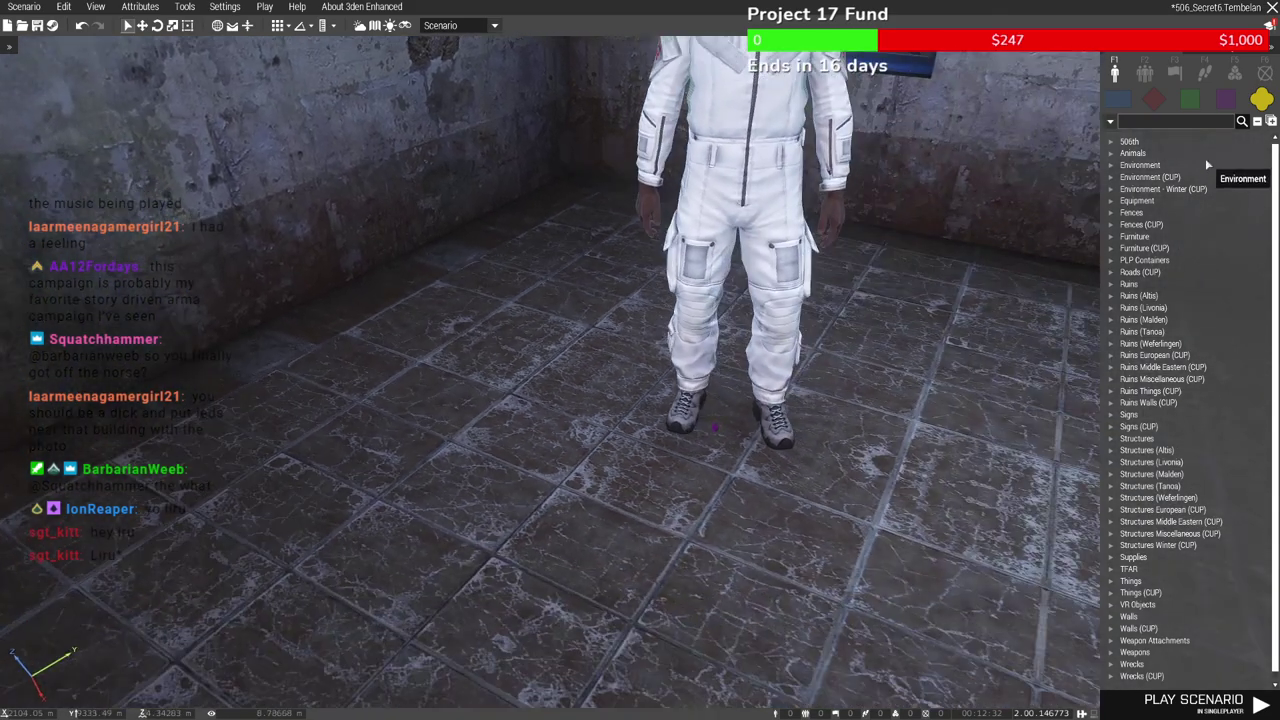
click(1162, 124)
text(blood)
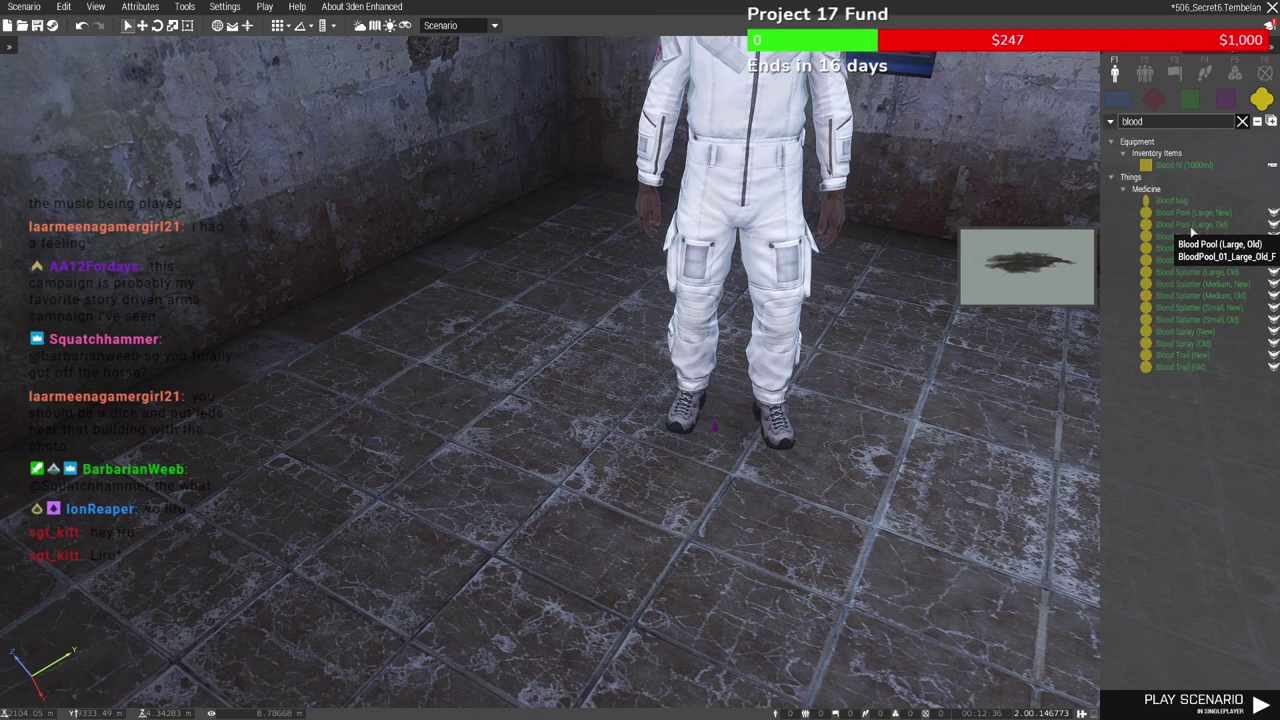
click(1216, 215)
click(656, 413)
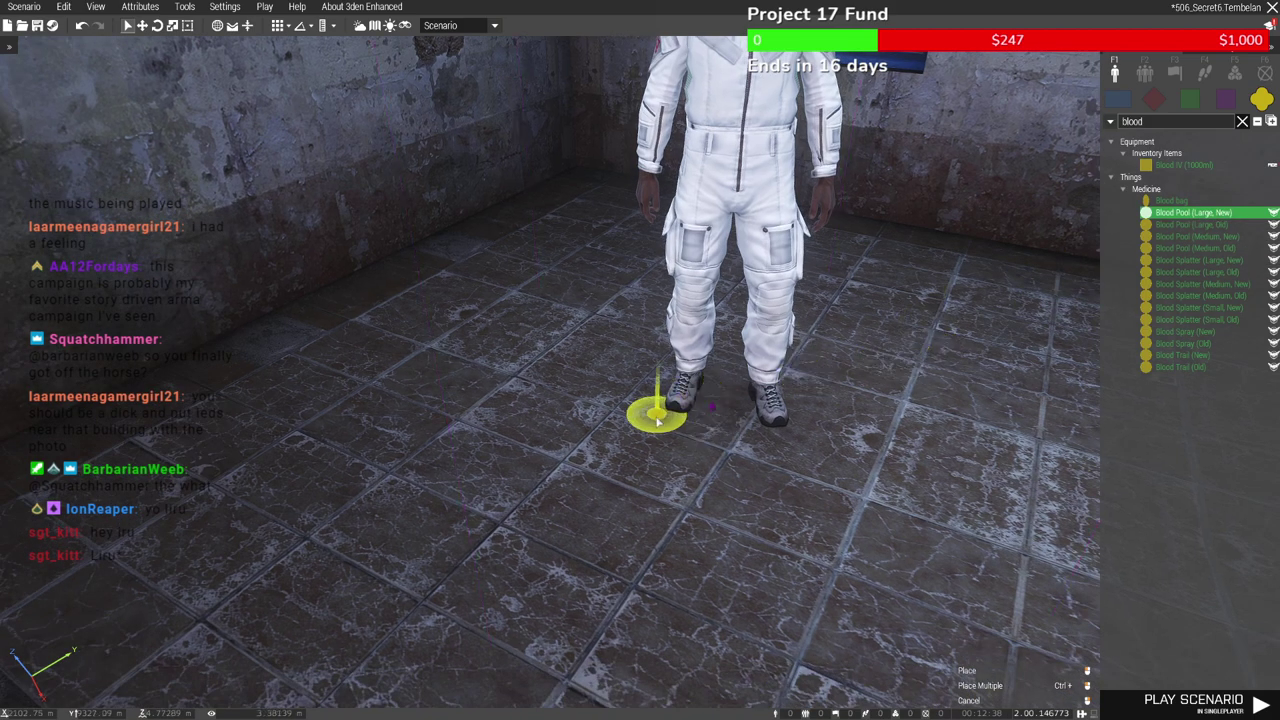
drag(655, 415, 716, 421)
click(448, 414)
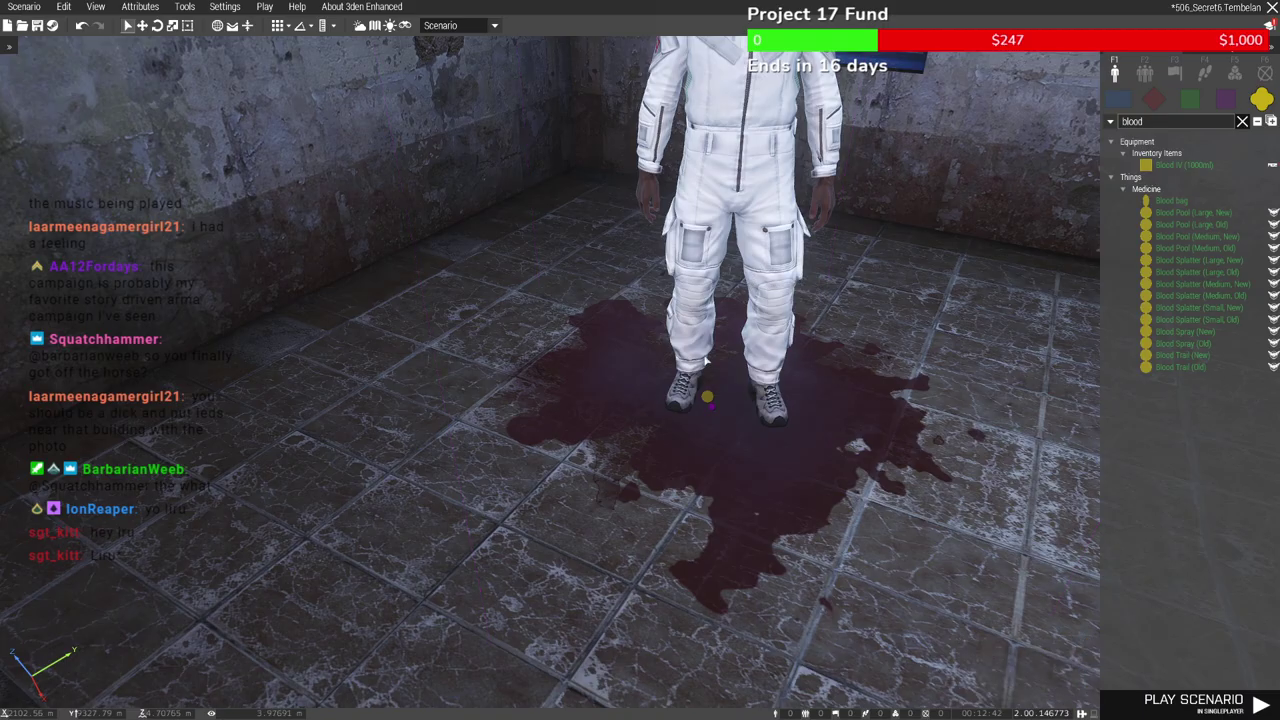
Review the military substation's trucks, tank and buildings in the terrain view and on the map
right_drag(706, 361, 505, 357)
key(w)
key(q)
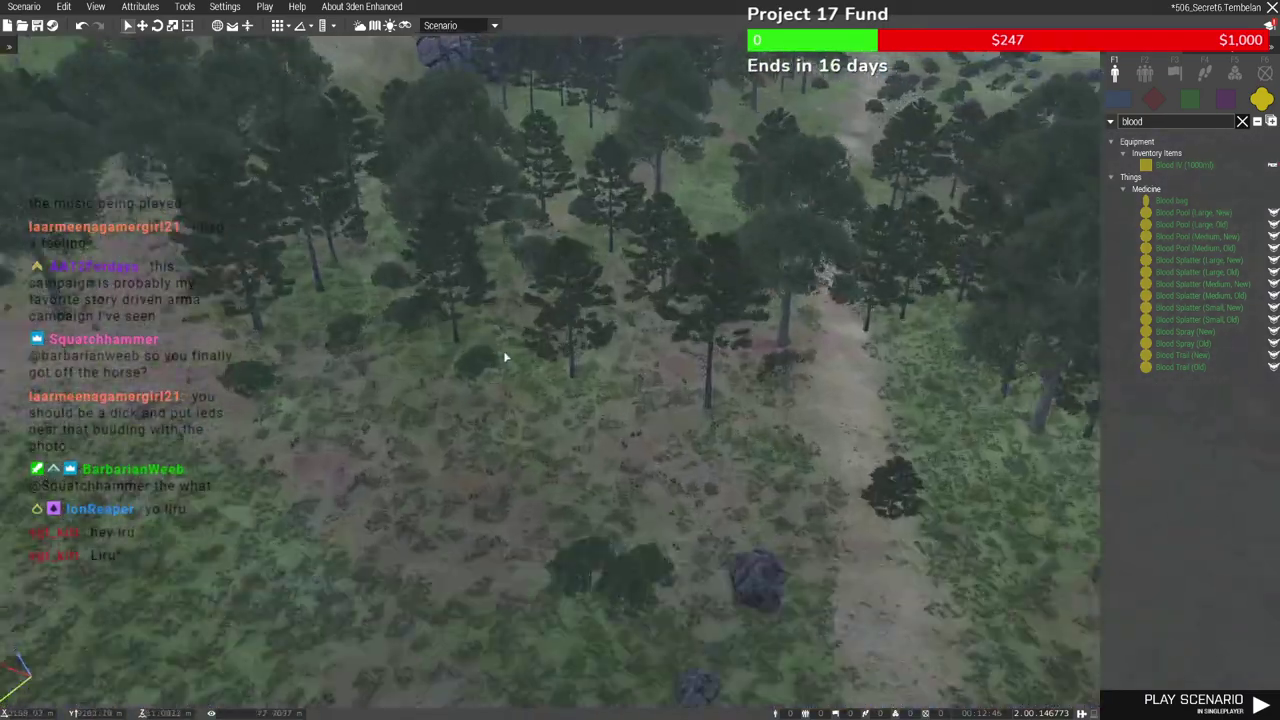
key(m)
scroll(560, 340, down, 5)
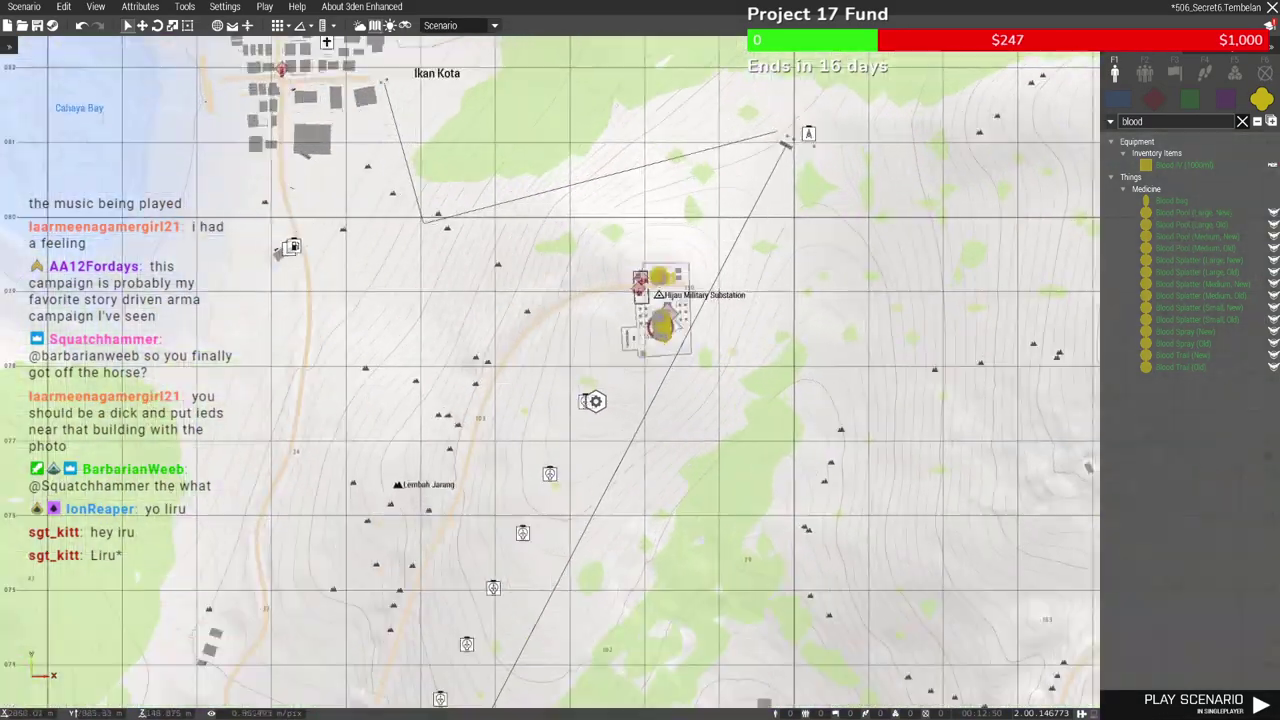
scroll(666, 303, up, 4)
key(m)
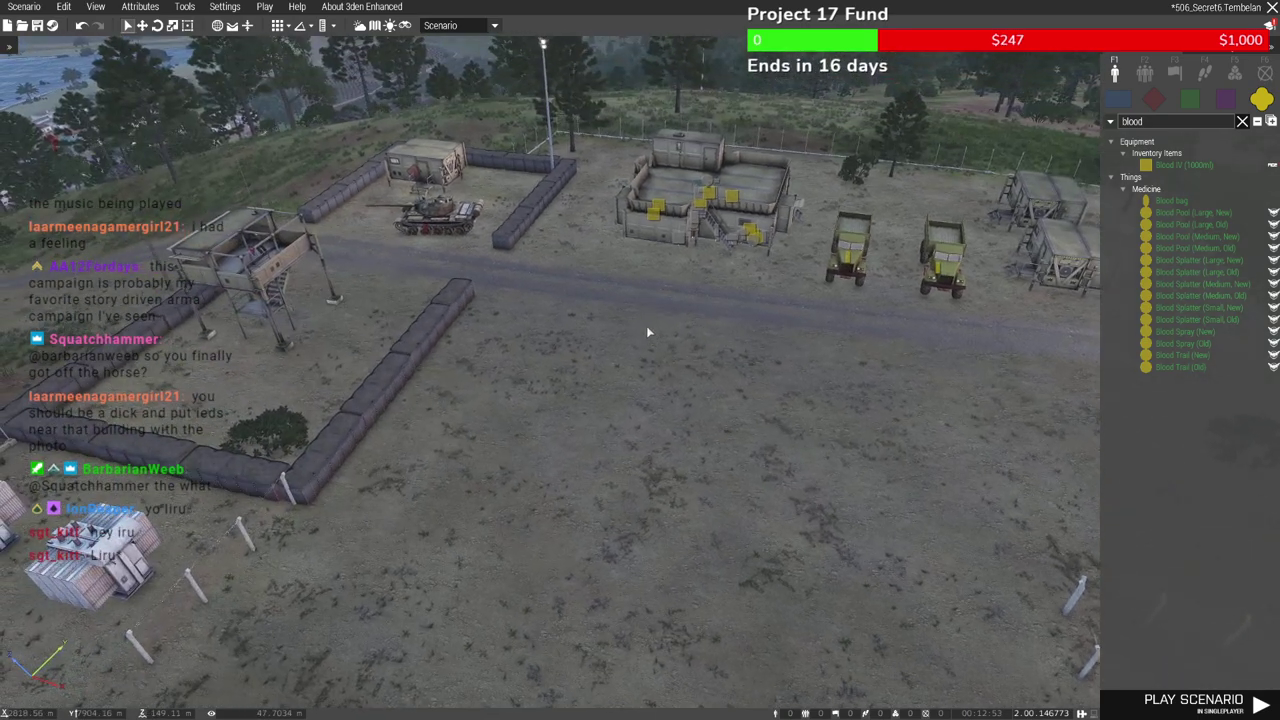
key(m)
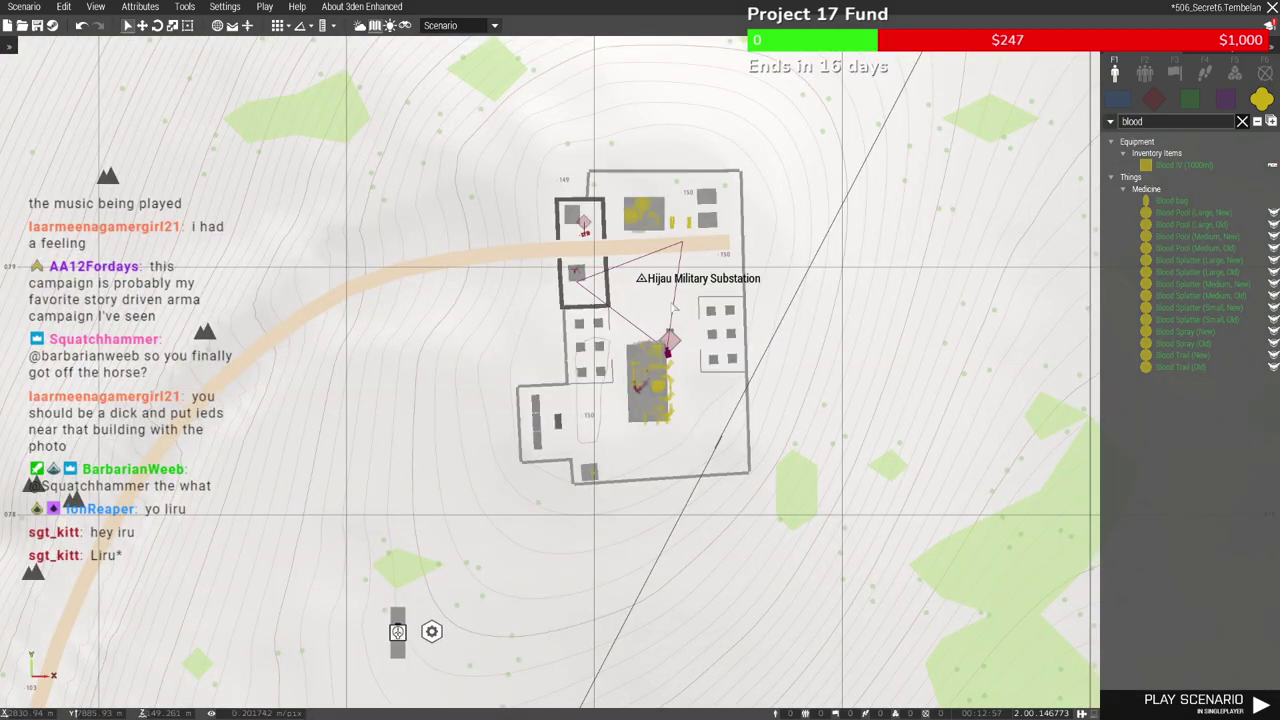
Survey the mission map from the military substation across the island to Ditolak Desa
scroll(670, 304, down, 8)
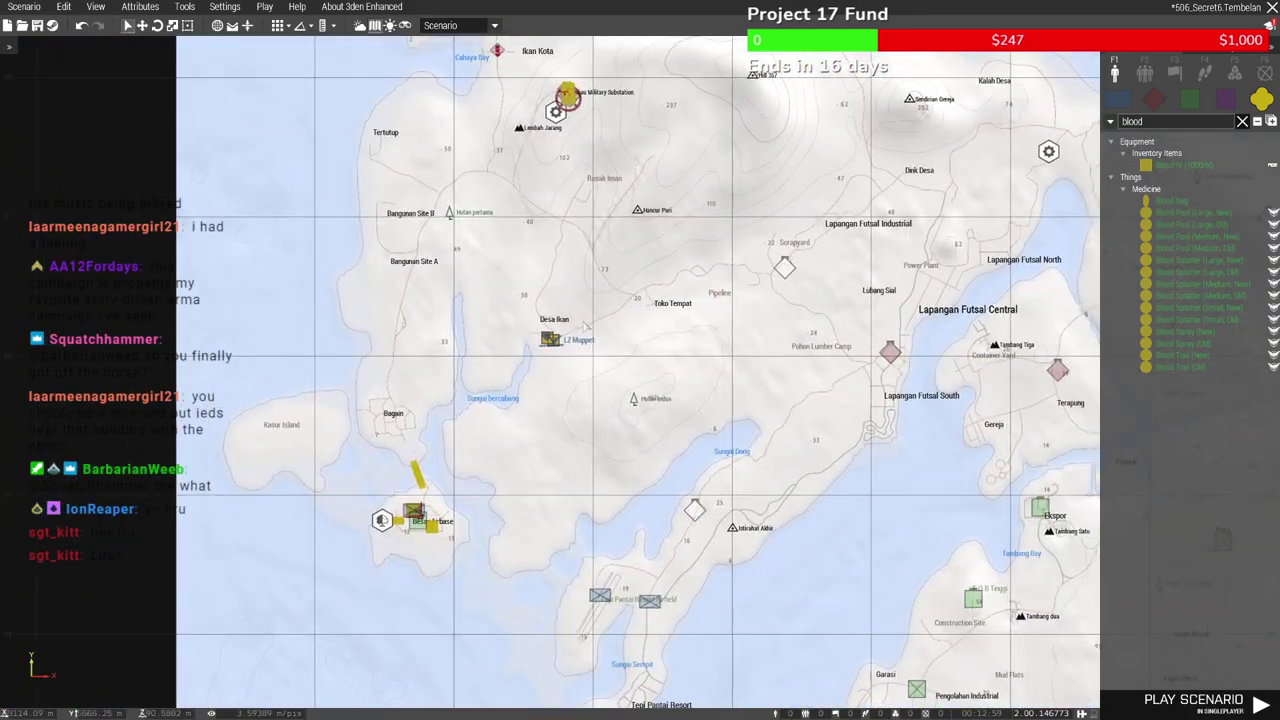
right_drag(586, 326, 529, 151)
right_drag(600, 380, 520, 171)
right_drag(680, 150, 526, 376)
right_drag(646, 252, 570, 328)
scroll(570, 328, down, 3)
scroll(570, 328, down, 2)
scroll(586, 163, up, 10)
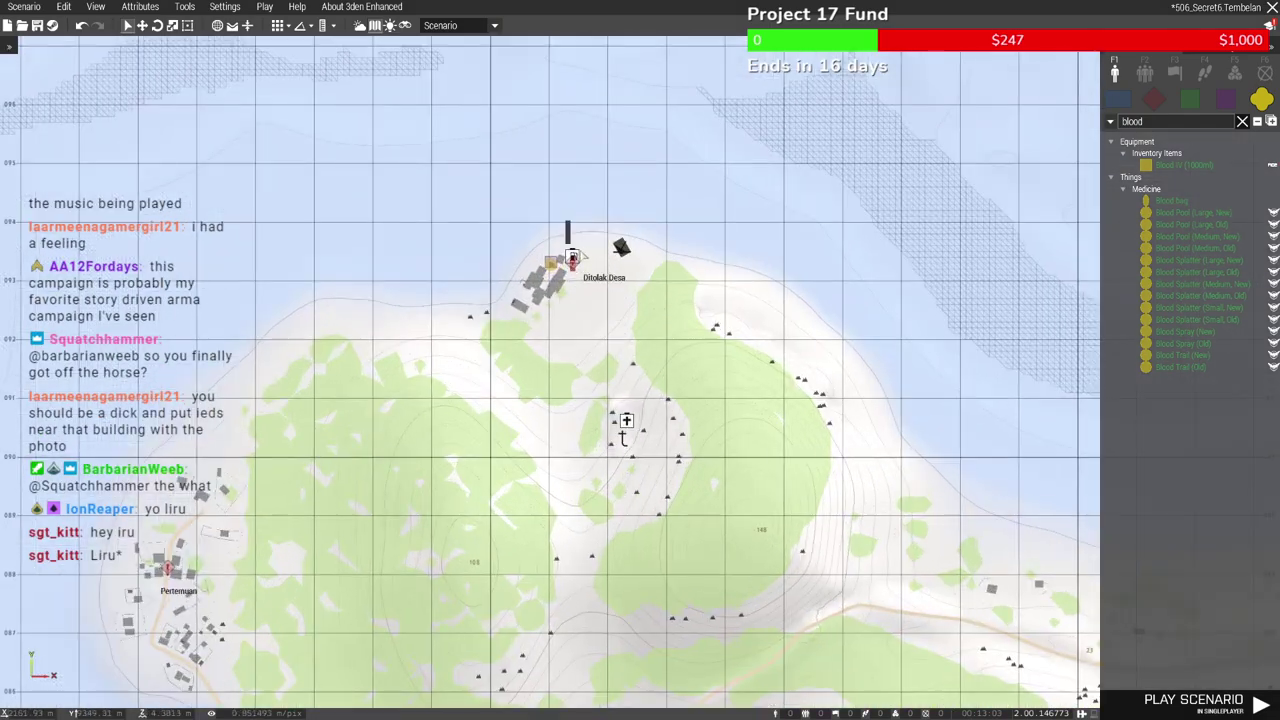
middle_click(581, 251)
key(m)
Find the Helipad (Invisible) object and place it on the grassy coast southeast of Ditolak Desa, below the rocky hillside
right_drag(642, 344, 811, 311)
key(w)
drag(1160, 122, 1035, 166)
text(helipad)
right_drag(918, 246, 932, 258)
key(w)
key(a)
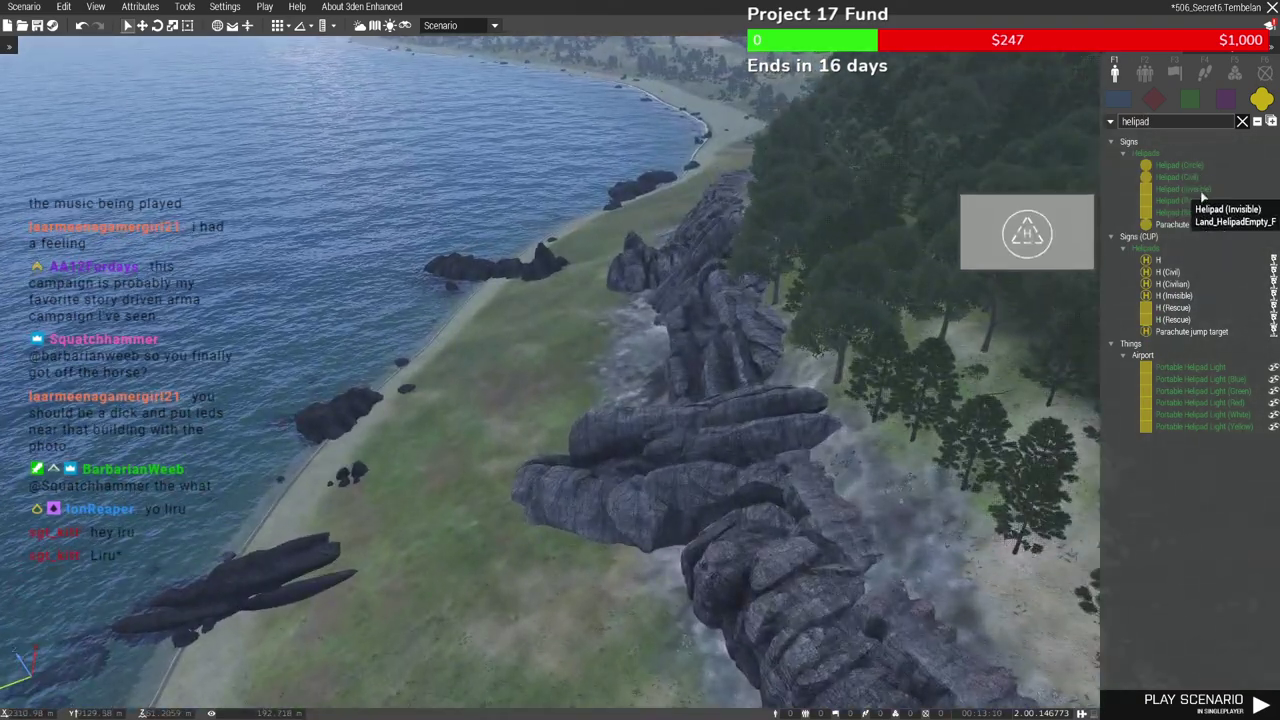
click(1183, 189)
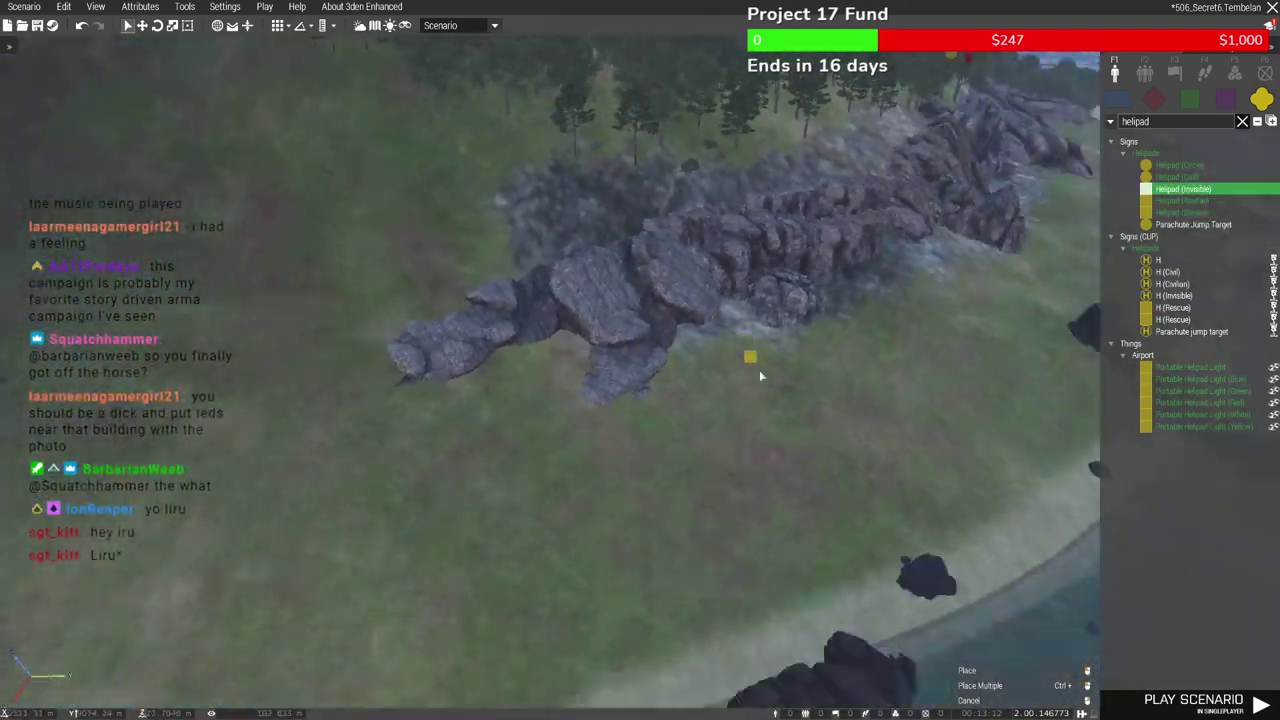
right_drag(760, 376, 779, 373)
key(s)
key(w)
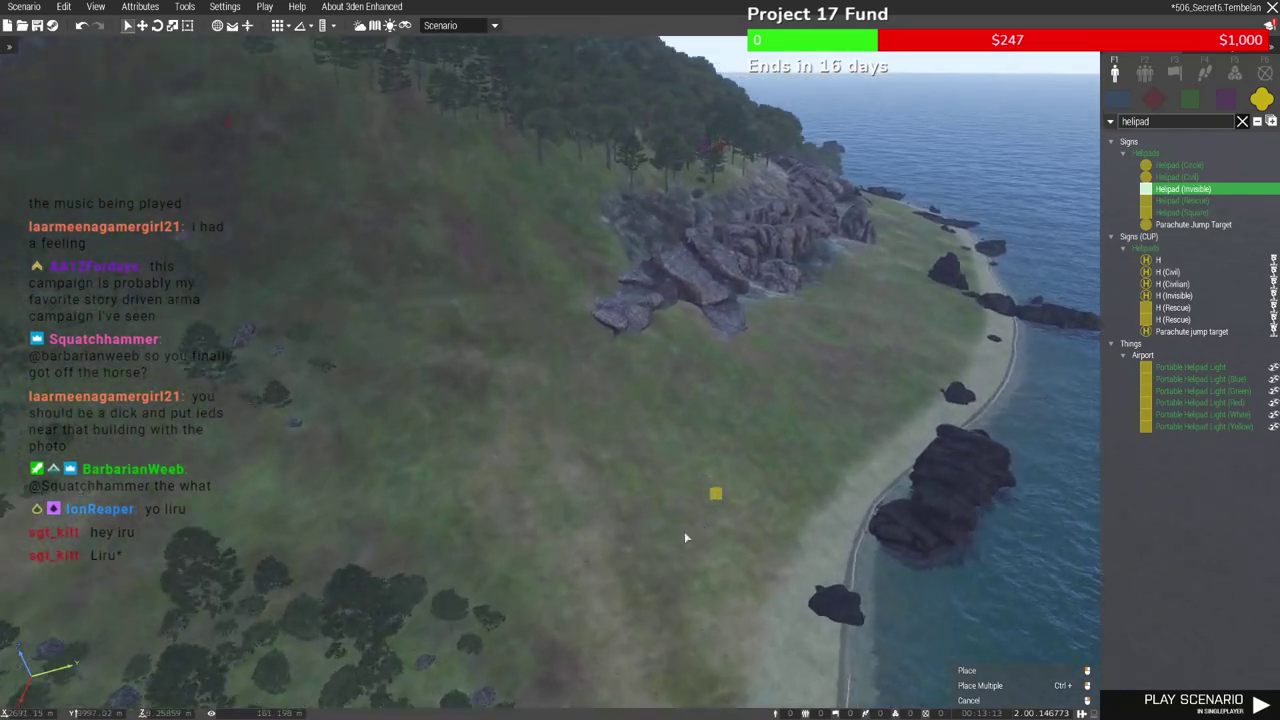
Place another Helipad (Invisible) on the open ground by the beach next to the village of Pertemuan
key(w)
key(w)
right_drag(585, 415, 441, 455)
key(d)
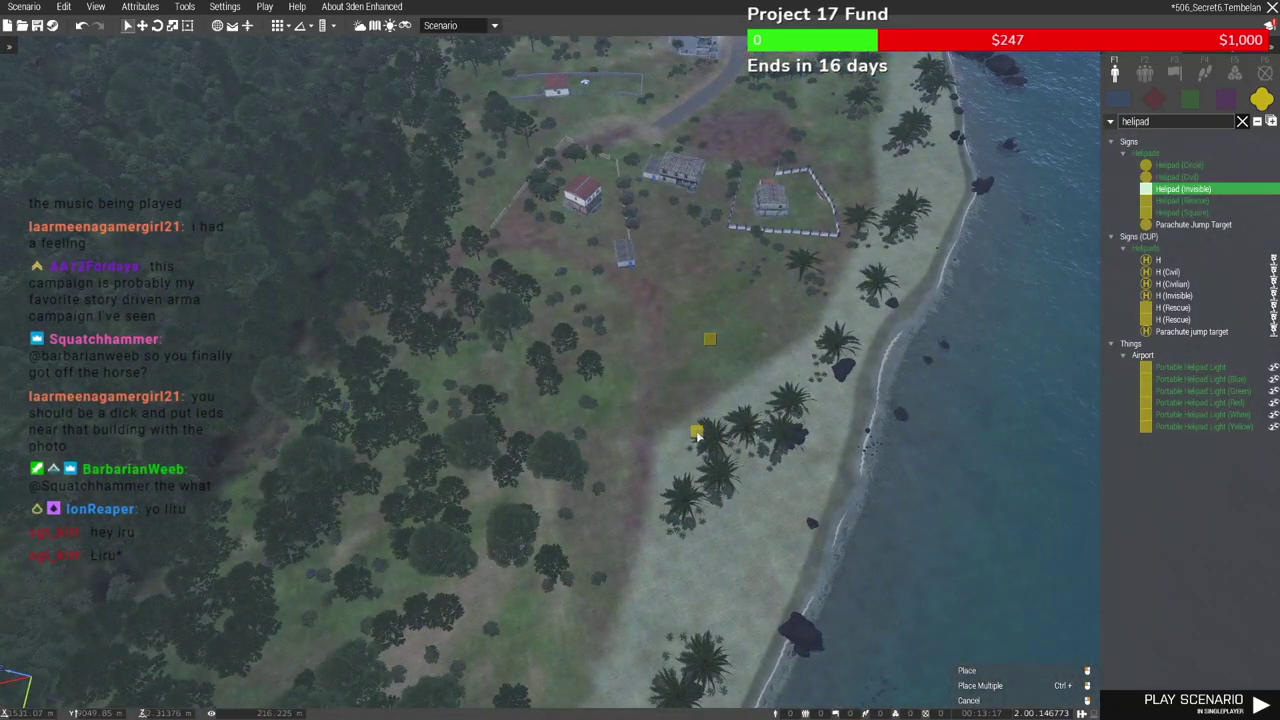
key(w)
Copy the Civilian (Casual) 3 unit with its accompanying objects and paste the set at the coastal helipad southeast of Ditolak Desa
right_drag(662, 442, 651, 401)
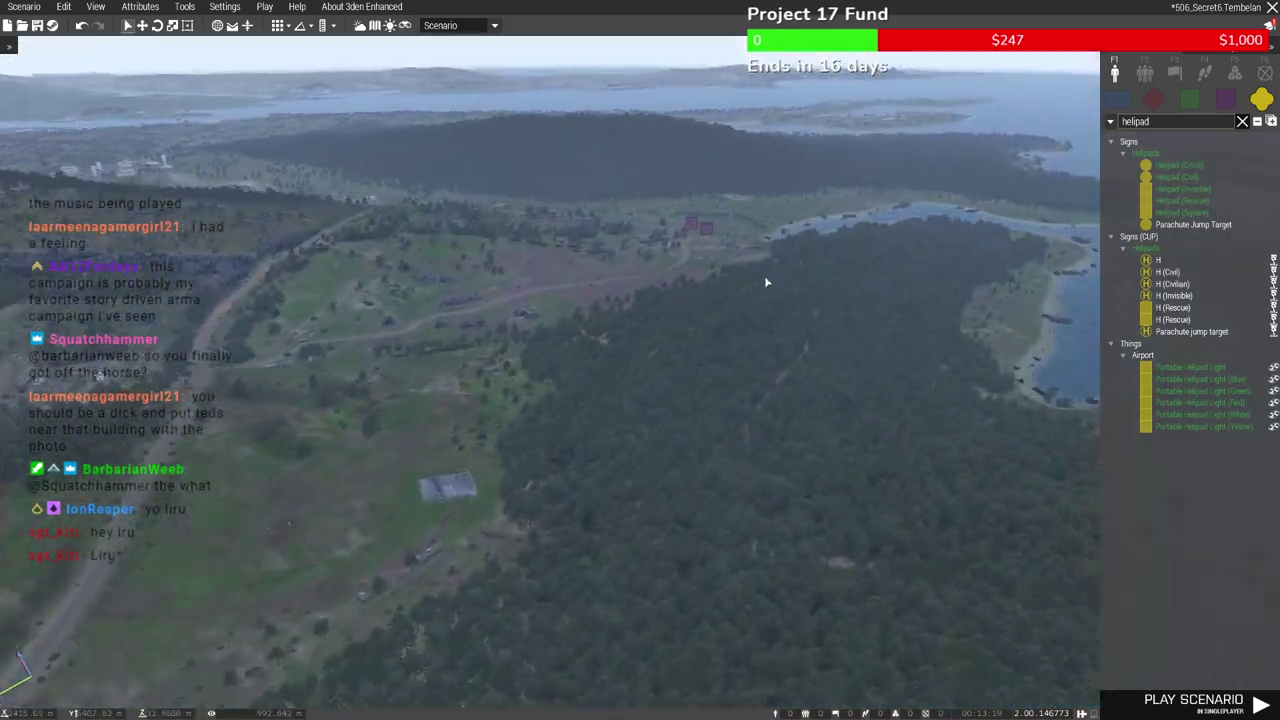
key(w)
right_drag(723, 311, 356, 428)
key(w)
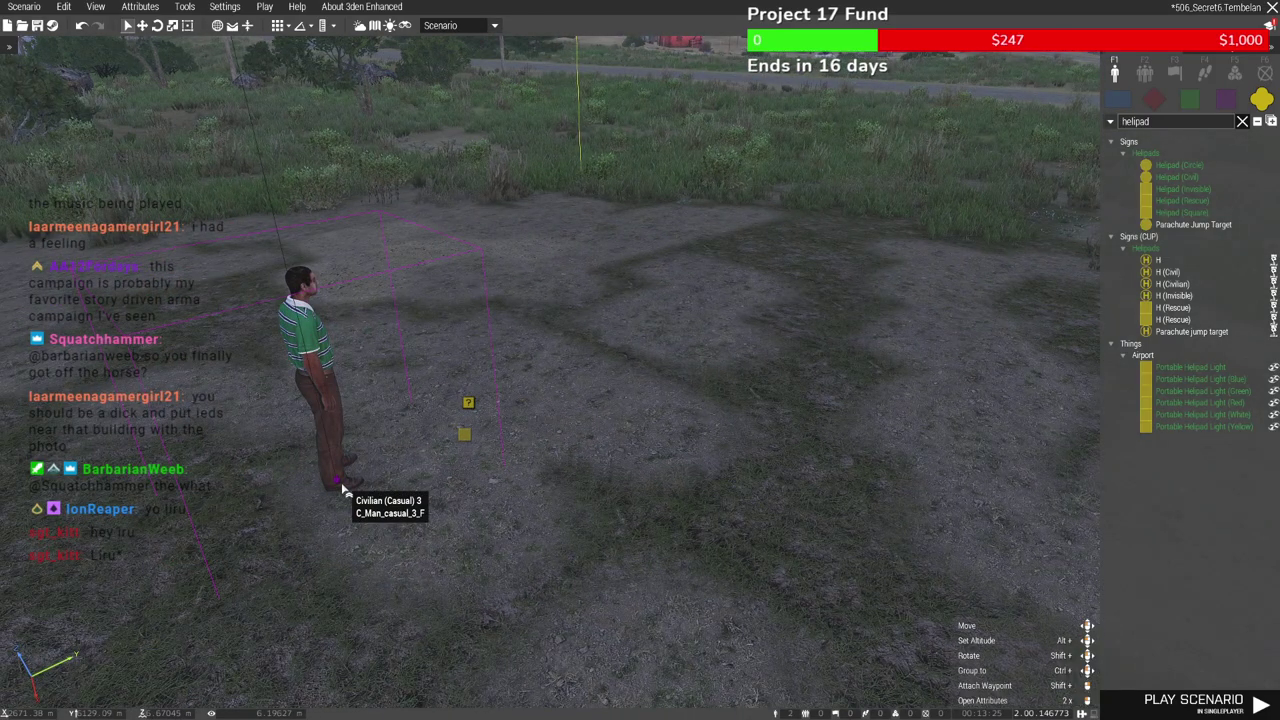
scroll(553, 507, down, 10)
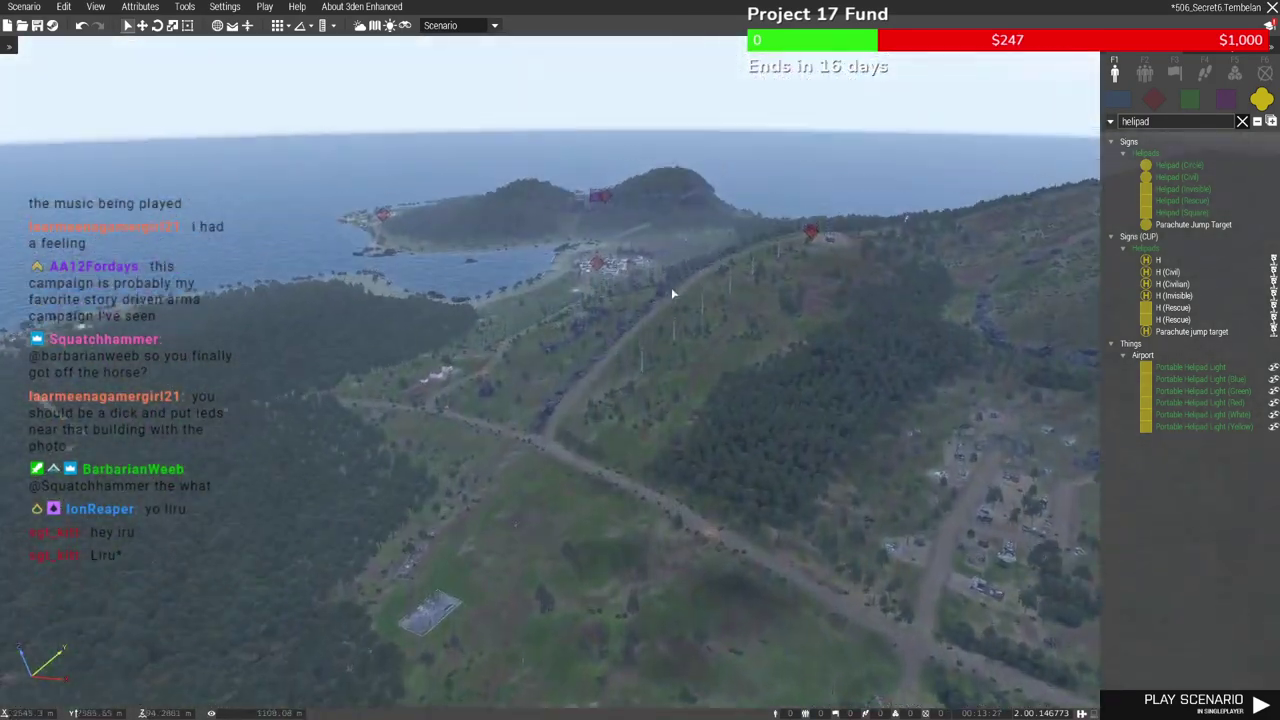
scroll(771, 326, up, 10)
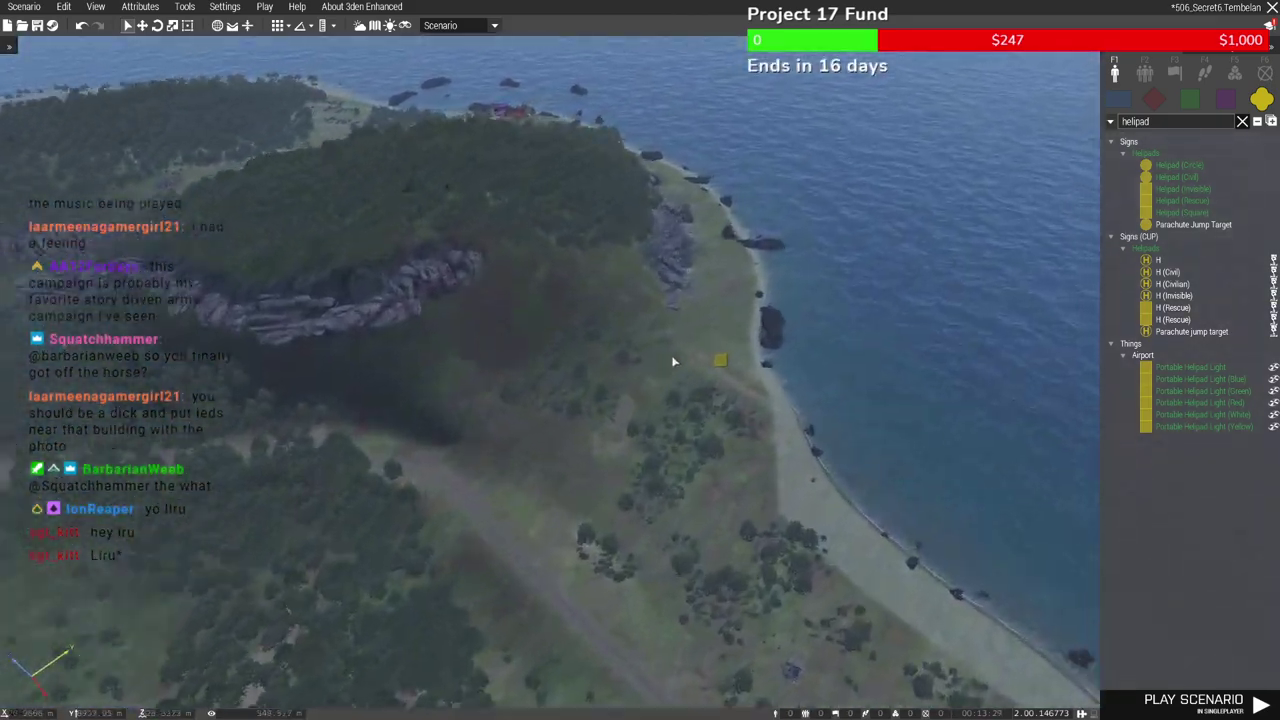
scroll(755, 445, up, 6)
key(ctrl+v)
scroll(700, 328, up, 3)
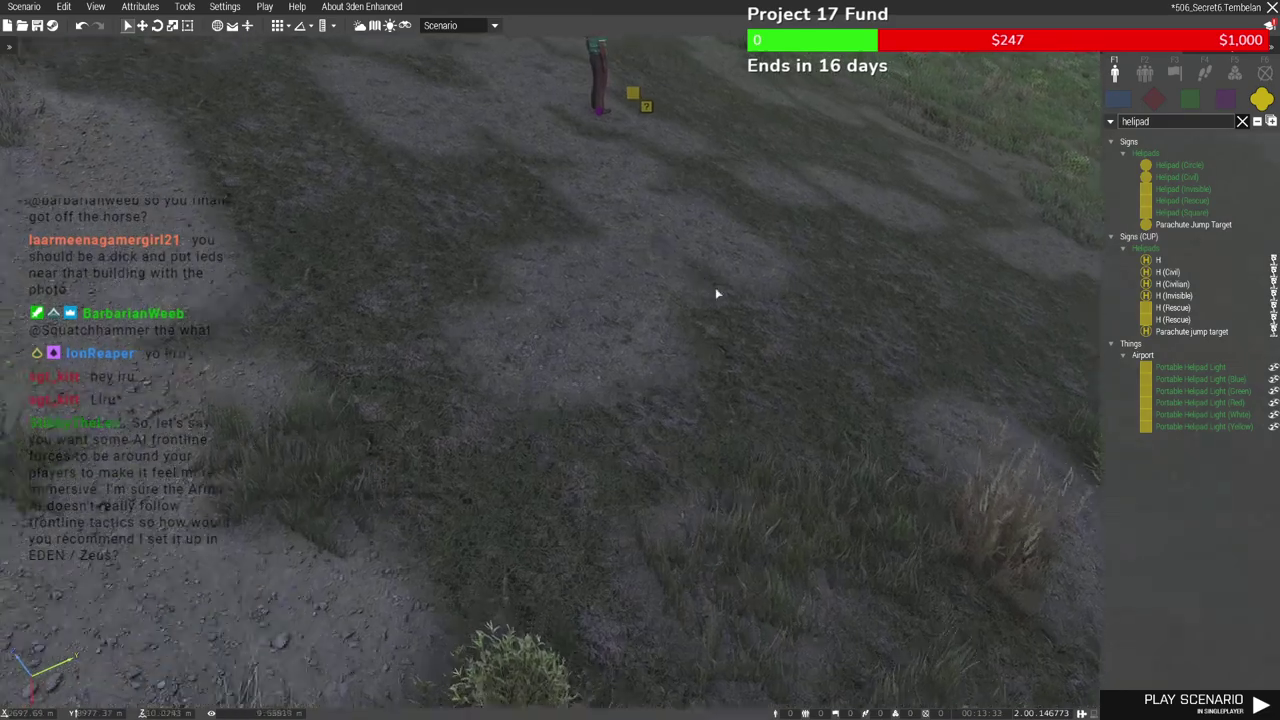
Paste another copy of the casual civilian and its accompanying objects at the helipad near Pertemuan
right_drag(720, 297, 744, 286)
scroll(744, 286, down, 8)
scroll(717, 300, up, 8)
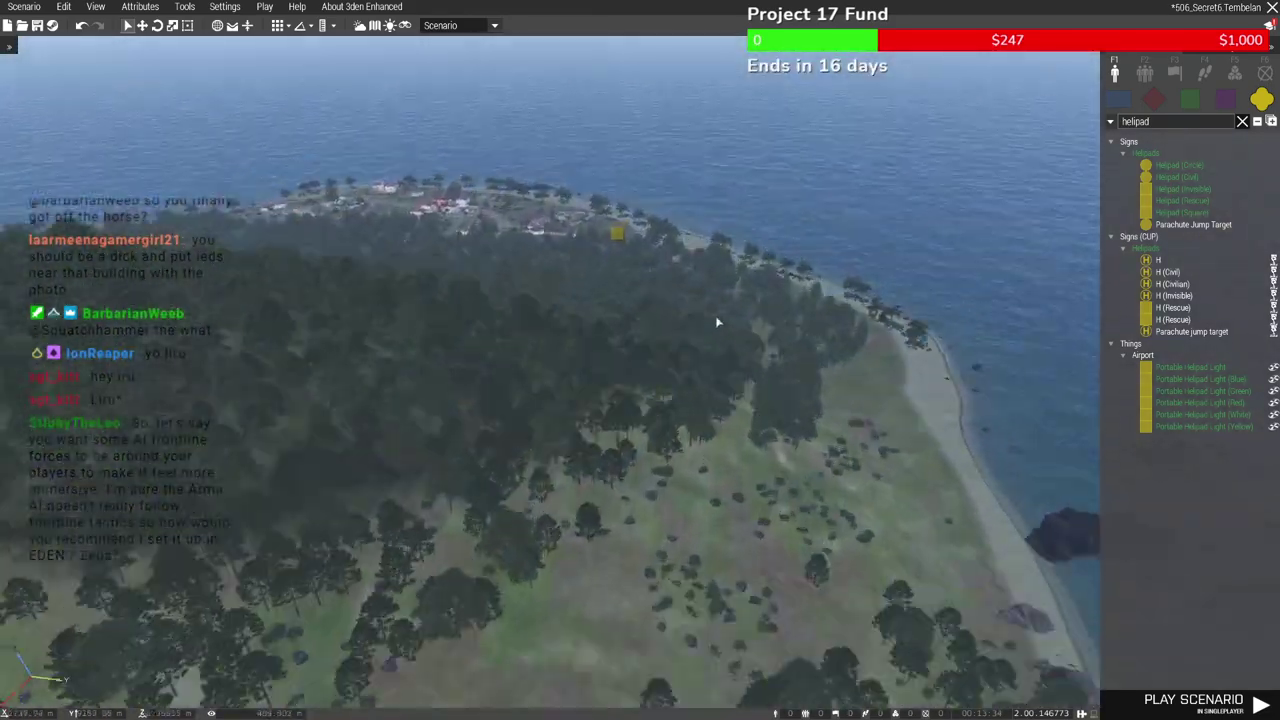
scroll(736, 454, up, 8)
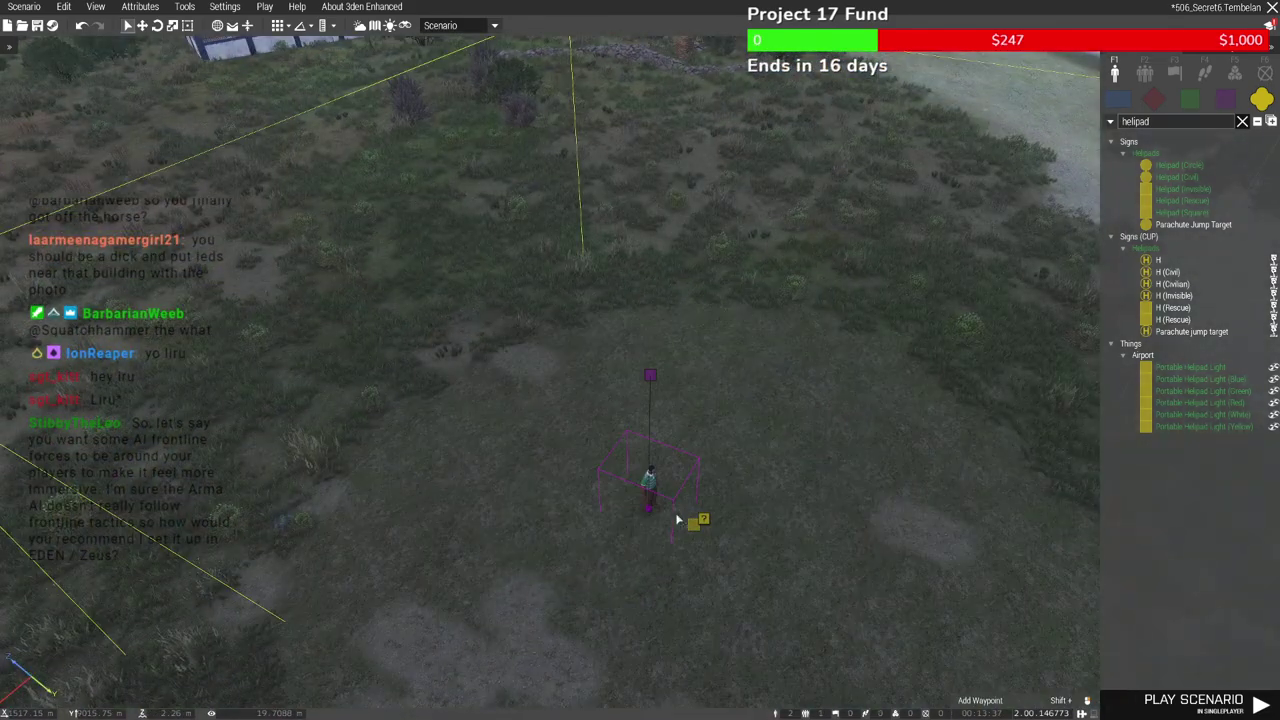
Review the Ditolak Desa shoreline and the military substation's surroundings, and check the northern placements on the map
scroll(677, 519, down, 10)
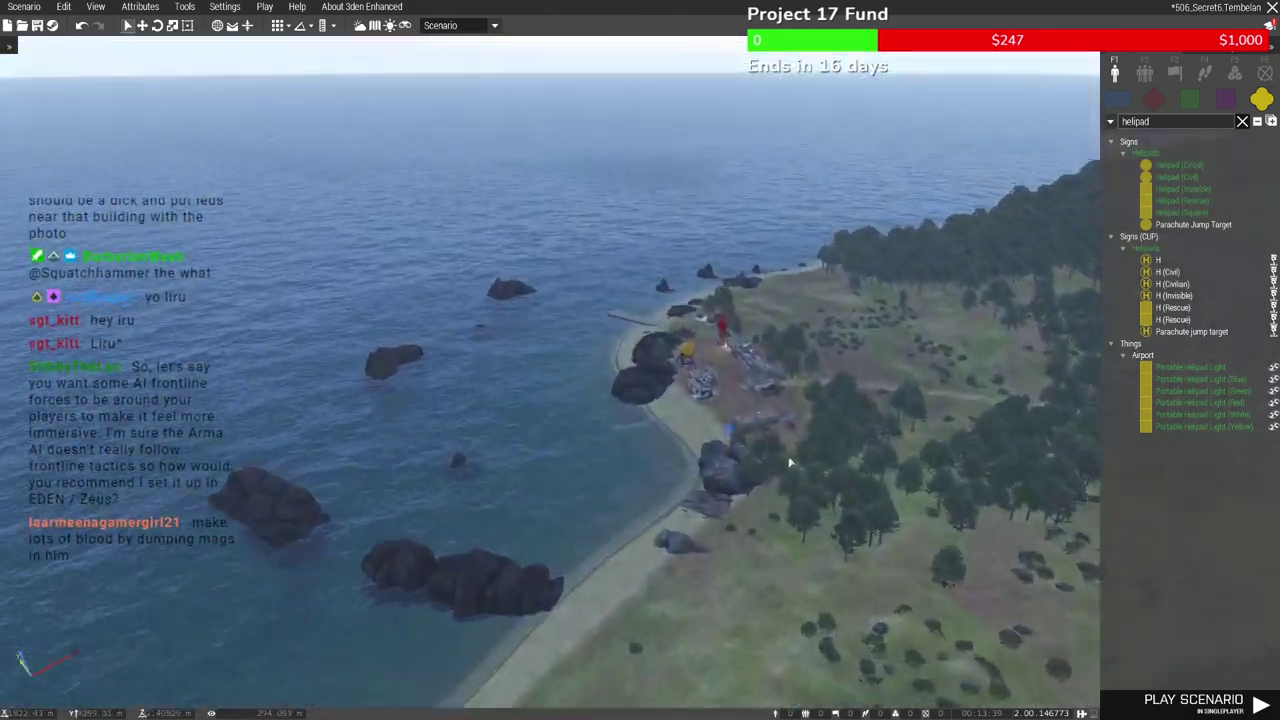
key(w)
right_drag(789, 462, 618, 381)
key(w)
key(w)
key(w)
key(w)
right_drag(518, 396, 531, 404)
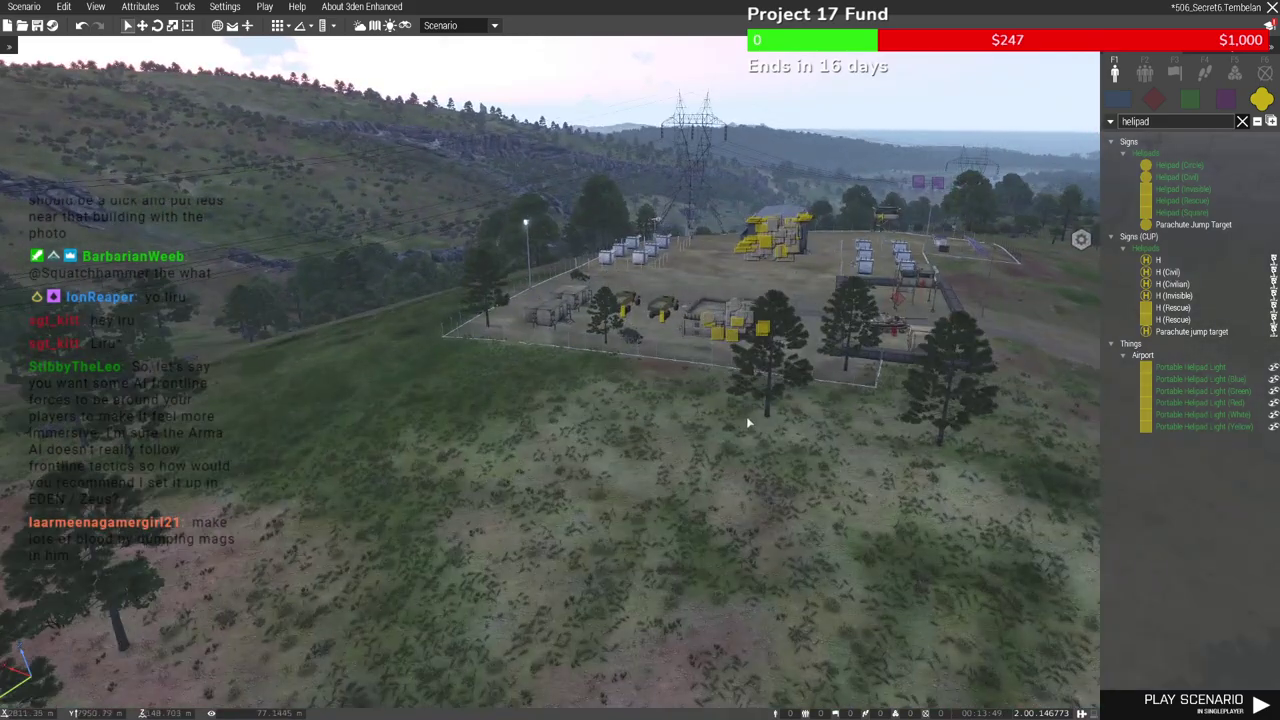
key(w)
mouse_move(612, 418)
right_down()
mouse_move(661, 423)
mouse_move(620, 371)
mouse_move(552, 426)
mouse_move(577, 482)
mouse_move(569, 463)
mouse_move(720, 478)
mouse_move(187, 482)
mouse_move(755, 406)
mouse_move(831, 414)
mouse_move(709, 423)
mouse_move(726, 401)
mouse_move(502, 416)
mouse_move(646, 366)
mouse_move(480, 380)
mouse_move(577, 367)
mouse_move(534, 348)
mouse_move(471, 378)
mouse_move(506, 360)
mouse_move(717, 366)
mouse_move(665, 348)
mouse_move(725, 404)
mouse_move(799, 377)
mouse_move(777, 346)
mouse_move(634, 421)
right_up()
key(w)
key(w)
key(w)
key(w)
key(w)
key(w)
key(w)
key(w)
key(w)
key(m)
scroll(632, 418, down, 3)
right_drag(640, 480, 590, 278)
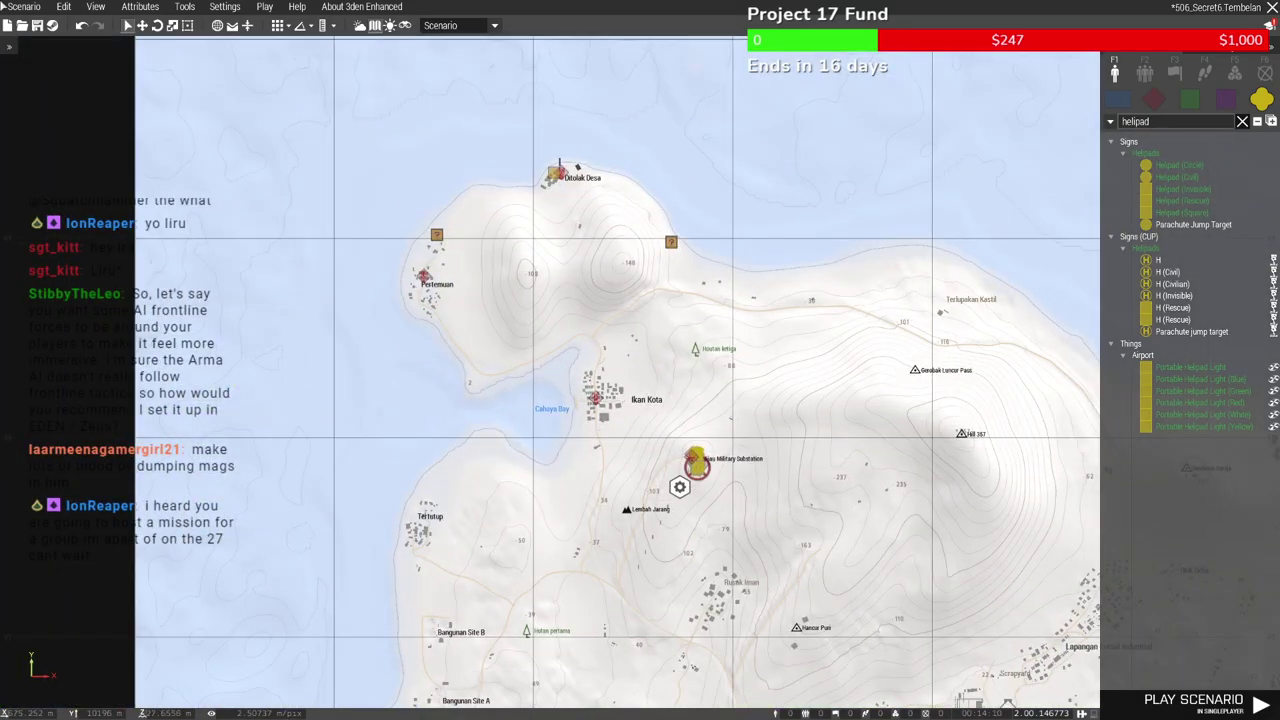
Save the current scenario and open the 506_Secret3 mission on Tembelan Island
click(30, 8)
click(31, 59)
click(24, 6)
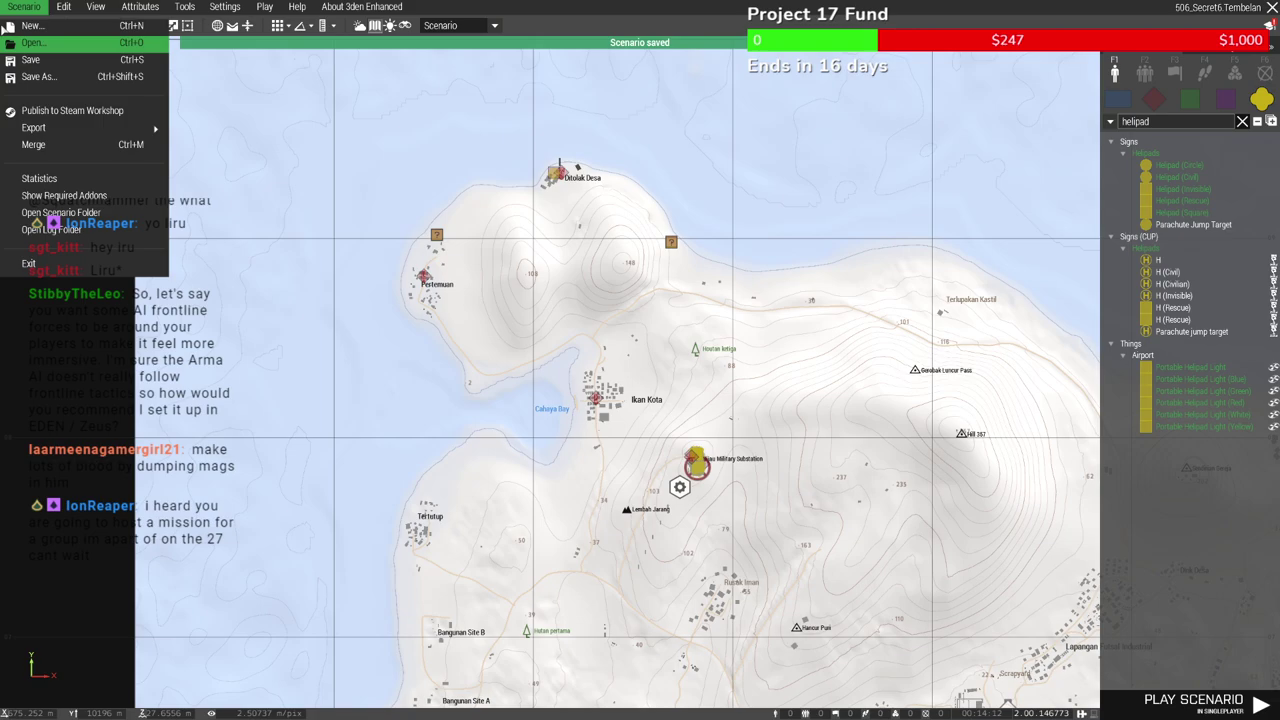
click(10, 42)
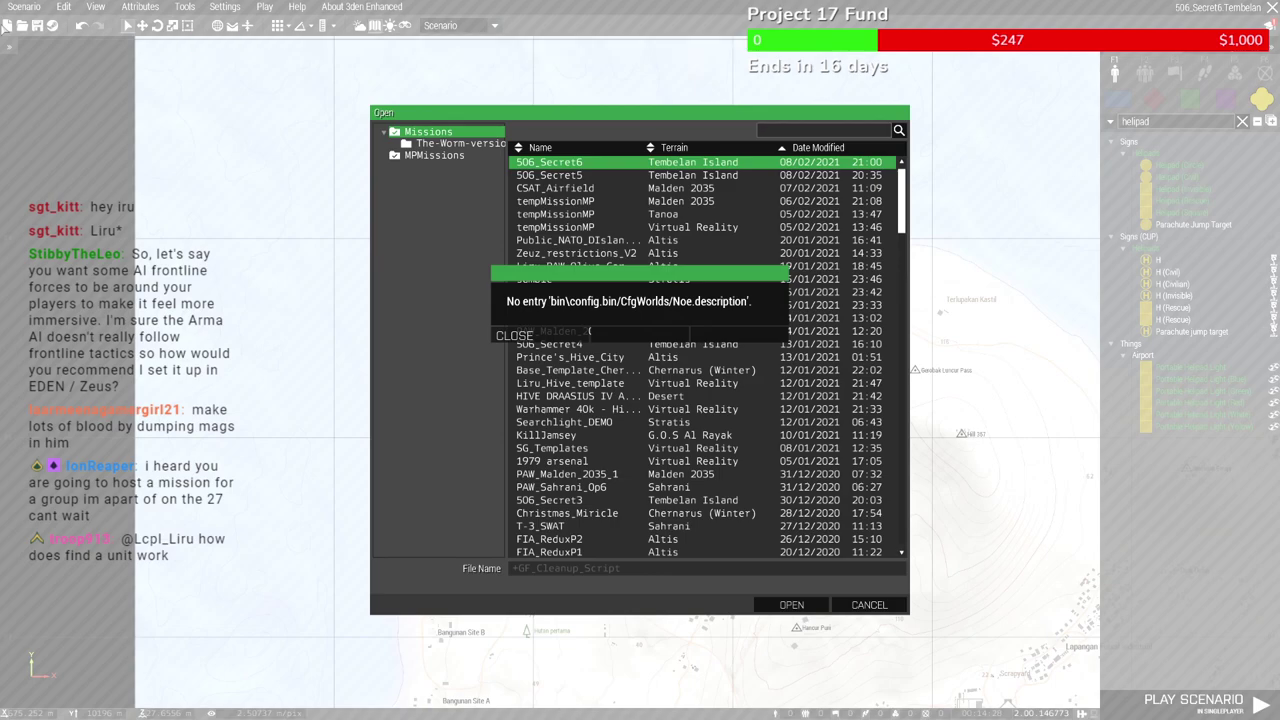
click(508, 334)
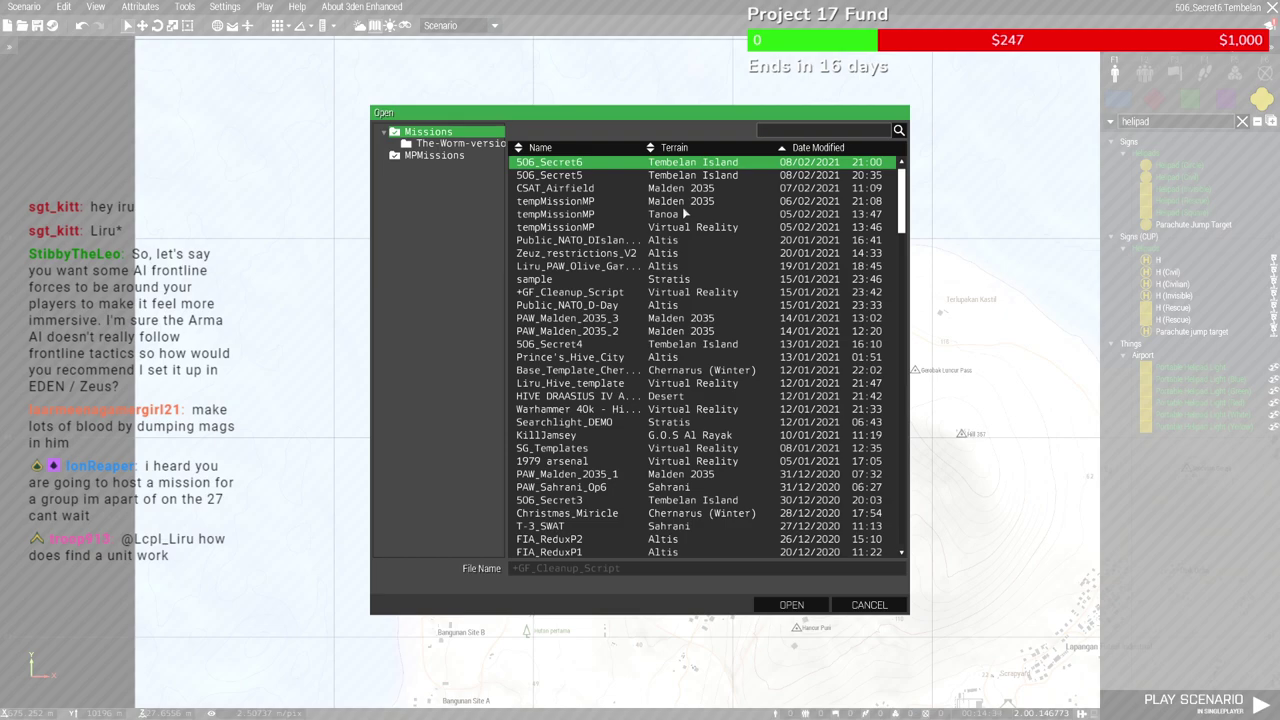
scroll(681, 209, down, 4)
scroll(640, 320, up, 4)
scroll(597, 432, down, 2)
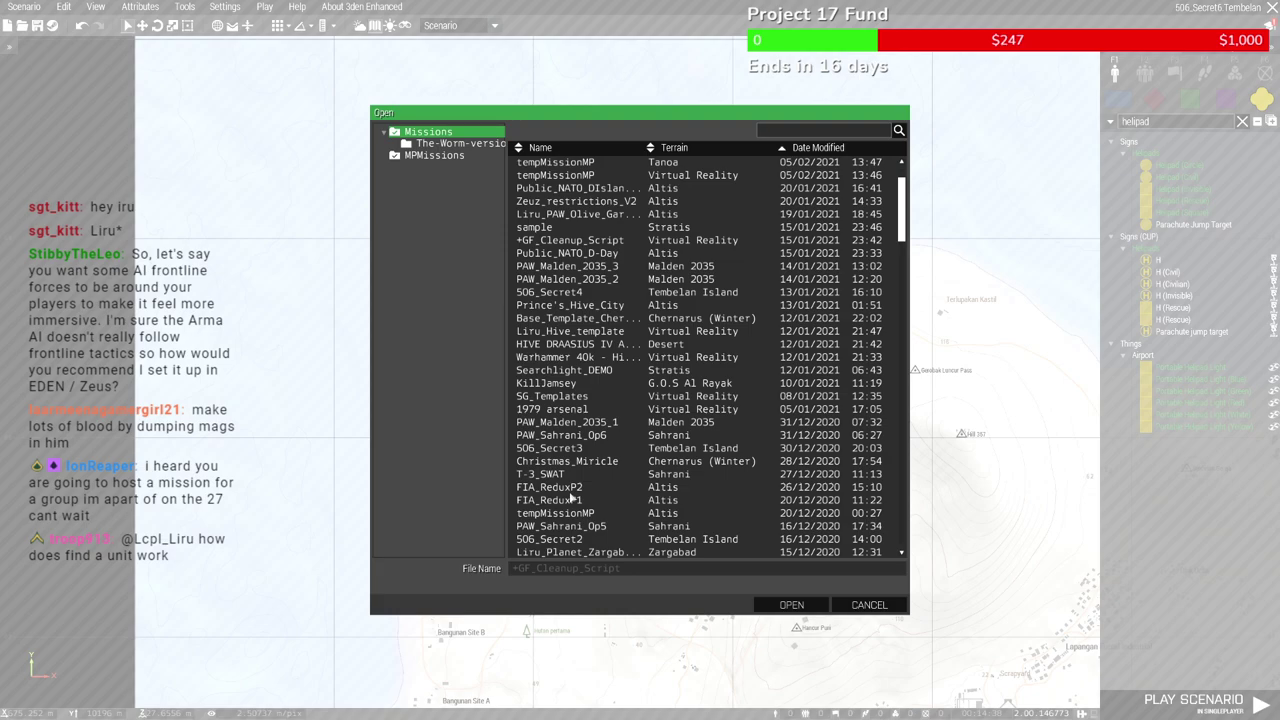
click(575, 451)
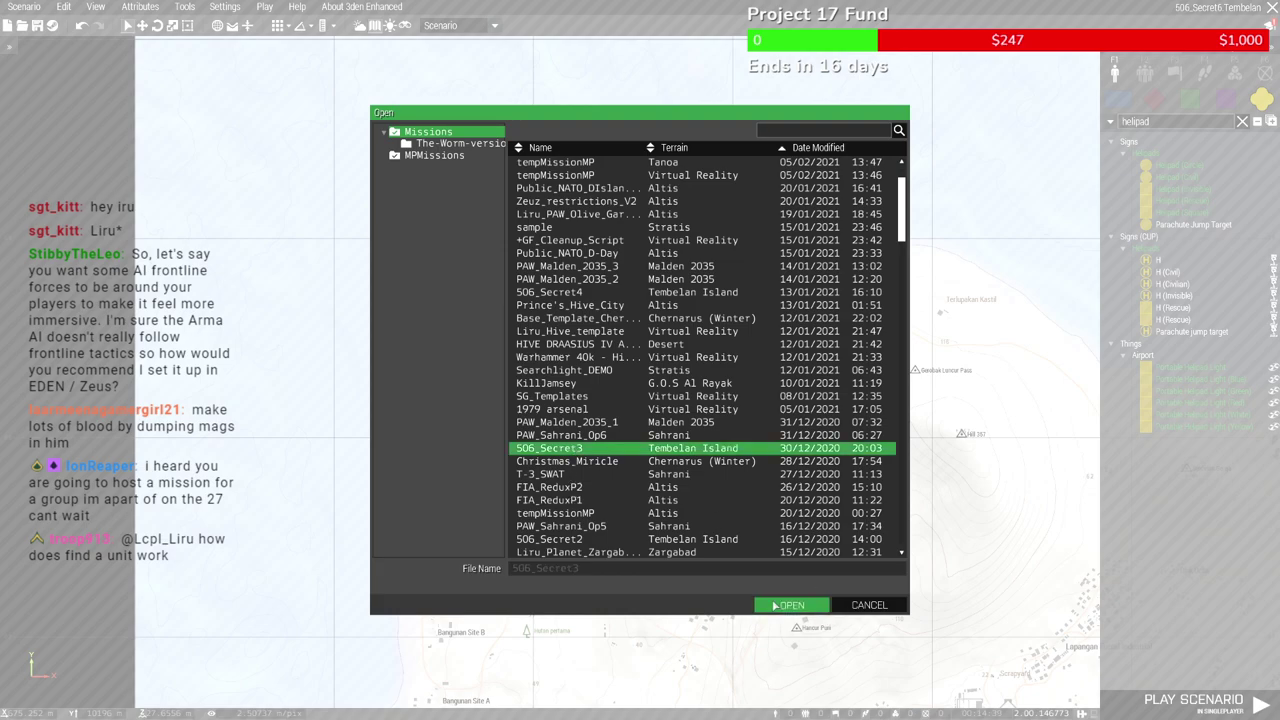
click(789, 605)
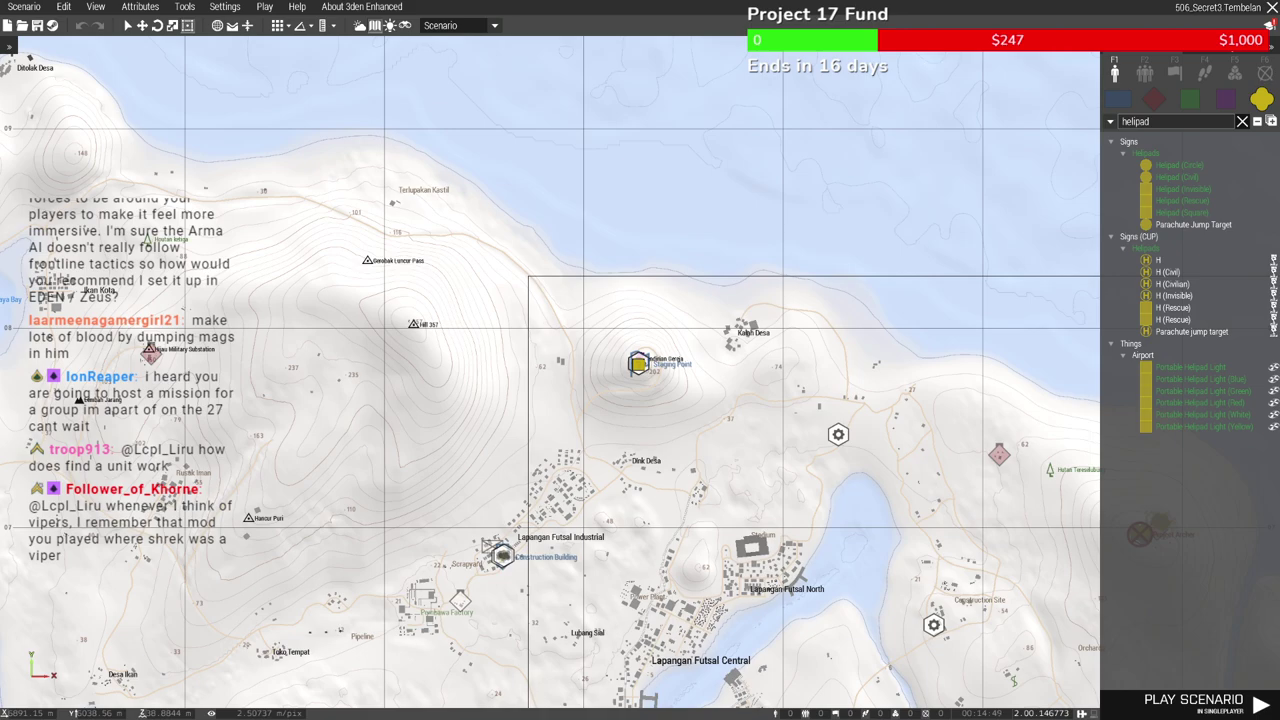
Check the texture attribute of the black rugged tablet showing a scientist photo, beside the laptop on the monument steps
key(m)
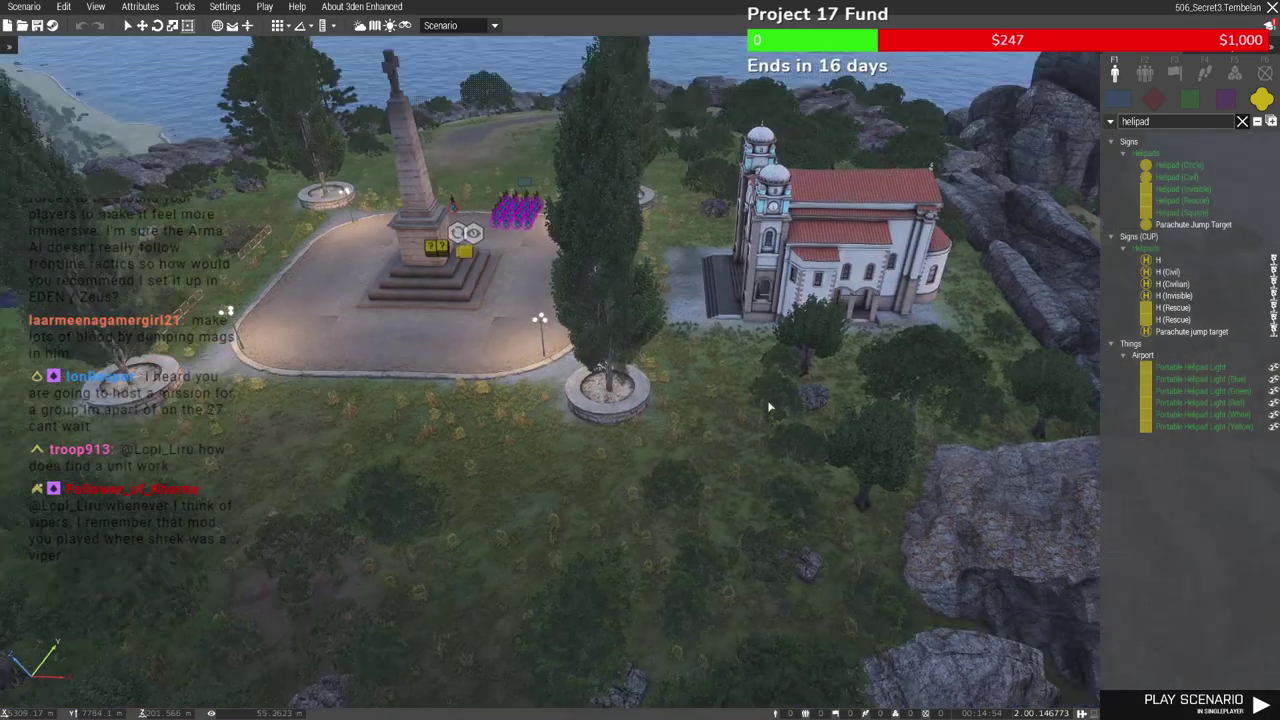
key(w)
right_drag(769, 407, 607, 457)
key(a)
key(w)
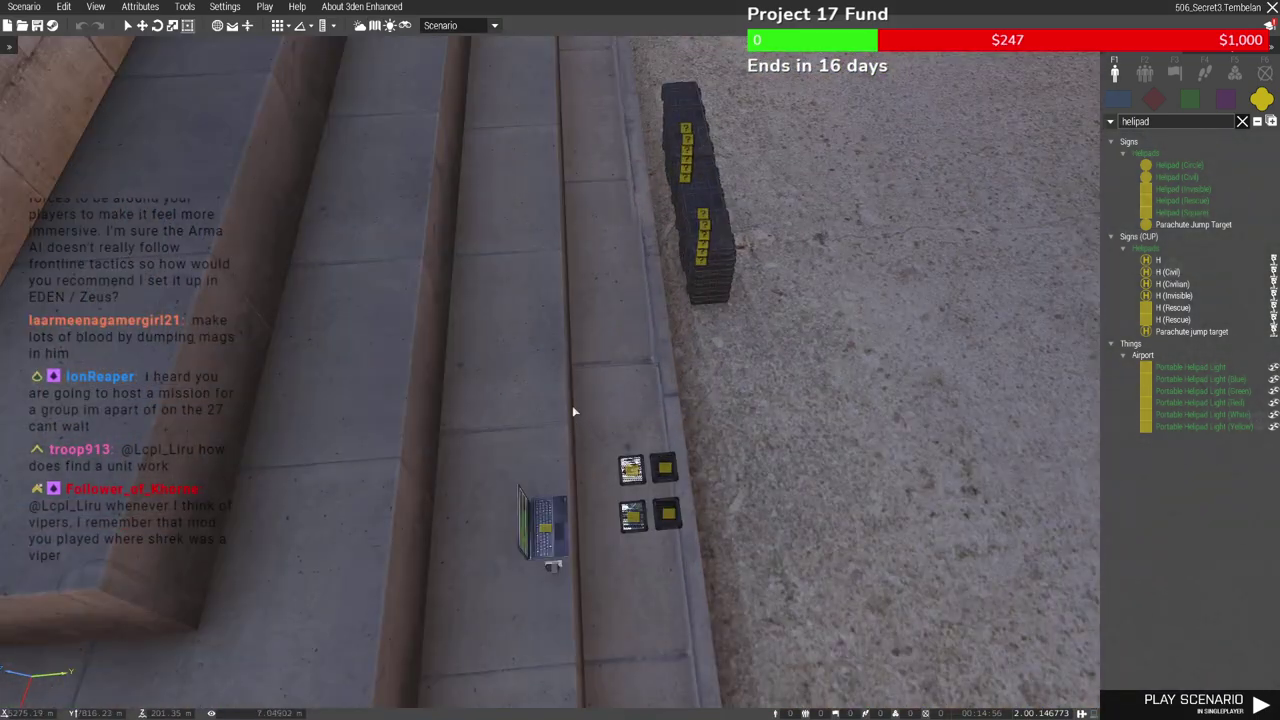
scroll(448, 331, down, 2)
scroll(596, 406, down, 3)
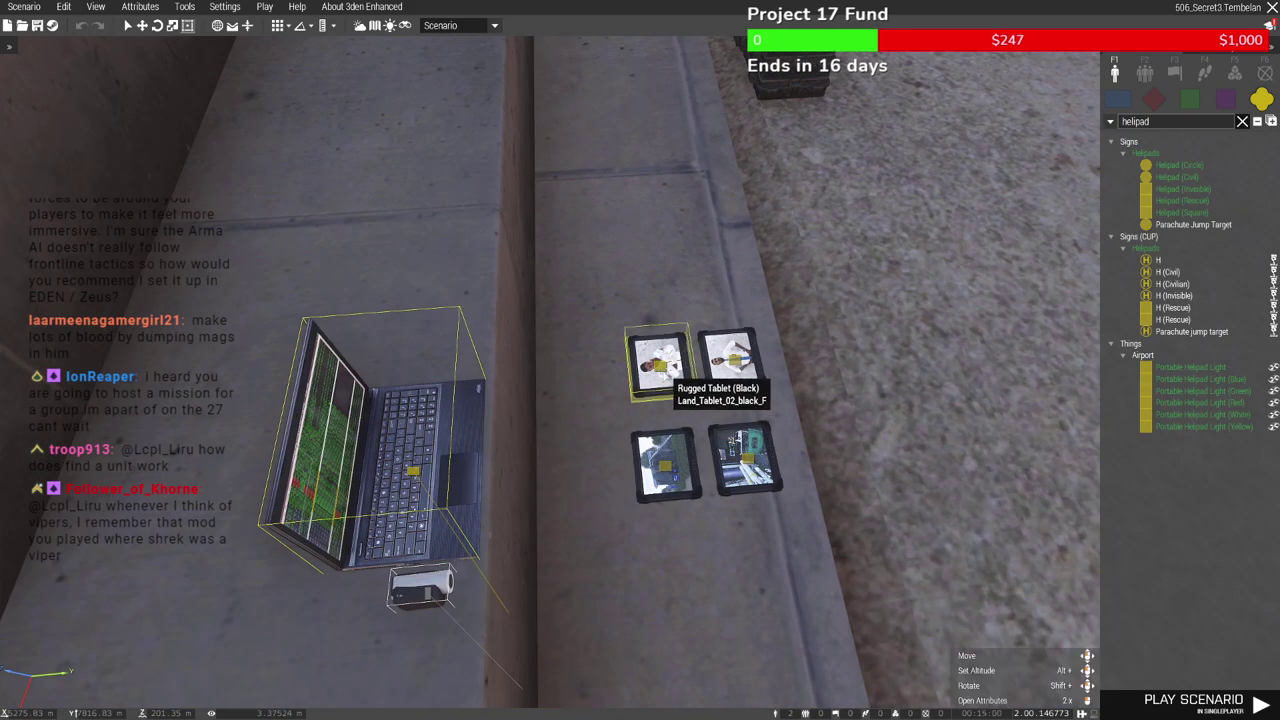
double_click(664, 375)
scroll(719, 566, down, 2)
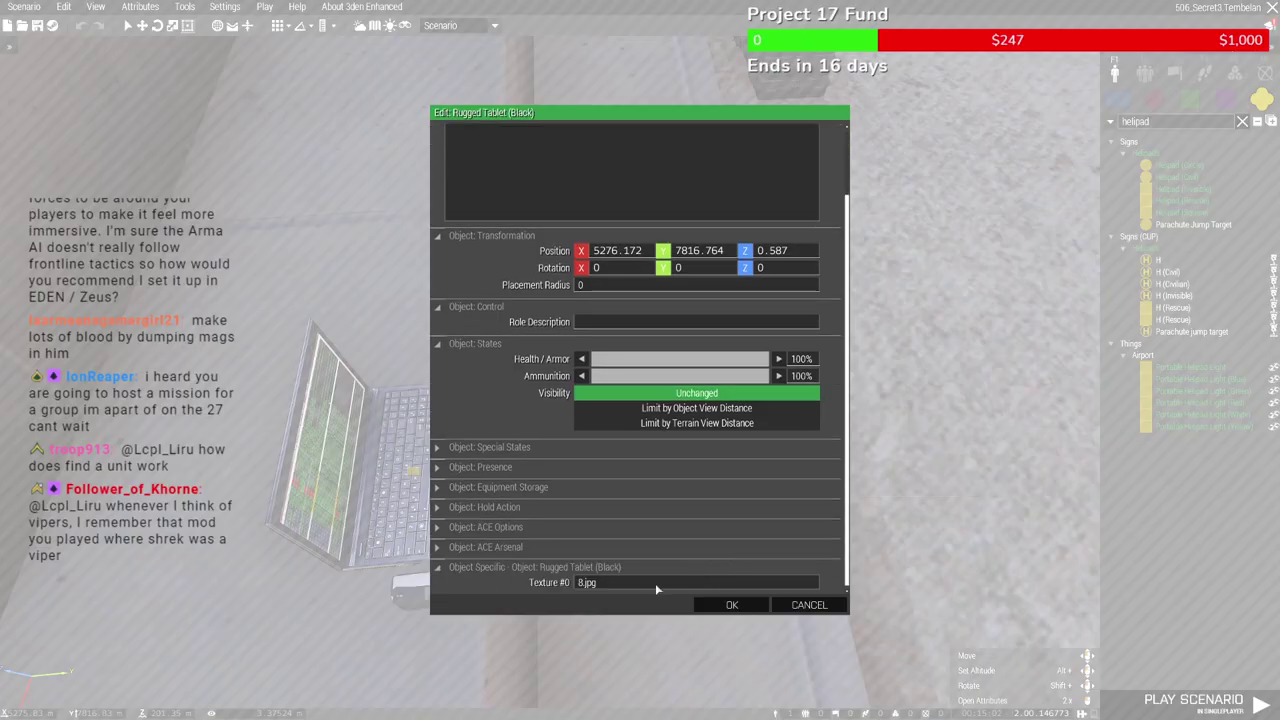
click(731, 605)
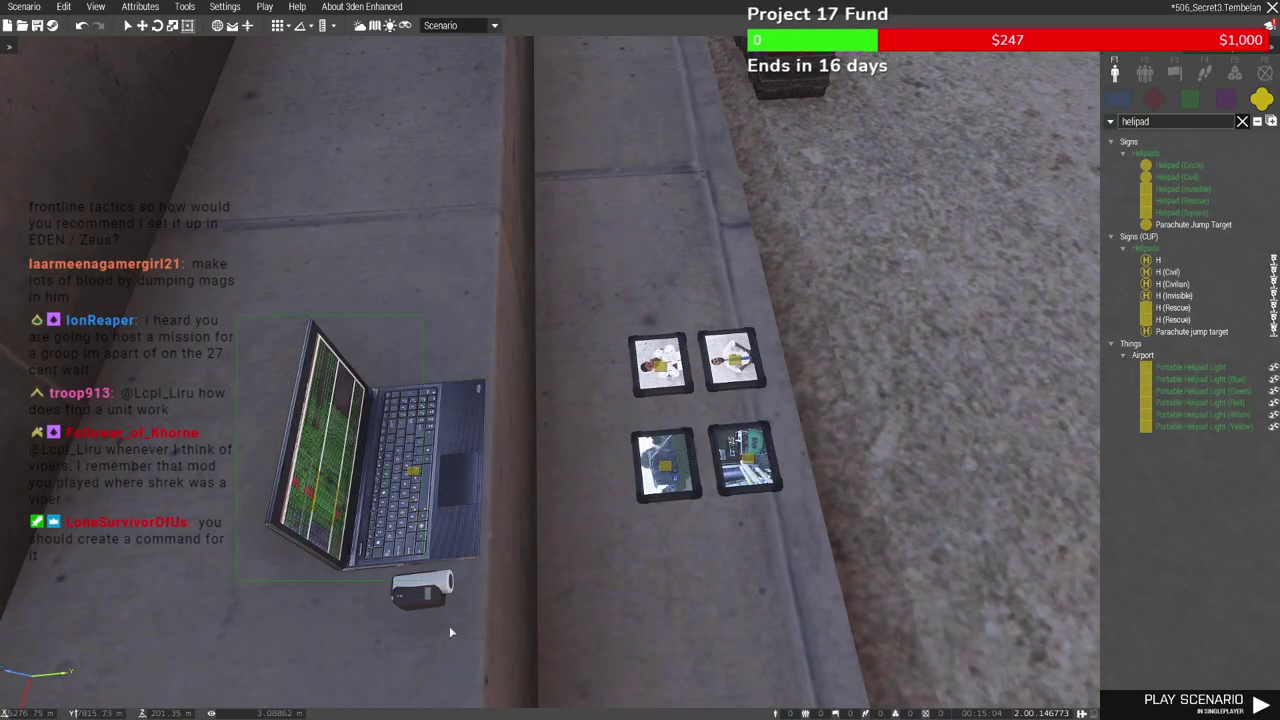
Select the laptop, handheld camera and four tablets on the monument steps
right_drag(530, 584, 475, 609)
drag(326, 260, 769, 683)
right_drag(769, 683, 672, 503)
Review the Tembelan map, the officer's container building on Yuri Island and the area between Kalah Desa and Project Archer
key(w)
key(w)
key(w)
key(w)
key(w)
key(m)
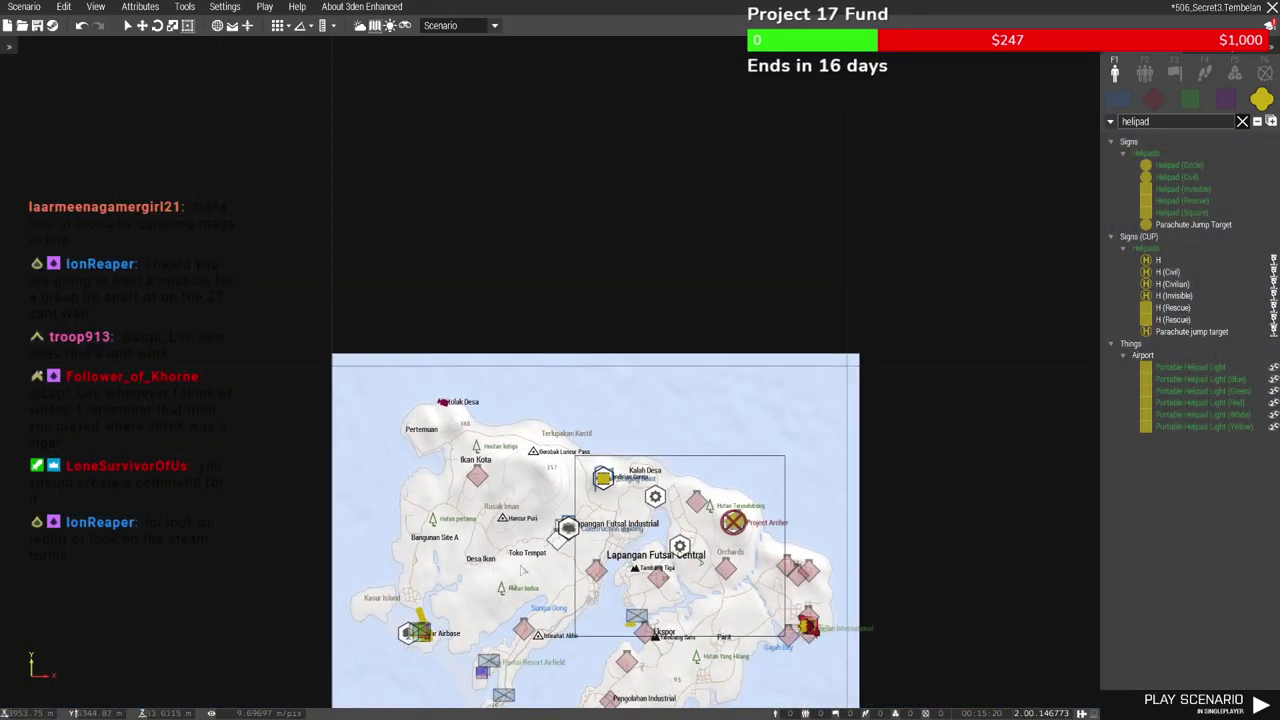
scroll(477, 655, up, 6)
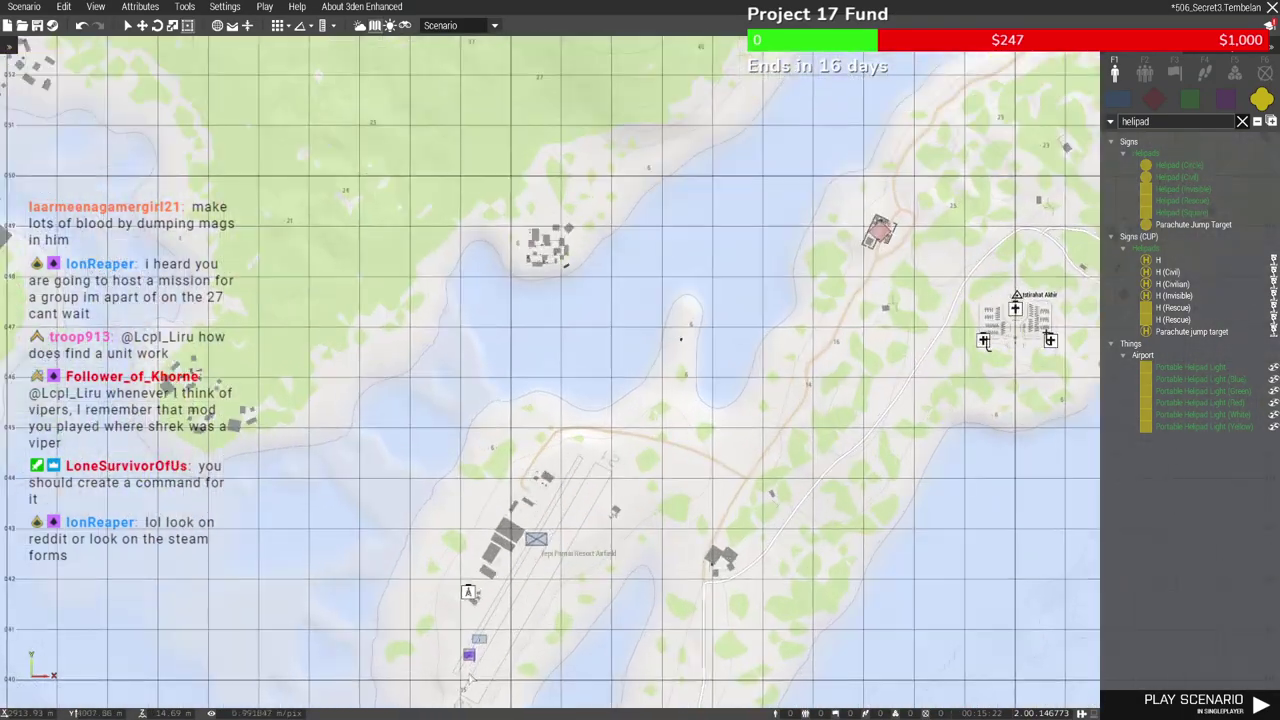
scroll(477, 655, down, 8)
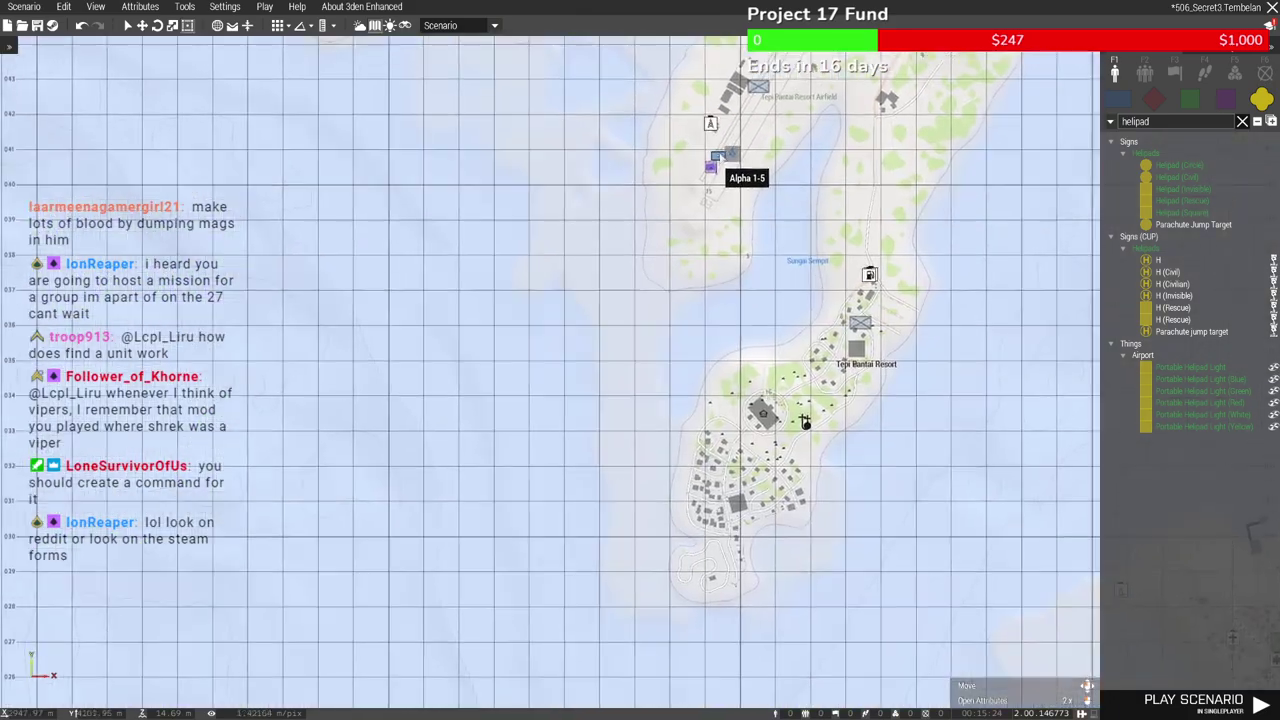
key(m)
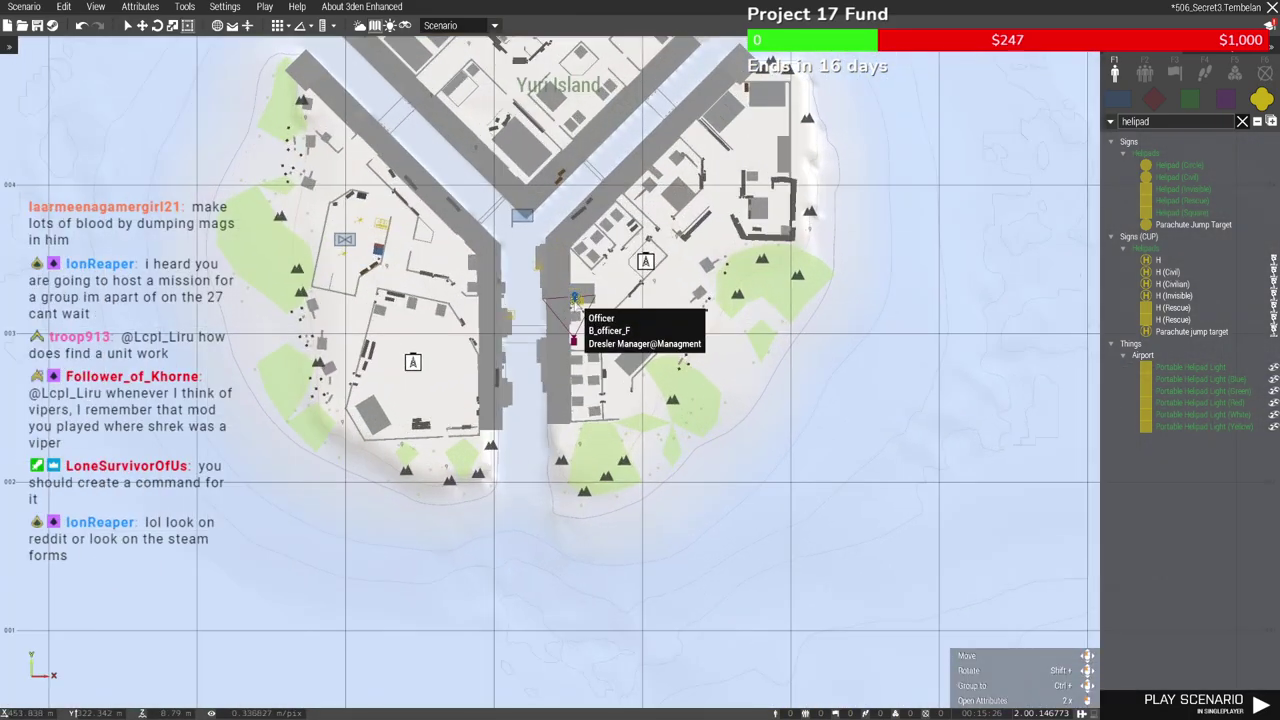
scroll(618, 370, up, 3)
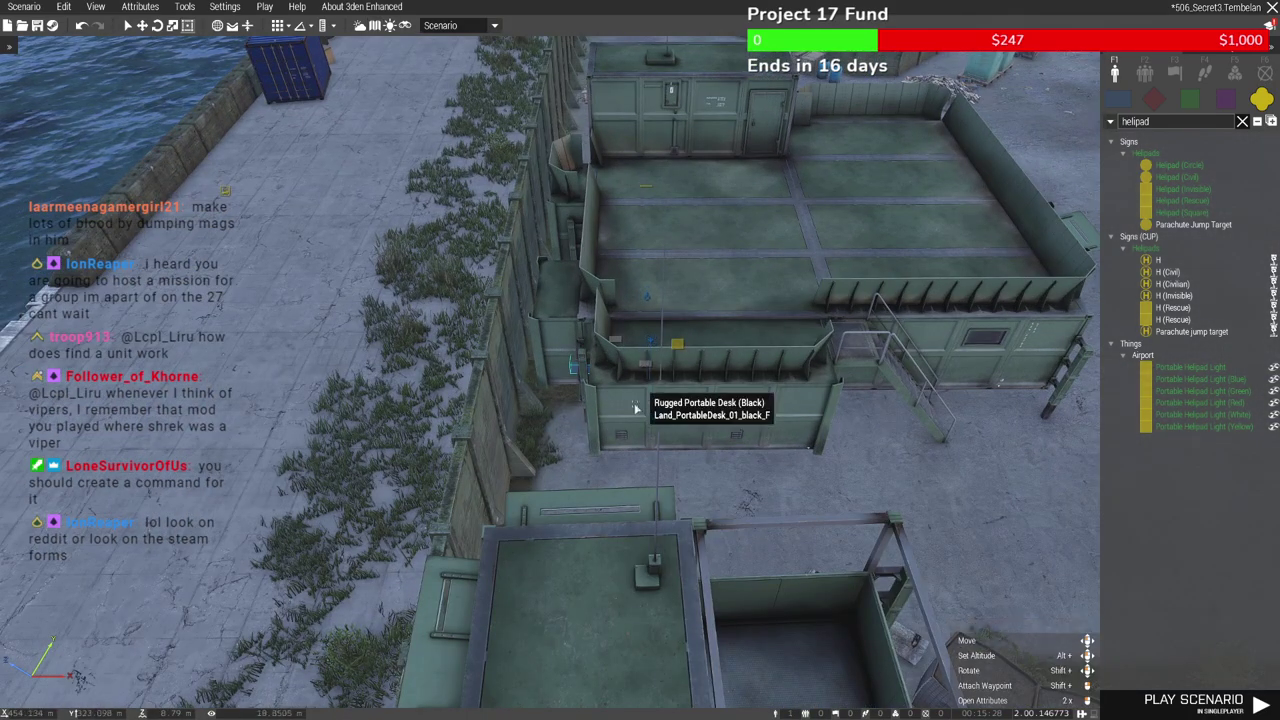
key(m)
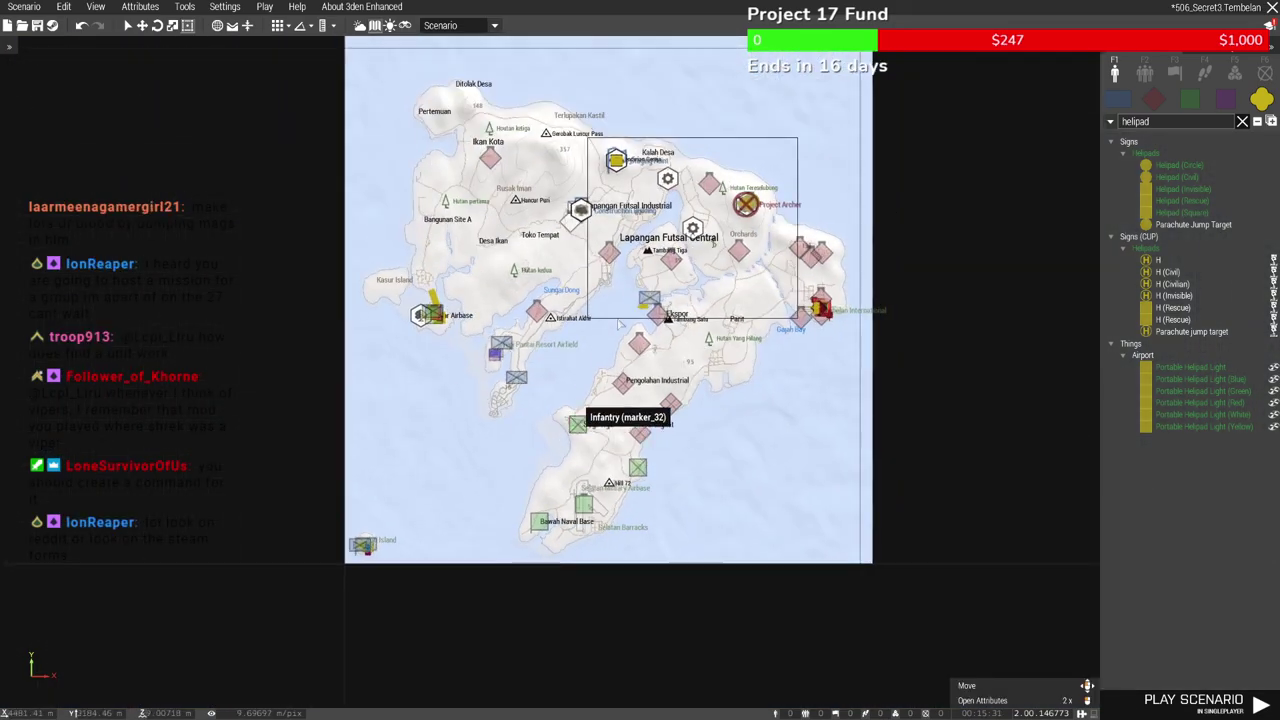
right_drag(671, 262, 635, 390)
scroll(641, 331, up, 5)
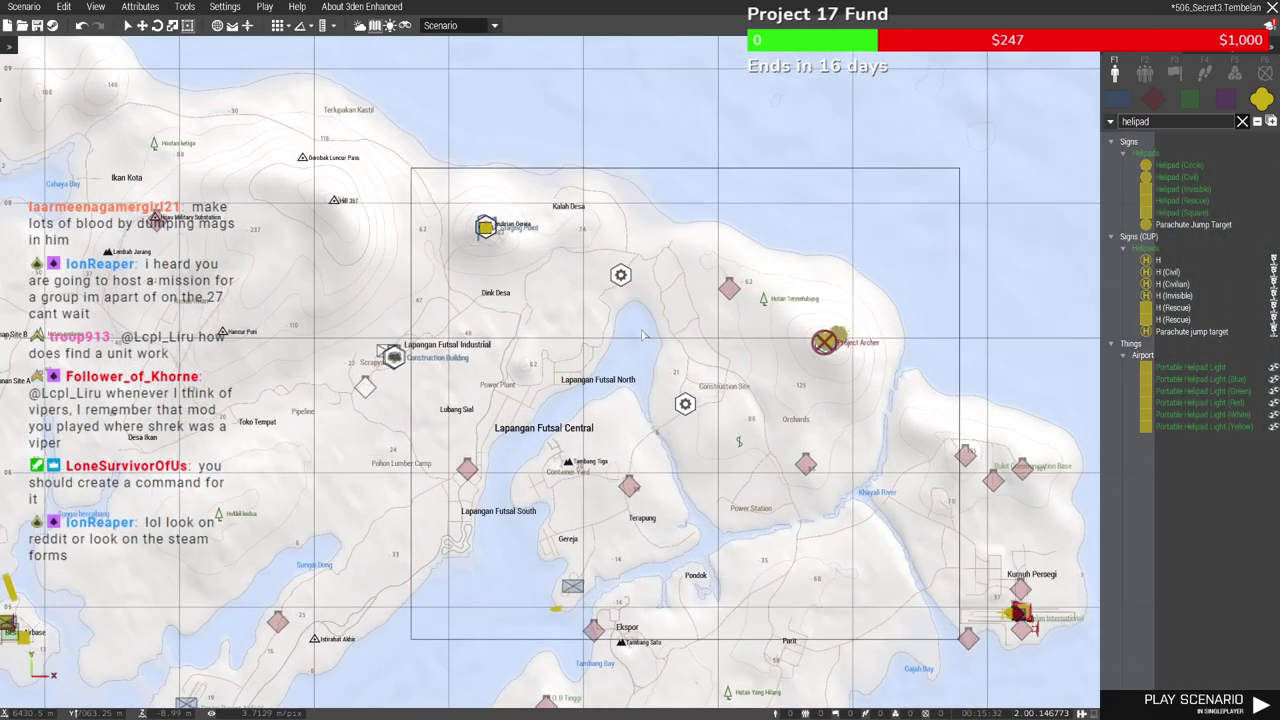
scroll(645, 335, up, 3)
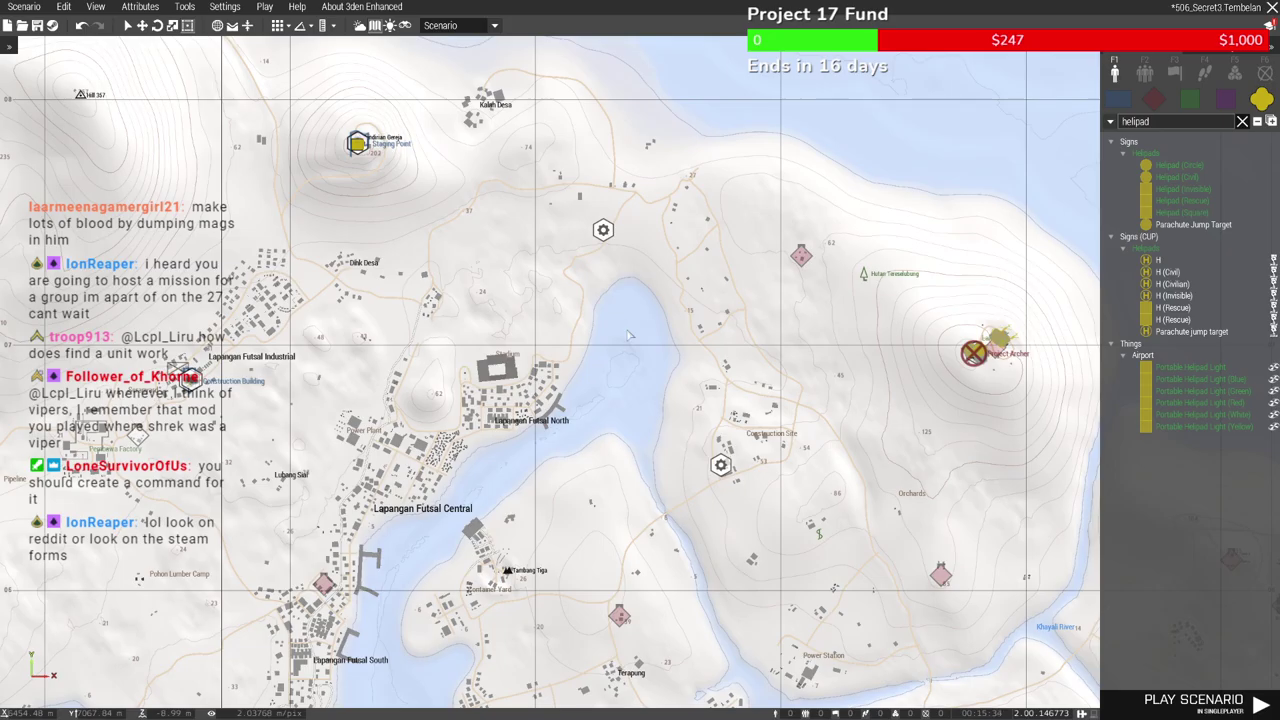
Recheck the laptop and tablets on the monument steps, and the officer's building on Yuri Island
key(m)
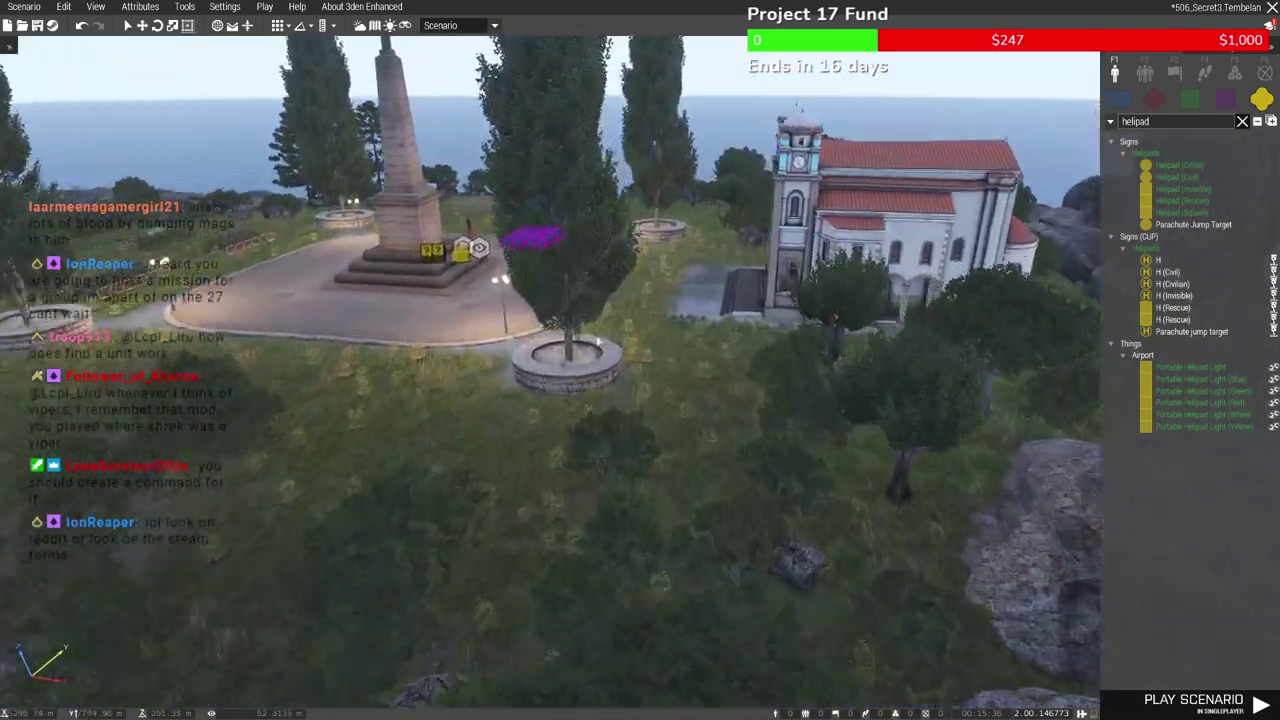
key(w)
right_drag(597, 342, 583, 482)
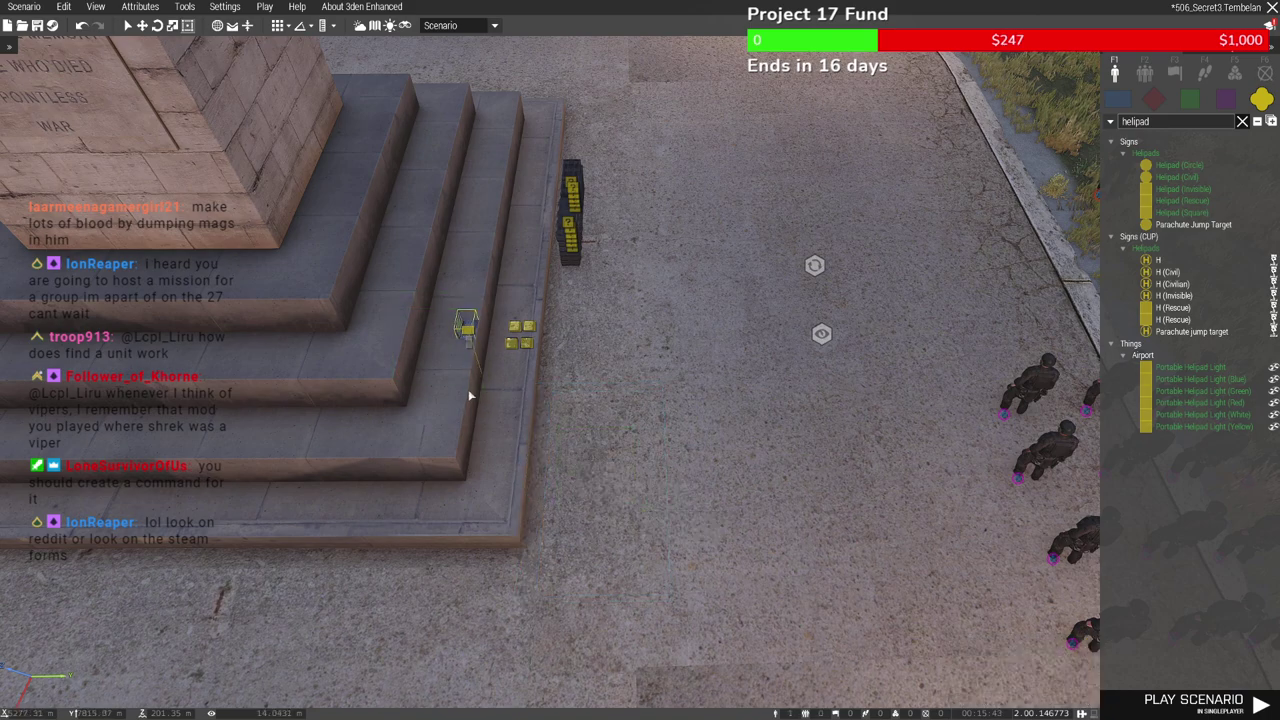
key(m)
key(m)
key(m)
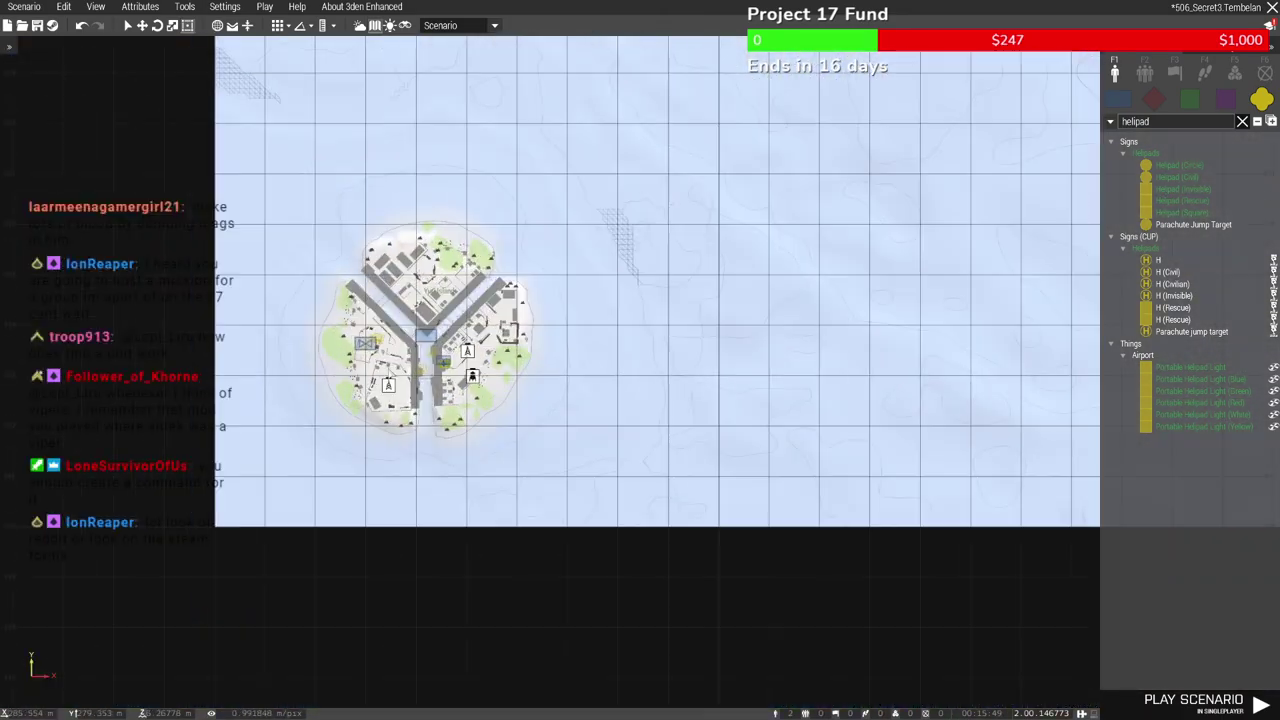
scroll(446, 362, up, 10)
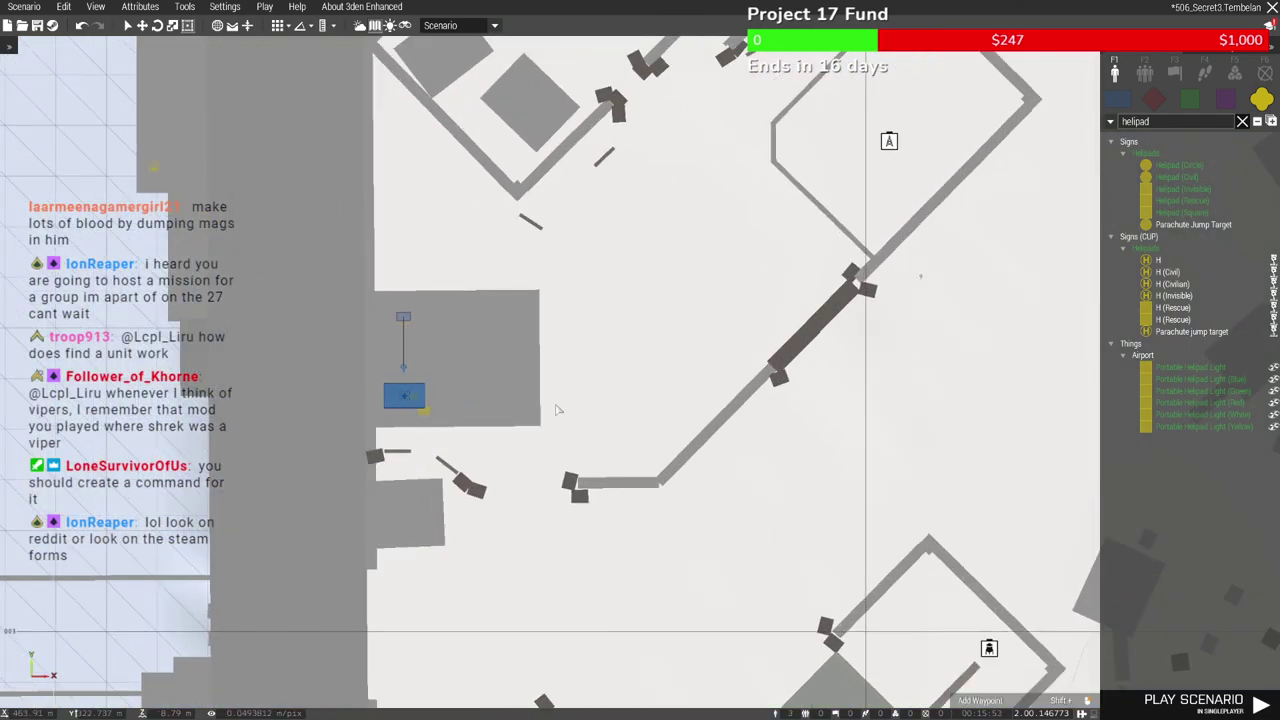
key(m)
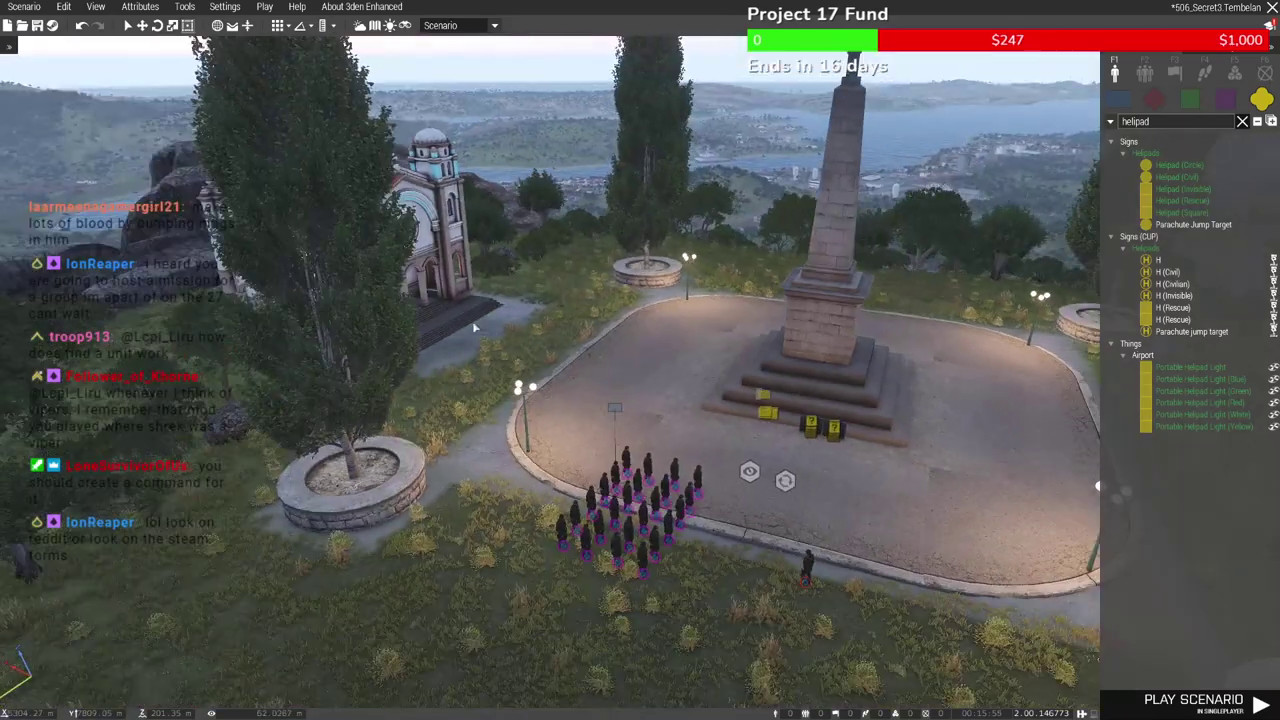
key(m)
key(m)
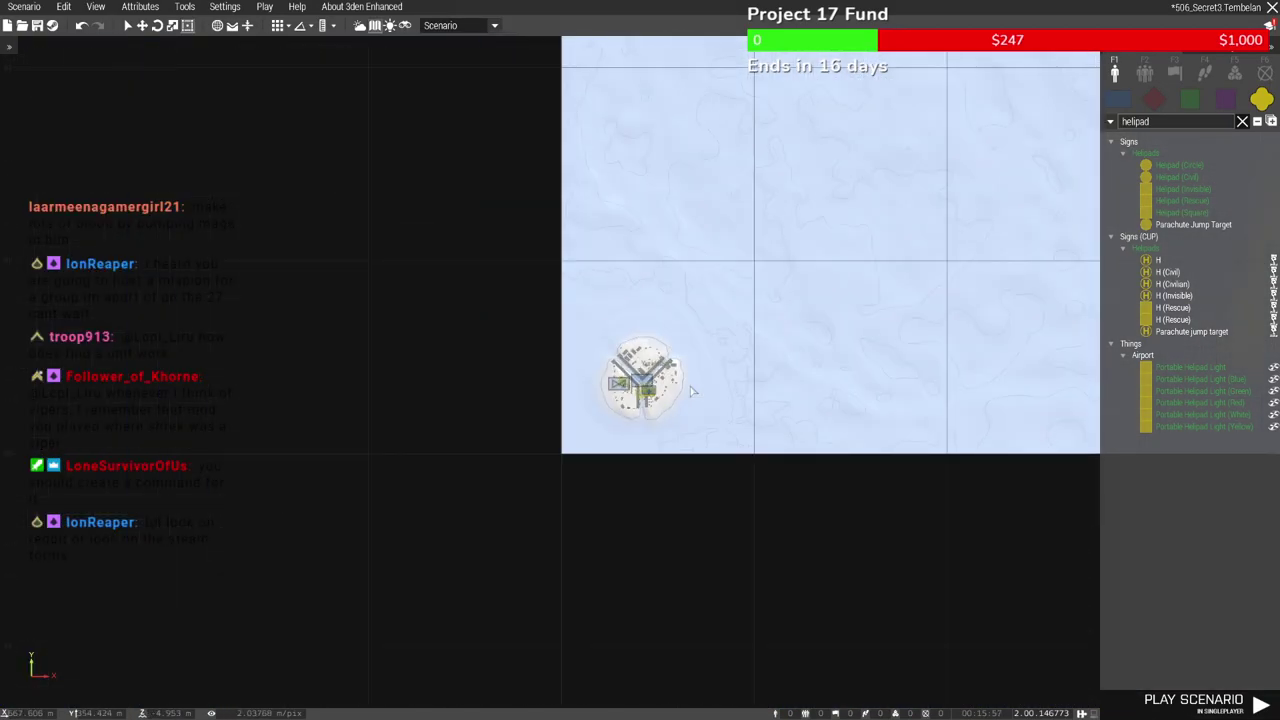
Save the 506_Secret3 scenario and open the 506_Secret6 mission on Tembelan Island
click(24, 7)
click(39, 60)
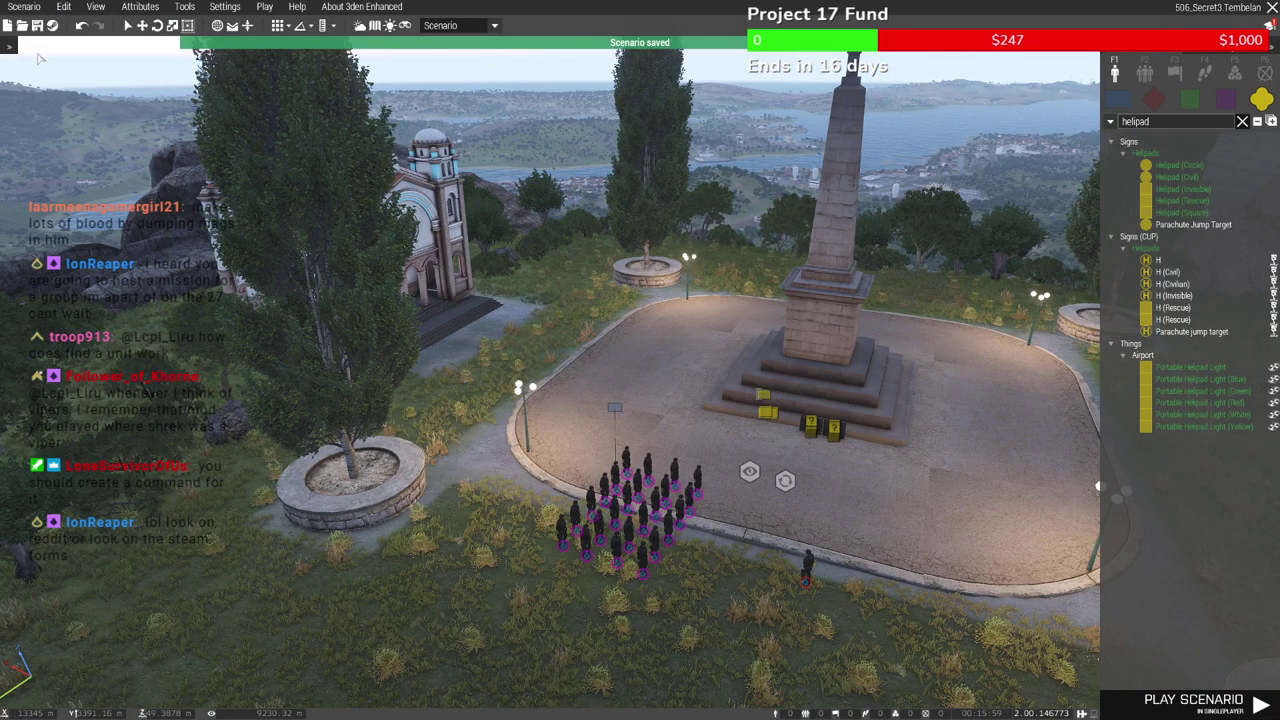
click(8, 8)
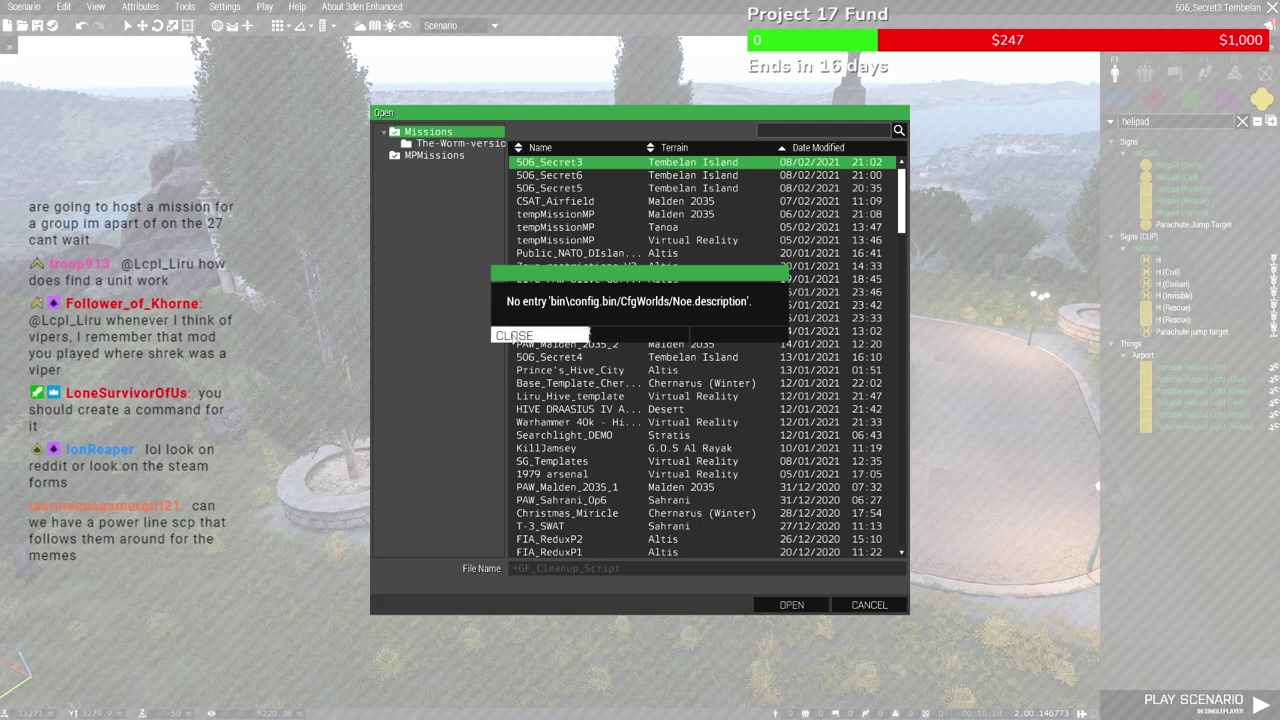
click(515, 338)
click(810, 145)
click(810, 145)
click(620, 253)
click(590, 177)
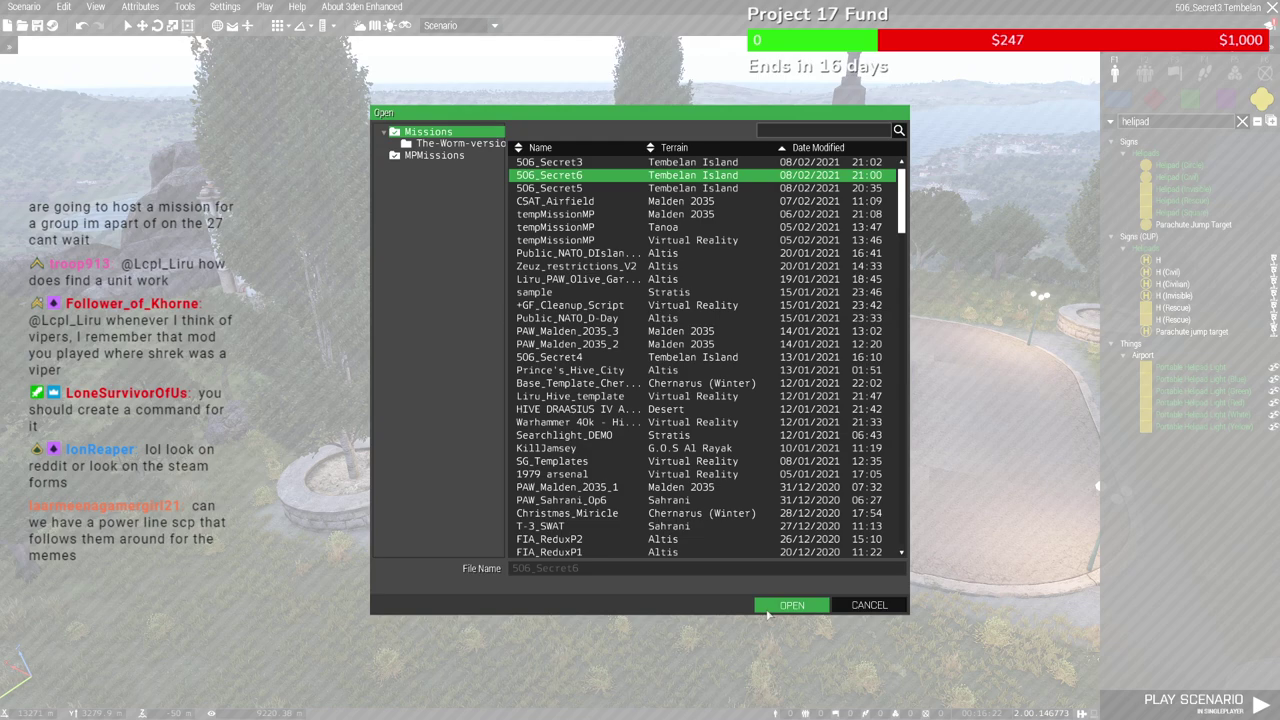
click(768, 606)
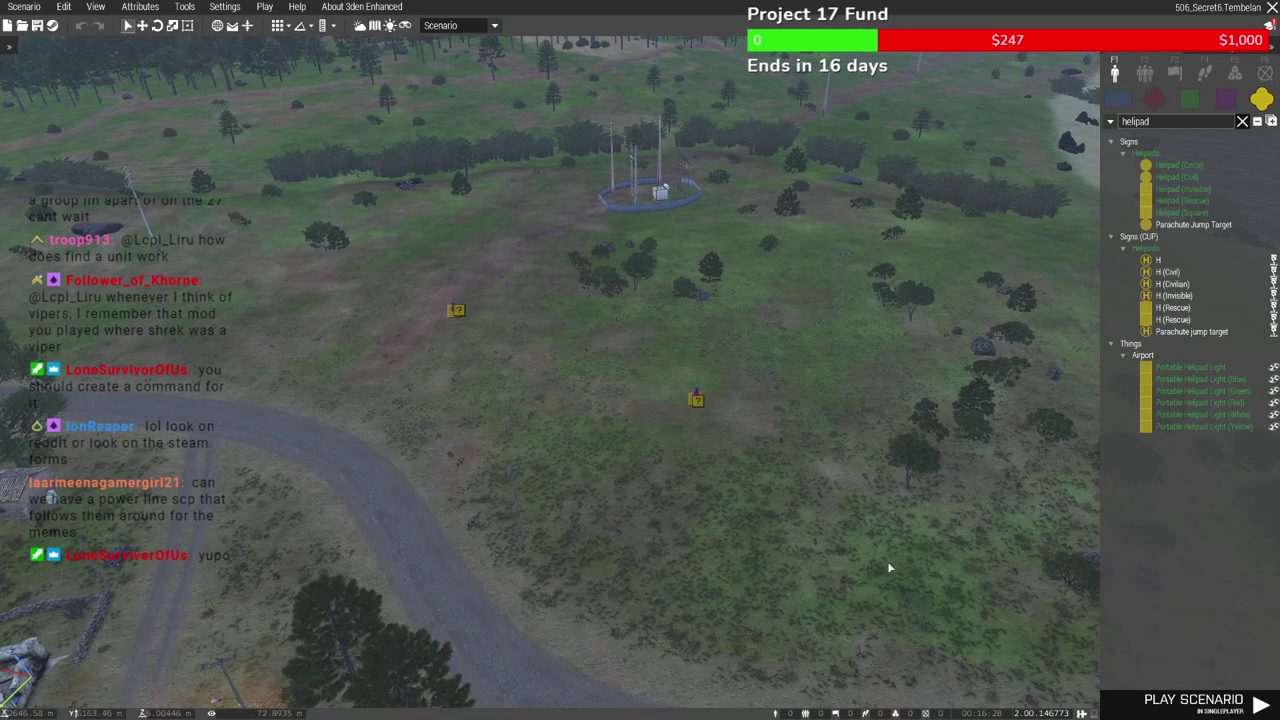
Locate the scientist standing on the blood pool inside the house at Ditolak Desa
right_drag(674, 495, 578, 452)
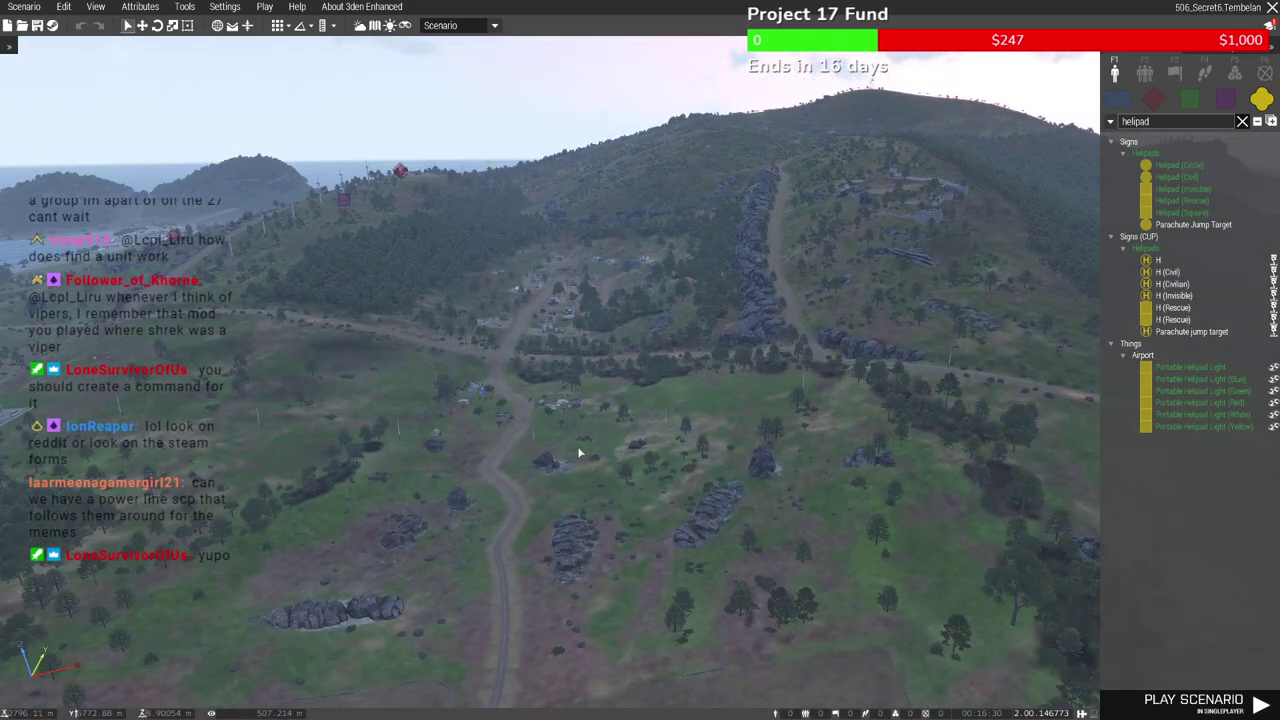
key(m)
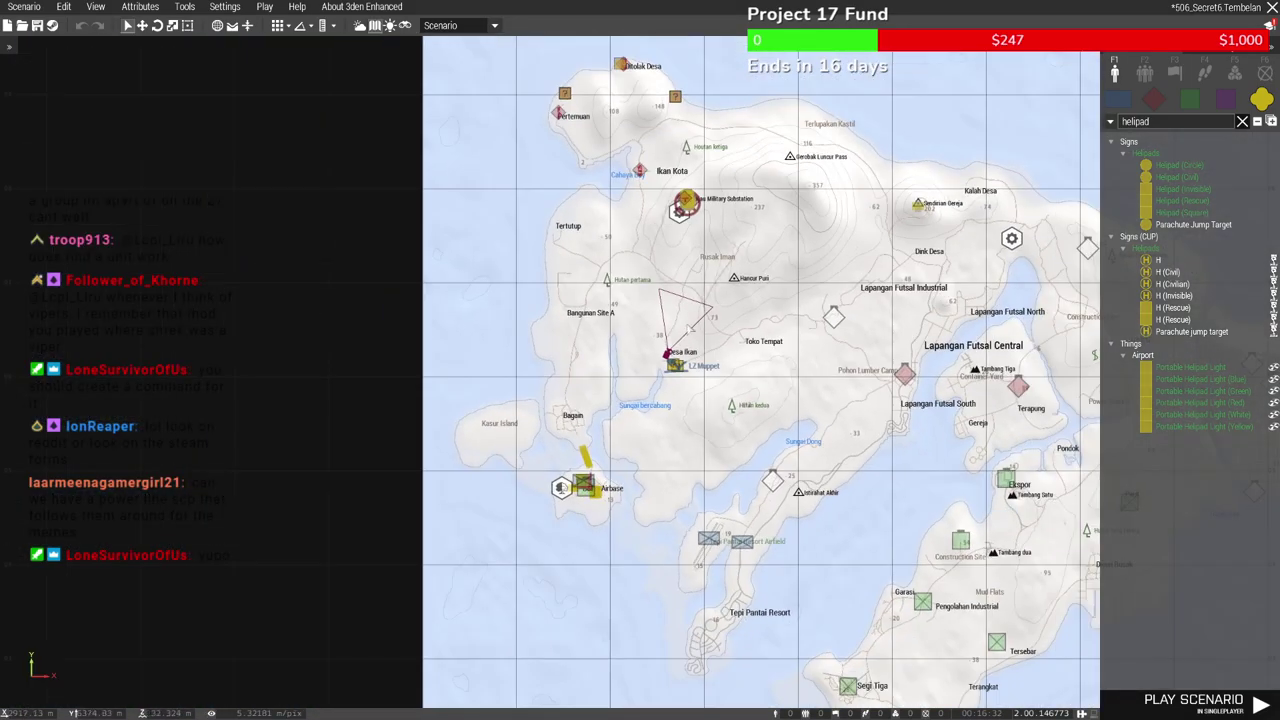
scroll(660, 208, up, 5)
scroll(660, 208, up, 3)
middle_click(686, 272)
key(m)
key(w)
scroll(640, 368, up, 4)
scroll(638, 369, up, 8)
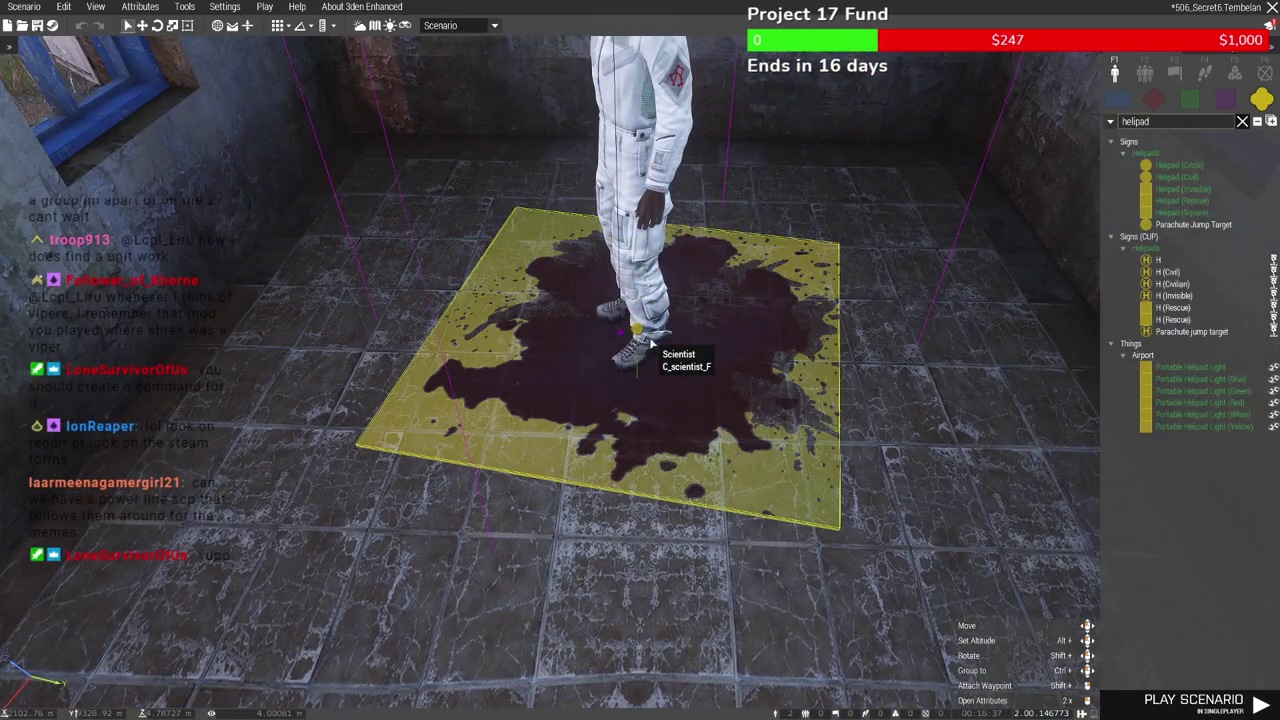
Place a Camping Table in the scientist's room and turn and shift it into position by the wall
drag(651, 343, 653, 435)
click(1014, 257)
text(q)
text(table)
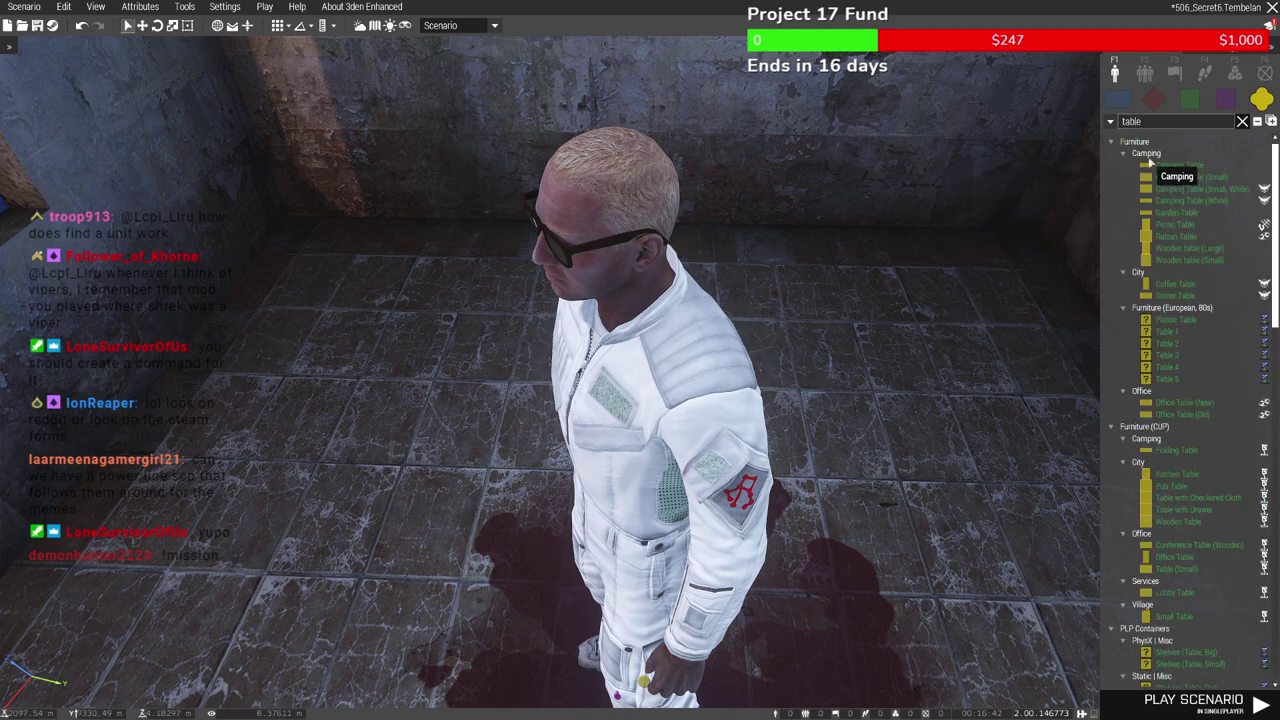
click(1176, 165)
click(696, 305)
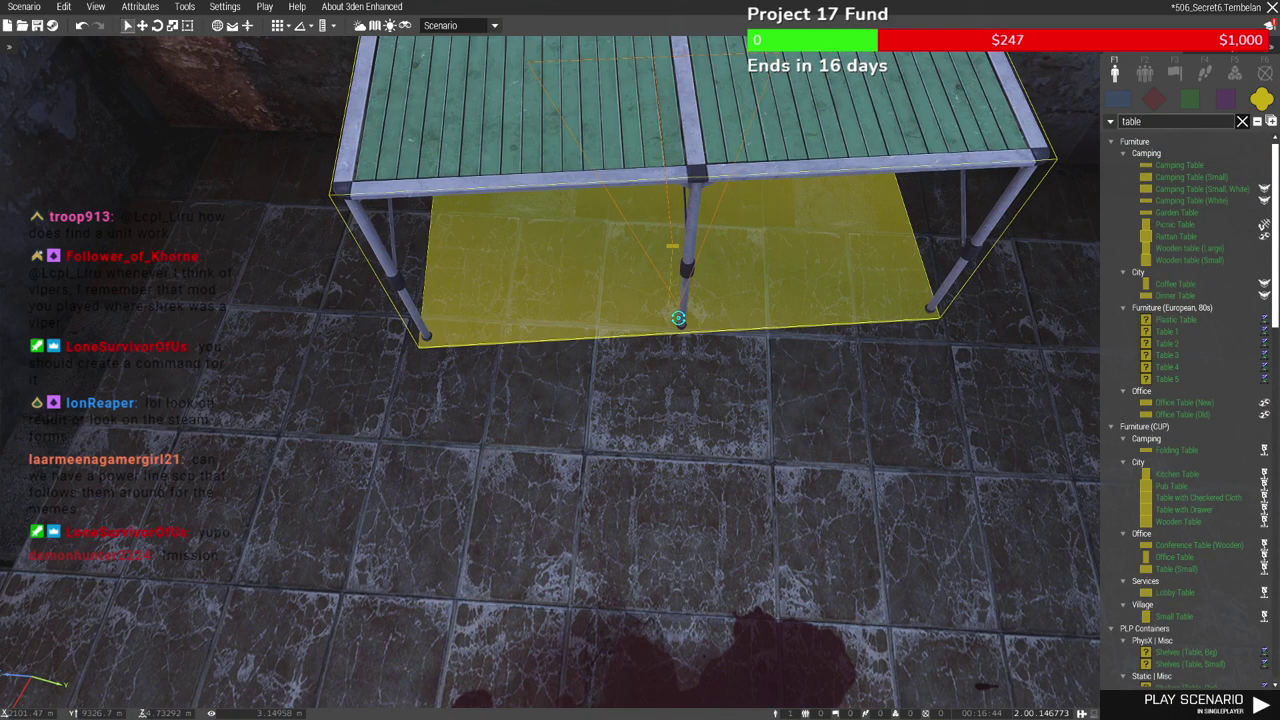
shift+drag(678, 324, 665, 357)
drag(672, 250, 679, 345)
Move the laptop and handheld camera from the monument steps to the scientist's red-roofed house at Ditolak Desa
key(m)
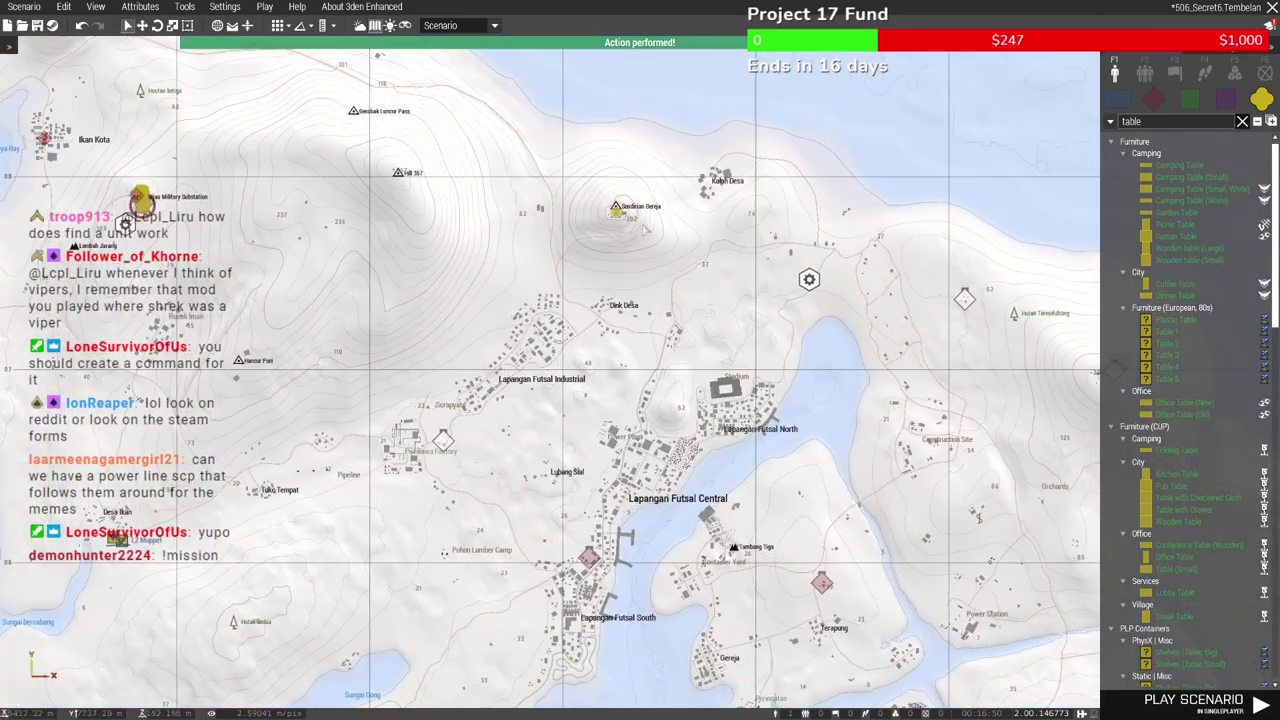
key(m)
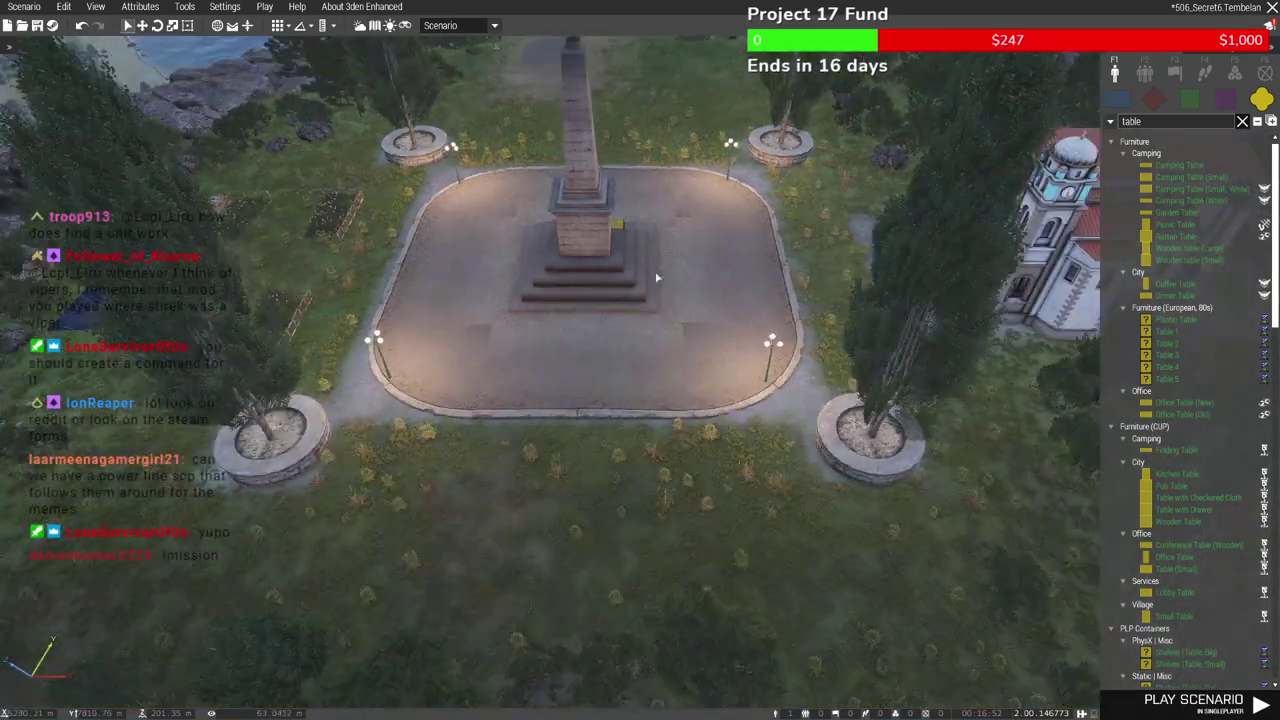
right_drag(655, 275, 410, 593)
key(s)
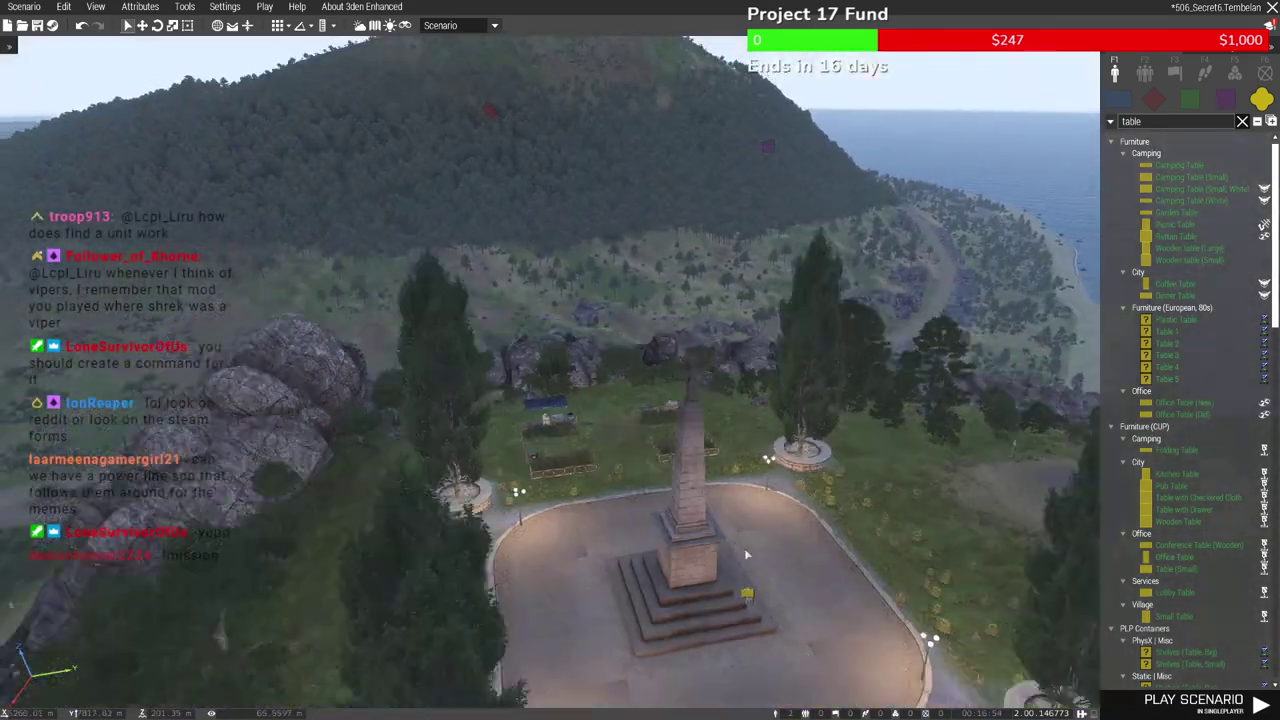
key(w)
drag(748, 588, 740, 487)
key(d)
key(w)
key(w)
key(d)
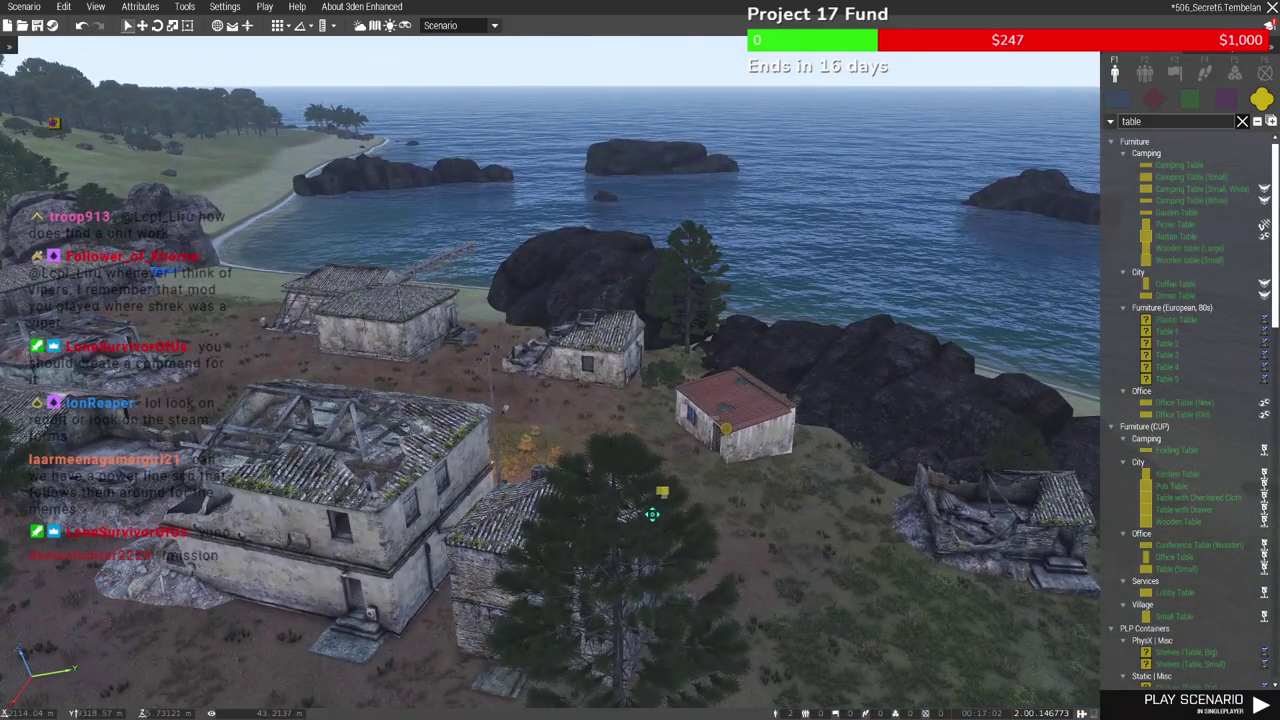
key(w)
key(d)
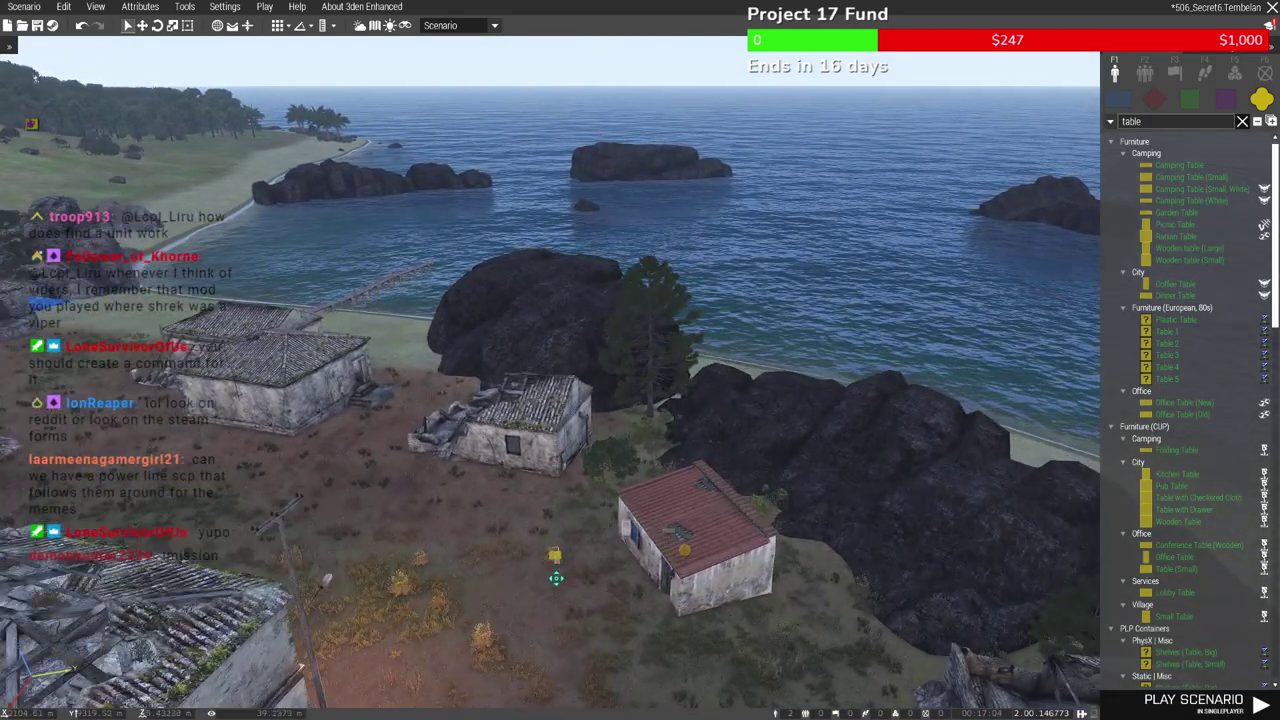
Set the laptop and handheld camera on top of the camping table in the scientist's room
scroll(556, 578, up, 10)
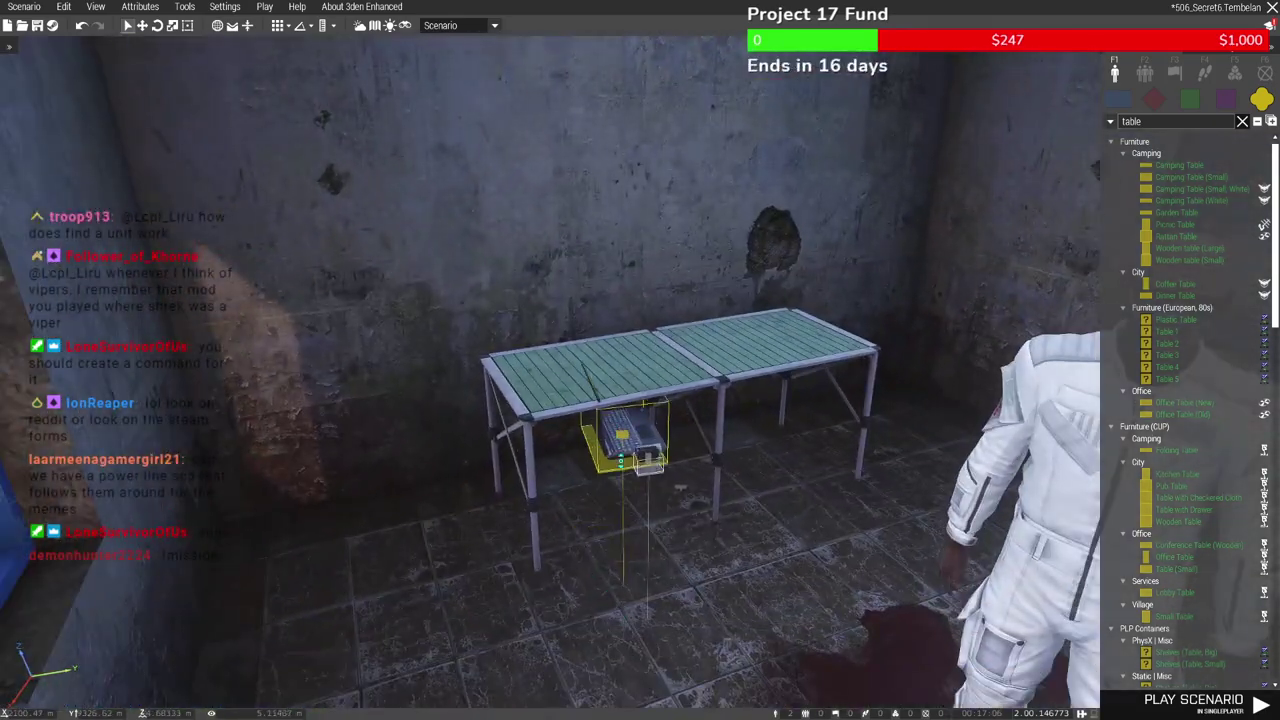
key(w)
drag(621, 461, 714, 482)
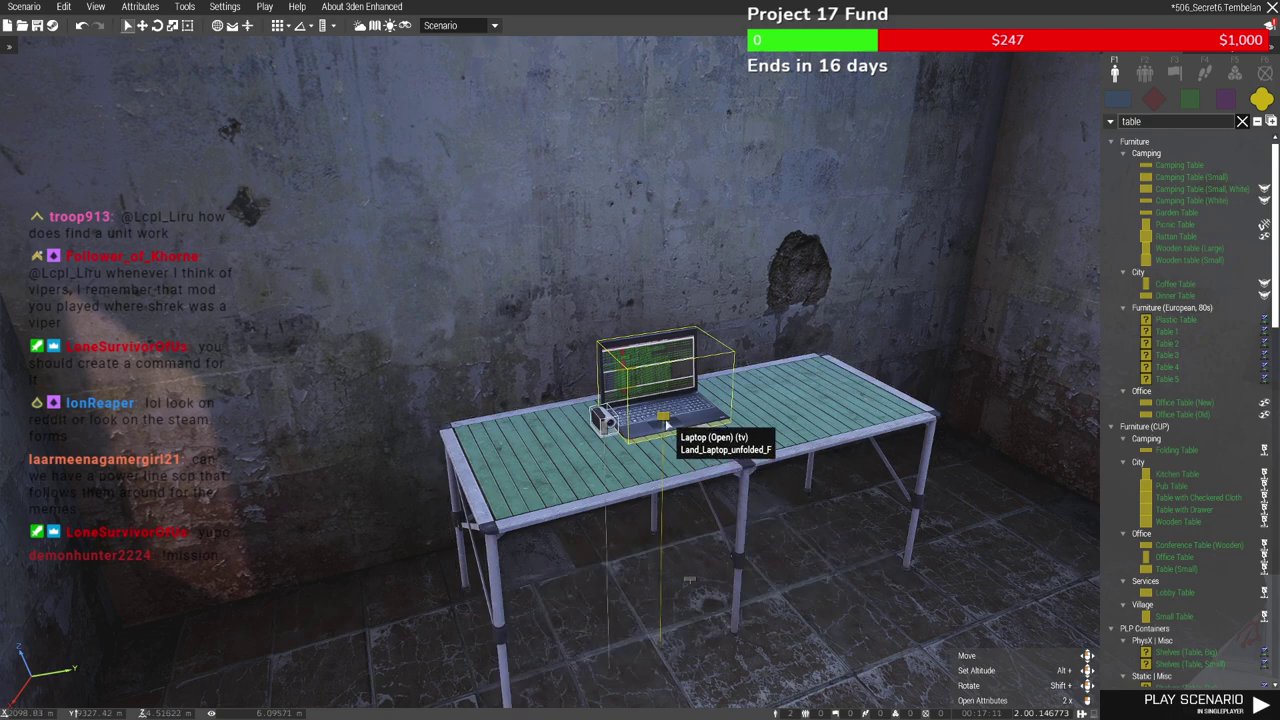
Reposition the handheld camera over the laptop's keyboard, next to its touchpad
scroll(632, 455, up, 3)
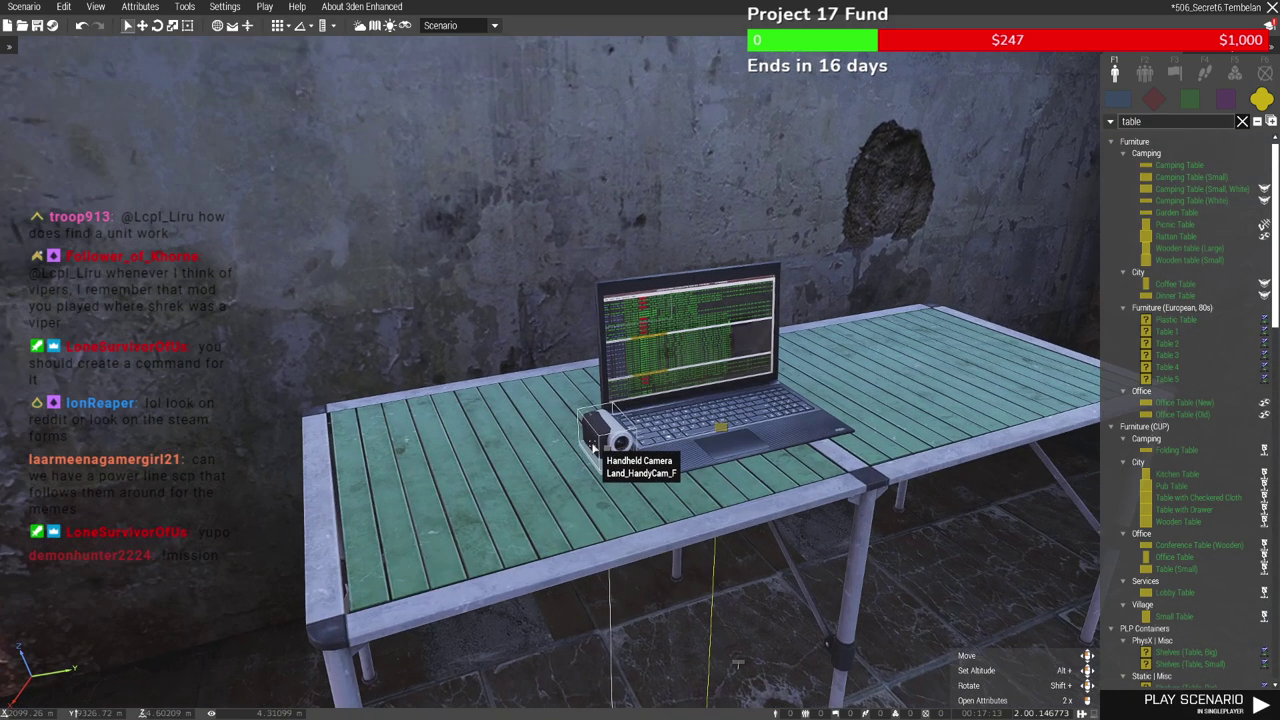
drag(593, 448, 773, 421)
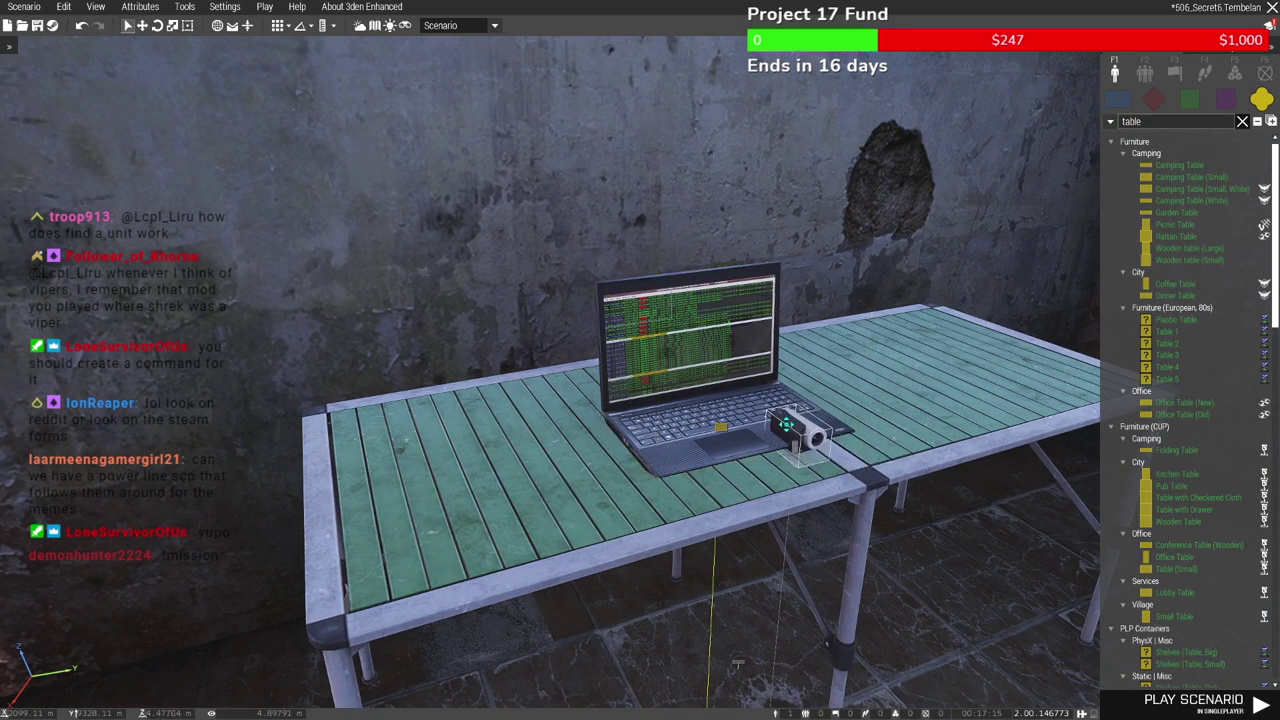
click(235, 31)
scroll(812, 411, up, 1)
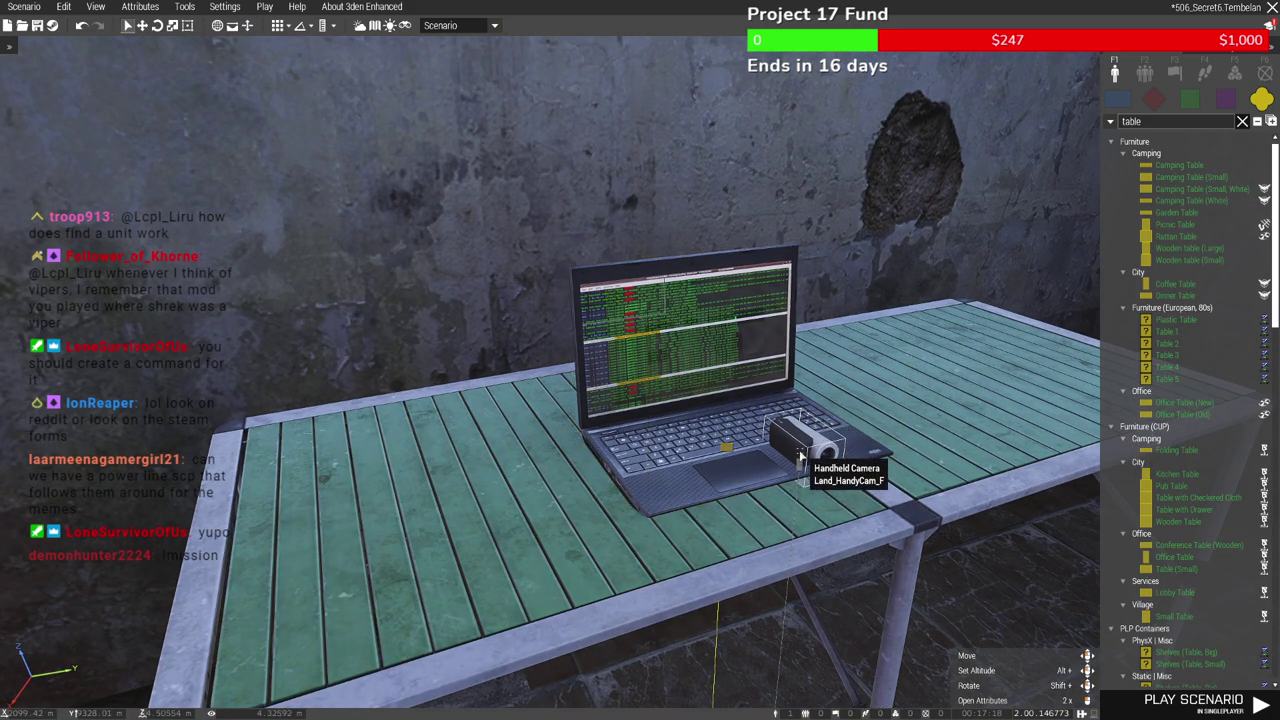
drag(800, 457, 793, 435)
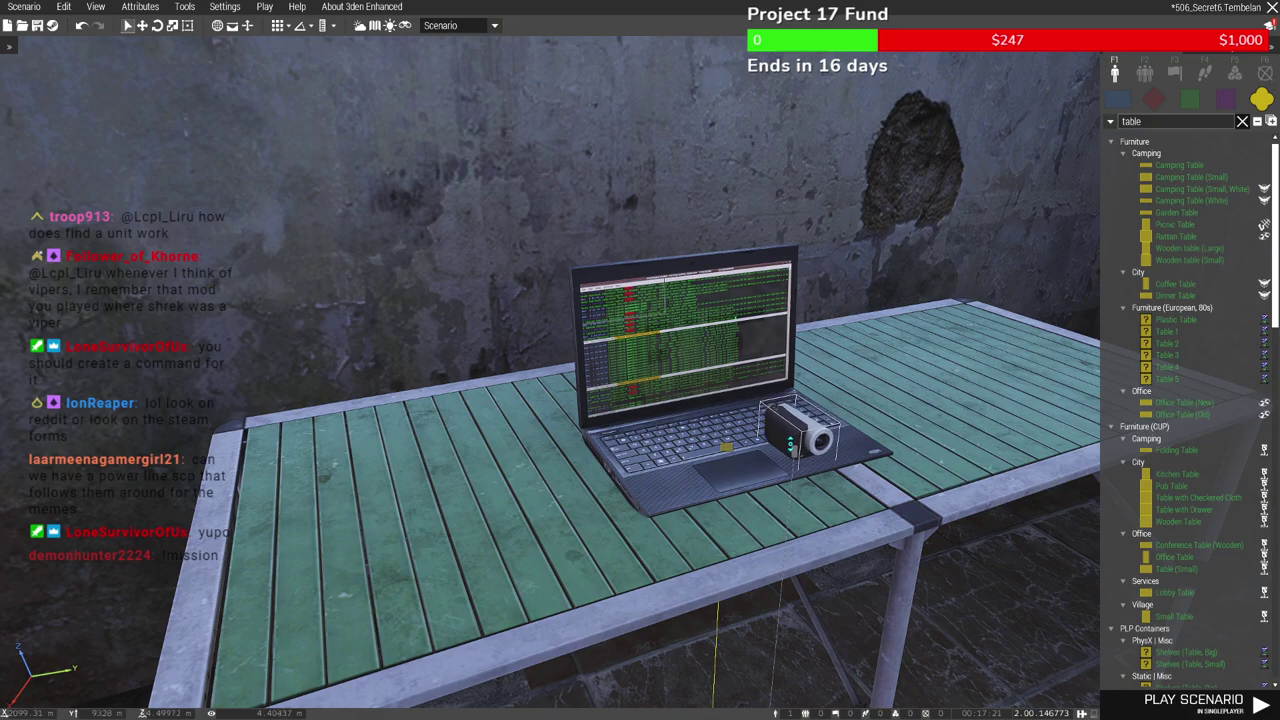
drag(795, 452, 794, 453)
Leave the scientist's house and clear the table filter from the asset search
right_drag(794, 453, 629, 461)
right_drag(553, 437, 206, 407)
key(w)
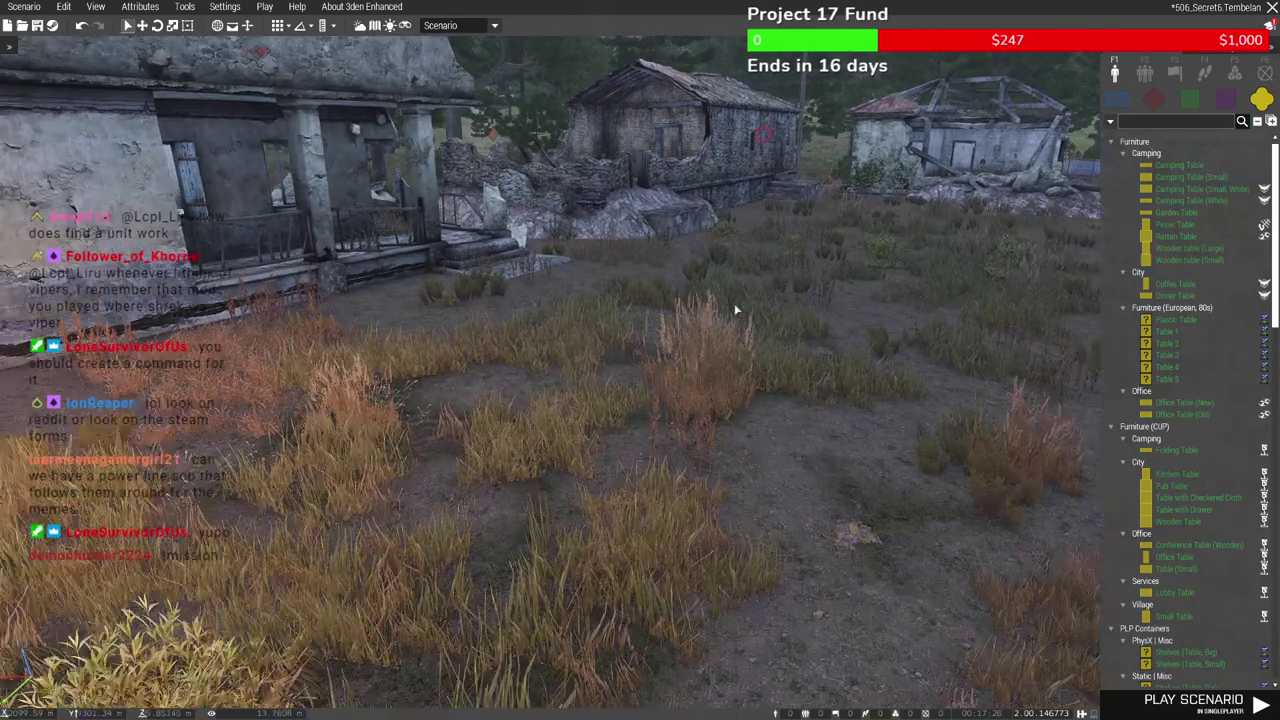
click(1242, 122)
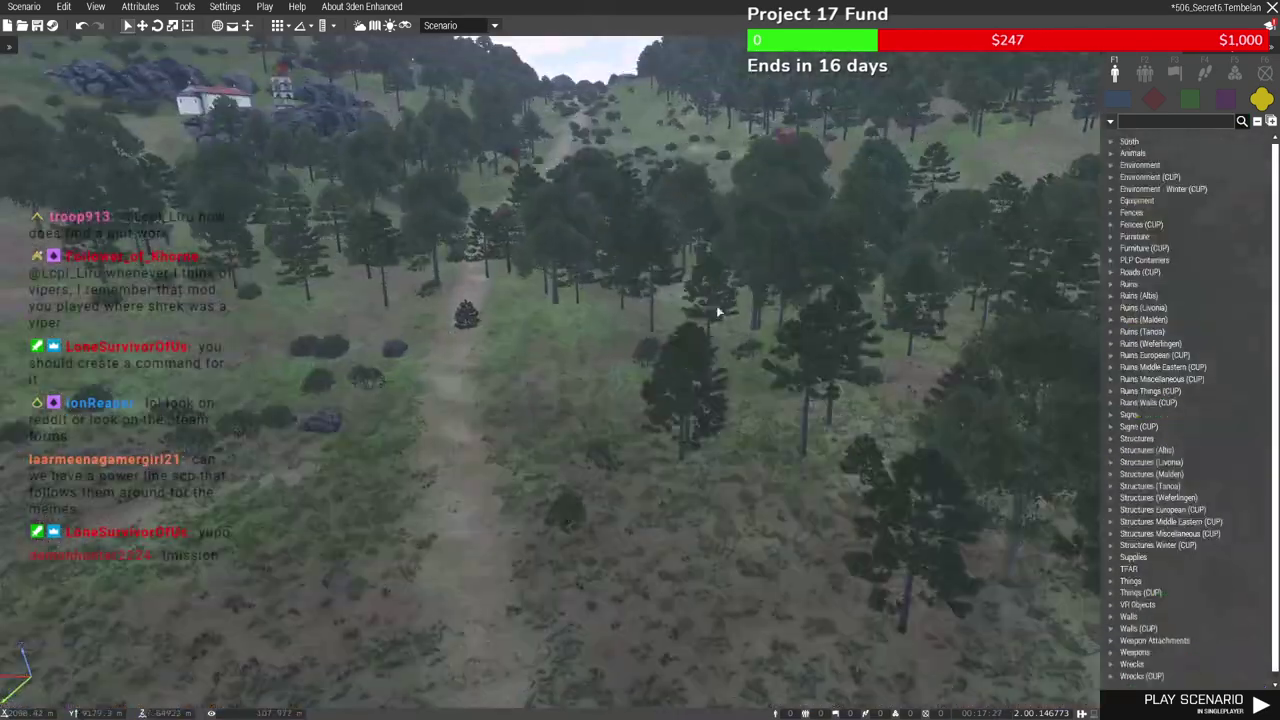
Go to the base on Yuri Island and check the AR-2 Darter's variable name in its attributes
key(m)
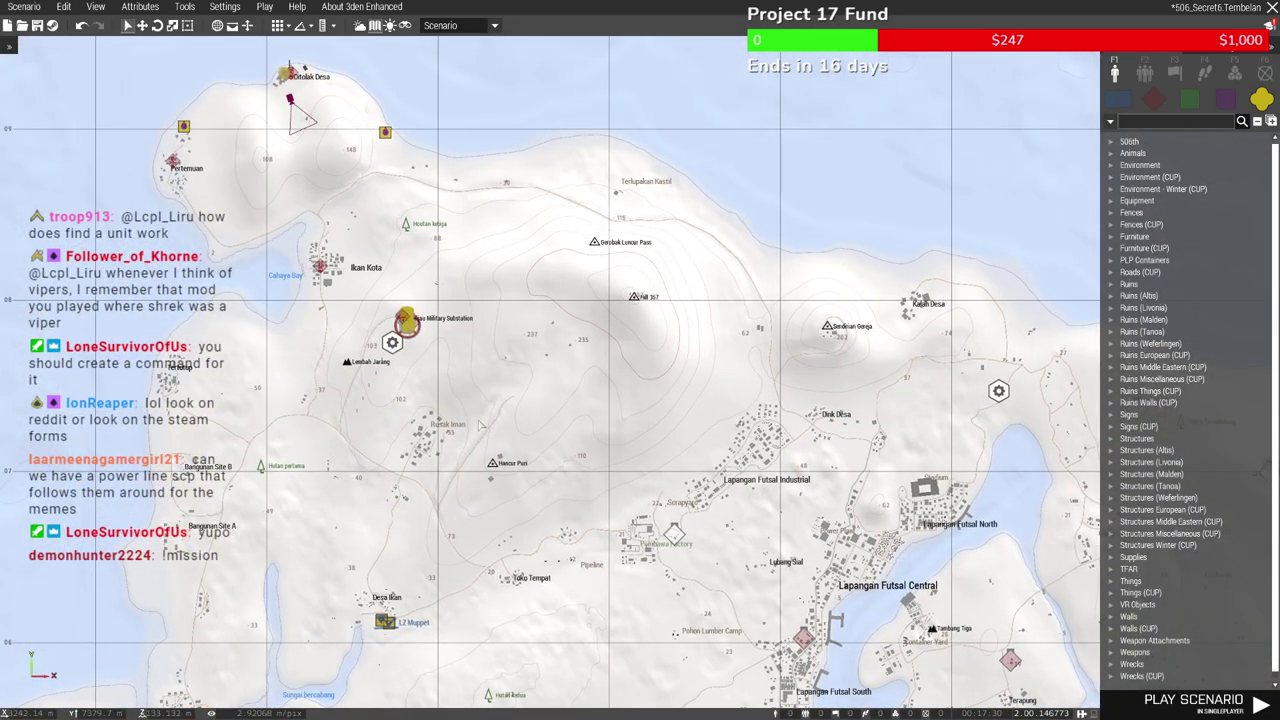
scroll(481, 426, down, 1)
right_drag(481, 426, 645, 509)
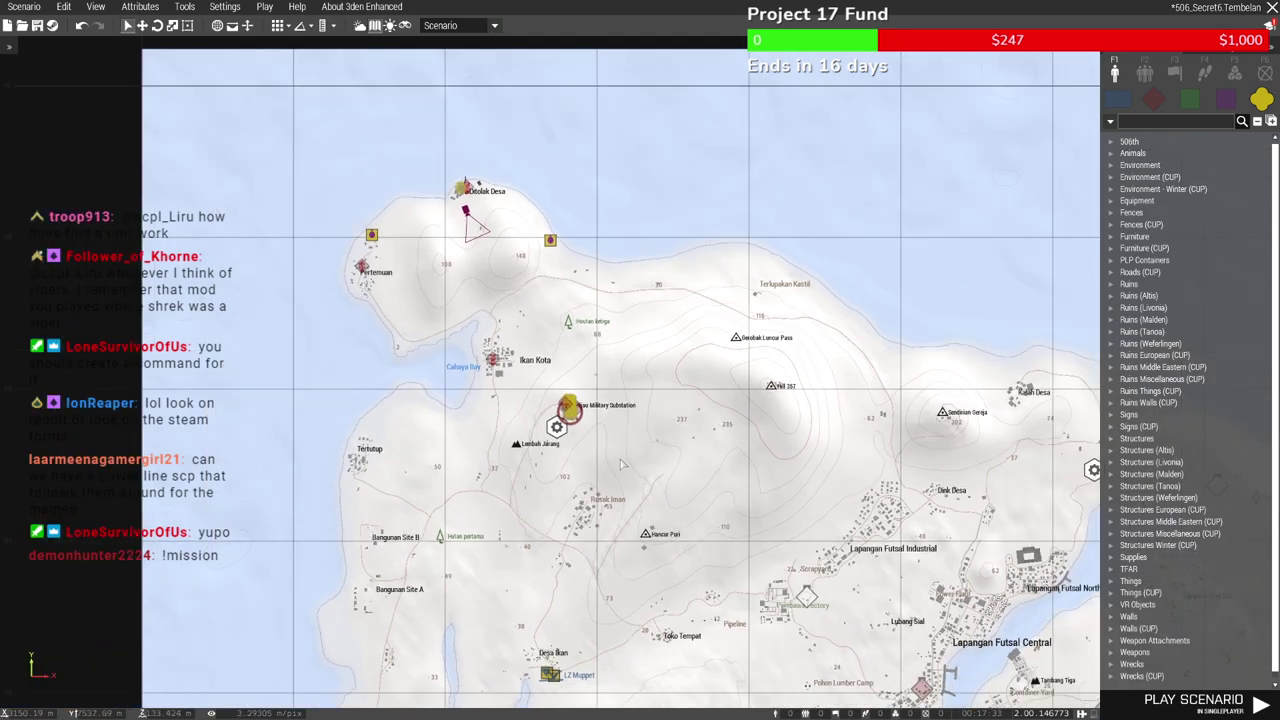
scroll(618, 456, down, 4)
scroll(440, 575, up, 8)
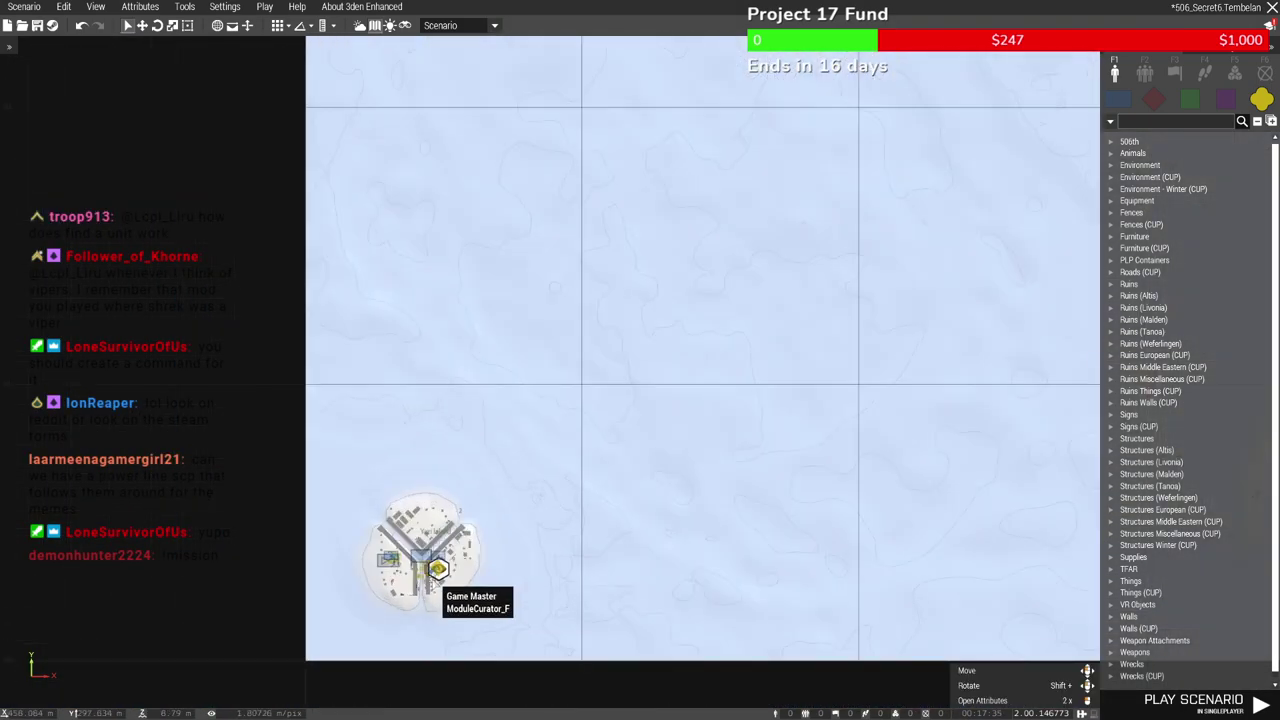
scroll(440, 577, up, 5)
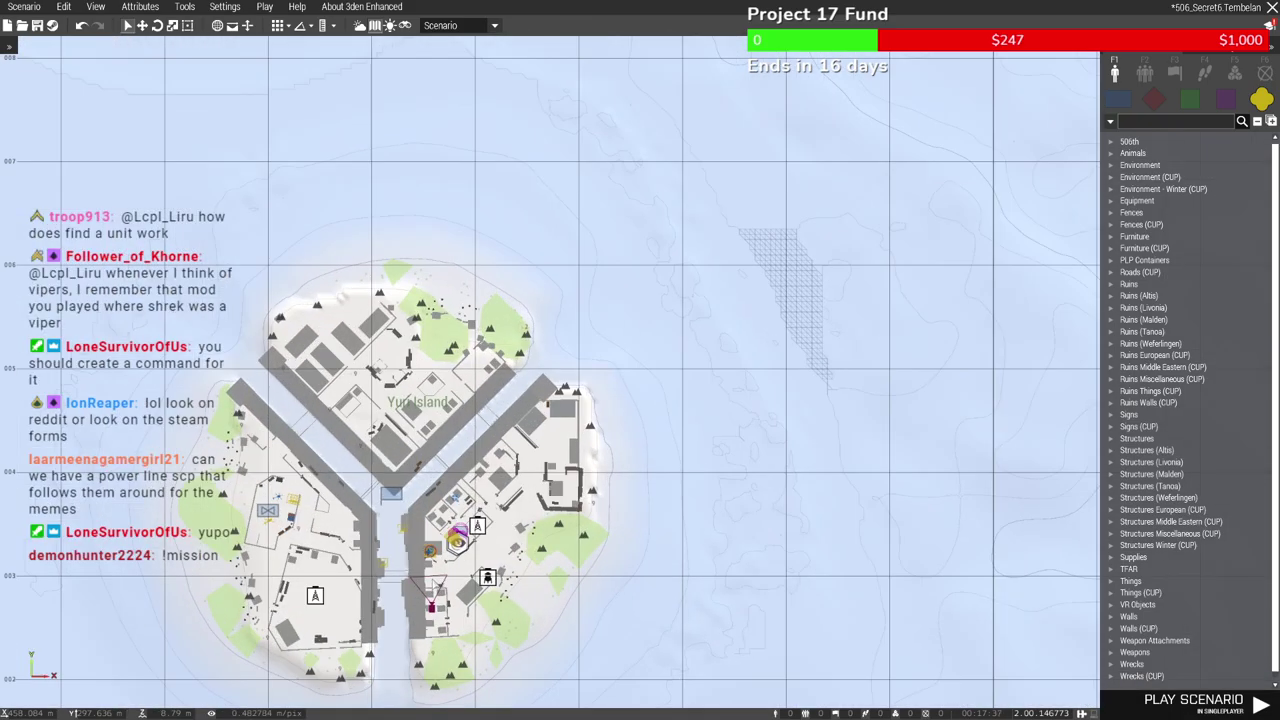
scroll(433, 583, up, 3)
scroll(432, 542, up, 5)
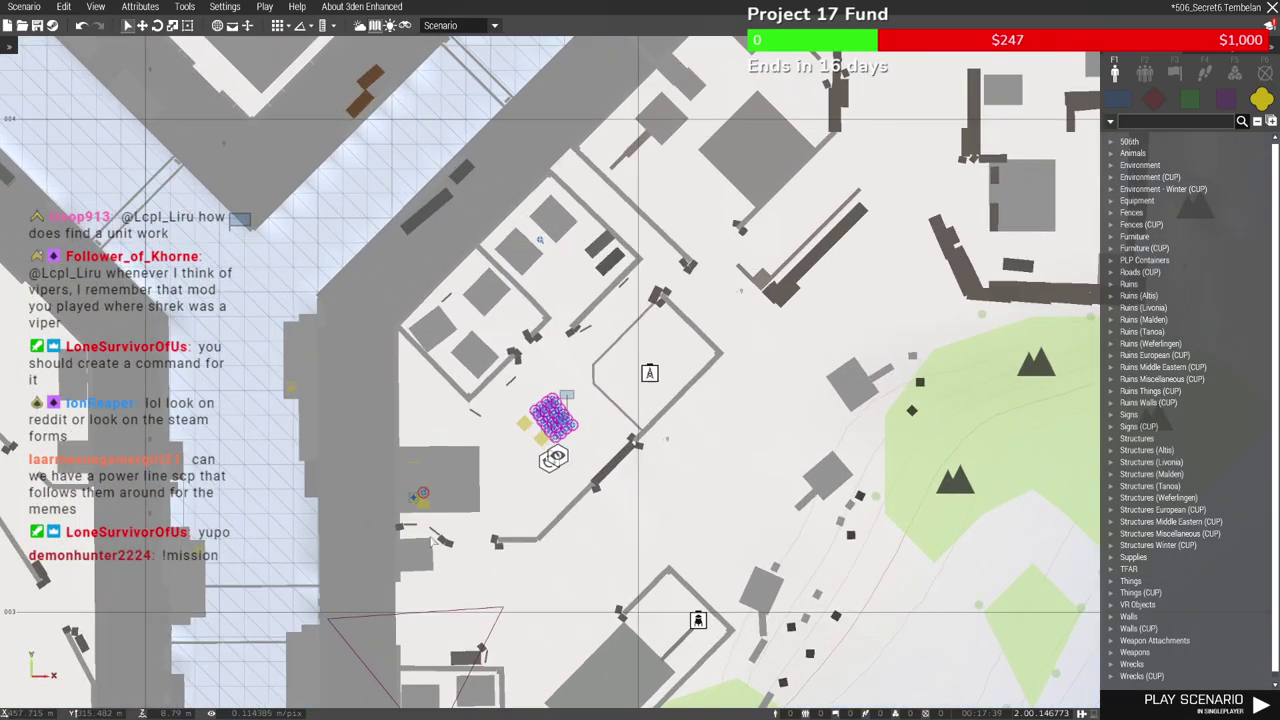
key(m)
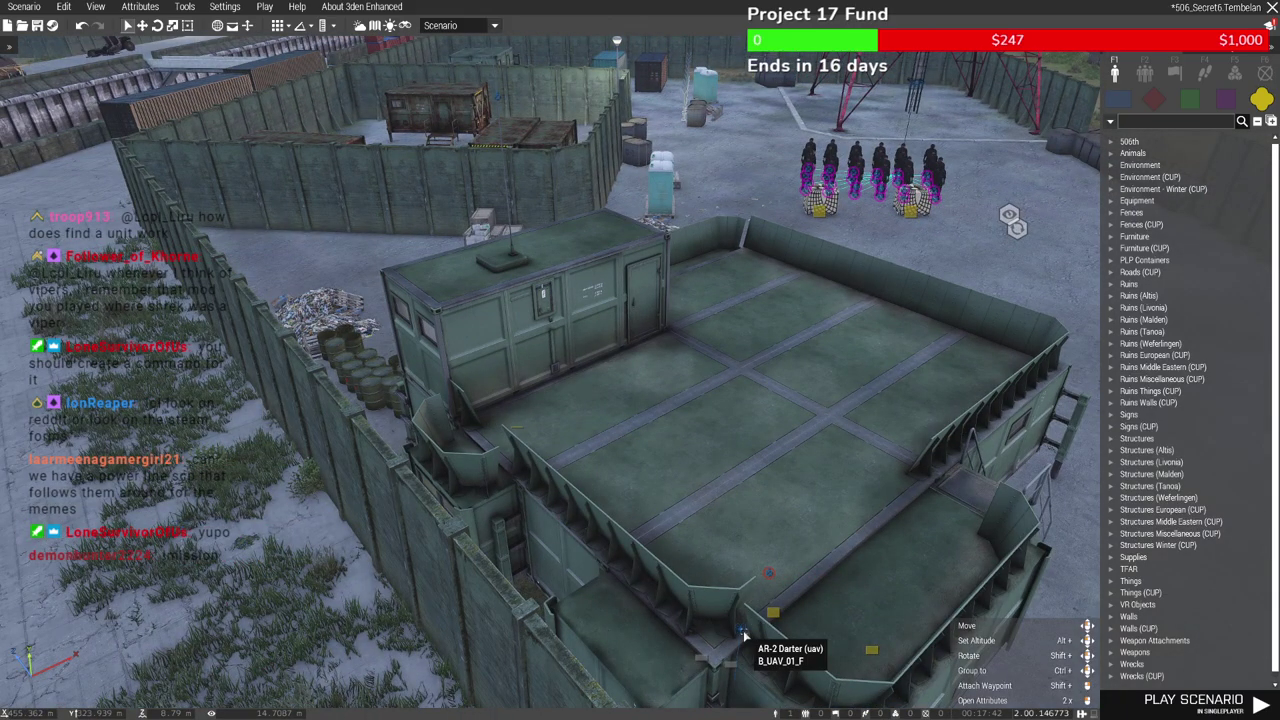
double_click(744, 634)
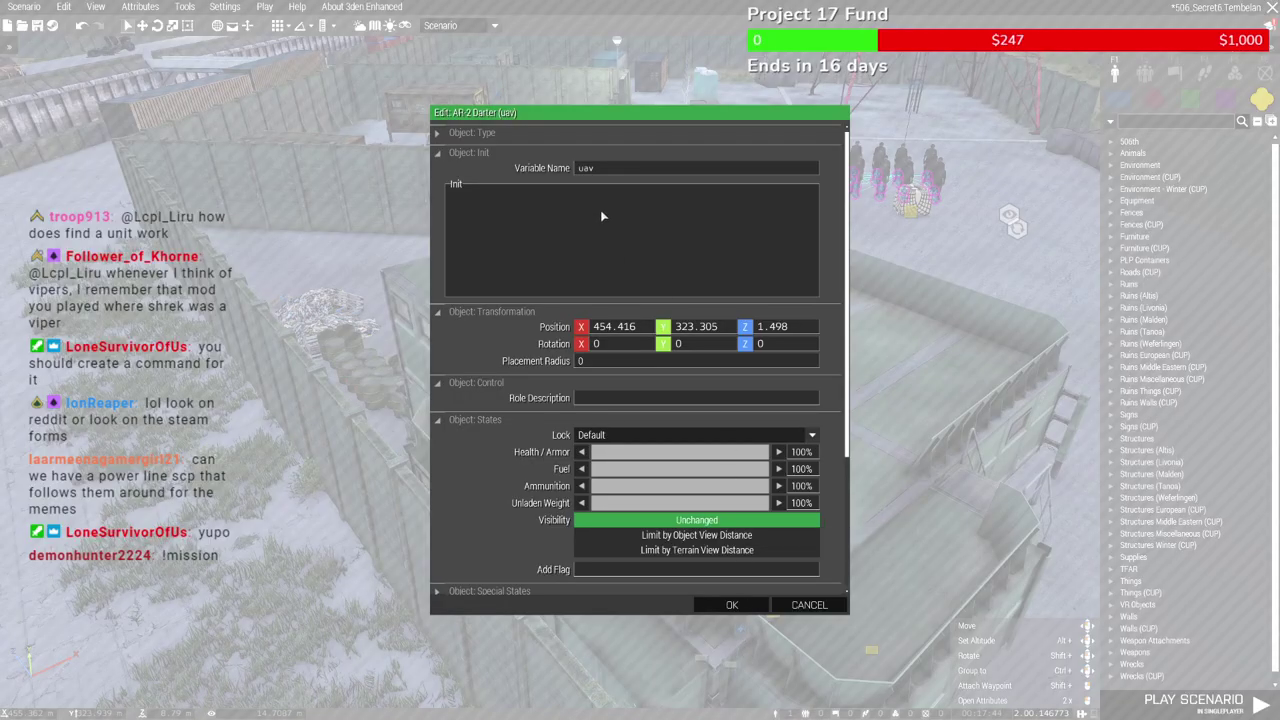
key(Escape)
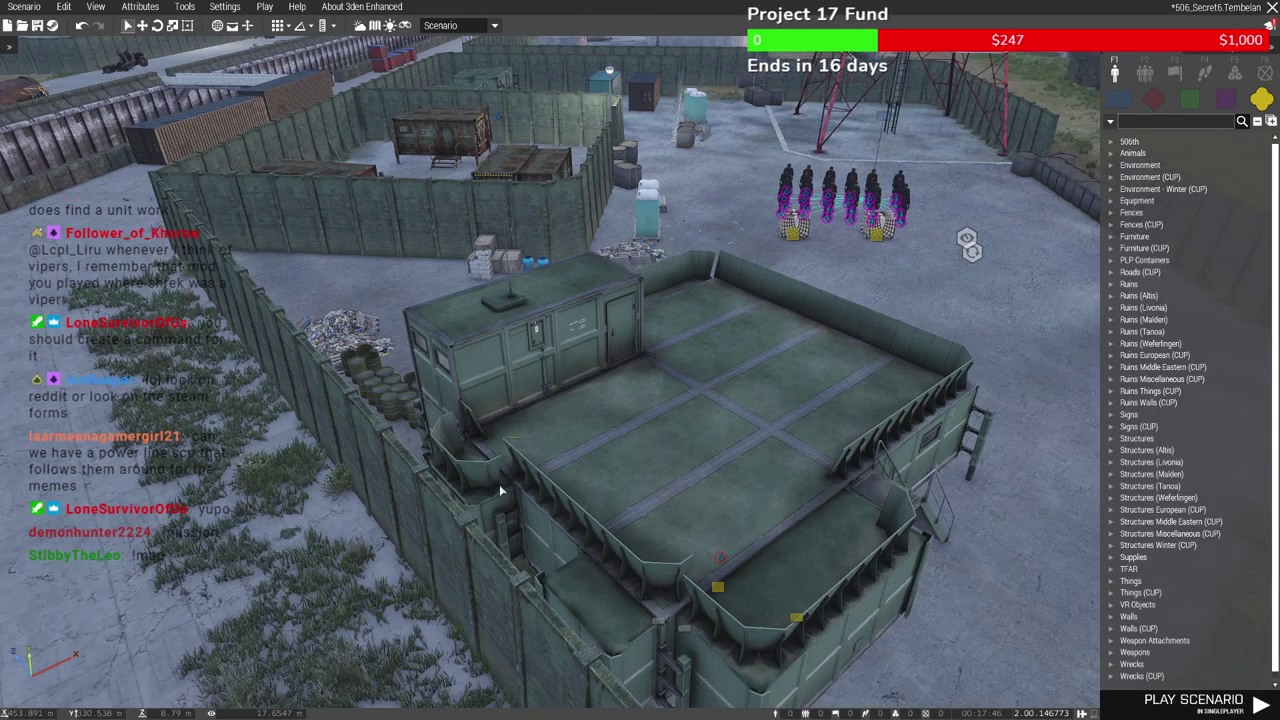
Go from the island base to the town of Lapangan Futsal South
right_drag(500, 489, 524, 426)
key(w)
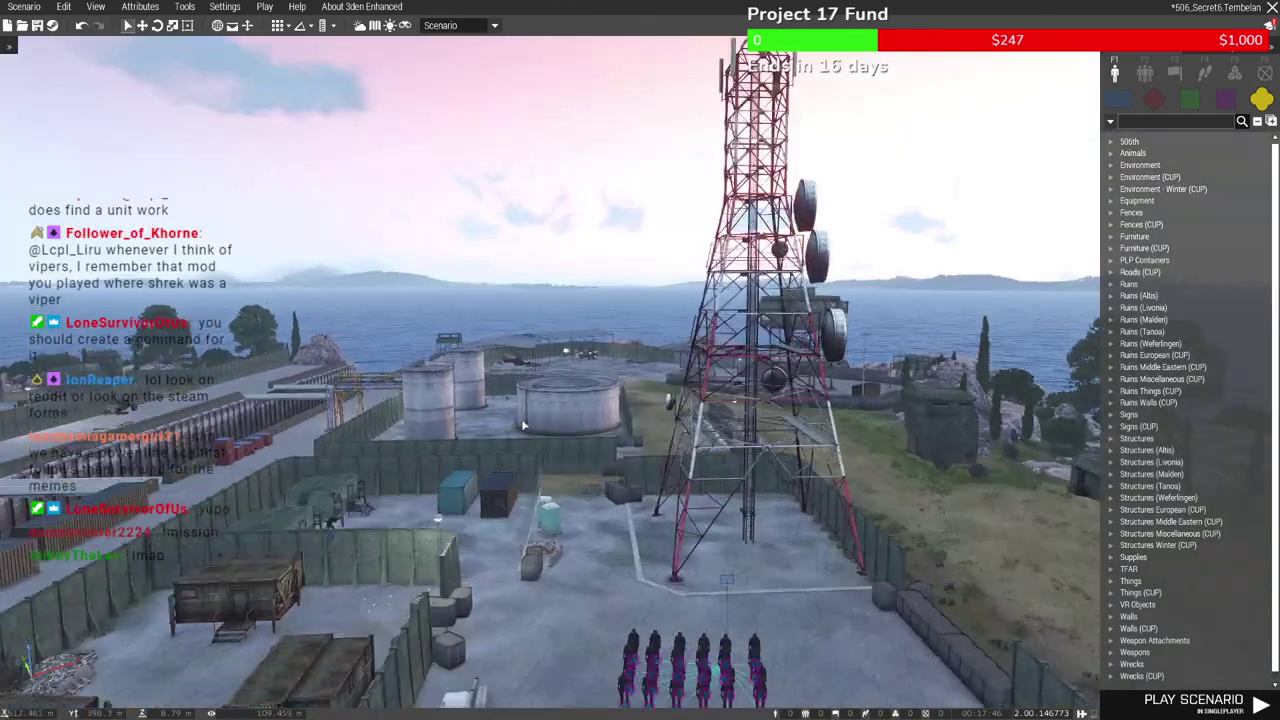
key(m)
scroll(711, 287, down, 4)
right_drag(711, 287, 605, 442)
scroll(600, 425, down, 6)
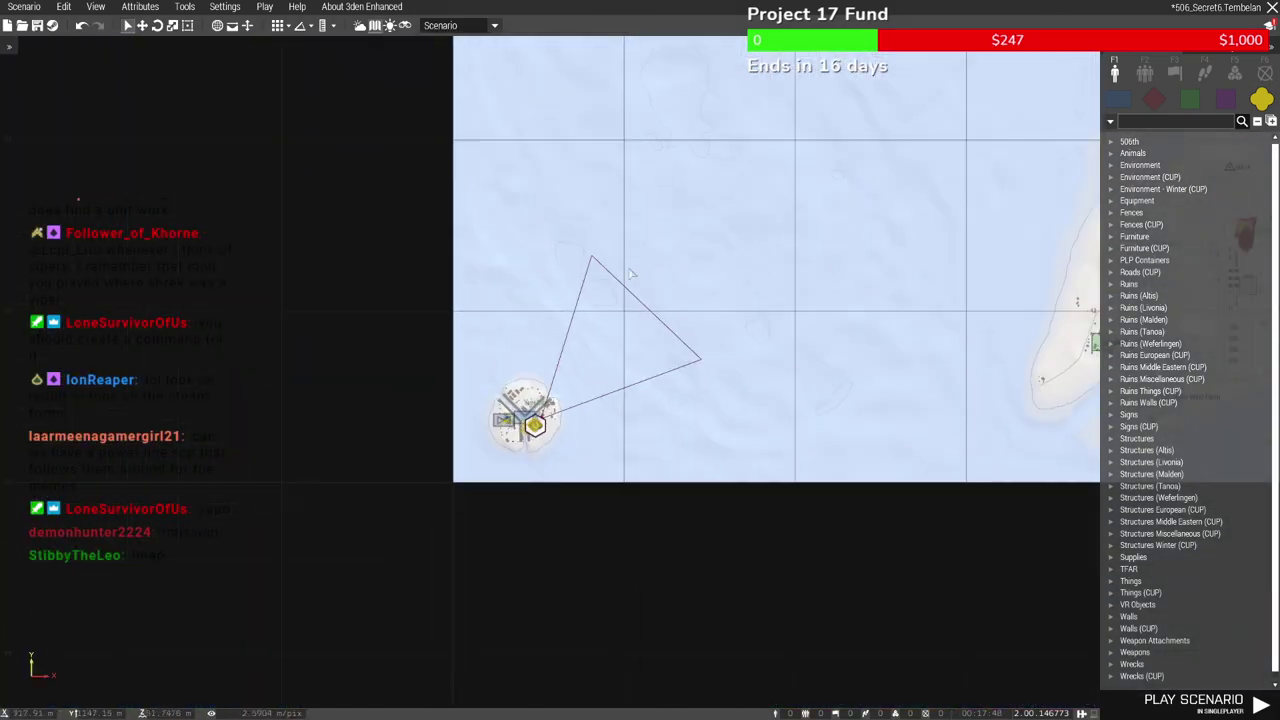
right_drag(634, 271, 513, 532)
scroll(560, 480, down, 3)
right_drag(746, 177, 640, 418)
scroll(639, 417, up, 8)
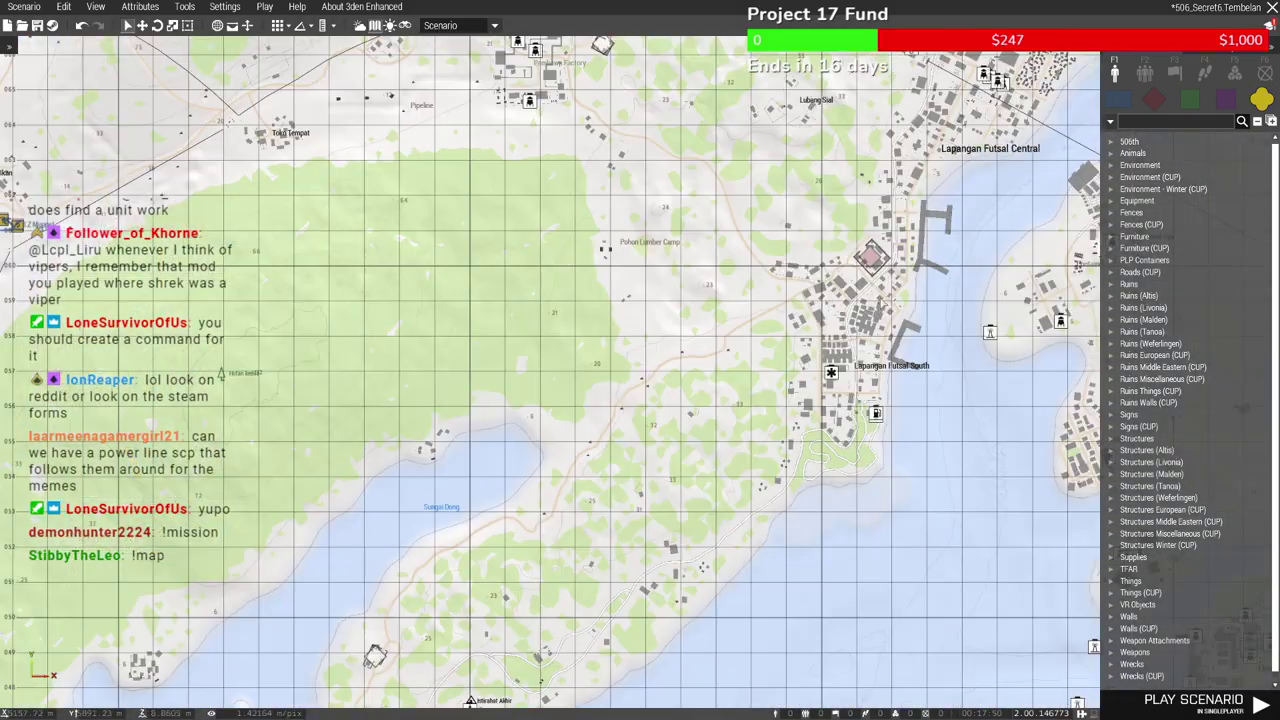
scroll(955, 509, up, 2)
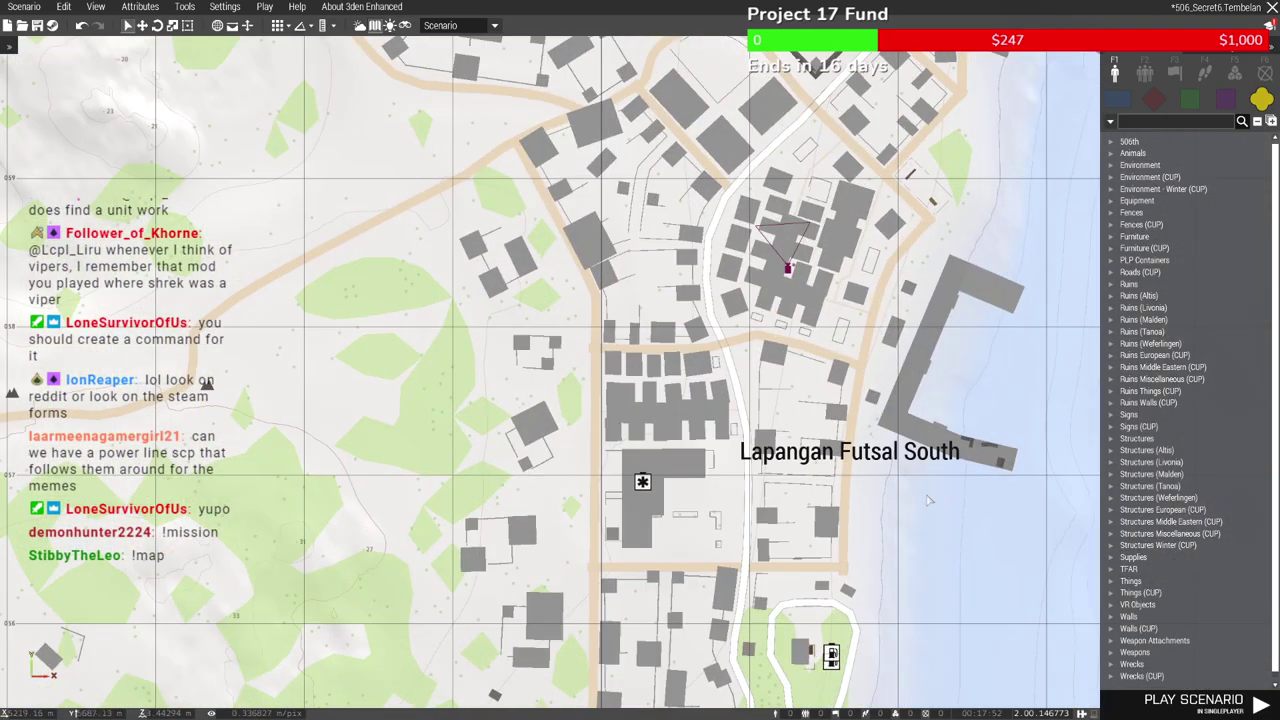
key(m)
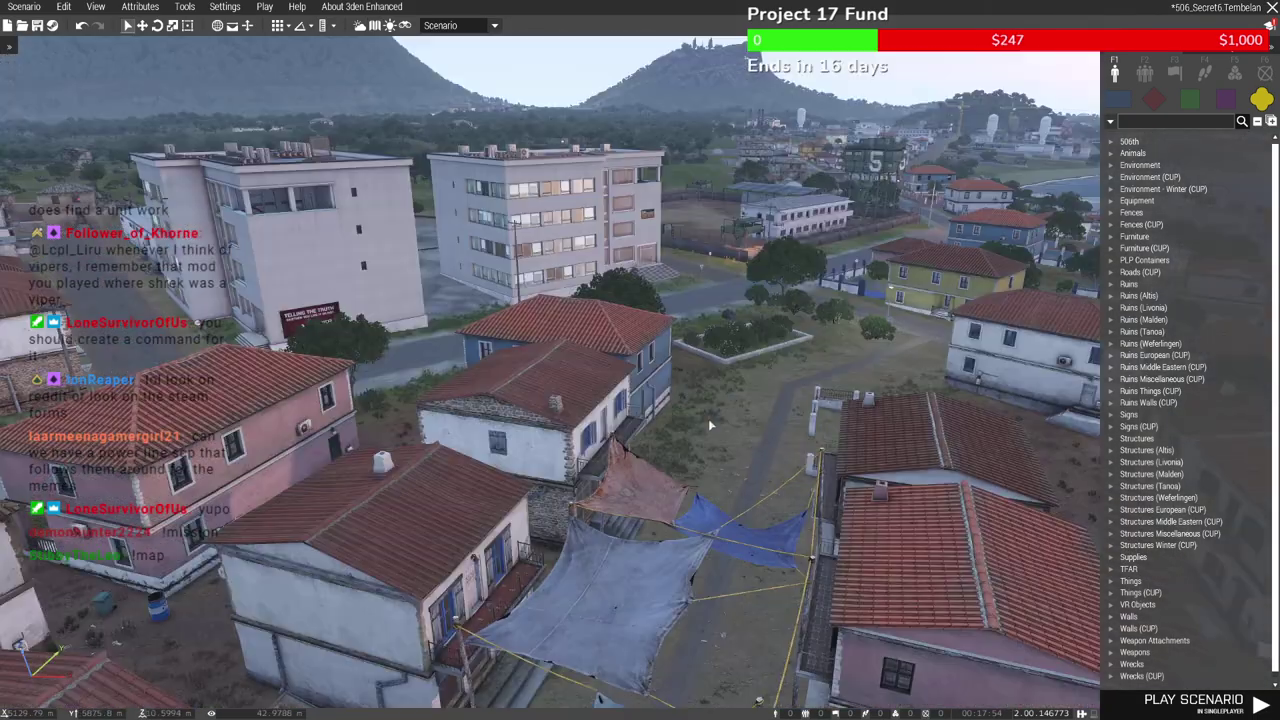
Inspect the office buildings beside the road near Lapangan Futsal South for a suitable drone location
key(w)
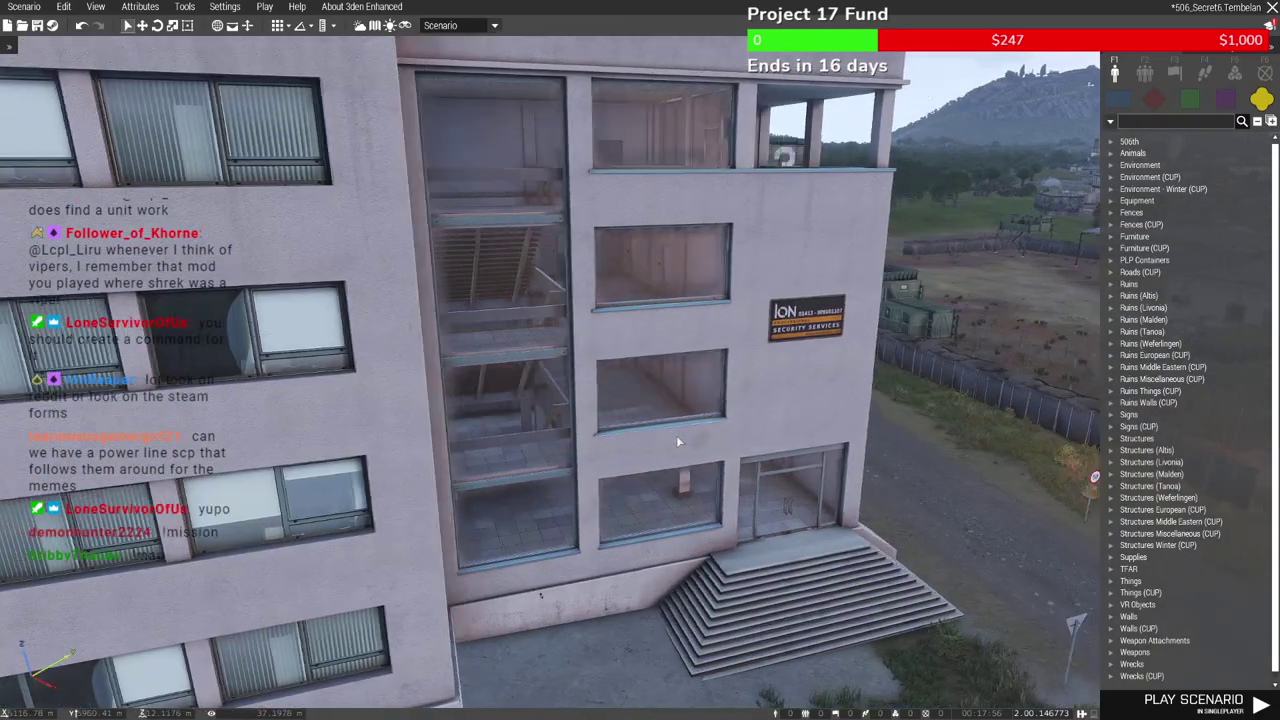
right_drag(676, 435, 745, 428)
right_drag(515, 415, 571, 437)
key(a)
scroll(574, 437, up, 2)
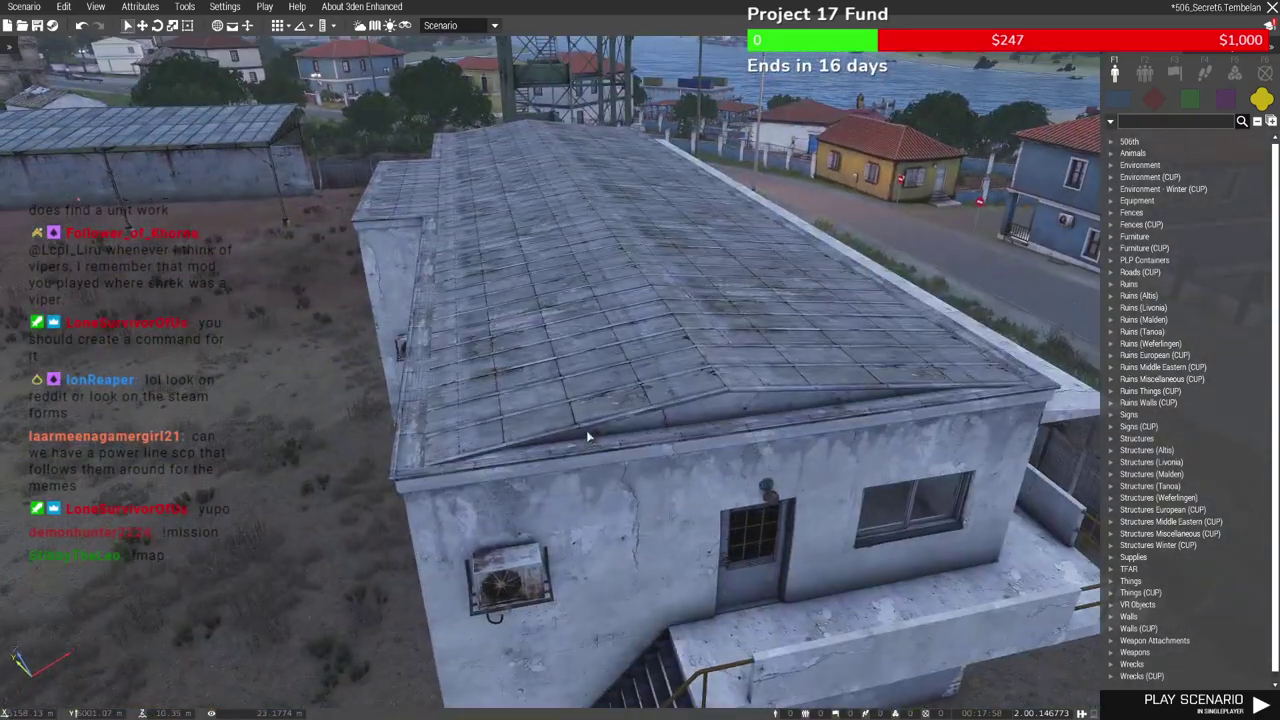
key(s)
scroll(664, 427, up, 3)
right_drag(664, 427, 310, 406)
scroll(474, 410, up, 3)
scroll(489, 411, up, 2)
right_drag(489, 411, 675, 431)
scroll(675, 432, down, 5)
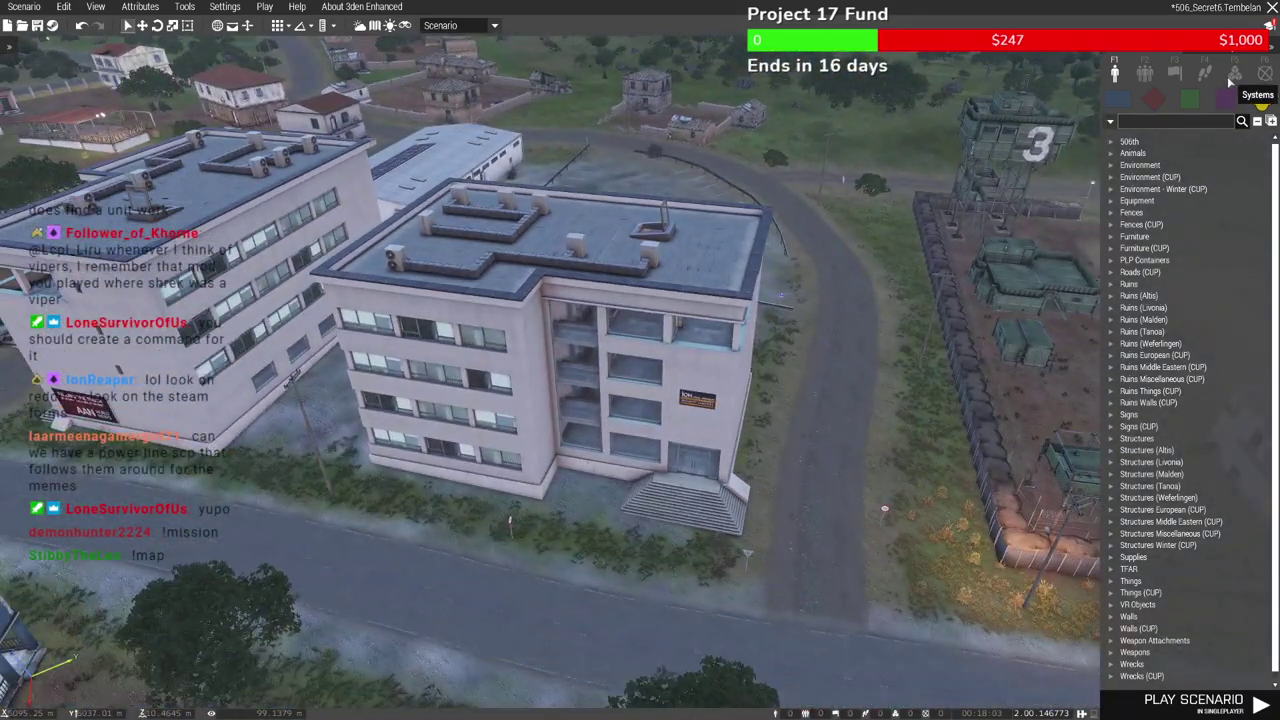
Furnish the ION office building using the ZEI Interior Fill module
click(1233, 76)
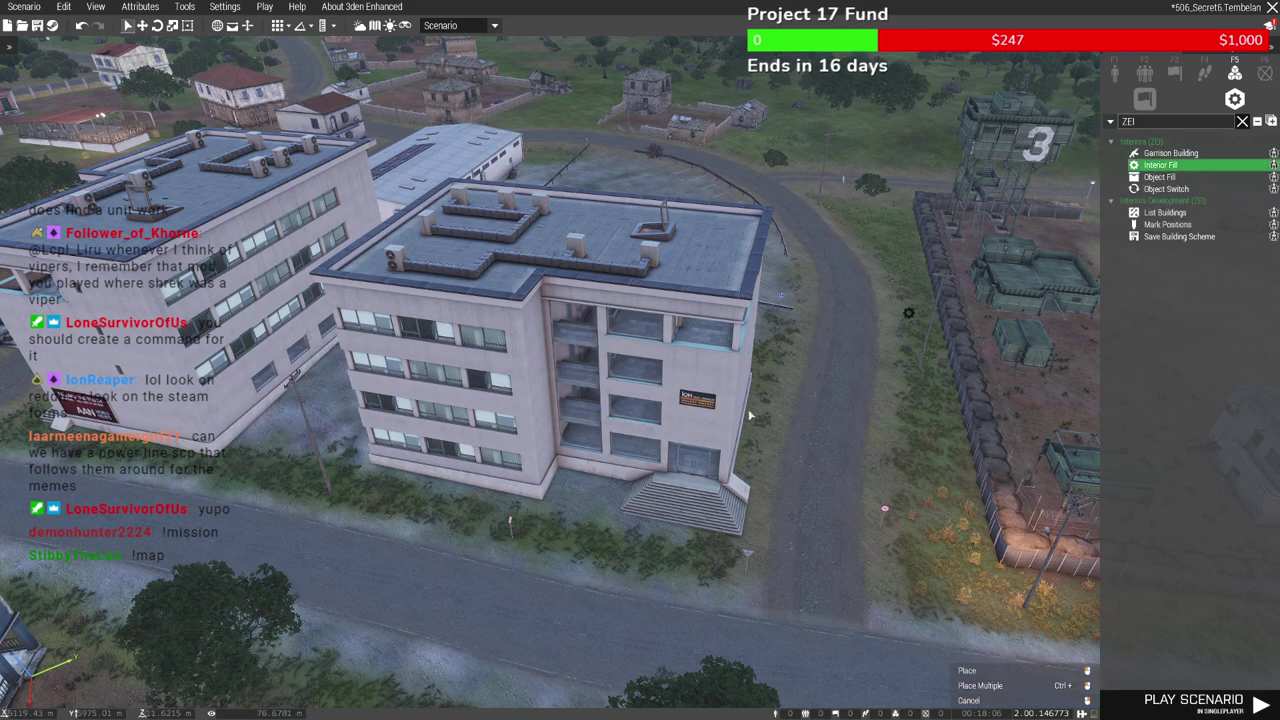
click(703, 429)
click(485, 398)
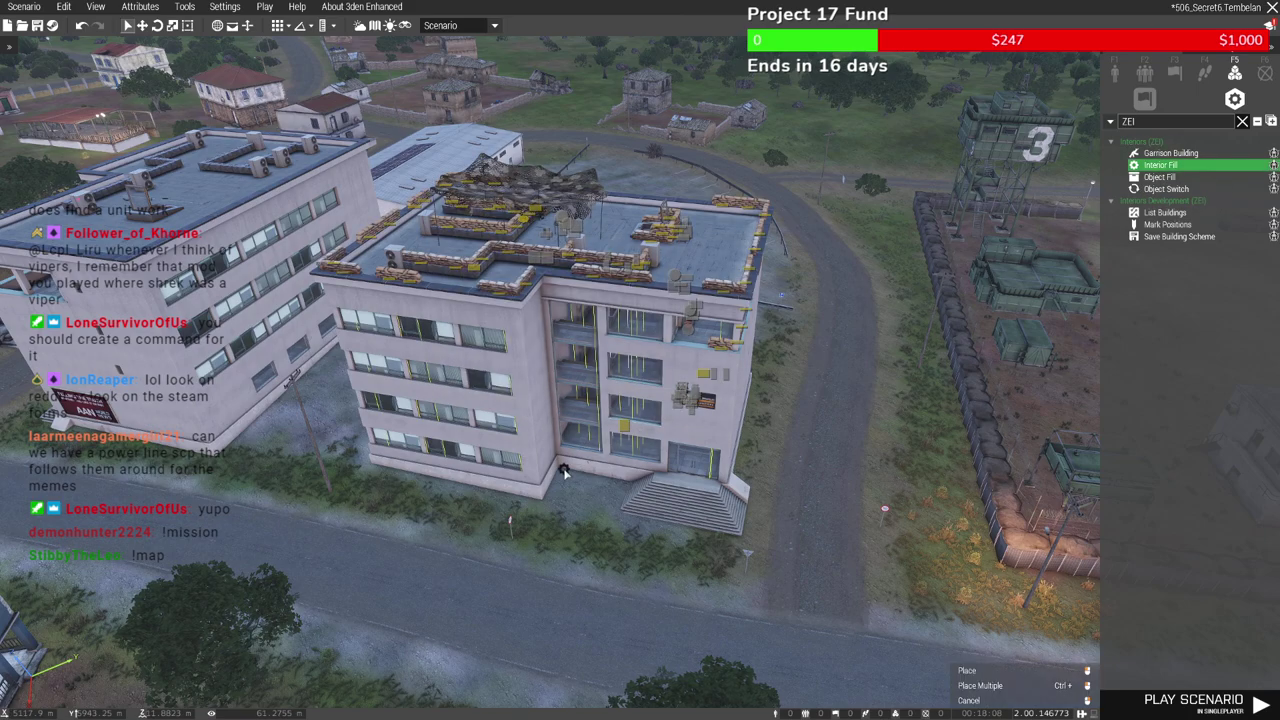
Delete the generated sandbags and camouflage netting from the ION office building's roof
scroll(542, 510, up, 3)
right_drag(547, 530, 469, 343)
key(Delete)
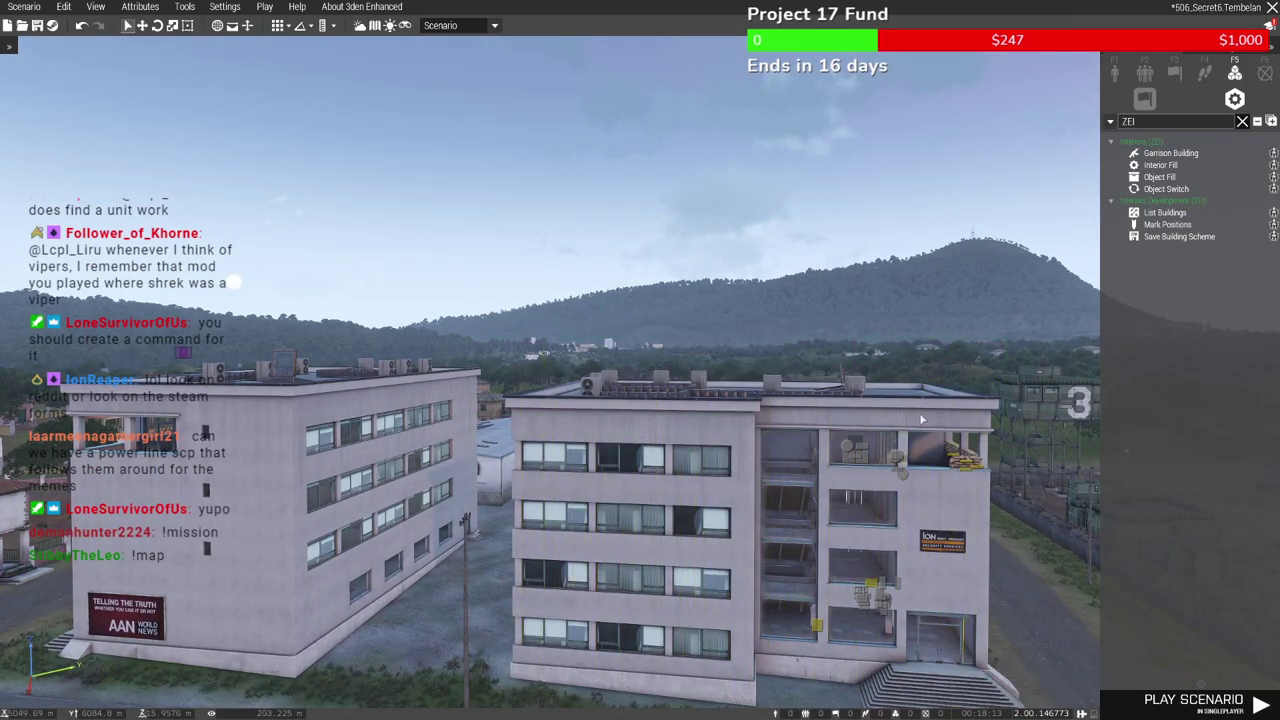
key(Delete)
Place a Camping Table (Small) inside the ION office building, in the room with the sandbags and white cases
scroll(895, 590, up, 10)
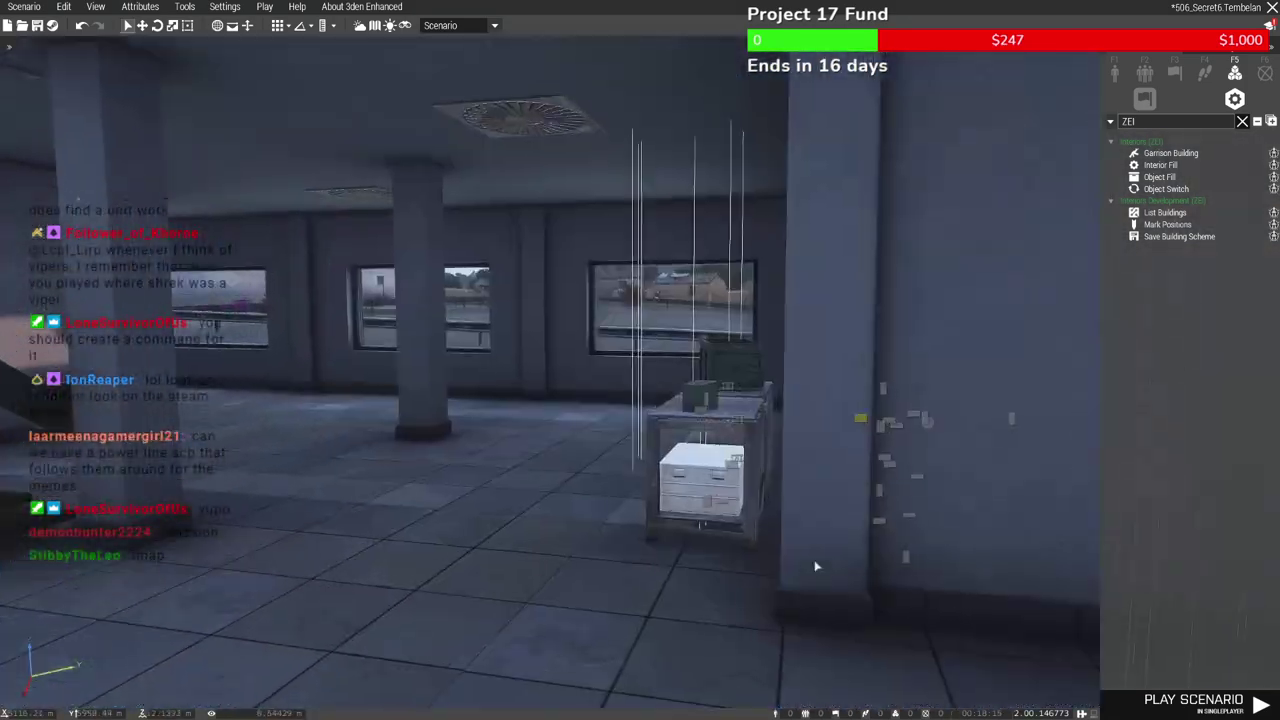
right_drag(815, 566, 434, 516)
key(s)
right_drag(640, 535, 559, 536)
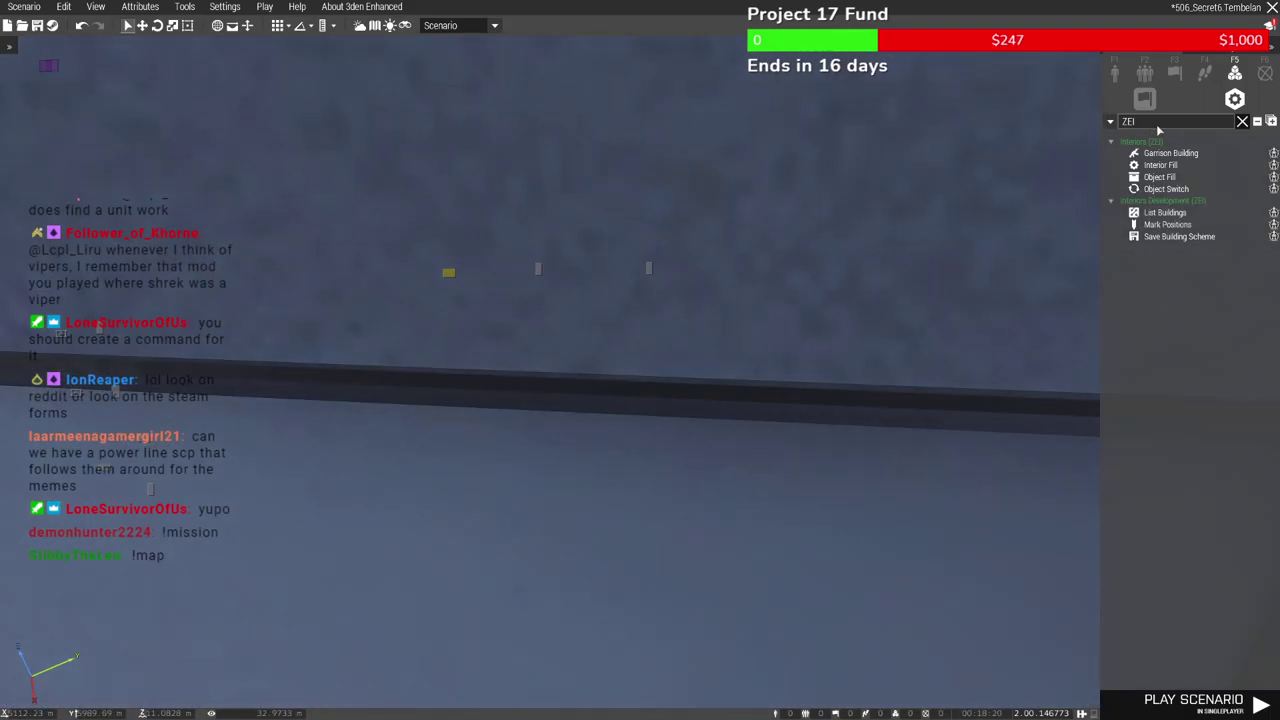
drag(1154, 124, 1103, 134)
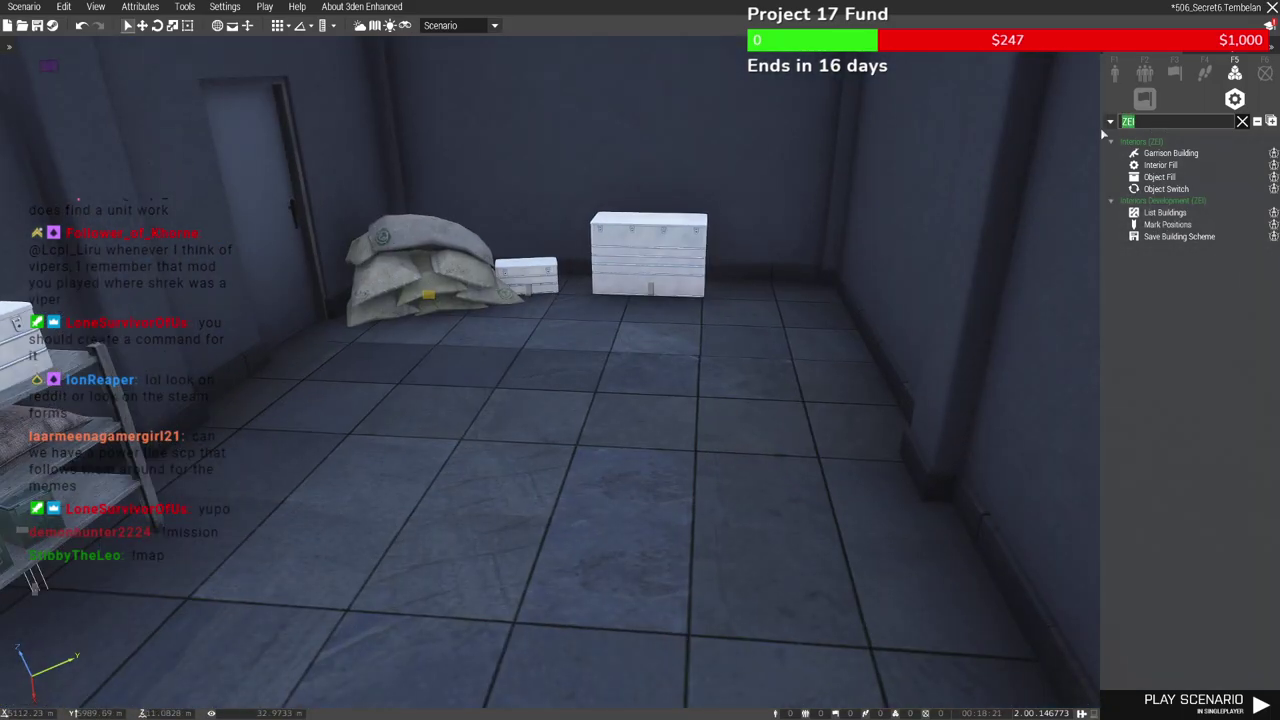
click(1118, 76)
click(1190, 177)
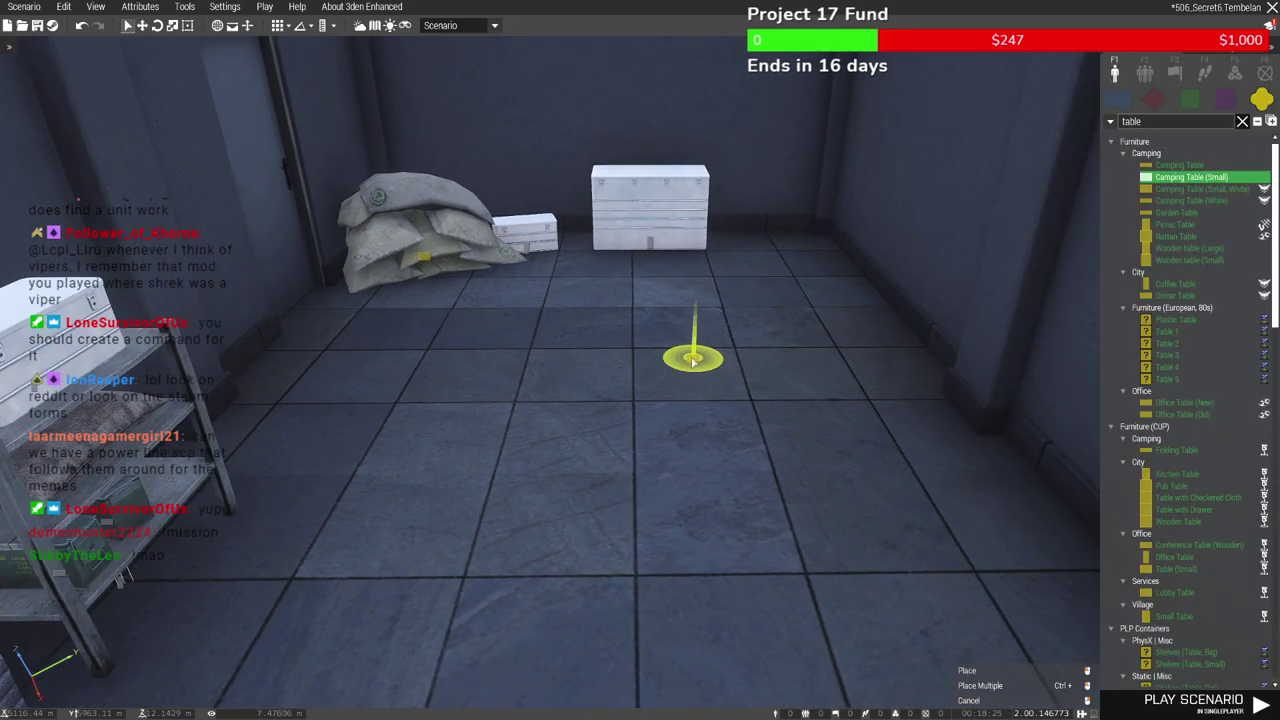
click(692, 357)
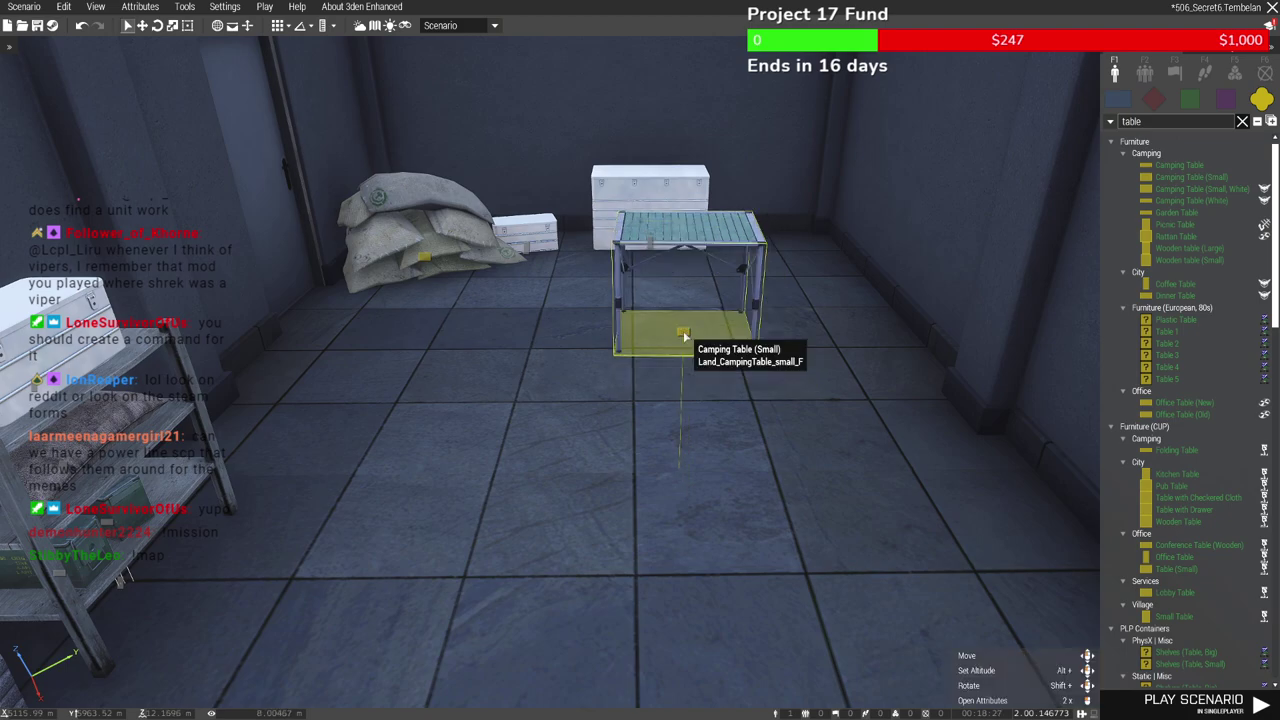
key(ctrl+i)
key(w)
Find the CSAT Tayran AR-2 drone by searching for "tay" and place it with crew on the small camping table
click(1154, 100)
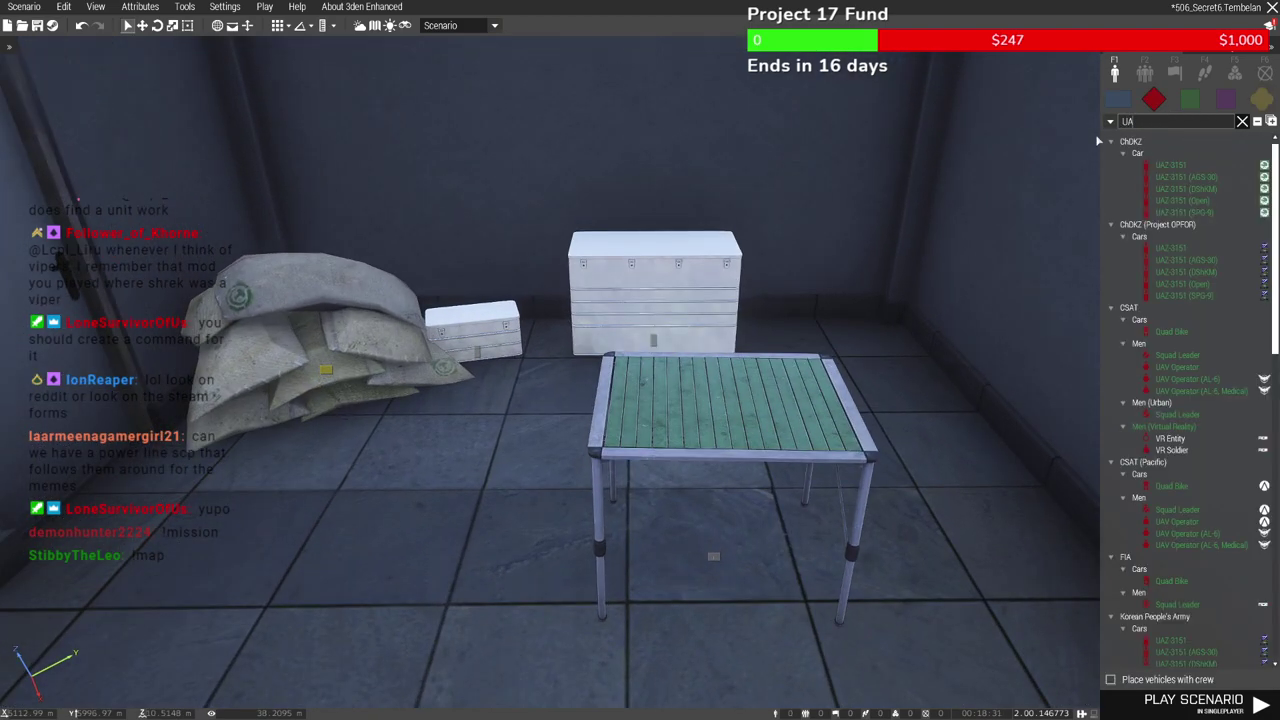
key(BackSpace)
key(BackSpace)
text(tay)
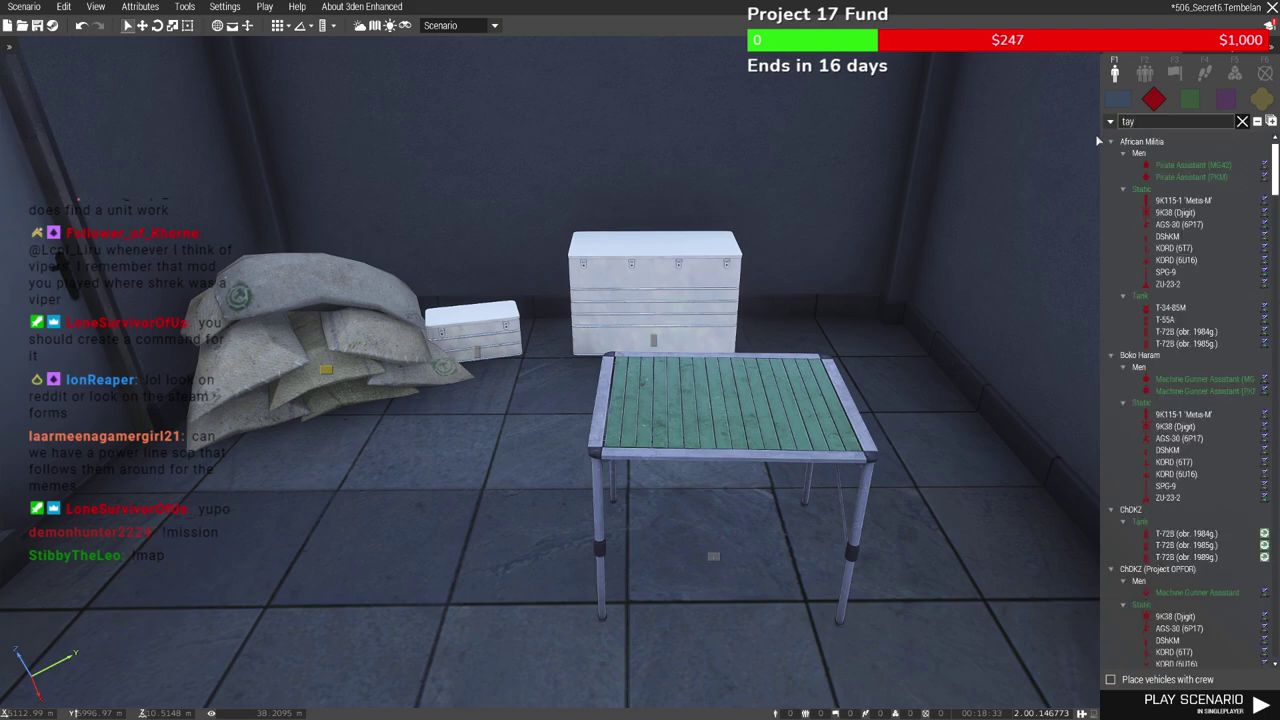
click(1165, 165)
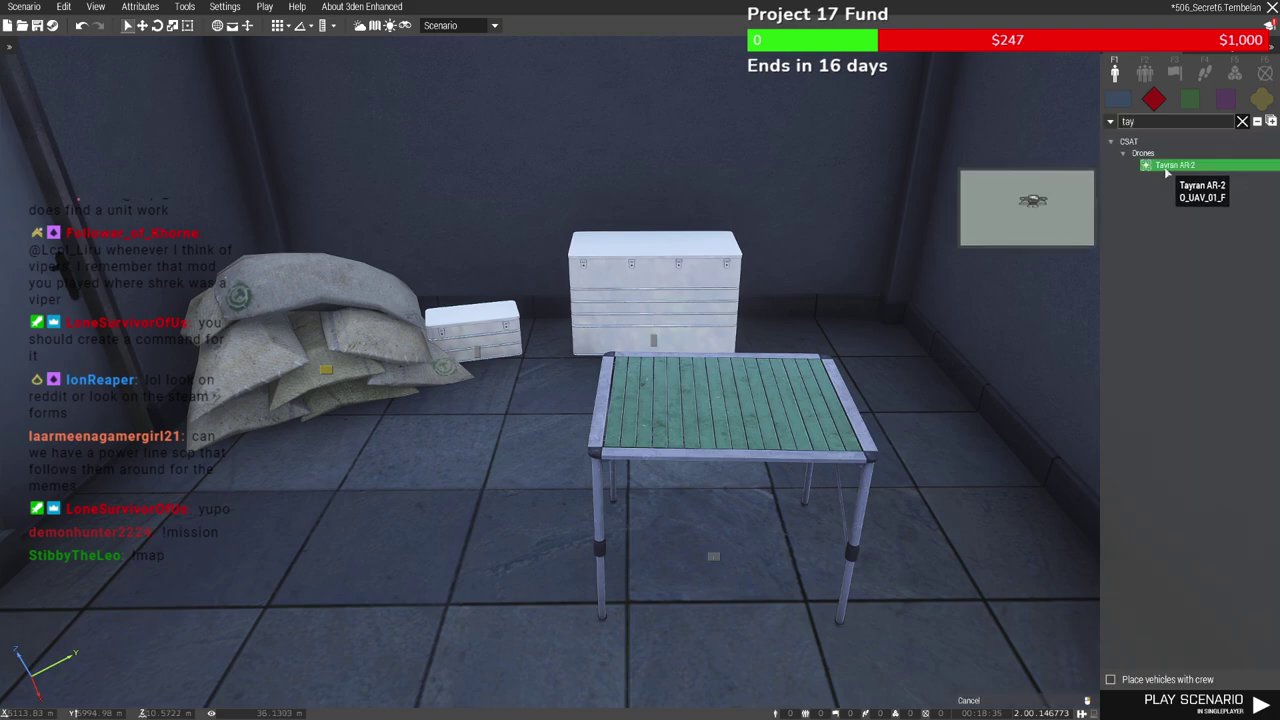
scroll(766, 420, up, 3)
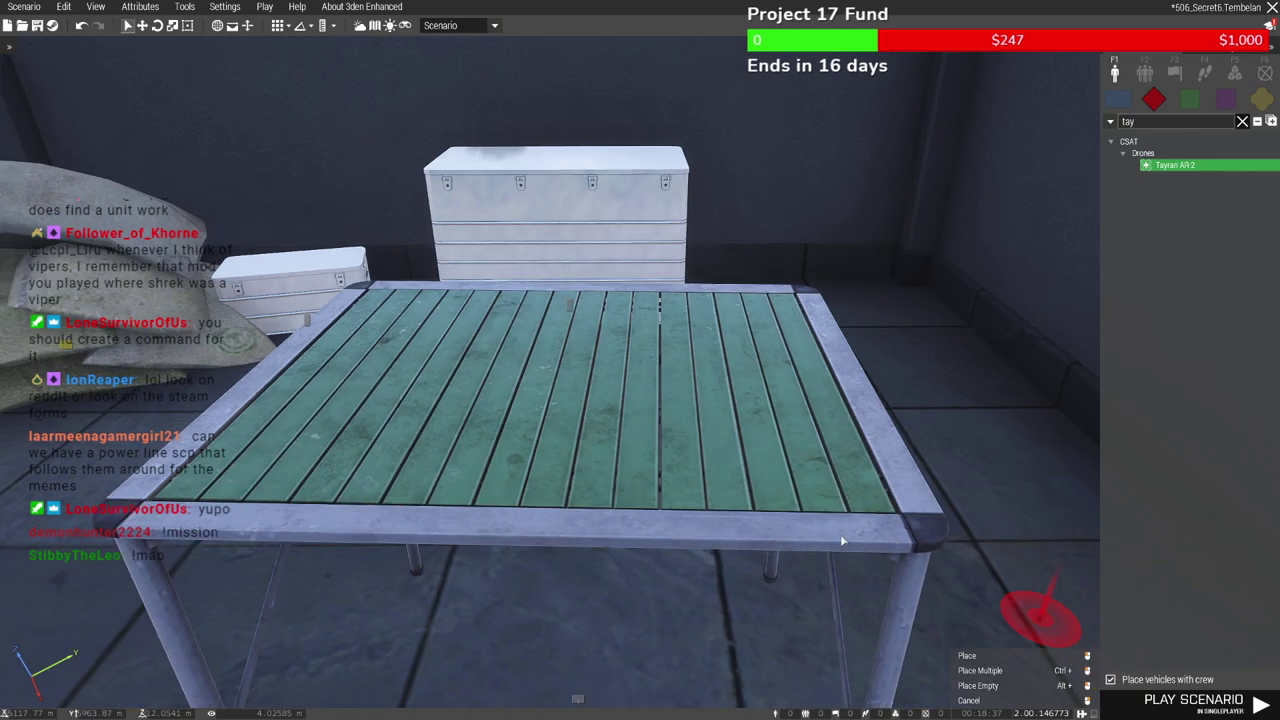
click(578, 392)
Turn the Tayran AR-2 to about 139° and shift it to the middle of the tabletop
shift+drag(575, 393, 562, 501)
scroll(575, 500, up, 2)
scroll(589, 500, down, 1)
drag(567, 366, 557, 300)
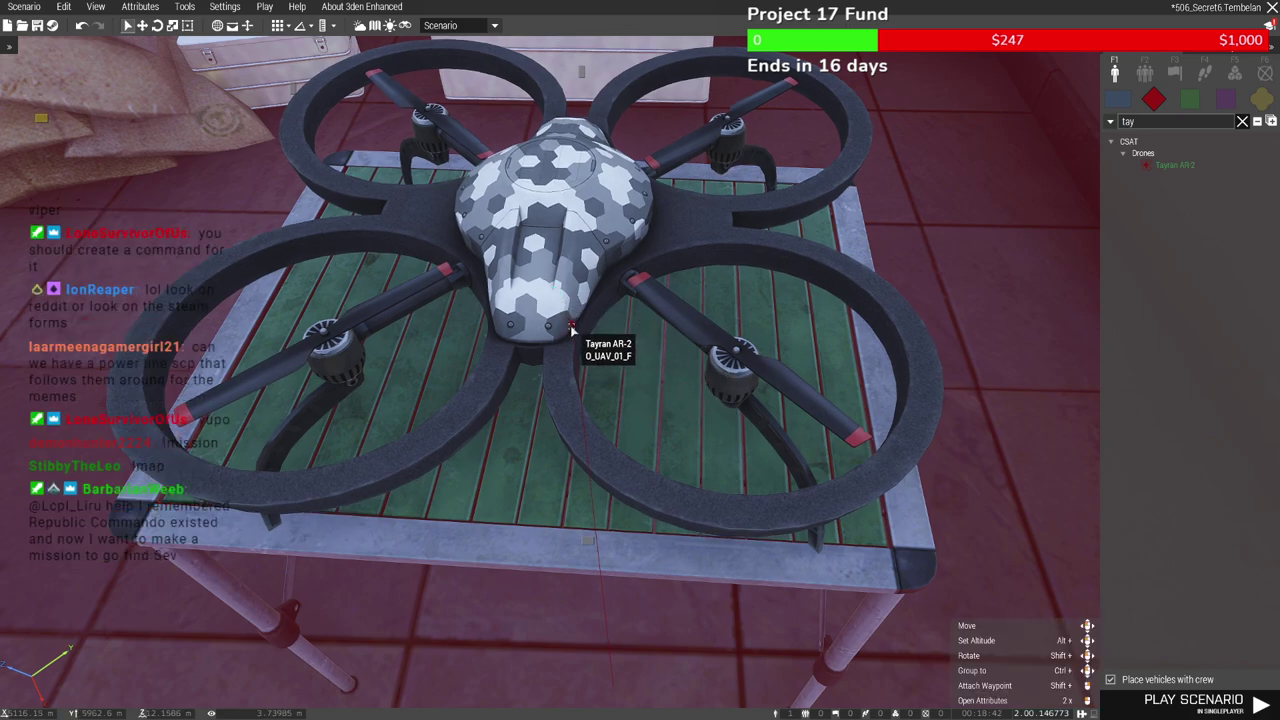
Set the Tayran AR-2's variable name to UAV and check the entry in its attributes
double_click(606, 287)
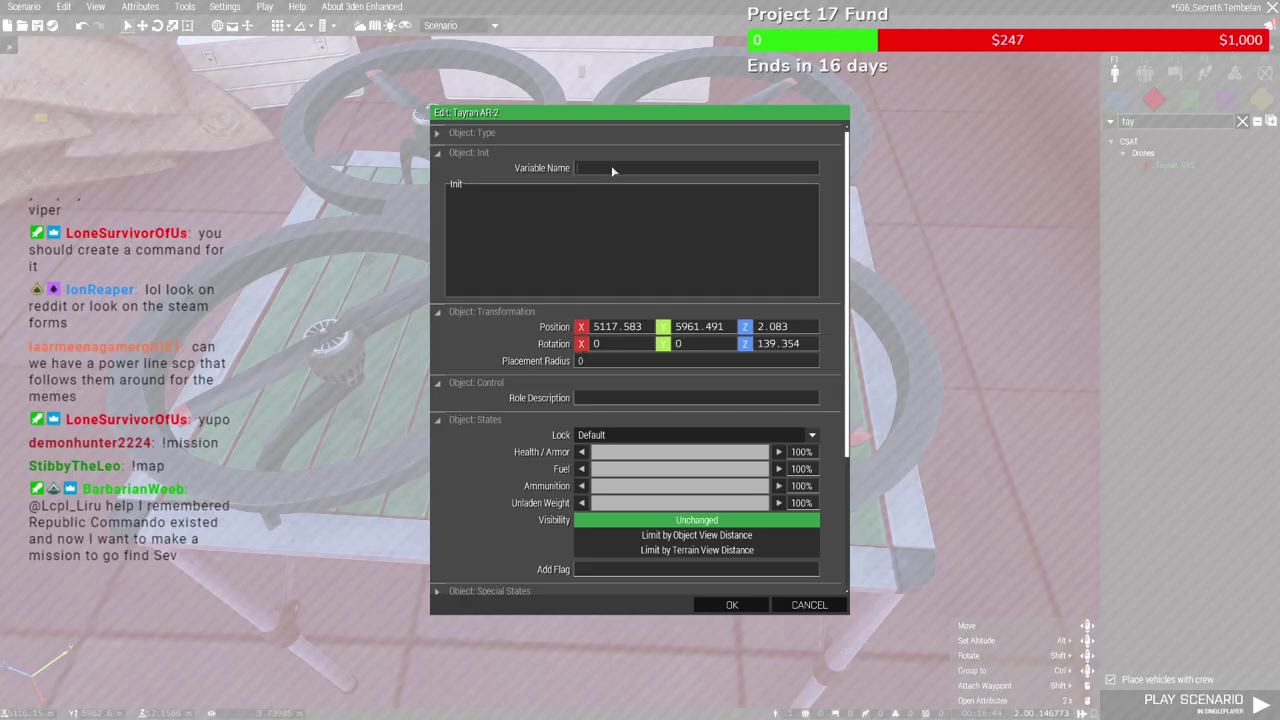
text(UAV)
key(Return)
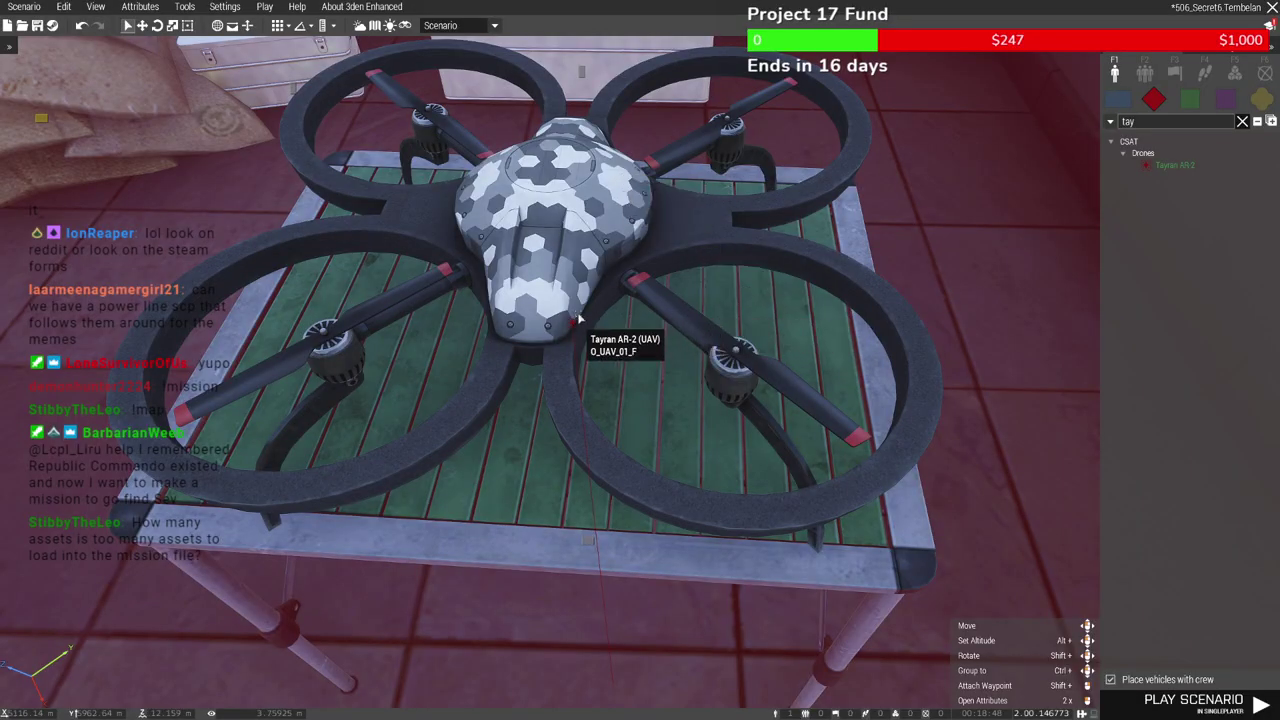
double_click(554, 334)
drag(614, 167, 527, 187)
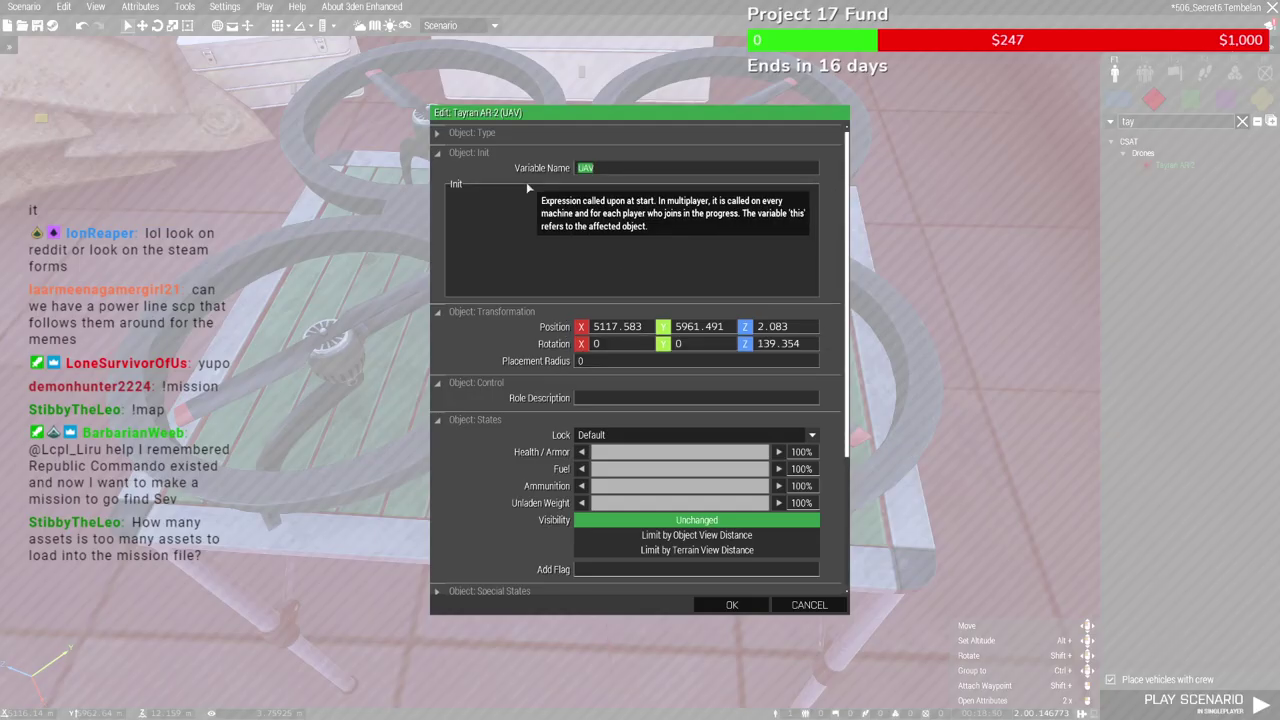
key(Return)
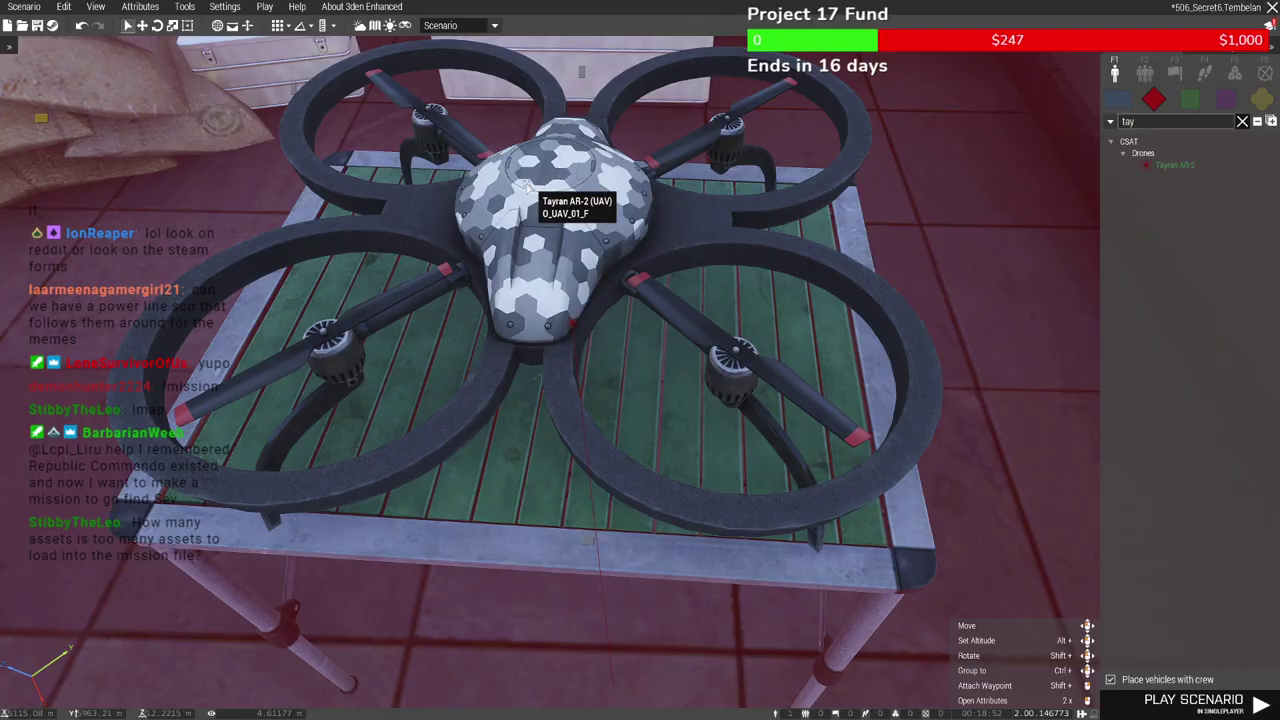
Locate the CSAT officer standing on the airfield tarmac and copy him
key(m)
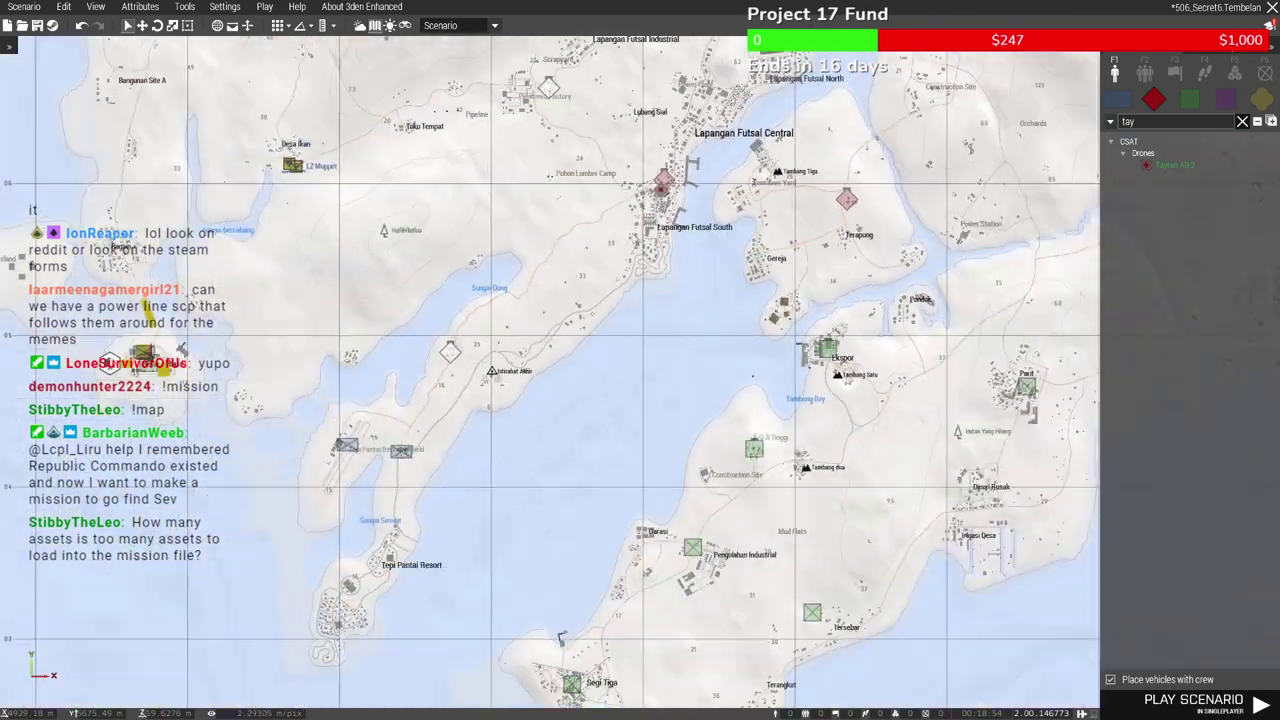
scroll(643, 489, up, 2)
key(m)
key(w)
key(w)
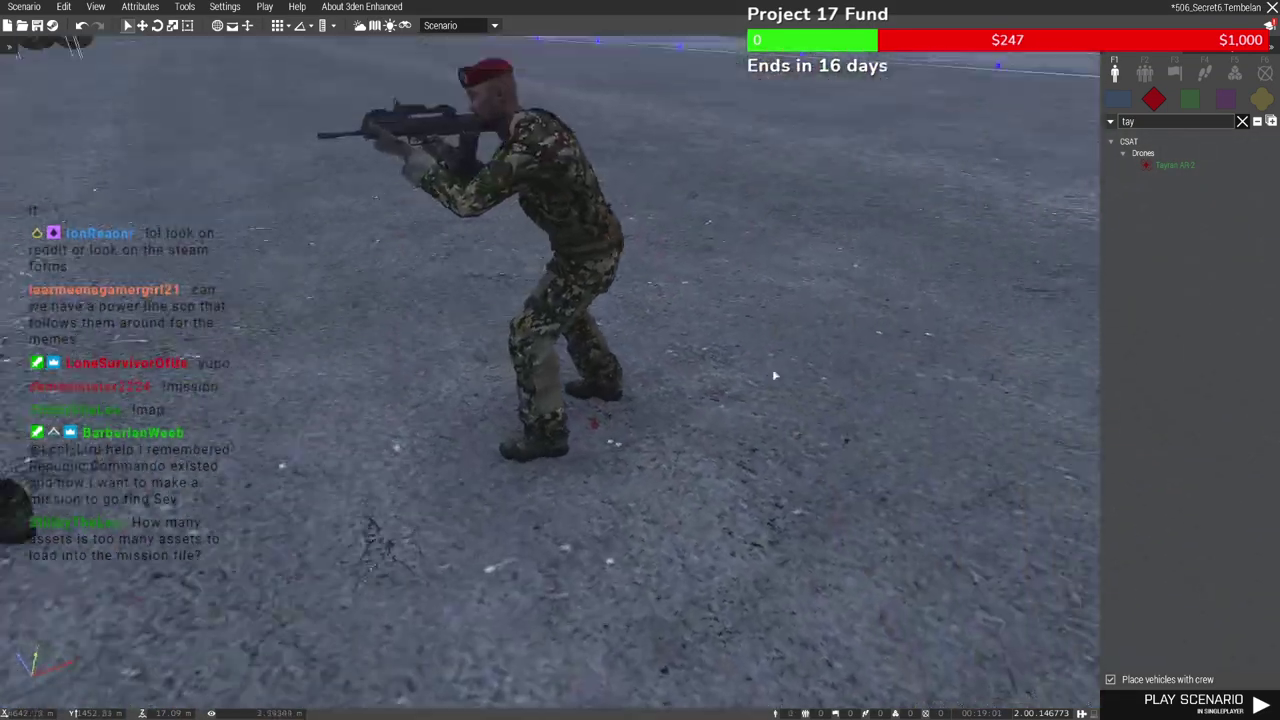
scroll(790, 372, down, 1)
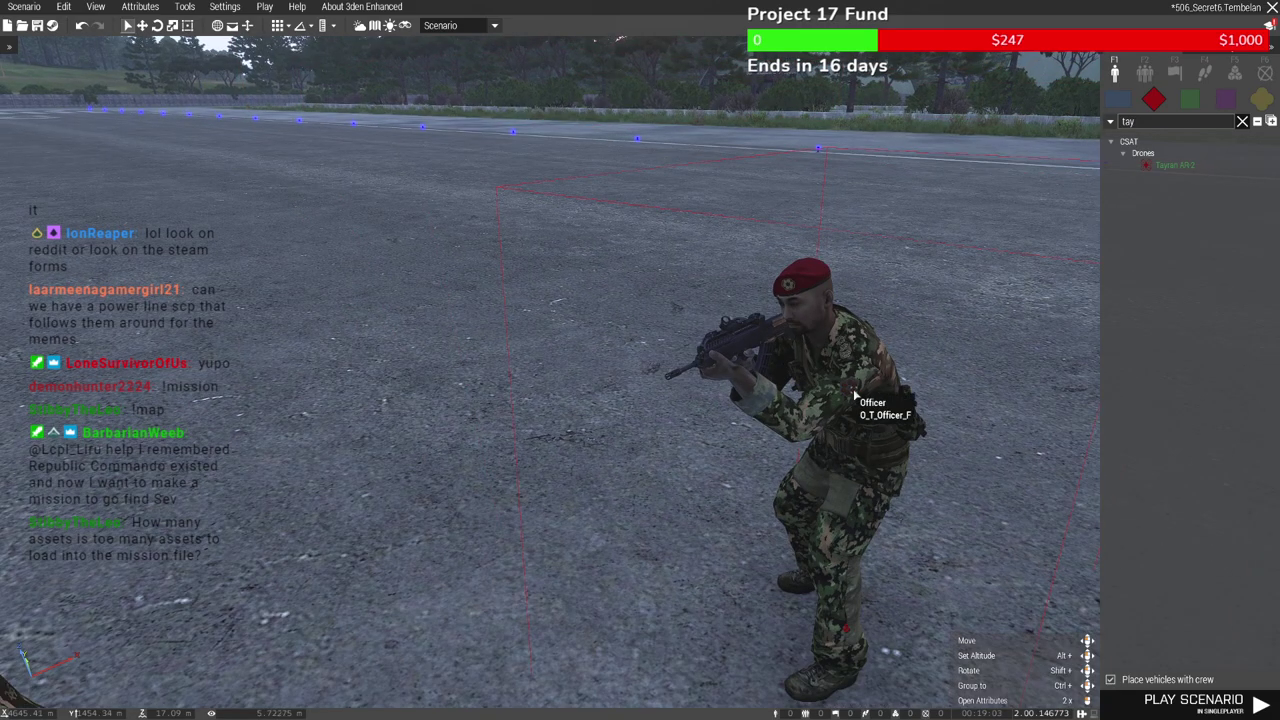
key(m)
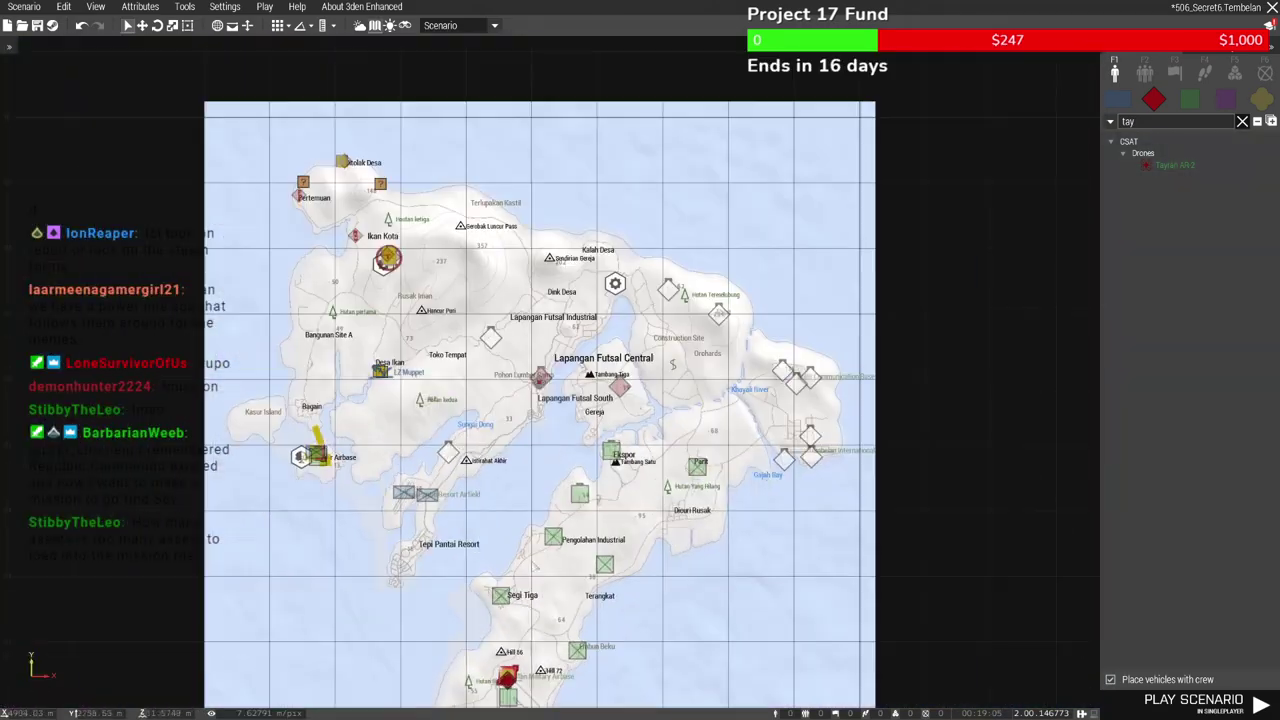
Paste the copied officer into the drone room, then turn him and move him back from the camping table
key(m)
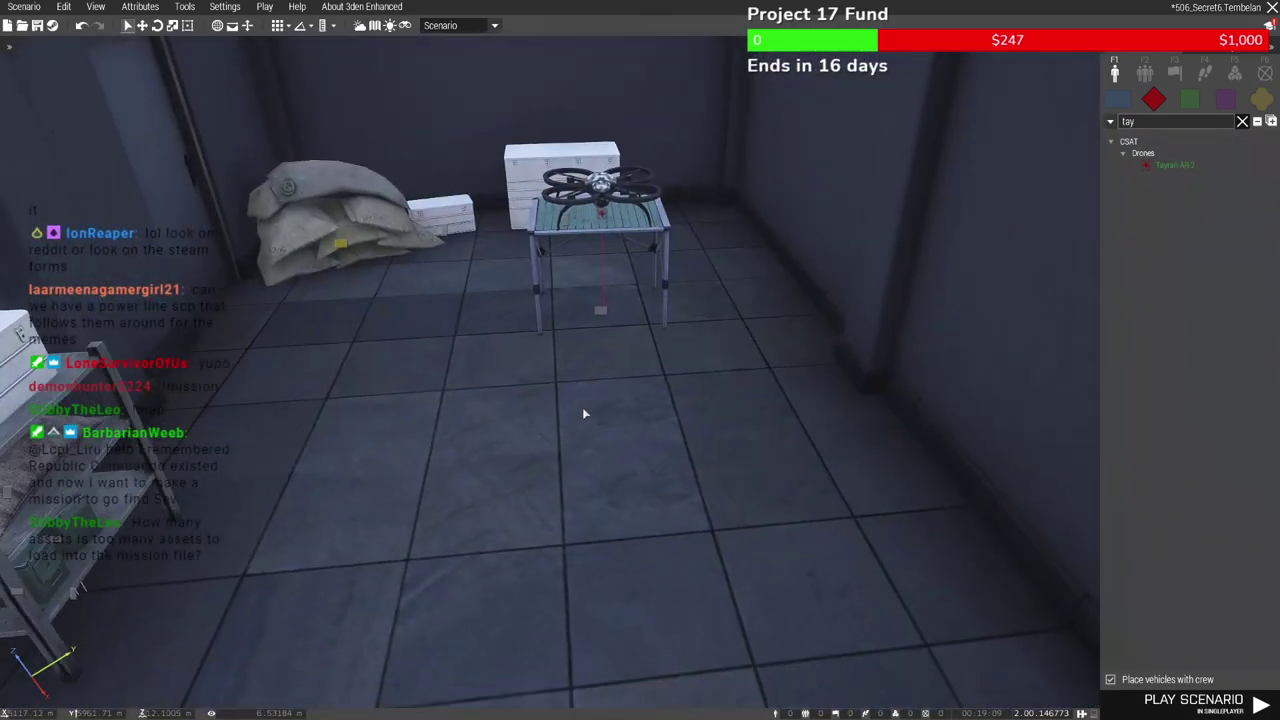
key(ctrl+v)
shift+drag(577, 475, 566, 377)
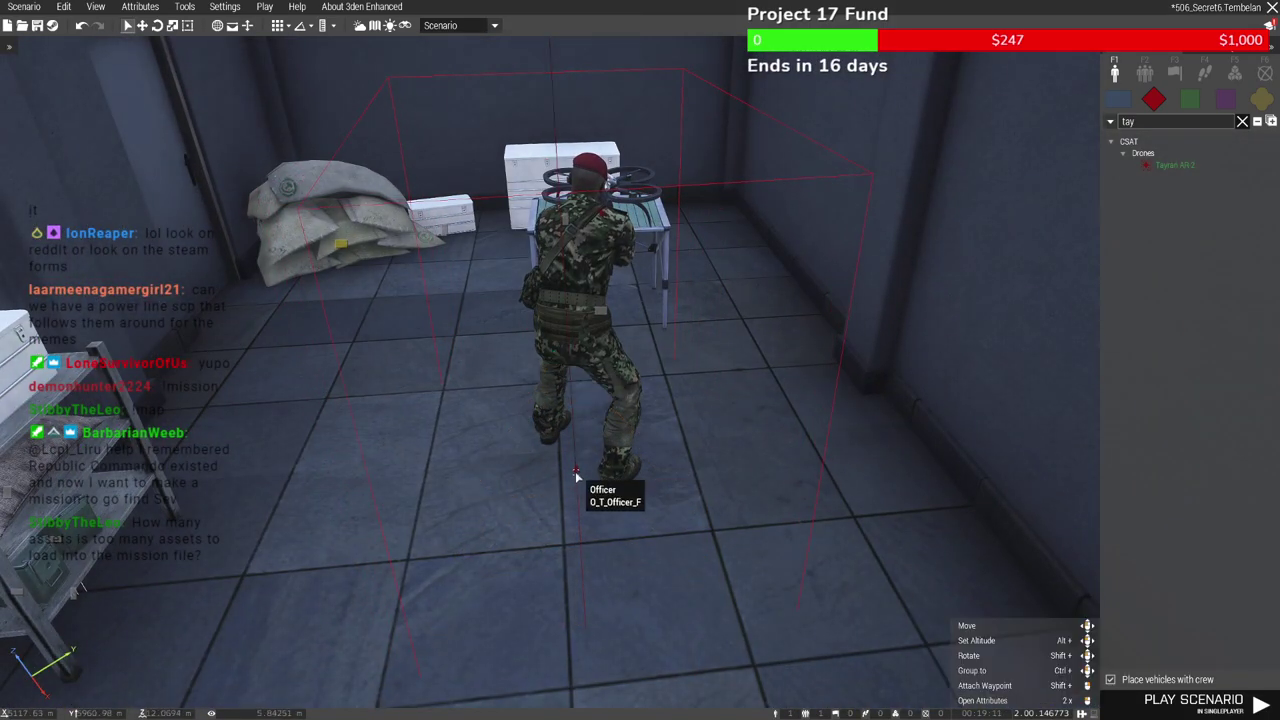
drag(576, 476, 634, 577)
right_drag(751, 526, 602, 503)
Clear the asset search and save the 506_Secret6 scenario
key(w)
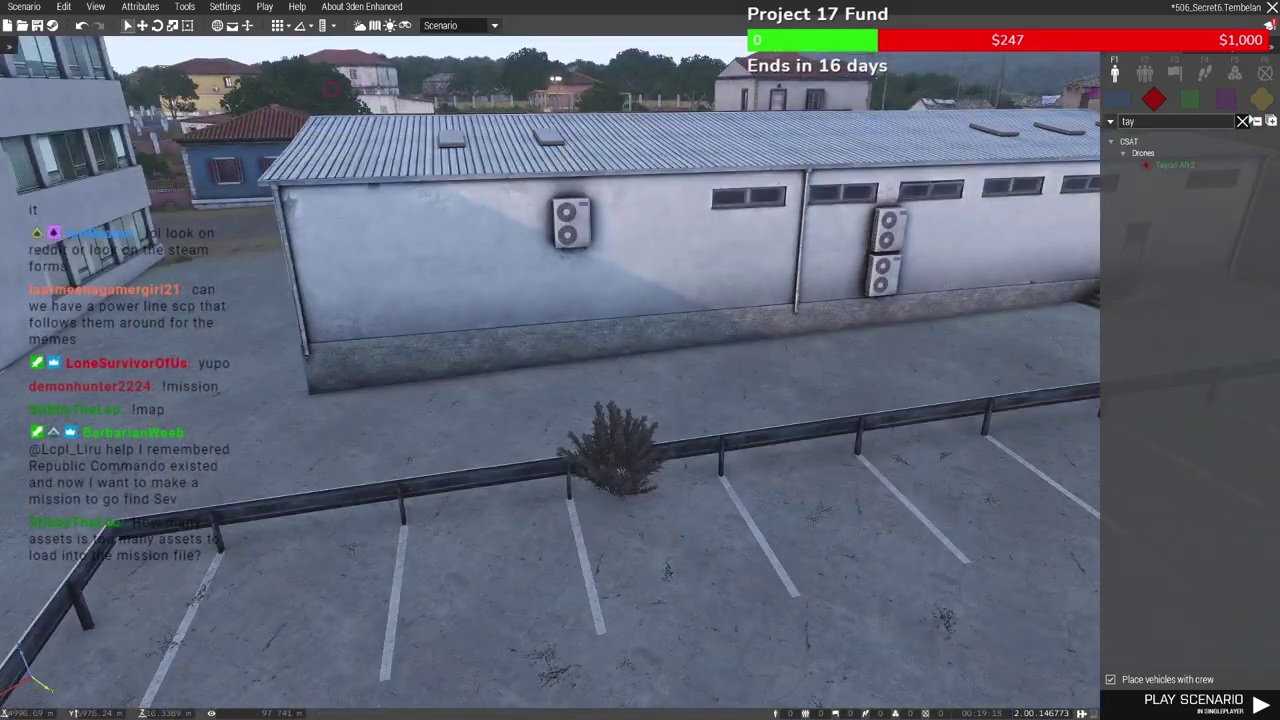
click(1243, 121)
key(shift+w)
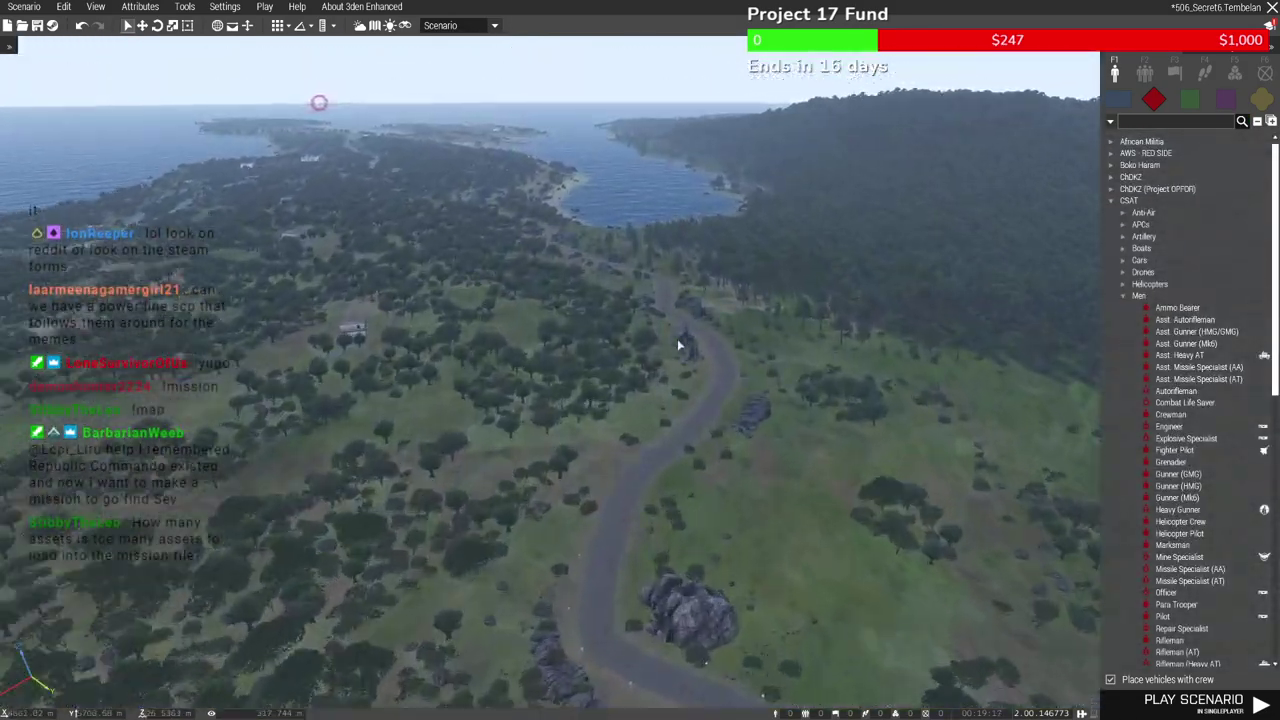
key(shift+w)
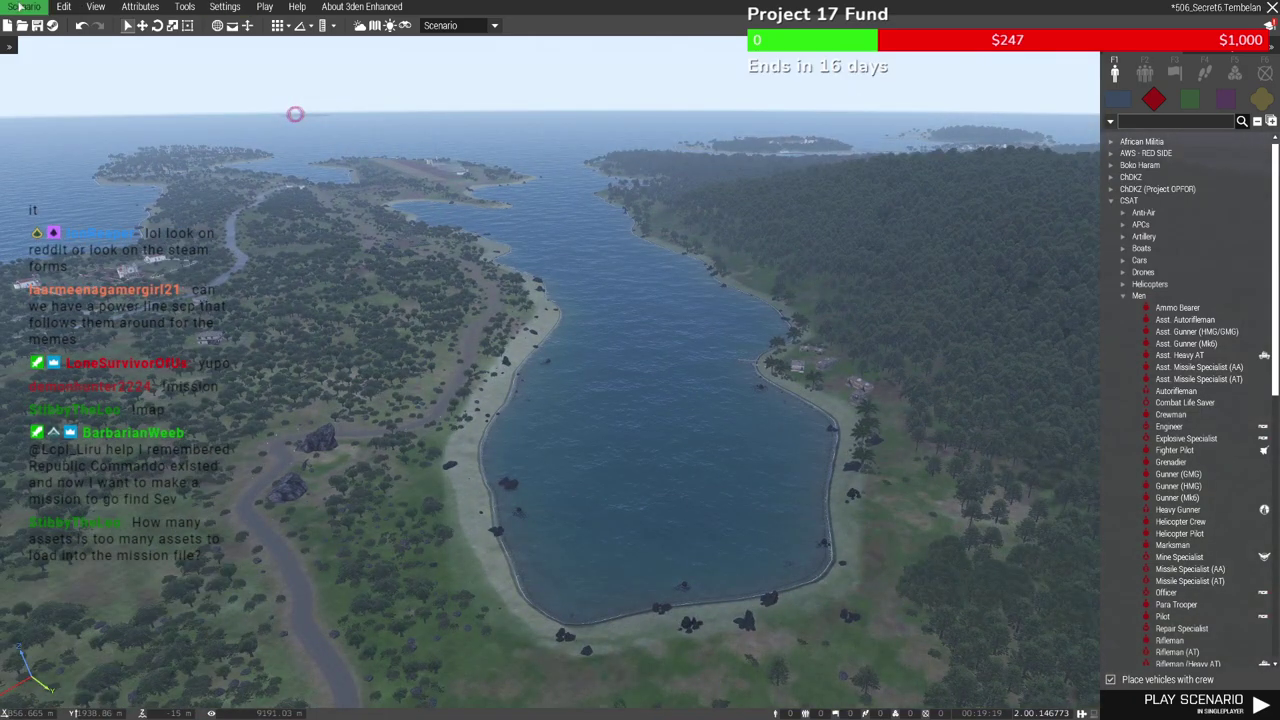
click(20, 7)
click(32, 59)
Open the 506_Secret3 mission on Tembelan Island from the missions list
click(24, 7)
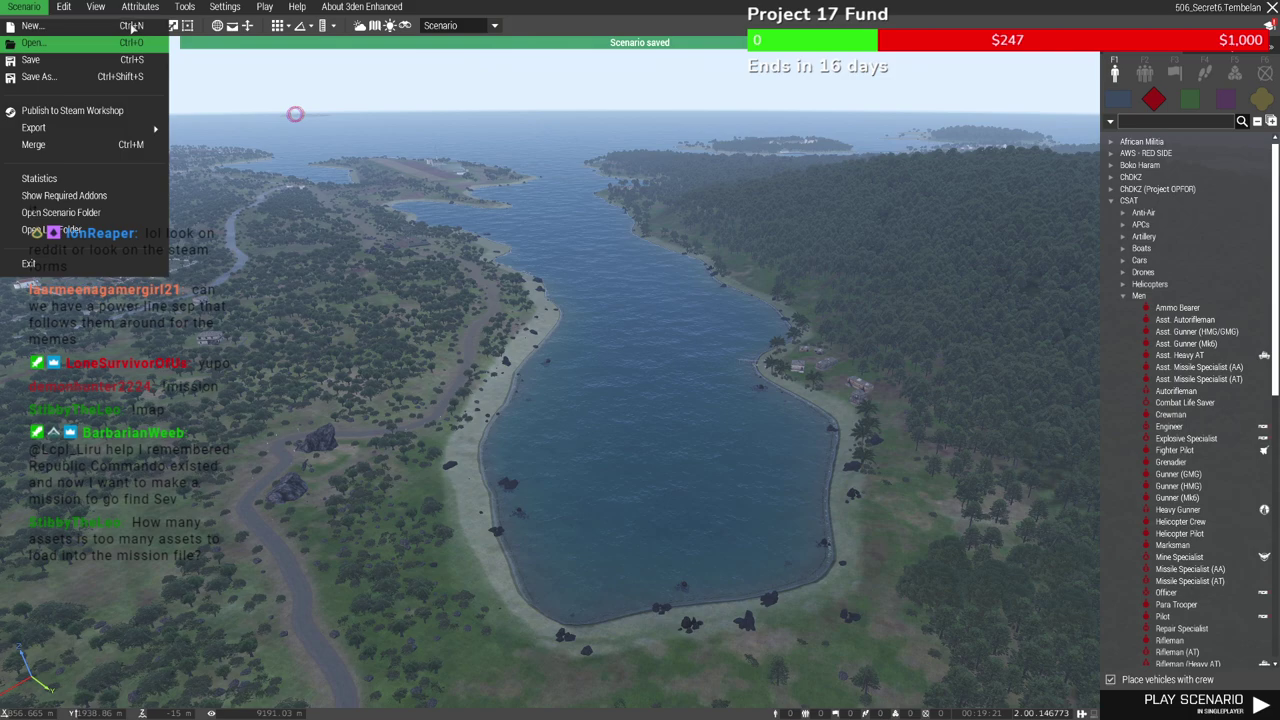
click(132, 41)
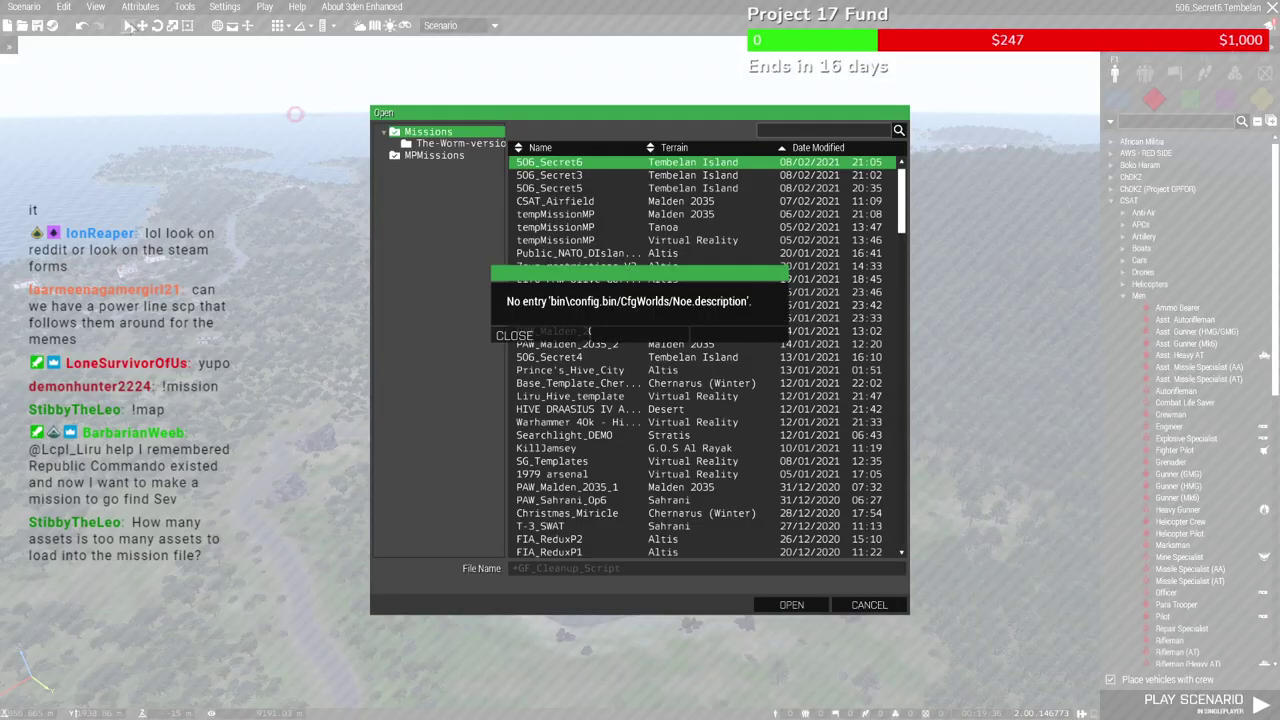
click(580, 335)
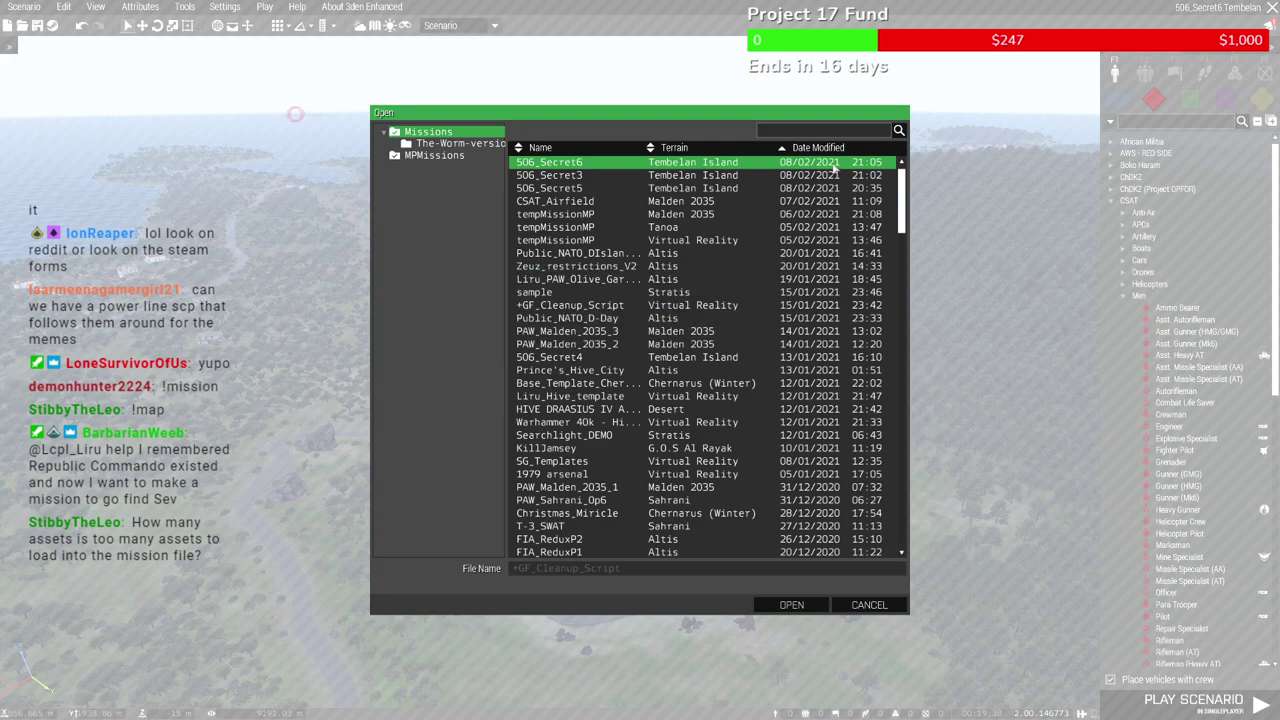
click(818, 147)
click(818, 147)
click(790, 253)
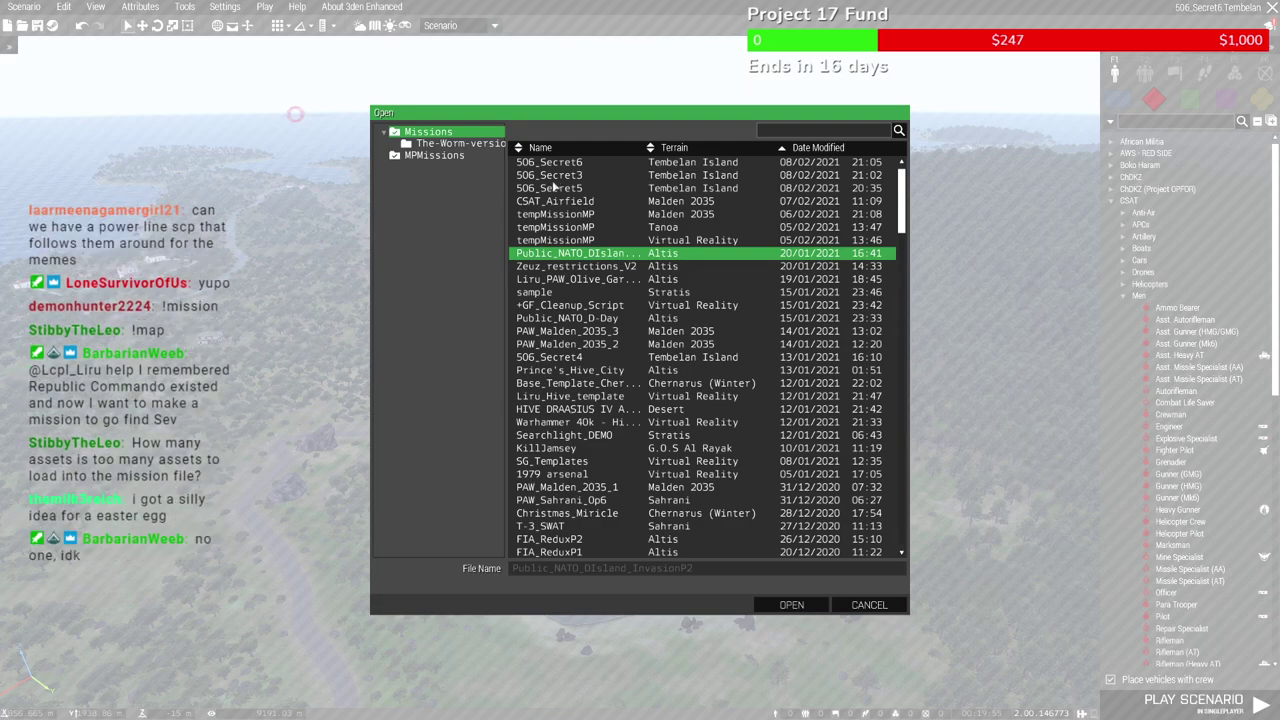
click(555, 176)
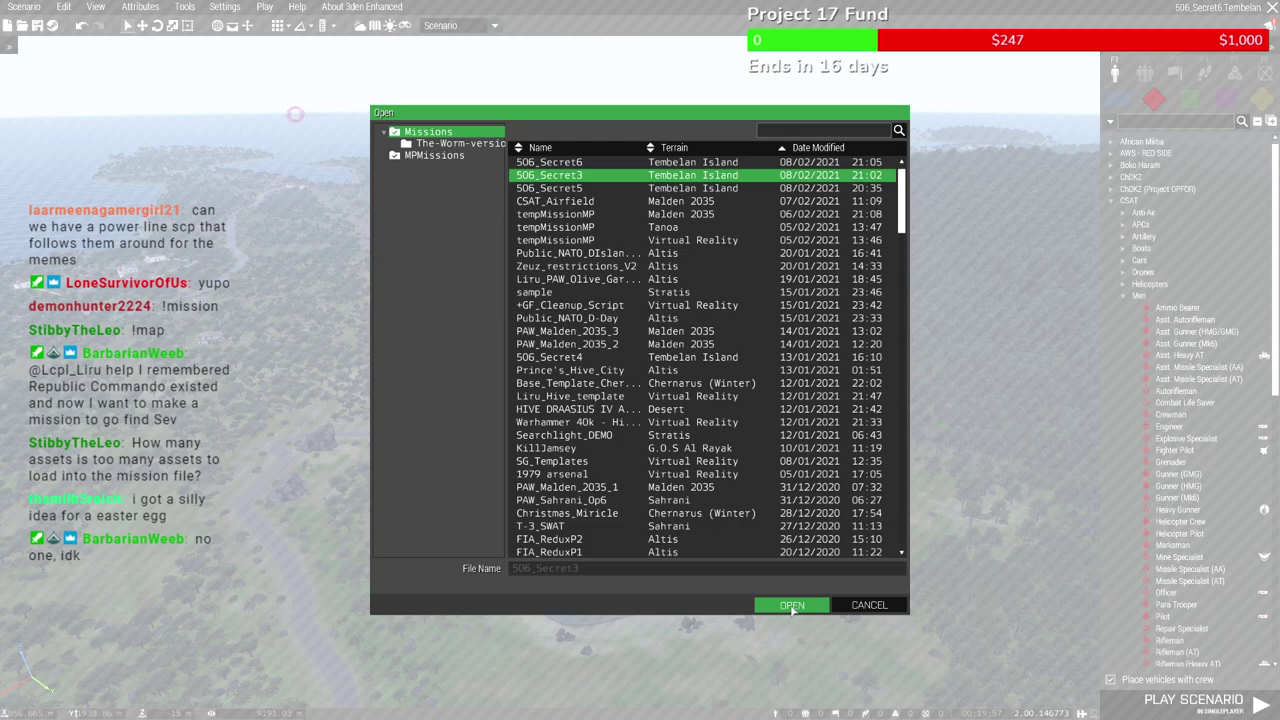
click(792, 606)
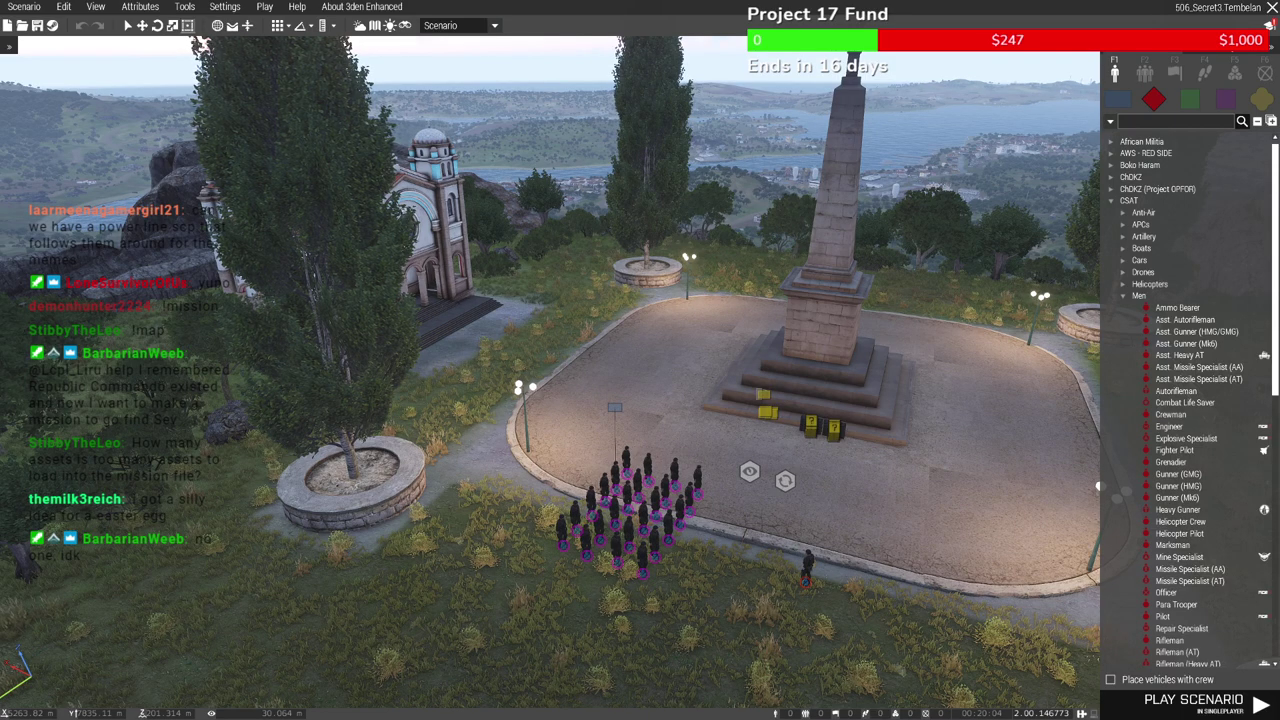
Find the lone civilian standing inside the round blue trigger area and copy both him and the trigger
key(shift+w)
mouse_move(760, 620)
right_down()
mouse_move(932, 563)
mouse_move(861, 504)
mouse_move(684, 438)
mouse_move(697, 443)
mouse_move(728, 416)
mouse_move(693, 506)
right_up()
key(w)
key(w)
scroll(692, 507, up, 5)
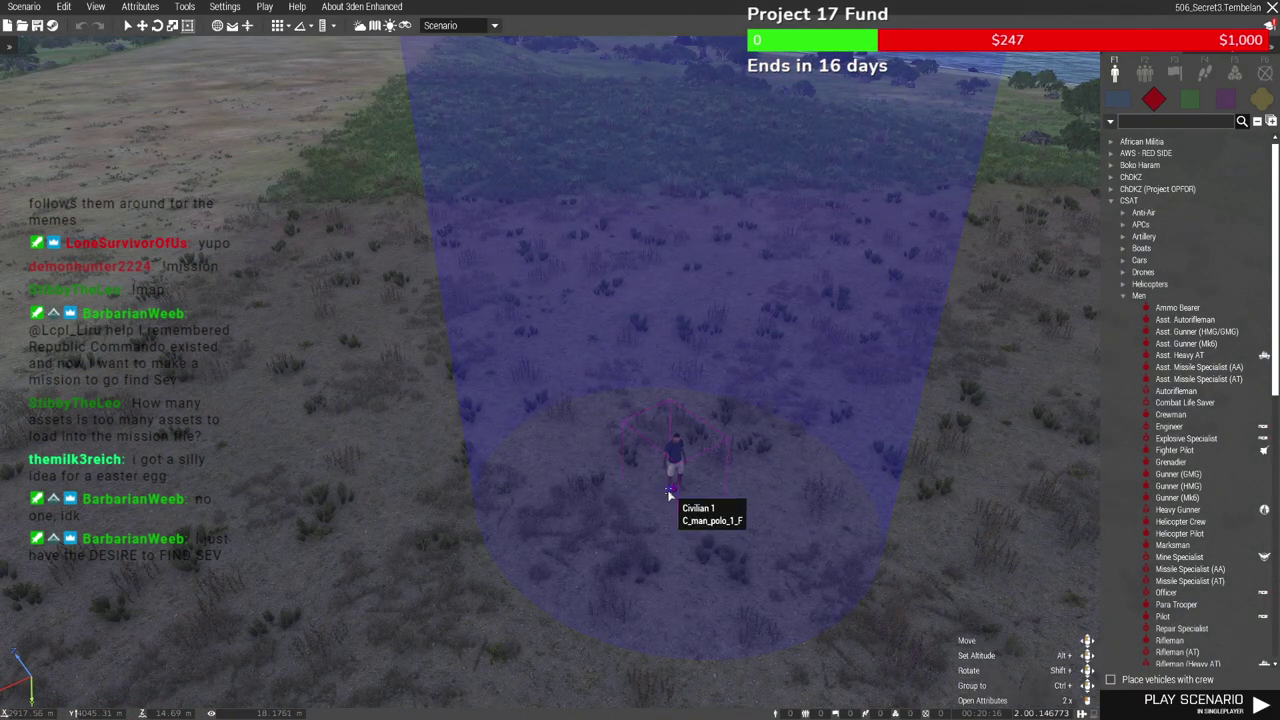
click(669, 494)
Reopen the 506_Secret6 mission on Tembelan Island
click(14, 9)
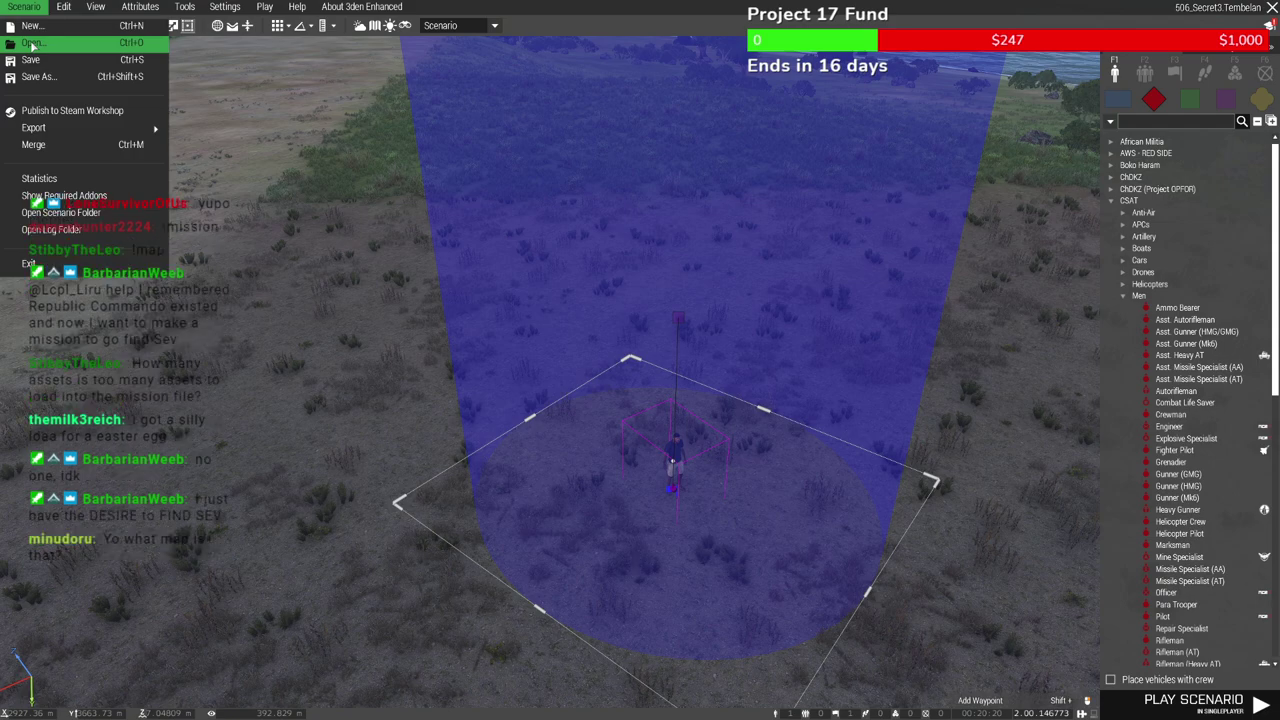
click(33, 44)
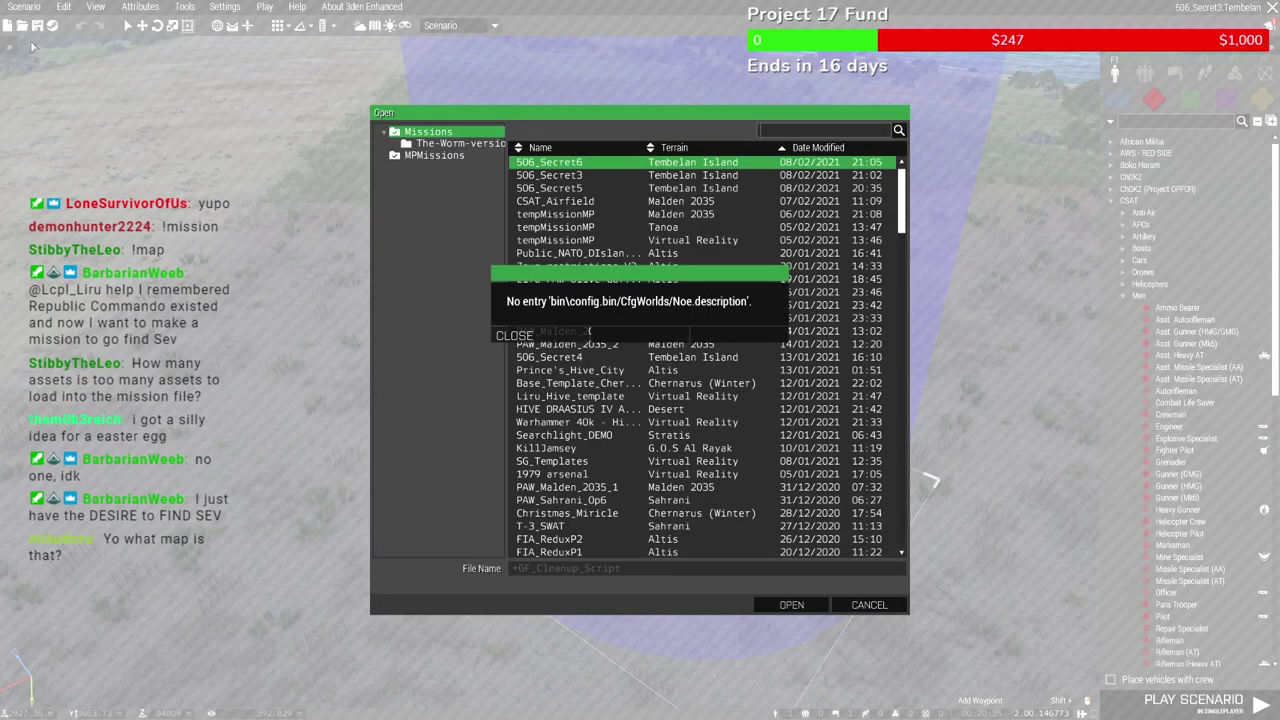
click(510, 336)
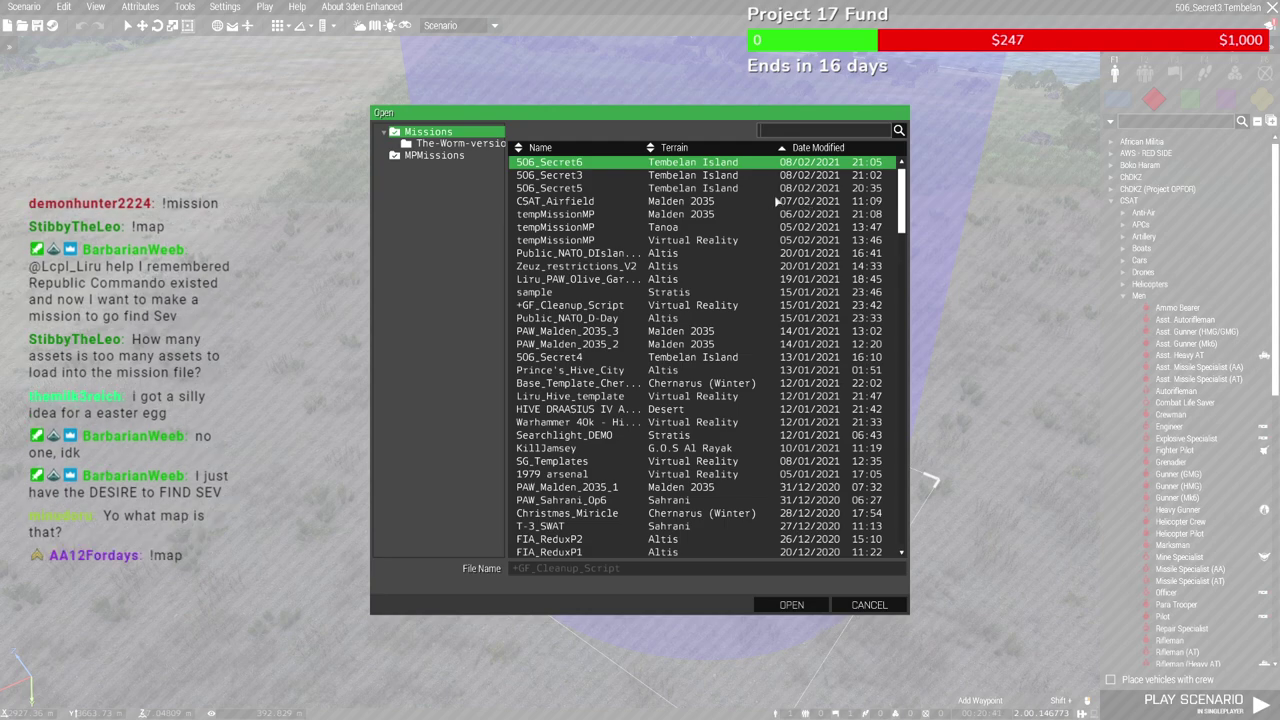
click(645, 175)
click(645, 163)
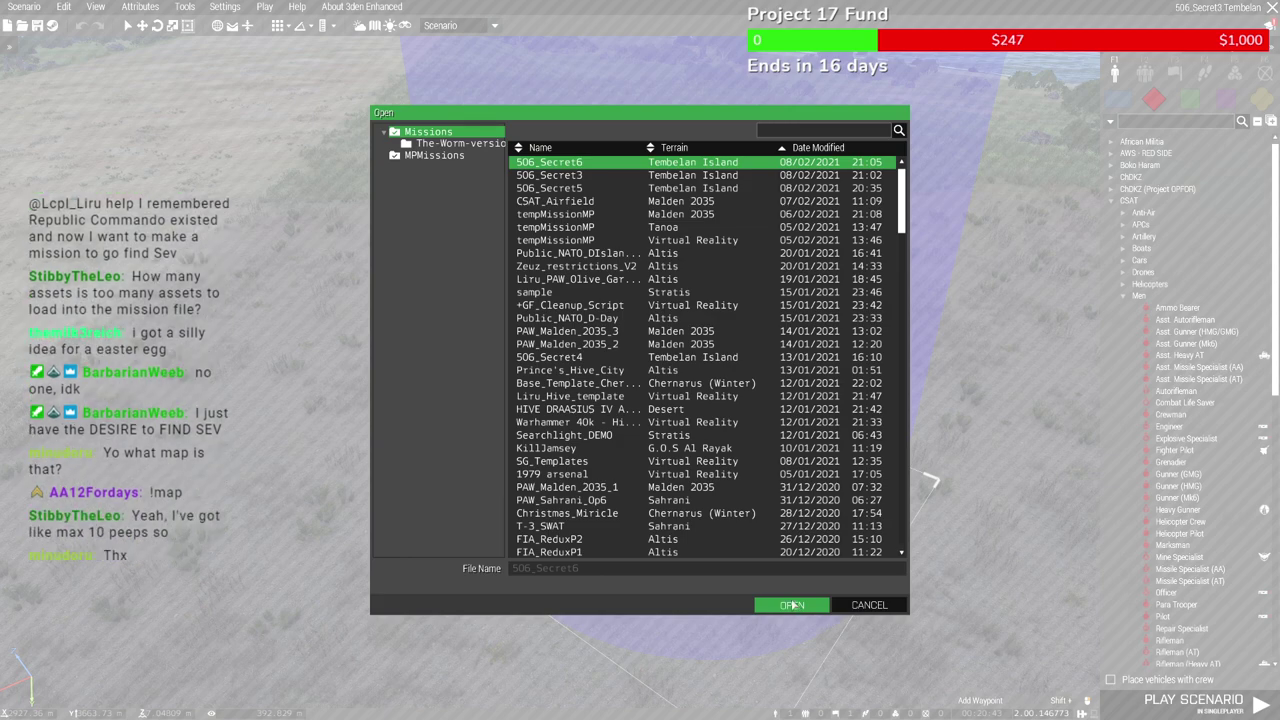
click(792, 606)
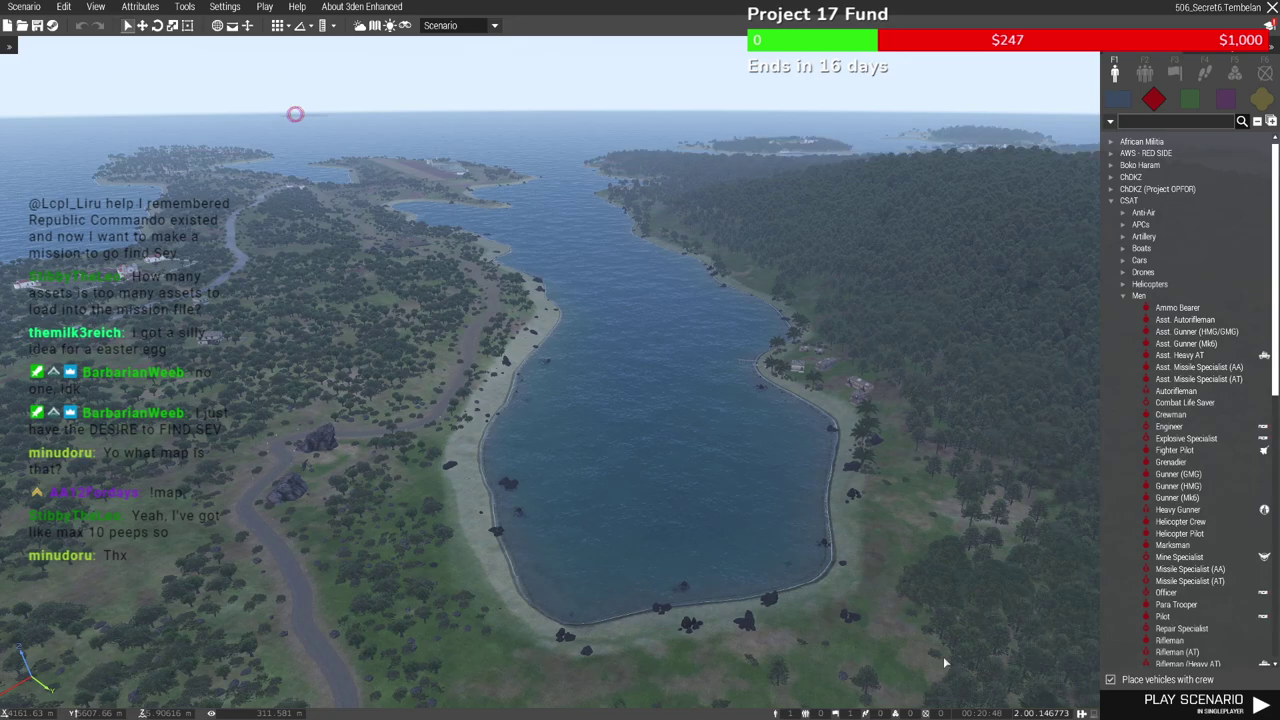
Paste the copied civilian and trigger in front of the two stone houses in the ruined coastal settlement
right_drag(709, 474, 652, 477)
key(w)
key(w)
key(w)
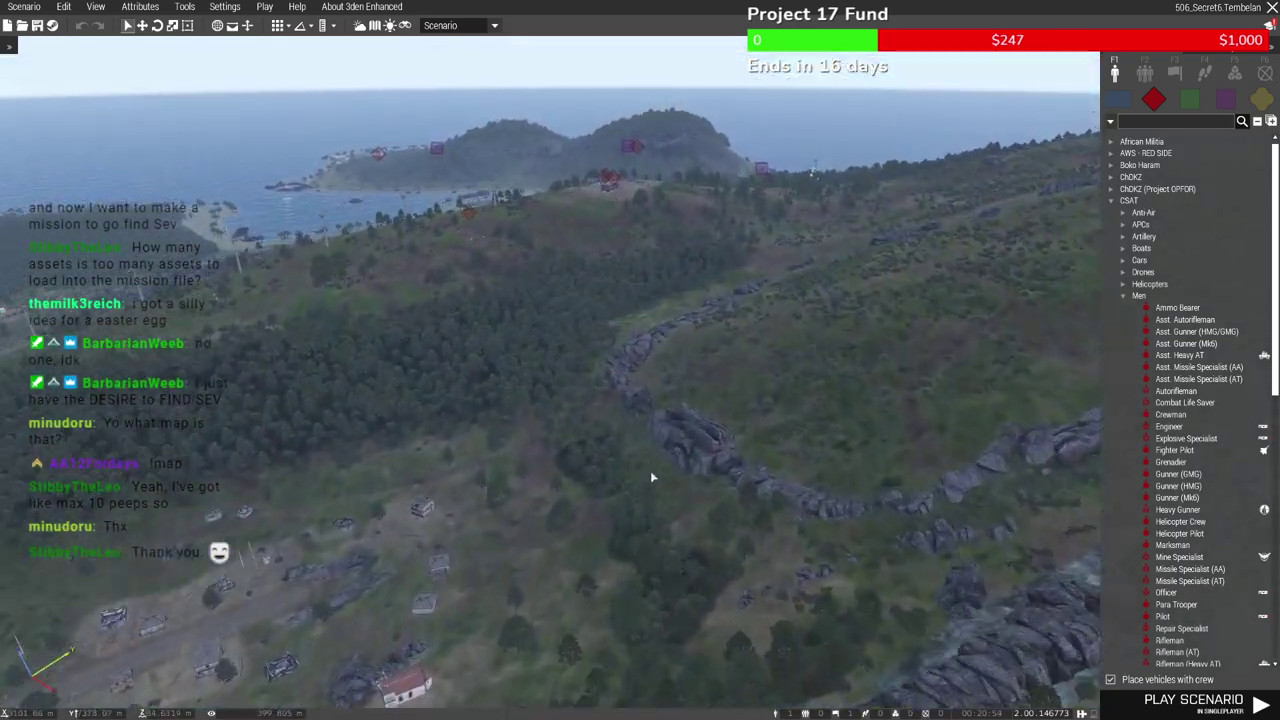
key(w)
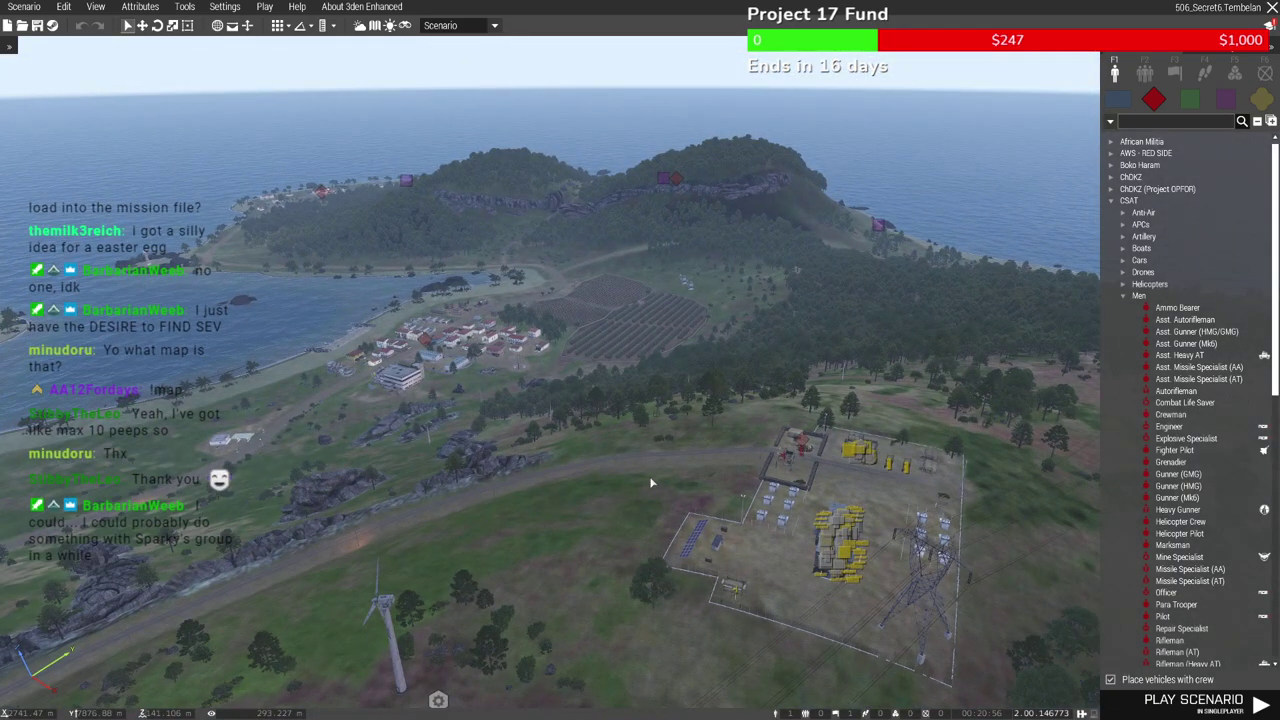
key(w)
key(a)
key(w)
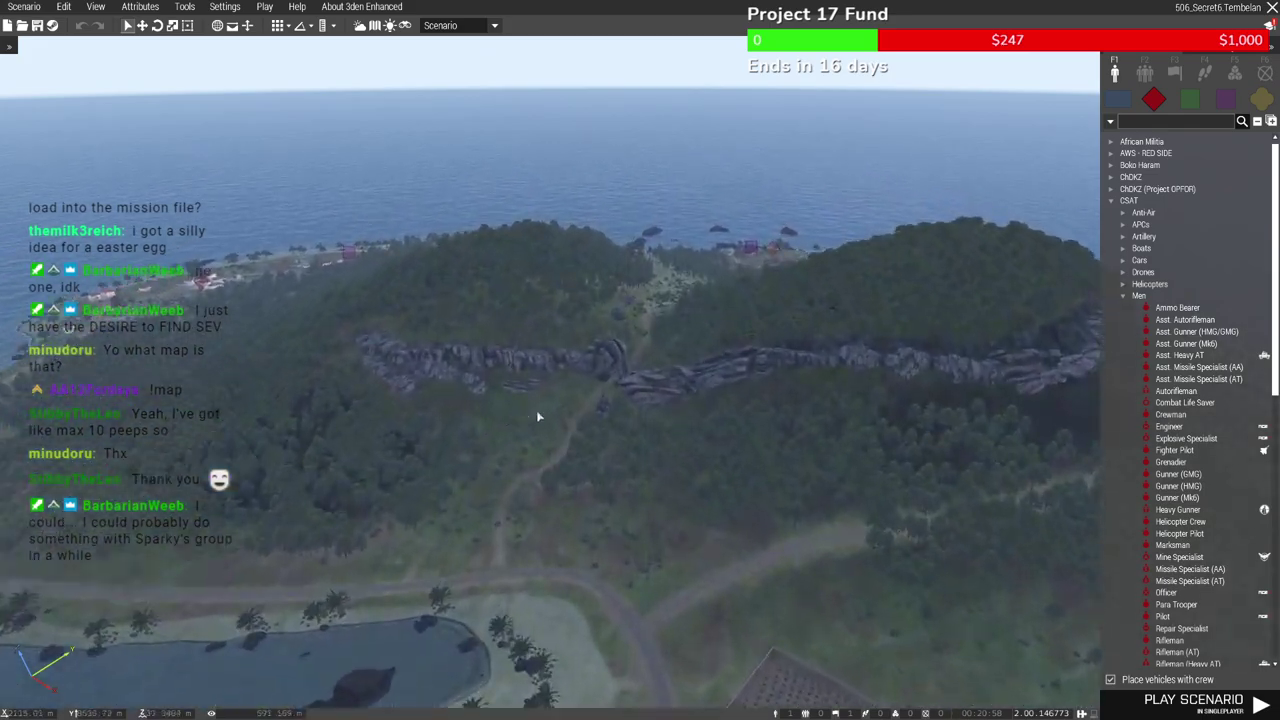
key(w)
right_drag(697, 478, 691, 606)
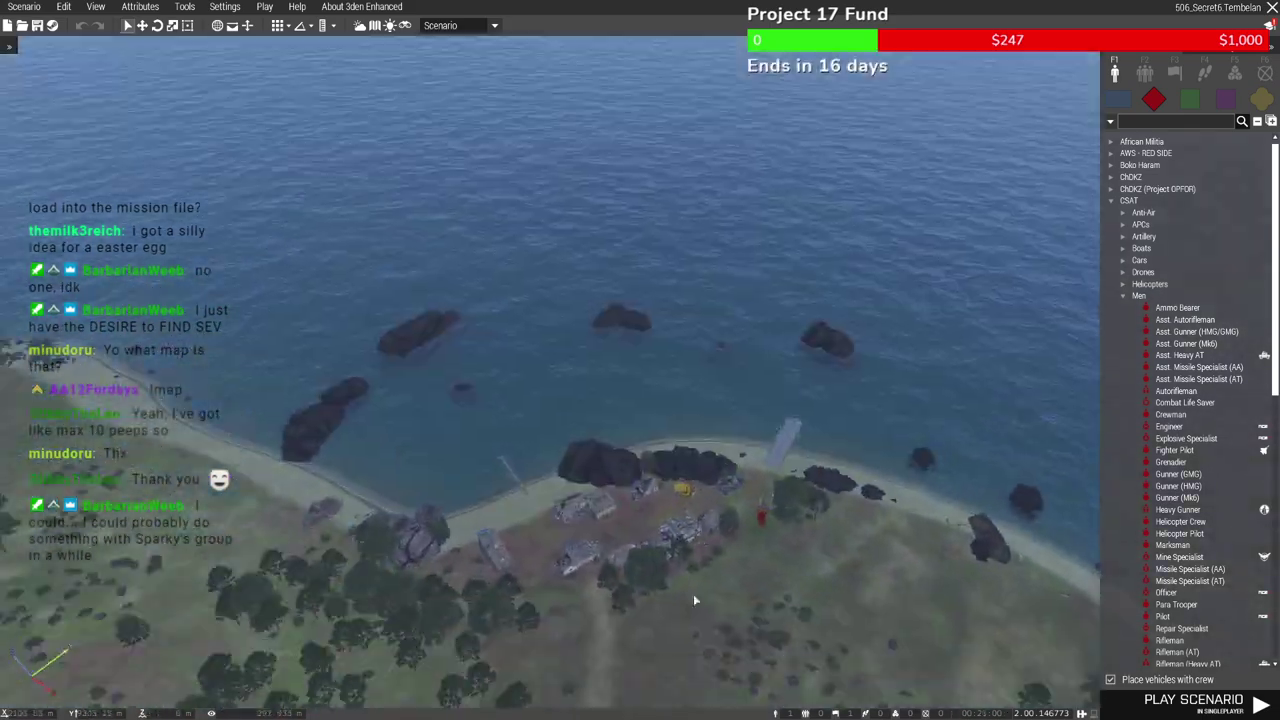
key(w)
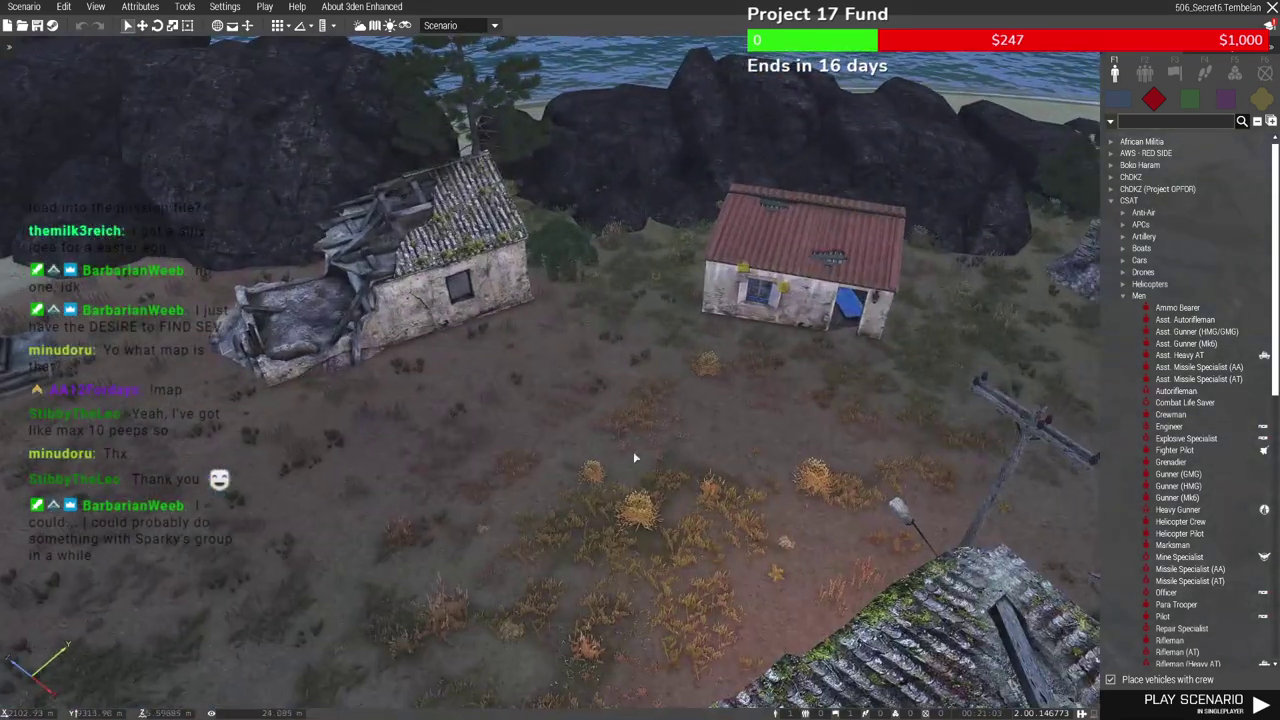
key(ctrl+v)
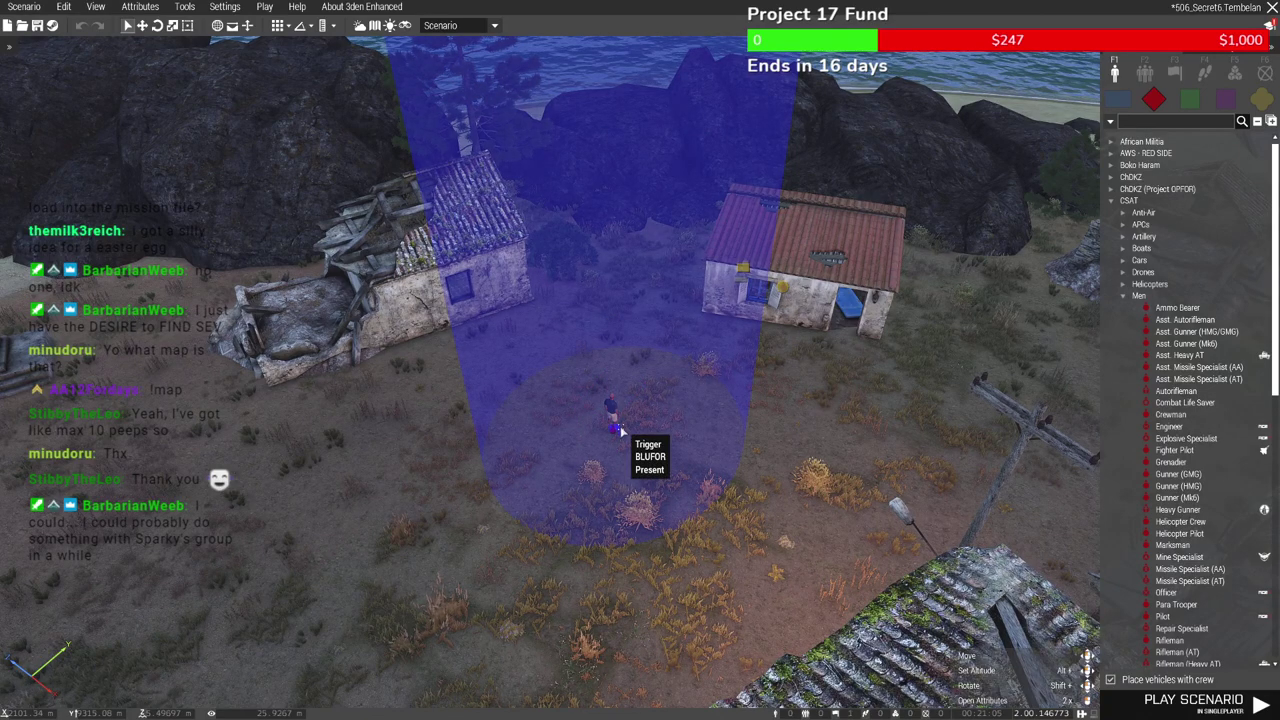
Review the pasted trigger's activation and expression settings, and remove the civilian pasted with it
double_click(619, 429)
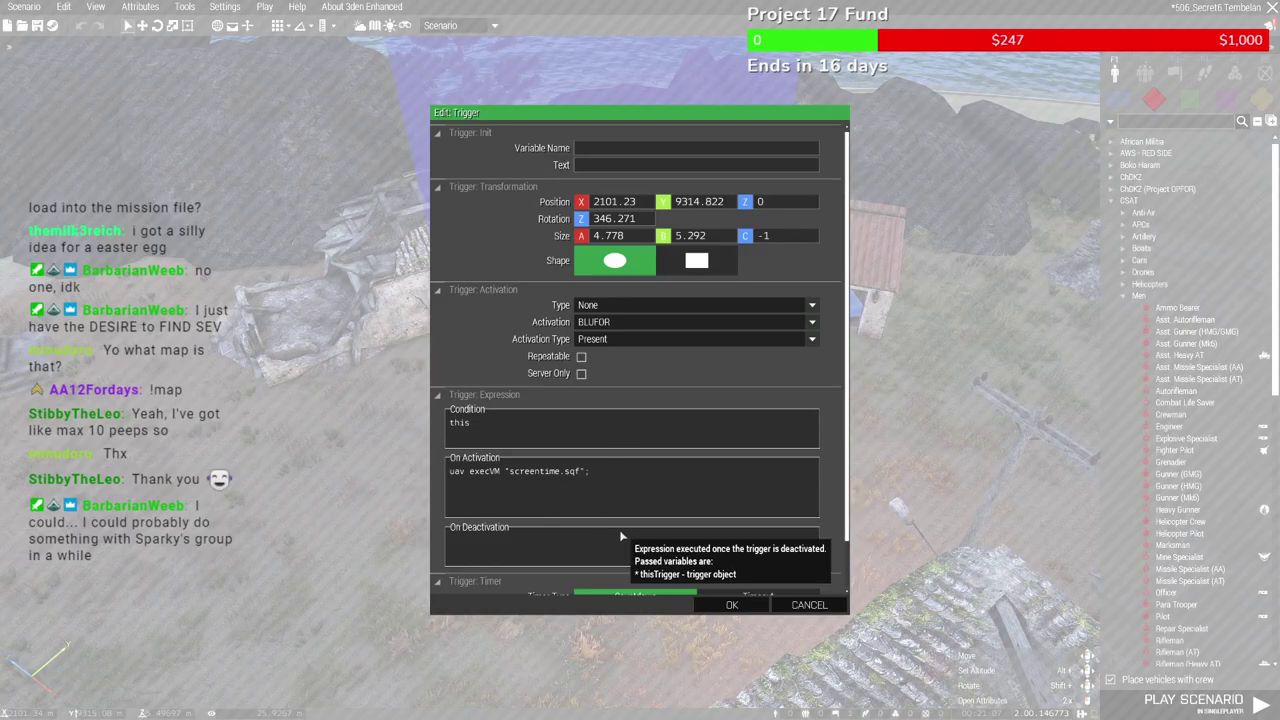
scroll(621, 537, down, 2)
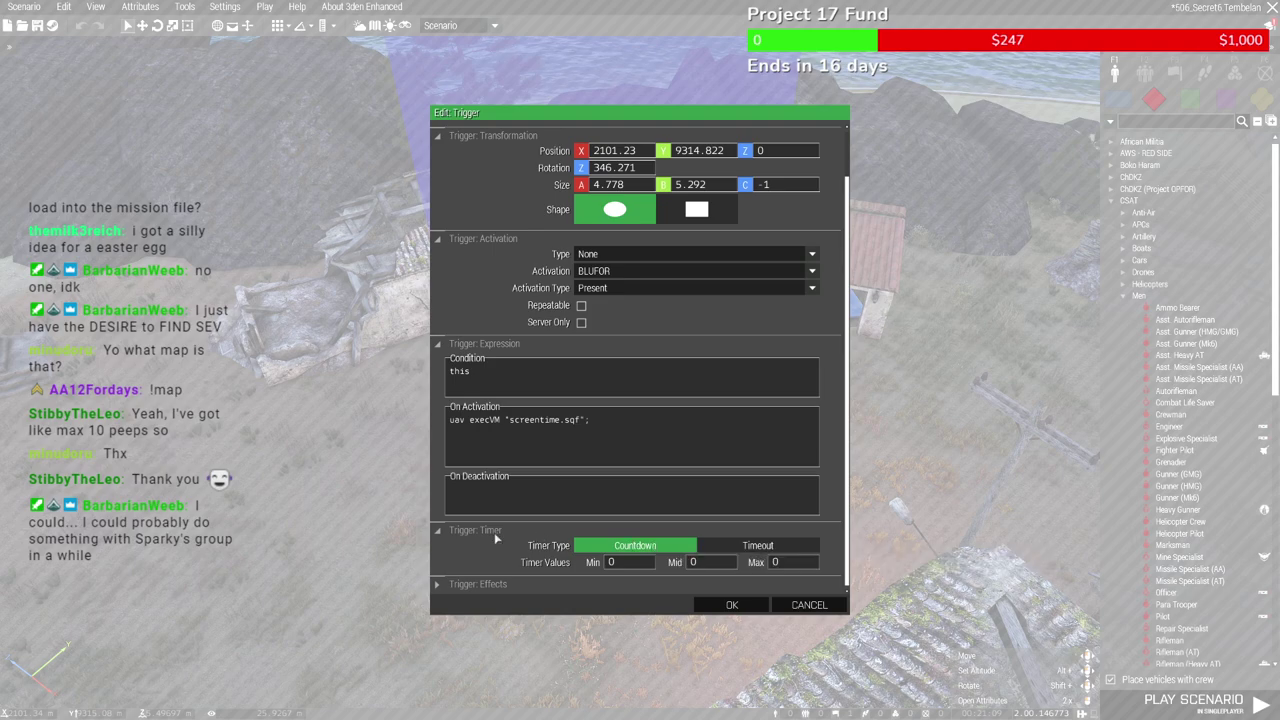
click(727, 603)
scroll(608, 440, up, 4)
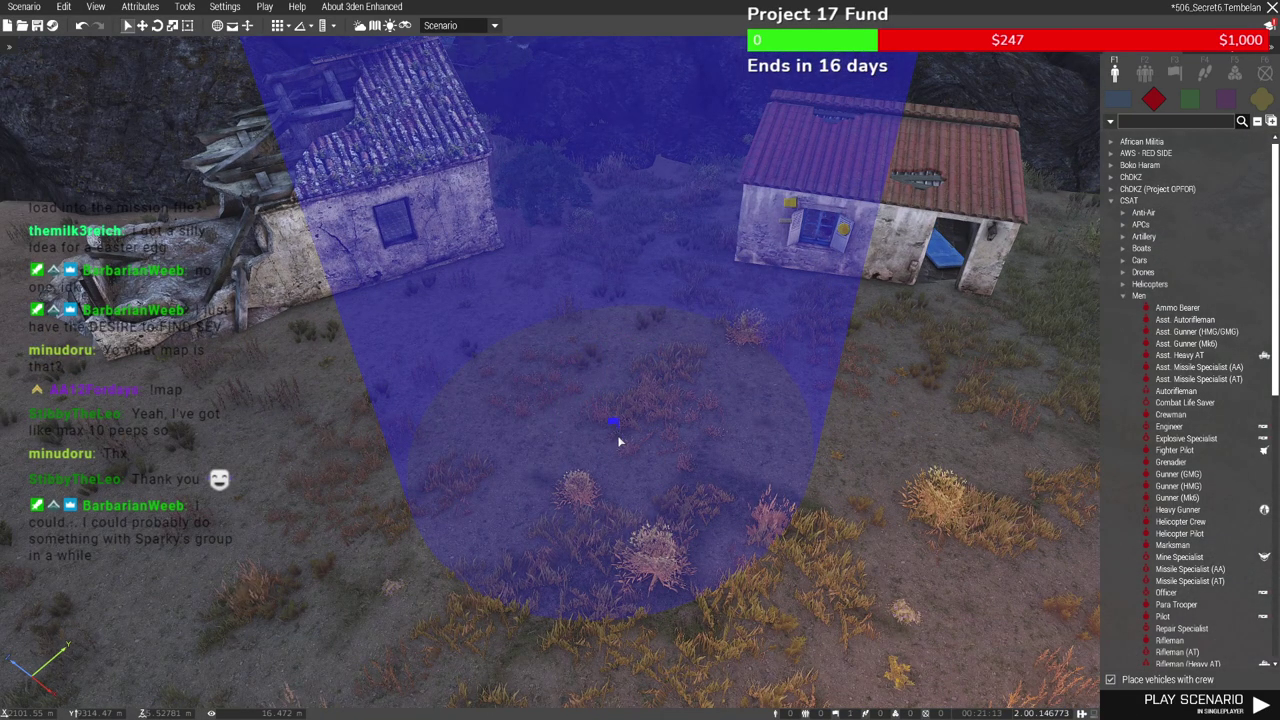
Change the pasted BLUFOR trigger's area shape to a rectangle
click(610, 428)
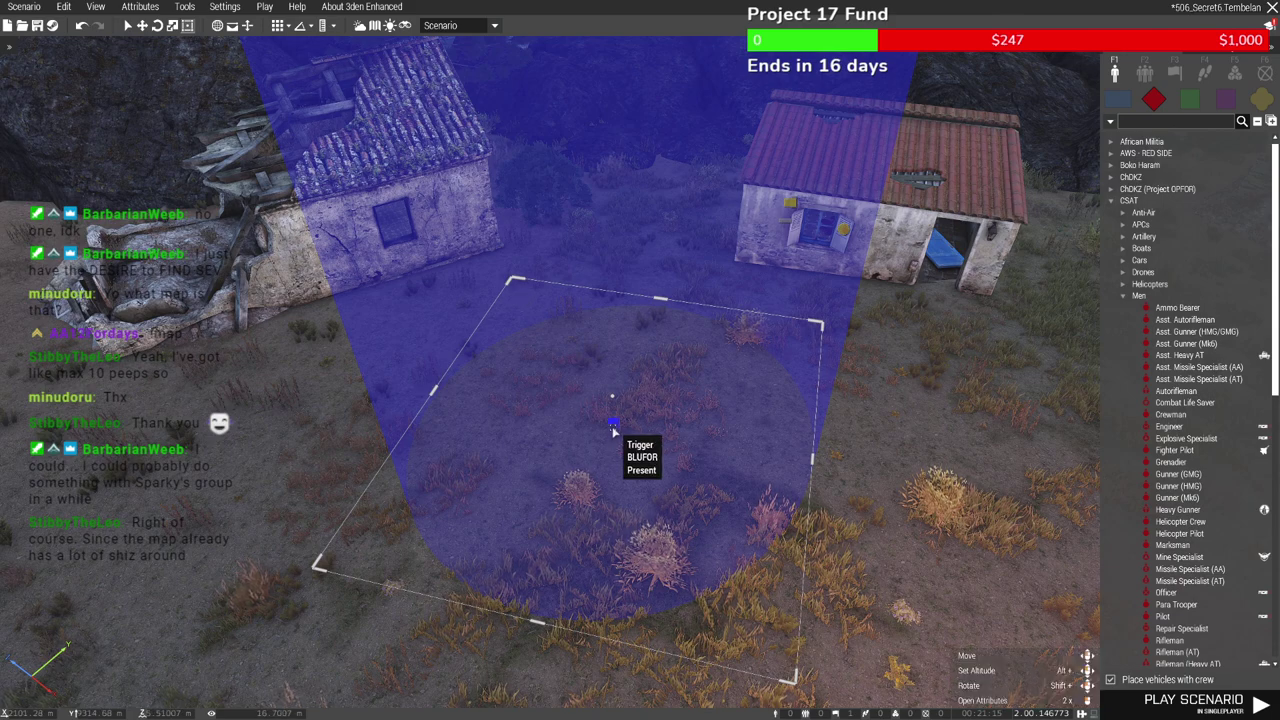
double_click(614, 429)
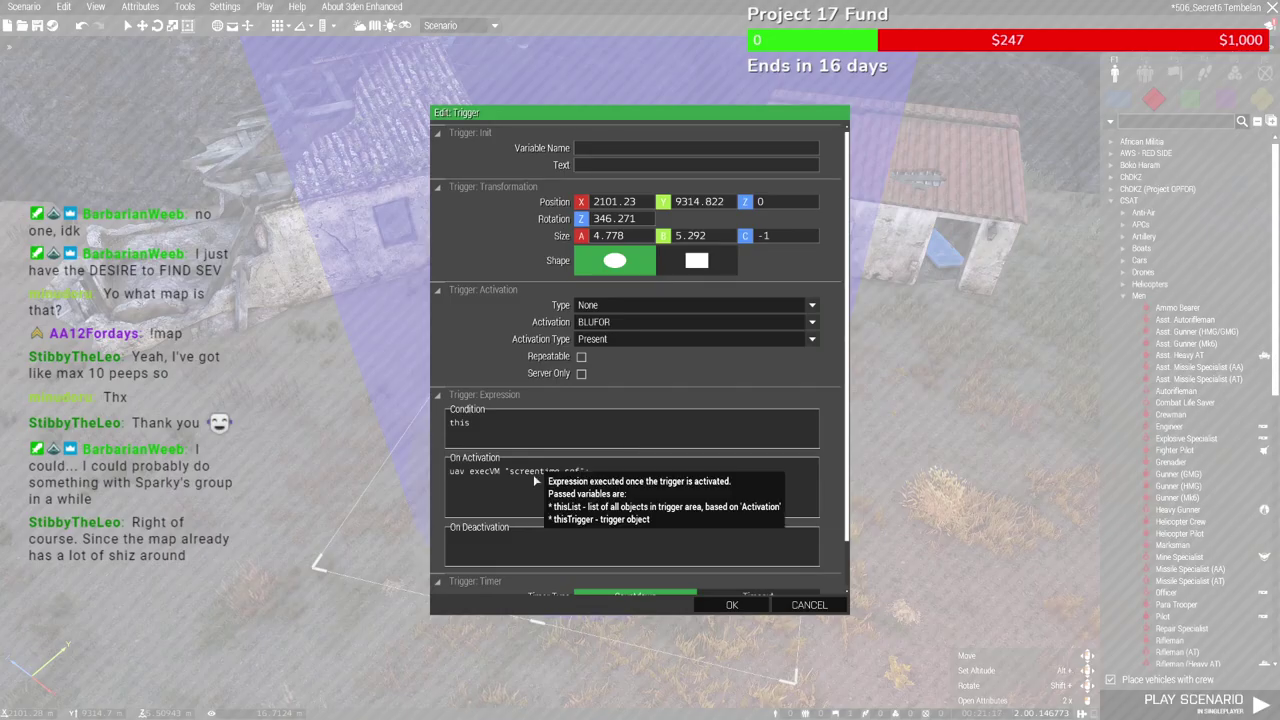
click(731, 605)
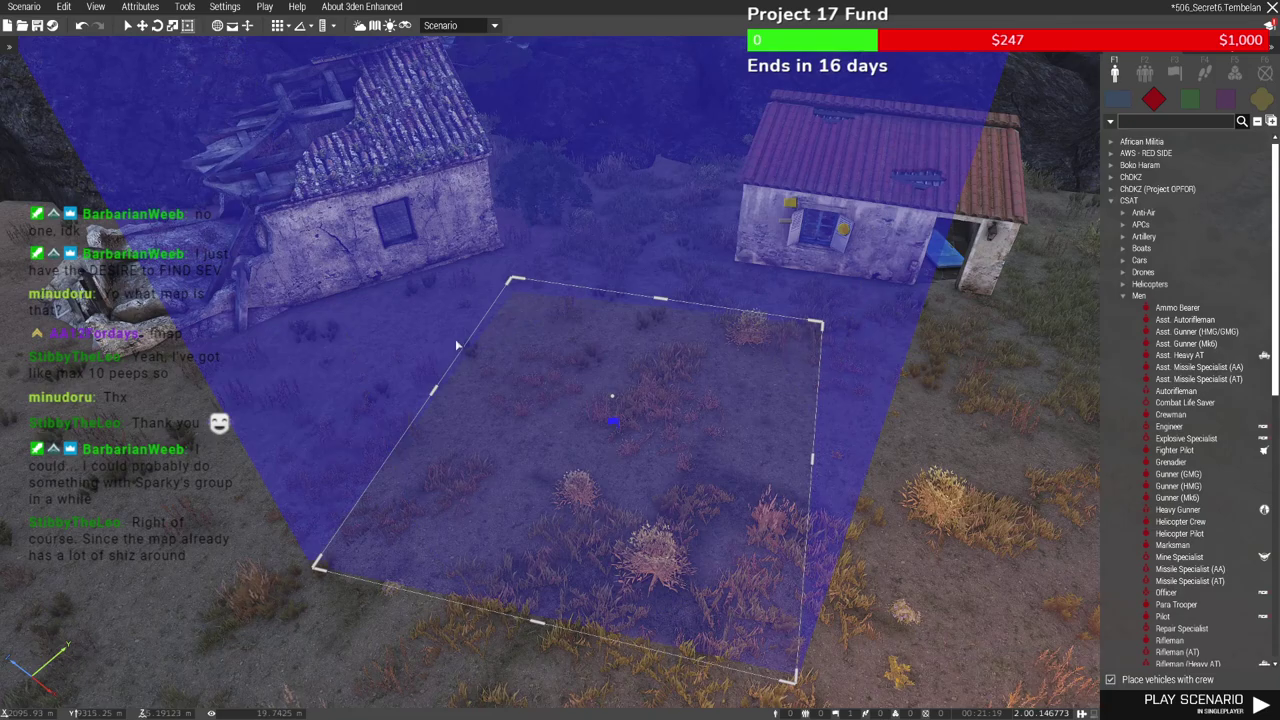
Shrink the rectangular trigger area and move it into the red-roofed house with the scientist
drag(520, 307, 674, 533)
key(w)
key(w)
key(z)
key(w)
right_drag(688, 531, 531, 491)
key(a)
drag(630, 415, 1124, 344)
Position the trigger at the laptop table and widen its area slightly towards the scientist
key(s)
right_drag(1050, 355, 518, 412)
key(d)
key(w)
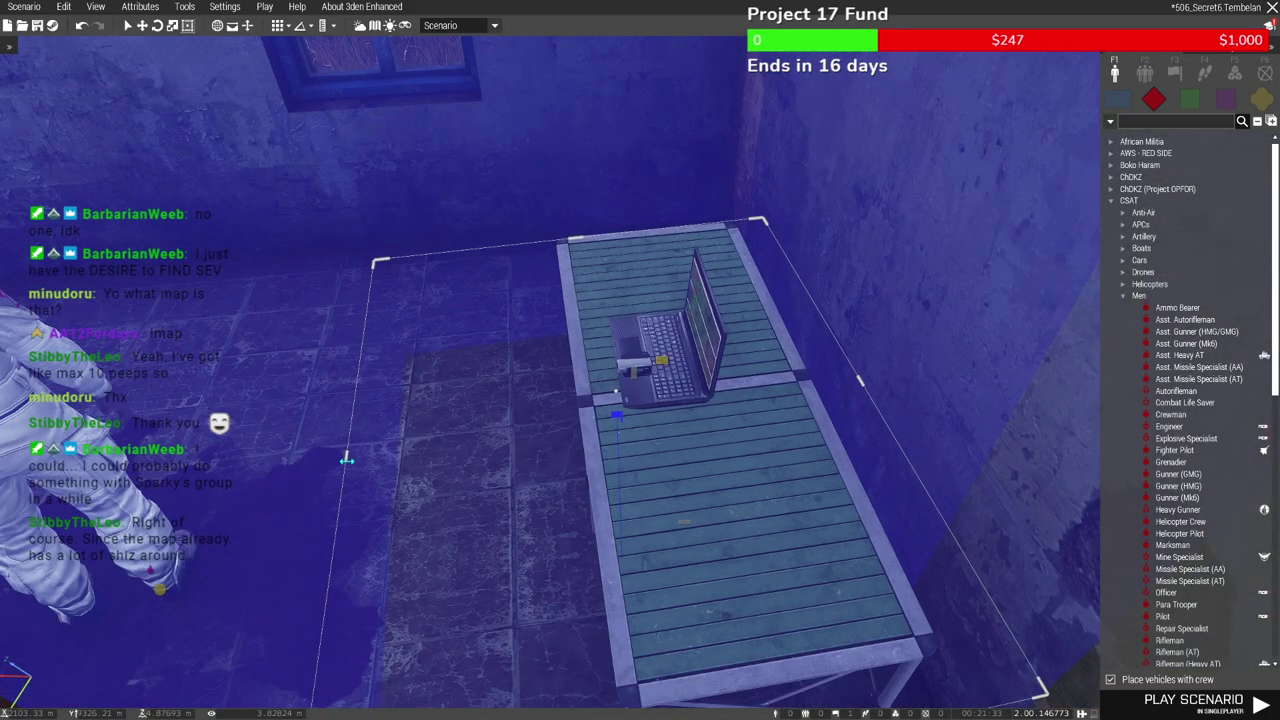
drag(347, 458, 323, 460)
key(a)
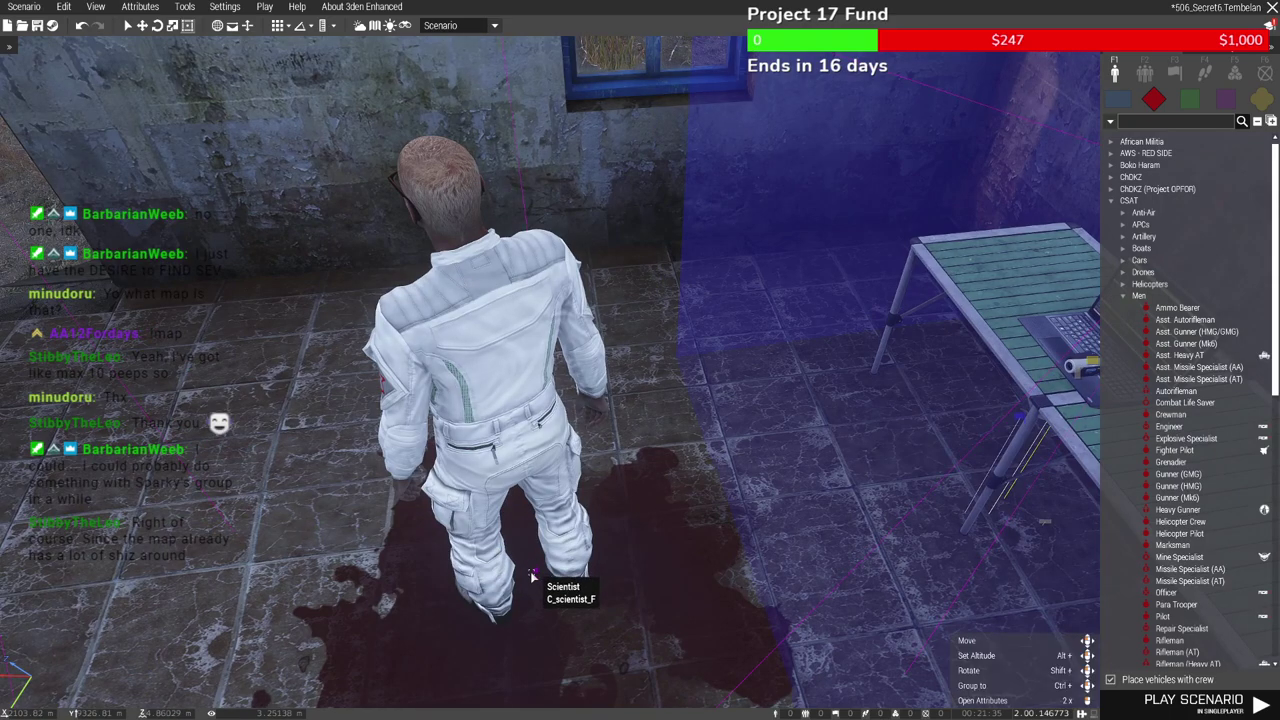
Check the trigger area around the laptop table and the scientist inside the house
key(a)
right_drag(551, 584, 673, 556)
drag(550, 333, 706, 434)
drag(657, 360, 838, 355)
right_drag(718, 445, 706, 416)
key(w)
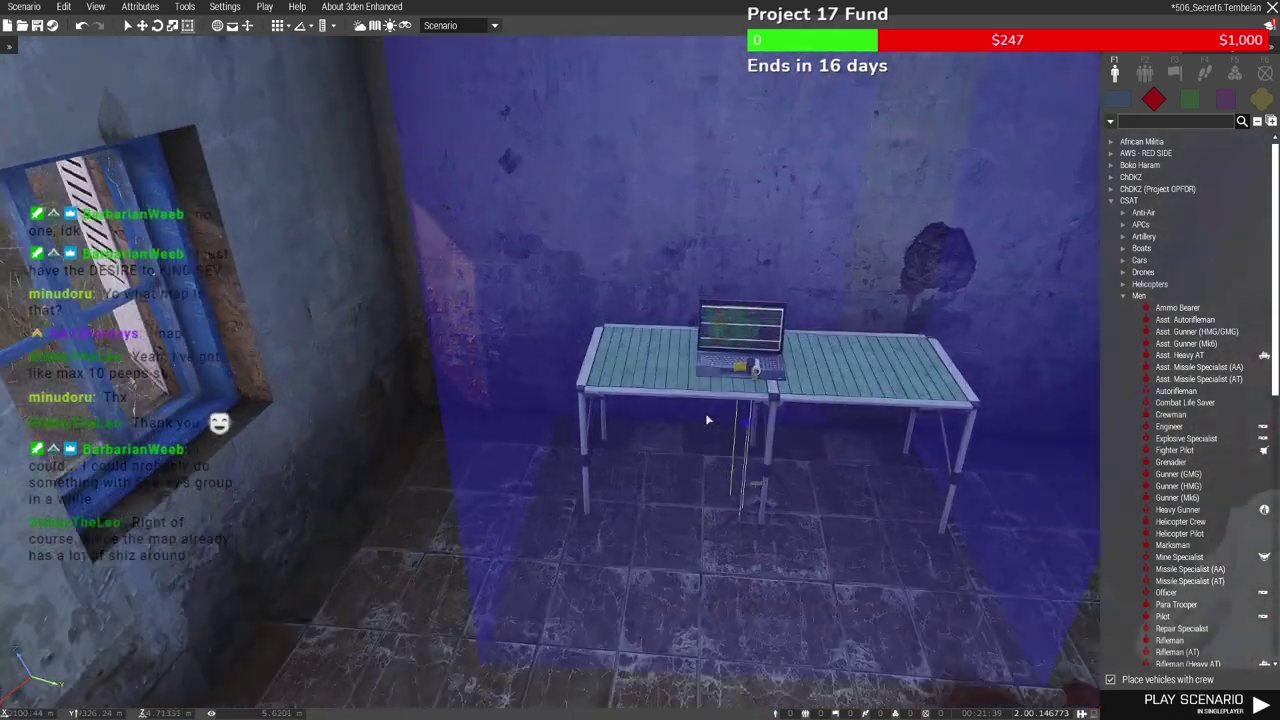
key(w)
right_drag(681, 573, 589, 477)
Review the attributes of the Rugged Large Screen (Black) in the base building, down to its texture setting
key(m)
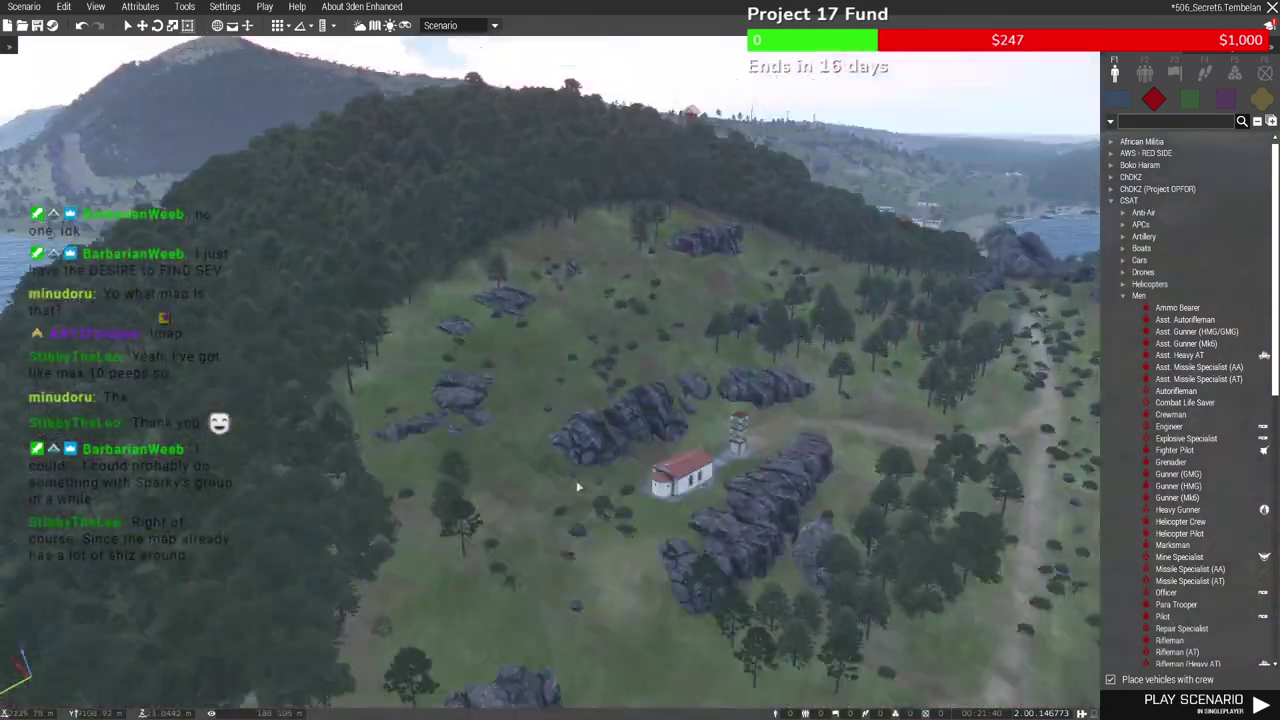
scroll(528, 370, down, 5)
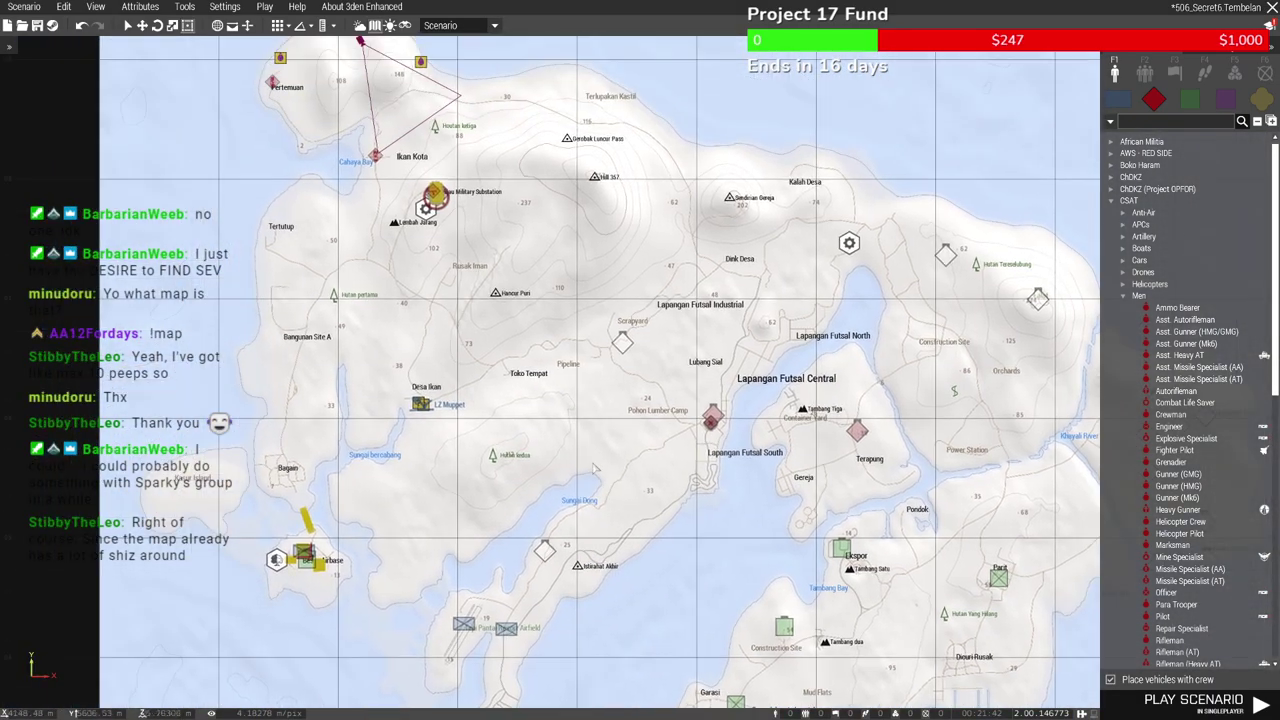
key(Escape)
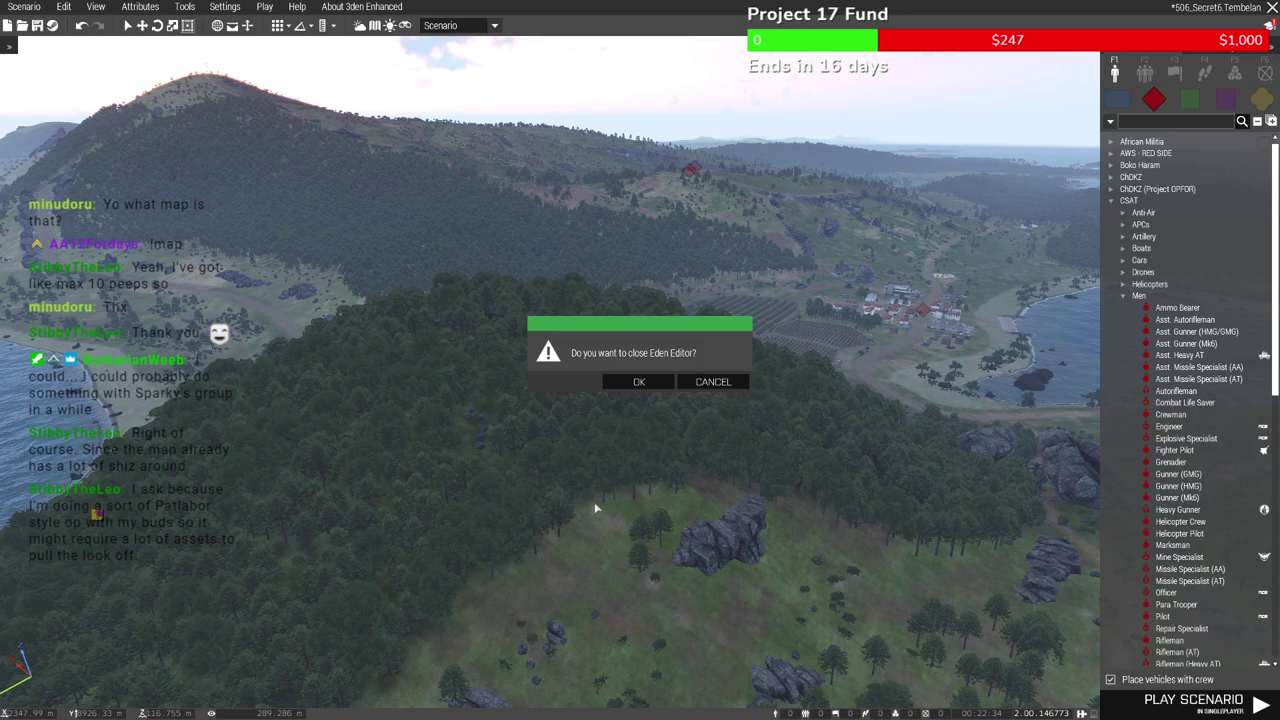
key(Escape)
key(m)
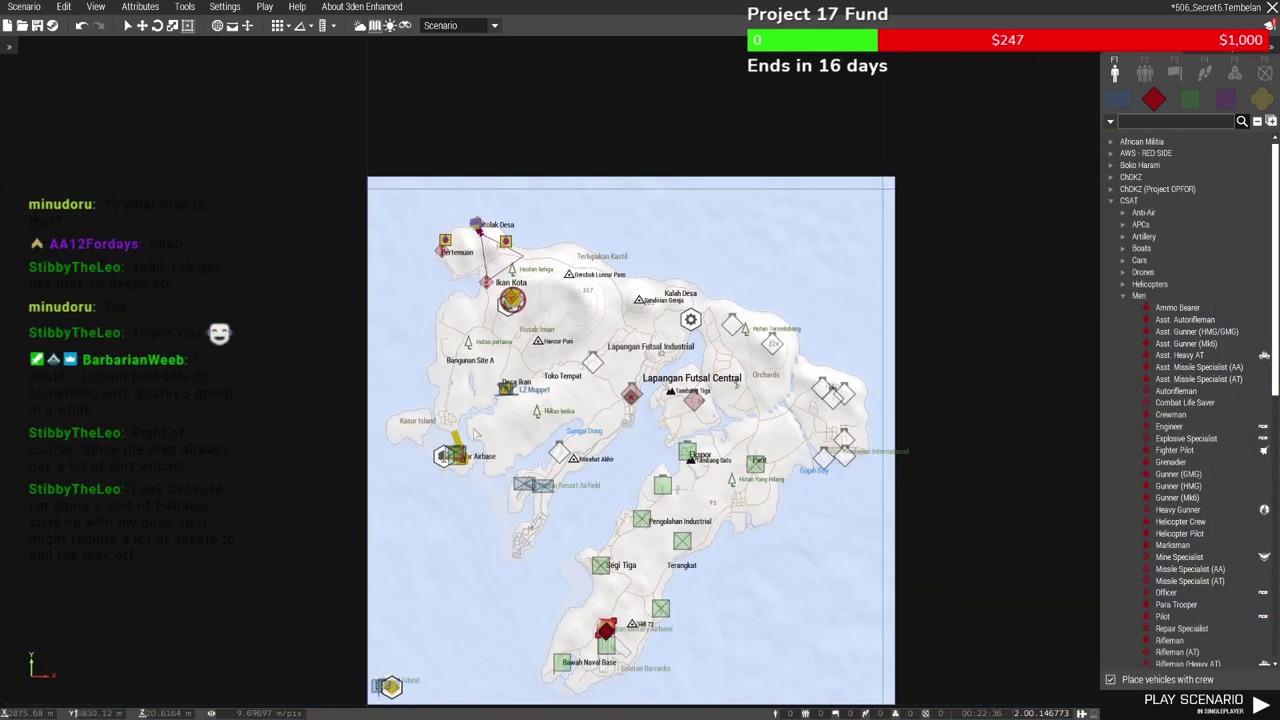
scroll(499, 522, up, 10)
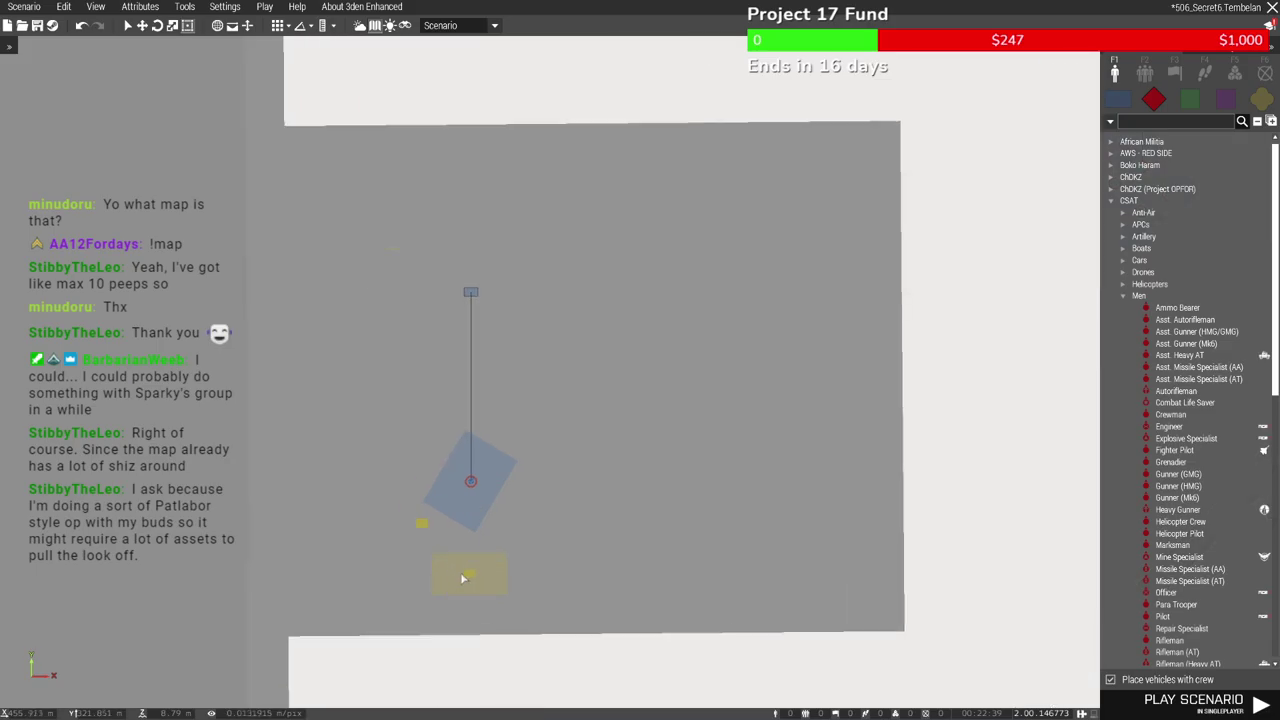
double_click(463, 578)
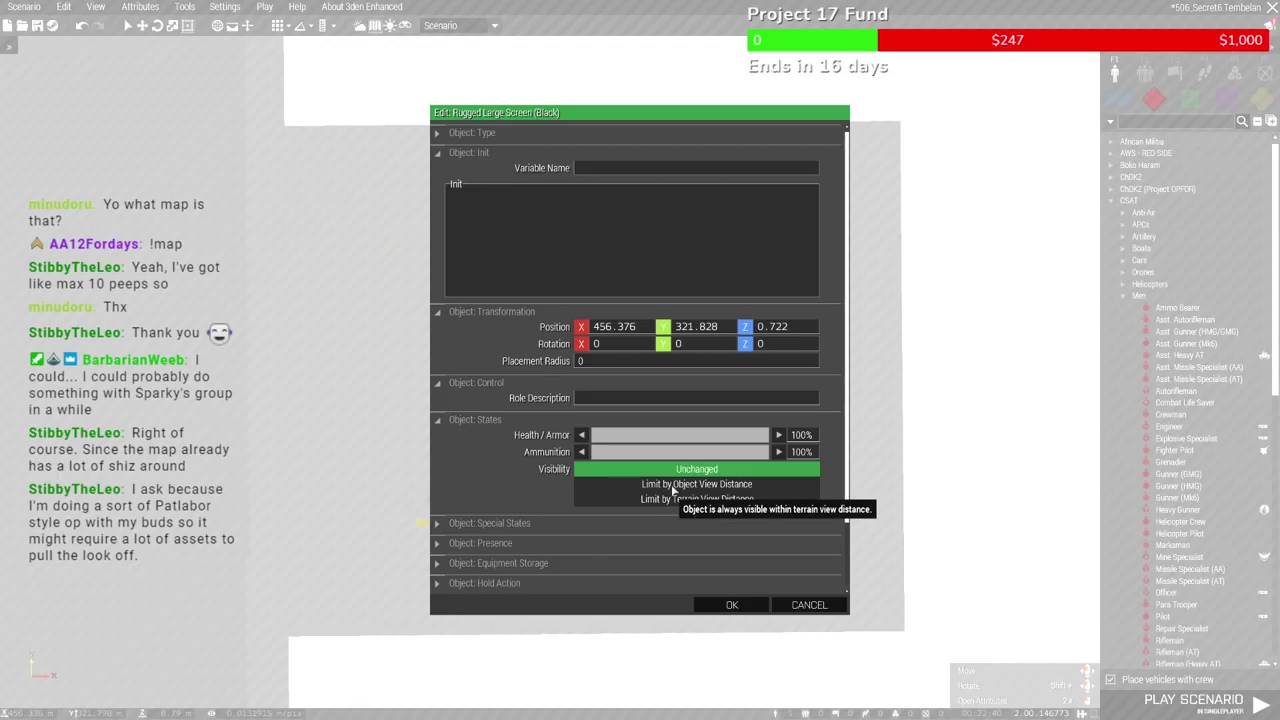
scroll(745, 515, down, 2)
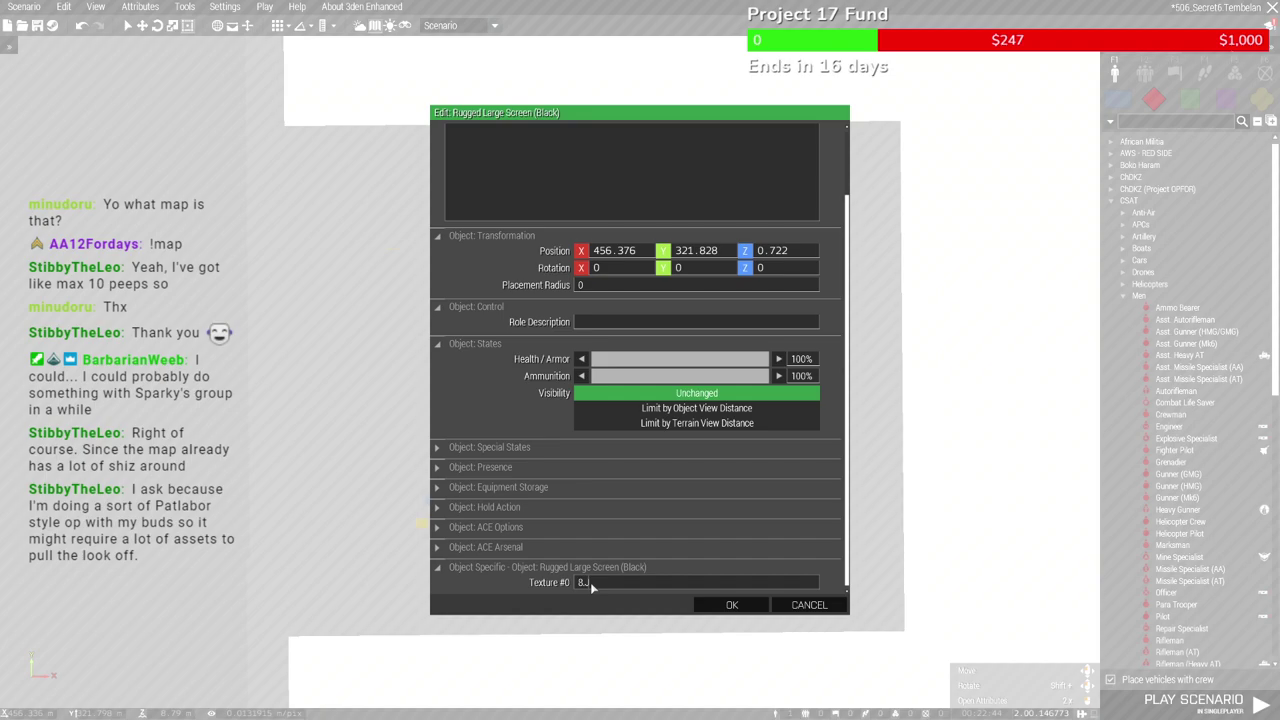
click(731, 604)
Cut the User Texture (1m) object tgt beside the stairs inside the base building
key(m)
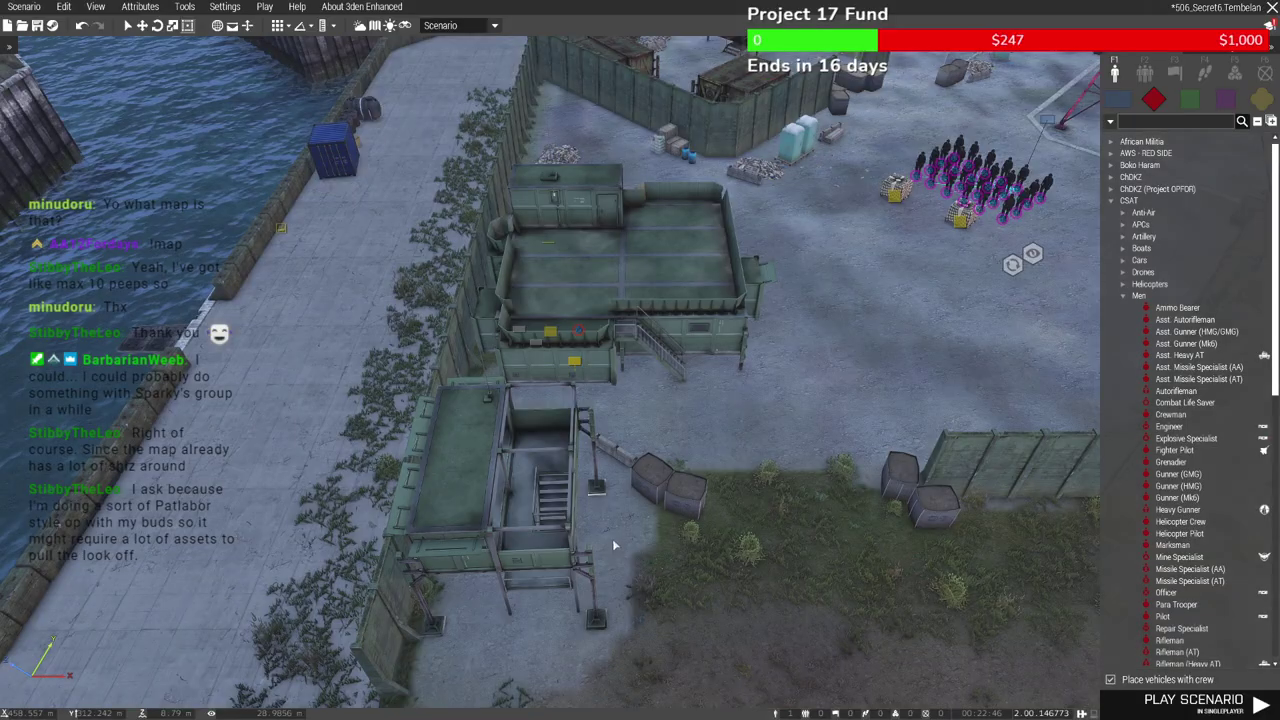
key(w)
right_drag(686, 517, 379, 465)
key(s)
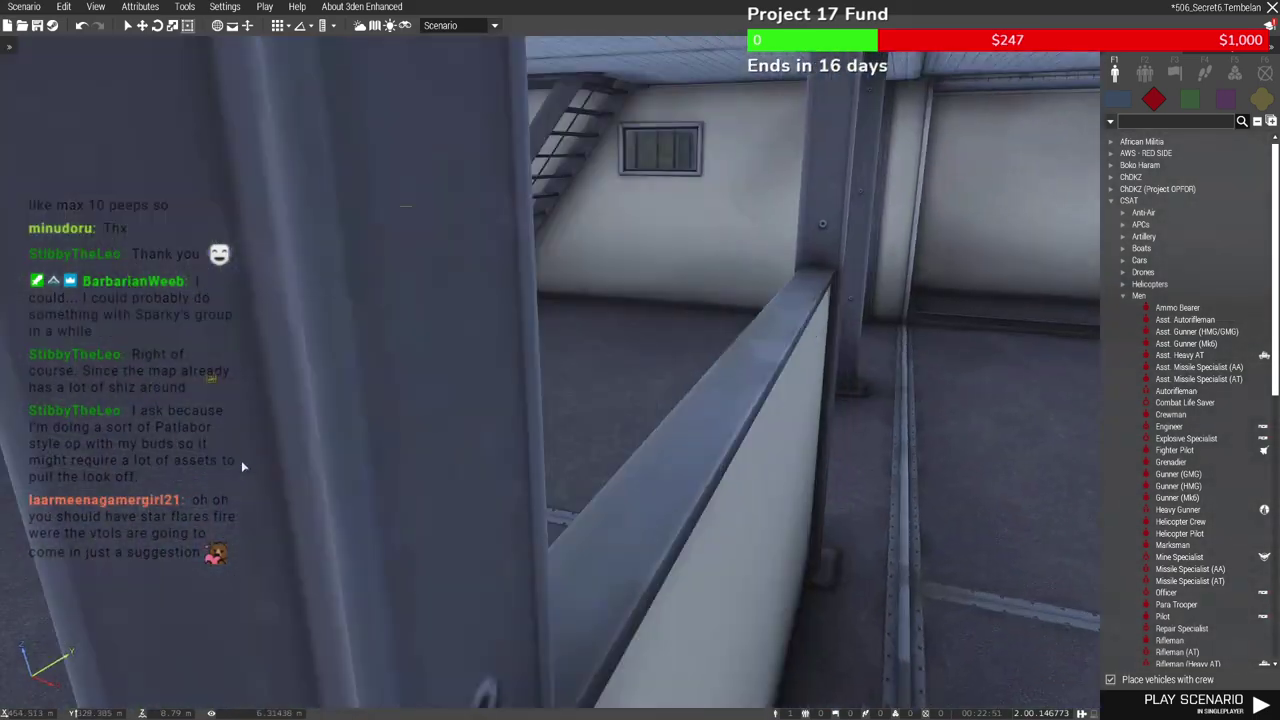
key(w)
key(a)
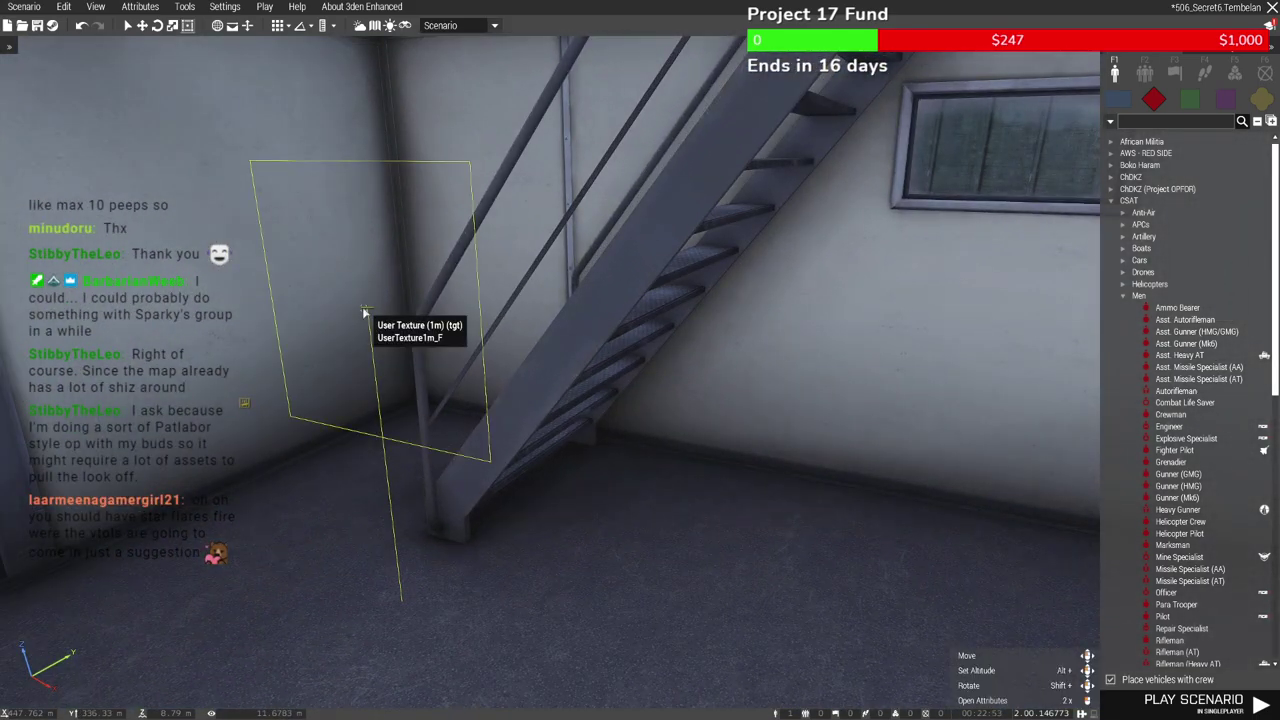
right_drag(364, 312, 450, 325)
key(d)
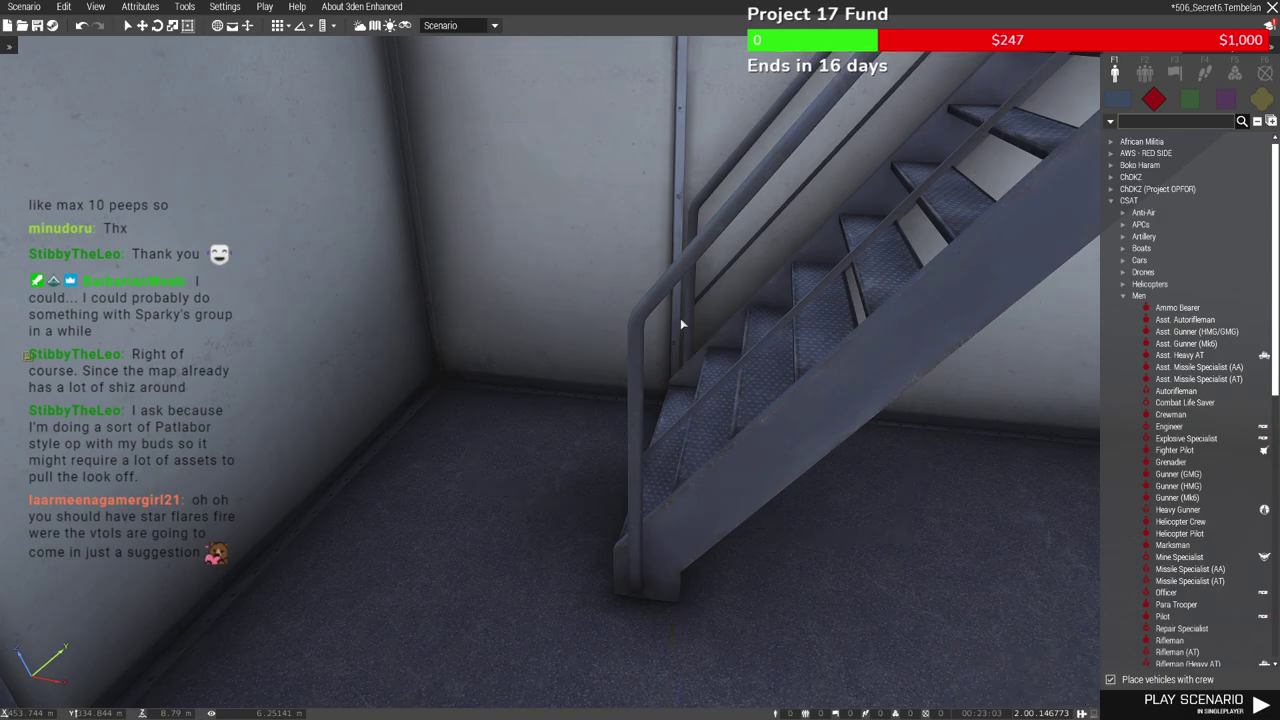
Find the BLUFOR trigger at Ditolak Desa on the map and go into the scientist's room
key(m)
scroll(557, 308, down, 5)
right_drag(557, 308, 595, 610)
scroll(571, 371, down, 6)
right_drag(571, 371, 690, 640)
right_drag(574, 311, 612, 640)
scroll(613, 281, up, 10)
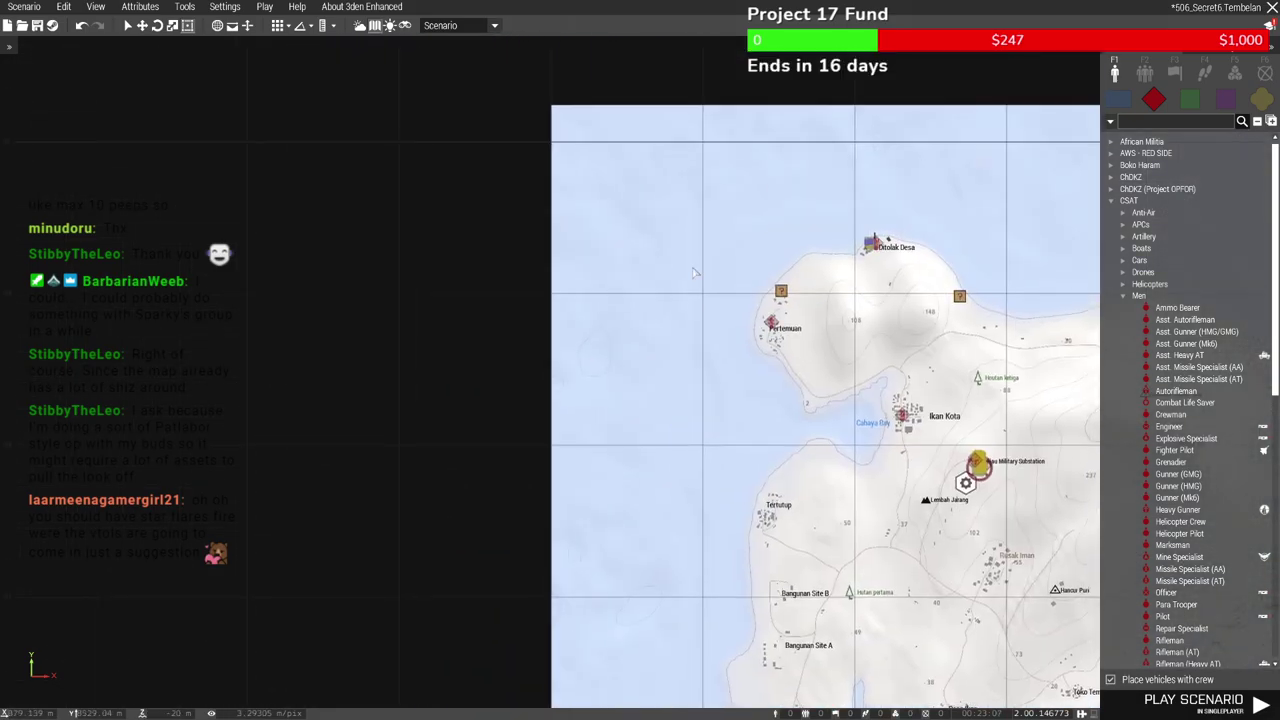
scroll(825, 390, up, 3)
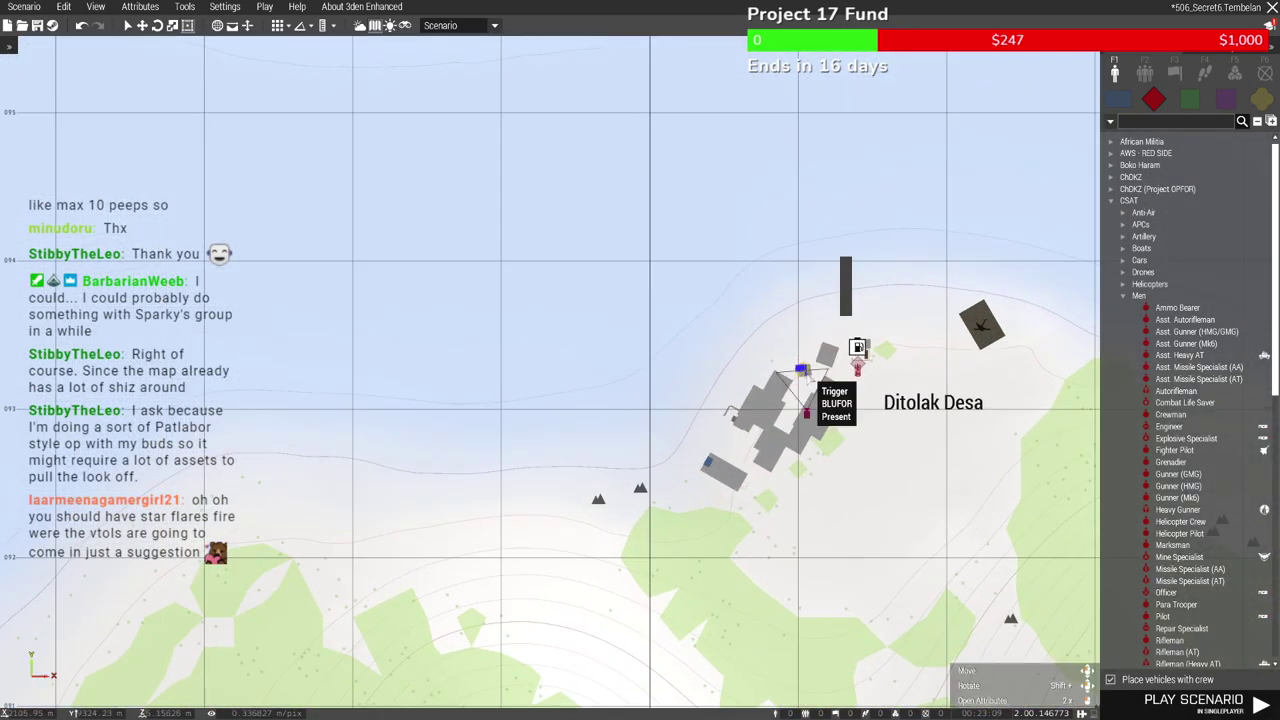
key(m)
key(w)
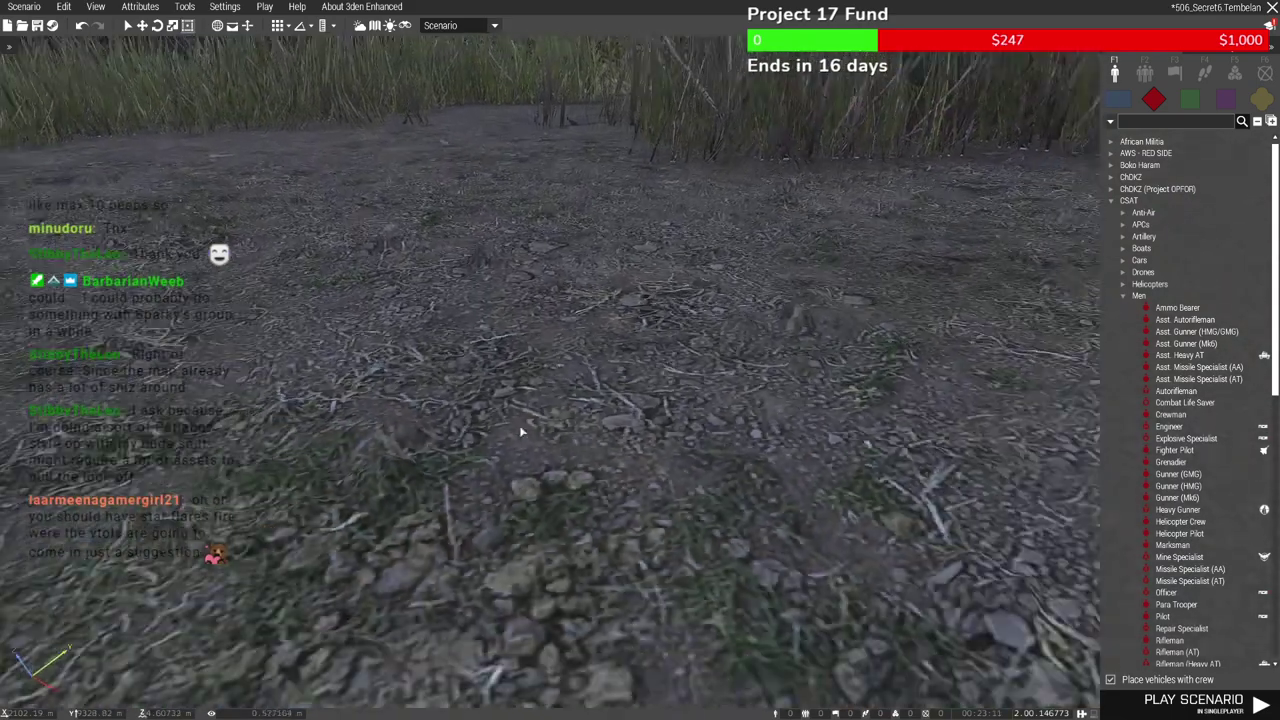
right_drag(521, 431, 714, 416)
key(s)
key(w)
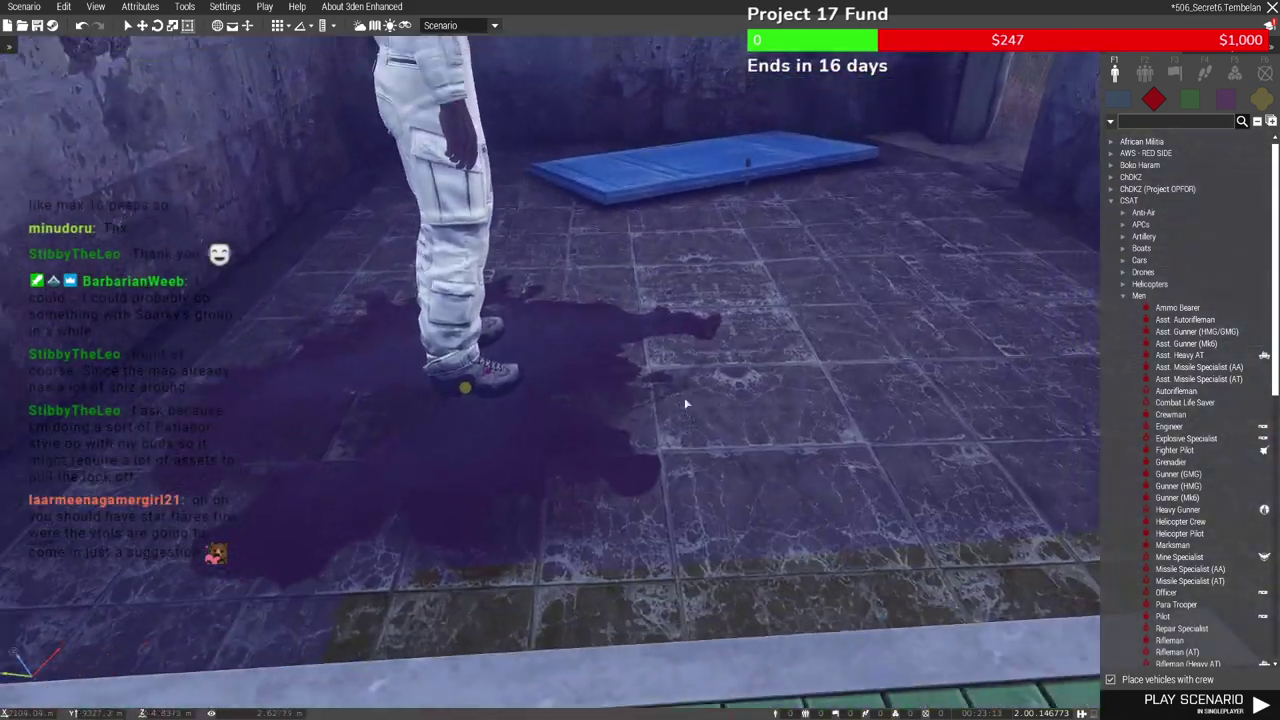
Paste the User Texture (1m) tgt into the scientist's room and position it low on the wall by the fallen blue door
key(w)
shift+drag(677, 338, 697, 437)
key(s)
right_drag(697, 437, 700, 468)
key(w)
drag(657, 483, 724, 200)
key(w)
click(748, 350)
key(s)
right_drag(748, 350, 791, 306)
key(a)
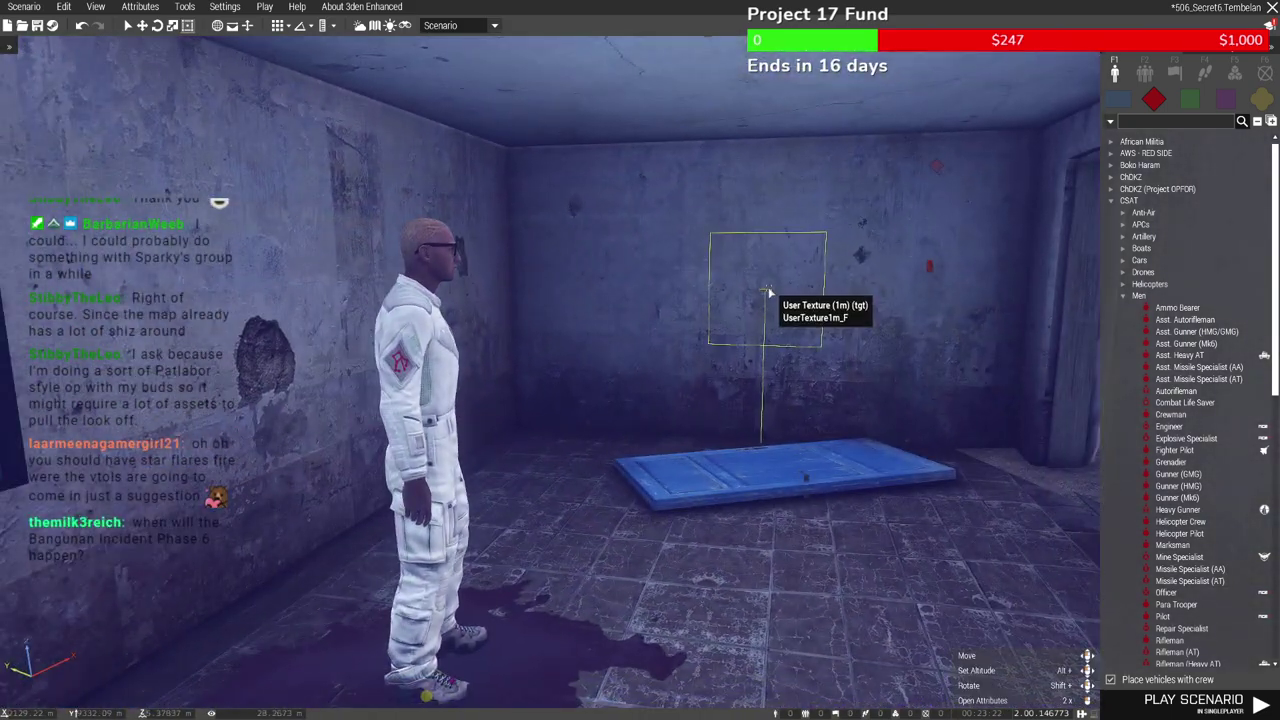
alt+drag(765, 300, 763, 312)
right_drag(769, 477, 546, 493)
key(w)
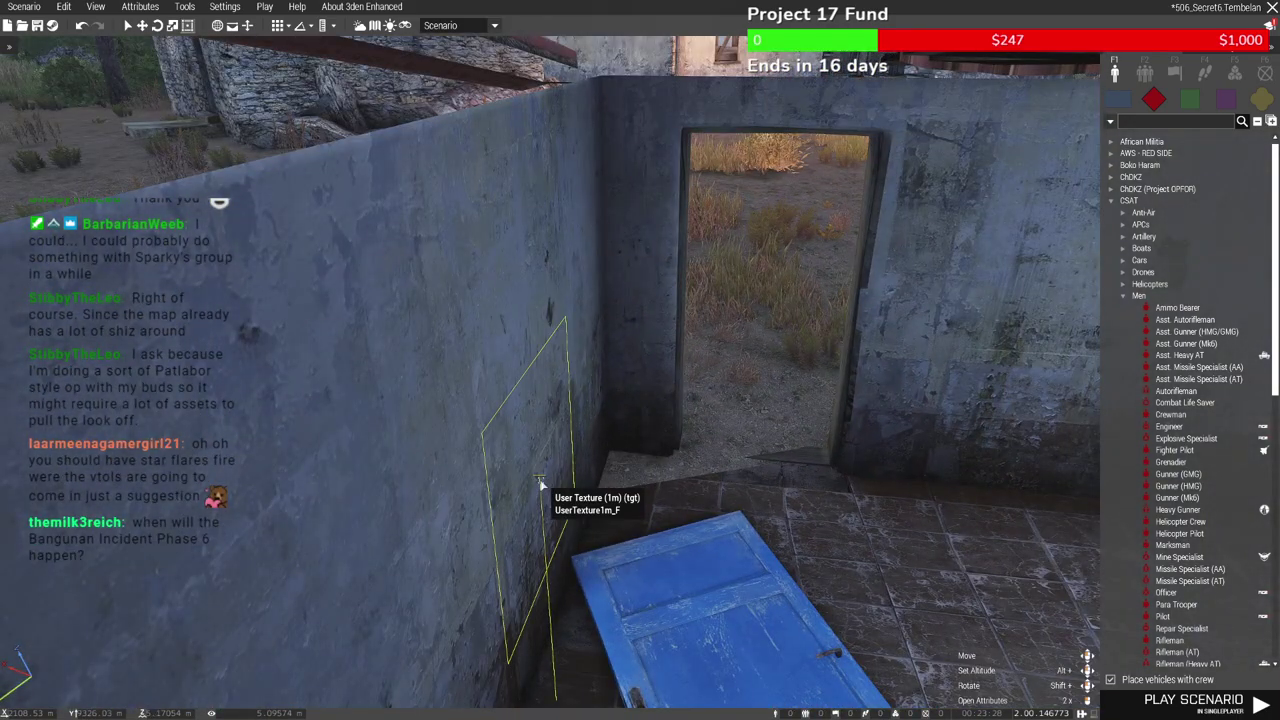
Move the User Texture (1m) tgt from the scientist's house across the island into the room with the drone and officer
key(w)
drag(543, 487, 480, 380)
key(w)
key(w)
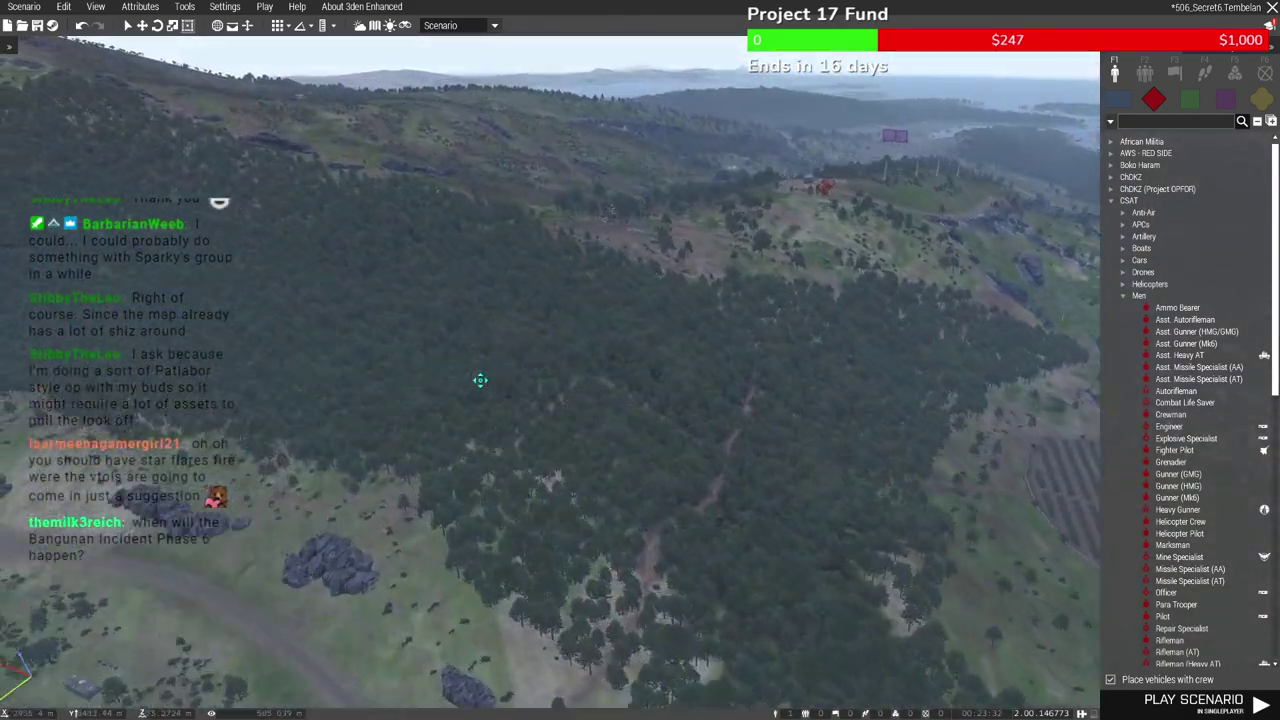
key(w)
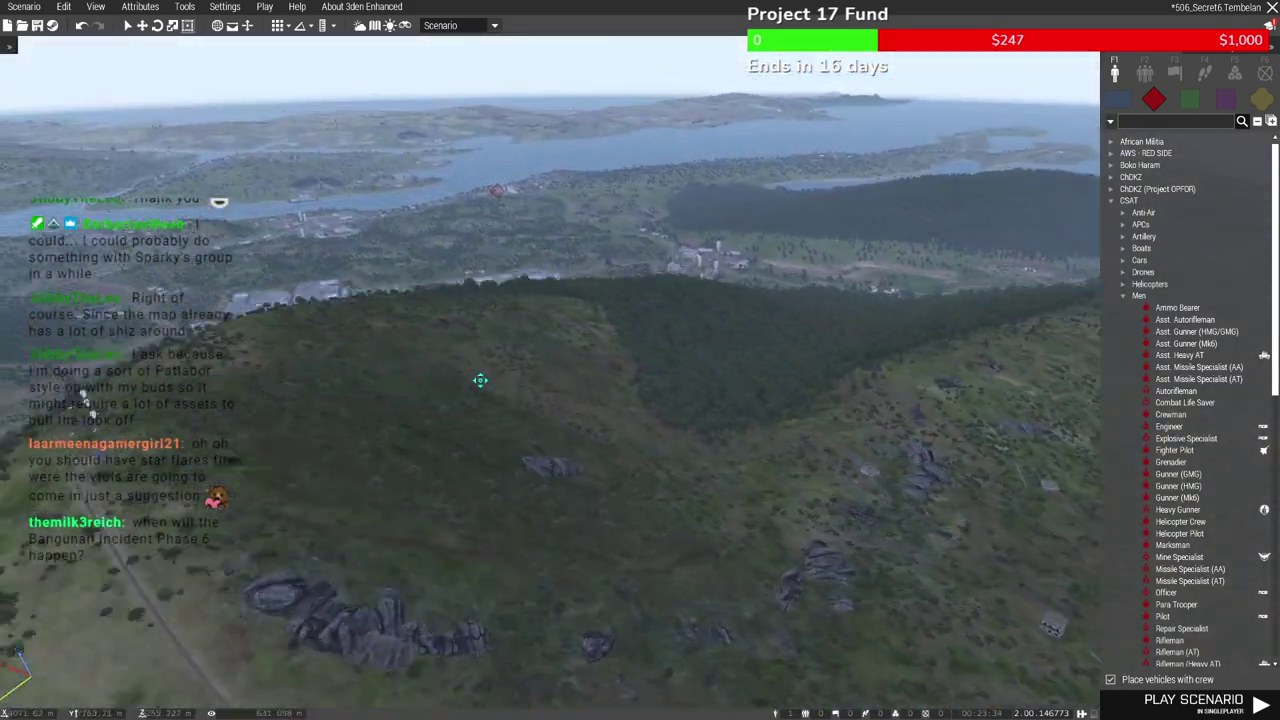
scroll(495, 389, up, 10)
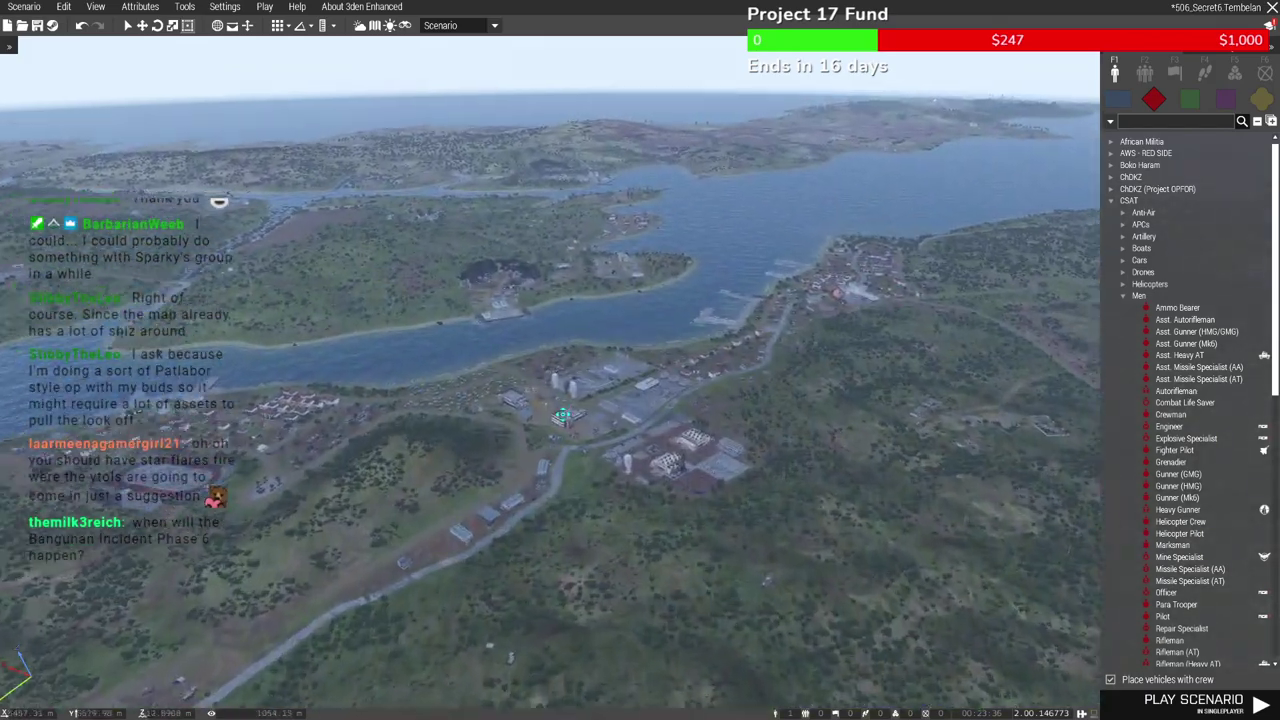
key(w)
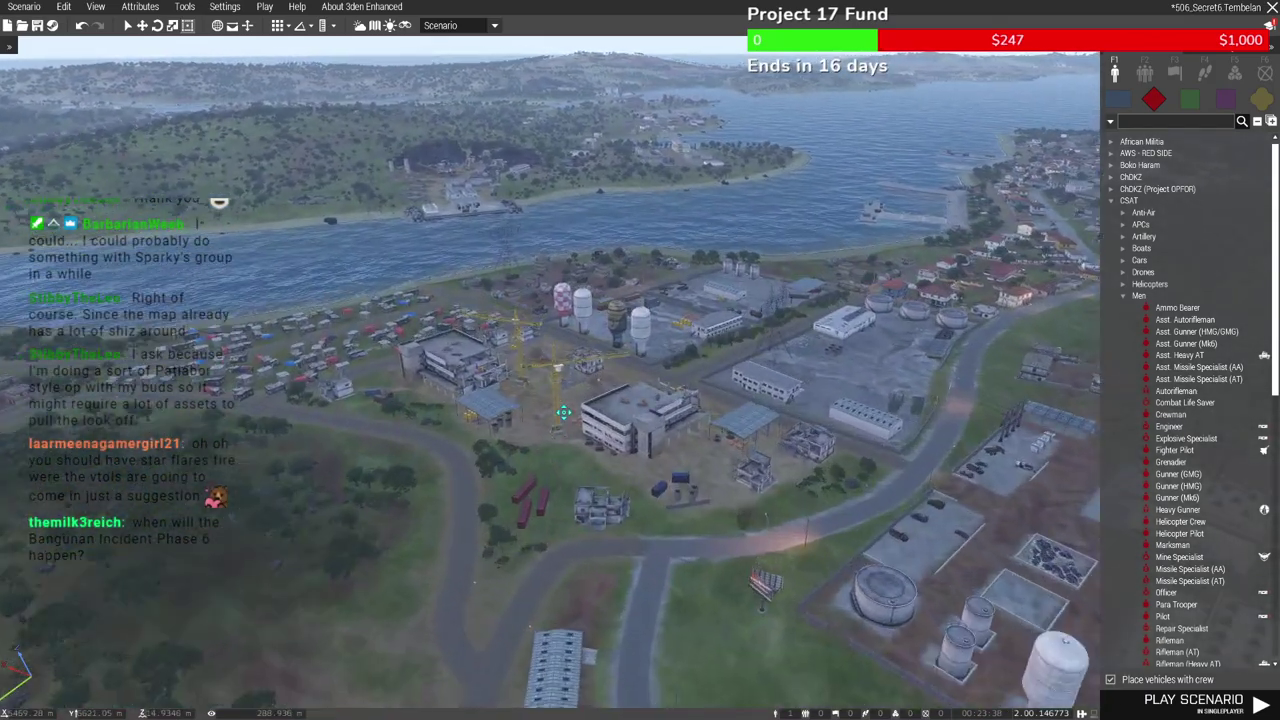
scroll(592, 417, up, 6)
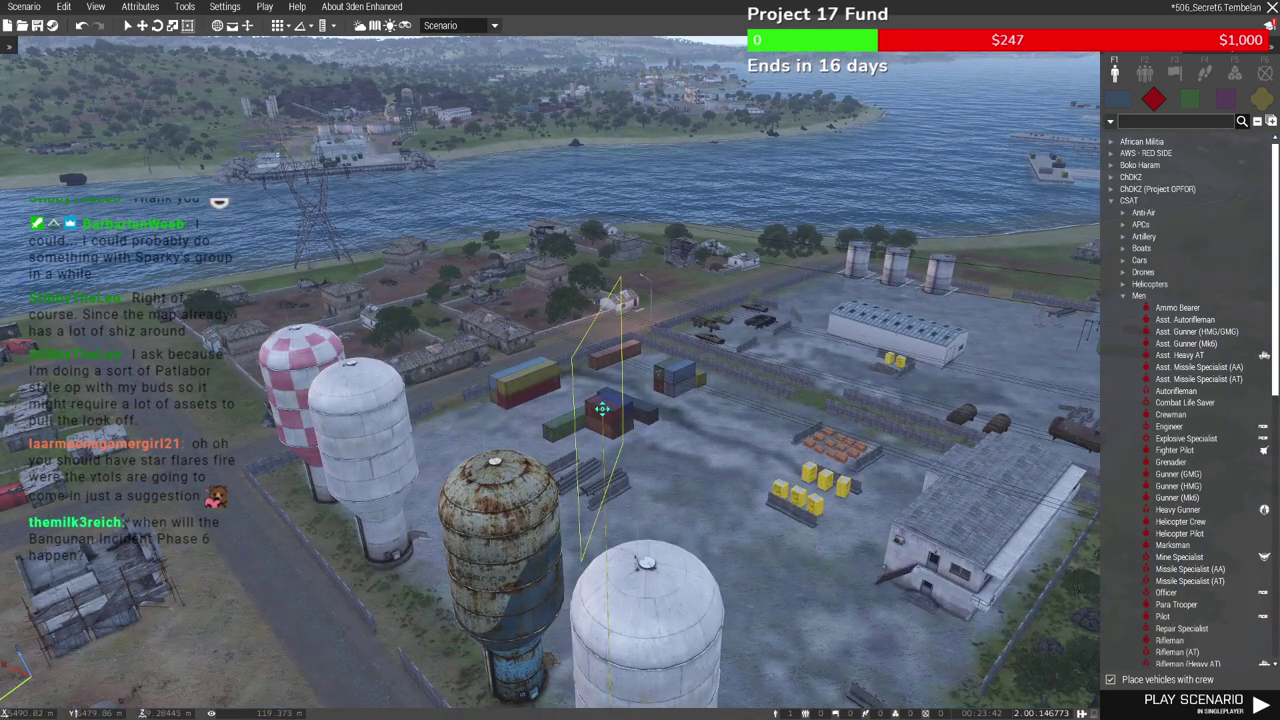
key(s)
key(d)
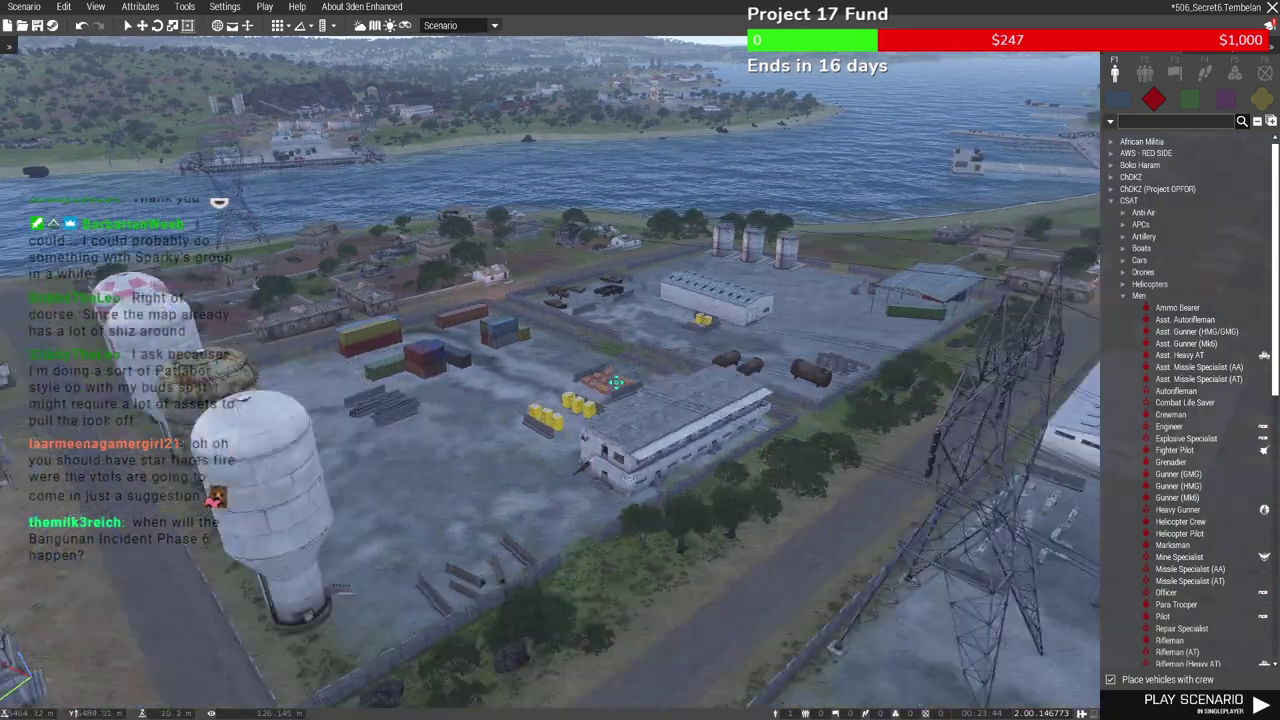
key(w)
key(w)
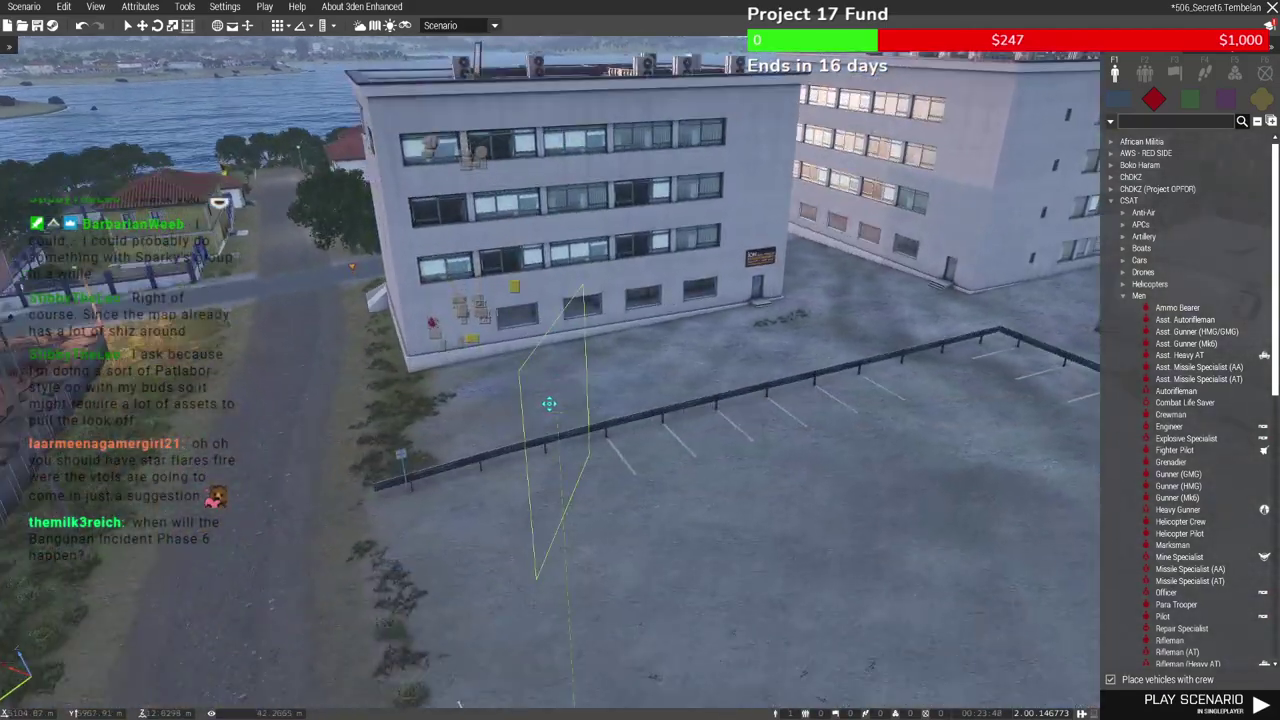
key(w)
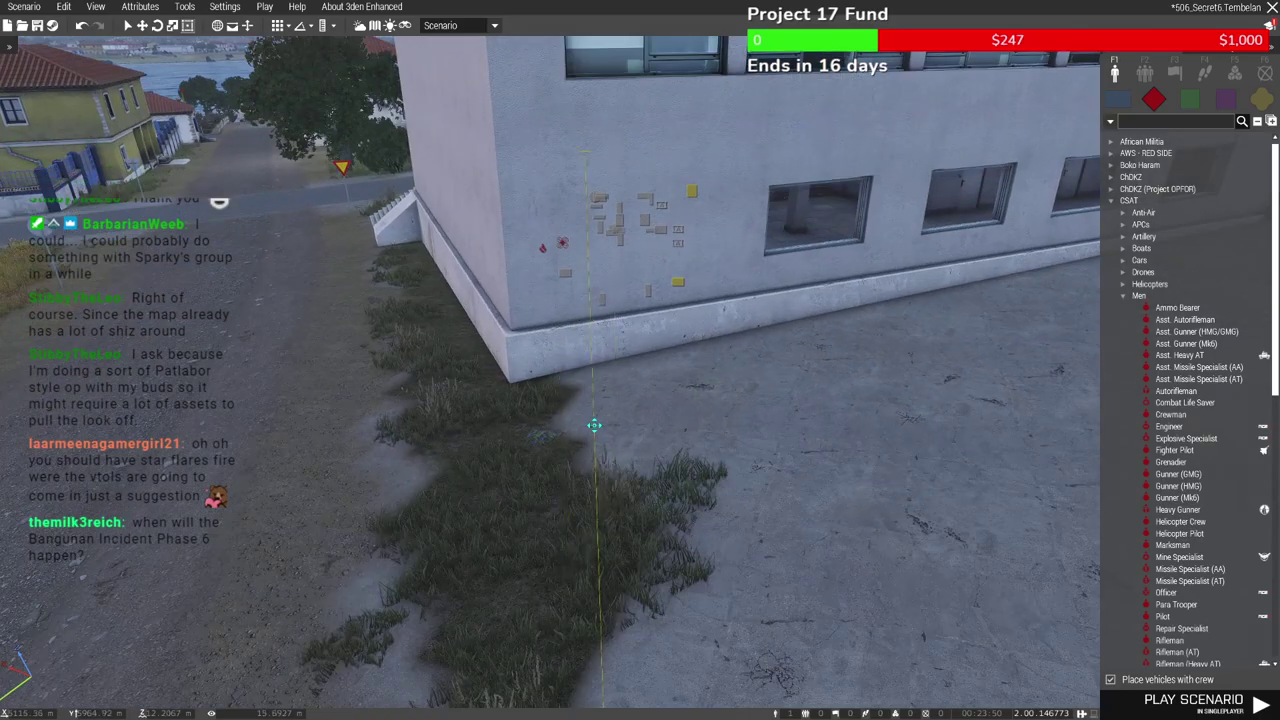
key(w)
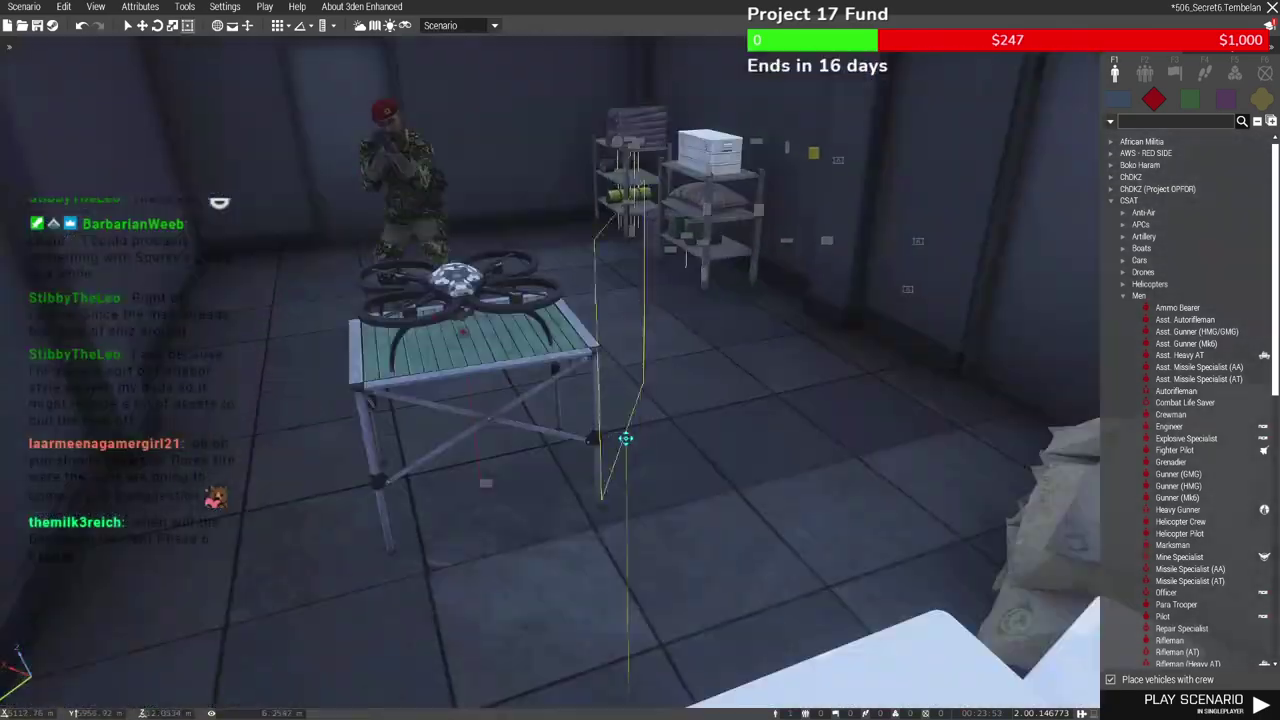
key(w)
key(w)
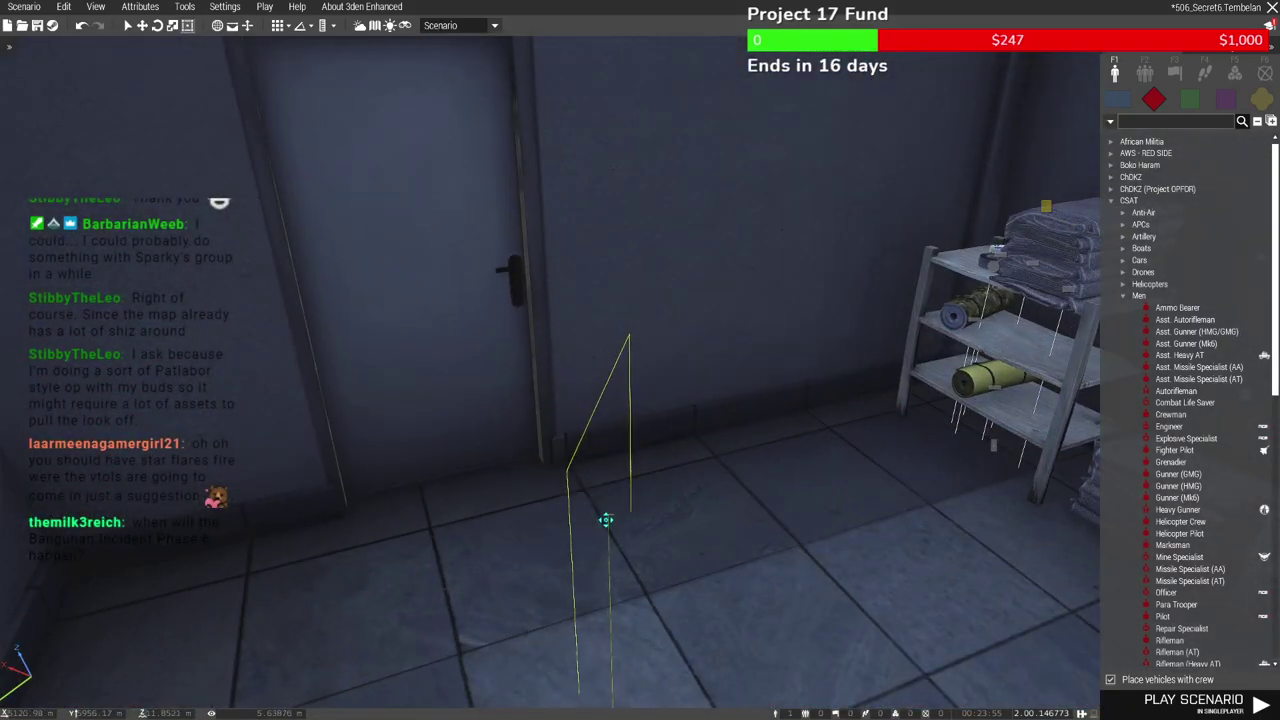
Raise the user texture off the floor and place it beside the officer behind the drone table
alt+drag(603, 520, 769, 509)
key(w)
right_drag(671, 470, 648, 448)
drag(648, 444, 616, 291)
key(s)
right_drag(620, 306, 652, 399)
key(s)
Switch the transform widget to local space and shift the user texture about 0.4 m sideways in line with the officer
key(z)
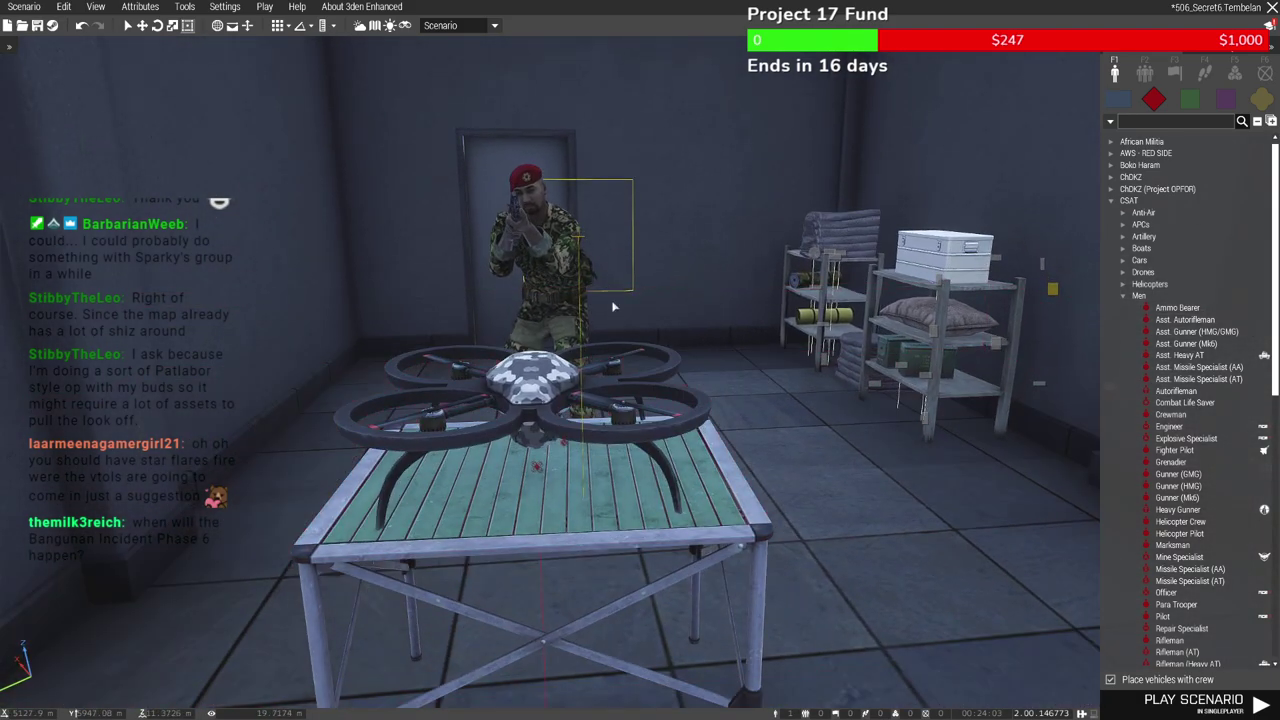
click(586, 262)
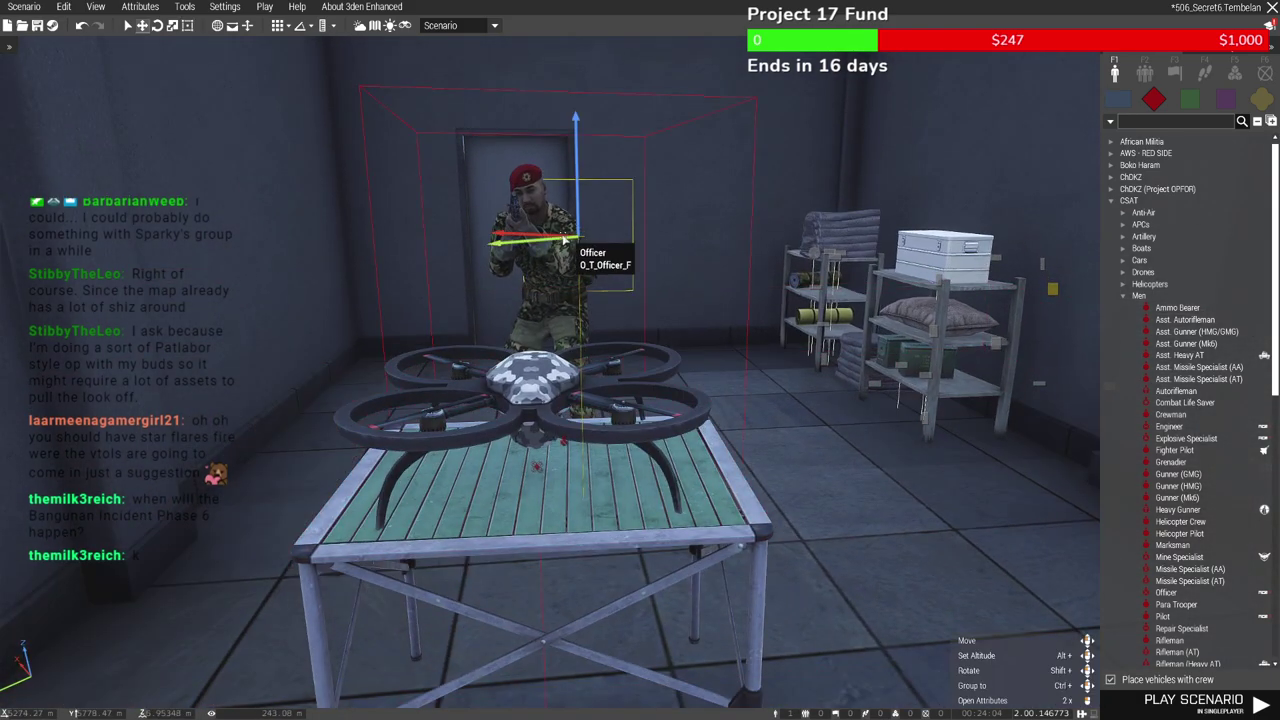
click(216, 25)
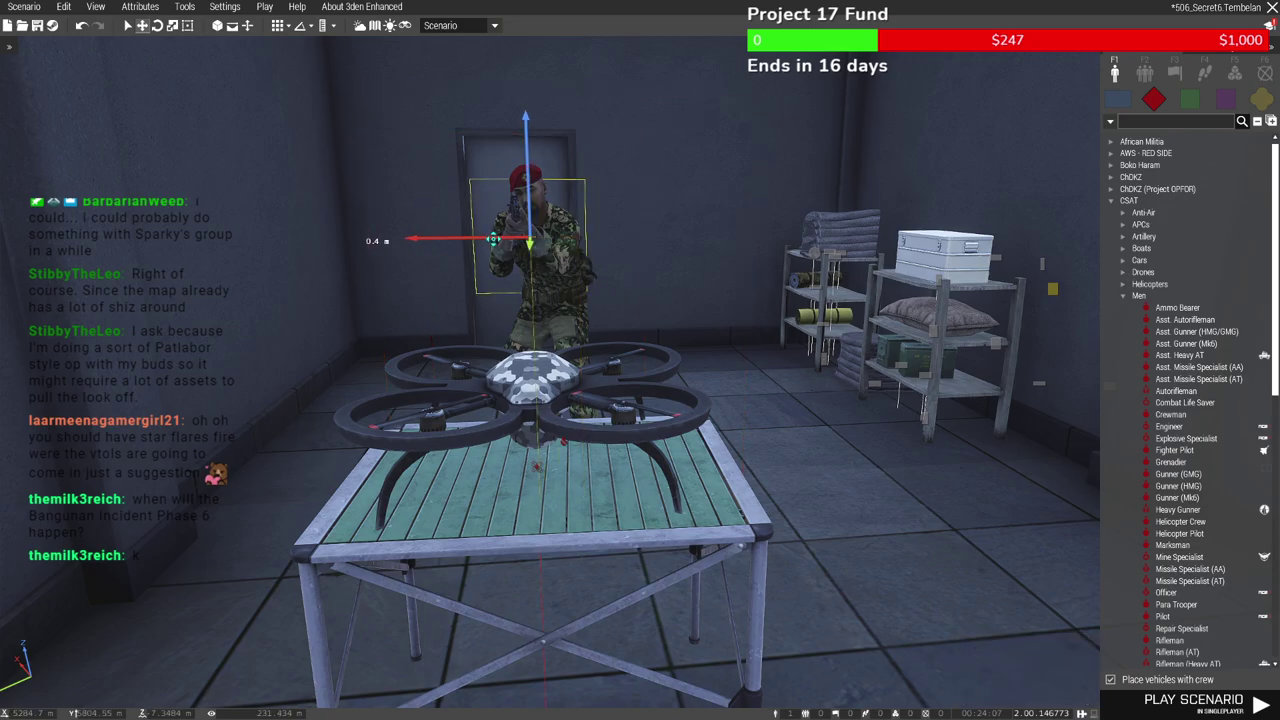
click(782, 434)
key(shift+w)
right_drag(782, 434, 588, 445)
key(shift+w)
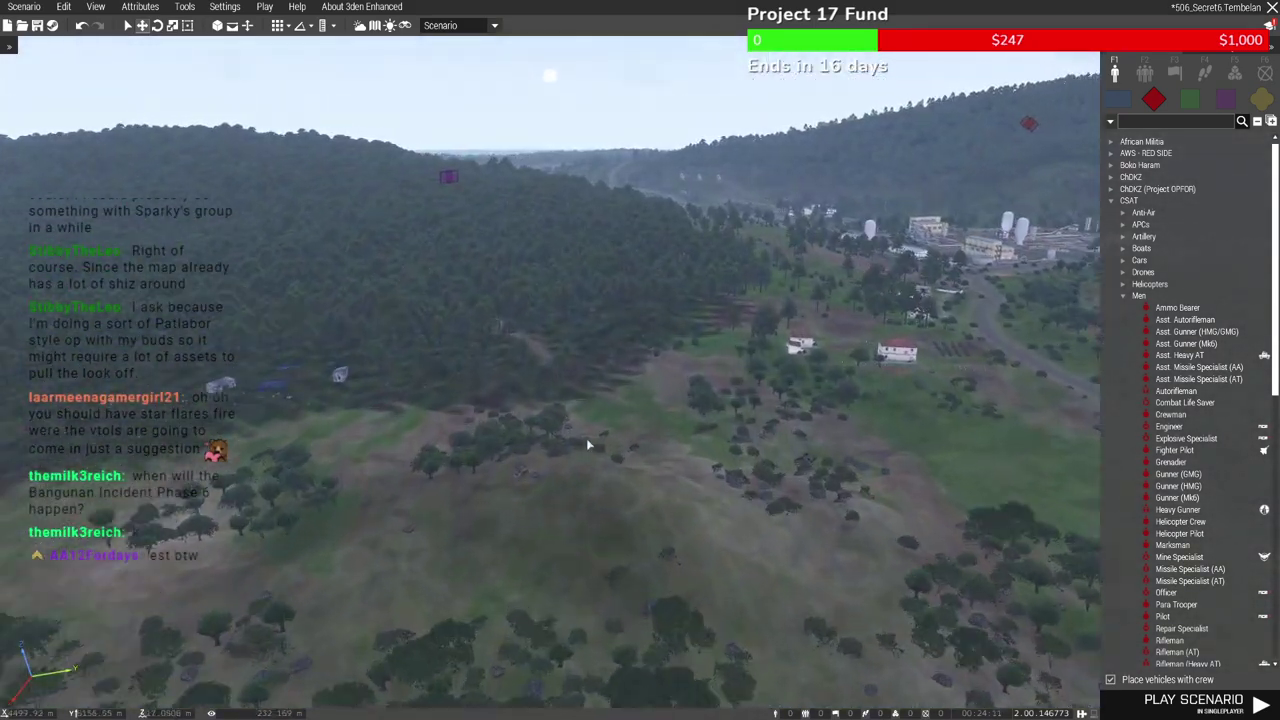
key(shift+w)
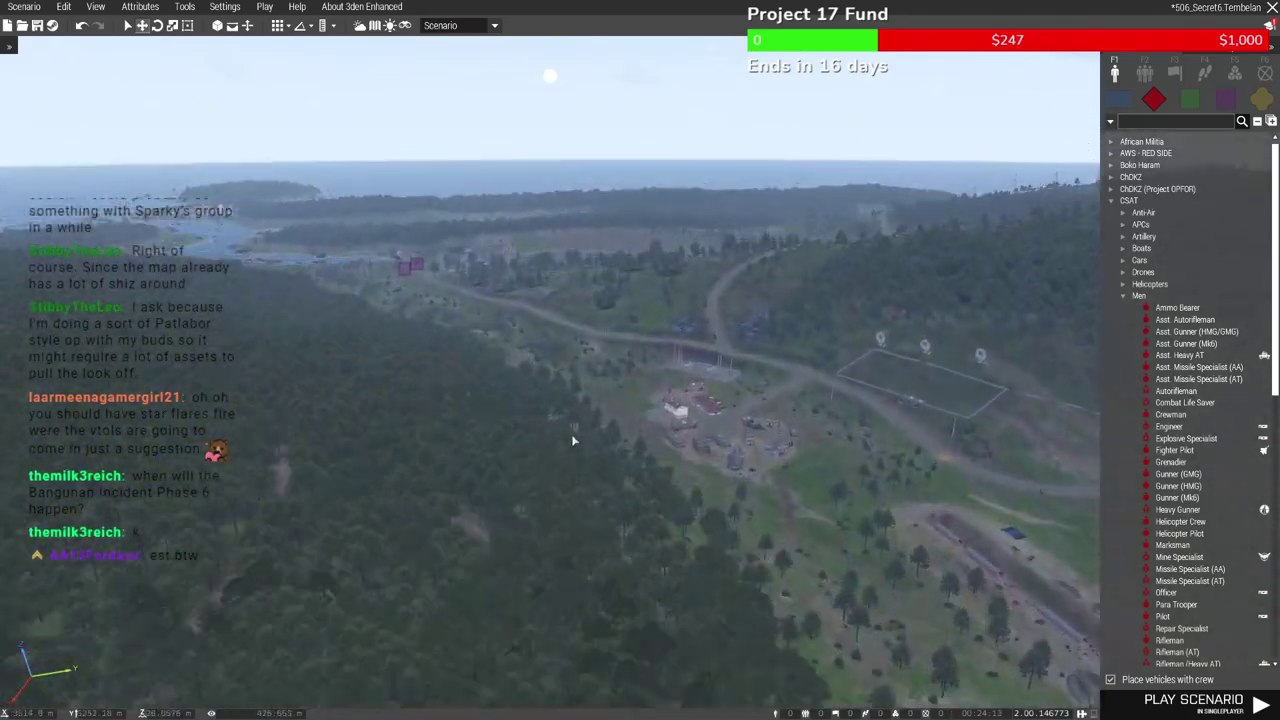
key(shift+w)
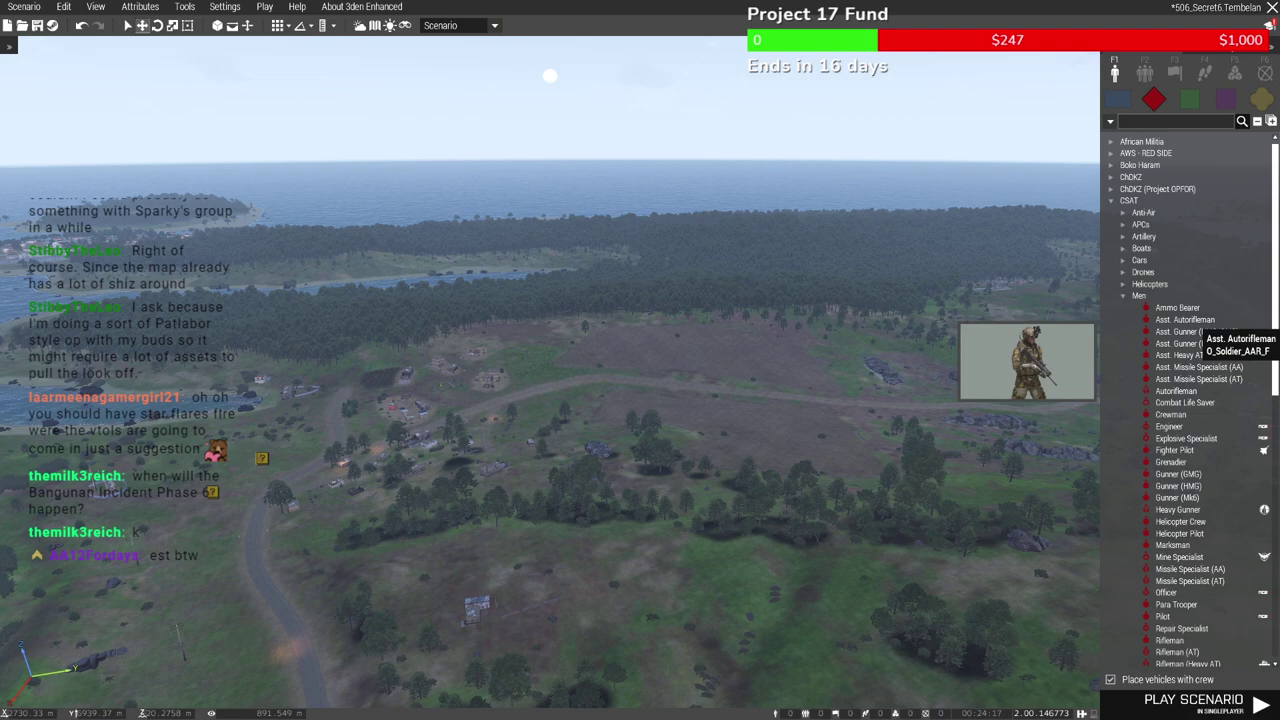
scroll(1195, 335, down, 2)
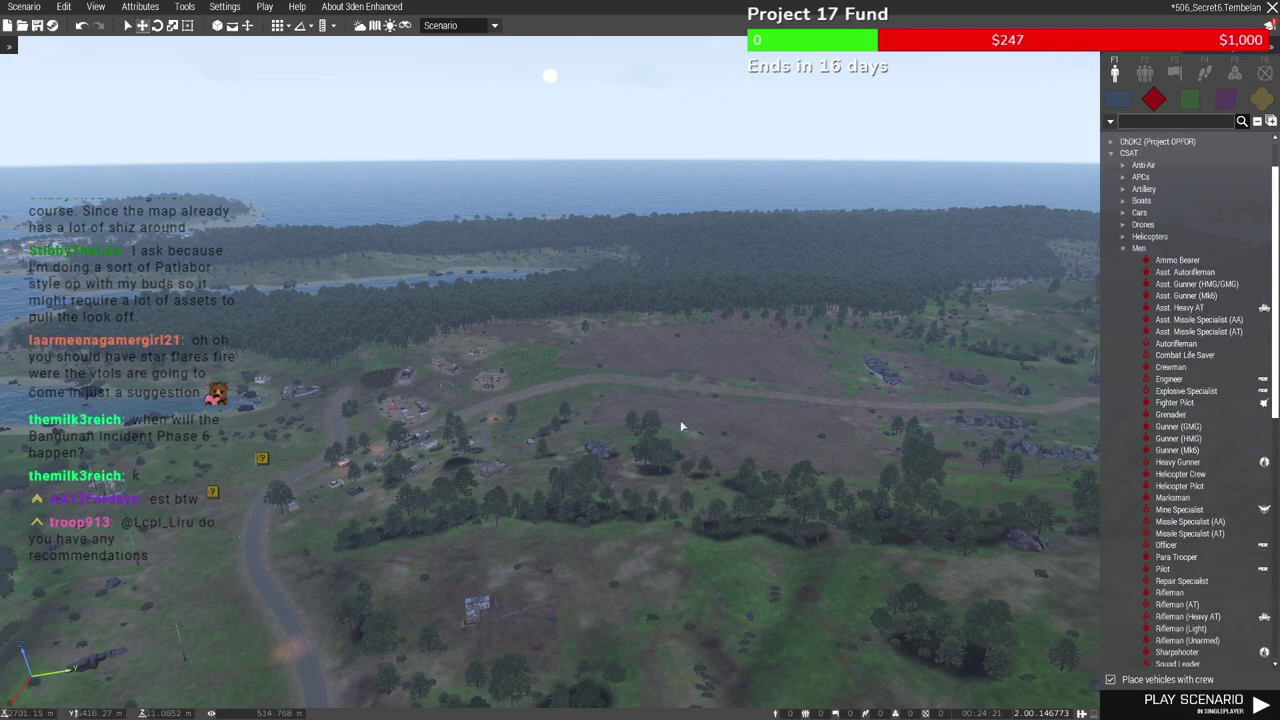
Survey the coastal town, the wooded hills and the units placed on the northern peninsula from the air
right_drag(681, 420, 716, 435)
key(shift+w)
key(shift+w)
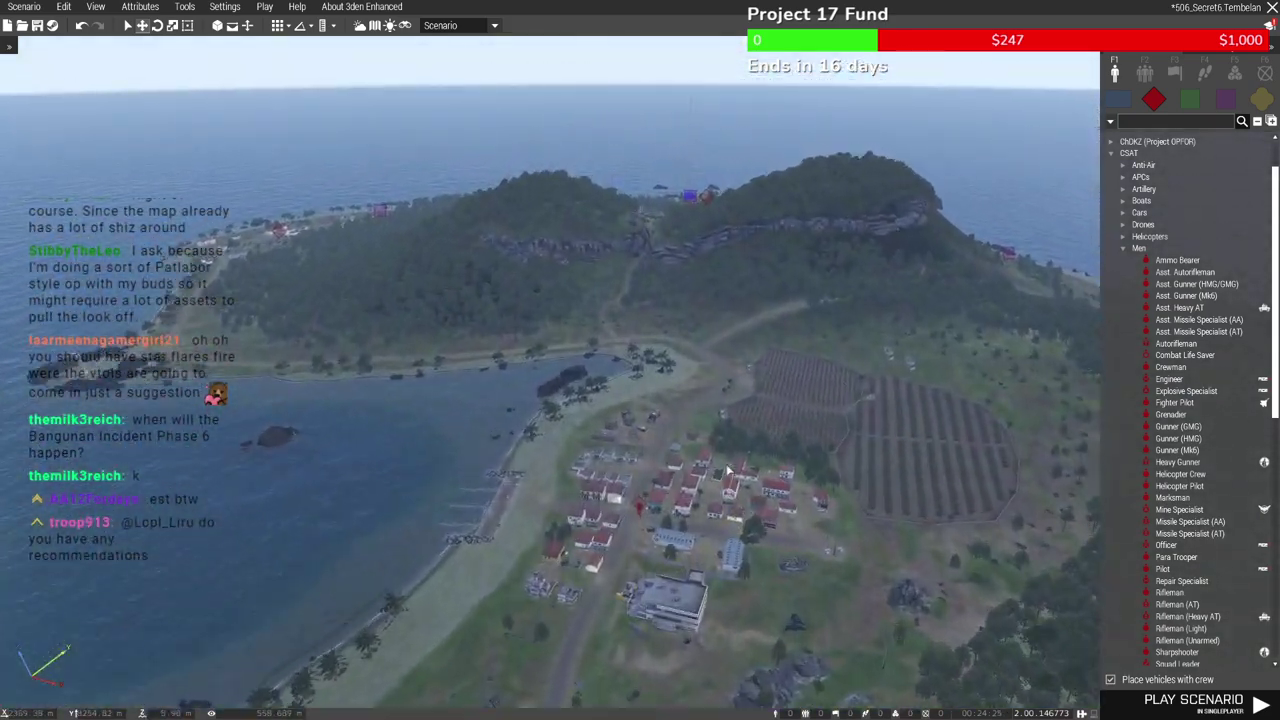
key(shift+w)
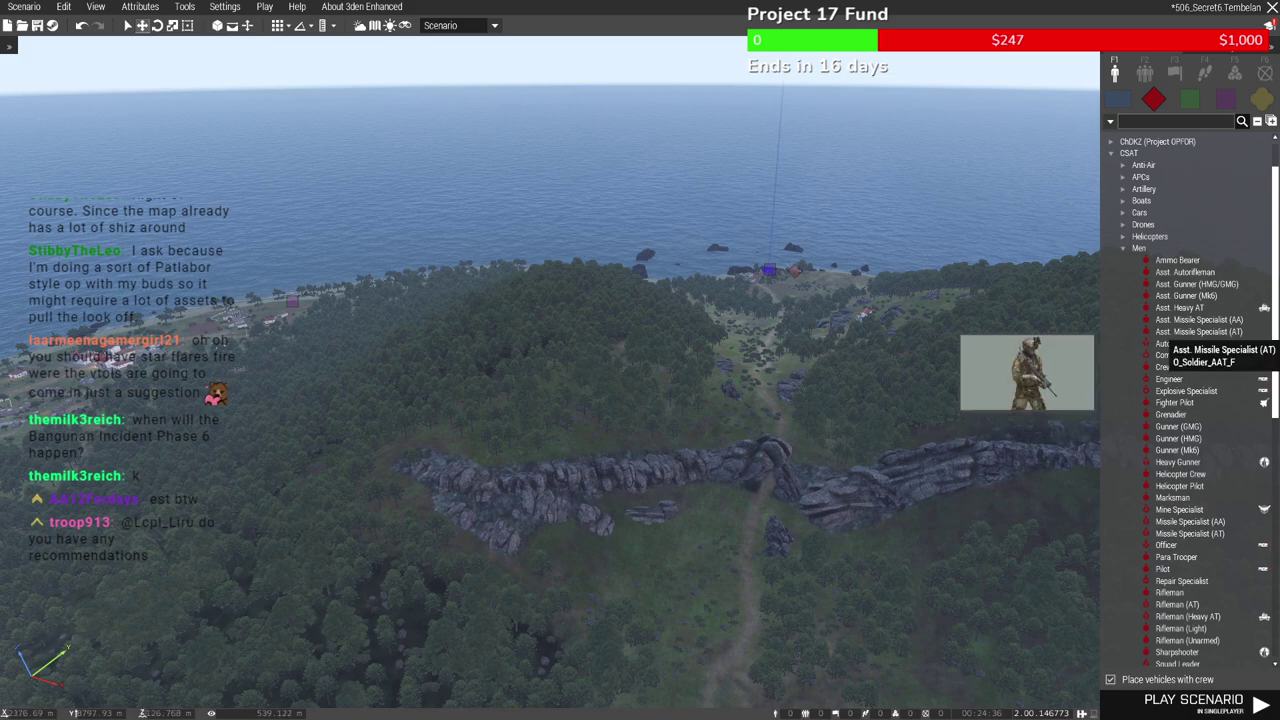
scroll(1170, 344, up, 2)
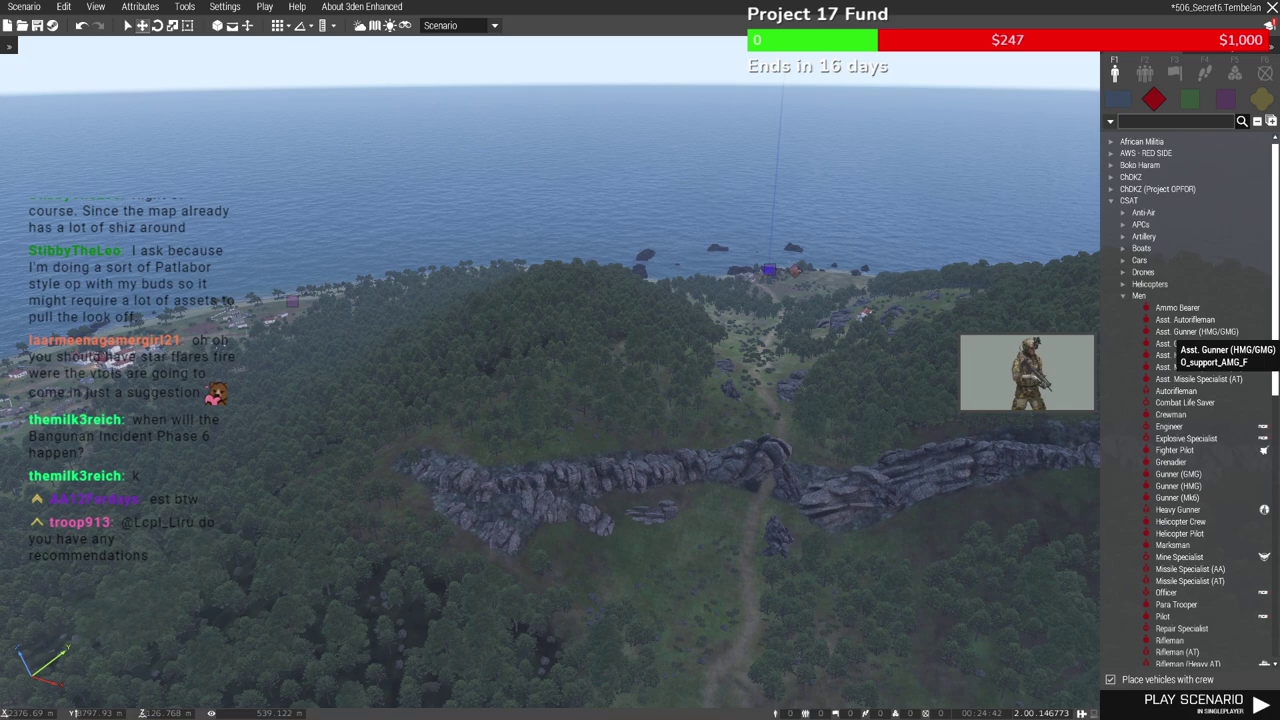
scroll(1168, 344, down, 10)
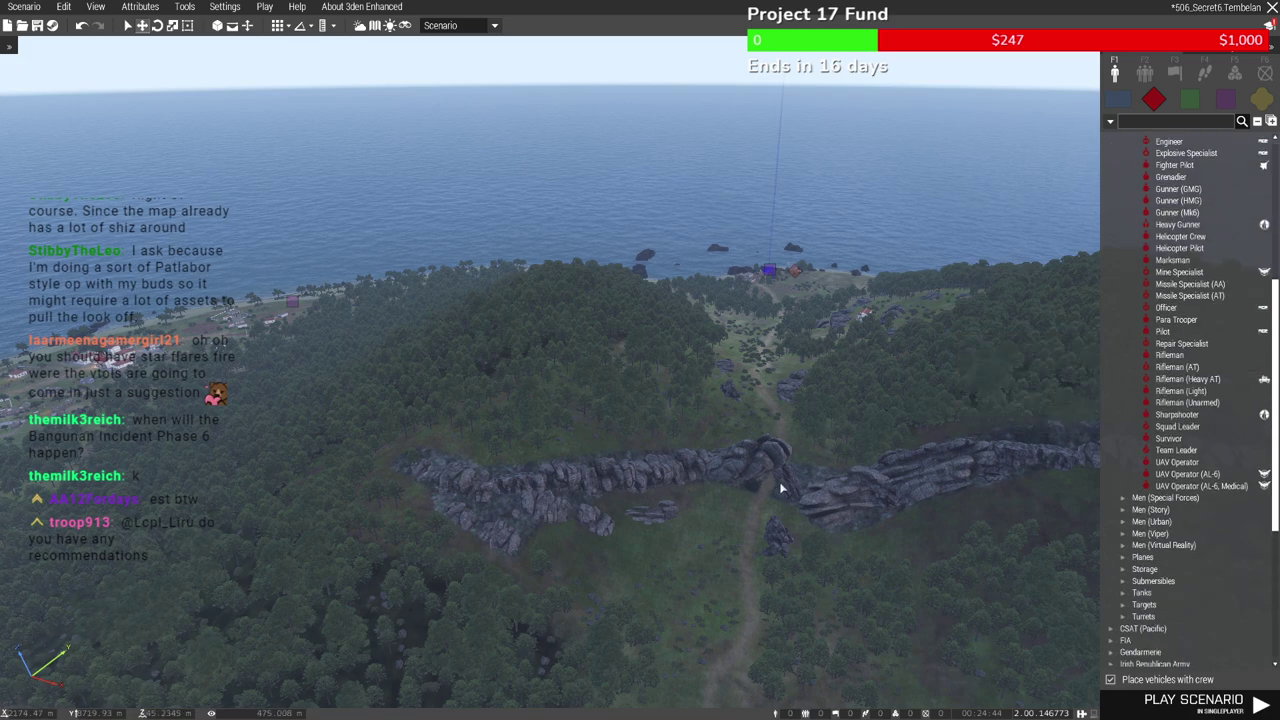
scroll(775, 475, up, 3)
Trace the mission area on the map from the northern peninsula to the starting base island and move the camera there
key(m)
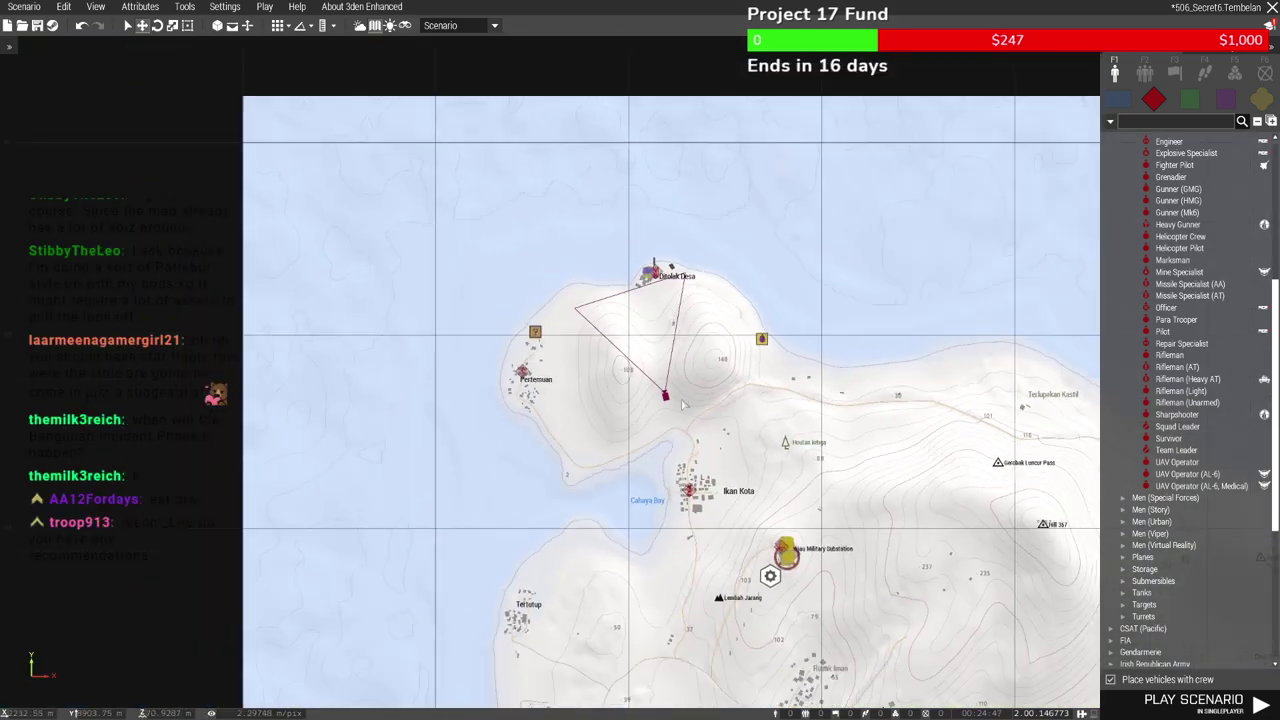
scroll(683, 405, down, 3)
right_drag(704, 555, 673, 373)
right_drag(556, 424, 571, 315)
scroll(571, 315, up, 2)
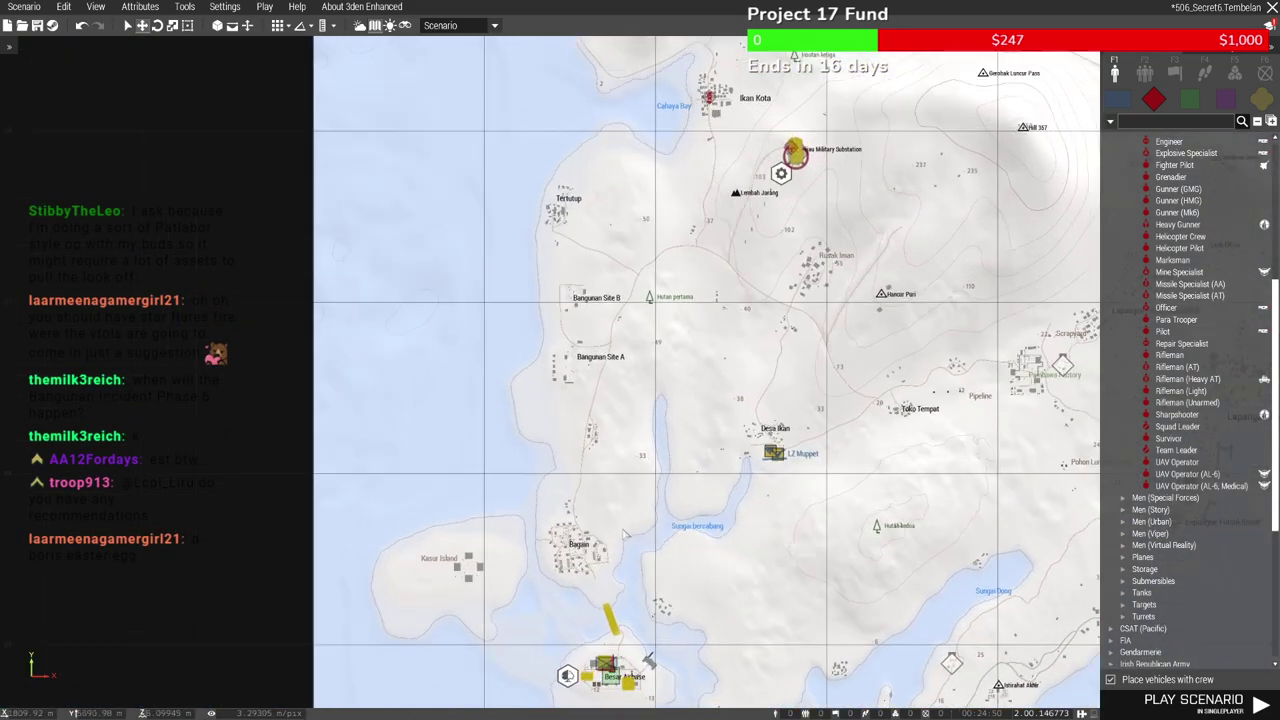
scroll(606, 675, up, 3)
right_drag(655, 564, 661, 398)
scroll(658, 484, down, 3)
scroll(661, 398, down, 3)
right_drag(664, 478, 660, 374)
right_drag(658, 600, 629, 366)
scroll(465, 515, up, 10)
scroll(465, 517, up, 2)
middle_click(520, 504)
Inspect the playable operatives in the base yard and the briefing room with its desk, screen and standing operative
key(m)
key(w)
right_drag(651, 472, 628, 583)
key(w)
key(d)
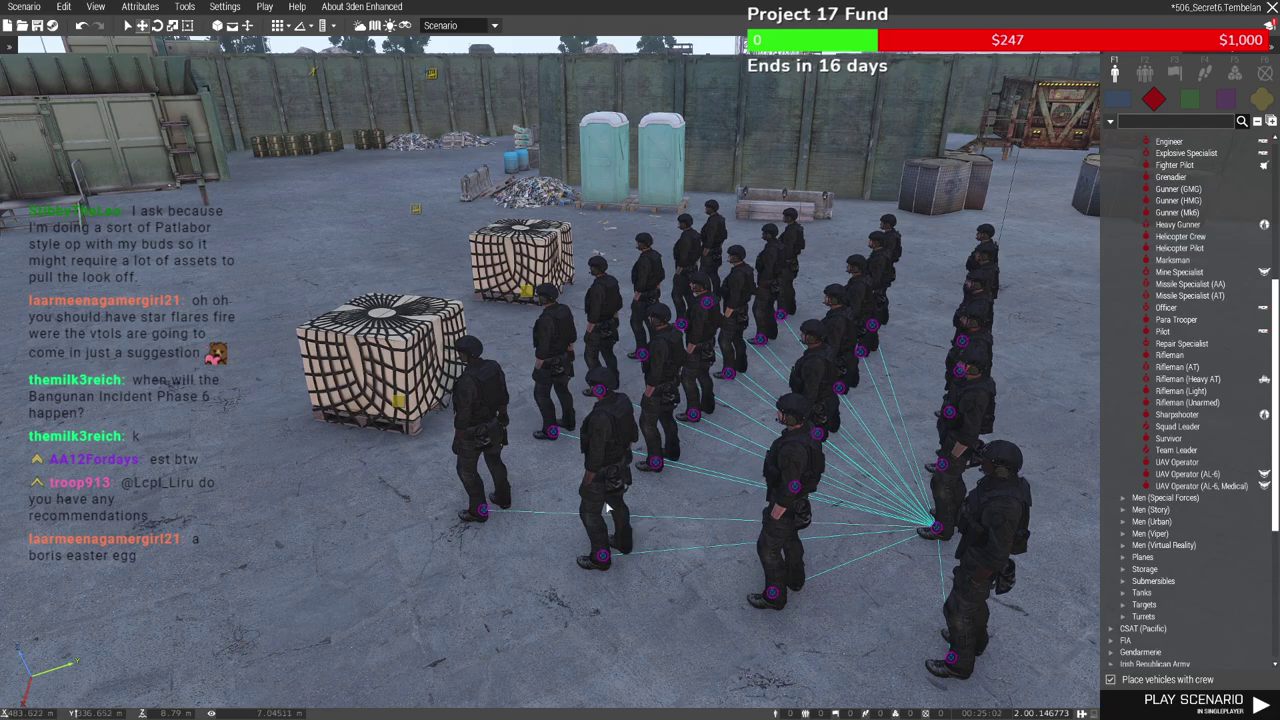
right_drag(646, 507, 609, 469)
key(w)
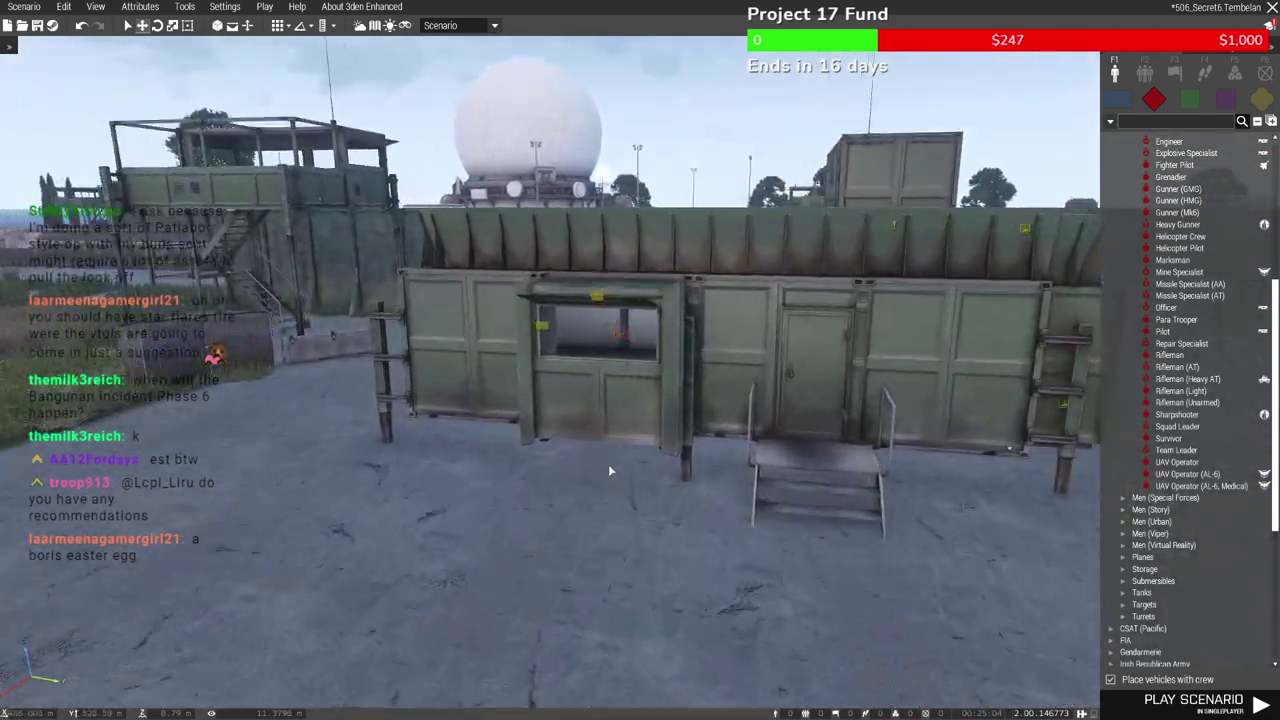
key(w)
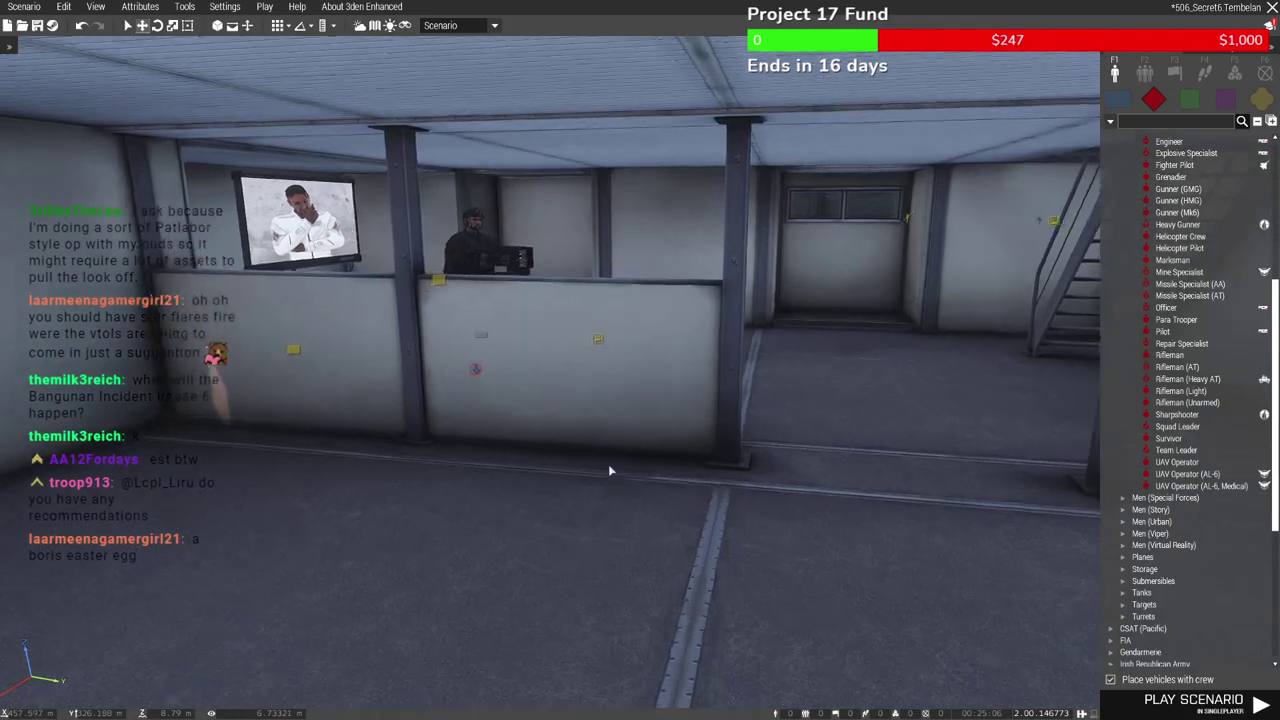
key(w)
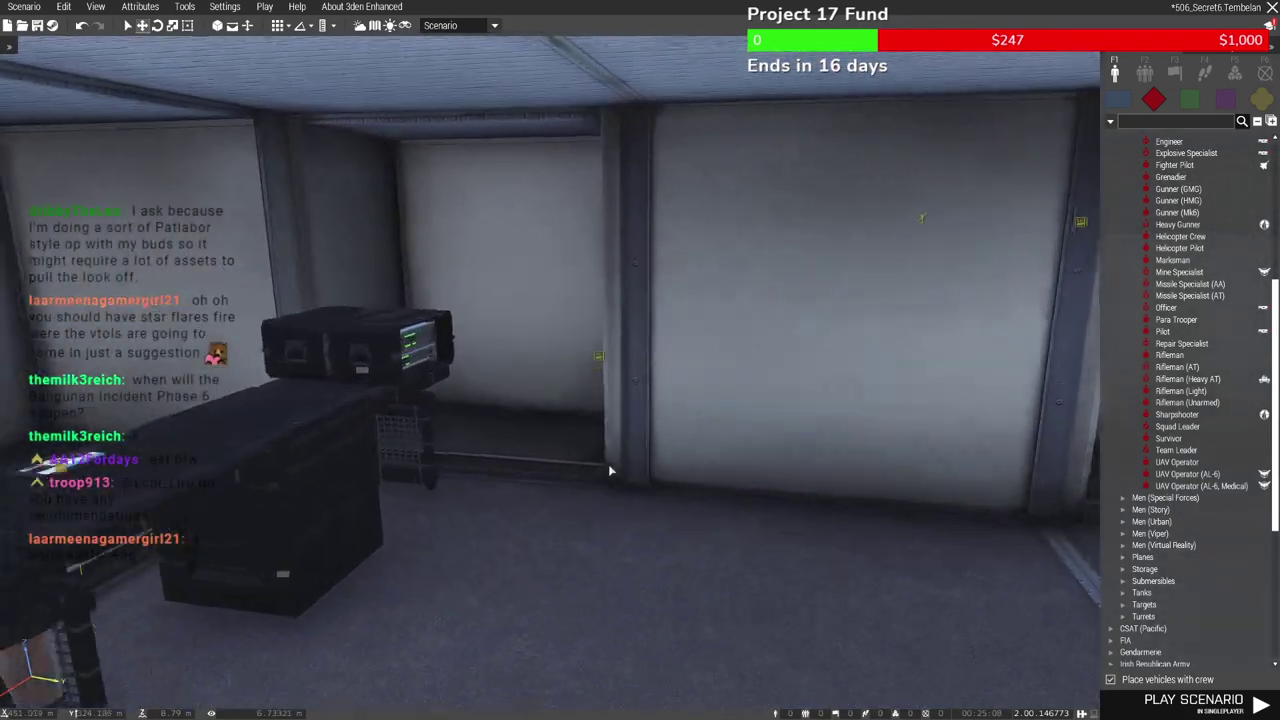
key(w)
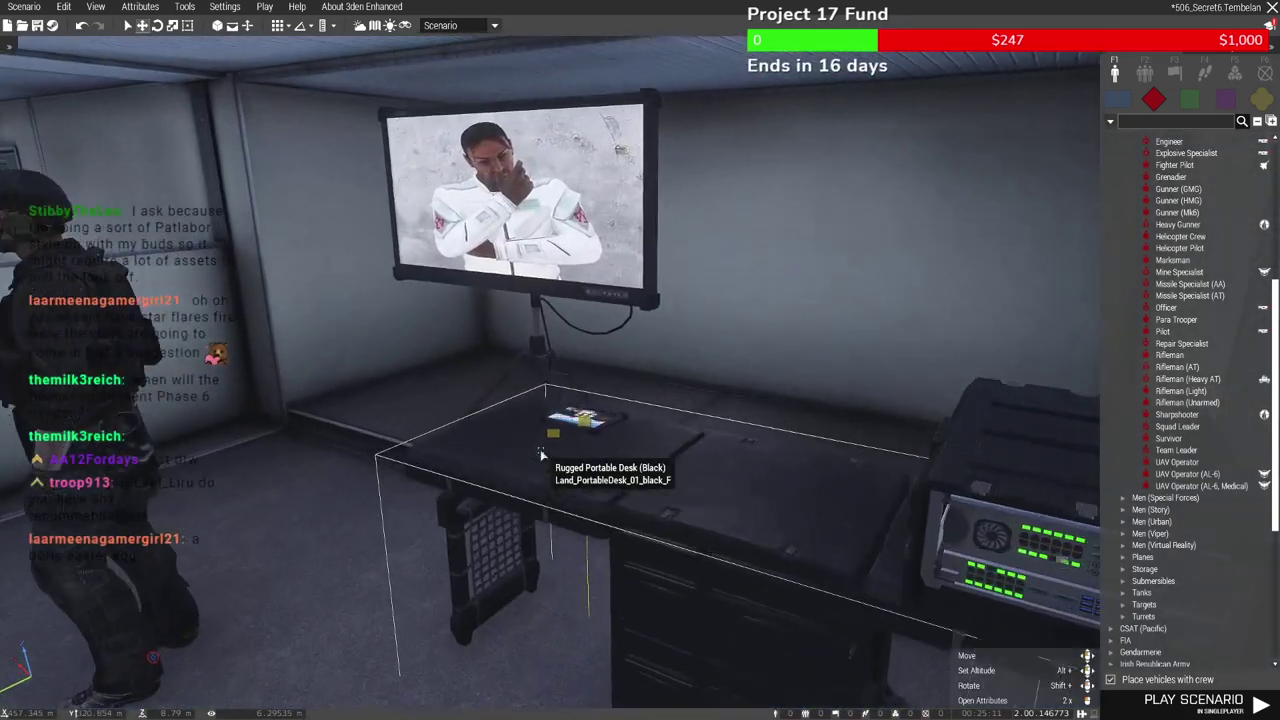
right_drag(541, 455, 522, 458)
key(a)
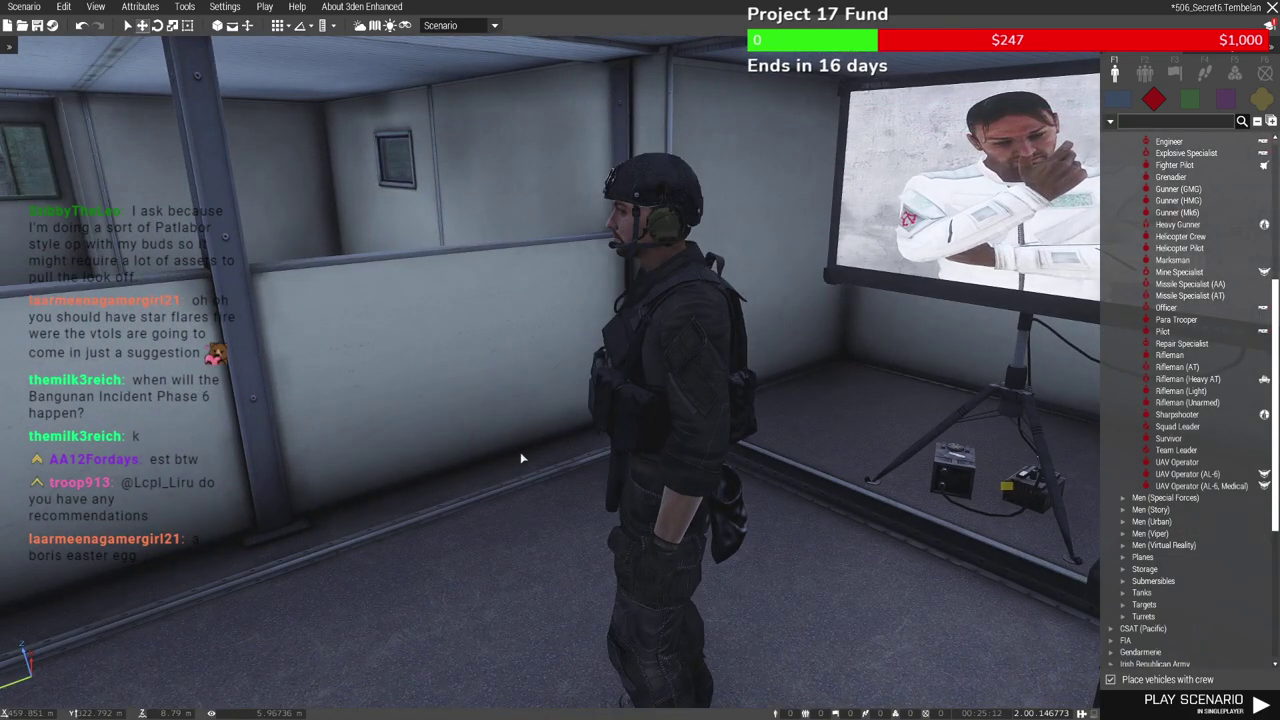
key(a)
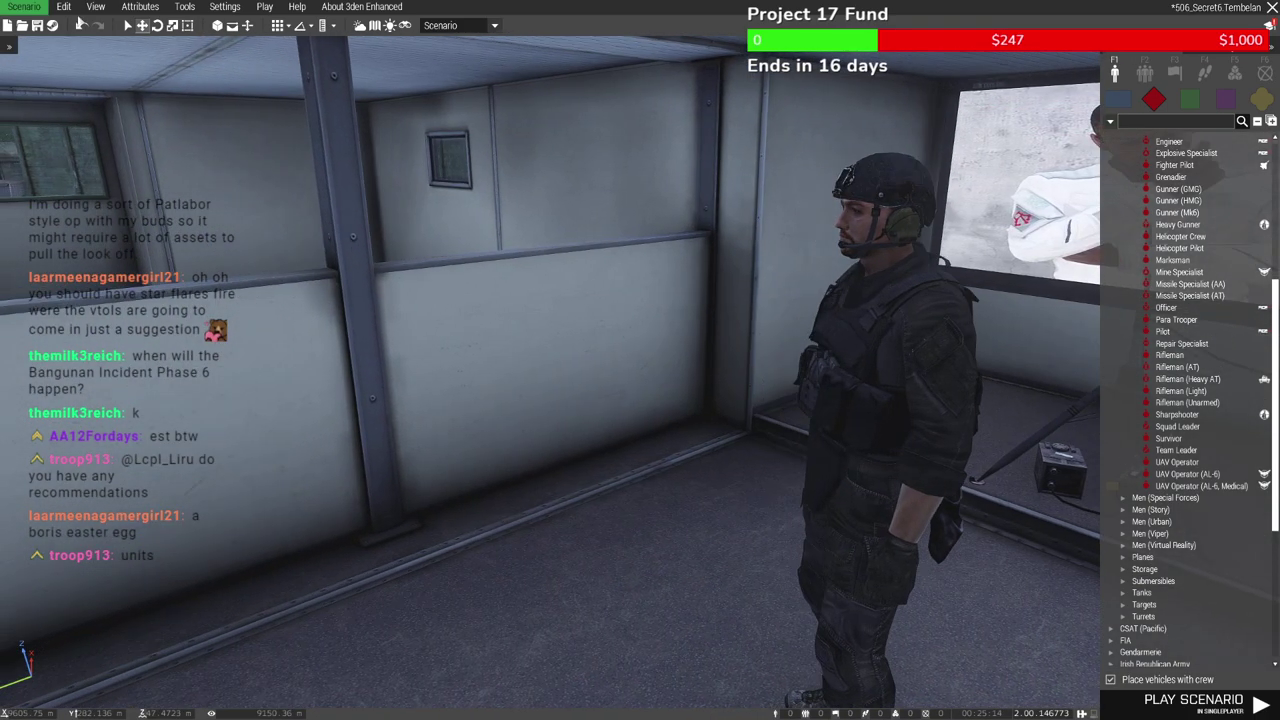
Set the scenario's overview text to "The final fight, or so it seems..." in the general attributes
click(135, 7)
click(152, 27)
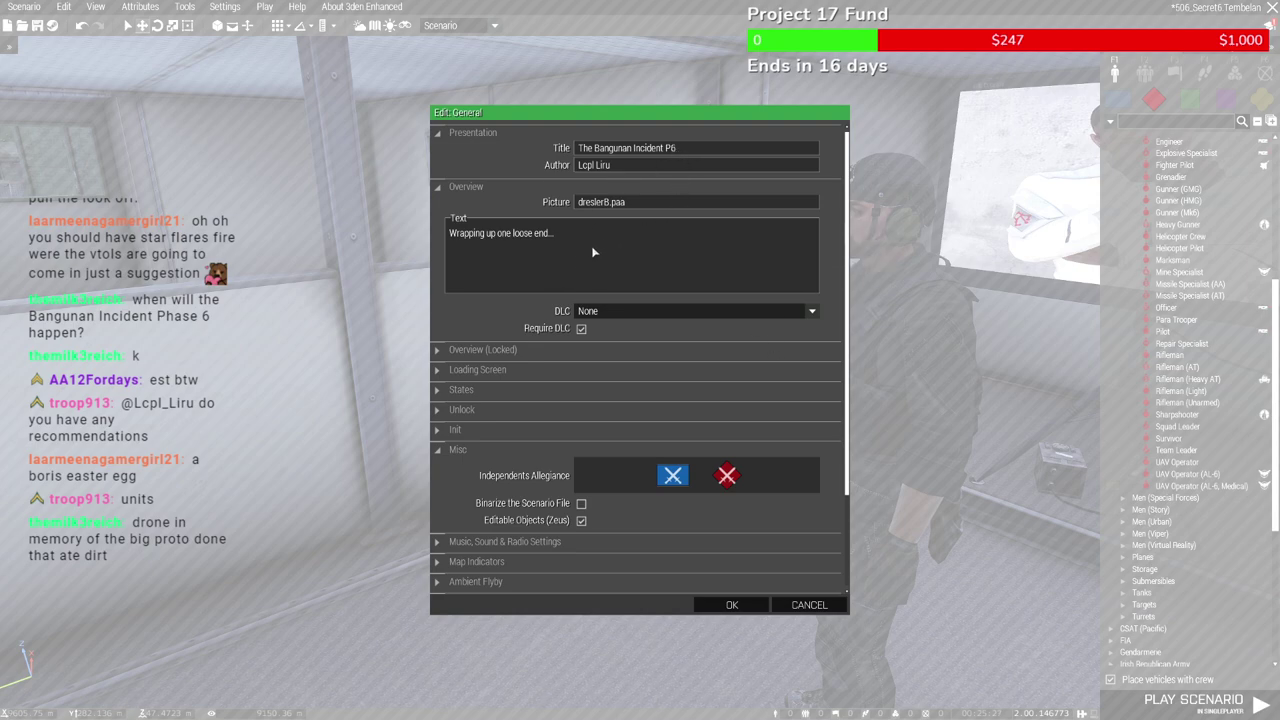
drag(593, 252, 267, 265)
text(so it seems...)
key(ctrl+a)
Set the locked overview and loading screen texts to "The final fight, or so it seems..." and accept the general attributes
click(588, 350)
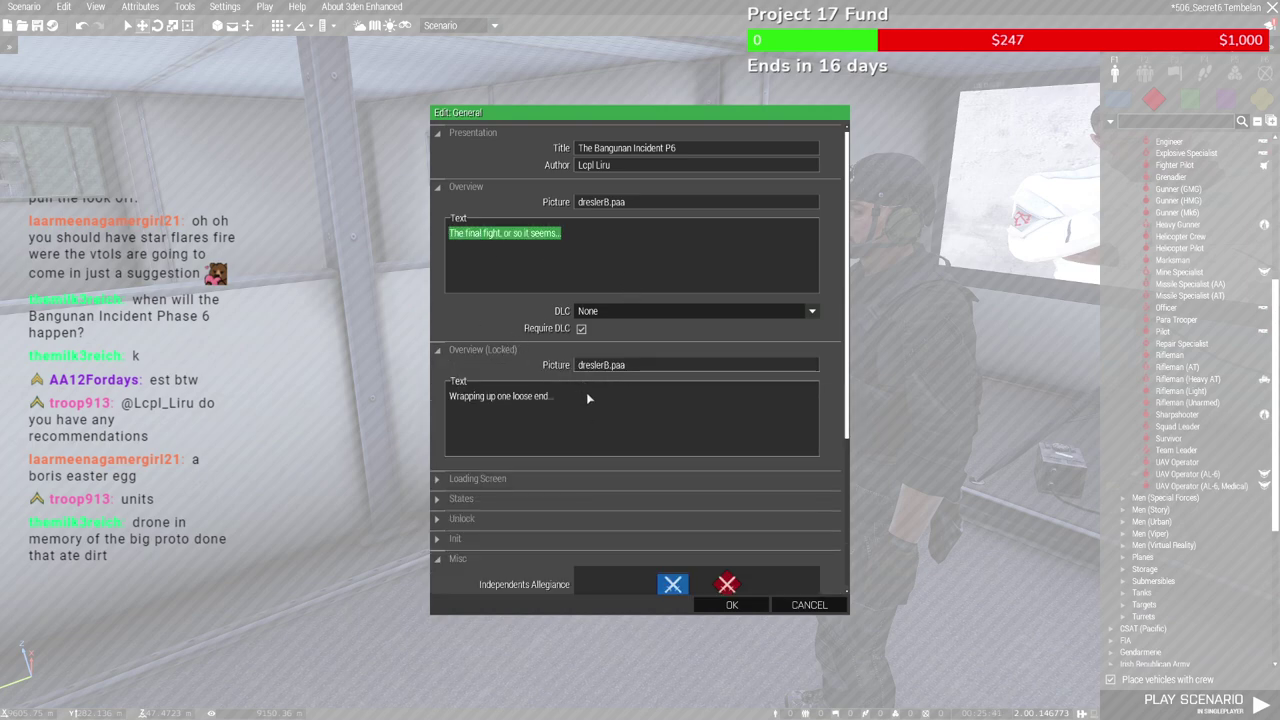
click(588, 398)
key(ctrl+a)
text(The final fight, or so it seems...)
click(466, 479)
click(548, 547)
key(ctrl+a)
text(The final fight, or so it seems...)
click(724, 603)
Play the scenario in multiplayer and take the Dresler Manager role in the Managment group
right_drag(616, 546, 500, 532)
key(w)
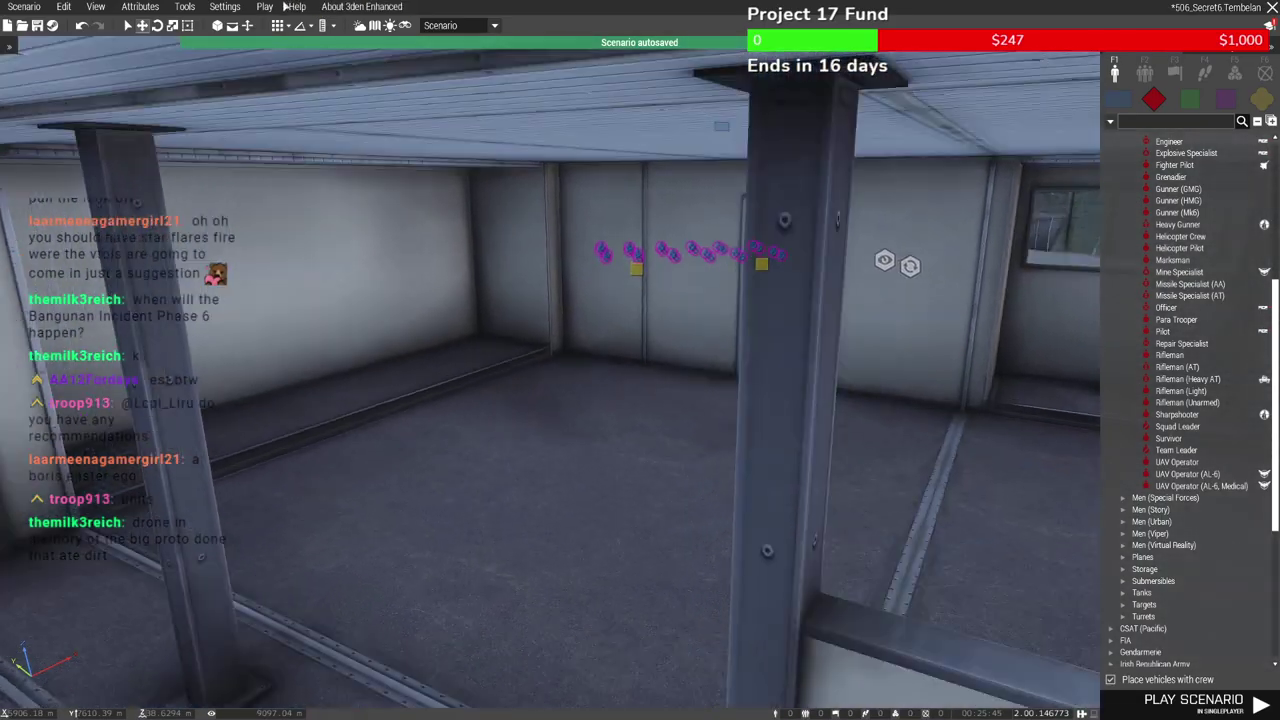
click(265, 7)
click(265, 7)
click(266, 8)
click(300, 110)
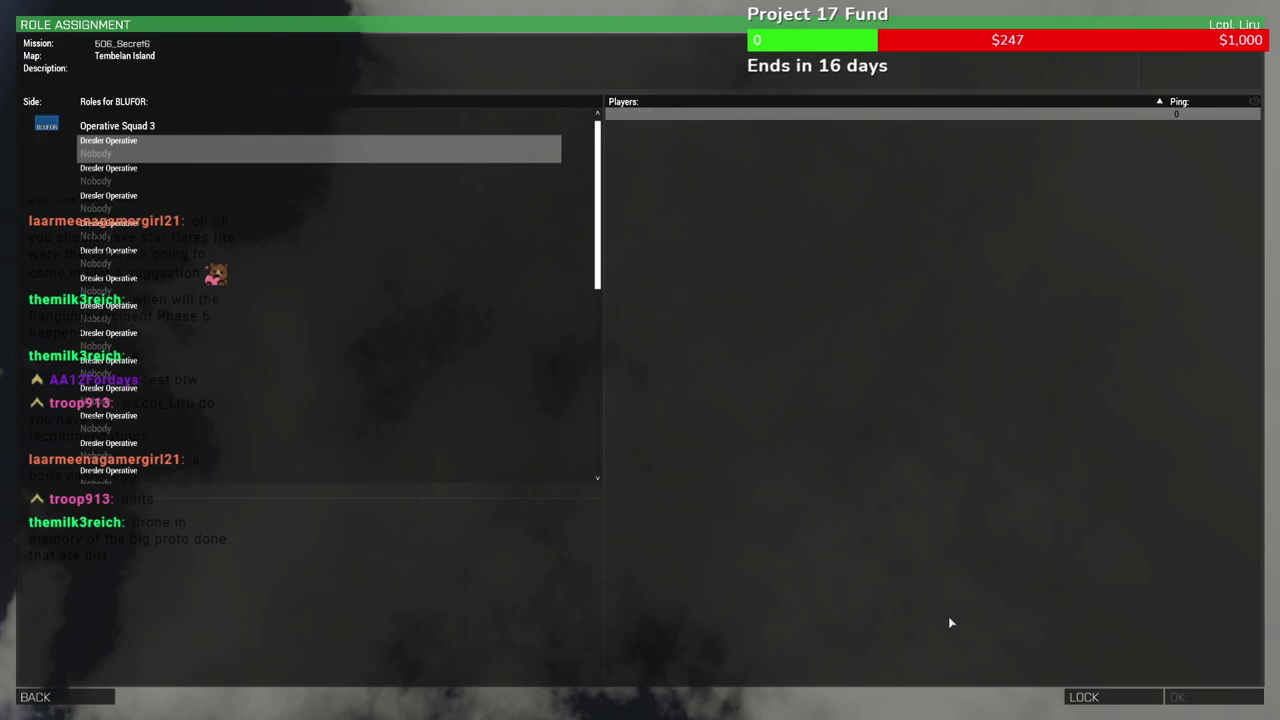
scroll(320, 368, down, 5)
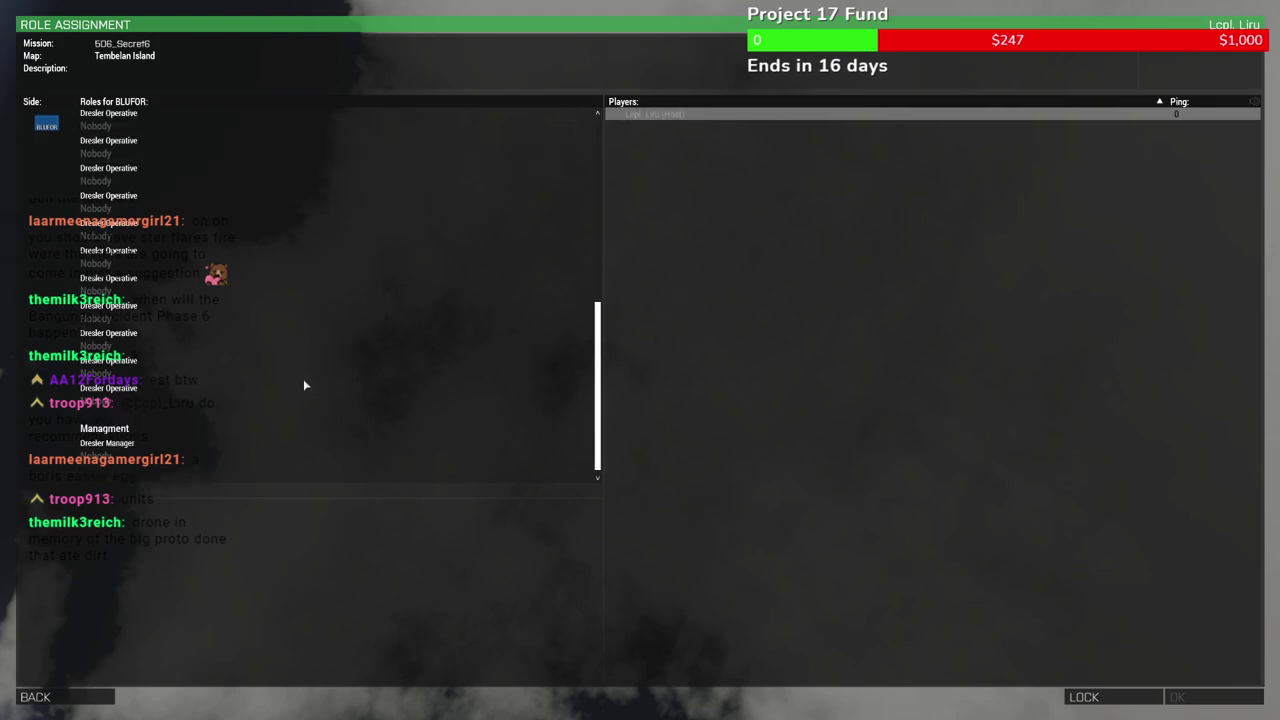
click(169, 451)
click(1210, 703)
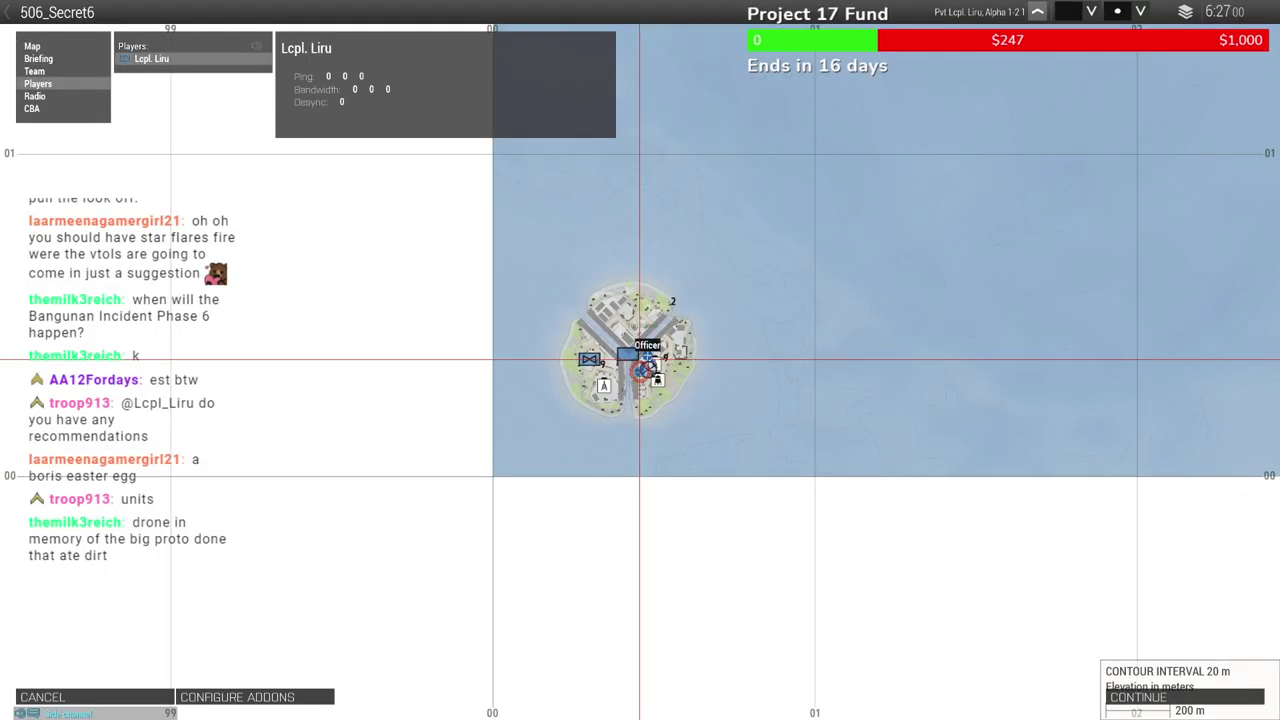
Check the island on the briefing map, start the mission and respawn at Safe Point
scroll(892, 315, down, 2)
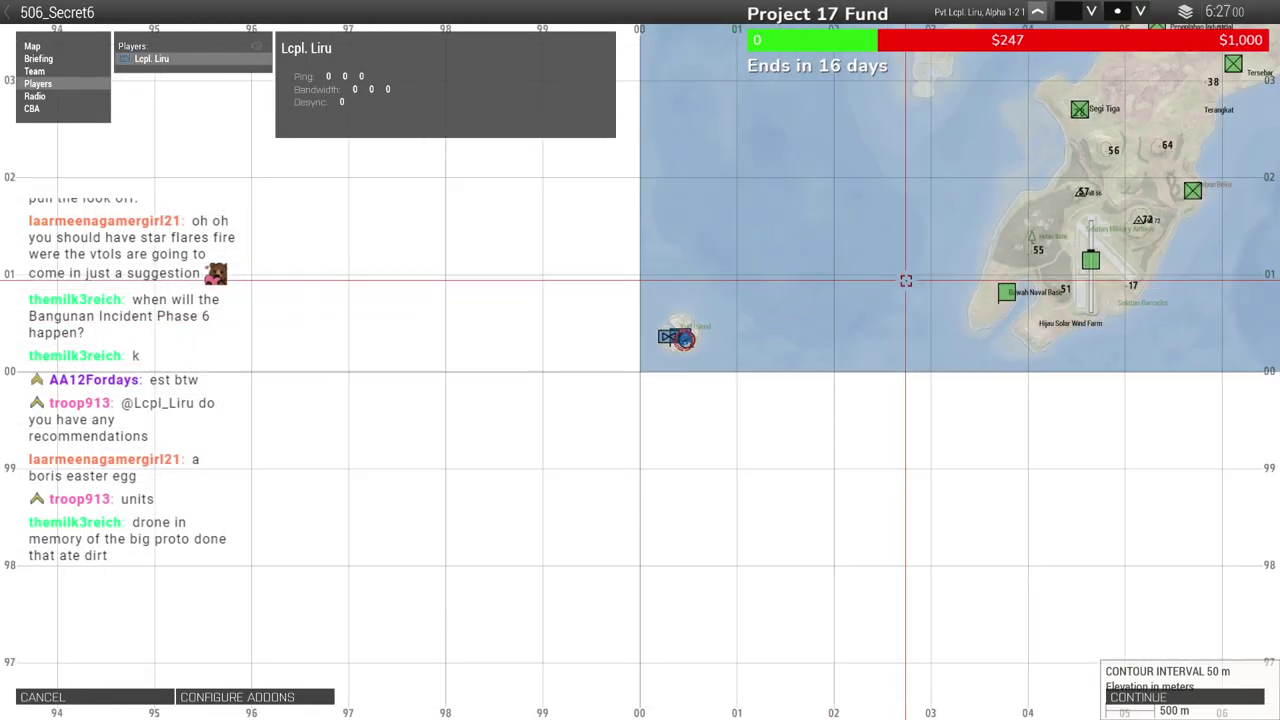
scroll(906, 281, down, 3)
right_drag(906, 281, 785, 537)
scroll(764, 298, up, 3)
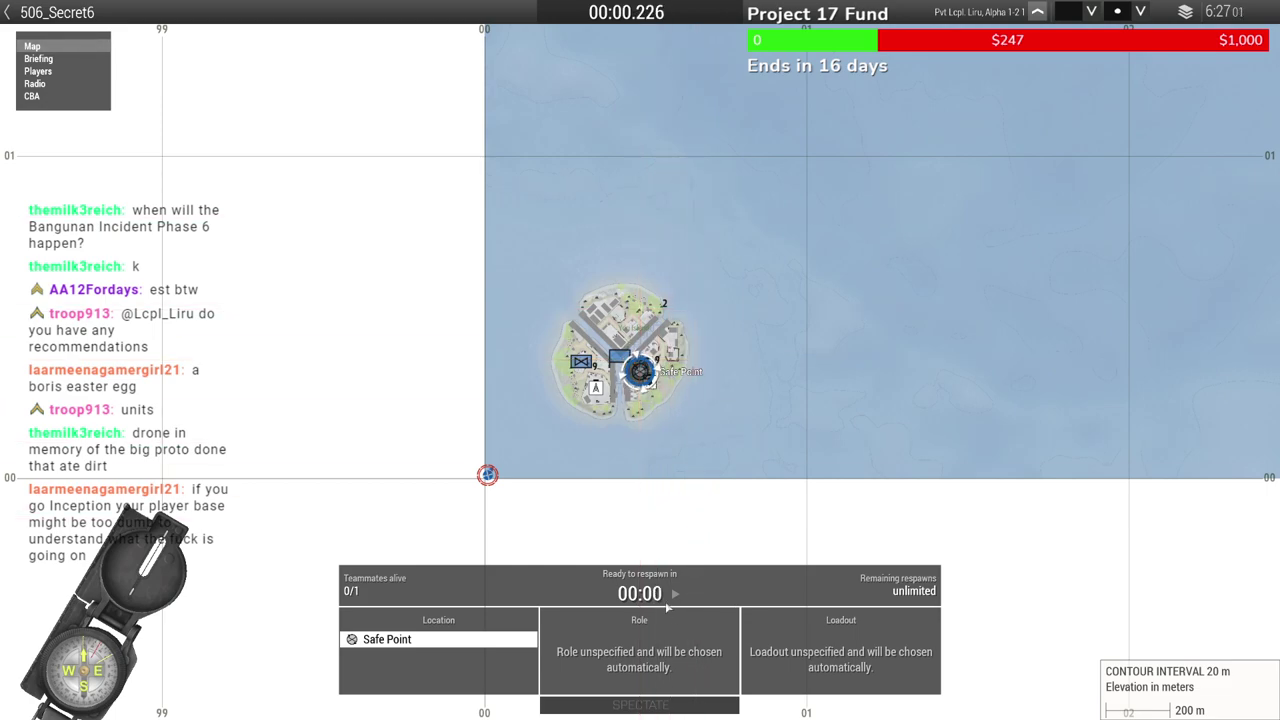
click(670, 596)
click(670, 596)
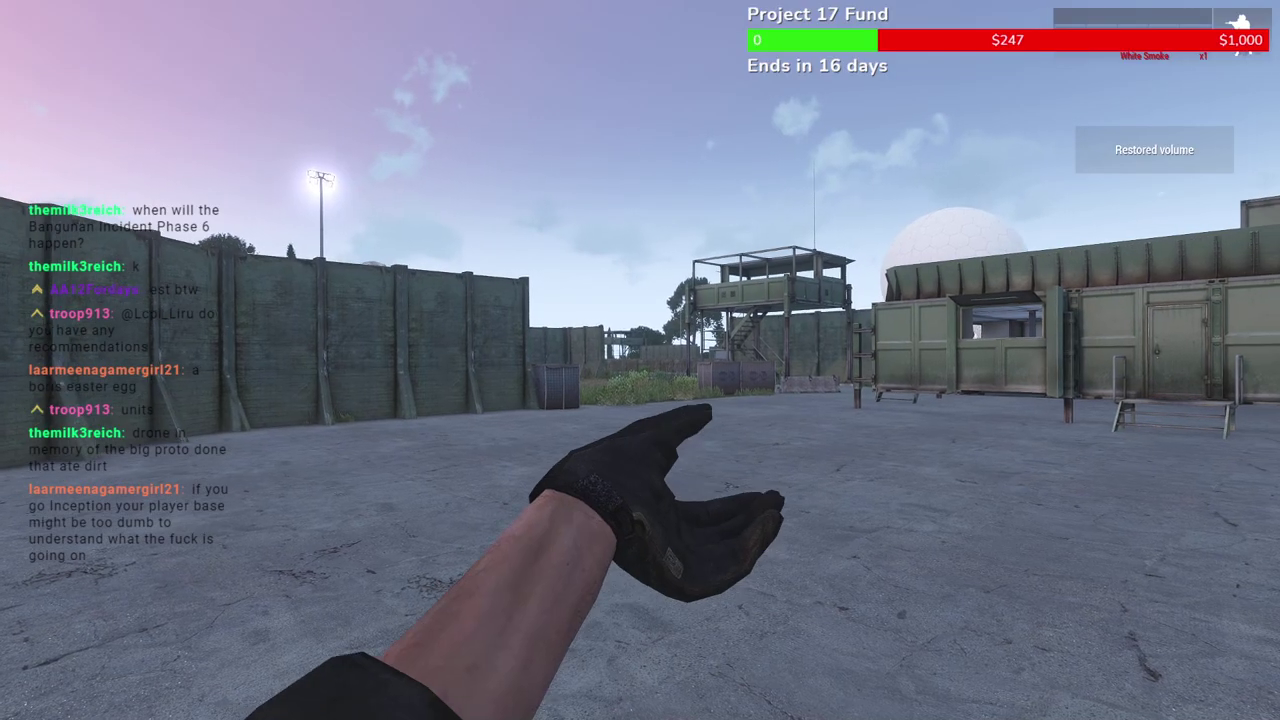
Walk from the base yard into the container building and look over the briefing room and staircase
key(w)
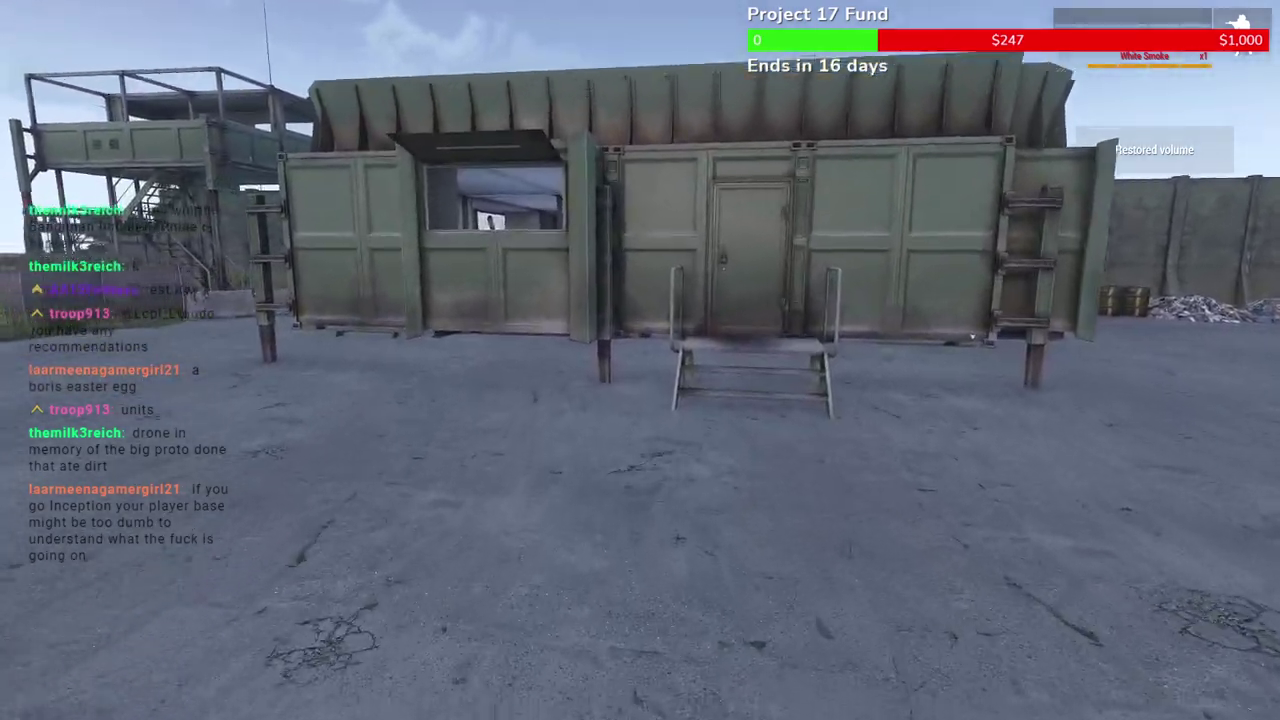
key(space)
key(w)
key(w)
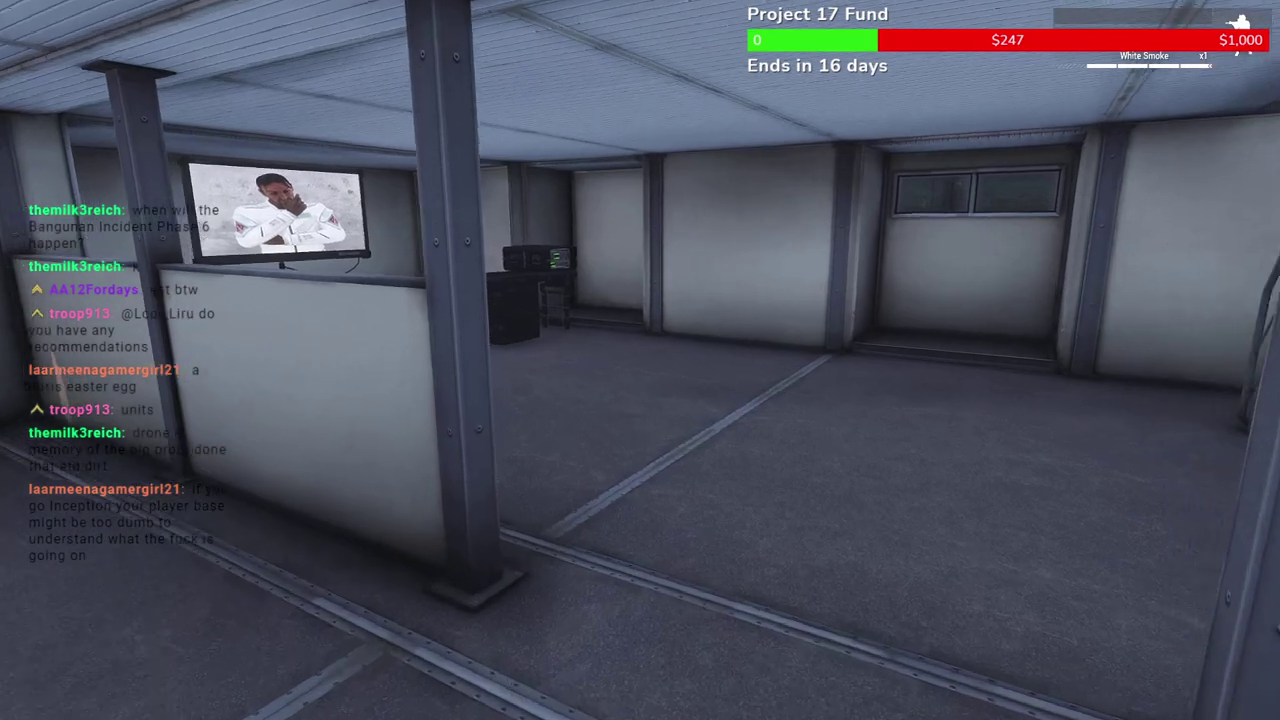
key(w)
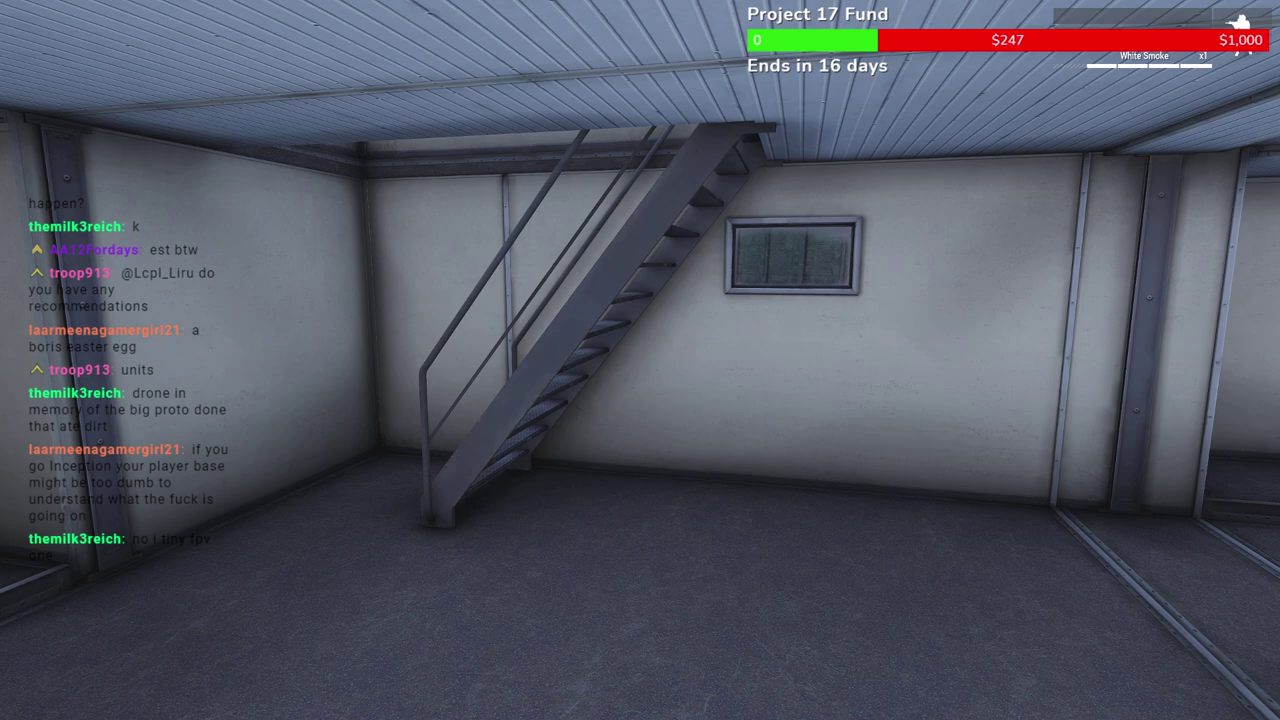
Open the Zeus interface and view the base island with its helipads from above
key(y)
click(523, 338)
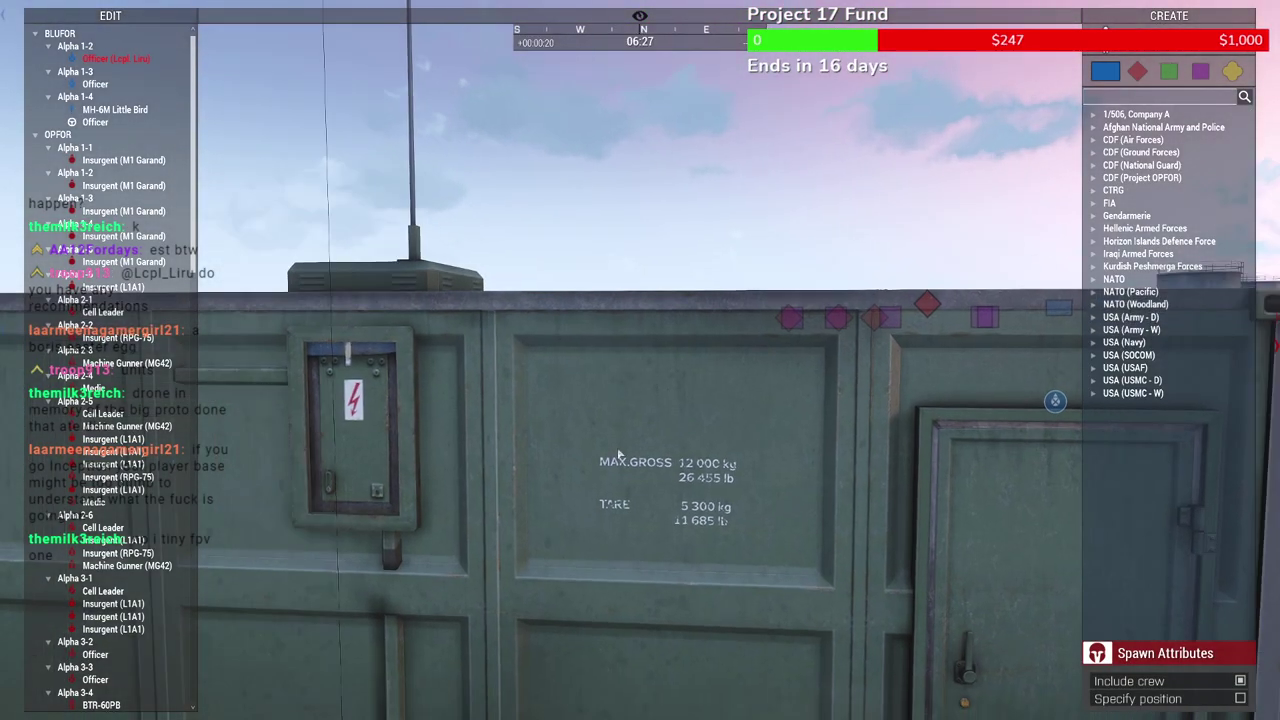
right_drag(613, 455, 529, 479)
key(m)
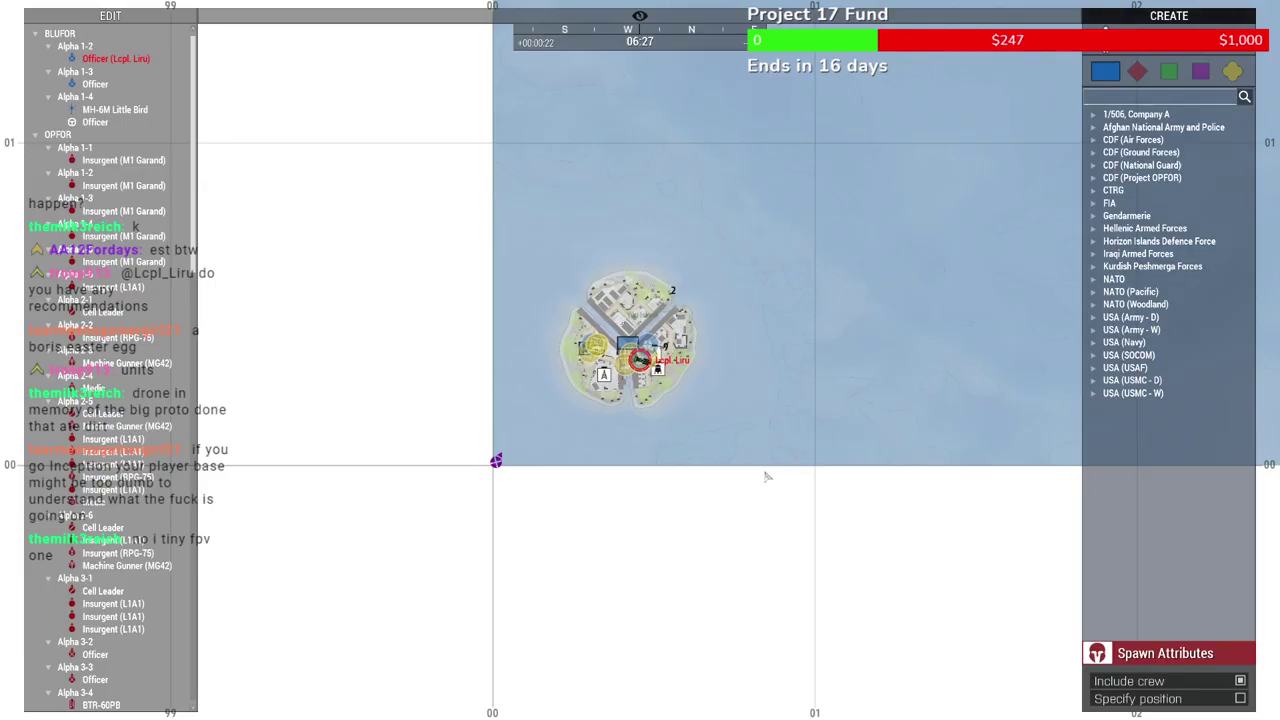
double_click(763, 452)
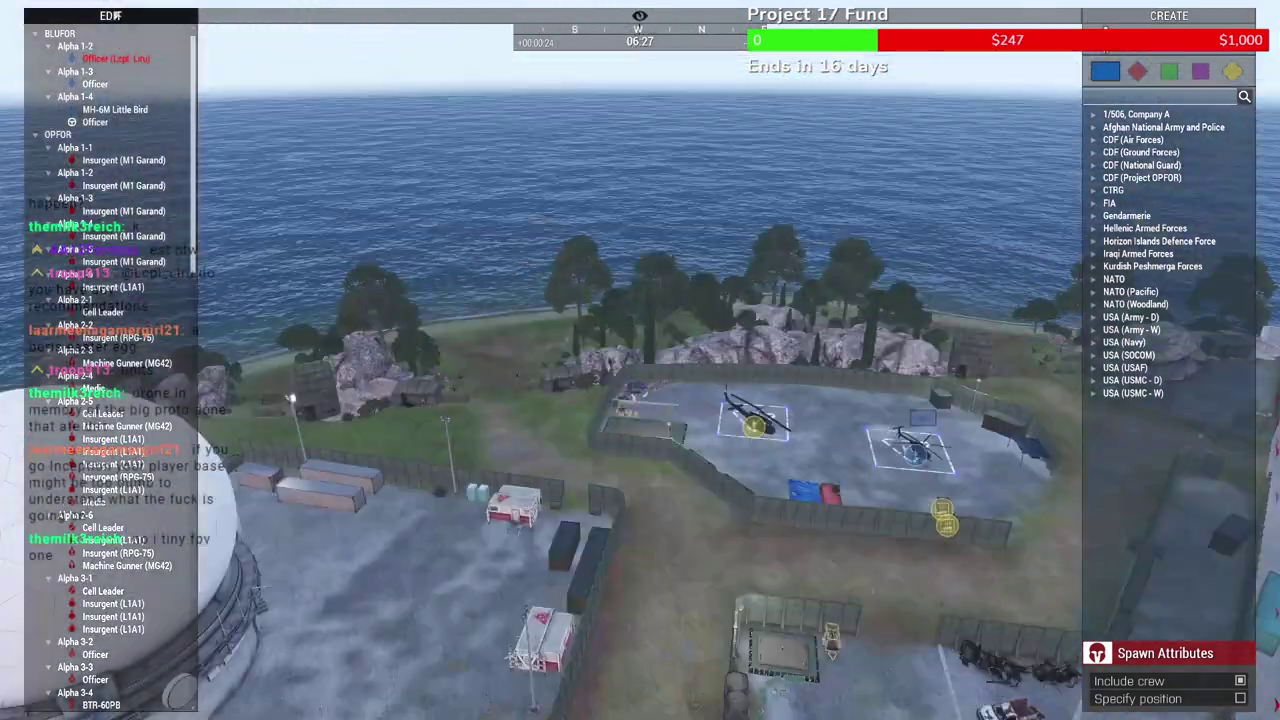
Go to the scientist's house by way of the map and examine the body and the laptop inside
key(m)
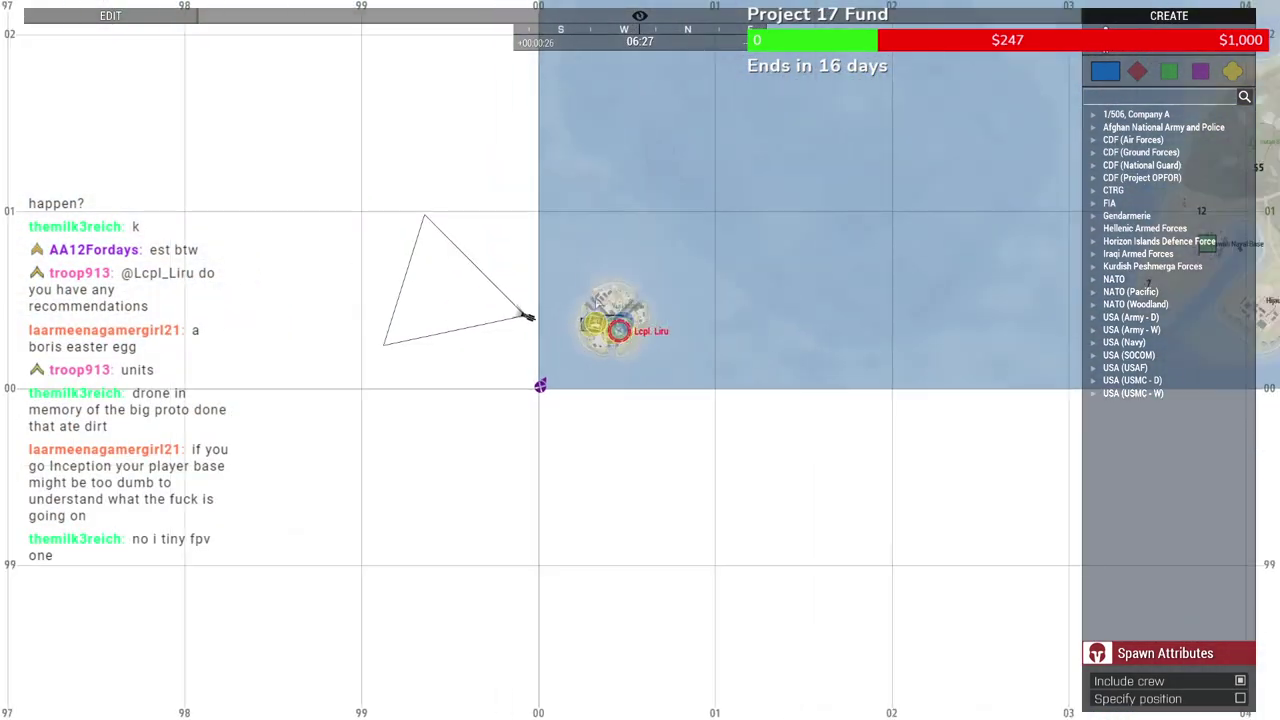
scroll(600, 237, down, 1)
right_drag(600, 237, 660, 440)
scroll(757, 180, up, 3)
right_drag(755, 180, 740, 395)
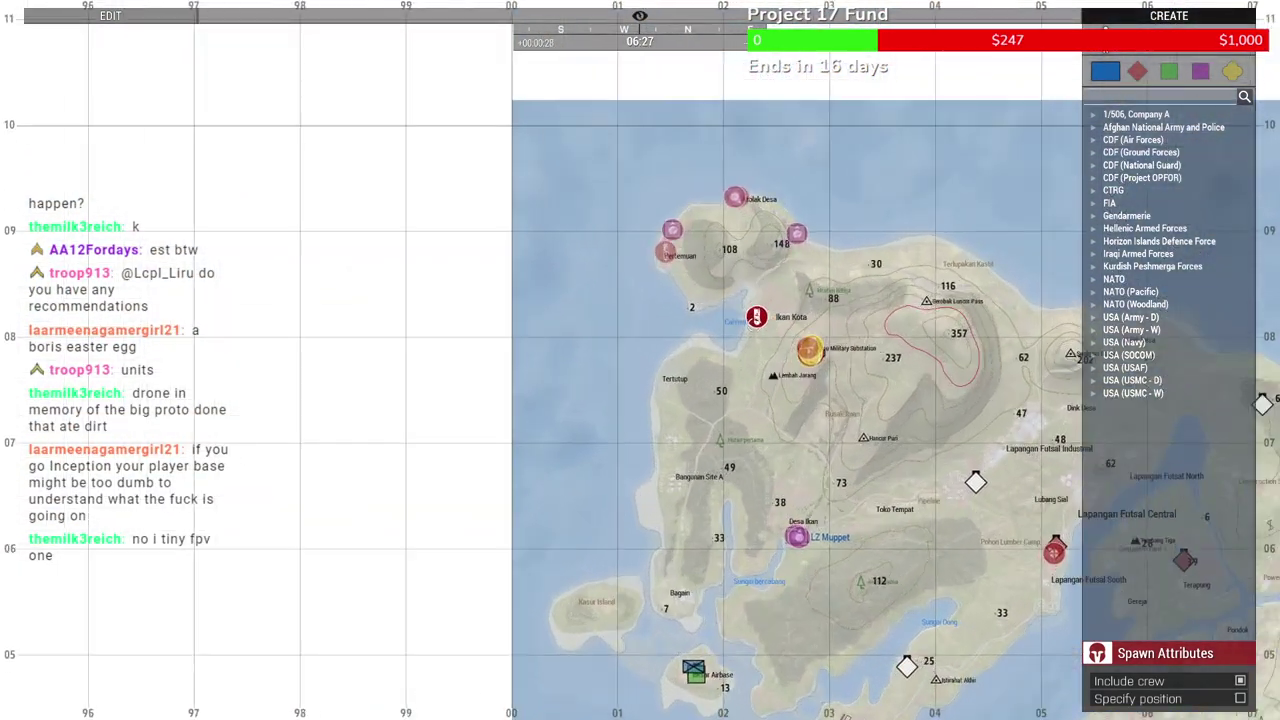
scroll(738, 220, up, 4)
double_click(766, 251)
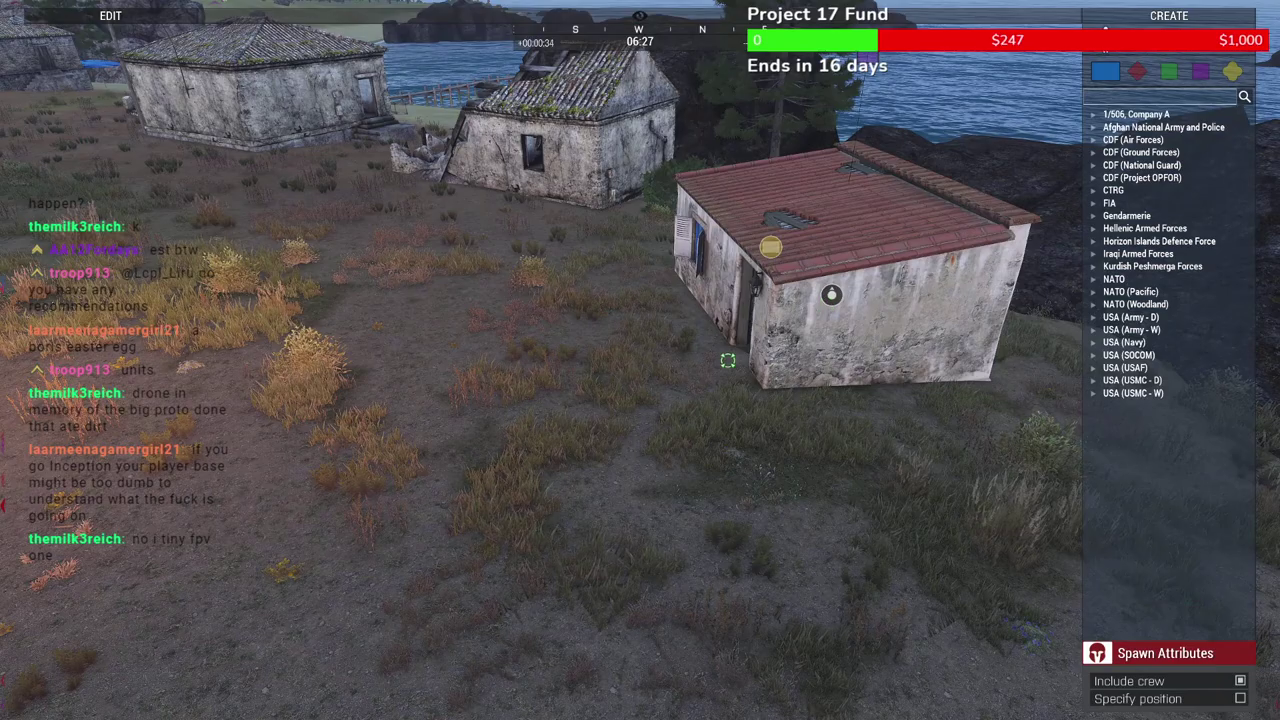
key(w)
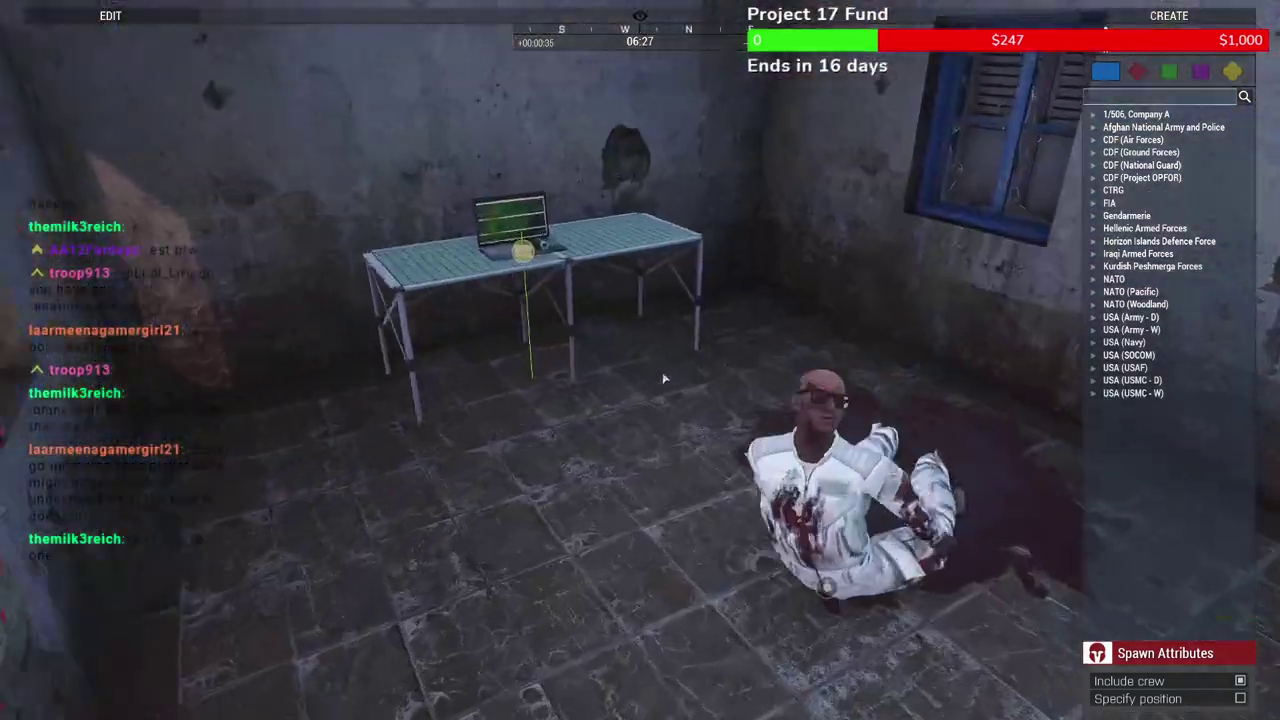
right_drag(666, 377, 737, 533)
key(s)
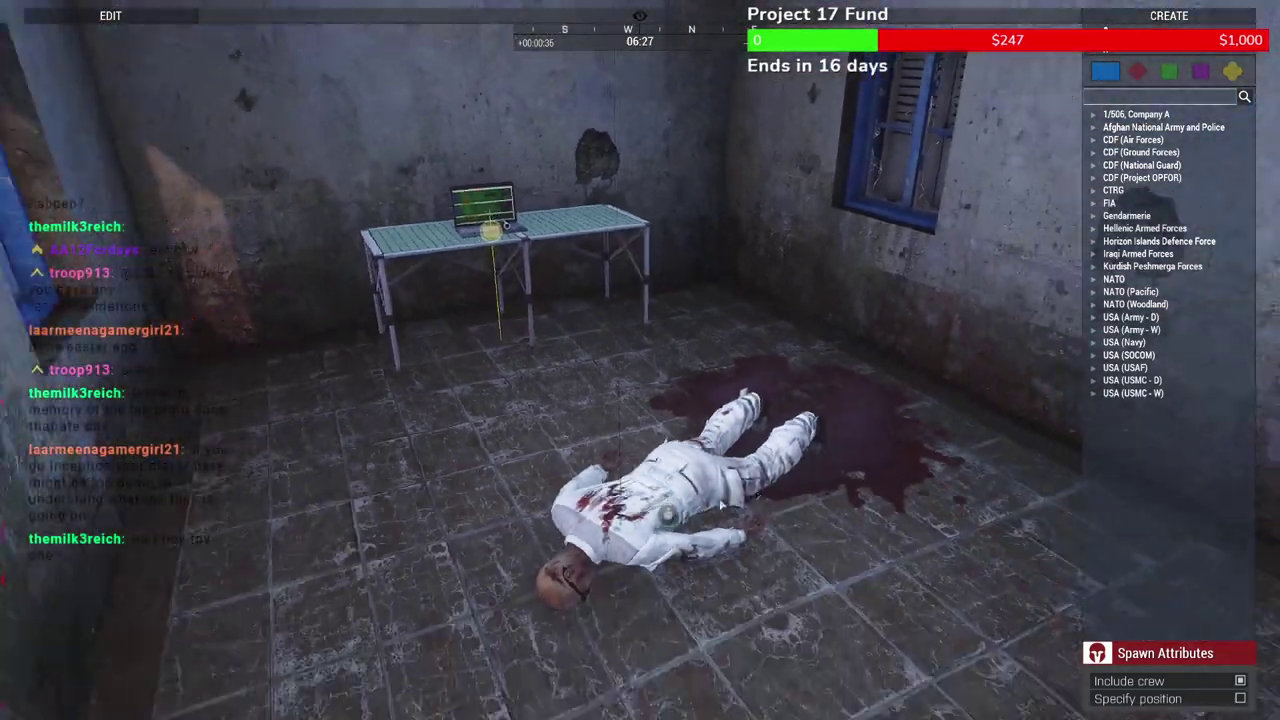
Search the Zeus modules for "tele" and teleport the player to the ground outside the scientist's house, then leave Zeus
right_drag(668, 492, 714, 482)
key(s)
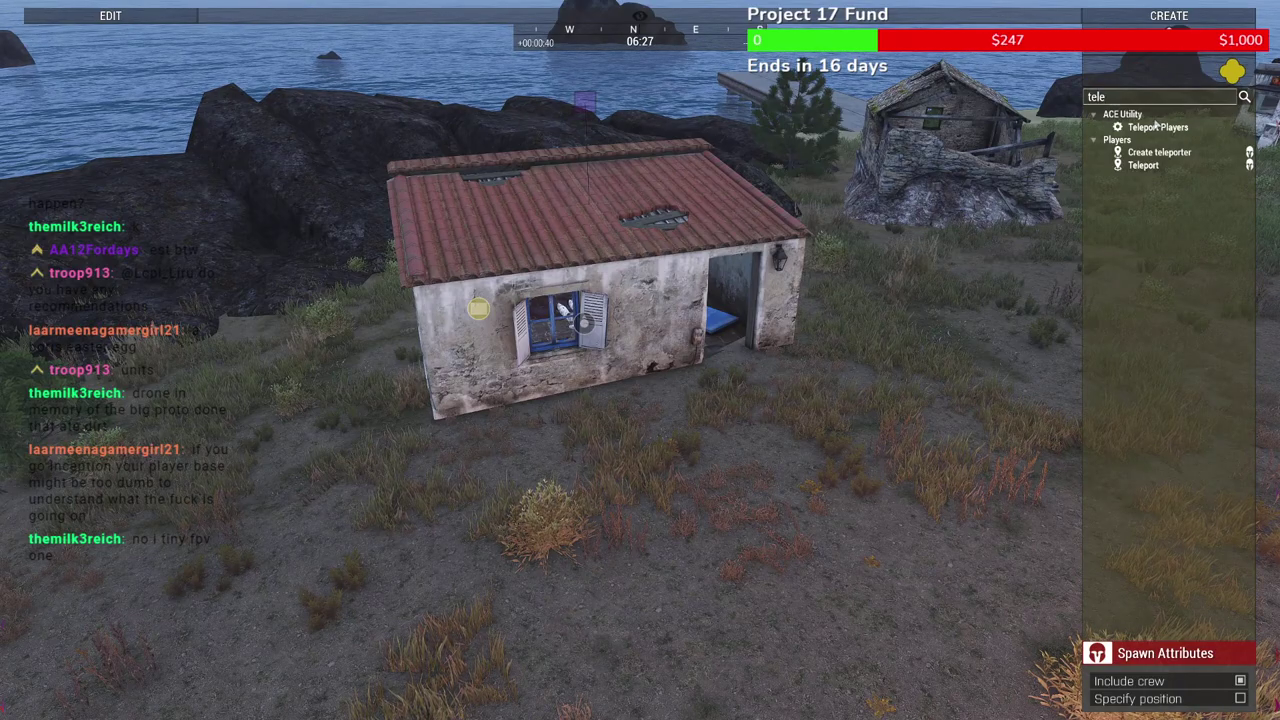
click(1143, 165)
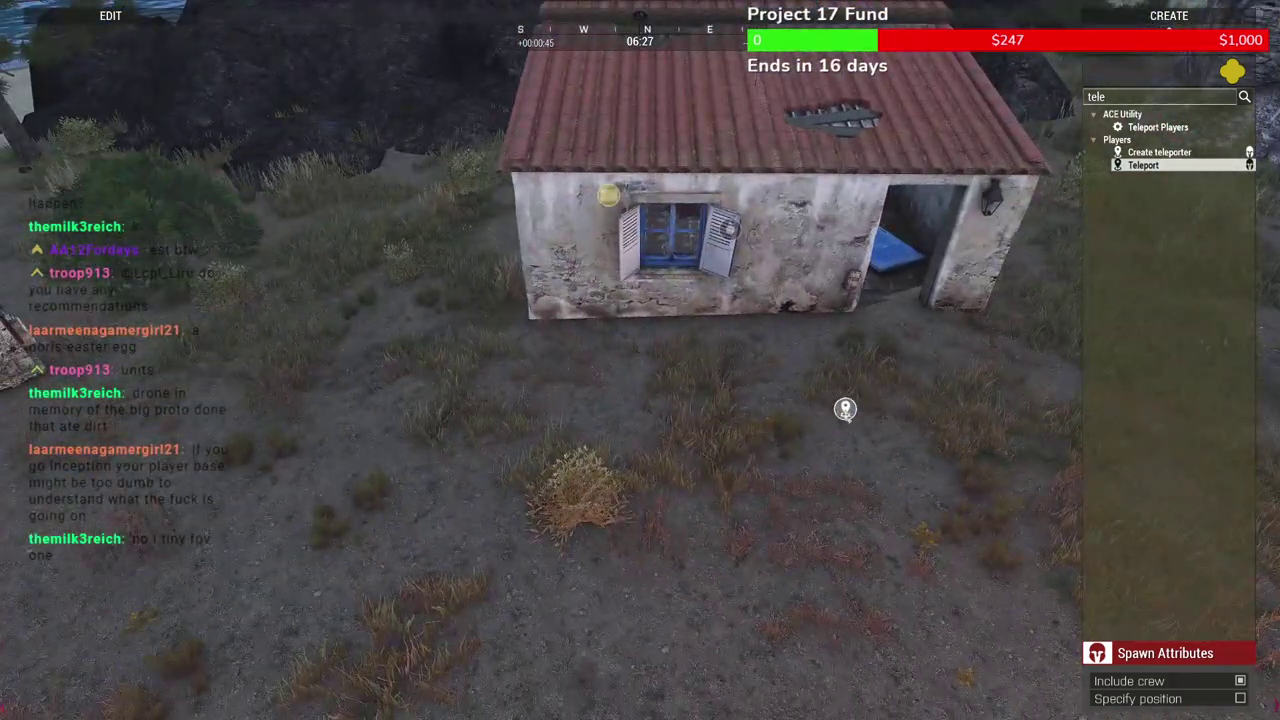
click(848, 408)
click(852, 339)
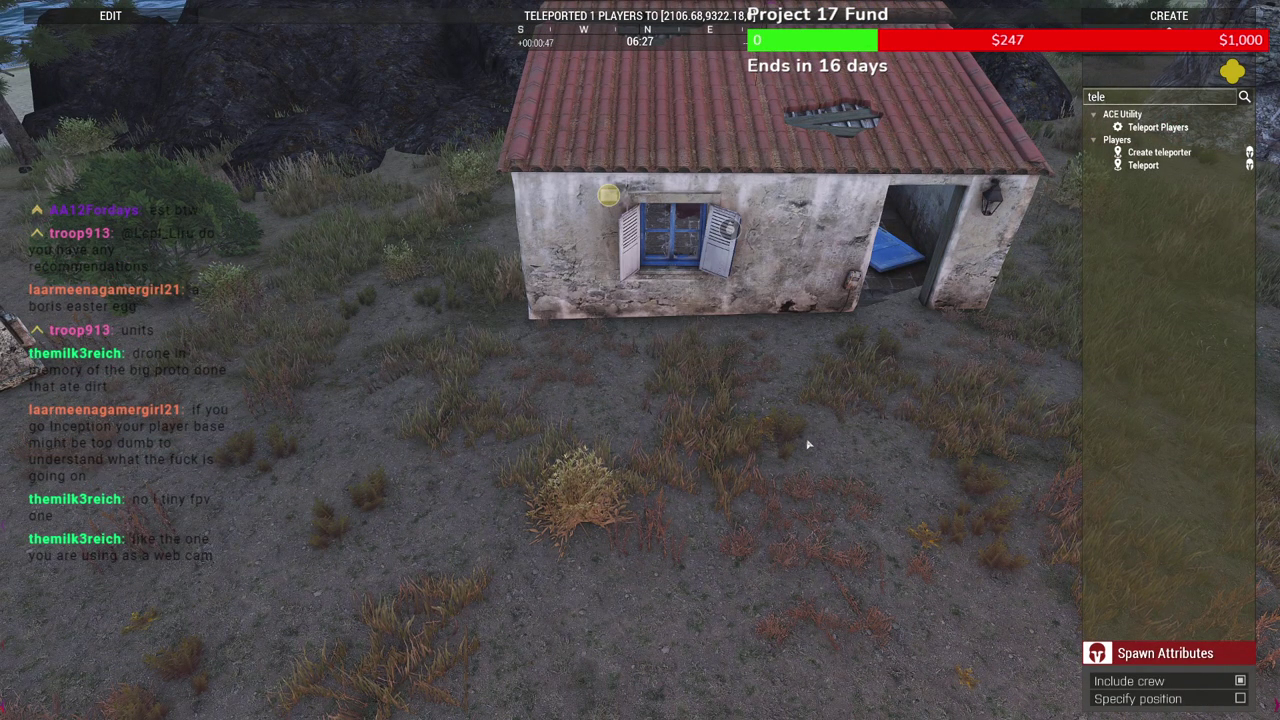
key(y)
Walk into the scientist's house and examine the laptop on the green table from close up and further back
key(w)
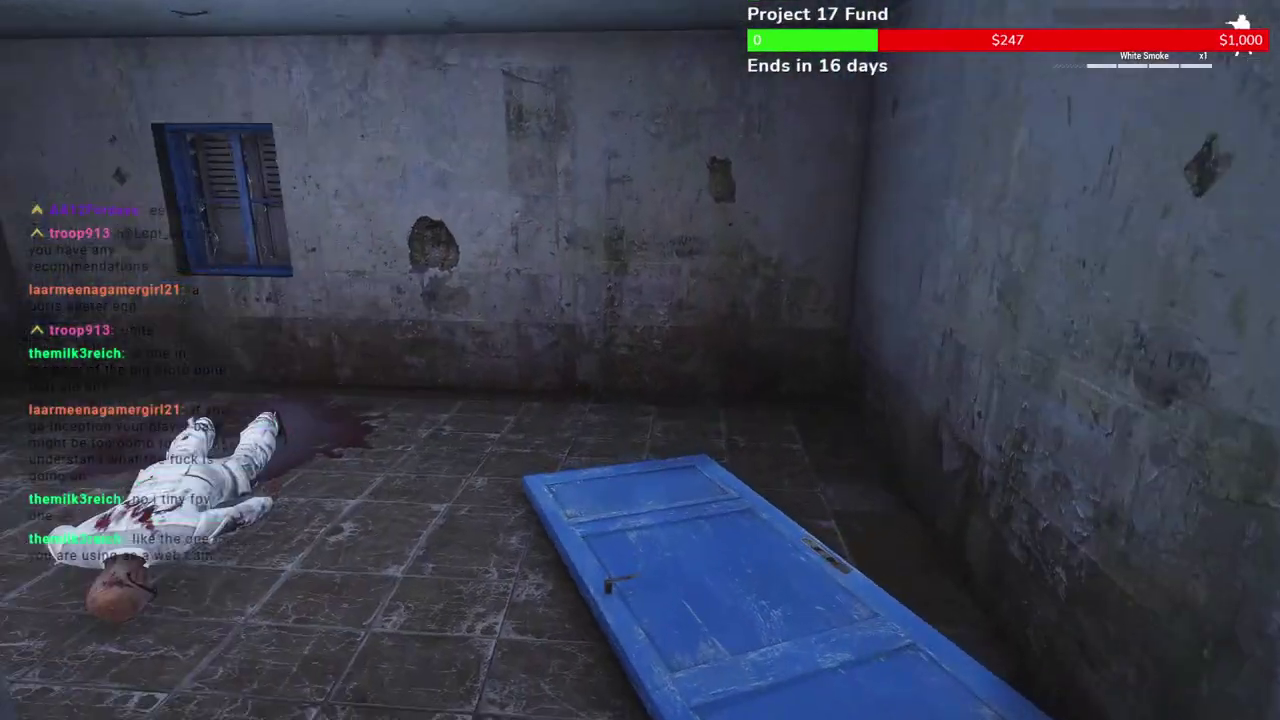
key(w)
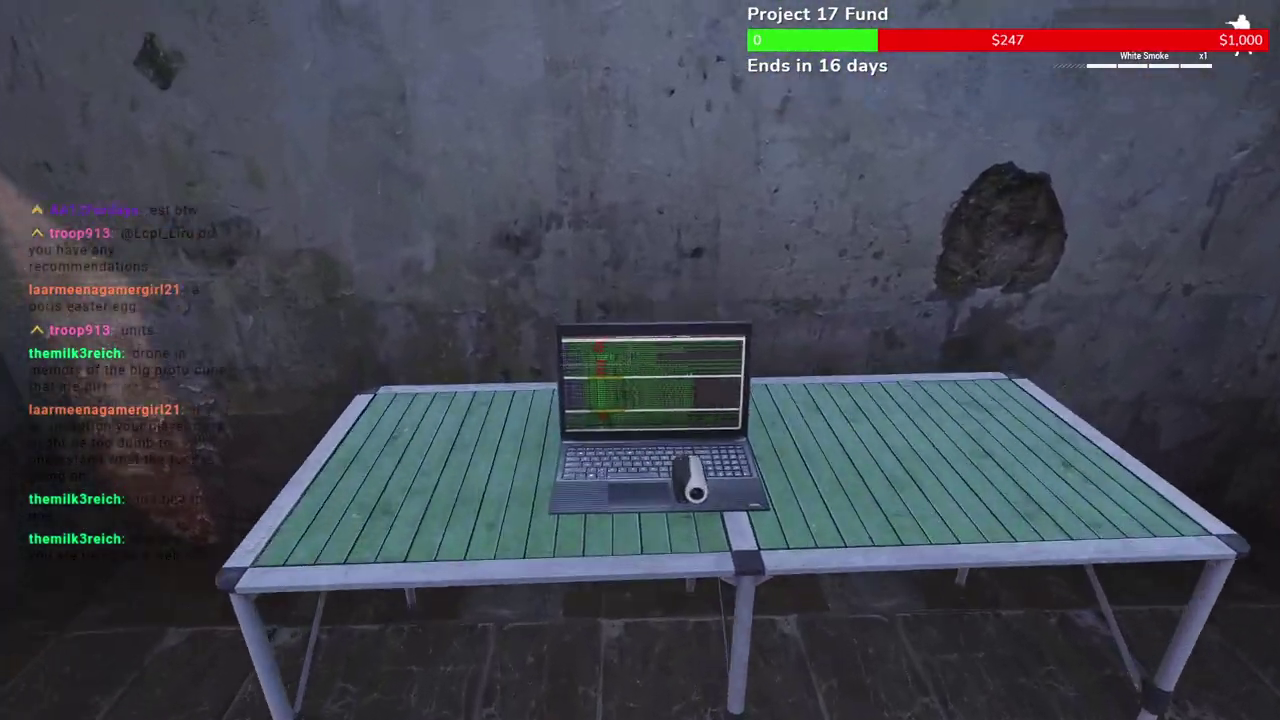
key(w)
key(s)
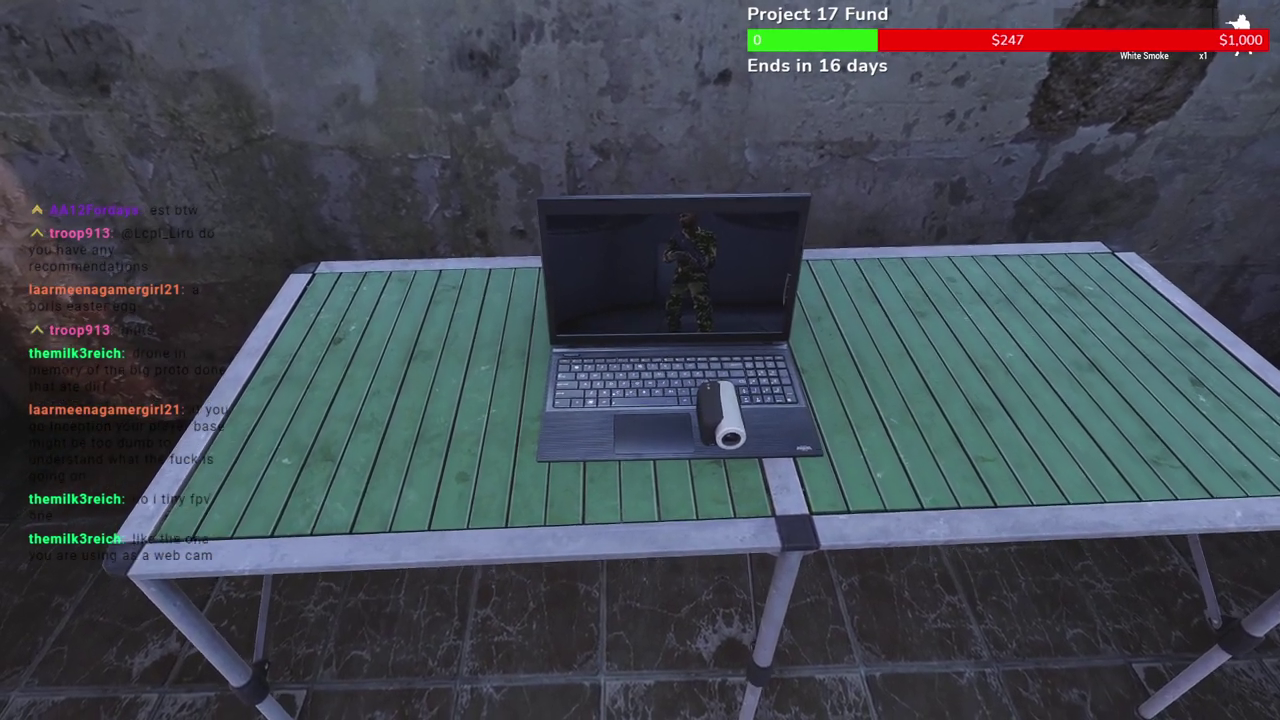
key(w)
key(s)
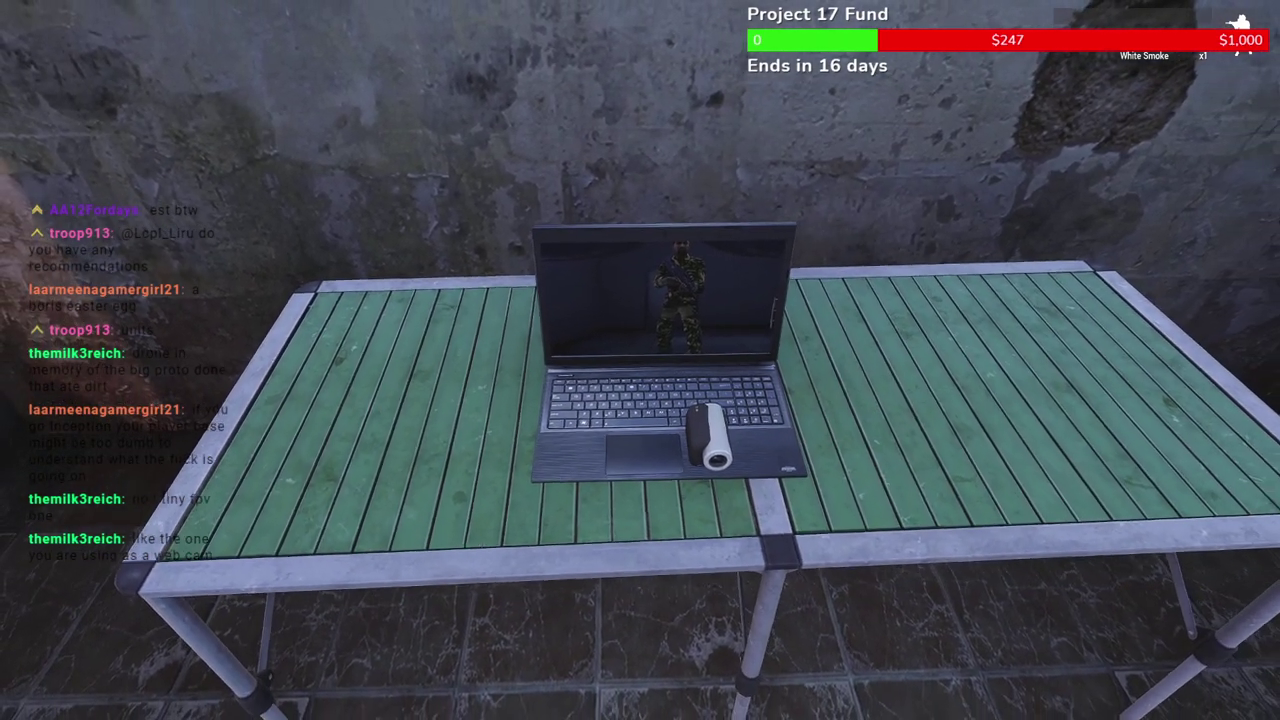
key(w)
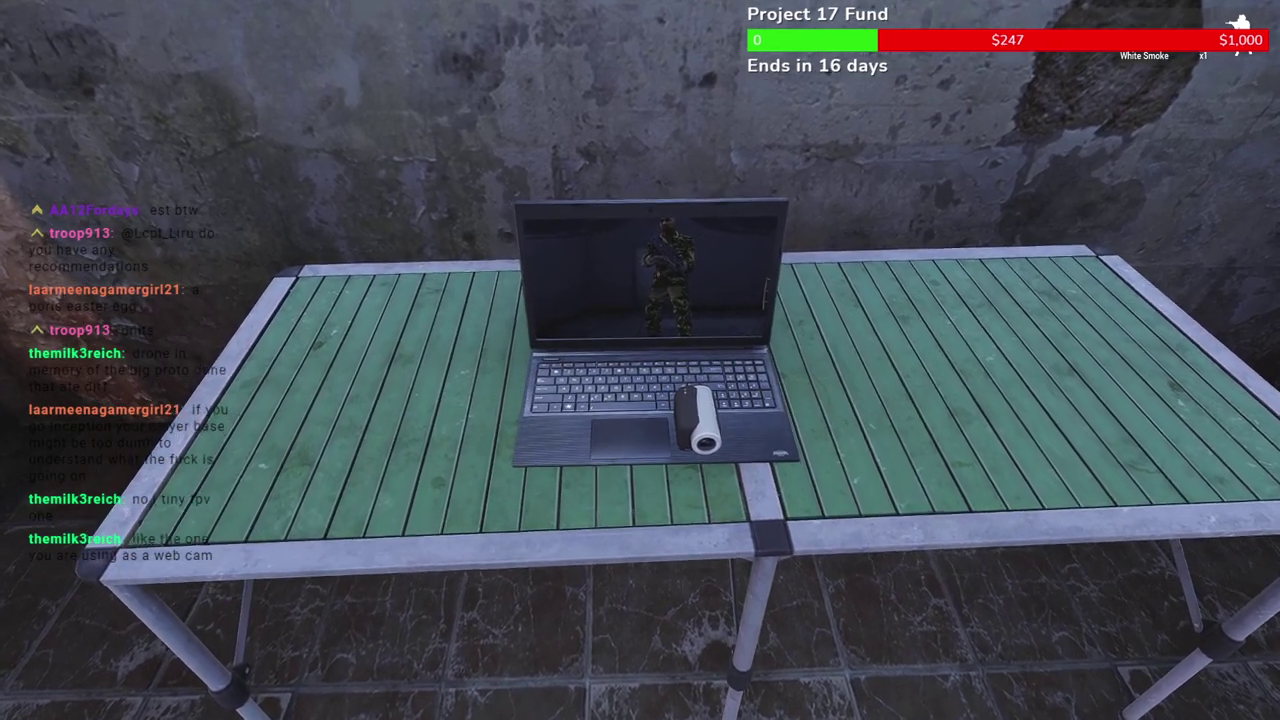
key(s)
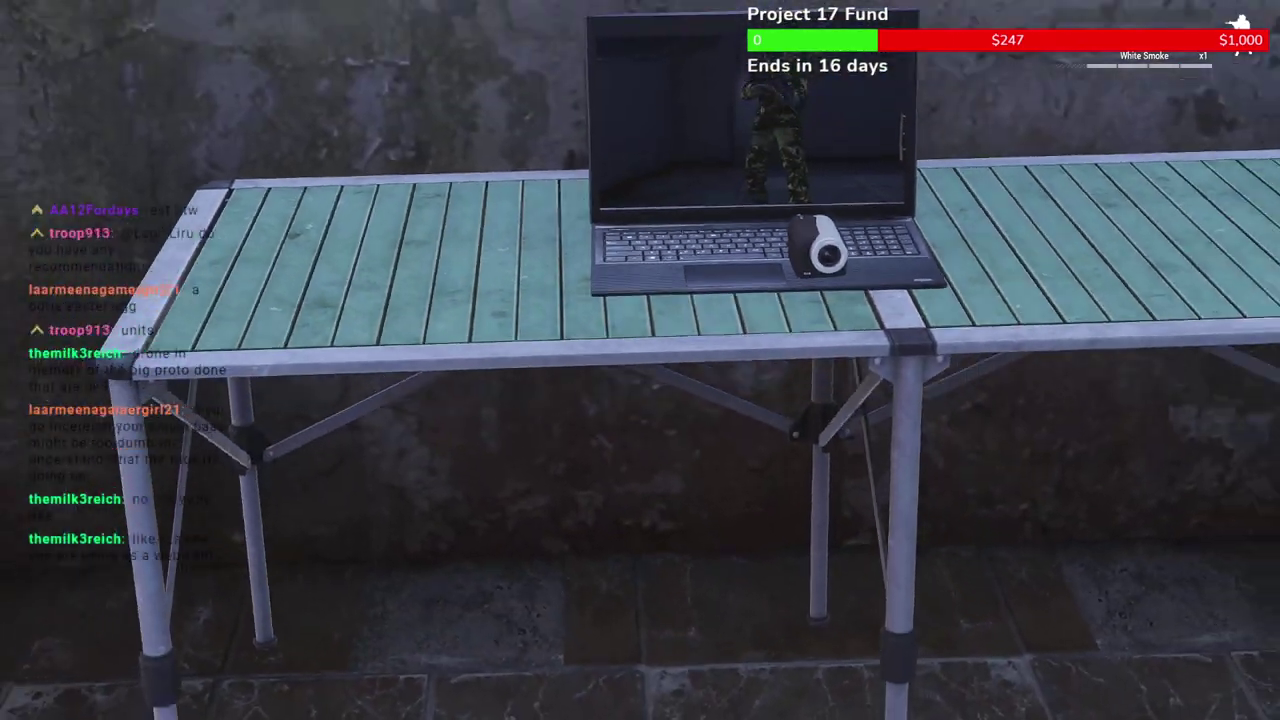
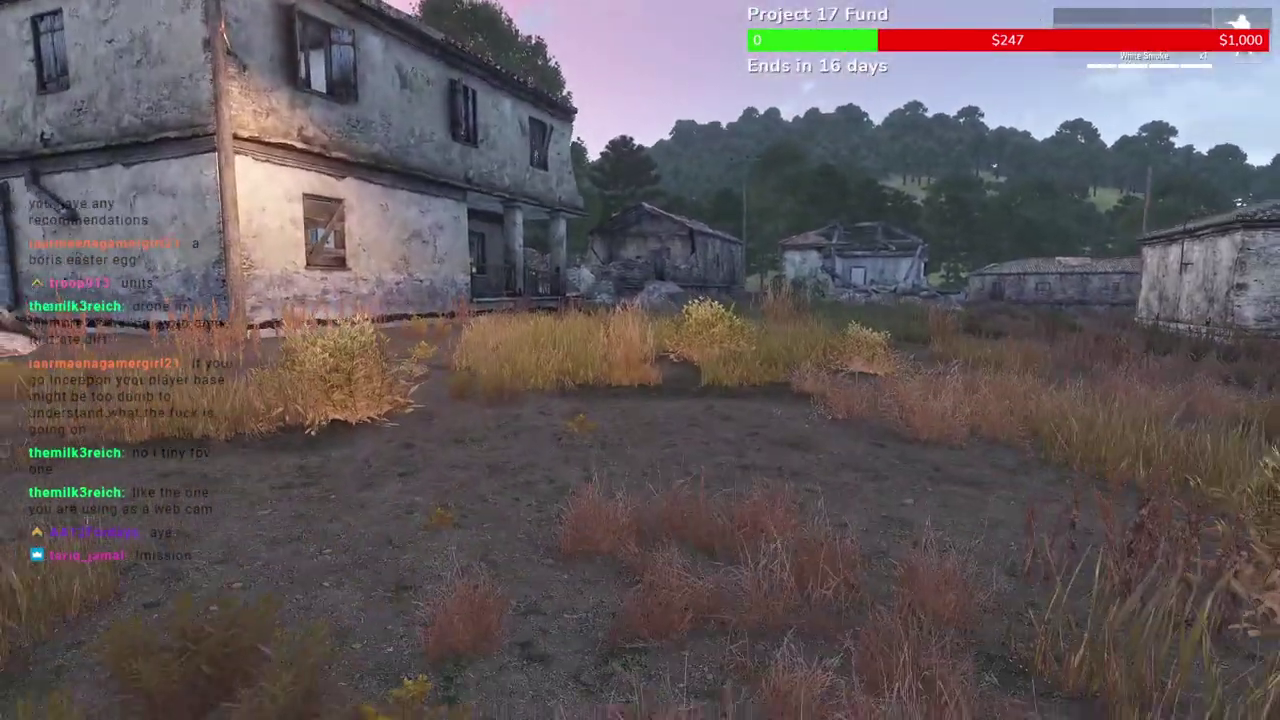
Reopen Zeus and survey the northern headland and Cahaya Bay from the air and on the map
key(y)
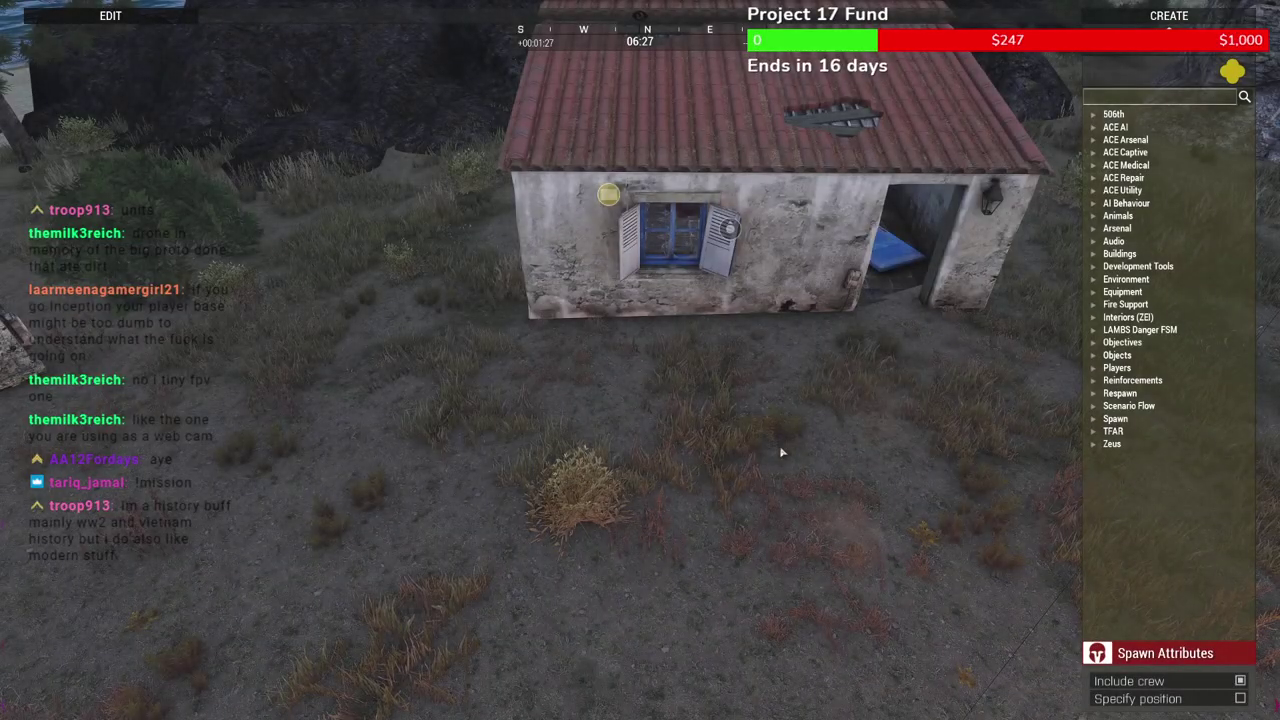
scroll(752, 372, down, 3)
right_drag(727, 248, 623, 443)
key(w)
key(w)
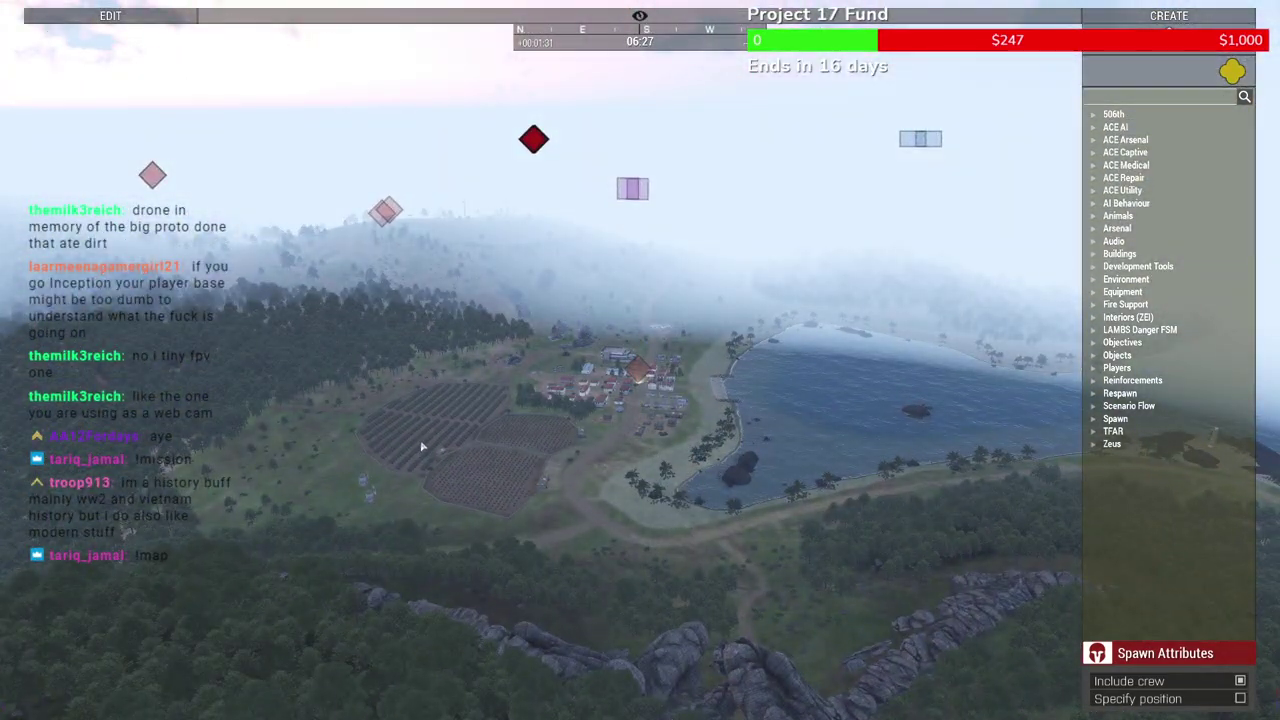
right_drag(419, 447, 486, 257)
key(w)
key(m)
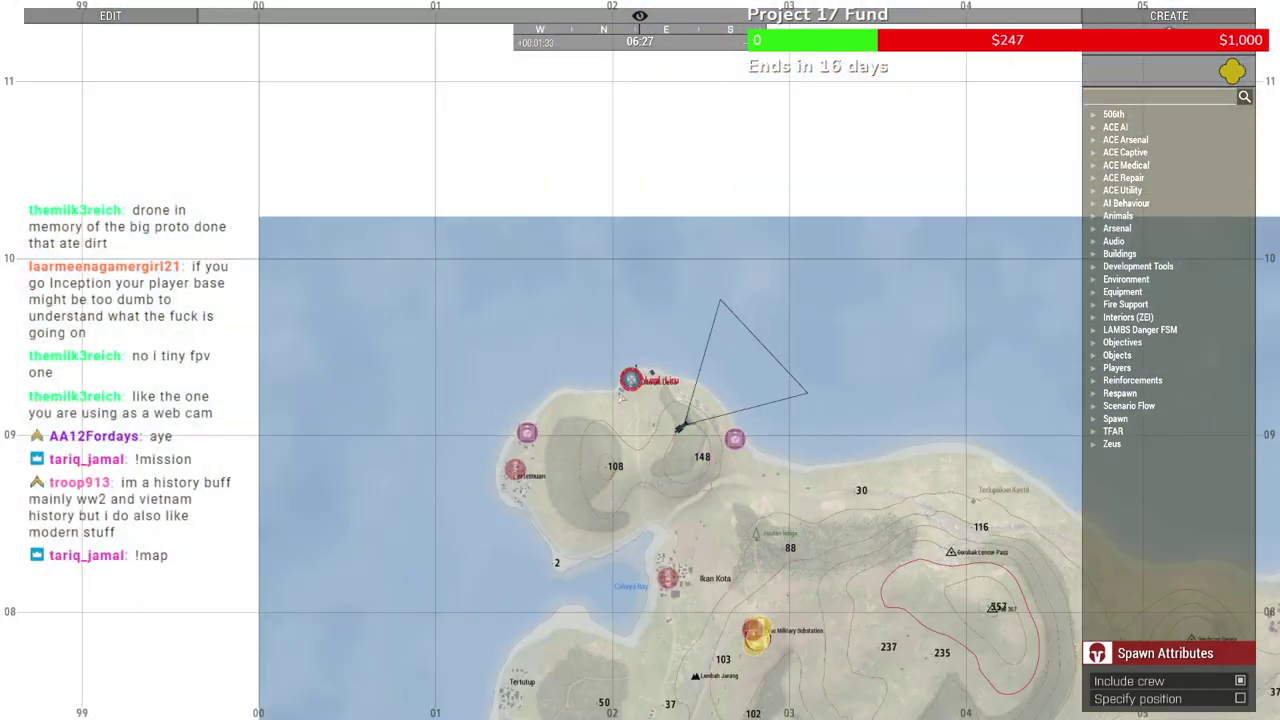
scroll(621, 397, down, 3)
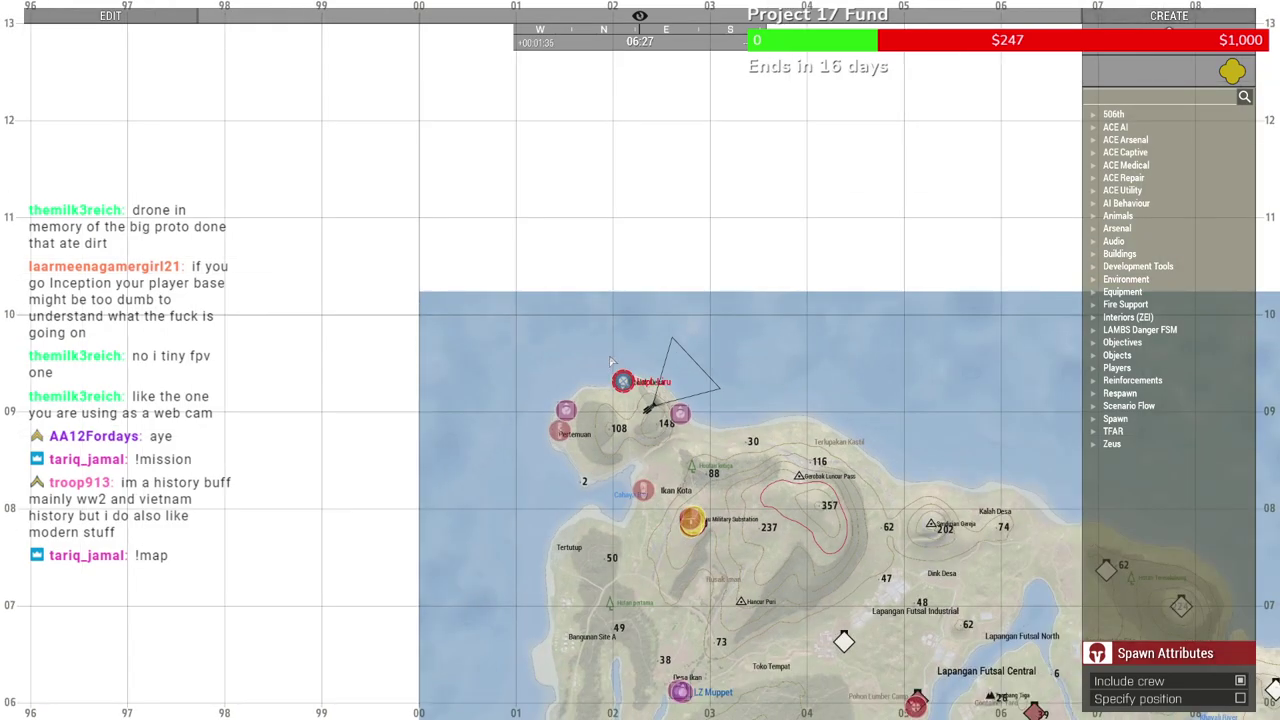
key(m)
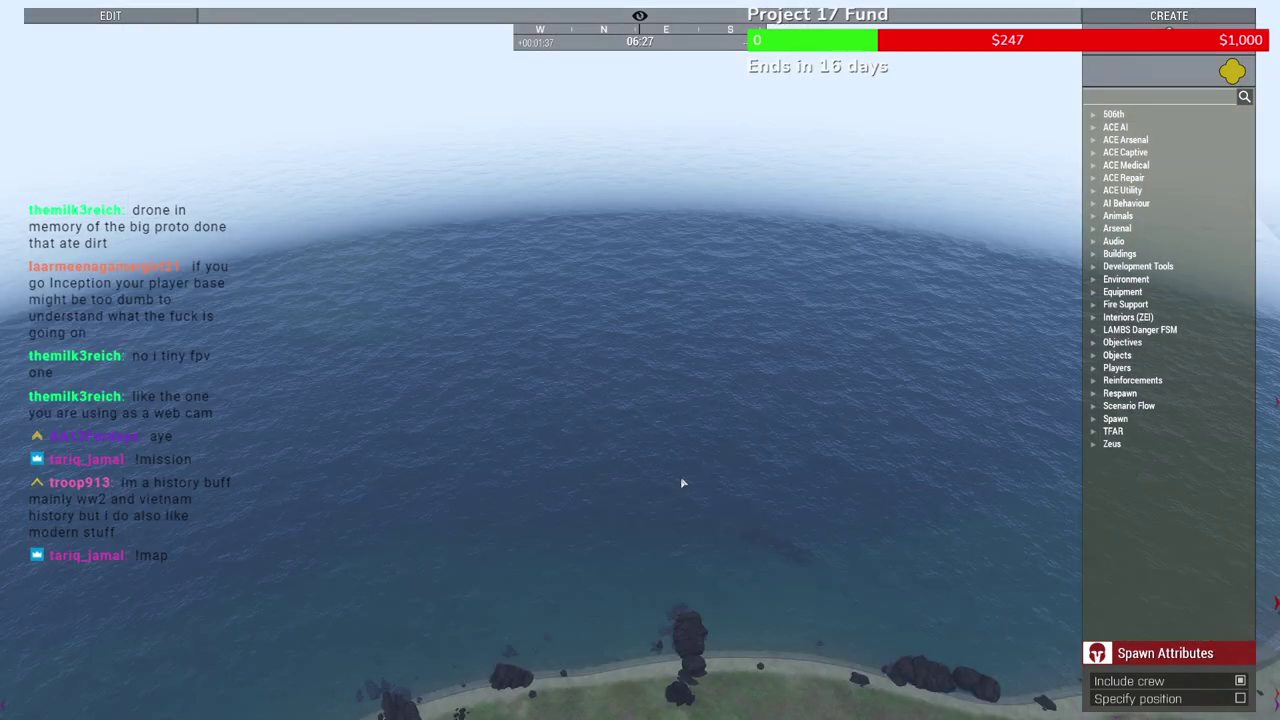
right_drag(680, 477, 685, 433)
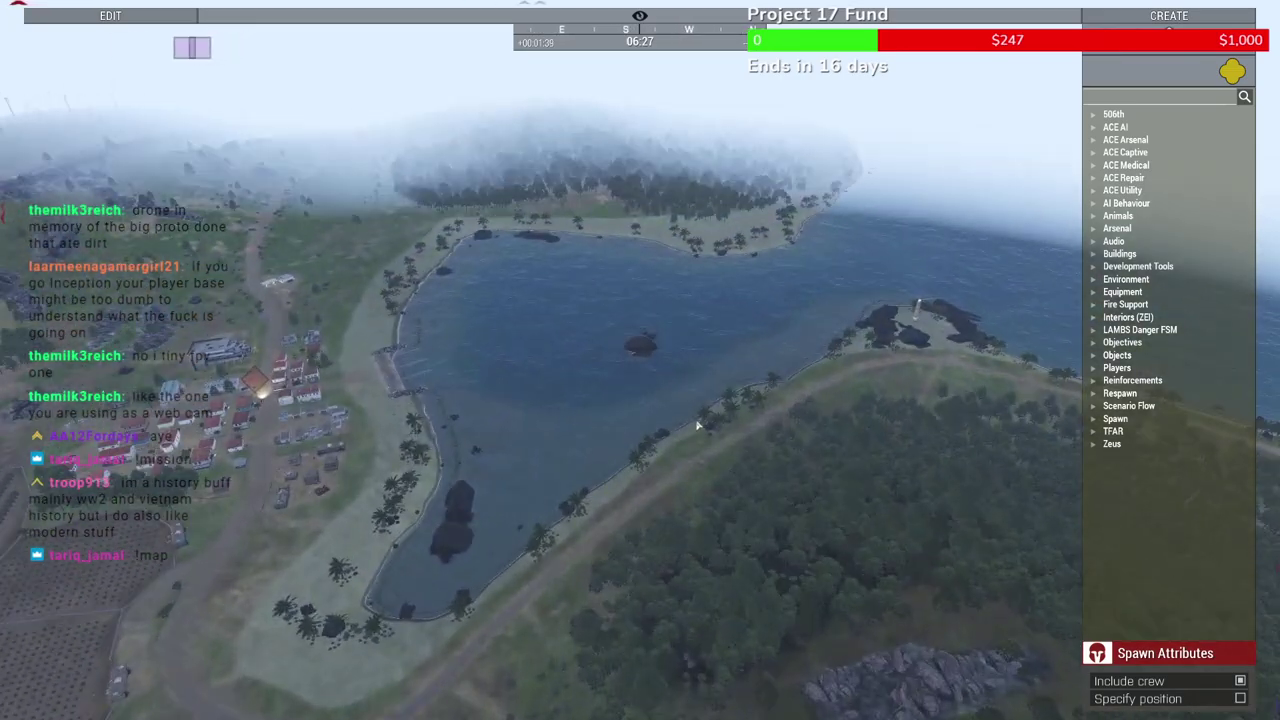
Abort the running mission for all players and leave the role assignment lobby for the scenario editor
key(Escape)
click(54, 665)
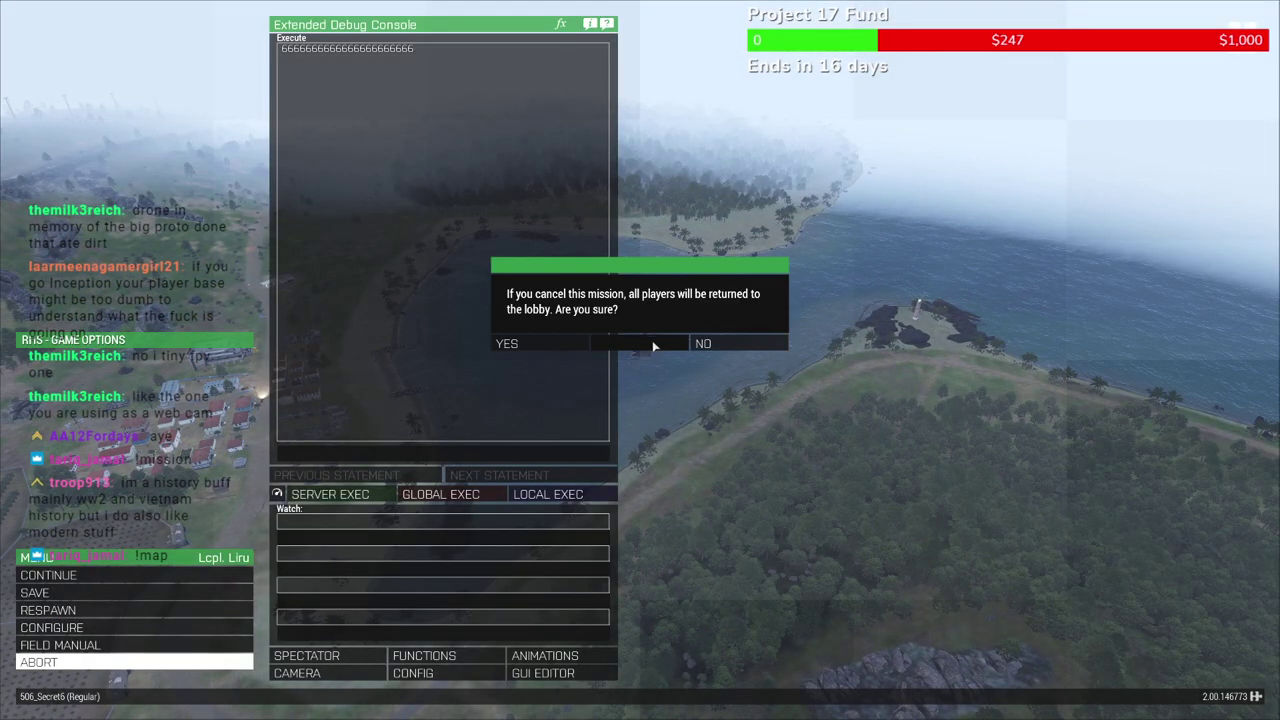
click(531, 345)
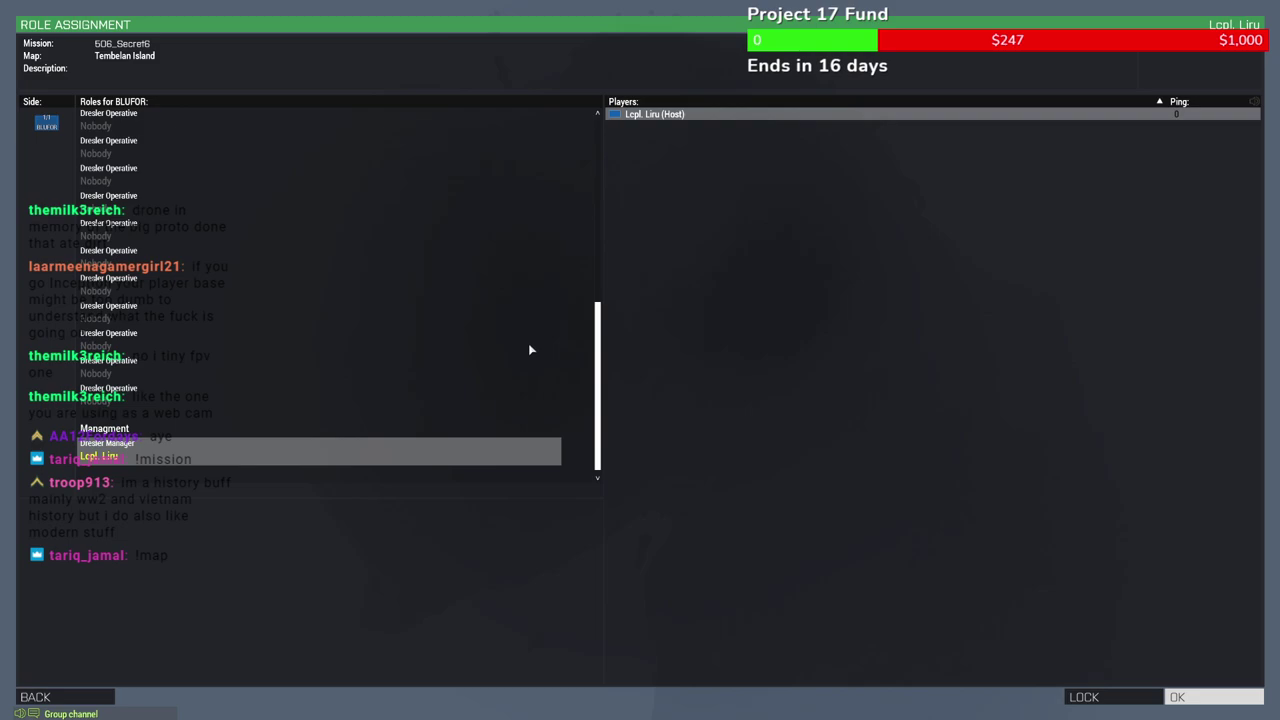
key(Escape)
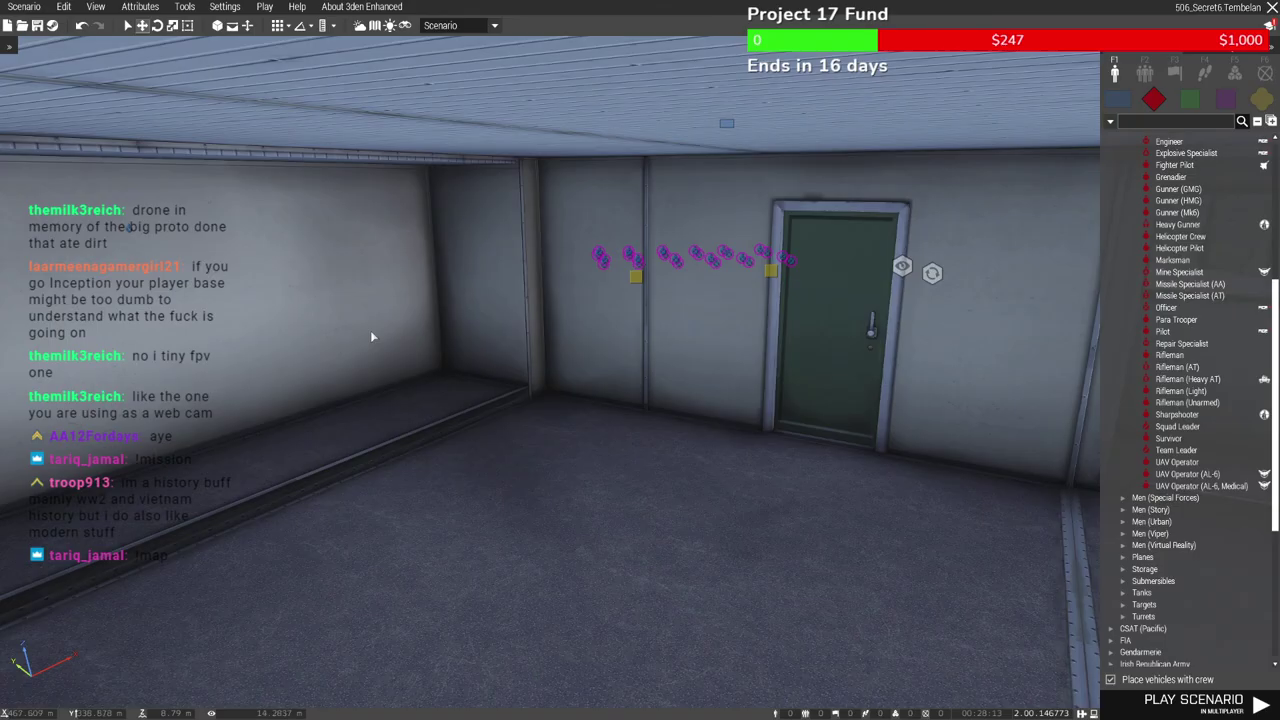
Leave the base room and survey the northwestern settlements and the military substation on the editor map
scroll(535, 379, down, 4)
right_drag(535, 379, 432, 393)
scroll(432, 393, down, 6)
key(m)
scroll(533, 285, down, 10)
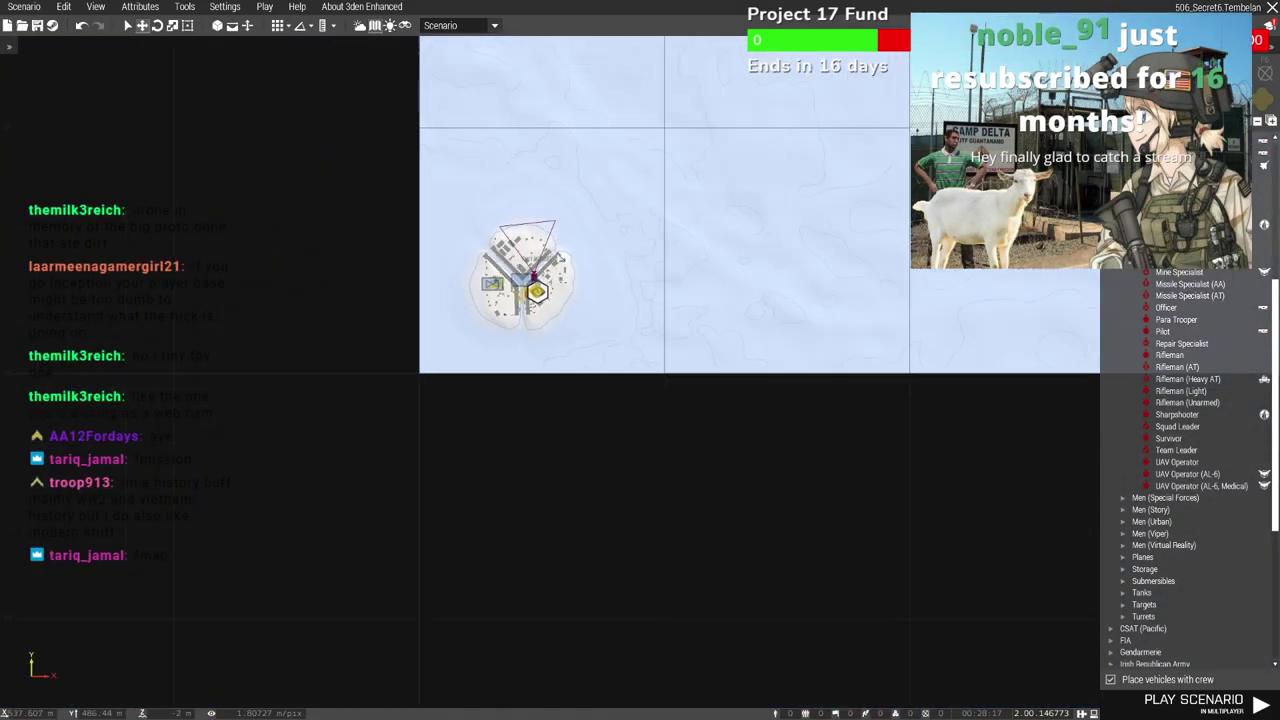
right_drag(626, 238, 634, 357)
scroll(634, 360, up, 6)
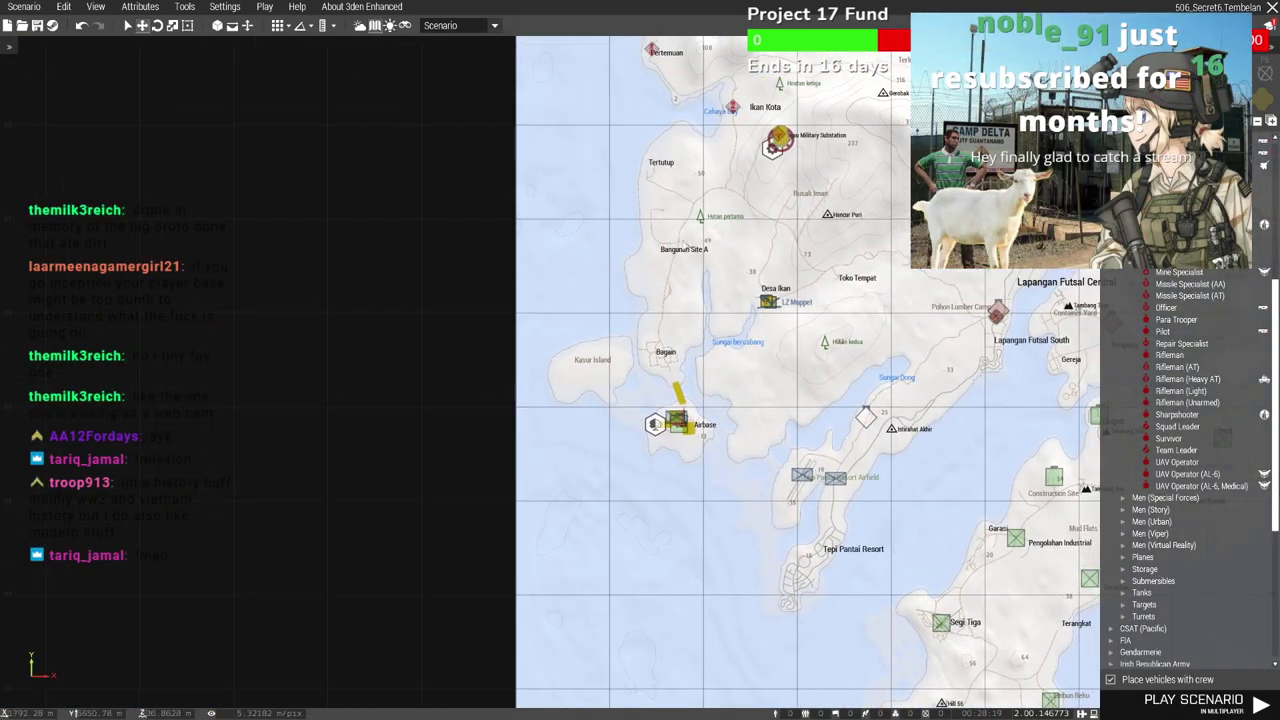
scroll(707, 363, up, 6)
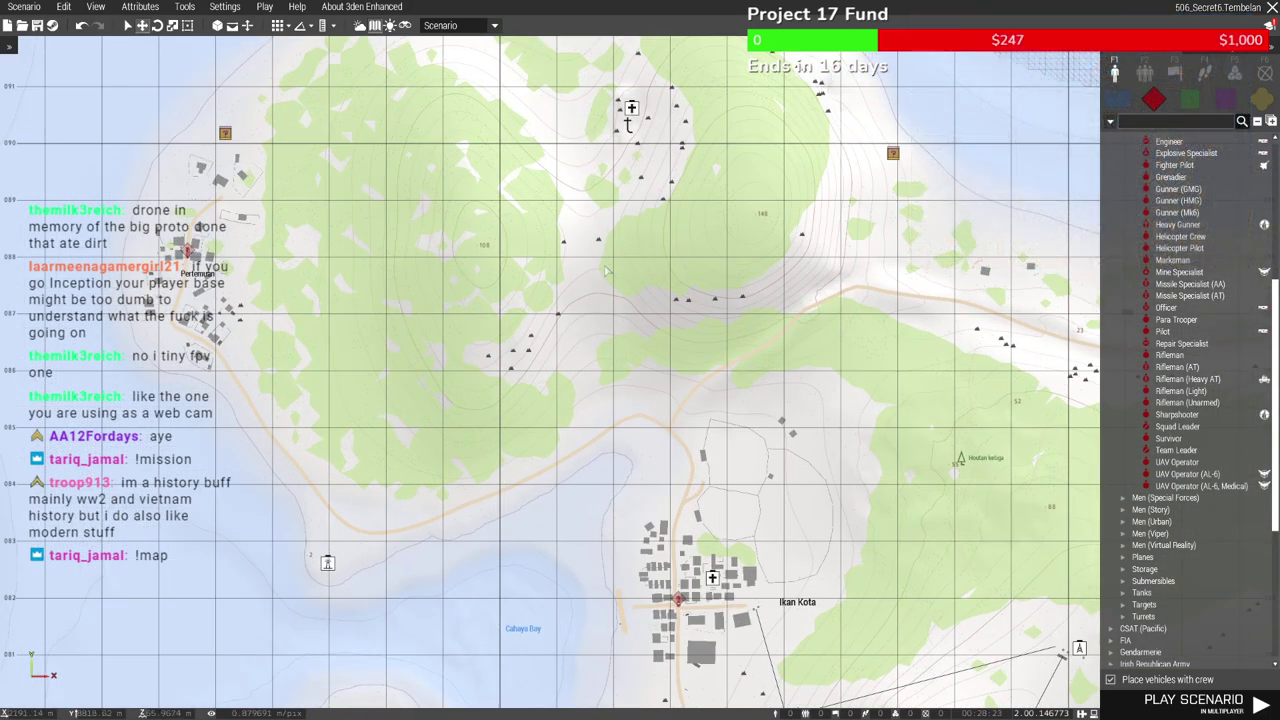
scroll(606, 279, down, 3)
scroll(757, 461, down, 2)
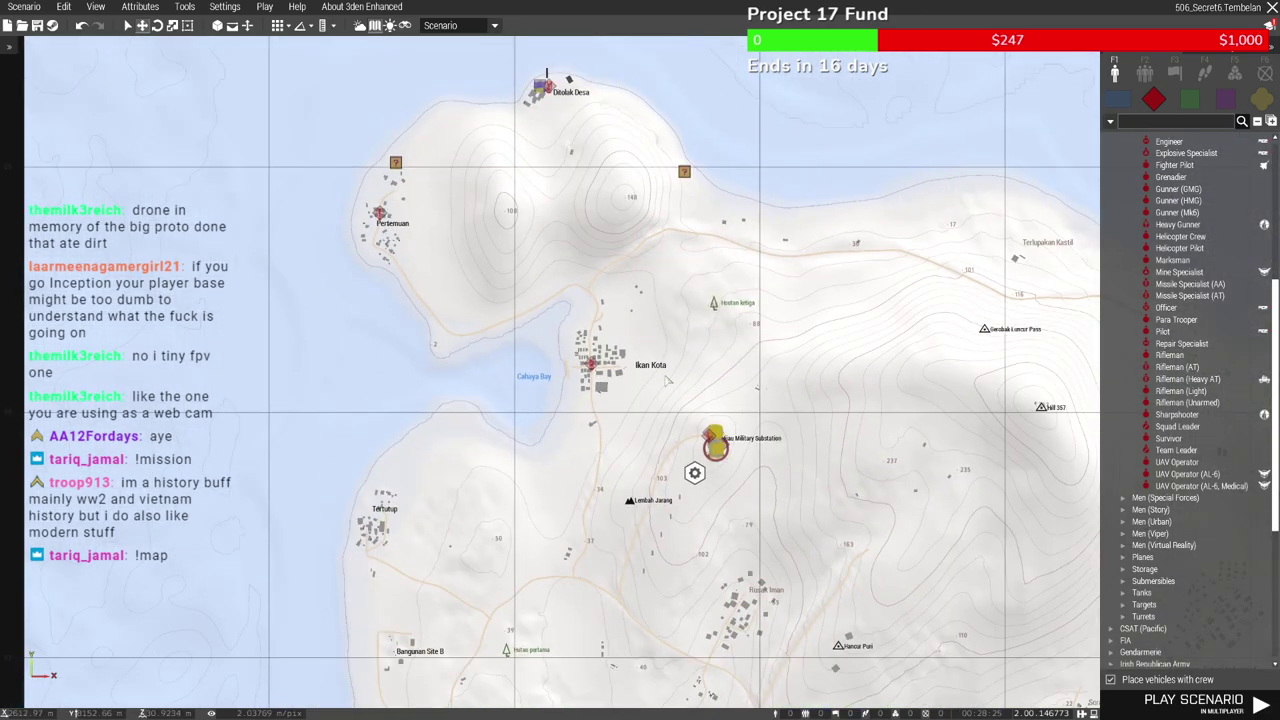
scroll(740, 478, up, 5)
Examine the Hijau Military Substation's transformer yard and its sandbagged two-storey building in the 3D view
key(m)
right_drag(688, 435, 684, 430)
key(w)
key(w)
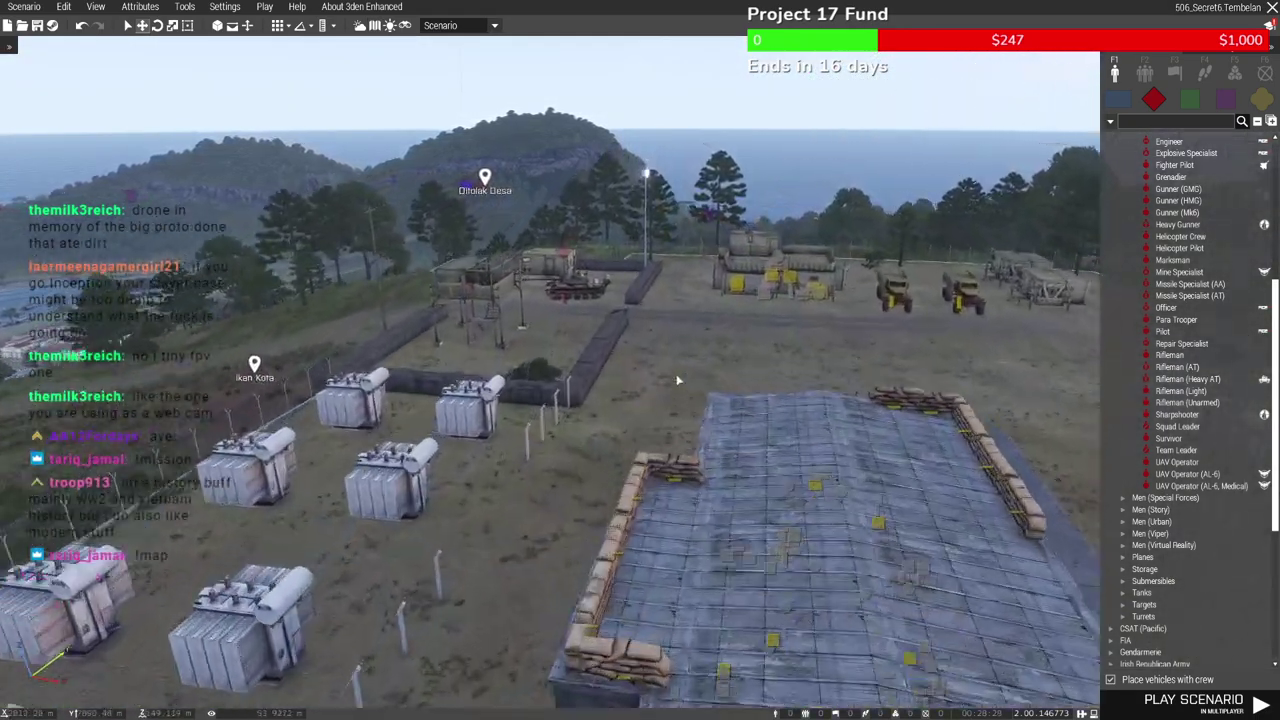
right_drag(677, 377, 623, 403)
key(s)
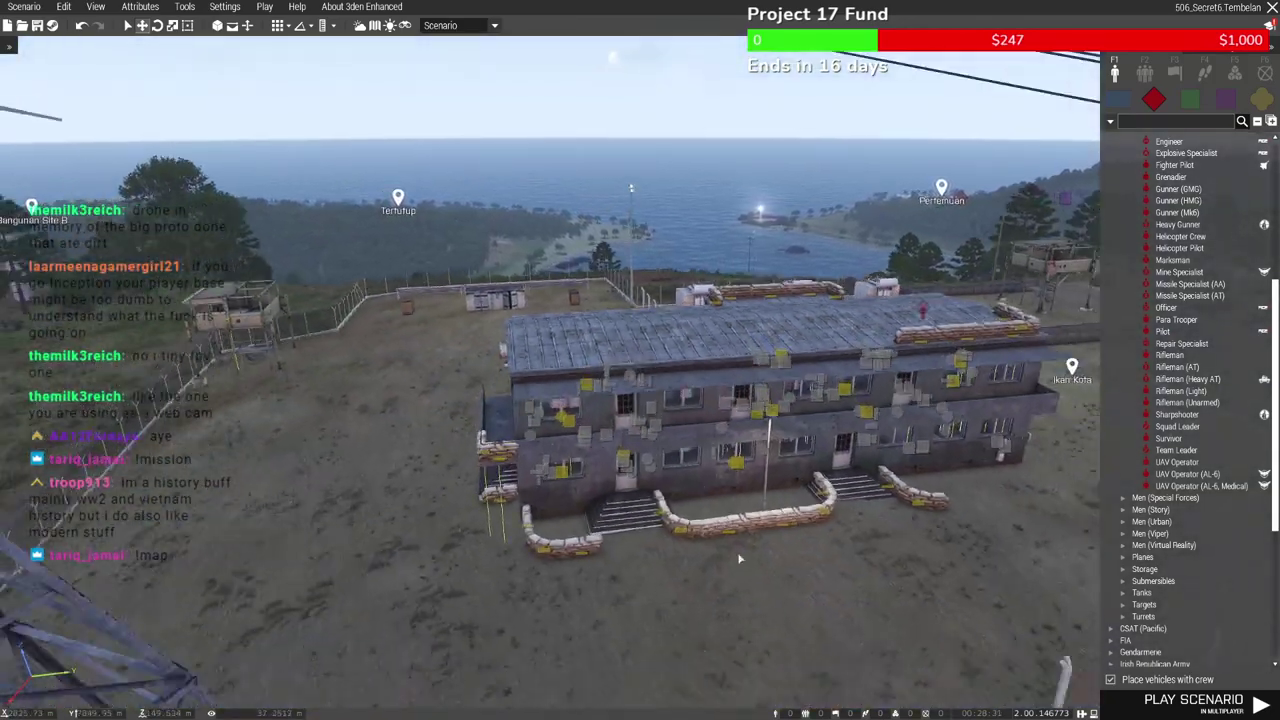
scroll(766, 594, up, 5)
scroll(477, 410, up, 1)
Review the western side of Tembelan on the map and return to the 3D view at the Hijau Military Substation
key(m)
scroll(545, 475, down, 9)
right_drag(545, 480, 570, 590)
scroll(575, 500, up, 10)
scroll(714, 340, down, 4)
scroll(738, 273, down, 3)
scroll(687, 334, down, 1)
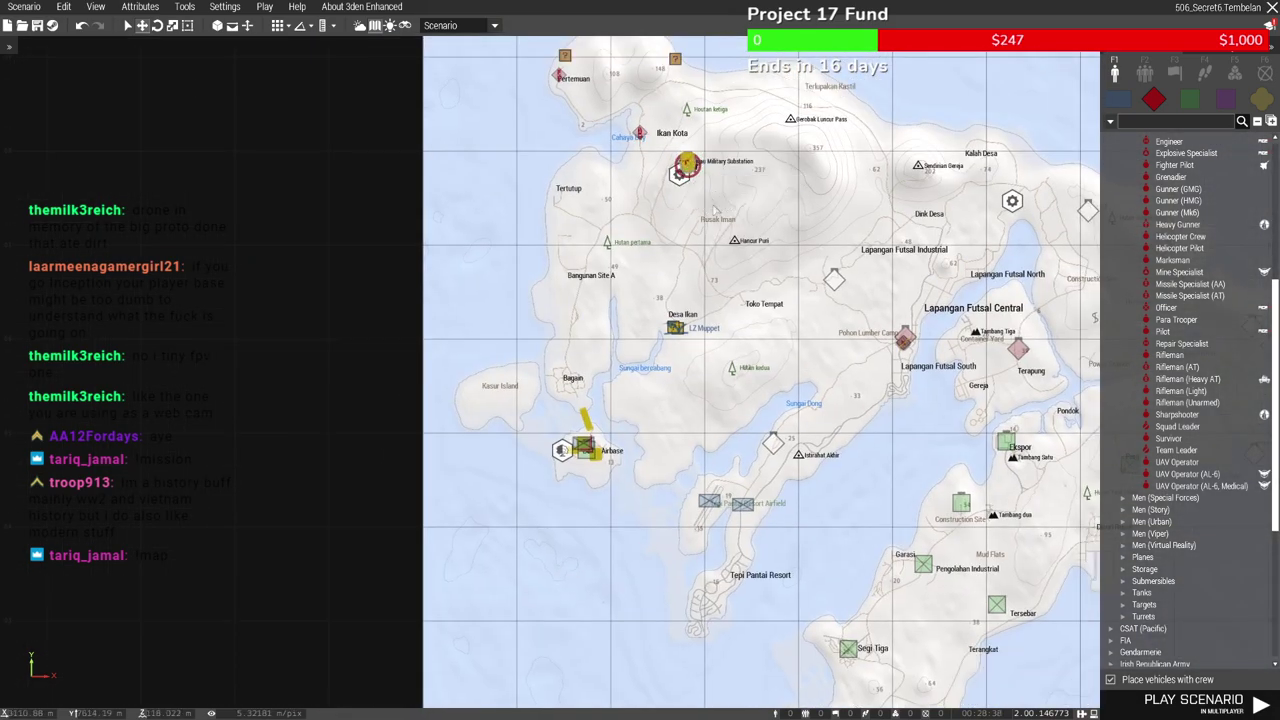
scroll(700, 170, up, 5)
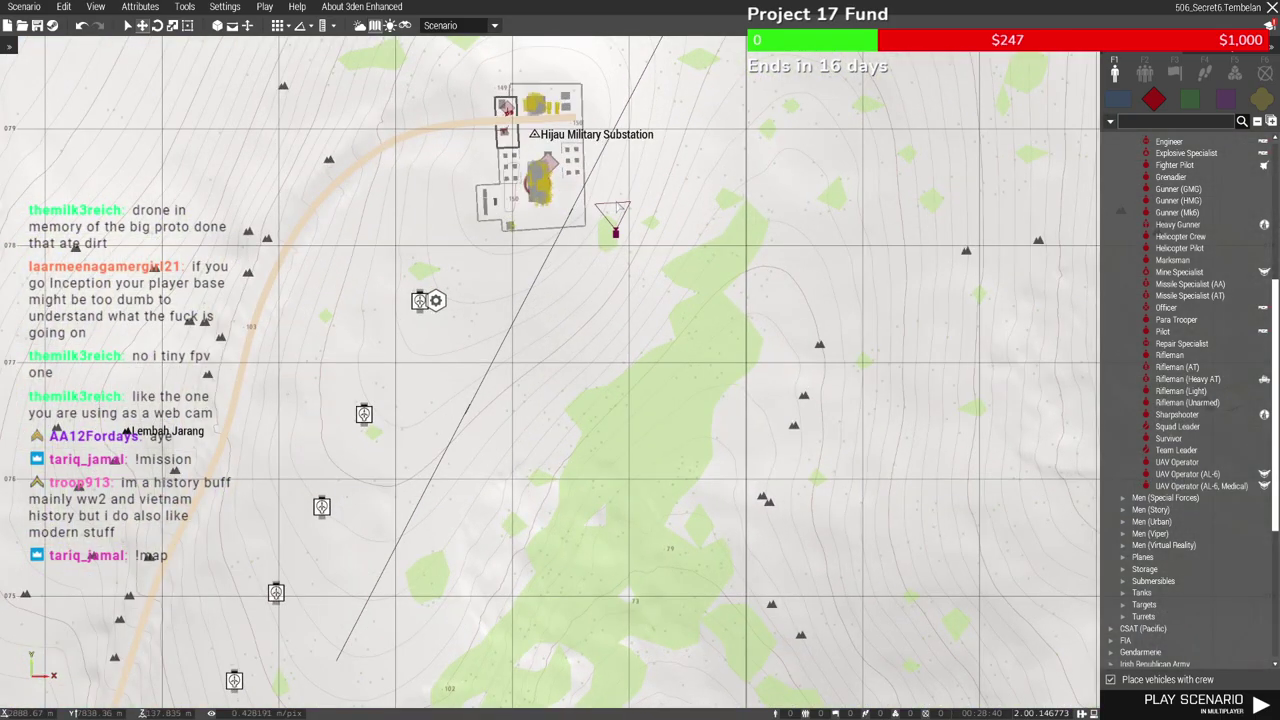
key(m)
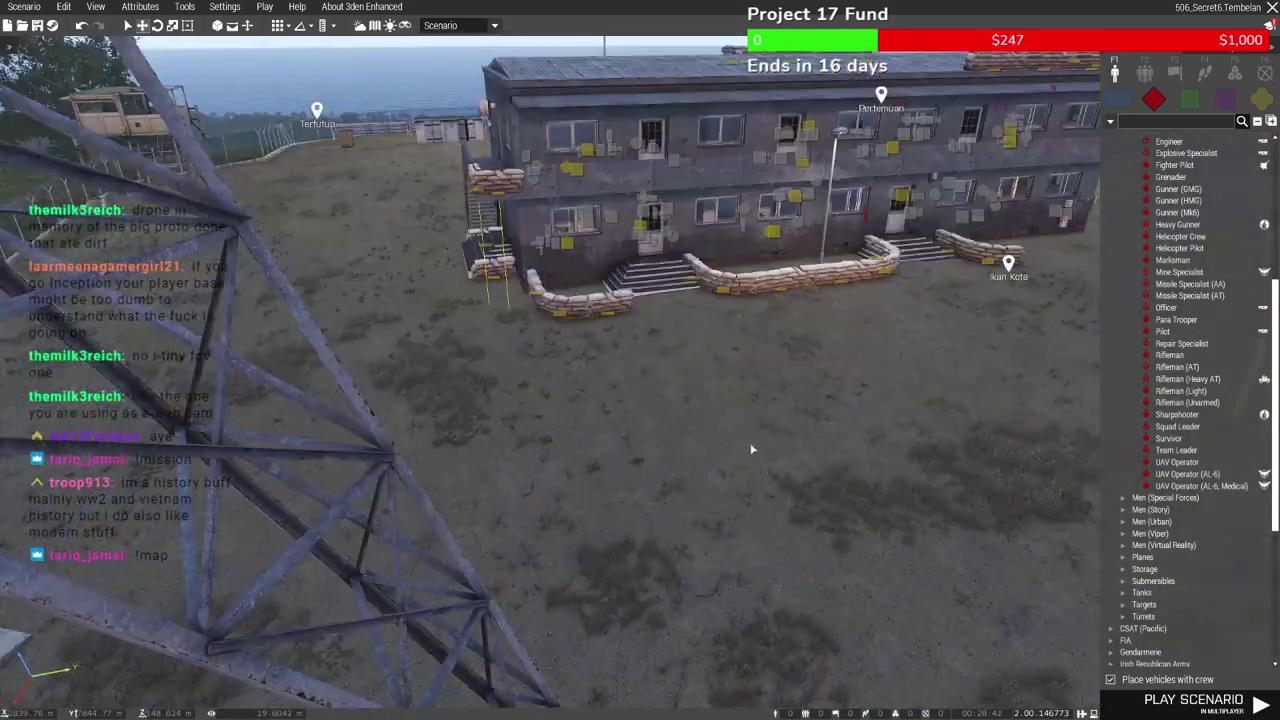
Go inside the substation's two-storey building and examine the rooms with the containers and the camp bed
key(w)
right_drag(752, 449, 661, 499)
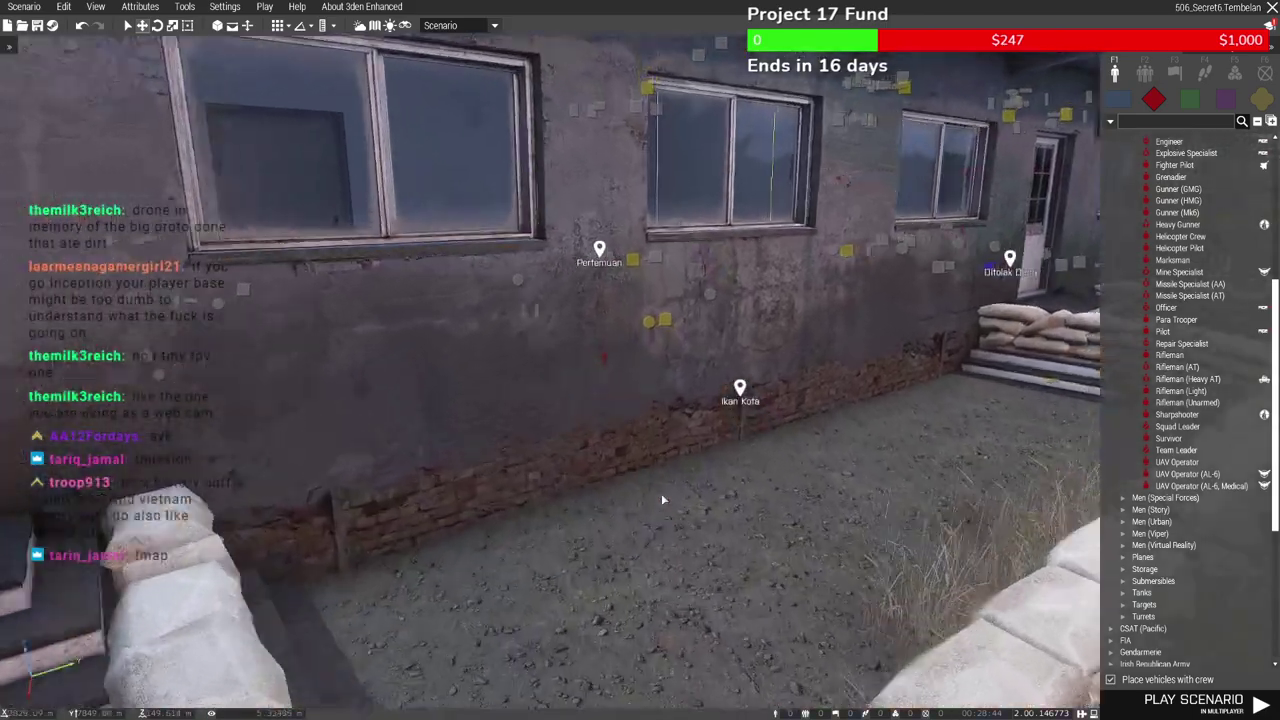
key(w)
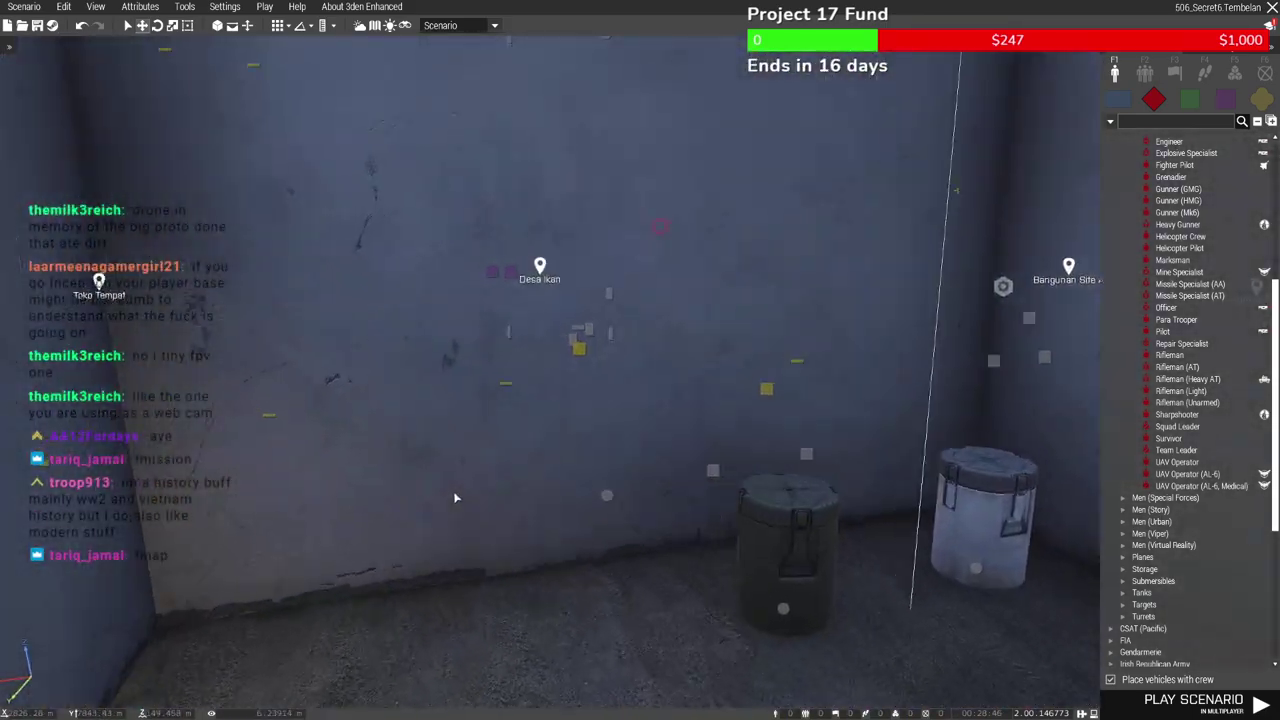
key(w)
right_drag(455, 497, 811, 541)
key(w)
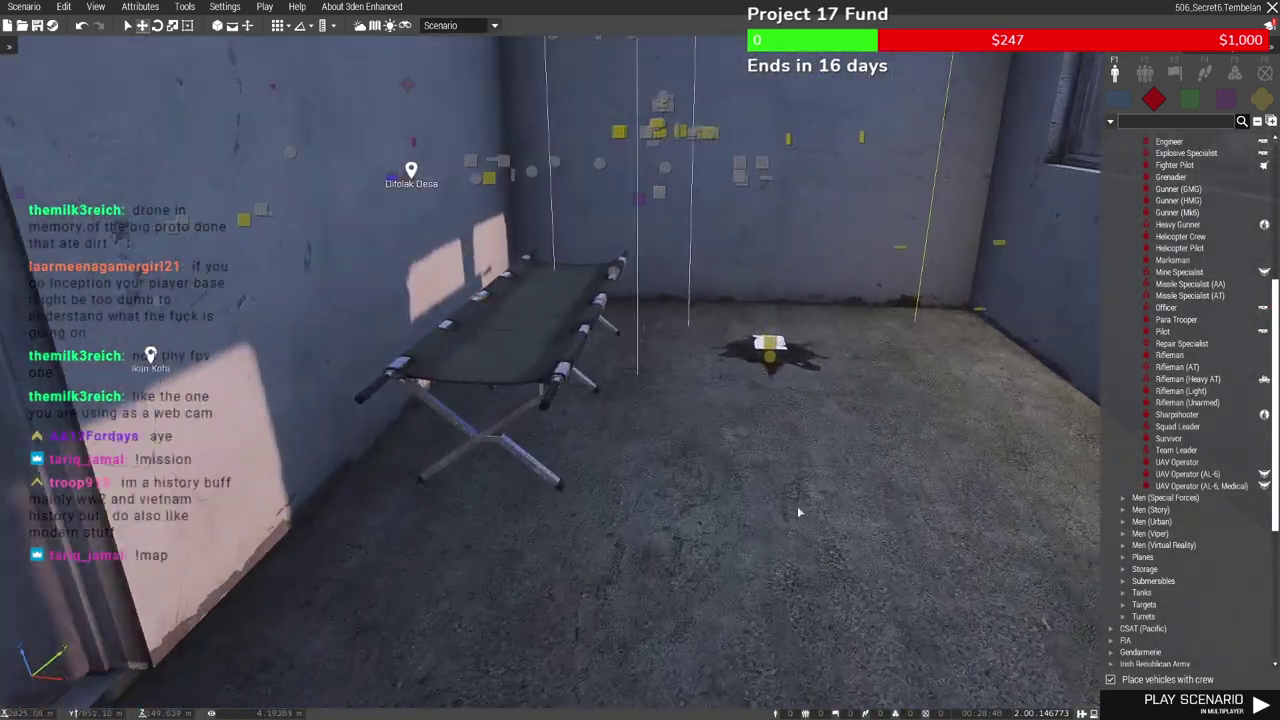
key(w)
Check Ditolak Desa on the map and fly out of the substation building towards the northern headland
key(m)
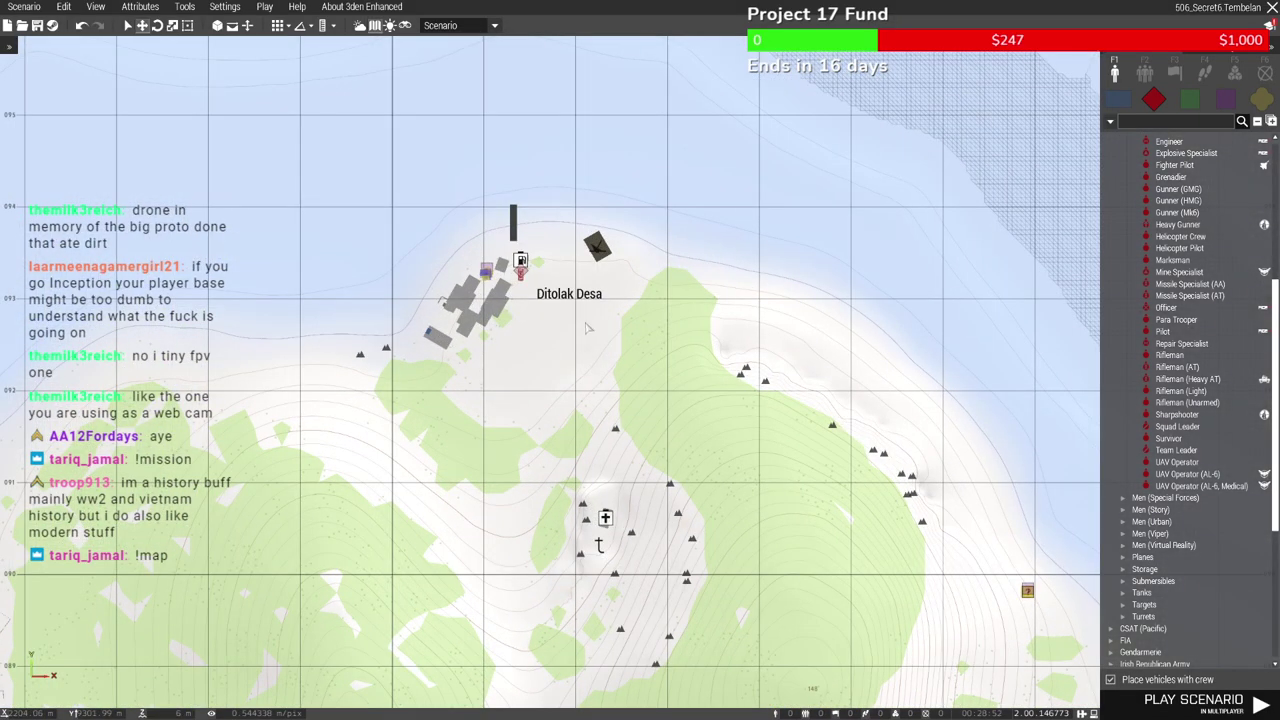
key(m)
right_drag(757, 460, 714, 404)
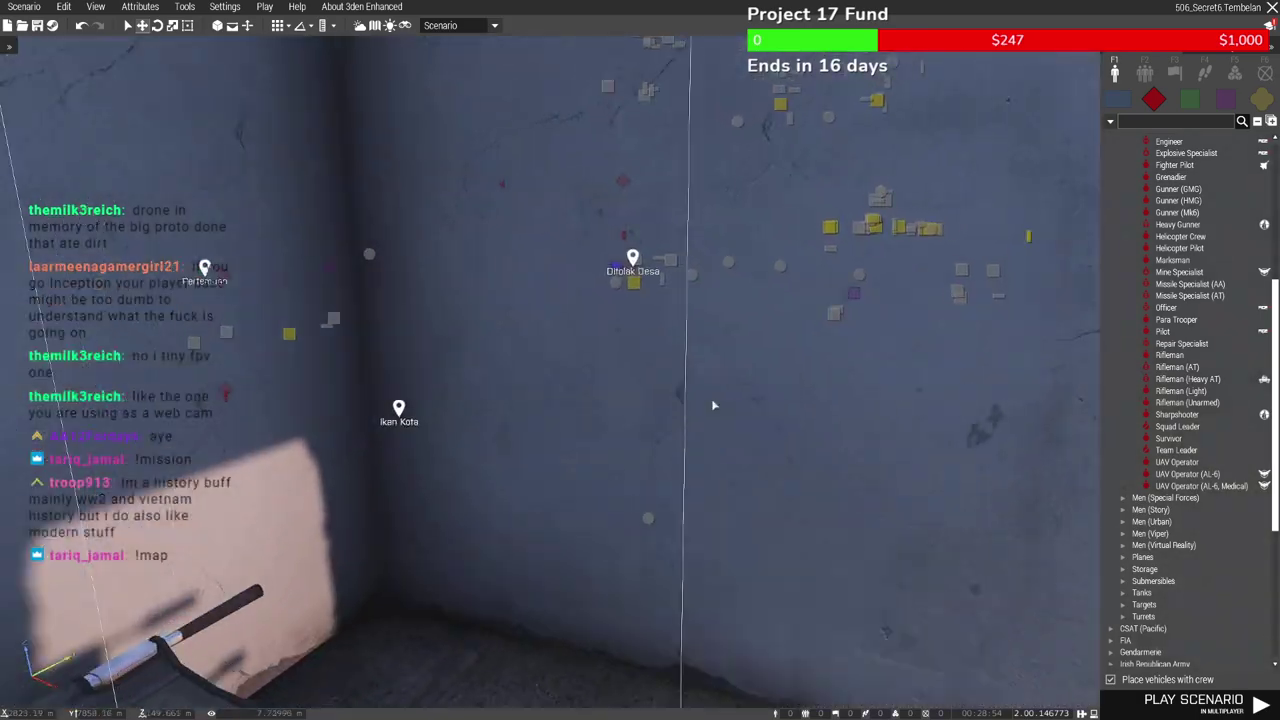
key(w)
key(w)
key(d)
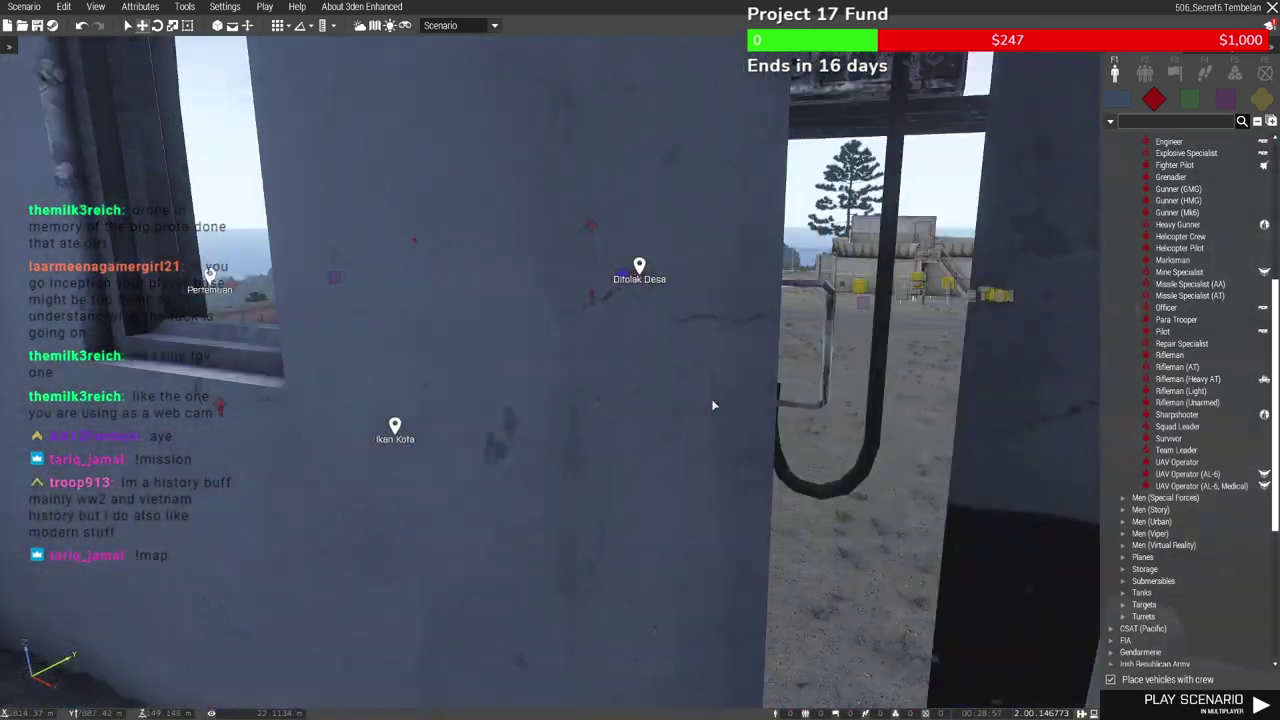
key(q)
right_drag(706, 421, 674, 251)
key(w)
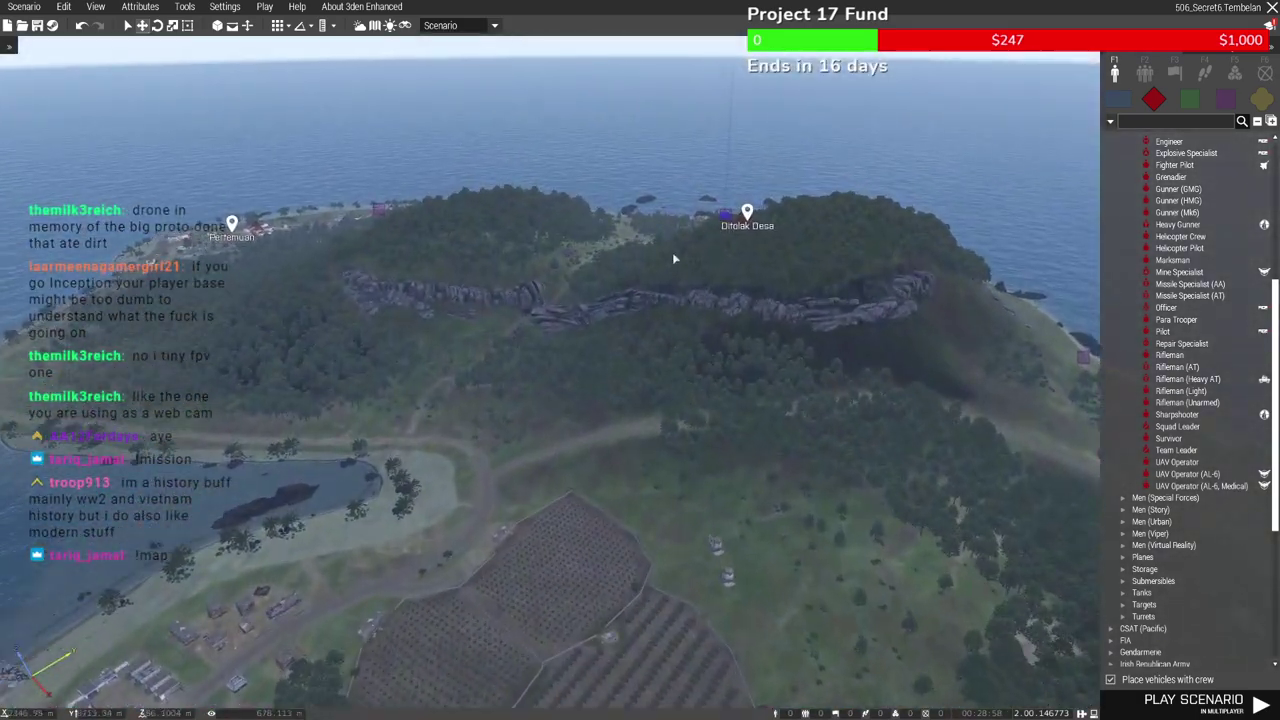
Fly to Ditolak Desa and go inside the red-roofed house to view the table with the laptop
key(shift+w)
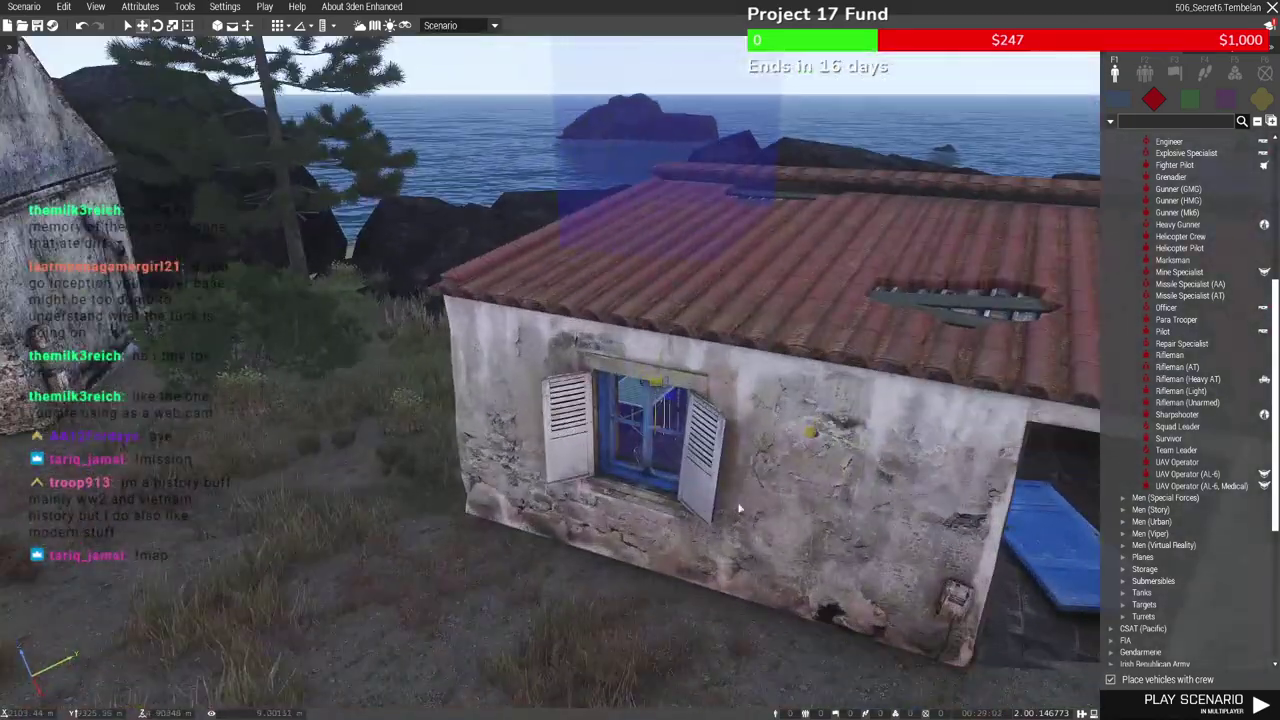
key(w)
right_drag(746, 506, 661, 440)
click(522, 163)
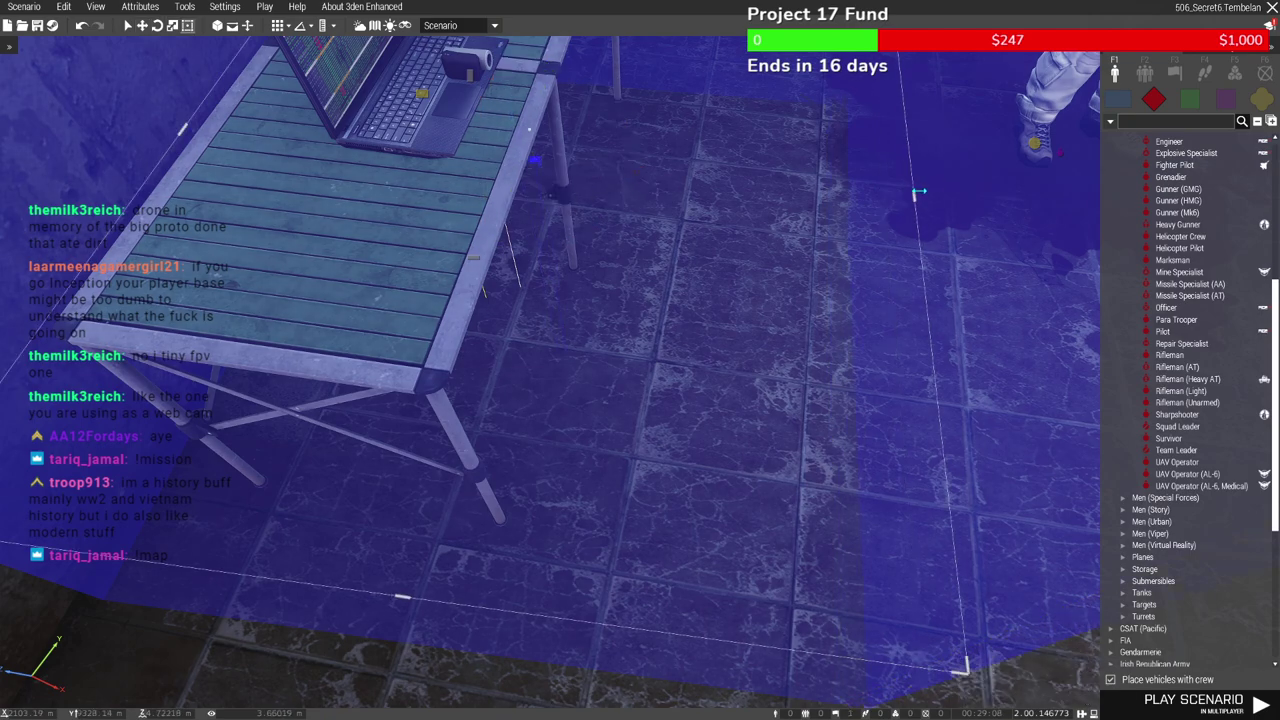
click(1023, 399)
key(s)
right_drag(1023, 400, 611, 377)
key(w)
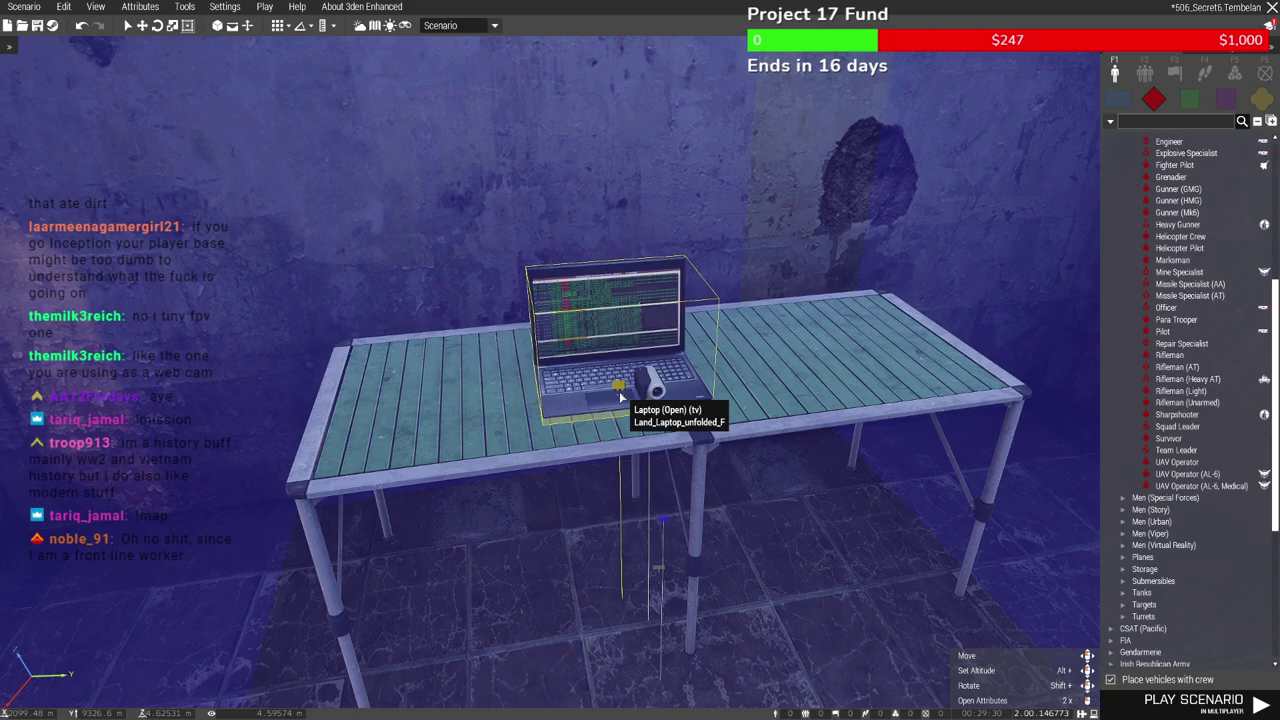
Examine the laptop and webcam on the table and the scientist's room from several sides
right_drag(620, 397, 490, 450)
key(w)
key(w)
key(w)
scroll(617, 426, up, 5)
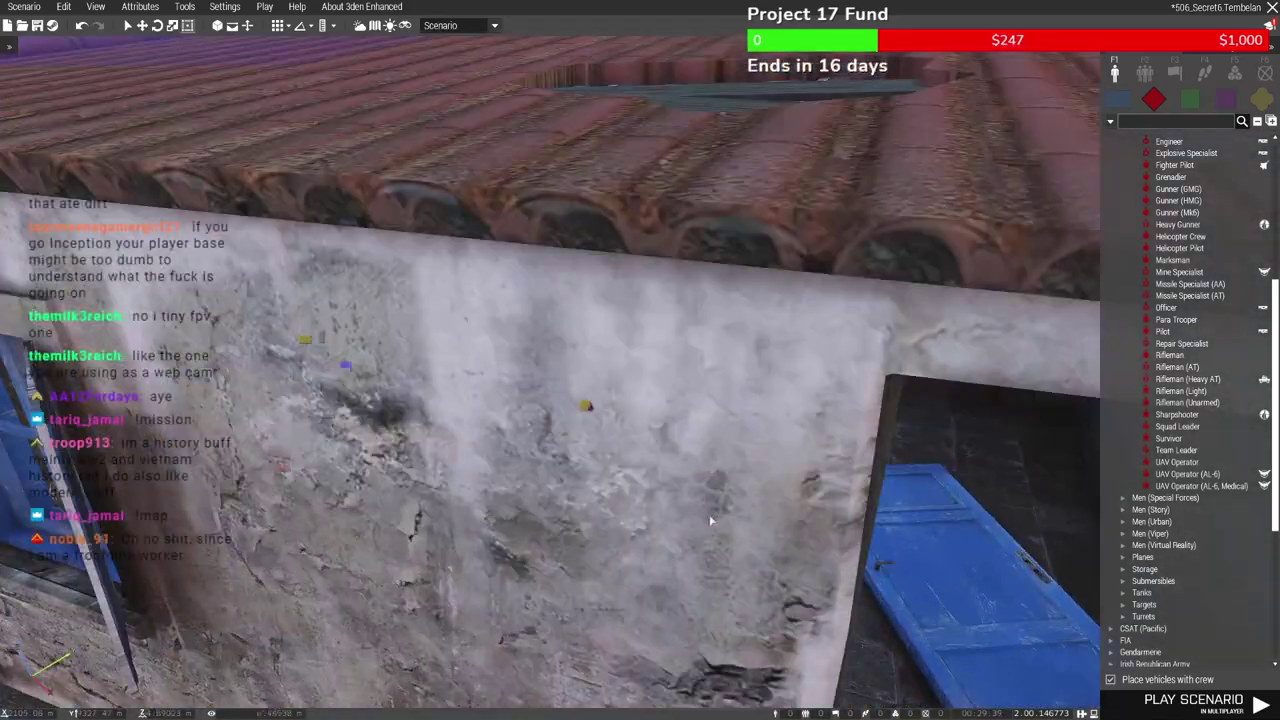
key(w)
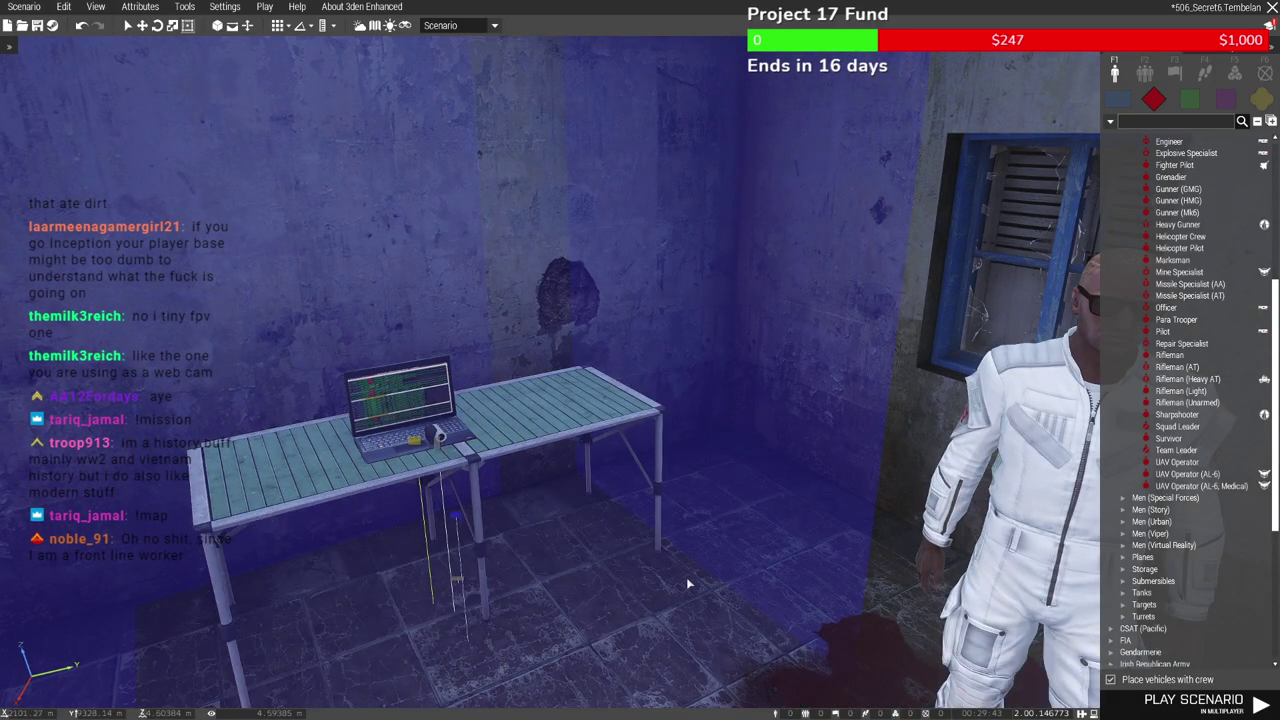
right_drag(687, 590, 686, 620)
key(d)
key(d)
key(a)
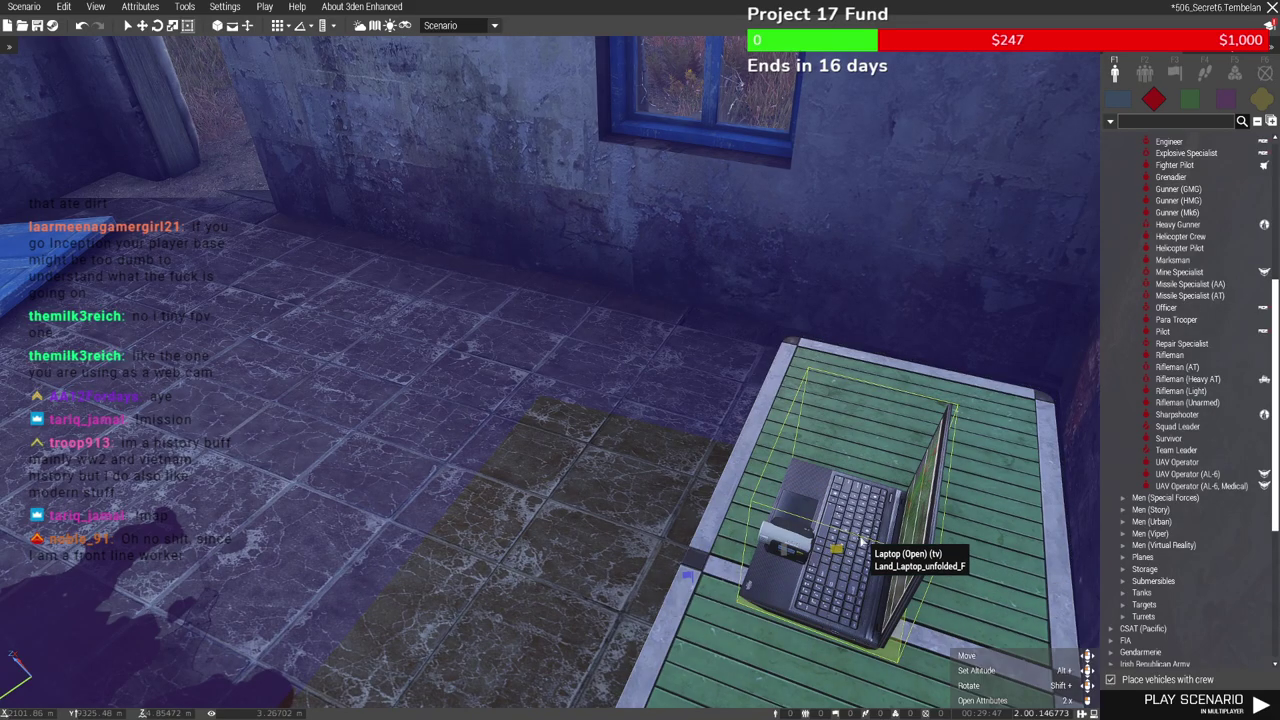
right_drag(857, 585, 437, 460)
key(w)
key(w)
Leave the house and survey the terrain from Ikan Kota past the wind turbines towards Desa Ikan
right_drag(863, 394, 561, 311)
right_drag(980, 426, 466, 356)
right_drag(671, 497, 650, 475)
key(w)
key(w)
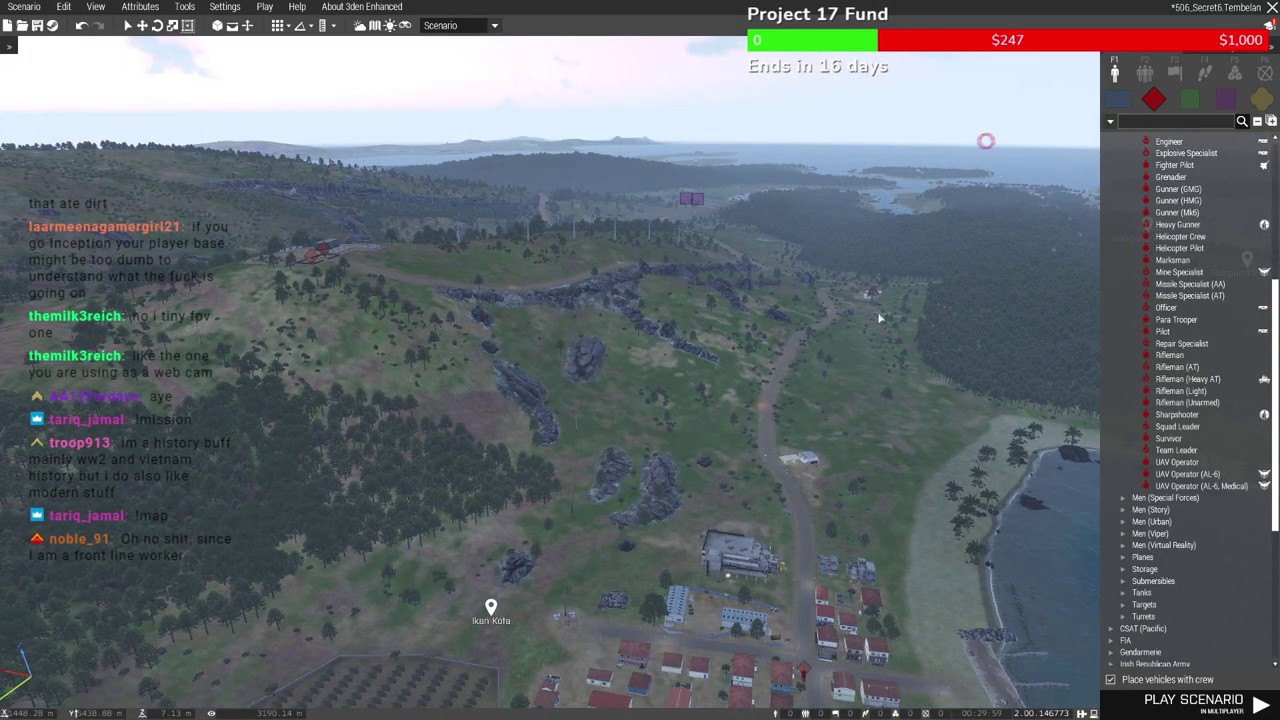
key(w)
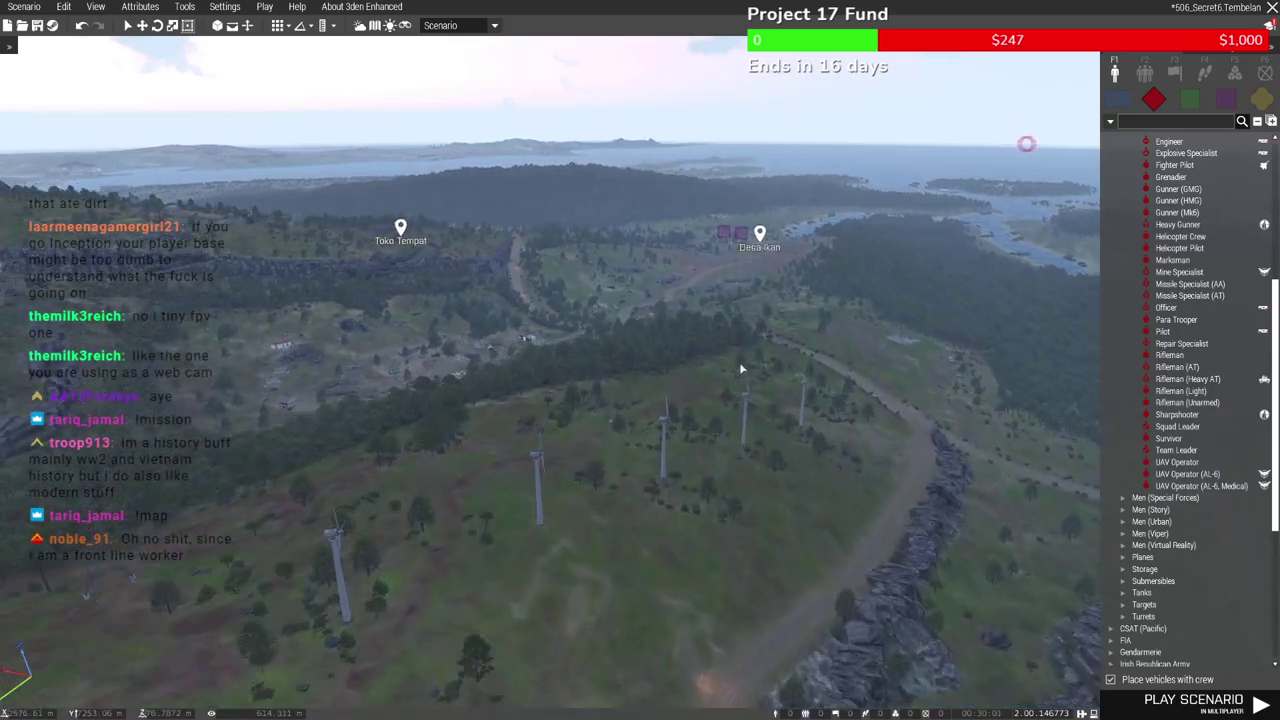
key(w)
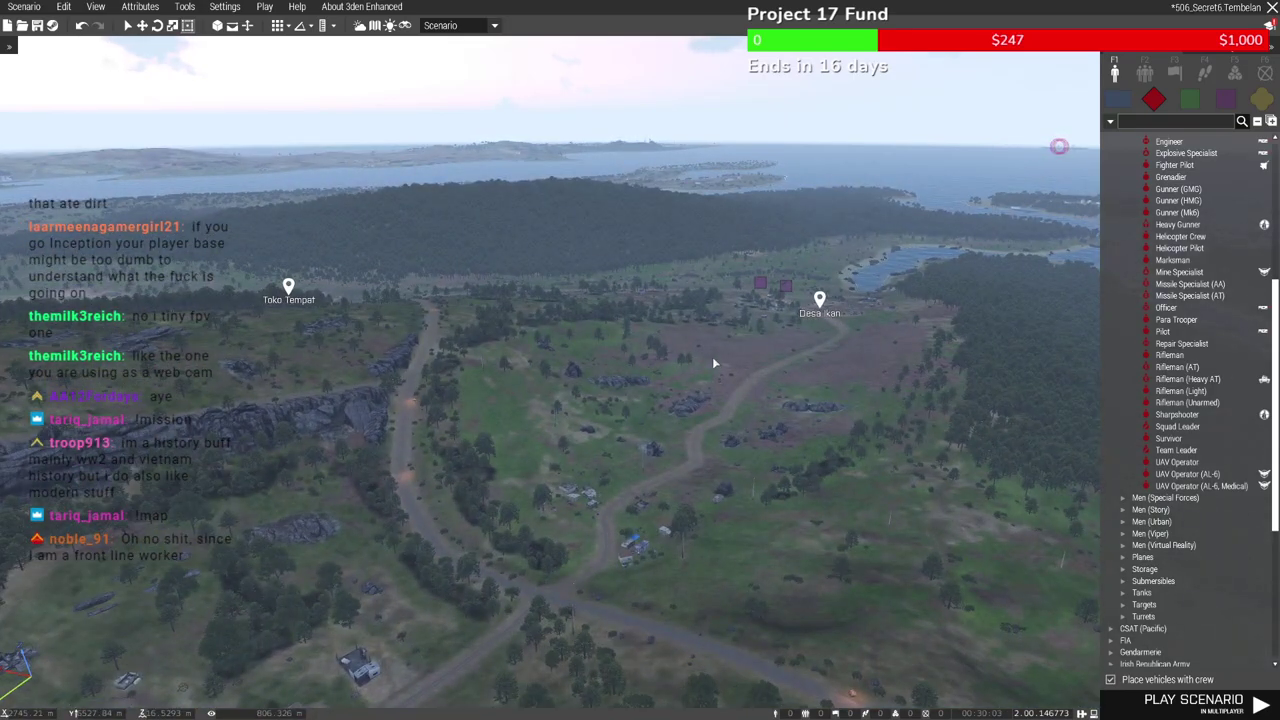
right_drag(713, 359, 557, 344)
key(s)
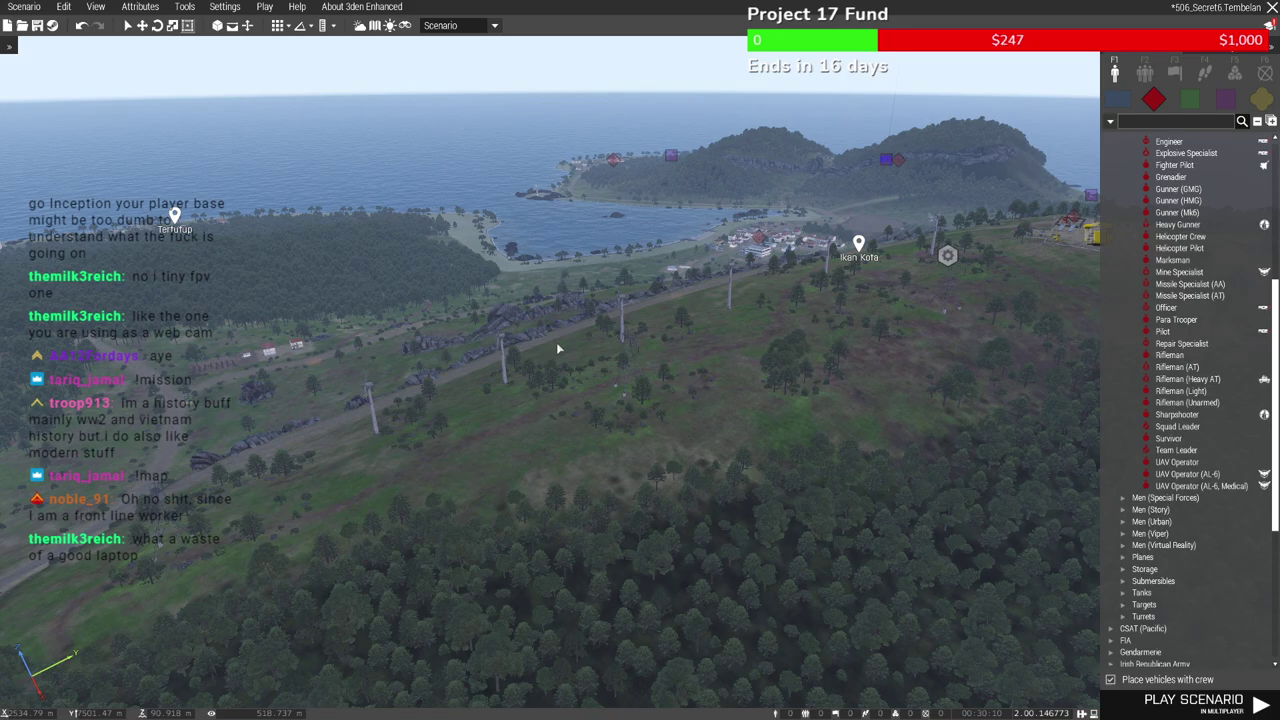
Return to the Hijau Military Substation and examine its yard with the trucks, transformers and buildings
key(w)
right_drag(558, 348, 376, 384)
key(w)
key(a)
scroll(668, 480, up, 5)
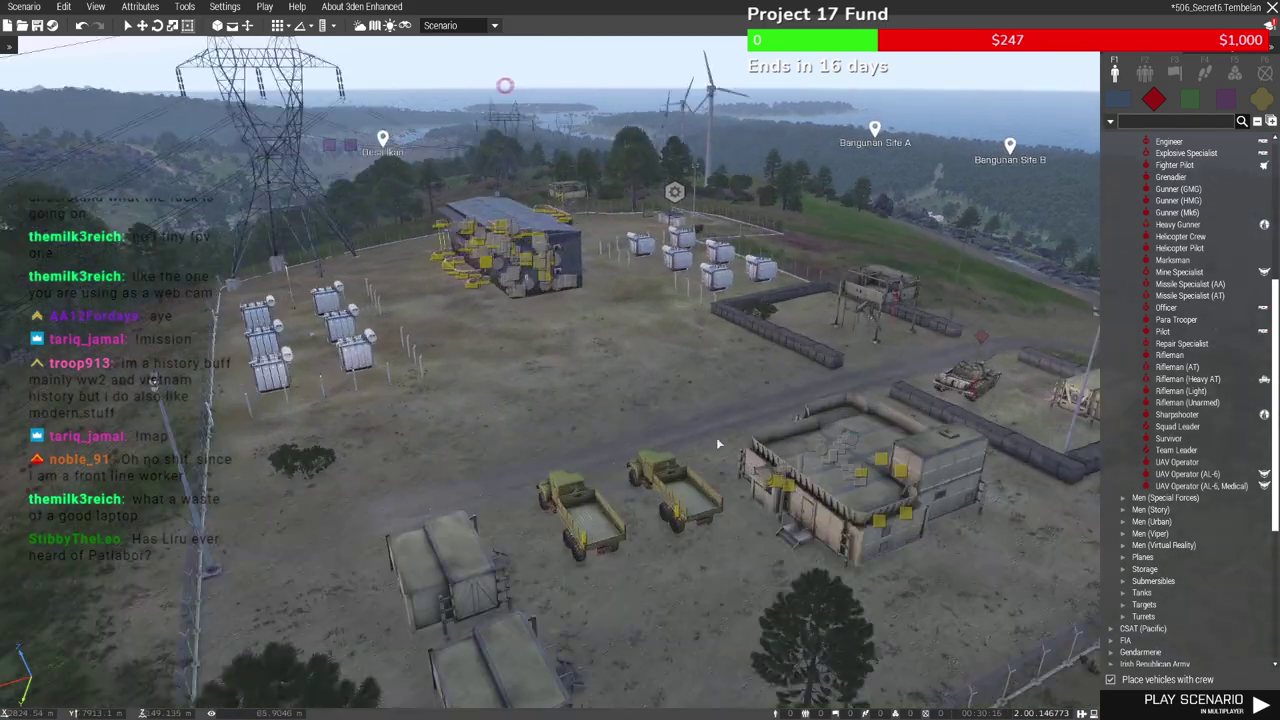
key(w)
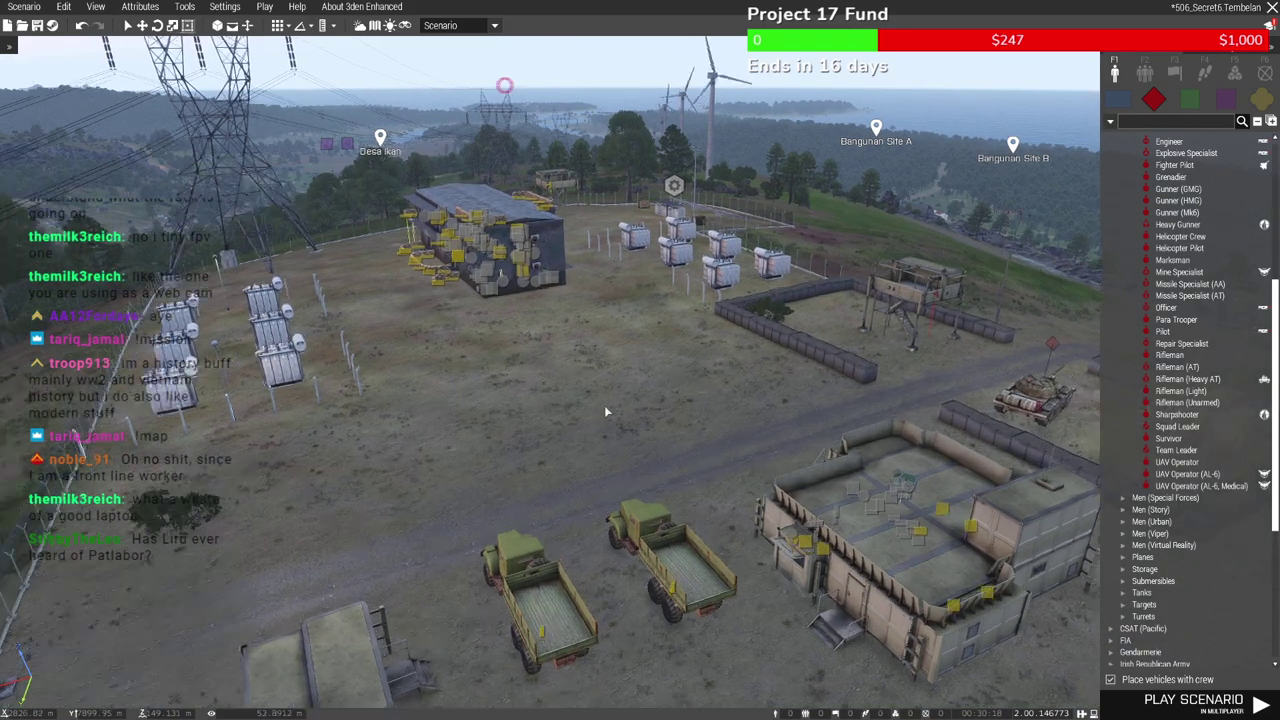
Save the scenario and export it as a multiplayer mission after the substation review
click(24, 6)
click(30, 62)
click(24, 6)
mouse_move(80, 128)
click(227, 147)
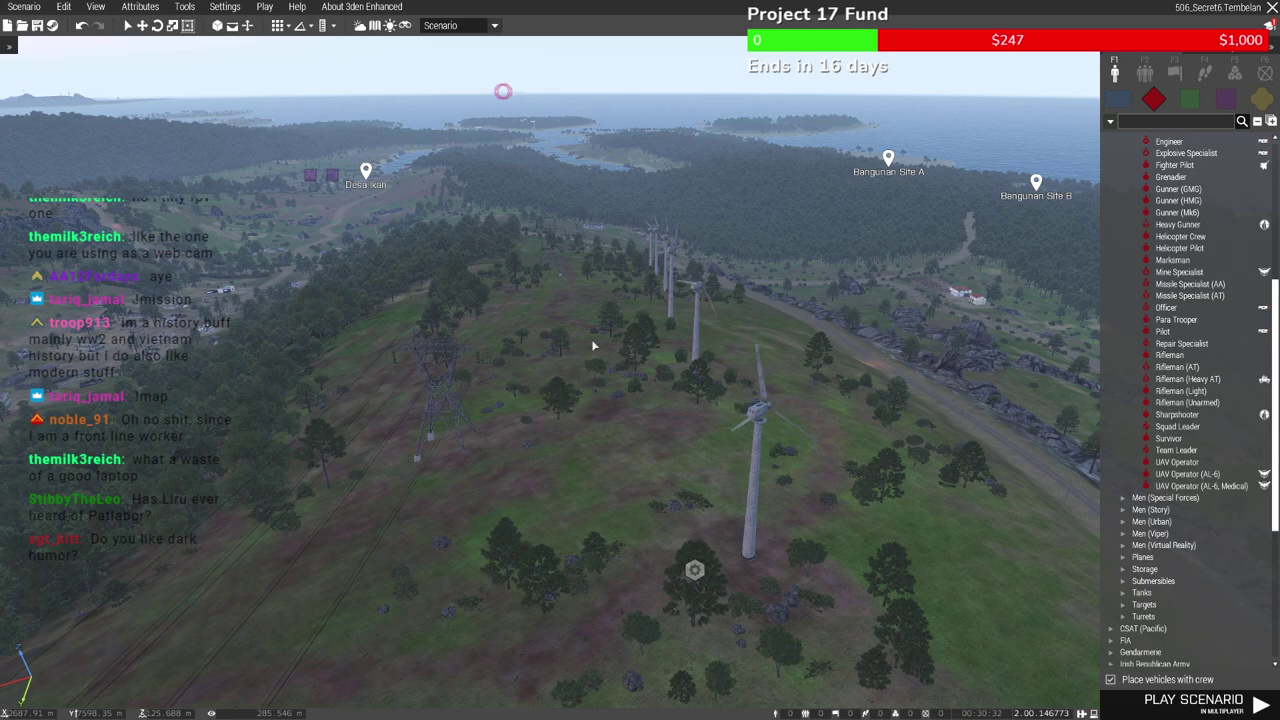
Examine the substation's layout from above and survey the coast around Ikan Kota and the hills inland
key(s)
right_drag(577, 354, 577, 484)
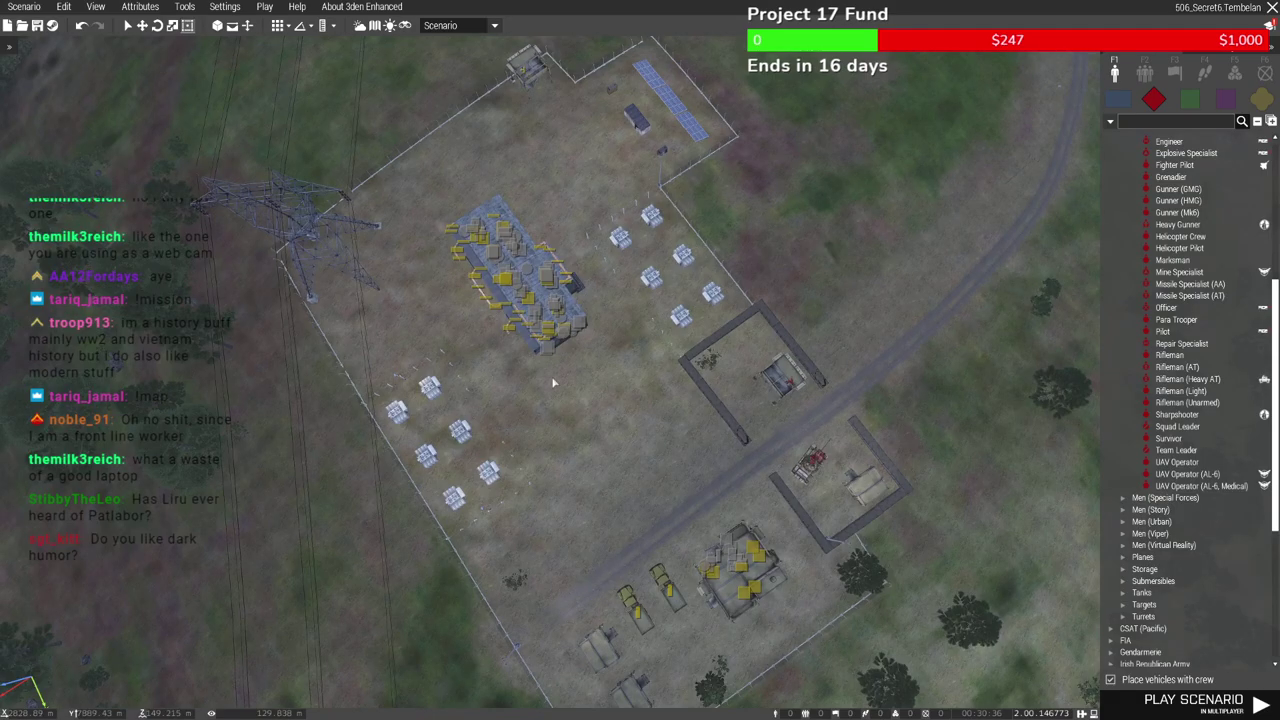
right_drag(525, 440, 620, 423)
right_drag(430, 465, 507, 408)
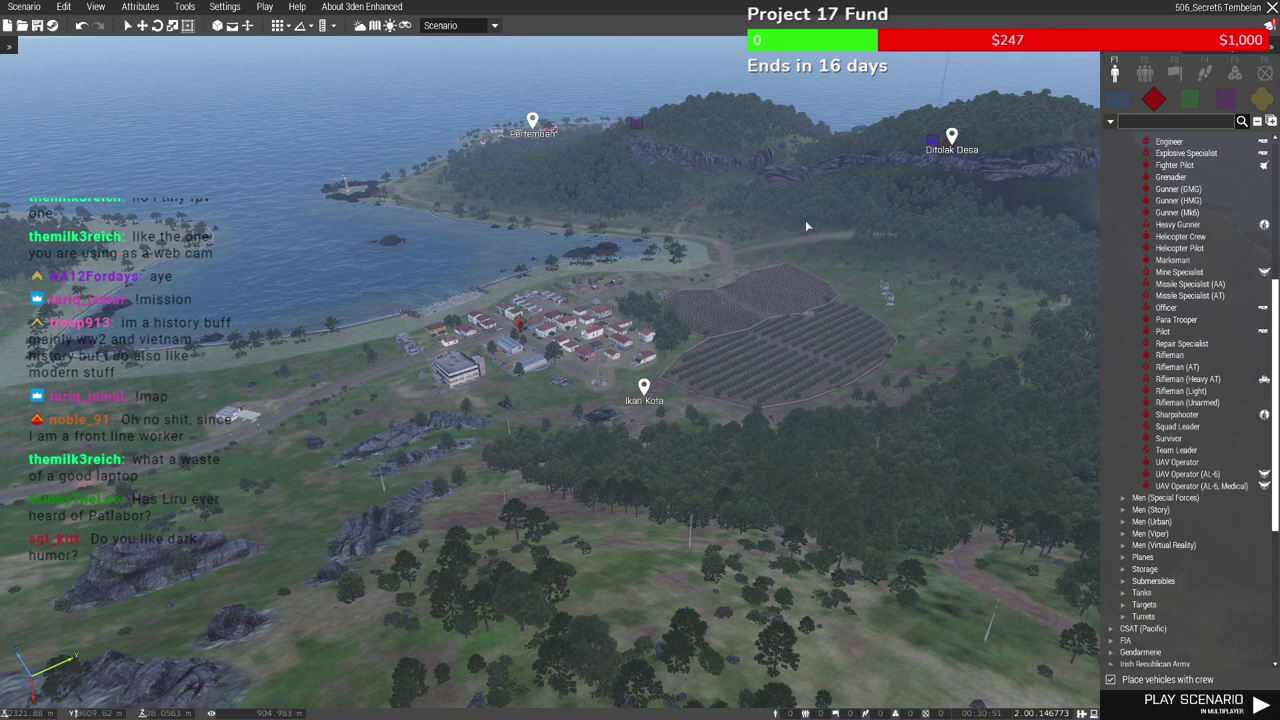
right_drag(805, 220, 340, 180)
key(w)
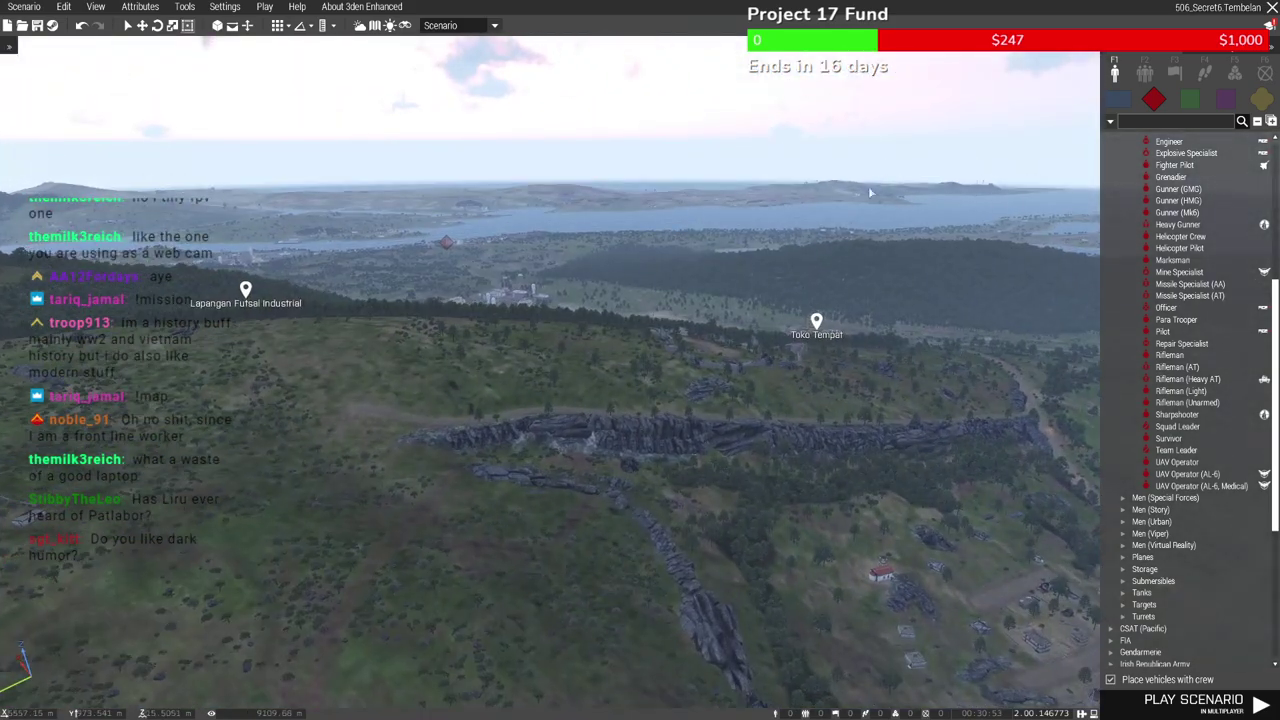
Locate the Selatan Military Airbase on the map and show its runway units in the 3D view
key(m)
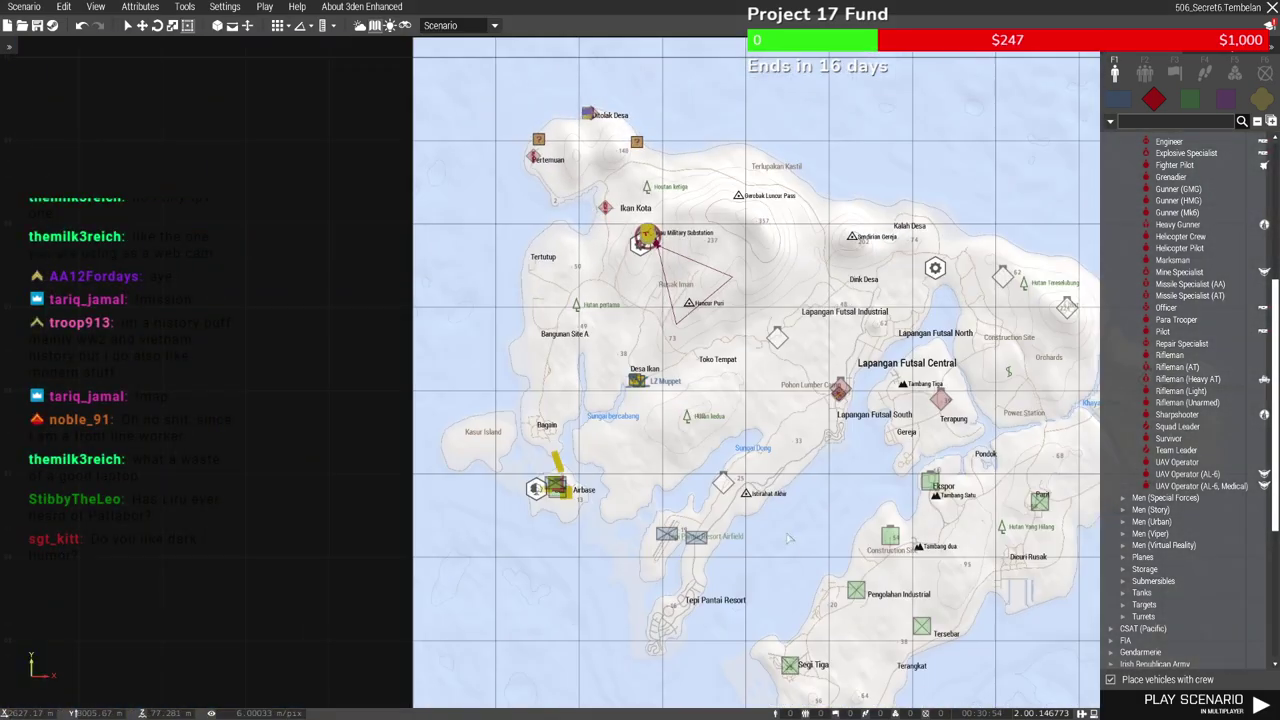
right_drag(789, 539, 684, 301)
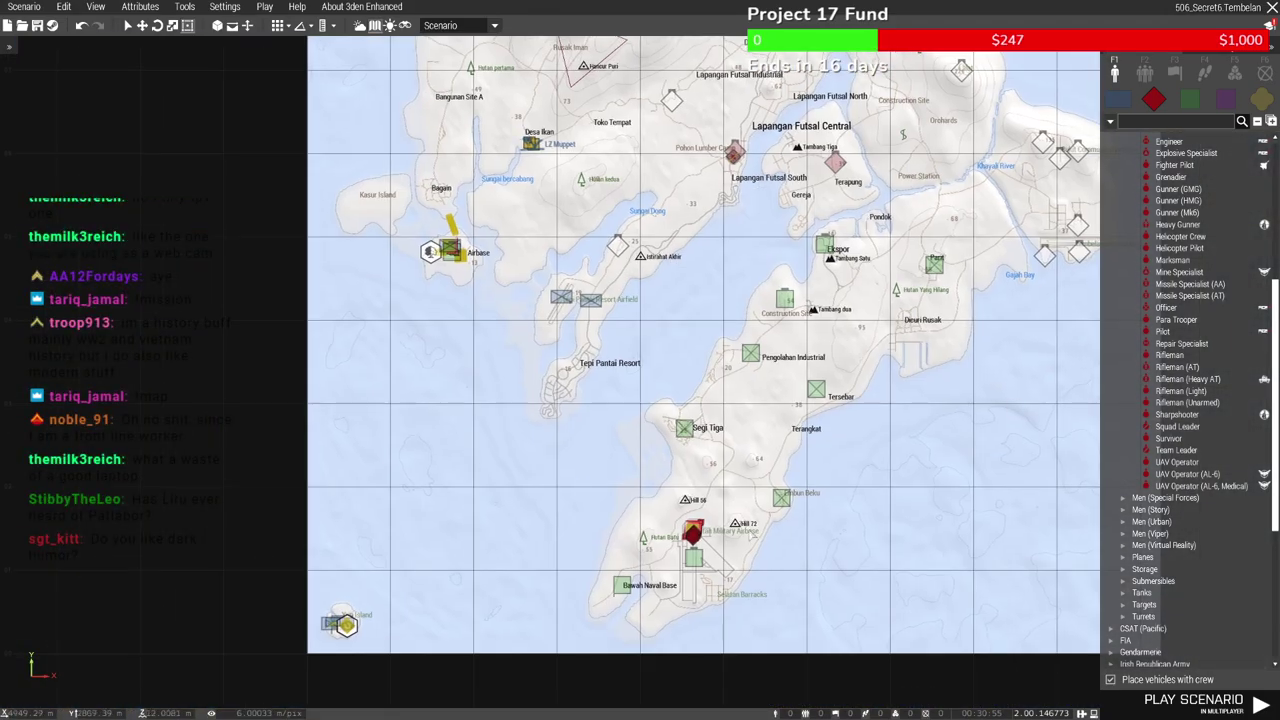
scroll(655, 541, up, 10)
scroll(649, 550, up, 5)
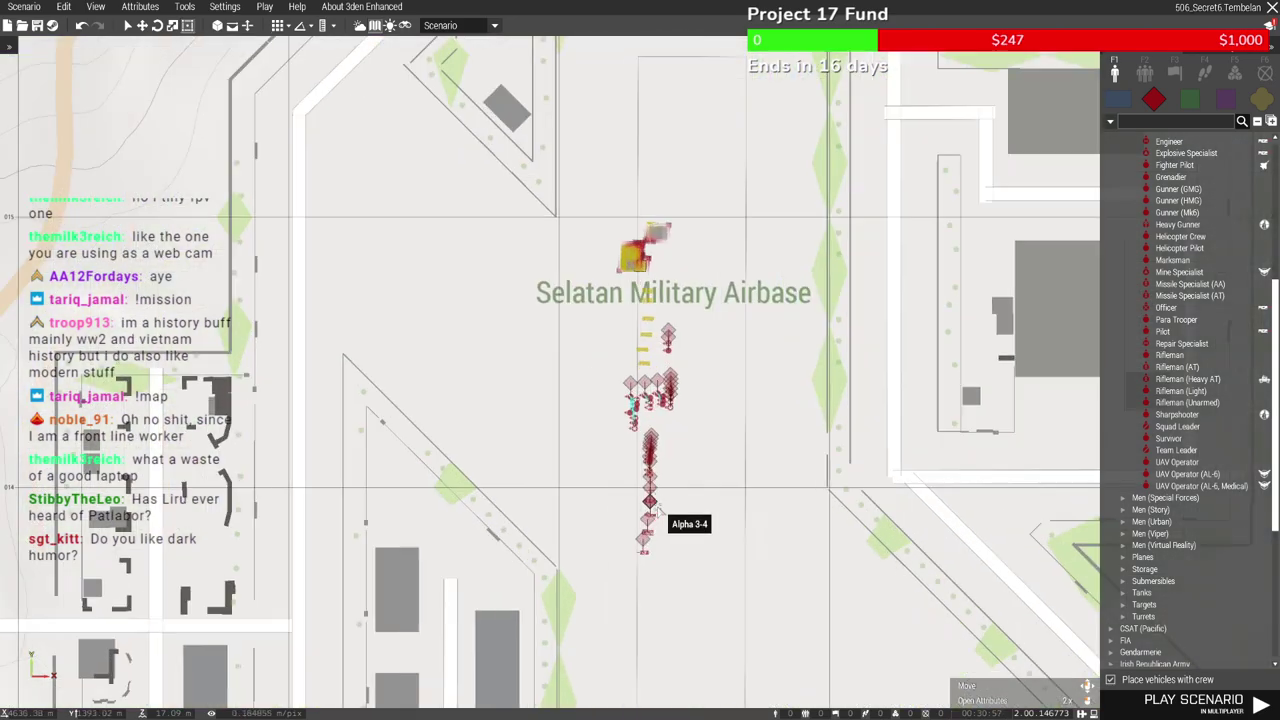
key(m)
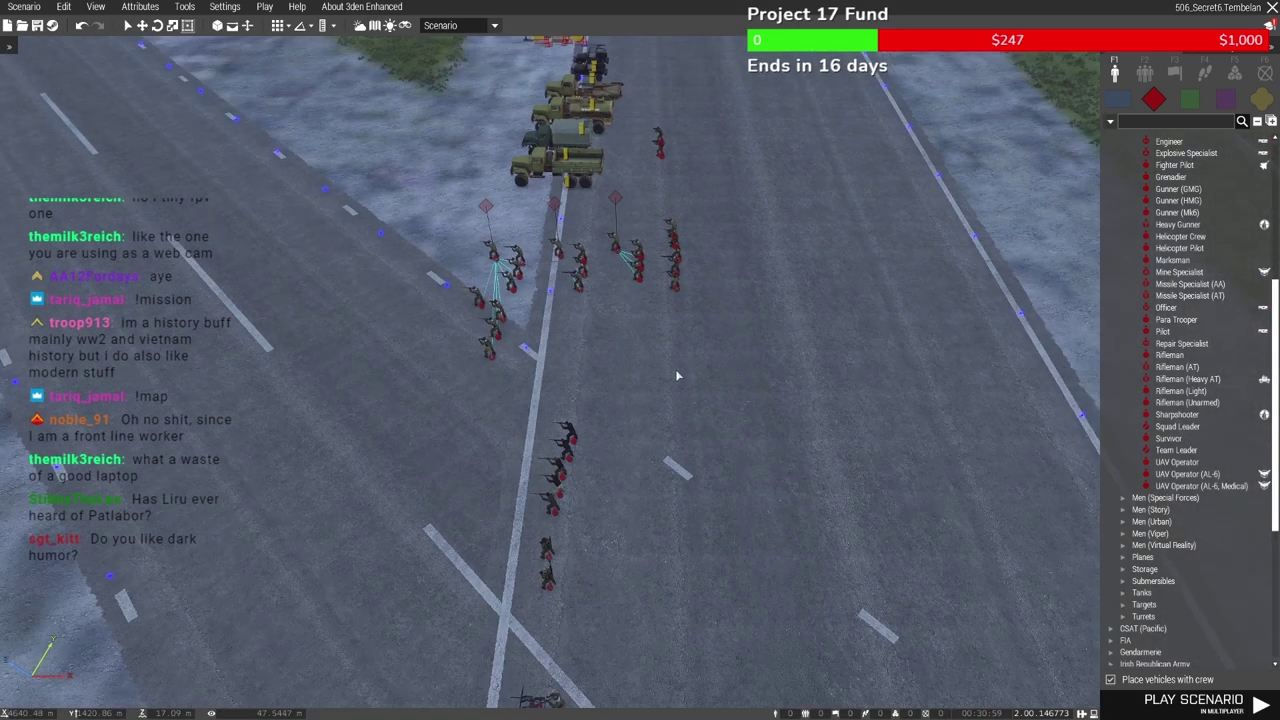
Place a Set AI Mode module on the runway beside the troops and change its Move mode
click(1237, 74)
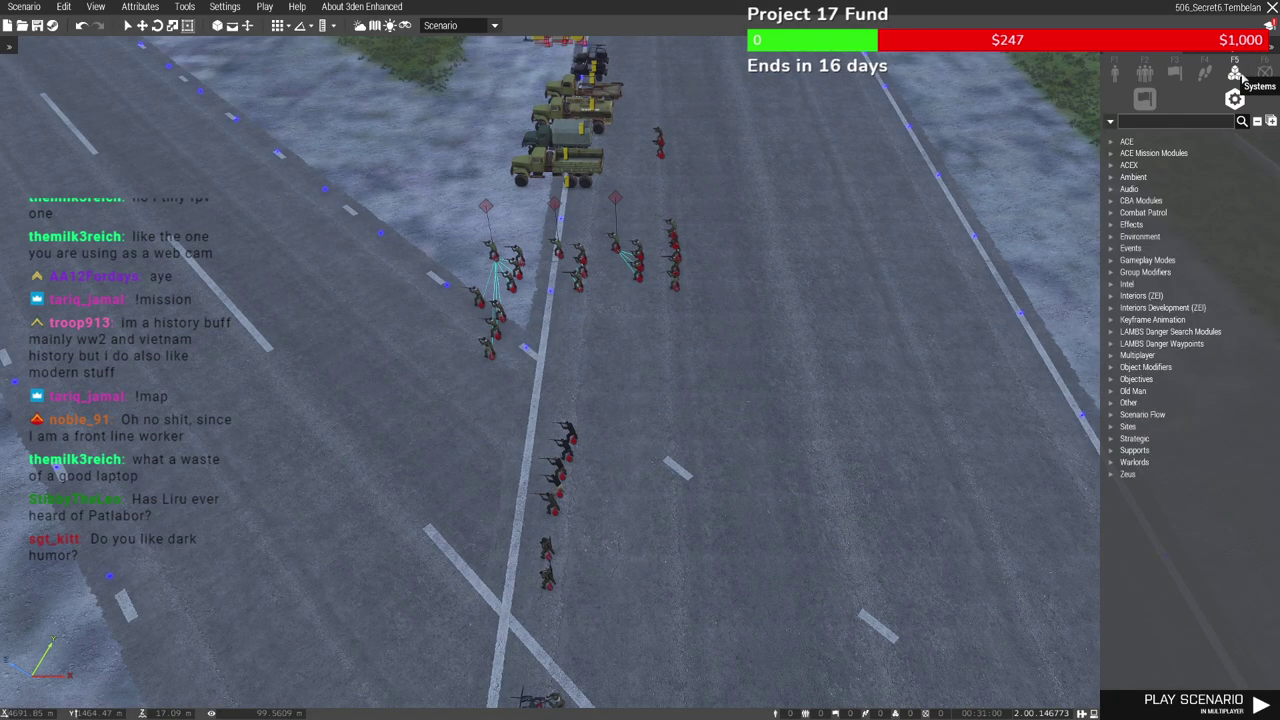
click(1143, 120)
text(Set AI)
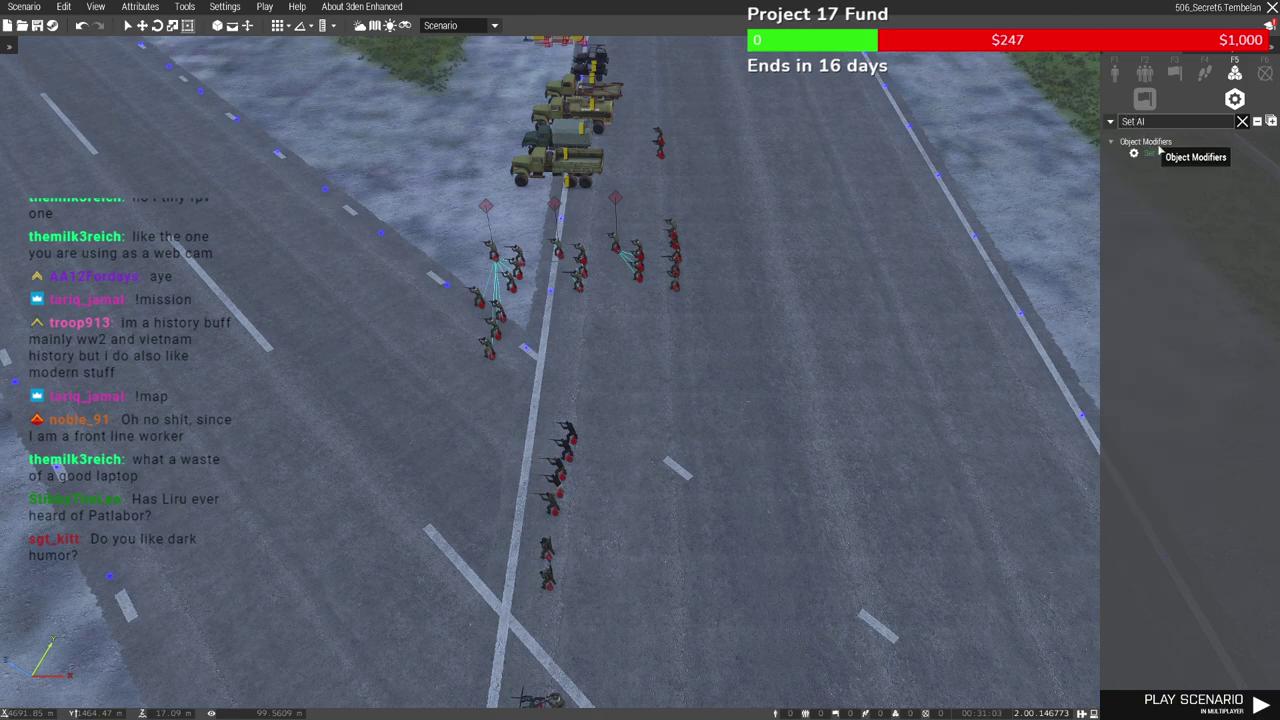
click(1158, 153)
click(907, 392)
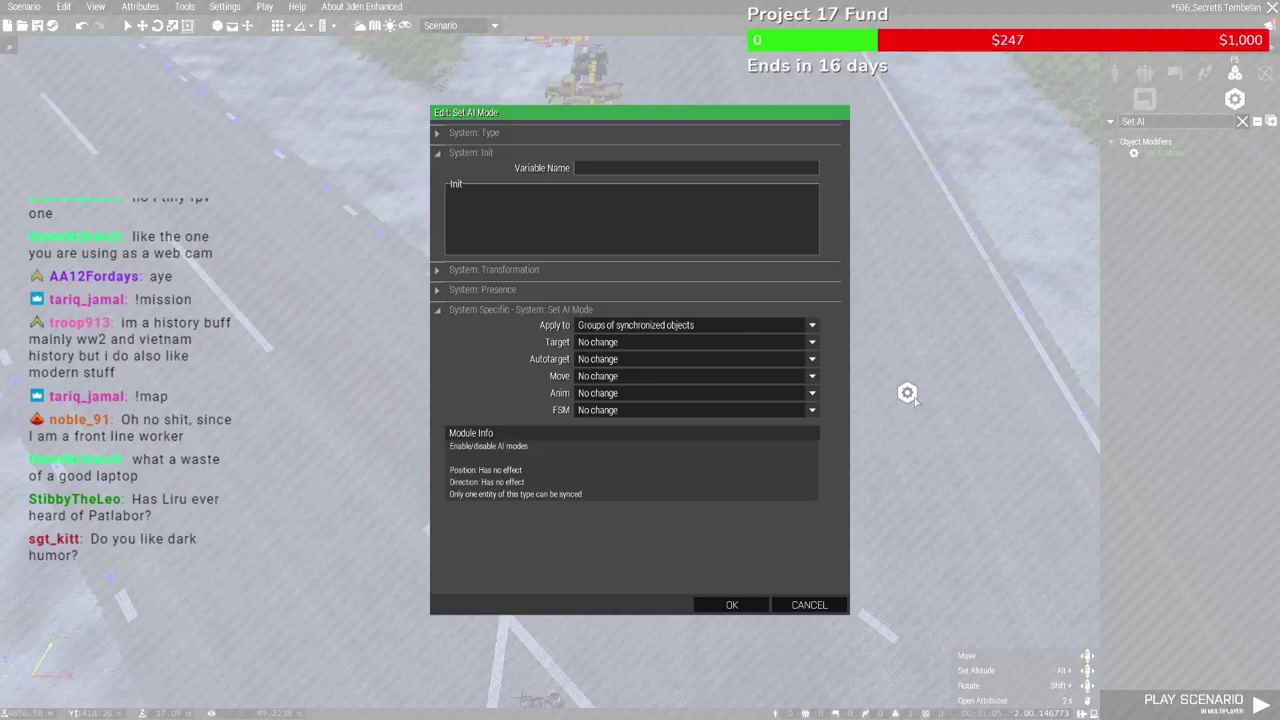
click(603, 377)
click(601, 416)
click(740, 603)
Select the infantry groups standing on the runway and sync them to the Set AI Mode module
scroll(632, 182, down, 4)
drag(493, 174, 794, 299)
right_drag(526, 297, 463, 238)
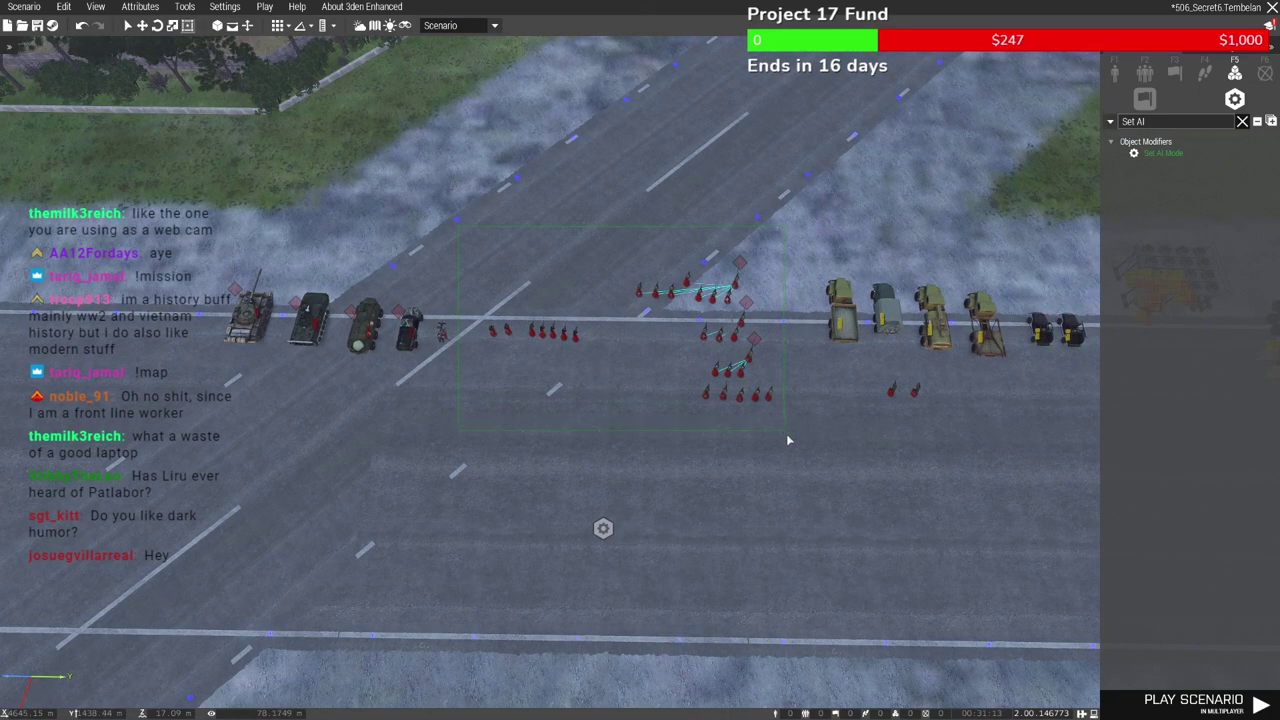
drag(788, 443, 790, 440)
right_click(922, 376)
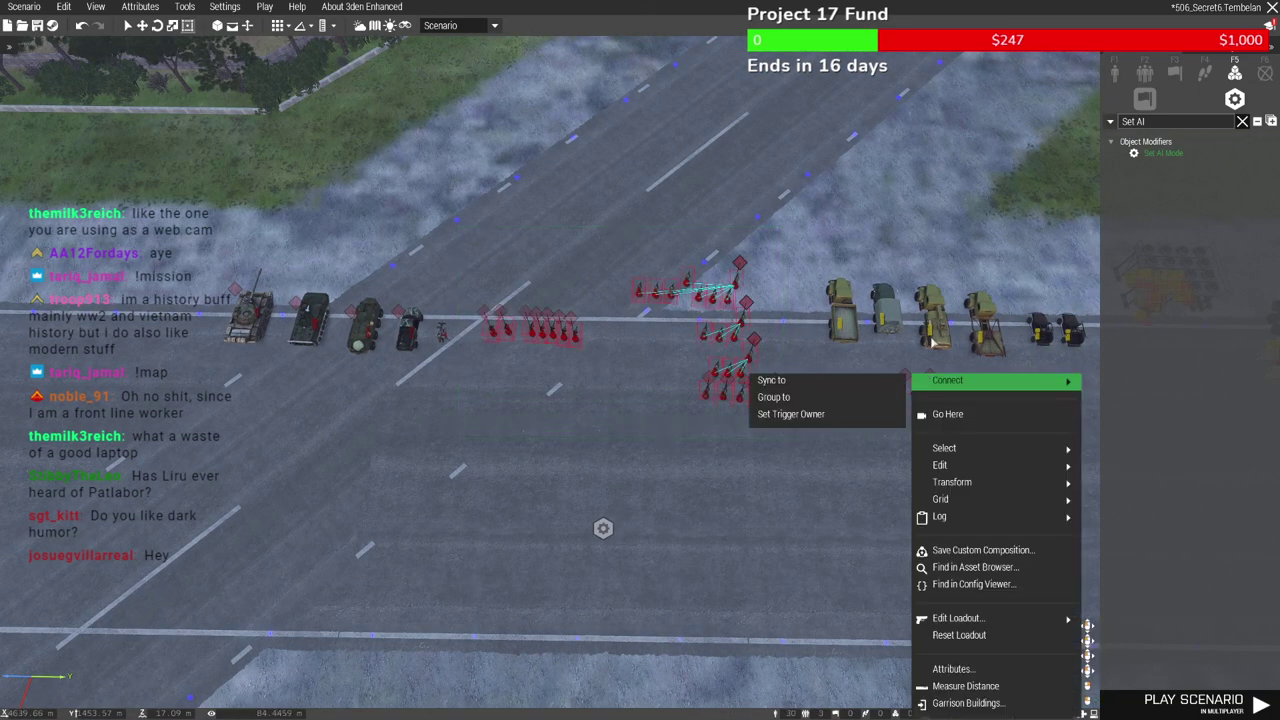
click(772, 380)
click(603, 527)
Save the updated scenario and export it to the multiplayer missions
right_drag(603, 527, 588, 255)
click(26, 8)
click(35, 60)
click(28, 8)
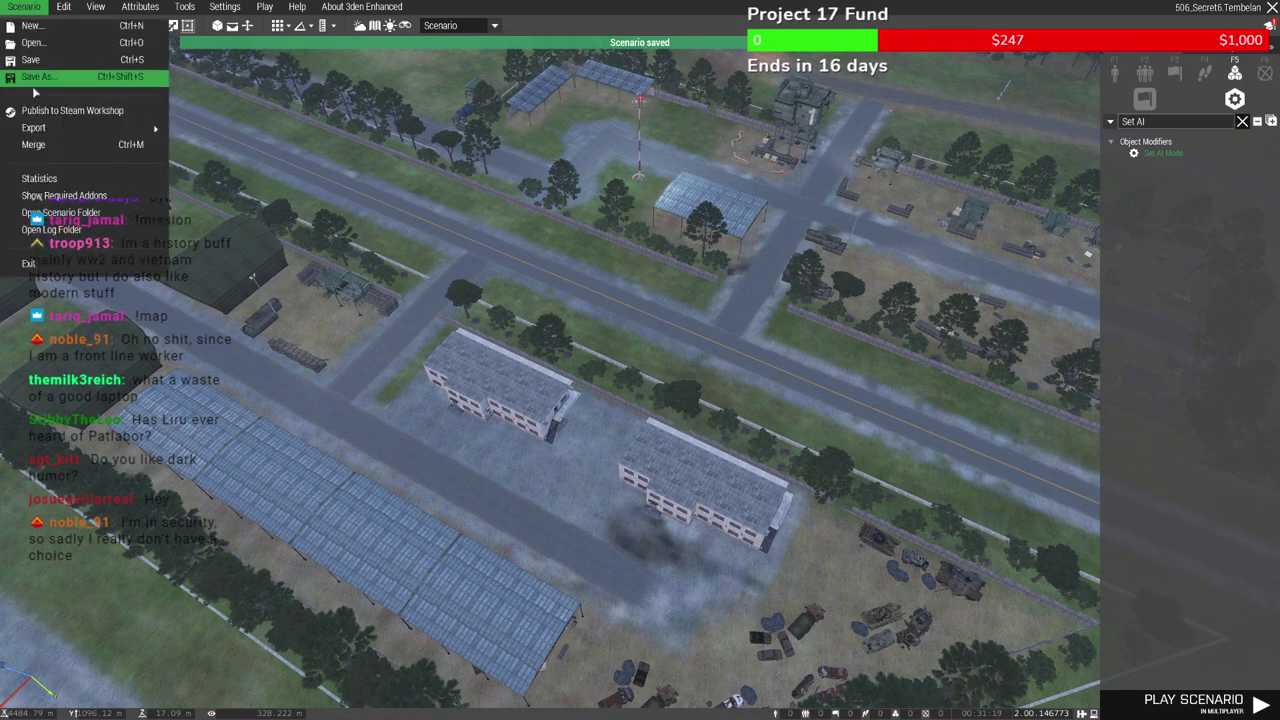
mouse_move(60, 127)
click(205, 146)
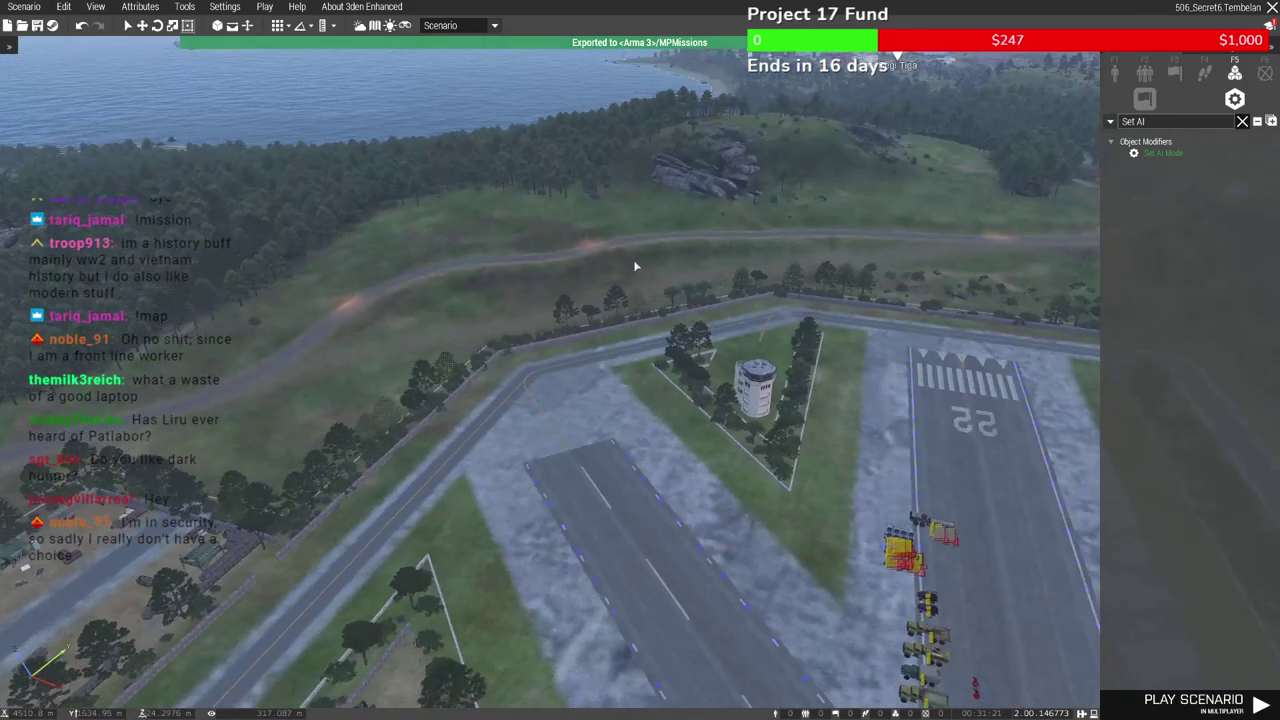
key(s)
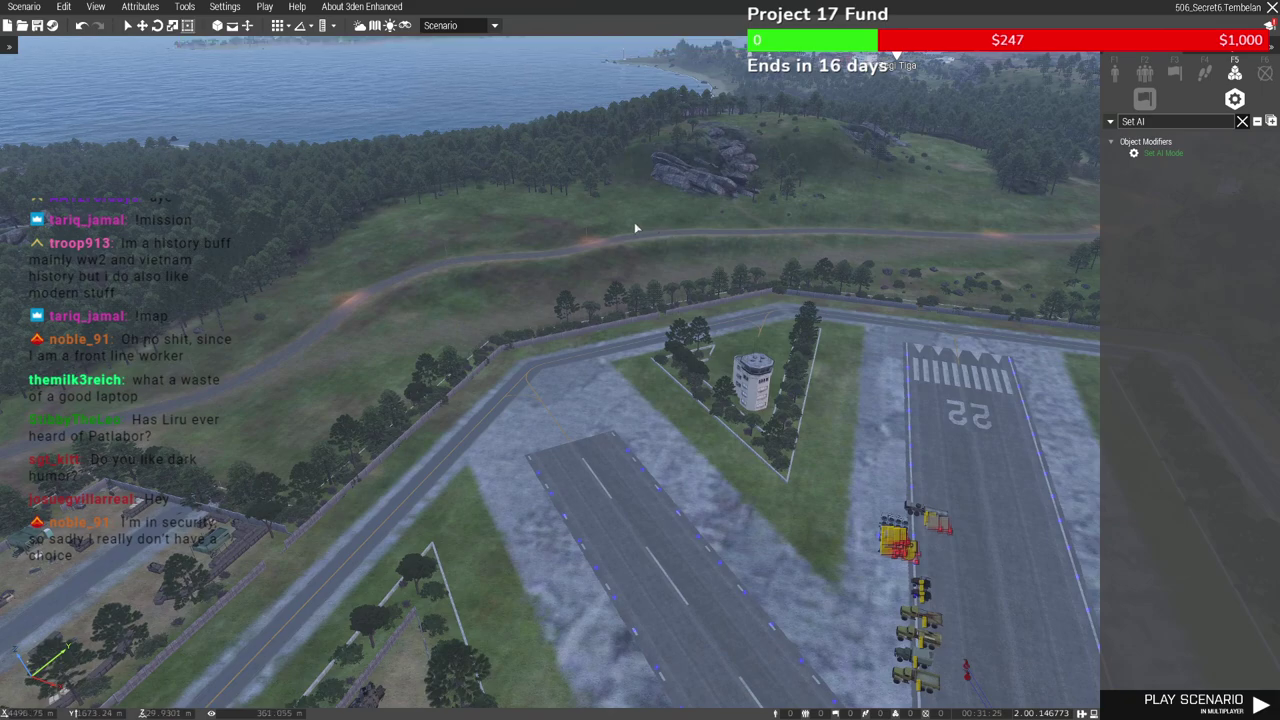
key(w)
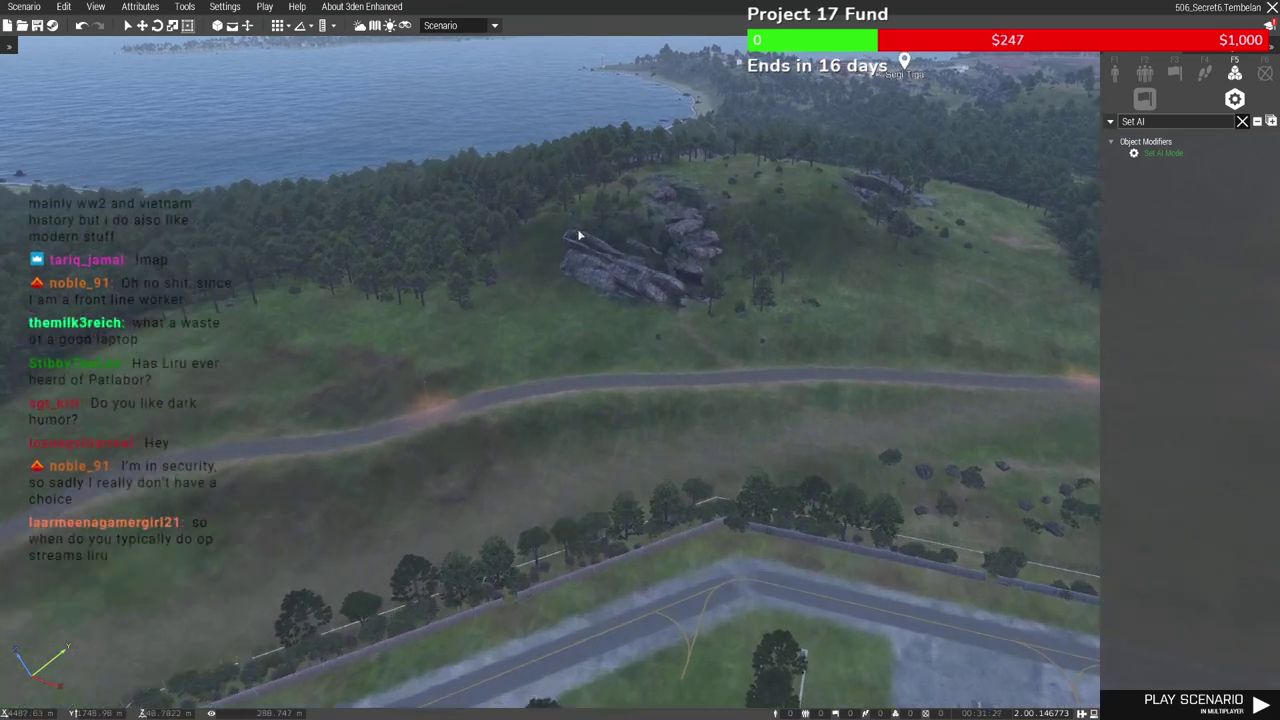
Leave the Tembelan scenario, dismiss the missing-entry error and open the editor on the wooded, hilly map
key(Escape)
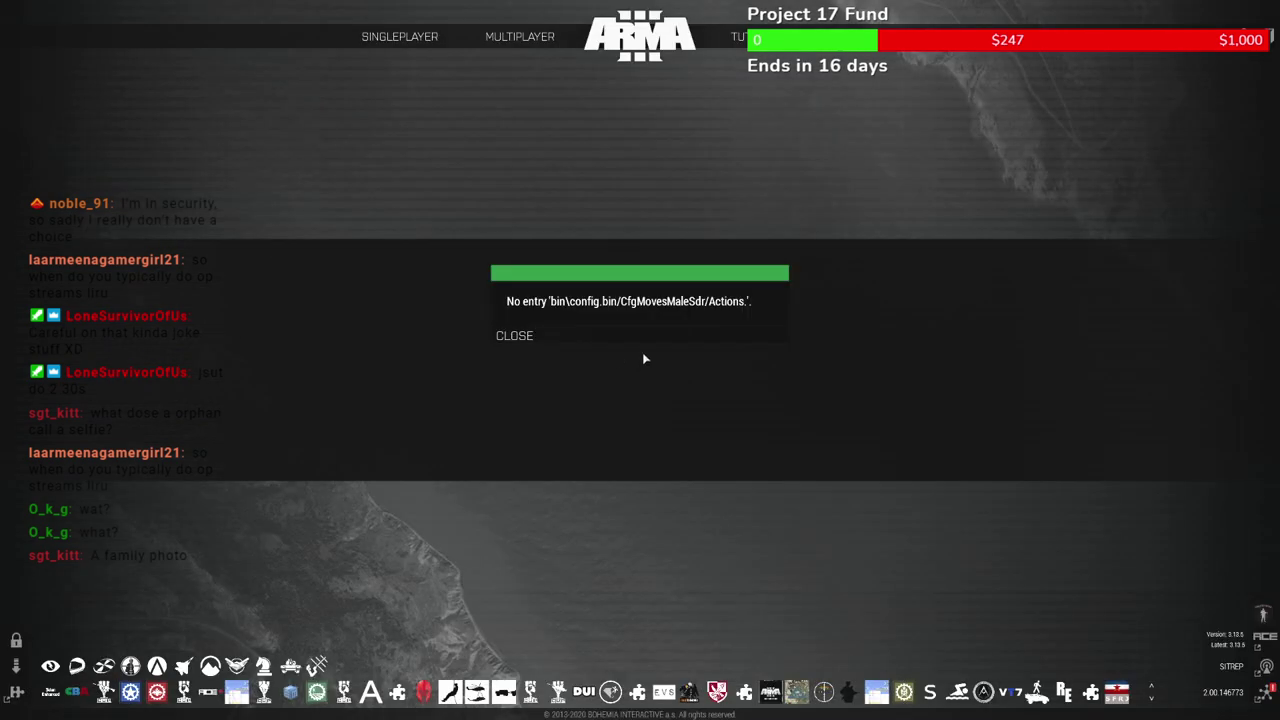
click(530, 338)
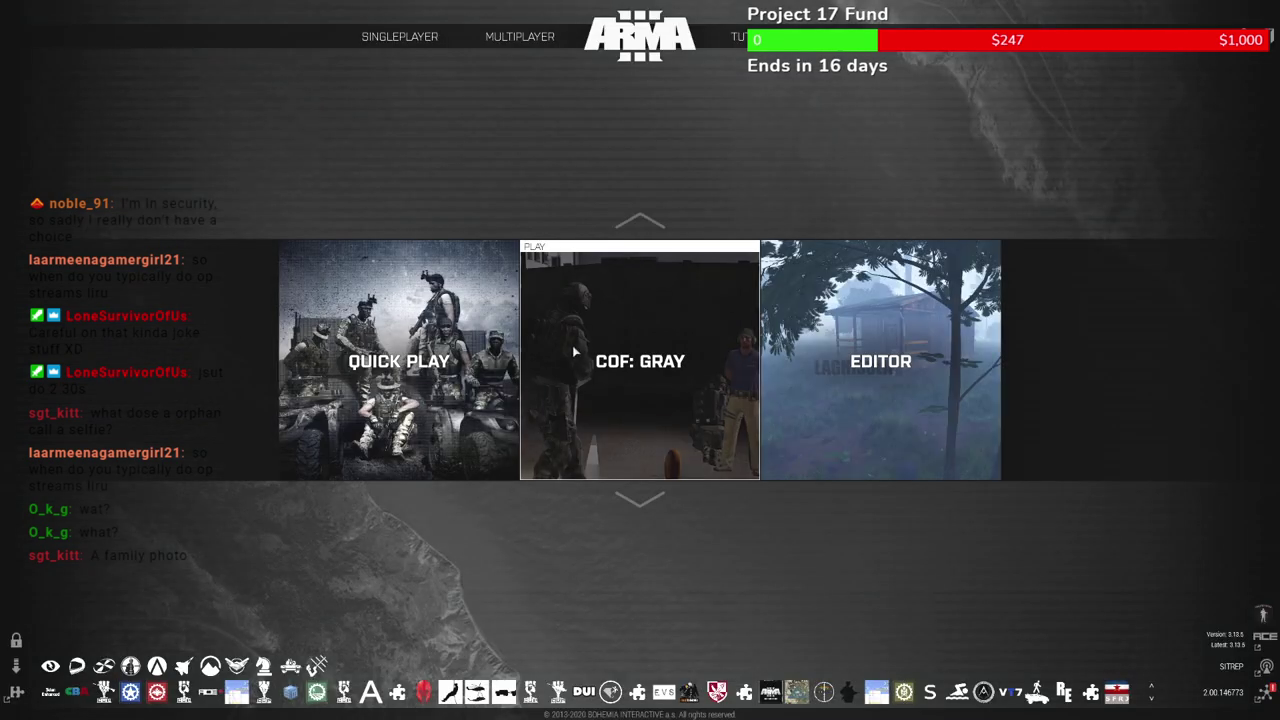
click(951, 418)
scroll(463, 335, up, 5)
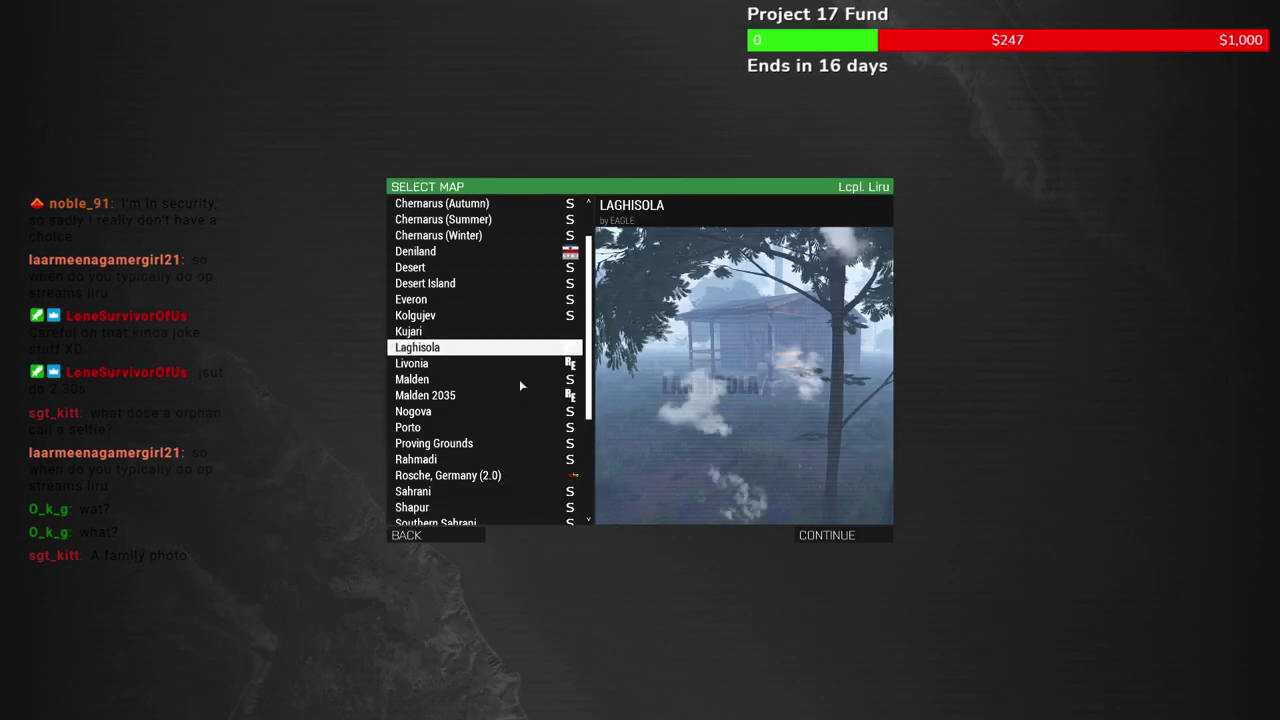
click(420, 299)
click(815, 536)
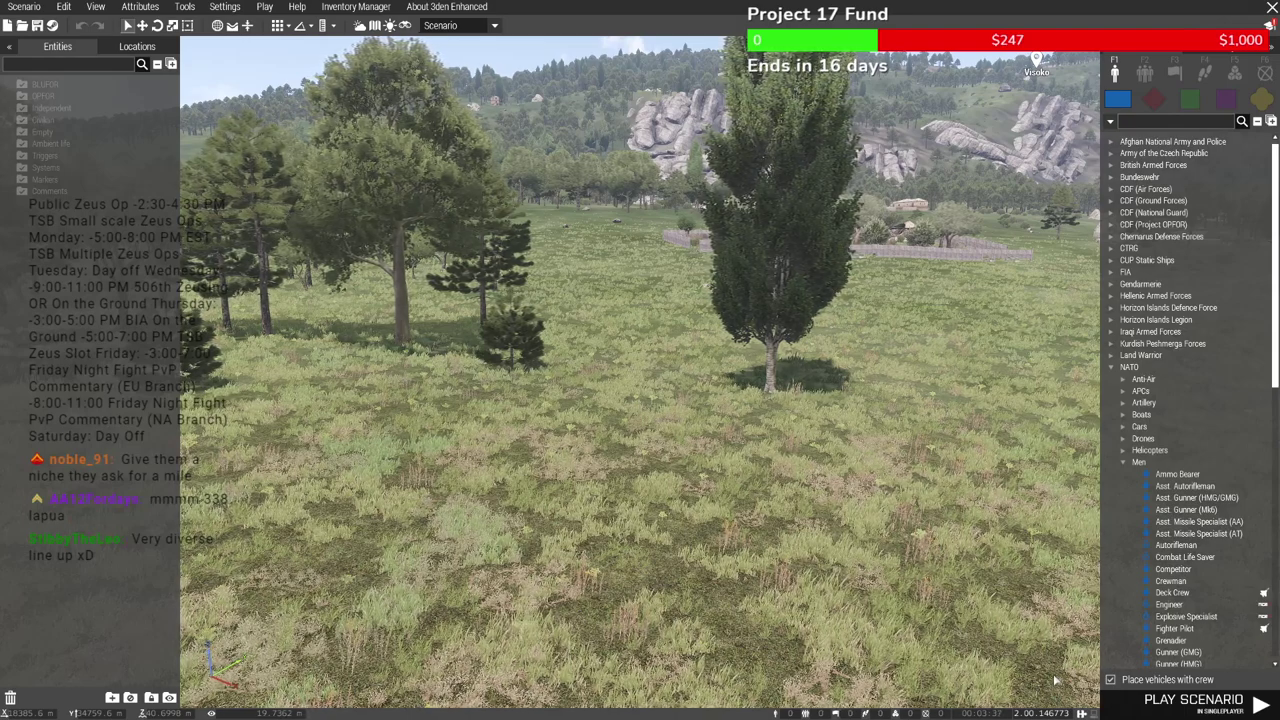
Fly over the meadow near Visoko and examine the small stone hut beside the fenced garden
key(w)
key(w)
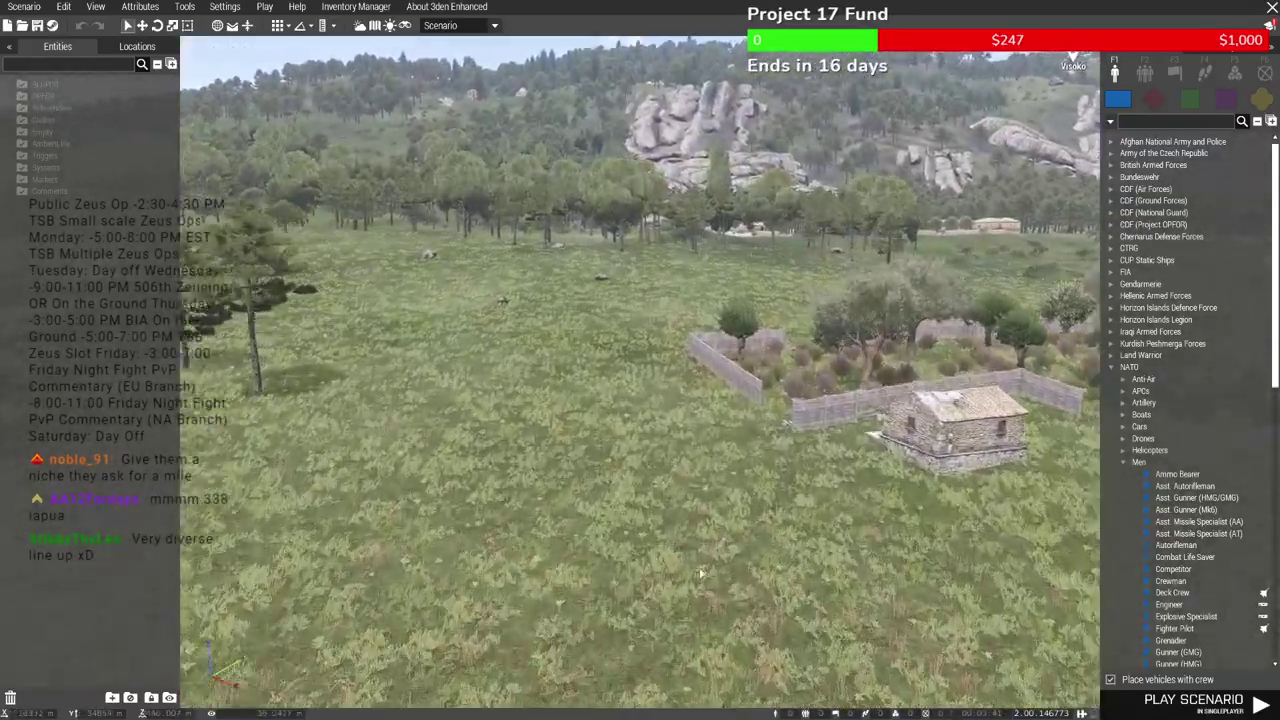
key(w)
right_drag(700, 573, 511, 622)
key(d)
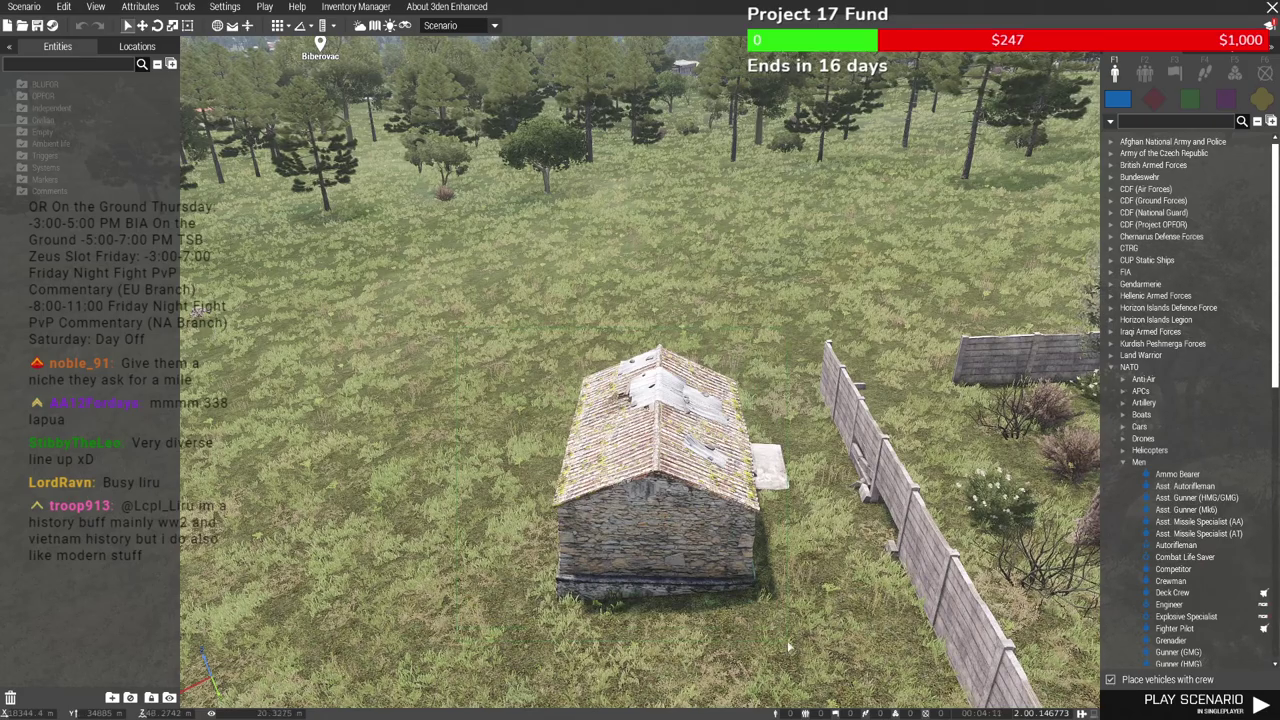
Examine the walled roadside compound with the two-storey building, and survey the road running up the valley past the autumn-coloured trees
key(w)
right_drag(771, 633, 602, 510)
key(w)
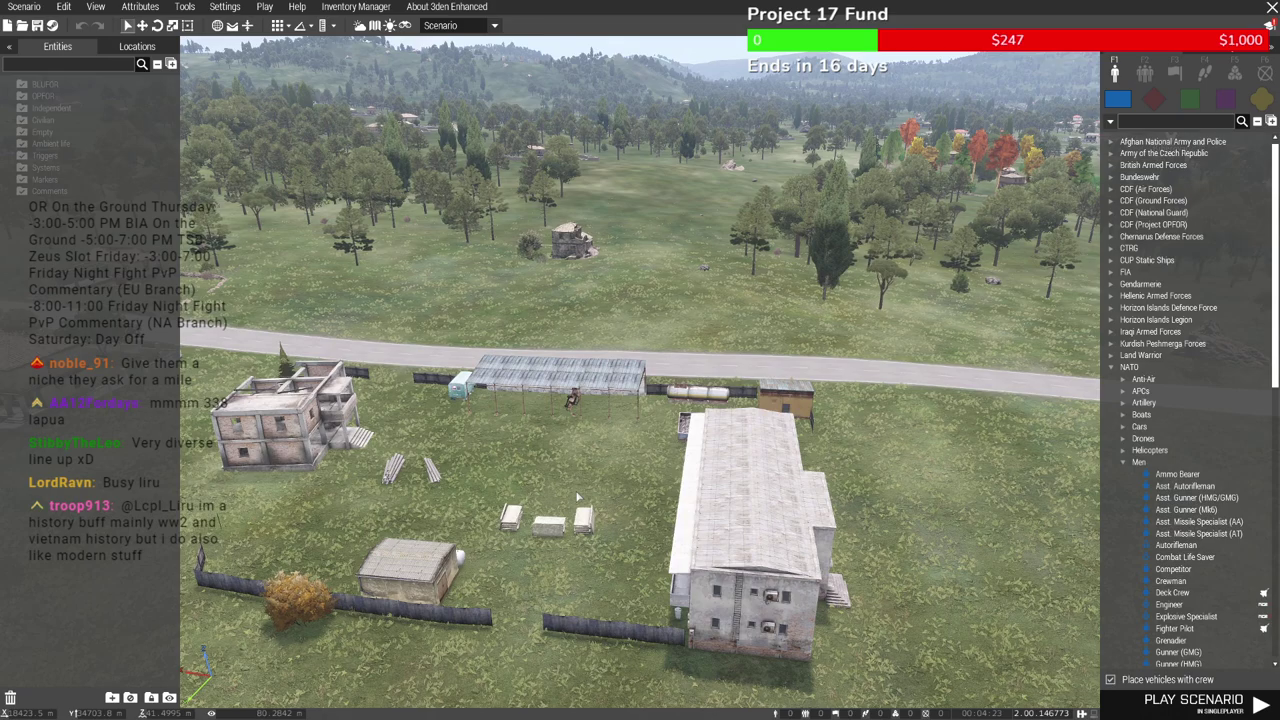
drag(499, 479, 601, 556)
drag(485, 504, 616, 562)
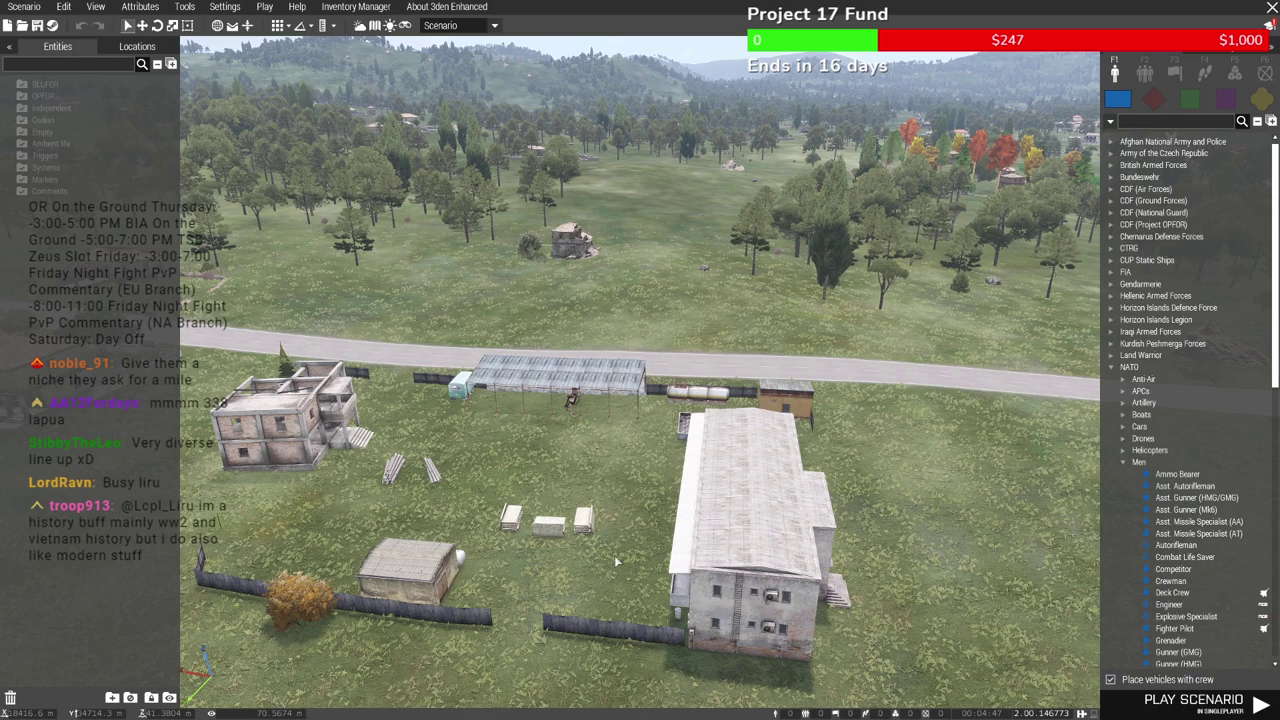
right_drag(615, 560, 635, 418)
key(w)
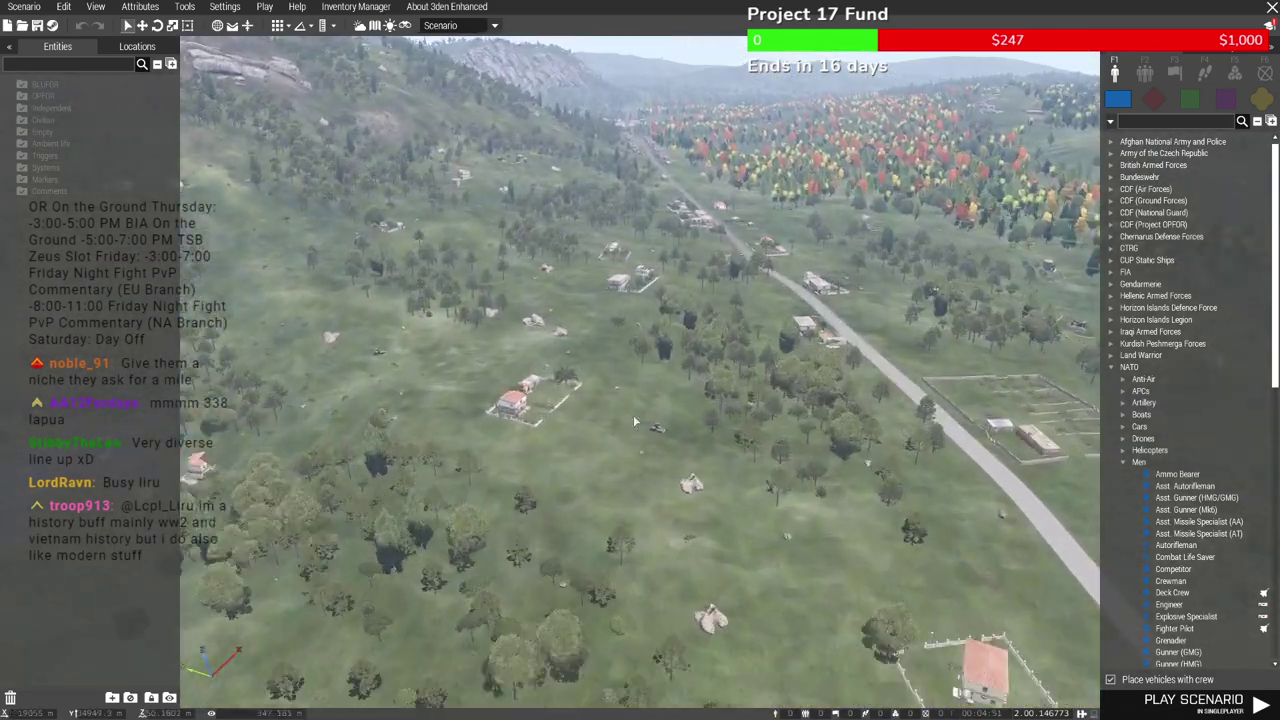
key(w)
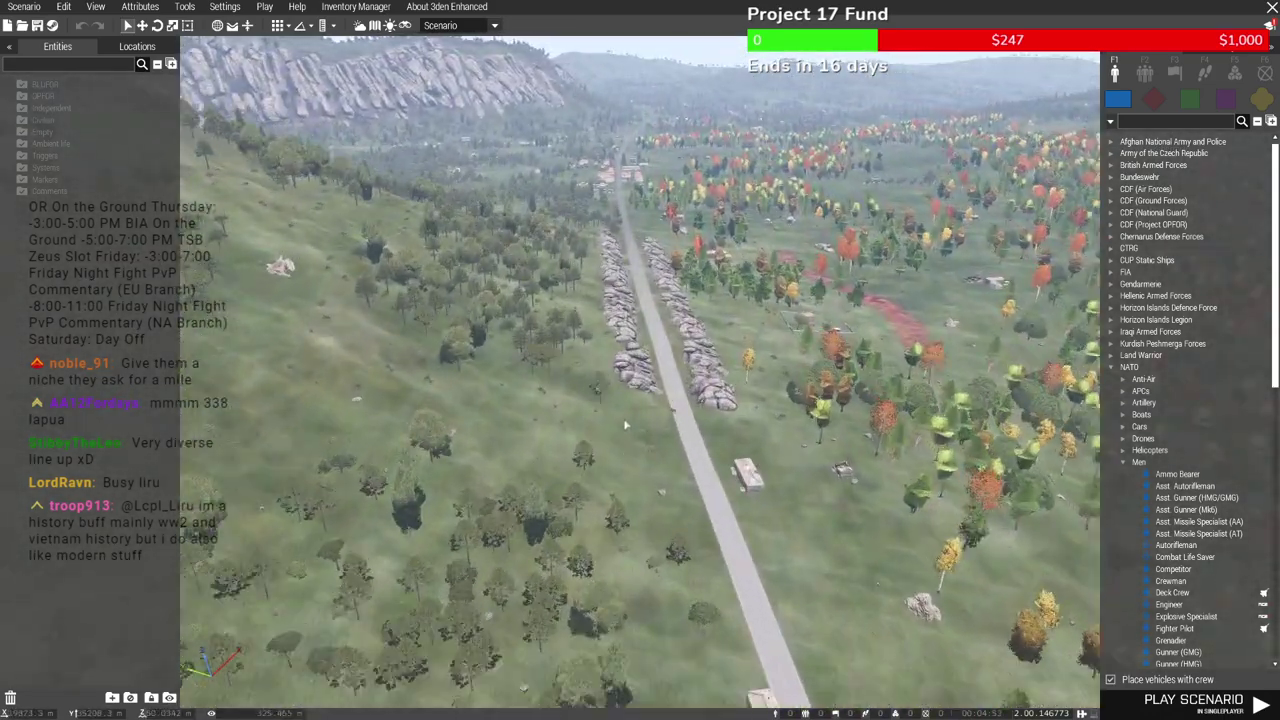
key(w)
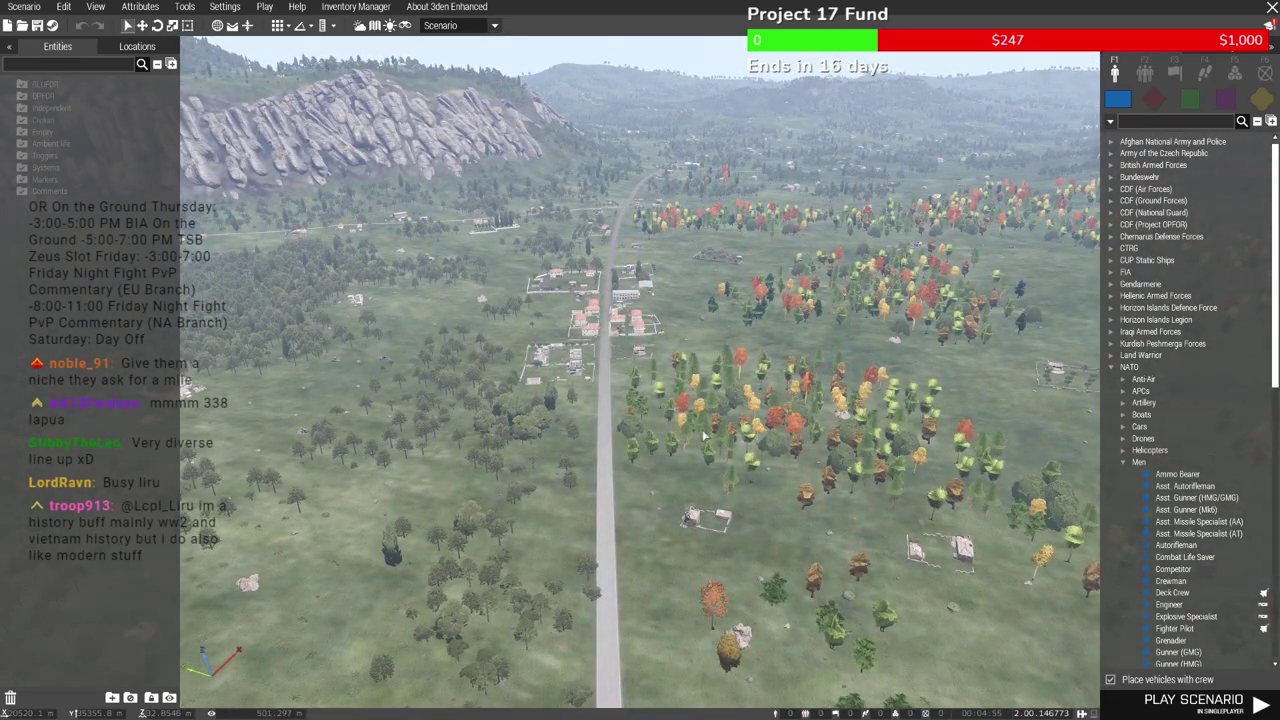
Survey the rocky, wooded hill near Visoko, the scattered farmsteads beyond it and the settlements along the main valley road
right_drag(697, 434, 559, 441)
key(w)
key(w)
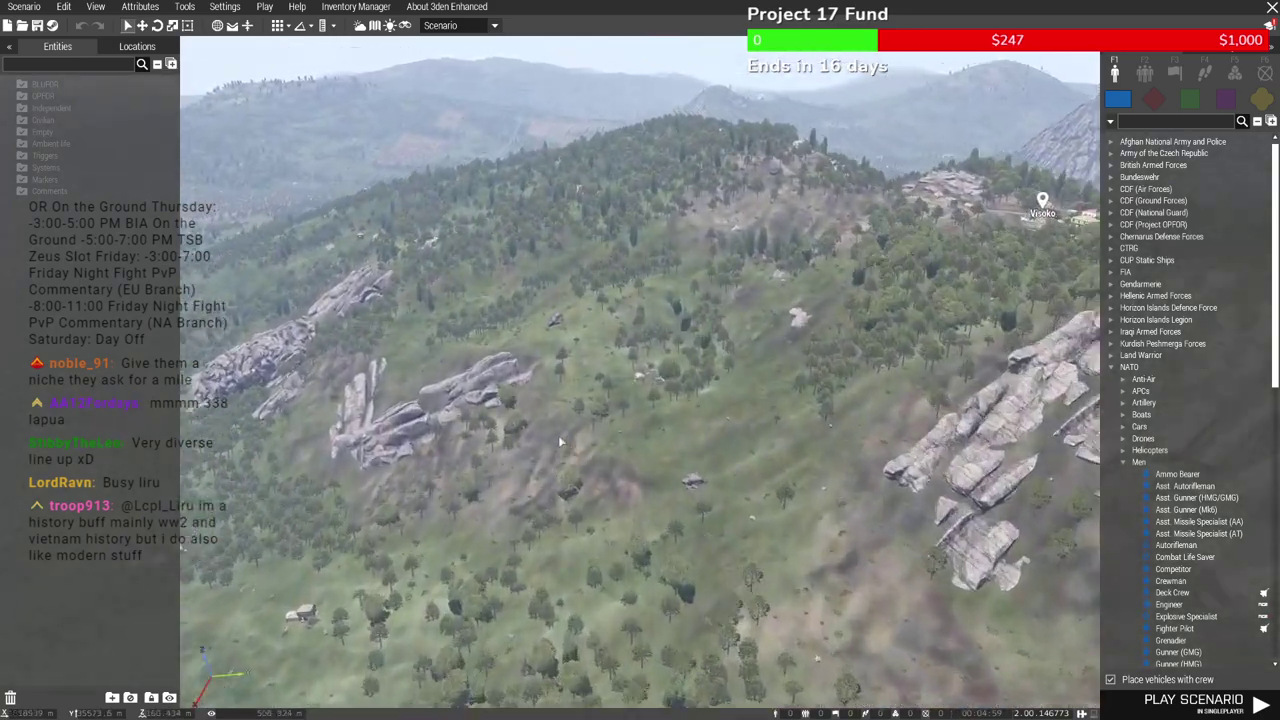
key(w)
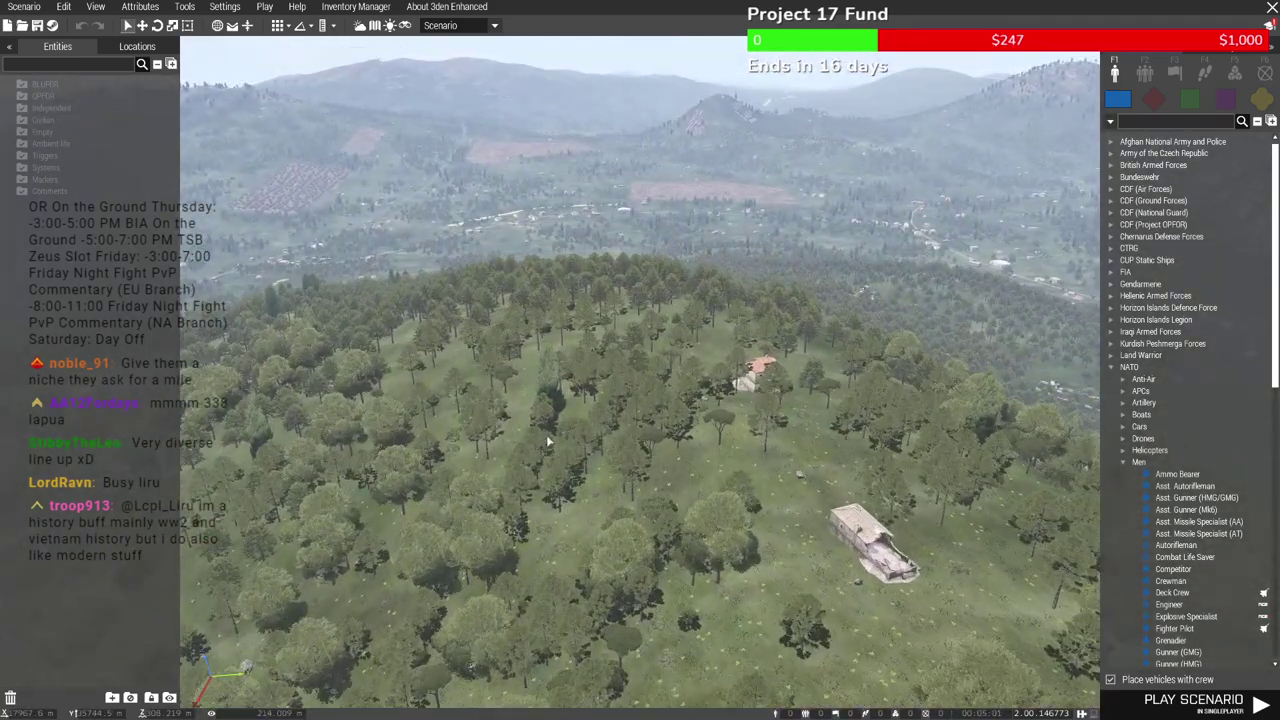
key(w)
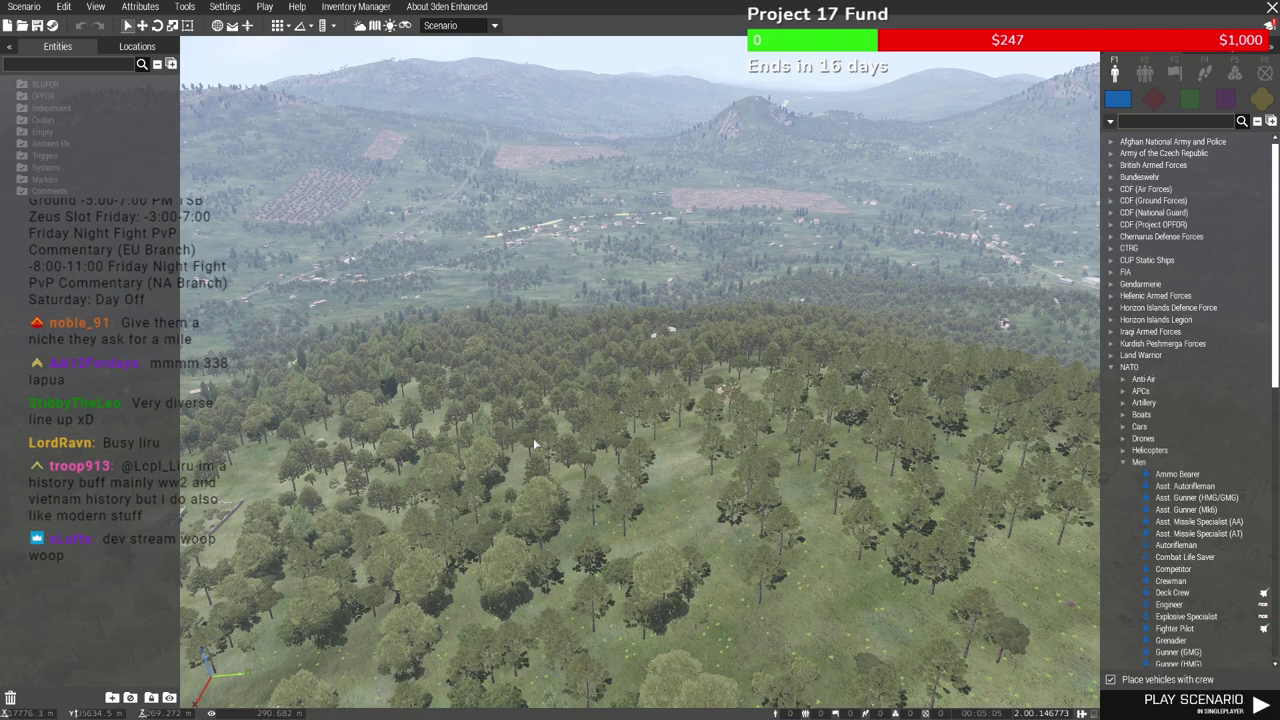
right_drag(533, 443, 340, 475)
key(w)
key(w)
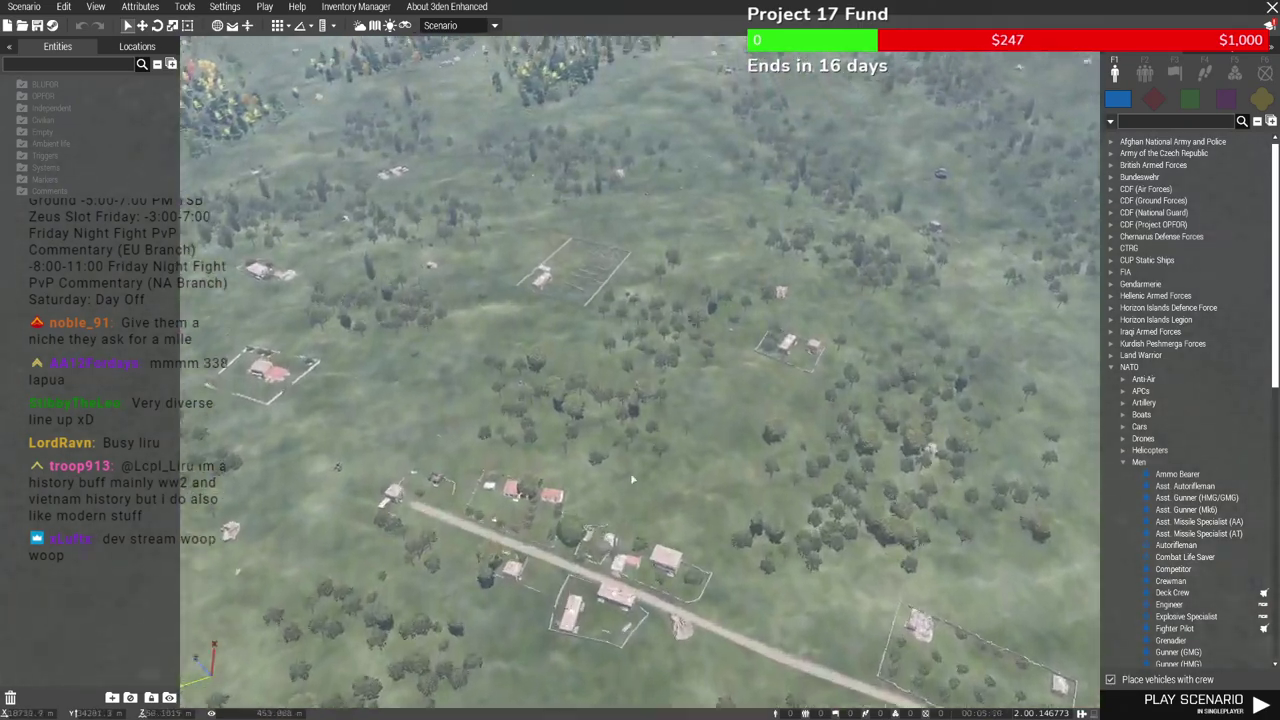
right_drag(631, 479, 579, 461)
key(w)
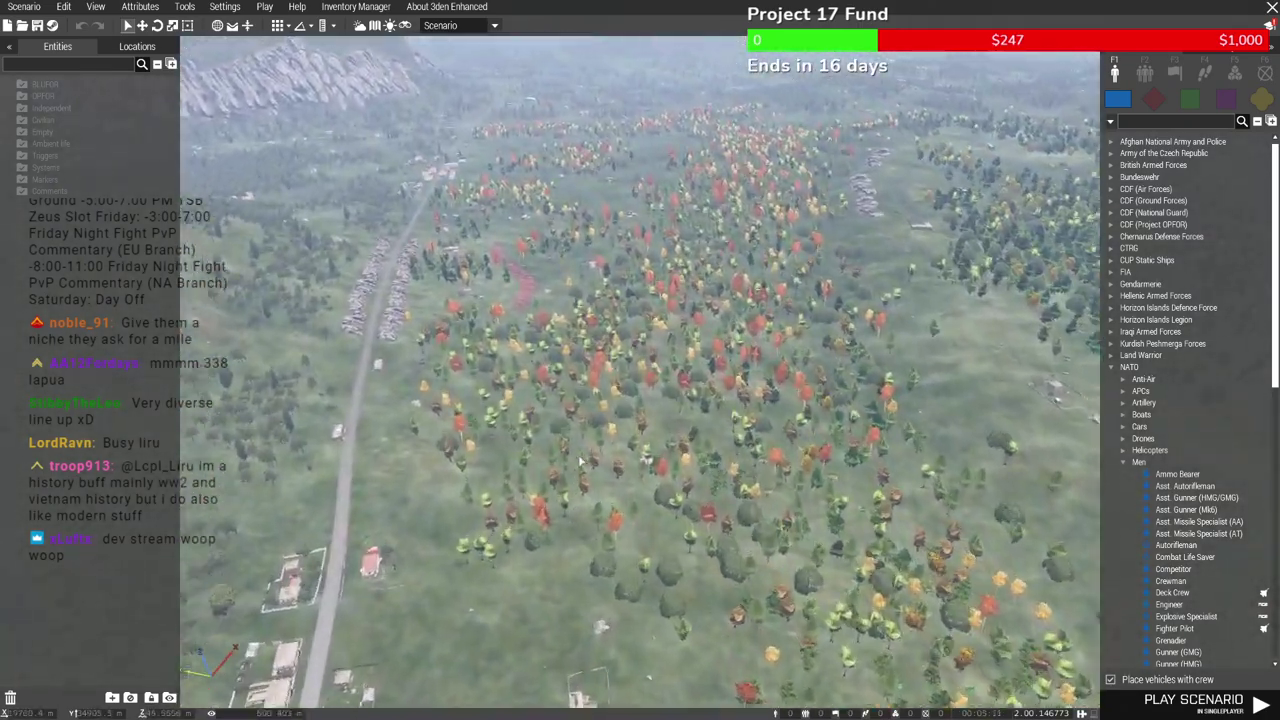
key(w)
key(w)
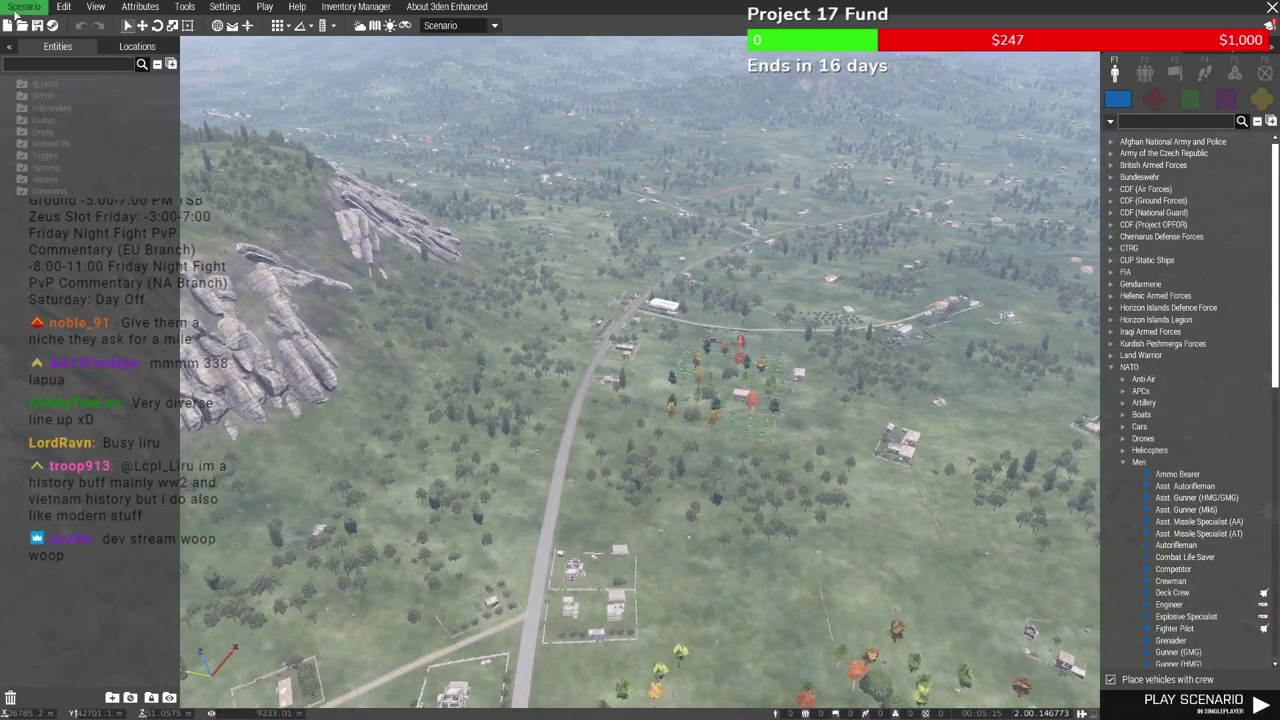
Open the Liru_PAW_Denil_2 scenario on Deniland from the missions sorted by date modified
click(24, 7)
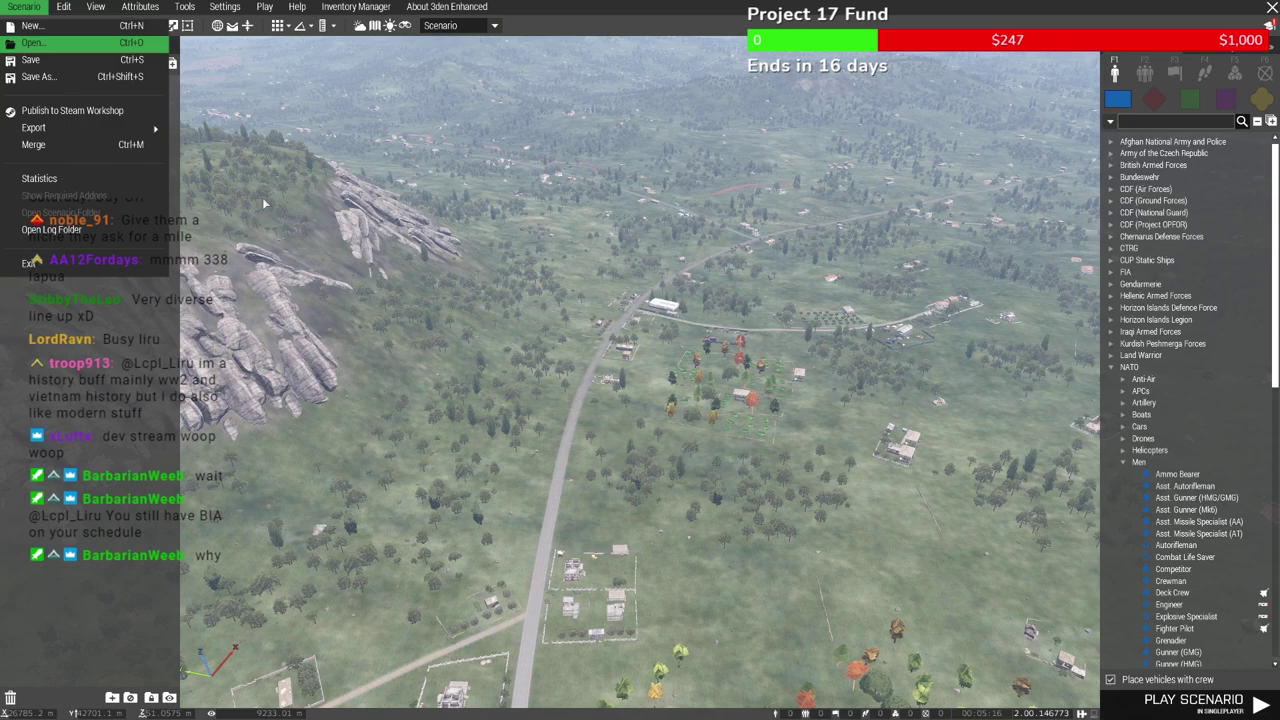
key(Return)
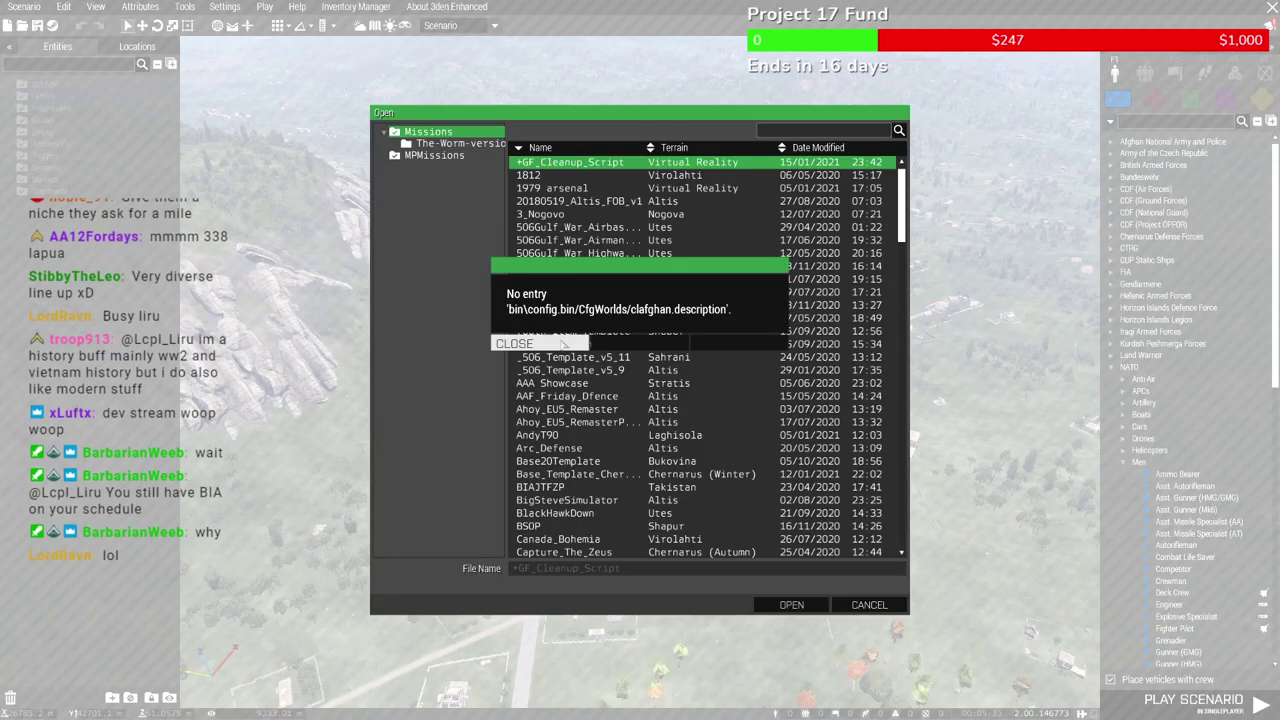
click(514, 343)
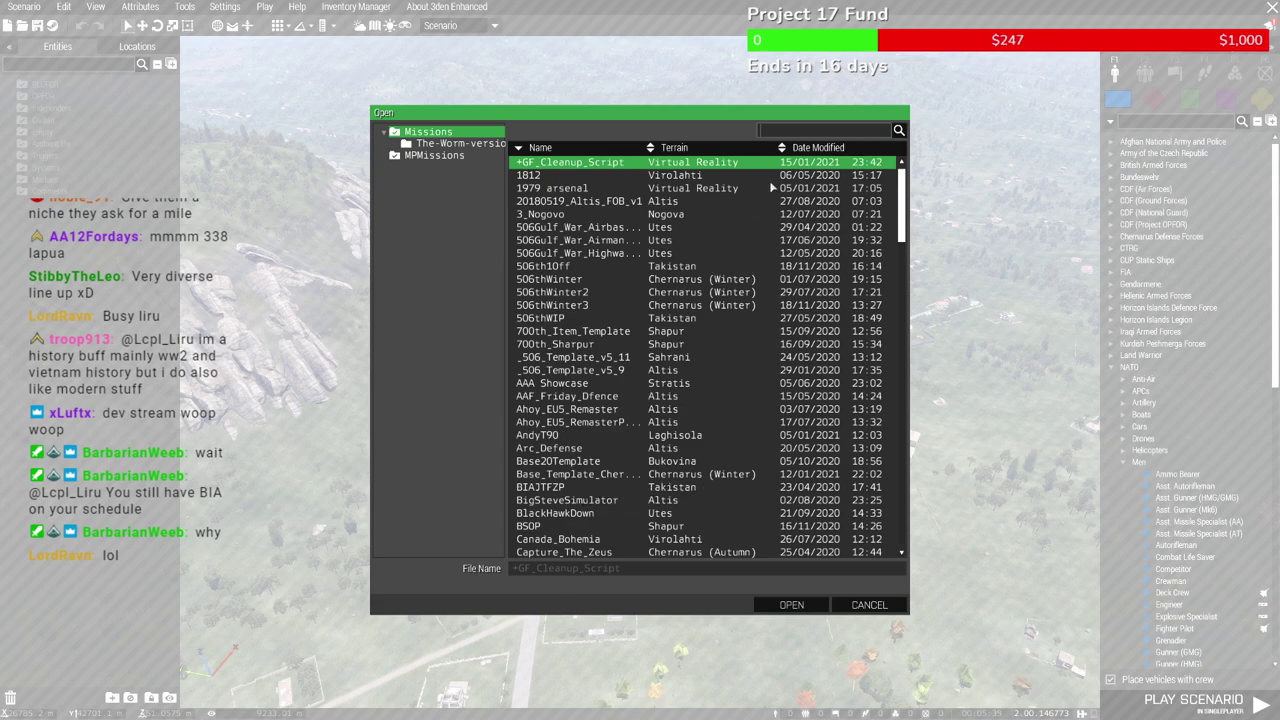
click(816, 148)
click(816, 148)
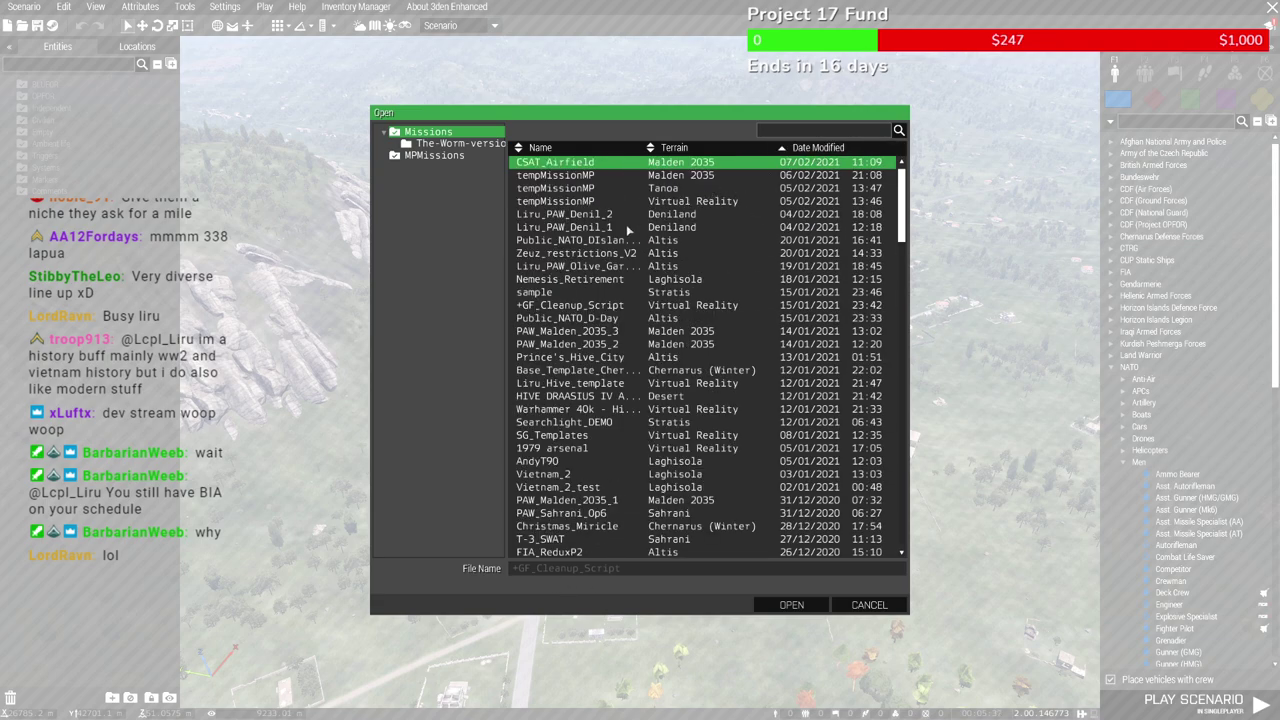
click(586, 216)
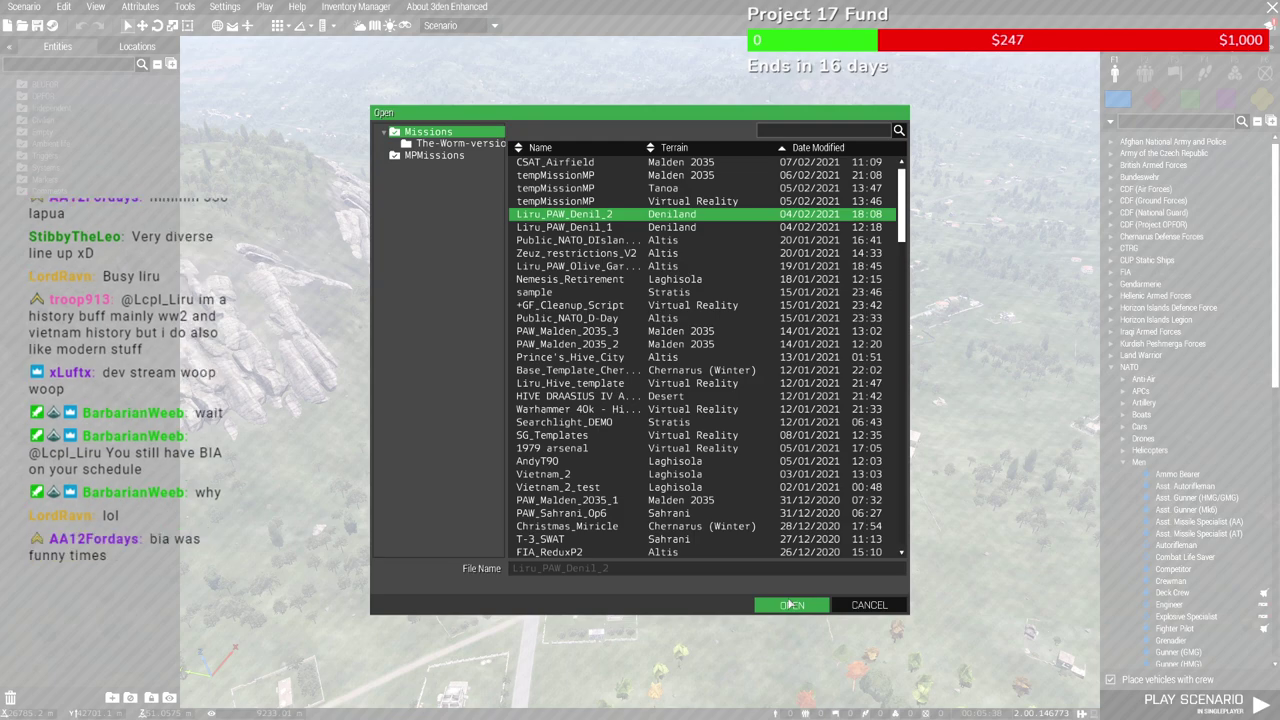
click(790, 604)
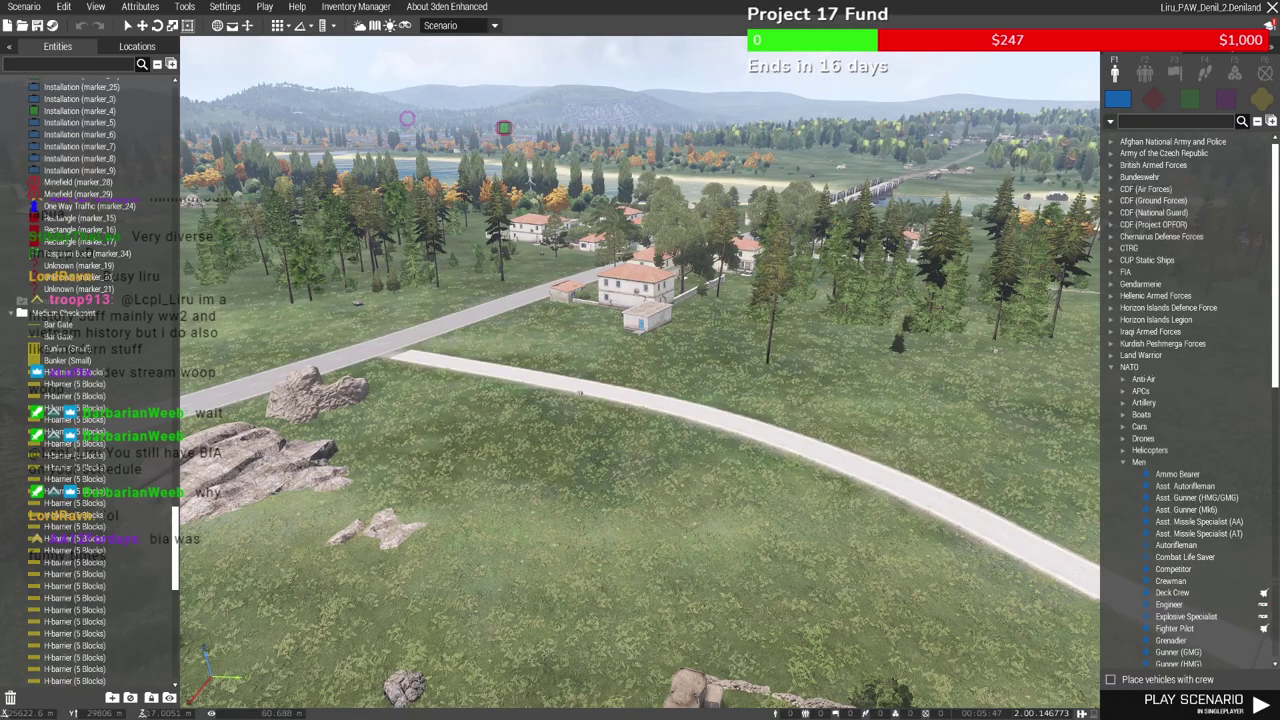
Copy the formation of Bodyguard (EOD) soldiers standing on the road next to the checkpoint, including the separate soldier ahead of them
right_drag(669, 516, 562, 491)
key(w)
key(m)
scroll(465, 390, up, 6)
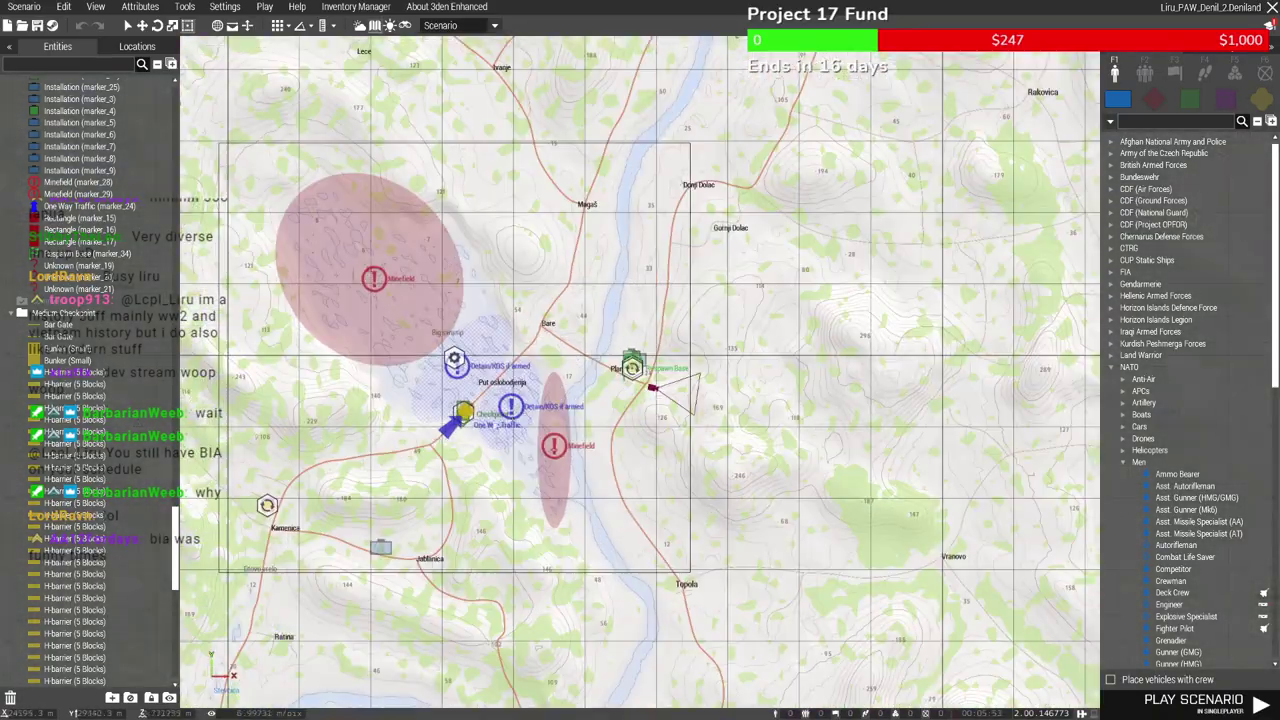
scroll(428, 423, up, 5)
key(m)
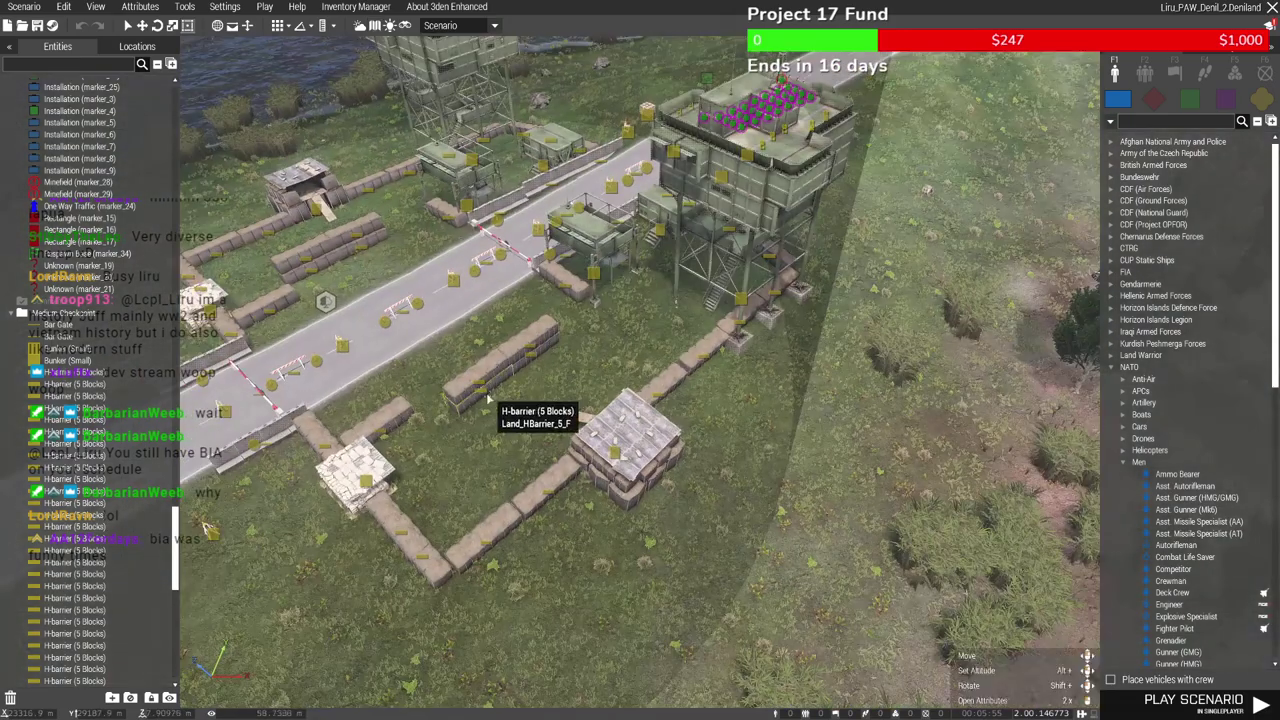
key(w)
right_drag(524, 410, 565, 425)
key(d)
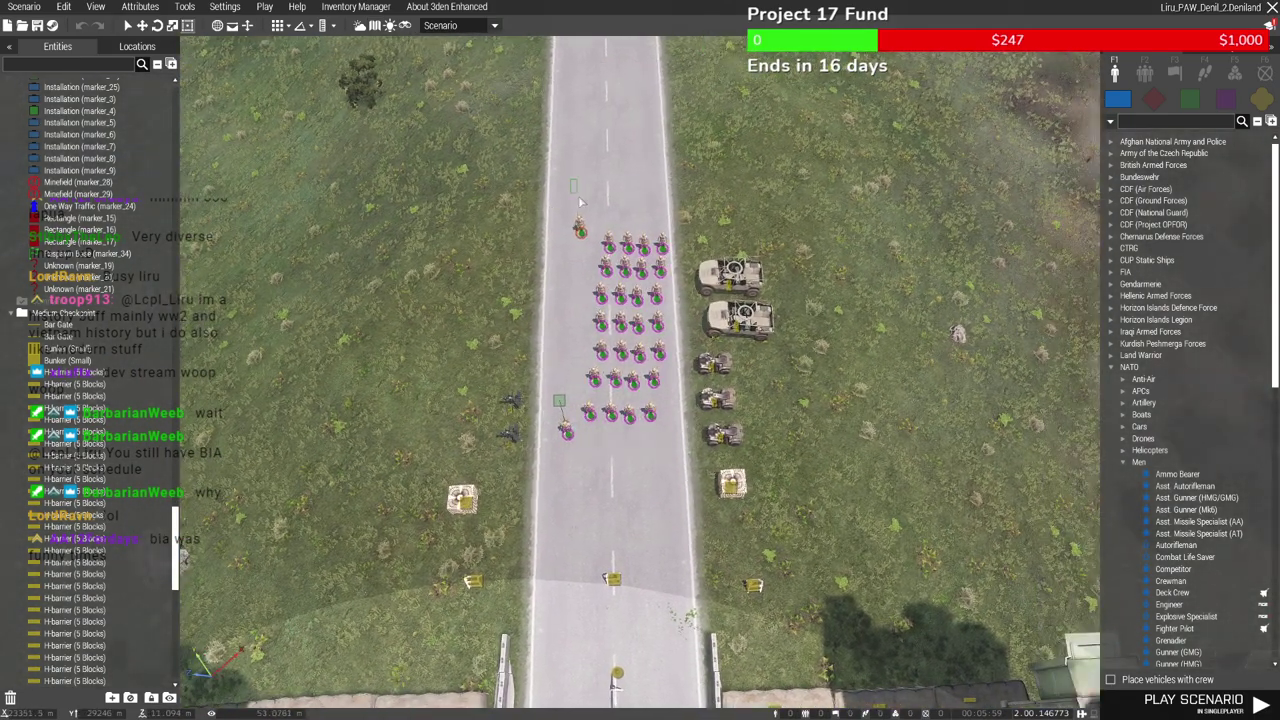
drag(562, 206, 675, 460)
drag(520, 160, 682, 466)
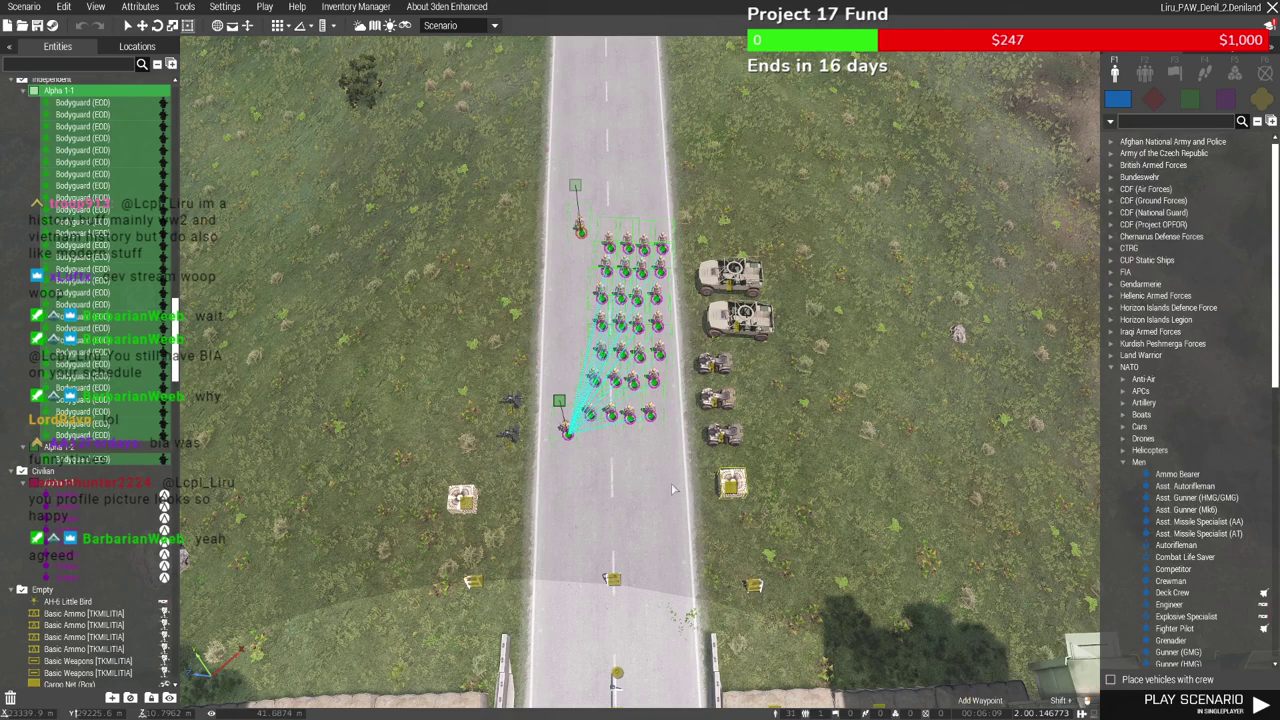
click(614, 500)
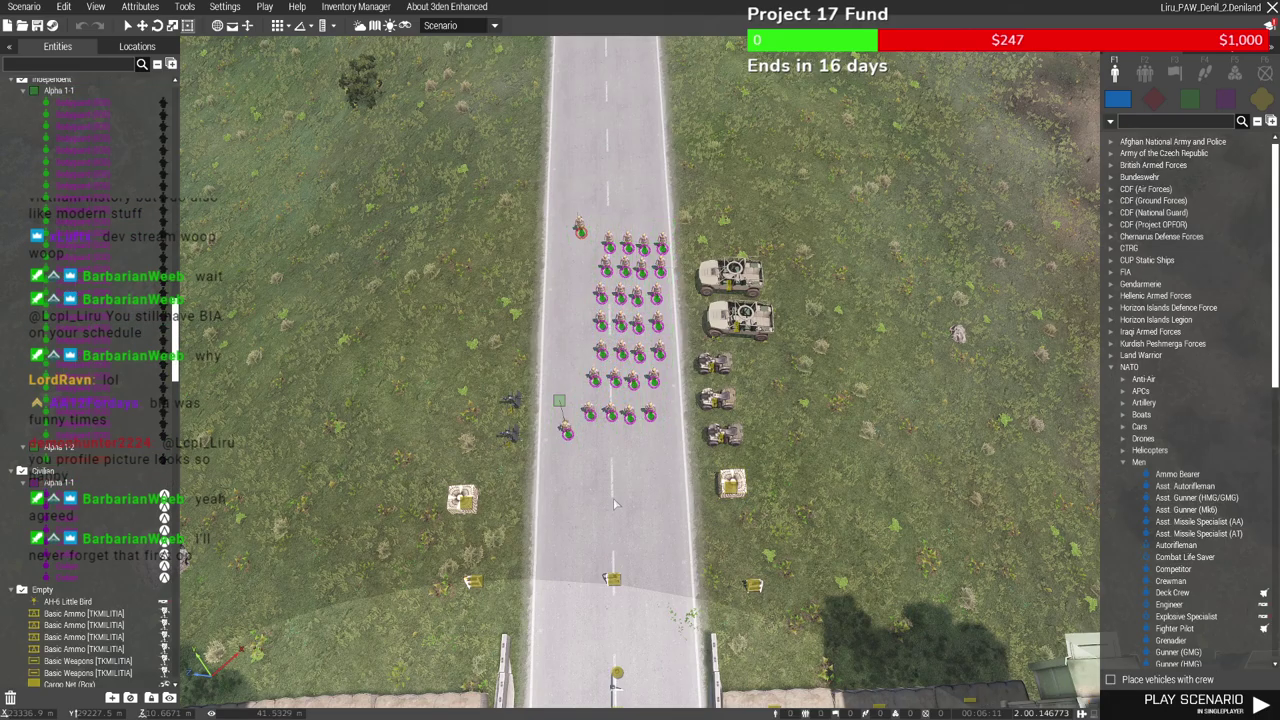
Paste the copied soldiers on the dirt beside the Airport North apron, facing the parked helicopters and hangars
key(m)
scroll(582, 440, down, 8)
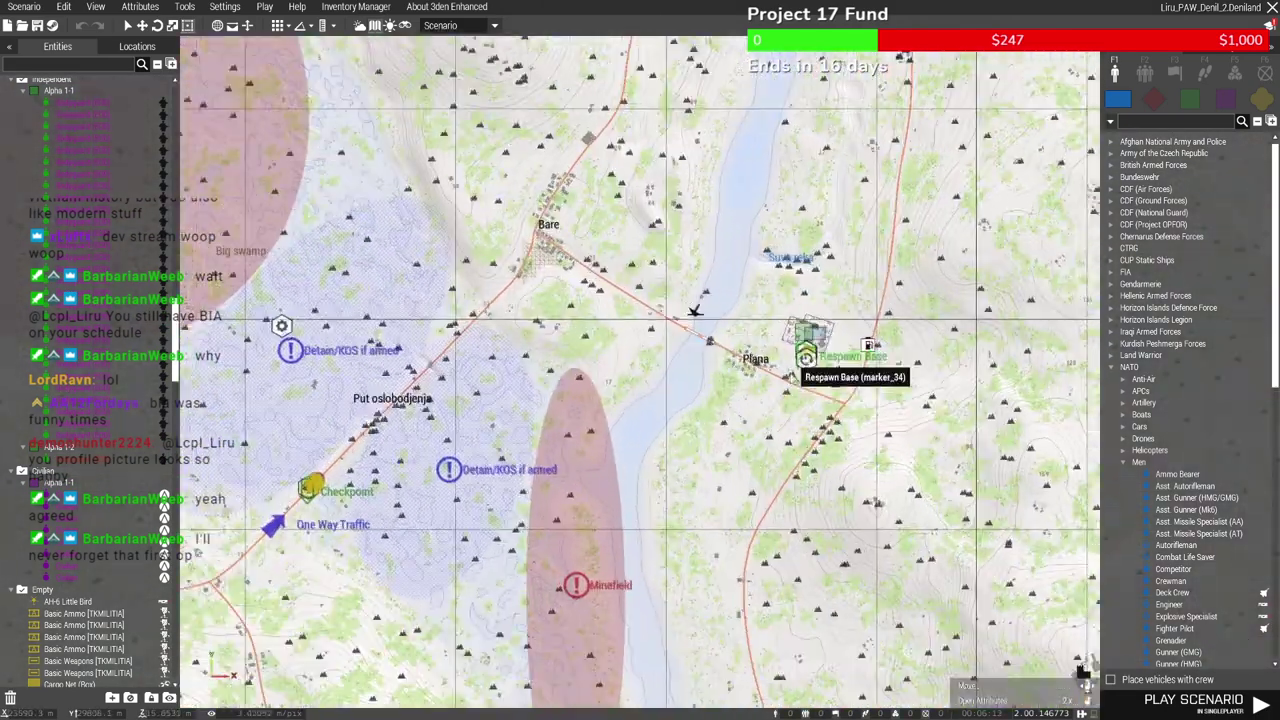
scroll(855, 350, up, 6)
scroll(854, 356, down, 8)
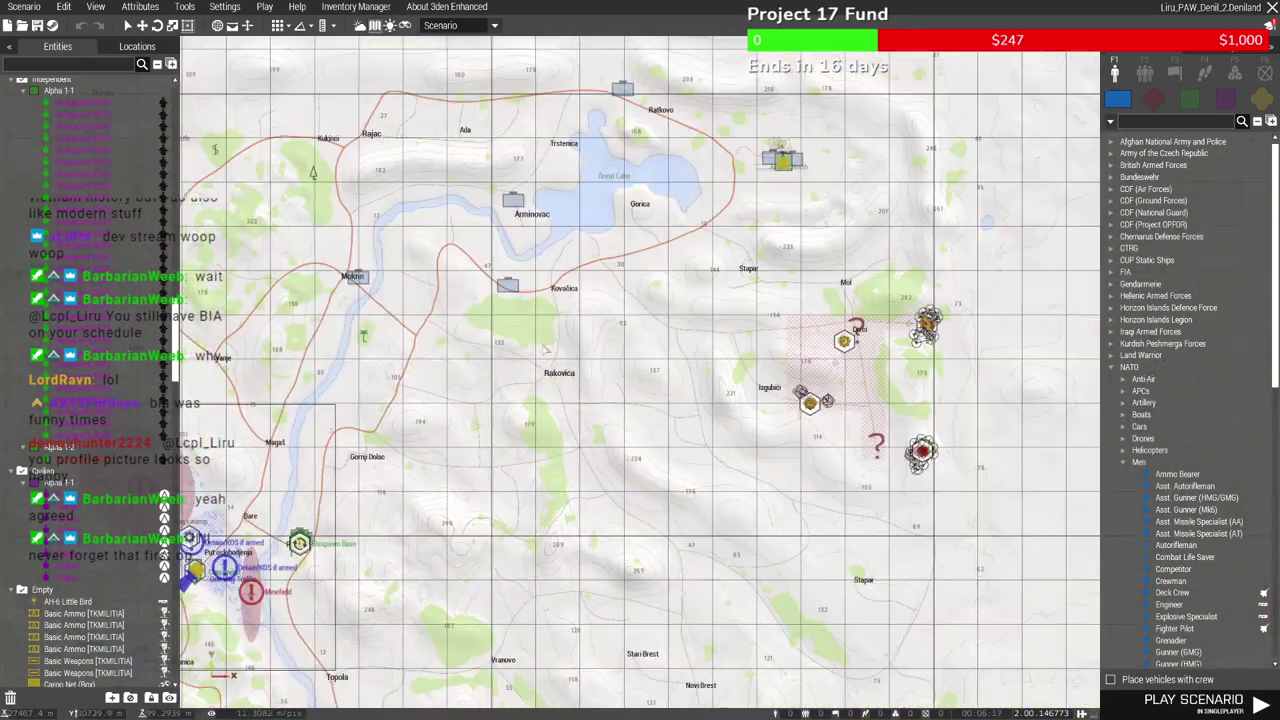
scroll(581, 432, up, 6)
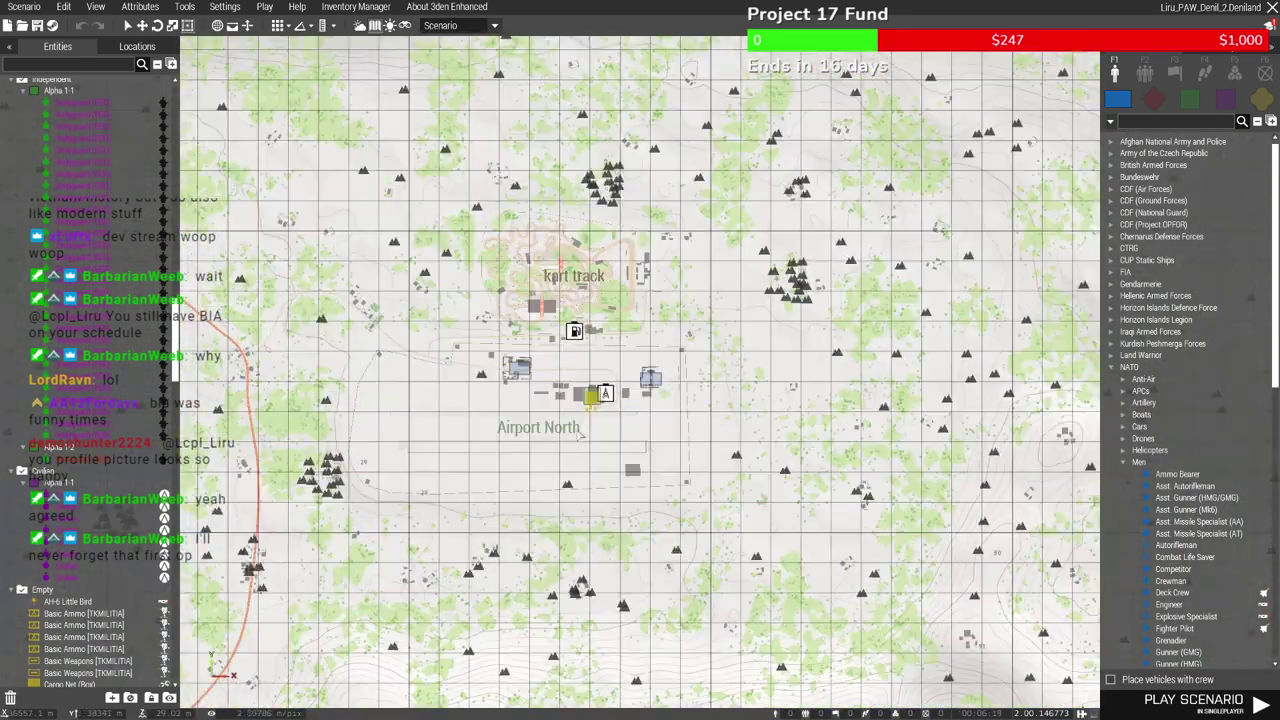
scroll(579, 435, up, 2)
middle_click(578, 434)
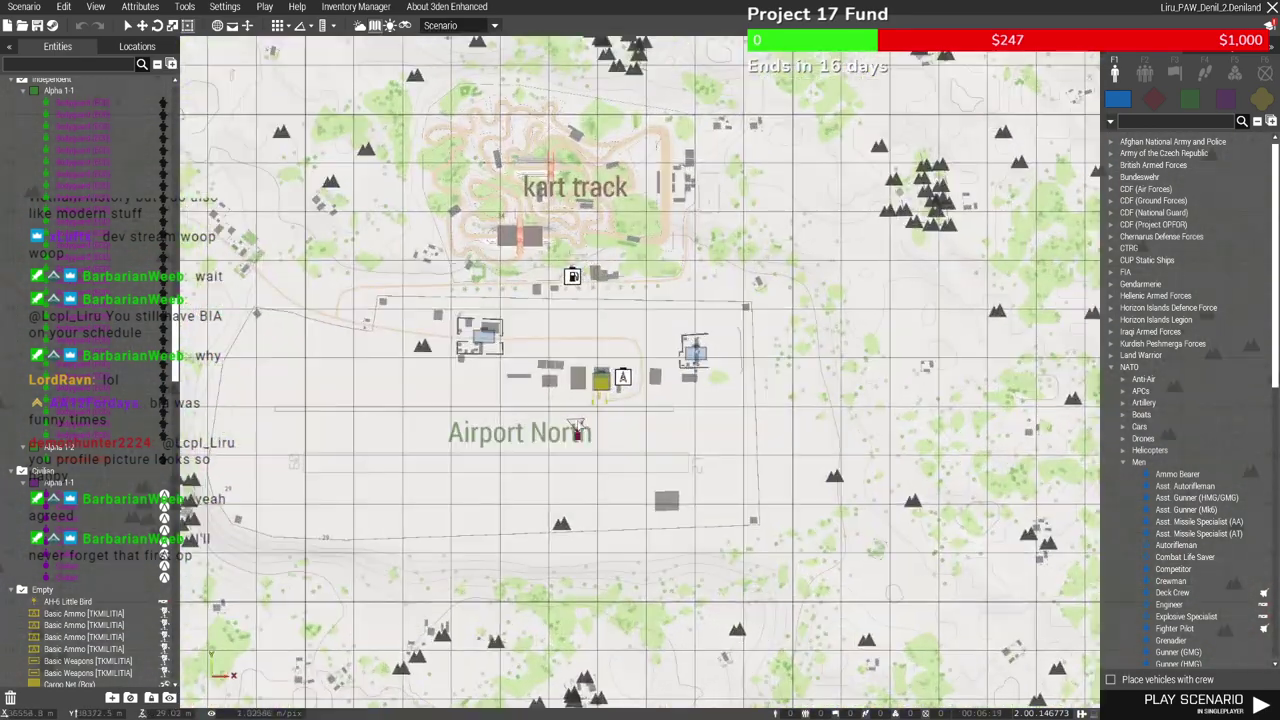
key(m)
right_drag(600, 437, 622, 405)
key(w)
scroll(622, 405, down, 6)
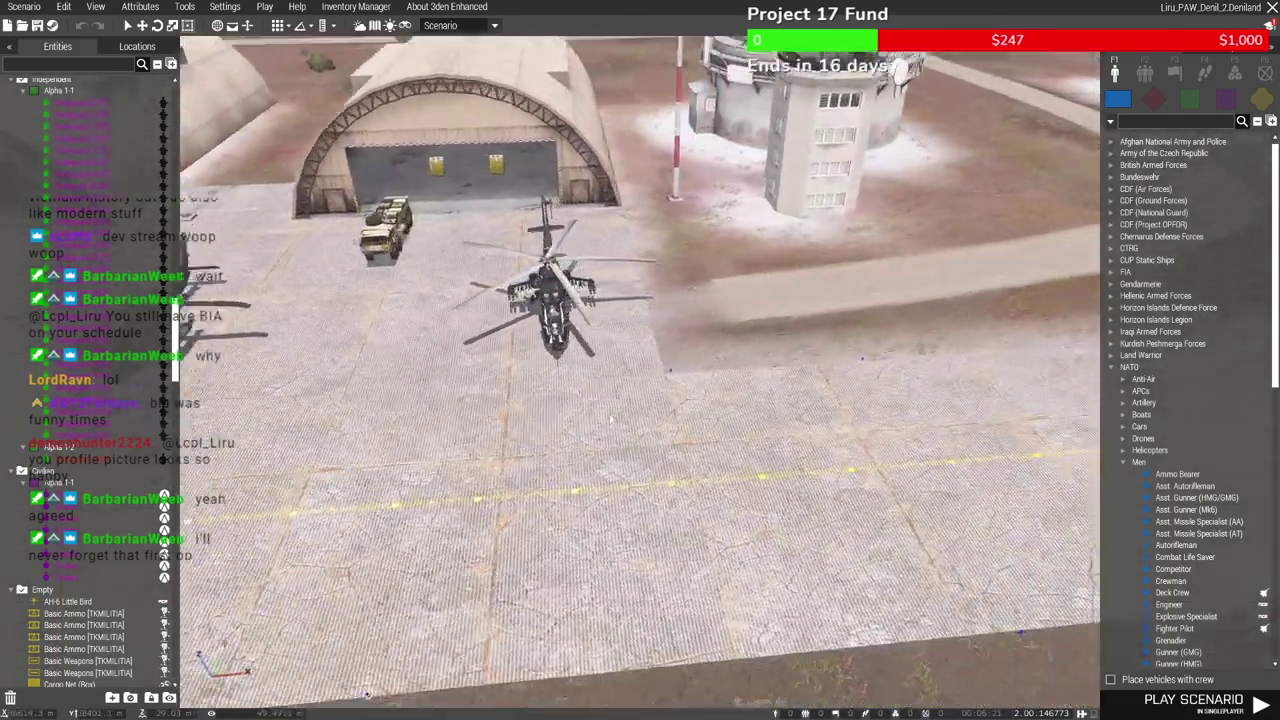
key(ctrl+v)
scroll(547, 401, down, 4)
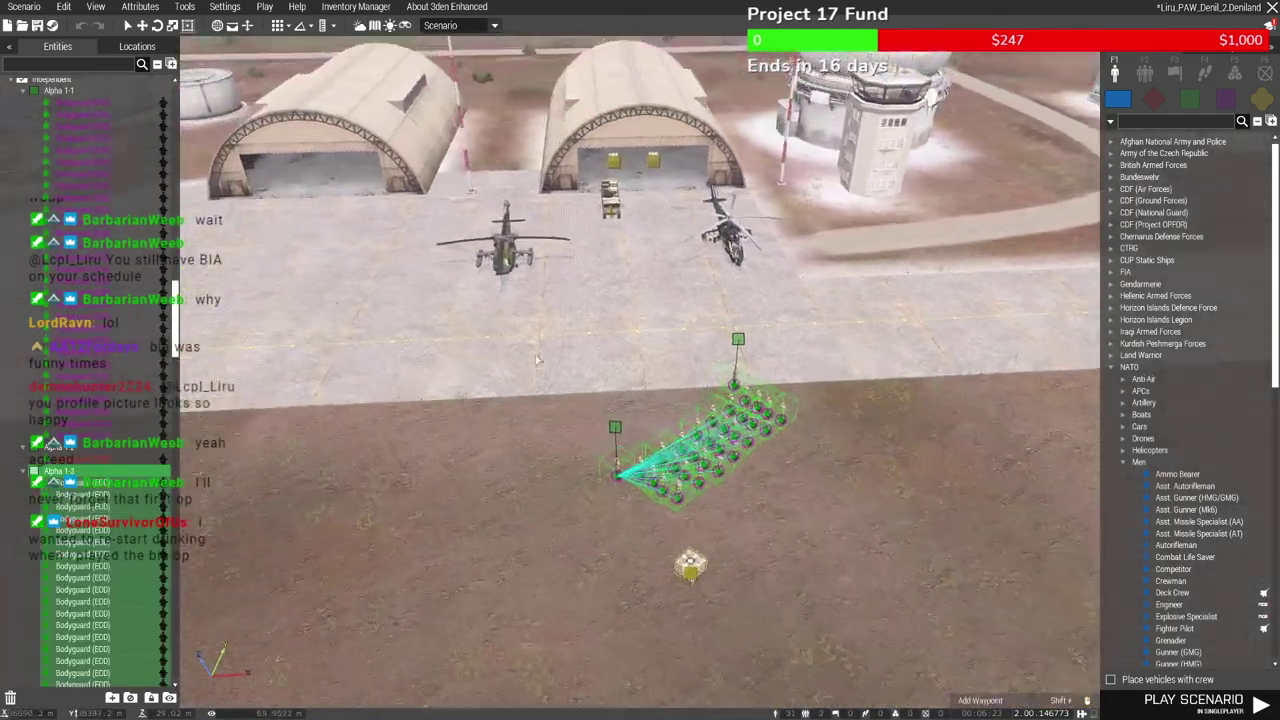
click(549, 376)
Delete the two objects inside the hangar behind the parked military truck
key(a)
right_drag(549, 376, 514, 326)
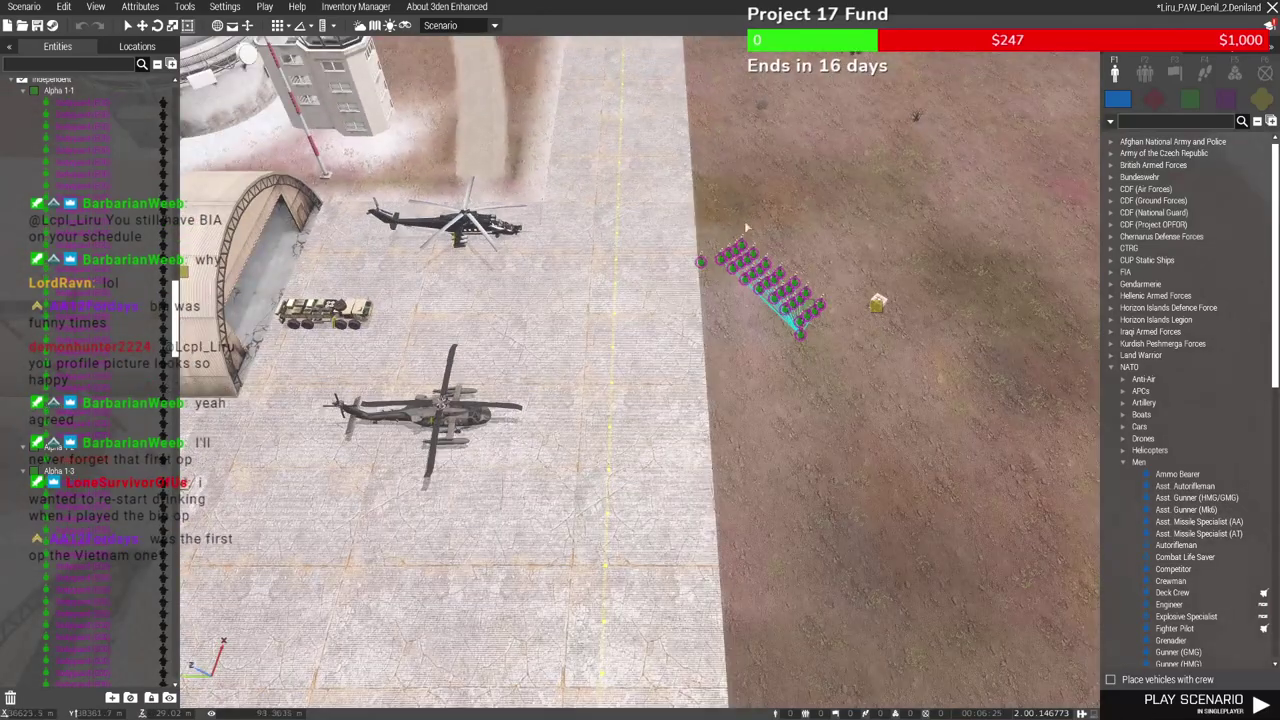
key(a)
drag(338, 238, 459, 379)
key(Delete)
right_drag(458, 378, 1016, 259)
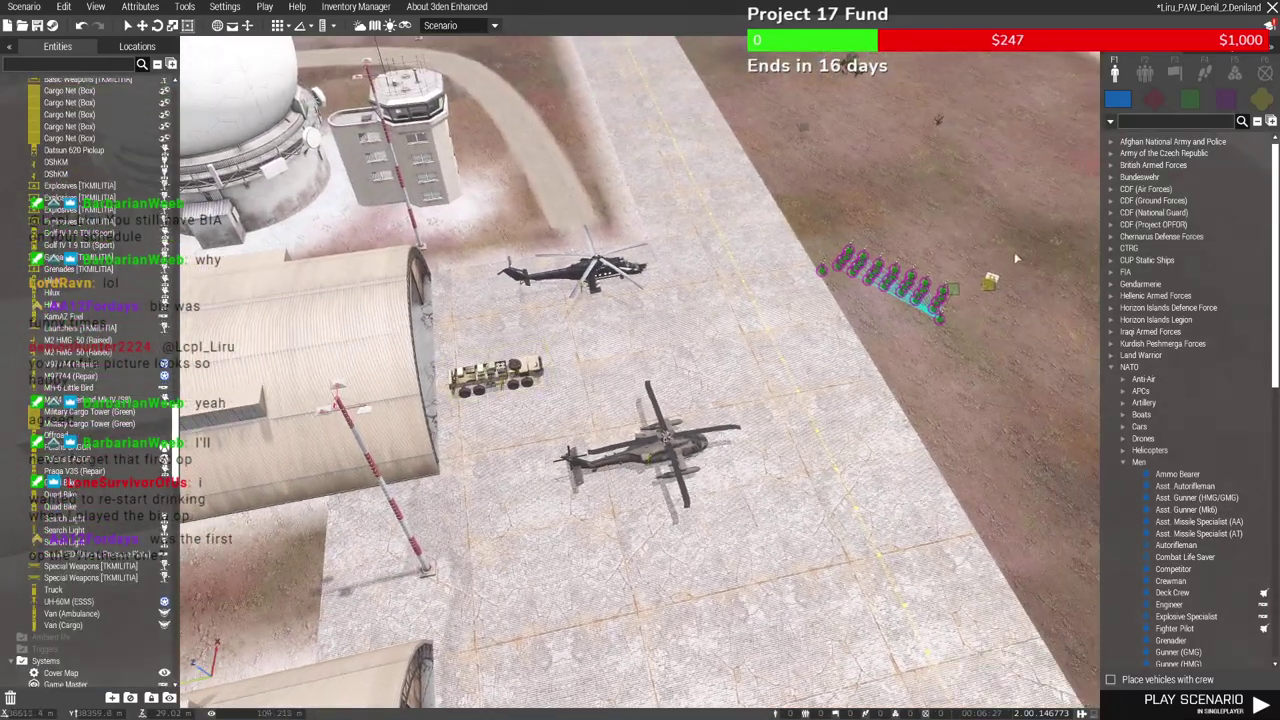
Move the Cargo Net (Box) from beside the pasted soldiers into the hangar and lower it onto the floor
key(a)
scroll(560, 400, up, 5)
click(534, 448)
scroll(534, 418, up, 5)
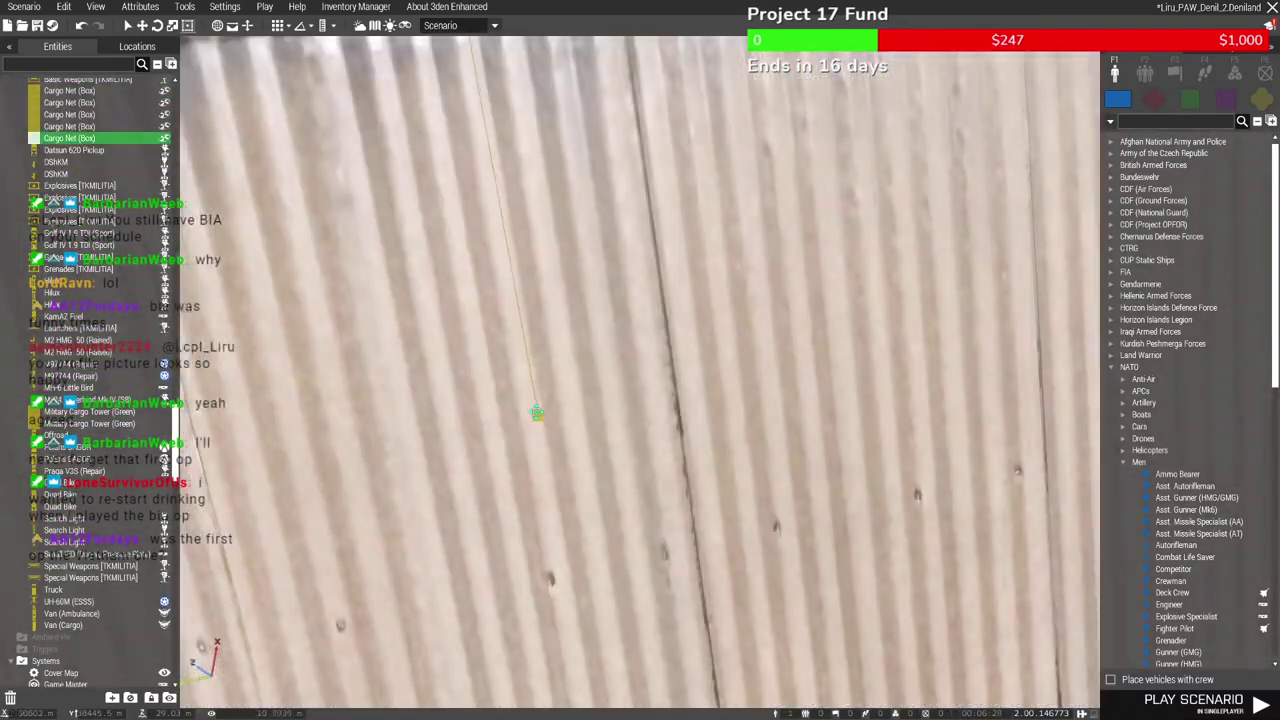
drag(510, 474, 267, 91)
key(a)
click(236, 28)
key(s)
right_drag(404, 368, 440, 200)
alt+drag(580, 455, 612, 558)
right_drag(731, 566, 700, 640)
key(s)
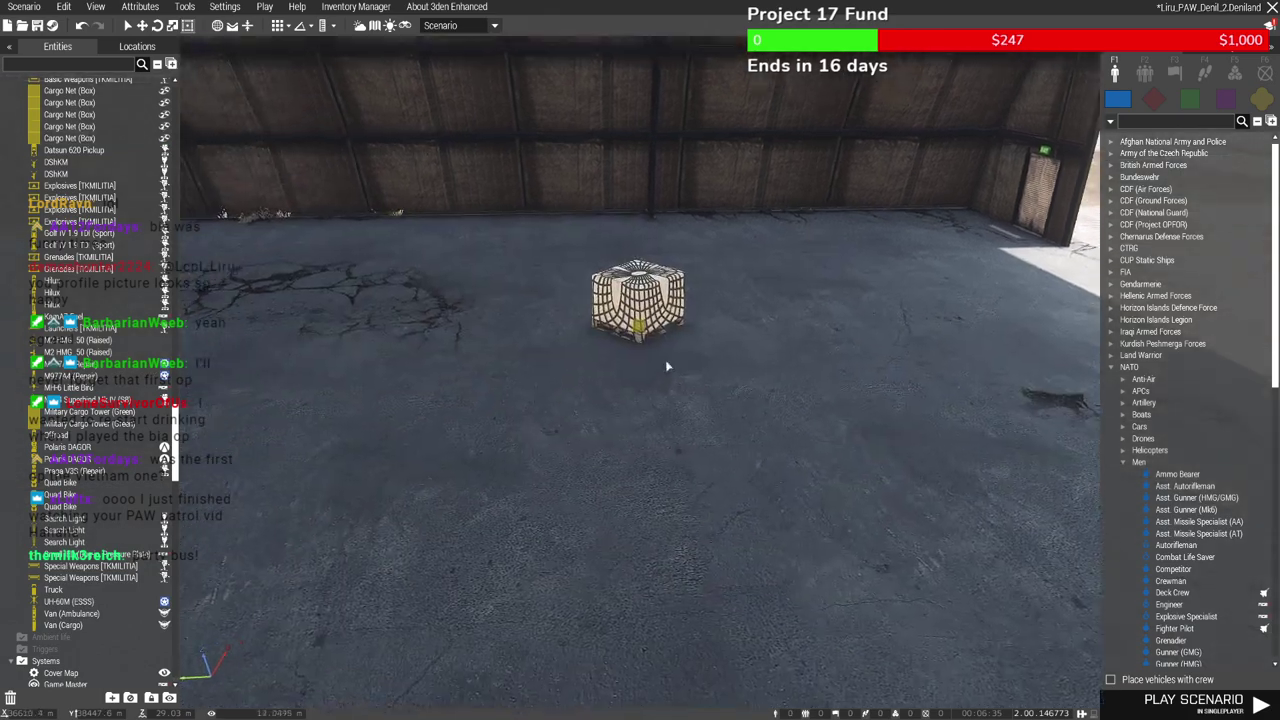
Rotate the Cargo Net (Box) and reposition it on the hangar floor toward one side of the entrance
shift+drag(641, 325, 676, 518)
click(685, 500)
key(w)
right_drag(685, 490, 705, 450)
key(a)
drag(690, 462, 634, 375)
Duplicate the Cargo Net (Box) and place the copy beside the original across the hangar floor
key(ctrl+c)
key(d)
key(ctrl+v)
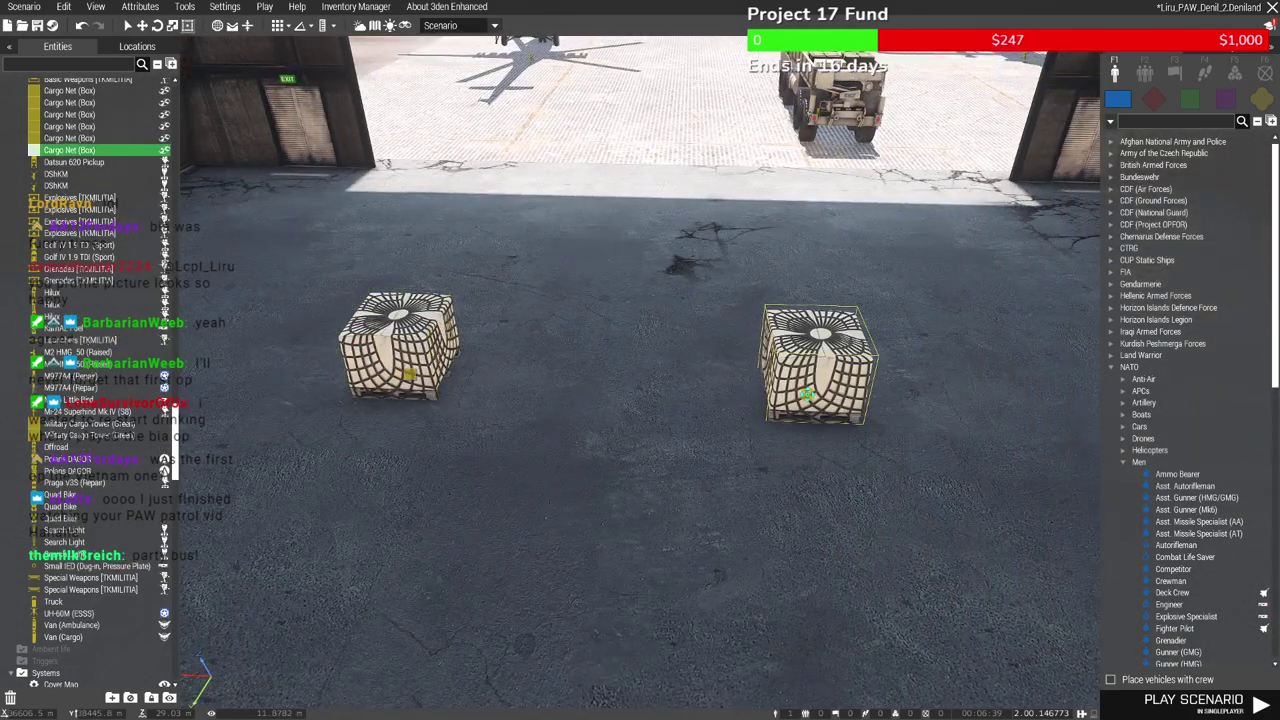
click(680, 427)
Return to the checkpoint and examine its gates, bunkers, watchtowers, barriers, parked vehicles and soldier formation
key(d)
right_drag(680, 427, 559, 361)
key(w)
key(q)
scroll(558, 360, down, 10)
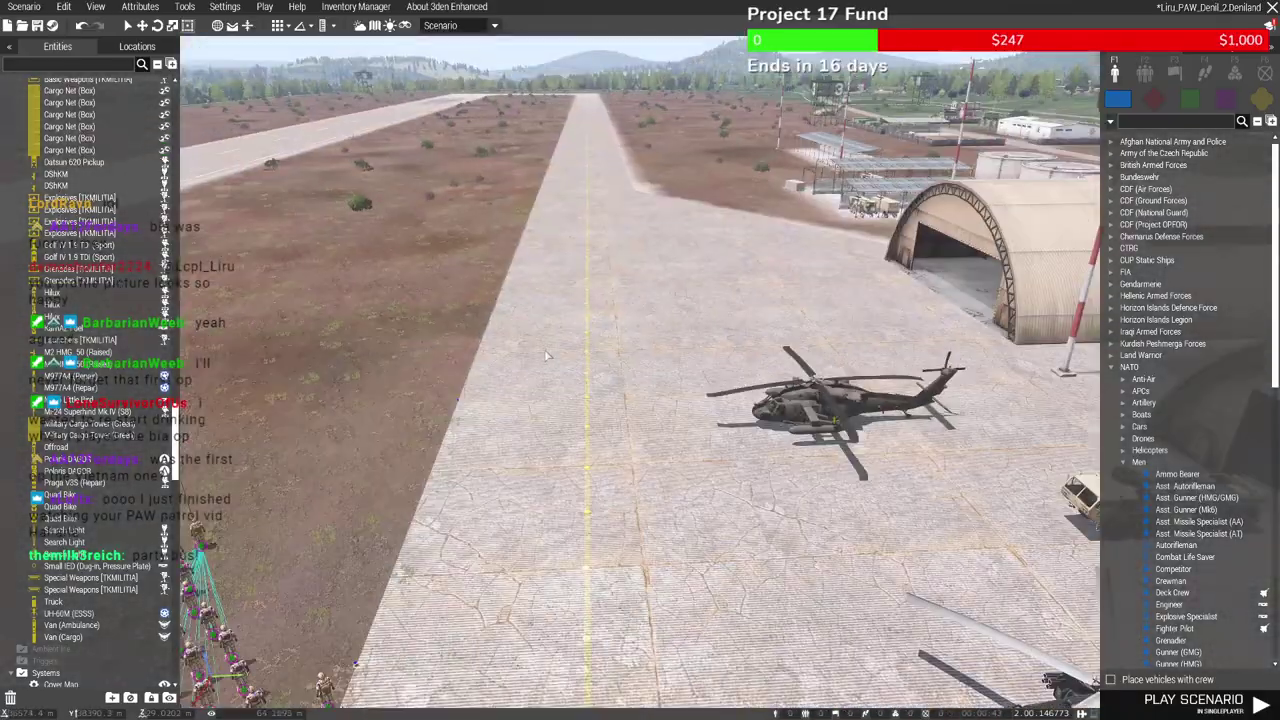
key(m)
right_drag(543, 442, 832, 285)
scroll(838, 275, down, 4)
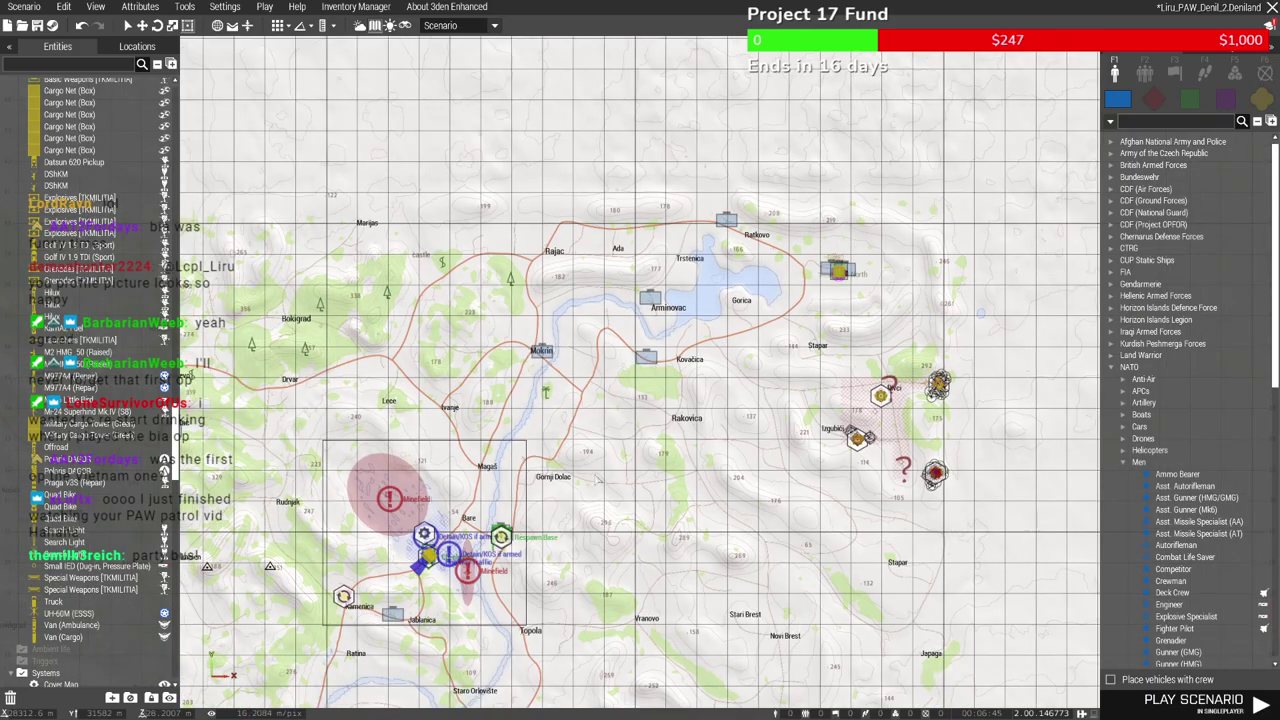
right_drag(428, 545, 464, 515)
scroll(465, 514, up, 6)
scroll(445, 505, up, 8)
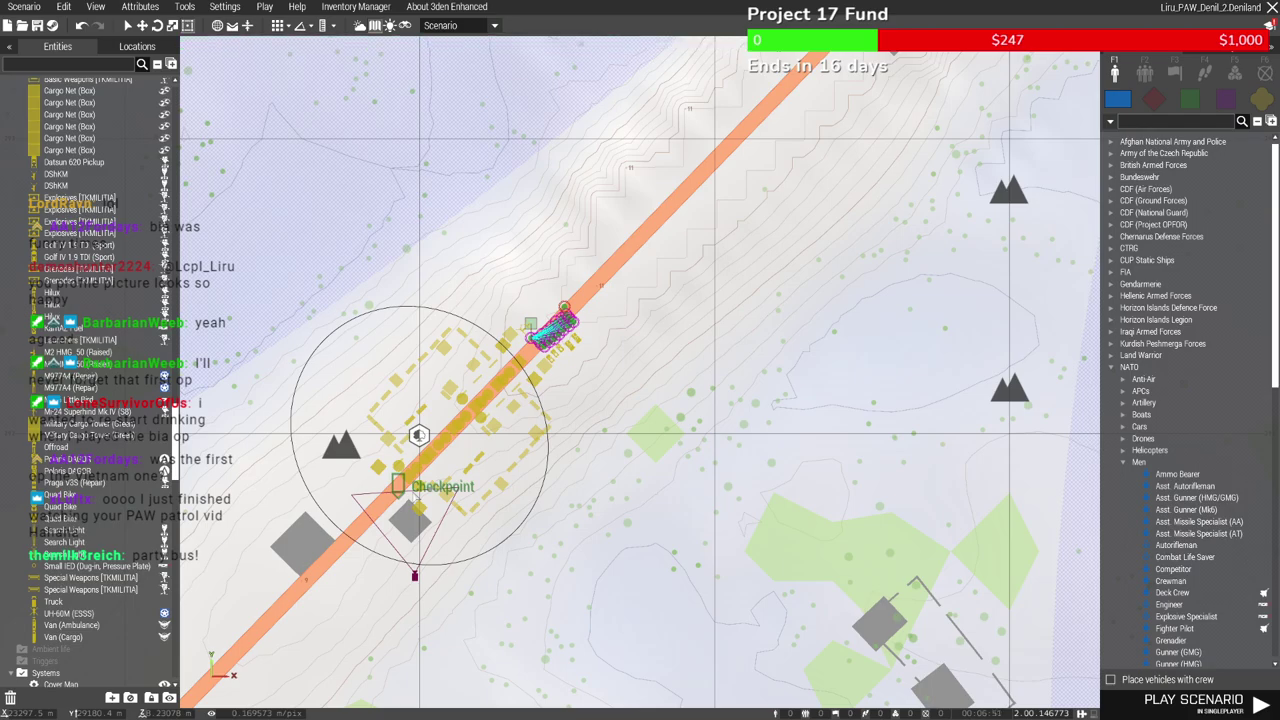
key(m)
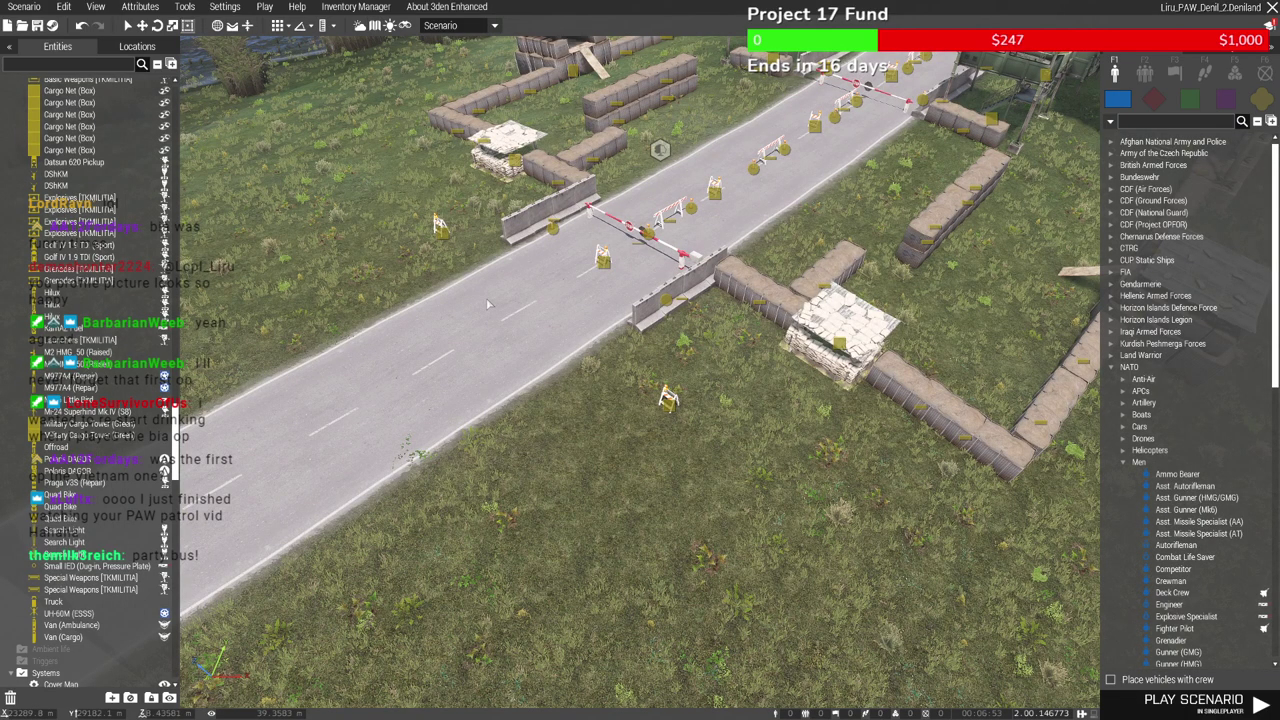
key(w)
right_drag(414, 497, 458, 314)
key(s)
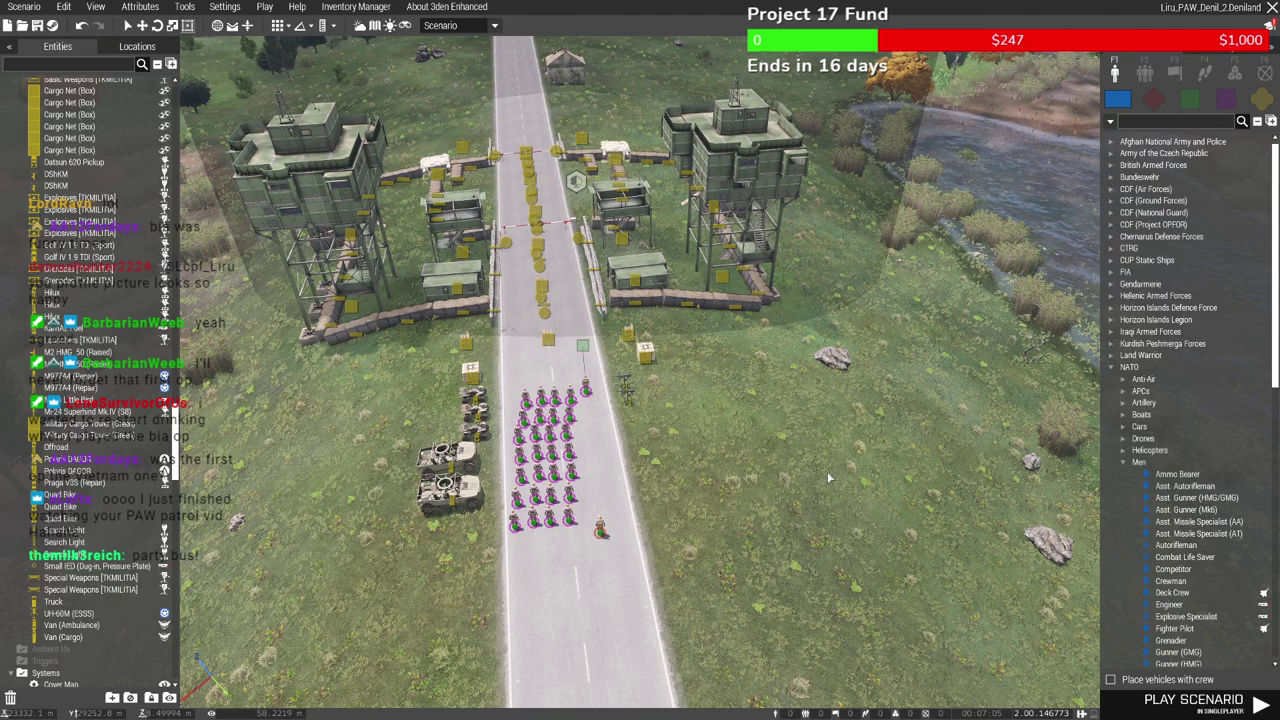
right_drag(797, 432, 742, 420)
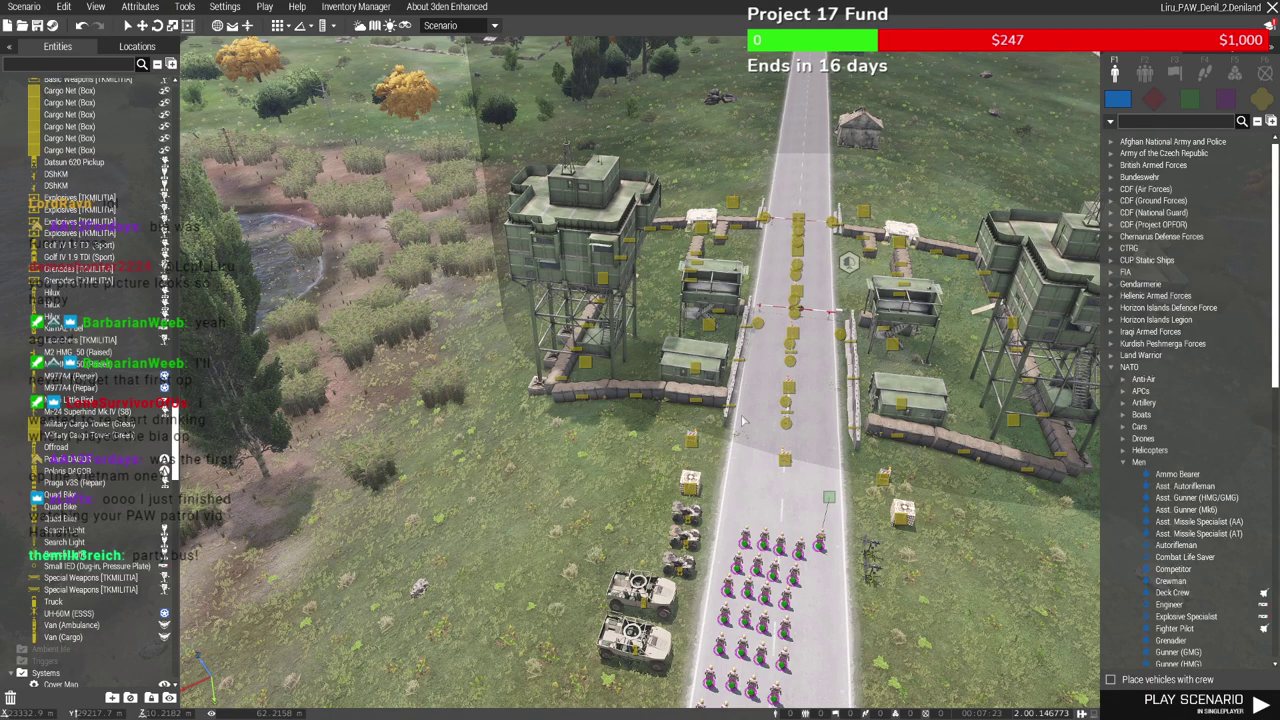
key(w)
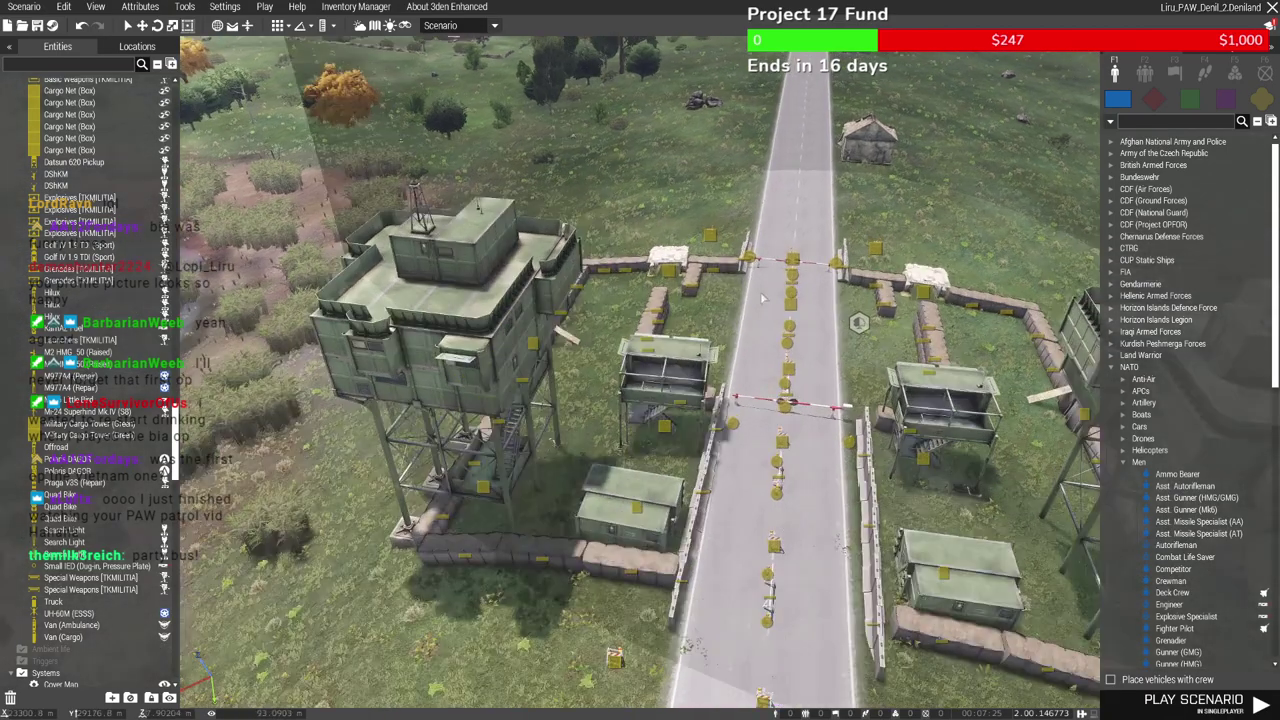
mouse_move(745, 420)
right_down()
mouse_move(635, 430)
mouse_move(740, 425)
right_up()
key(s)
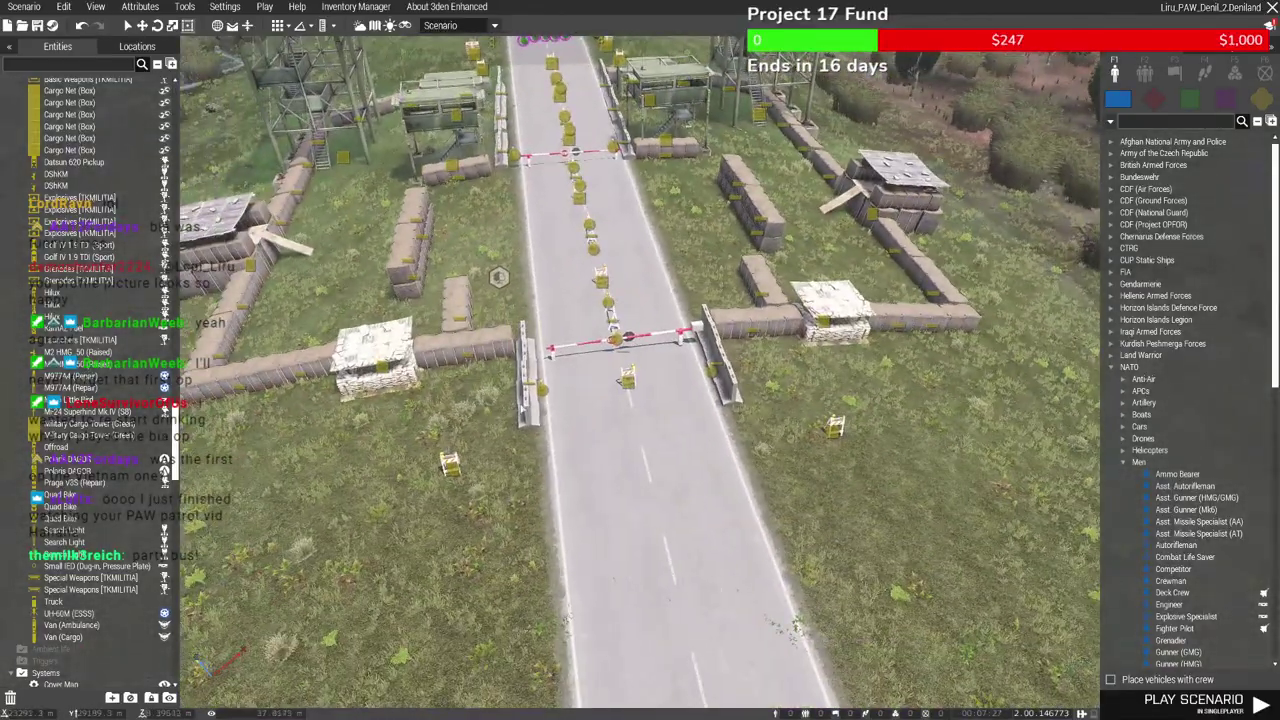
key(w)
key(s)
scroll(595, 458, up, 5)
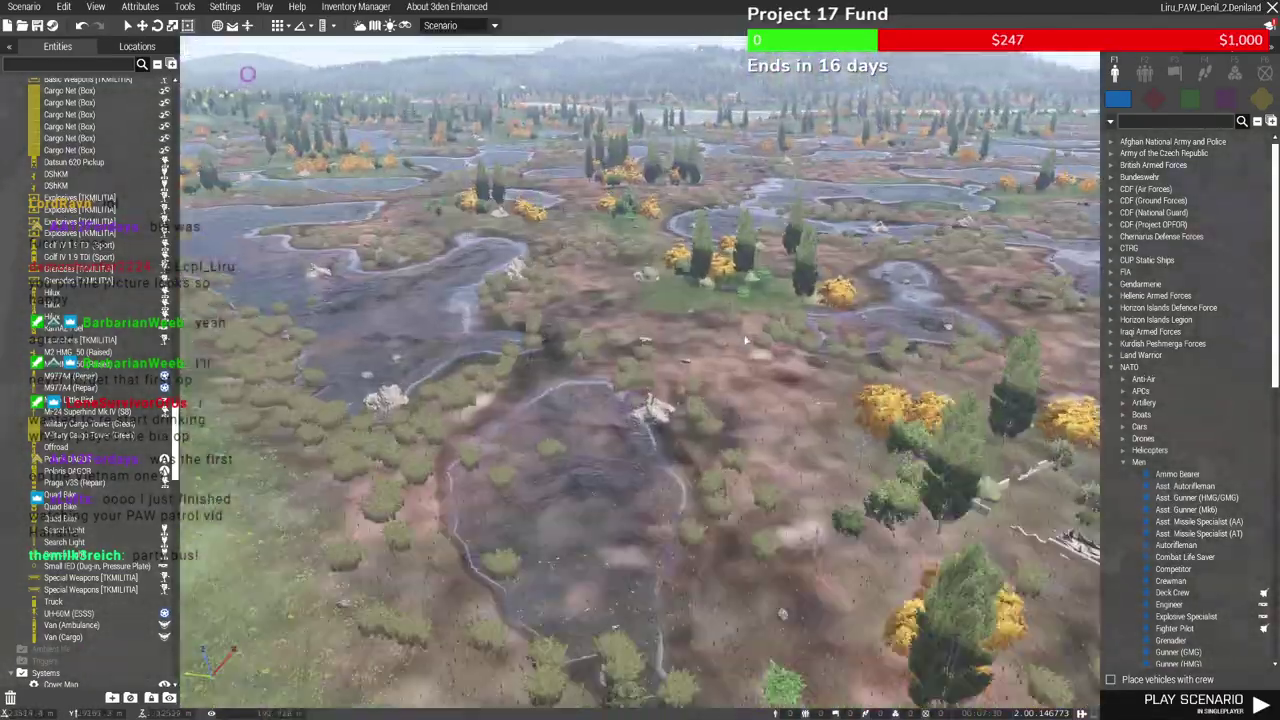
Inspect the respawn base across the river bridge, including its helicopters, supply crates, modules and walled camp
key(w)
mouse_move(745, 340)
right_down()
mouse_move(684, 330)
mouse_move(728, 347)
right_up()
key(w)
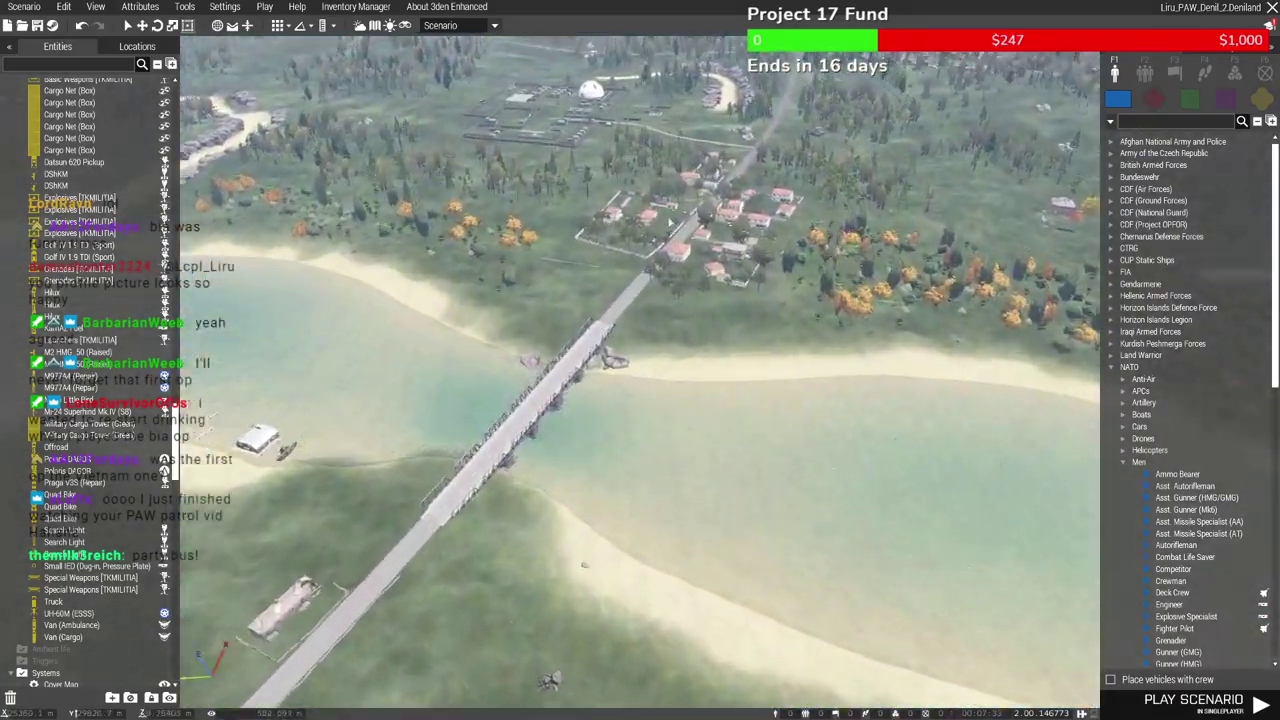
scroll(728, 262, up, 6)
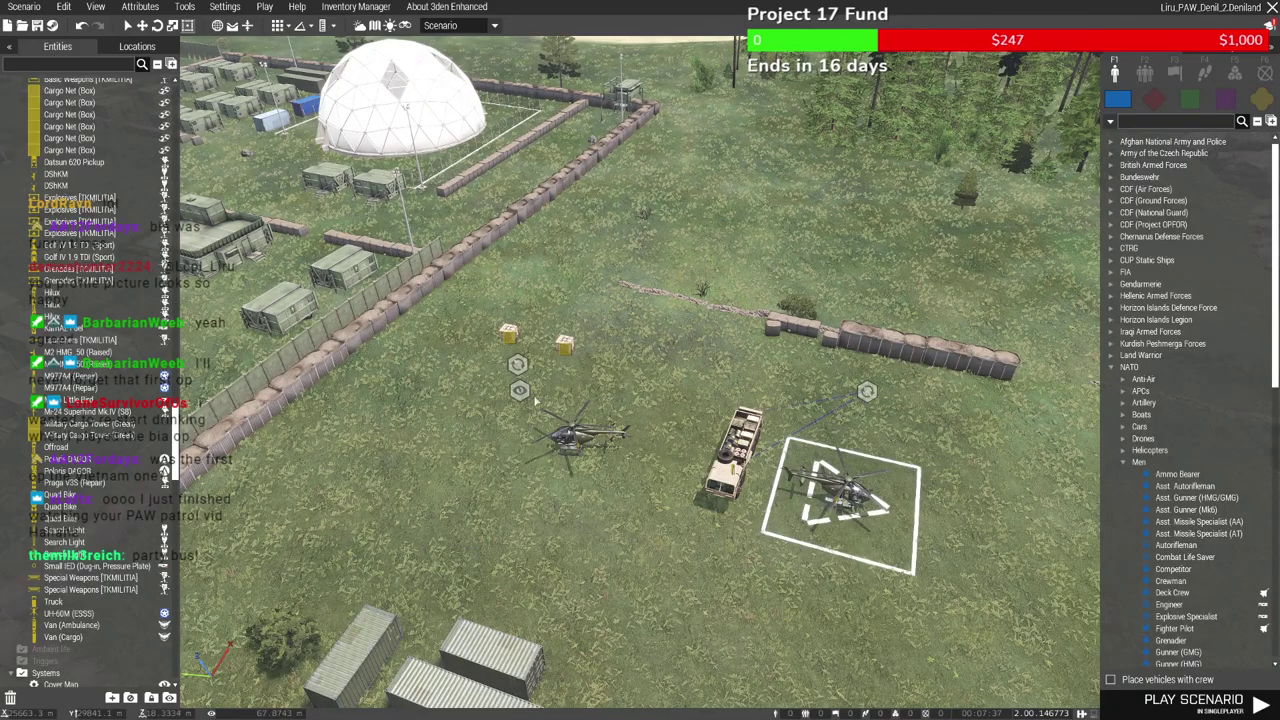
click(517, 364)
click(515, 457)
right_drag(515, 457, 772, 415)
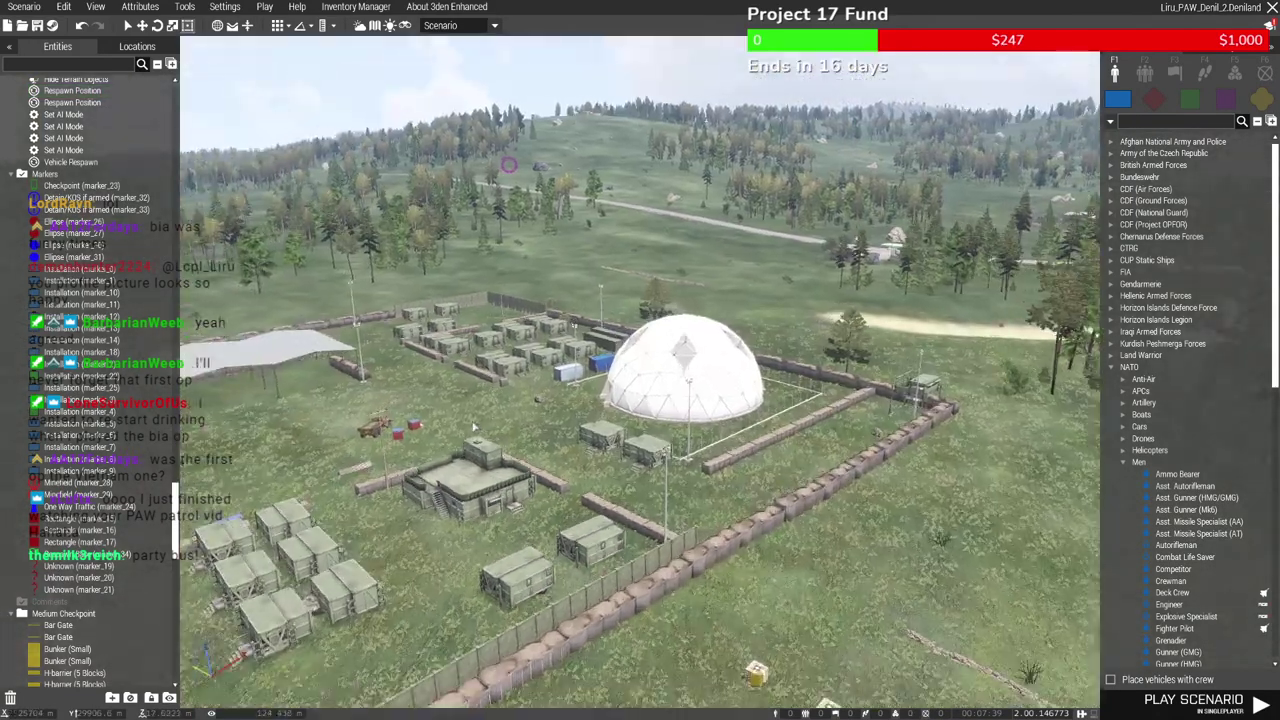
key(w)
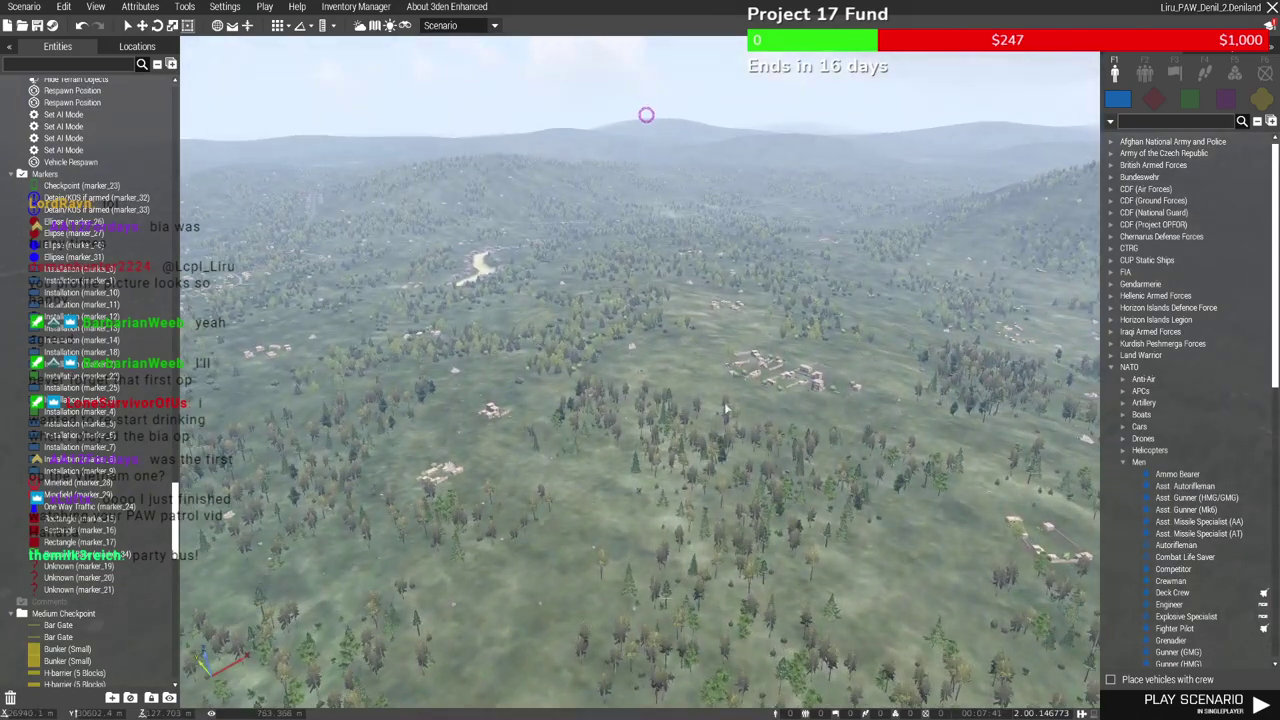
Return to Airport North and examine the hangars, parked helicopters, cargo truck and surrounding apron
key(m)
scroll(786, 236, down, 10)
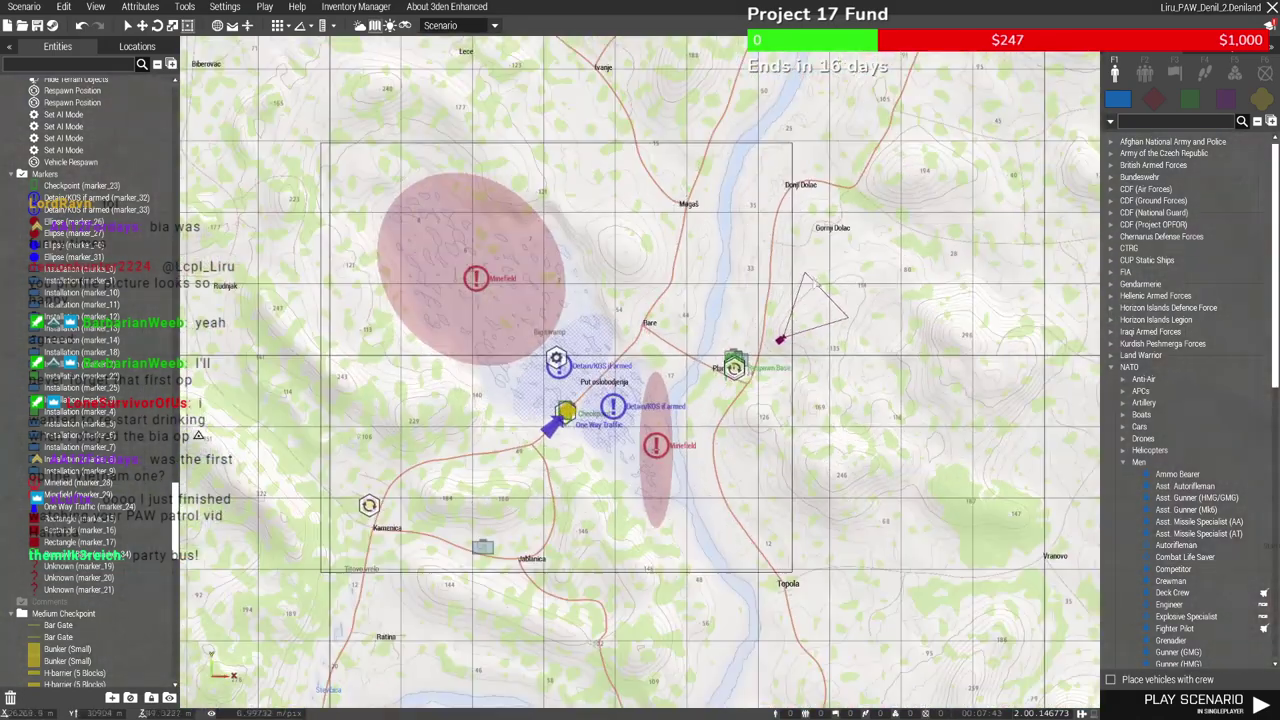
scroll(704, 337, up, 10)
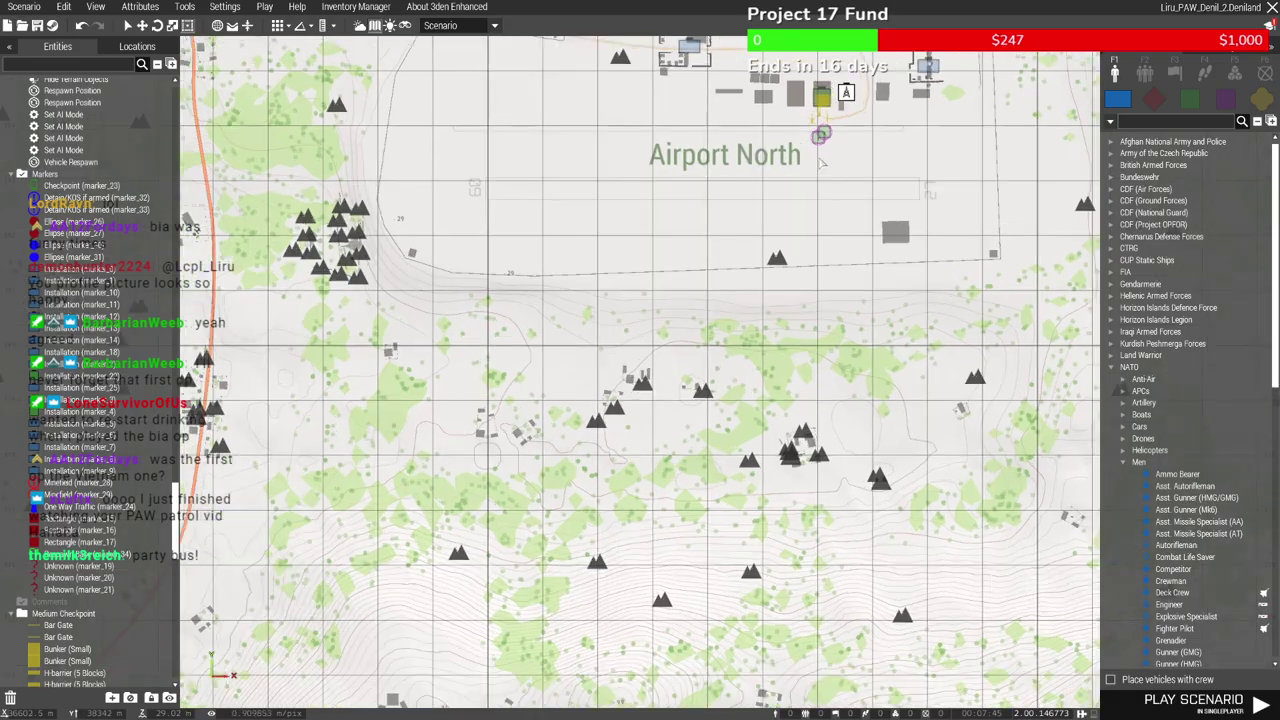
key(m)
right_drag(760, 354, 728, 280)
key(w)
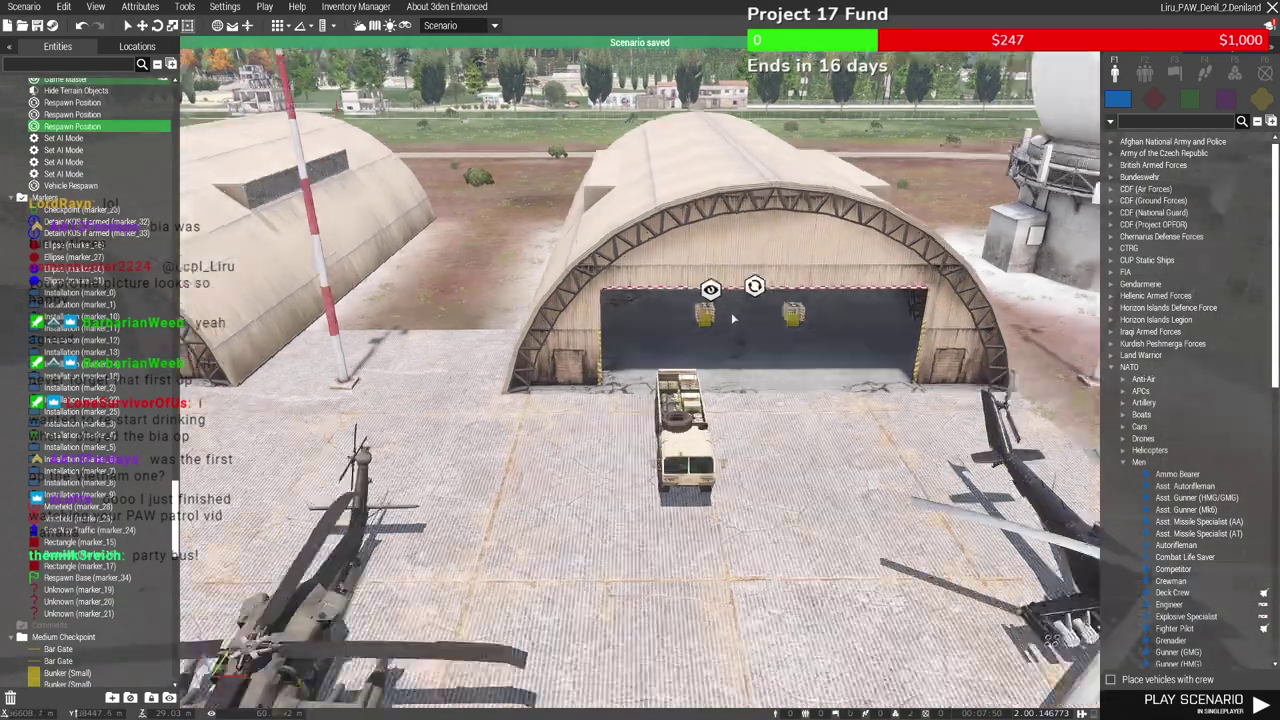
scroll(733, 319, up, 2)
scroll(766, 368, down, 8)
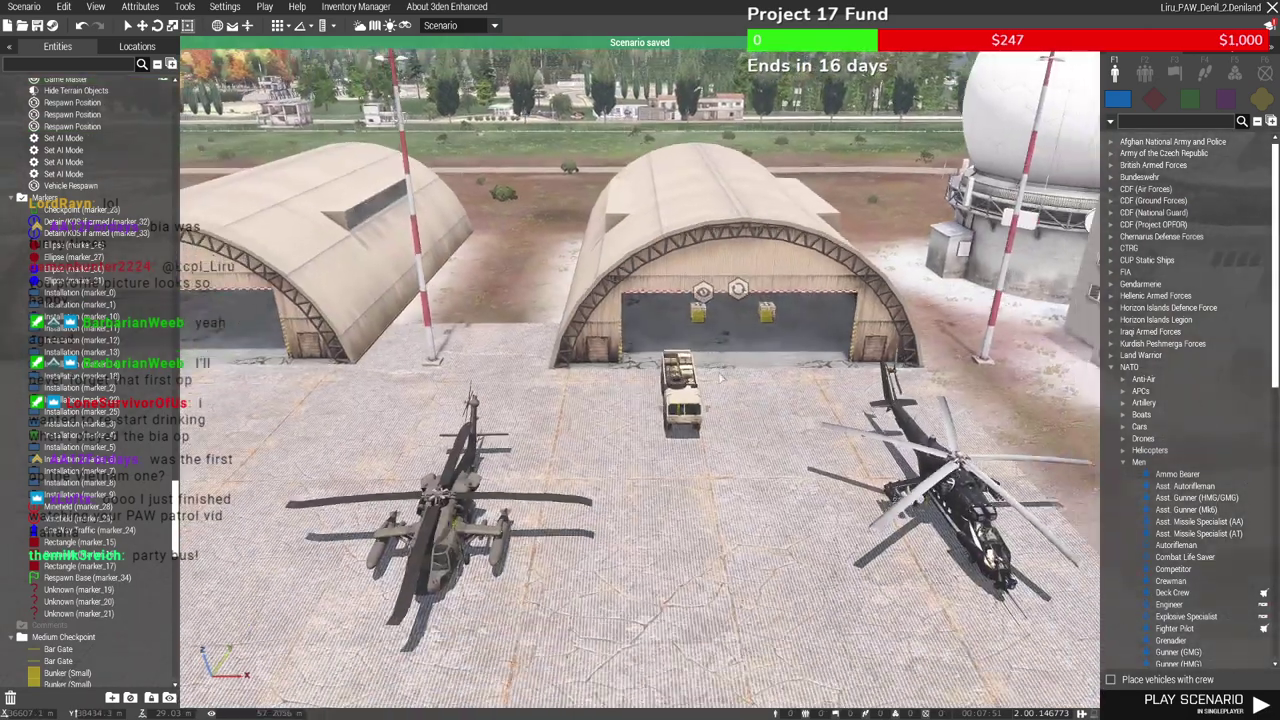
click(719, 366)
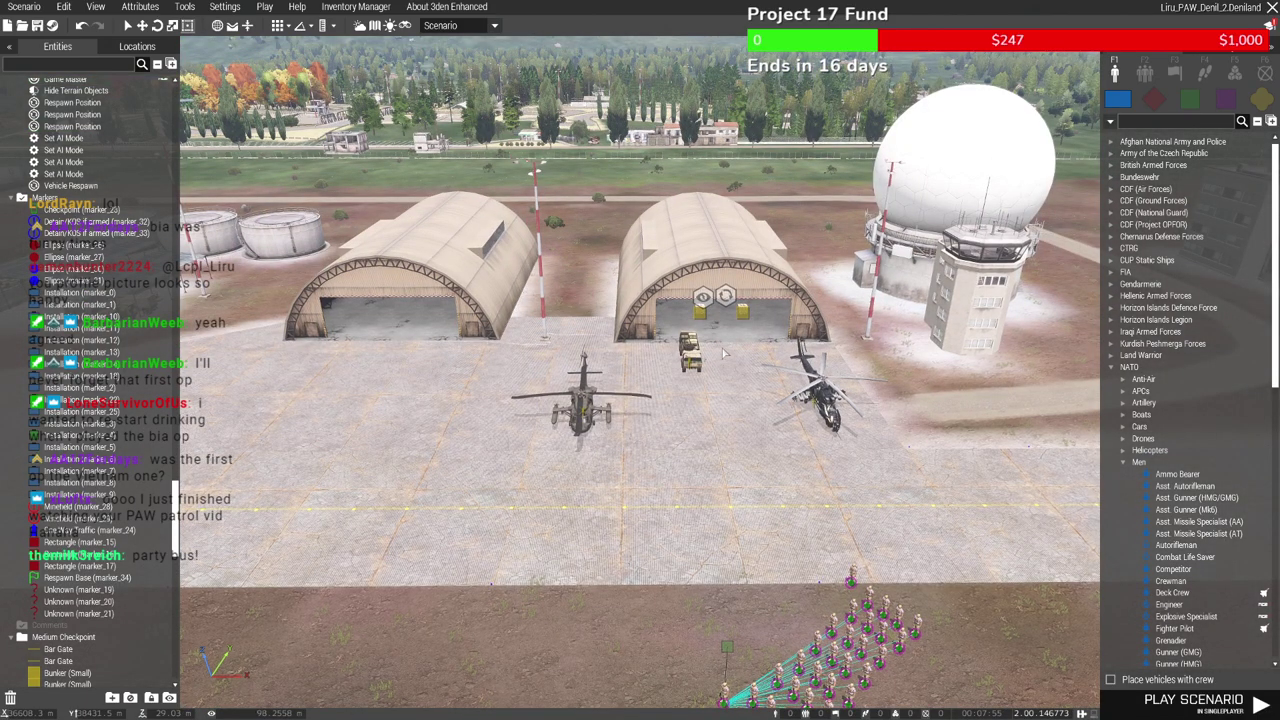
scroll(724, 352, up, 2)
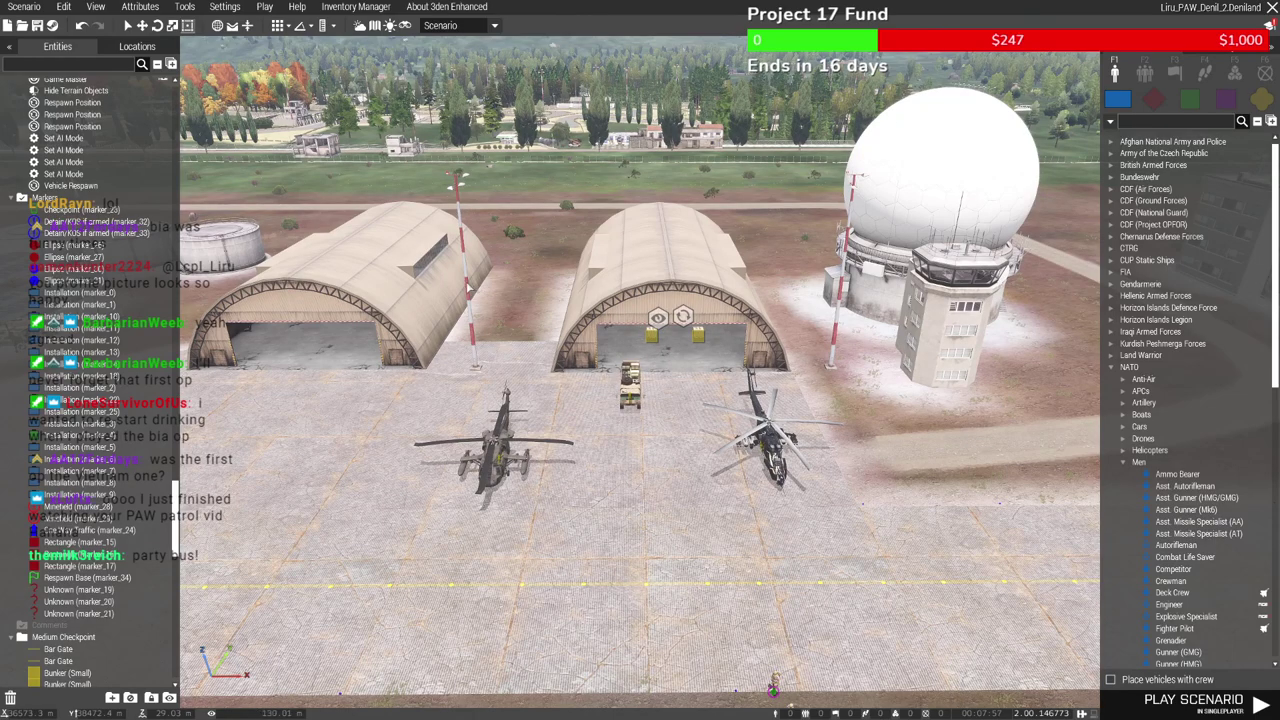
scroll(466, 289, up, 3)
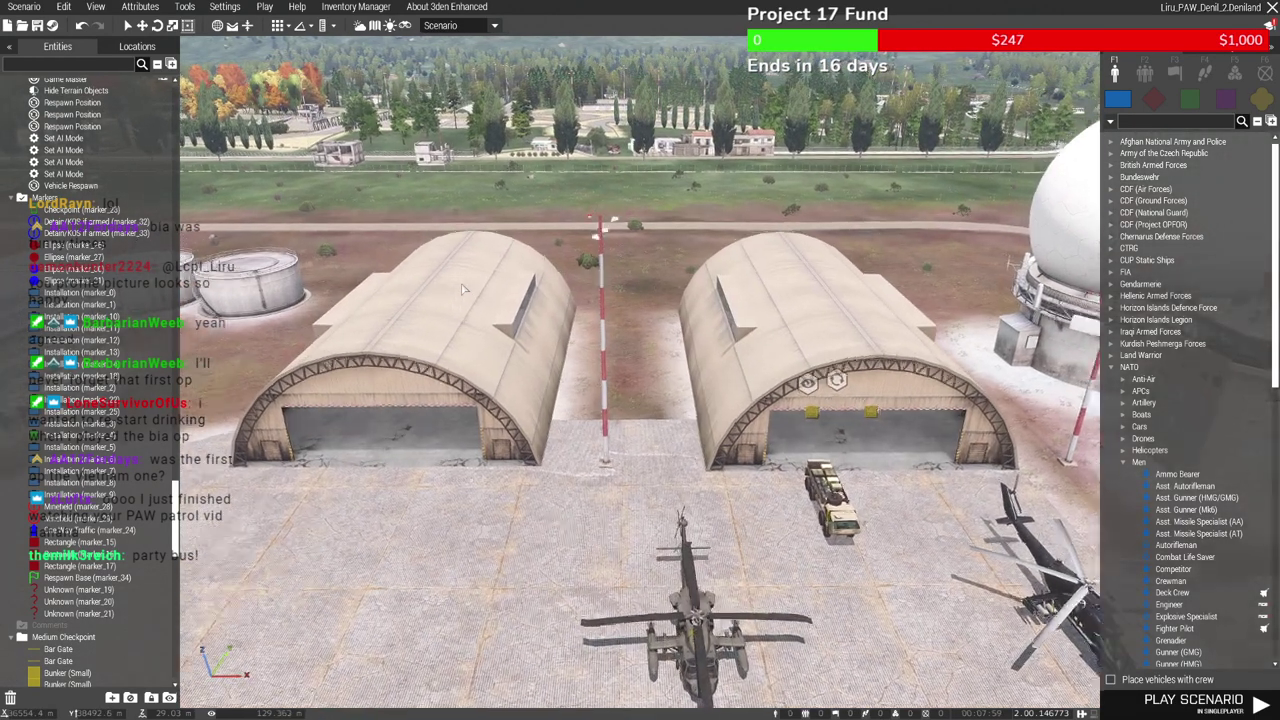
scroll(545, 252, up, 2)
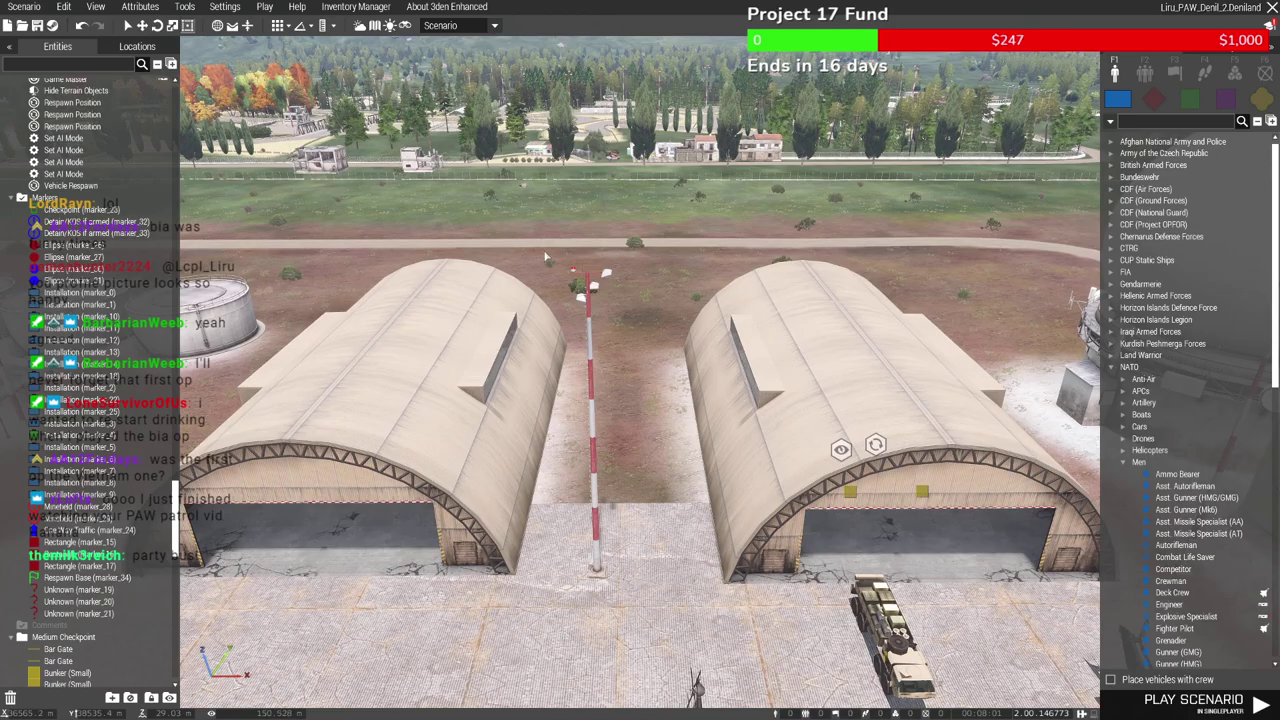
scroll(650, 318, down, 5)
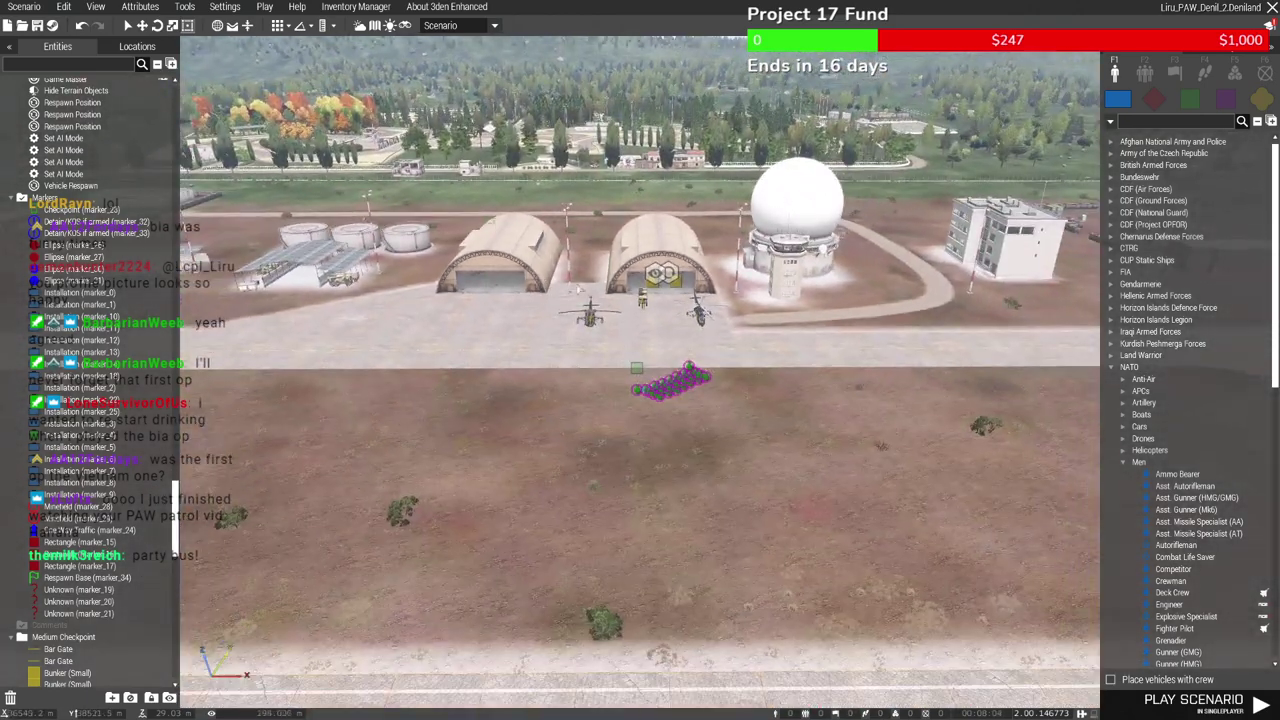
Rotate the Bodyguard (EOD) formation near the apron so its rows line up squarely with the hangars and helicopters
drag(486, 220, 797, 455)
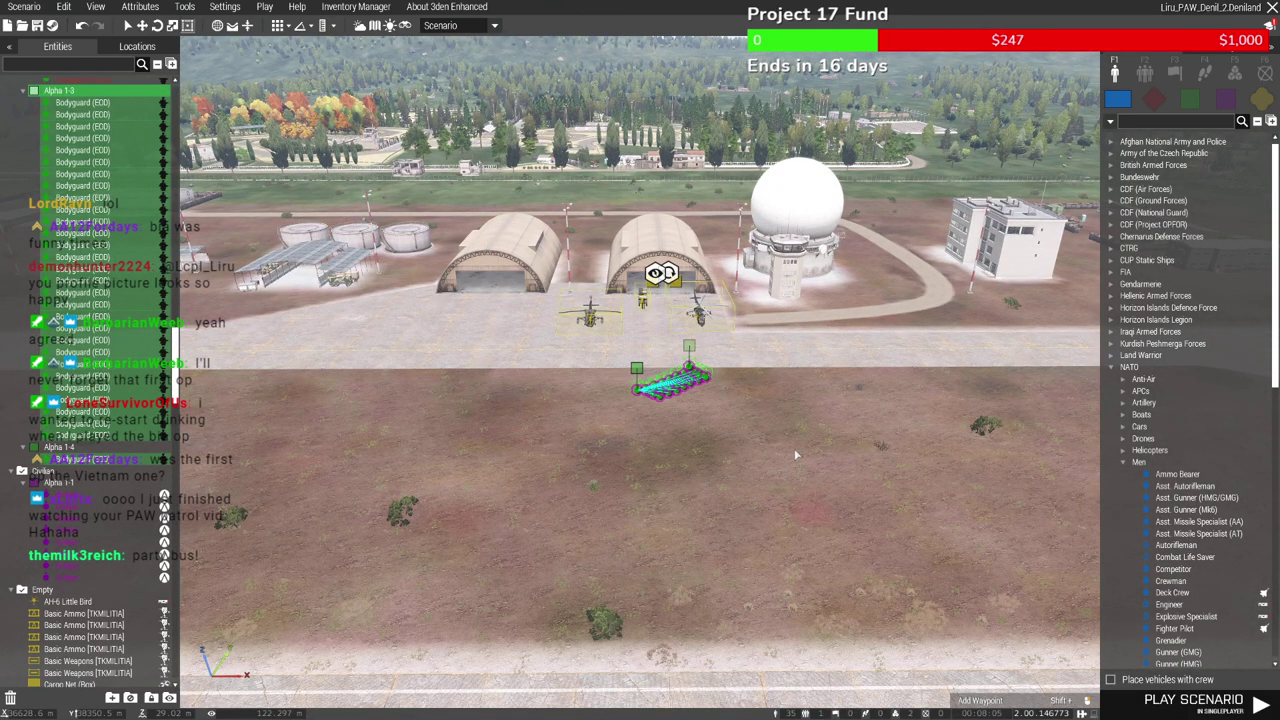
click(795, 455)
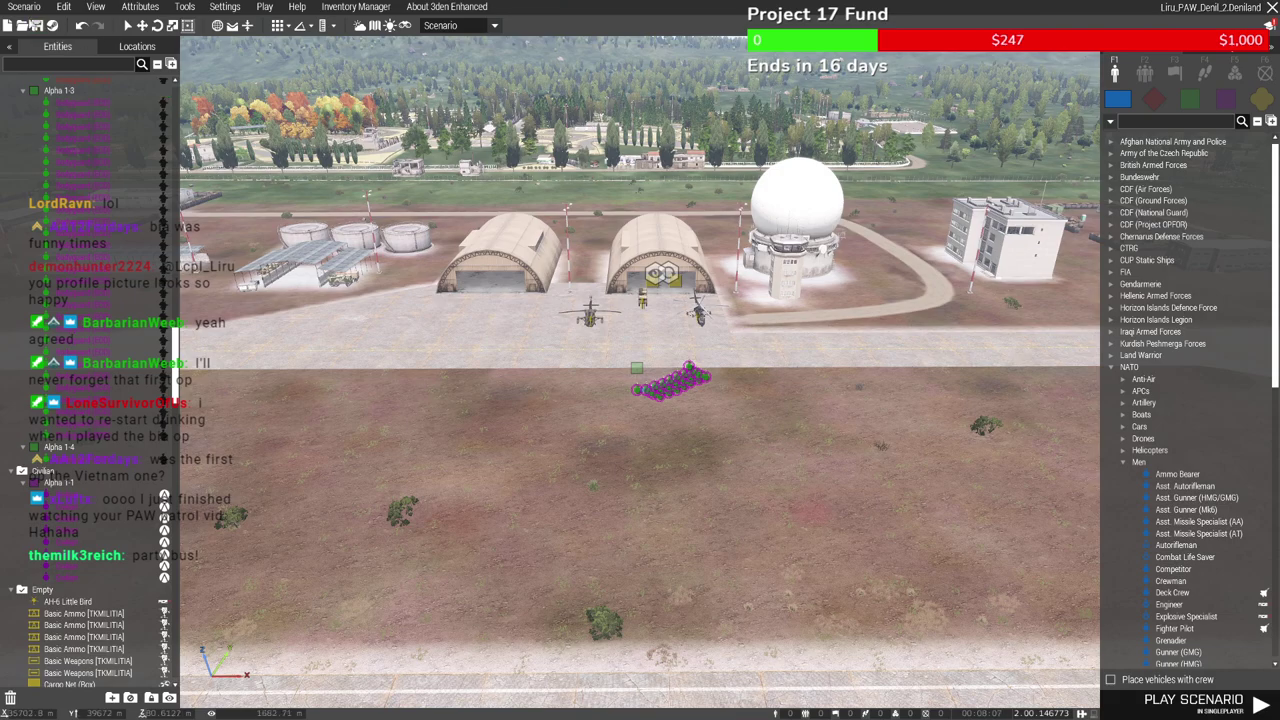
key(w)
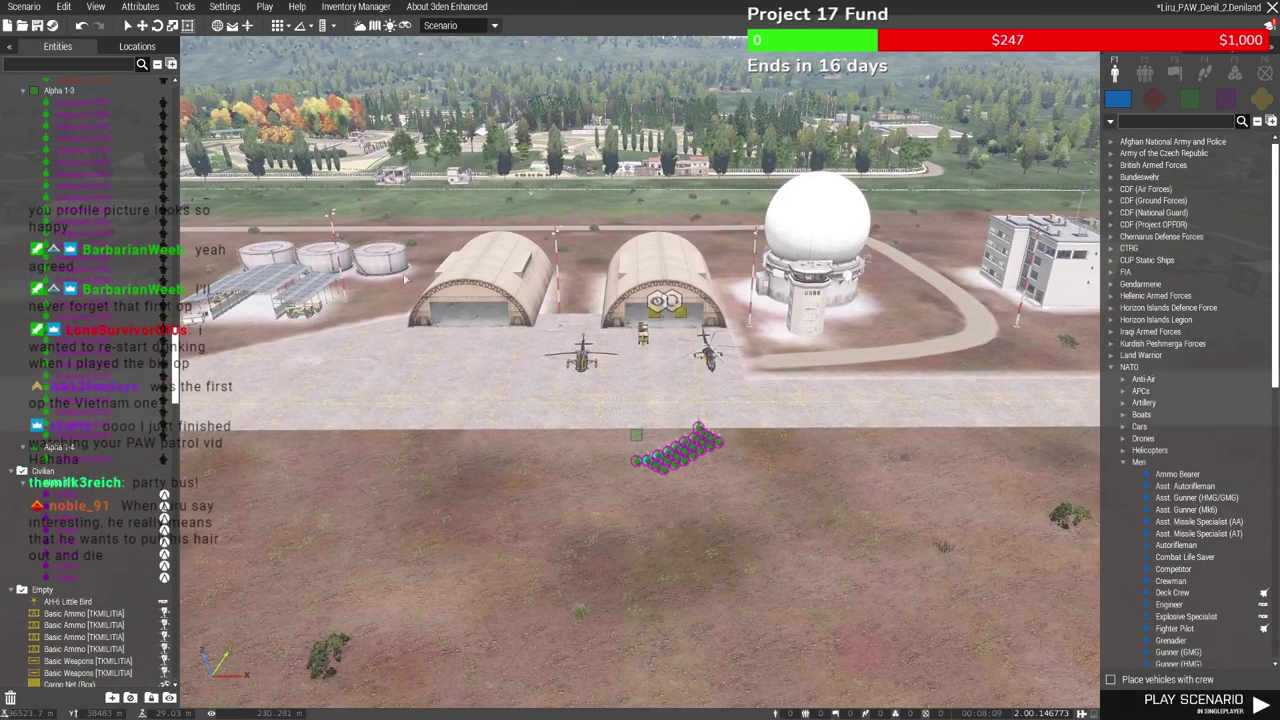
drag(563, 418, 768, 508)
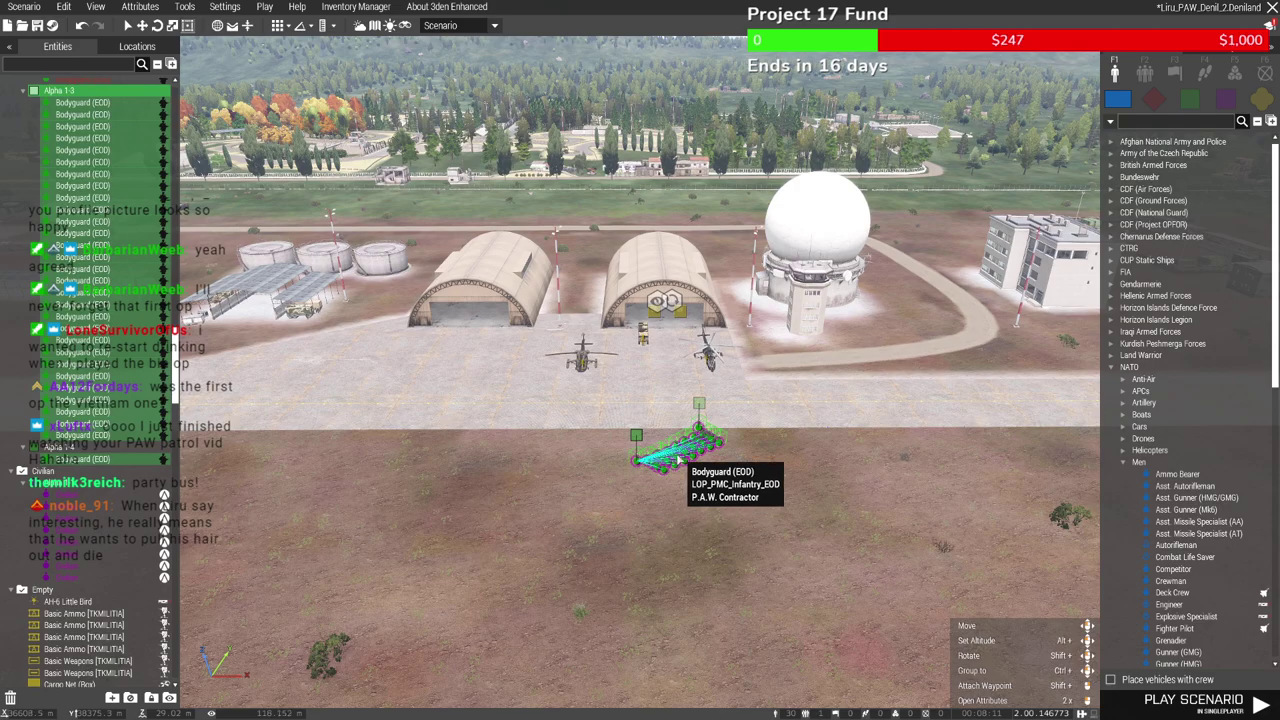
shift+drag(677, 460, 701, 560)
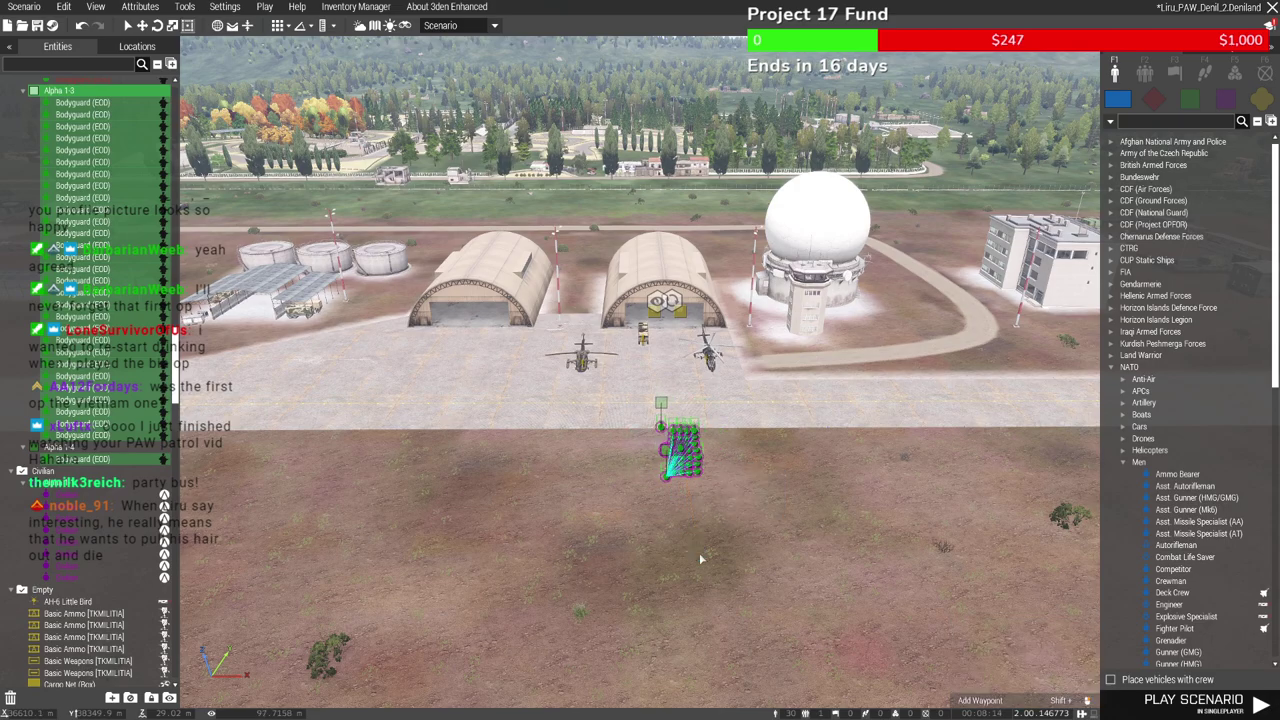
click(782, 521)
key(w)
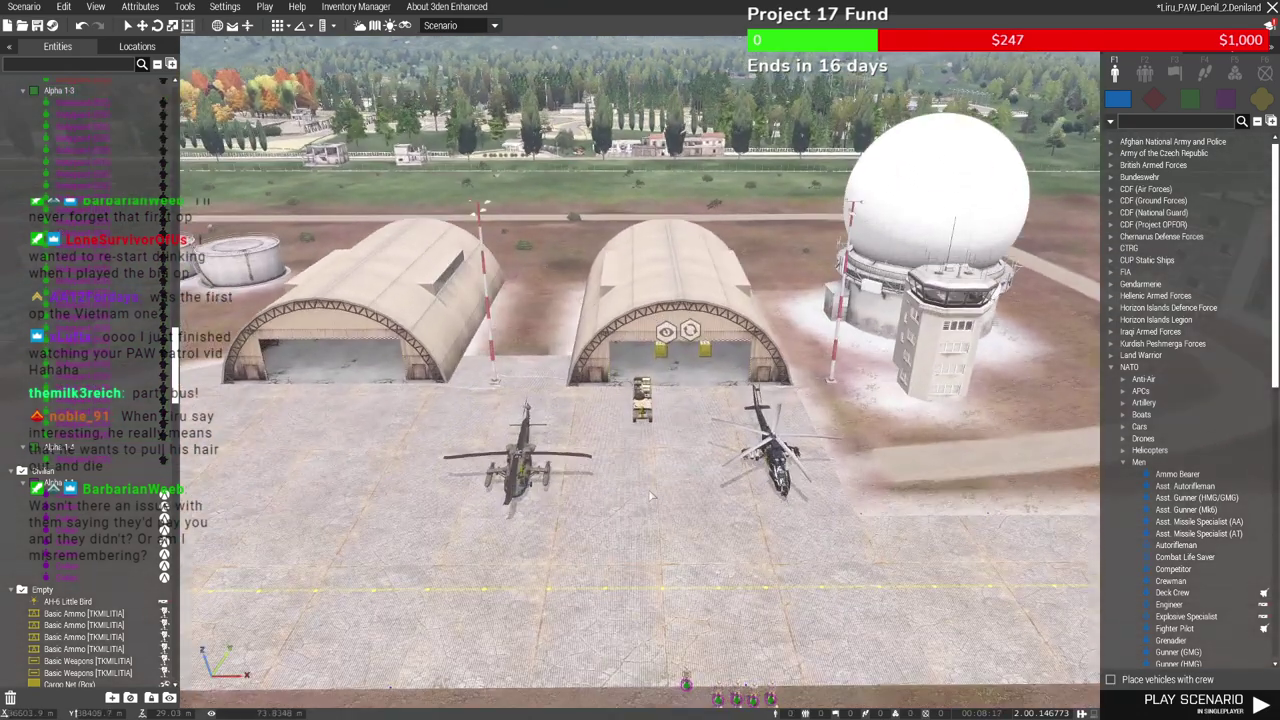
scroll(643, 481, down, 5)
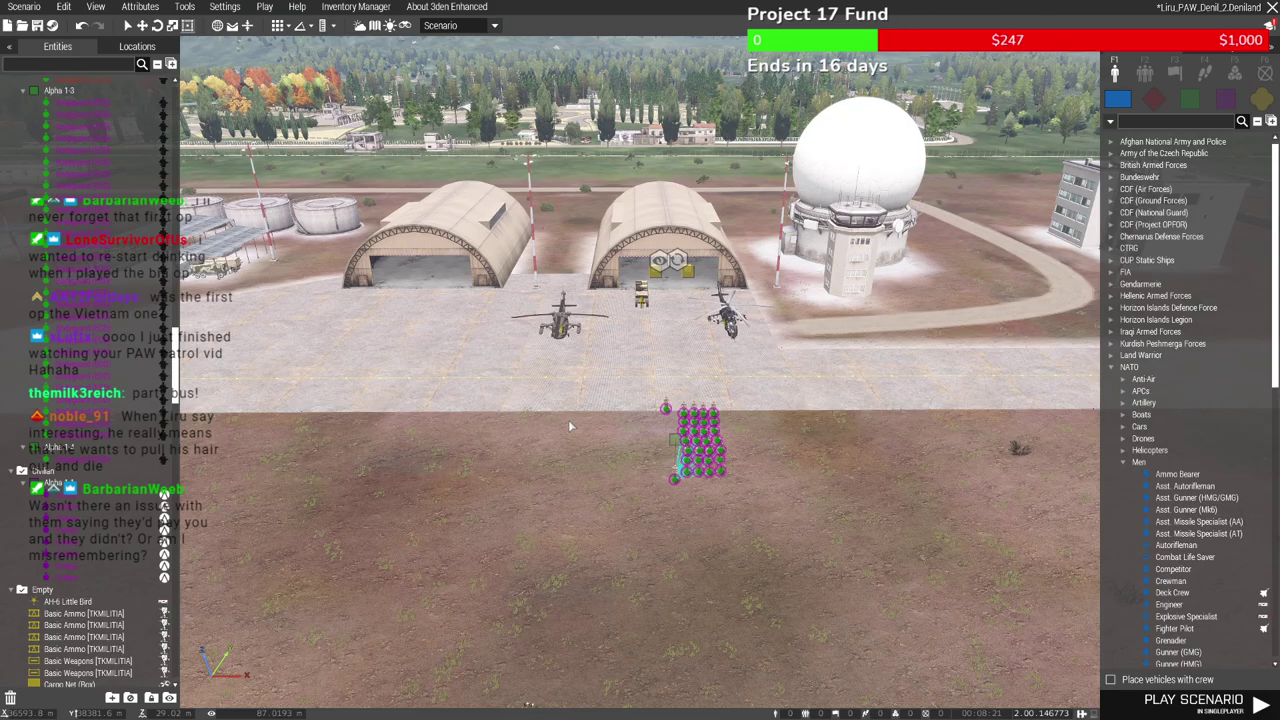
click(715, 438)
scroll(715, 438, up, 3)
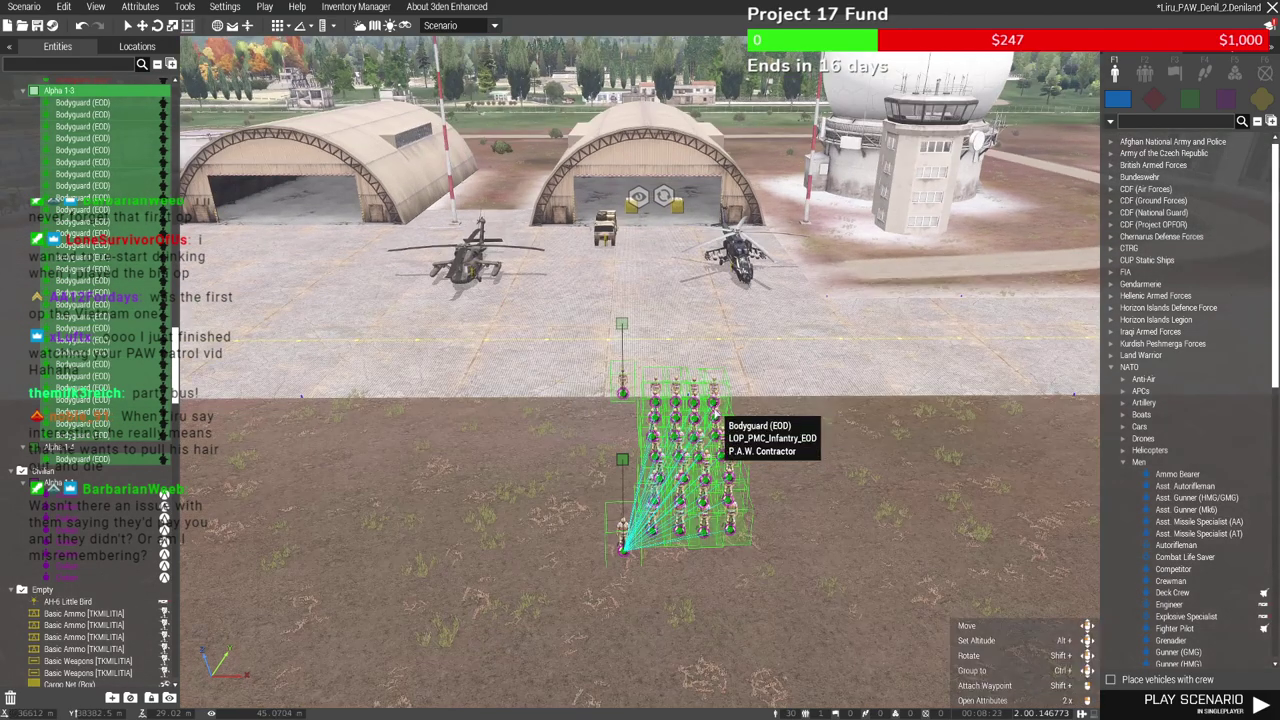
click(708, 406)
key(q)
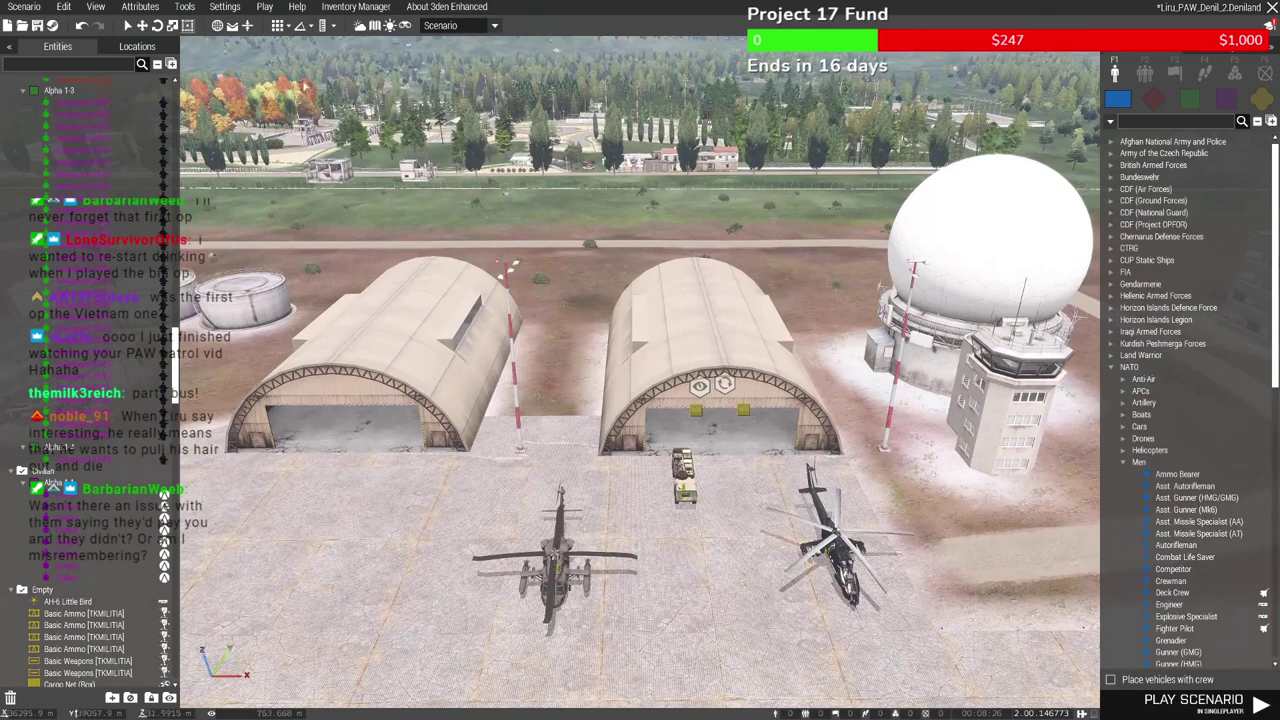
click(25, 8)
click(424, 248)
key(m)
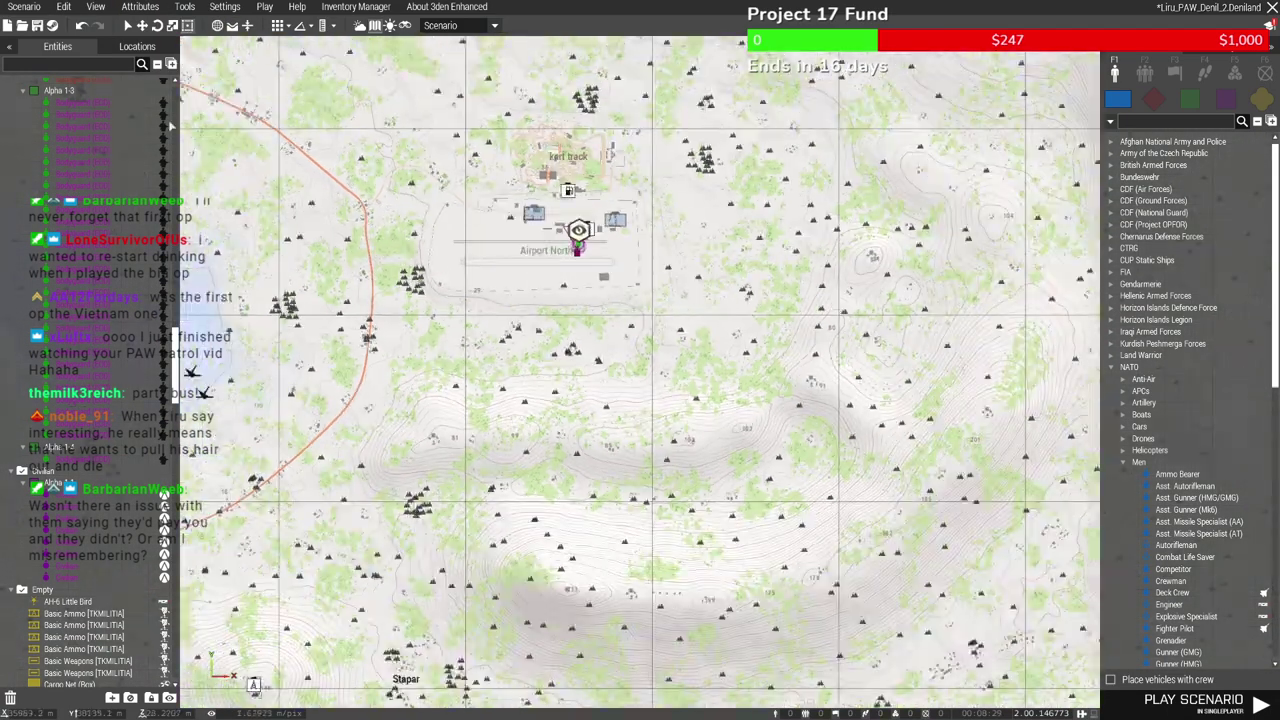
click(24, 6)
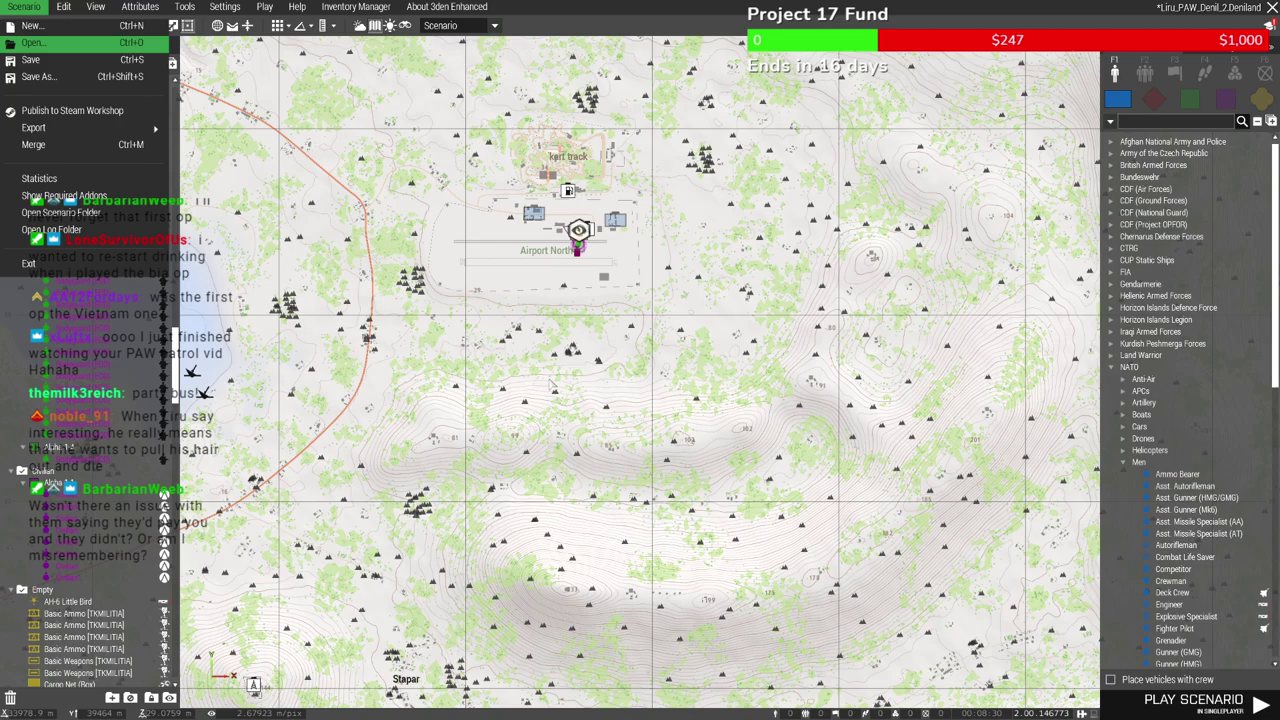
key(Return)
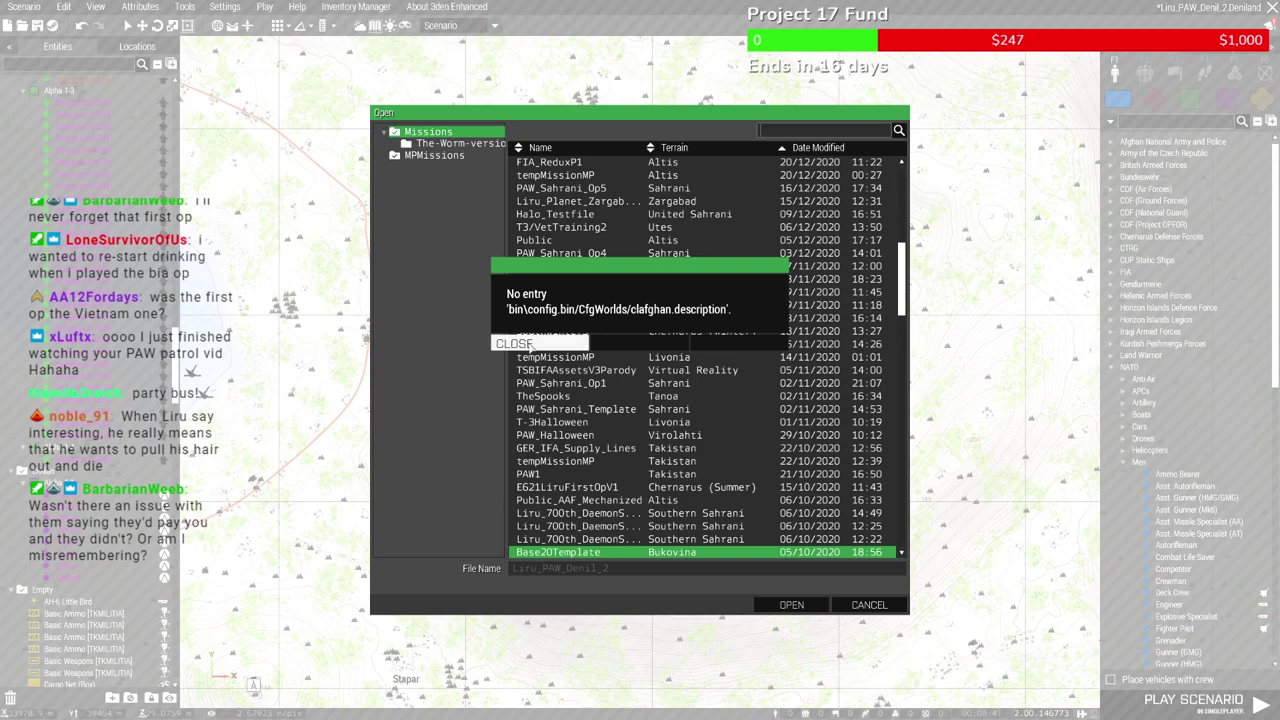
click(520, 343)
scroll(850, 300, up, 2)
scroll(908, 210, up, 10)
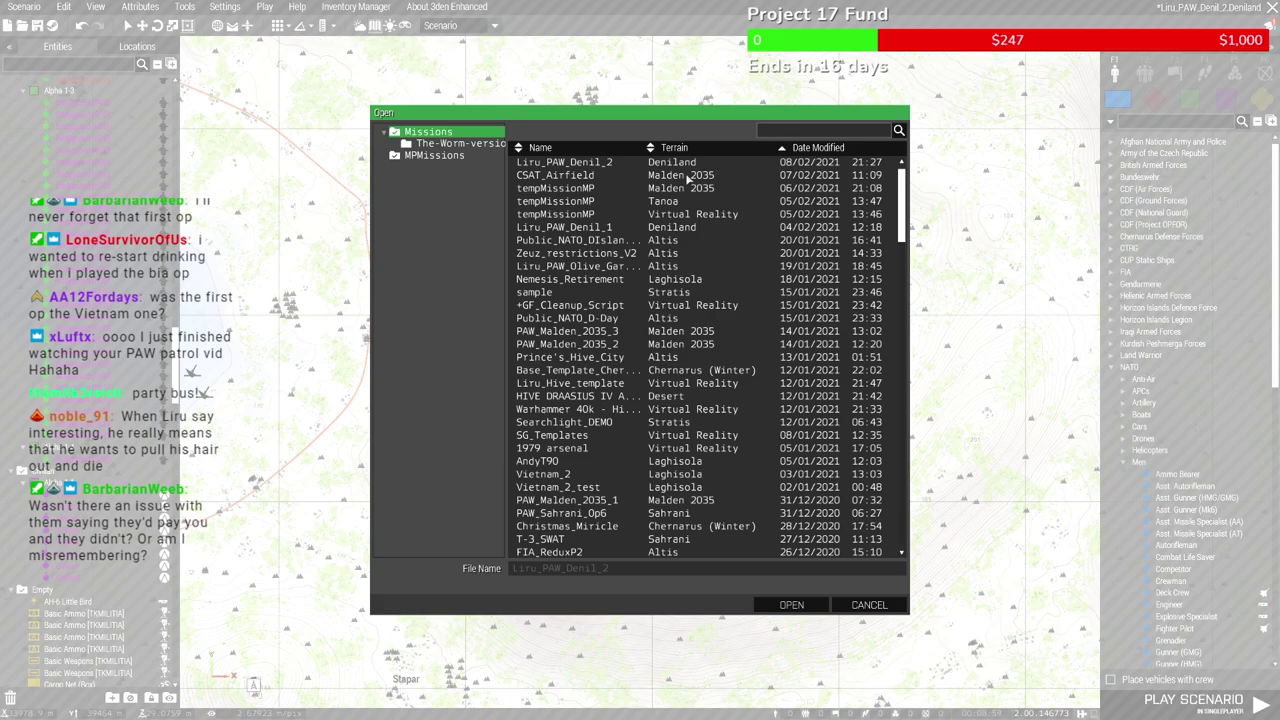
click(651, 163)
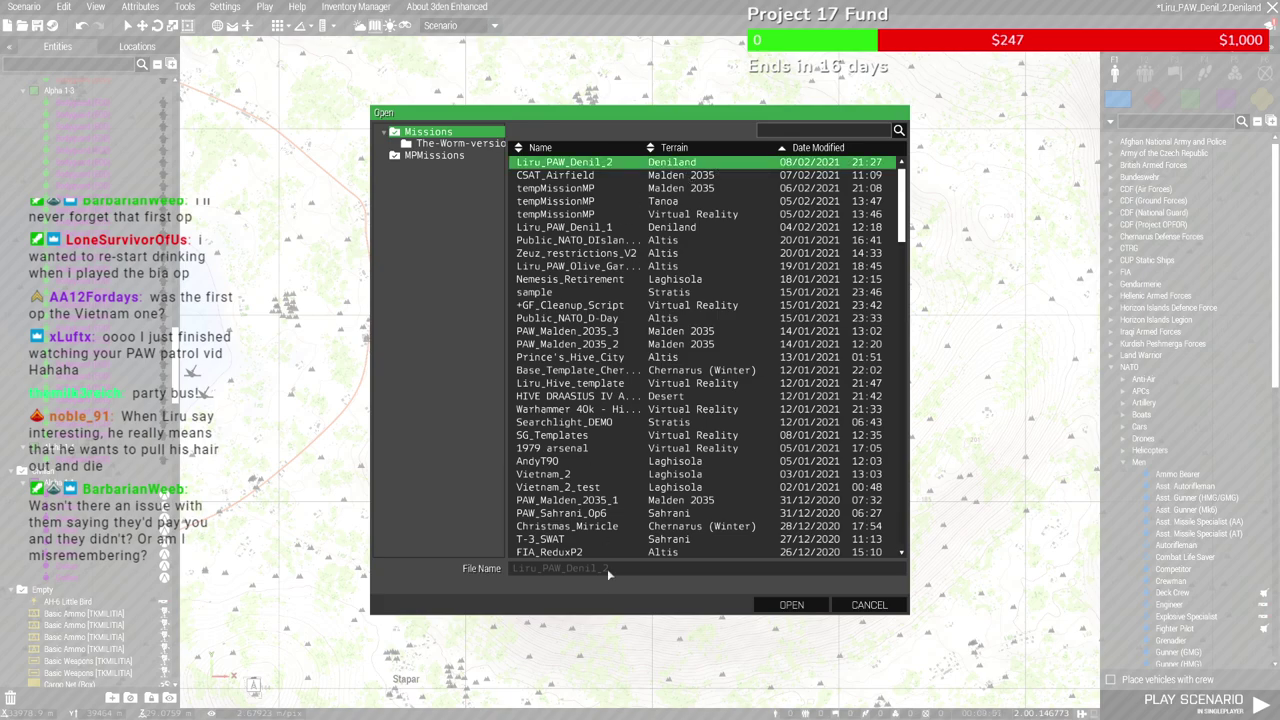
key(Return)
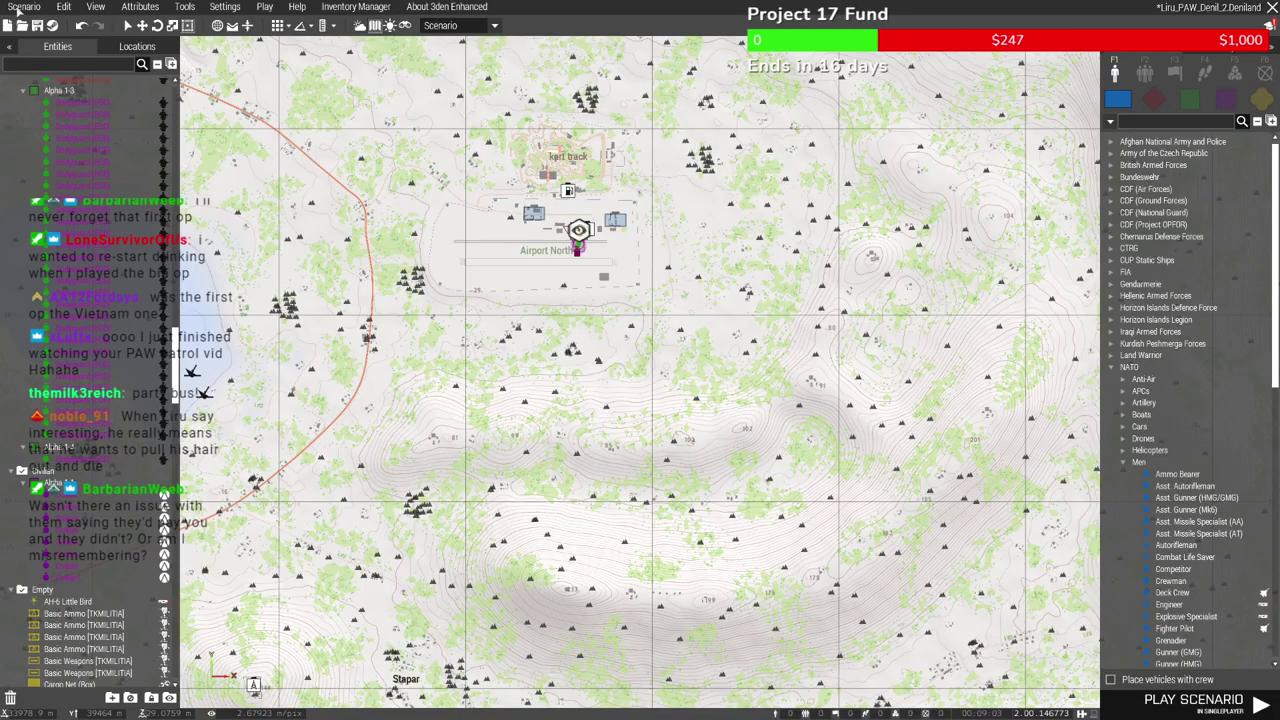
Save the scenario under the new name Liru_PAW_Denil_3 in the Missions folder
click(22, 10)
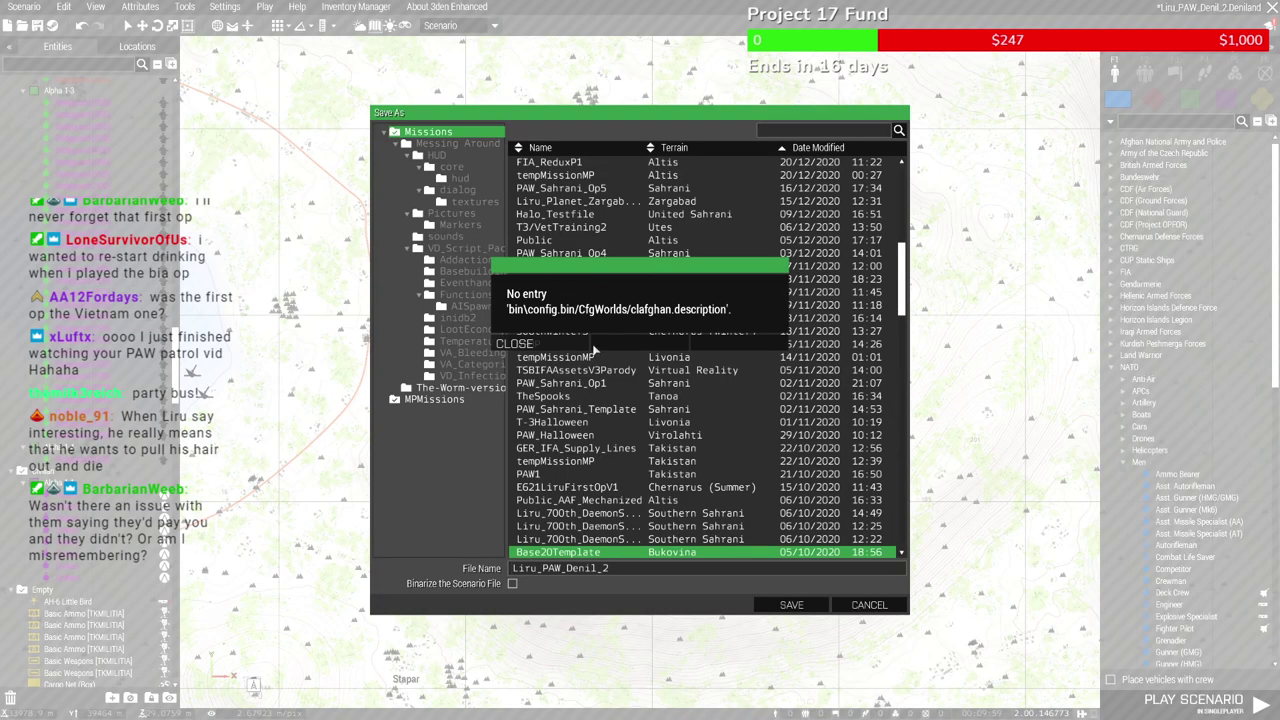
click(563, 346)
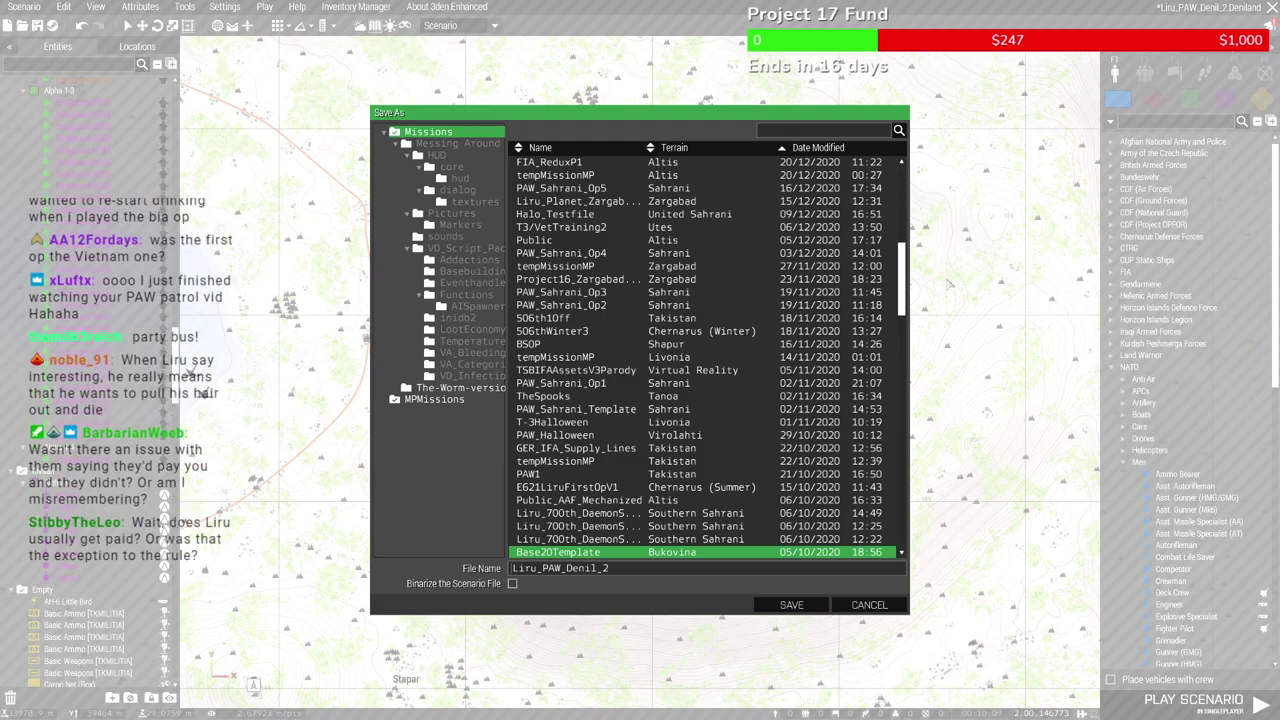
drag(899, 252, 896, 166)
click(825, 148)
click(800, 148)
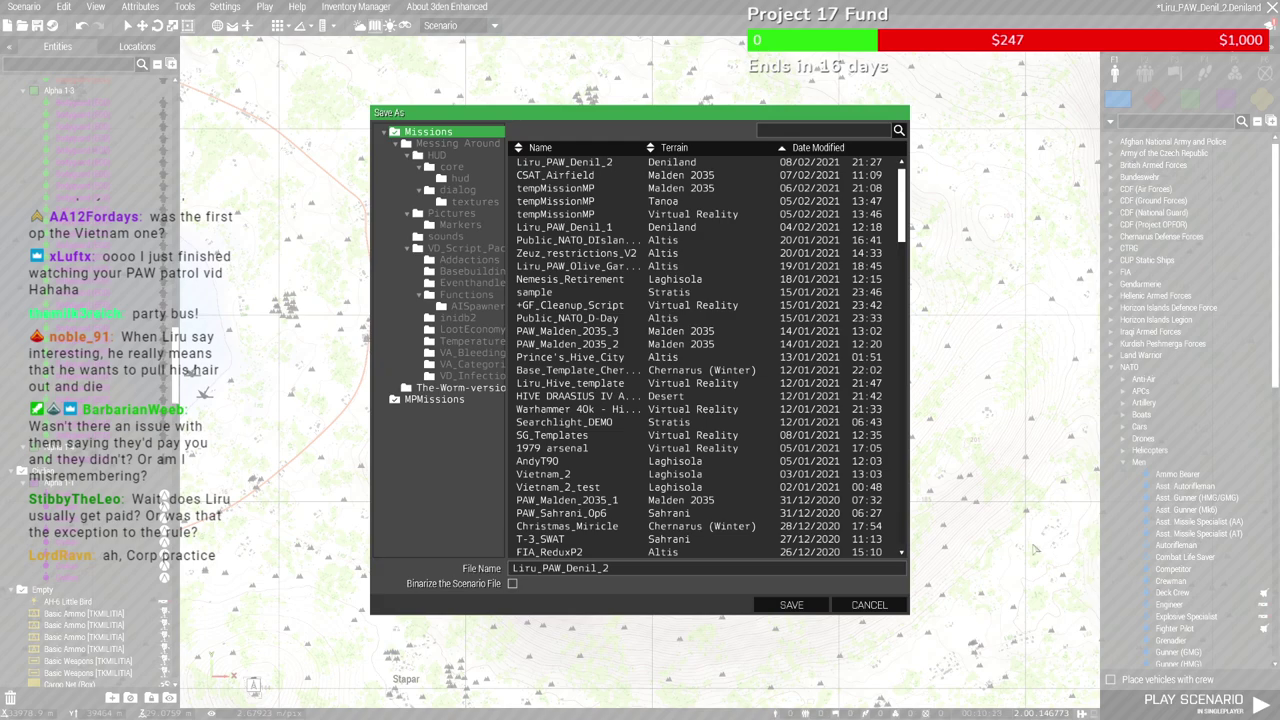
click(600, 162)
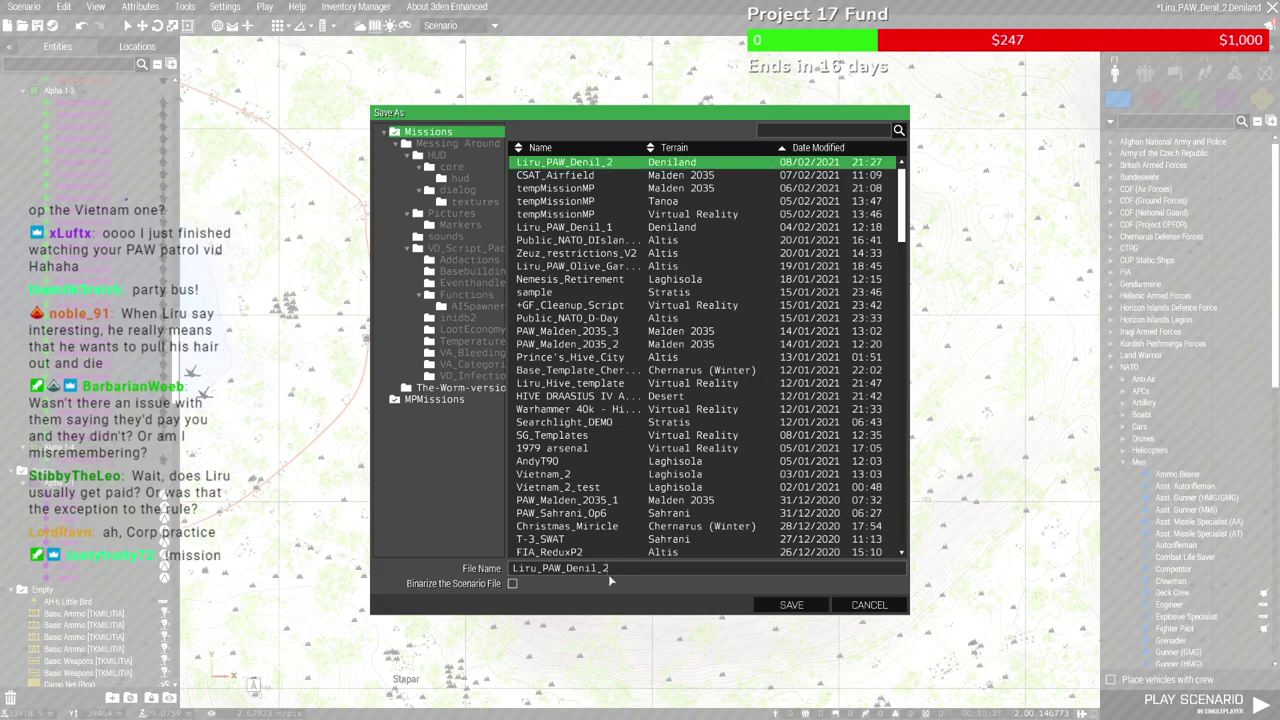
key(BackSpace)
text(3)
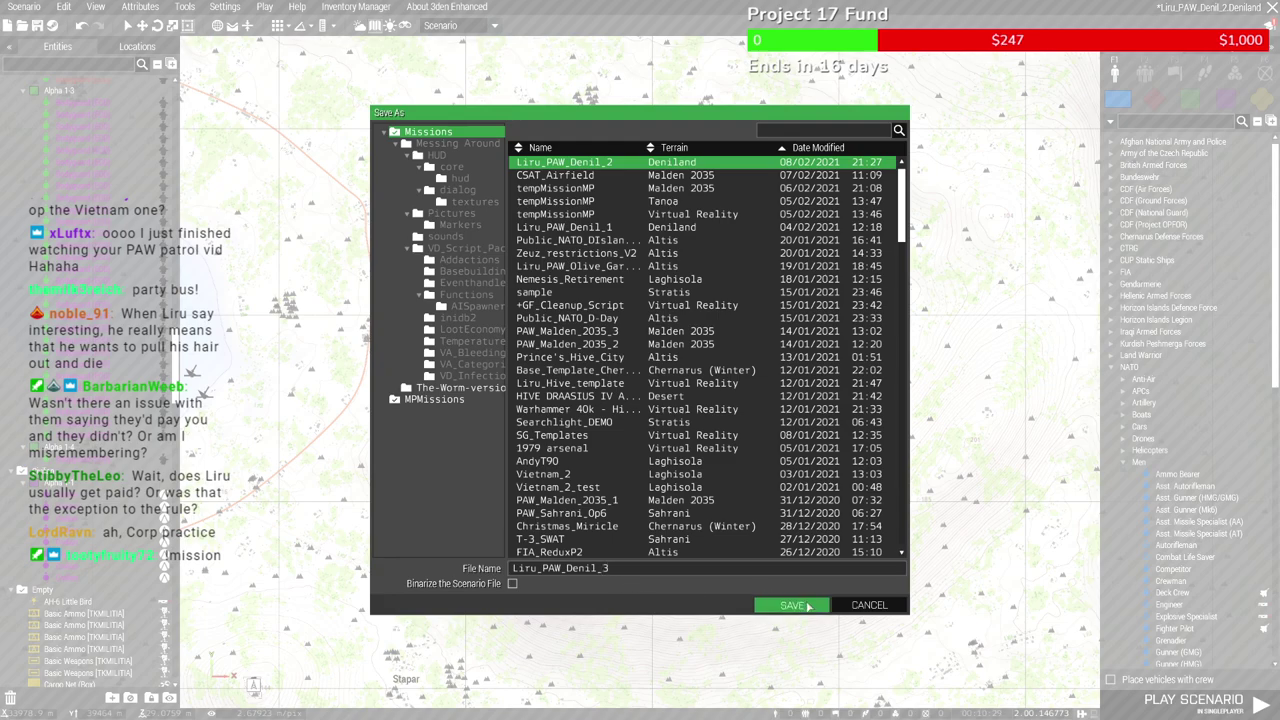
click(791, 605)
Move the whole Bodyguard (EOD) formation onto the dirt beside the Mi-24 helicopter, near the control tower
scroll(699, 393, up, 1)
key(m)
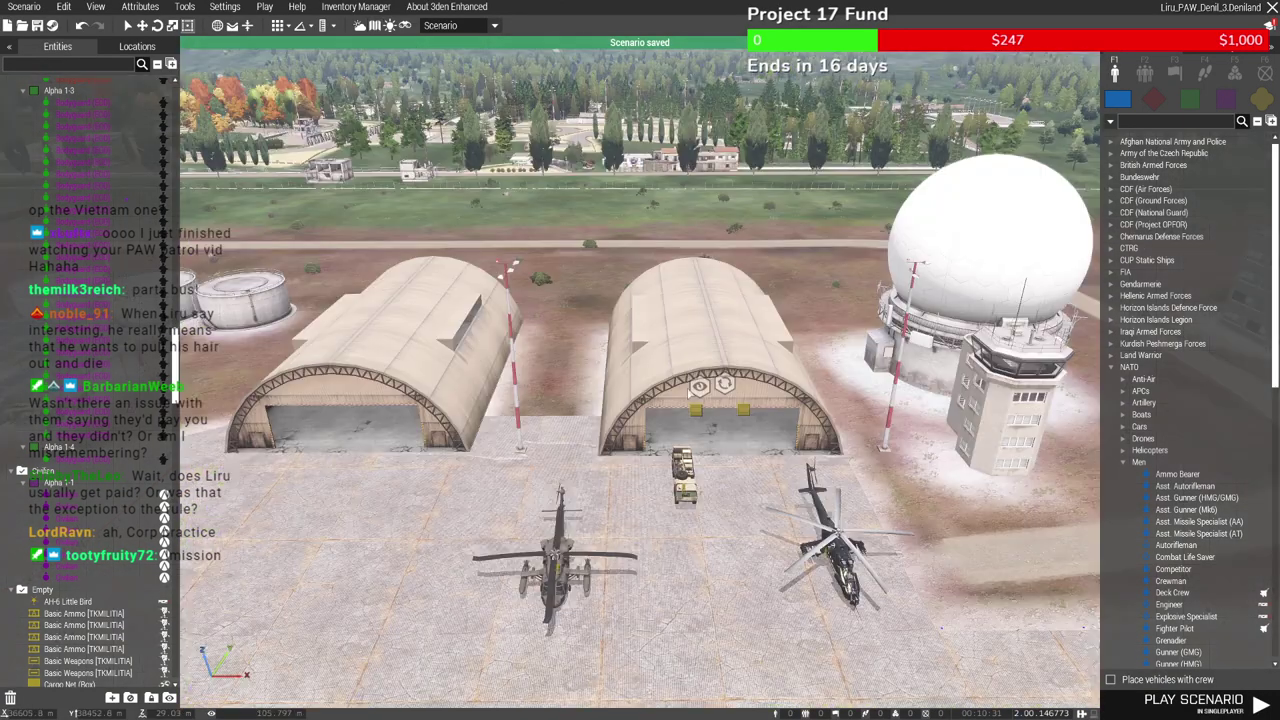
scroll(706, 520, up, 3)
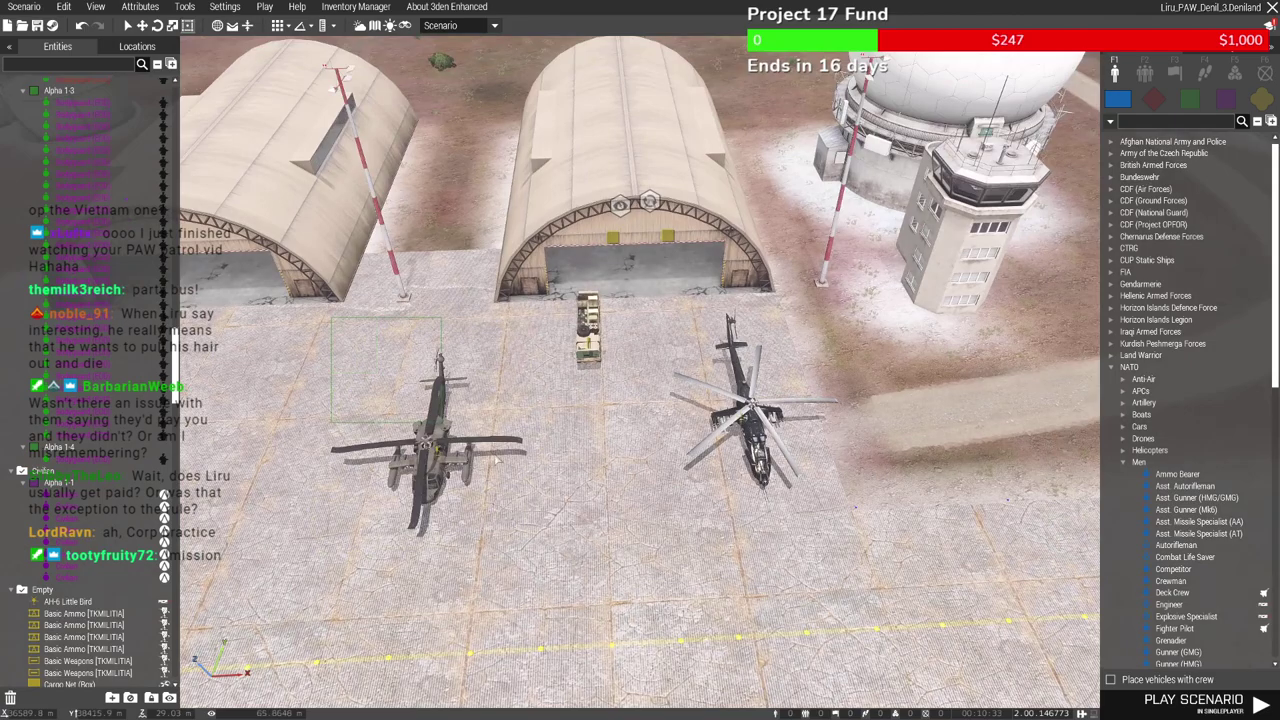
scroll(682, 426, down, 2)
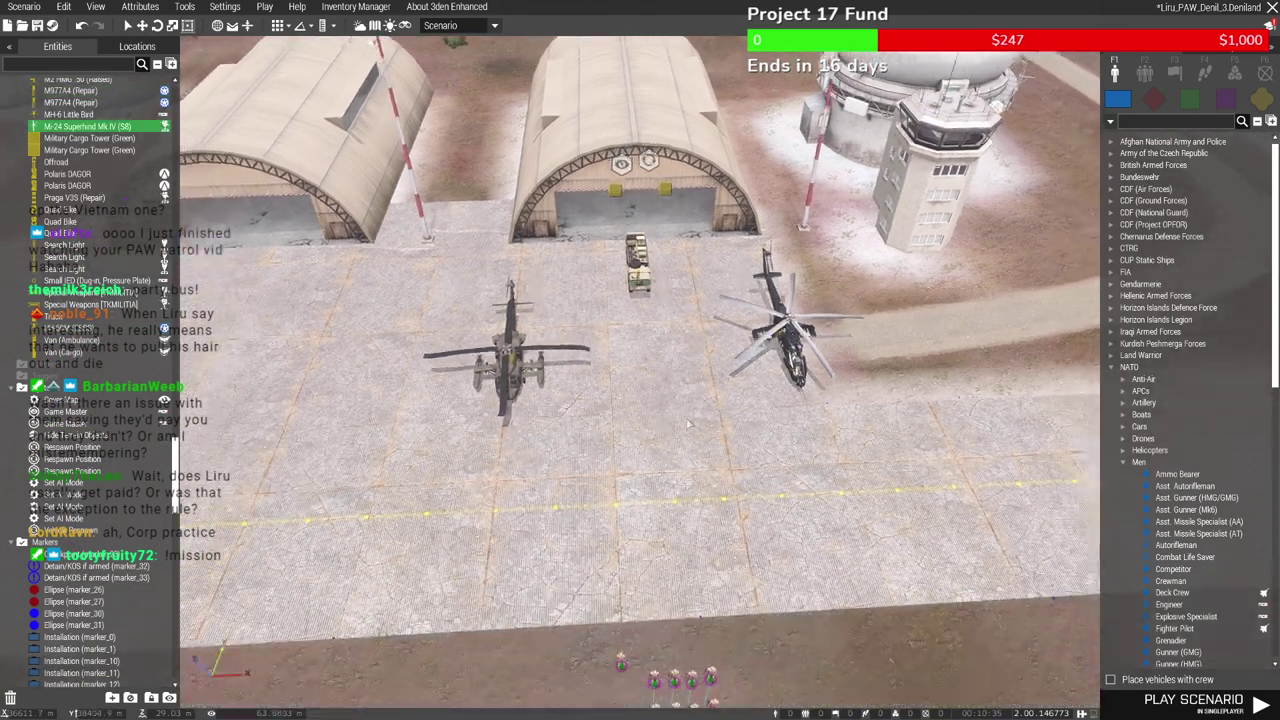
key(s)
drag(533, 362, 770, 590)
drag(702, 550, 899, 524)
key(w)
scroll(900, 524, up, 3)
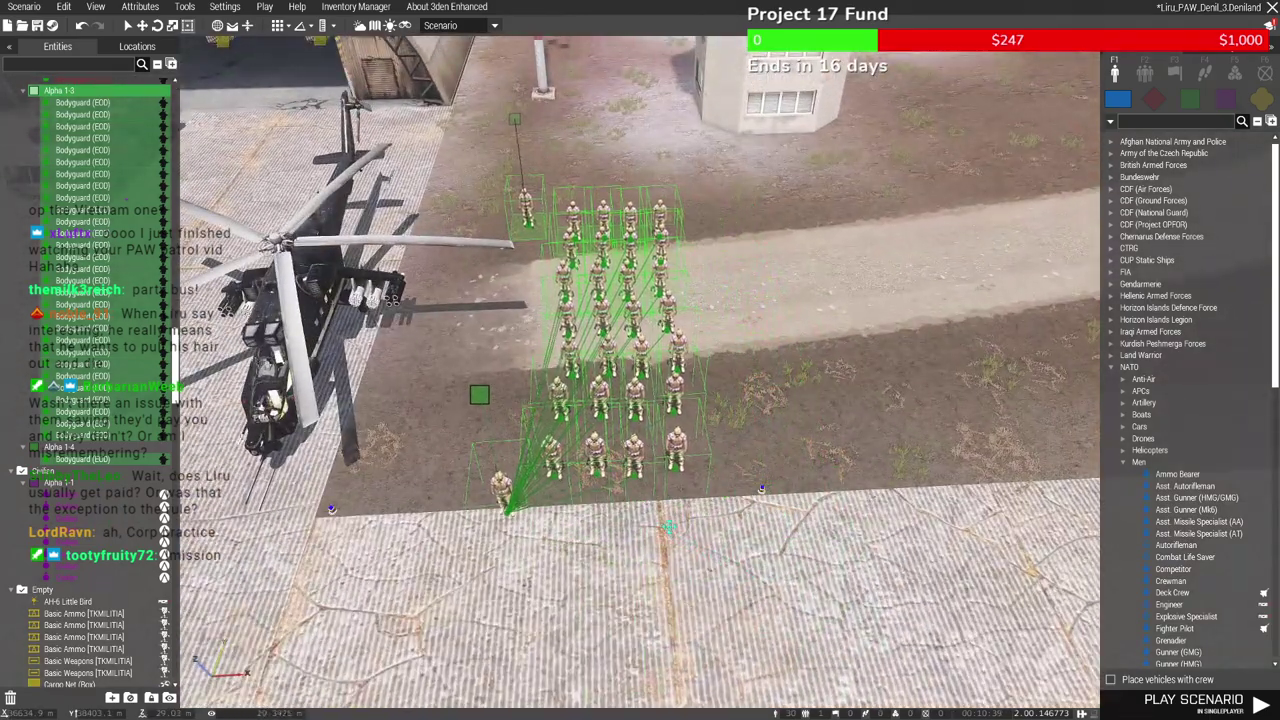
drag(656, 516, 758, 537)
click(757, 537)
Hide the entity list and examine the Mi-24 and the two cargo net boxes inside the hangar
right_drag(757, 537, 25, 62)
key(w)
click(9, 47)
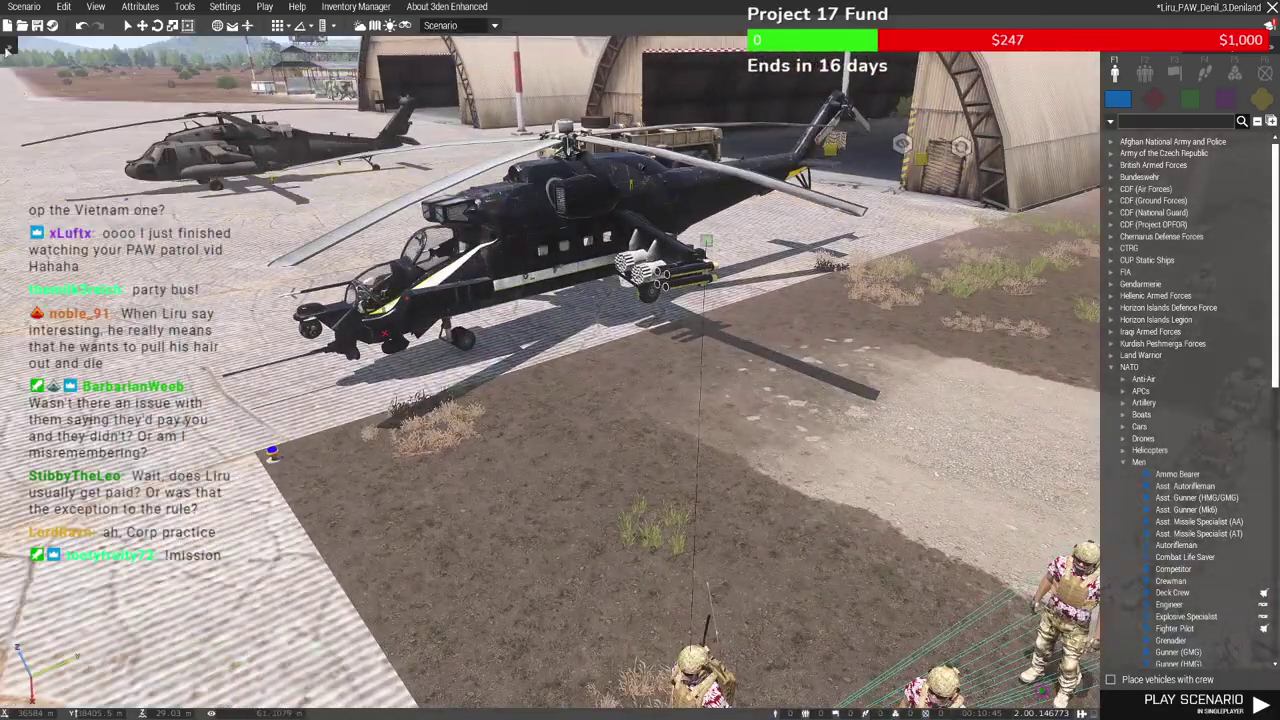
key(w)
right_drag(200, 325, 381, 313)
key(w)
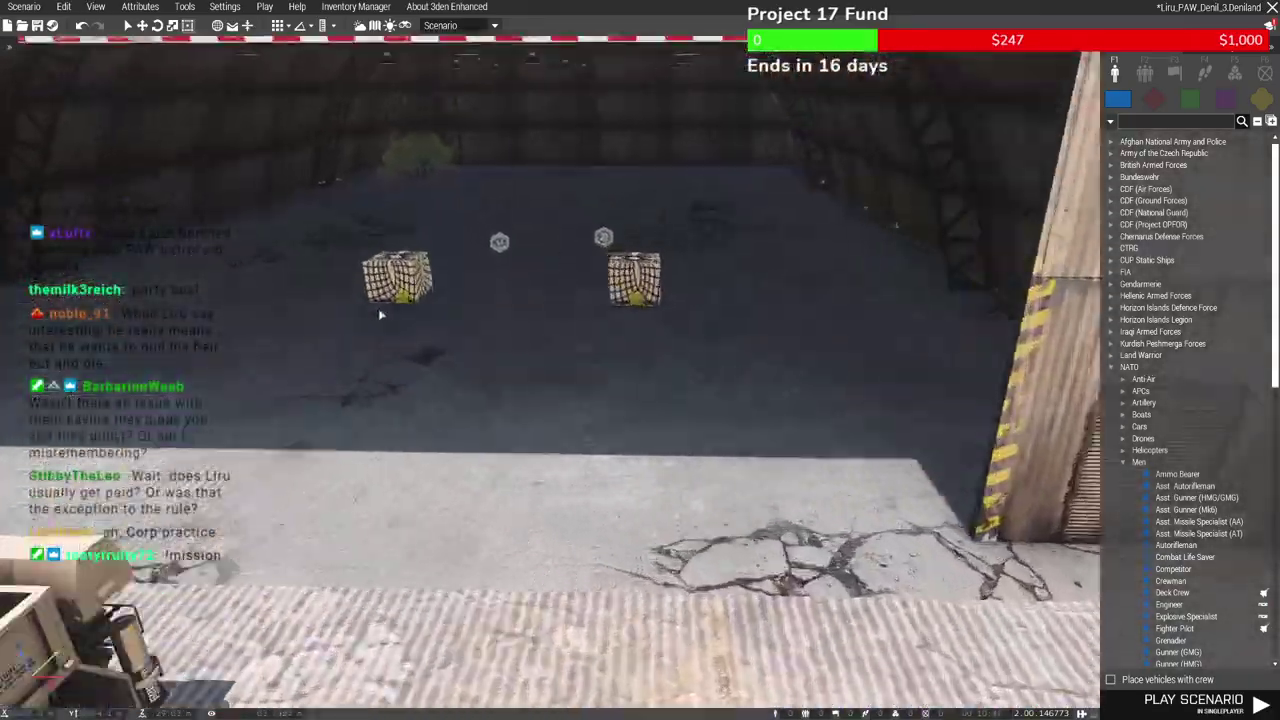
Examine the two cargo net boxes and the nearby module icons inside the hangar from several angles
right_drag(551, 349, 480, 443)
key(w)
drag(680, 381, 676, 427)
drag(263, 376, 695, 511)
drag(677, 427, 628, 321)
click(779, 351)
key(w)
key(a)
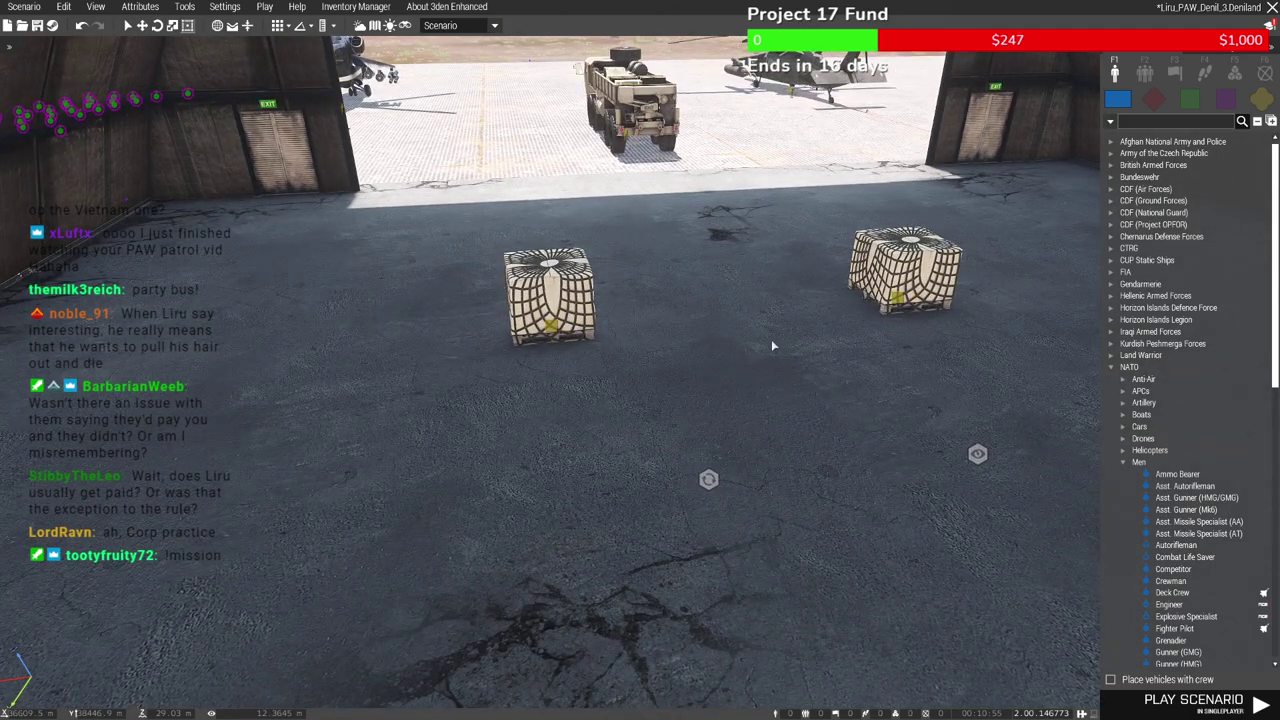
key(w)
key(d)
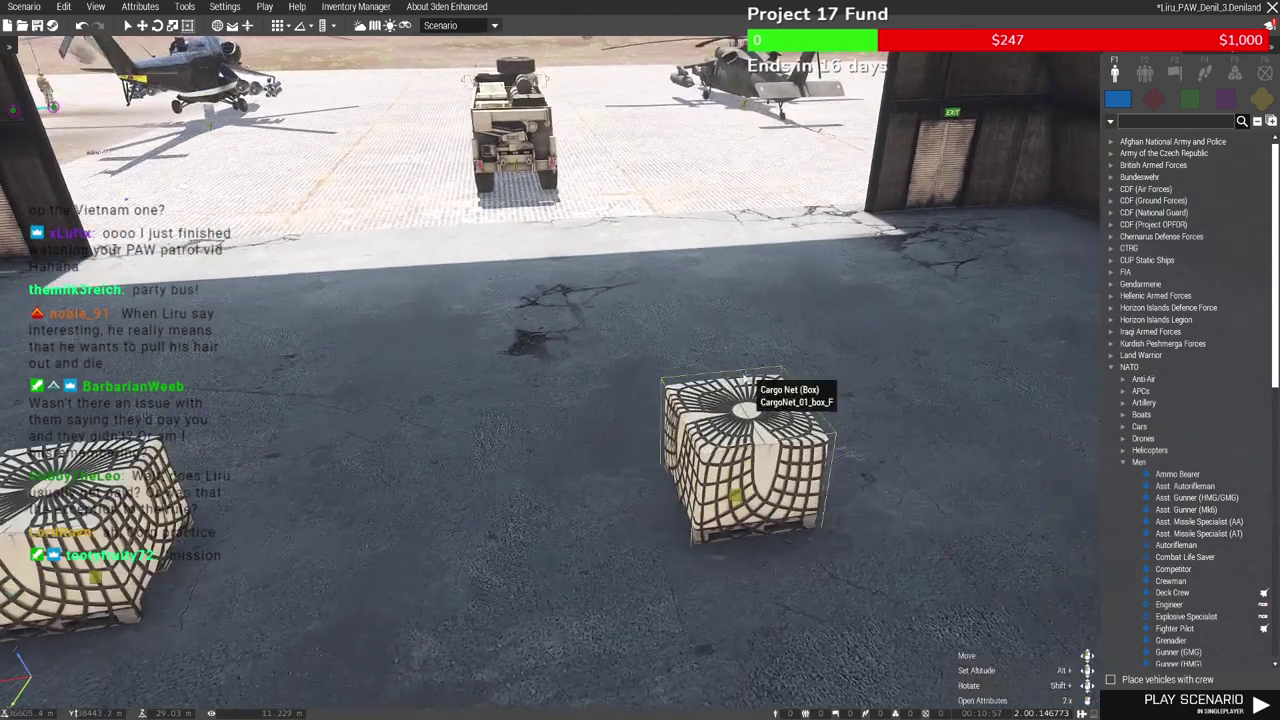
right_drag(733, 377, 308, 366)
key(w)
key(w)
key(w)
right_drag(548, 374, 563, 369)
key(w)
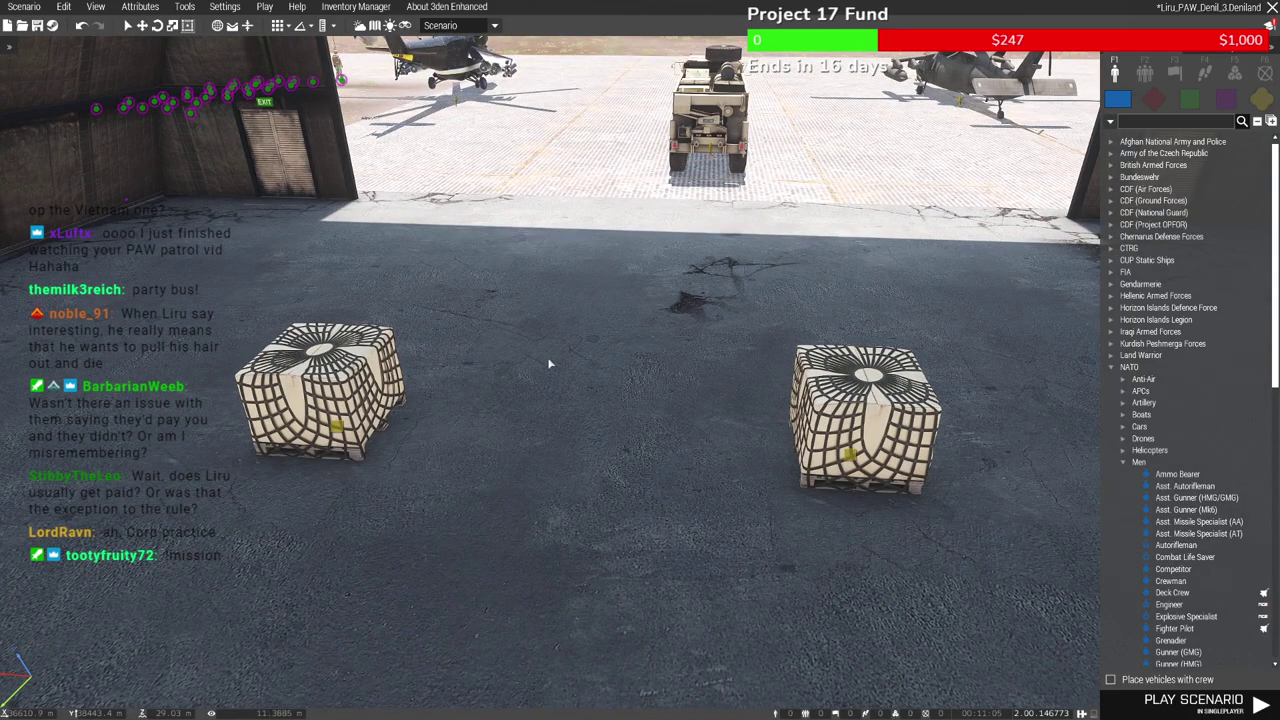
key(s)
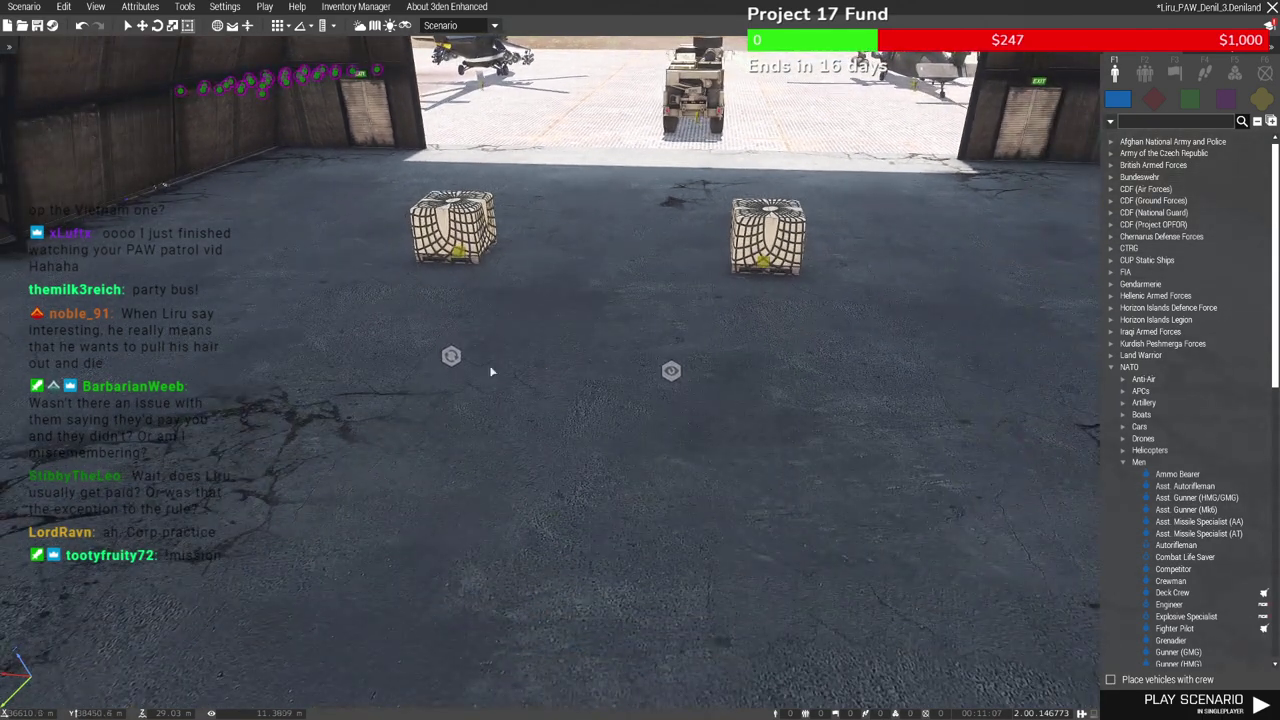
drag(266, 326, 808, 455)
drag(671, 371, 694, 386)
click(648, 432)
scroll(633, 415, down, 5)
On the map, delete the checkpoint units, the Detain/KOS and One Way Traffic markers, and the large minefield area around Big swamp
key(m)
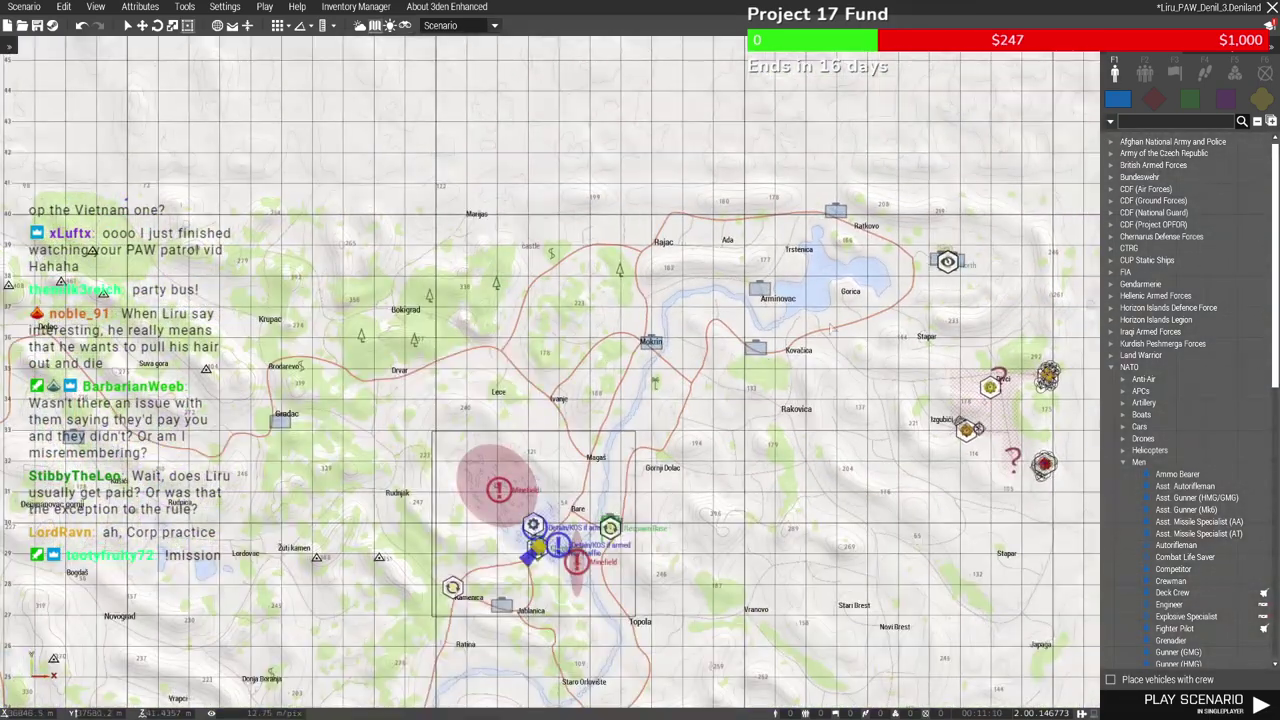
scroll(545, 490, up, 8)
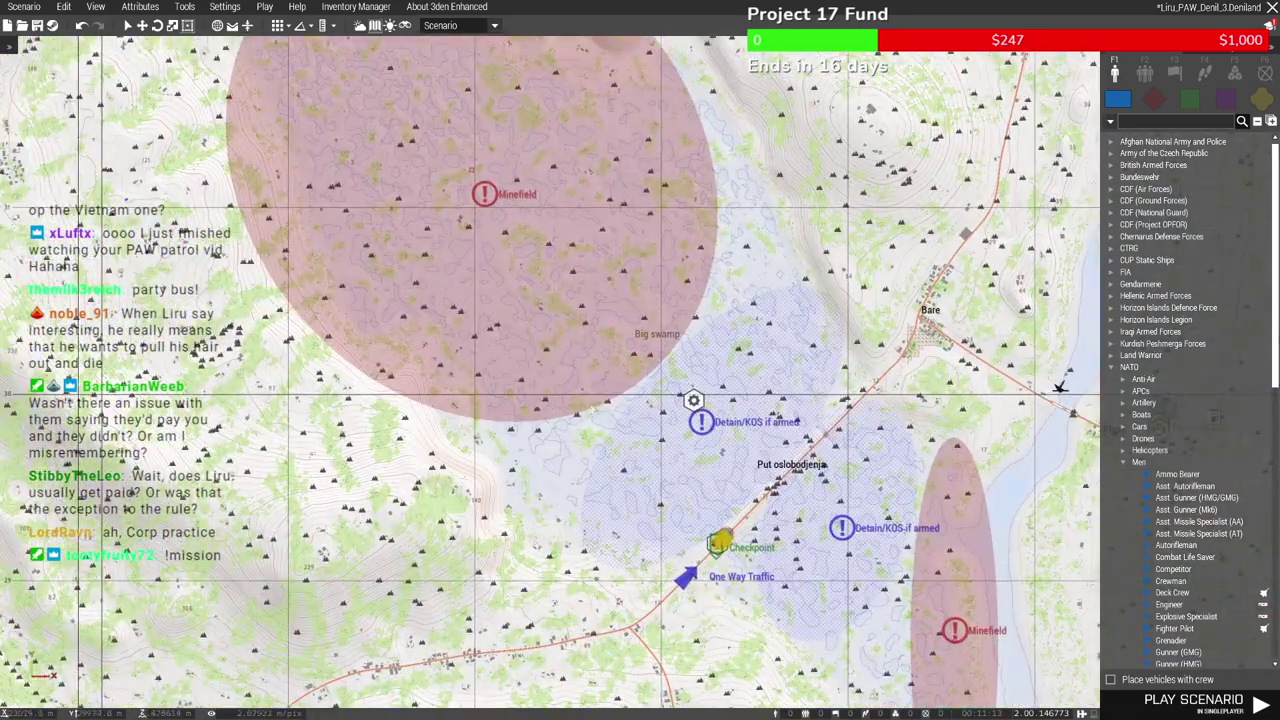
scroll(668, 542, down, 2)
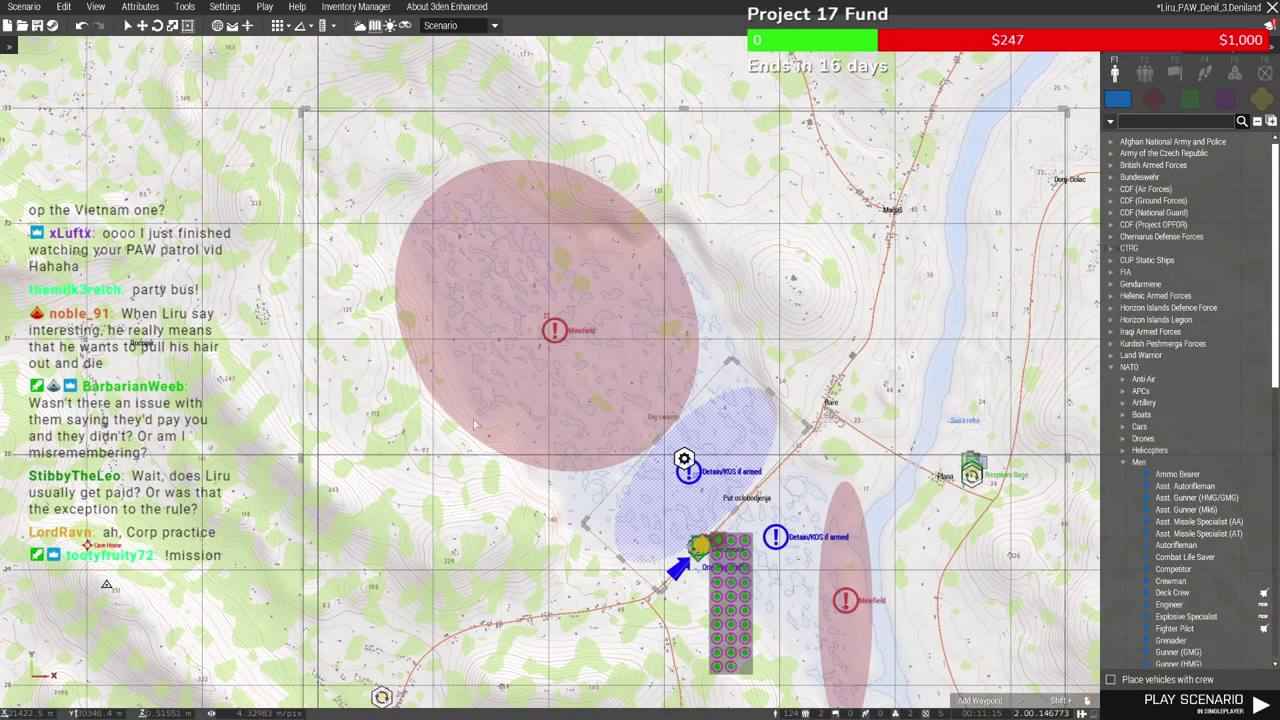
scroll(690, 350, down, 2)
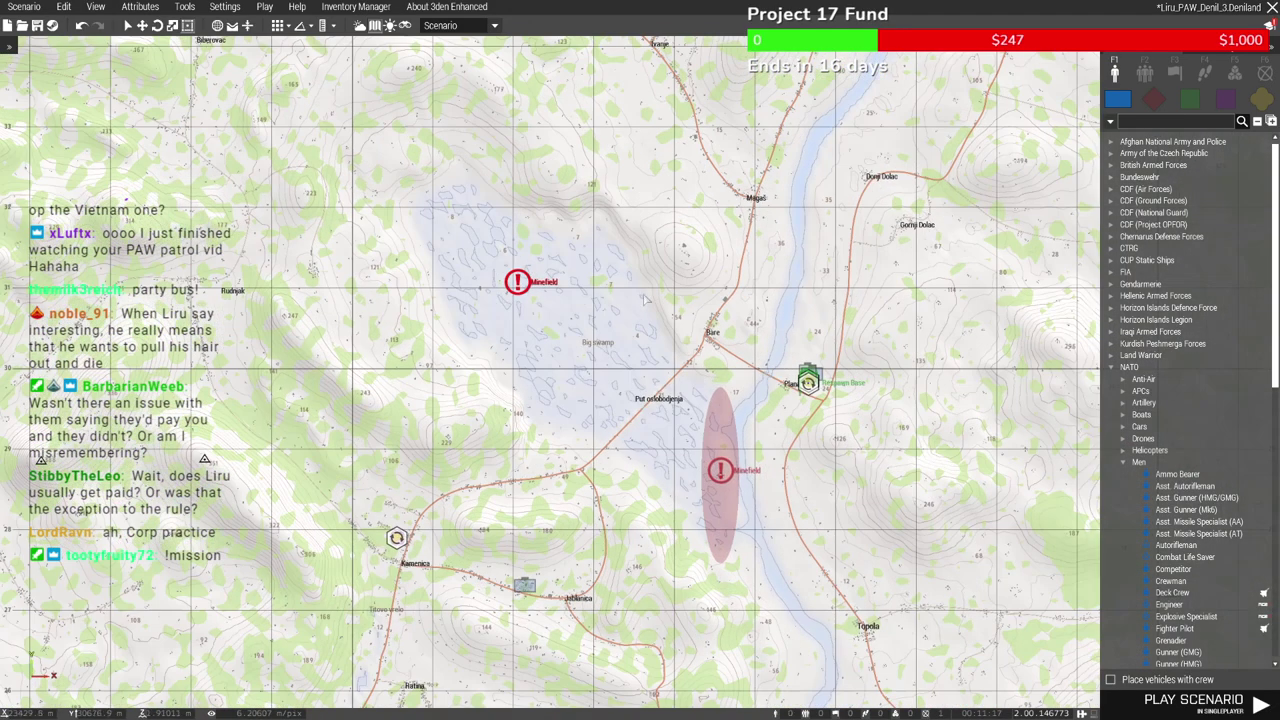
Delete the old base units and marker at Plana and the elongated minefield area with its marker beside the river
drag(650, 277, 744, 412)
scroll(743, 398, down, 4)
scroll(770, 378, up, 8)
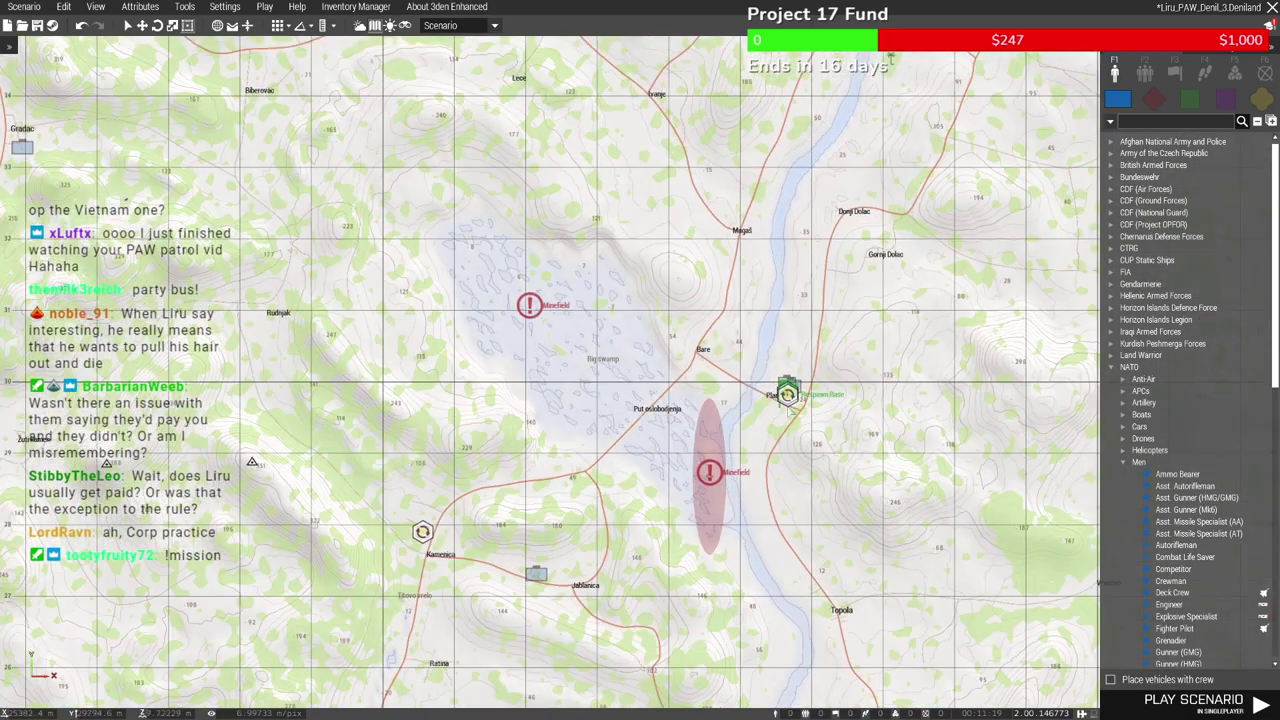
scroll(787, 380, up, 3)
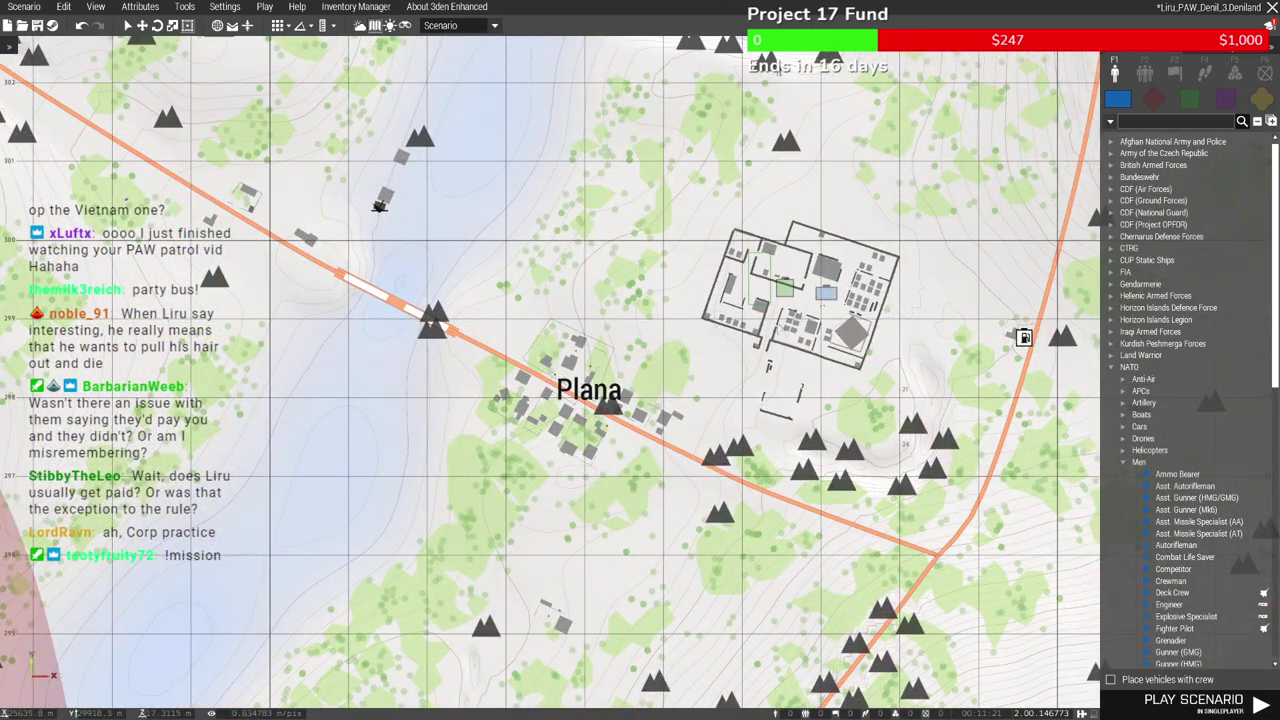
drag(791, 356, 799, 355)
scroll(743, 359, down, 3)
scroll(583, 293, down, 3)
scroll(754, 406, down, 2)
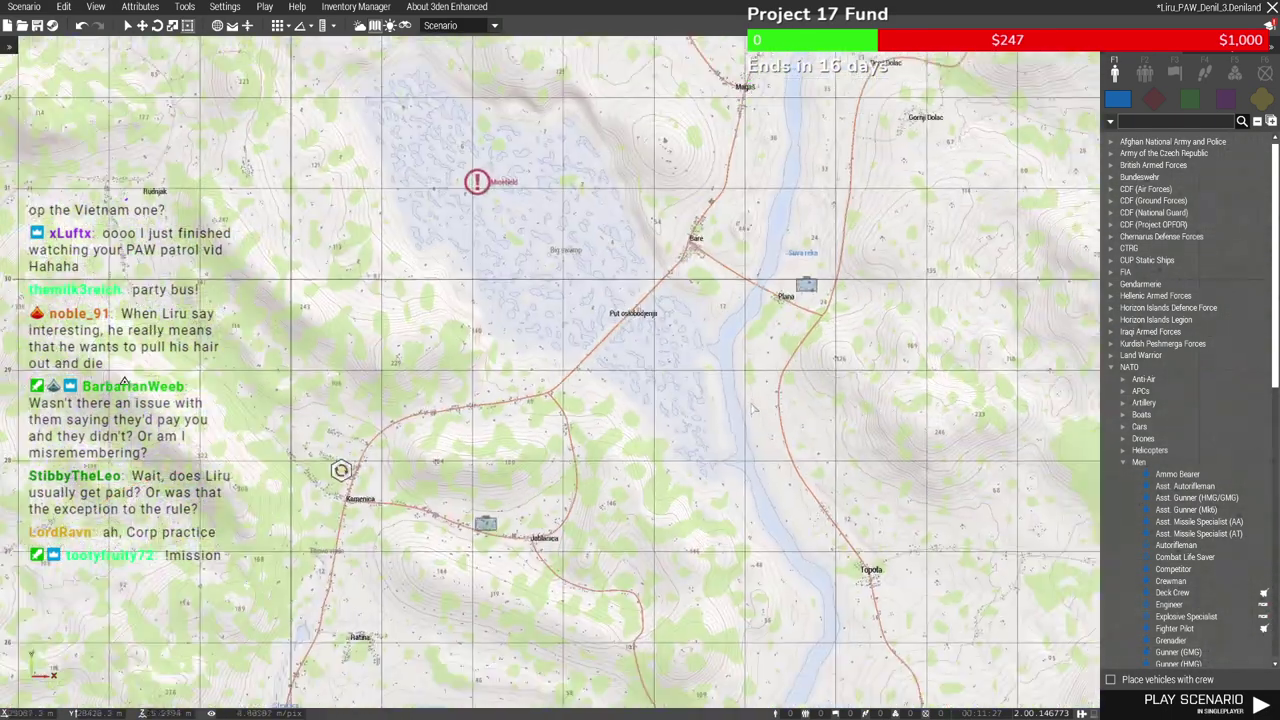
scroll(754, 406, down, 2)
scroll(577, 367, down, 2)
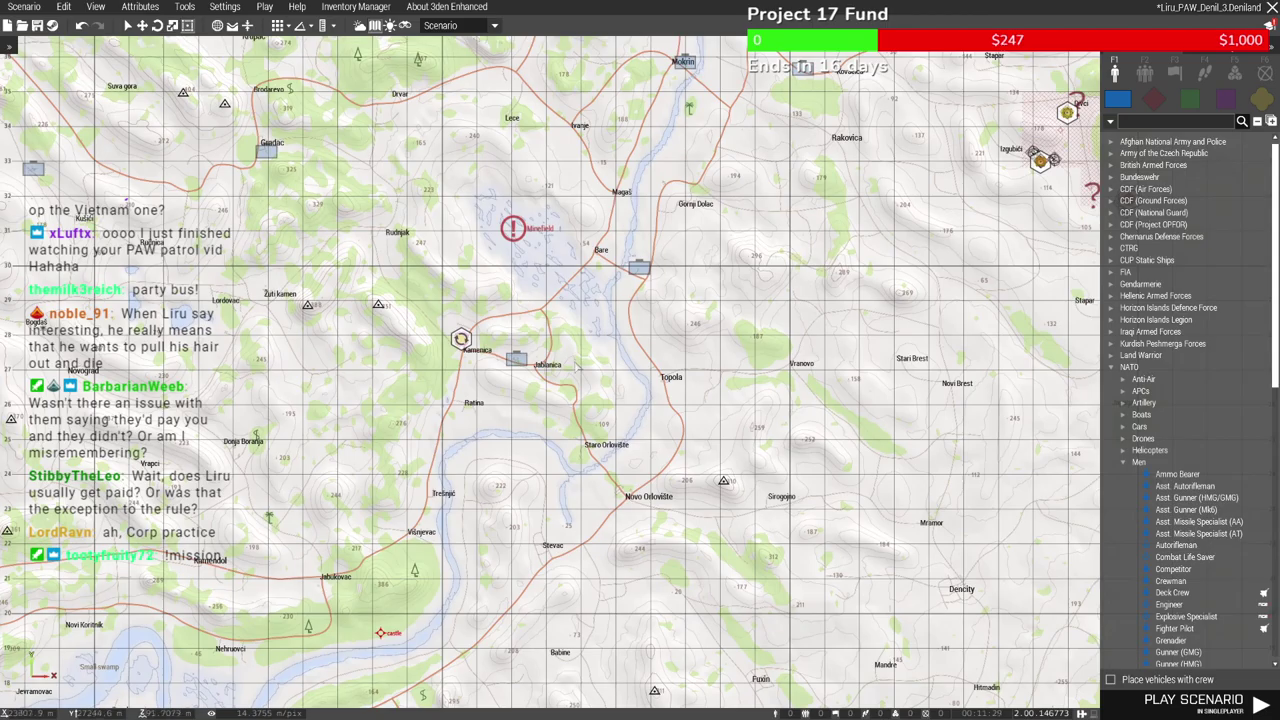
Delete the remaining Minefield marker at Big swamp and the group with its vehicles near Kamenica
click(481, 222)
key(Delete)
scroll(464, 354, up, 2)
scroll(464, 354, up, 5)
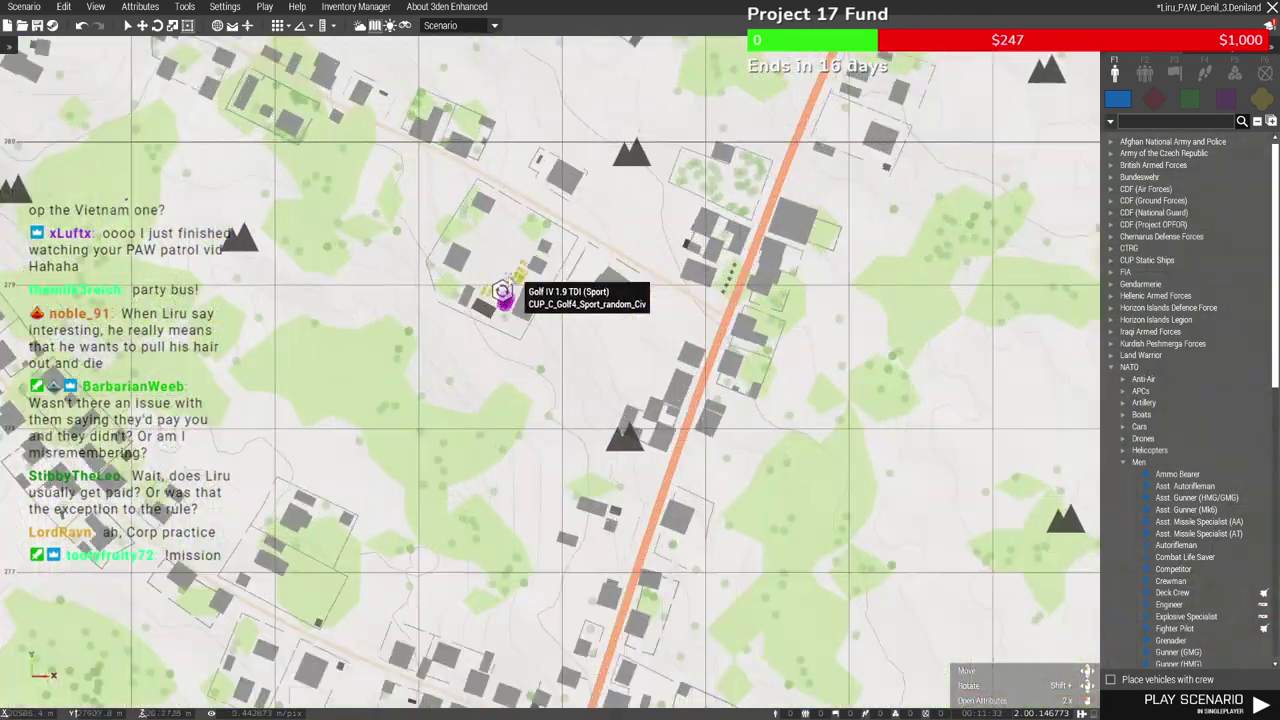
scroll(615, 365, down, 6)
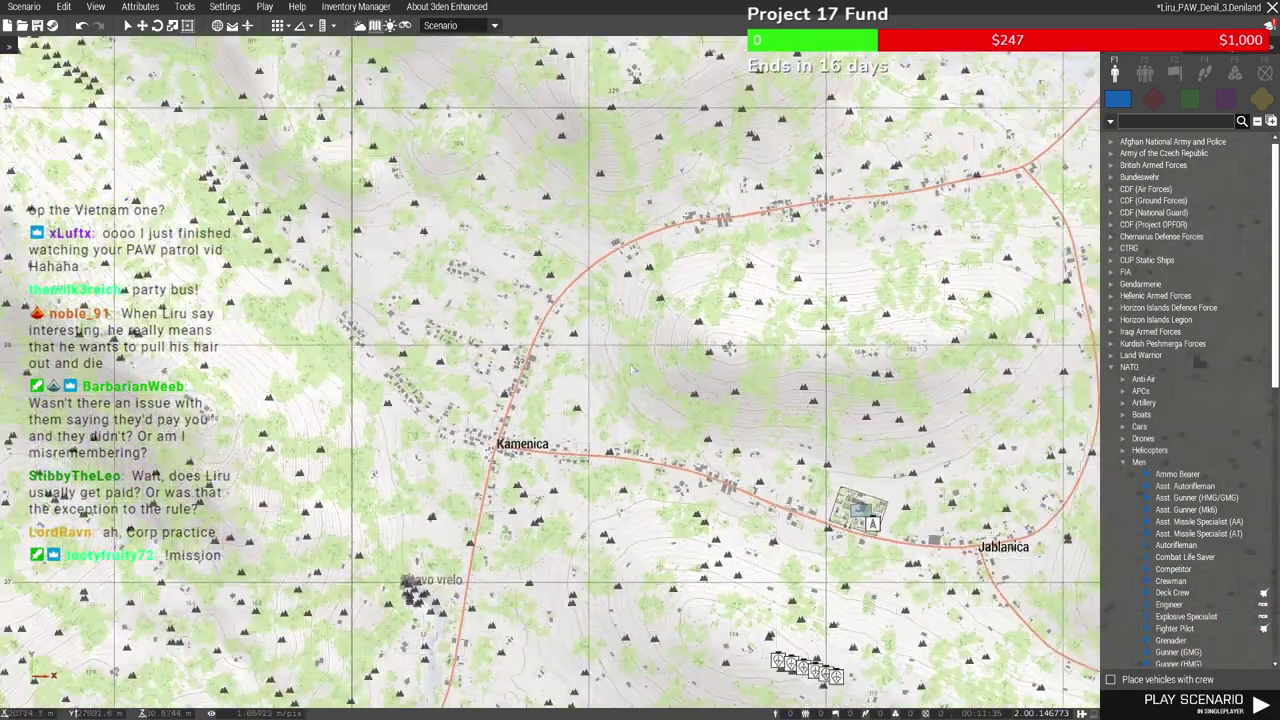
scroll(826, 320, down, 2)
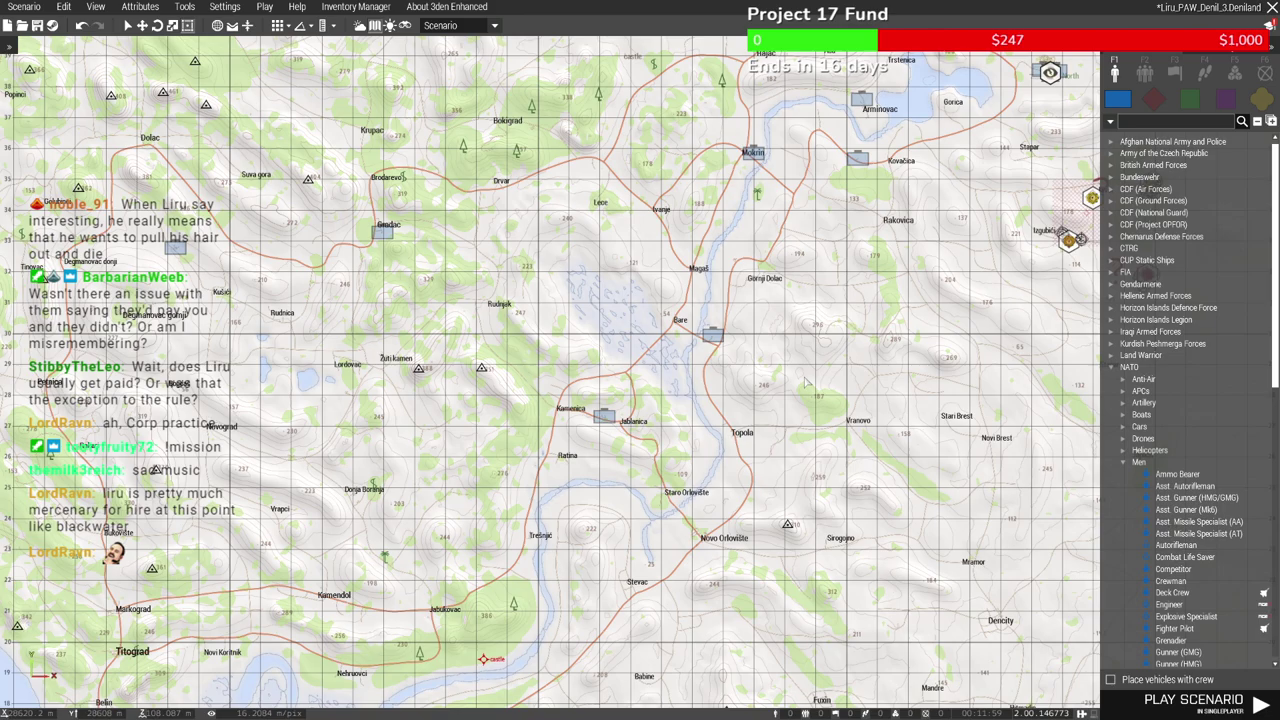
Return from the map to the northern airport and examine the two cargo net boxes inside the hangar
right_drag(924, 133, 634, 317)
scroll(634, 317, up, 10)
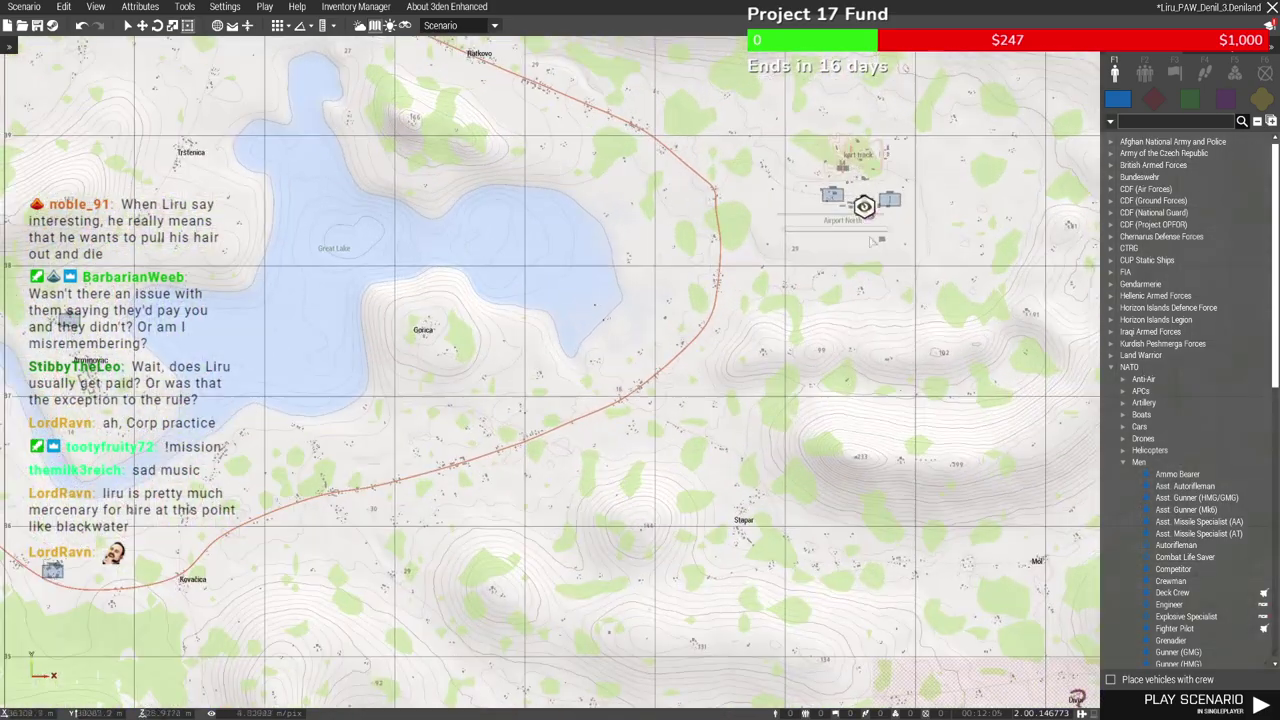
key(m)
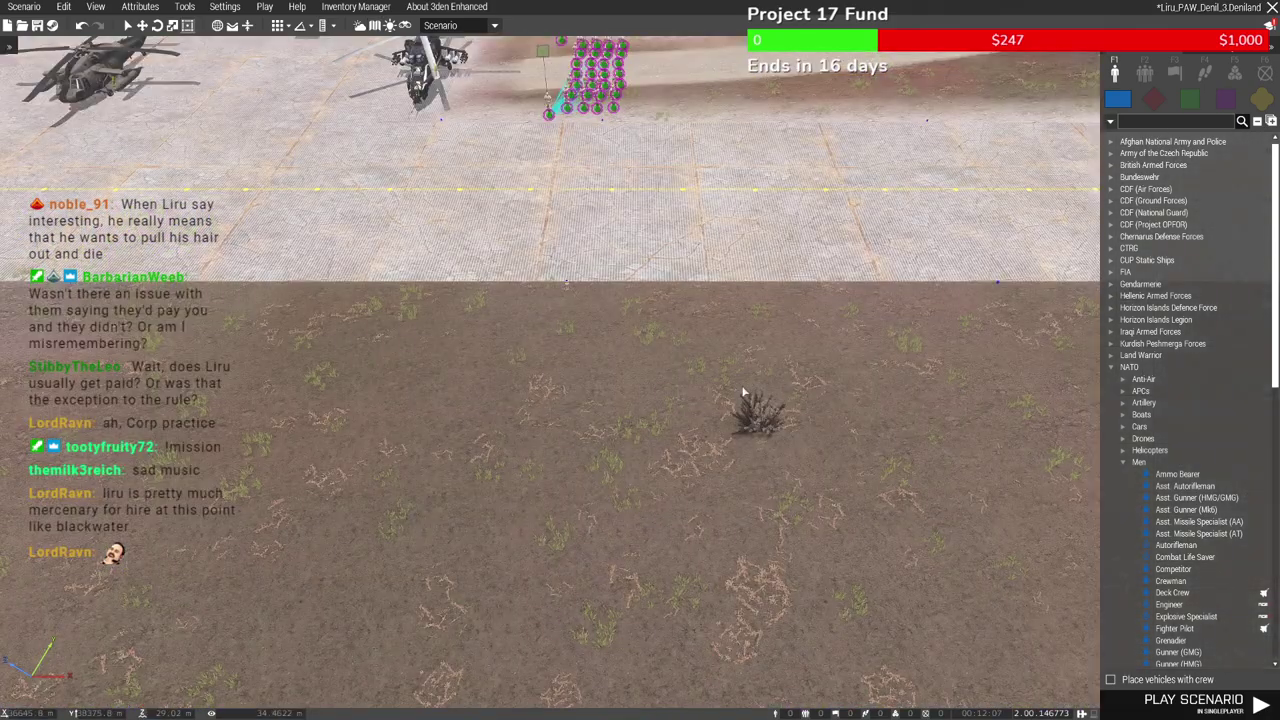
key(w)
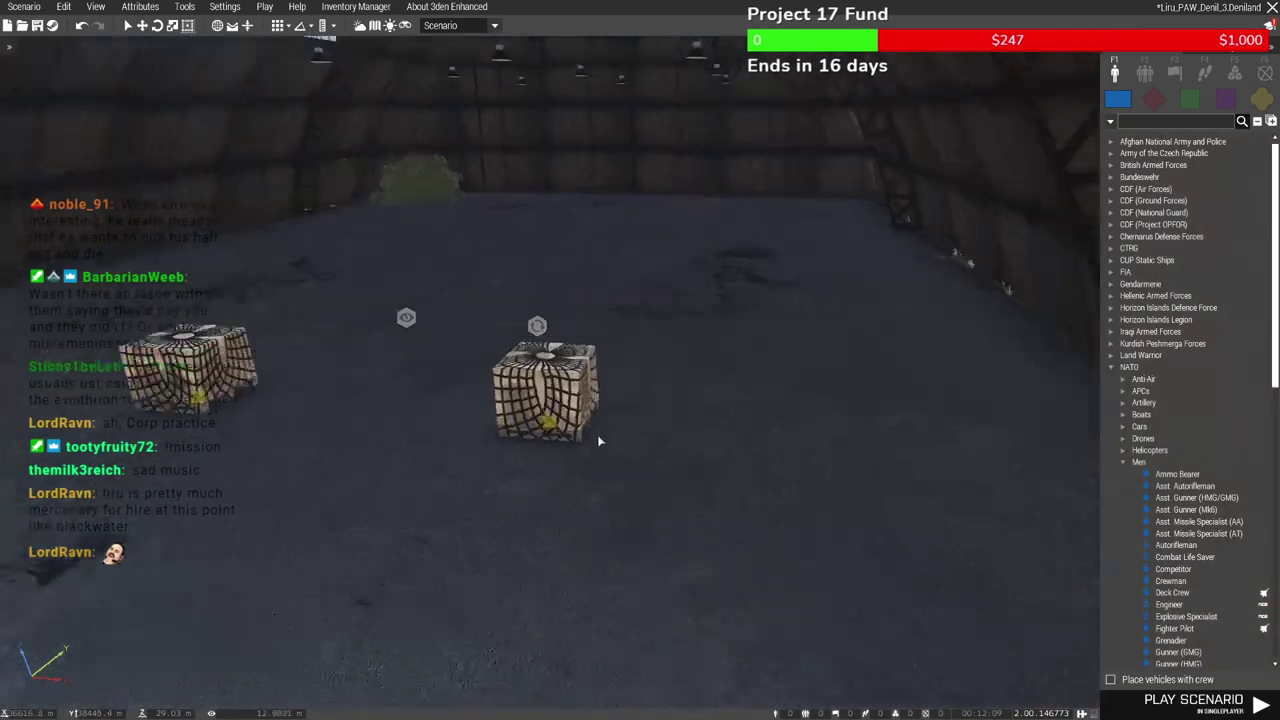
right_drag(597, 440, 415, 443)
key(s)
key(d)
right_drag(486, 408, 396, 420)
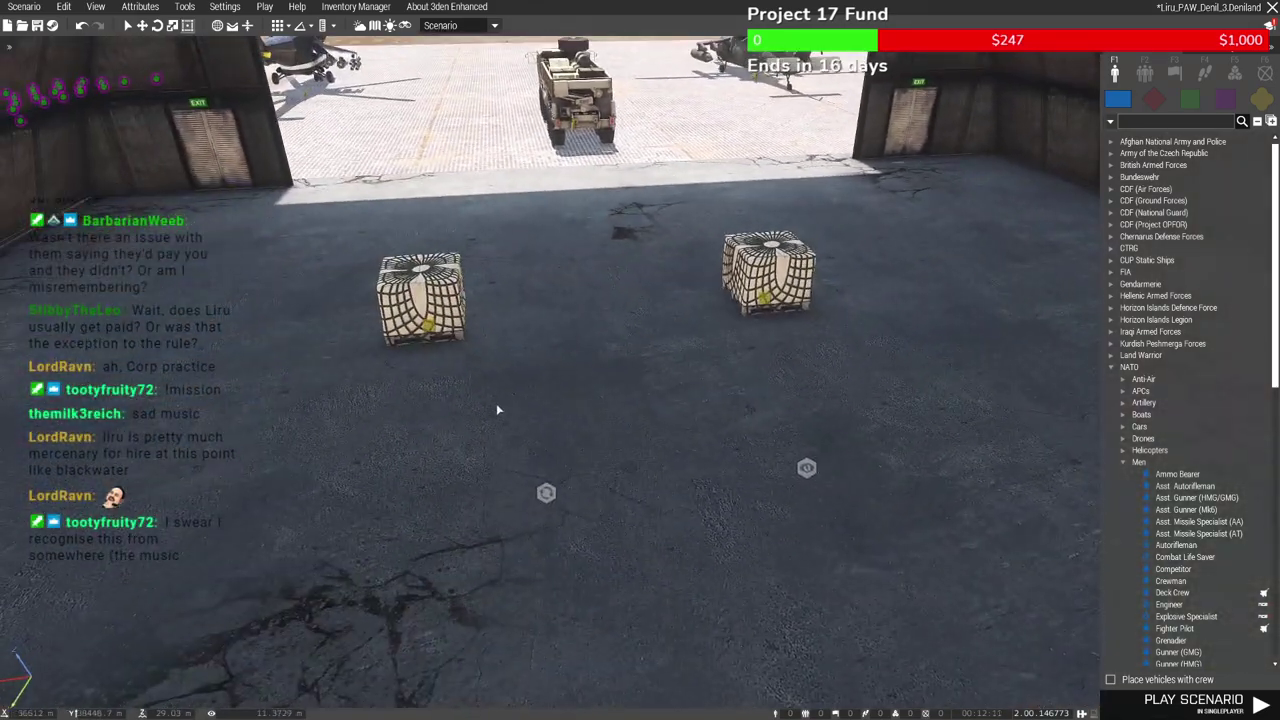
key(d)
right_drag(496, 405, 446, 403)
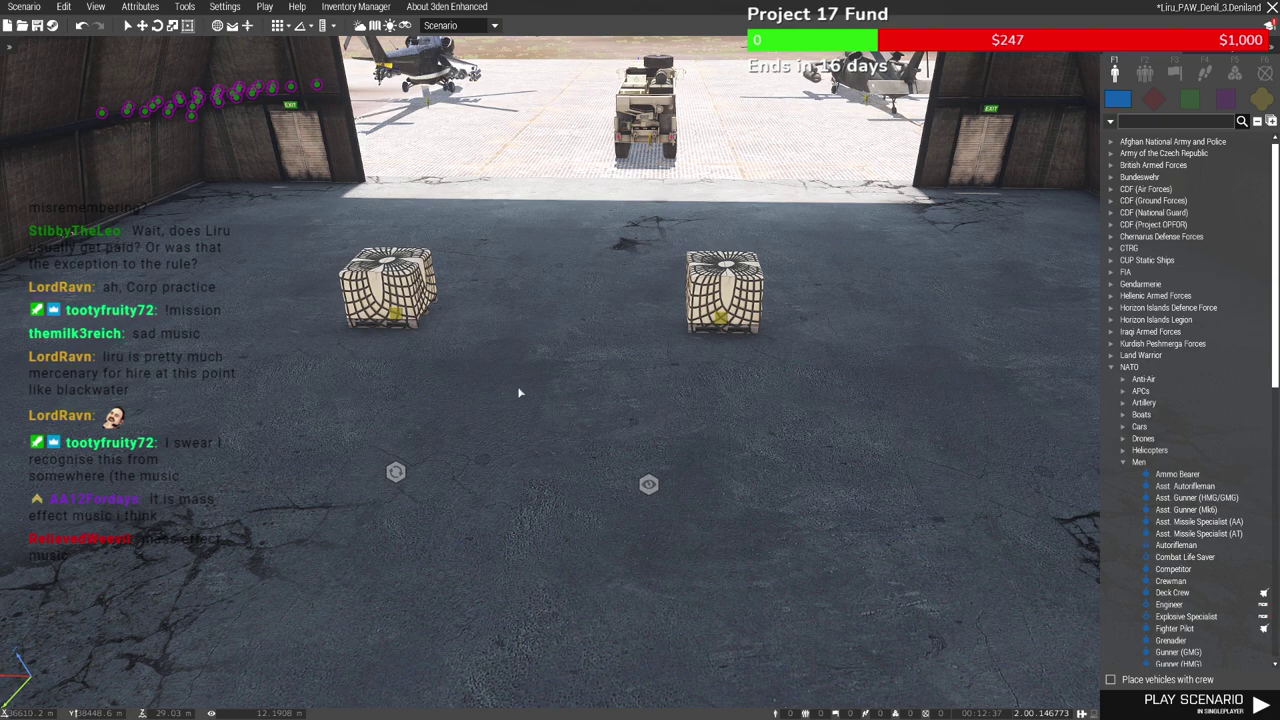
key(a)
drag(440, 281, 895, 331)
click(798, 391)
key(w)
key(d)
key(s)
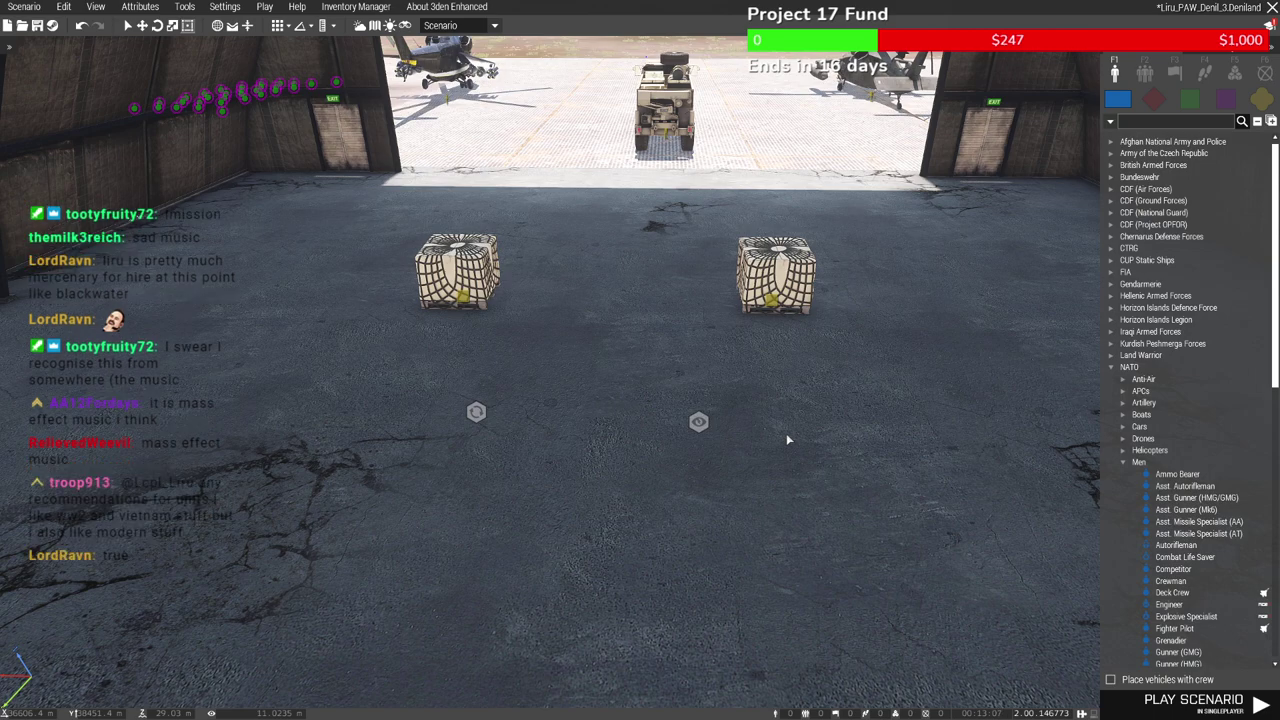
Open the shared attributes of both cargo net boxes and expand their Equipment Storage and ACE Arsenal sections
drag(311, 220, 860, 330)
right_click(815, 308)
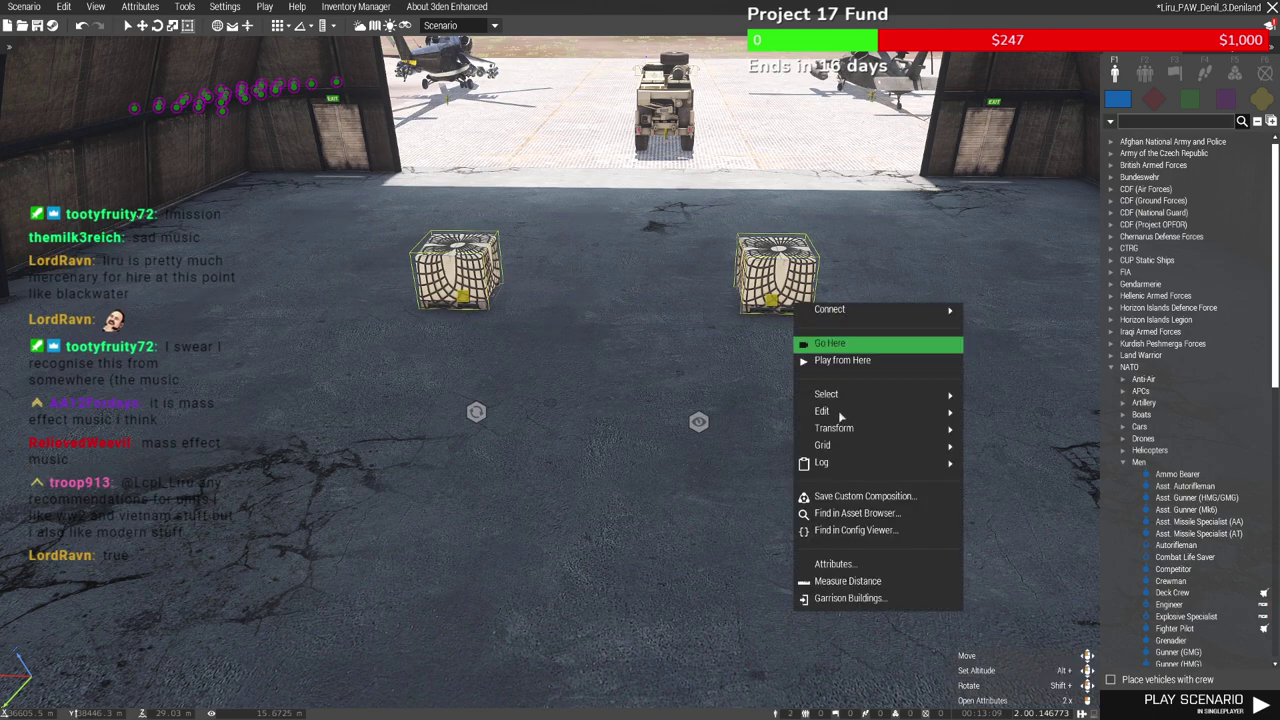
click(872, 567)
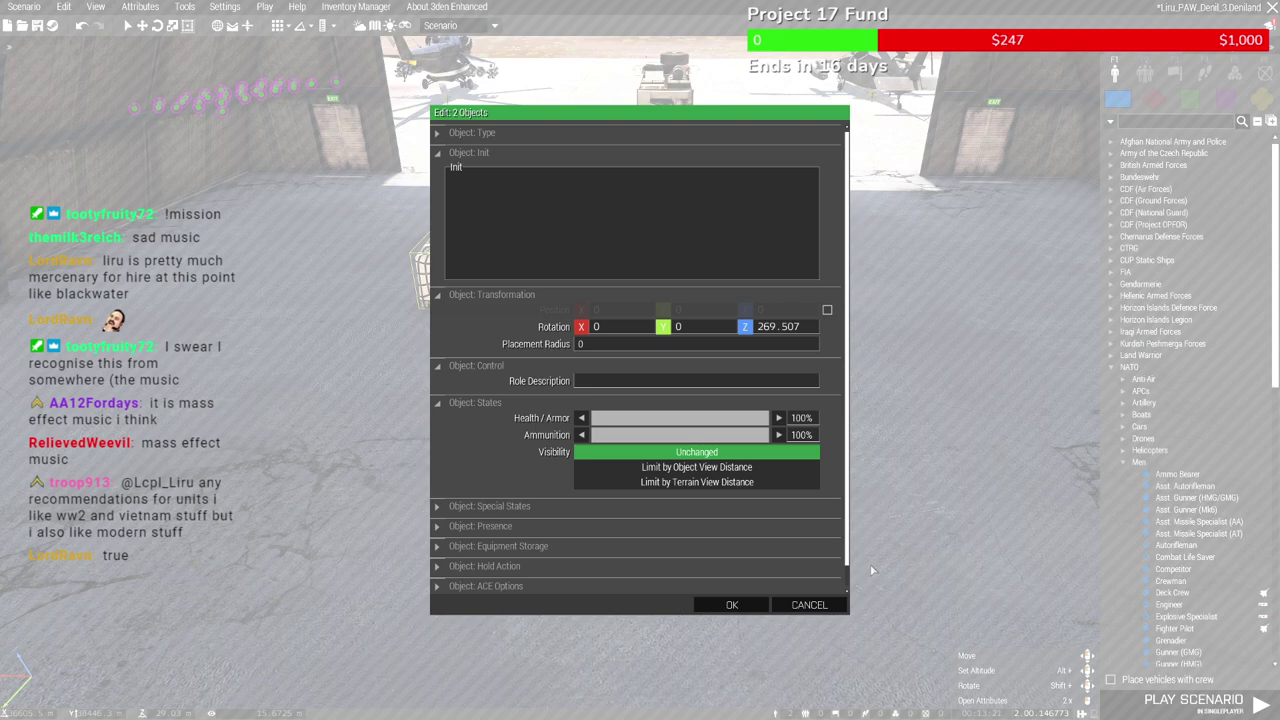
scroll(600, 580, down, 1)
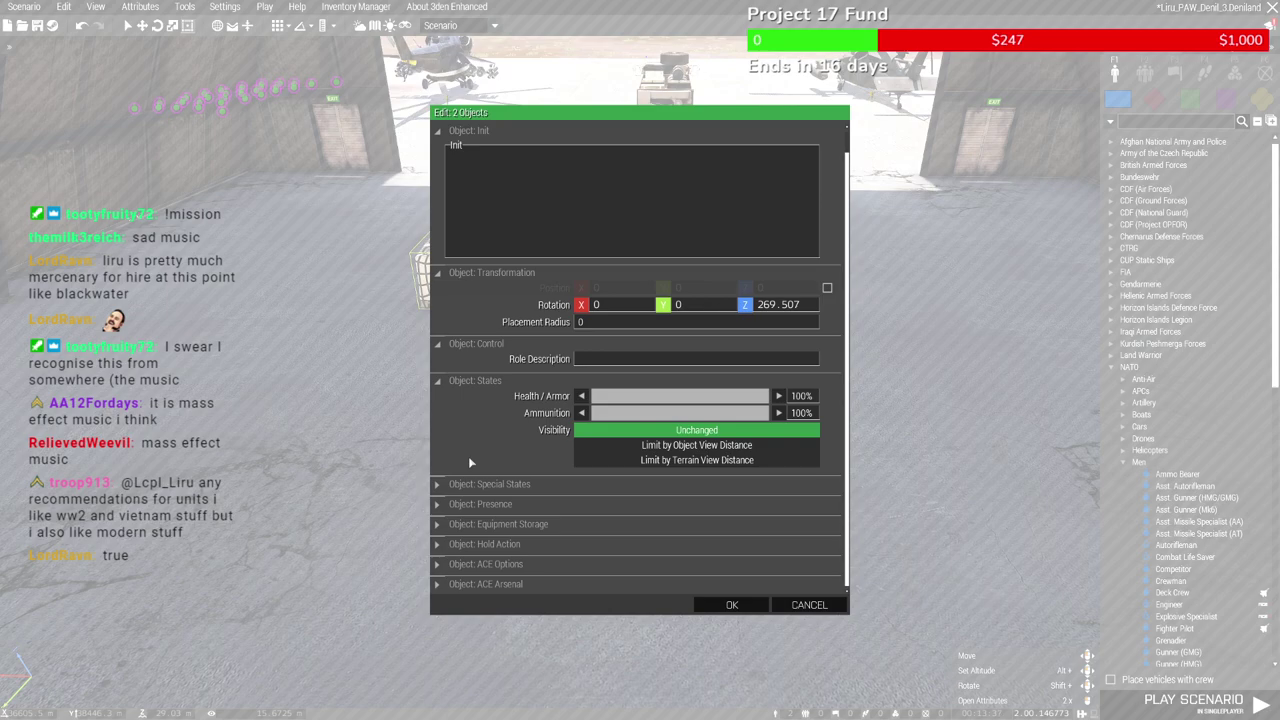
click(513, 524)
scroll(820, 435, down, 5)
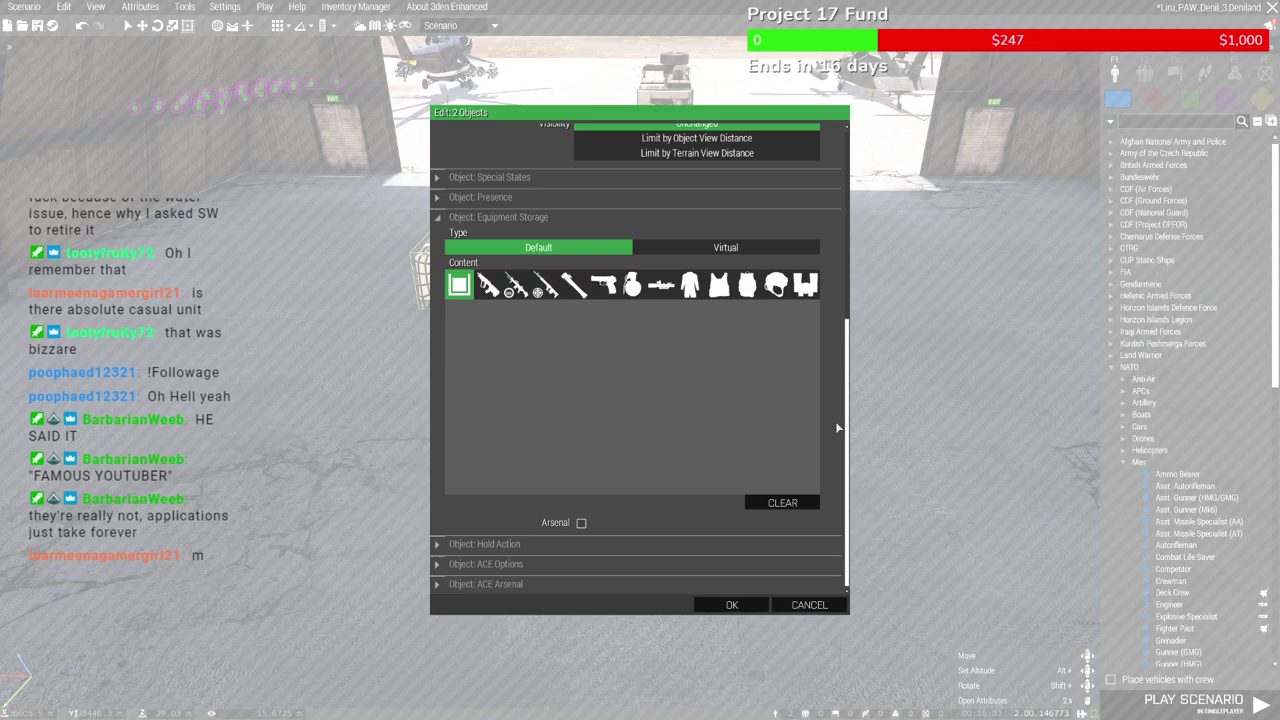
click(545, 582)
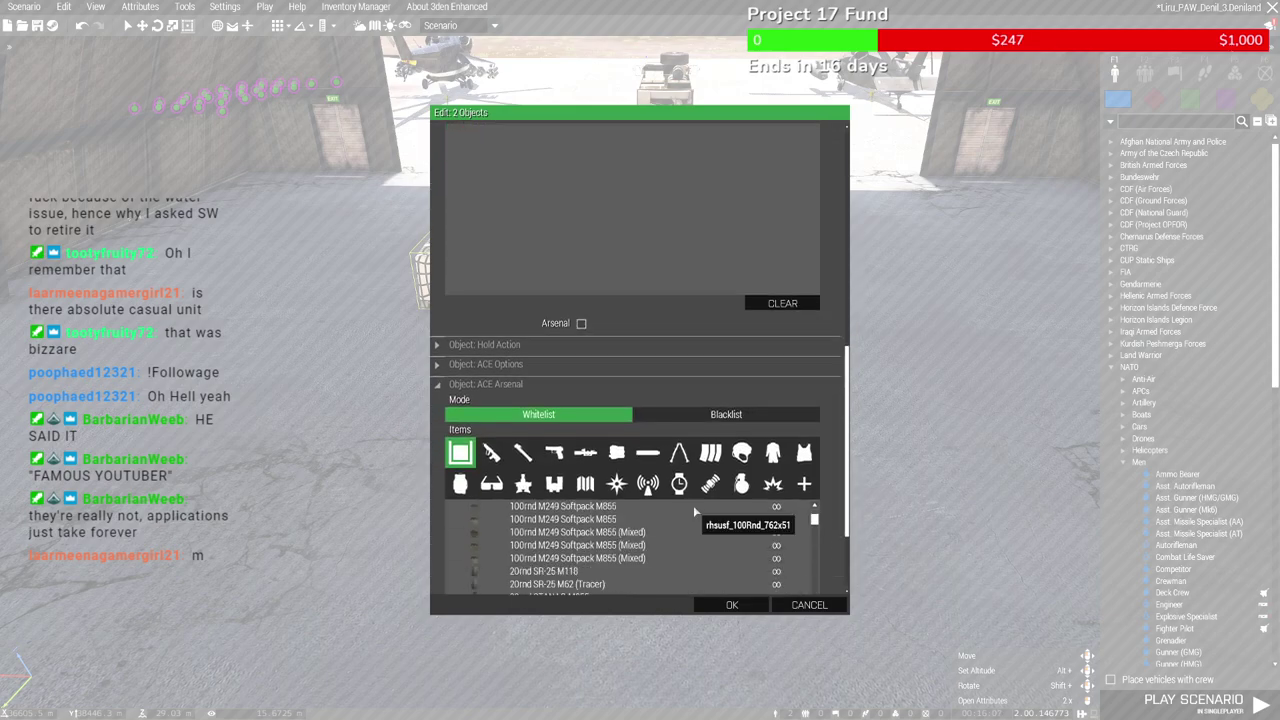
scroll(833, 488, down, 3)
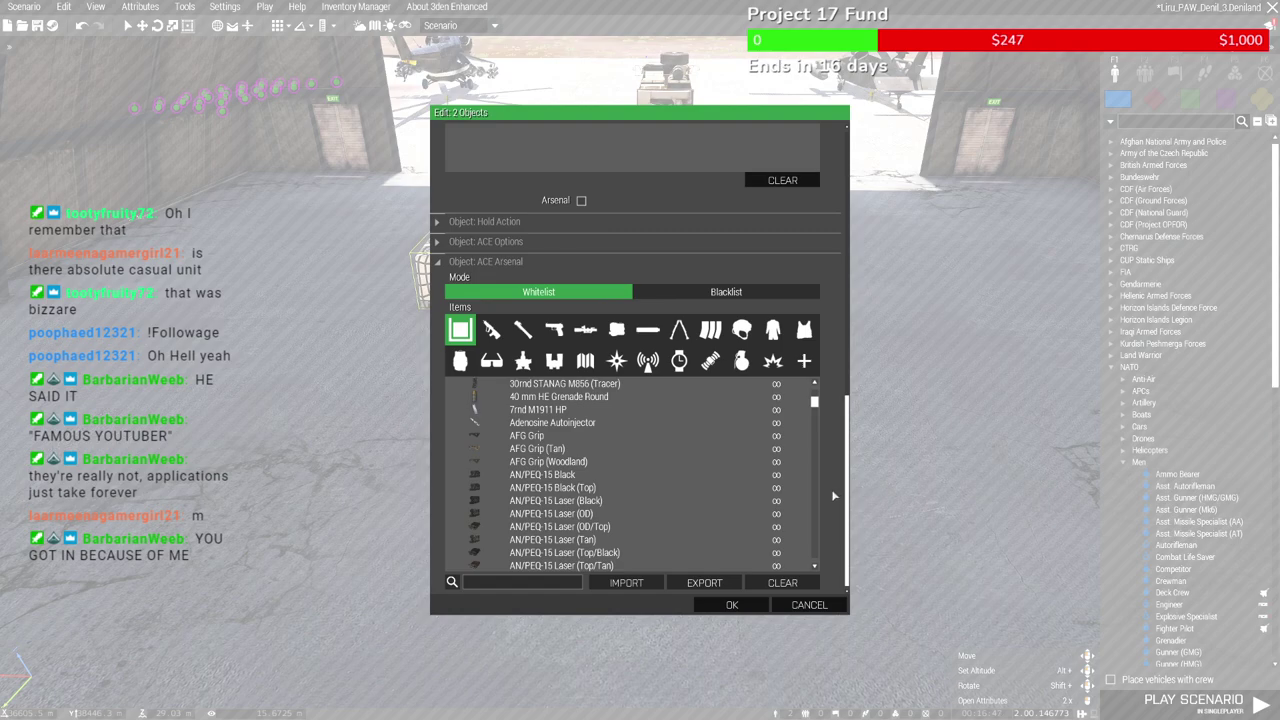
Find the Defusal Kit with "defu" among the miscellaneous items and add it to the boxes' ACE Arsenal whitelist
click(804, 360)
click(478, 582)
text(defu)
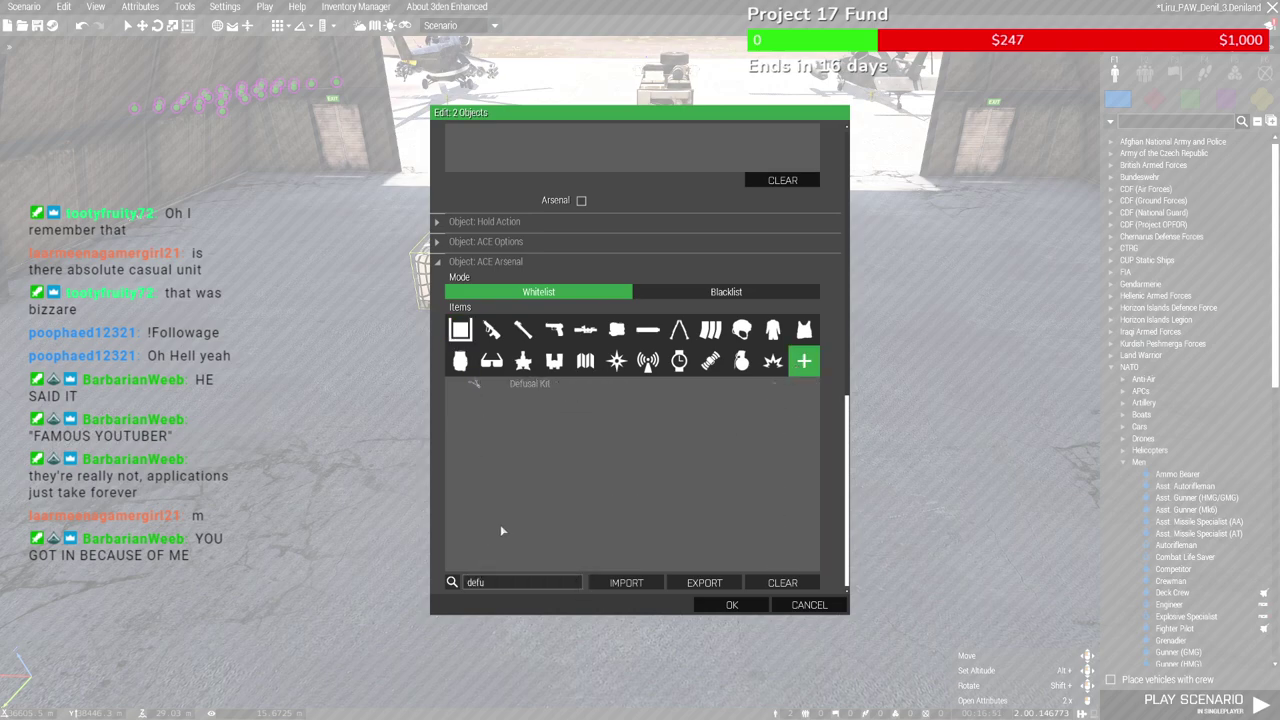
click(815, 384)
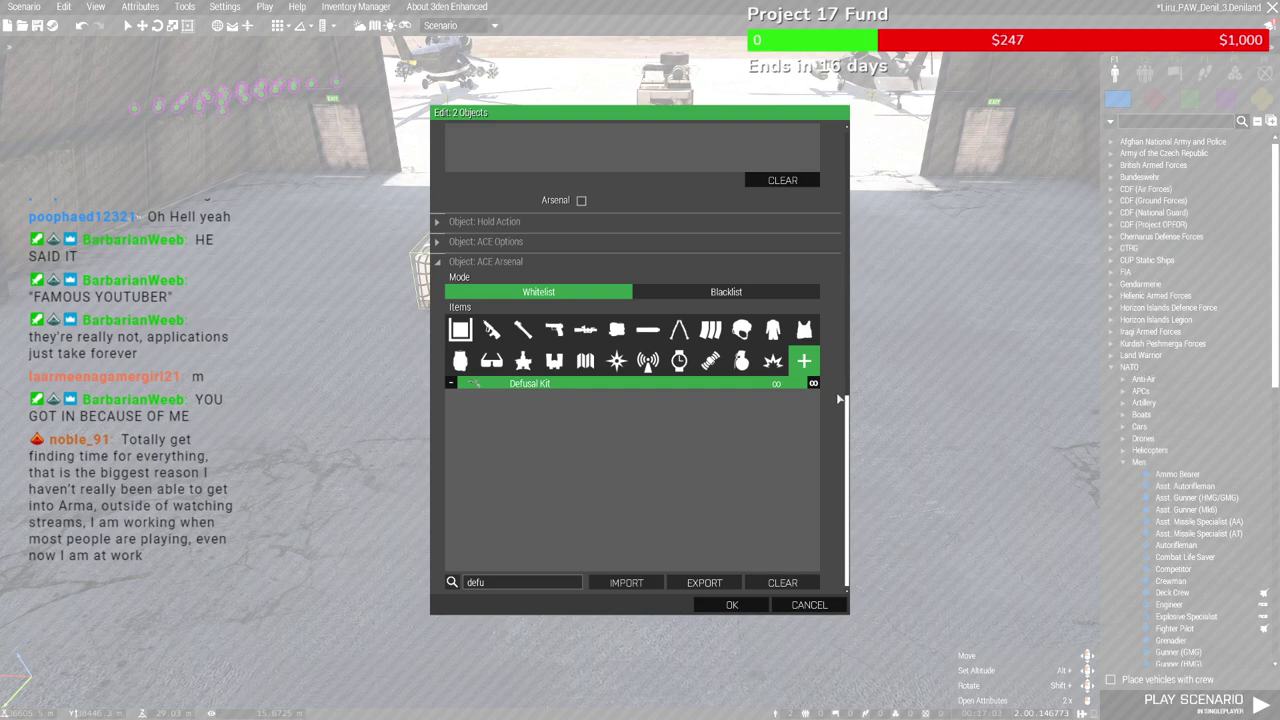
Search the primary weapons for "98" and include the Barrett Model 98 Bravo .338 Lapua in the arsenal whitelist
click(491, 330)
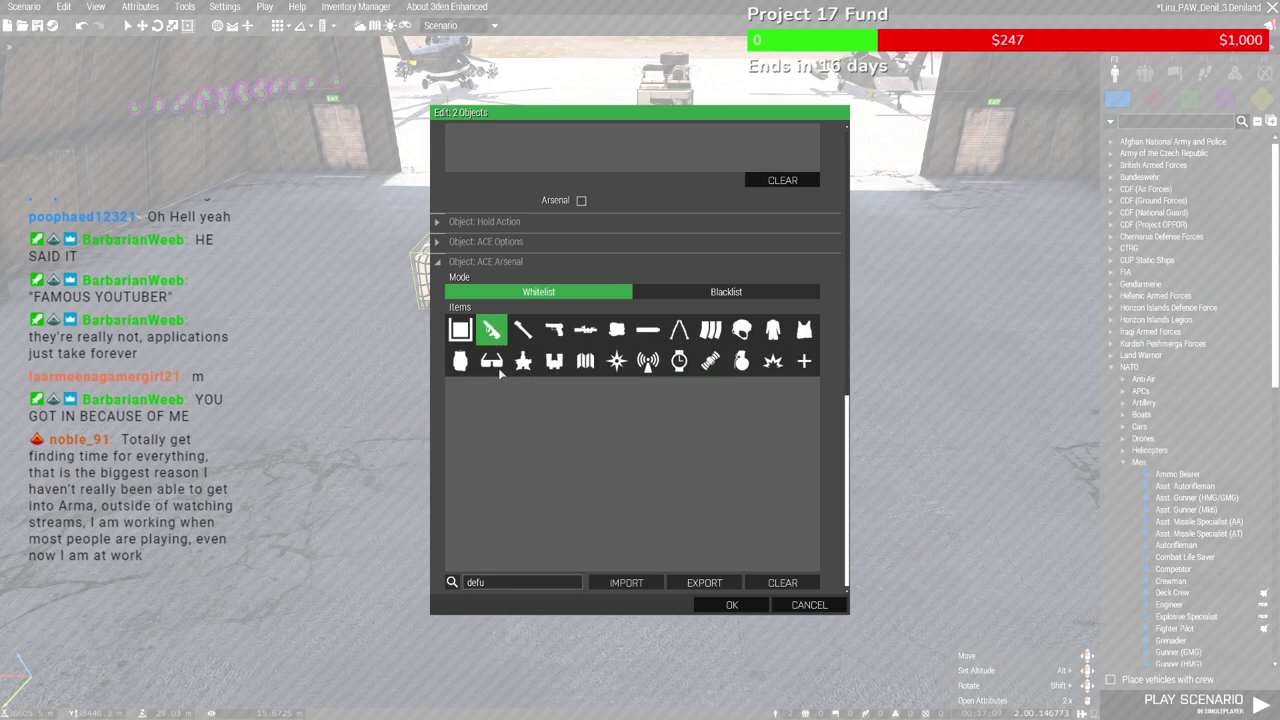
double_click(509, 588)
text(98)
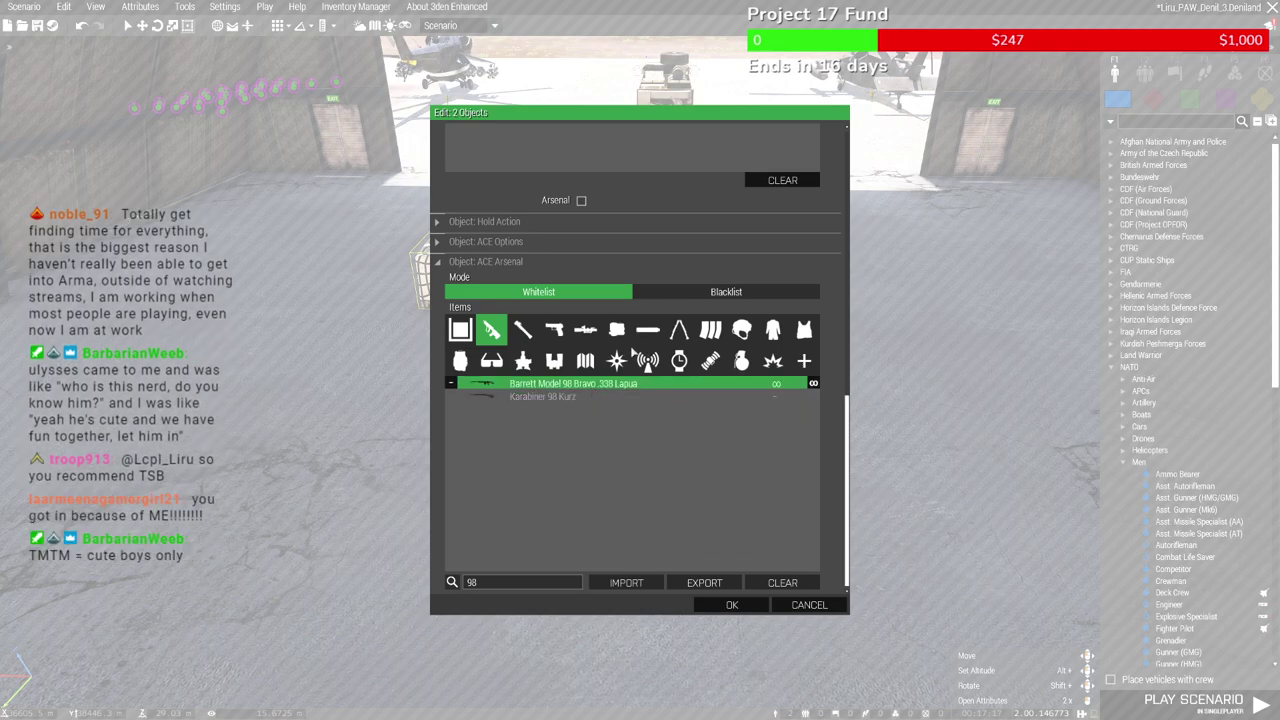
Search the magazines for "API" and add the .338 10Rnd Mag (API526) to the arsenal whitelist
click(716, 337)
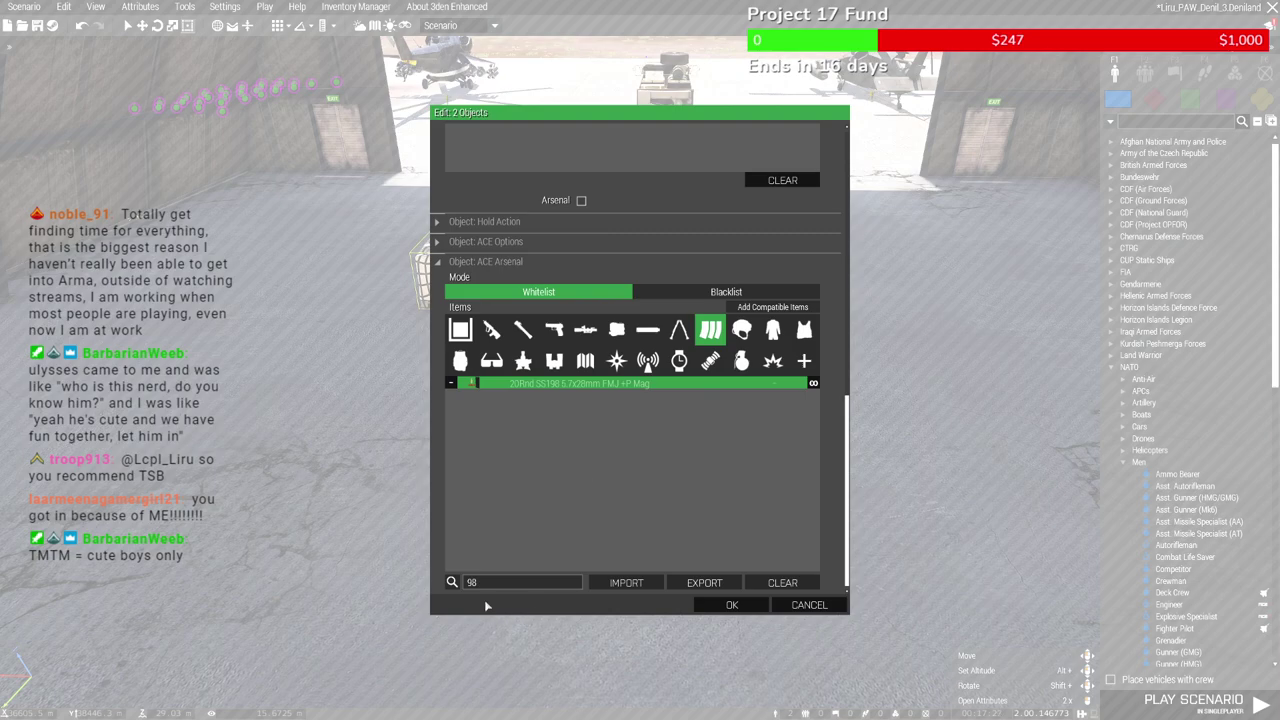
drag(485, 586, 463, 591)
text(1526)
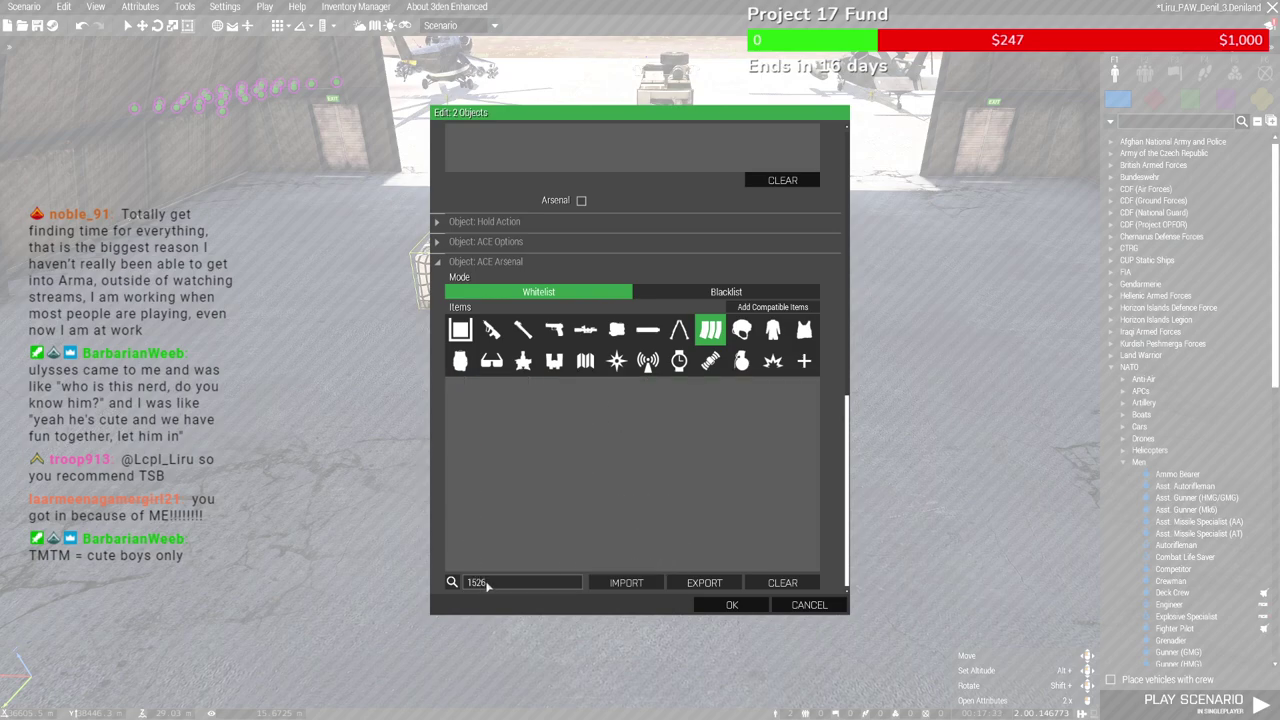
drag(487, 586, 451, 583)
text(API)
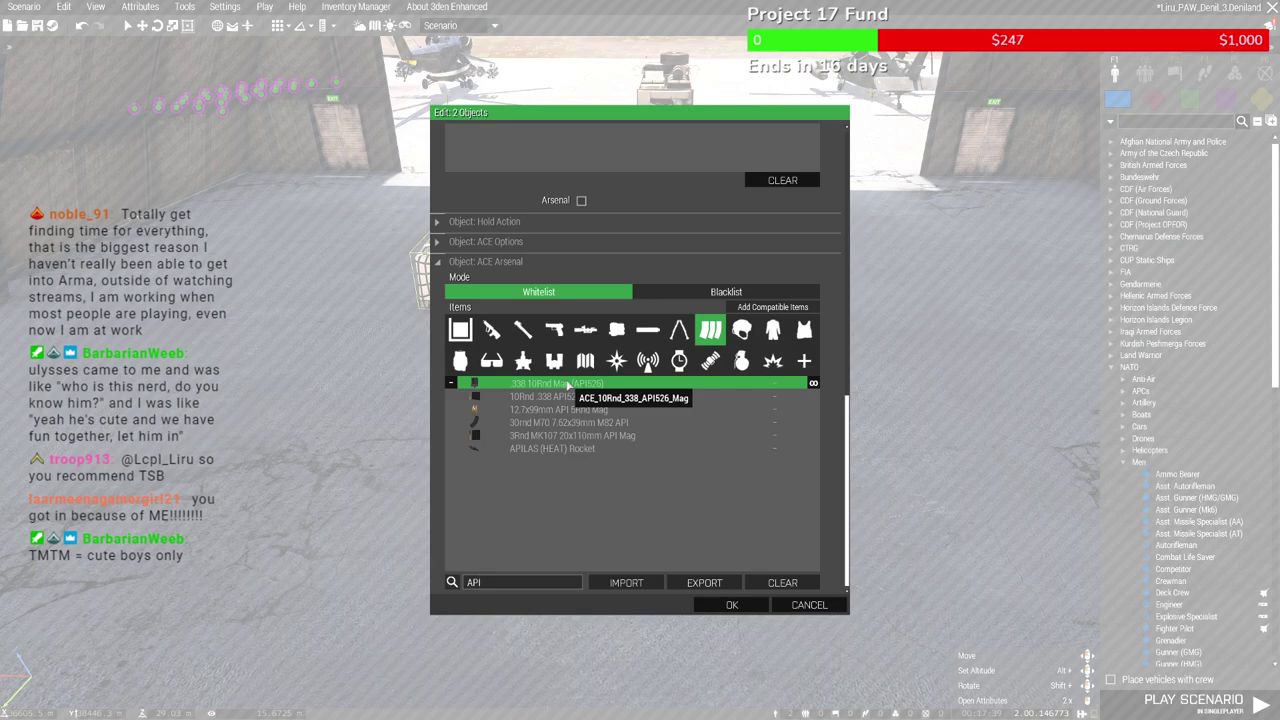
click(813, 384)
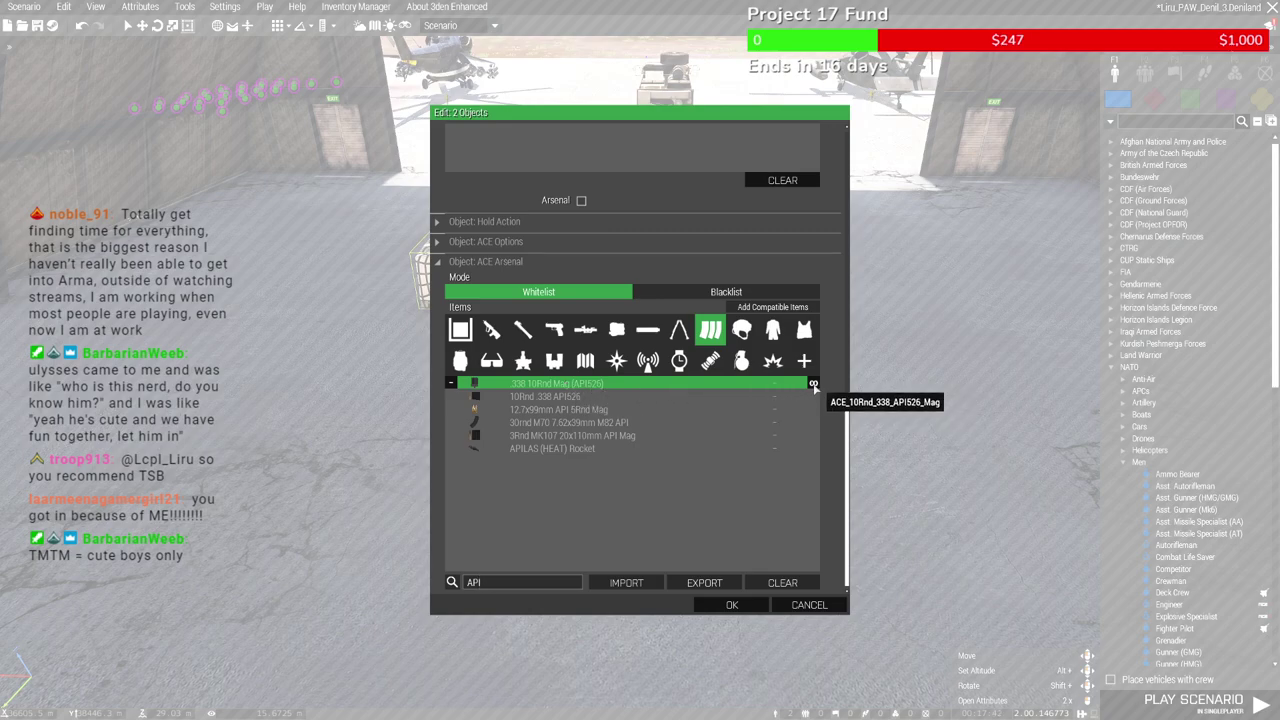
Accept the arsenal changes to the cargo net boxes and host the scenario as a multiplayer session with the default server settings
click(732, 604)
click(266, 8)
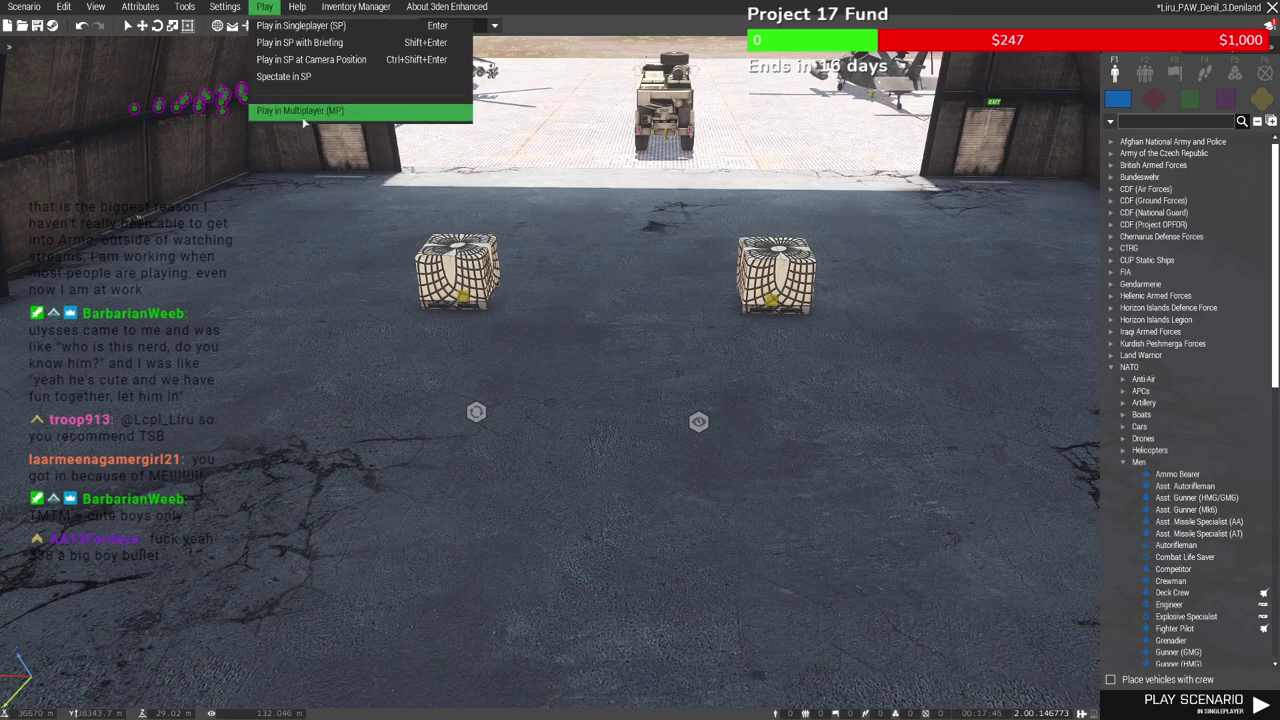
click(300, 112)
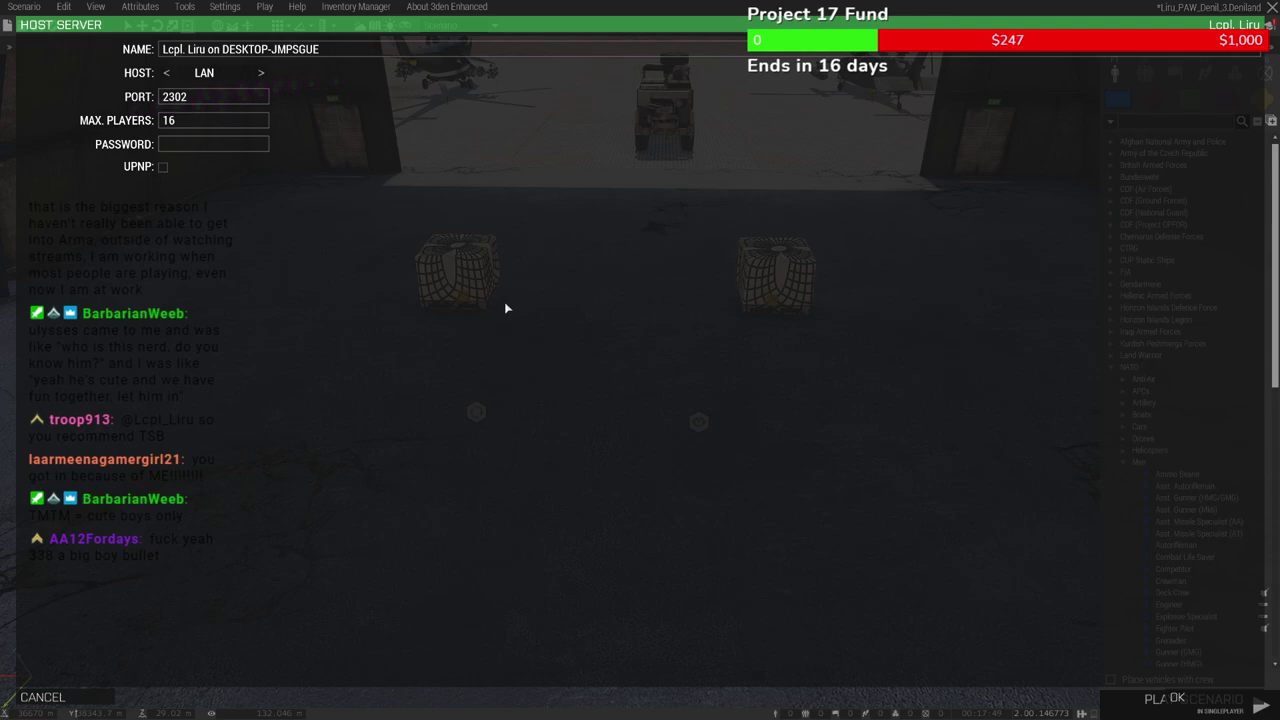
click(1199, 705)
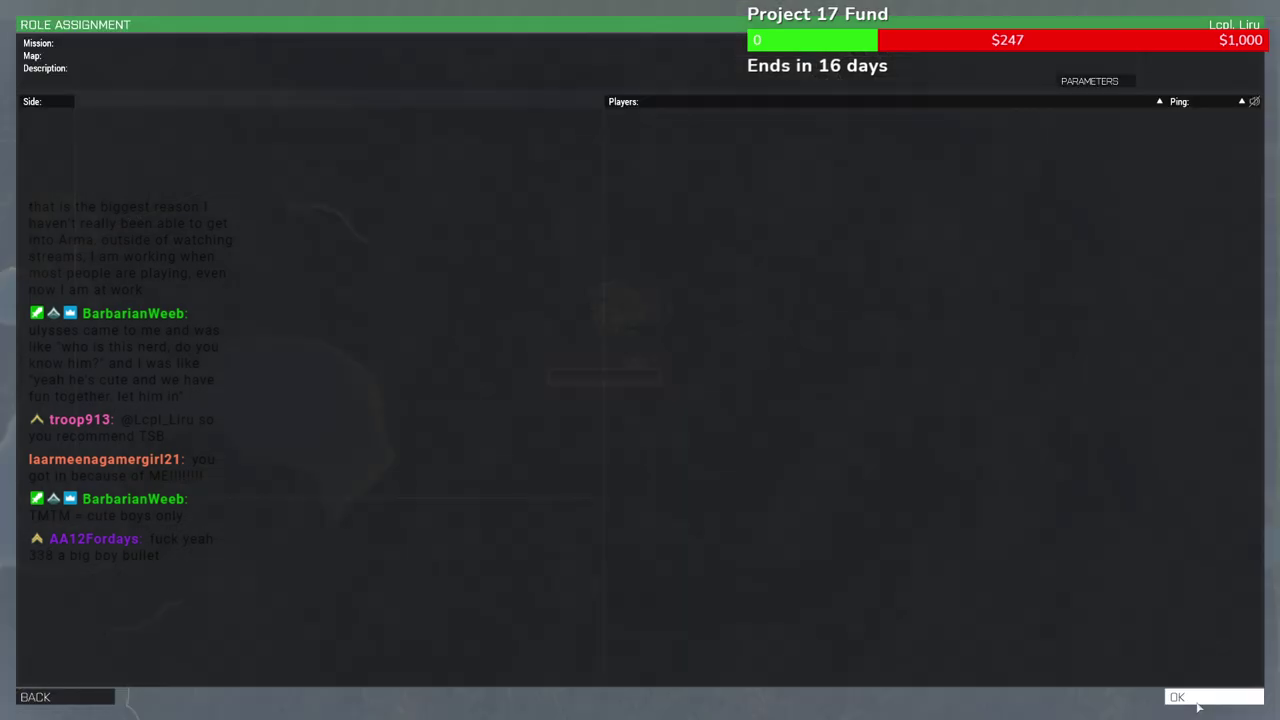
Take the Gov't Liason role for Independent, start the mission and respawn at the Staging Point
scroll(460, 317, down, 5)
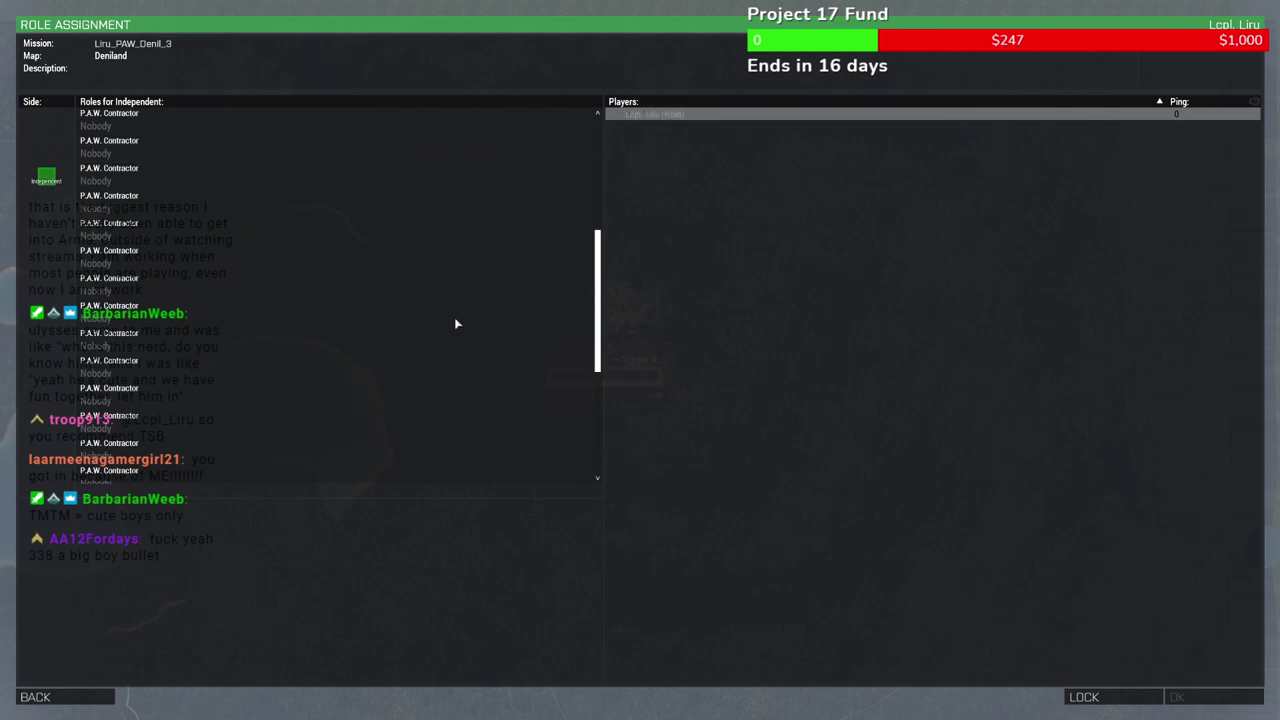
click(218, 449)
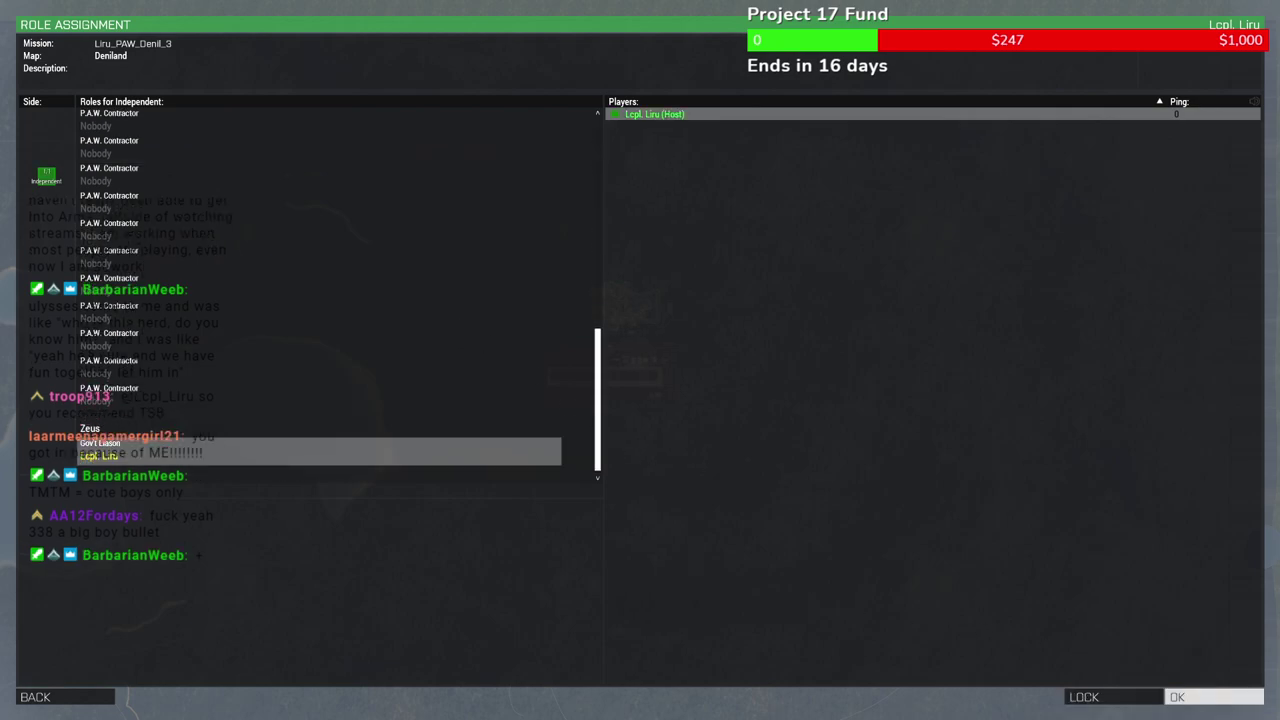
click(1213, 697)
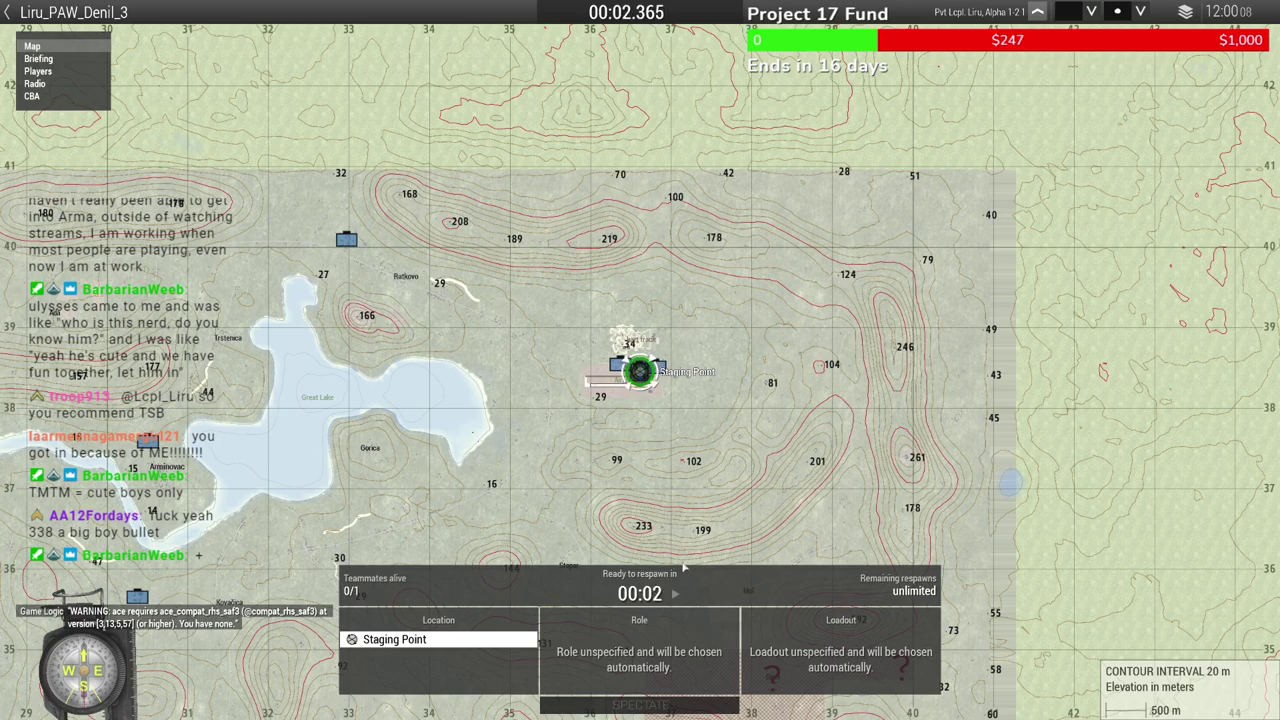
scroll(689, 513, up, 2)
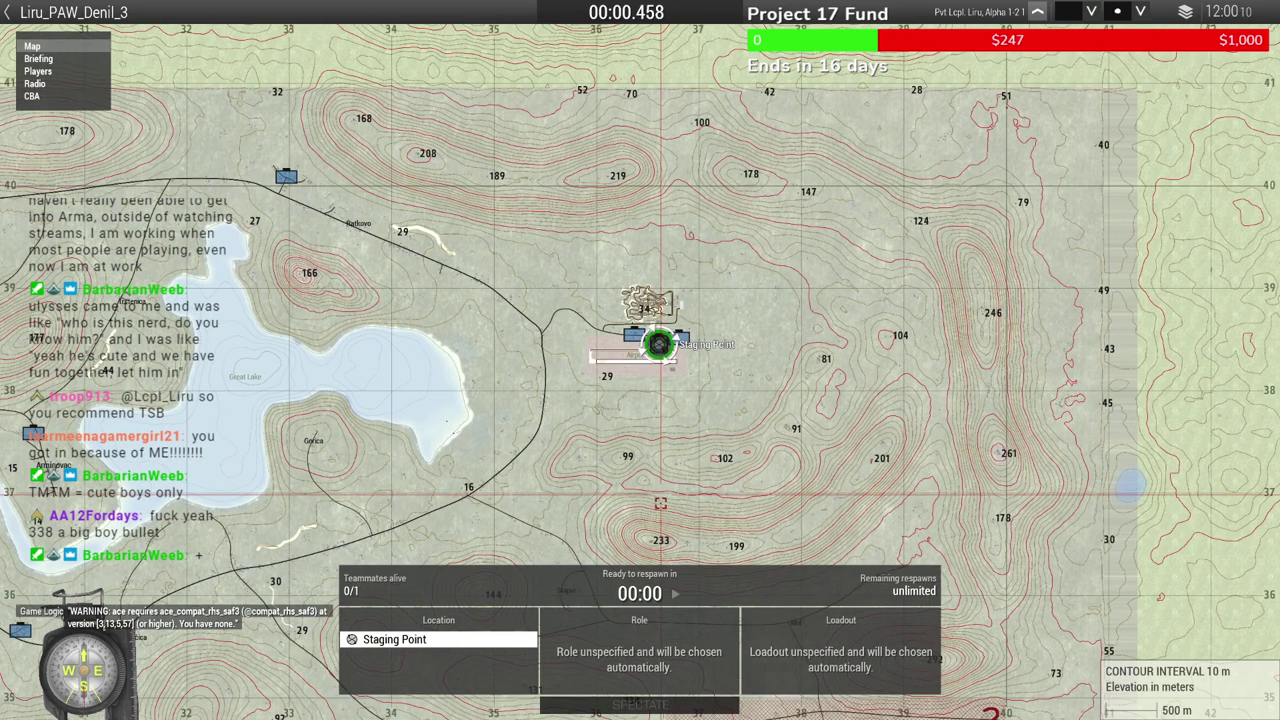
click(640, 586)
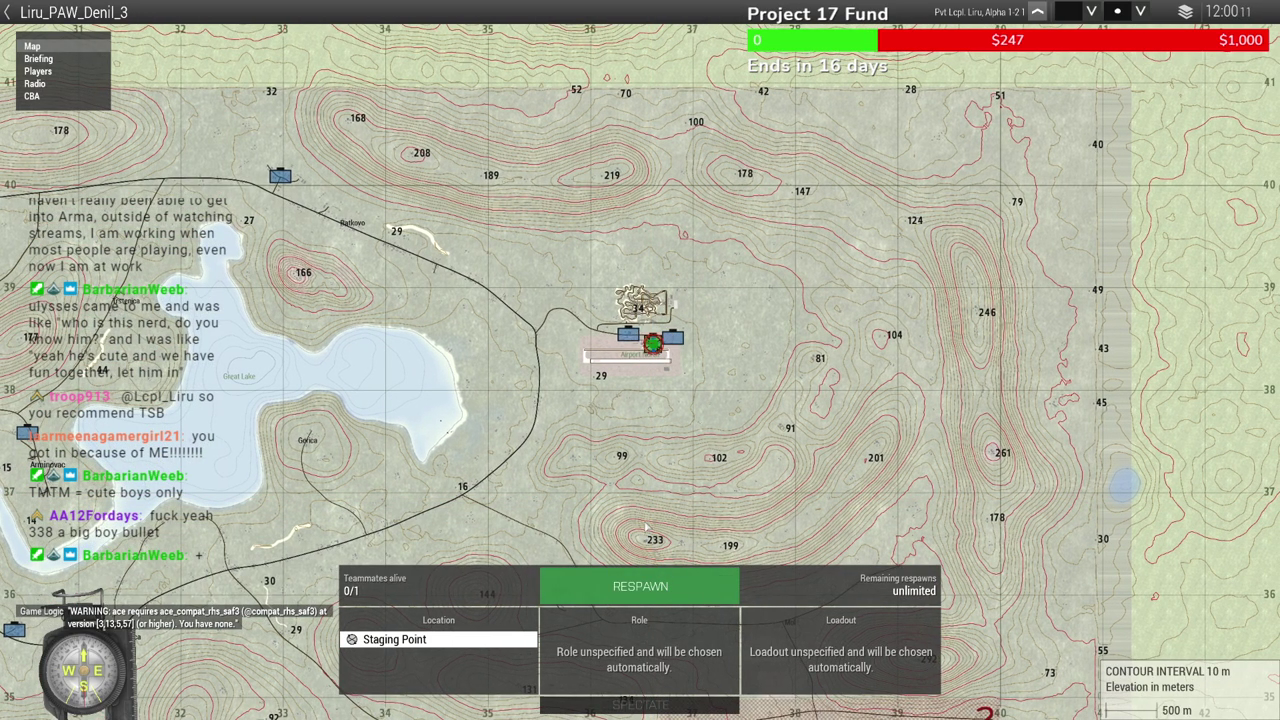
Approach a cargo net box, open its ACE Arsenal and equip the Barrett Model 98 Bravo .338 Lapua
key(w)
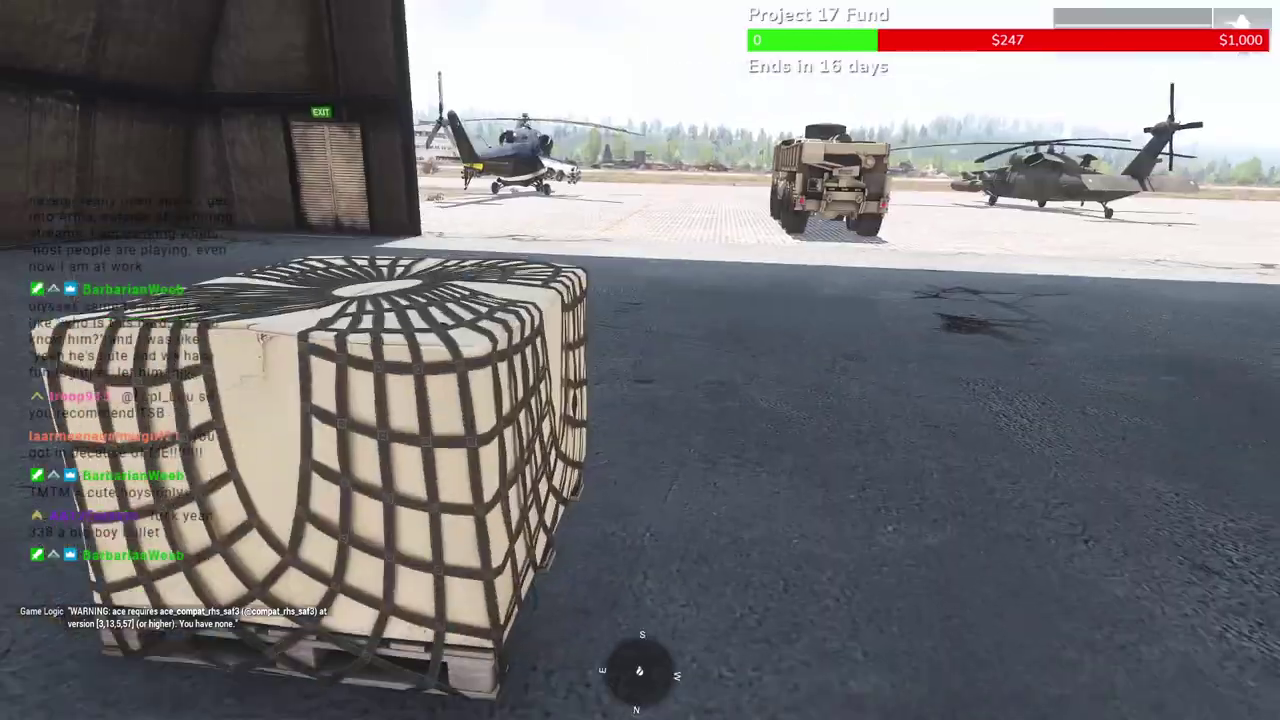
key(super)
key(w)
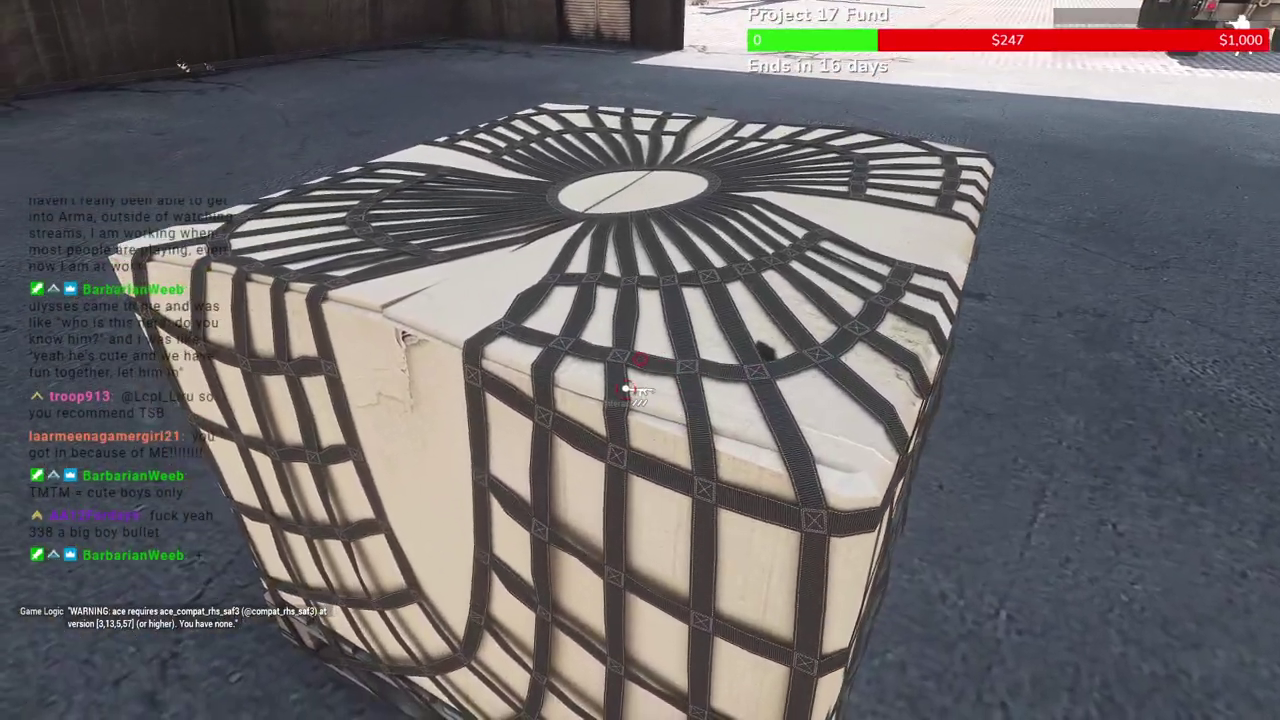
click(672, 355)
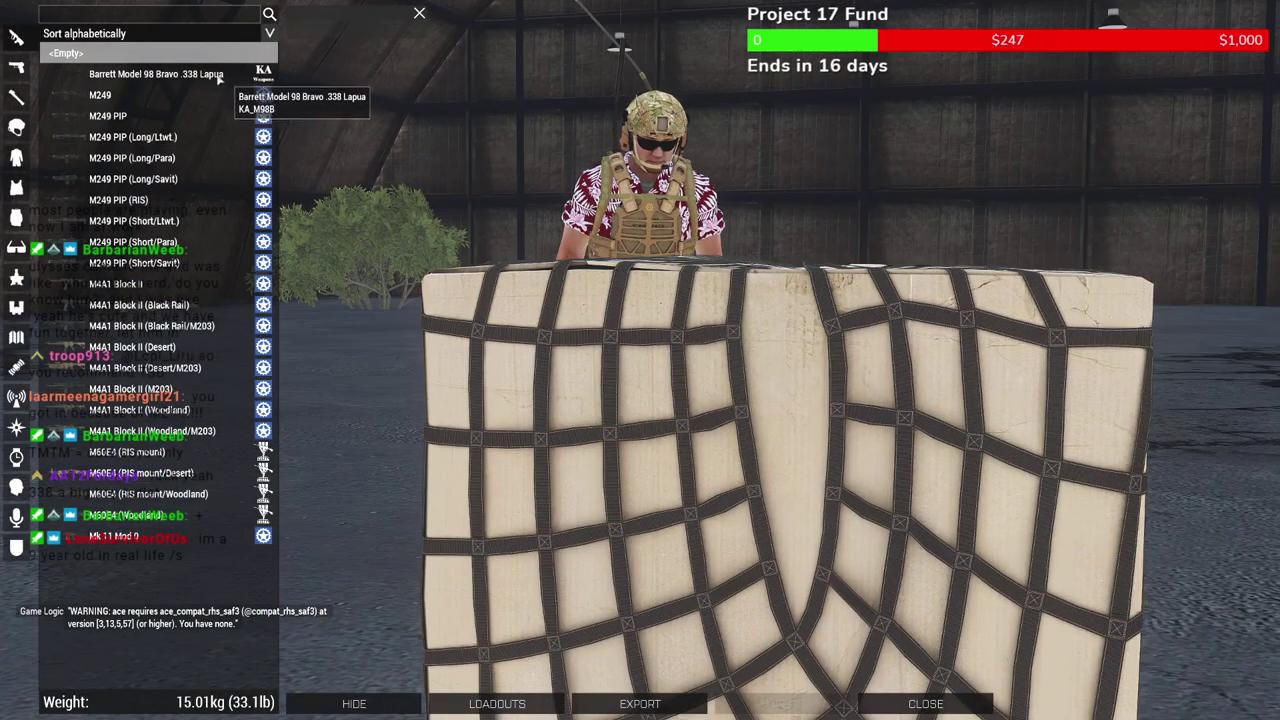
click(219, 76)
right_drag(453, 158, 725, 222)
scroll(630, 217, up, 1)
Try the M145 MGO and the Schmidt and Bender 3-12x50 PM II optics on the Barrett rifle
click(1067, 77)
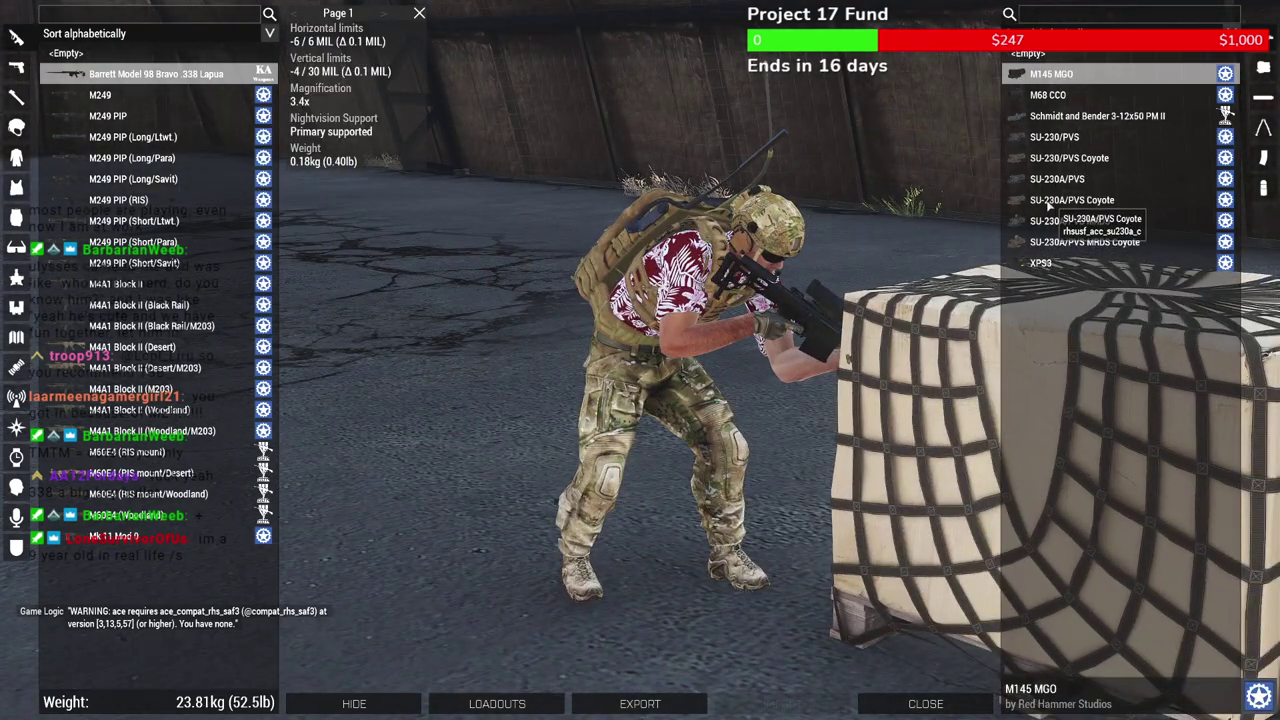
key(Down)
key(Down)
key(Down)
scroll(1073, 293, down, 2)
scroll(1073, 293, up, 4)
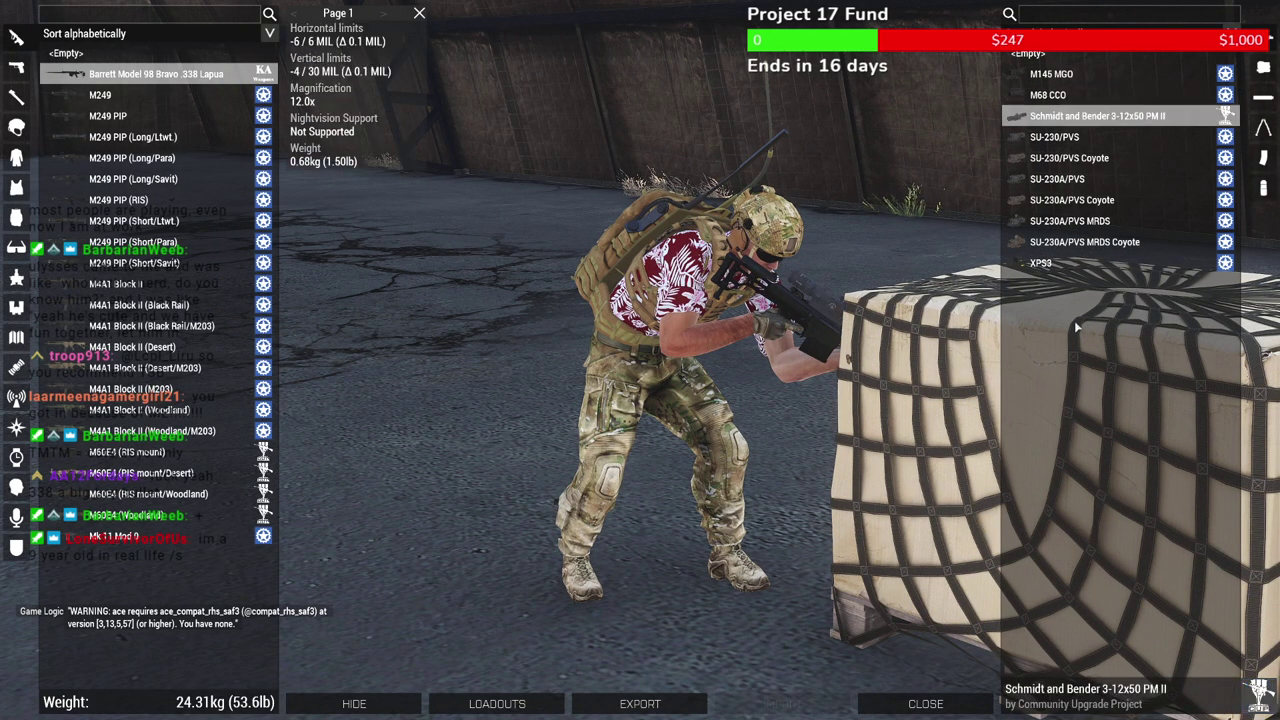
right_drag(844, 379, 845, 371)
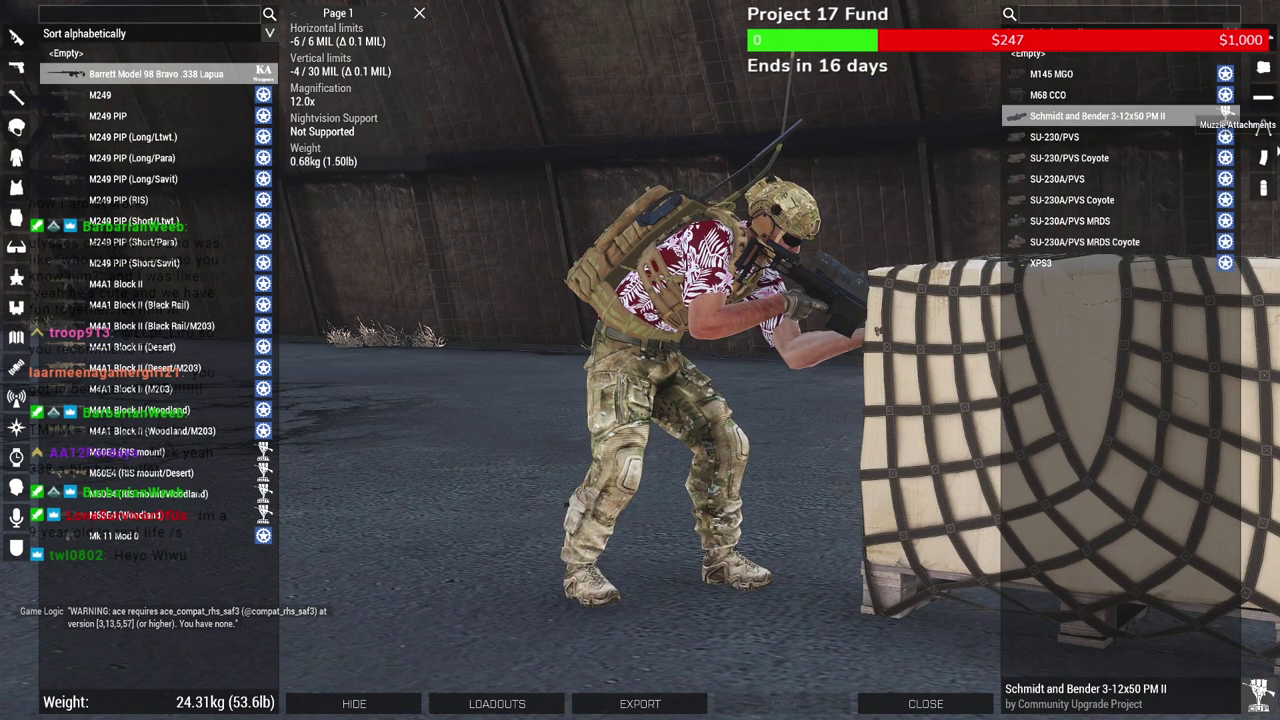
Compare the primary magazines offered for the Barrett Model 98 Bravo and the M249, ending on the Barrett, and leave the arsenal
click(1274, 175)
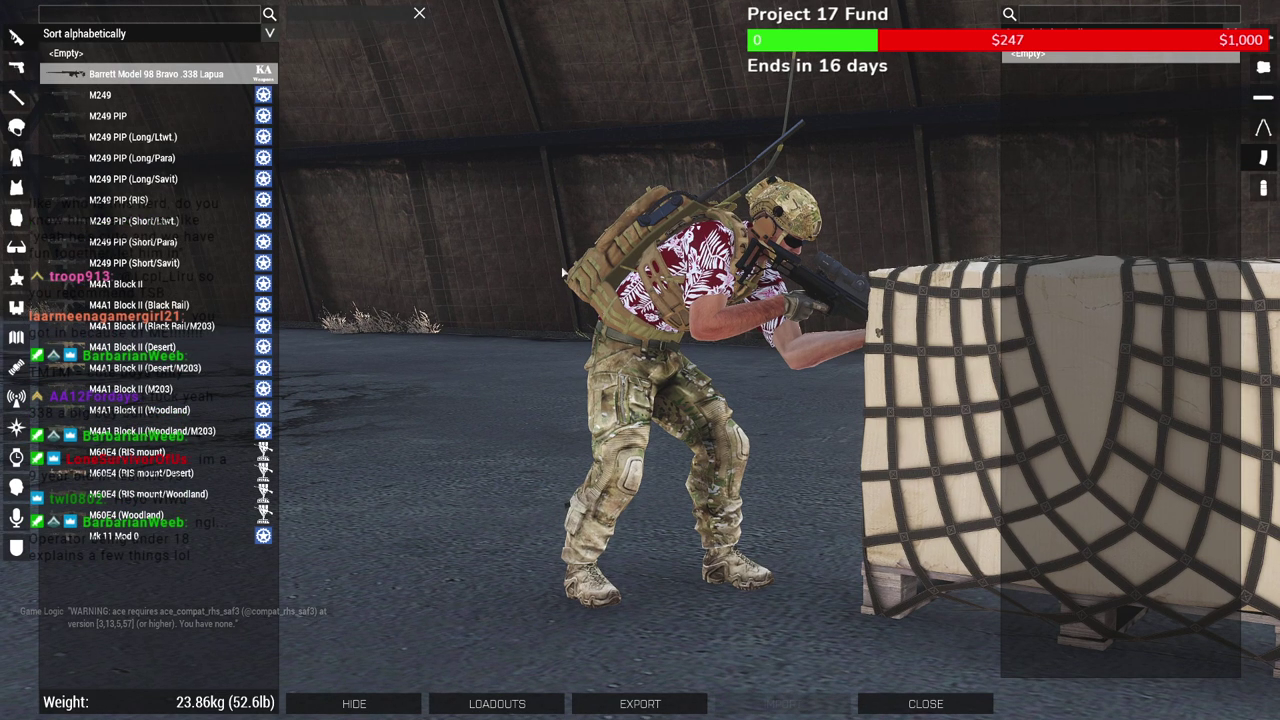
click(115, 93)
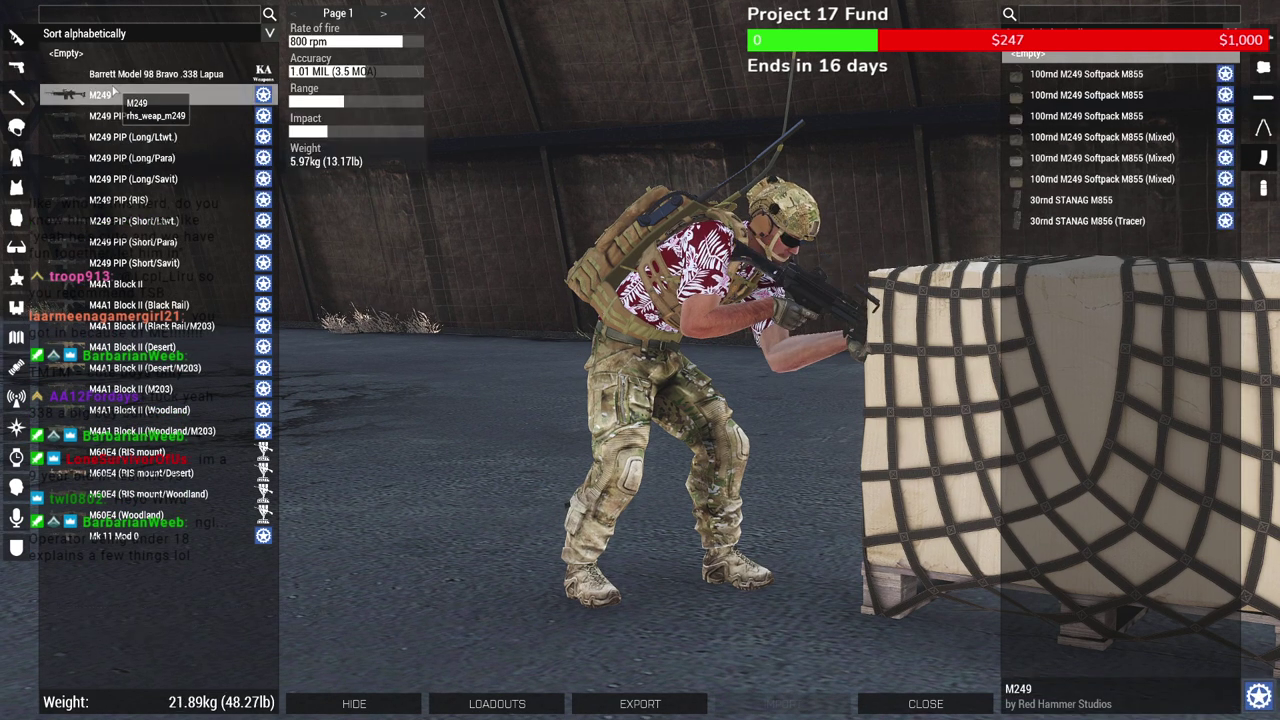
click(115, 74)
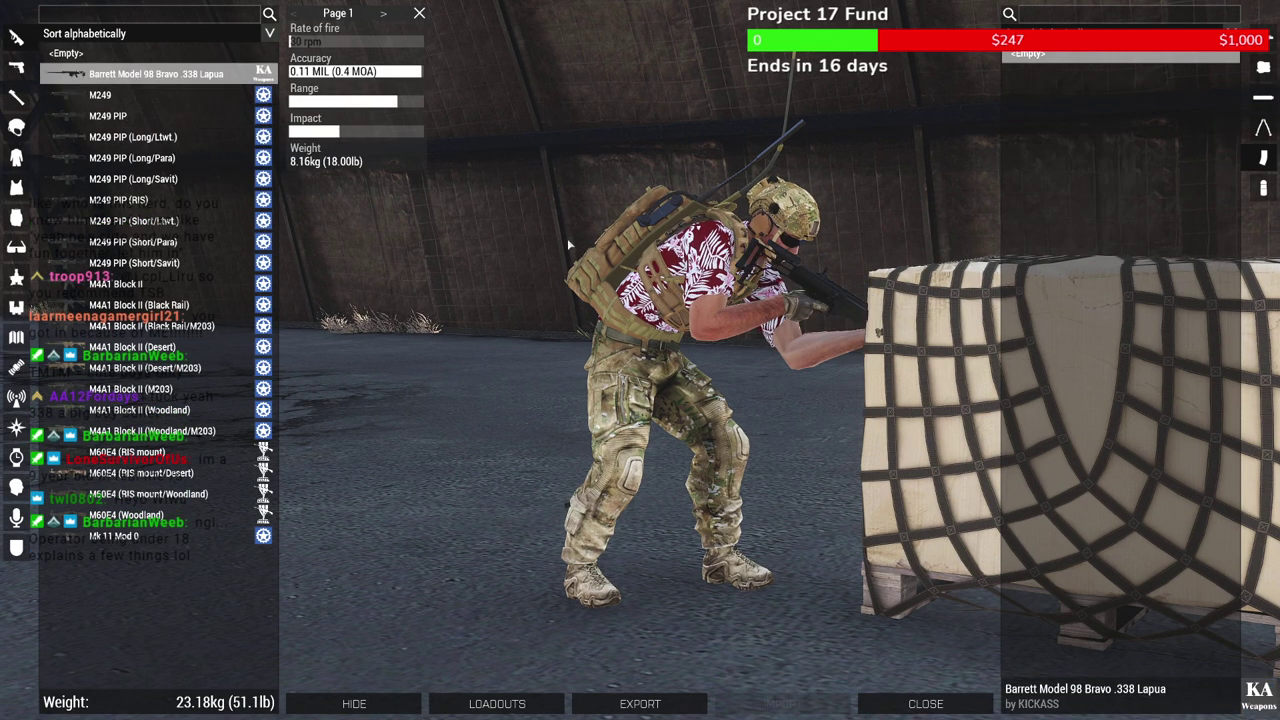
key(Escape)
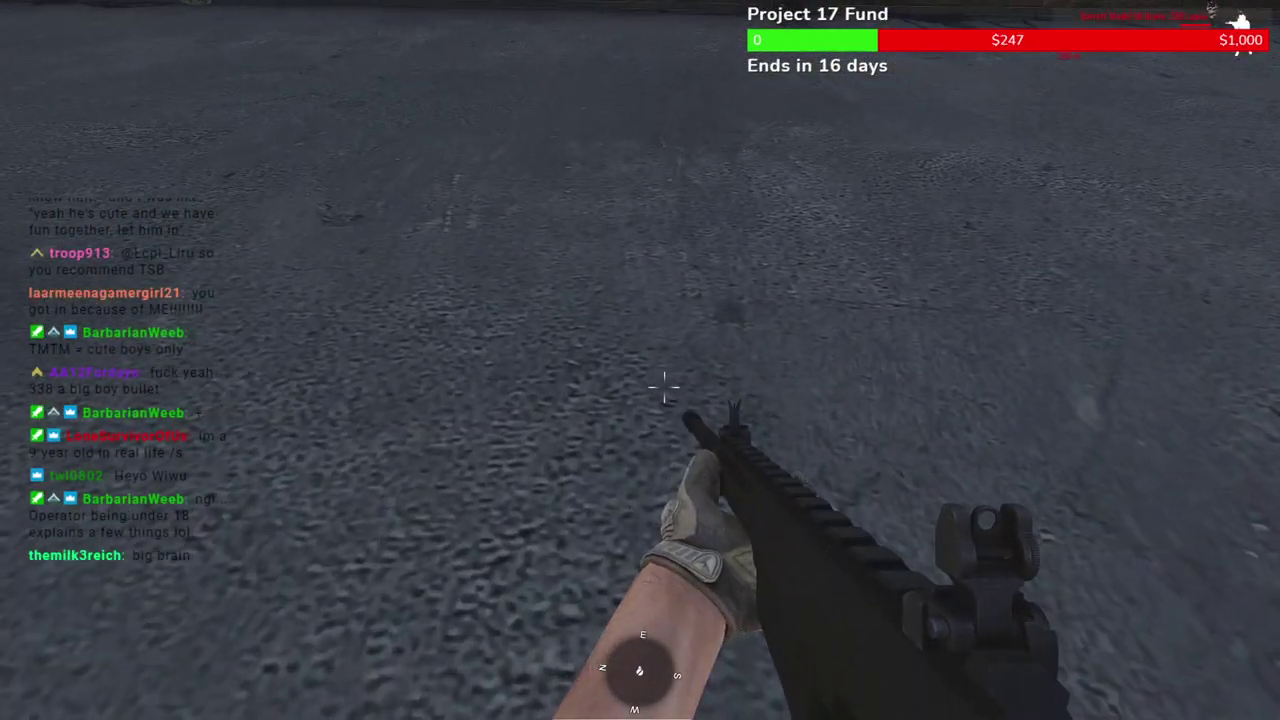
Drop the Barrett Model 98 Bravo from the character's inventory
key(i)
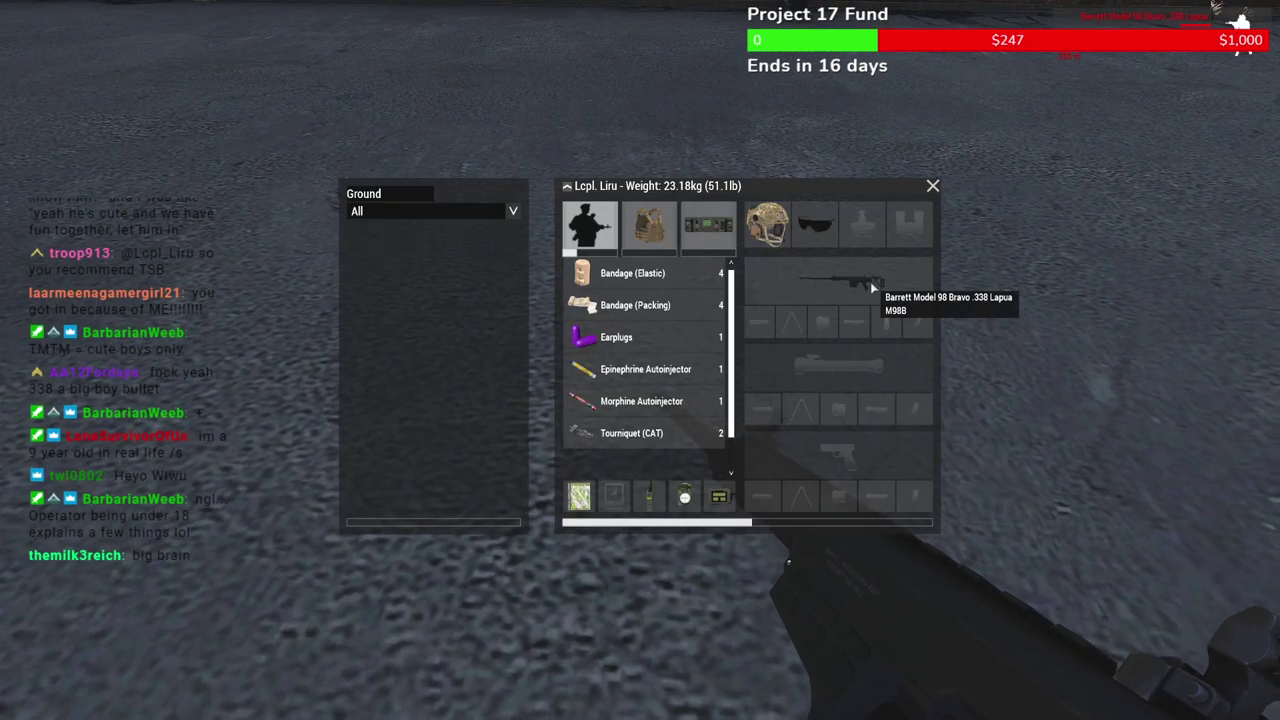
right_click(877, 289)
key(i)
Re-equip the Barrett Model 98 Bravo from the cargo box's arsenal and check its loaded magazine in the inventory
key(w)
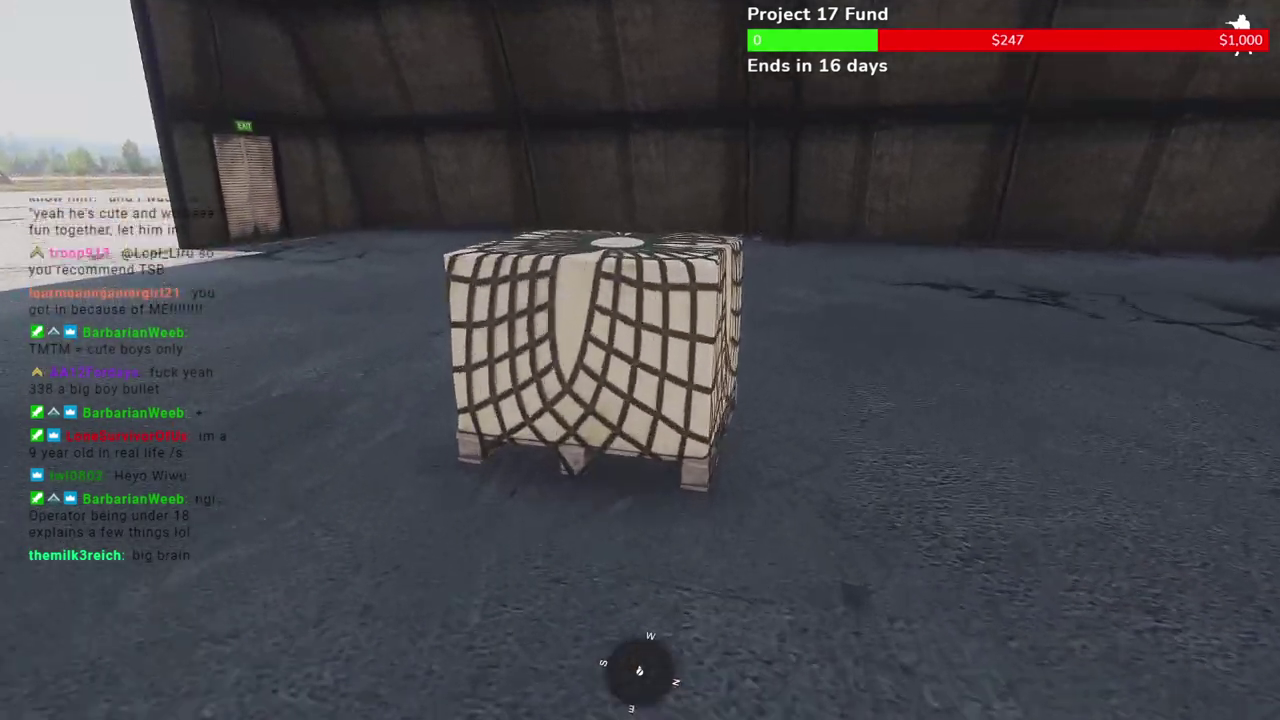
key(super)
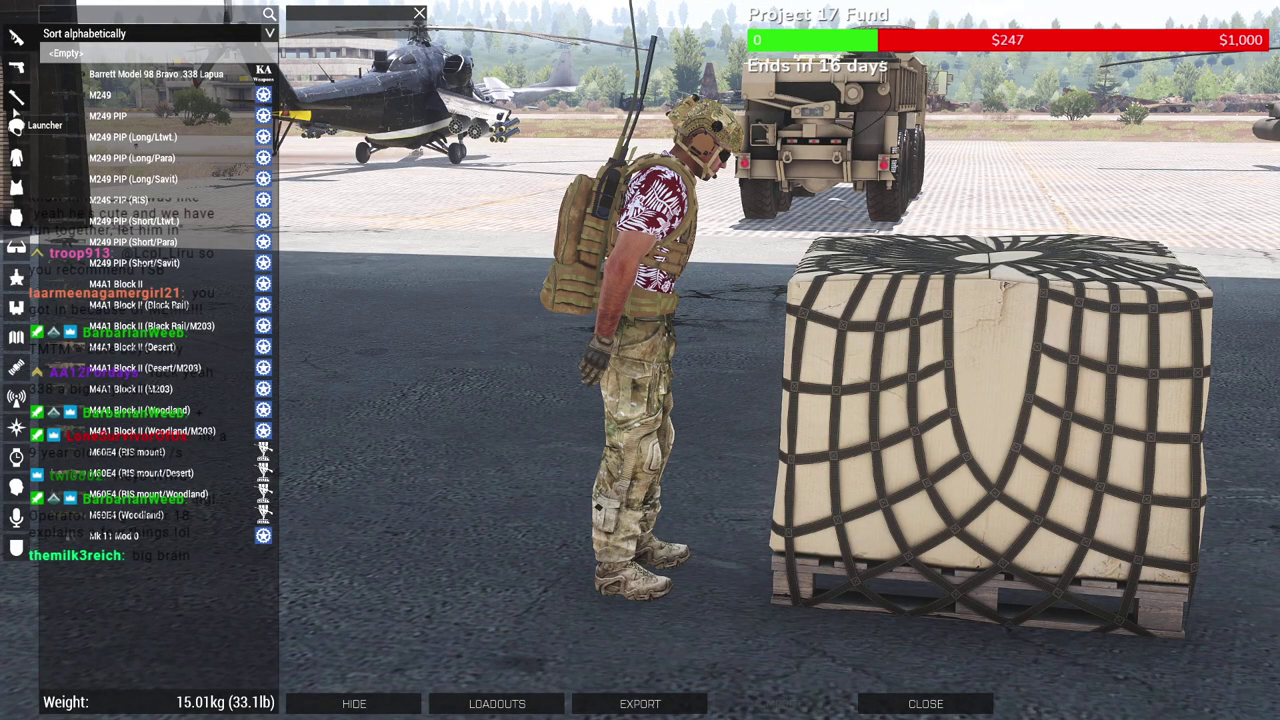
click(142, 75)
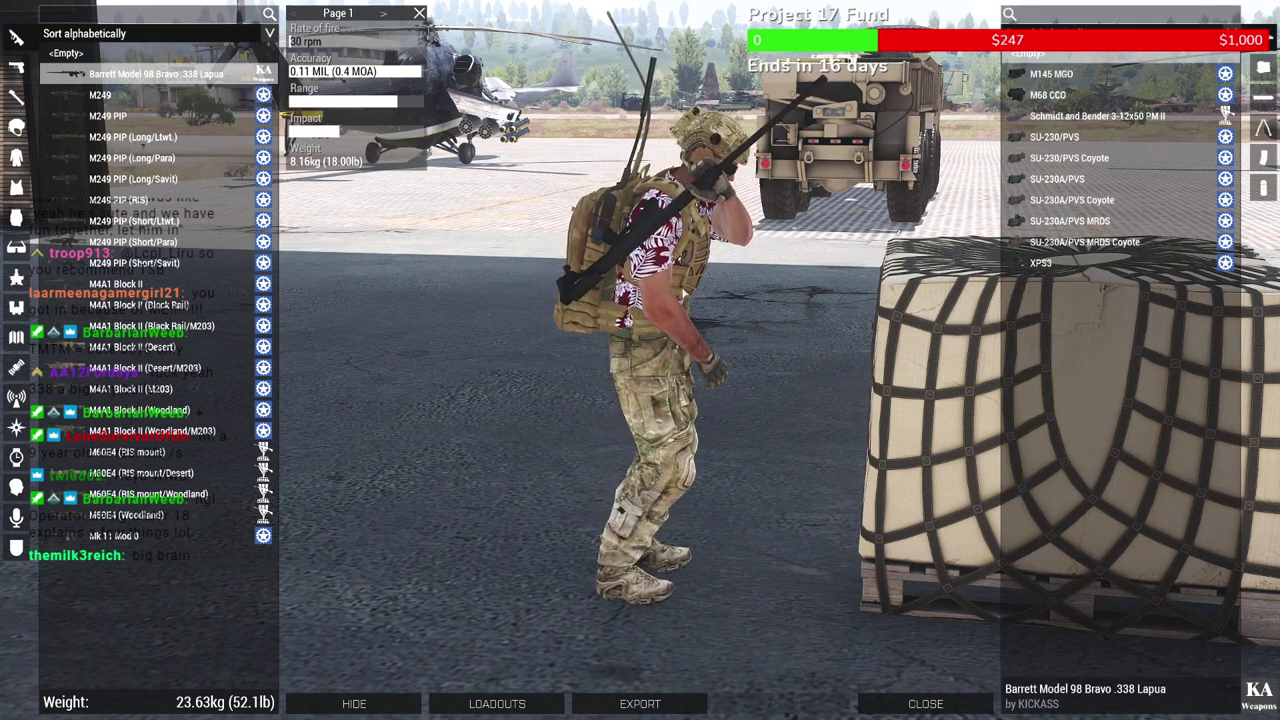
click(925, 703)
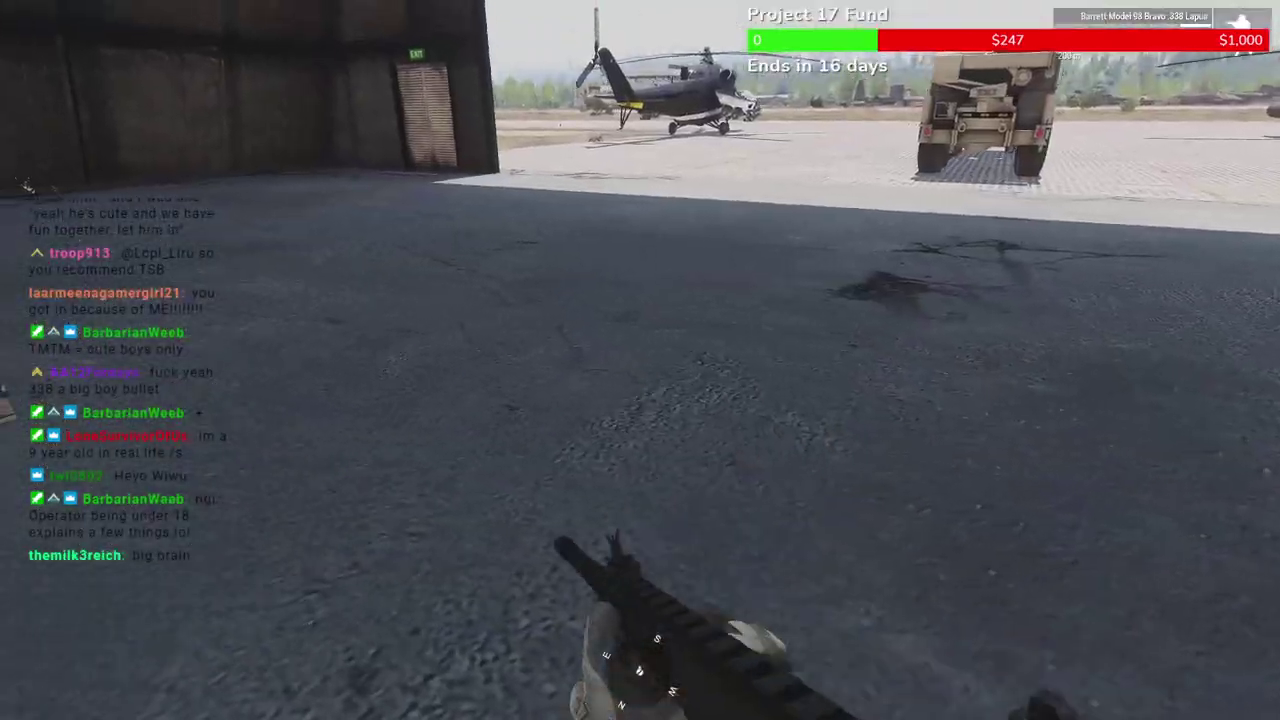
key(i)
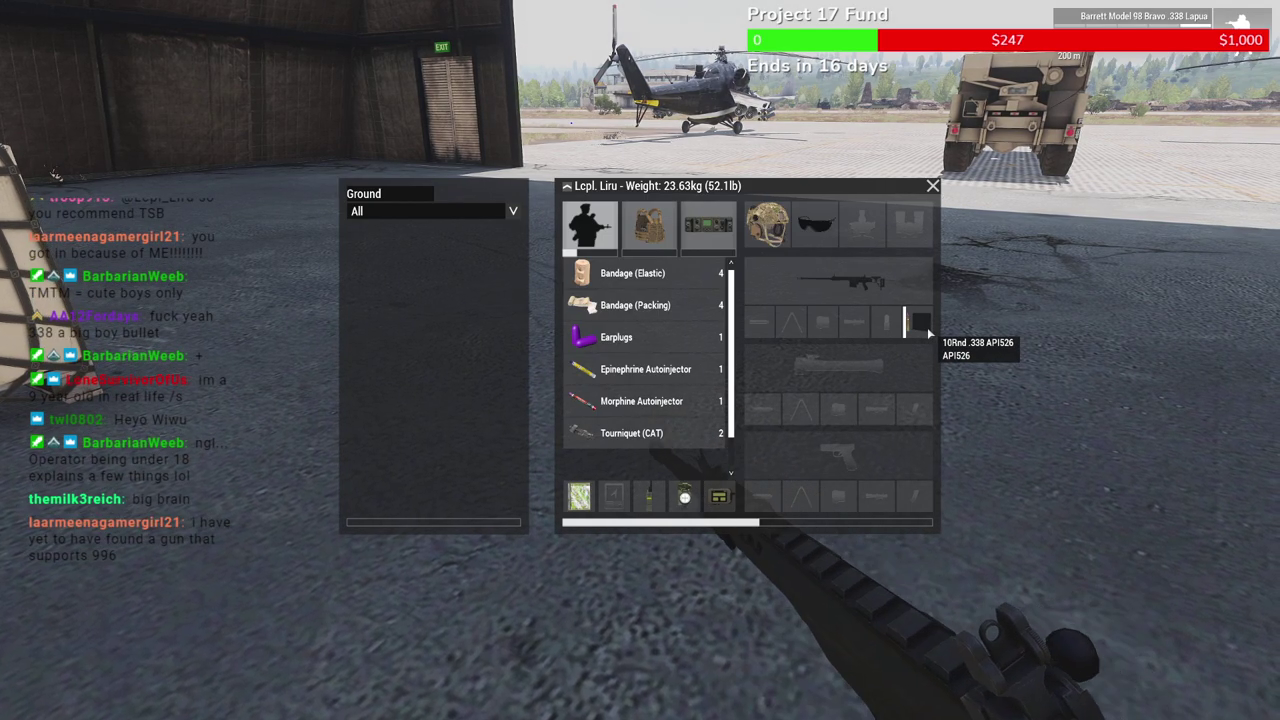
key(i)
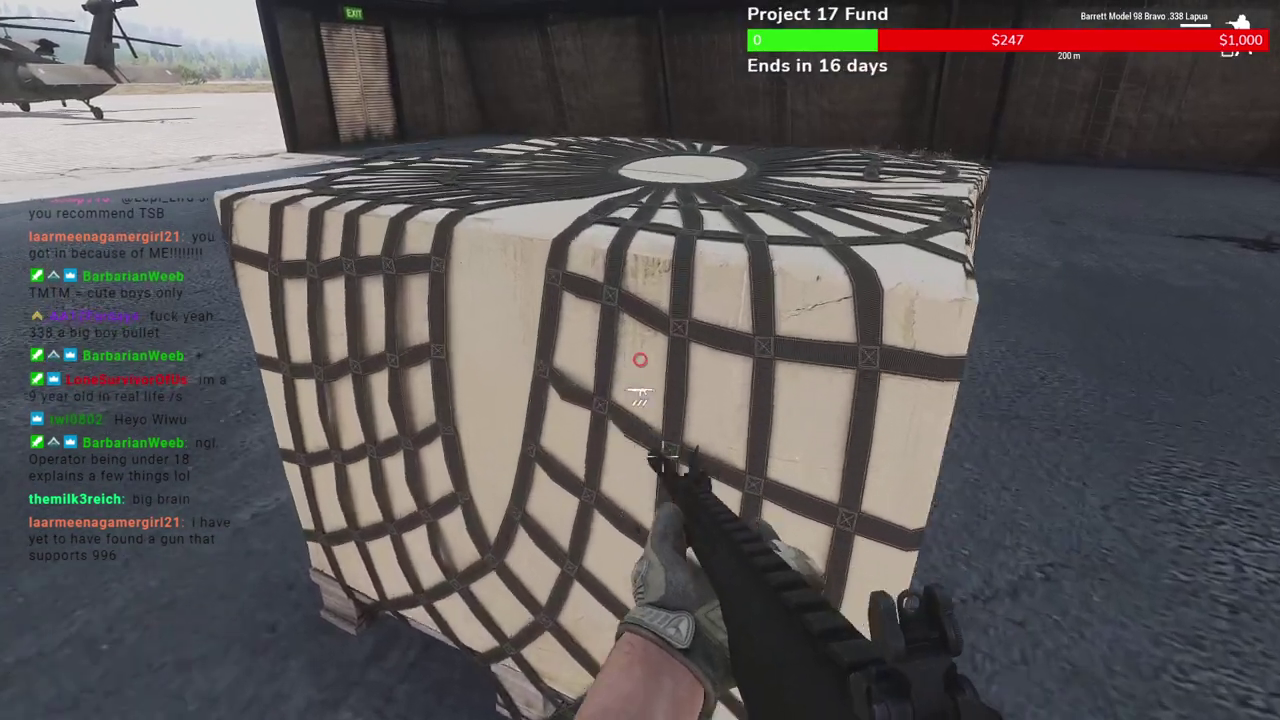
Reopen the box's arsenal, add three 10Rnd .338 API526 magazines to the uniform and close the arsenal
key(super)
click(713, 345)
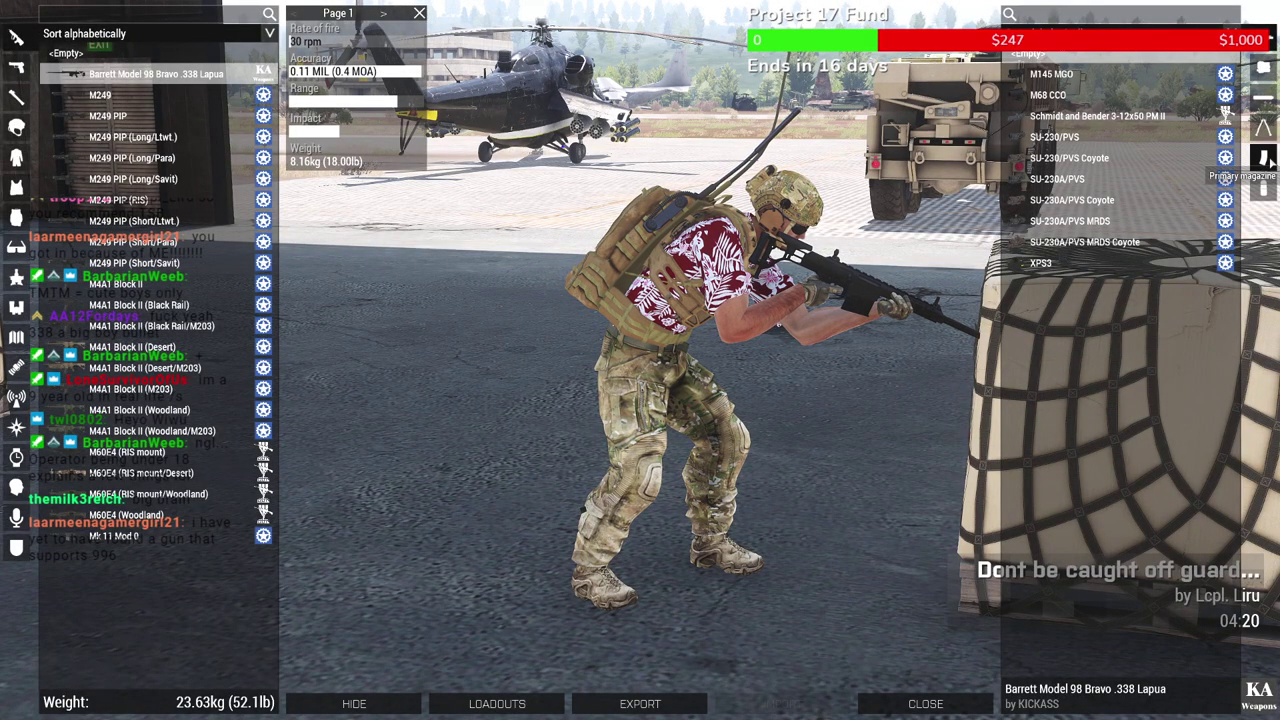
click(16, 157)
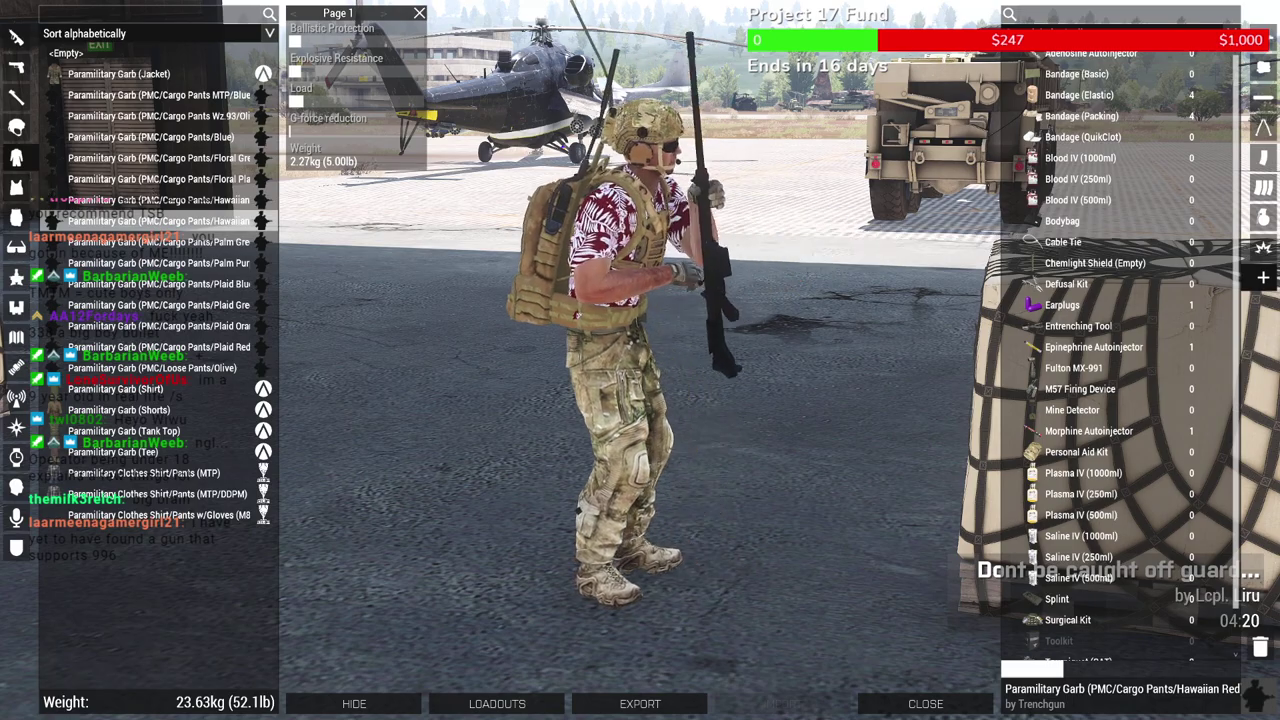
click(1263, 188)
right_drag(700, 338, 1046, 318)
click(1150, 221)
click(1220, 222)
click(1220, 222)
click(1220, 222)
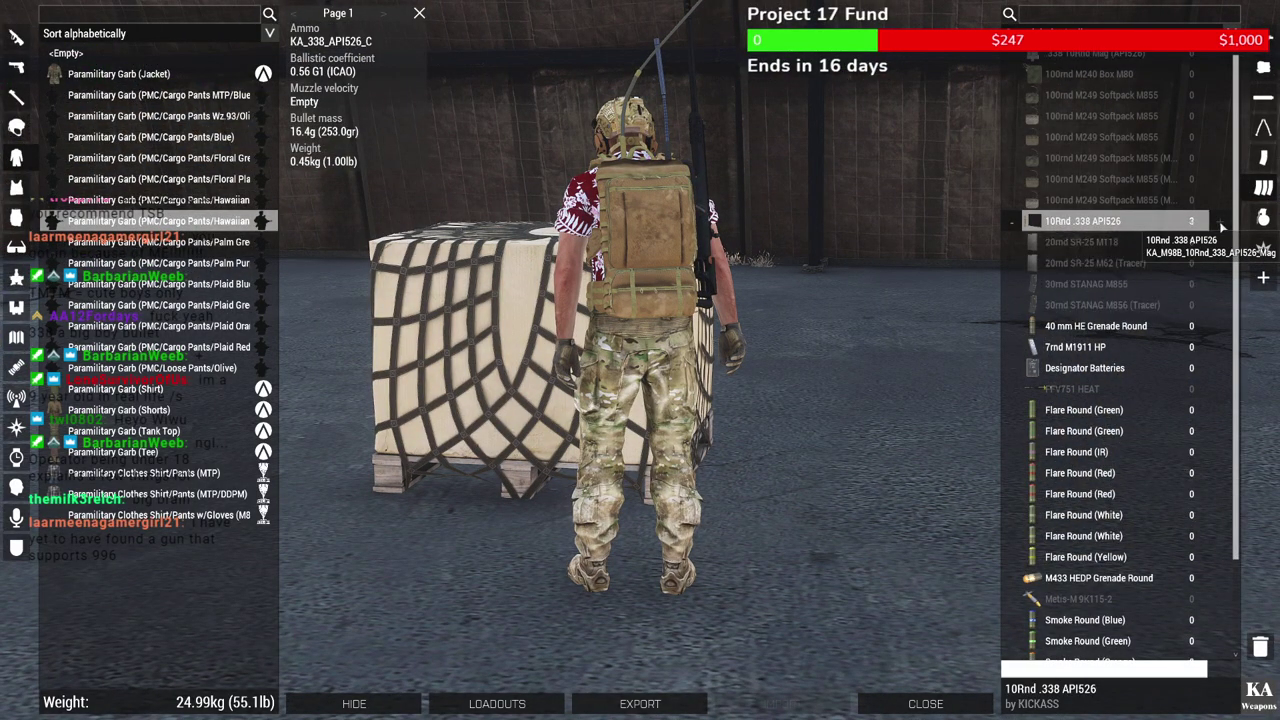
click(921, 704)
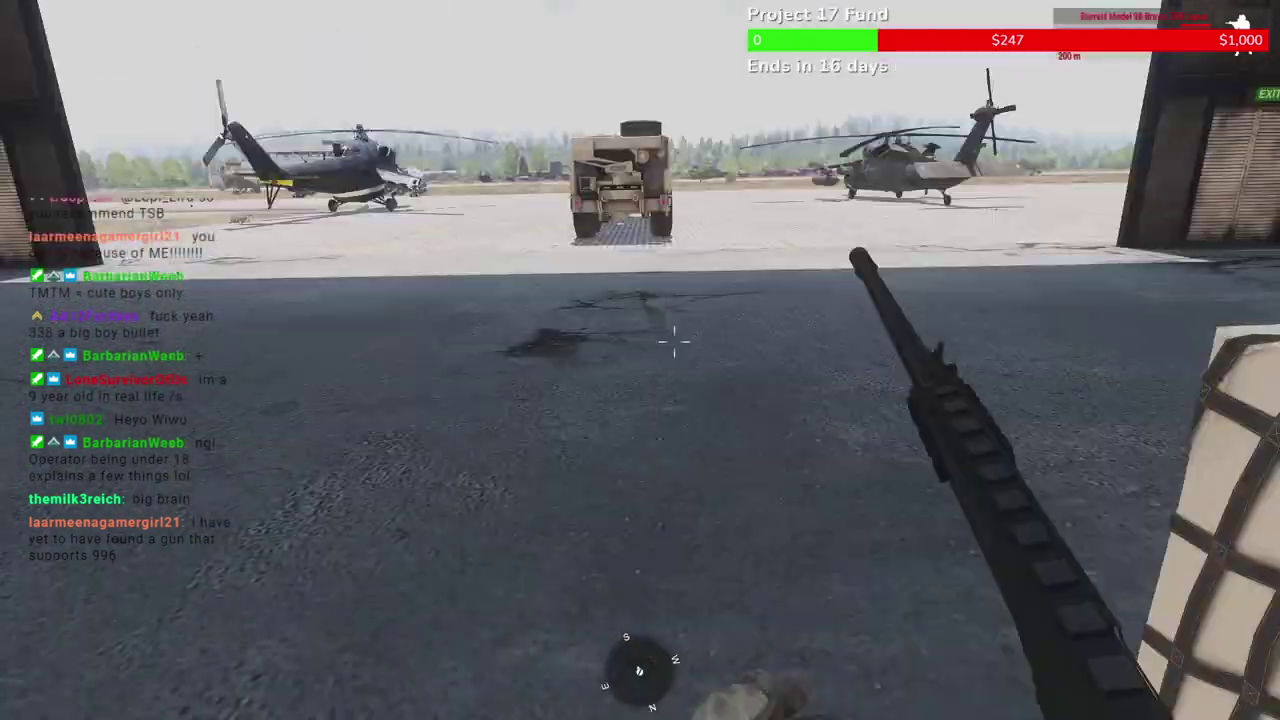
Abort the test mission and leave the multiplayer lobby to return to the scenario editor
key(Escape)
click(82, 661)
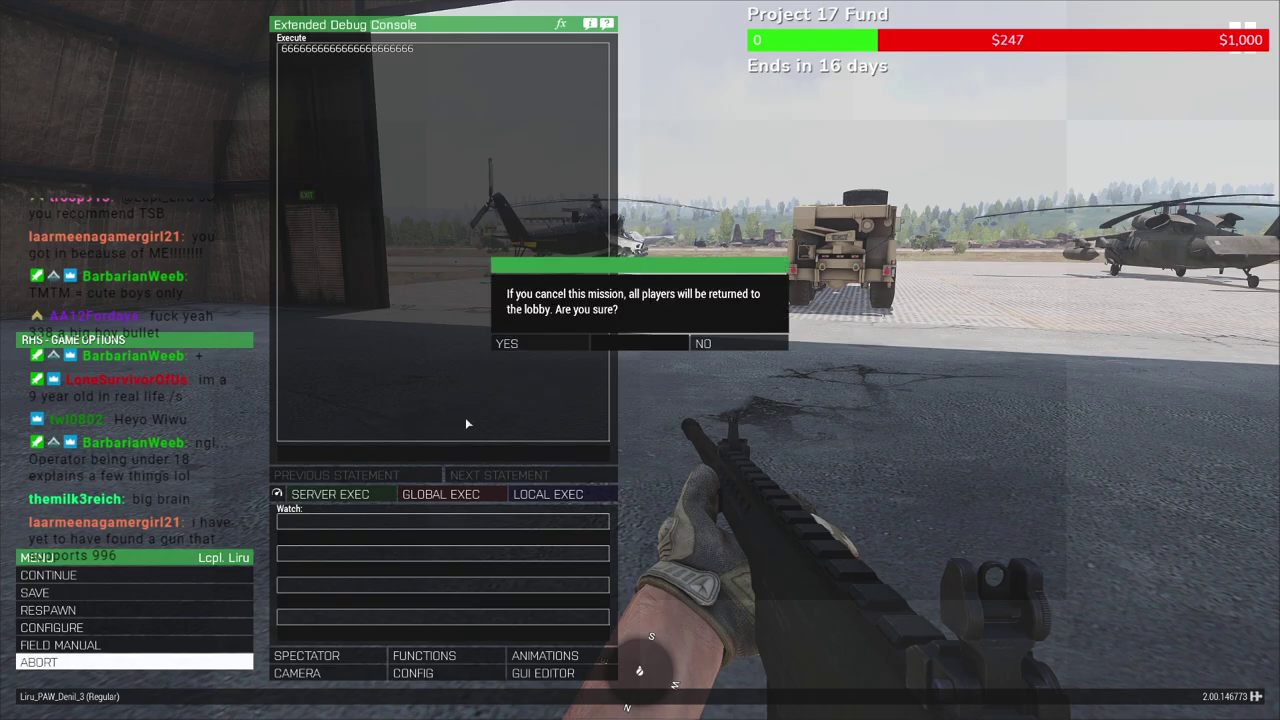
click(510, 344)
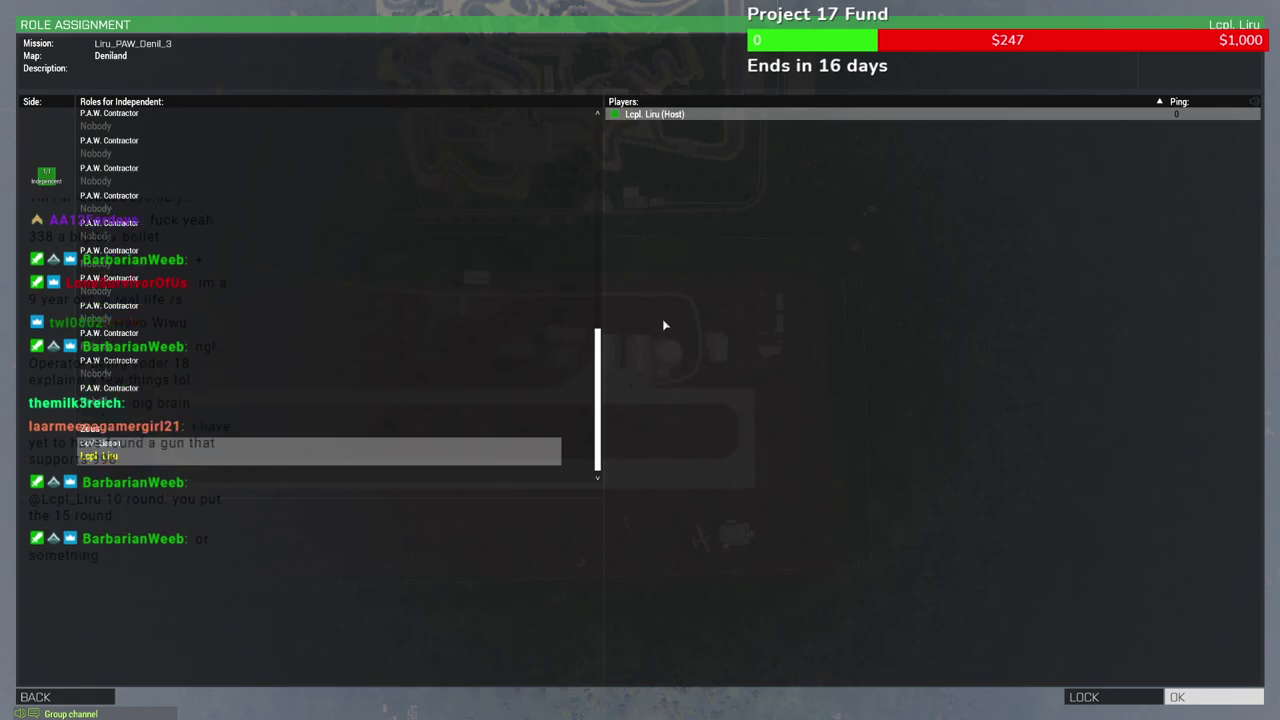
key(Escape)
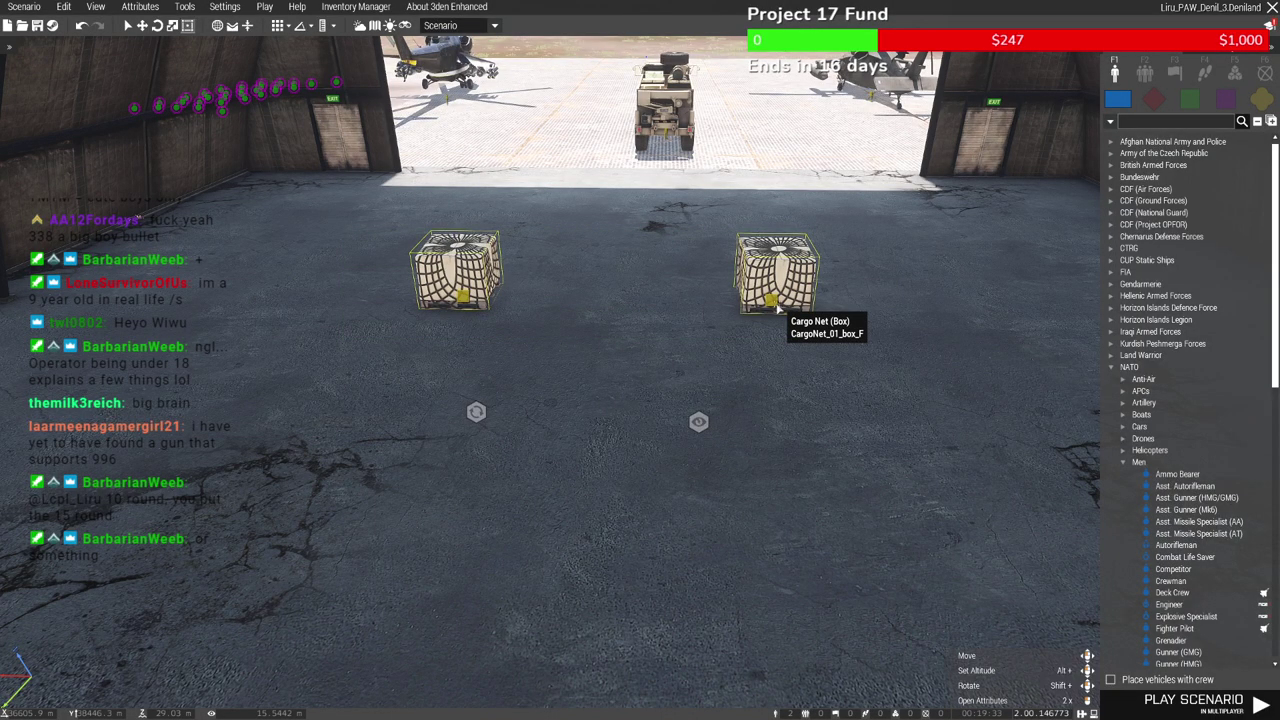
Open the attributes of both cargo boxes and remove the .338 10Rnd Mag (API526) from their ACE Arsenal whitelist
right_click(777, 302)
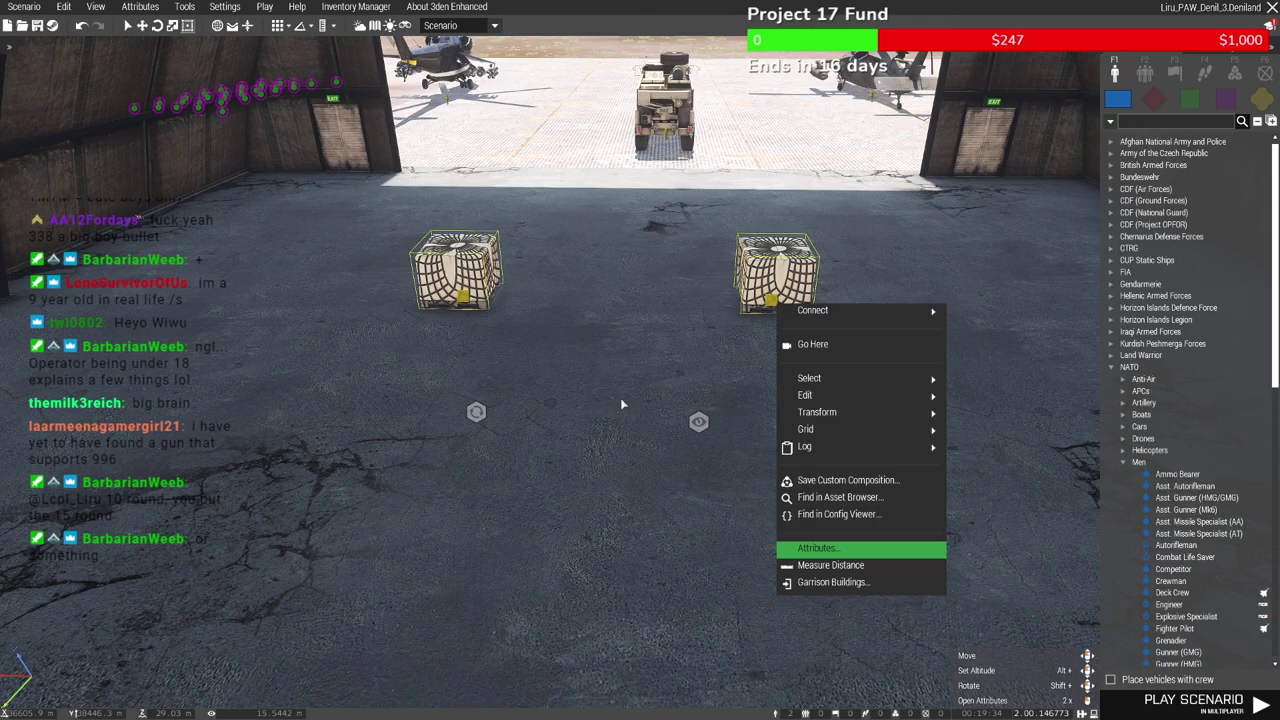
key(Return)
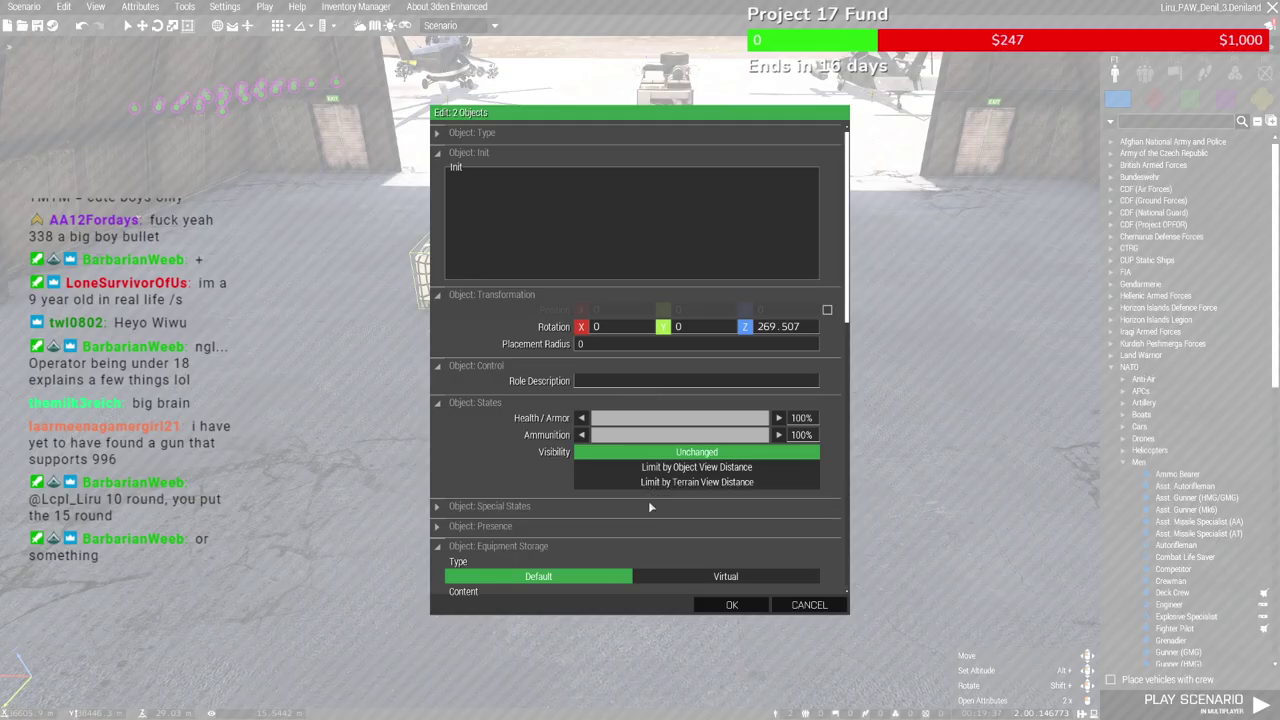
scroll(744, 478, down, 5)
scroll(732, 421, down, 1)
click(498, 201)
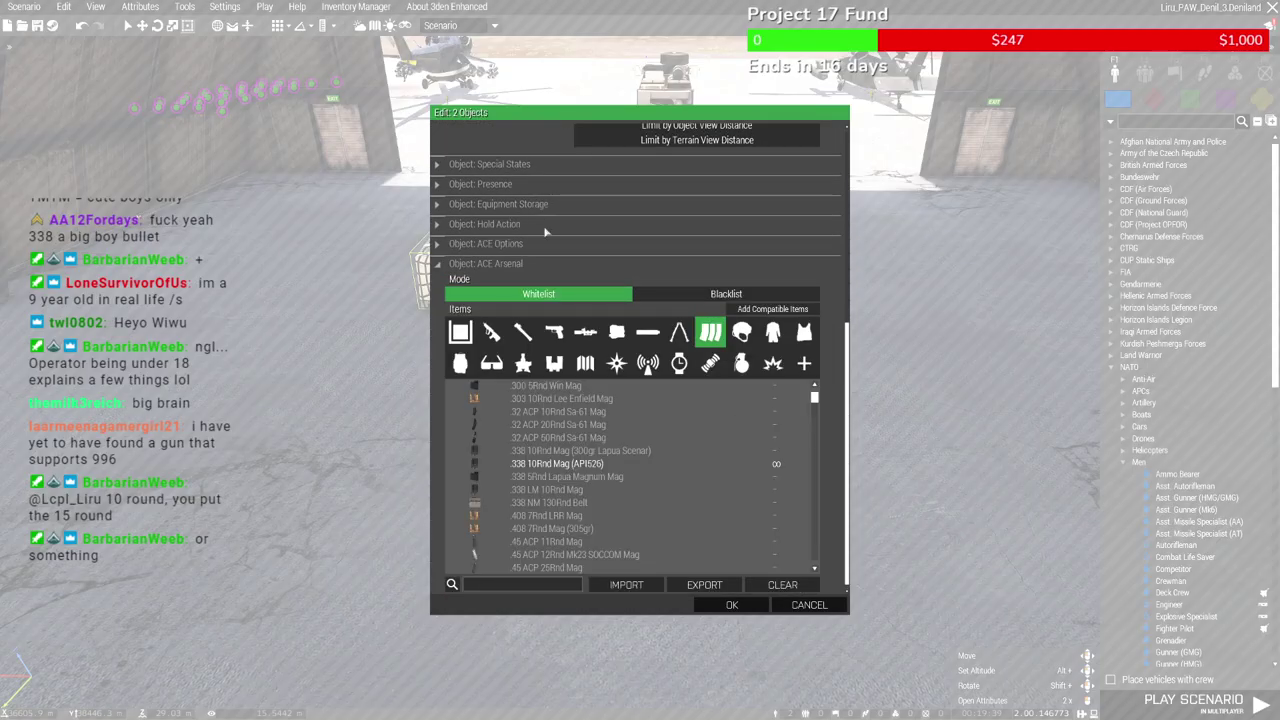
click(462, 464)
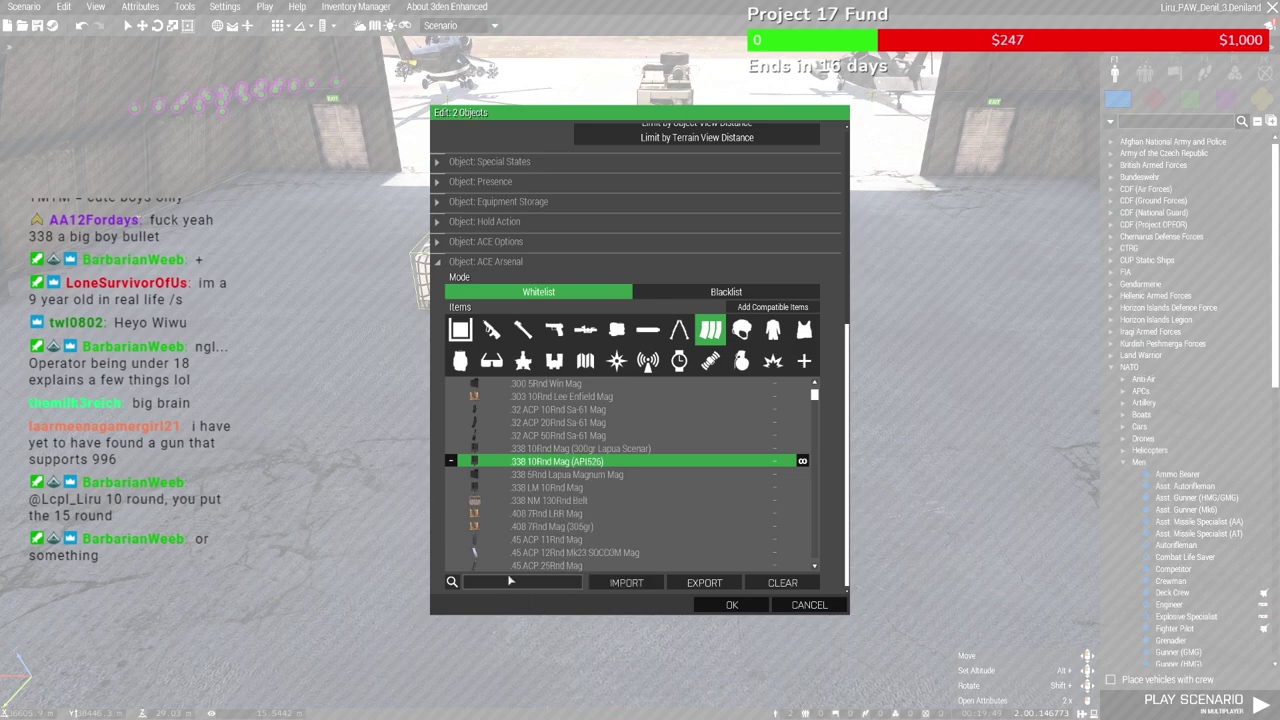
Search the whitelist items for "API", add the 10Rnd .338 API526 magazine in unlimited quantity and accept the attributes
scroll(624, 504, down, 4)
scroll(624, 504, up, 5)
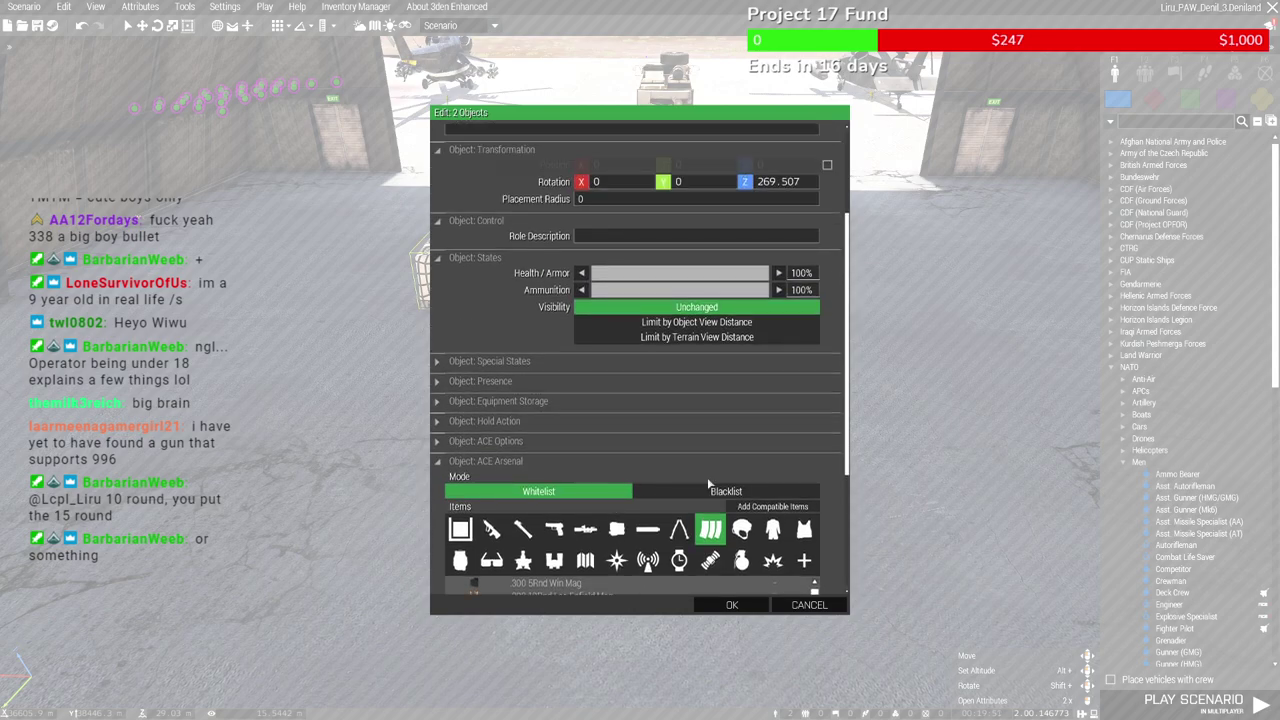
scroll(838, 448, down, 5)
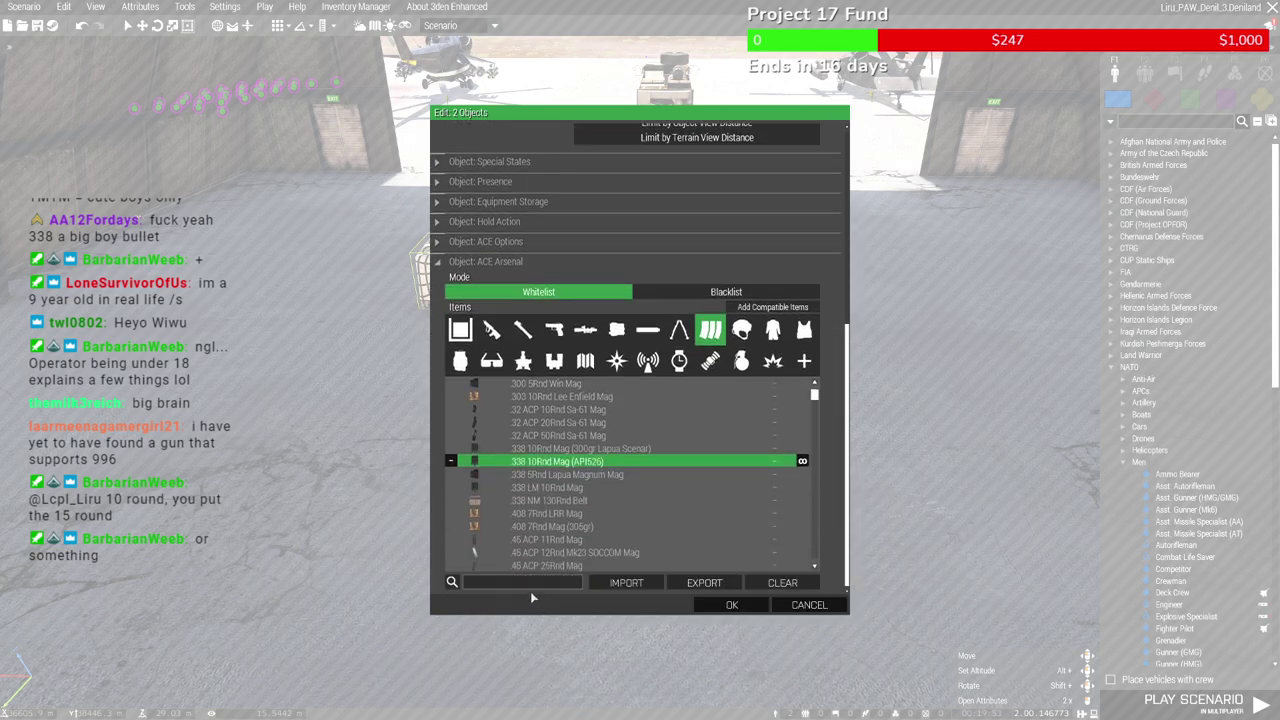
text(API)
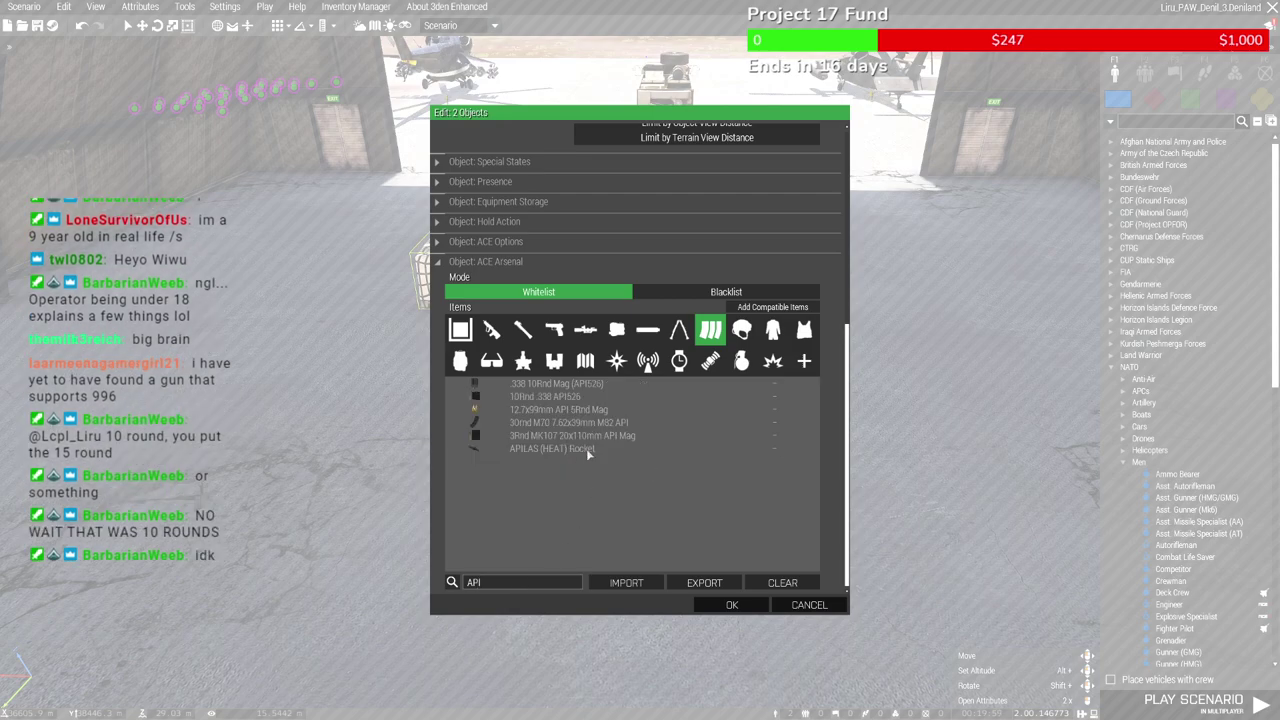
click(562, 397)
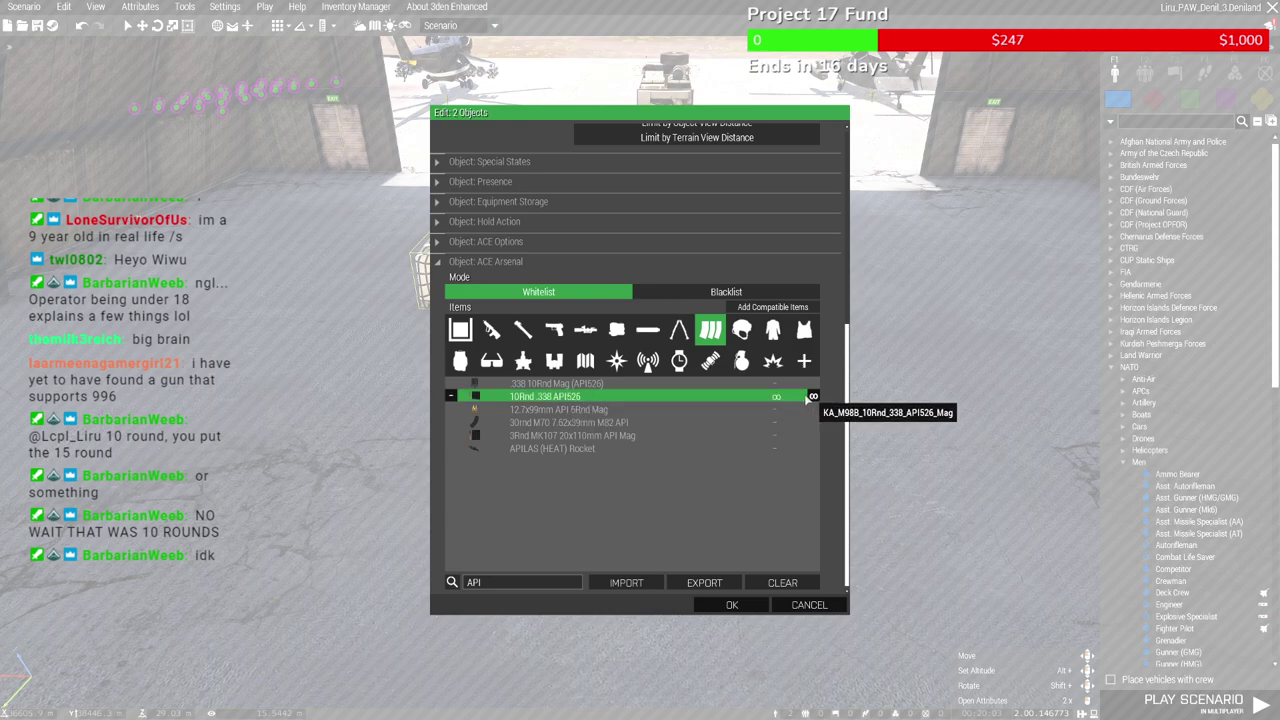
click(728, 604)
Launch the scenario in multiplayer, choose an Independent role and start the mission
click(265, 6)
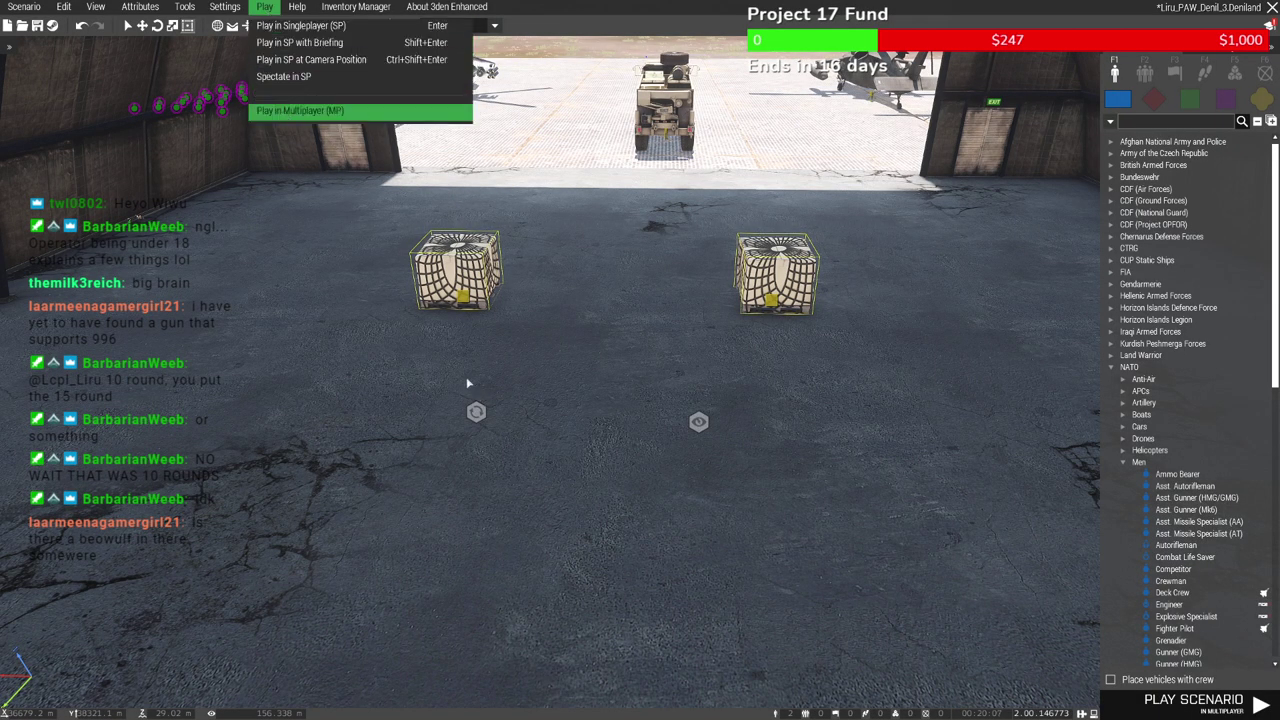
key(Return)
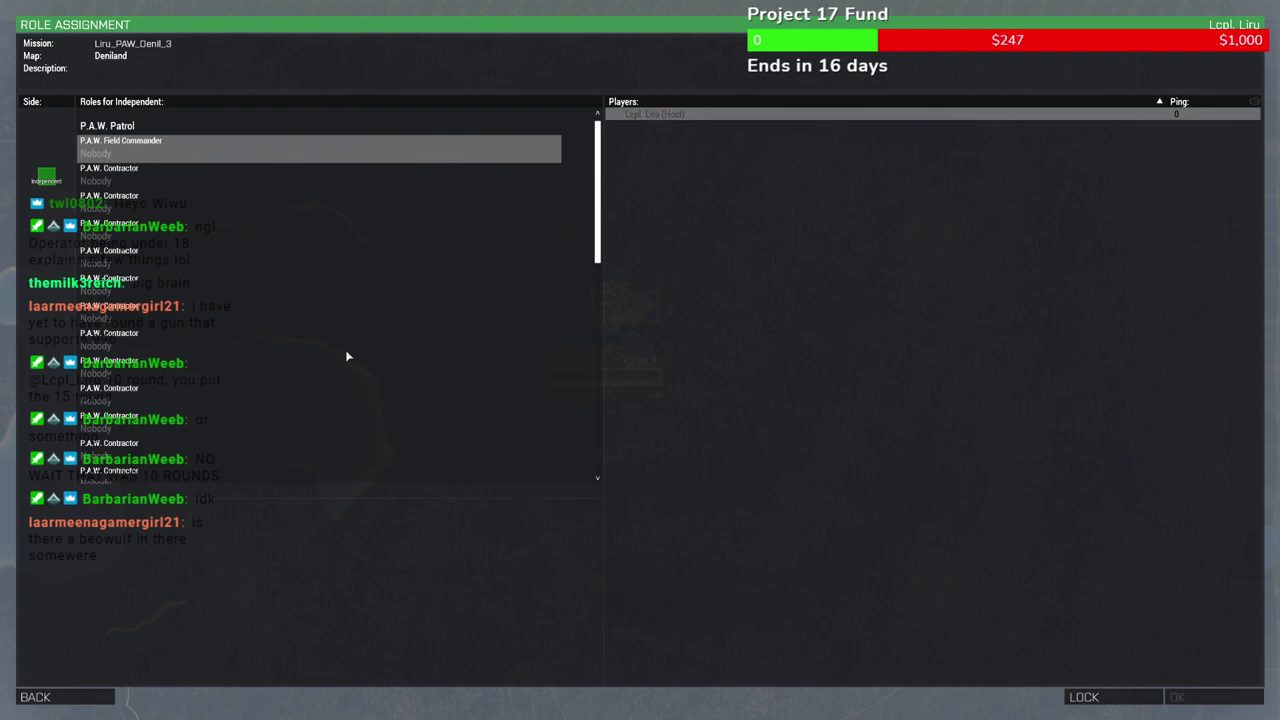
scroll(350, 200, down, 1)
scroll(250, 192, up, 1)
scroll(220, 232, down, 1)
click(268, 314)
key(Return)
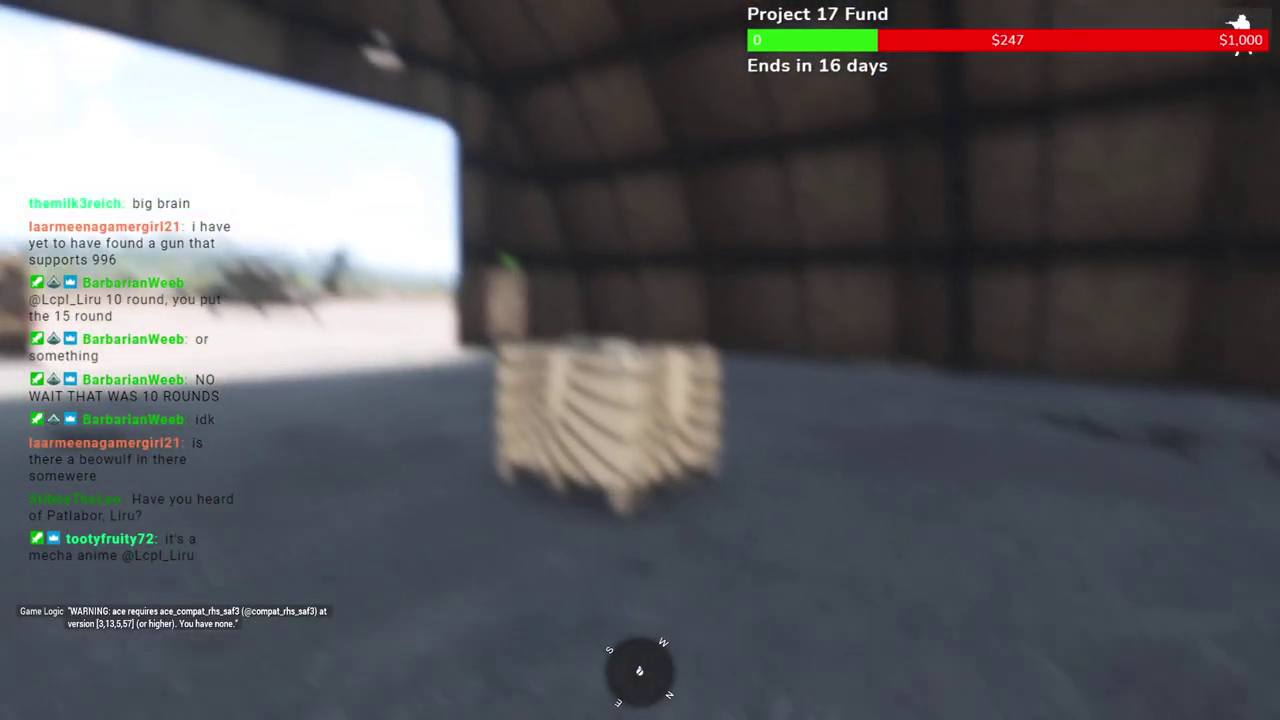
Open the cargo box's arsenal and equip the Barrett Model 98 Bravo with the Schmidt and Bender 3-12x50 PM II scope
key(w)
key(super)
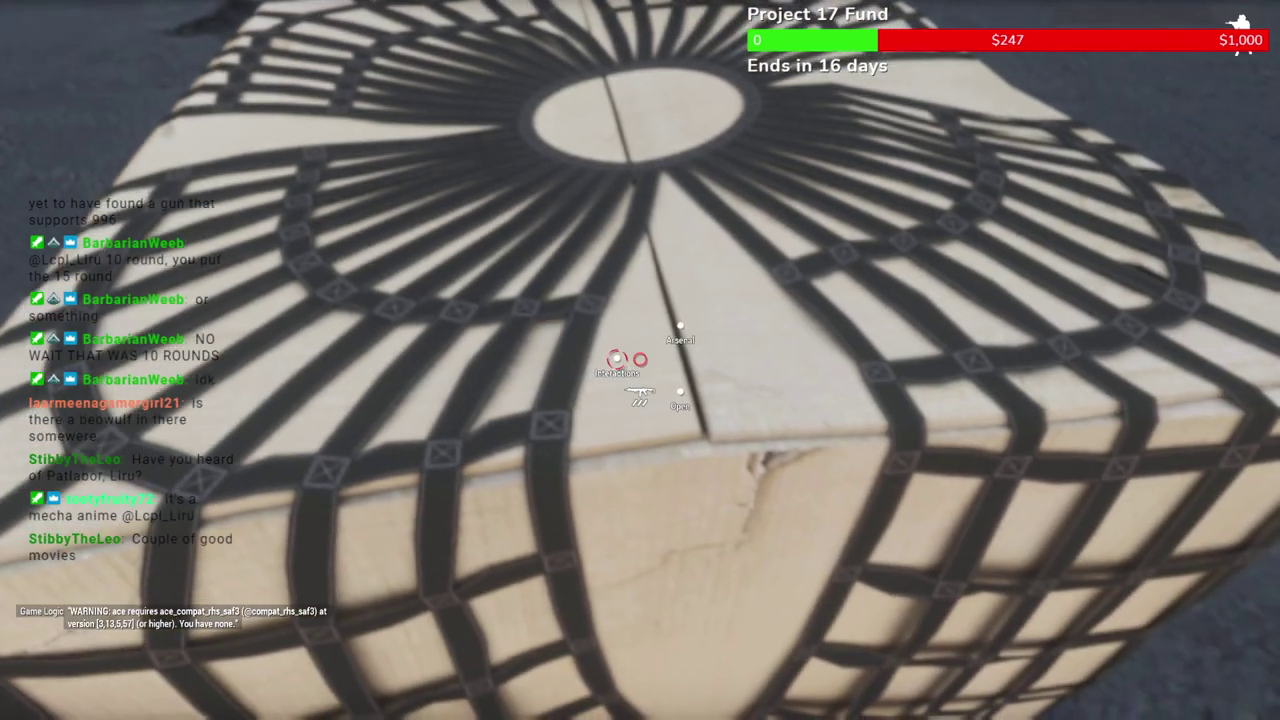
click(640, 360)
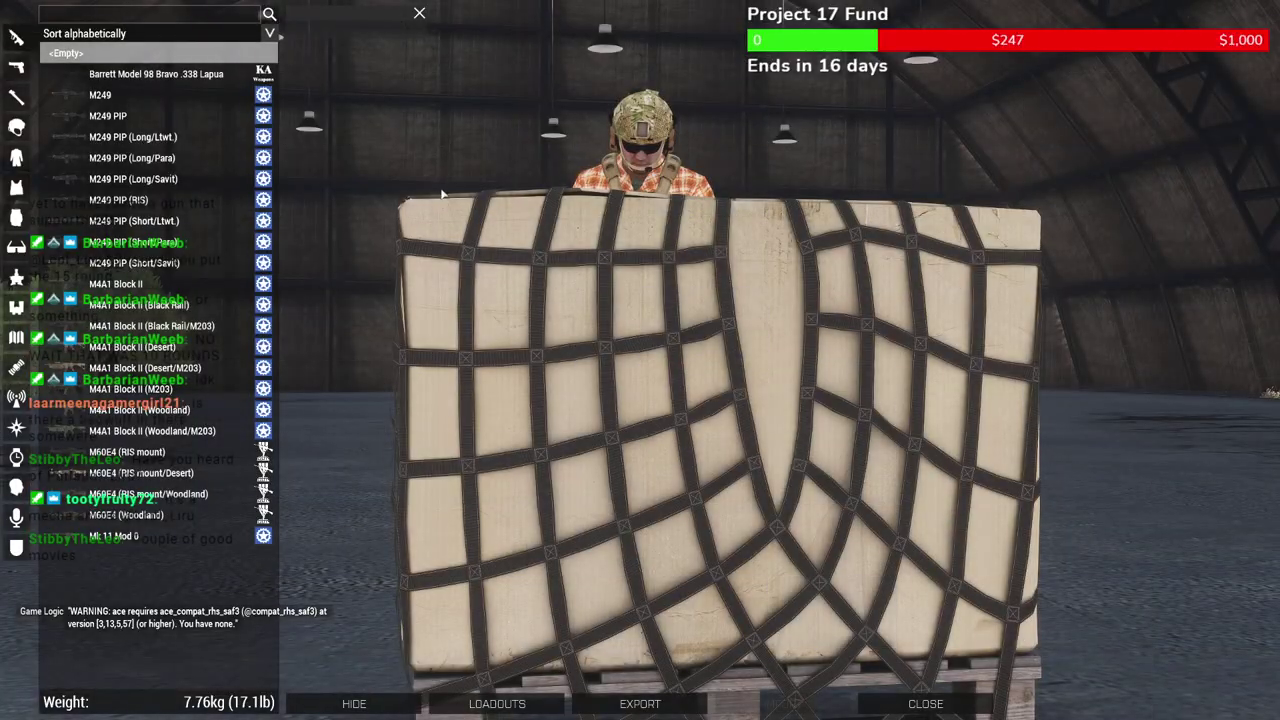
right_drag(440, 192, 337, 176)
click(200, 74)
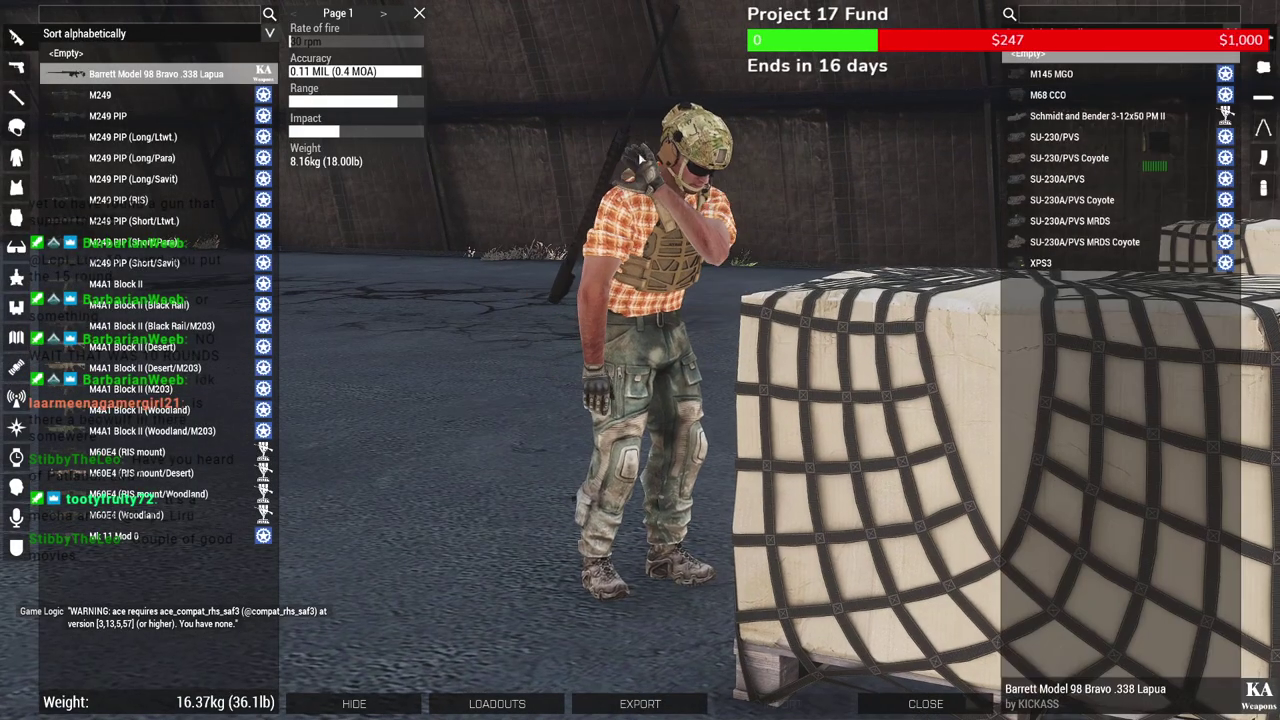
click(1066, 118)
Load the rifle with a 10Rnd .338 API526 magazine, add spare ones to the vest and close the arsenal
click(1263, 158)
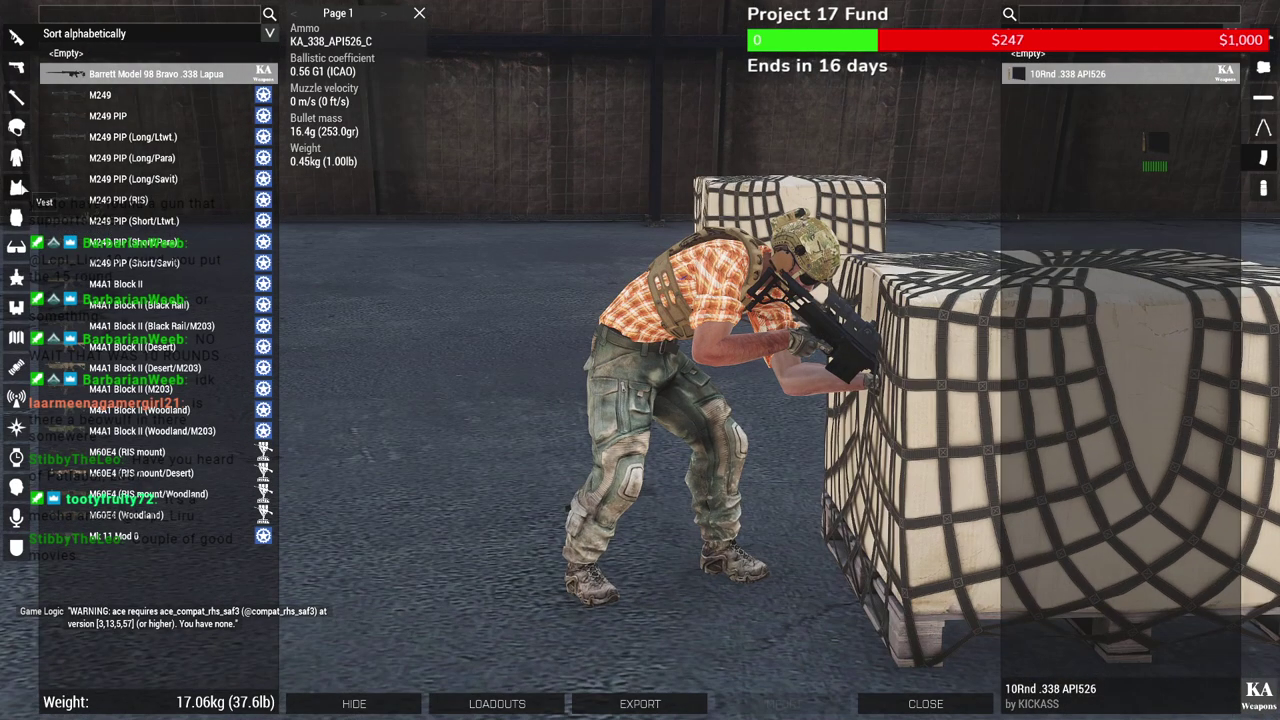
click(16, 187)
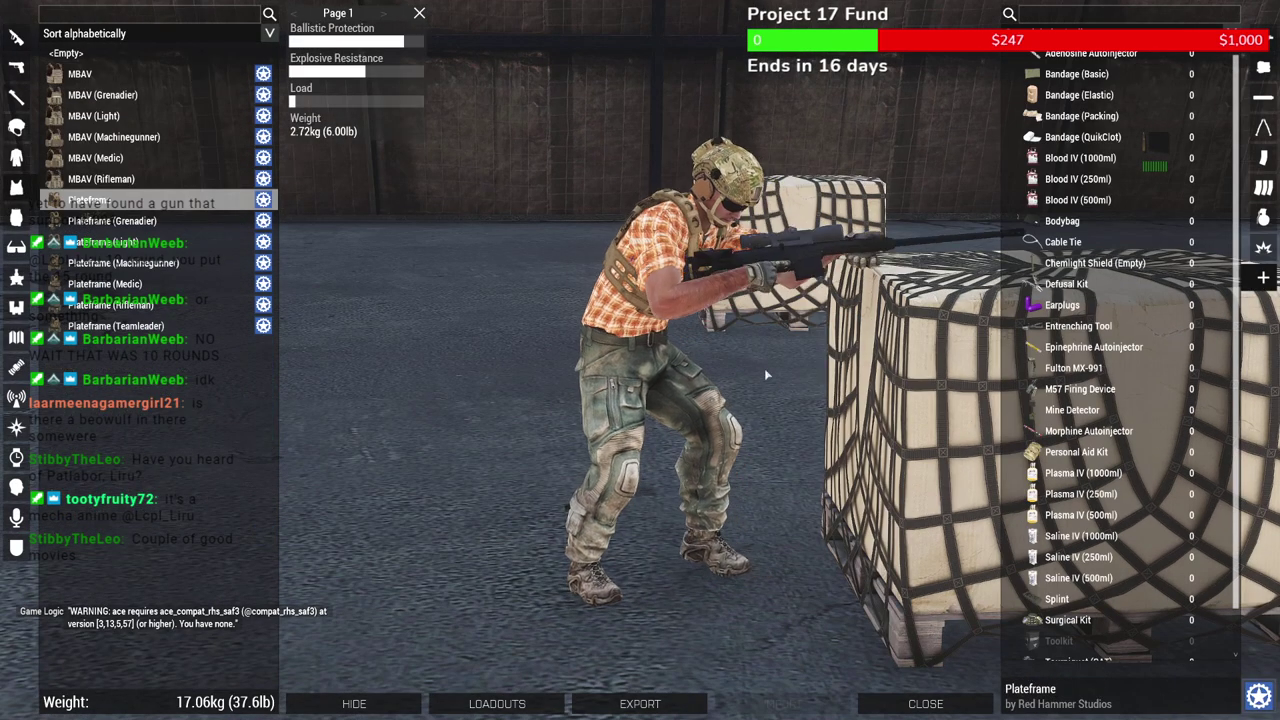
click(1263, 158)
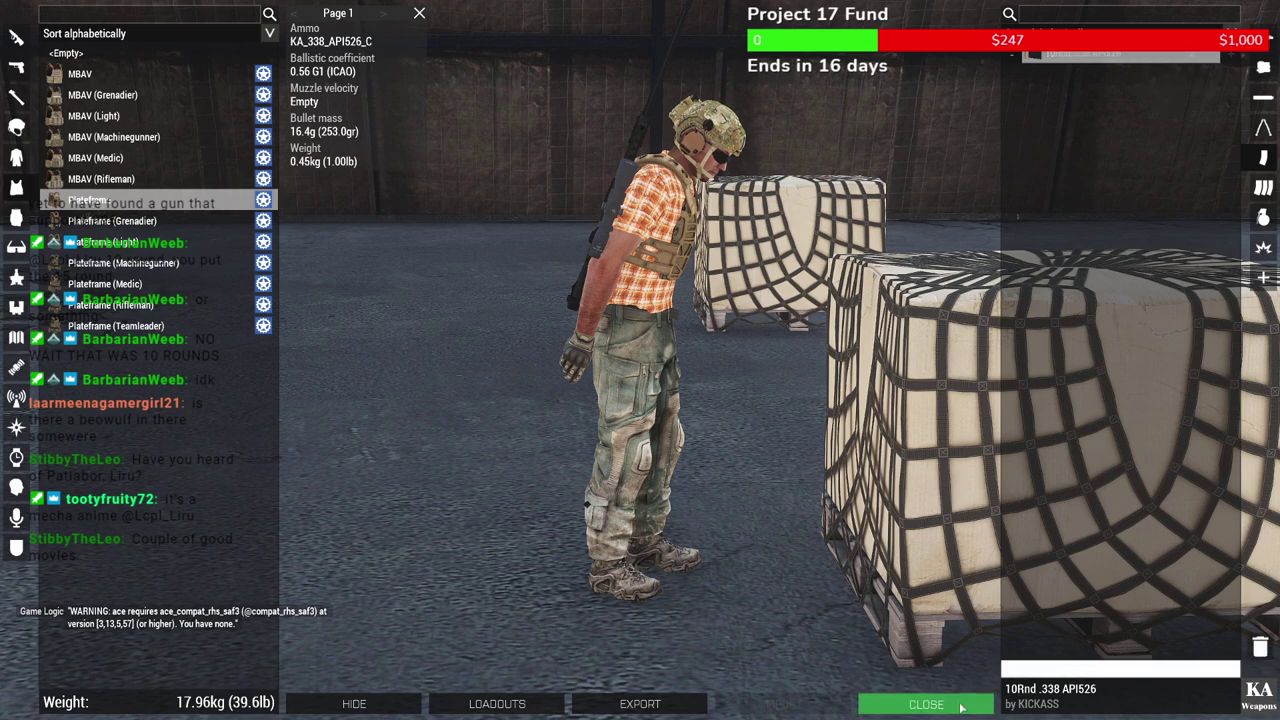
click(925, 703)
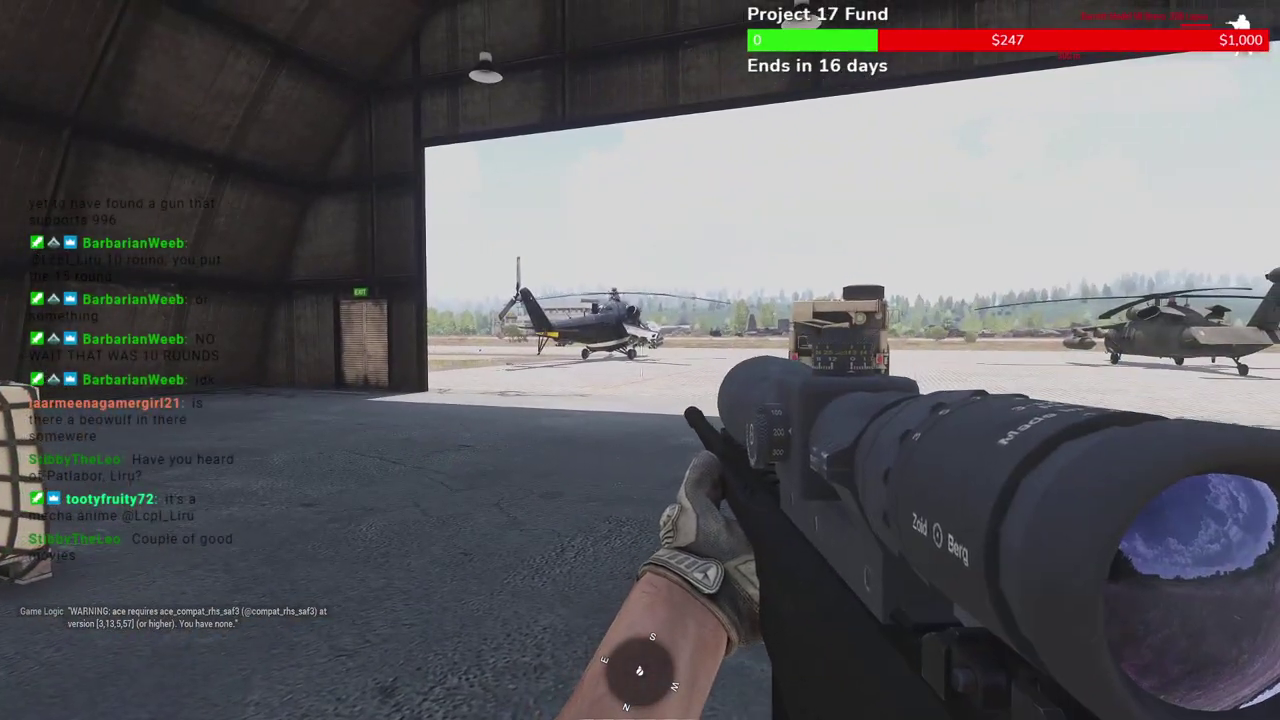
View the parked helicopter through the rifle scope and inspect the Mi-24 Superhind Mk.IV's settings in the Zeus interface
right_click(640, 360)
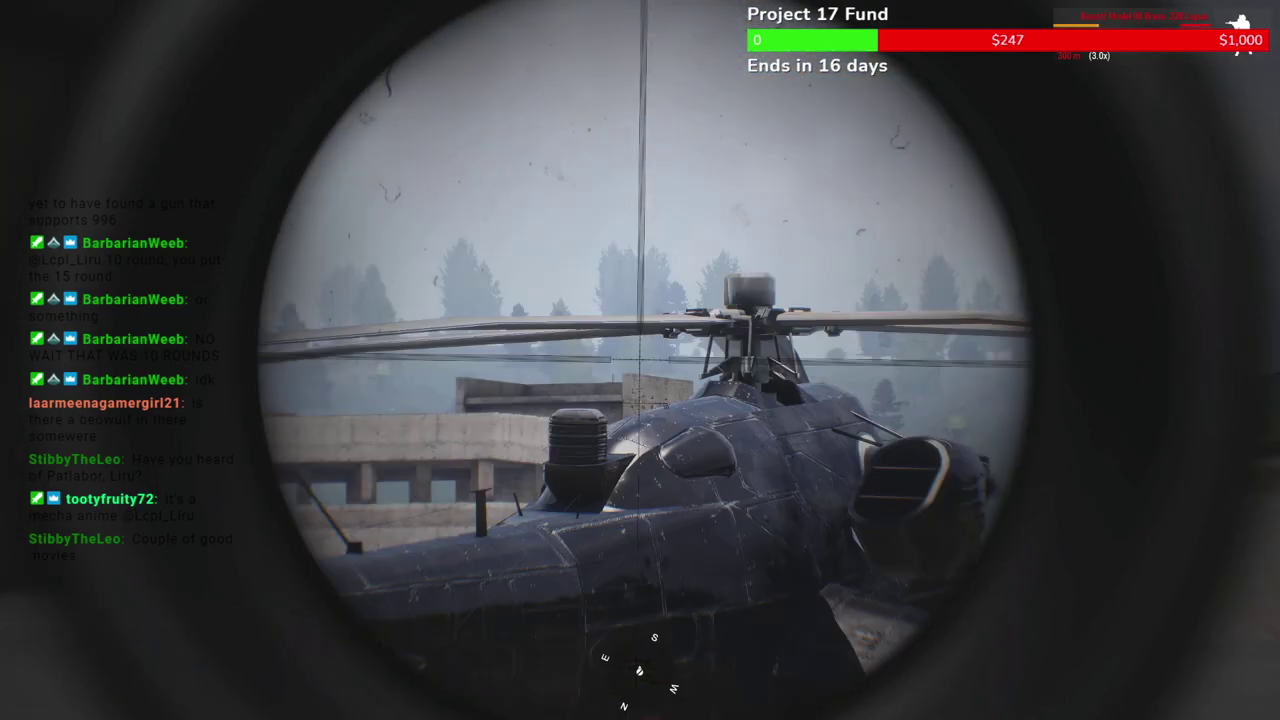
right_click(640, 360)
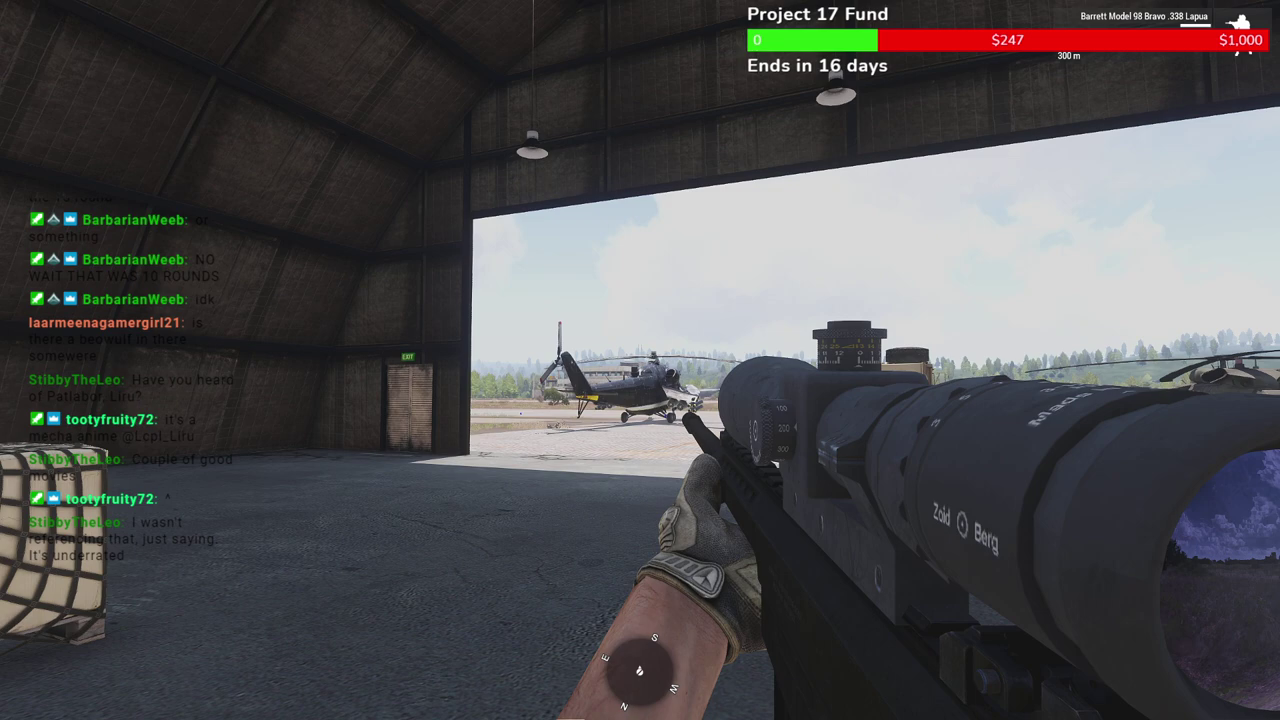
key(y)
right_drag(729, 323, 922, 548)
key(w)
key(d)
double_click(860, 382)
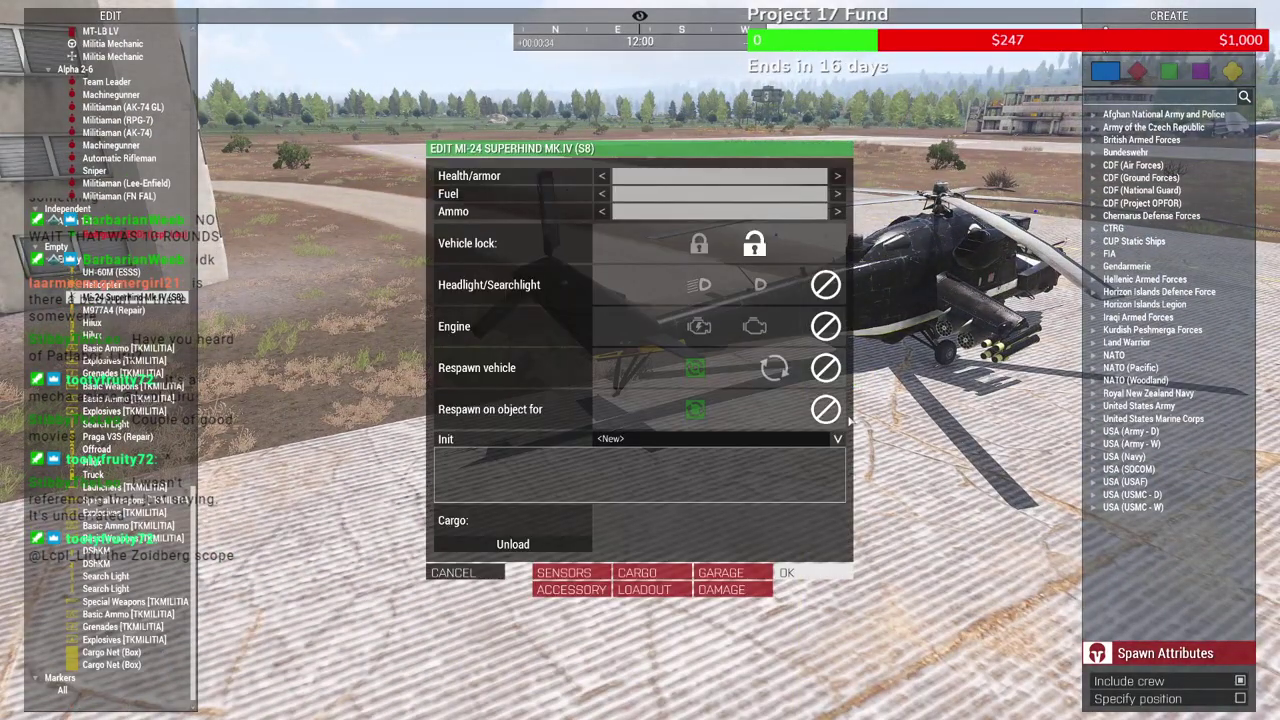
key(Escape)
key(y)
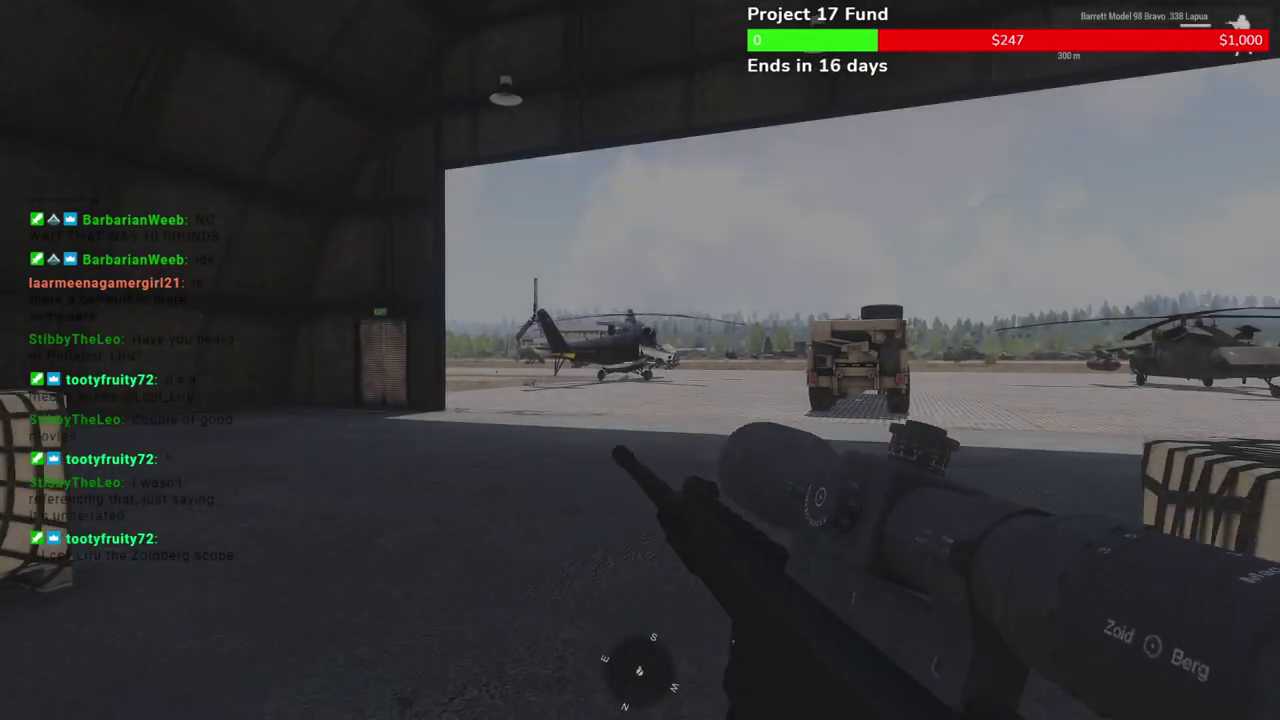
Walk out of the hangar and along the parked Mi-24 Superhind to its front section
key(w)
key(1)
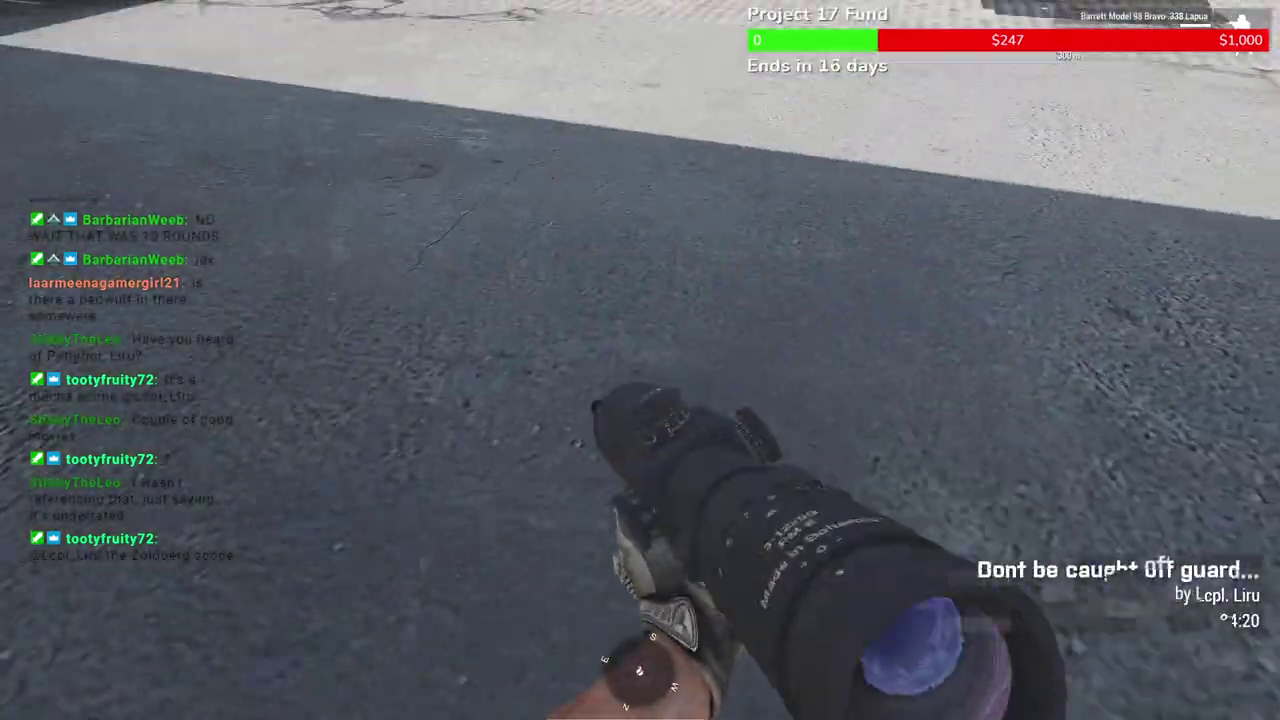
key(w)
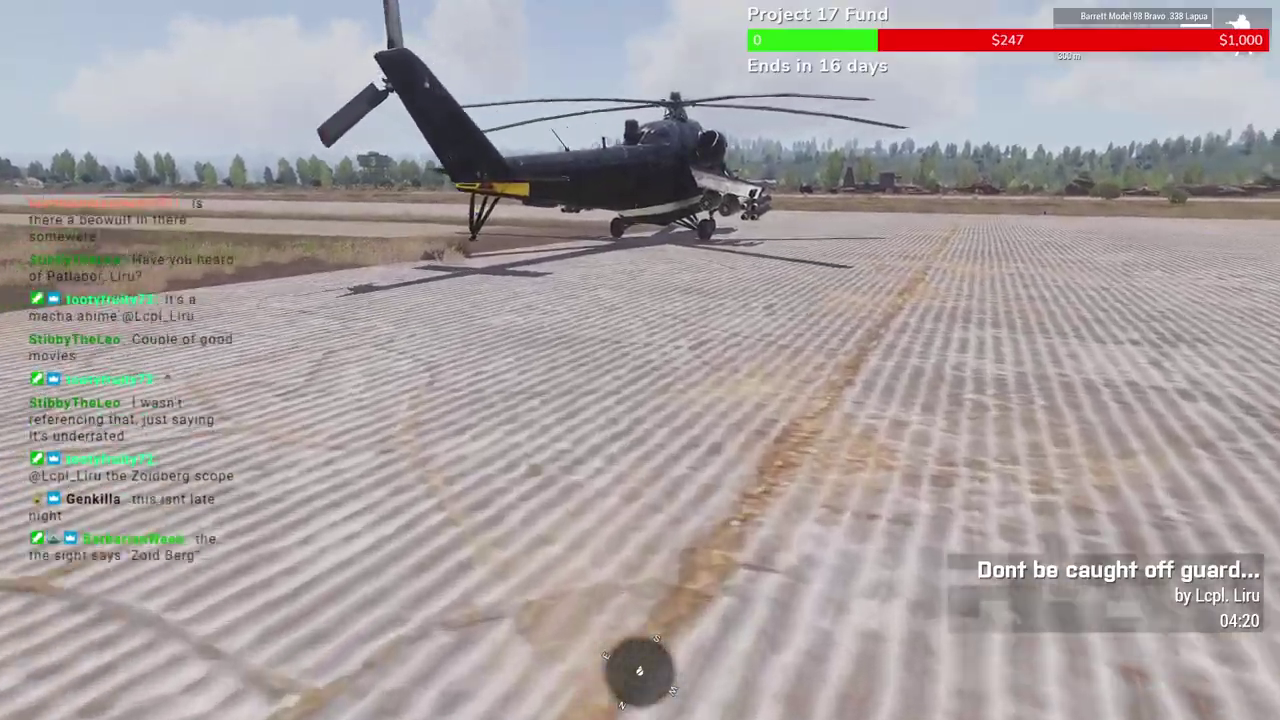
key(w)
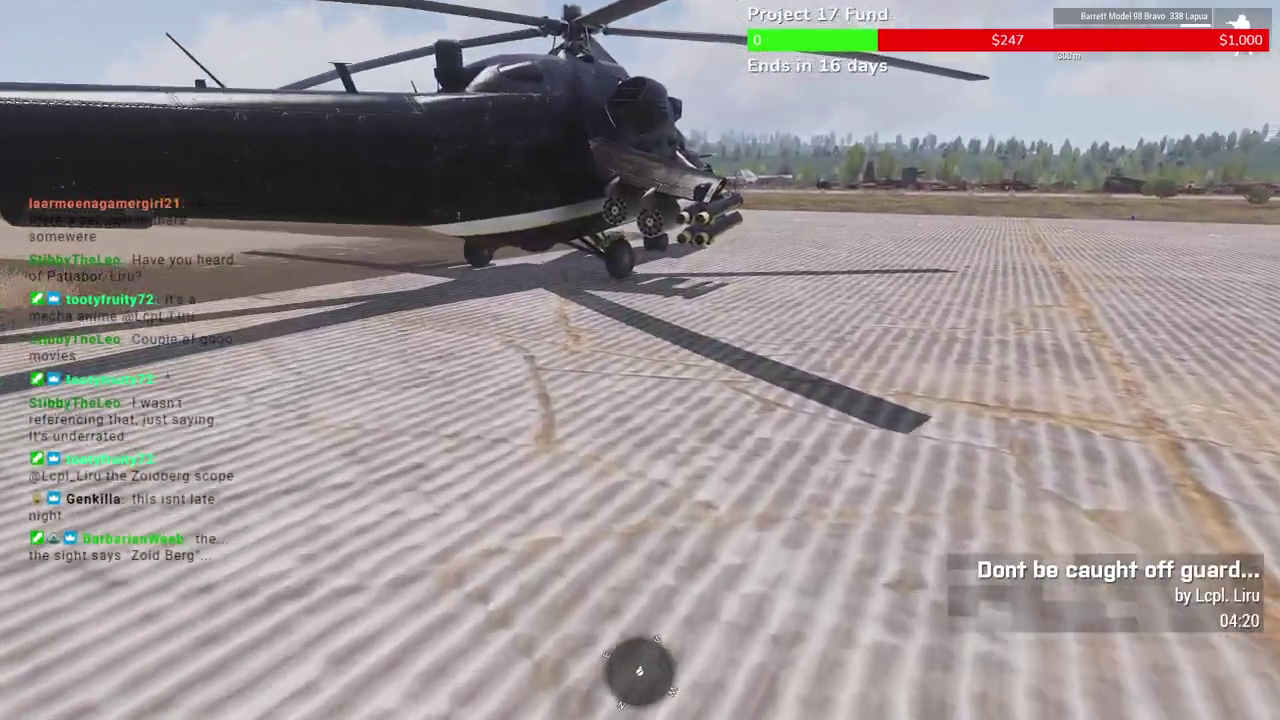
key(w)
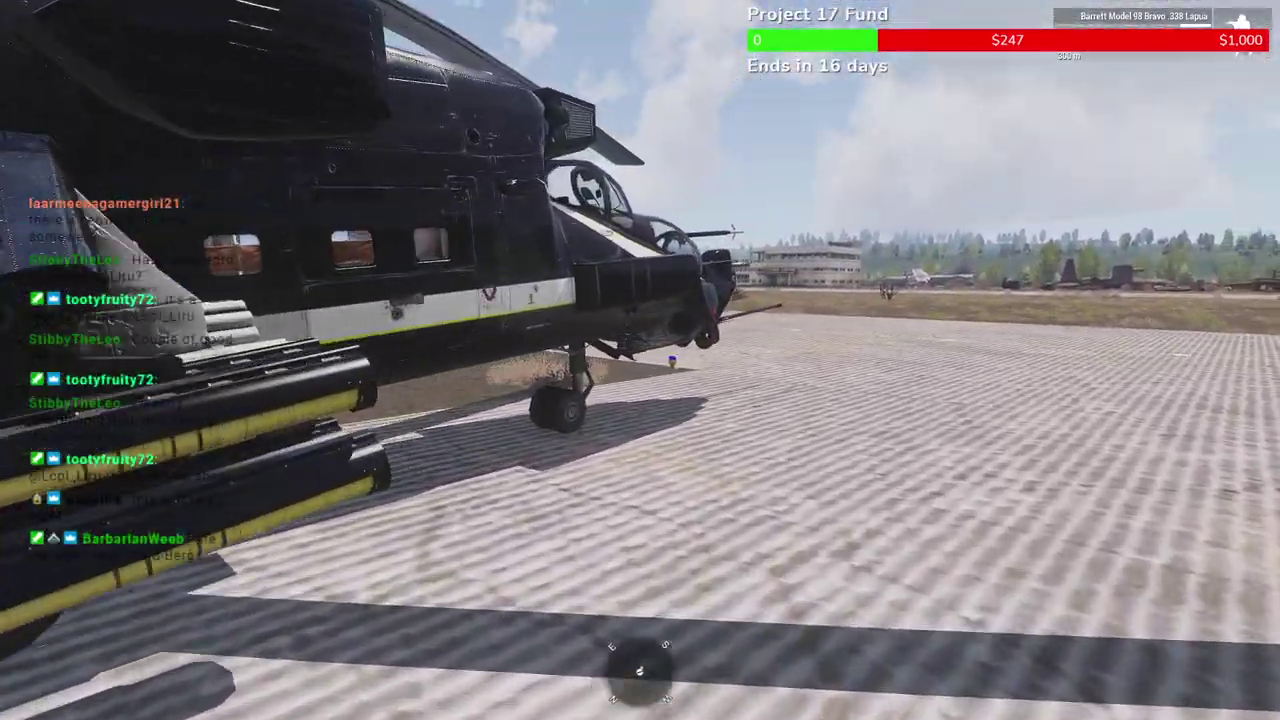
key(w)
key(space)
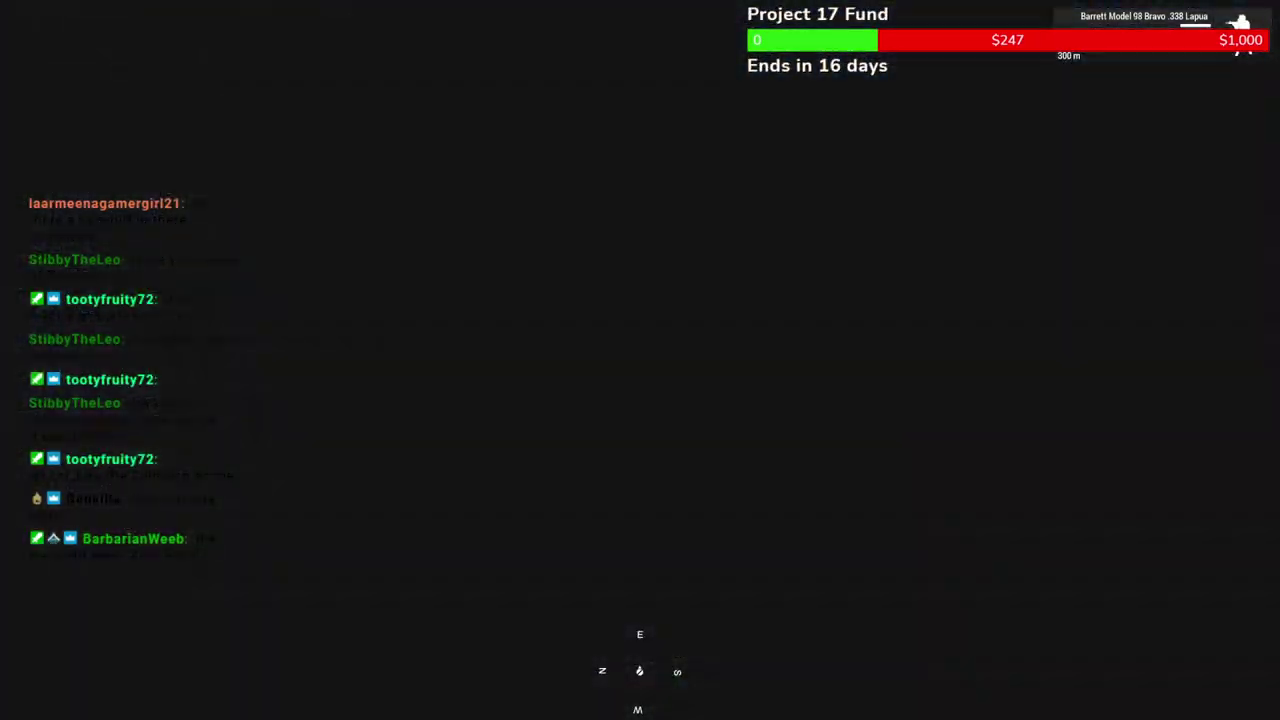
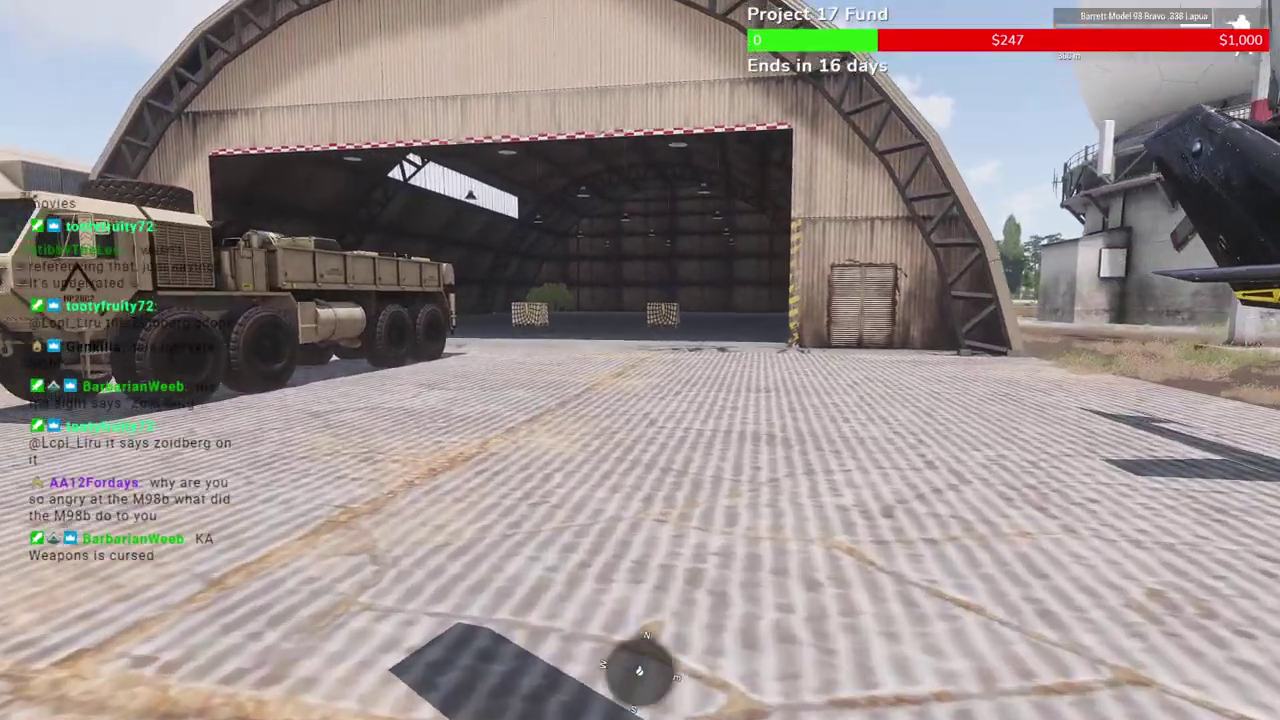
In Zeus, paste a copy of the cargo box beside the truck outside, search the modules for "ars" and apply an arsenal module to it
key(y)
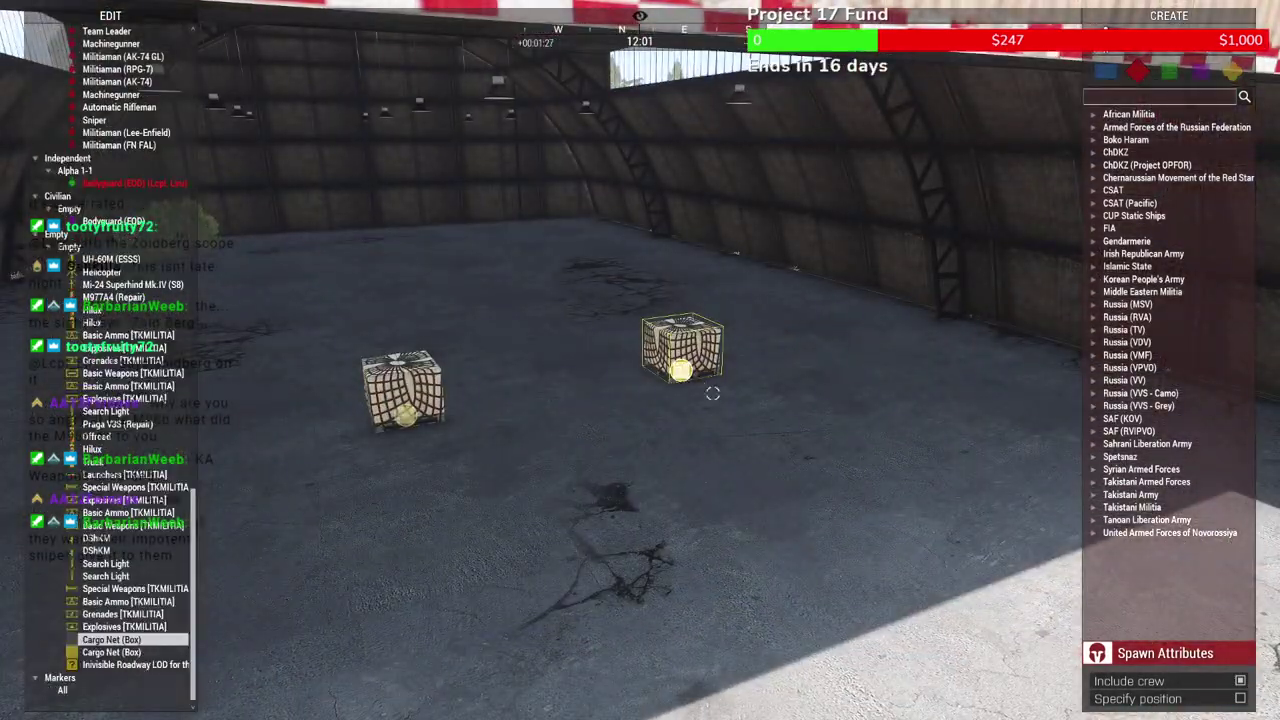
key(s)
right_drag(713, 393, 640, 420)
key(ctrl+v)
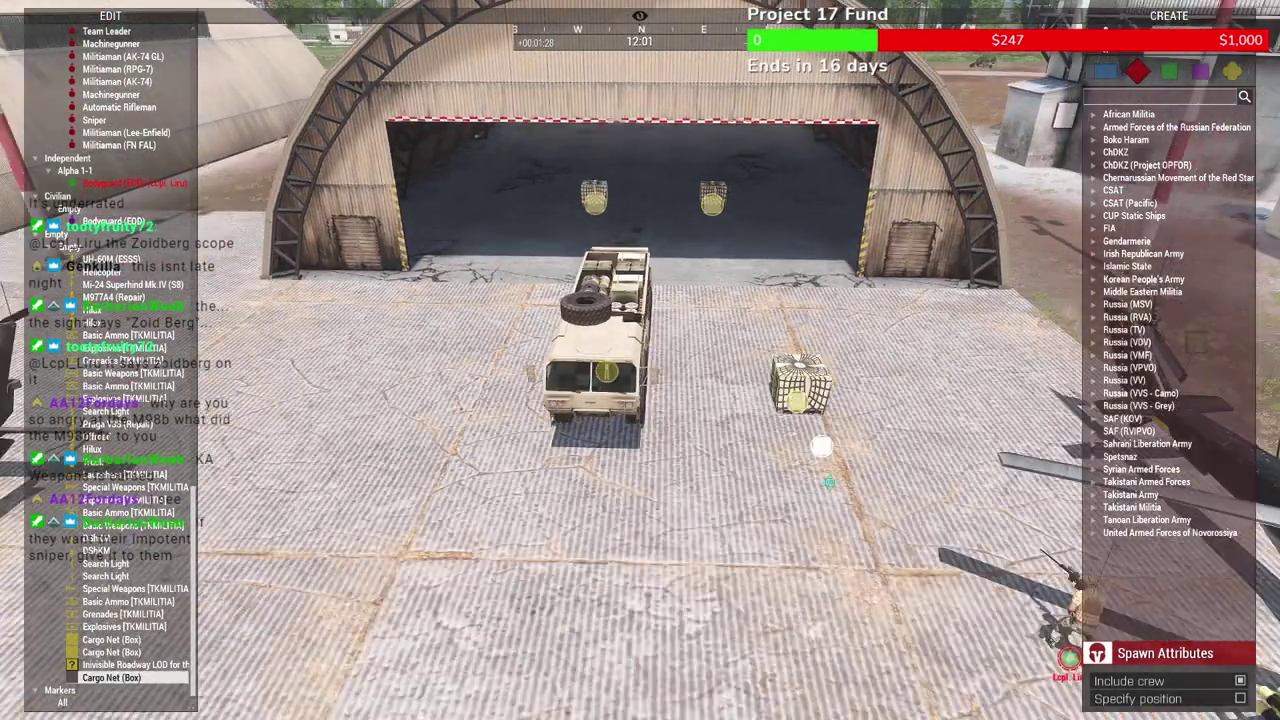
drag(787, 360, 789, 435)
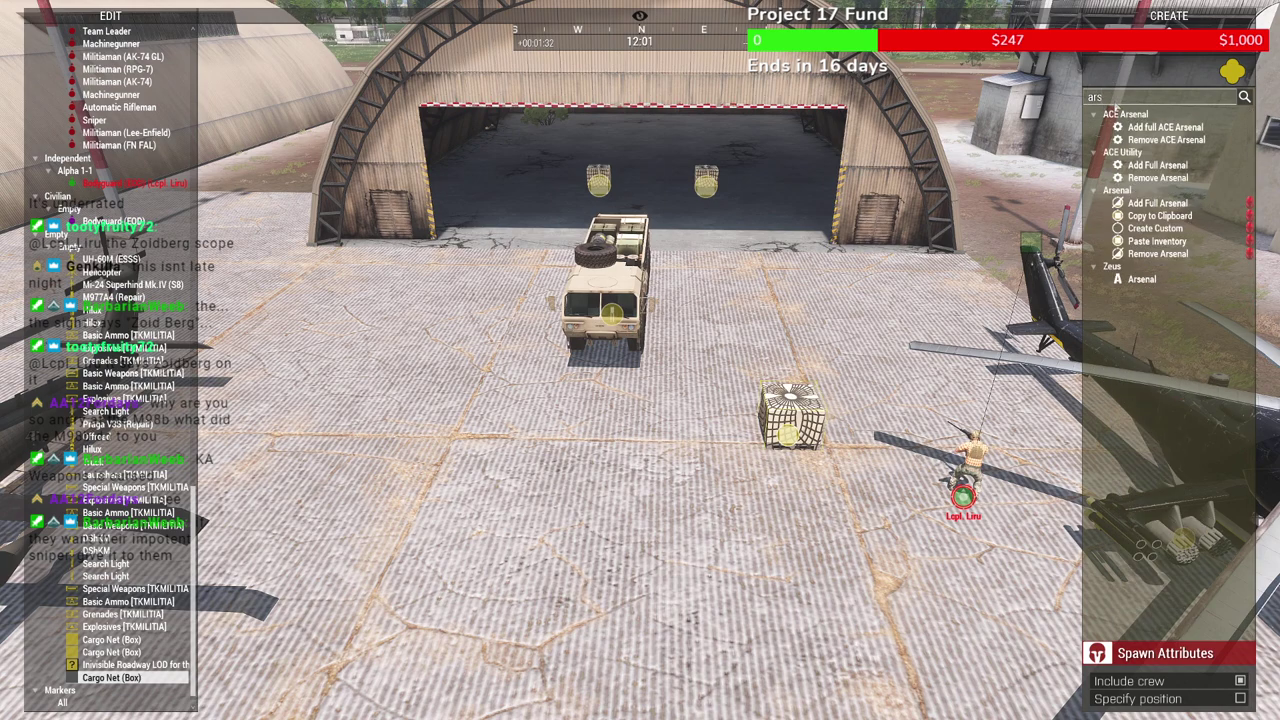
click(788, 433)
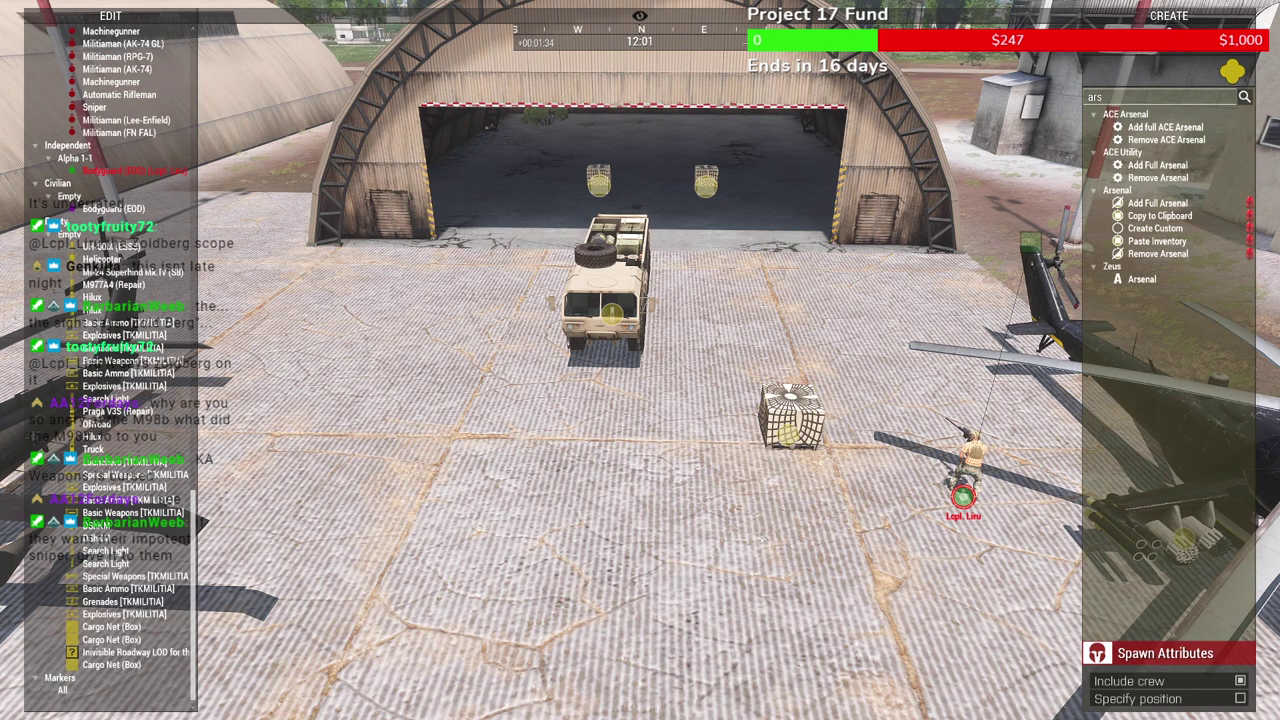
Leave the Zeus interface, walk up to the cargo box beside the truck, check its inventory and open its arsenal
key(y)
key(w)
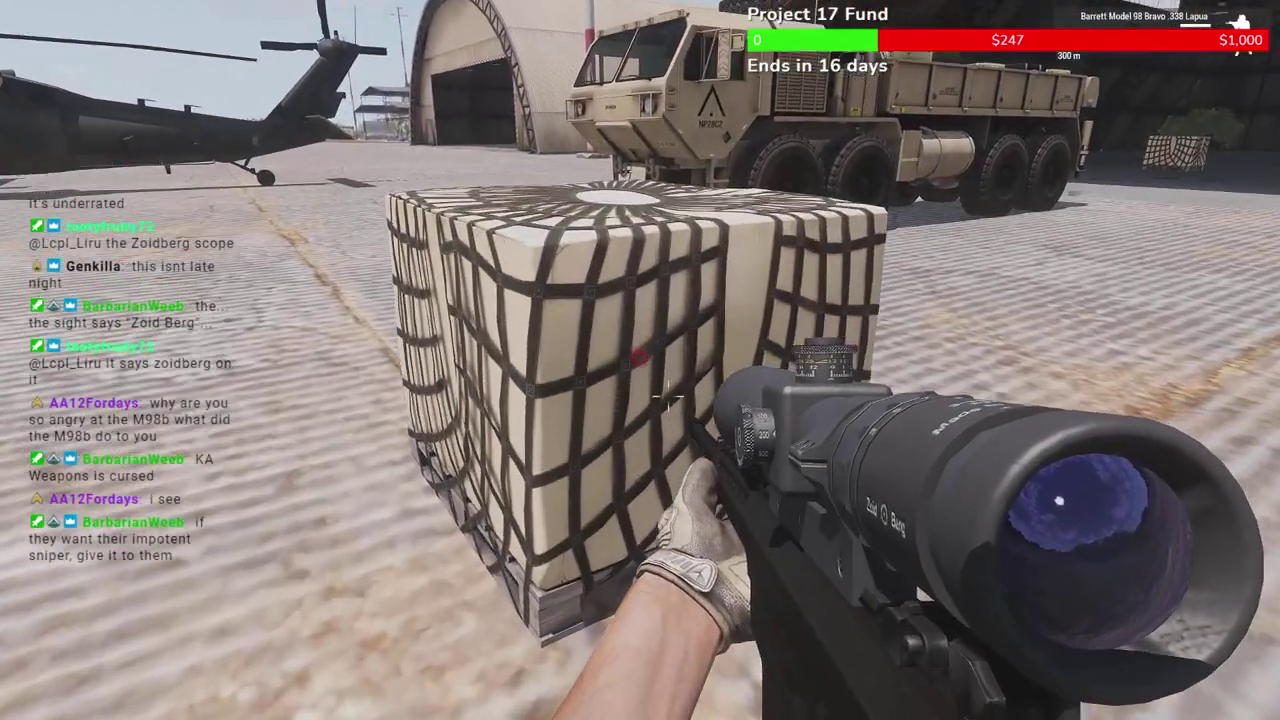
key(i)
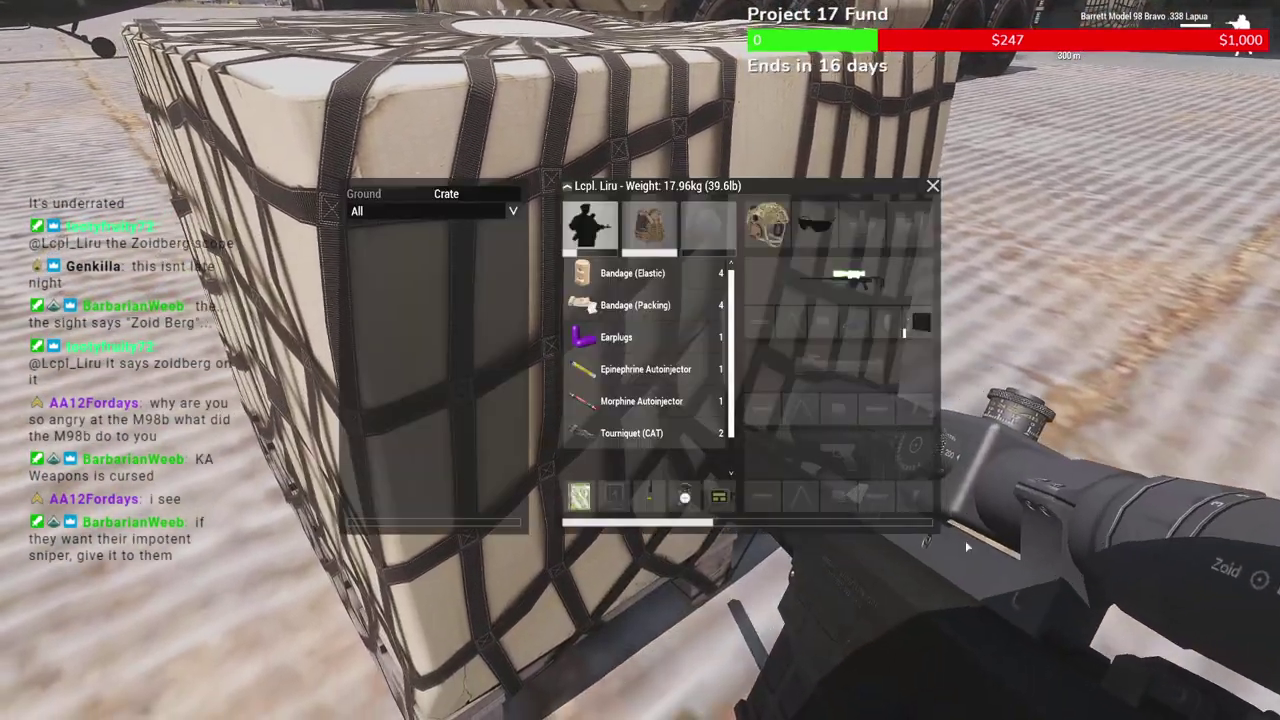
right_click(820, 225)
key(i)
key(super)
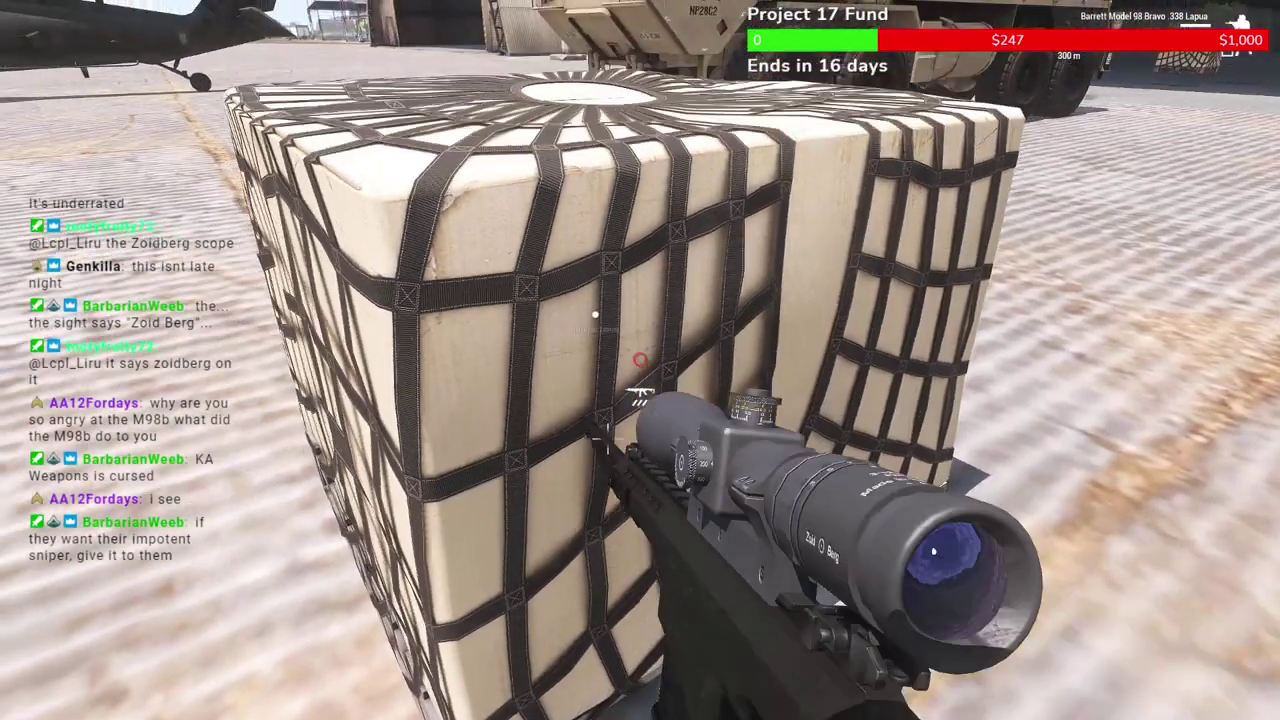
key(s)
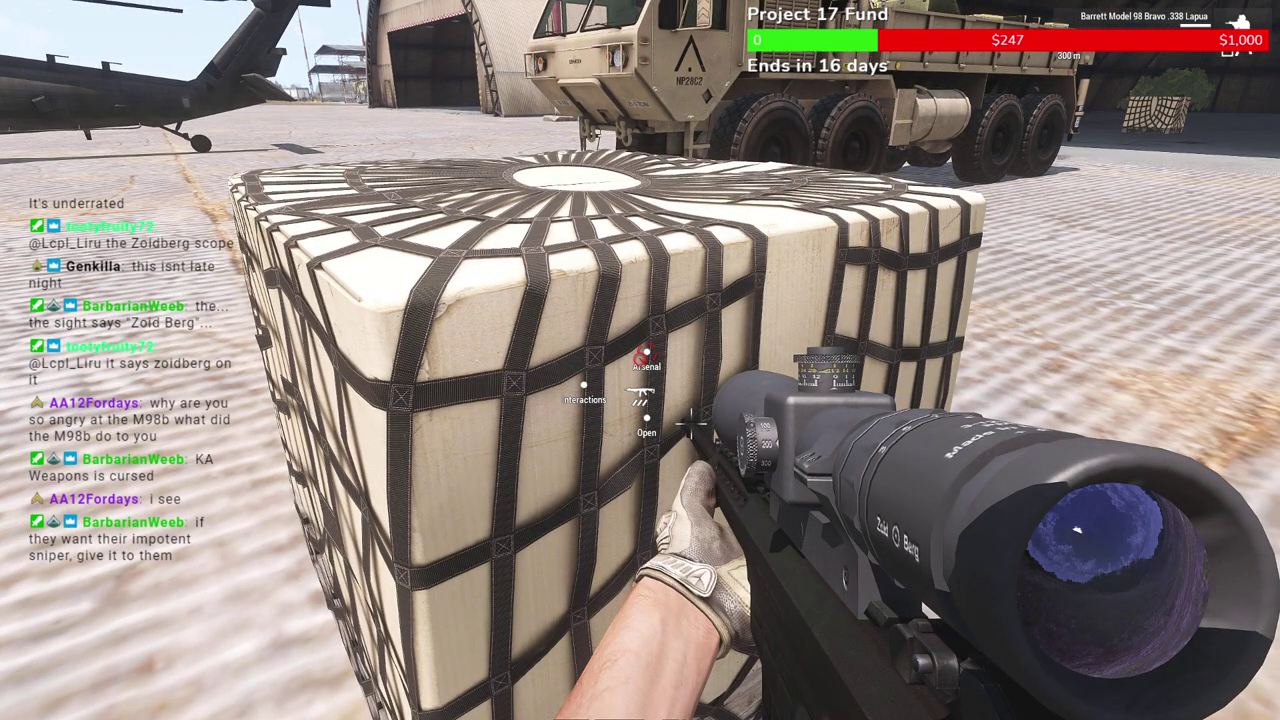
click(646, 356)
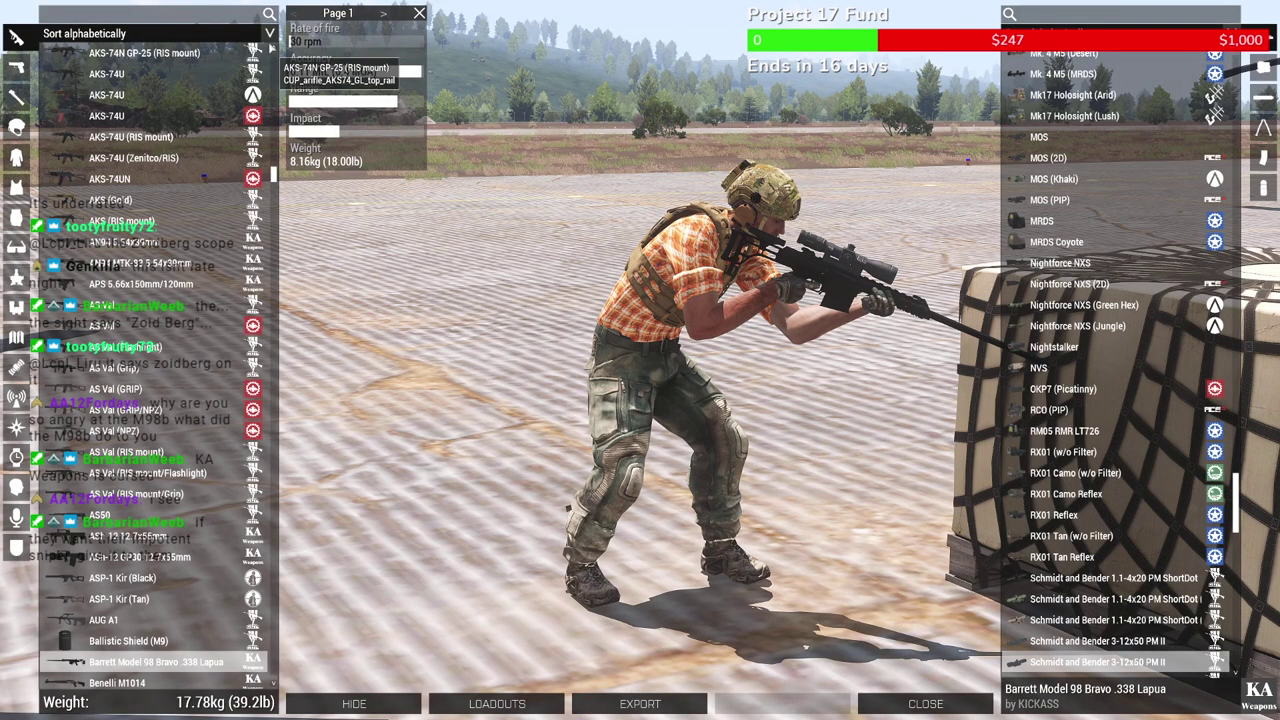
Sort the primary weapons by mod and equip the AA12 12 Gauge from KA Weapons
click(270, 33)
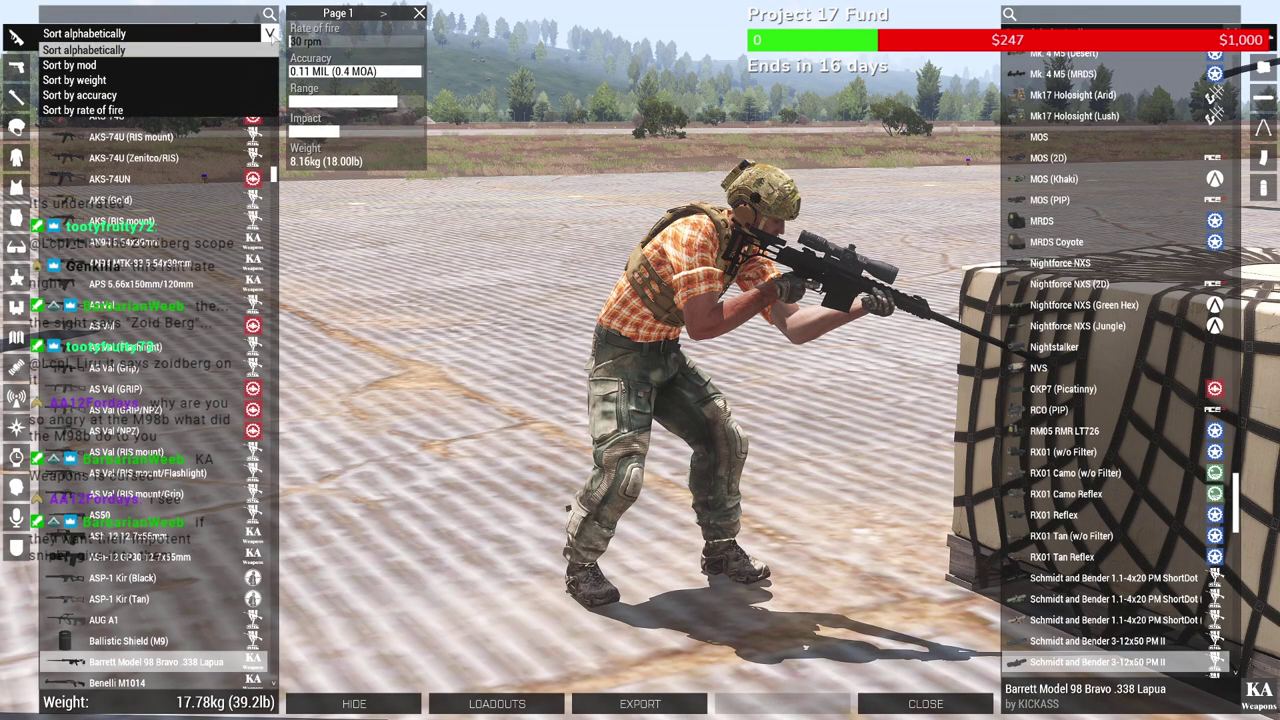
click(200, 65)
click(150, 537)
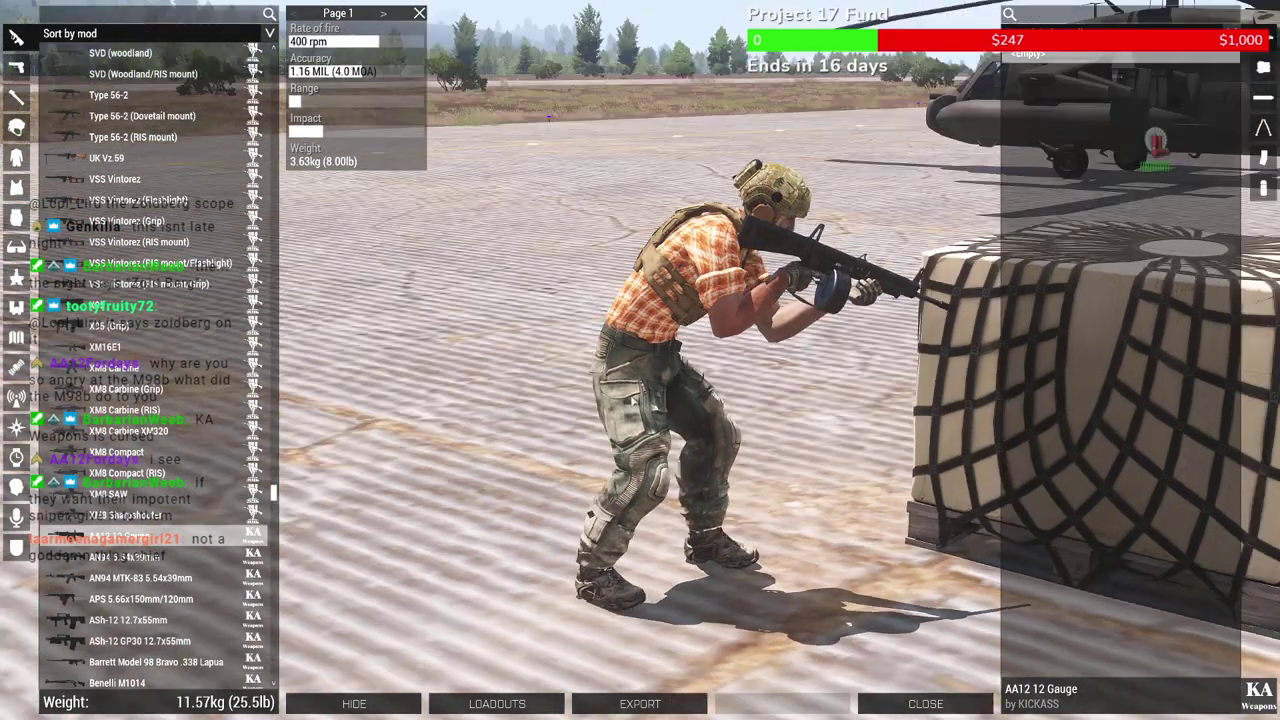
right_drag(633, 400, 687, 389)
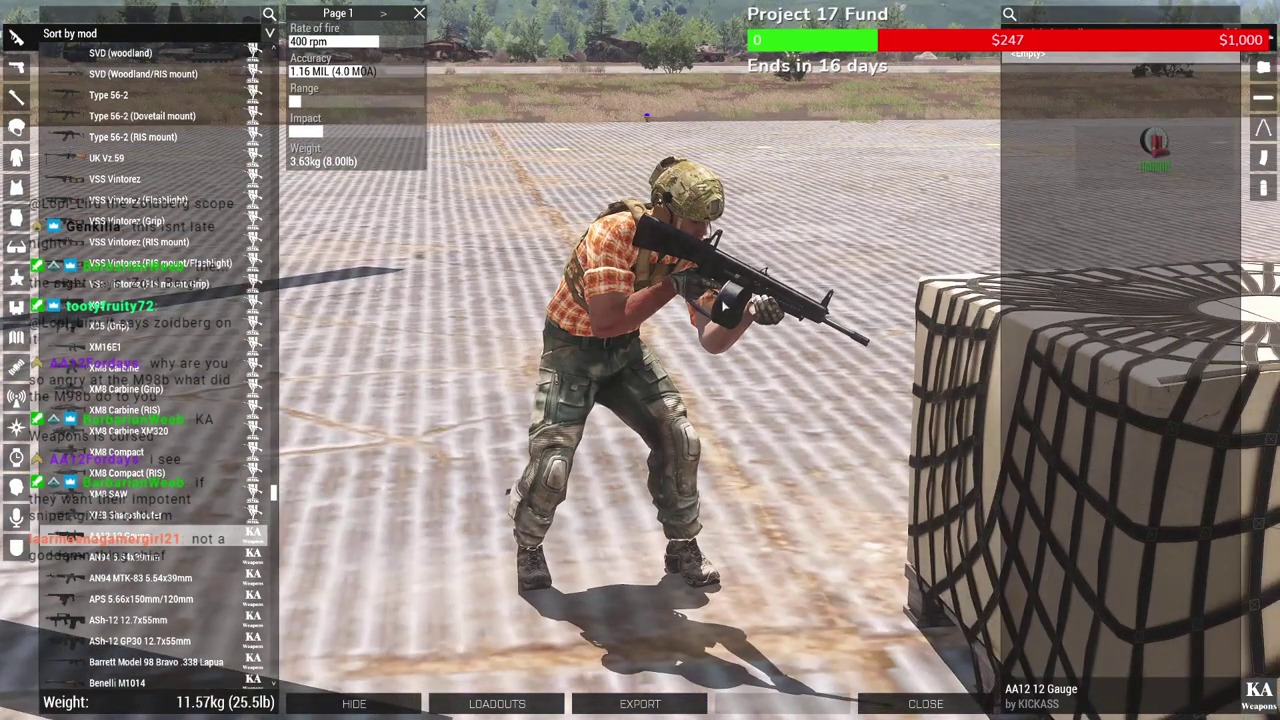
Load the AA12 with the 20rnd Dagon Breath magazine and close the arsenal
click(1261, 157)
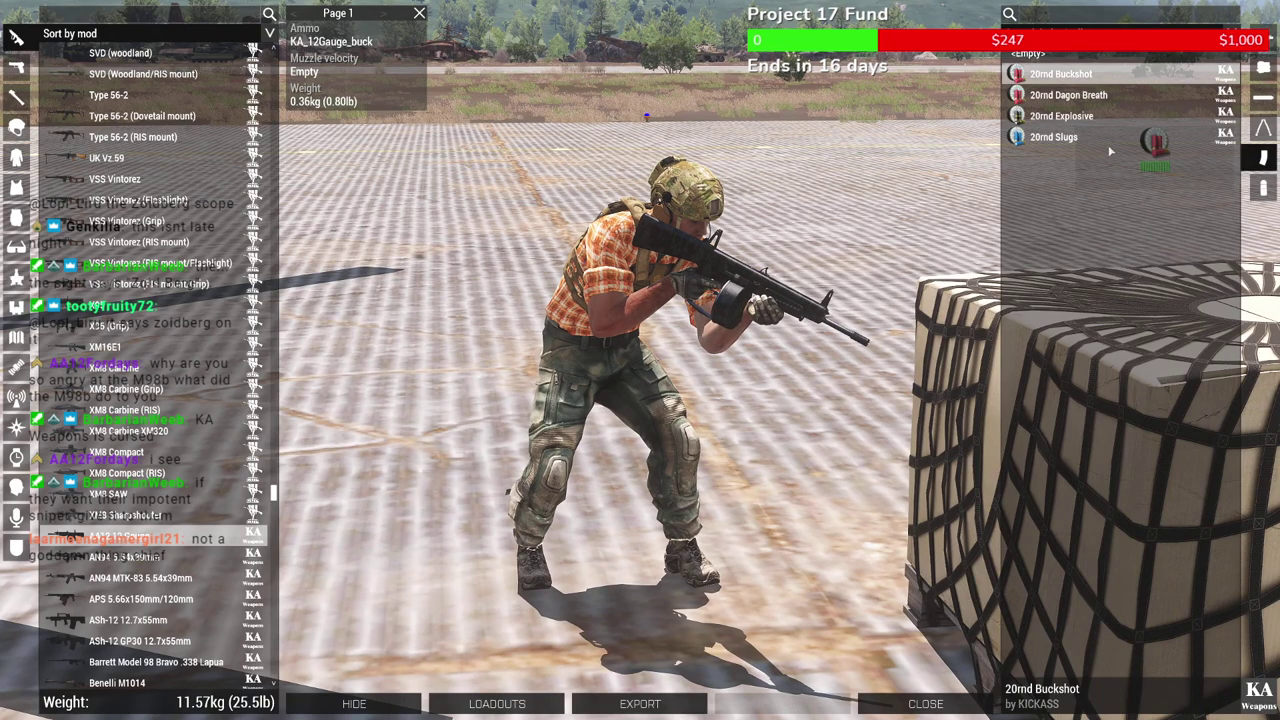
click(1062, 116)
click(1066, 95)
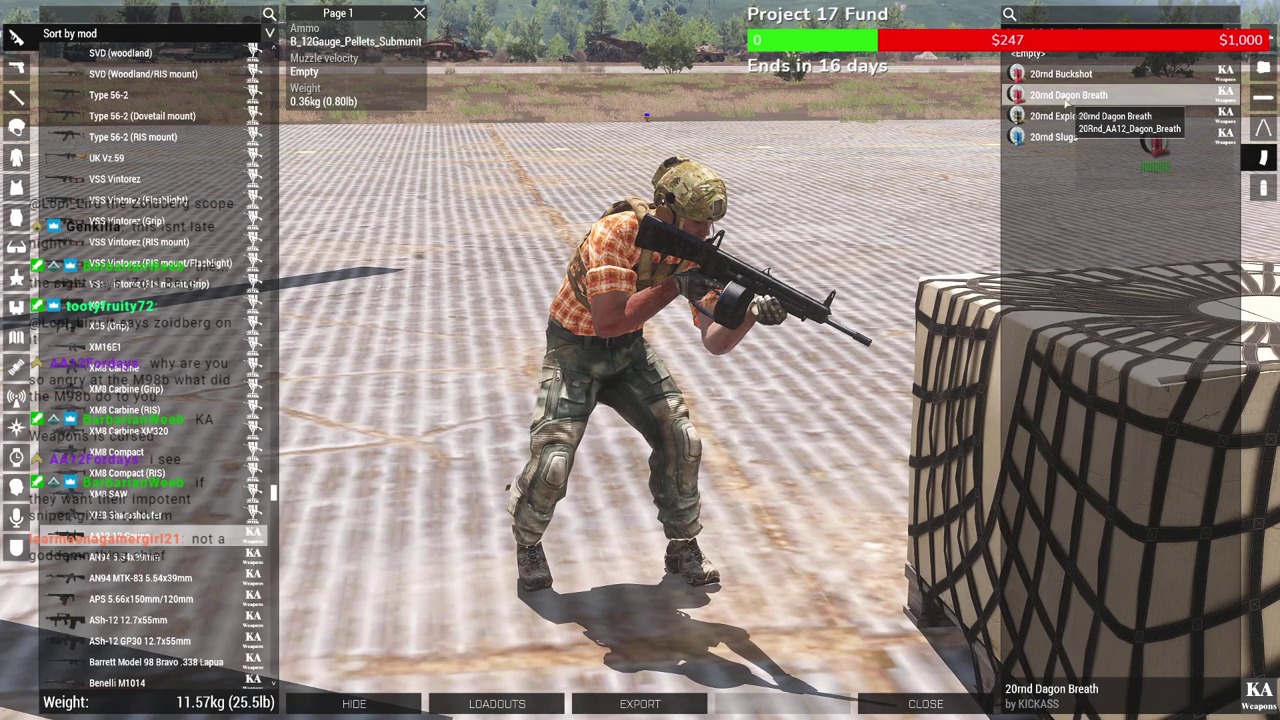
click(925, 704)
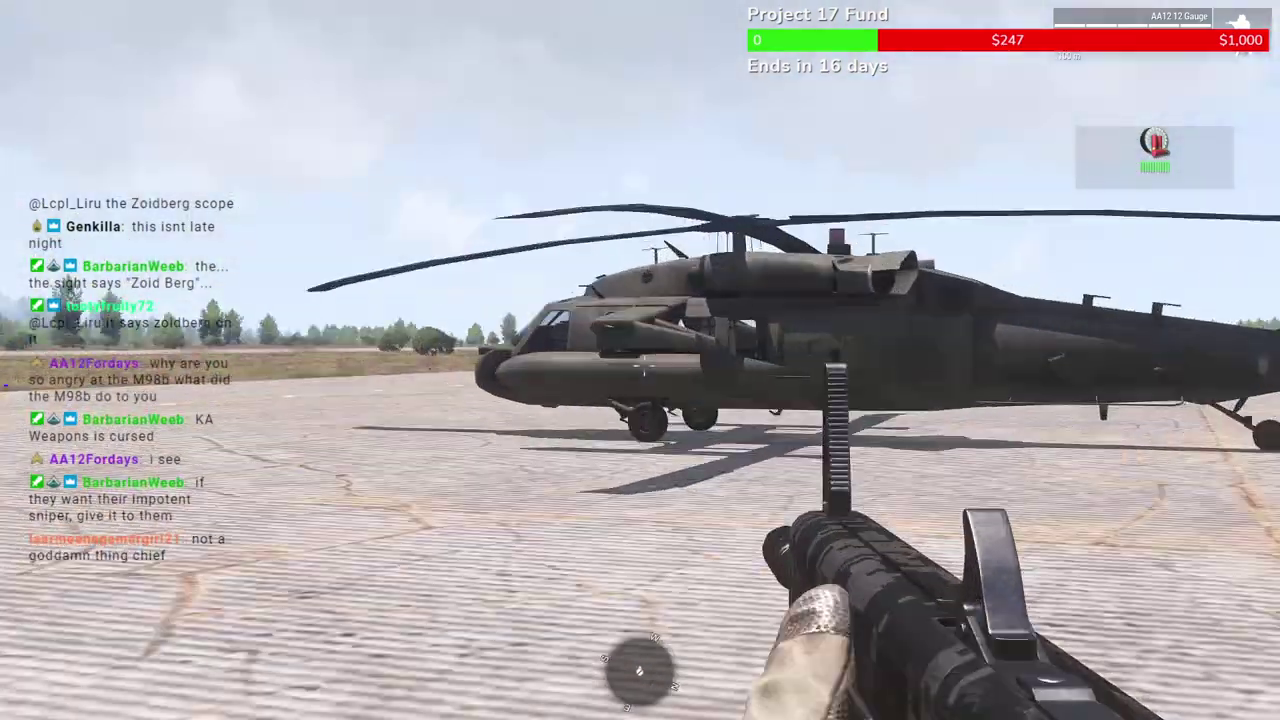
Test-fire the AA12's Dagon Breath rounds at the parked helicopter and across the open airfield
click(646, 367)
click(646, 367)
click(646, 367)
click(646, 367)
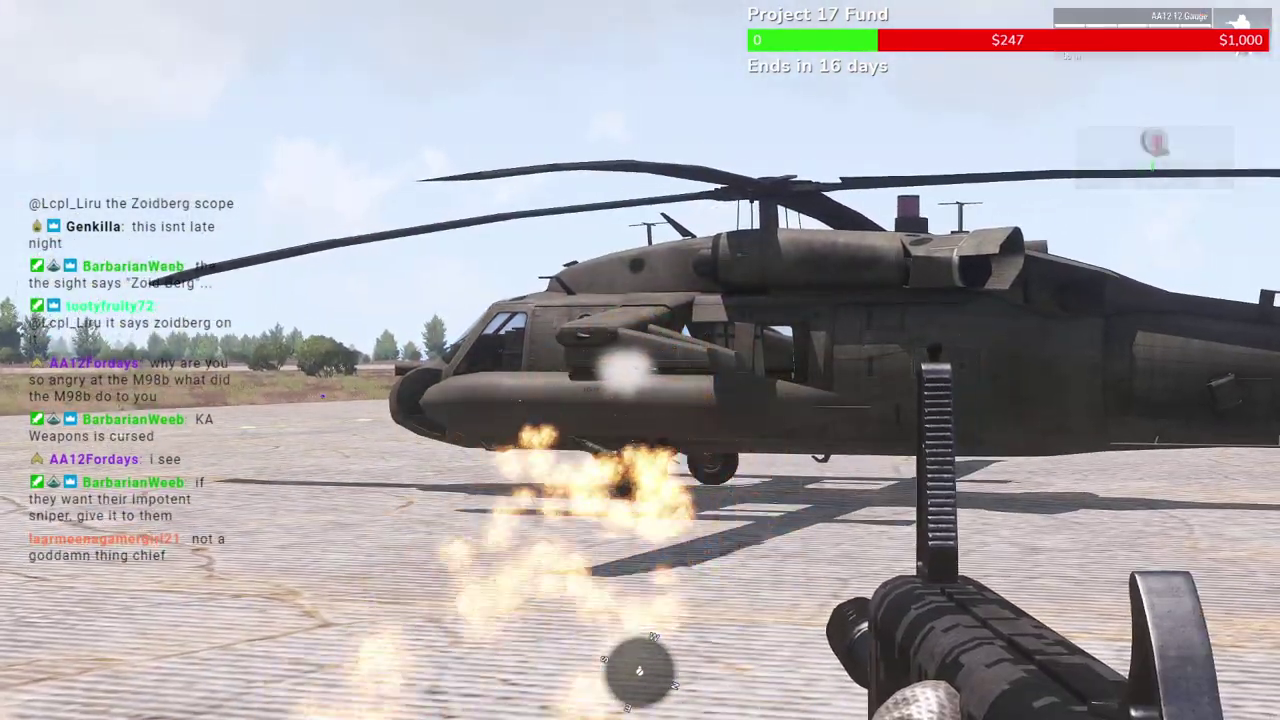
click(640, 360)
click(640, 360)
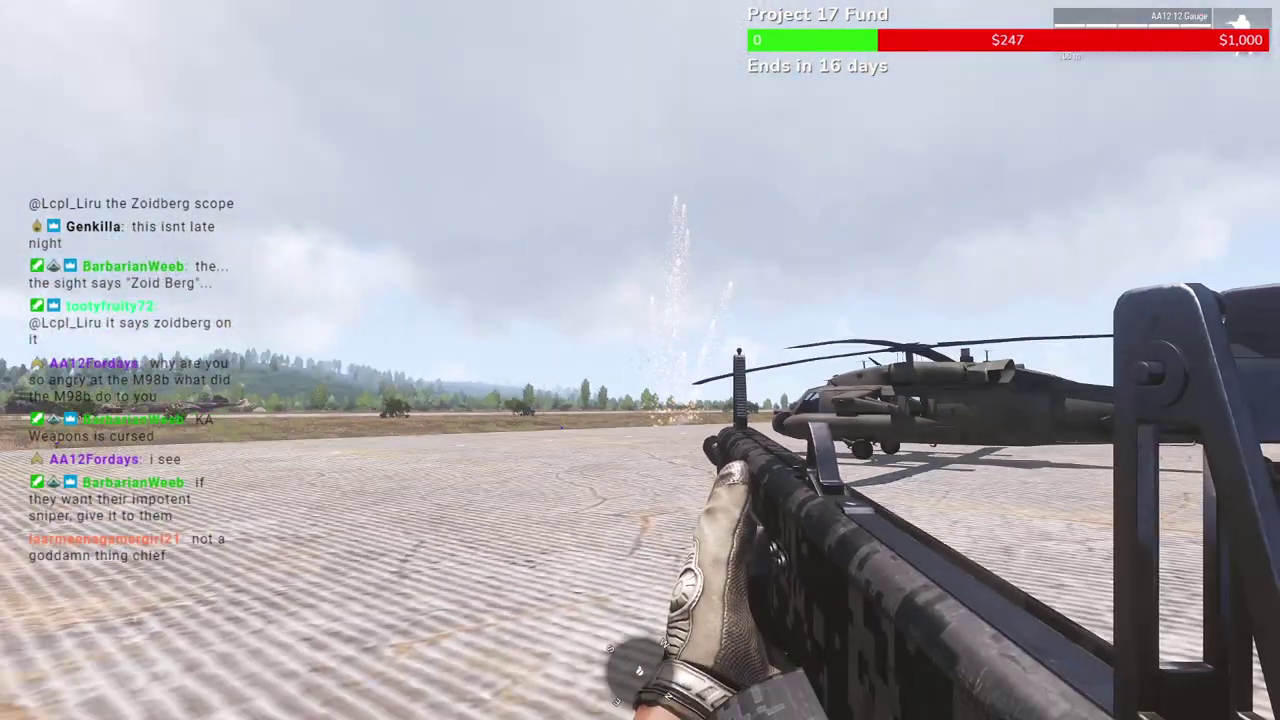
right_click(640, 360)
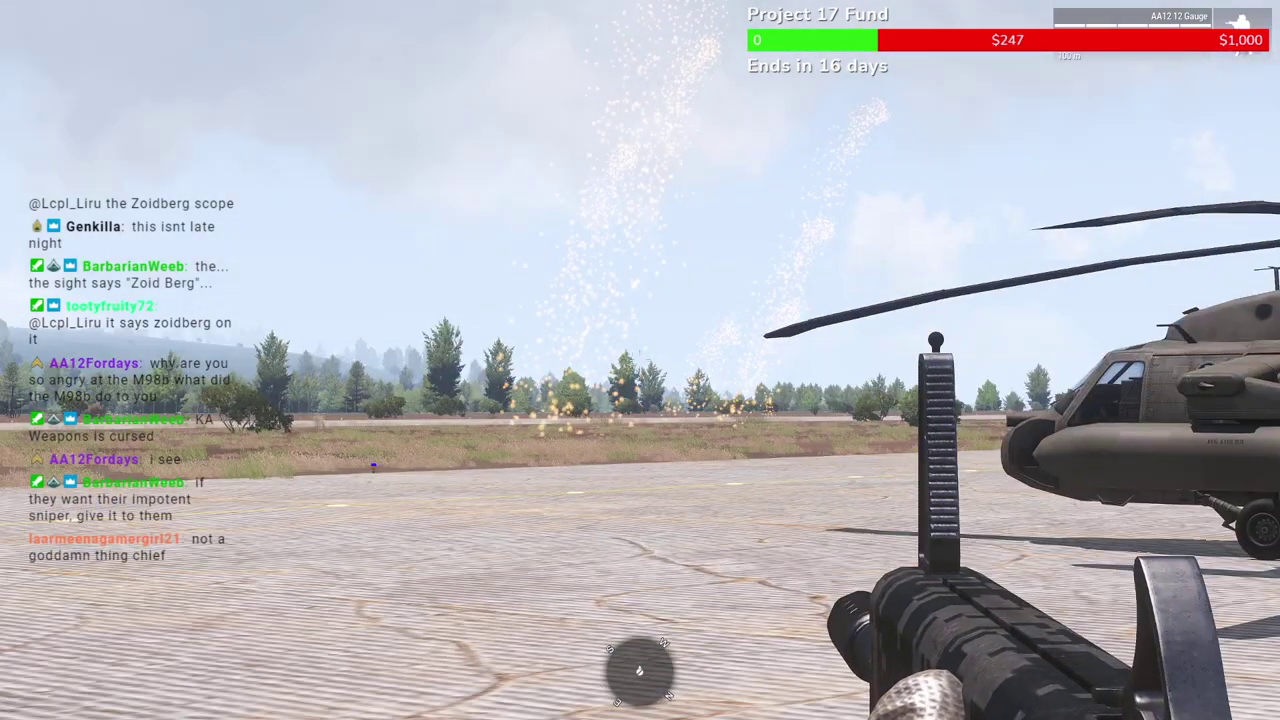
click(640, 360)
key(a)
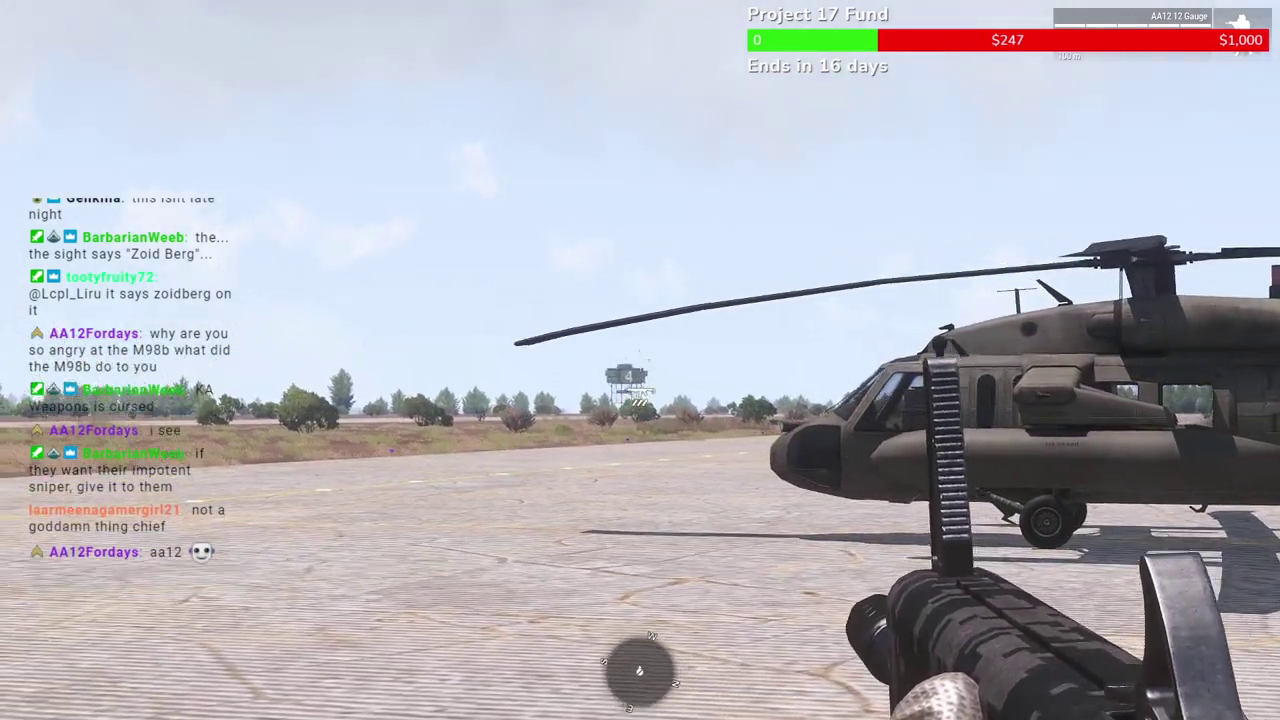
Fire several Dagon Breath rounds from the AA12 up into the sky to examine their effect
click(640, 360)
click(640, 360)
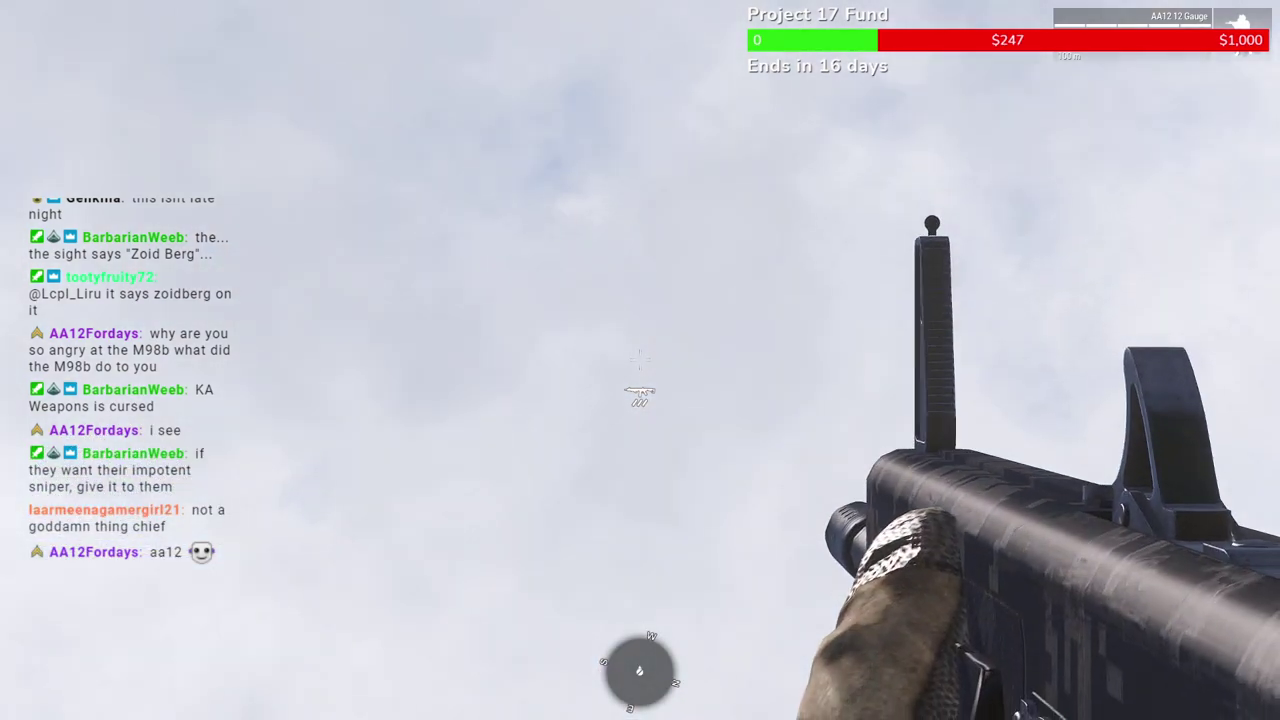
click(640, 360)
click(640, 360)
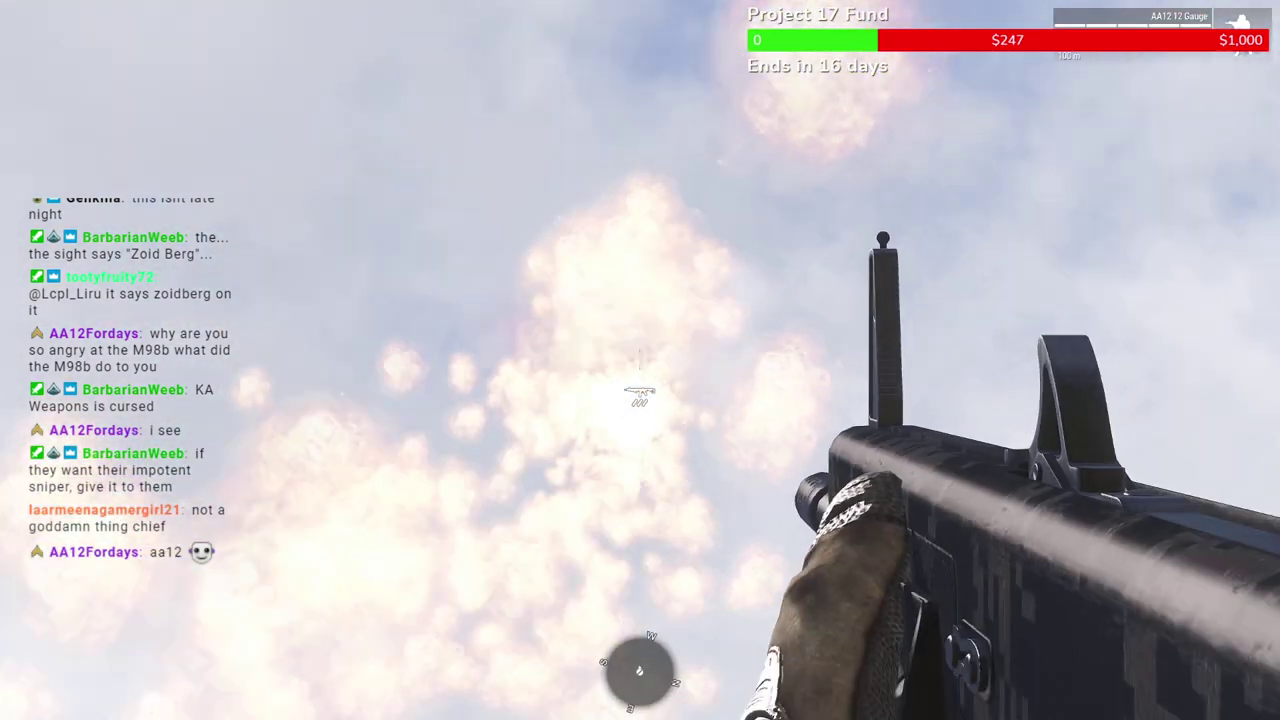
click(640, 360)
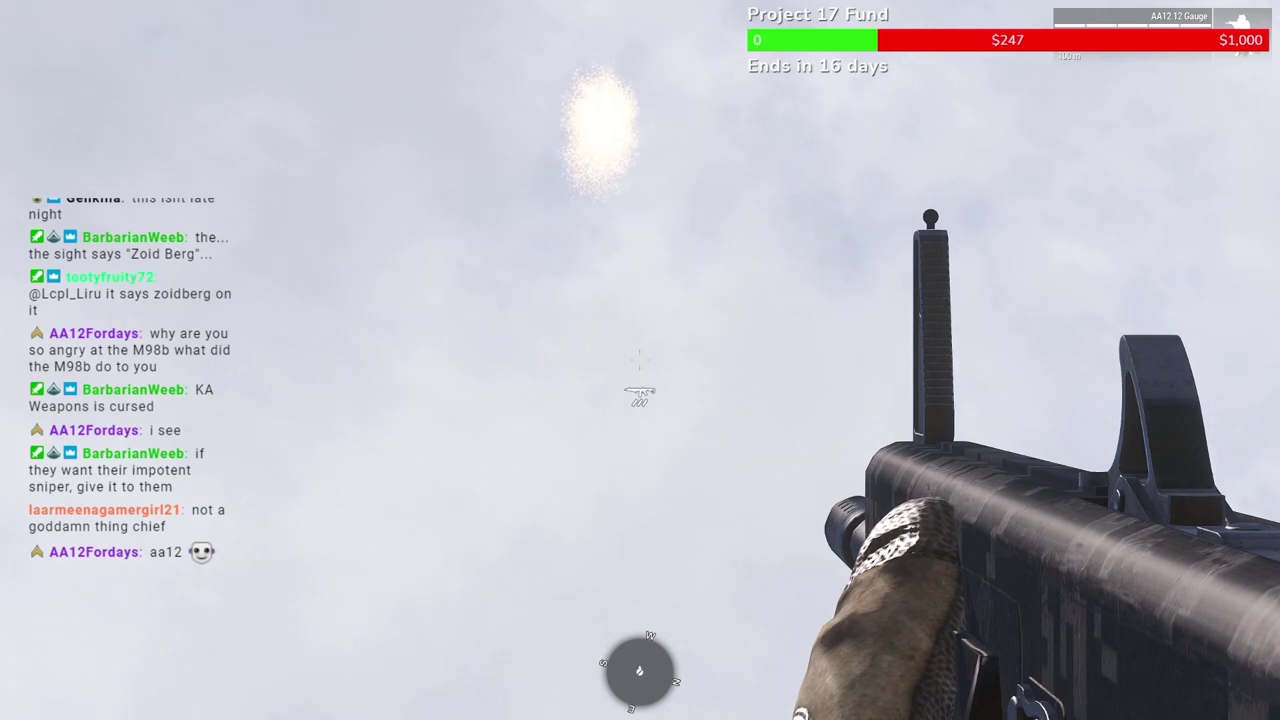
right_click(640, 360)
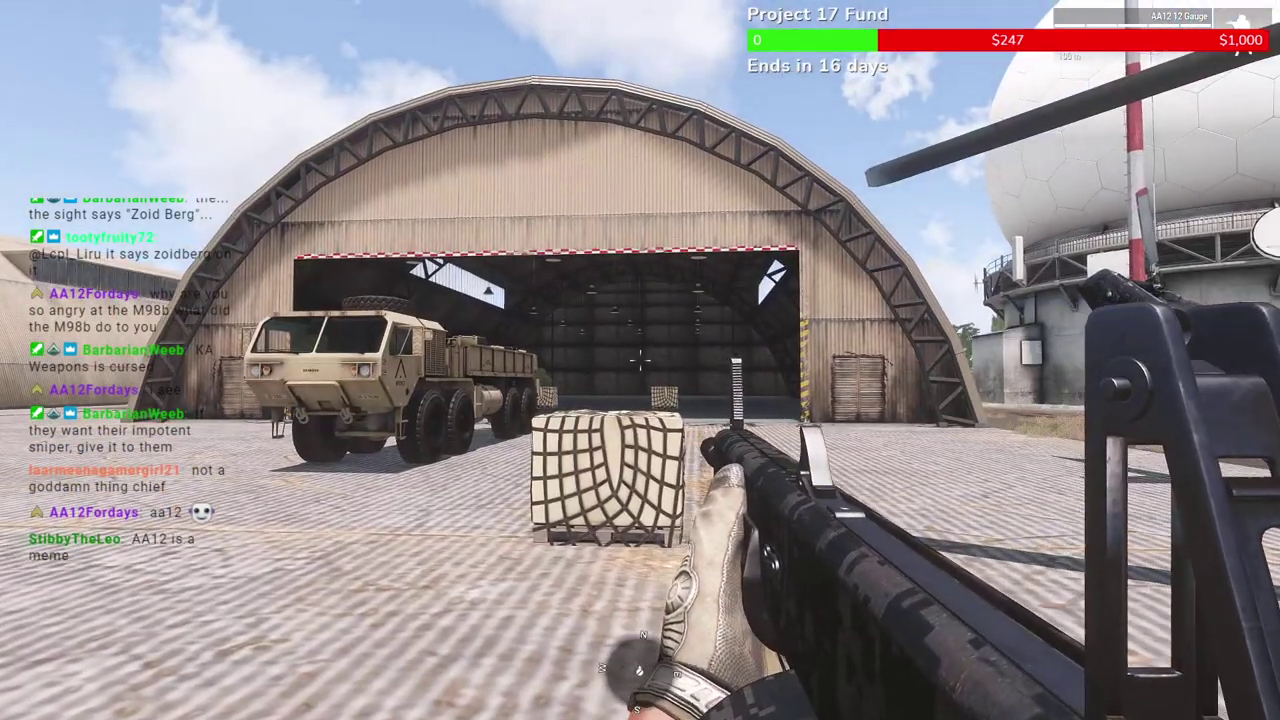
Aim the AA12 toward the hangar and fire further test shots
right_click(640, 360)
click(640, 360)
click(640, 360)
click(640, 360)
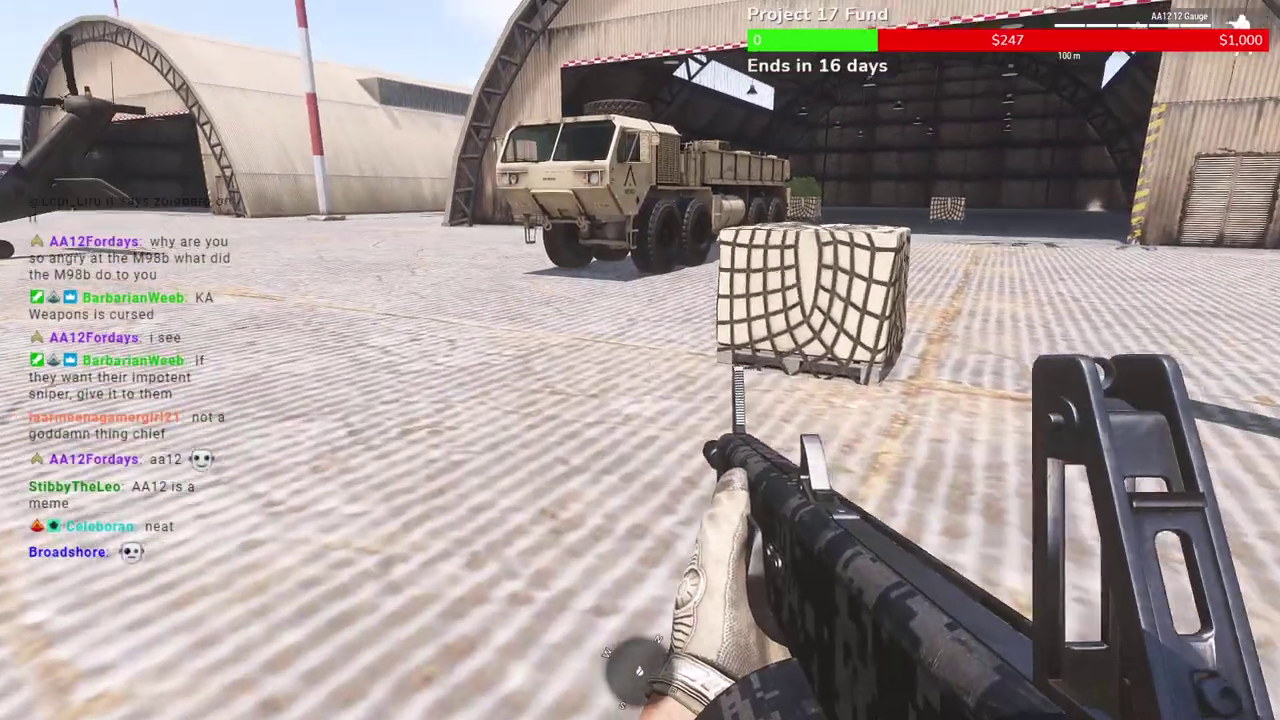
Return to the cargo box, reopen its arsenal and preview the AN94 5.54x39mm and the APS 5.66x150mm/120mm
key(w)
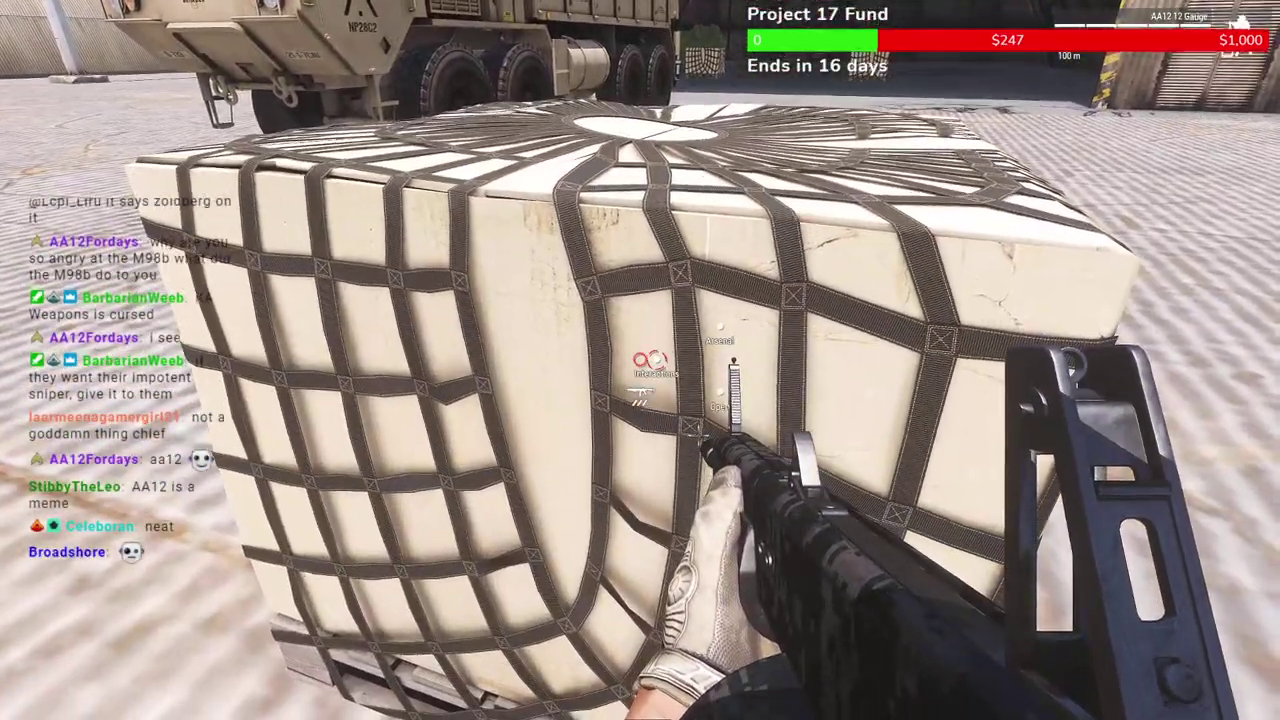
key(super)
click(639, 359)
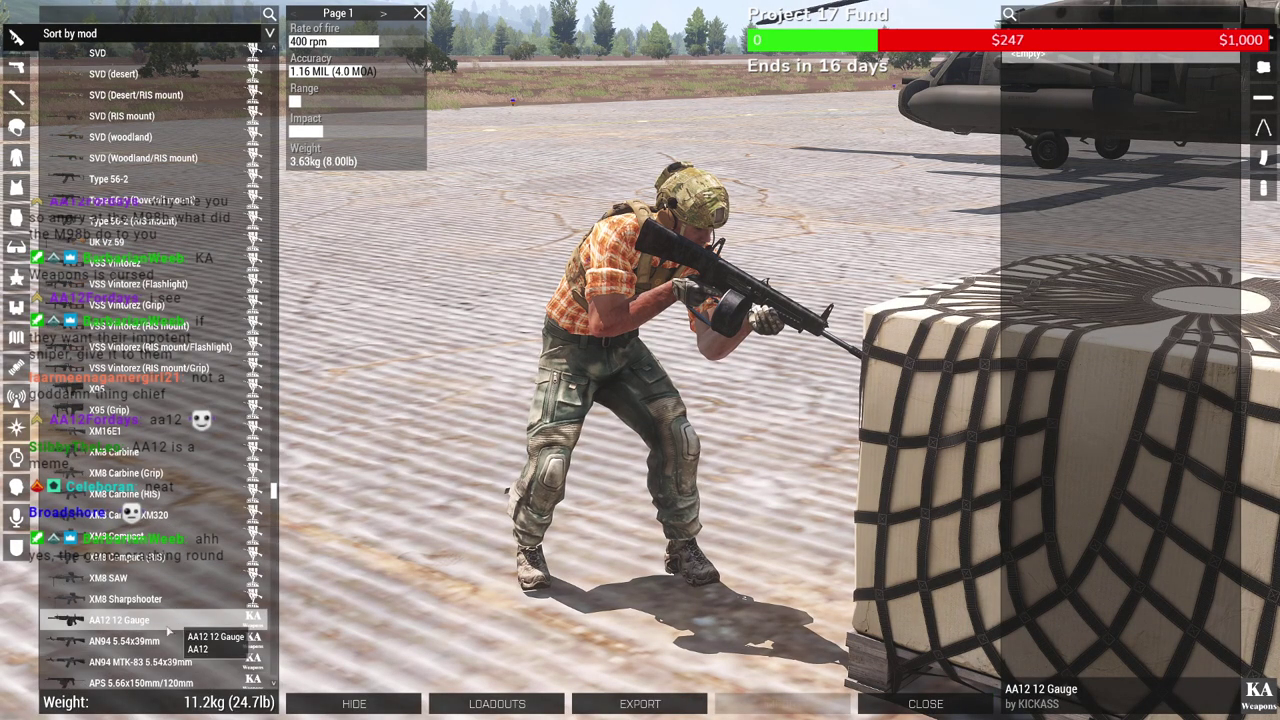
click(130, 682)
scroll(203, 585, down, 2)
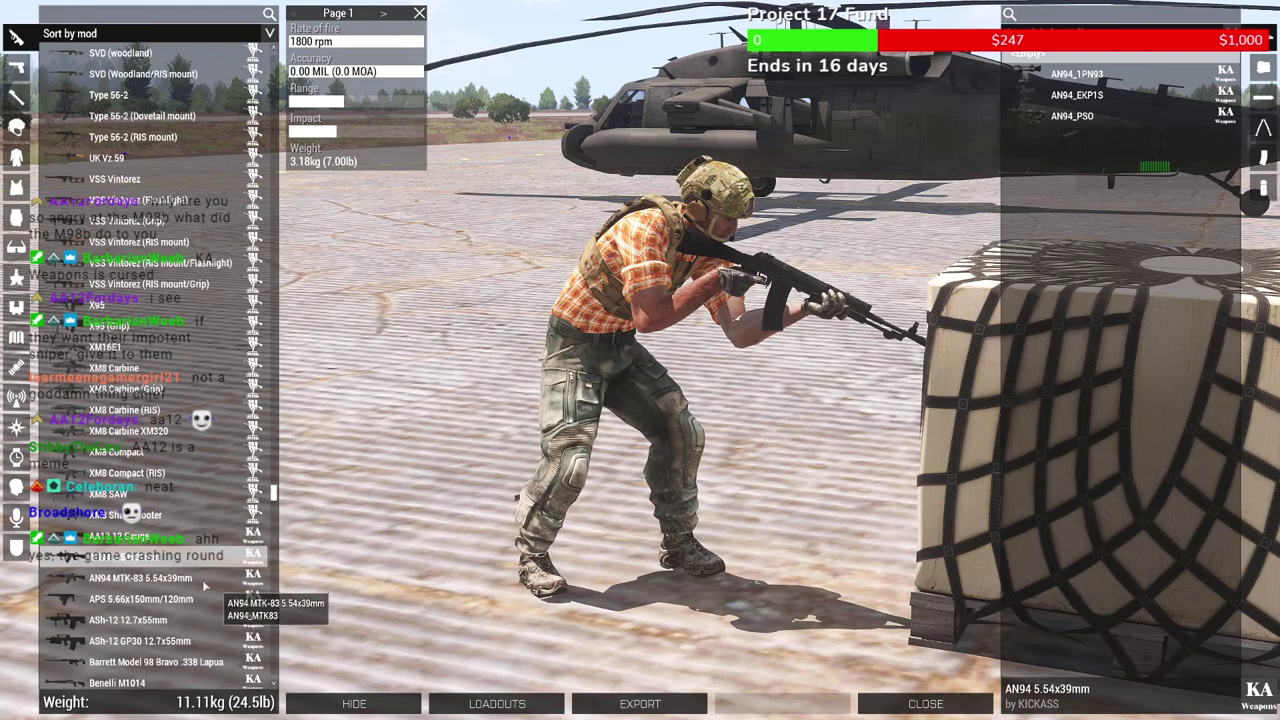
click(151, 595)
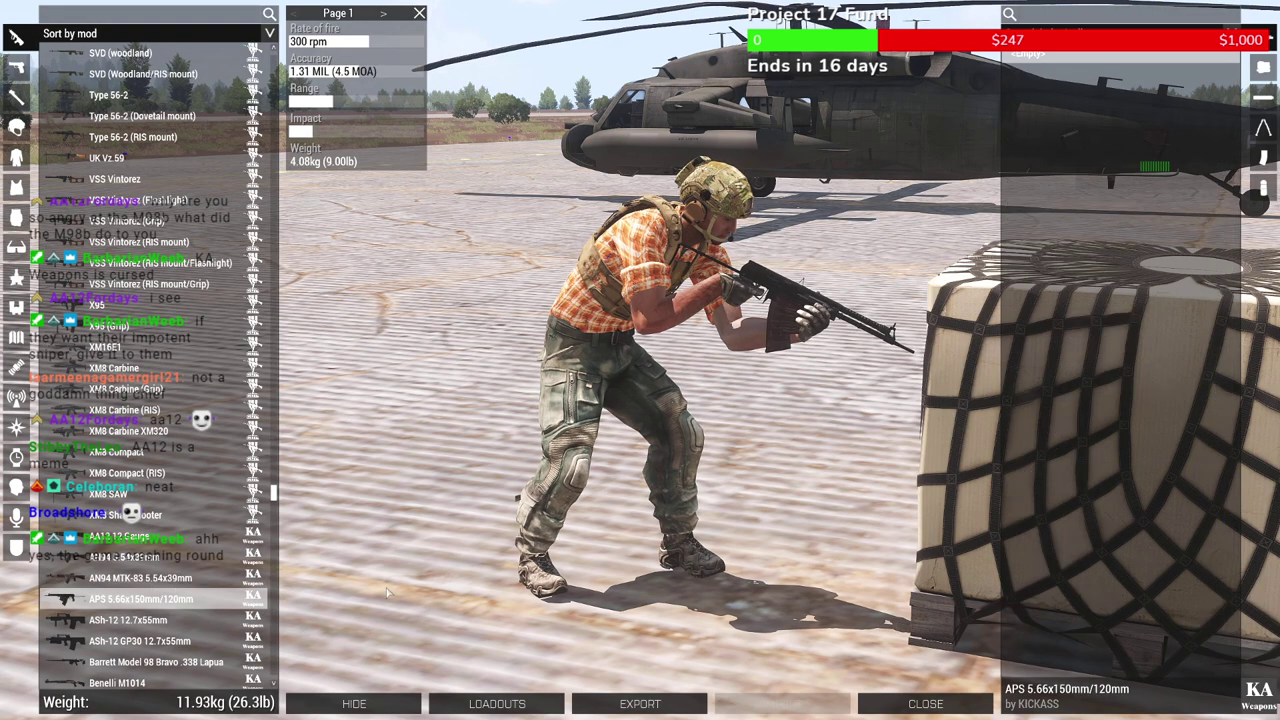
Preview the KA Weapons models from the ASh-12 12.7x55mm through the Benelli M1014 to the Beretta Mx4 Storm SMG Black
key(Down)
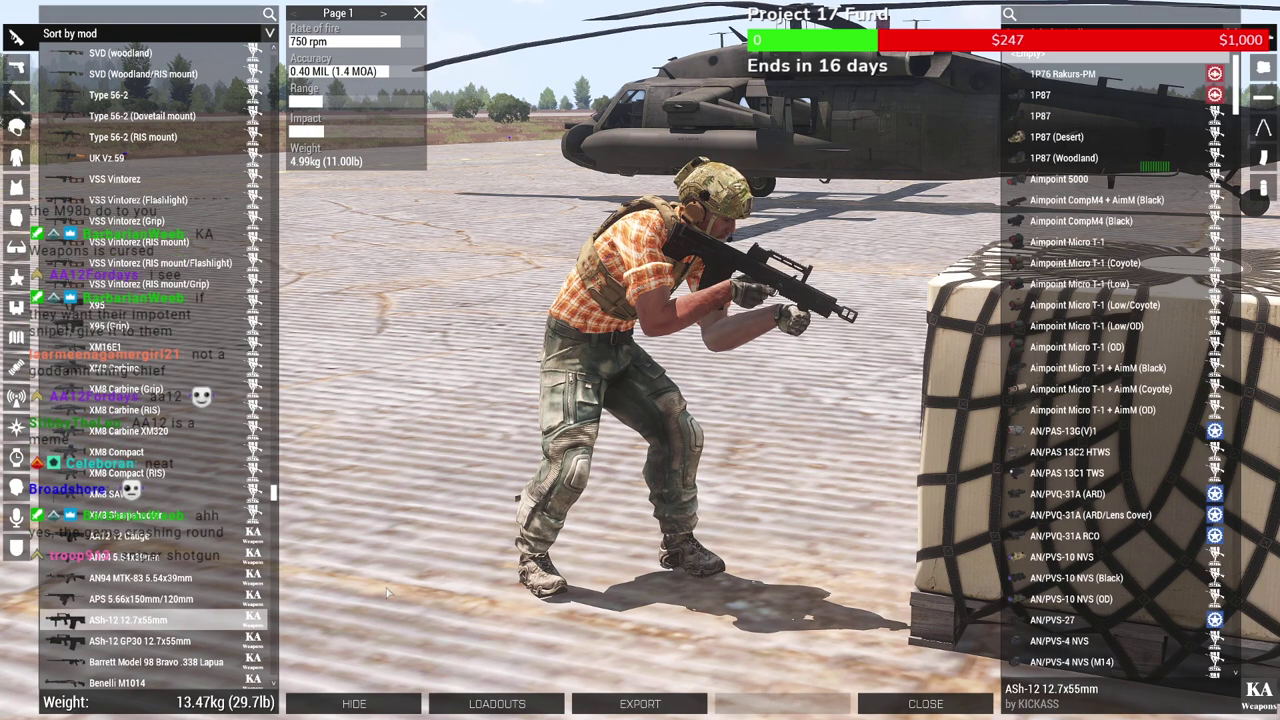
key(Up)
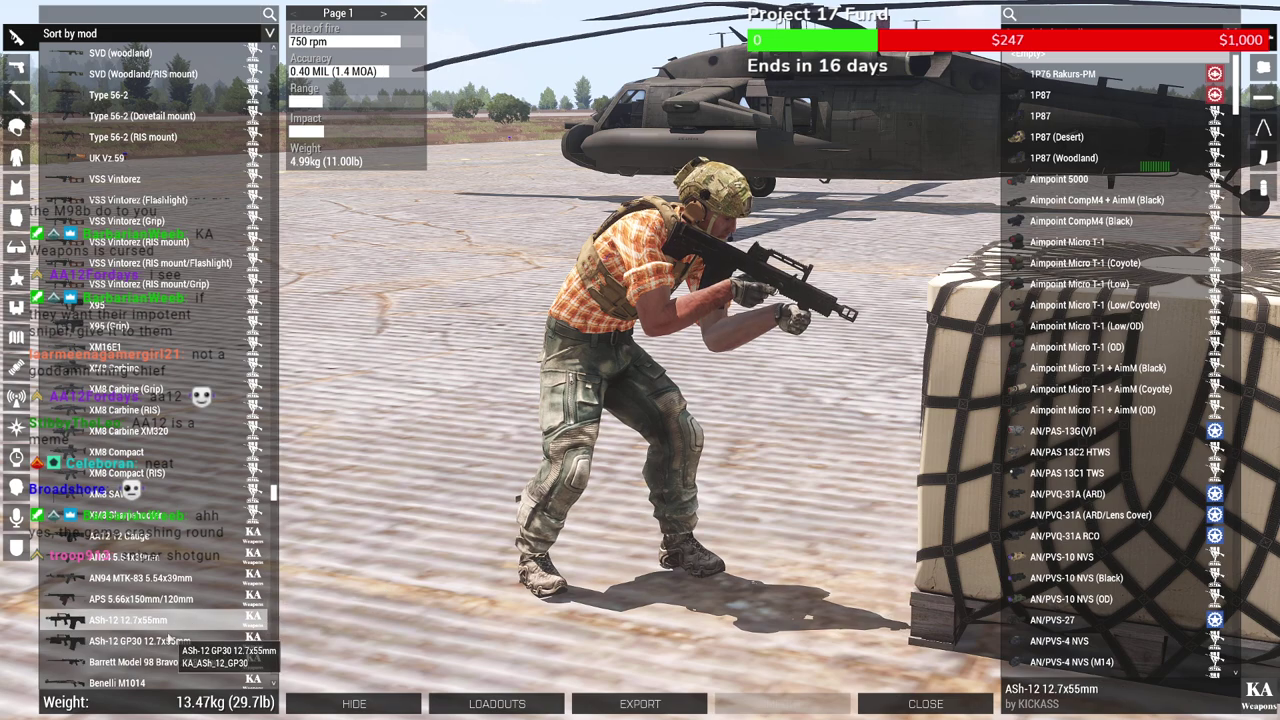
key(Down)
key(Down)
key(Down)
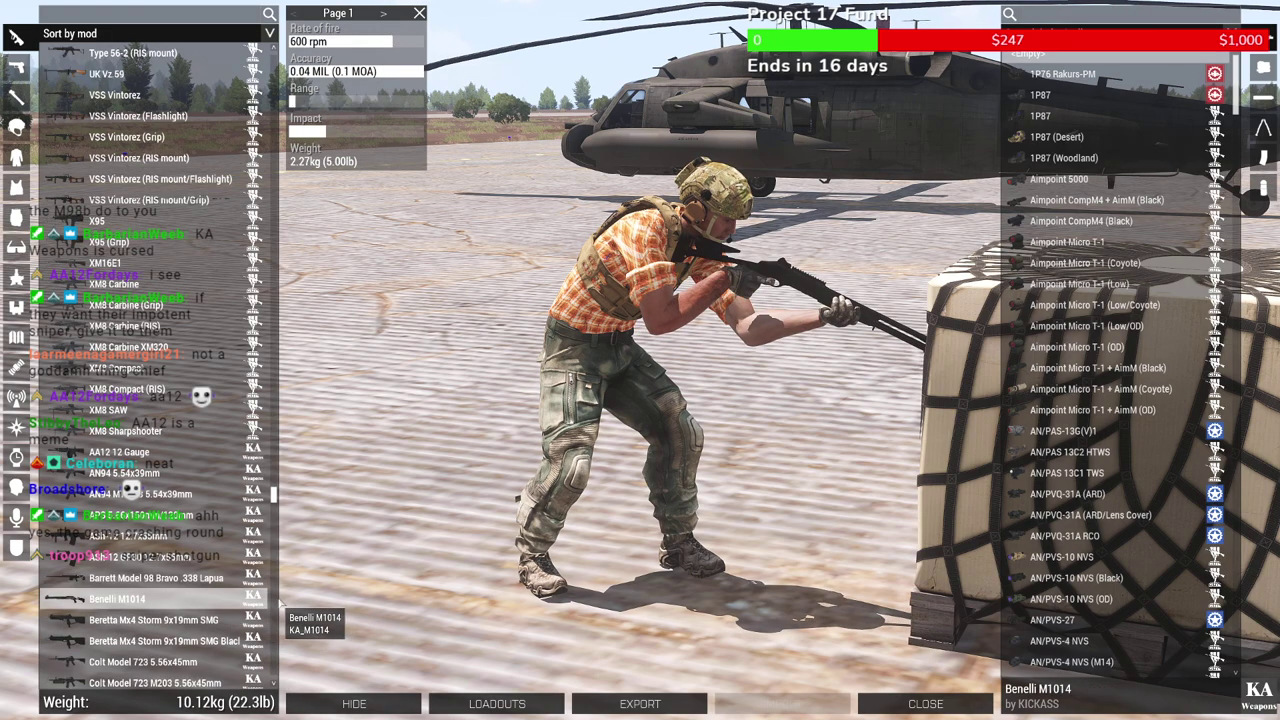
key(Down)
key(Down)
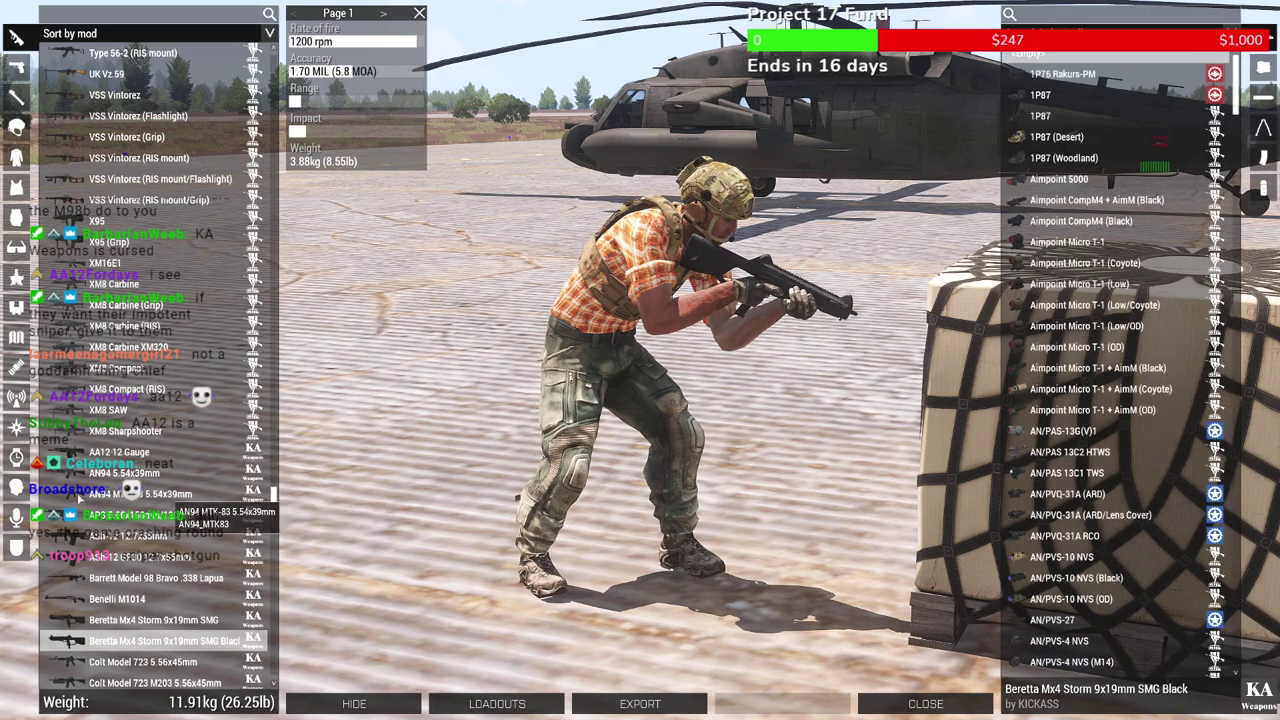
scroll(656, 516, up, 4)
drag(745, 345, 683, 376)
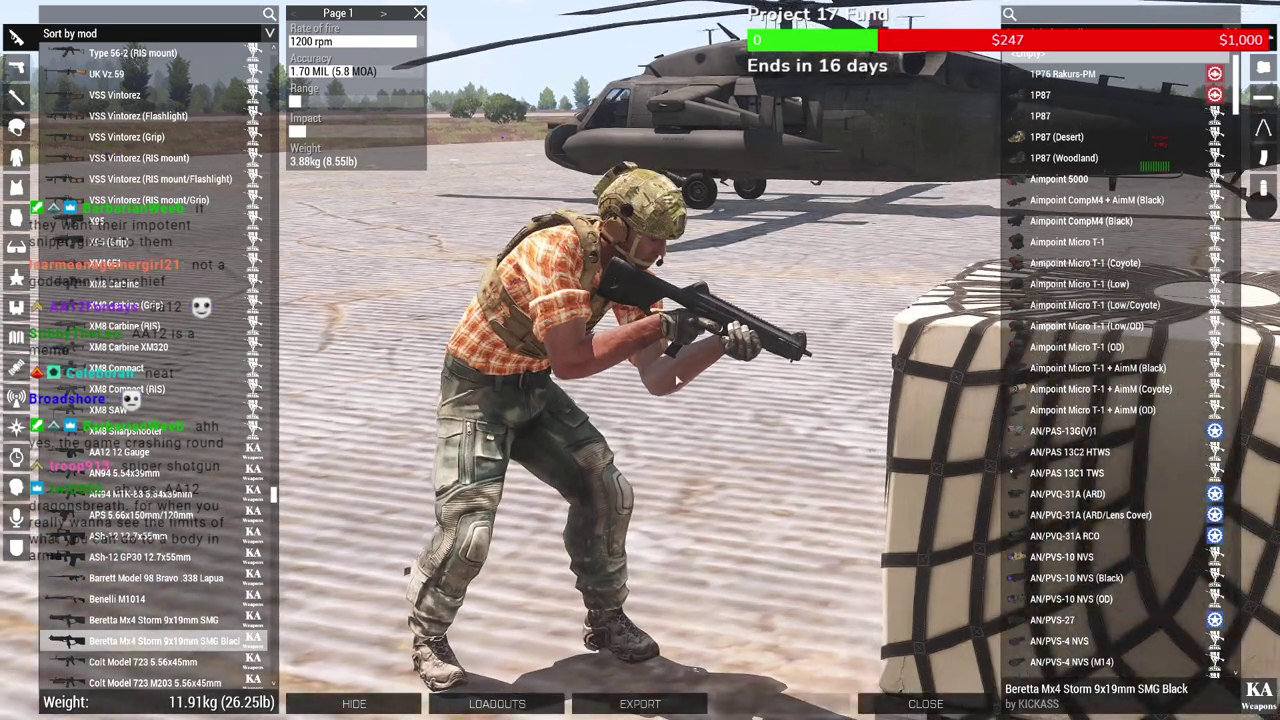
Preview the Colt Model 733 M203 5.56x45mm, the Crossbow Black and the Crossbow Wood on the character
scroll(208, 599, down, 3)
click(160, 555)
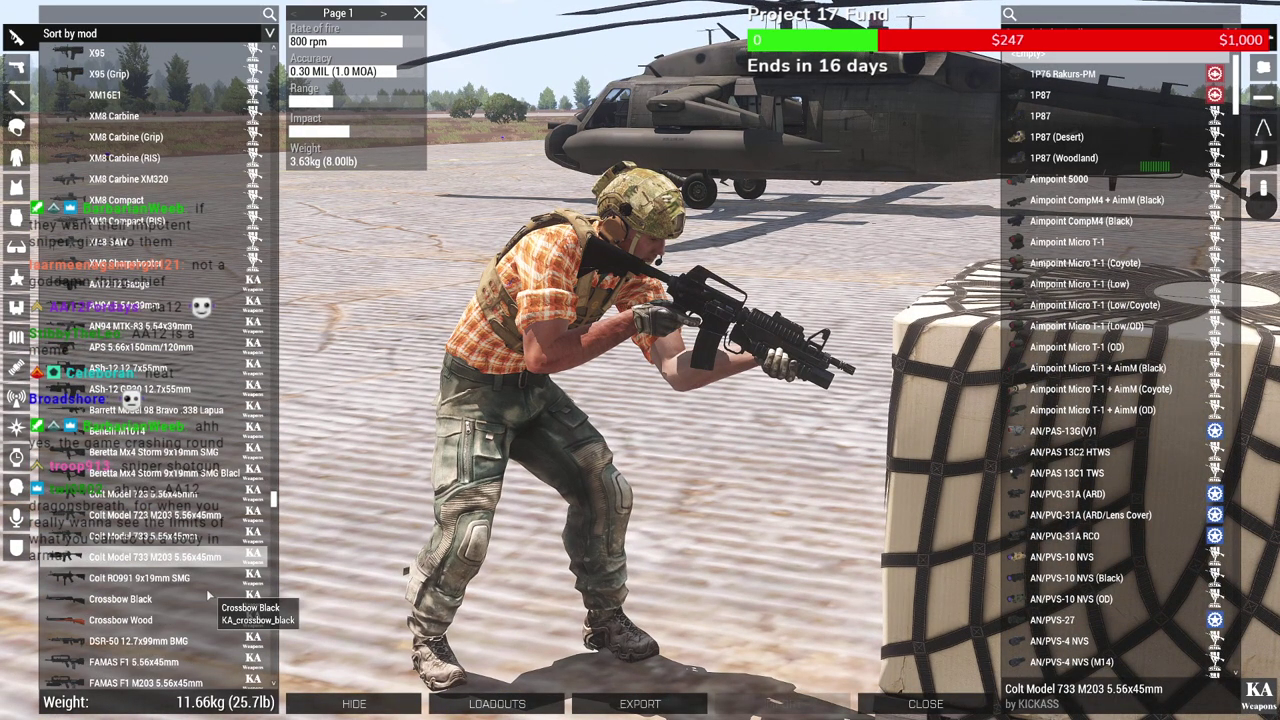
key(Up)
key(Down)
key(Down)
key(Down)
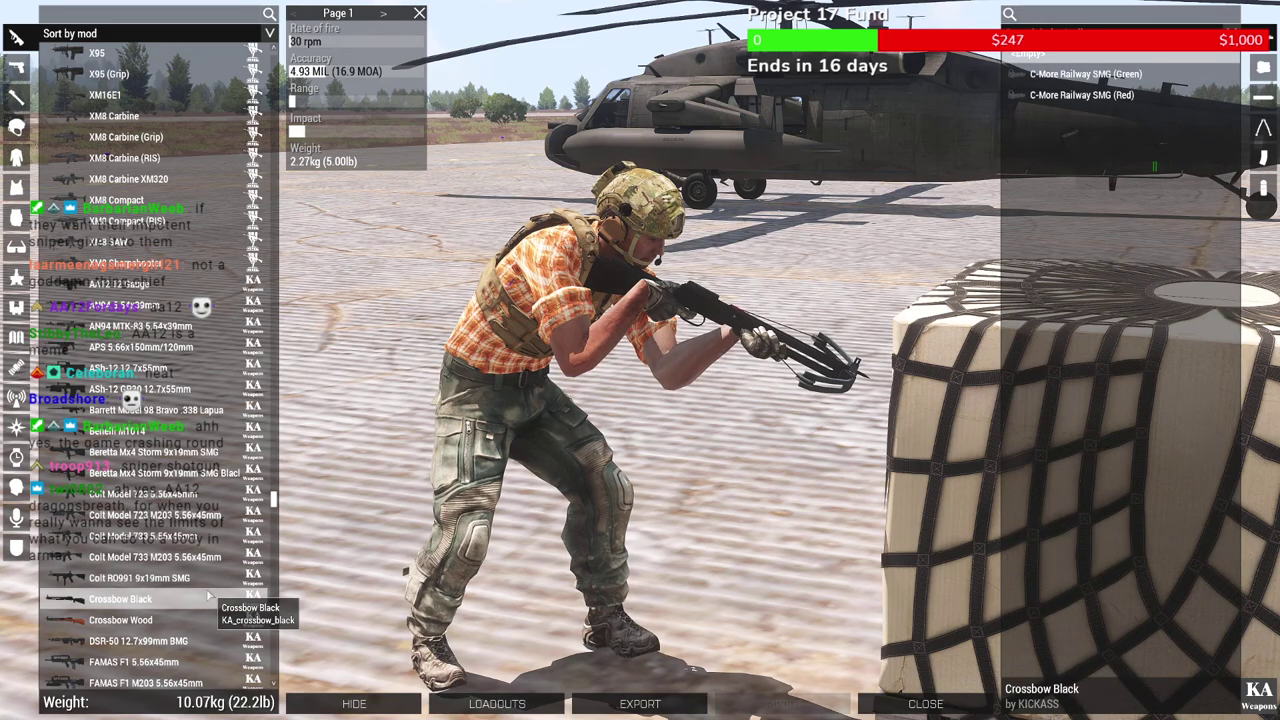
right_drag(504, 533, 487, 588)
key(Down)
scroll(110, 556, down, 1)
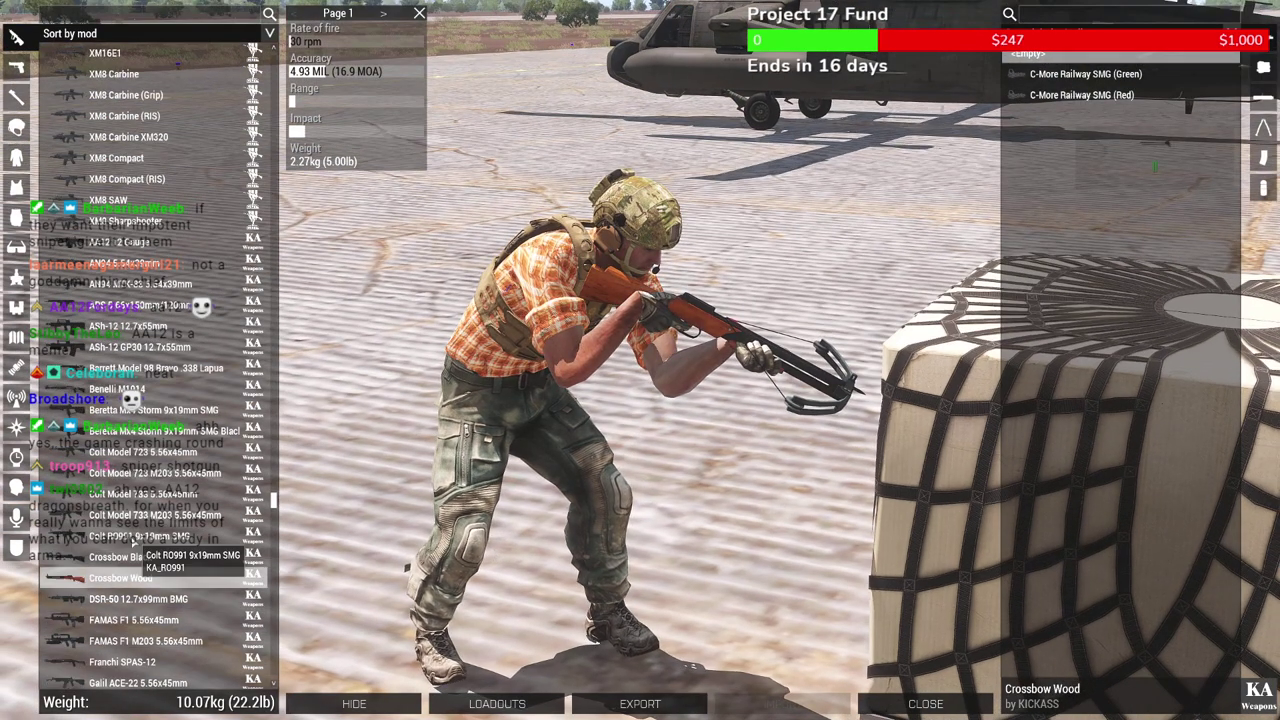
Preview the weapons from the DSR-50 12.7x99mm BMG through the FAMAS F1 and Franchi SPAS-12 to the Galil ACE-22
key(Down)
mouse_move(560, 434)
right_down()
mouse_move(561, 368)
mouse_move(562, 417)
right_up()
key(Down)
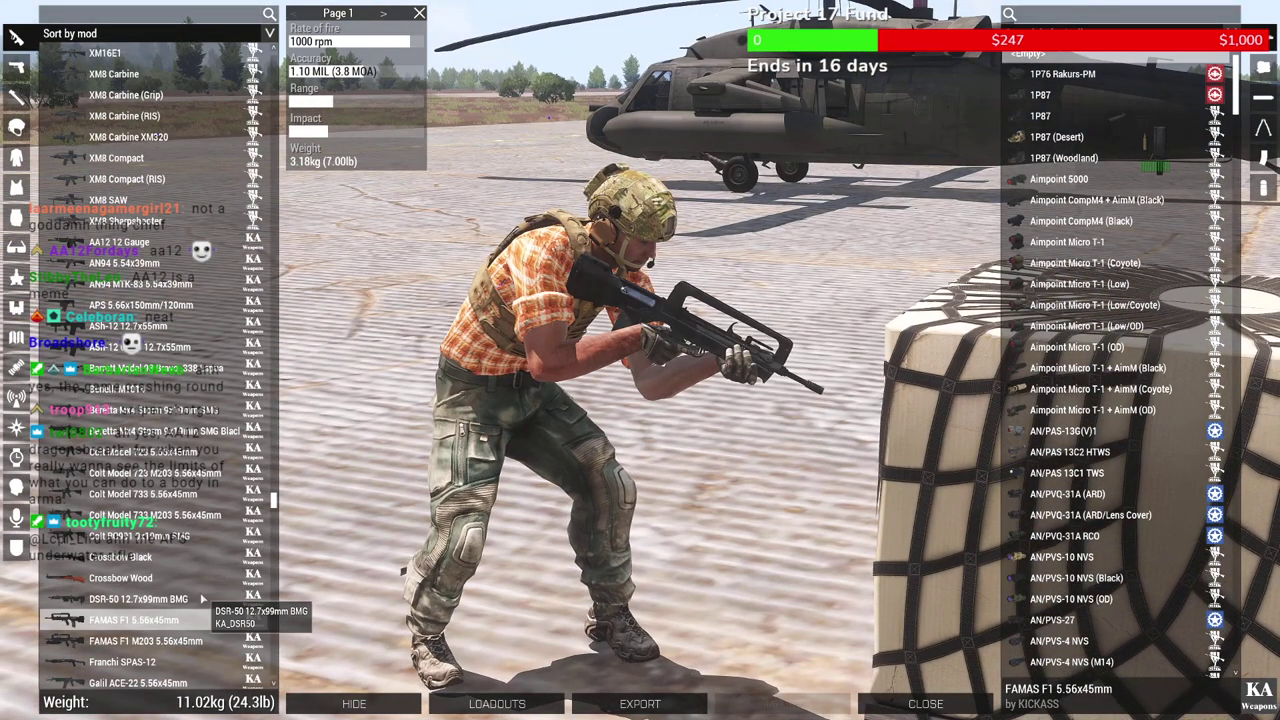
key(Down)
key(Down)
key(Down)
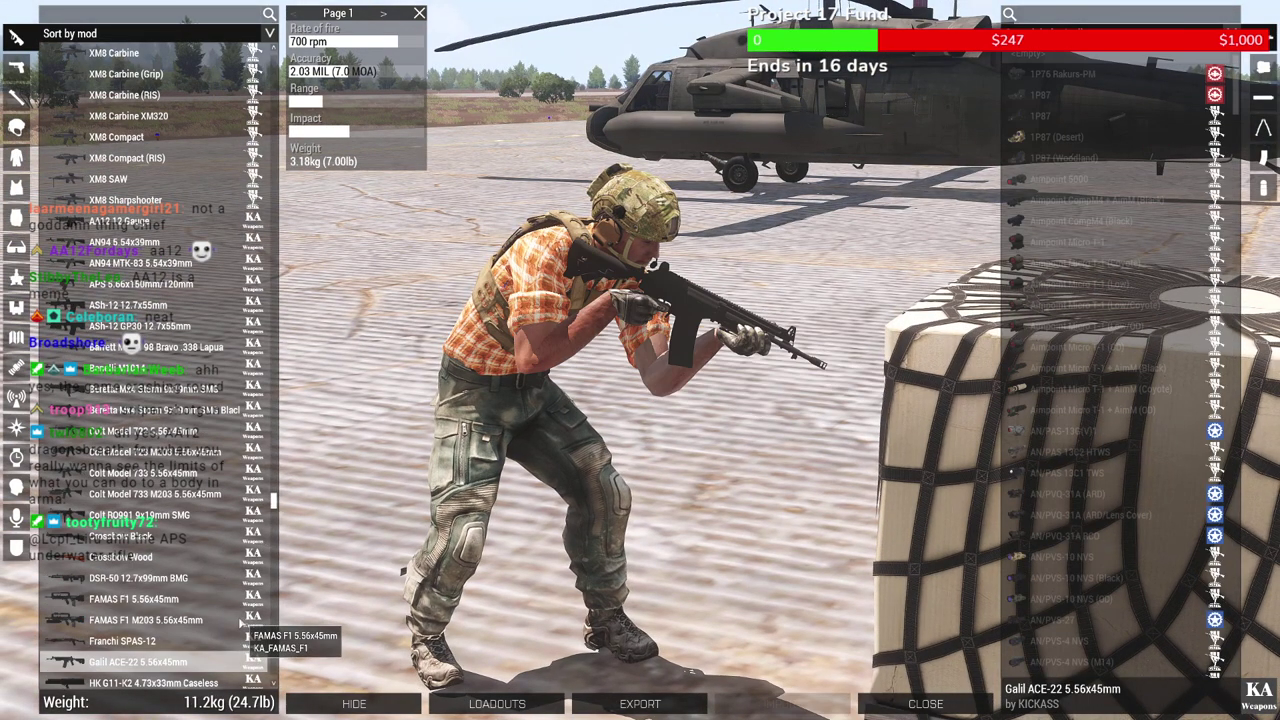
click(240, 647)
key(Down)
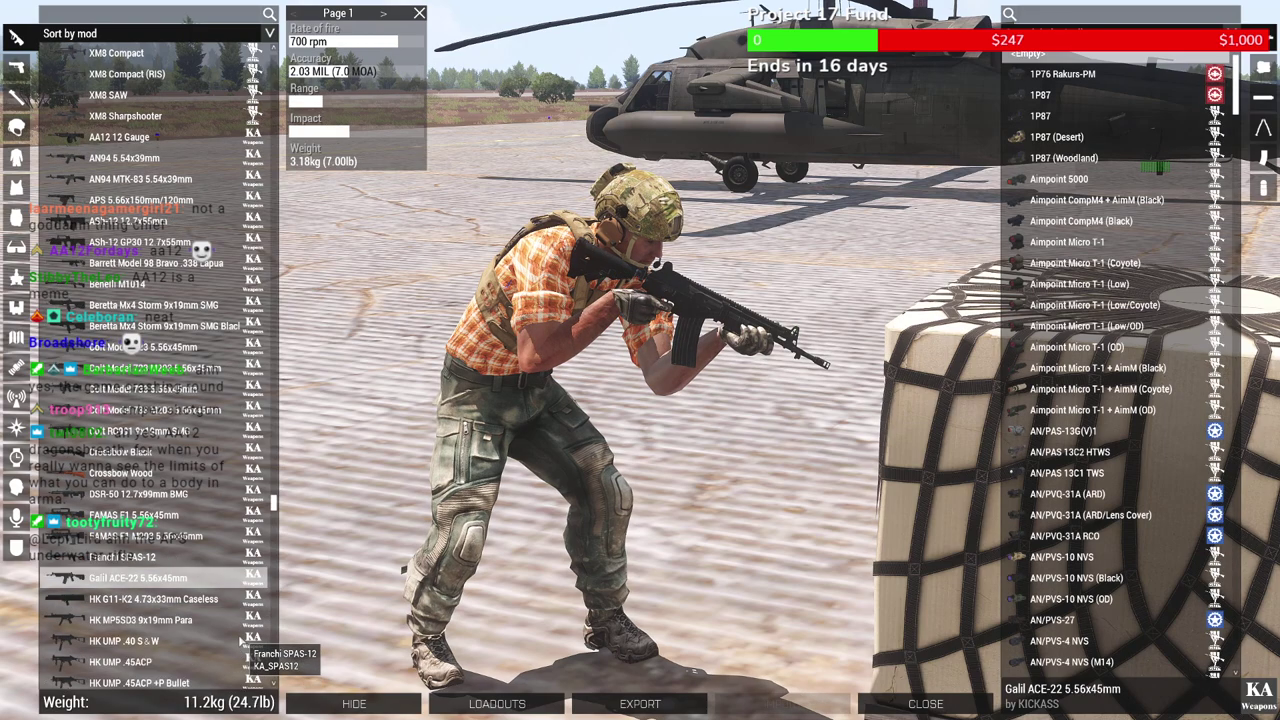
Preview the weapons from the HK G11-K2 4.73x33mm Caseless through the HK MP5SD3 to the HK UMP .45ACP +P Bullet
key(Down)
key(Down)
key(Up)
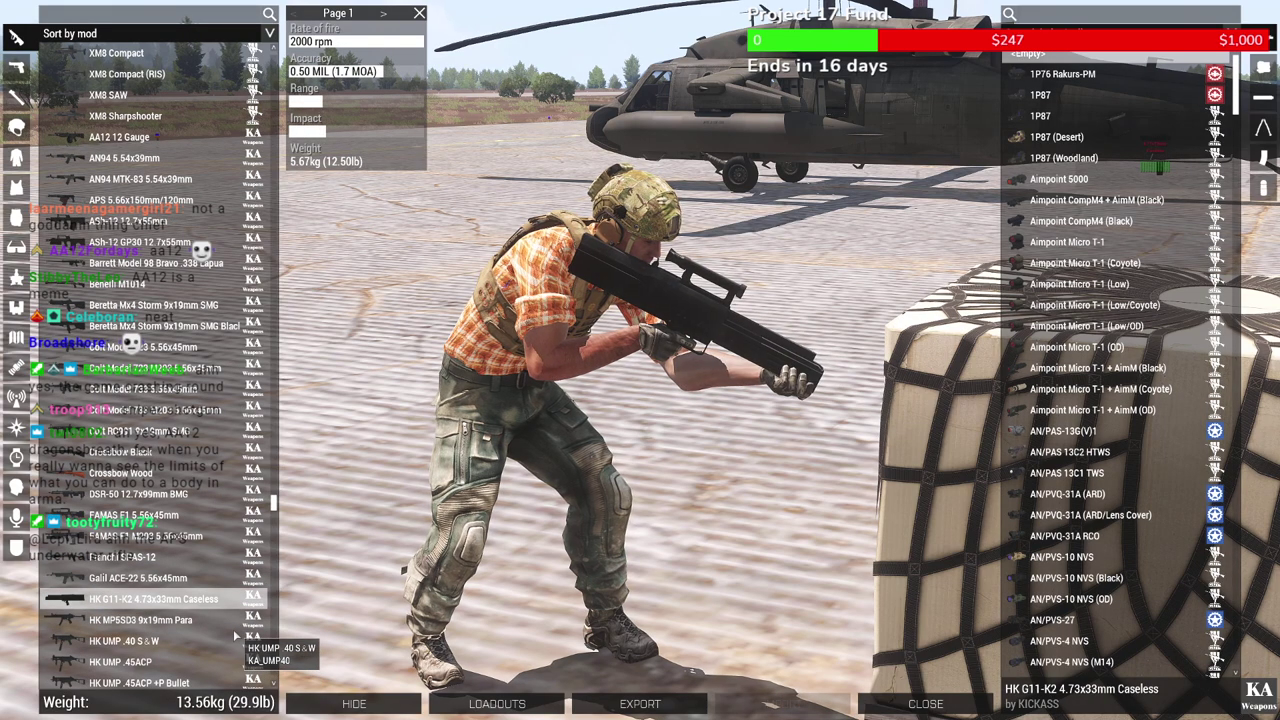
key(Down)
key(Up)
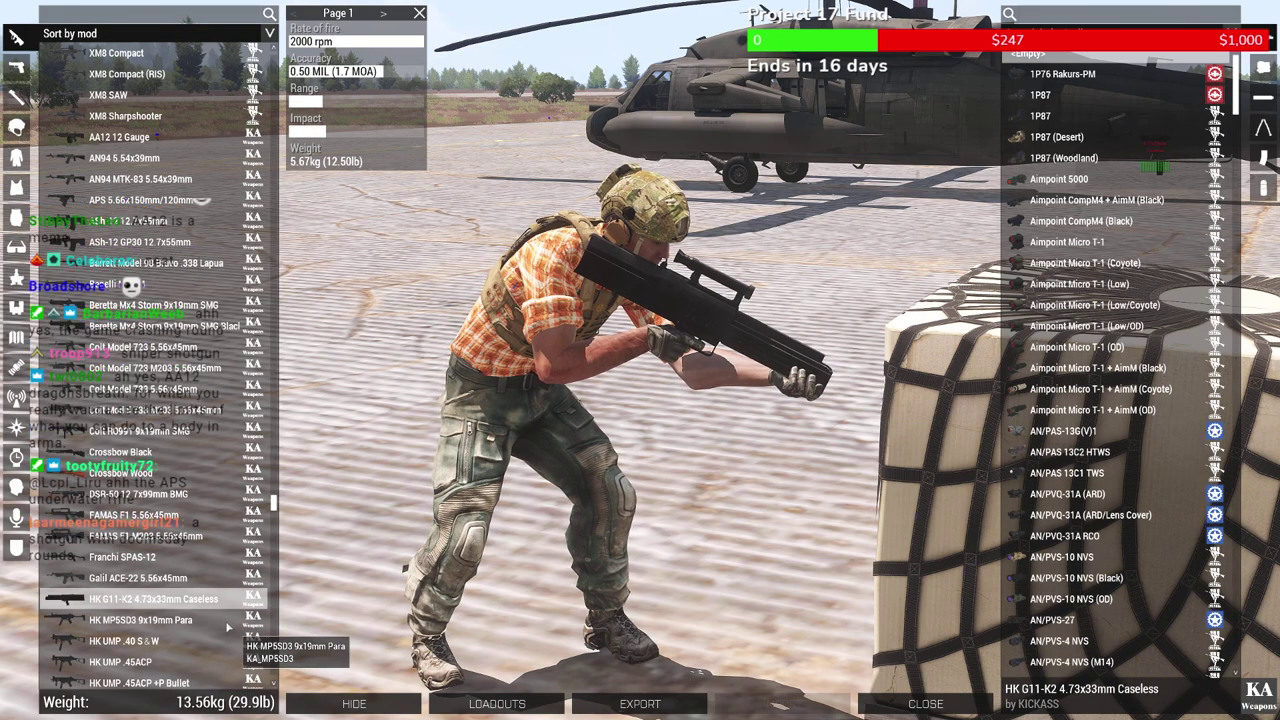
key(Down)
key(Down)
key(Down)
key(Down)
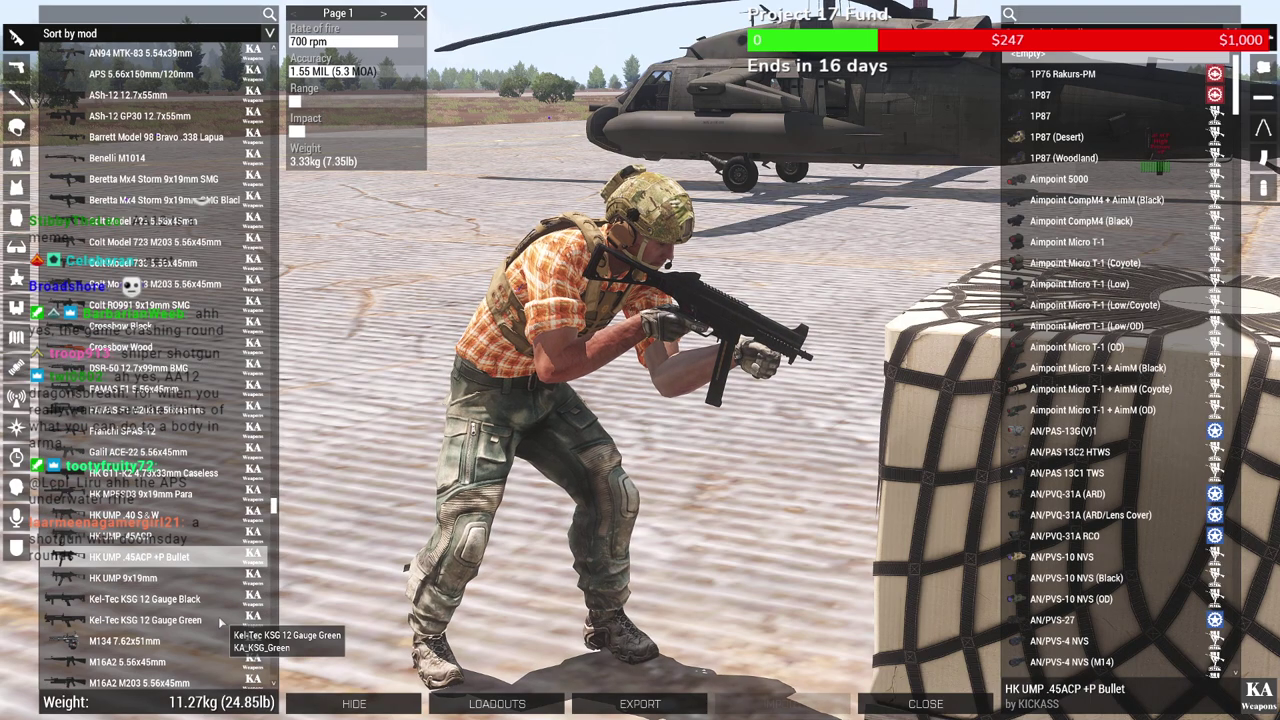
Preview the weapons from the HK UMP 9x19mm through the Kel-Tec KSG and M134 7.62x51mm to the M16A2 5.56x45mm
key(Down)
key(Down)
key(Down)
key(Down)
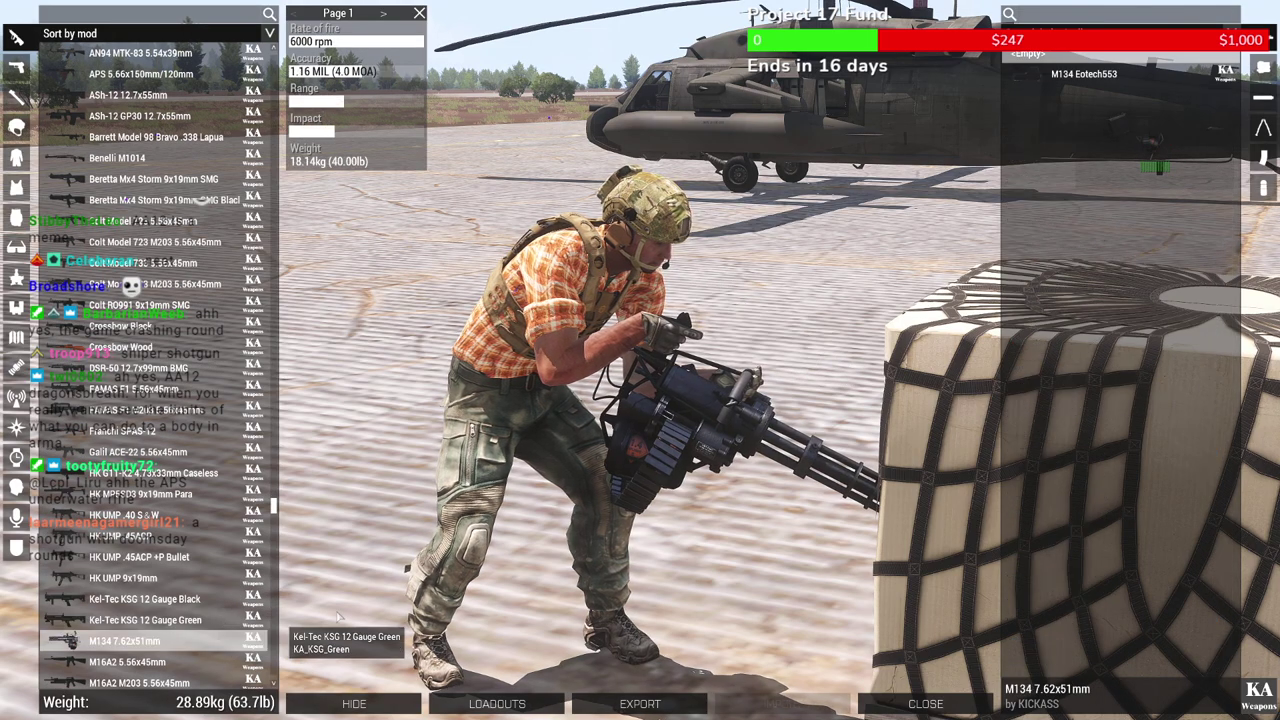
key(Down)
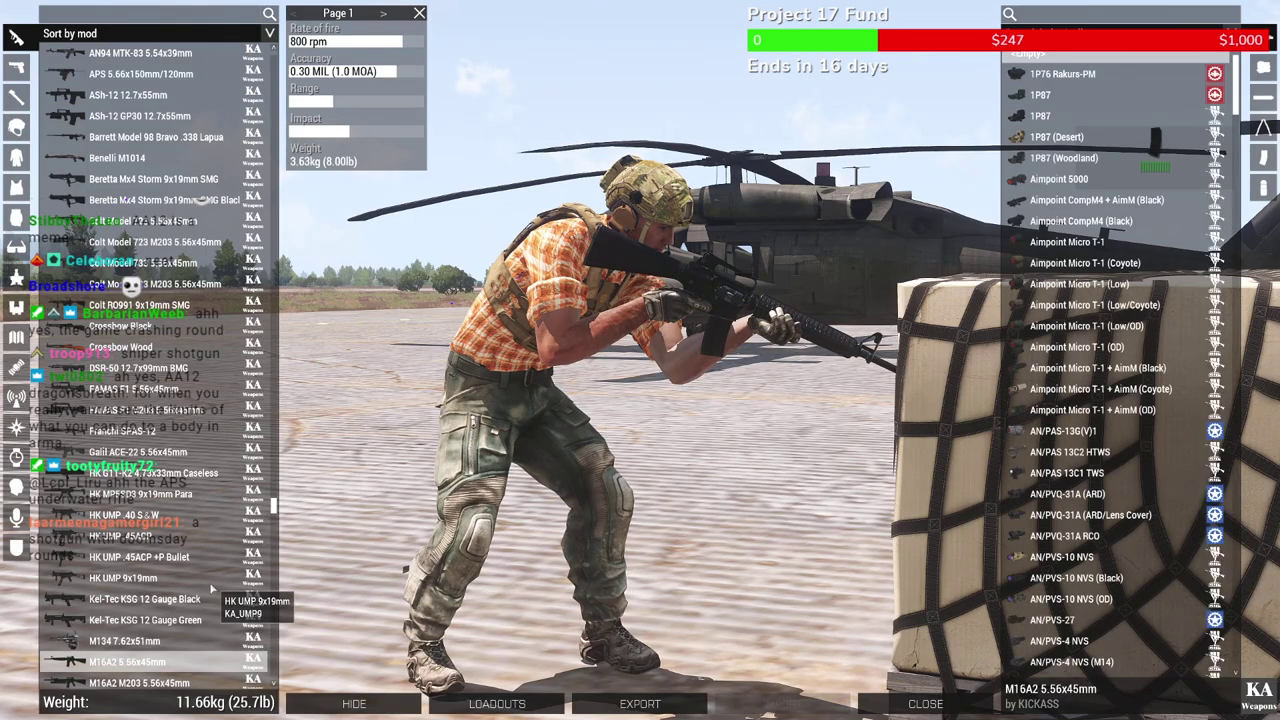
Preview the MagPul PDR 5.56x45mm, the Mossberg 590 12 Gauge and the MRC GL BLK 4.92x34mm Caseless from several angles
scroll(220, 595, down, 4)
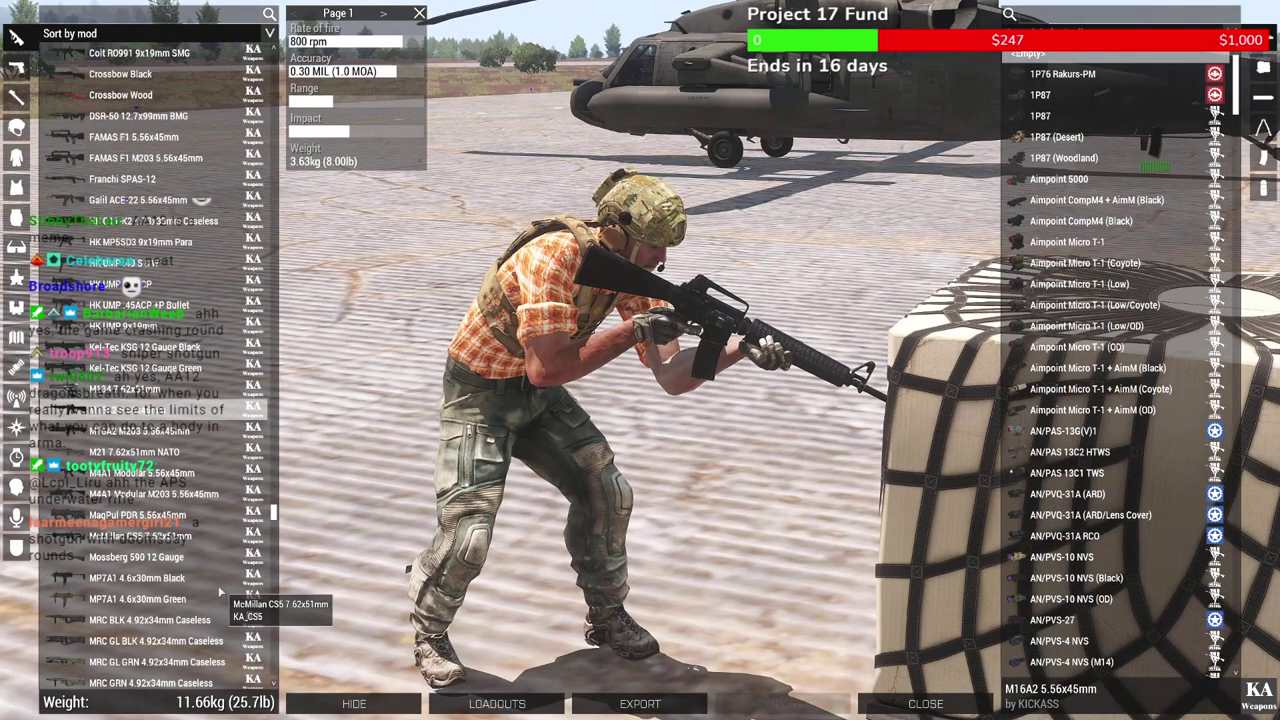
click(183, 556)
key(Up)
key(Up)
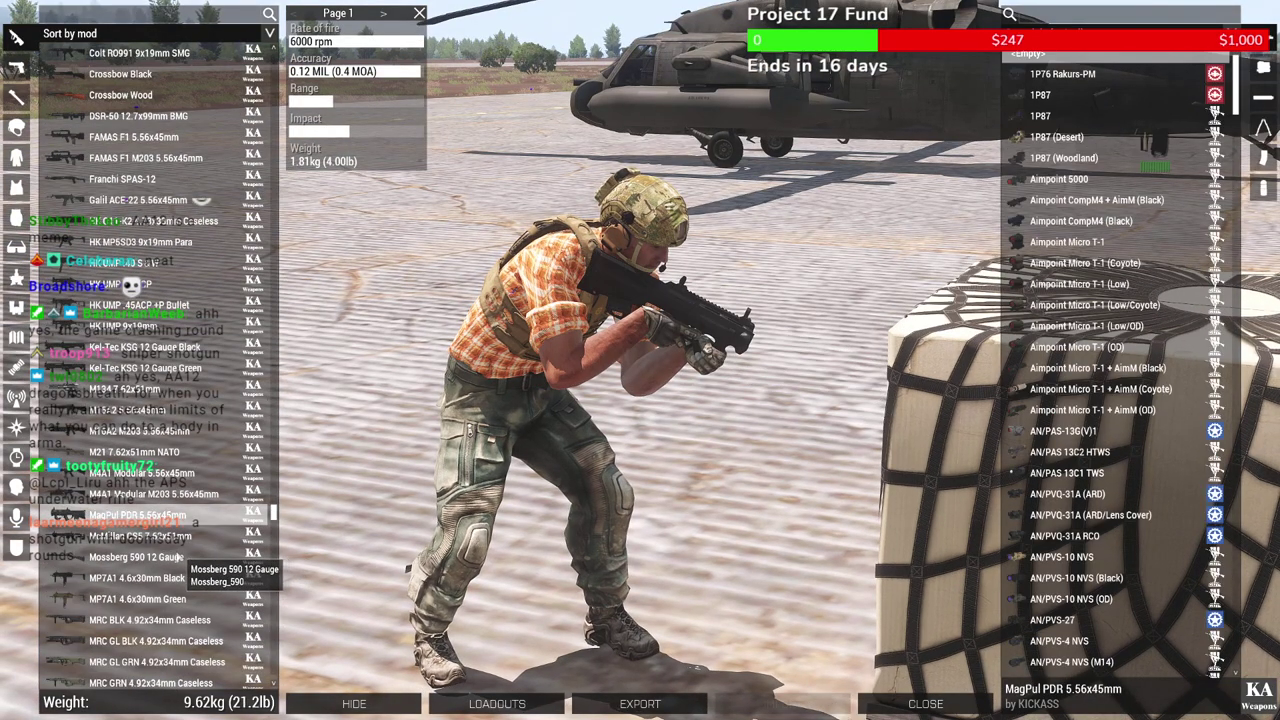
key(Down)
key(Down)
key(Down)
key(Down)
key(Down)
key(Down)
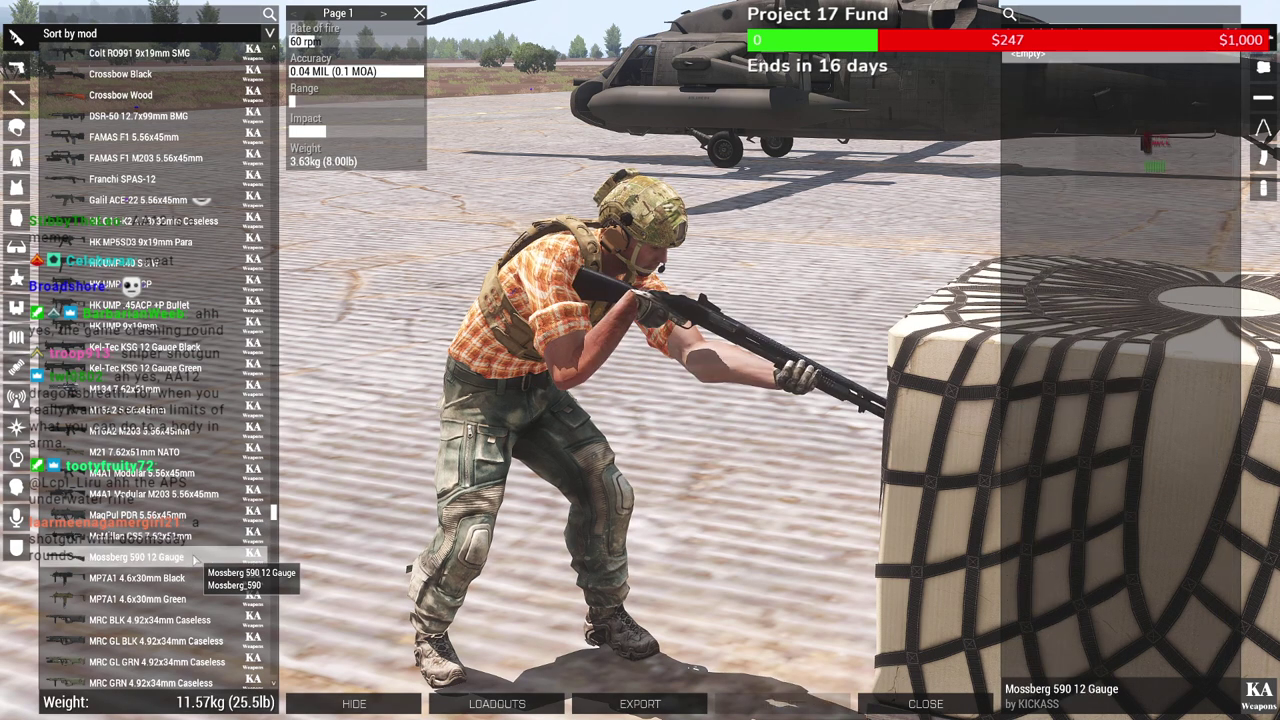
right_drag(351, 569, 359, 543)
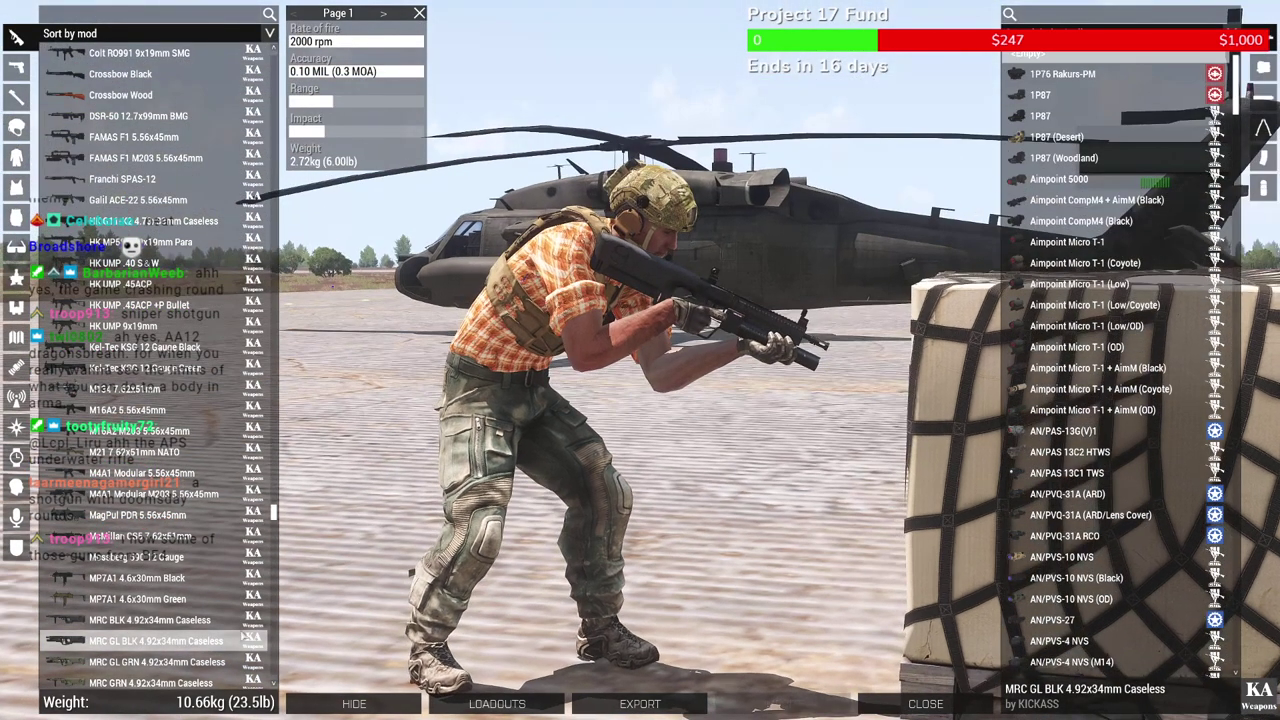
right_drag(724, 392, 646, 446)
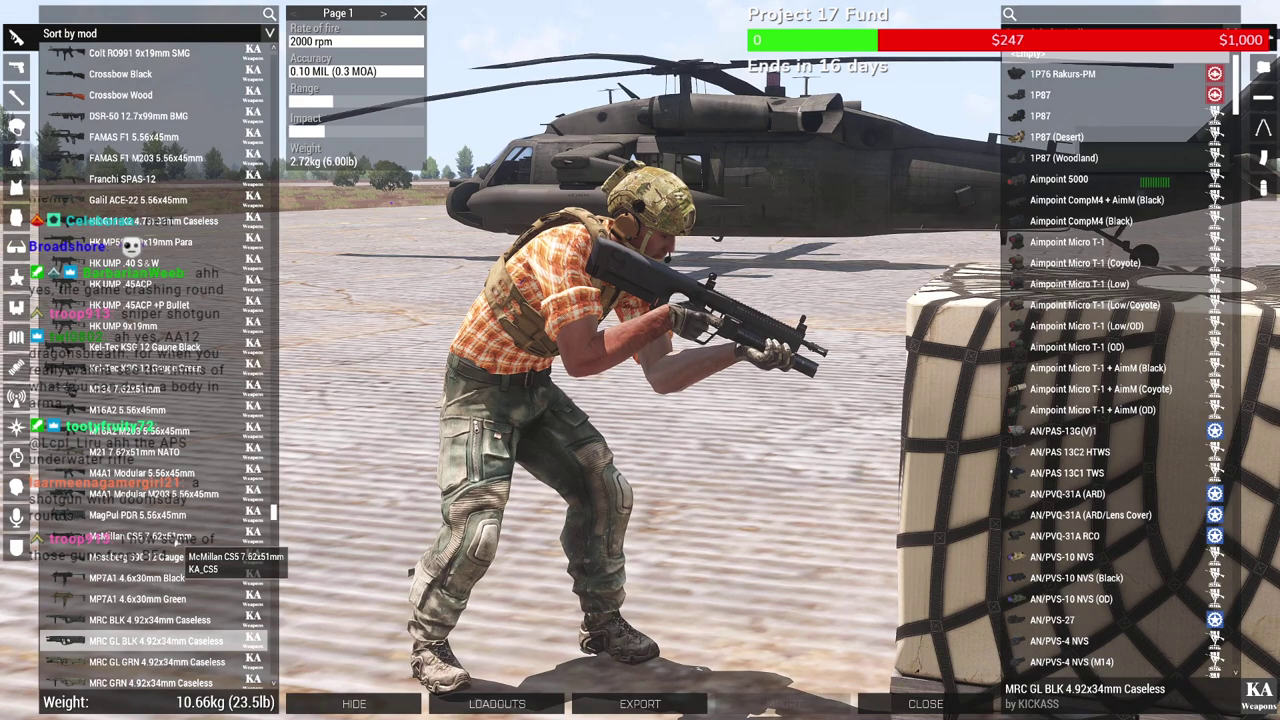
Preview the NTW-20 20x110mm on the character, fitting the NTW20 Scope and removing it again
key(Down)
key(Down)
key(Down)
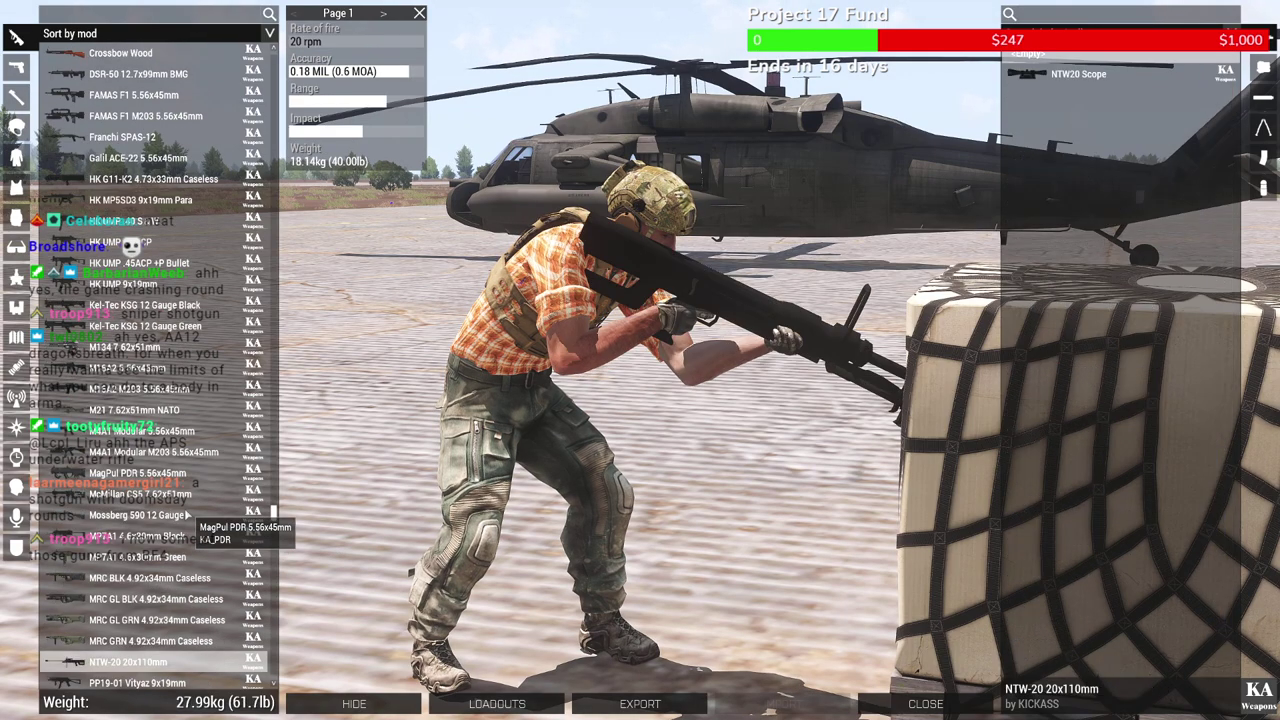
right_drag(640, 380, 690, 408)
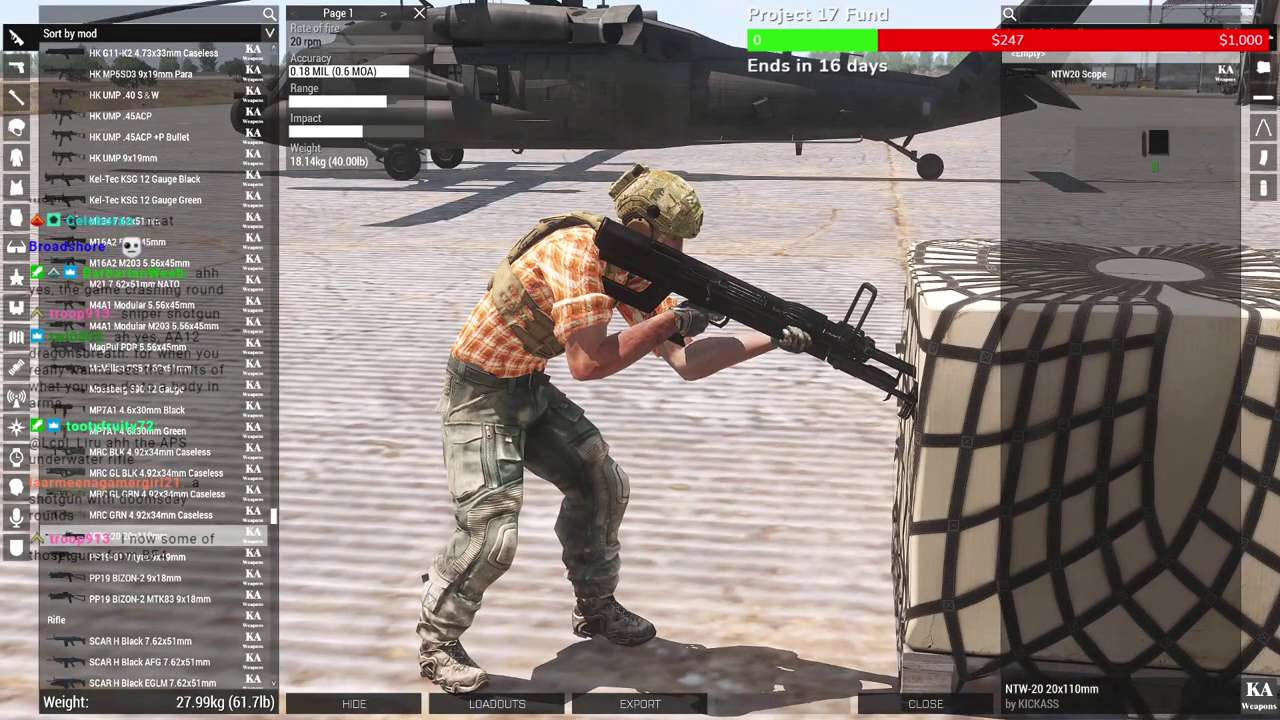
click(1078, 80)
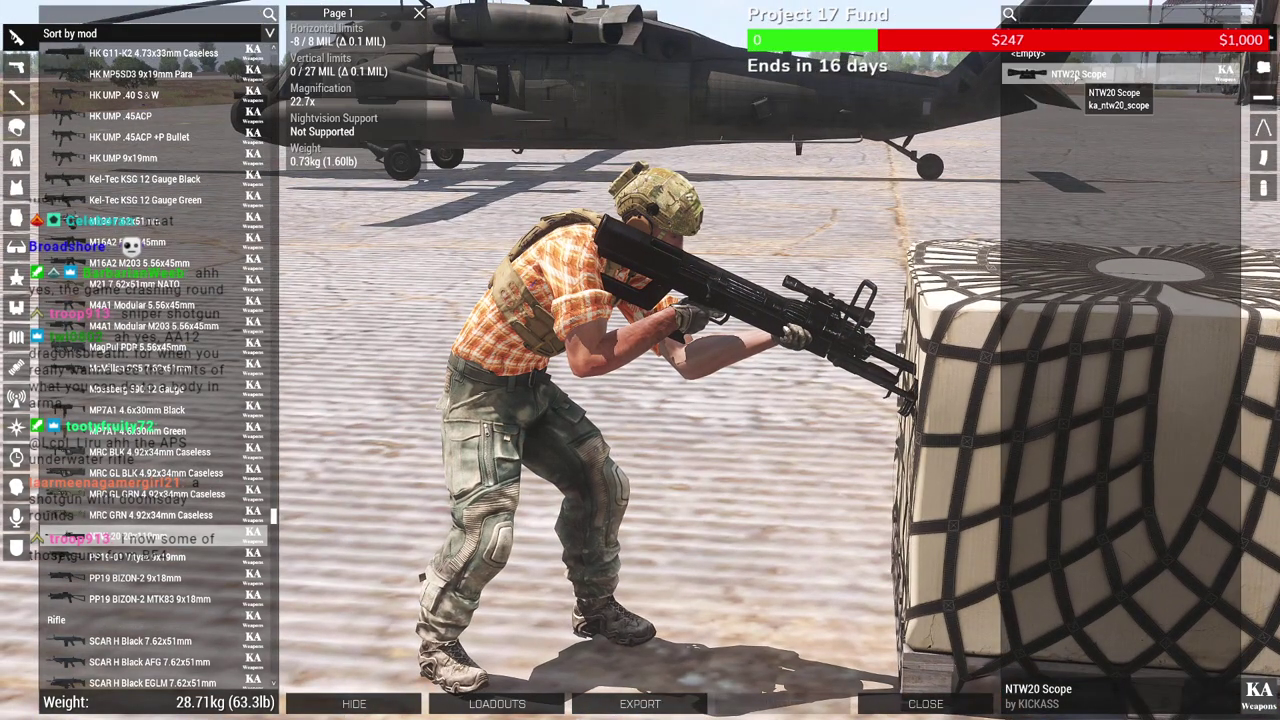
click(1066, 57)
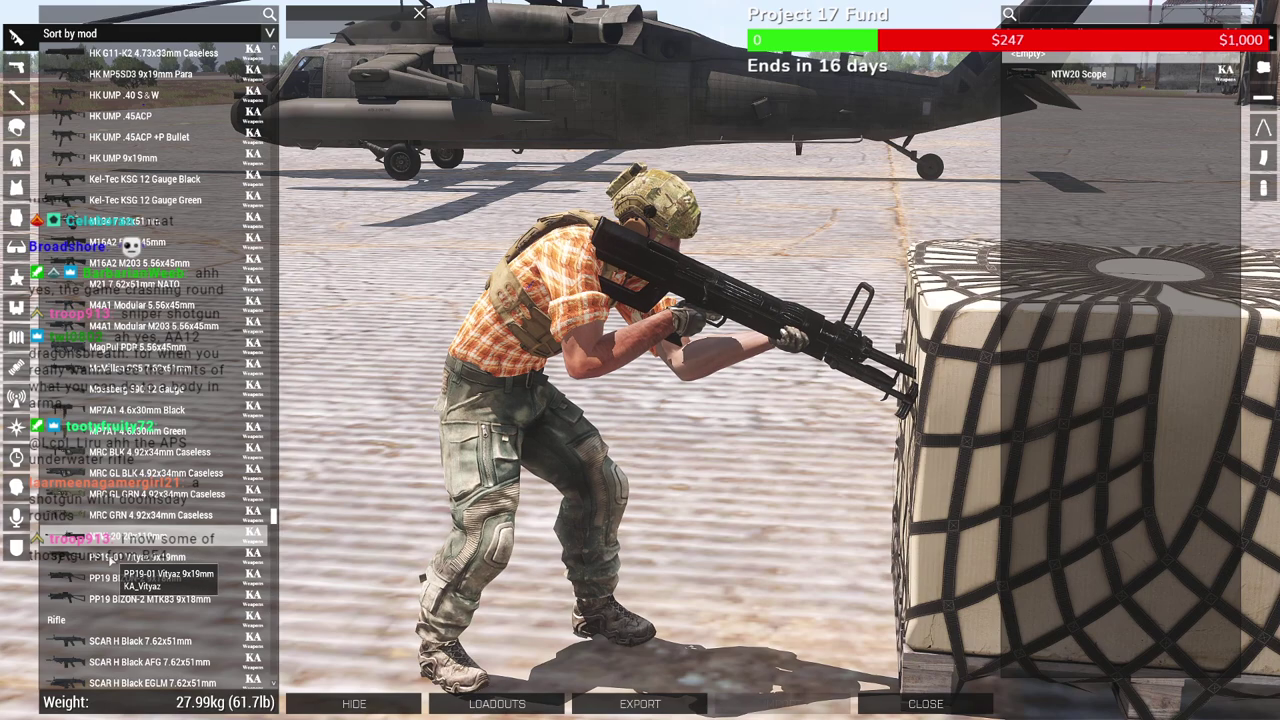
Preview the PP19 BIZON-2 9x18mm and the entry named Rifle, trying the Kobra EKP-1S-03M sight and removing it
click(113, 580)
click(107, 622)
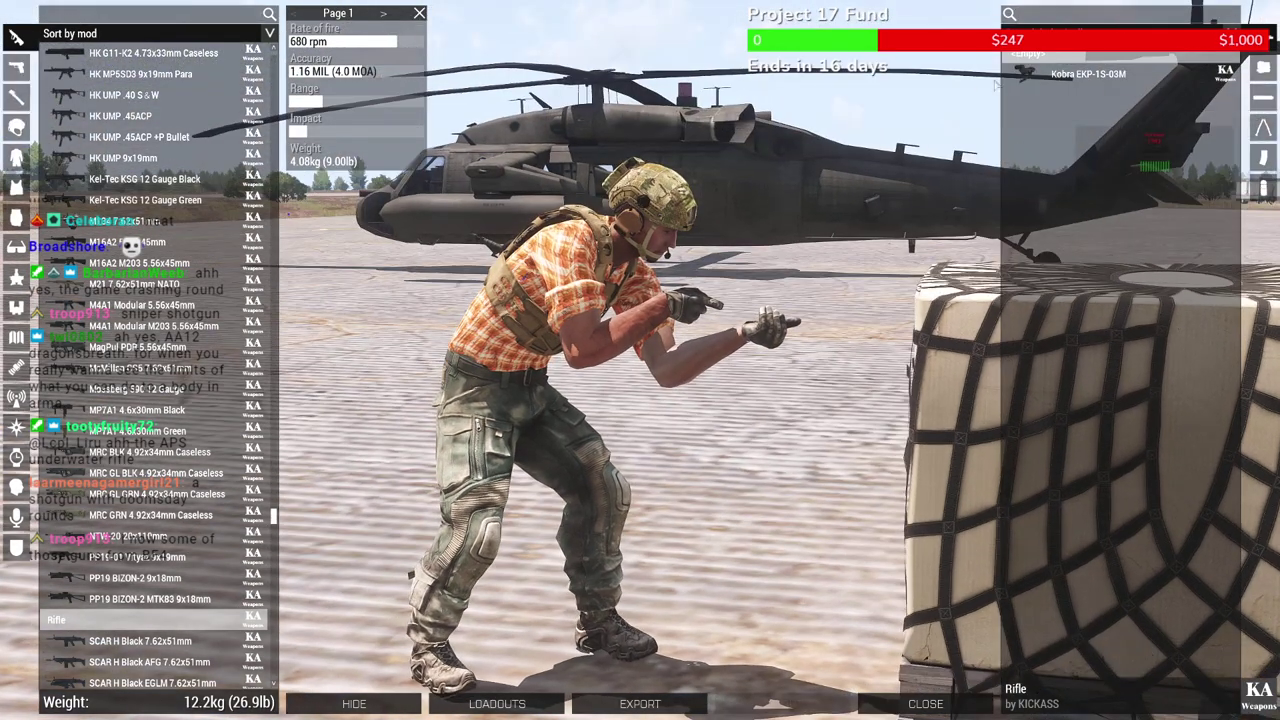
click(1024, 73)
click(1034, 54)
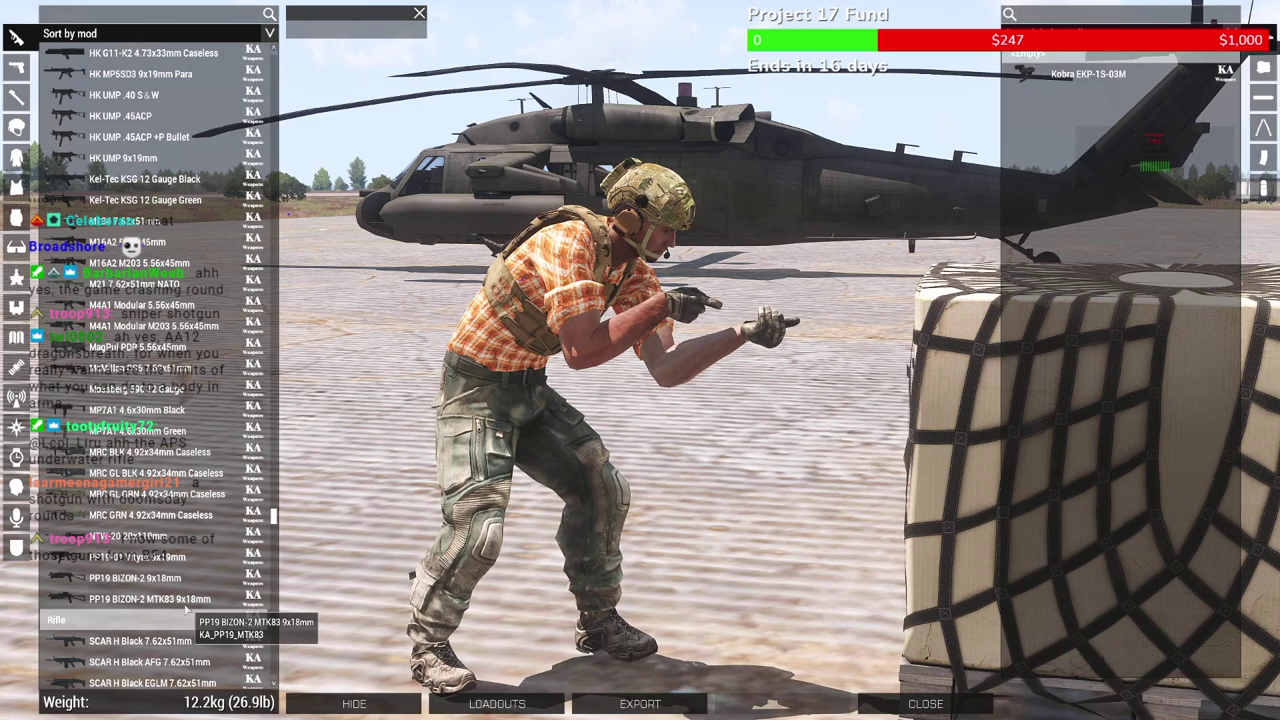
Preview the SCAR models, including the SCAR H Black AFG 7.62x51mm, and the SKS 7.62x39mm
click(134, 642)
click(192, 662)
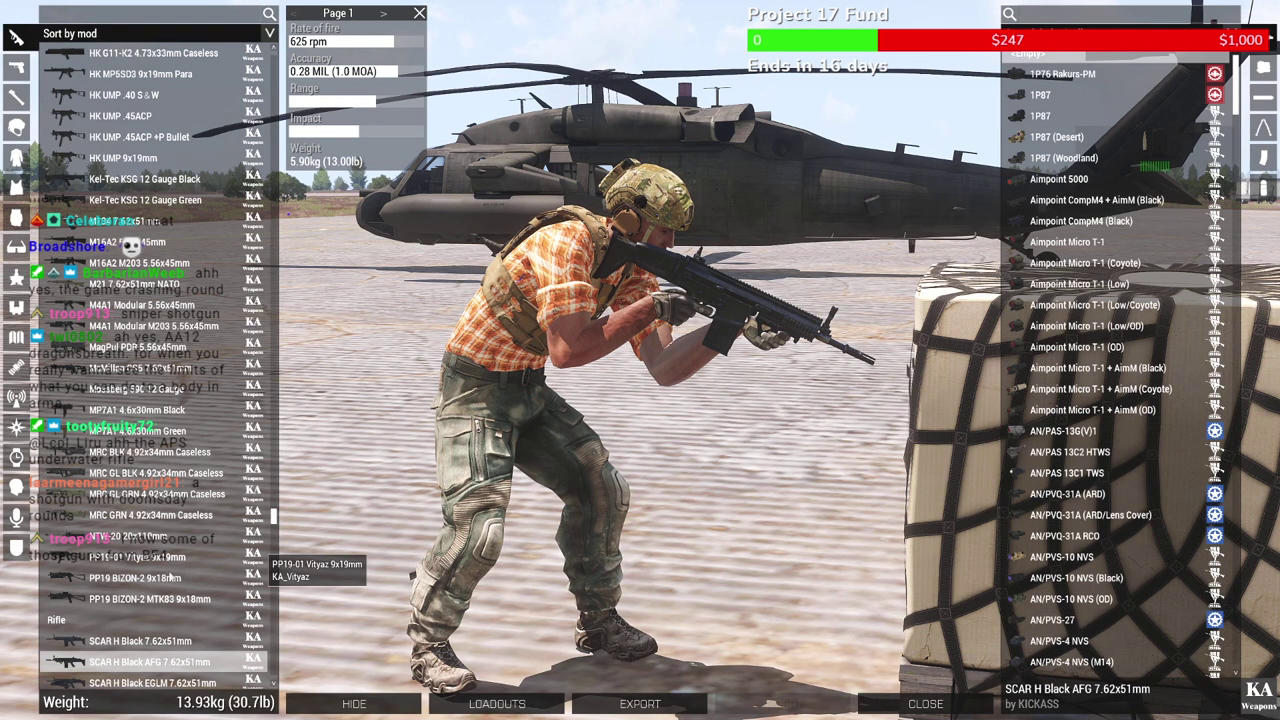
scroll(185, 570, down, 2)
scroll(170, 570, down, 1)
click(170, 570)
scroll(170, 570, down, 1)
scroll(207, 548, down, 3)
scroll(208, 548, down, 4)
click(150, 536)
click(148, 620)
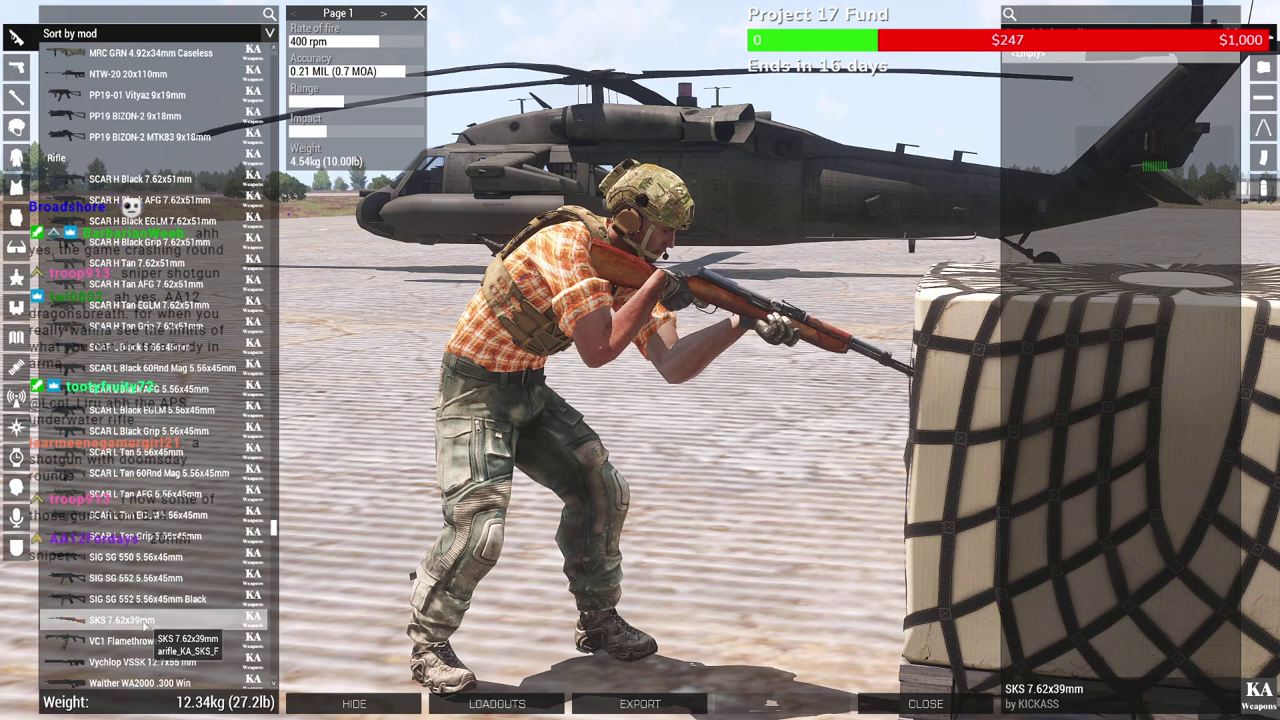
Equip the VC1 Flamethrower, leave the arsenal and test-fire it across the airfield
click(170, 641)
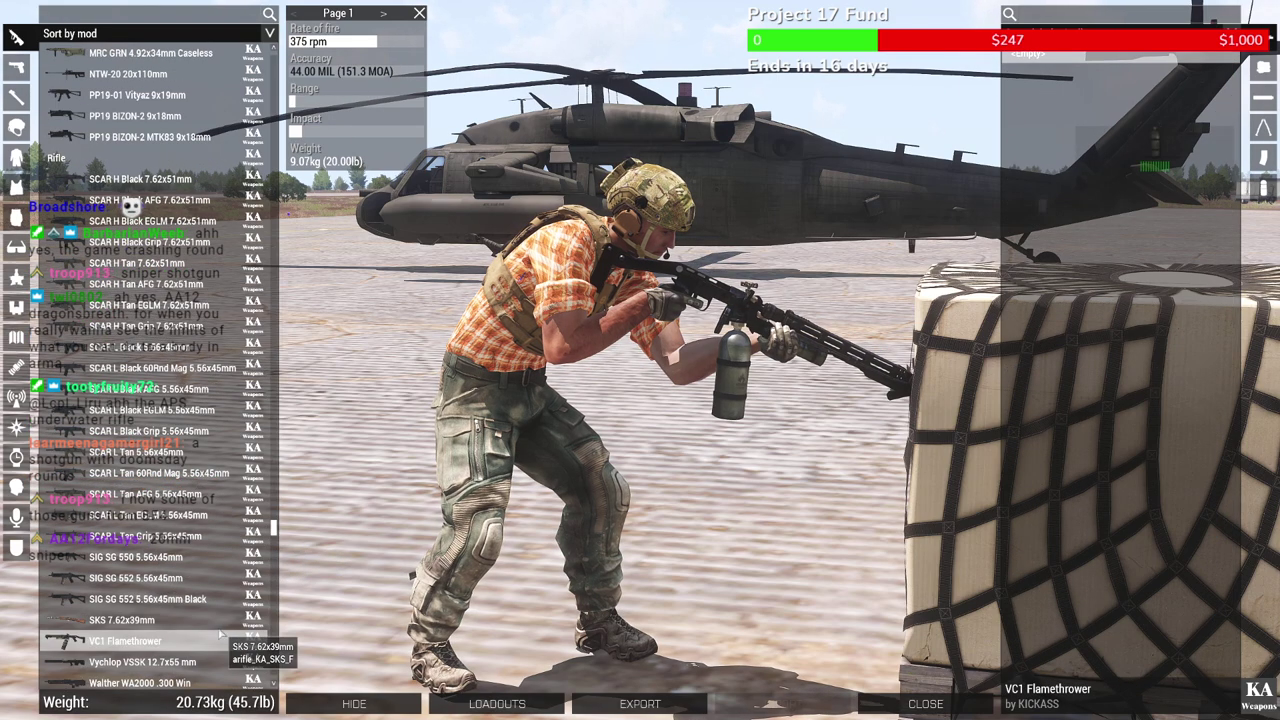
click(926, 704)
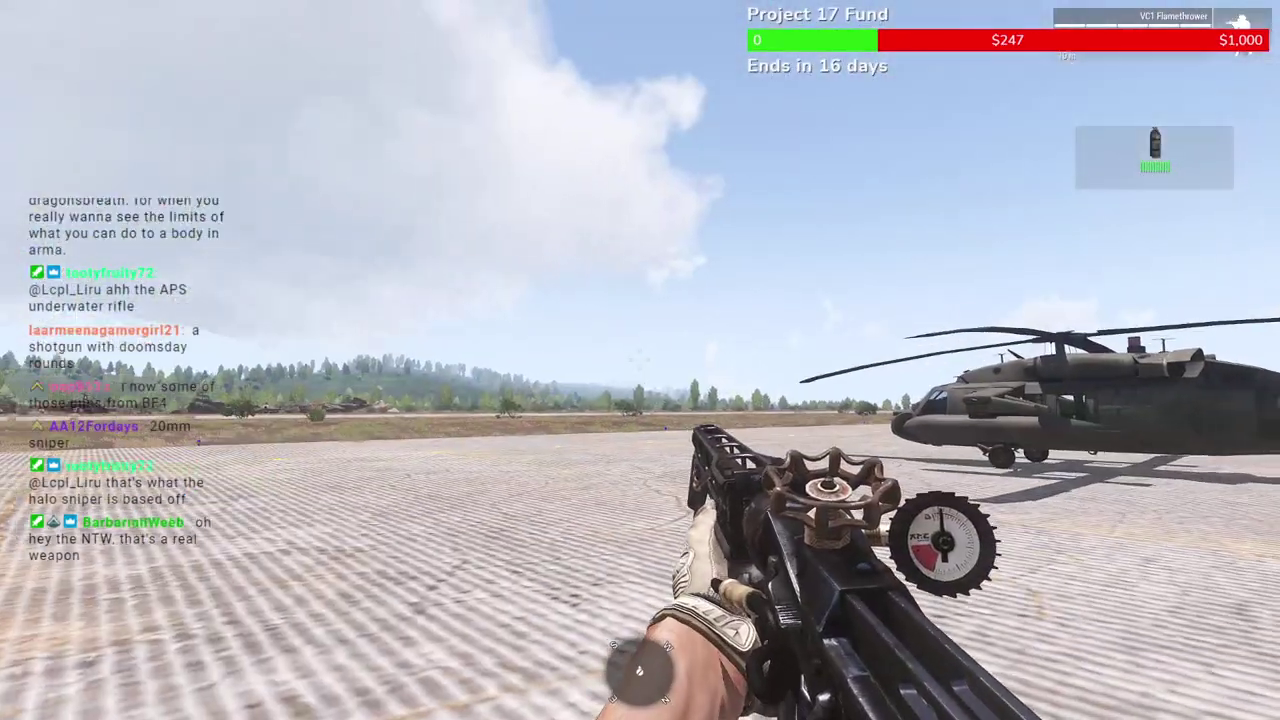
click(640, 360)
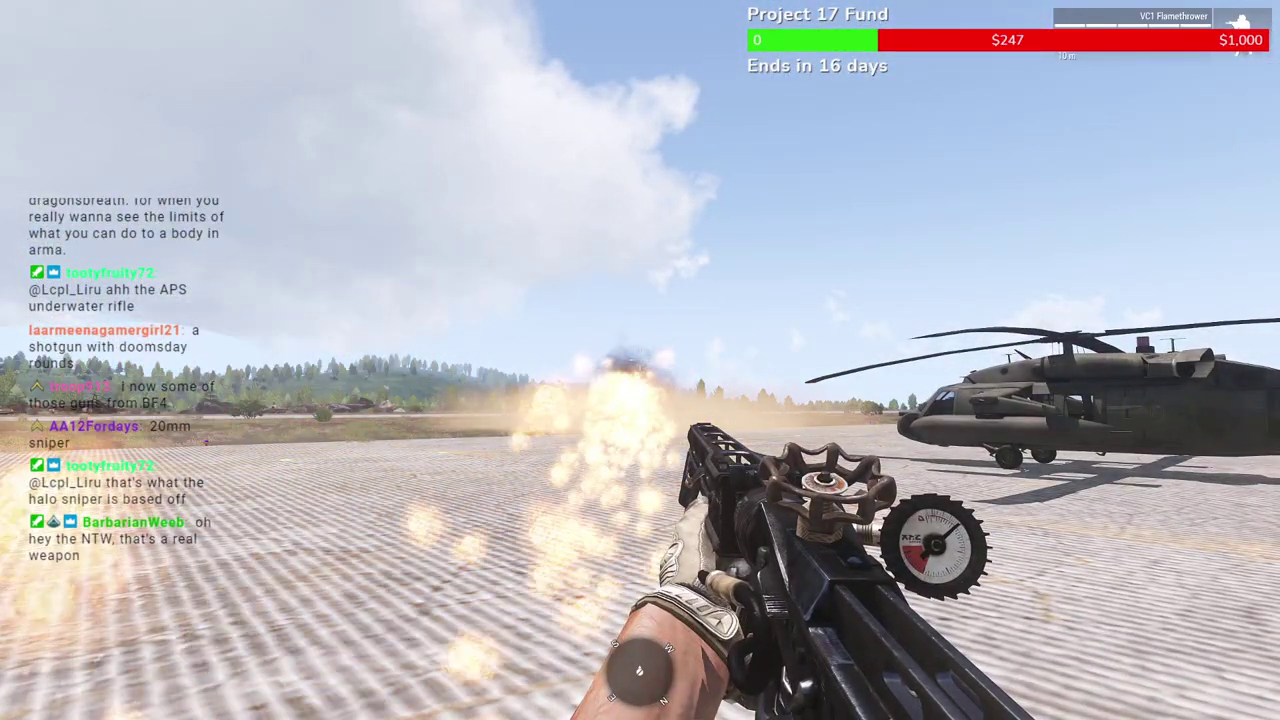
click(640, 360)
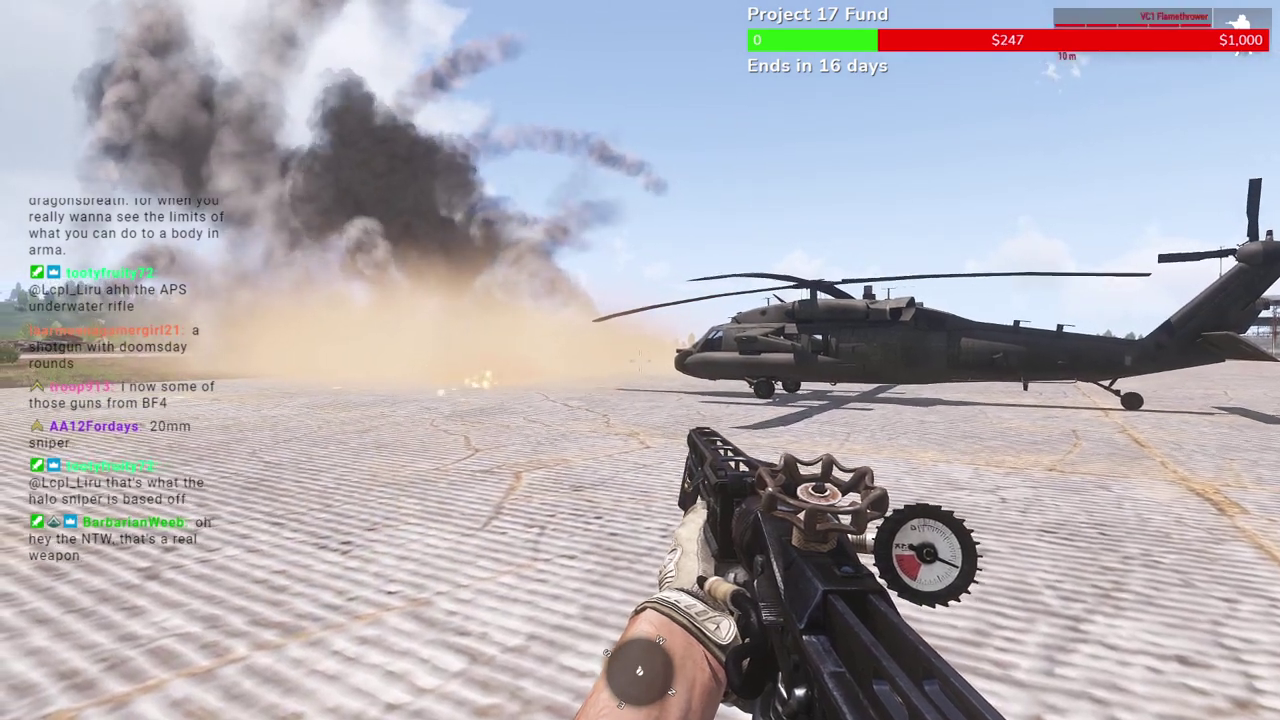
drag(640, 360, 640, 360)
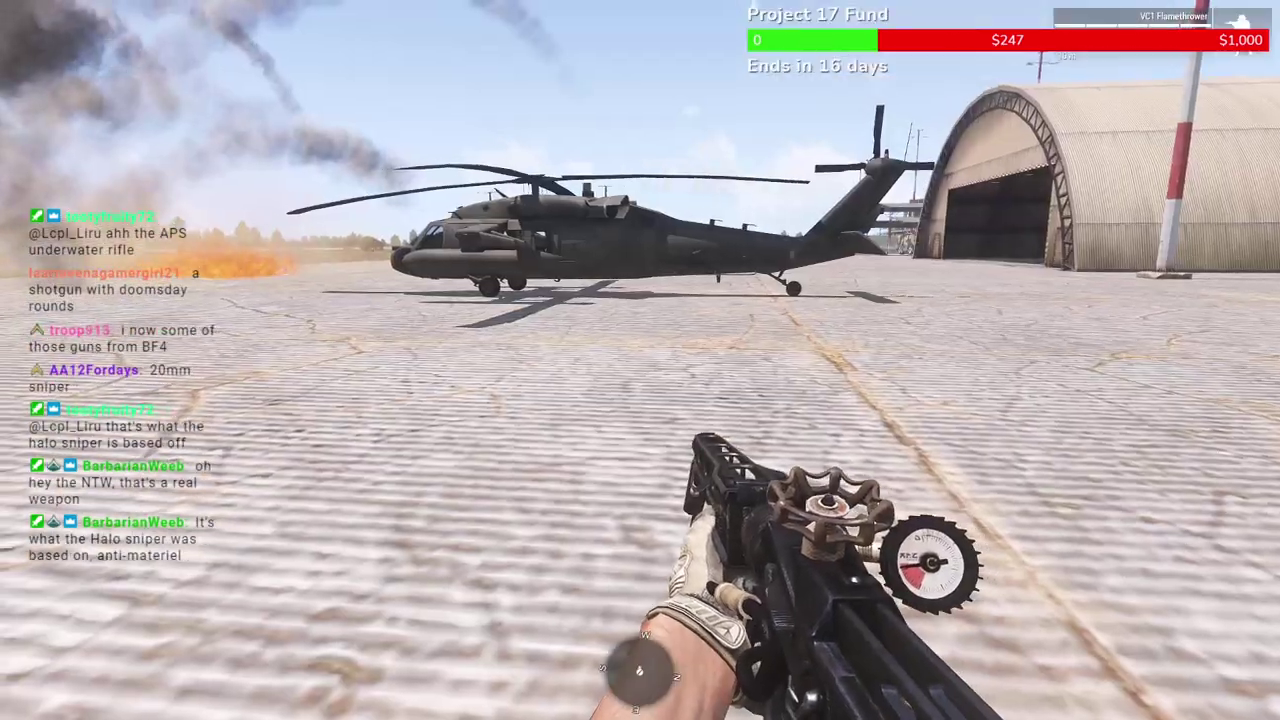
Equip the Vychlop VSSK 12.7x55 mm from the cargo box's arsenal, leave and view the character in third person
key(super)
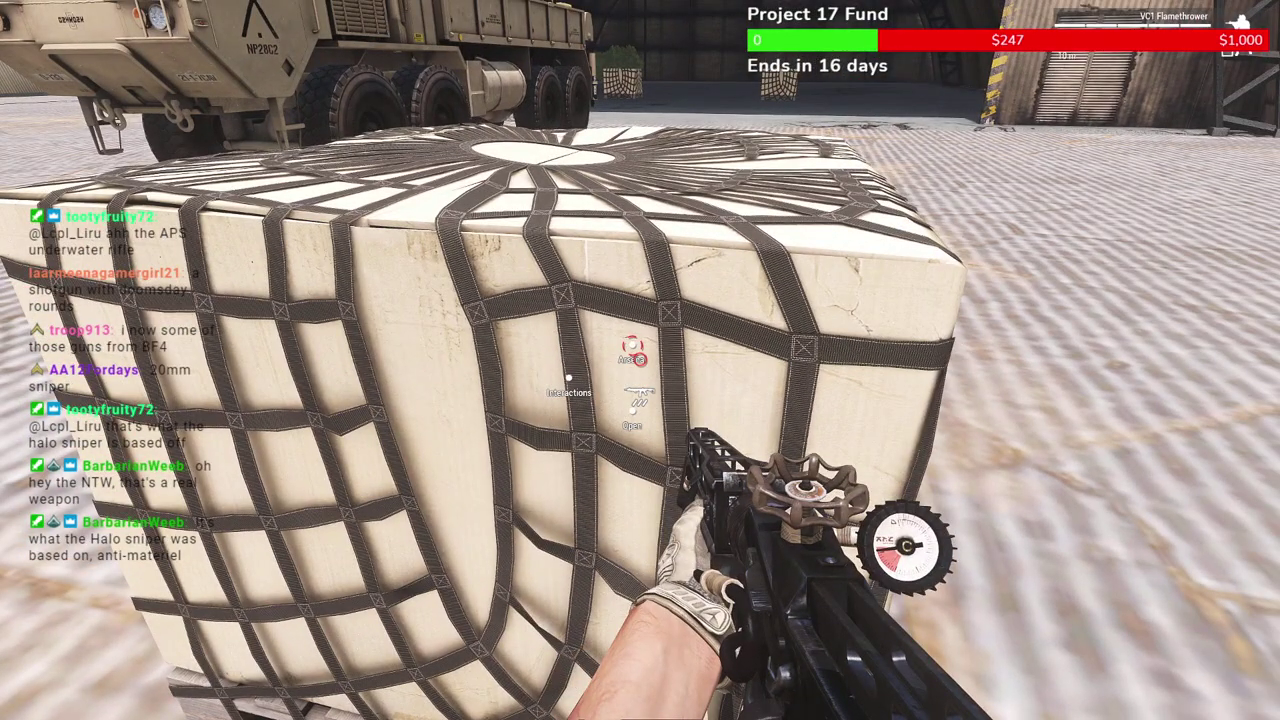
click(640, 360)
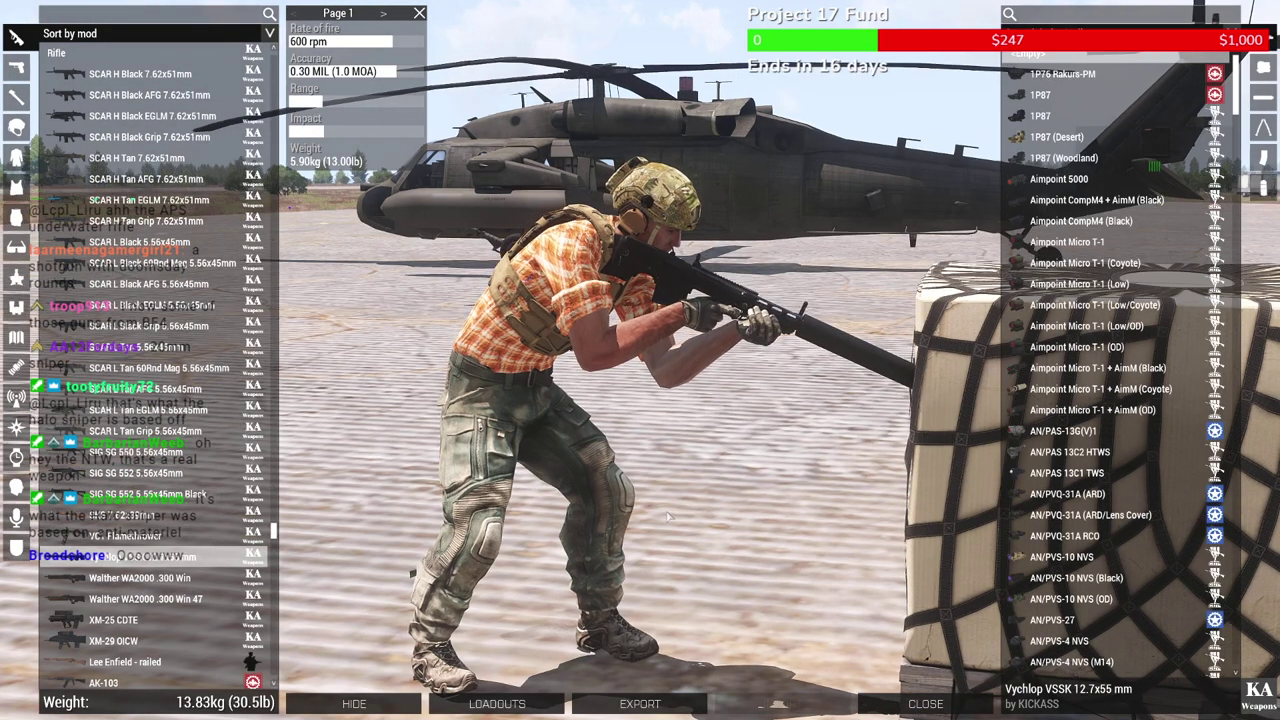
right_drag(666, 515, 730, 526)
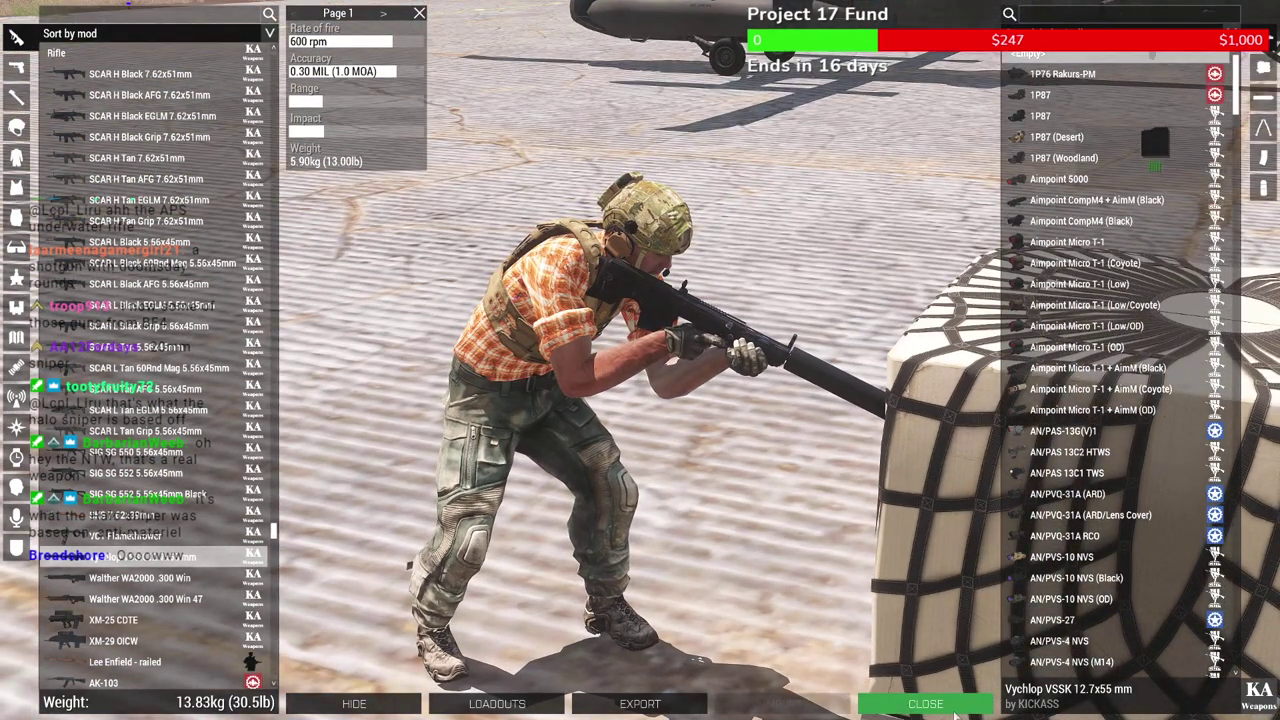
click(953, 712)
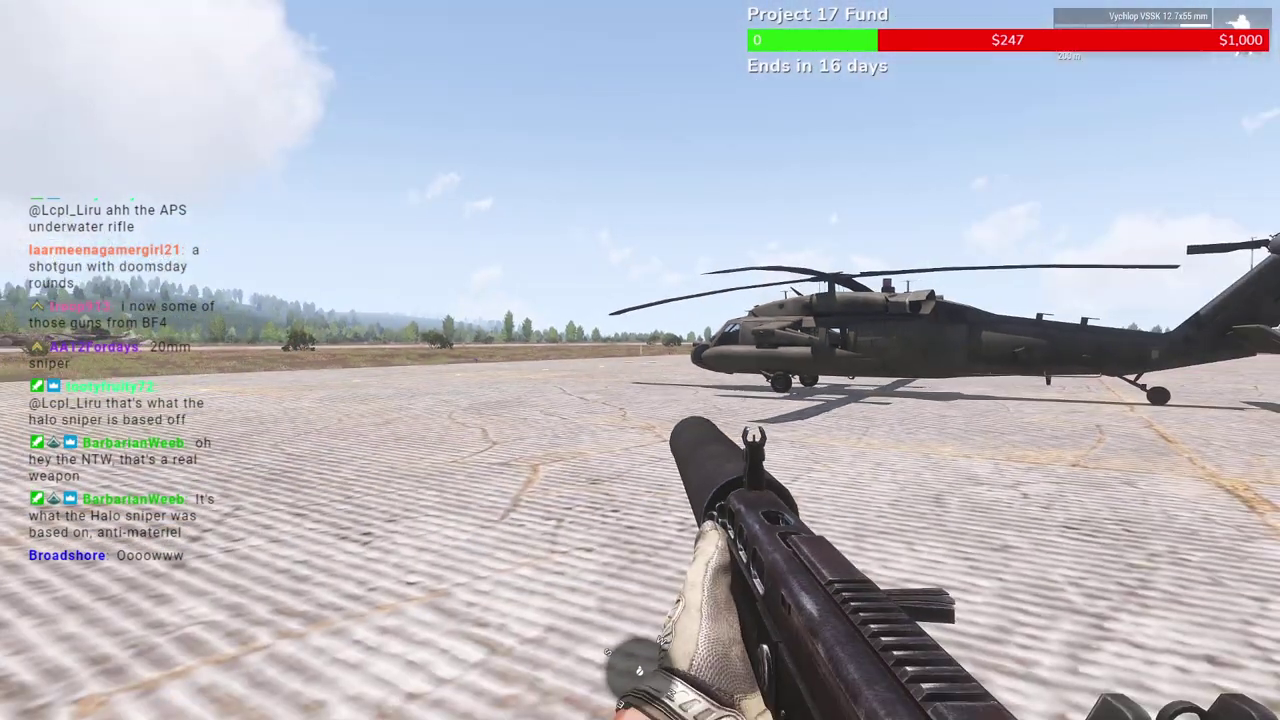
key(KP_Enter)
key(alt)
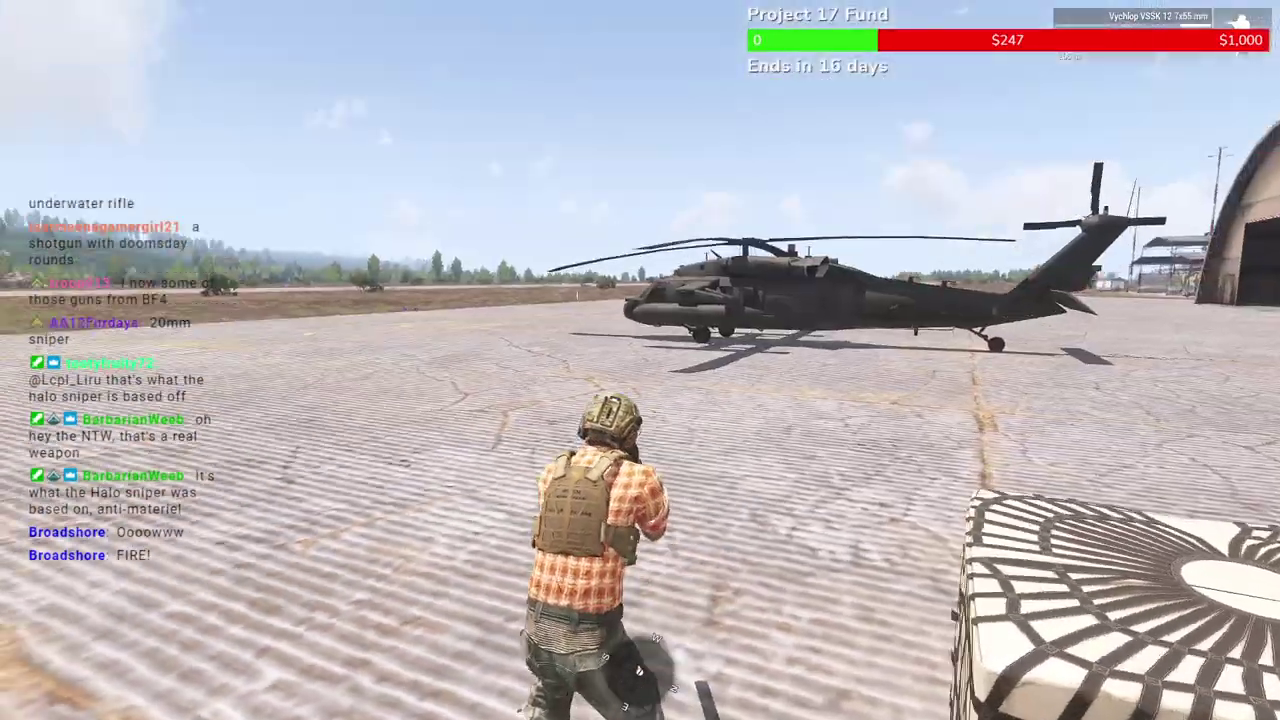
Return to first person, reopen the cargo box's arsenal and preview the Walther WA2000 .300 Win through the XM-25 CDTE
key(KP_Enter)
key(super)
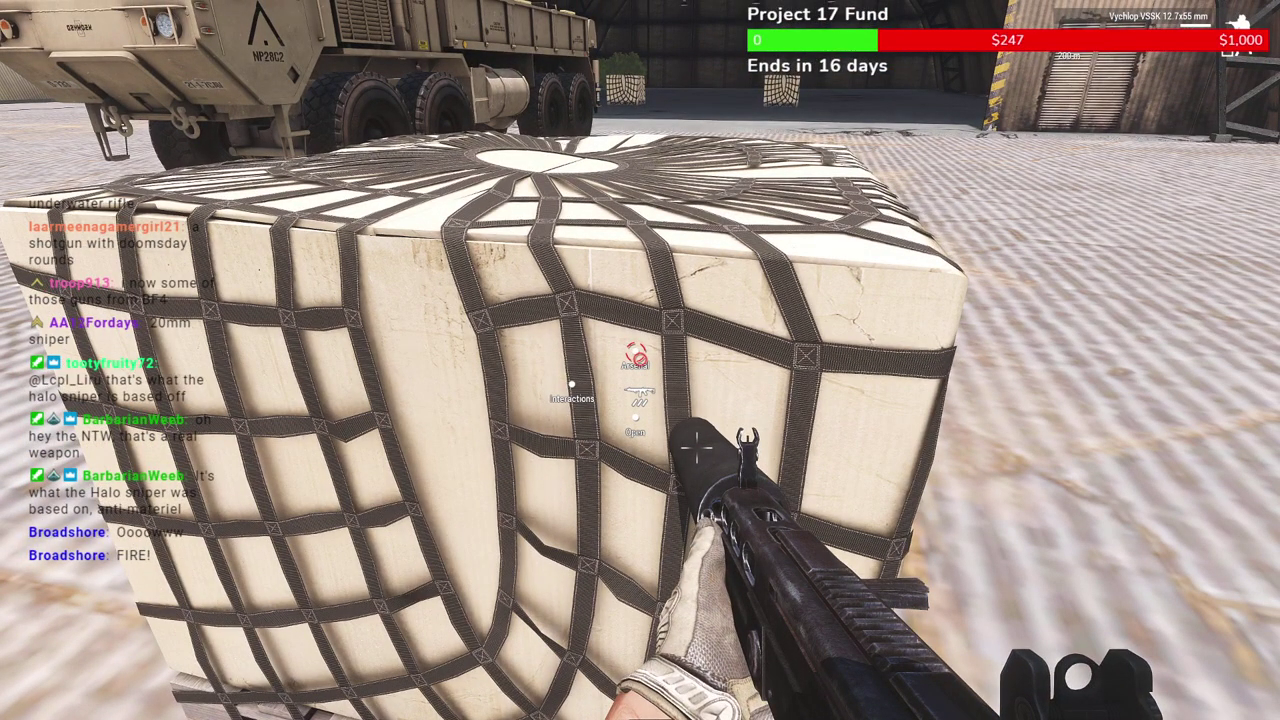
click(636, 357)
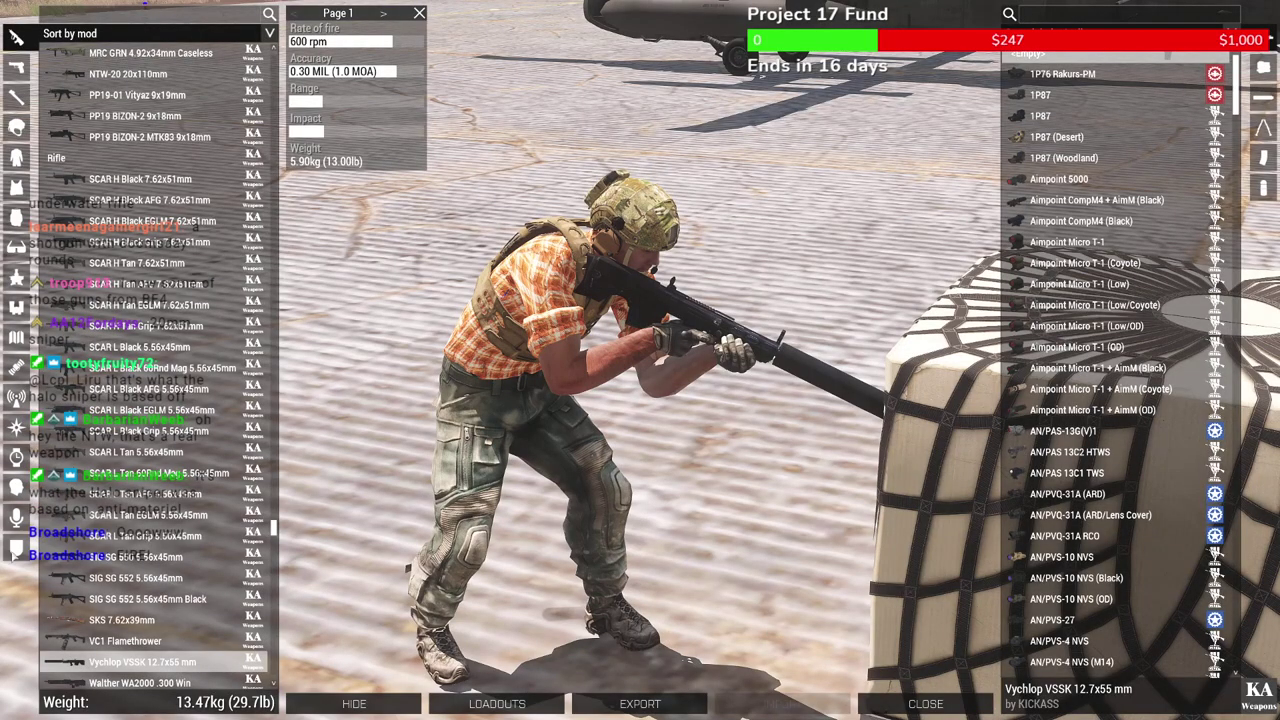
scroll(166, 619, down, 2)
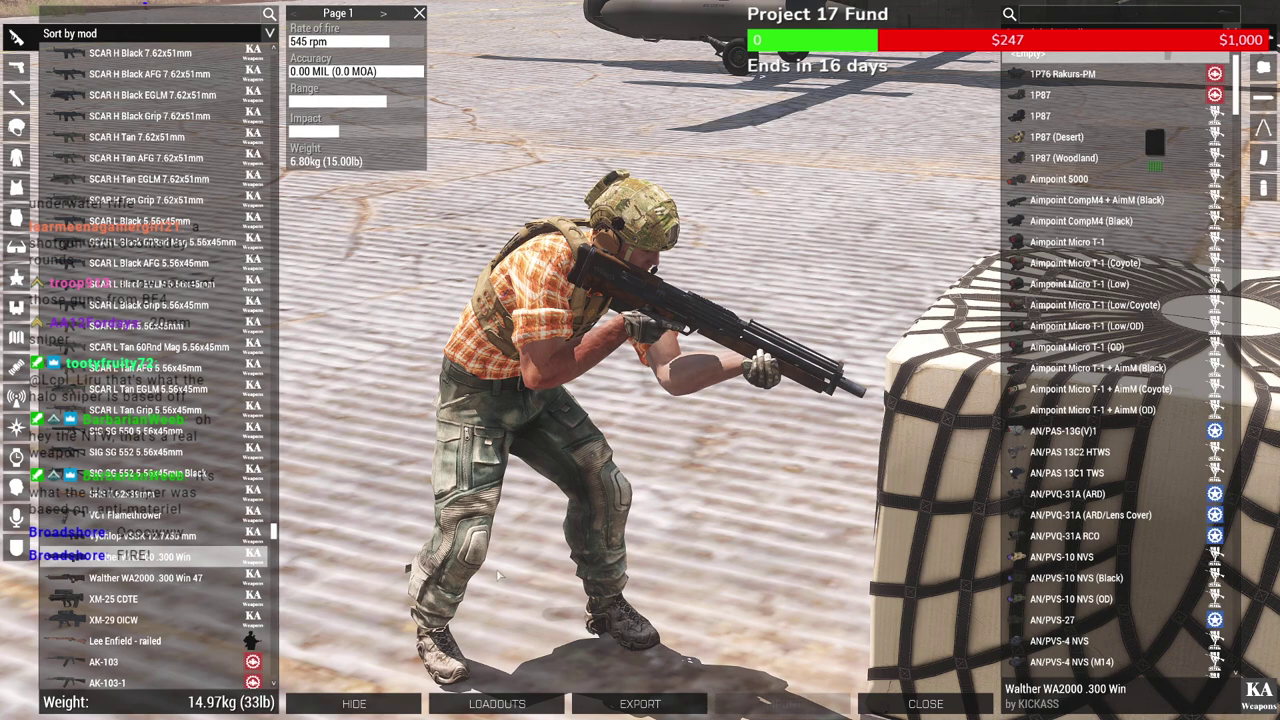
right_drag(500, 575, 517, 530)
key(Down)
key(Down)
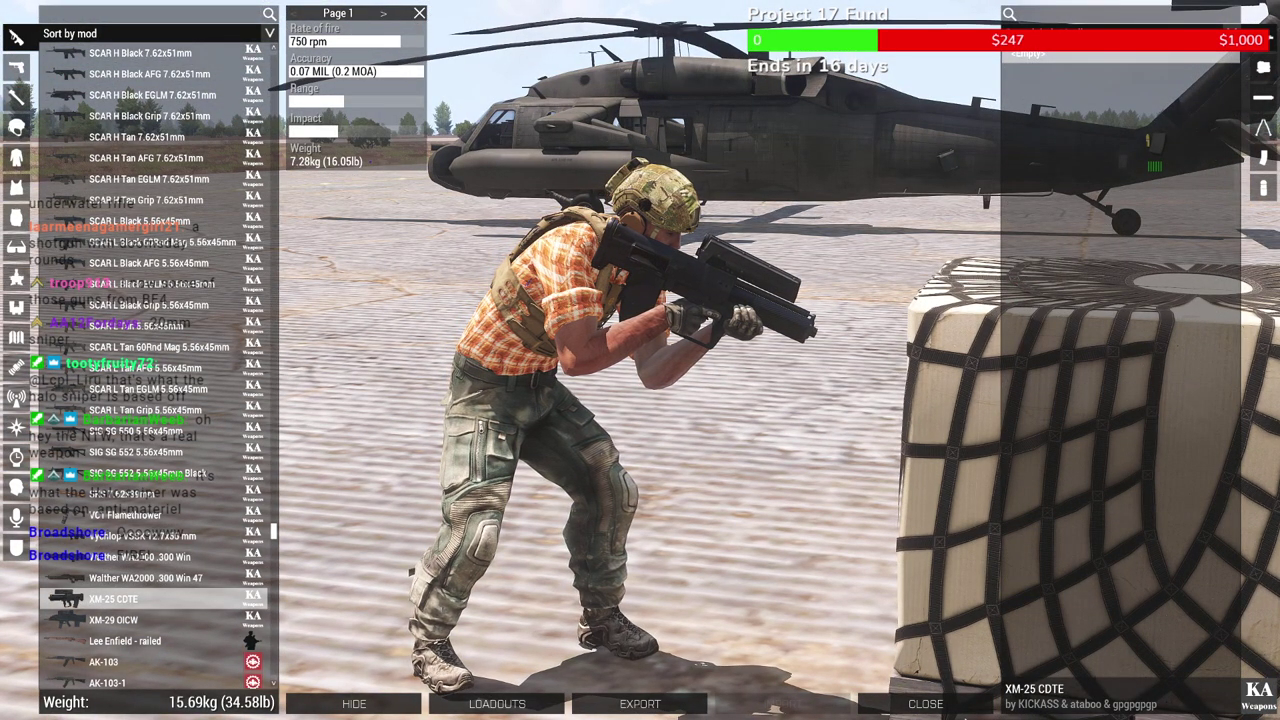
Leave the arsenal with the XM-25 CDTE and test-fire it through its scope at the field beyond the tarmac
click(919, 713)
right_click(640, 360)
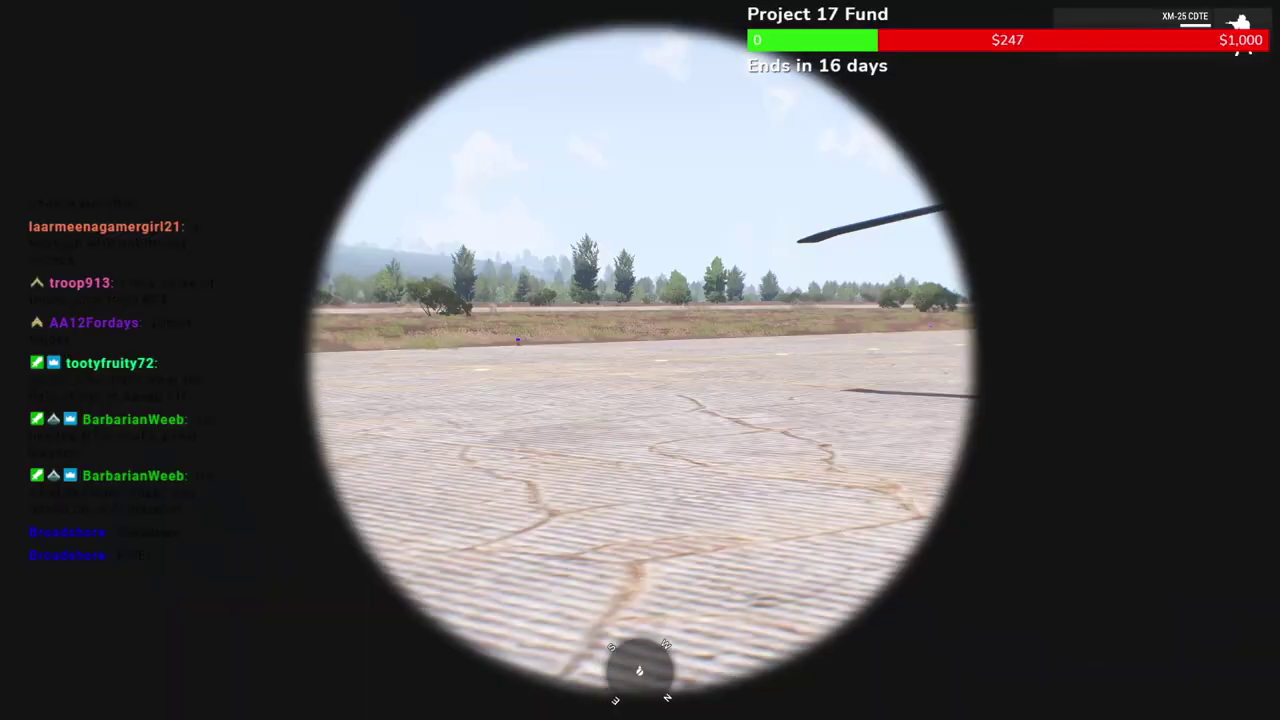
click(640, 375)
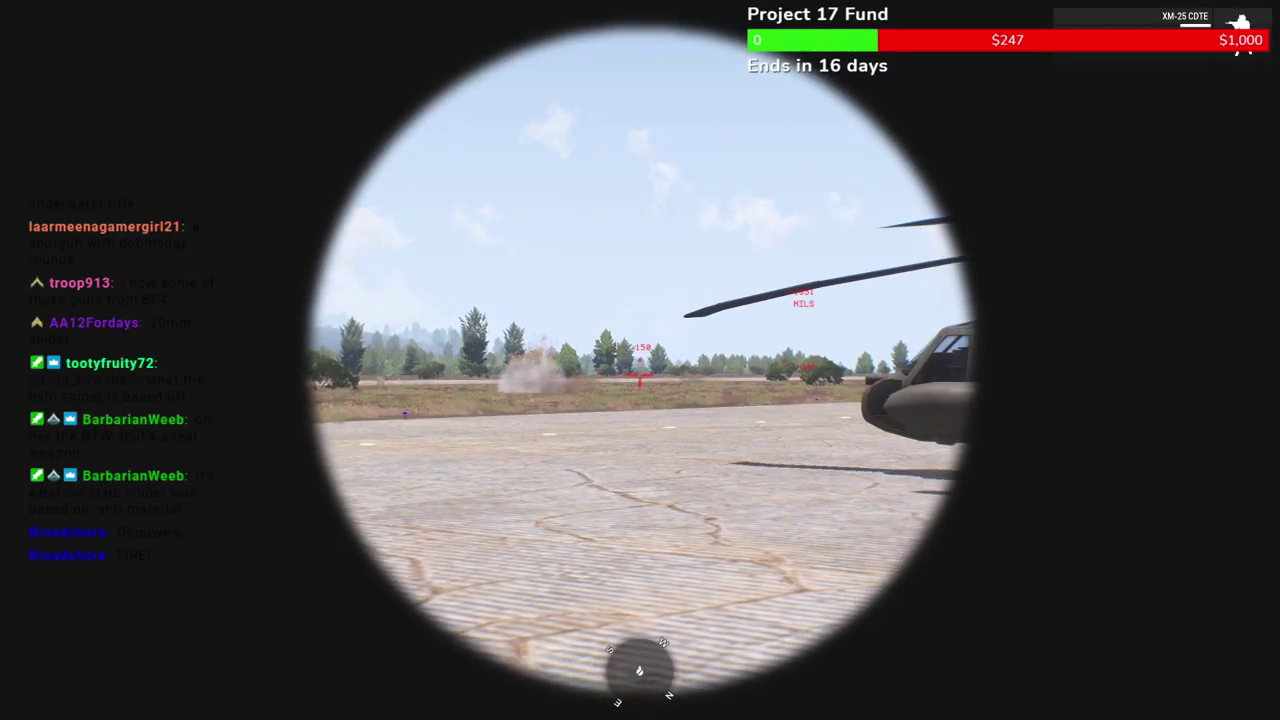
click(640, 375)
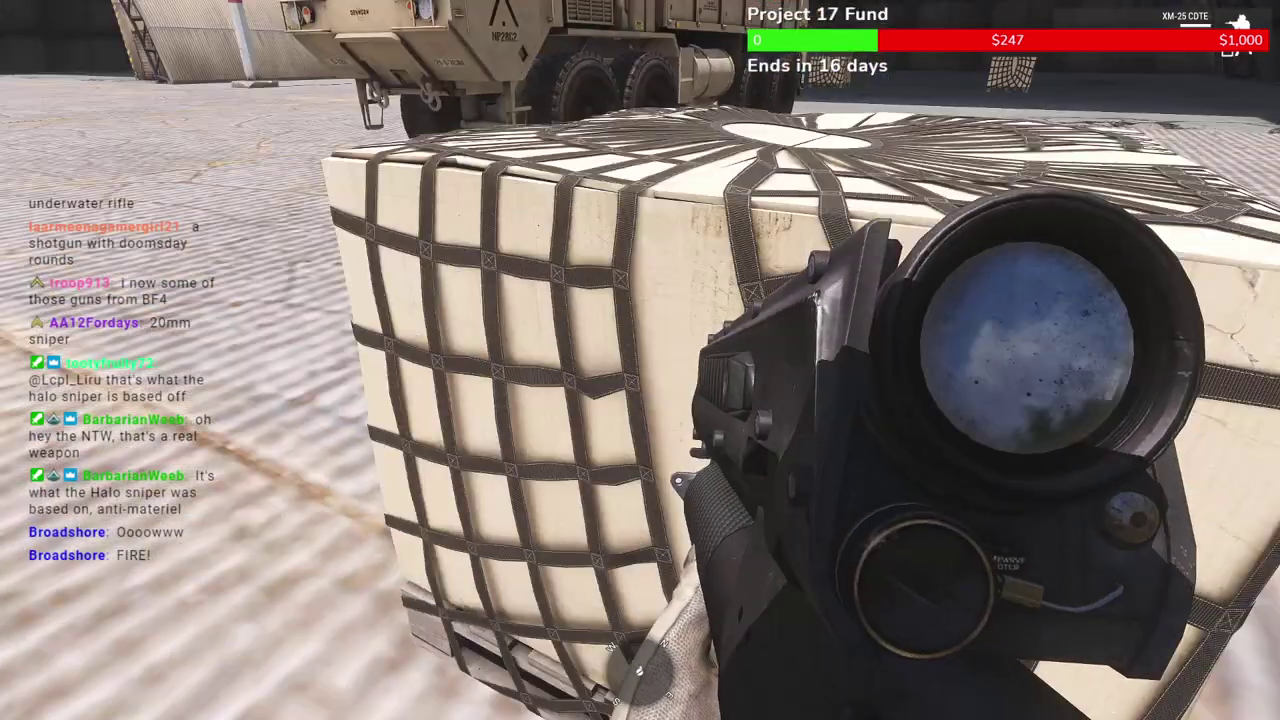
Open the cargo box's arsenal and equip the XM-29 OICW, viewing it on the character
key(super)
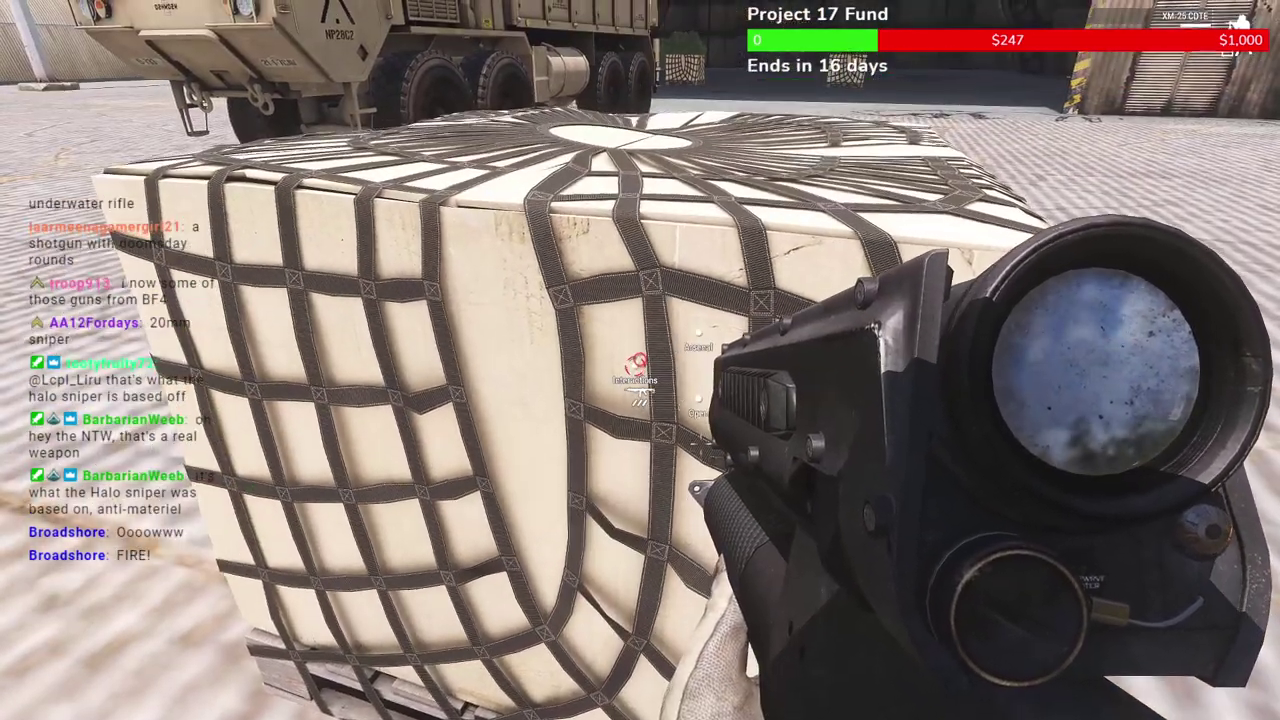
key(super)
key(super)
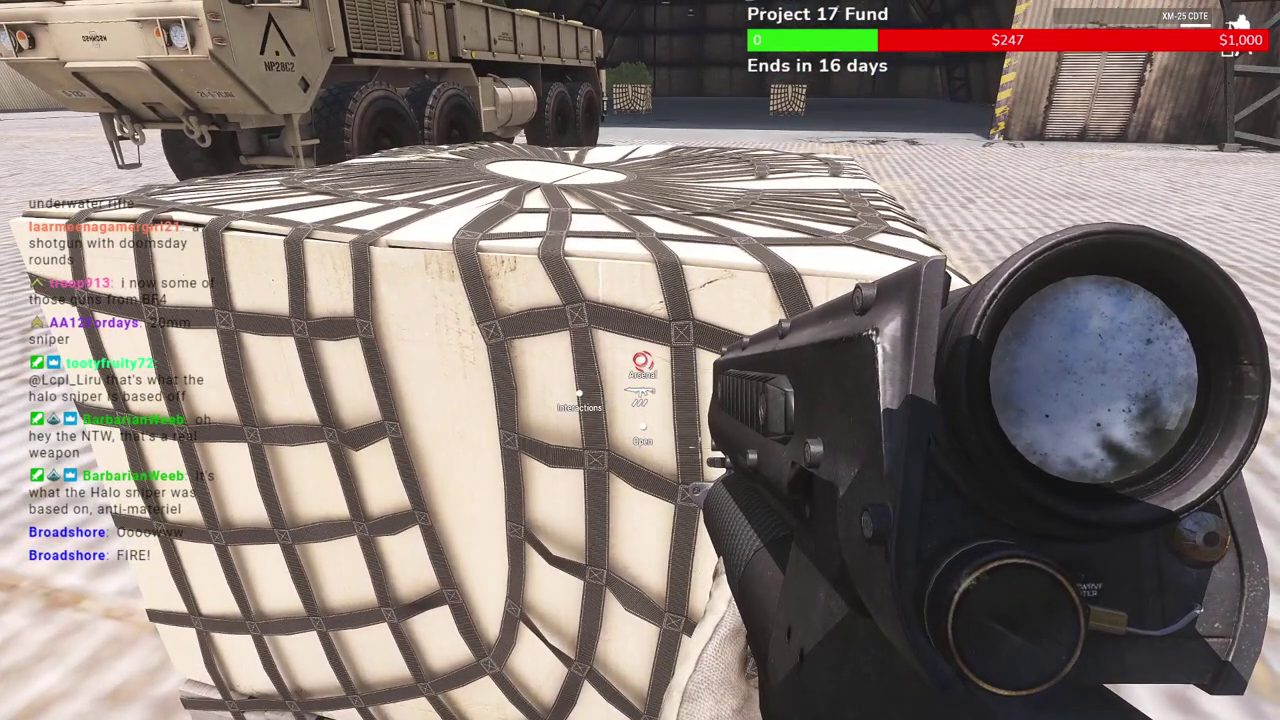
click(642, 362)
click(127, 661)
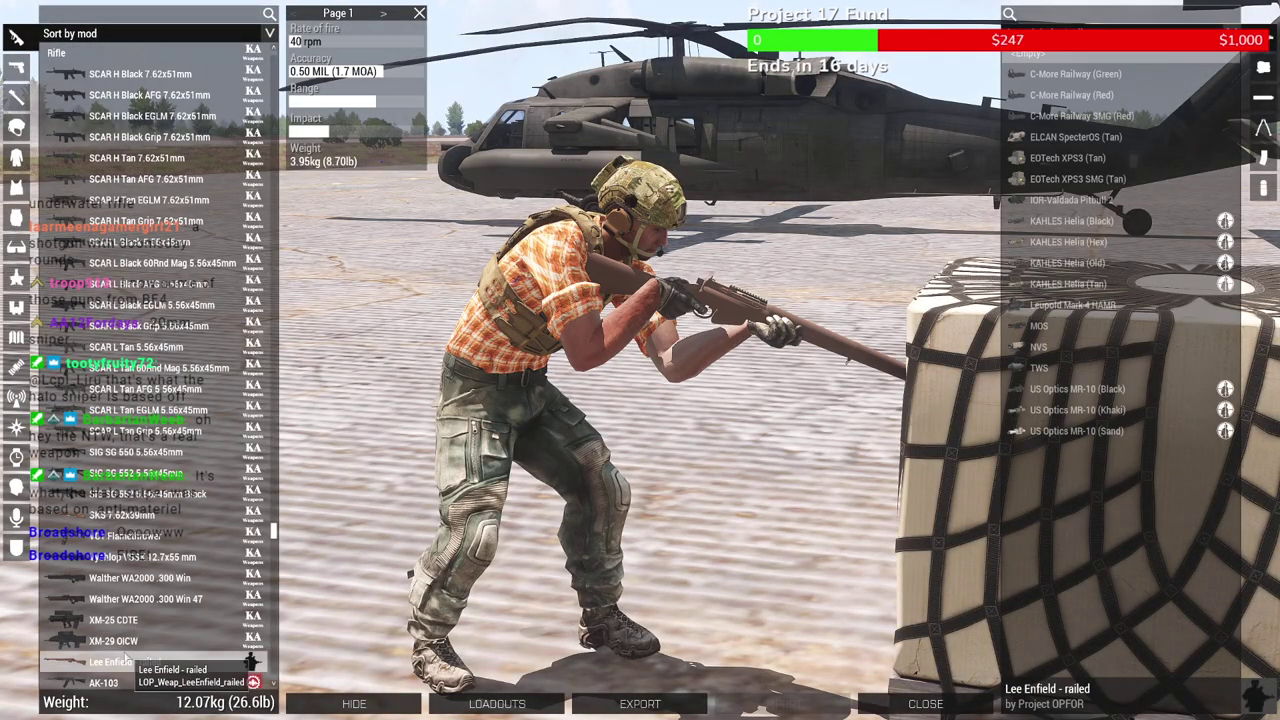
click(113, 641)
drag(470, 480, 597, 484)
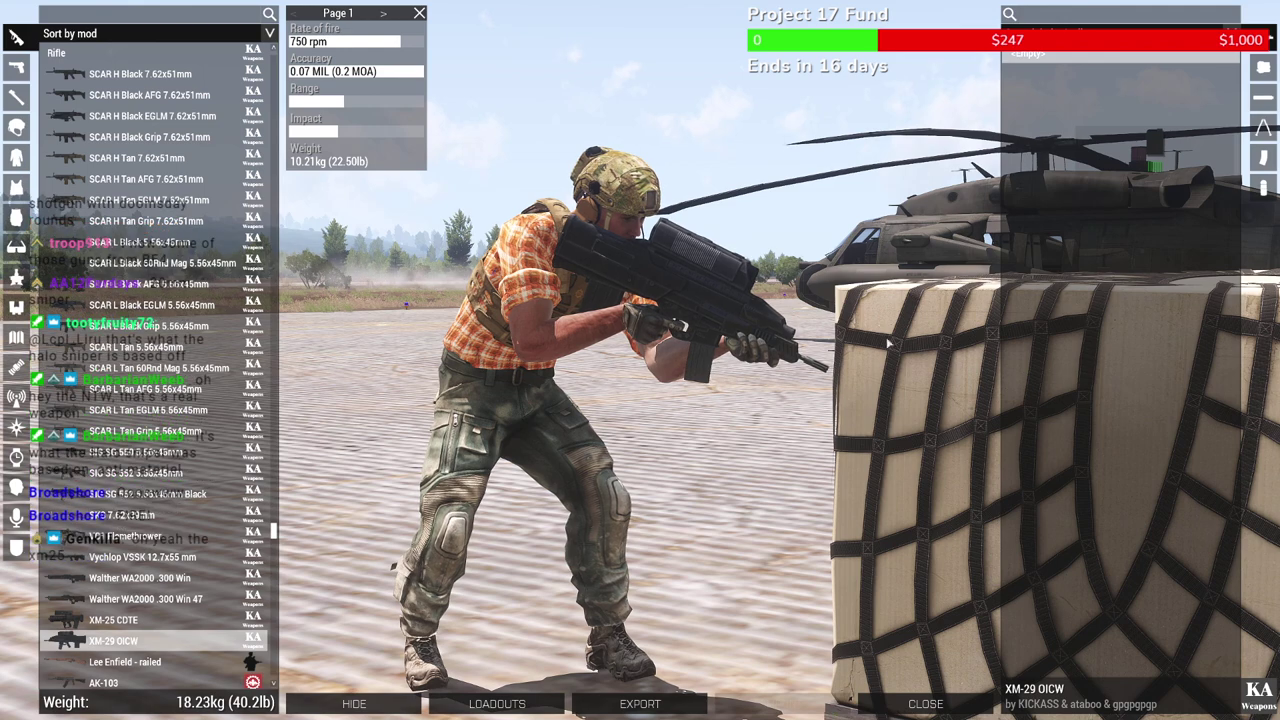
Leave the arsenal, toggle night vision through the XM-29 OICW's scope and test-fire it at the field beyond the tarmac
click(937, 704)
right_click(640, 360)
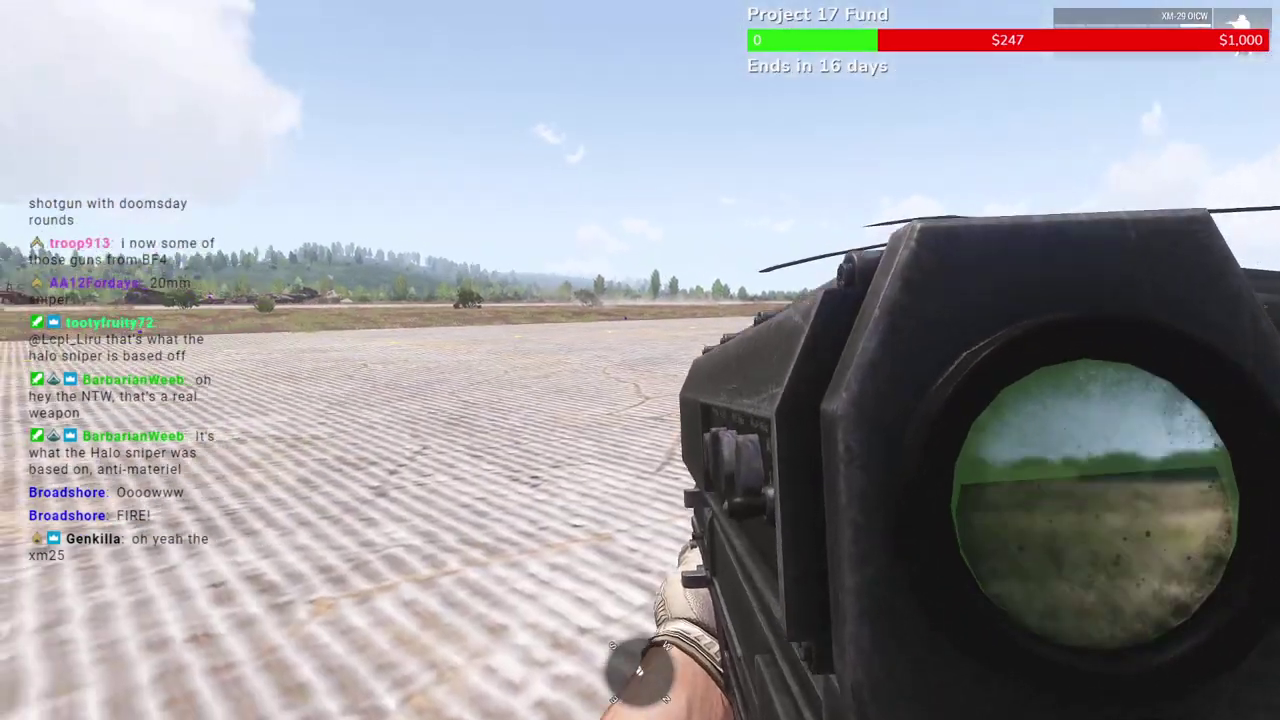
key(n)
key(n)
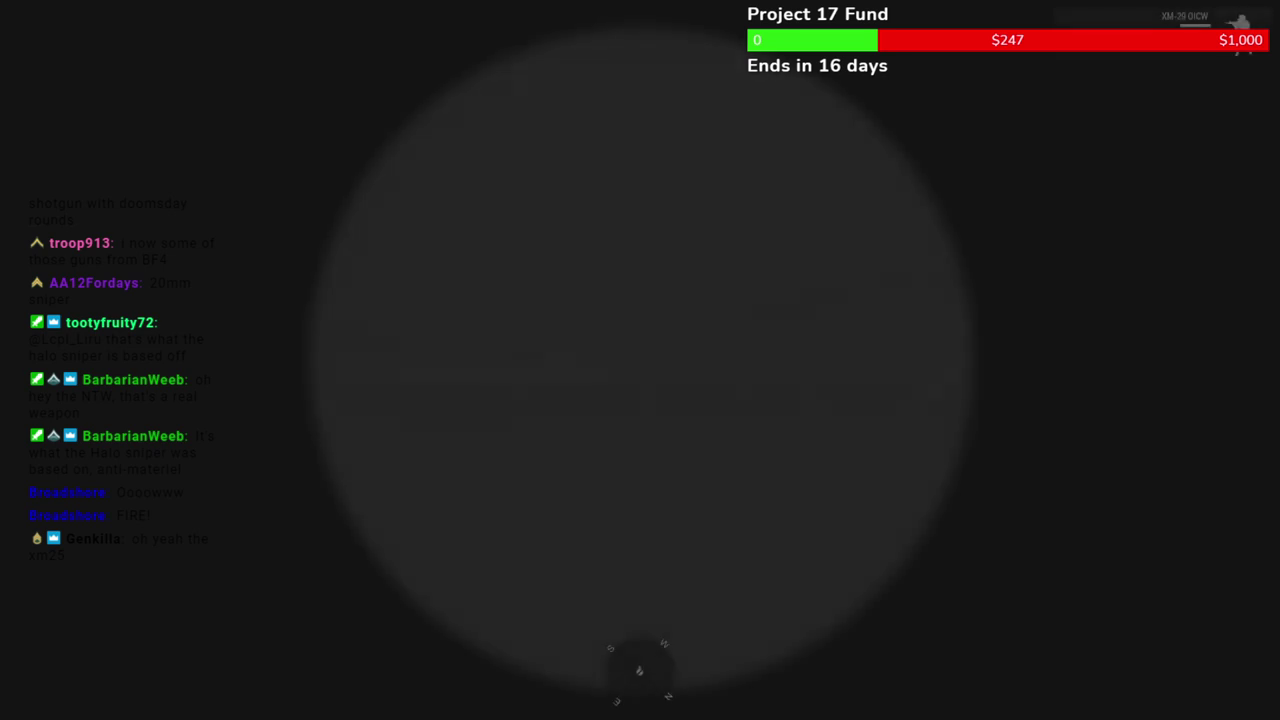
right_click(640, 360)
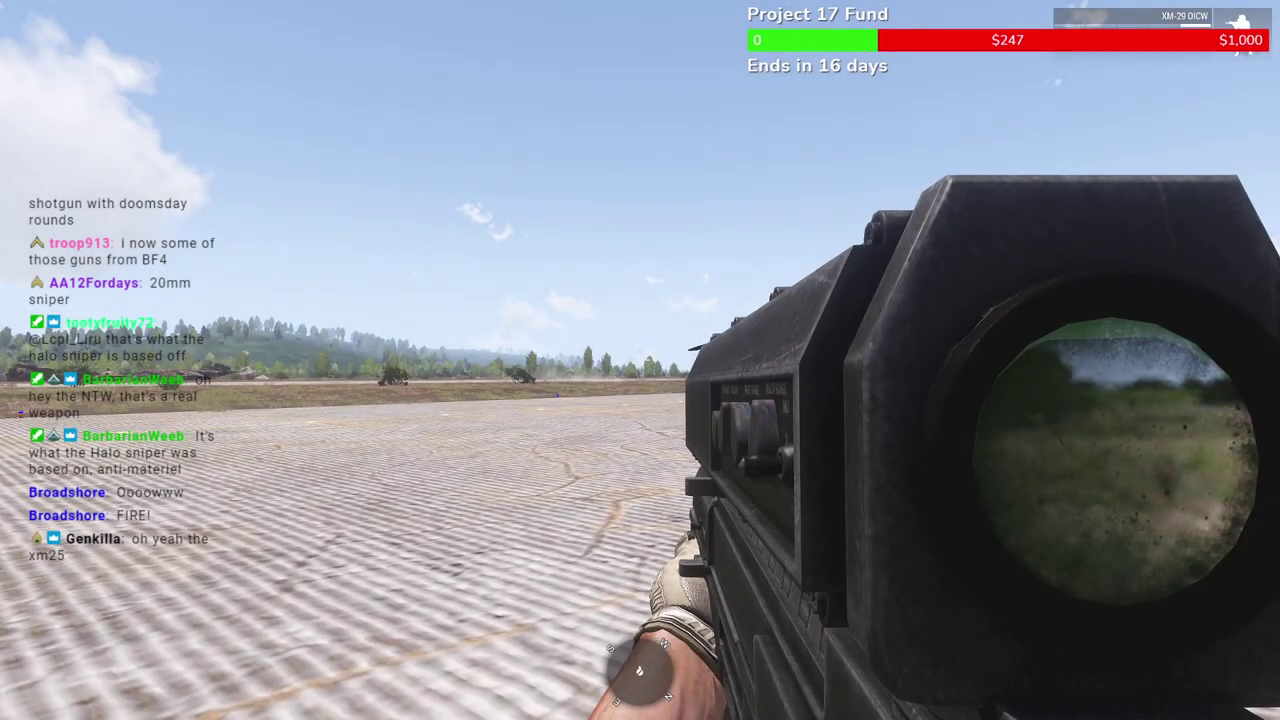
right_click(640, 360)
click(640, 360)
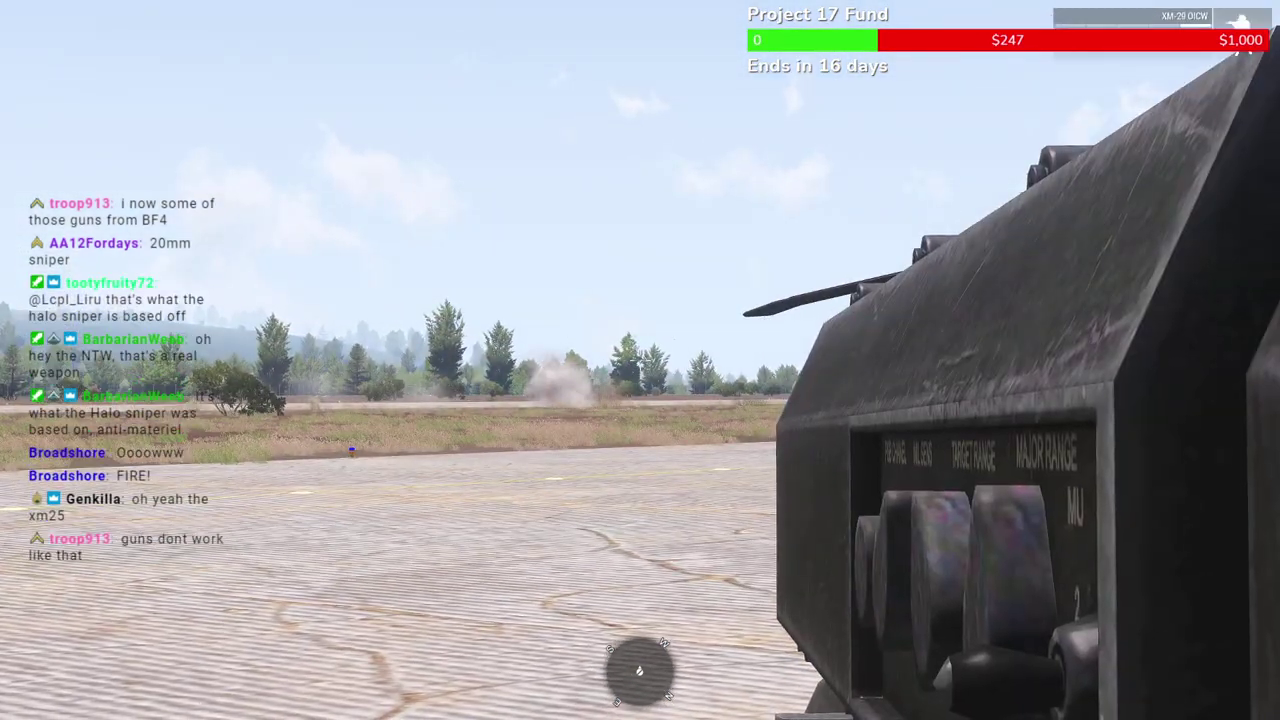
click(640, 360)
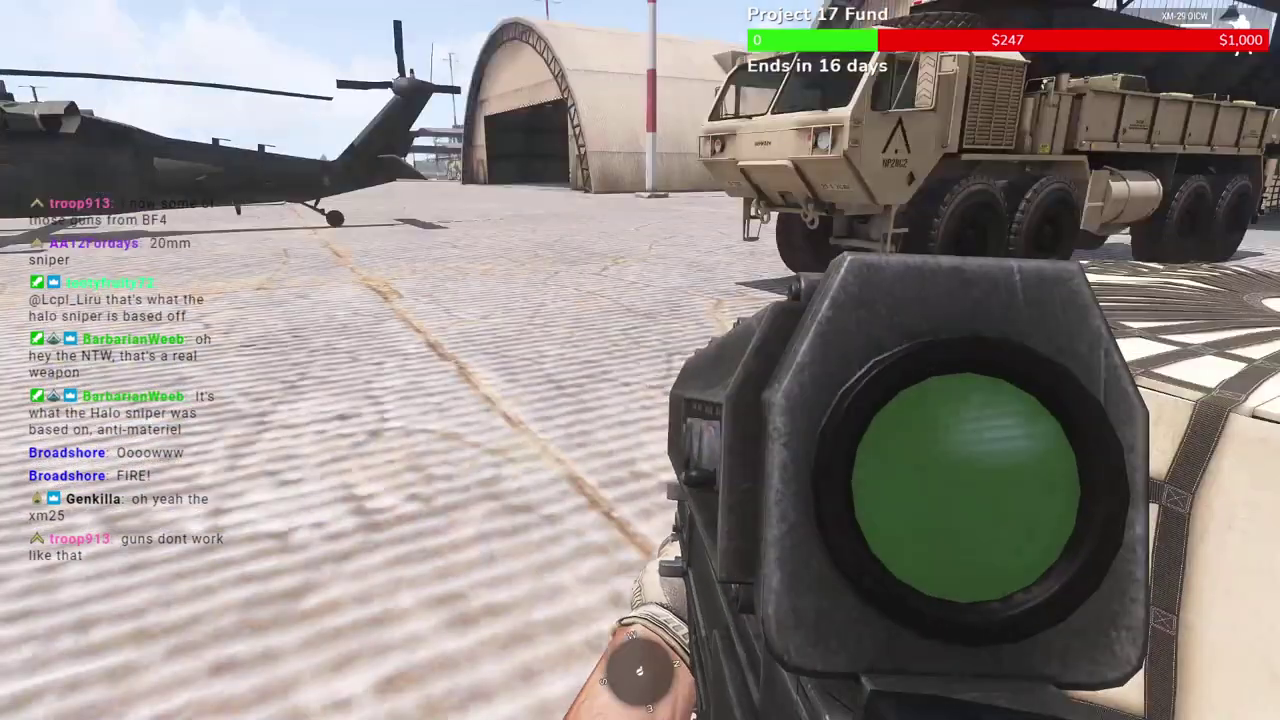
Return to the cargo box's arsenal, preview the TEC9 (Full Auto) among the handguns and equip the Calico M950 9x19mm
key(w)
key(super)
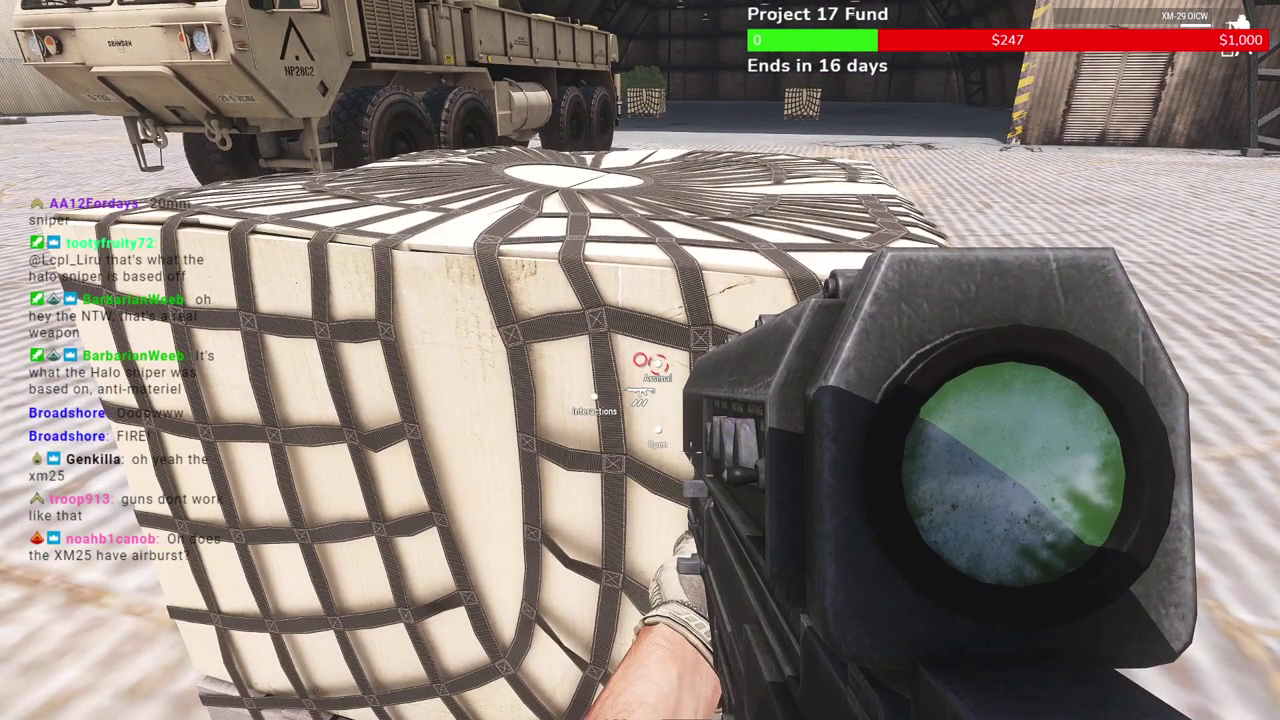
click(650, 366)
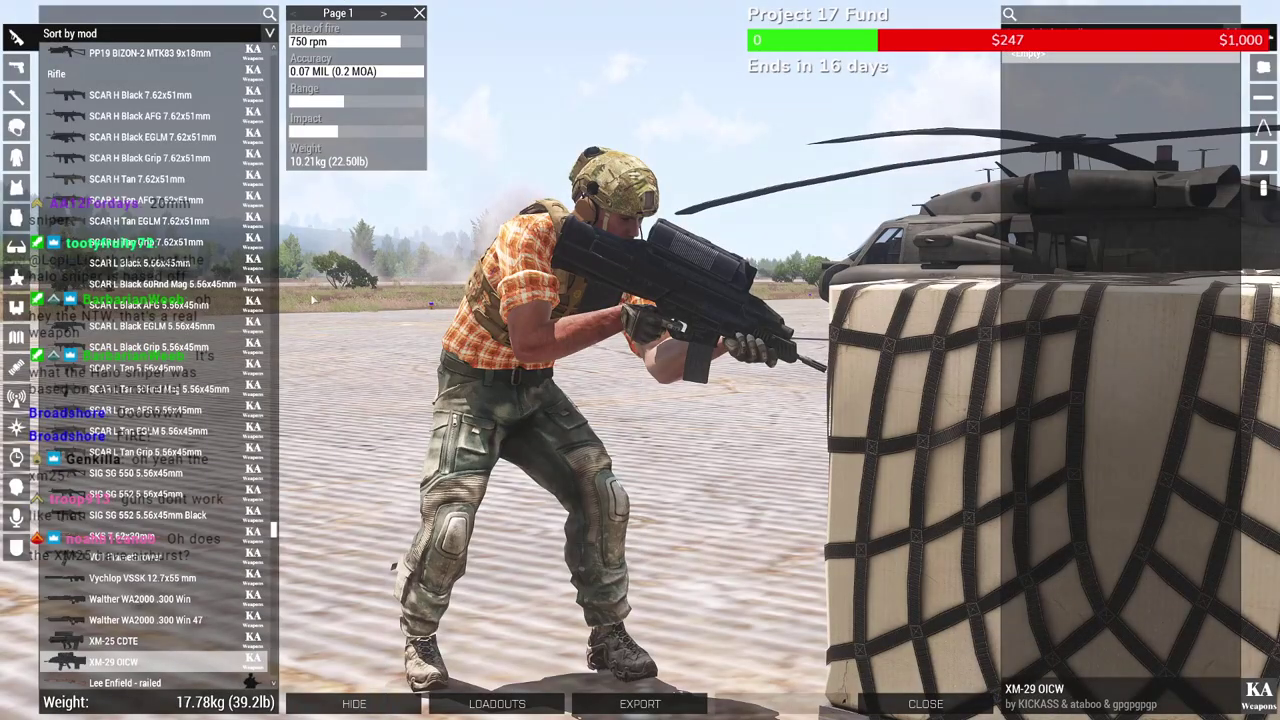
click(16, 66)
scroll(180, 300, down, 5)
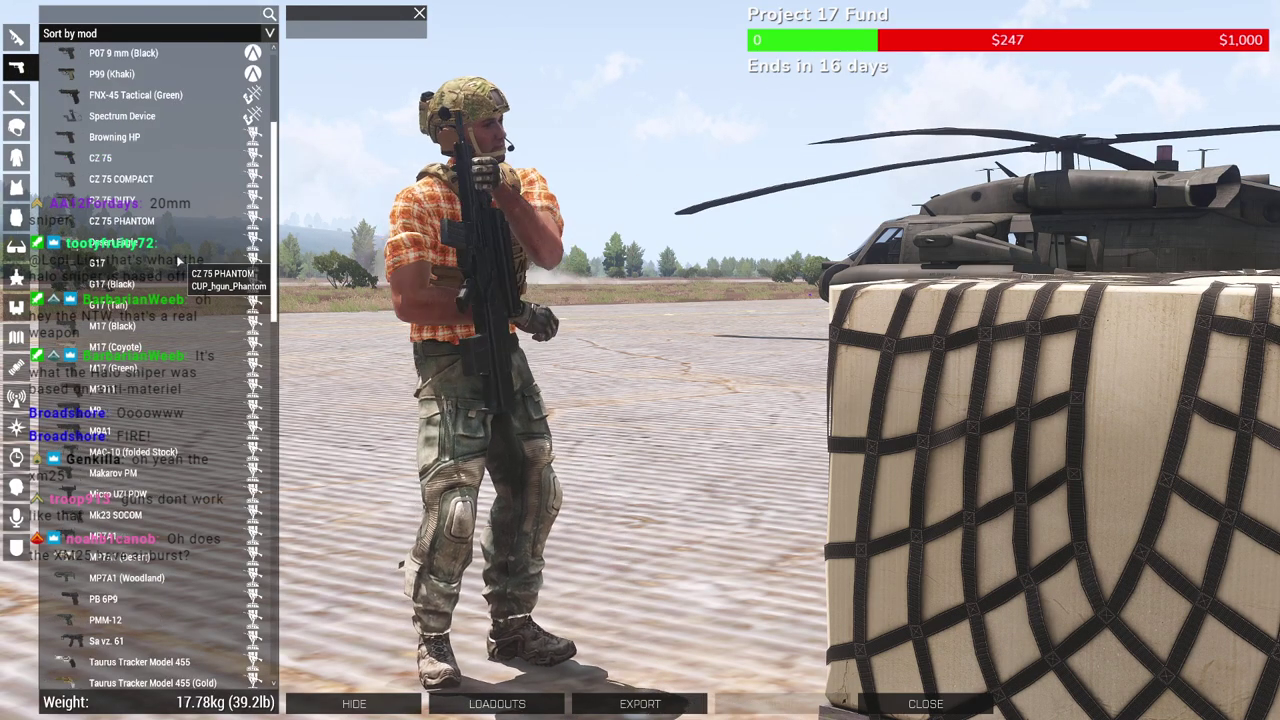
click(130, 431)
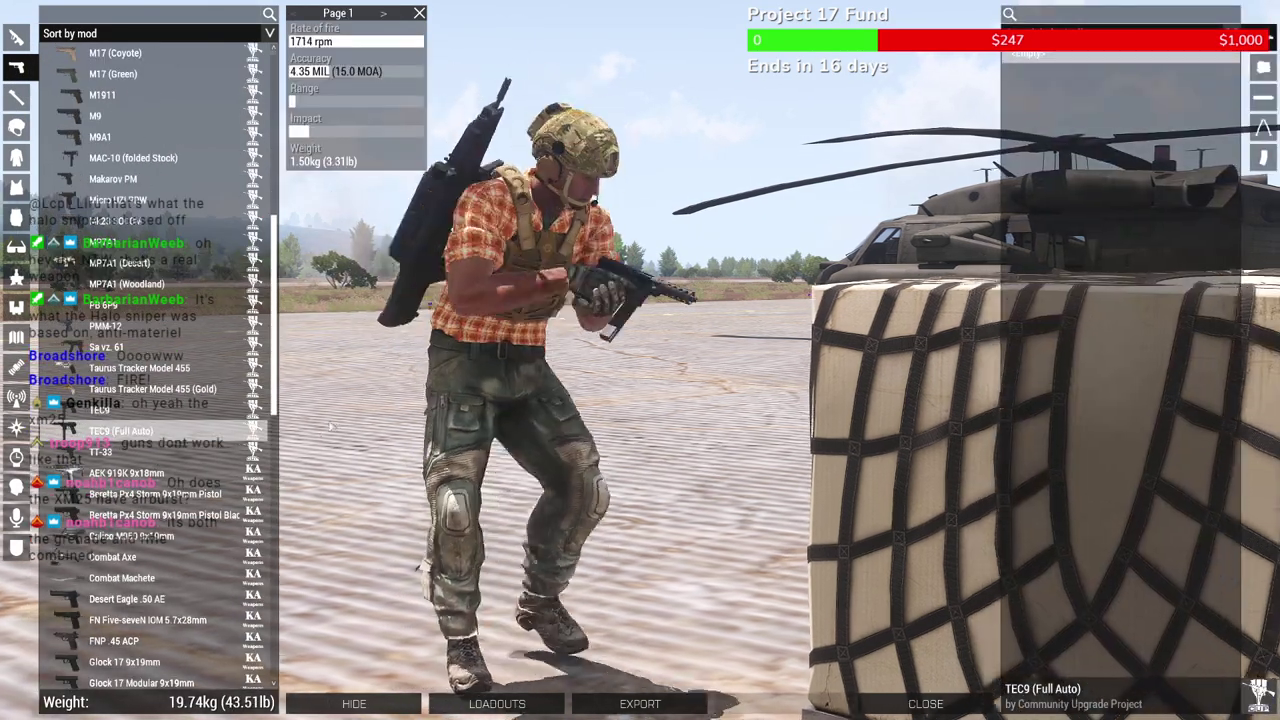
scroll(130, 431, down, 2)
right_drag(565, 437, 588, 453)
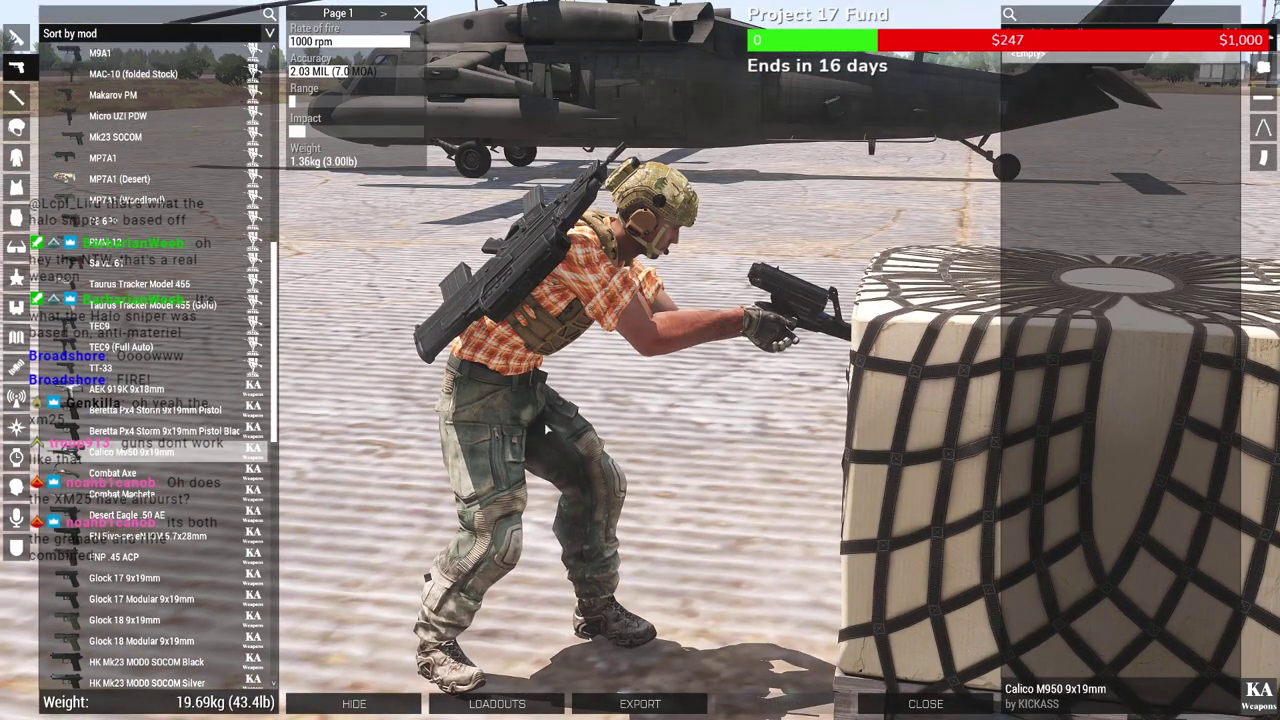
right_drag(640, 417, 649, 412)
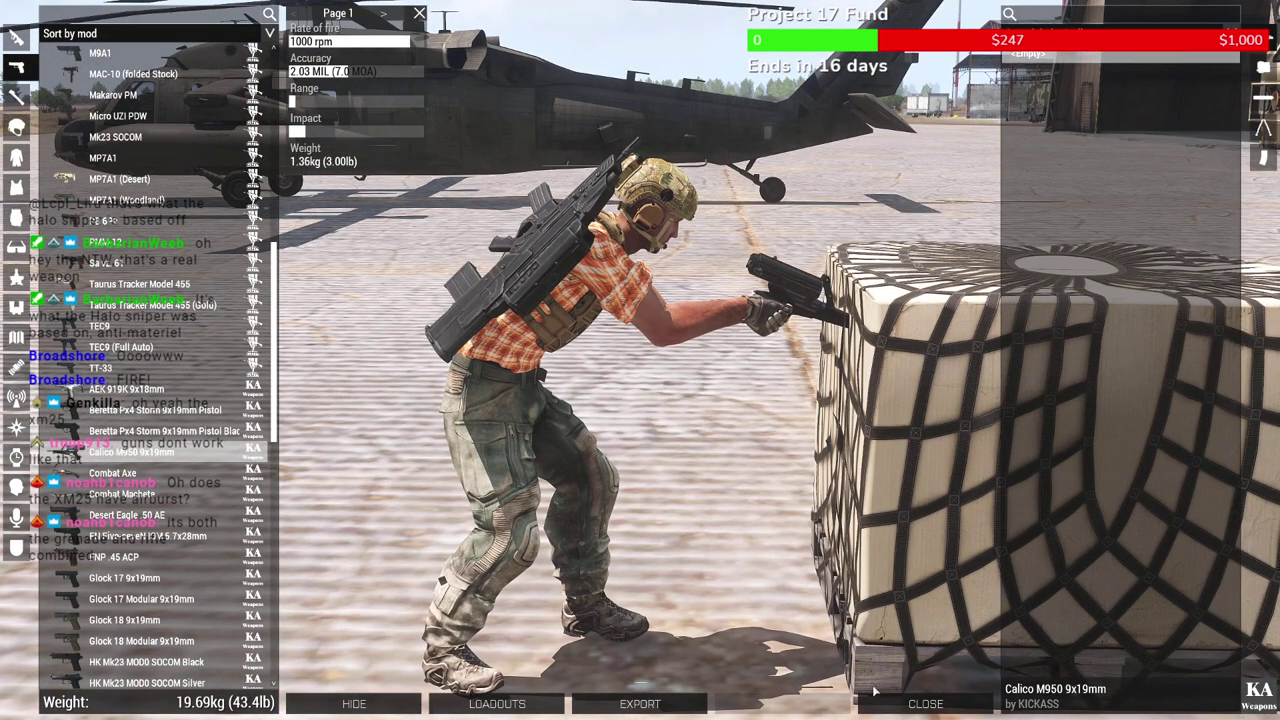
Leave the arsenal, test-fire the Calico M950 near the parked helicopter and check its magazine in the inventory
click(900, 707)
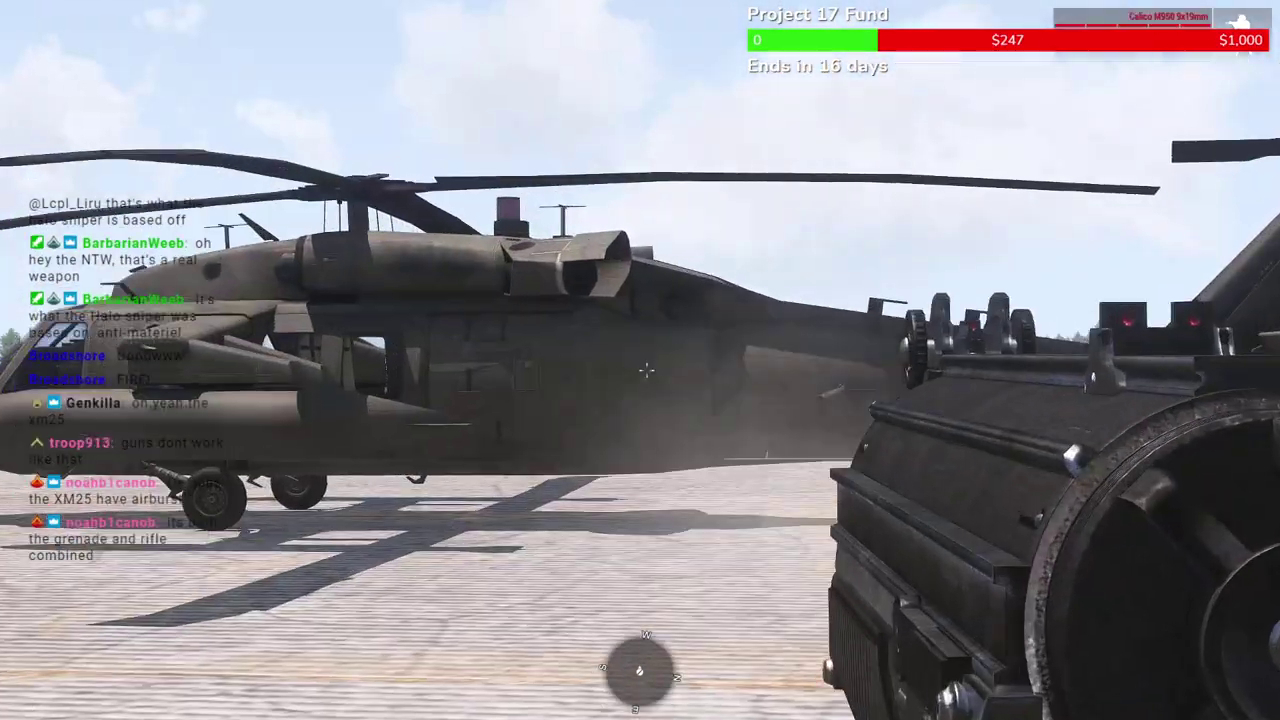
right_drag(646, 370, 645, 370)
key(i)
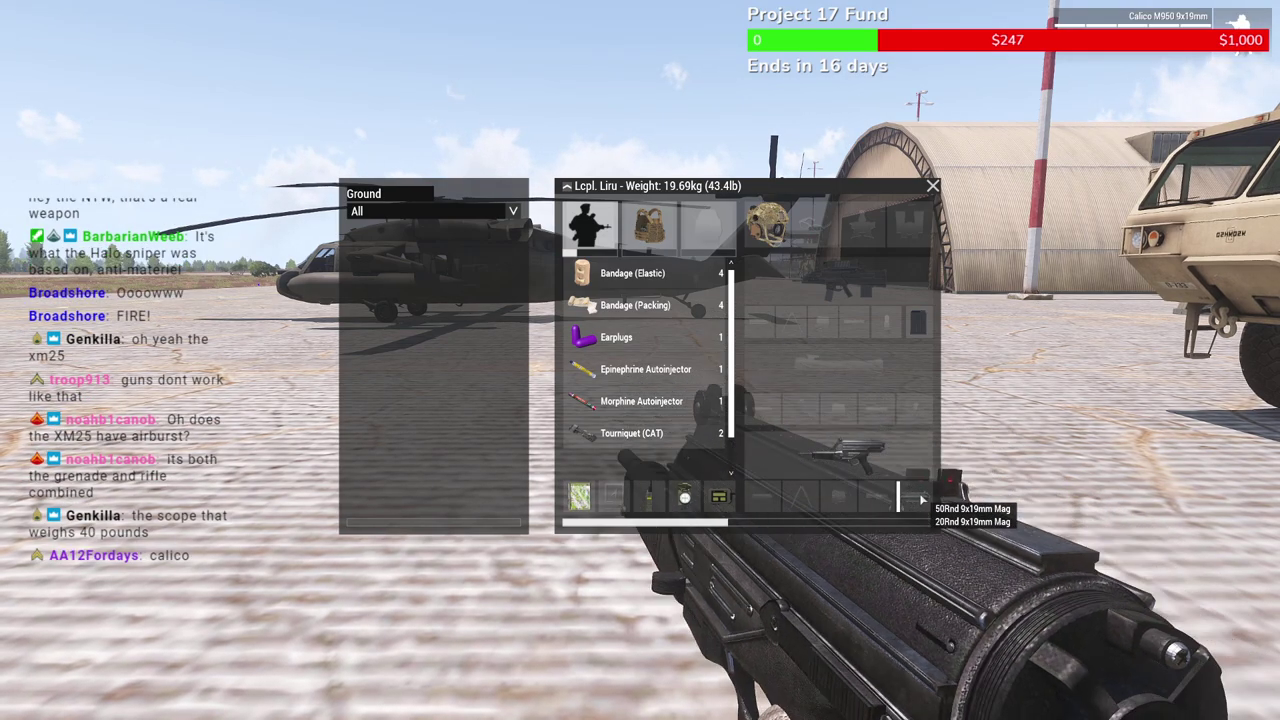
key(Escape)
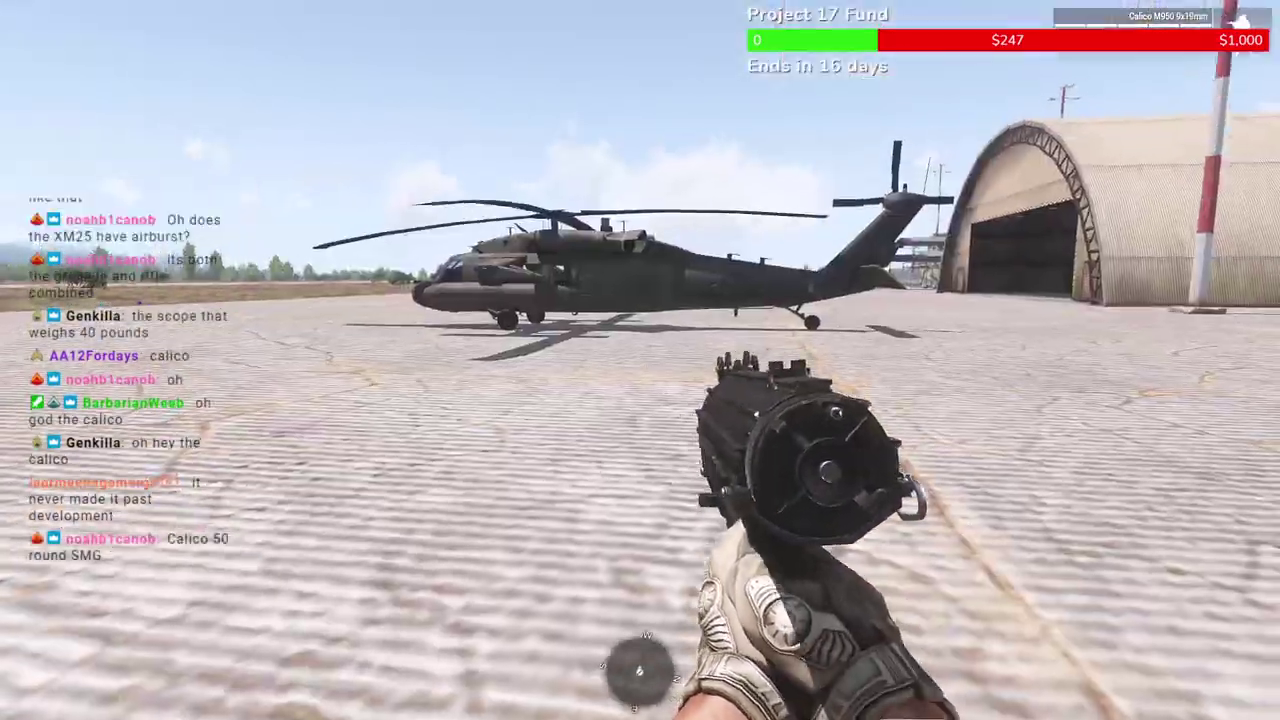
View the character holding the Calico M950 in third person from the side and return to first person
key(KP_Enter)
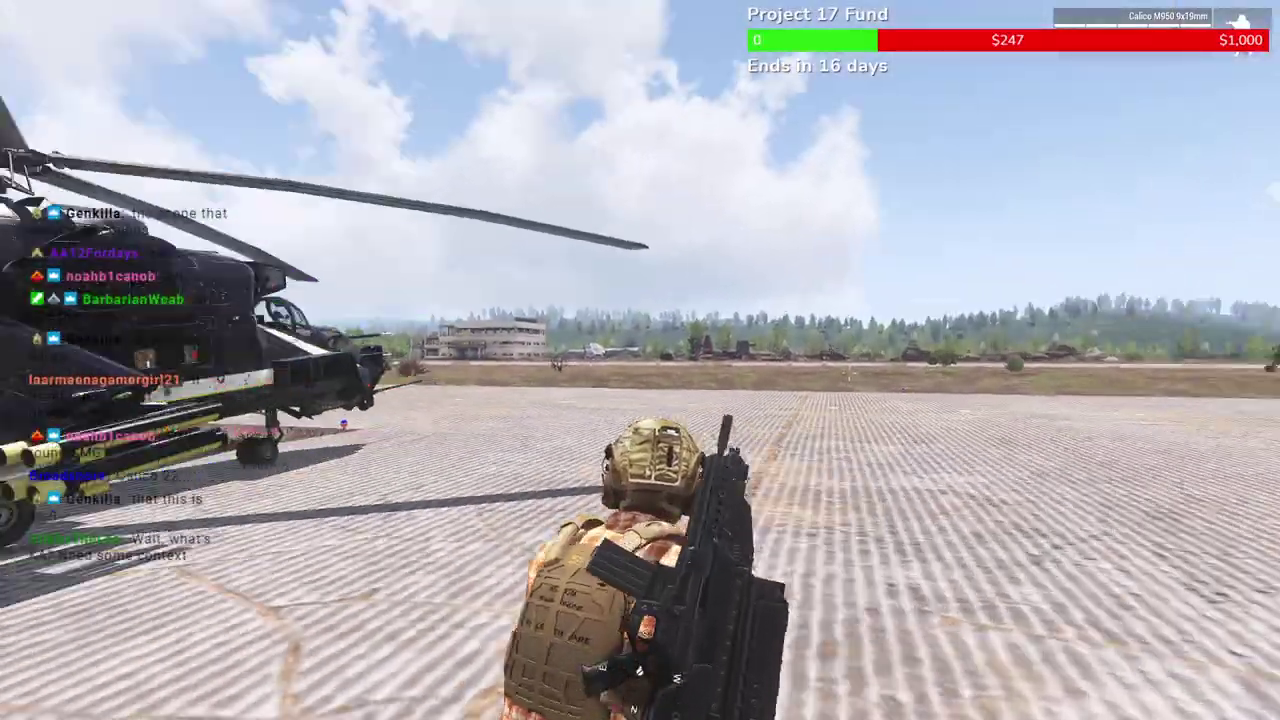
key(alt)
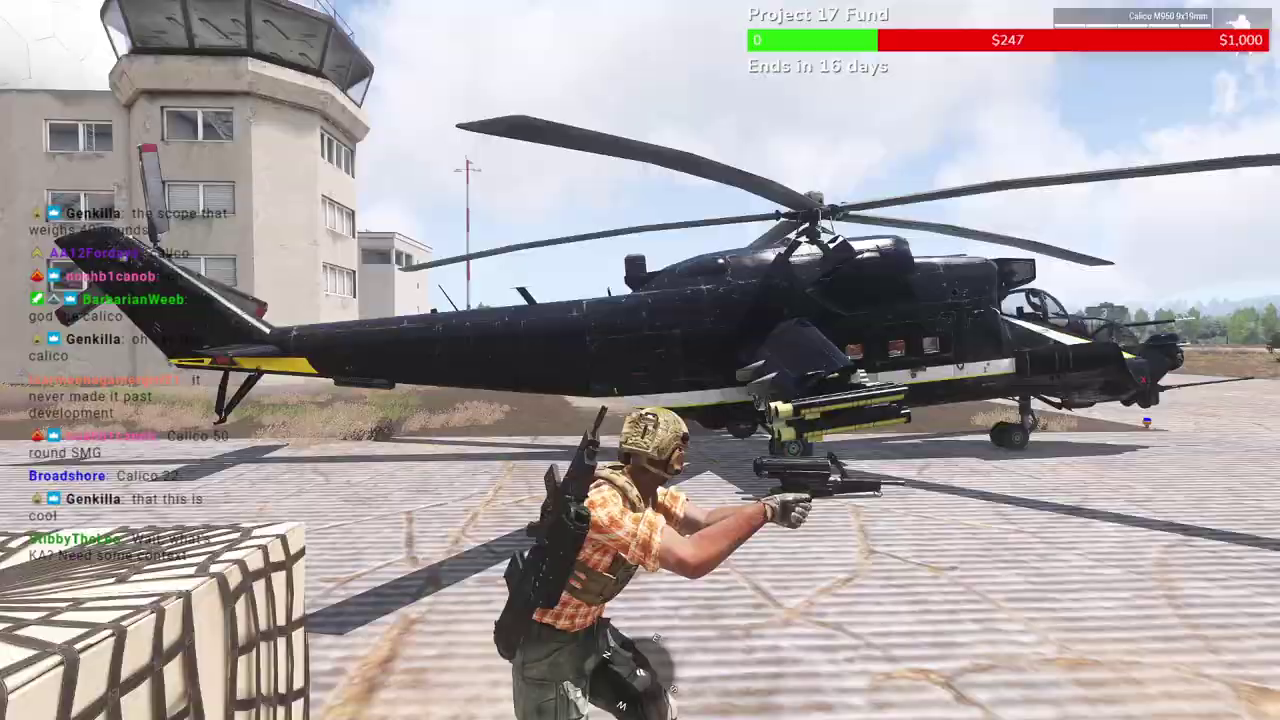
key(KP_Enter)
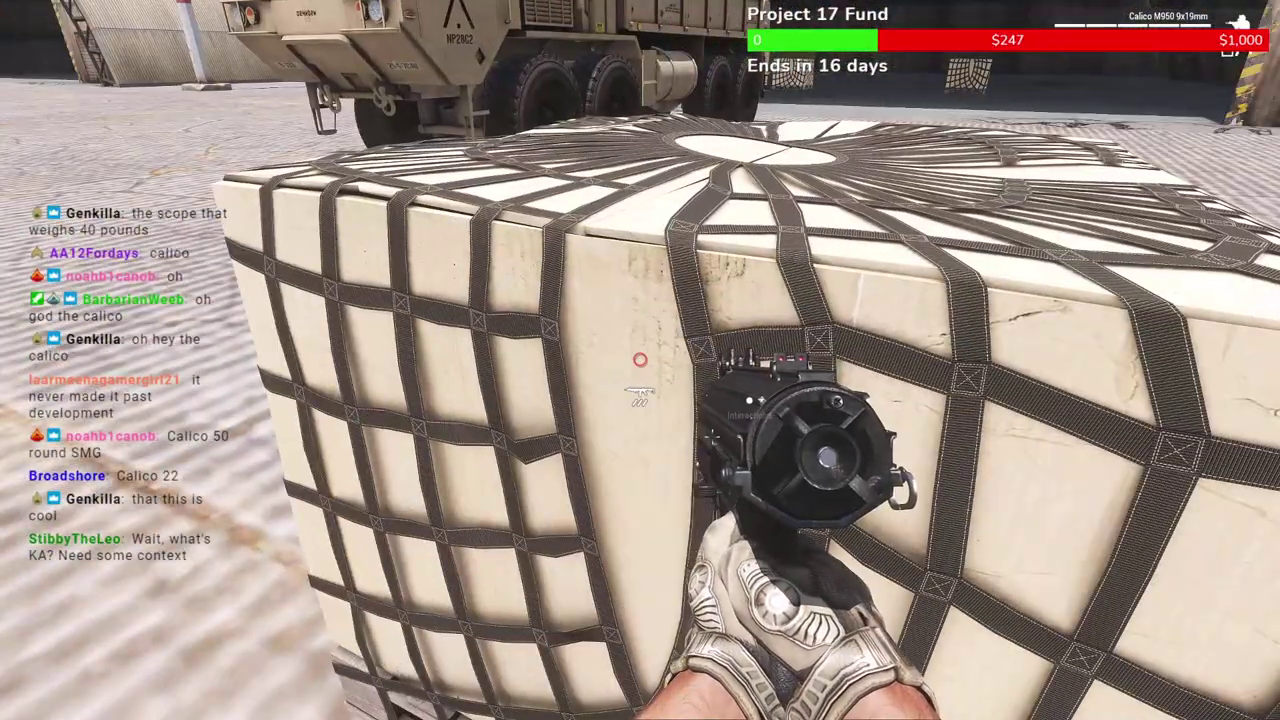
Equip the Combat Axe as the handgun from the cargo box's arsenal and leave to try it on the tarmac
mouse_move(640, 360)
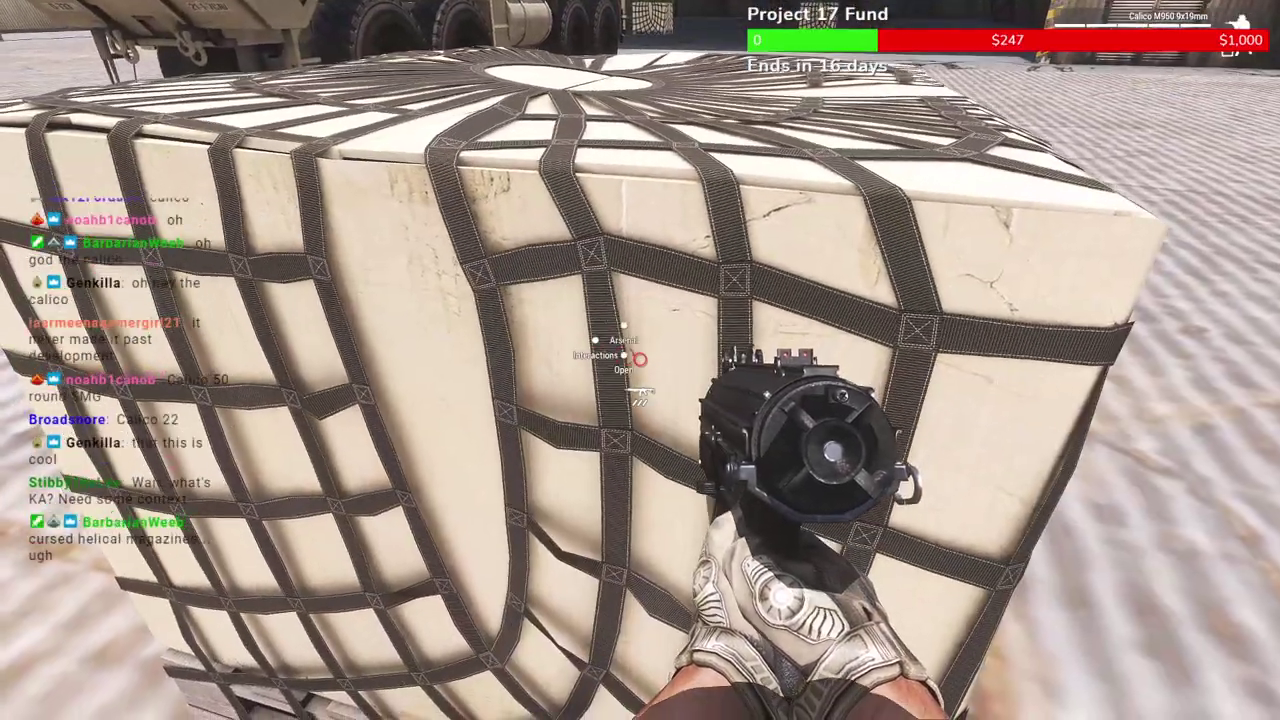
key(super)
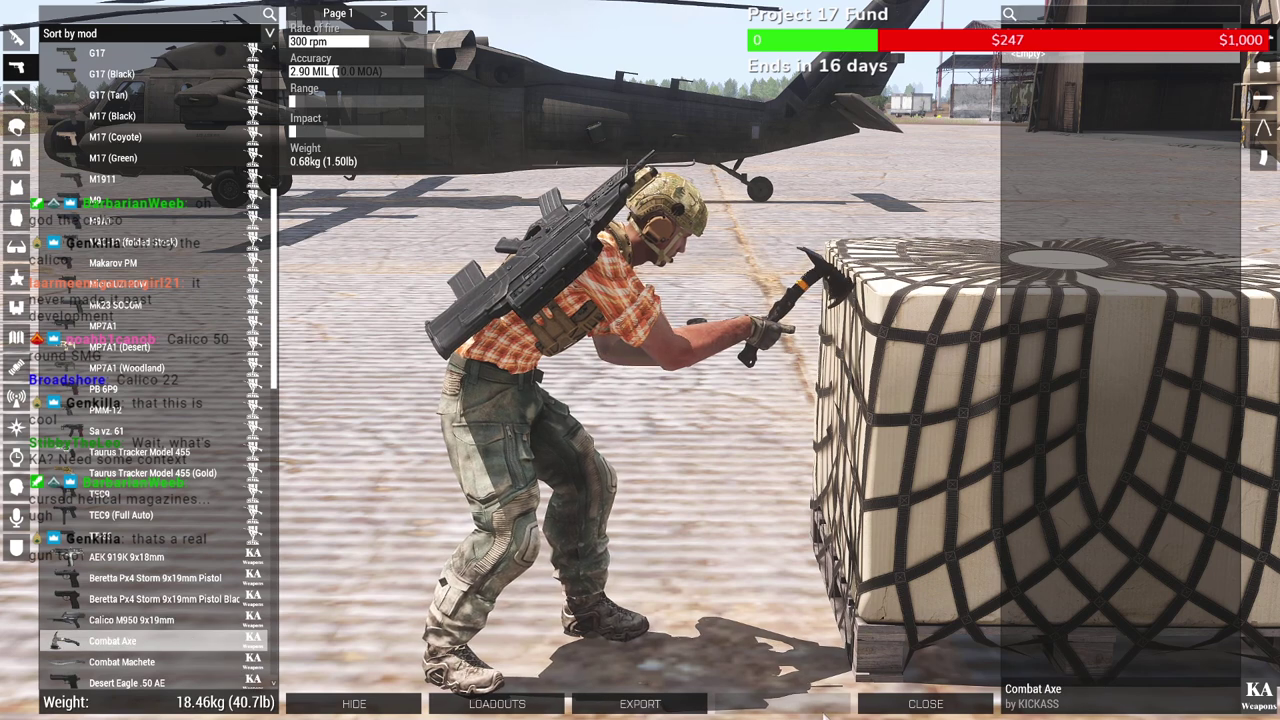
click(946, 705)
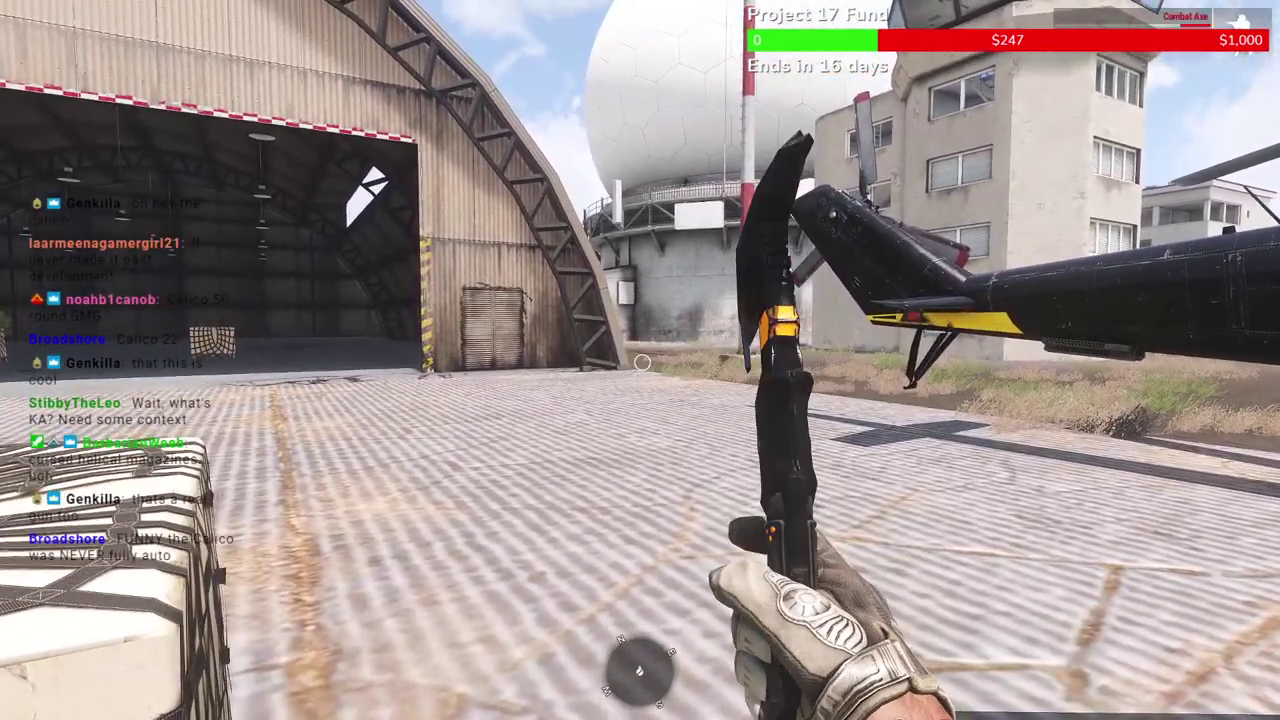
Reopen the cargo box's arsenal, preview the Combat Machete among the handguns and equip the MagPul FMG9 9x19mm SMG
key(super)
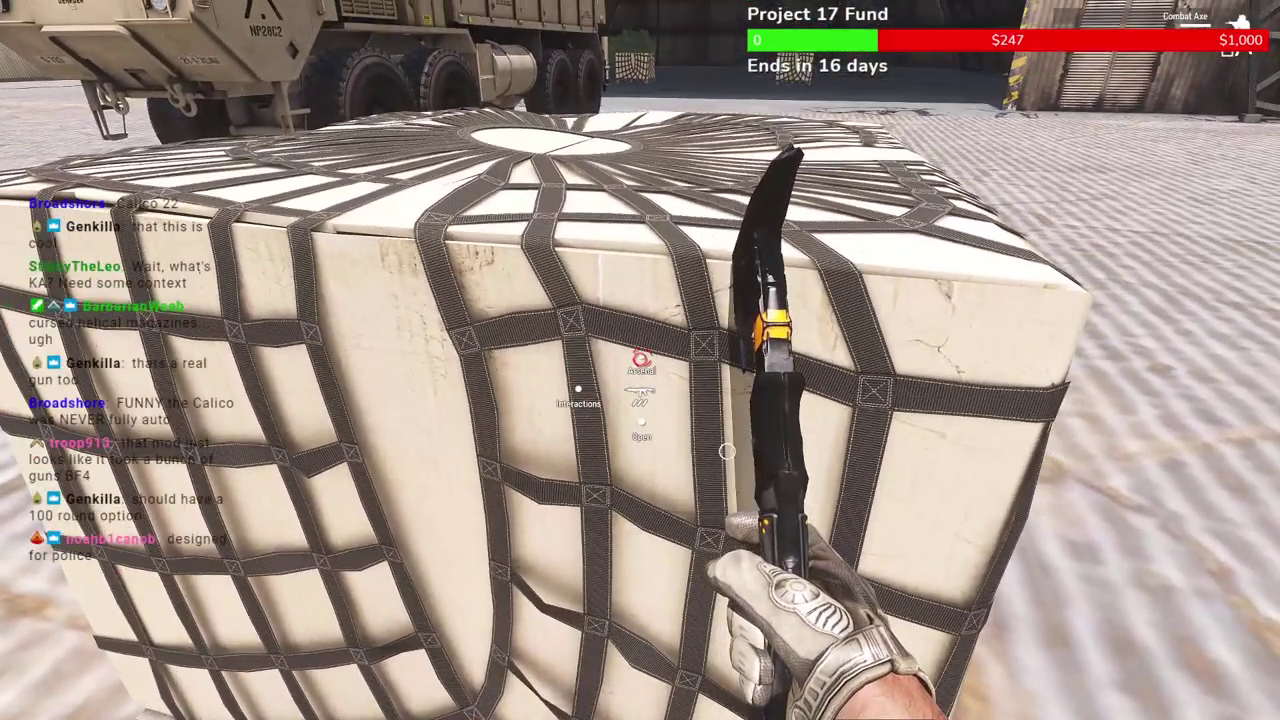
click(641, 360)
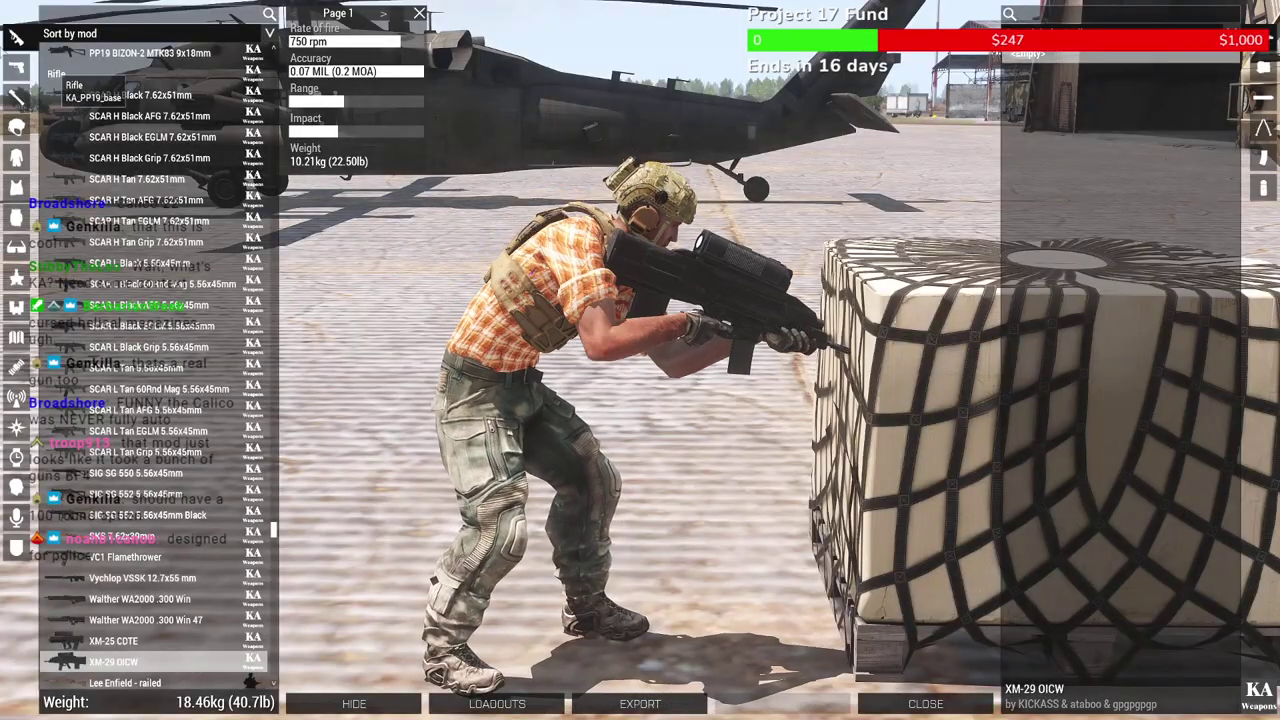
click(16, 66)
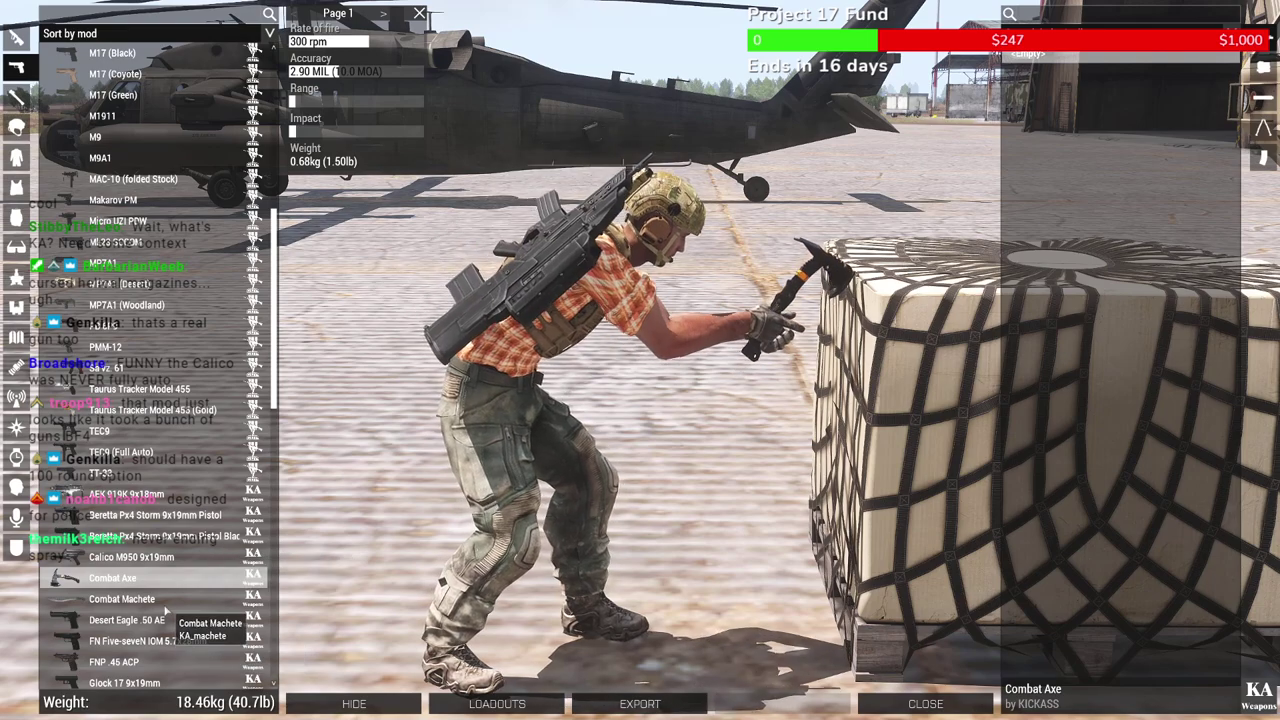
scroll(190, 628, down, 6)
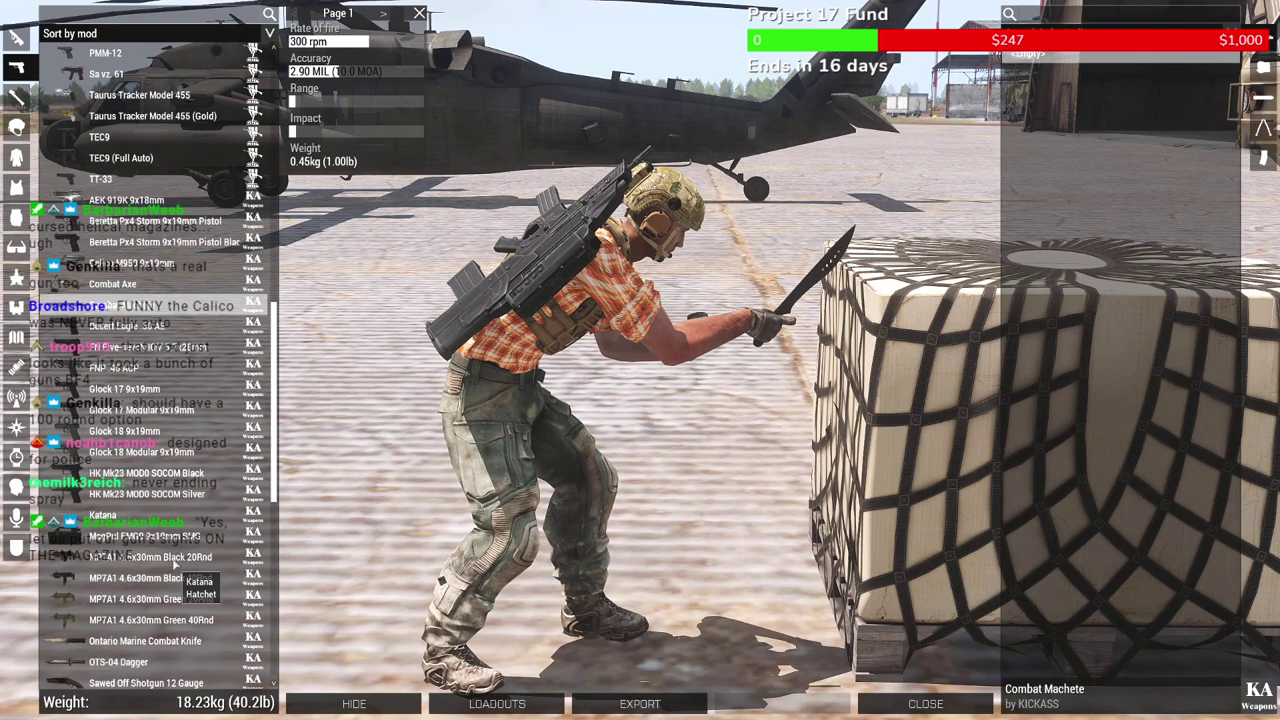
click(190, 455)
right_drag(676, 532, 604, 471)
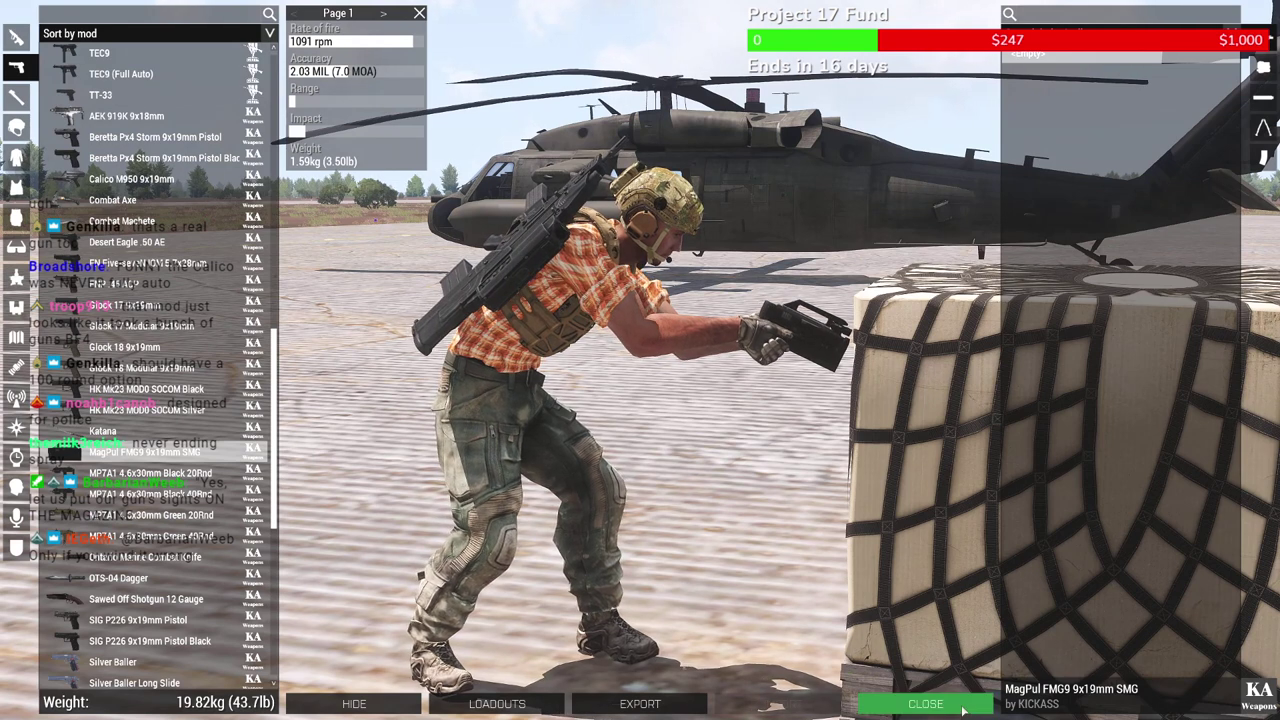
Leave the arsenal and test-fire the MagPul FMG9 across the airfield until its magazine is empty
click(925, 704)
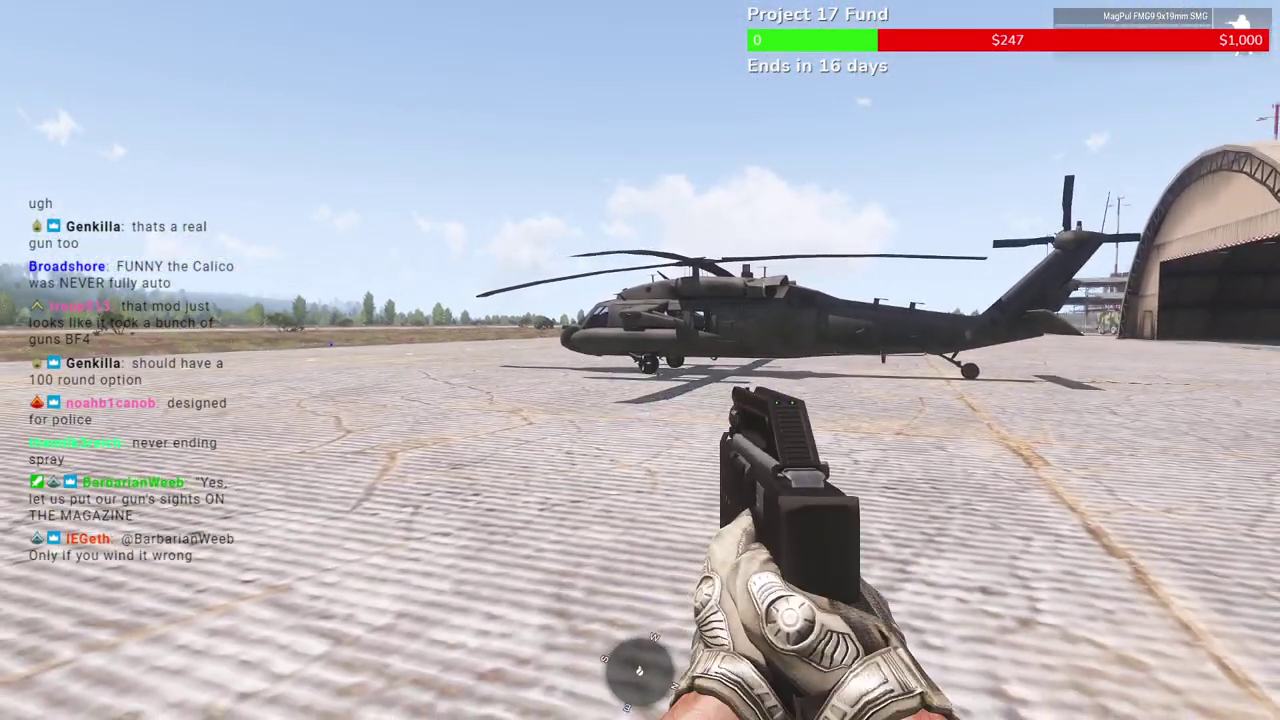
key(w)
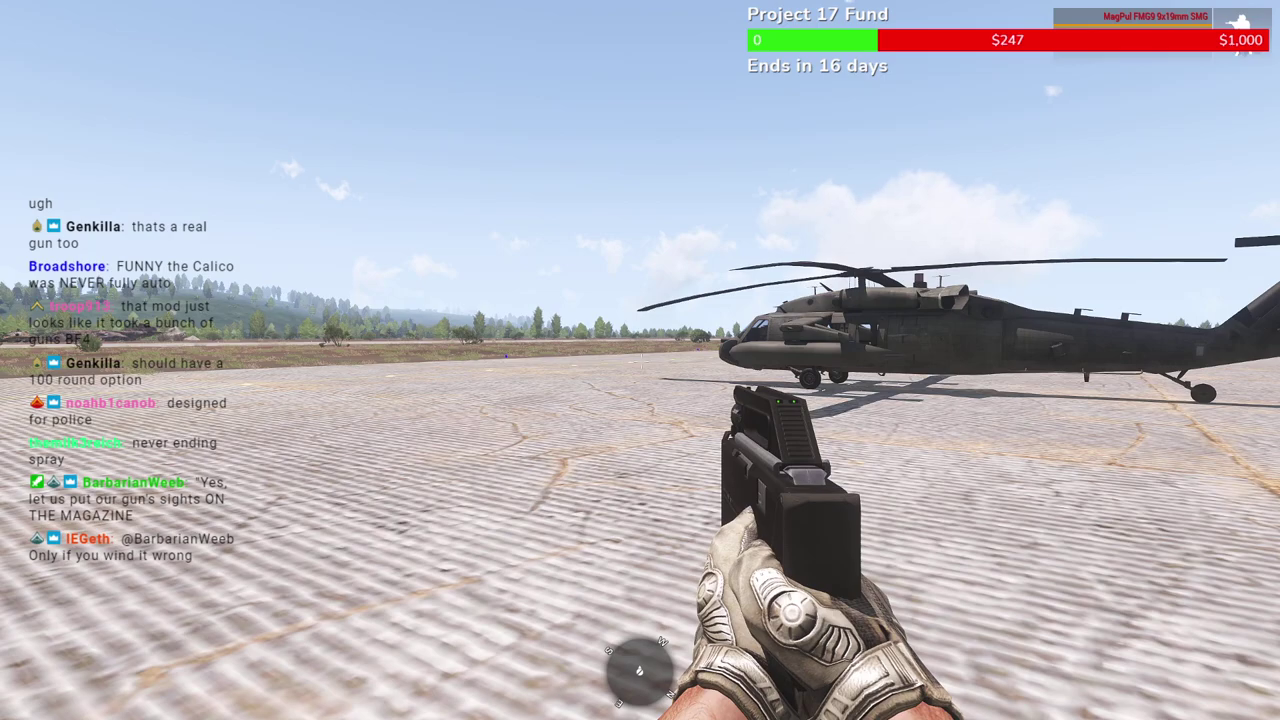
key(w)
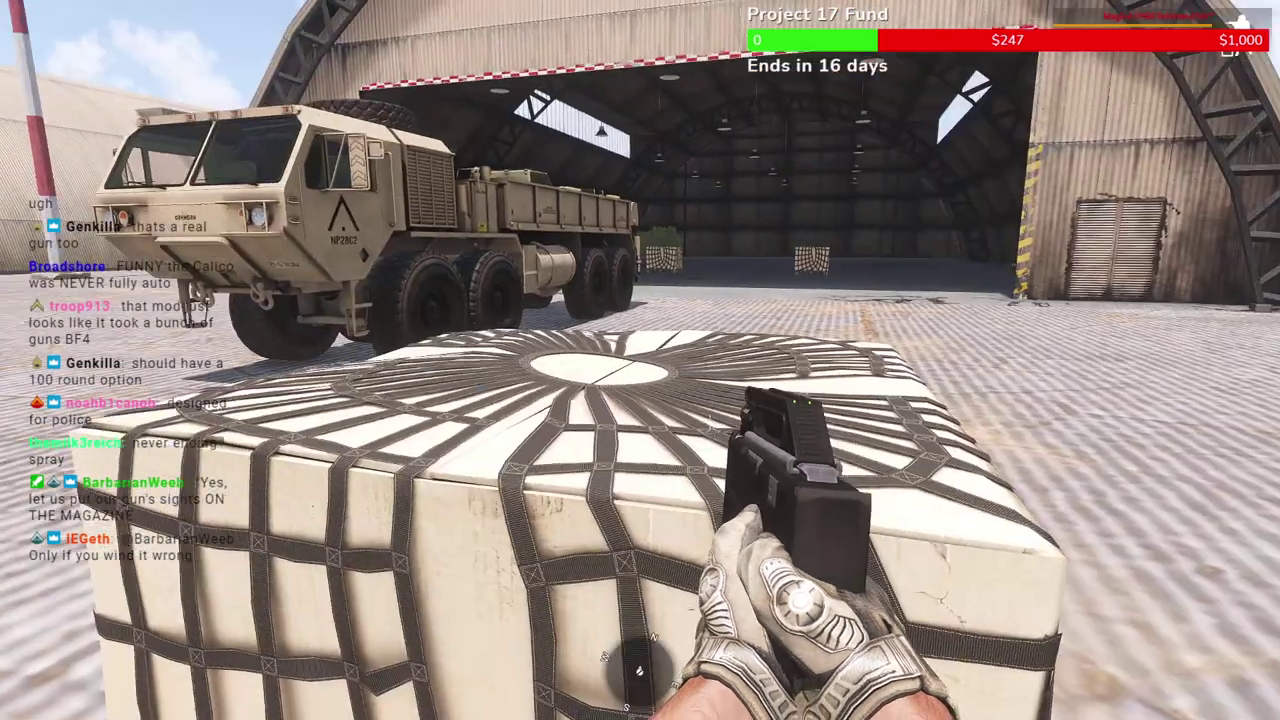
Reopen the cargo box's arsenal, check the MagPul FMG9's 33Rnd 9x19mm magazine and leave for the tarmac
key(s)
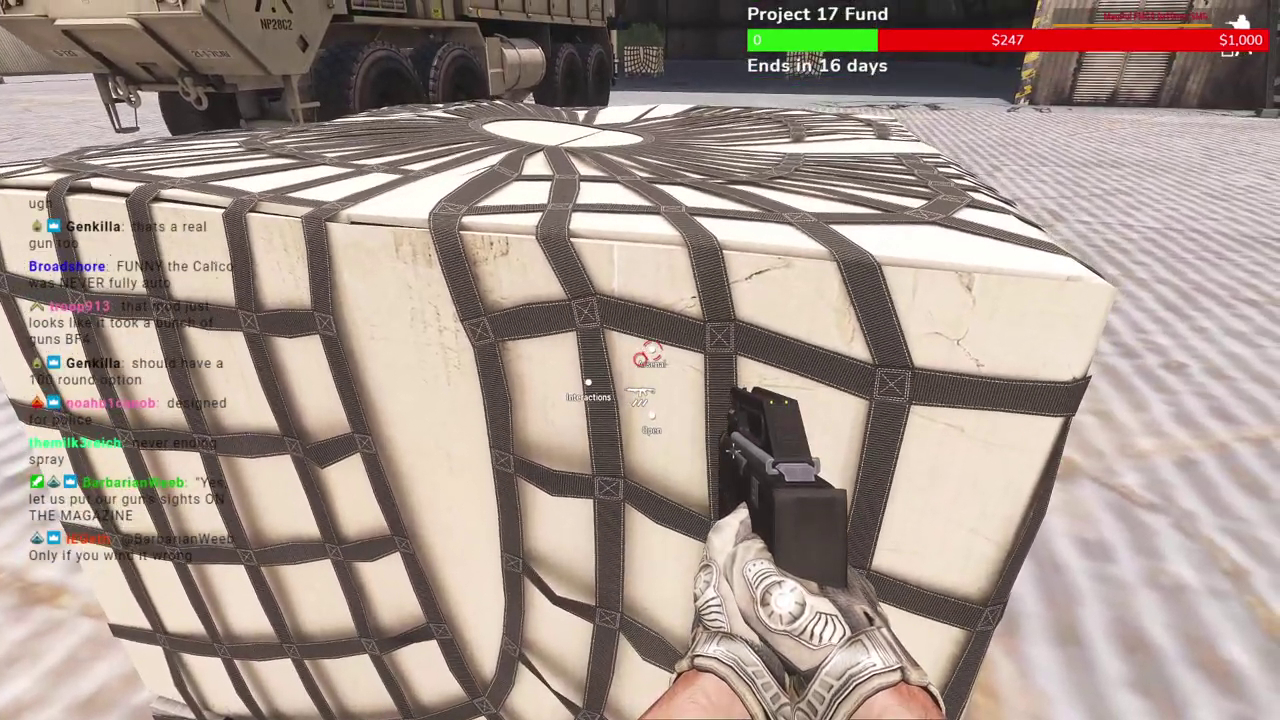
click(650, 358)
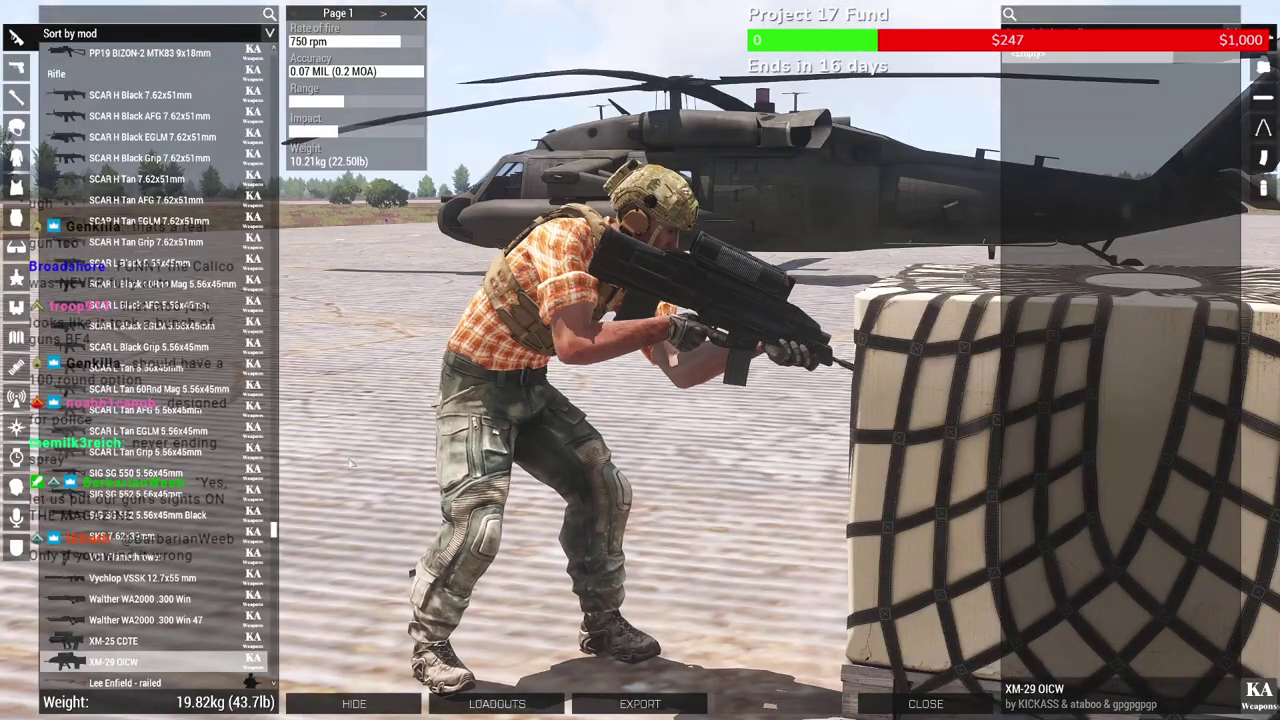
click(16, 66)
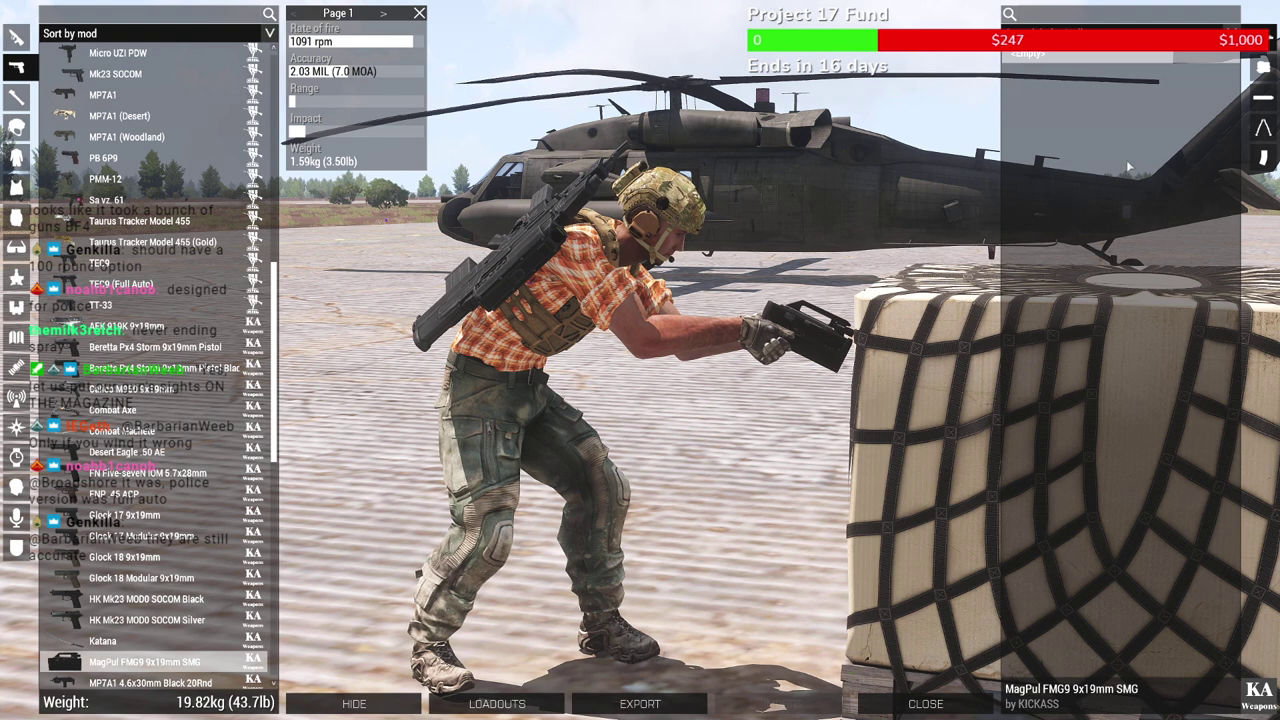
click(1260, 160)
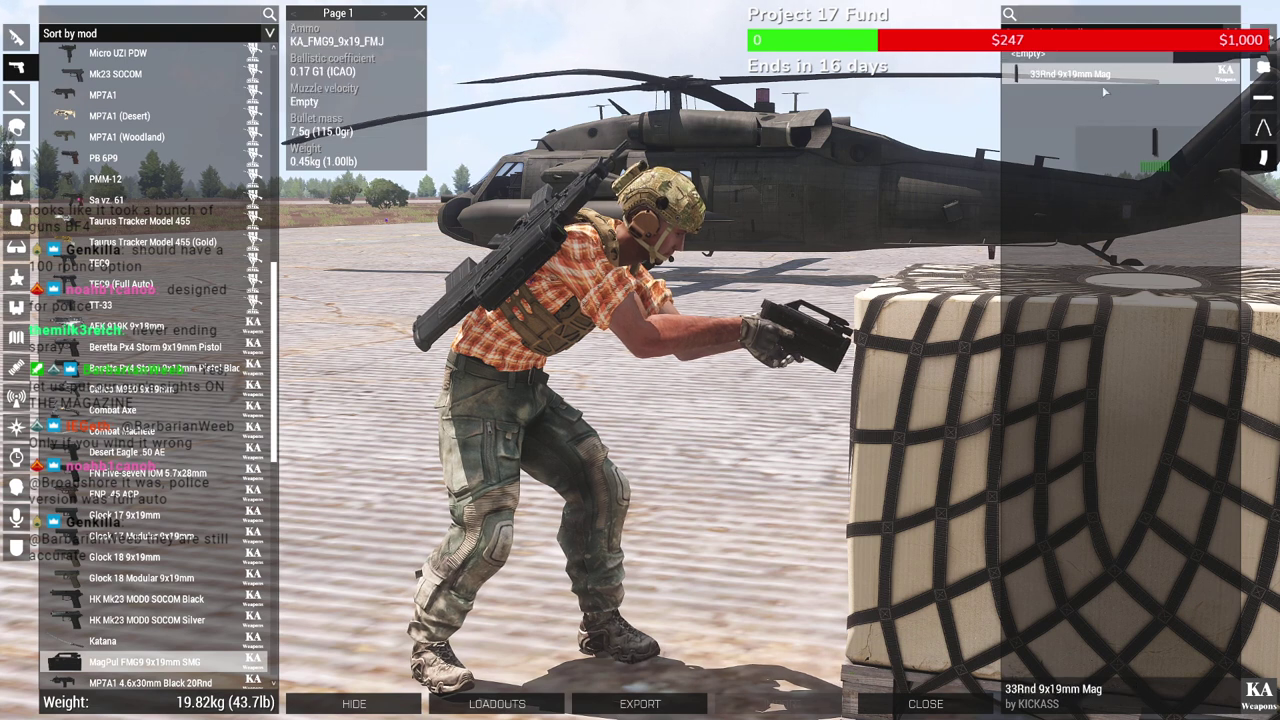
click(925, 703)
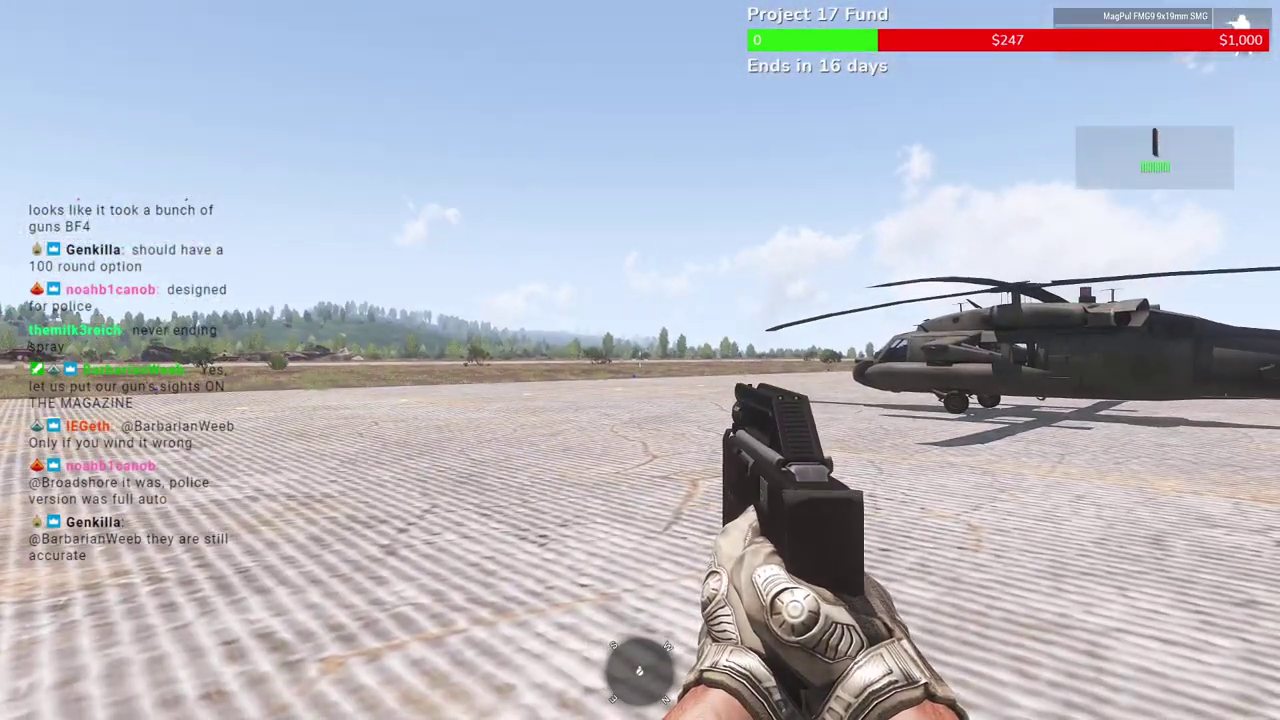
Fire the MagPul FMG9 across the airfield until empty, switching to third person, and reload it to watch the animation
click(640, 360)
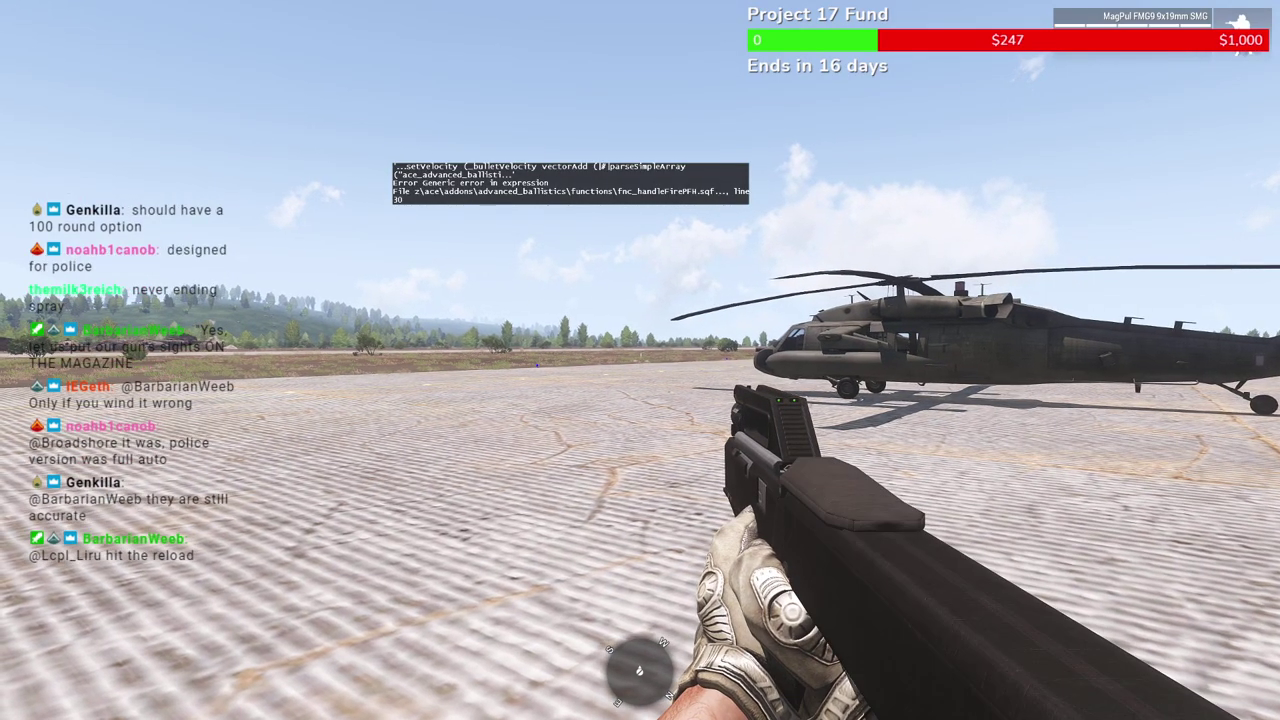
key(KP_Enter)
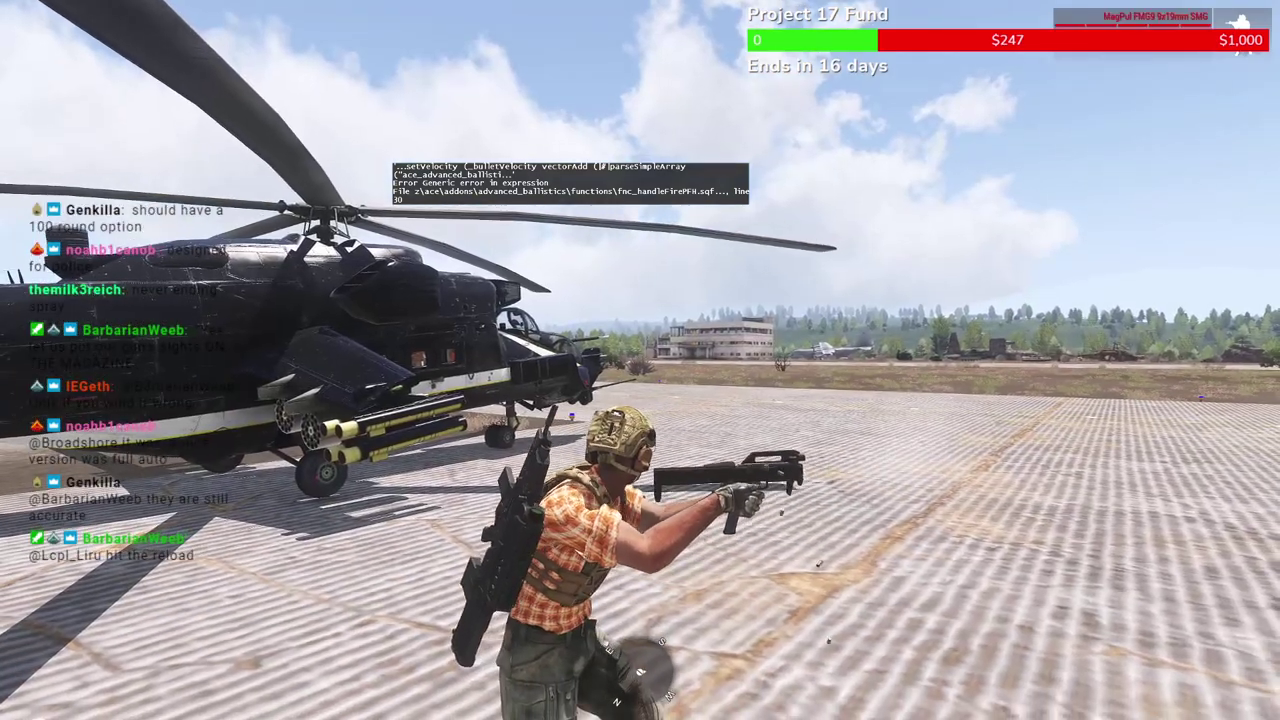
click(640, 360)
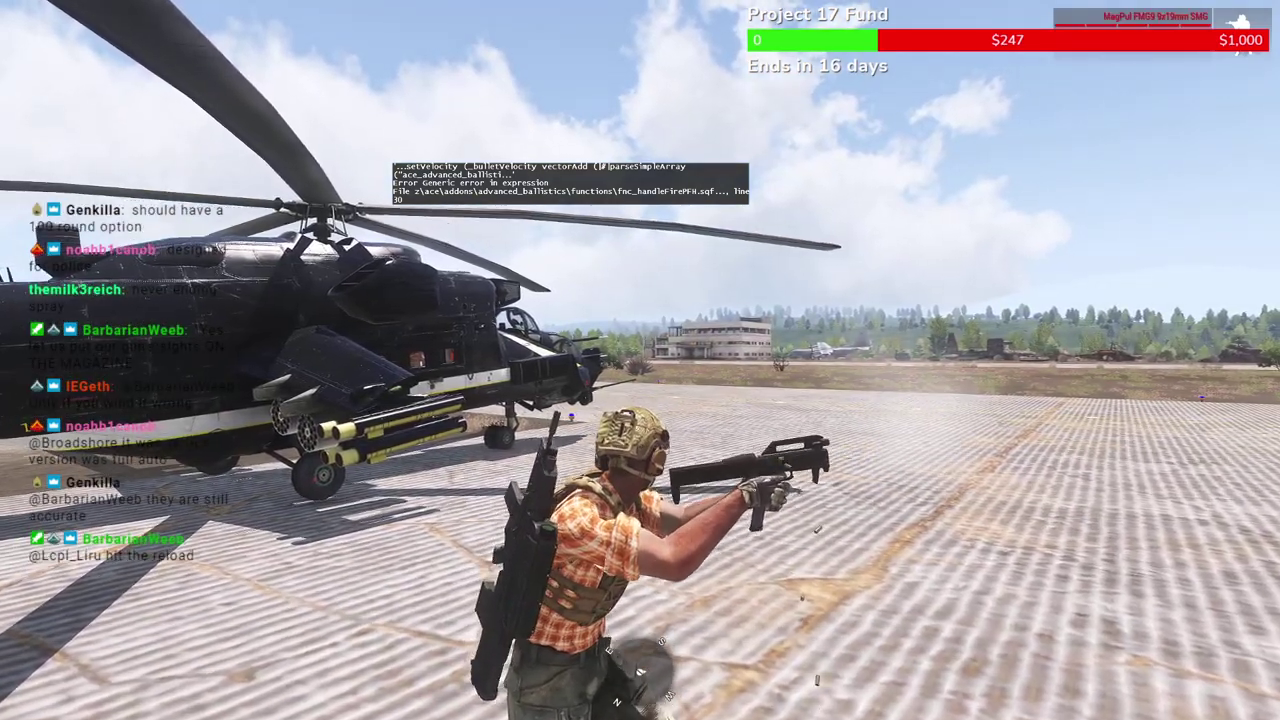
key(r)
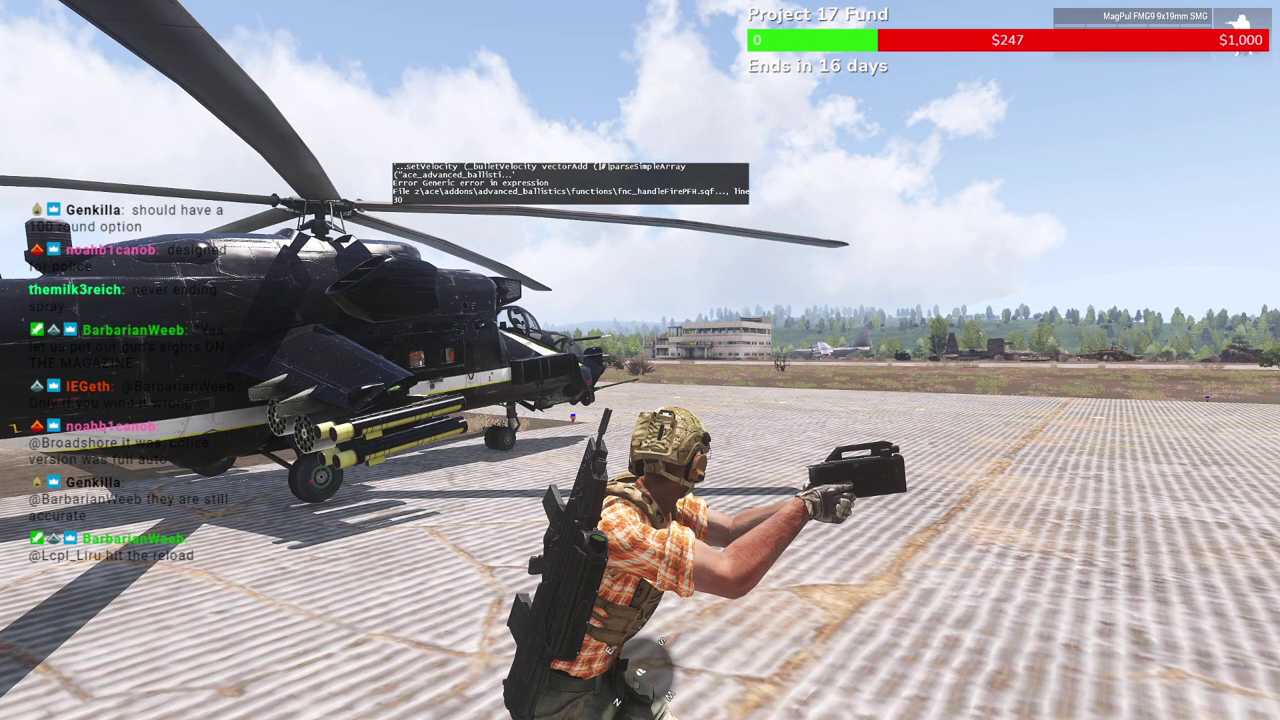
Cycle the MagPul FMG9's fire modes in third person and return to first person
key(f)
key(f)
key(f)
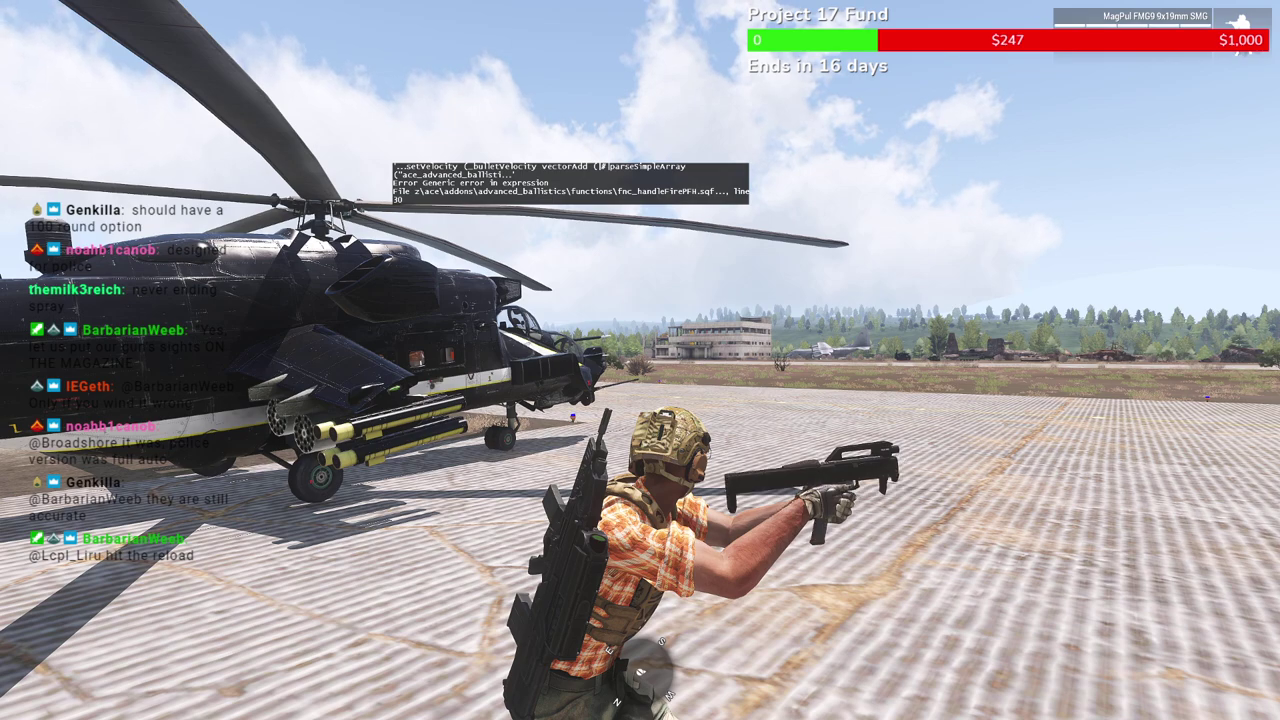
key(KP_Enter)
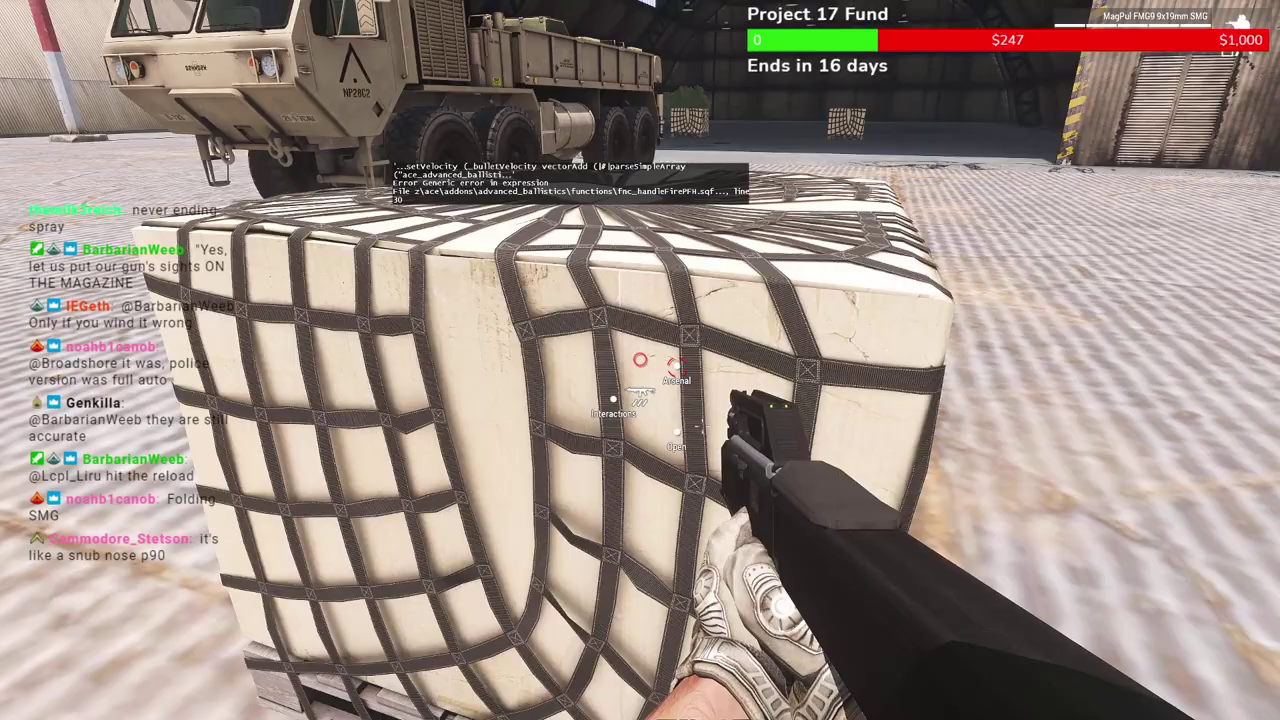
In the cargo box's arsenal, compare the magazine options of the XM-29 OICW and XM-25 CDTE, keeping the XM-29 OICW equipped
click(676, 368)
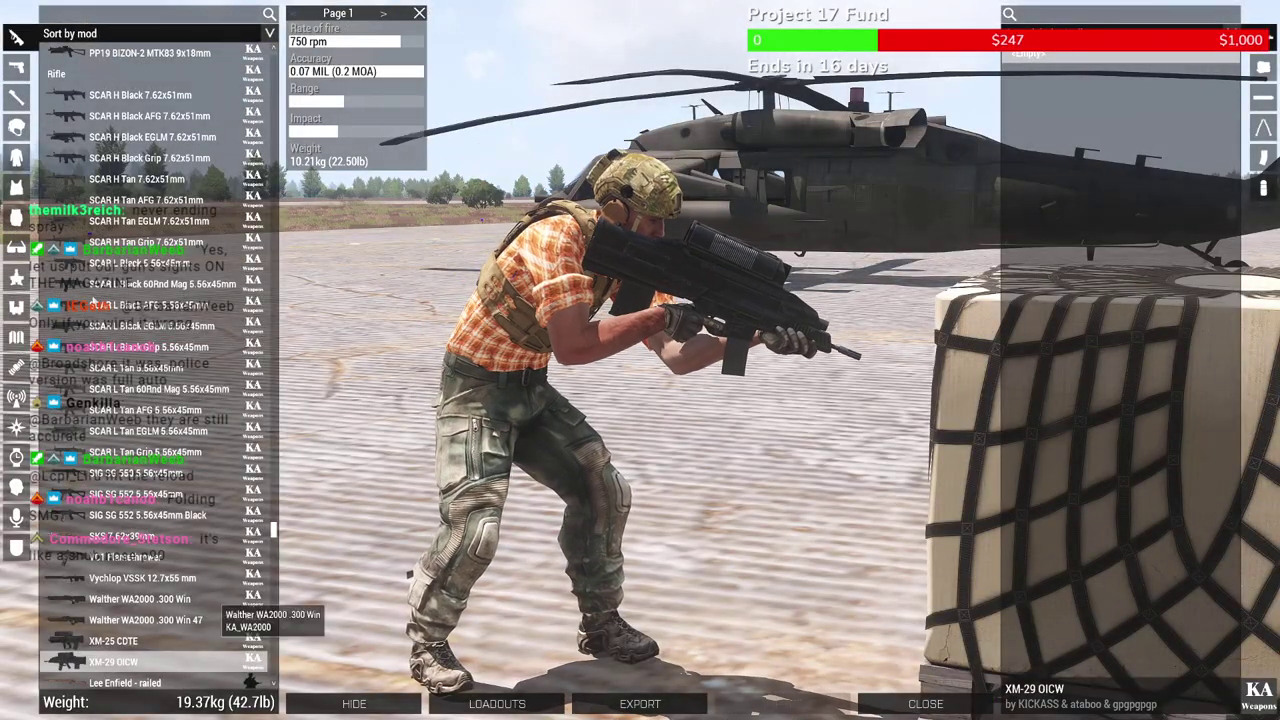
click(1262, 158)
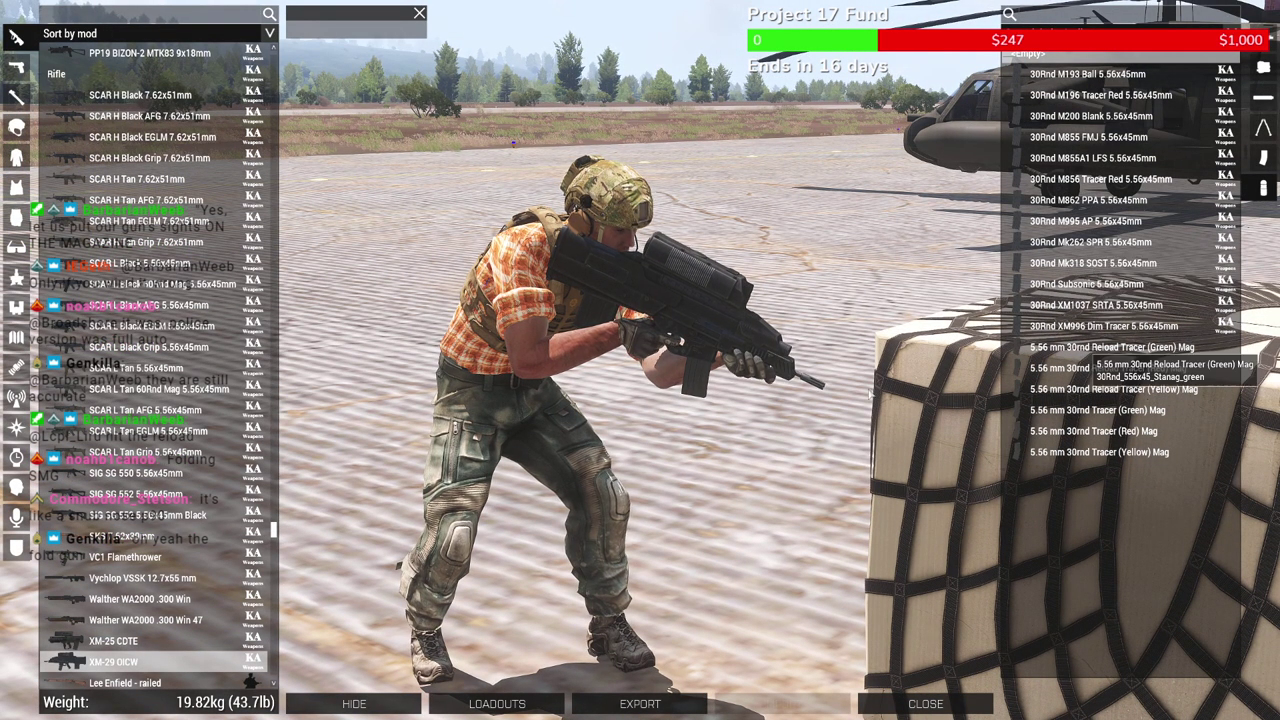
right_drag(332, 314, 416, 331)
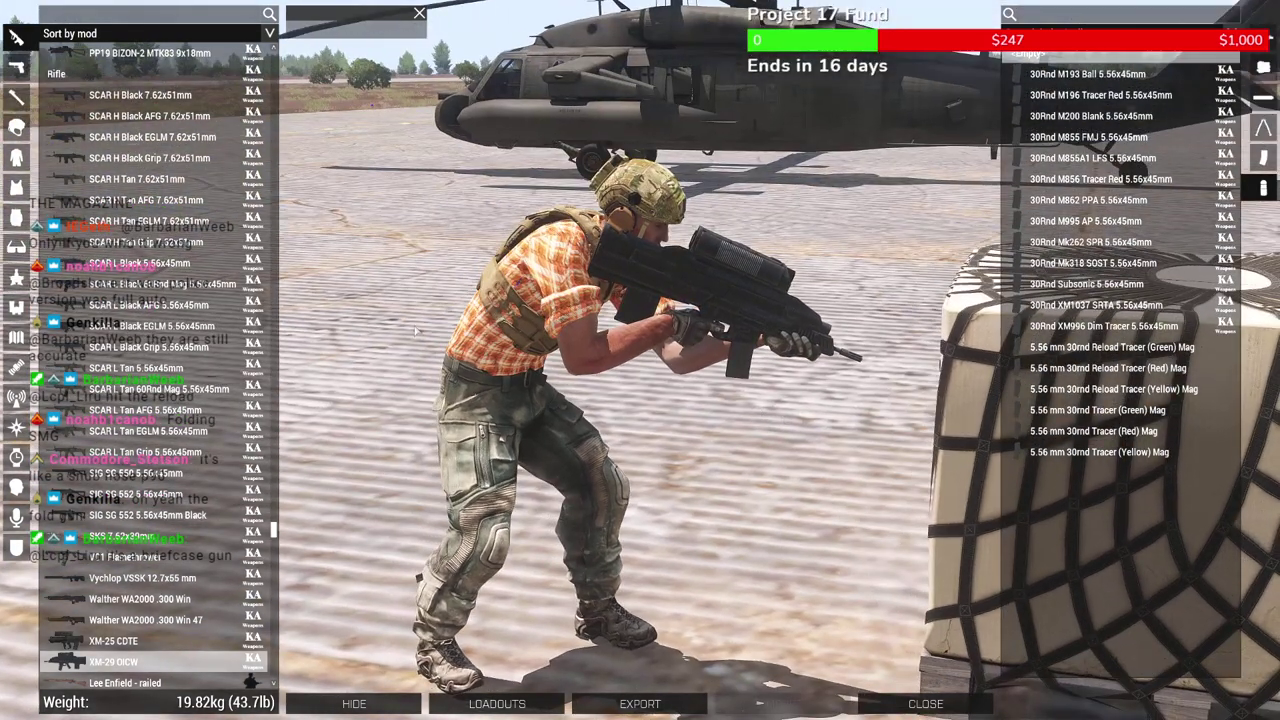
click(88, 645)
click(1264, 187)
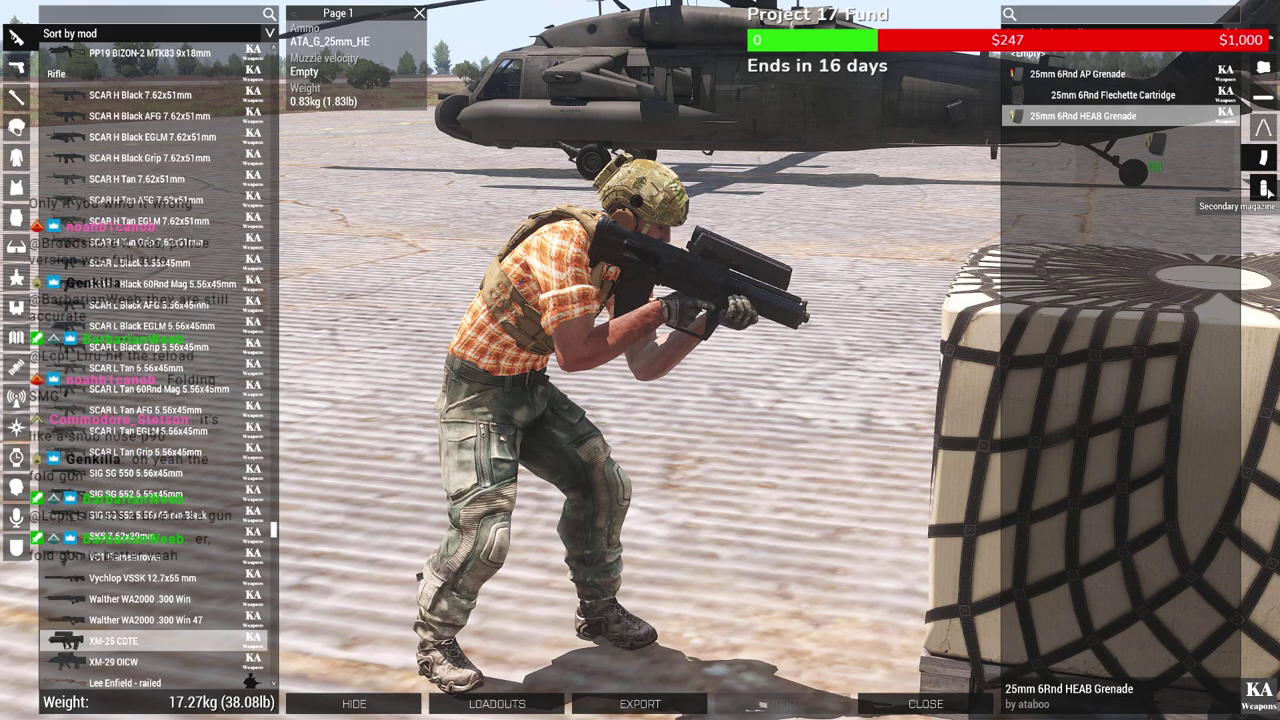
click(112, 662)
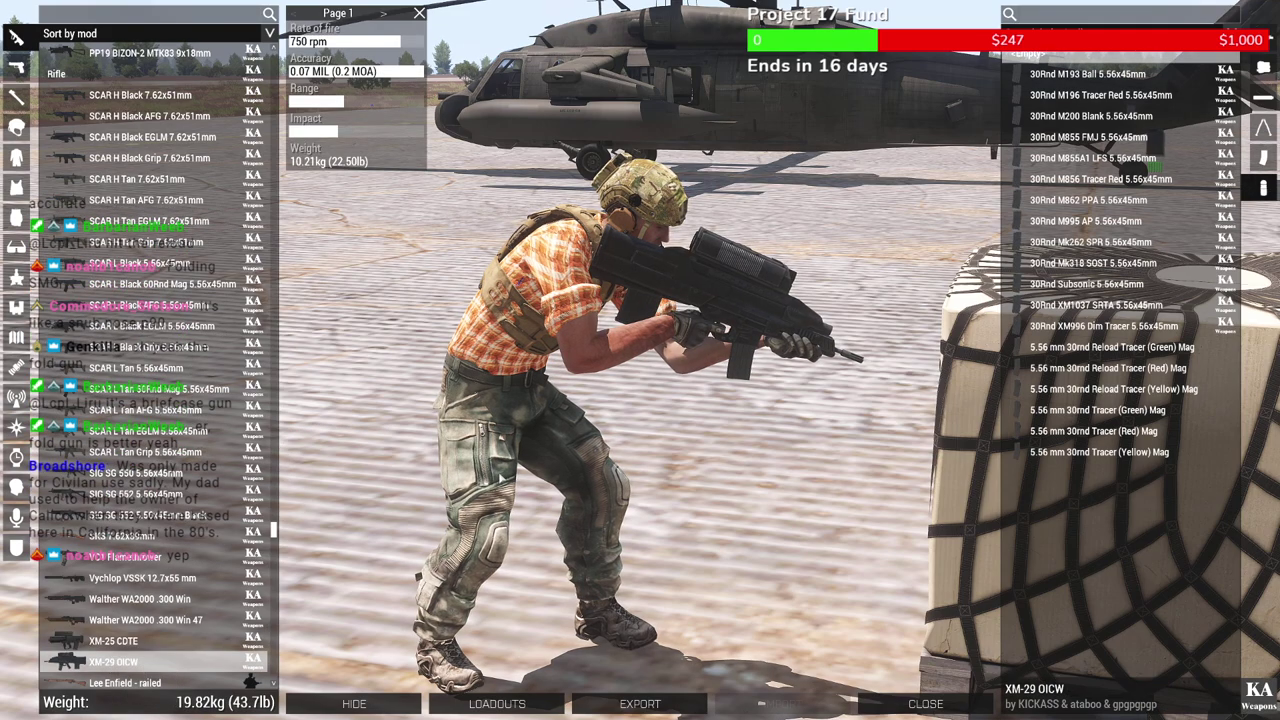
right_drag(592, 464, 548, 422)
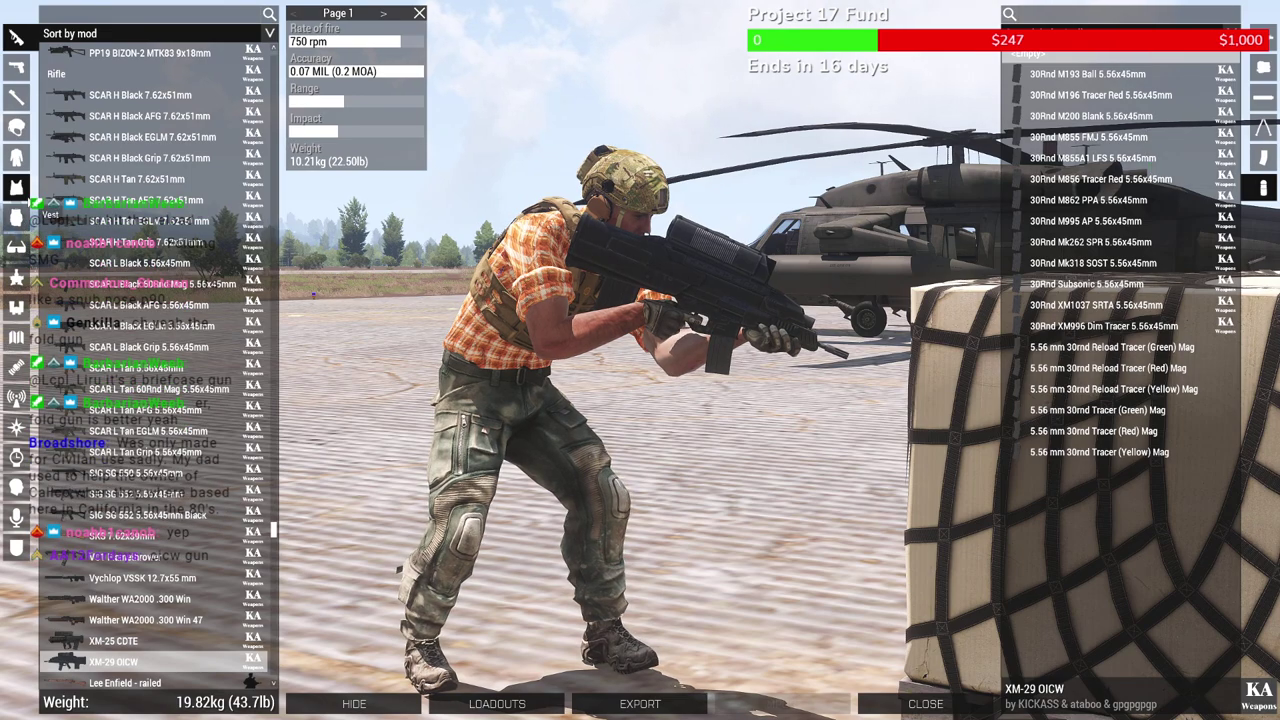
Preview the Katana and the OTS-04 Dagger on the character among the arsenal's handguns
click(17, 70)
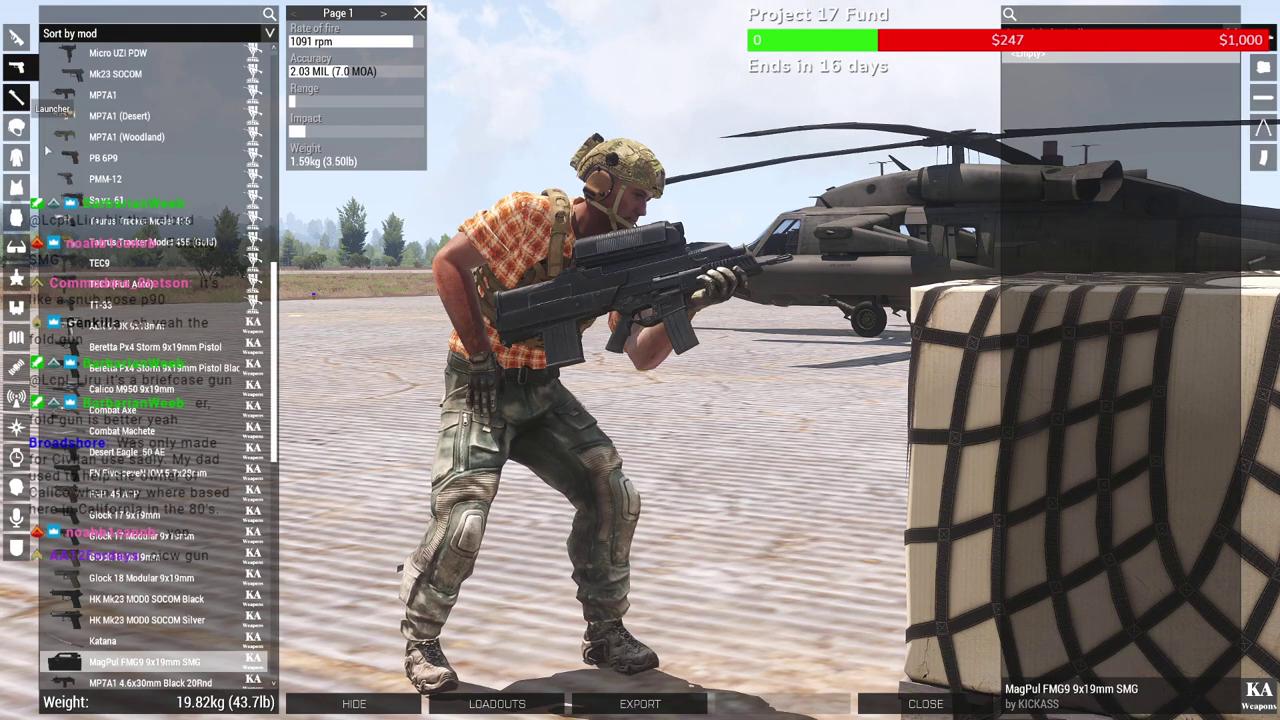
click(154, 517)
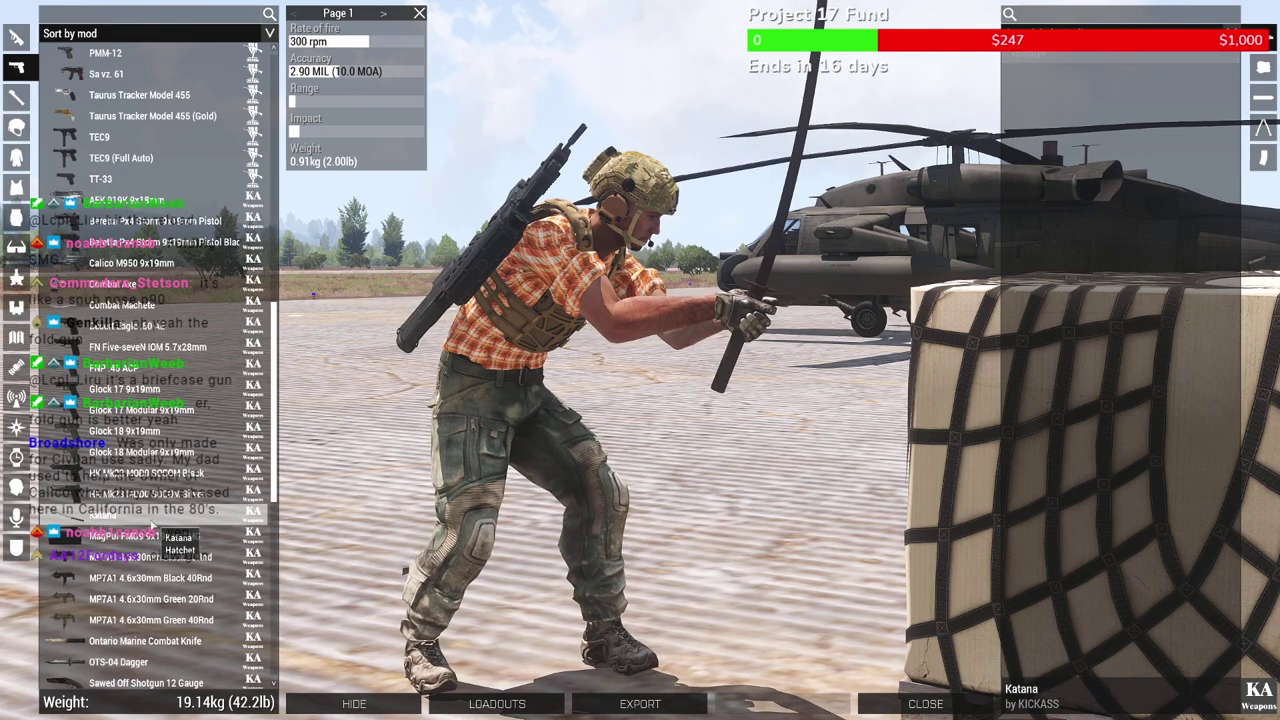
right_drag(595, 375, 601, 482)
mouse_move(601, 482)
mouse_down()
mouse_move(600, 585)
mouse_move(608, 465)
mouse_up()
scroll(158, 588, down, 1)
click(160, 599)
click(196, 620)
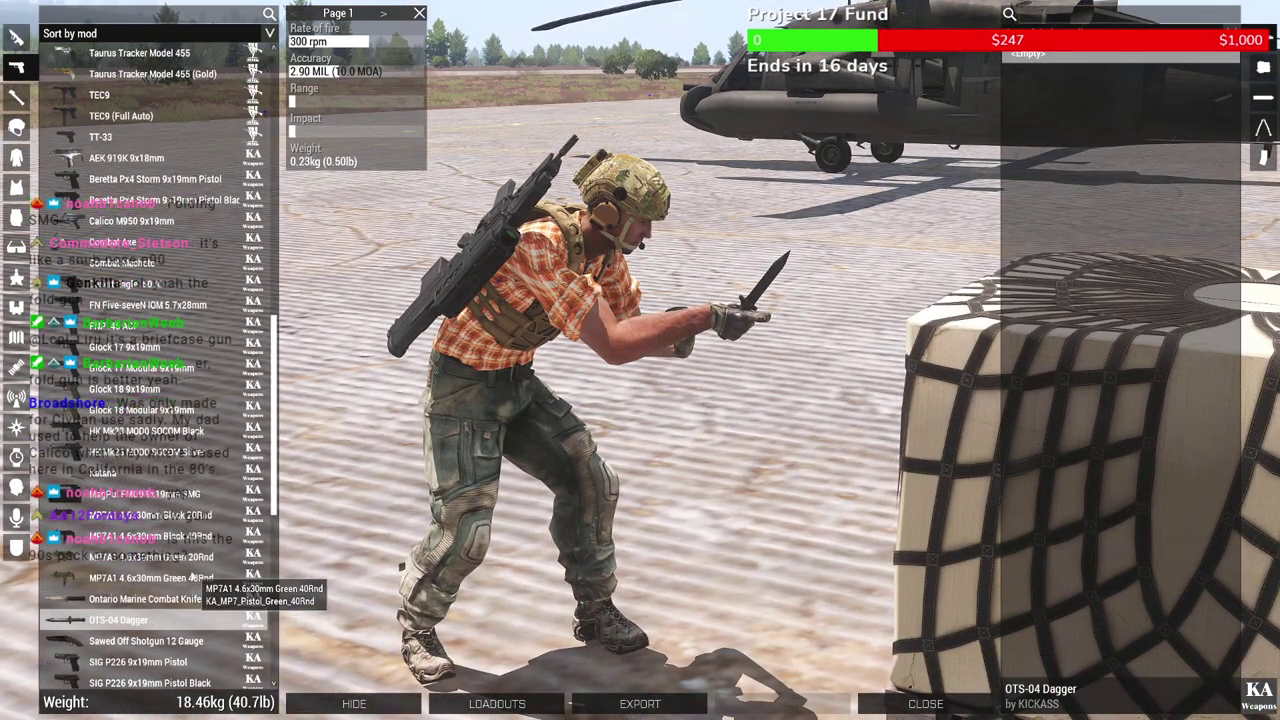
Preview the Sawed Off Shotgun 12 Gauge and the TL-122 Flashlight as the character's handgun
click(165, 639)
right_drag(447, 530, 437, 484)
scroll(184, 573, down, 12)
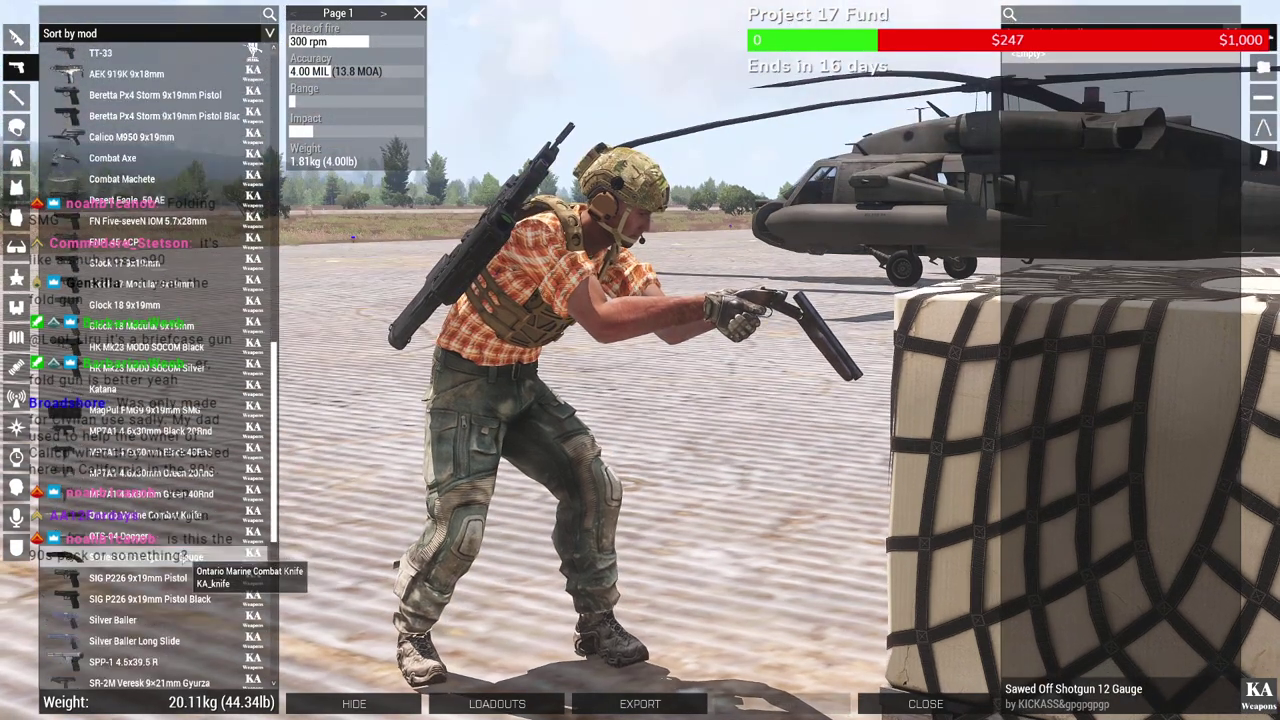
click(140, 536)
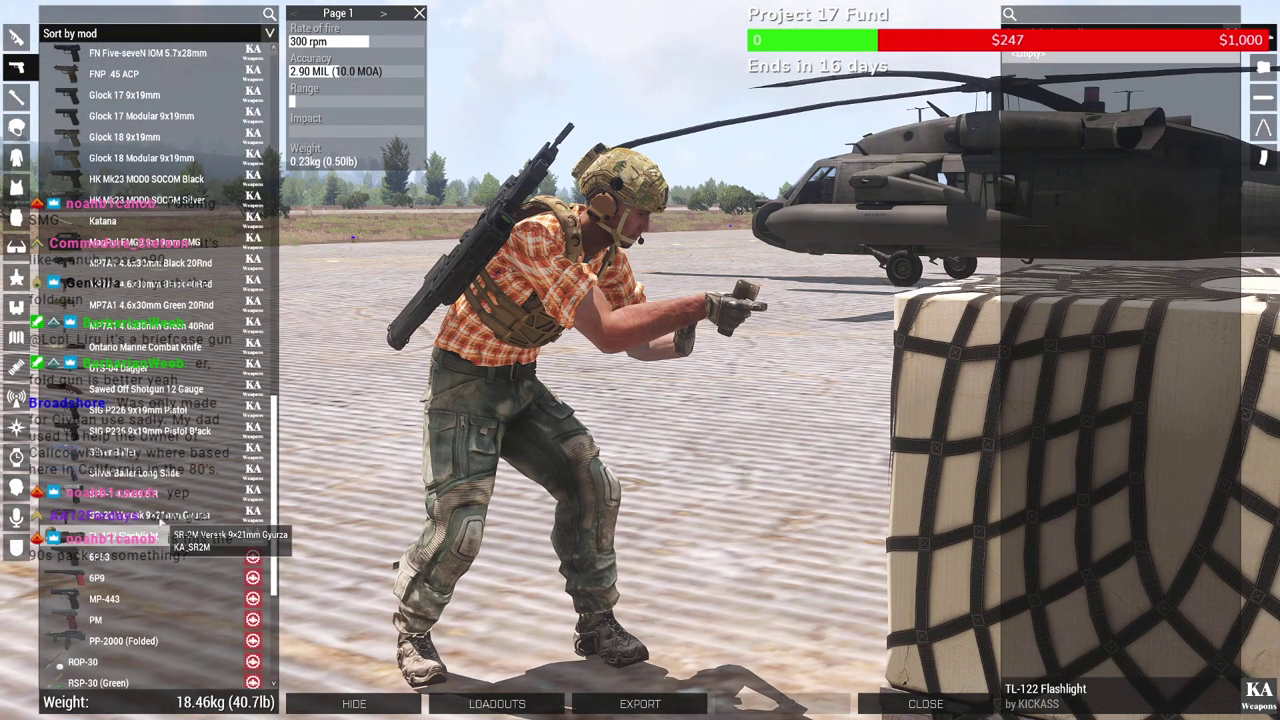
Equip the SR-2M Veresk 9x21mm Gyurza as the handgun and attach the KP SR-2 optic
click(150, 515)
drag(552, 410, 648, 366)
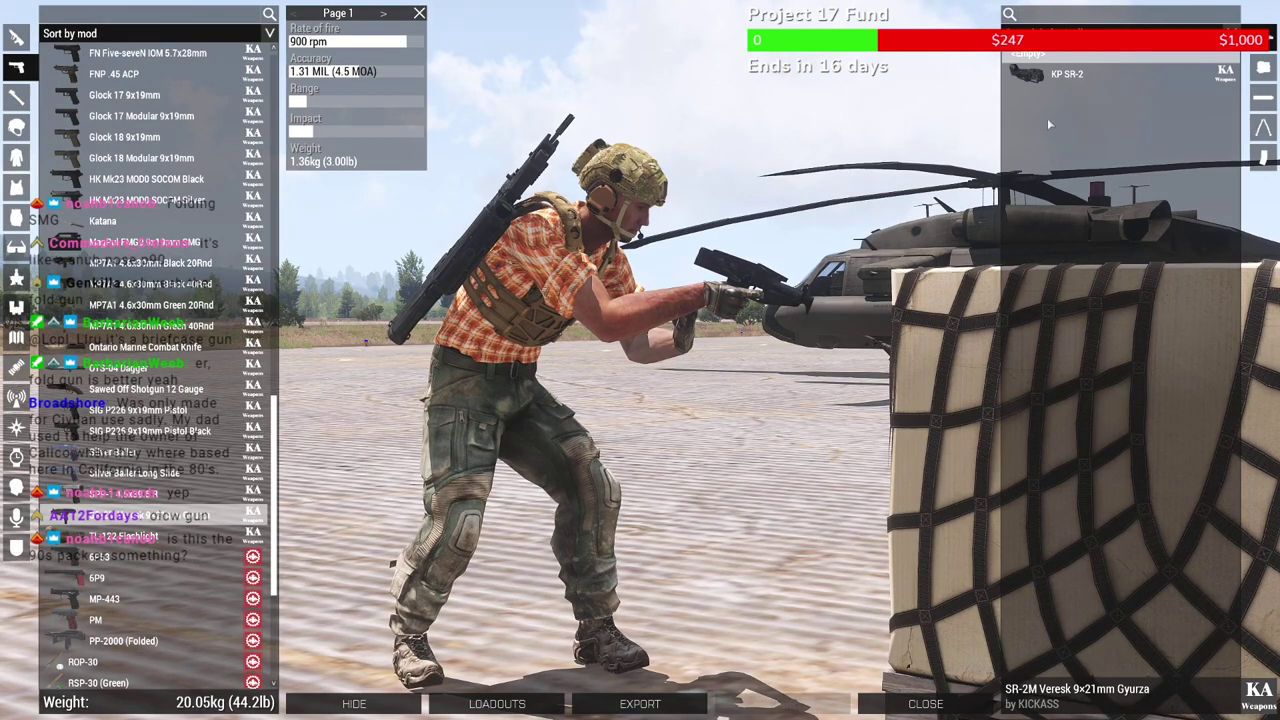
click(1060, 80)
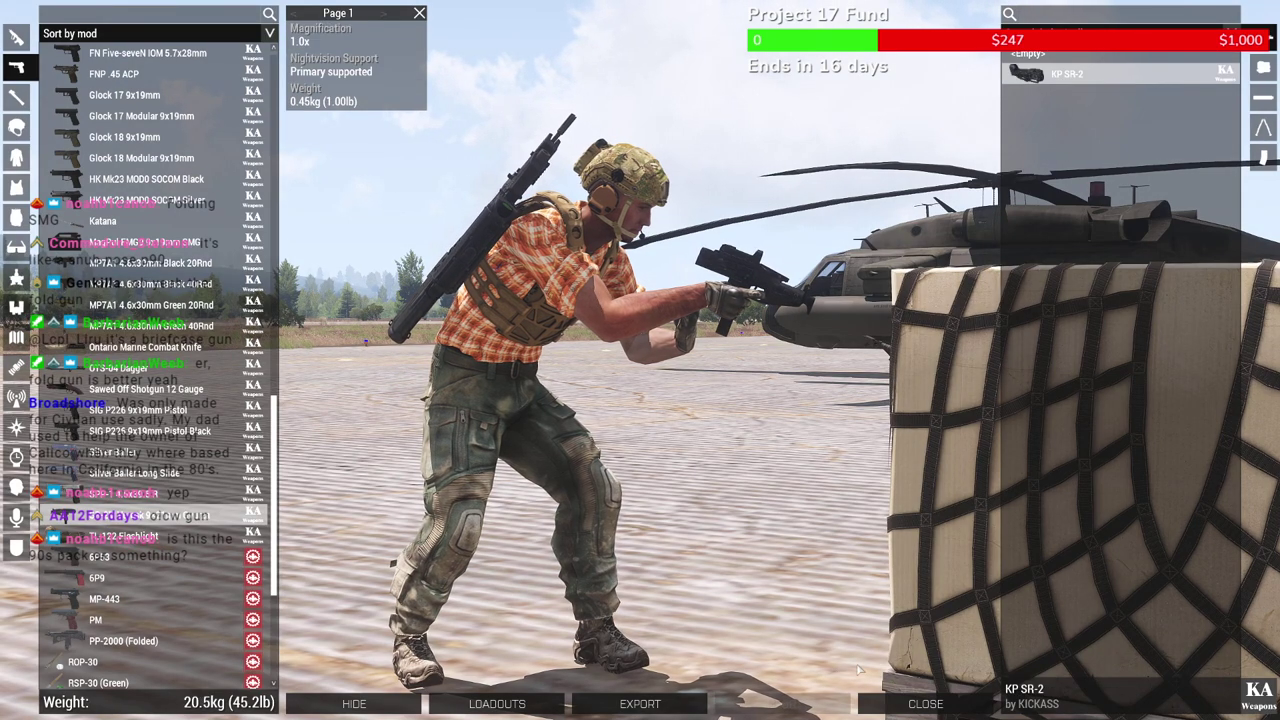
Equip the SPP-1 4.5x39.5 R pistol, leave the arsenal to try it and check its loaded ammunition in the inventory
click(120, 494)
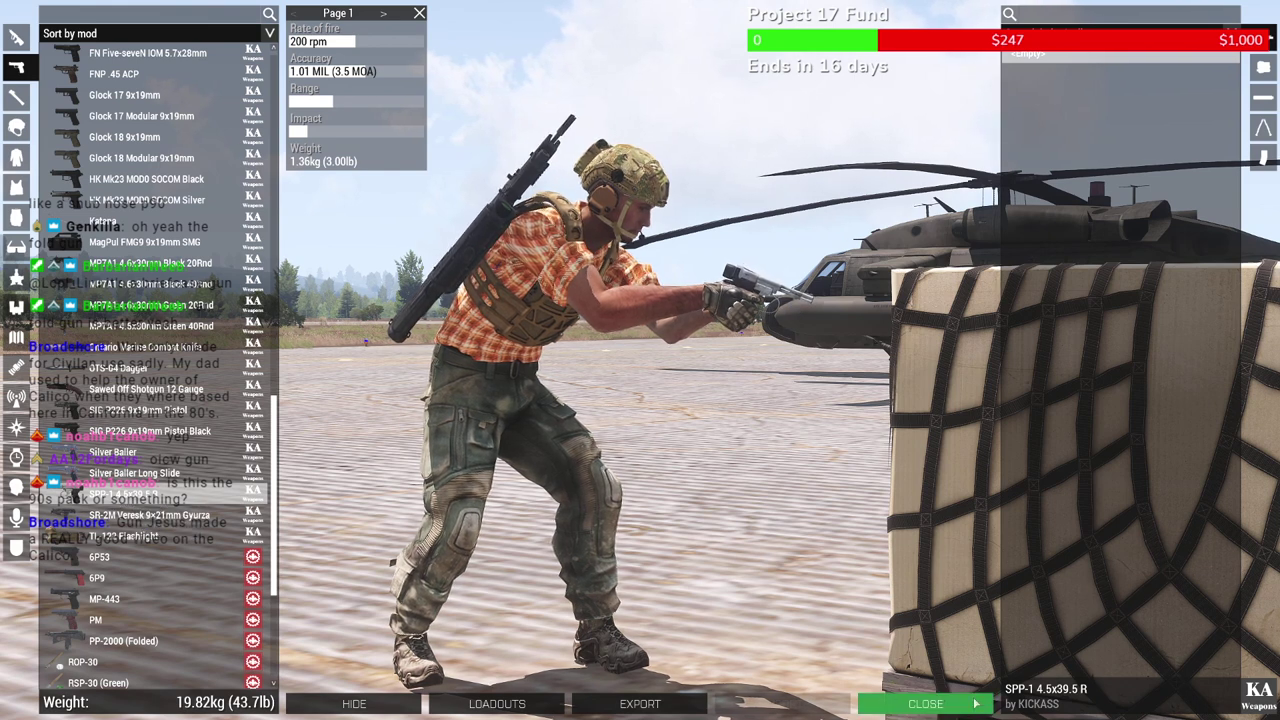
click(976, 703)
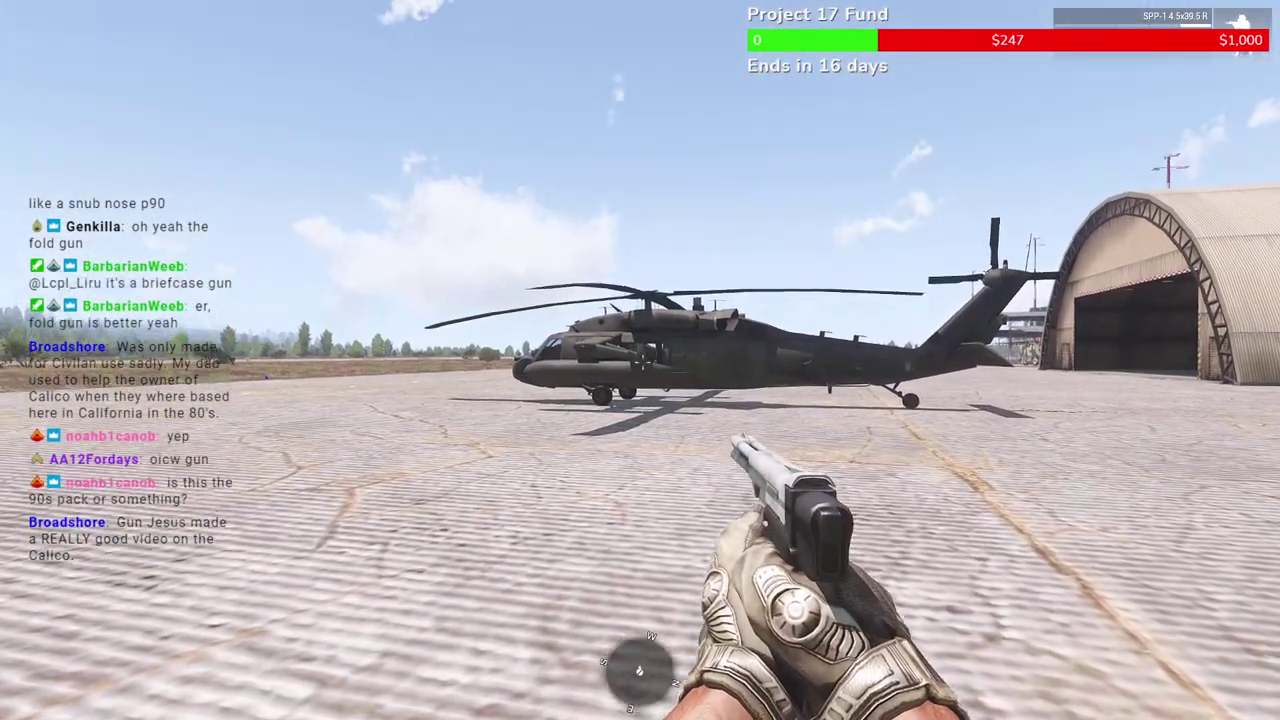
right_click(648, 367)
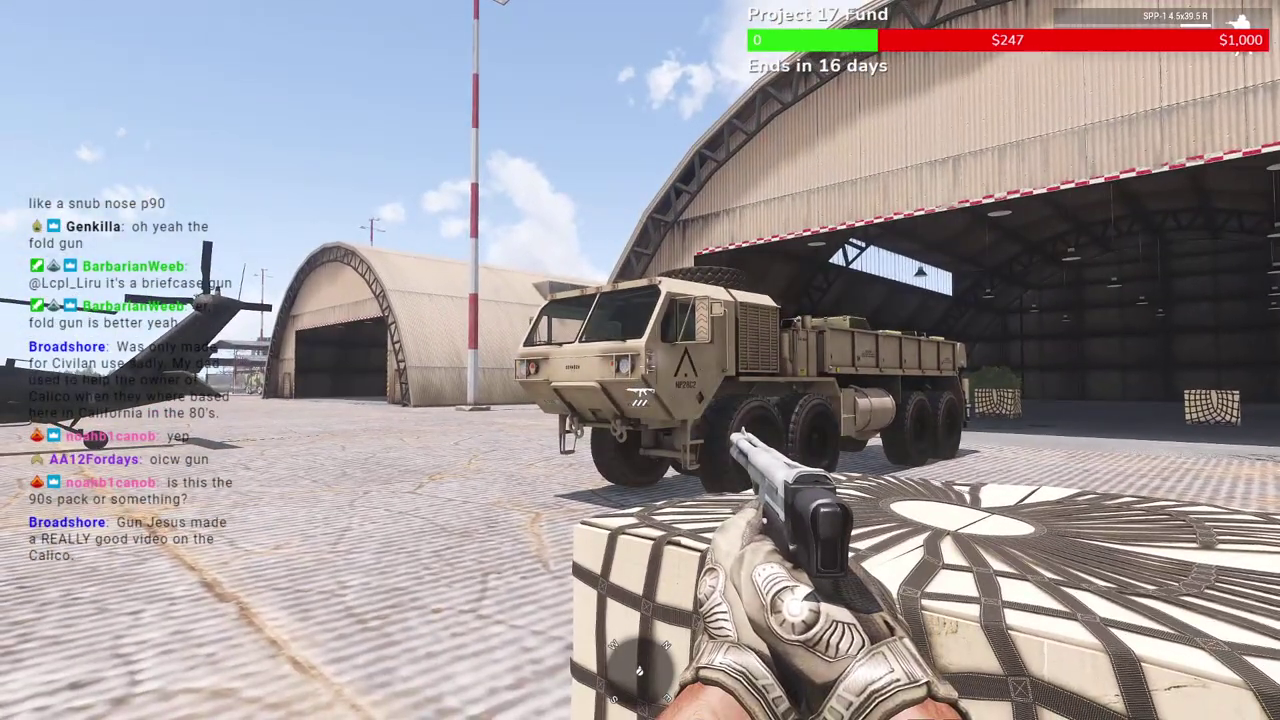
key(i)
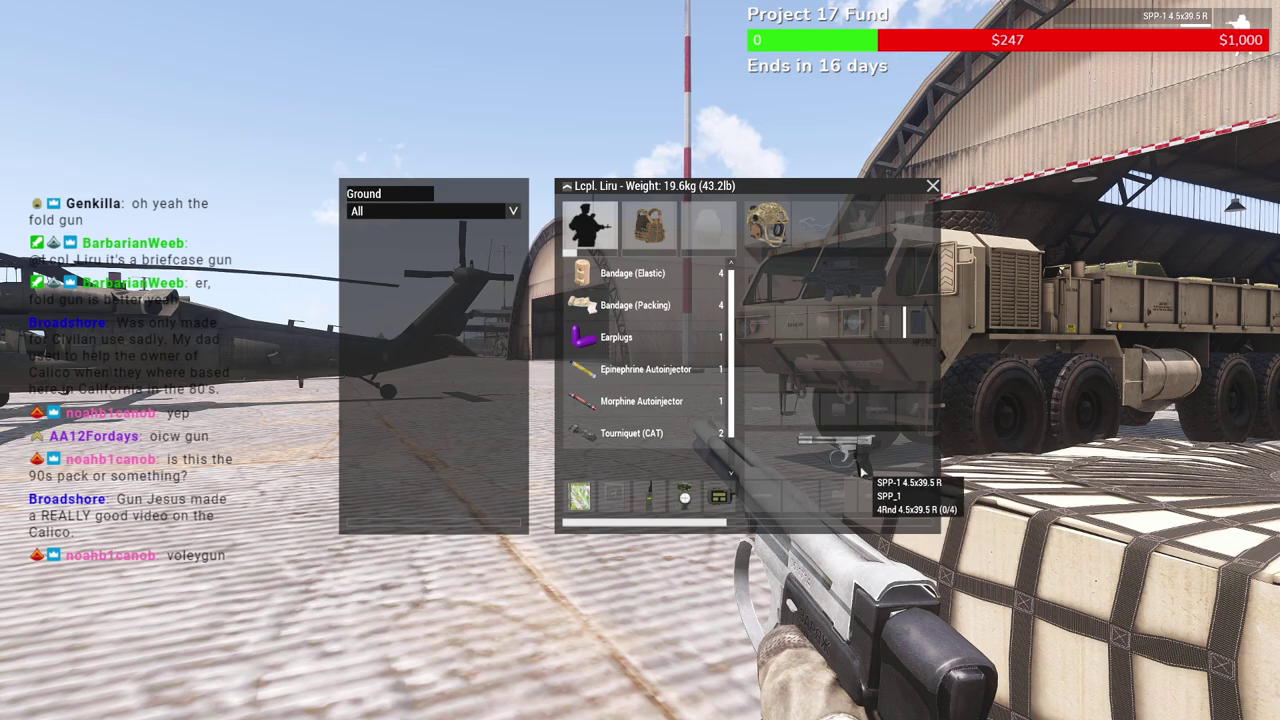
key(i)
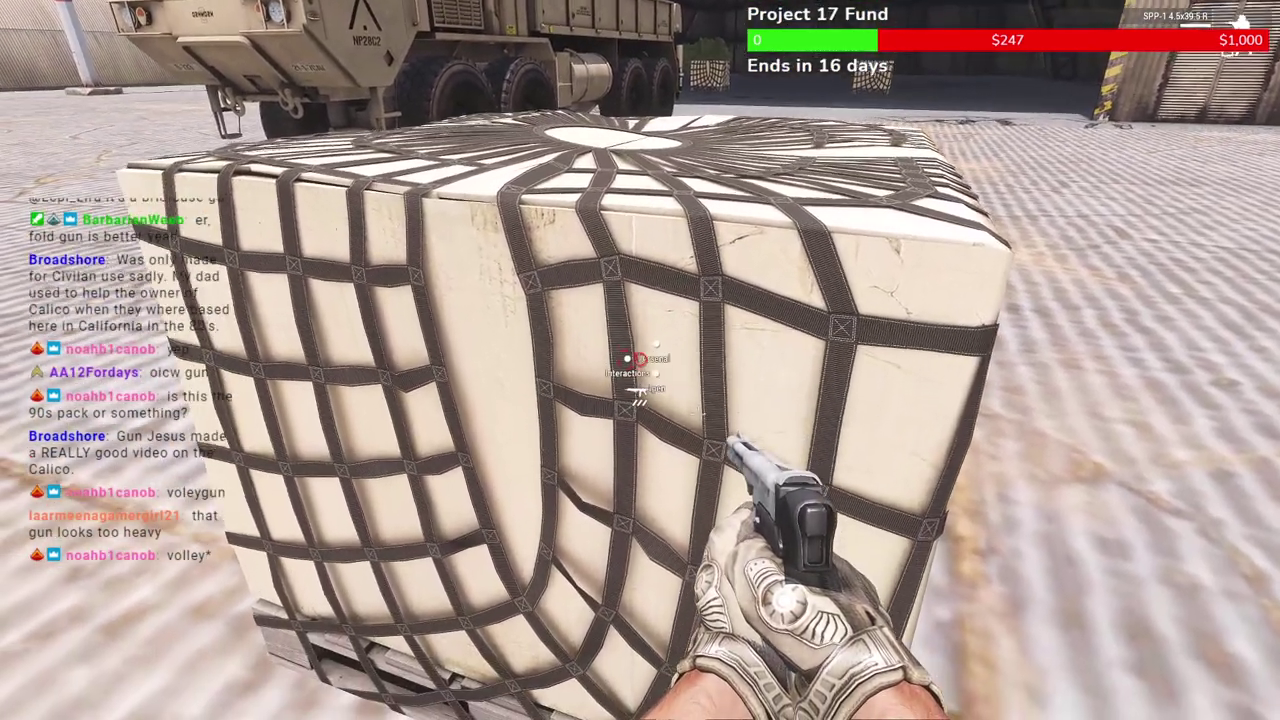
Reopen the cargo box's arsenal, equip the Silver Baller Long Slide as the handgun and check its 8Rnd .45ACP magazine
mouse_move(637, 358)
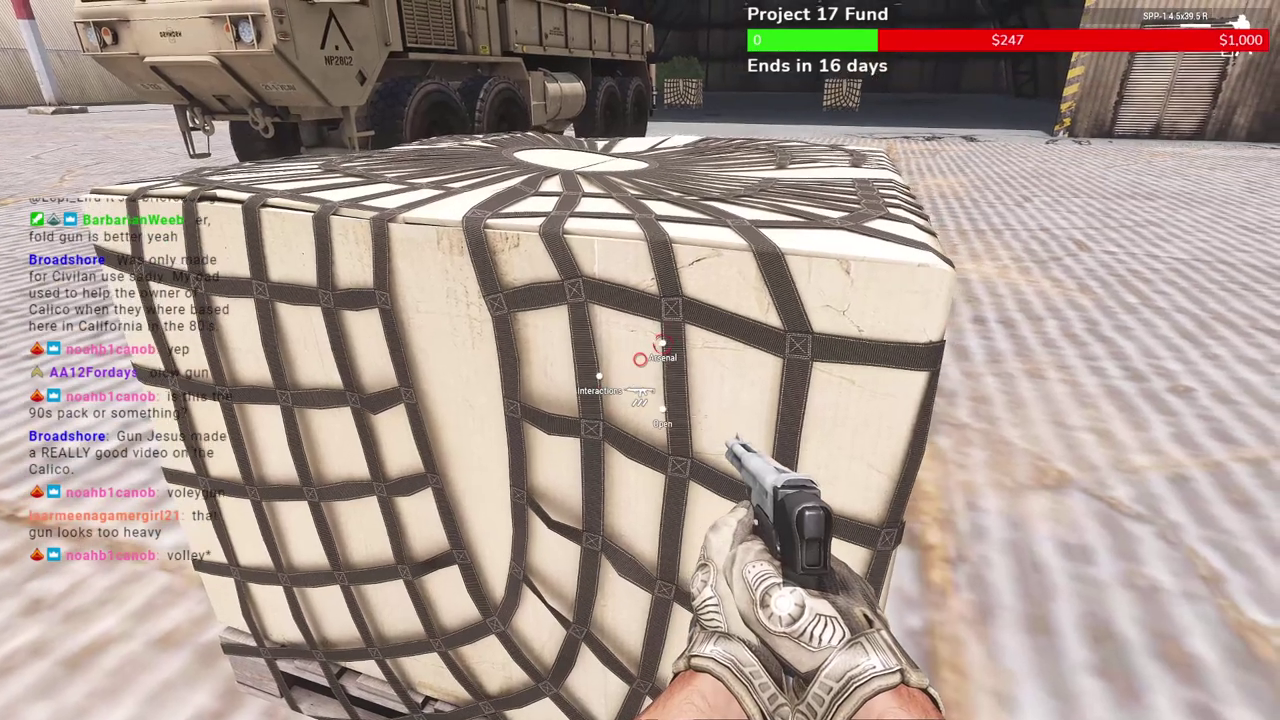
mouse_move(697, 337)
click(641, 362)
right_drag(866, 368, 1067, 382)
click(17, 67)
scroll(176, 533, down, 4)
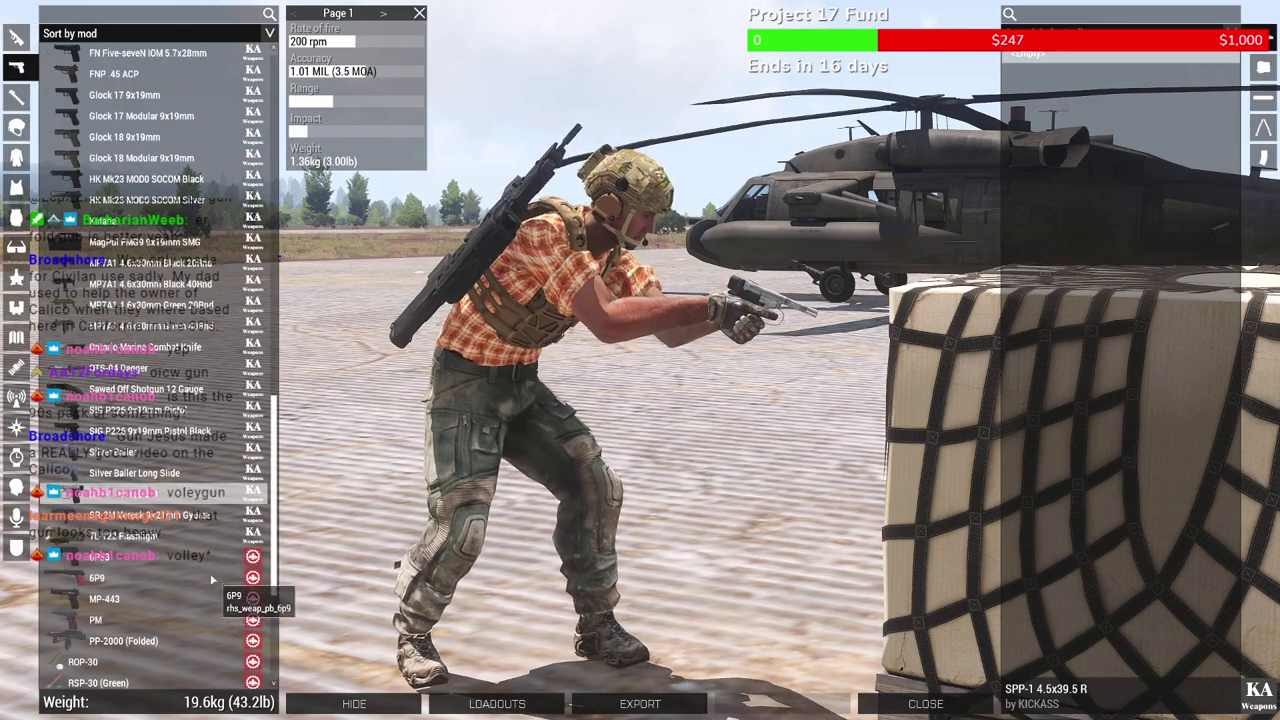
click(165, 476)
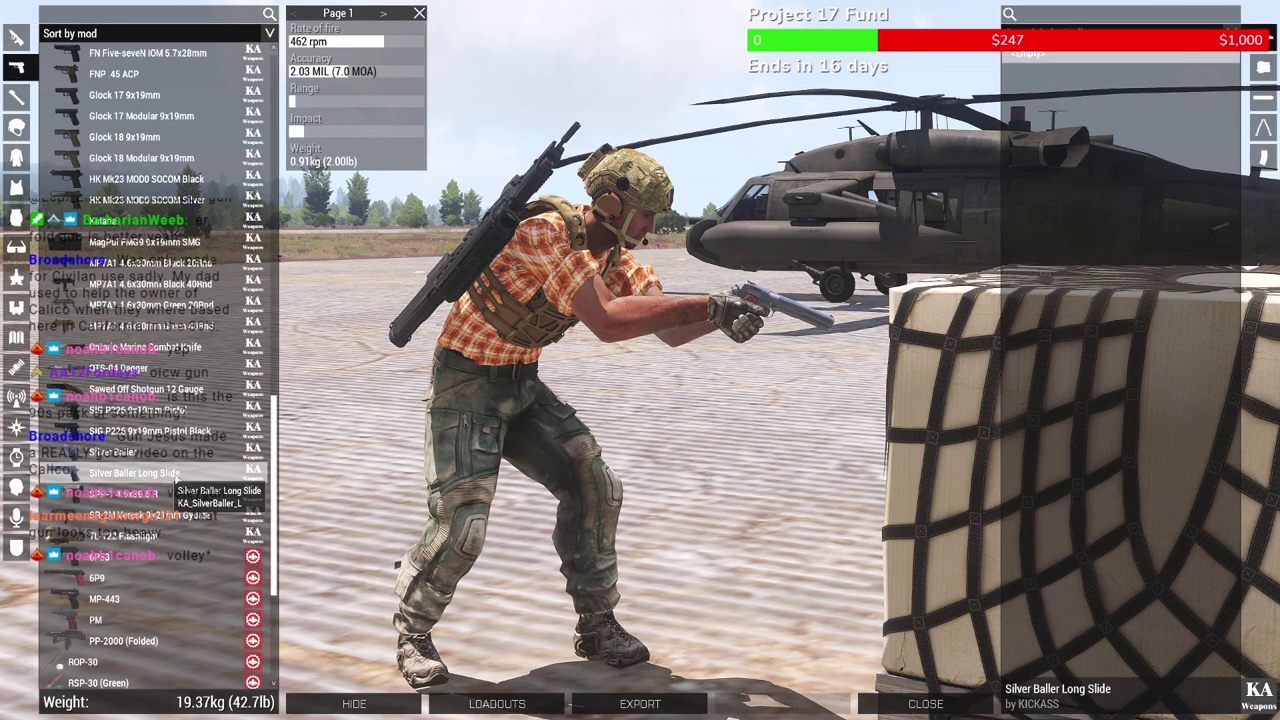
click(1261, 158)
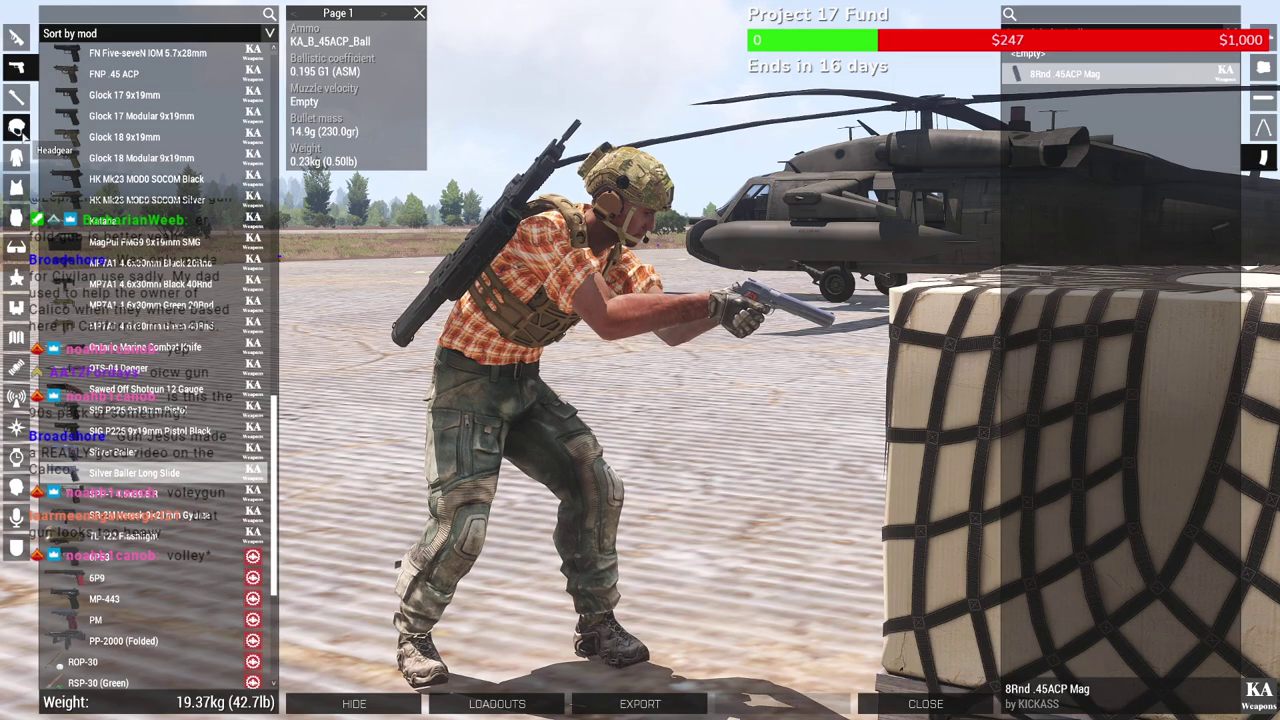
Equip the KA Weapons FGM-172A SRAW as the character's launcher and inspect the model from above
click(16, 97)
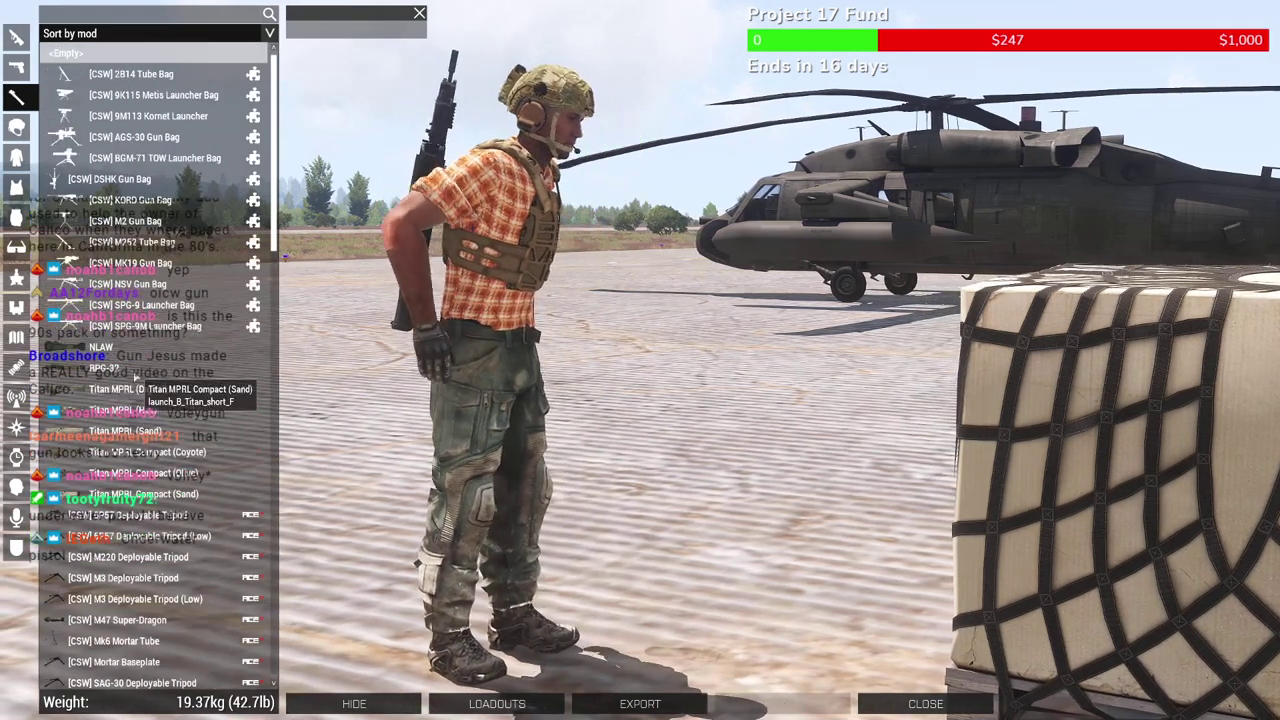
scroll(140, 374, down, 15)
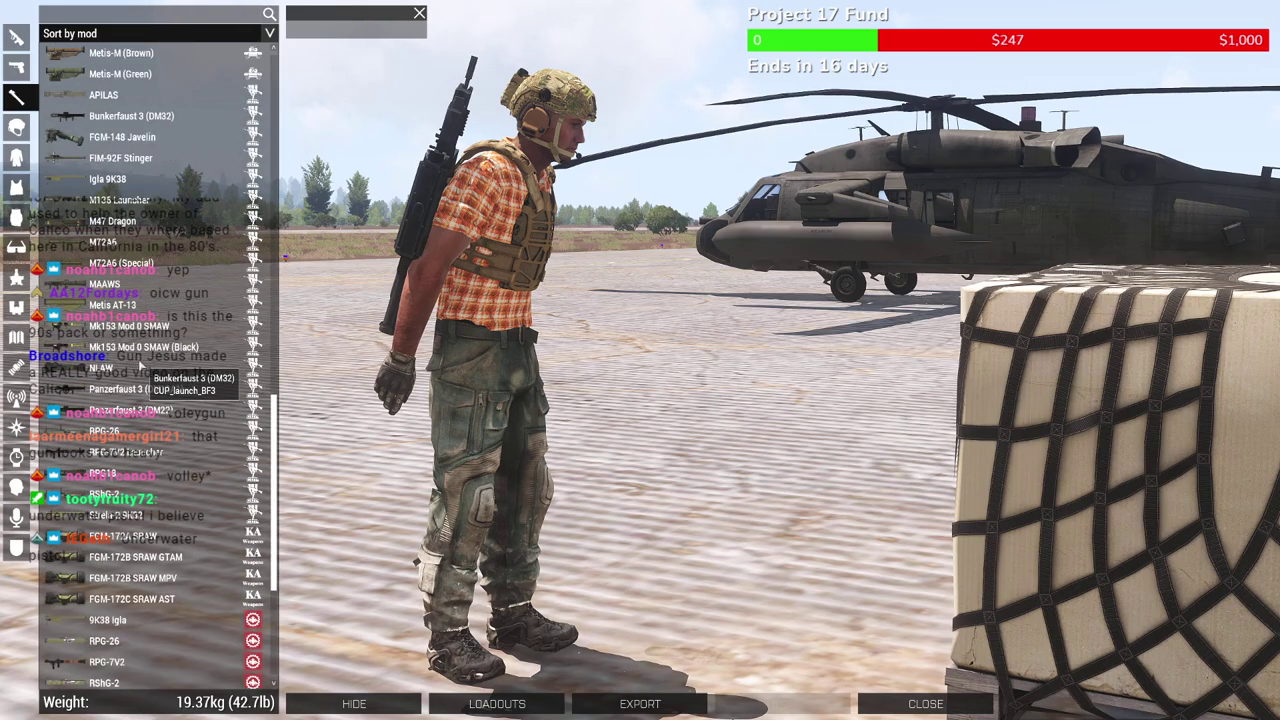
click(180, 452)
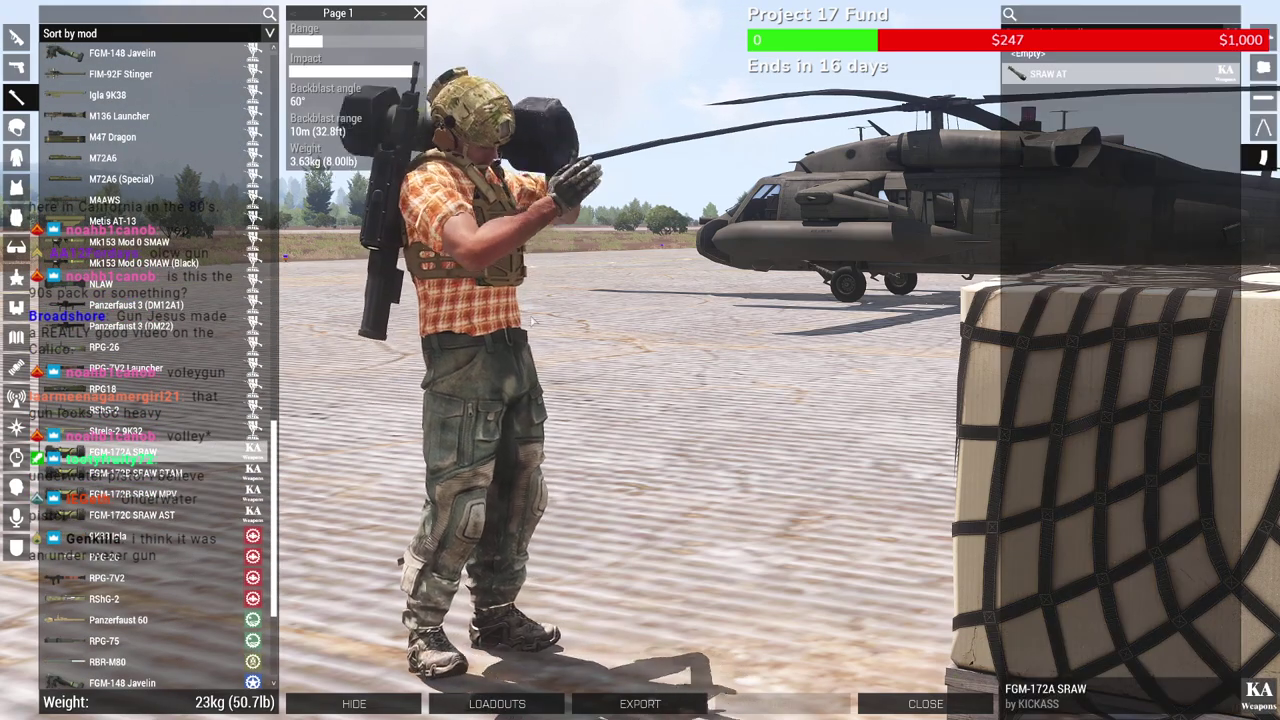
drag(532, 322, 539, 384)
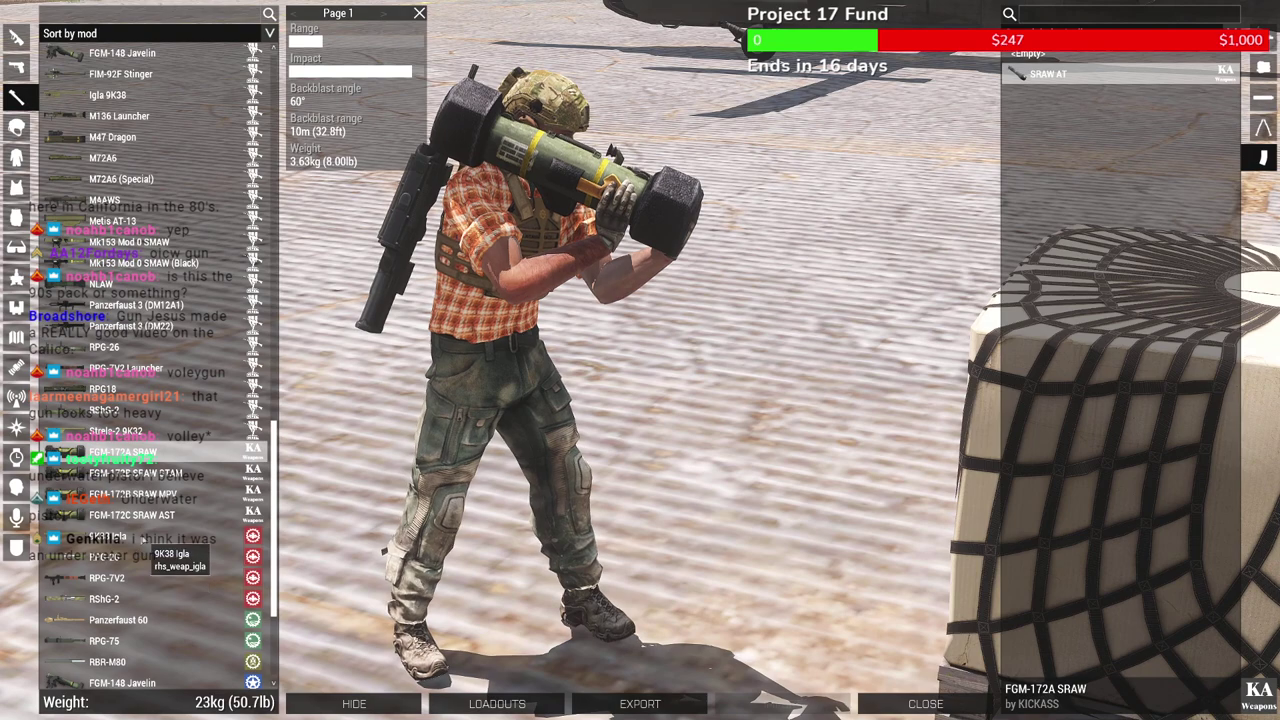
Swap the launcher for the FGM-172B SRAW MPV and leave the arsenal
scroll(183, 518, down, 3)
click(172, 328)
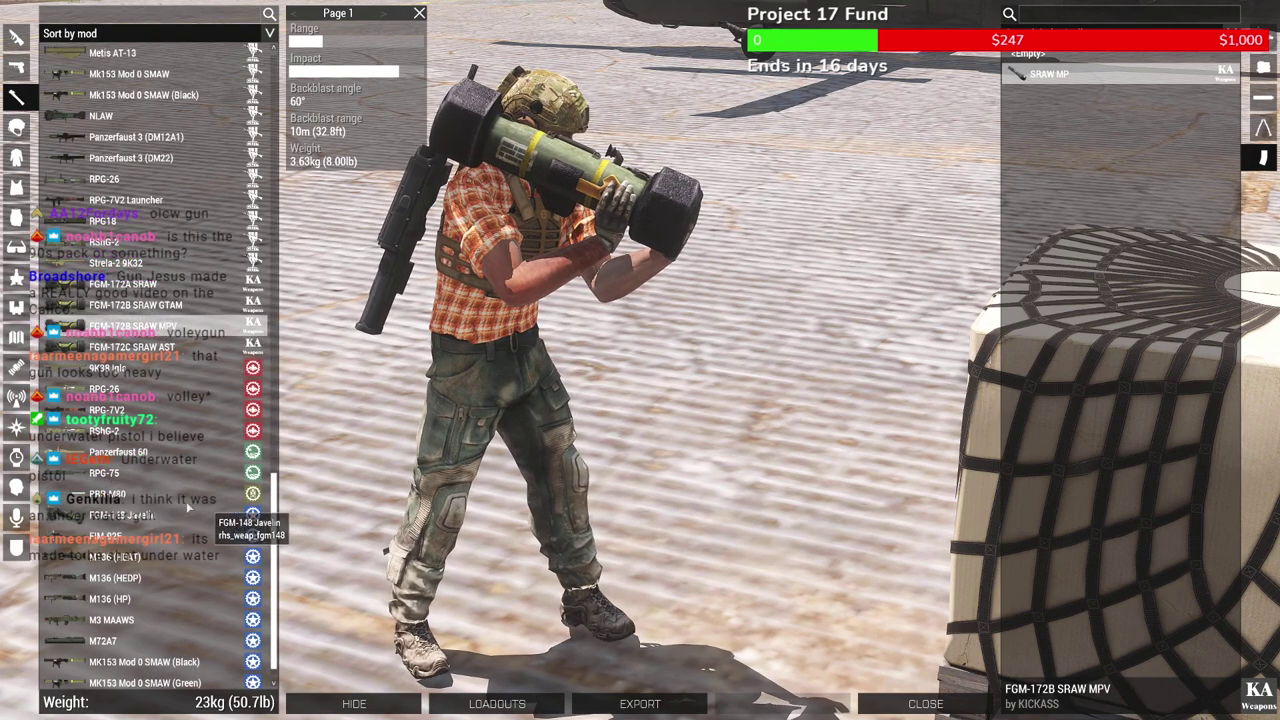
scroll(184, 510, down, 1)
click(900, 700)
Aim the SRAW through its scope at the wrecked helicopter across the airfield and fire the launcher at it
right_click(640, 360)
right_click(640, 360)
key(w)
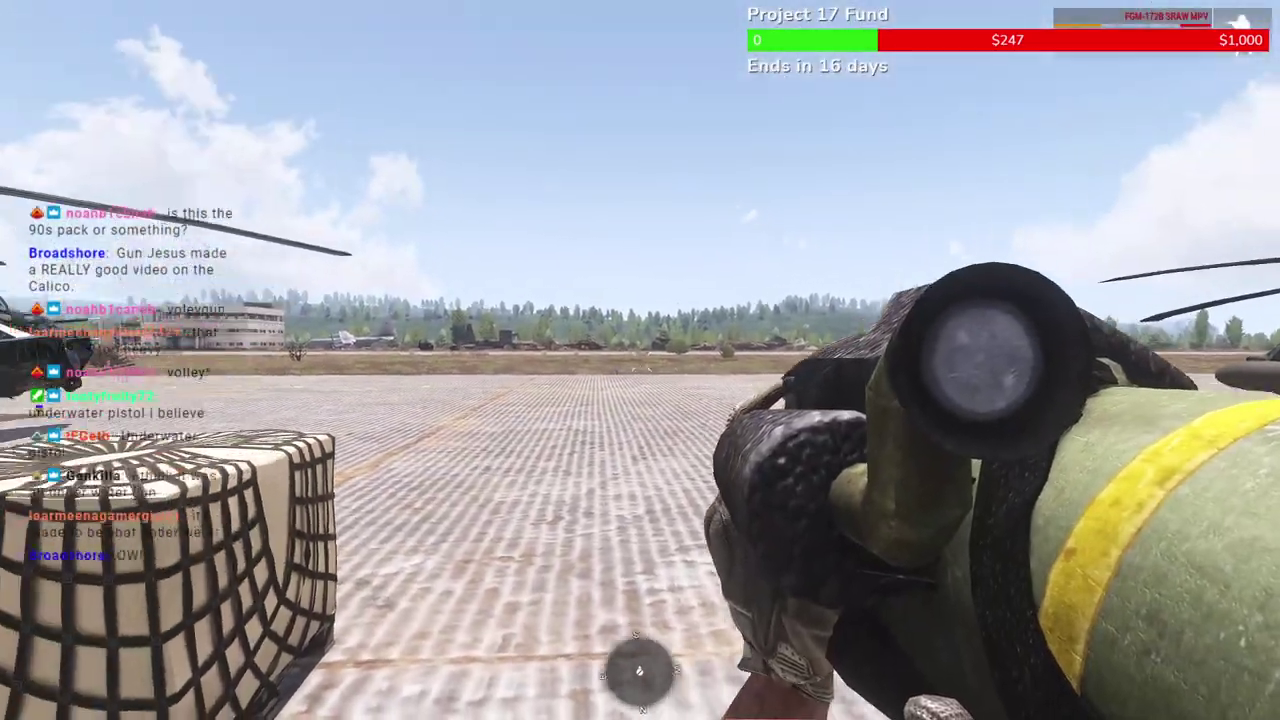
right_click(640, 360)
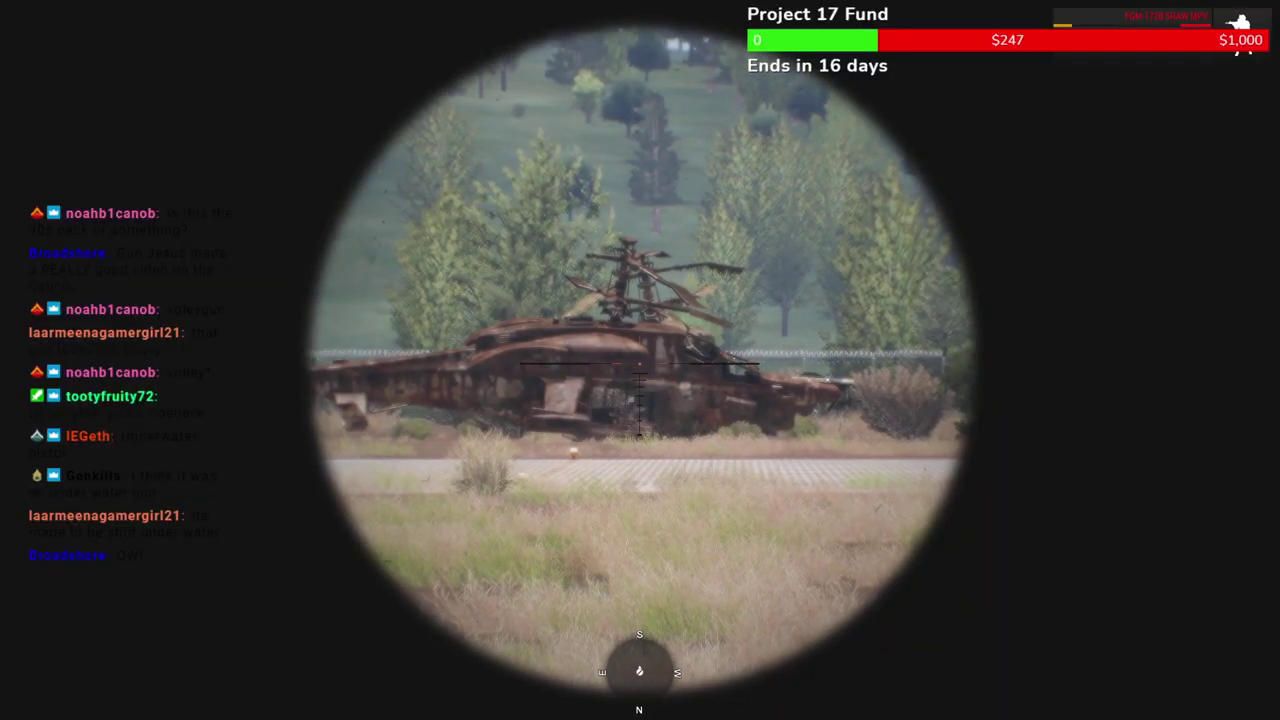
click(640, 360)
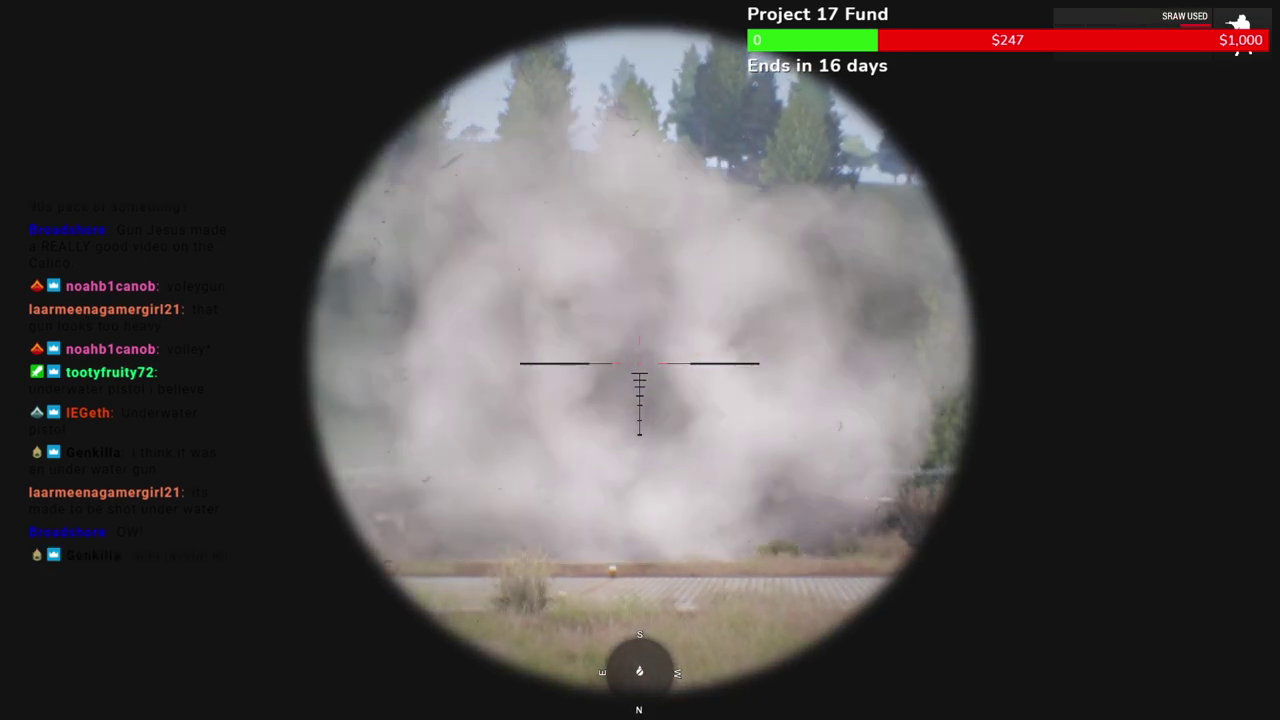
right_click(640, 360)
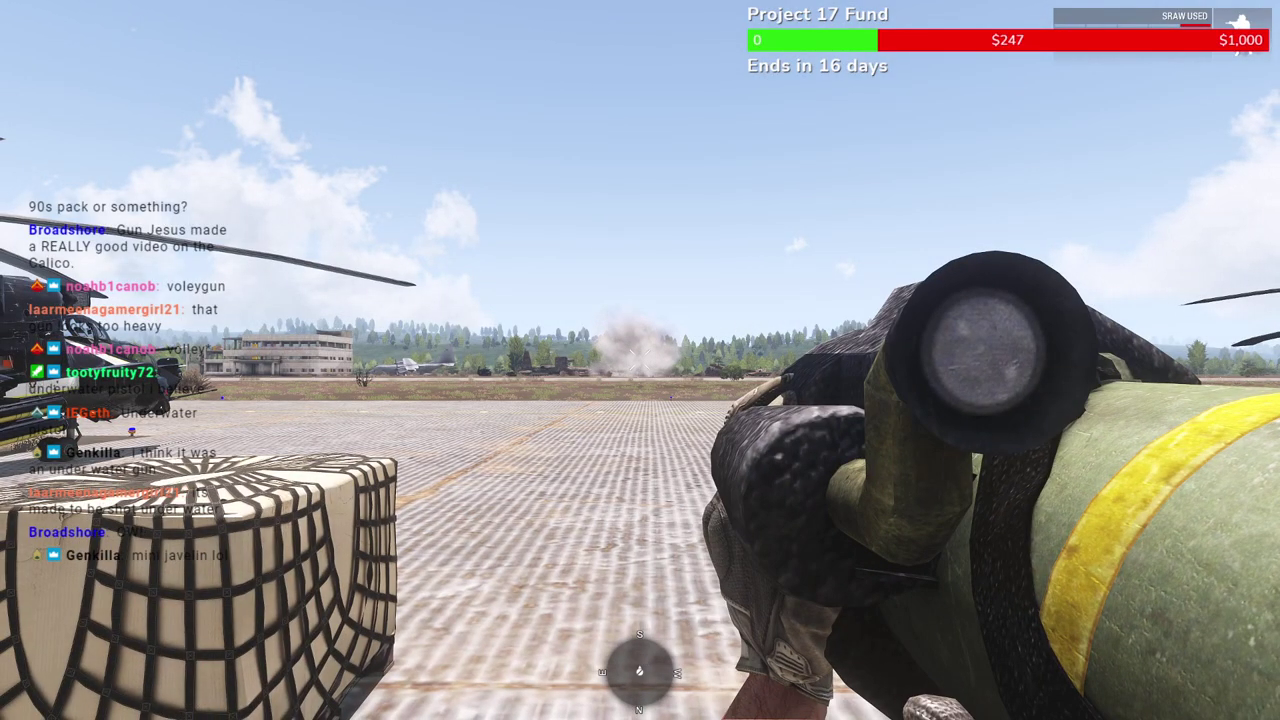
Abort the multiplayer test, pass the debriefing and role assignment, and return to the scenario editor
key(Escape)
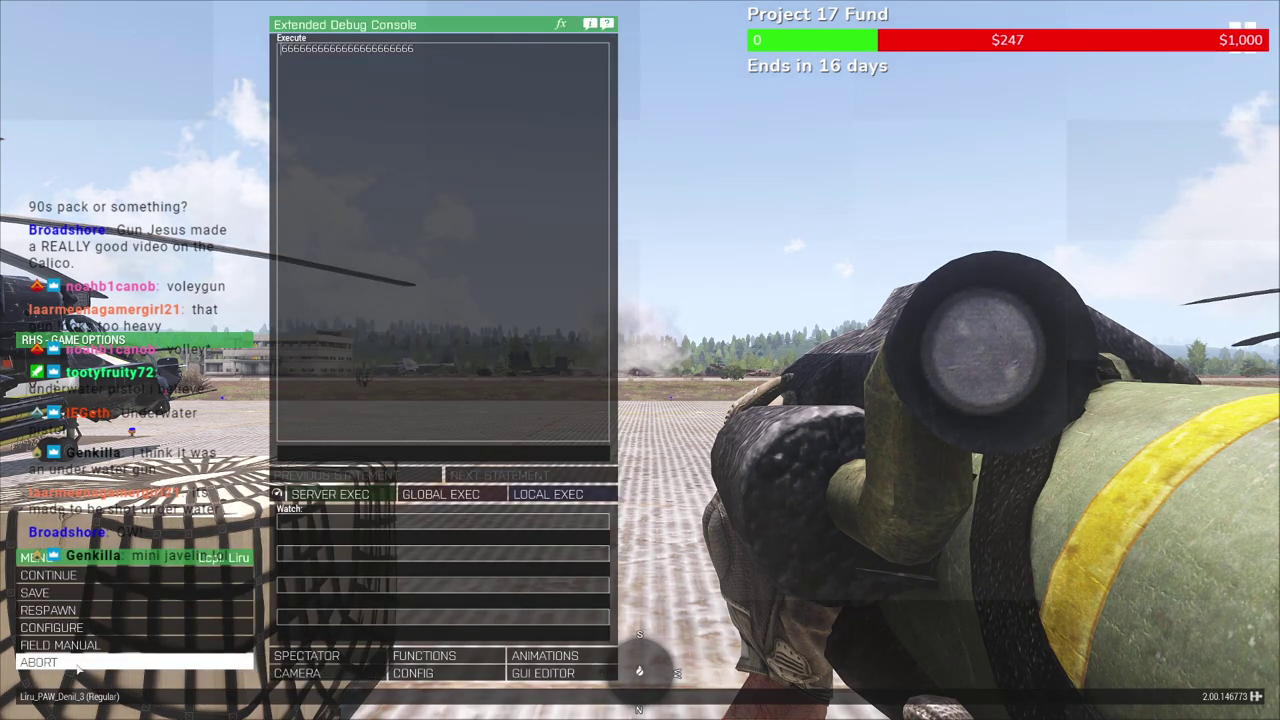
click(40, 662)
click(557, 350)
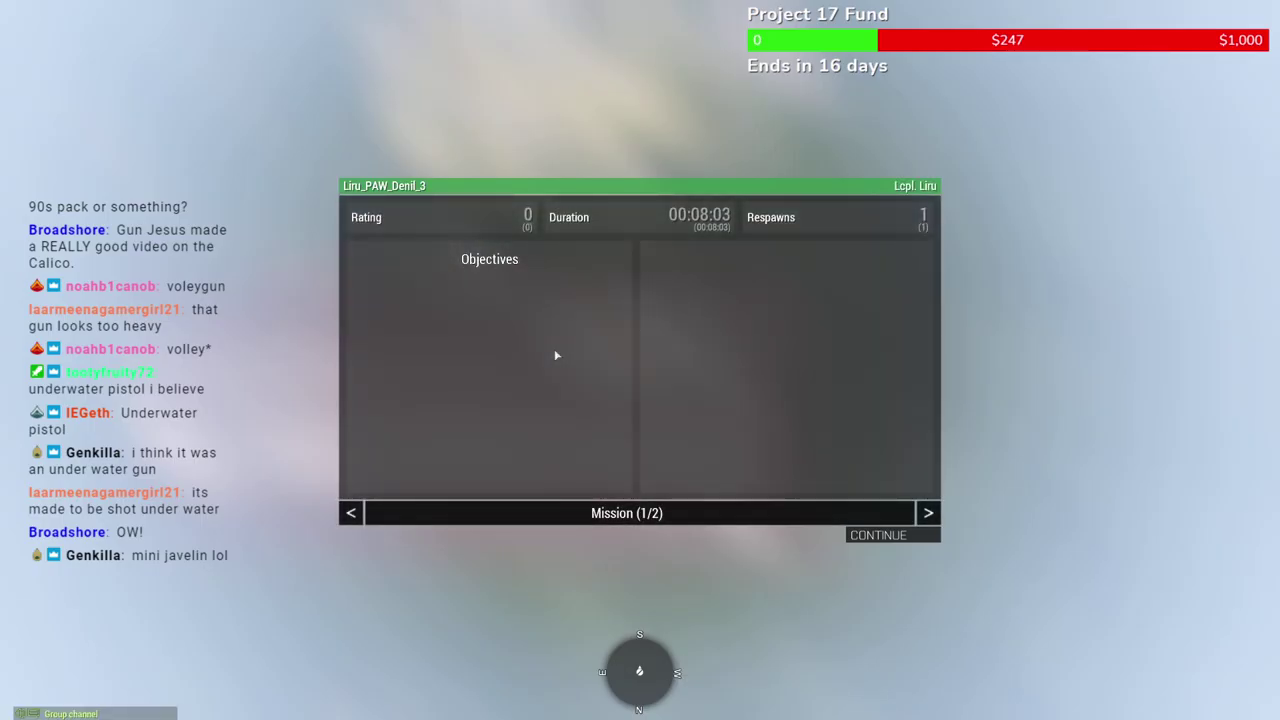
key(Escape)
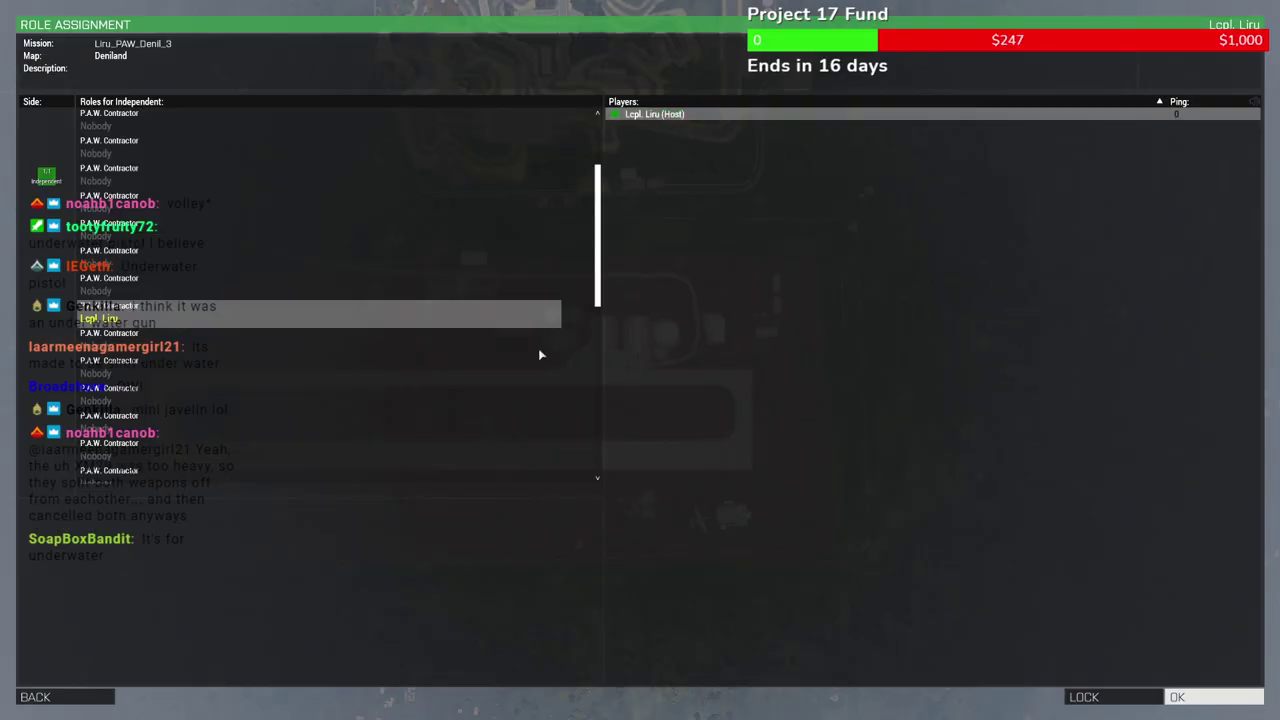
key(Escape)
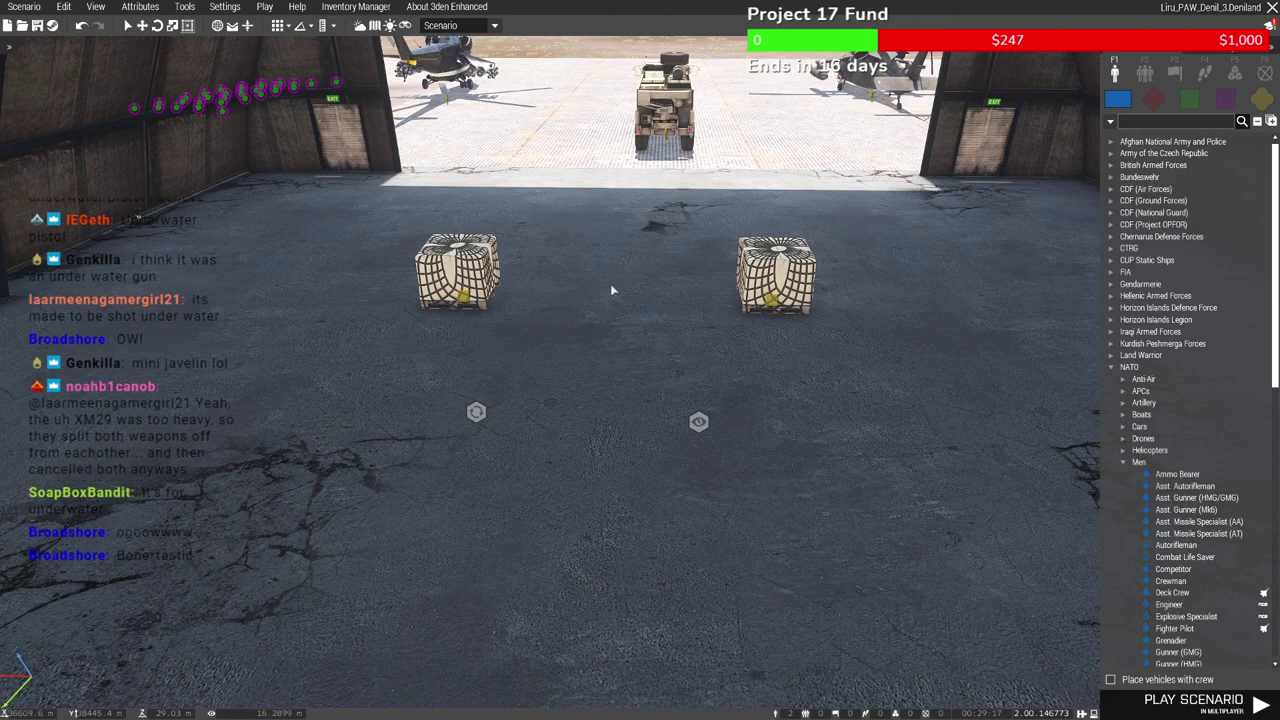
On the map, delete the placed entities enclosed around the red hatched zone south of Mol, and return to the 3D view
key(m)
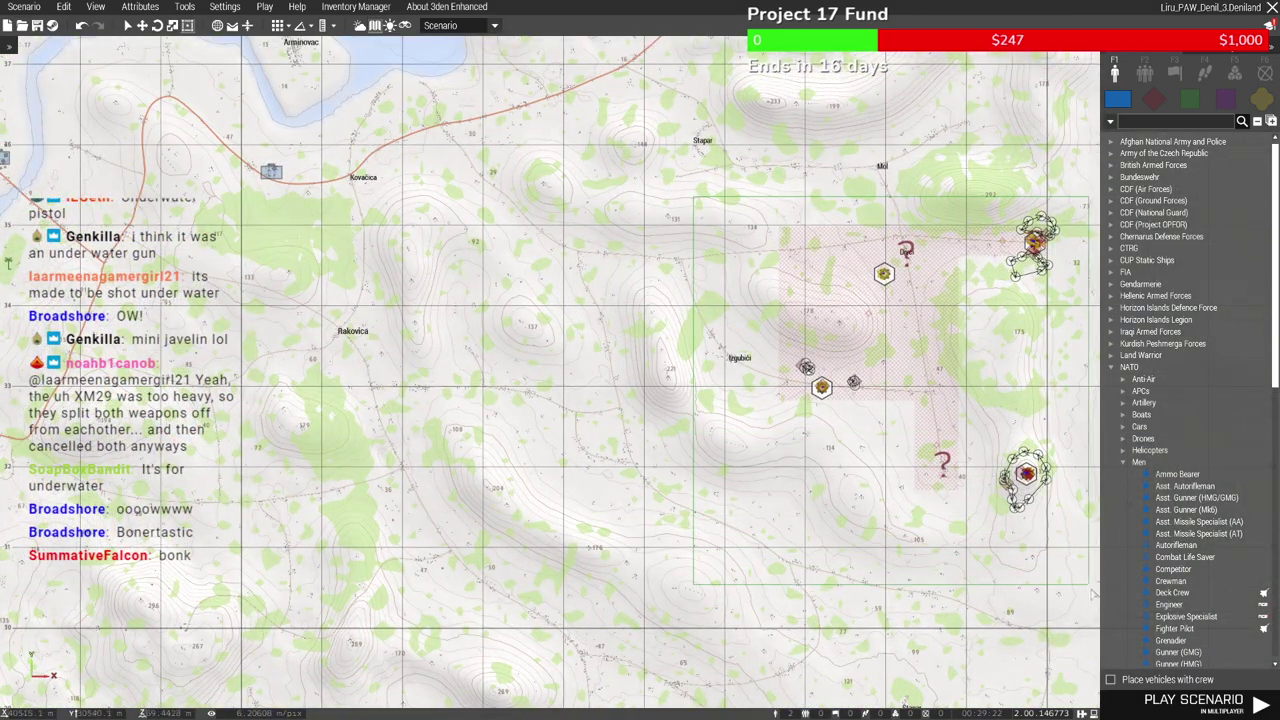
drag(1093, 594, 1093, 594)
key(Delete)
key(m)
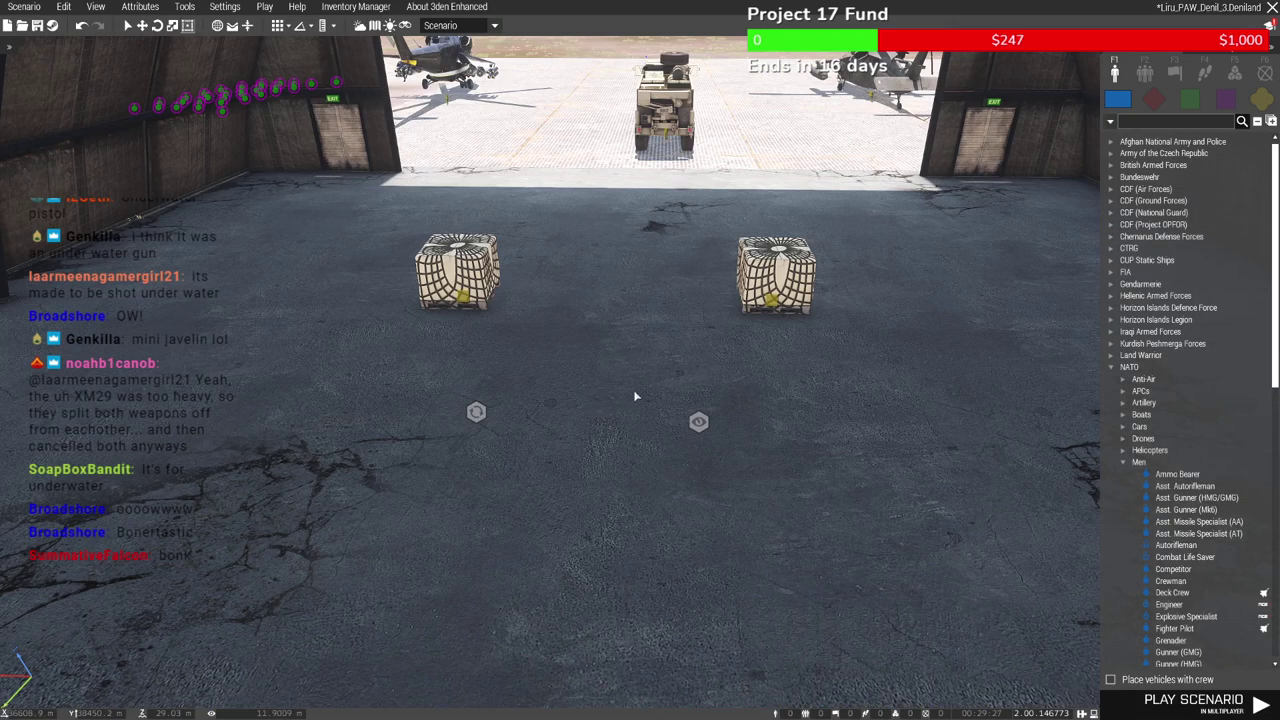
Keep the editor open and save the Liru_PAW_Denil_3 scenario
right_drag(633, 388, 632, 374)
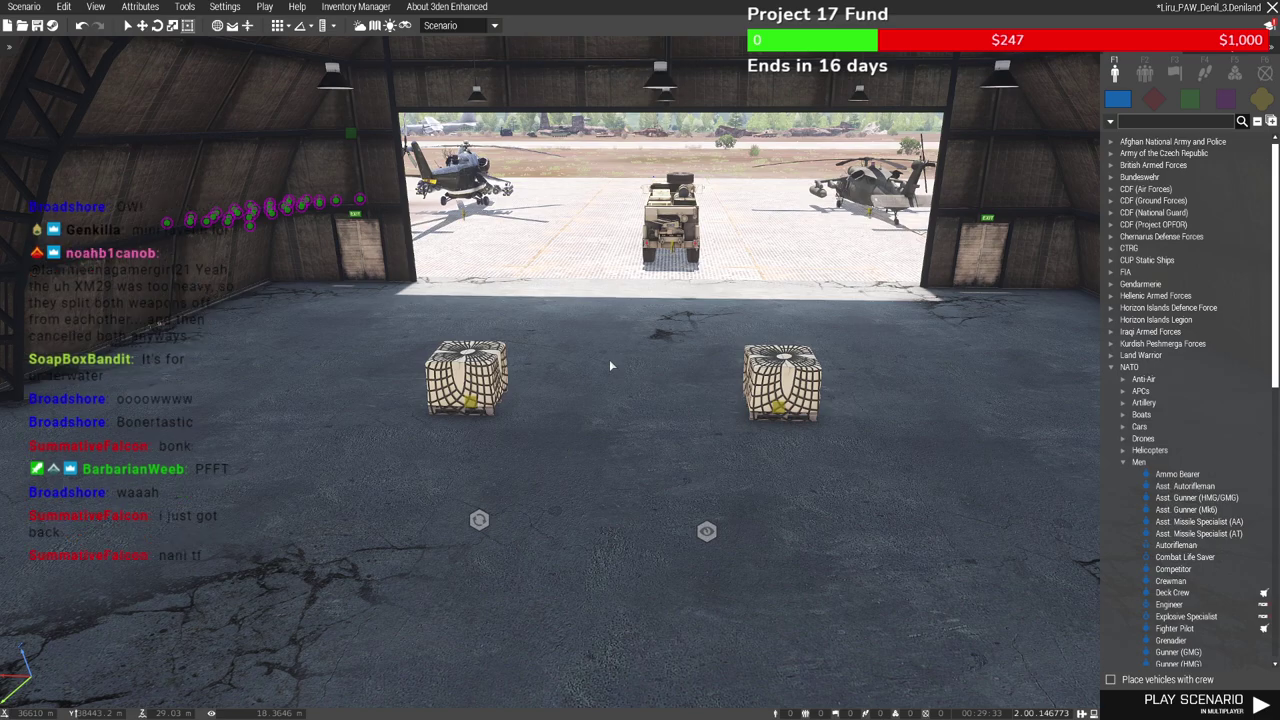
key(Escape)
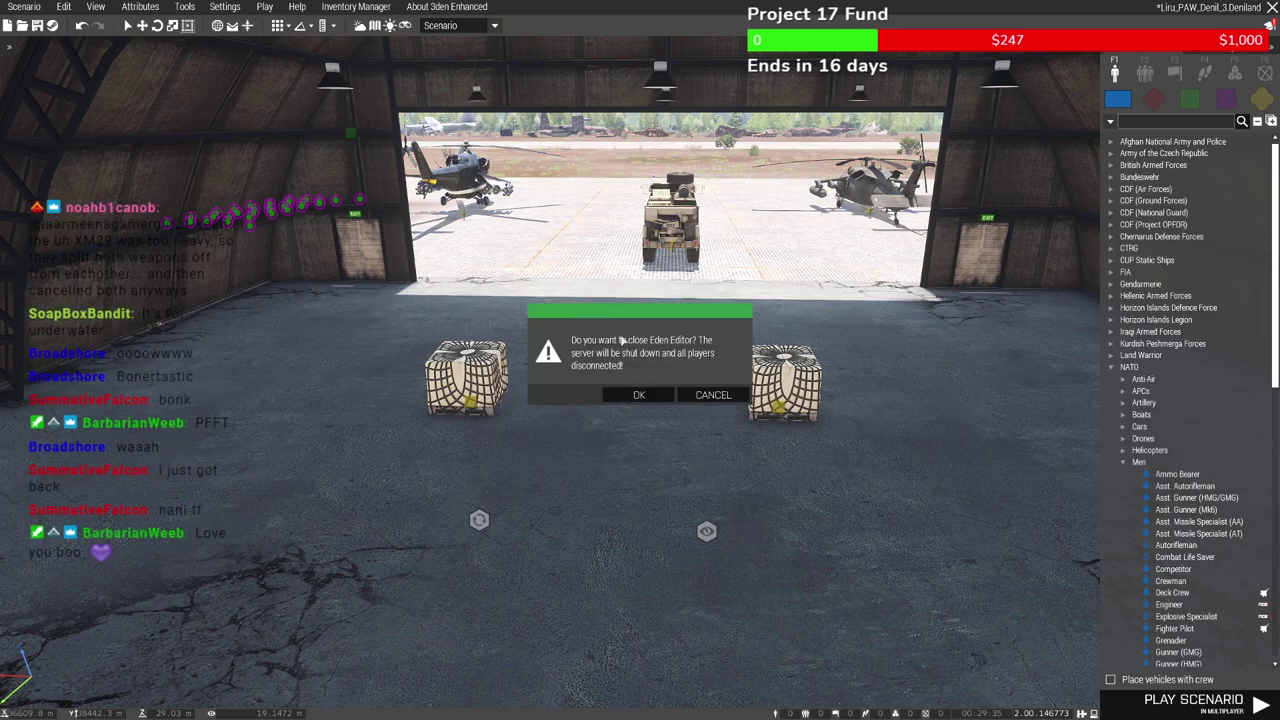
key(Escape)
click(24, 6)
click(32, 59)
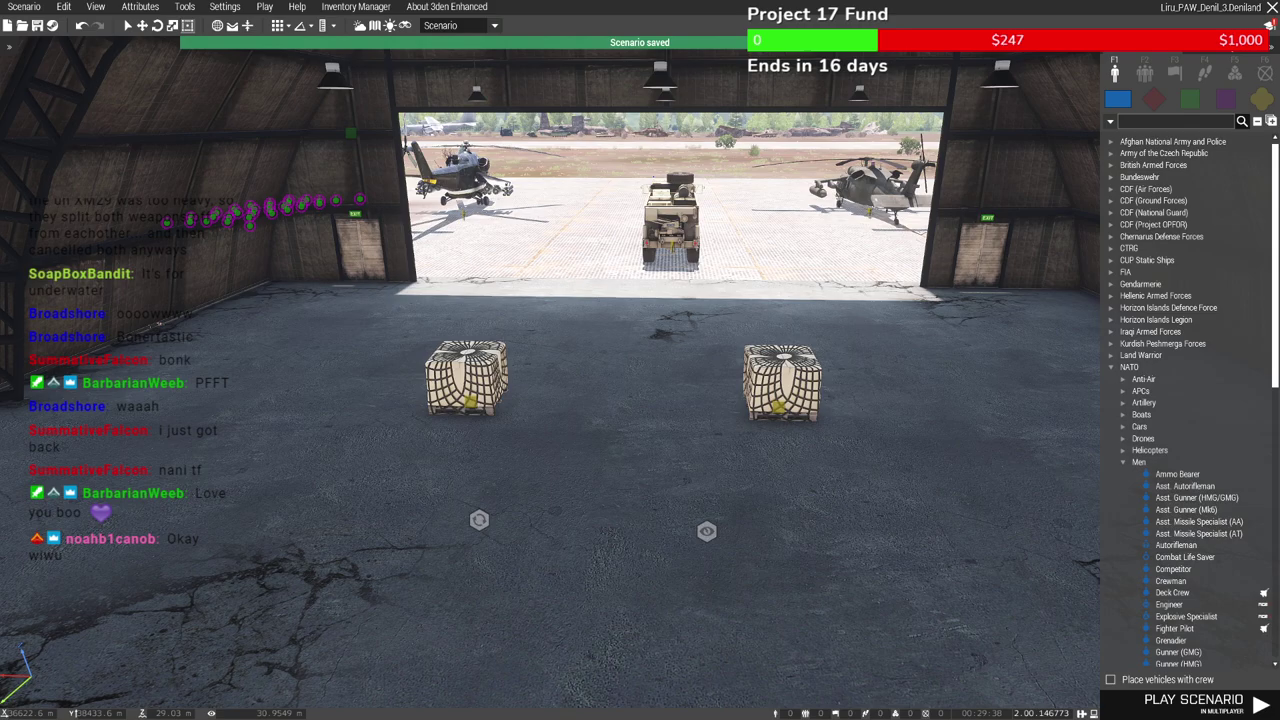